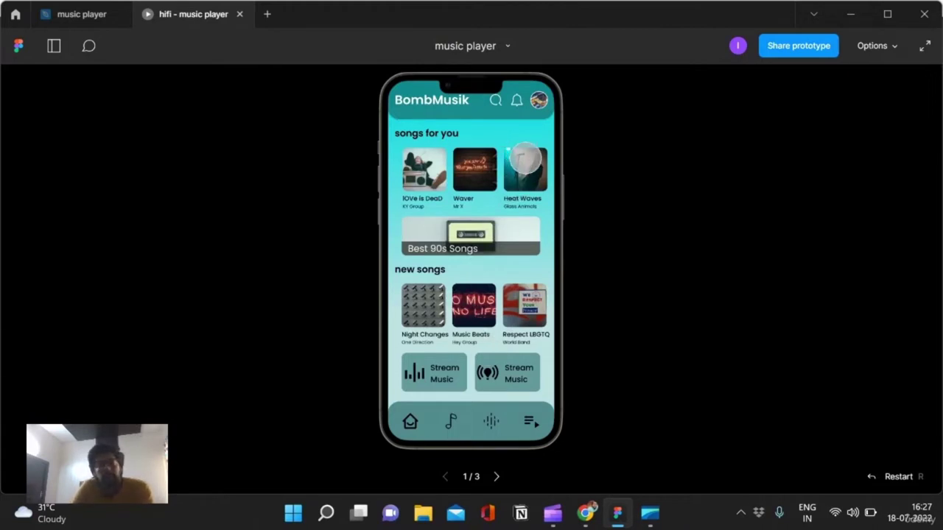
# - Swipe the prototype's carousels, open the Heat Waves player screen, then go back home
pyautogui.moveTo(516, 162); pyautogui.dragTo(388, 192)
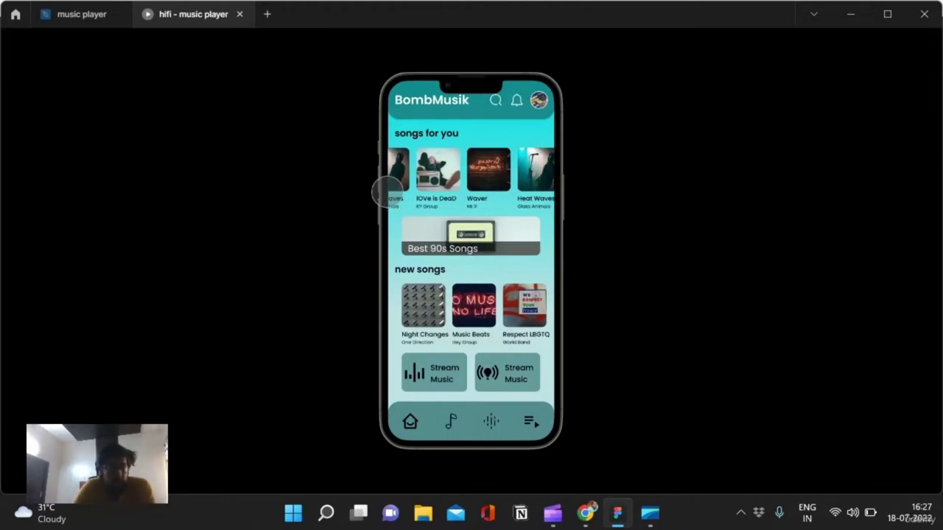
pyautogui.moveTo(472, 305); pyautogui.dragTo(366, 323)
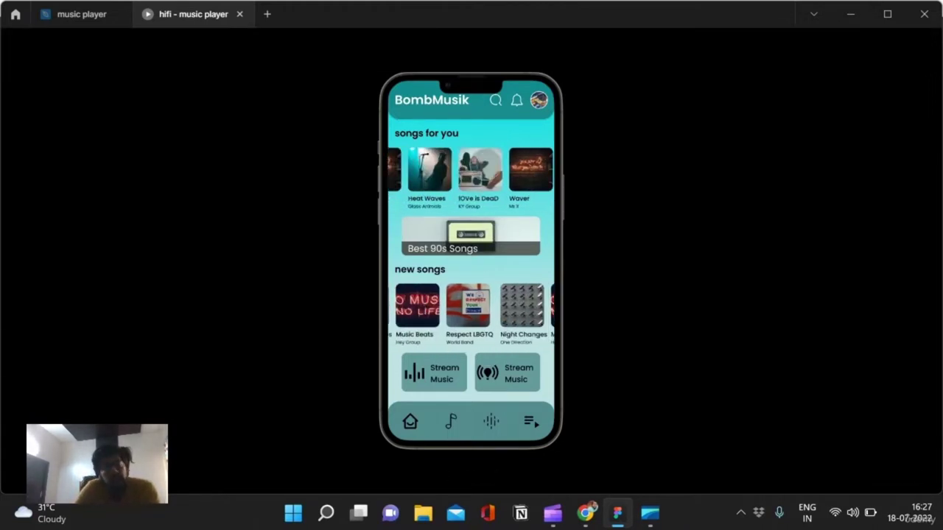
pyautogui.moveTo(388, 165); pyautogui.dragTo(548, 126)
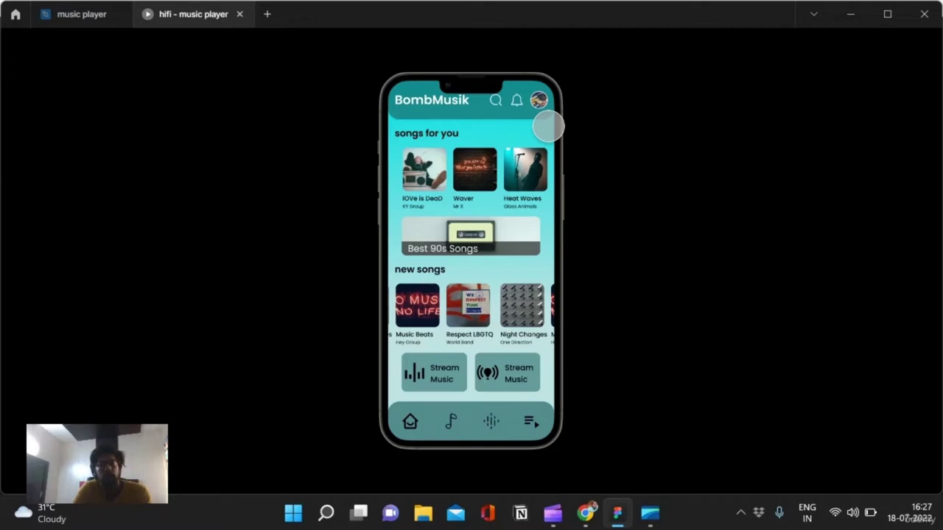
pyautogui.click(532, 185)
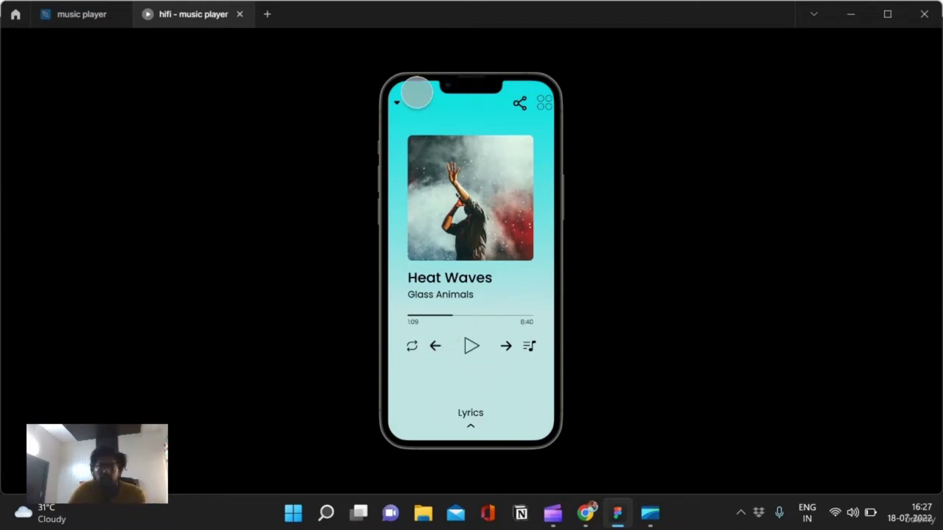
pyautogui.click(399, 101)
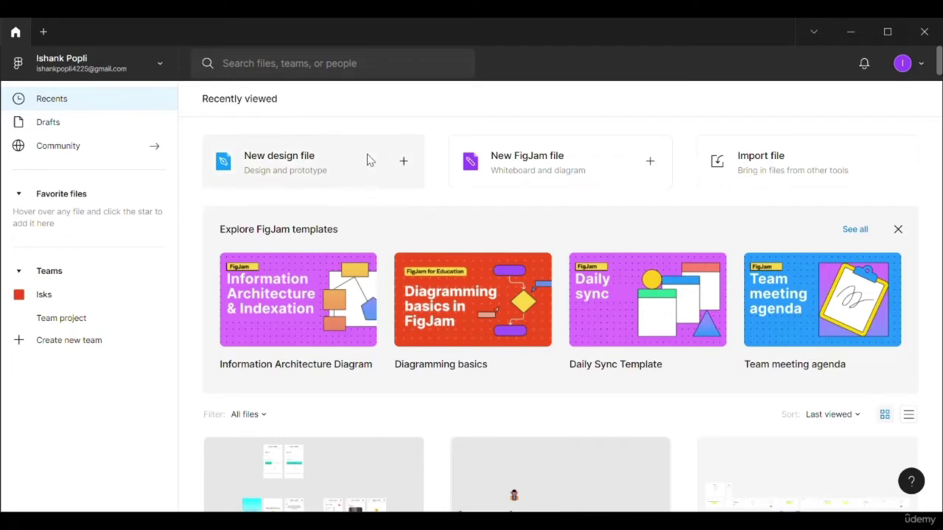
# - Create a new blank design file named 'music player'
pyautogui.click(369, 160)
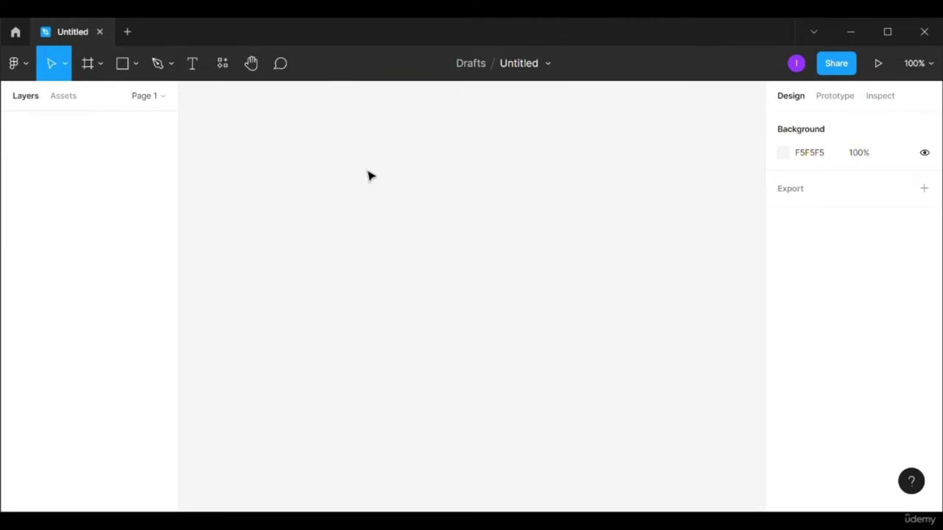
pyautogui.click(526, 63)
pyautogui.write('music player')
pyautogui.press('Return')
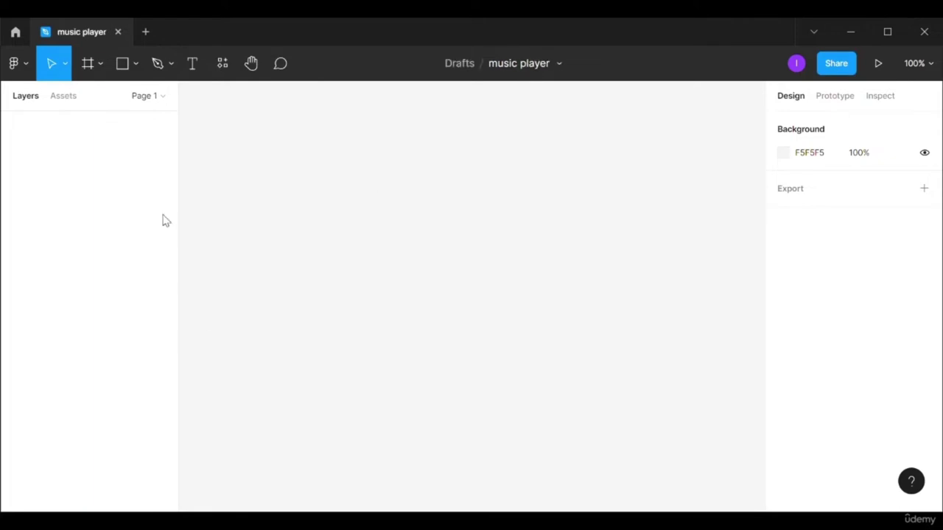
# - Add a 428×926 iPhone 13 Pro Max frame to the canvas
pyautogui.click(90, 66)
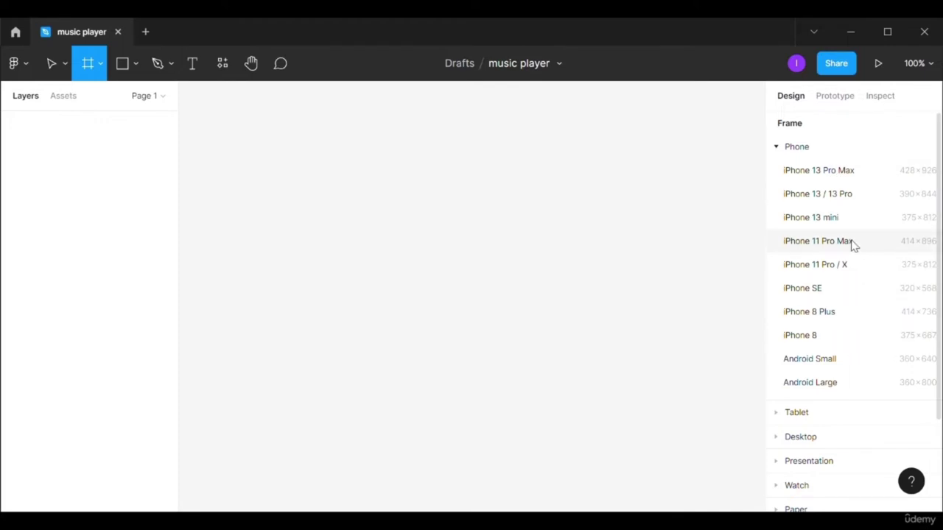
pyautogui.click(858, 175)
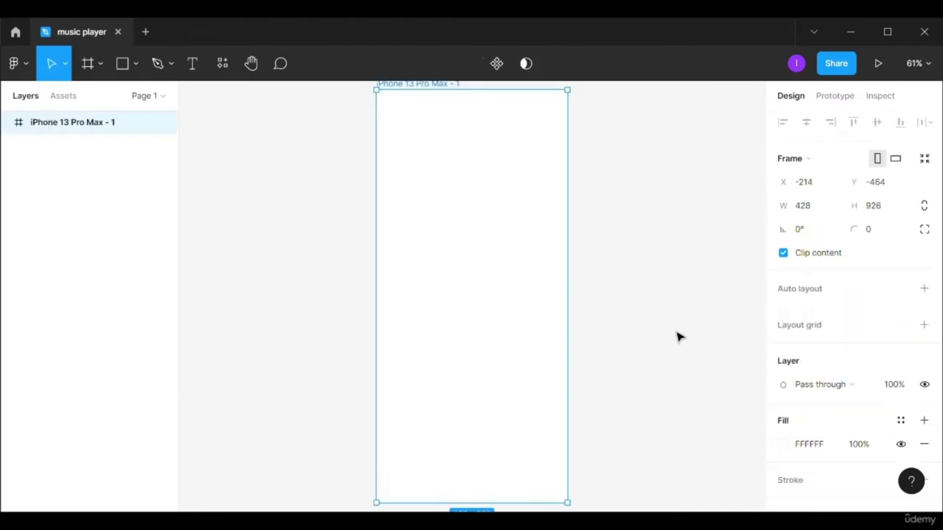
pyautogui.moveTo(515, 324)
pyautogui.click(625, 257)
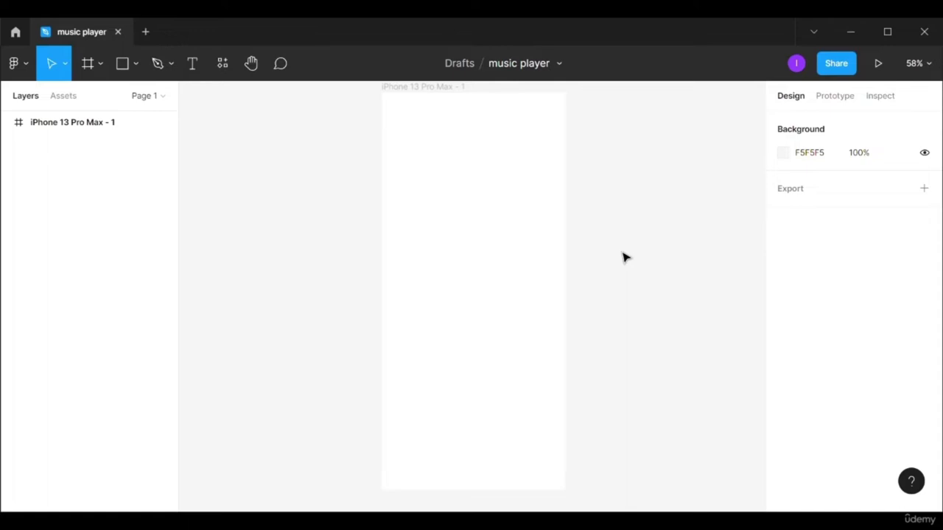
pyautogui.click(558, 263)
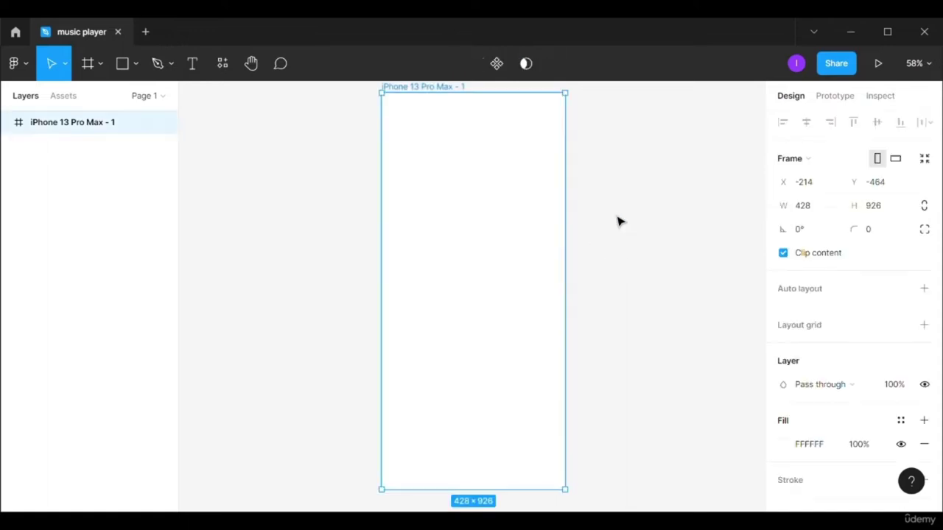
pyautogui.click(457, 280)
pyautogui.click(122, 63)
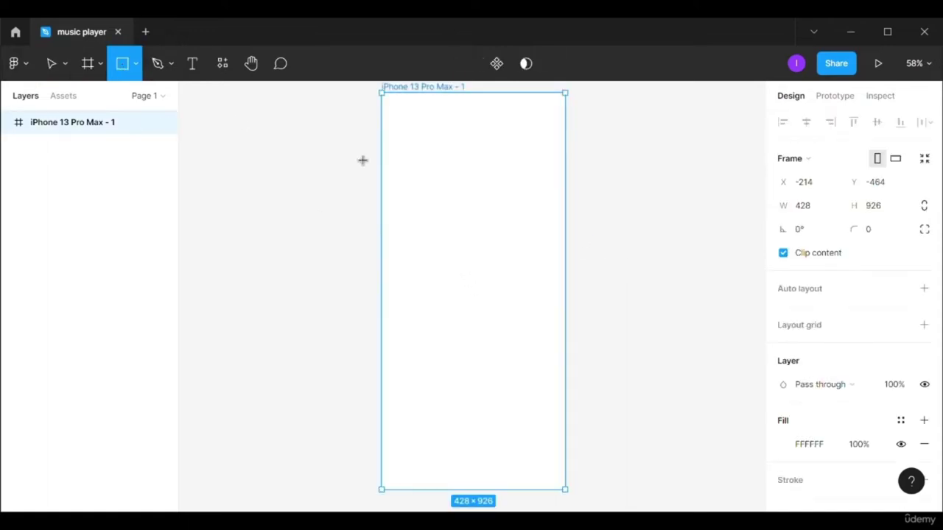
# - Draw a rectangle at the frame's top-left corner and stretch it to full height
pyautogui.click(416, 173)
pyautogui.moveTo(432, 185)
pyautogui.mouseDown()
pyautogui.moveTo(406, 120)
pyautogui.moveTo(414, 125)
pyautogui.moveTo(404, 135)
pyautogui.moveTo(577, 303)
pyautogui.mouseUp()
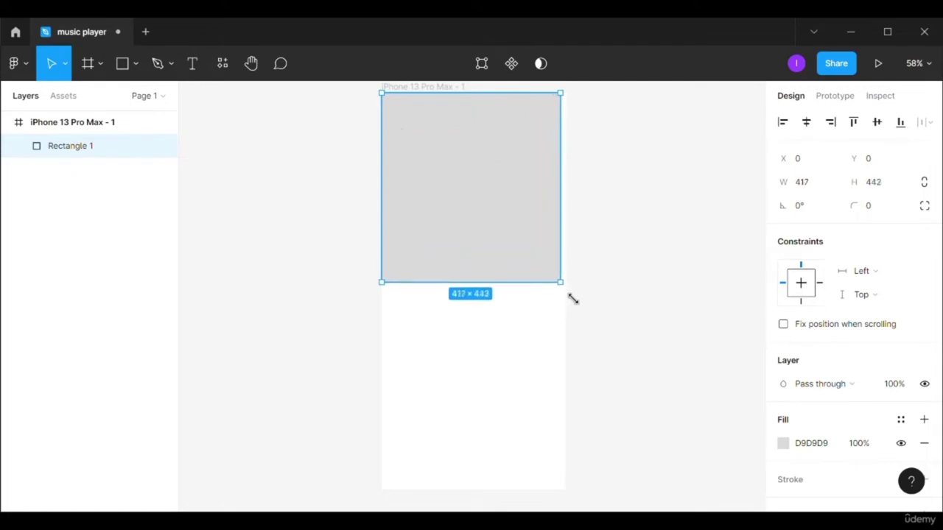
pyautogui.scroll(-1, 554, 283)
pyautogui.moveTo(507, 266)
pyautogui.mouseDown()
pyautogui.moveTo(491, 459)
pyautogui.moveTo(497, 481)
pyautogui.moveTo(507, 478)
pyautogui.mouseUp()
pyautogui.scroll(1, 509, 440)
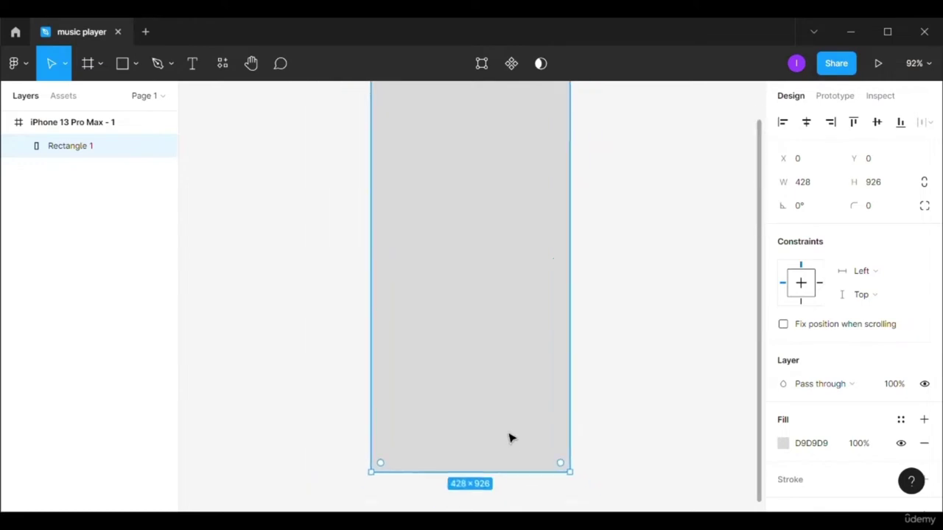
pyautogui.scroll(3, 504, 405)
pyautogui.moveTo(490, 288)
pyautogui.mouseDown()
pyautogui.moveTo(480, 308)
pyautogui.moveTo(492, 293)
pyautogui.mouseUp()
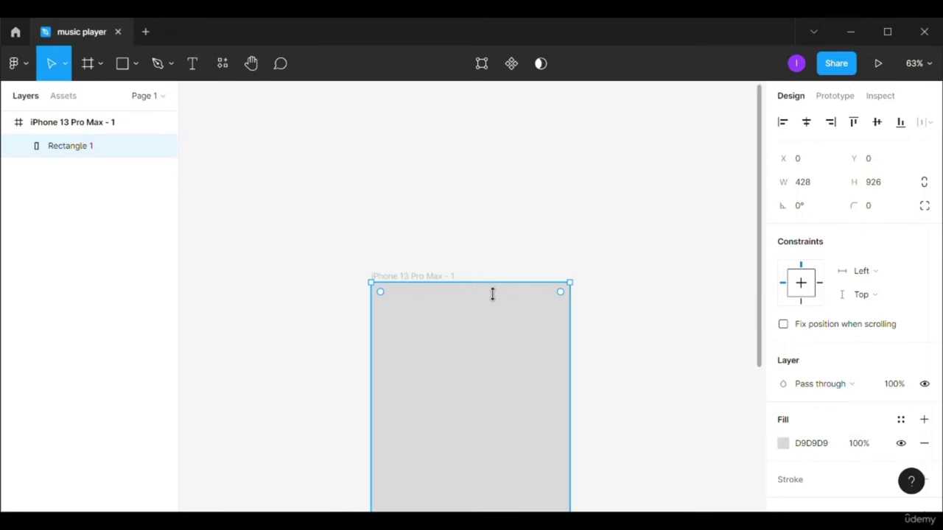
# - Check that the grey rectangle fills the whole 428×926 iPhone frame
pyautogui.scroll(-1, 493, 294)
pyautogui.scroll(-2, 493, 232)
pyautogui.click(593, 261)
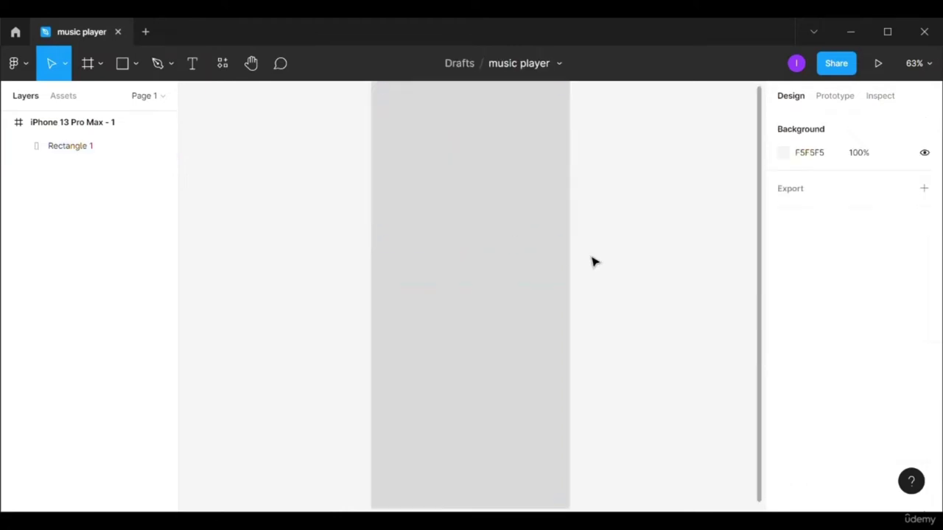
pyautogui.scroll(-2, 593, 261)
pyautogui.scroll(1, 580, 275)
pyautogui.scroll(-3, 575, 278)
pyautogui.scroll(2, 556, 280)
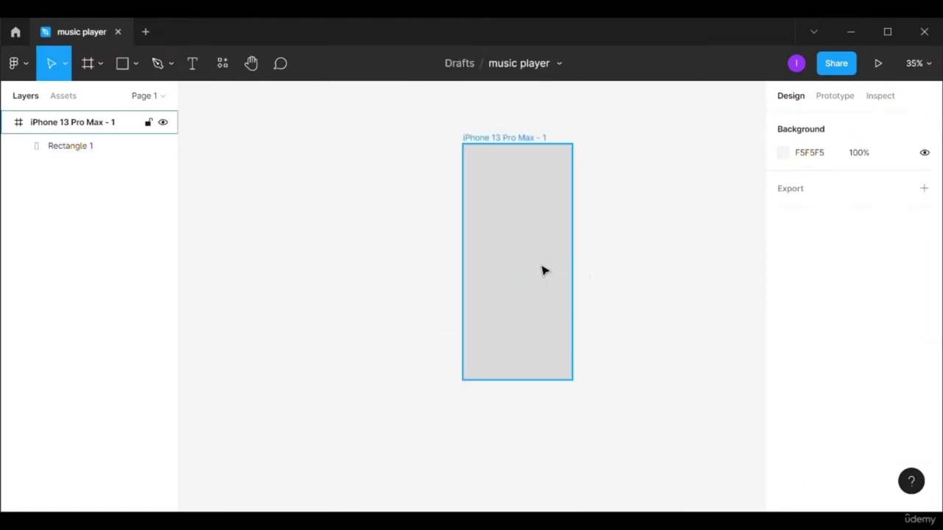
pyautogui.hscroll(3, 543, 263)
pyautogui.click(265, 268)
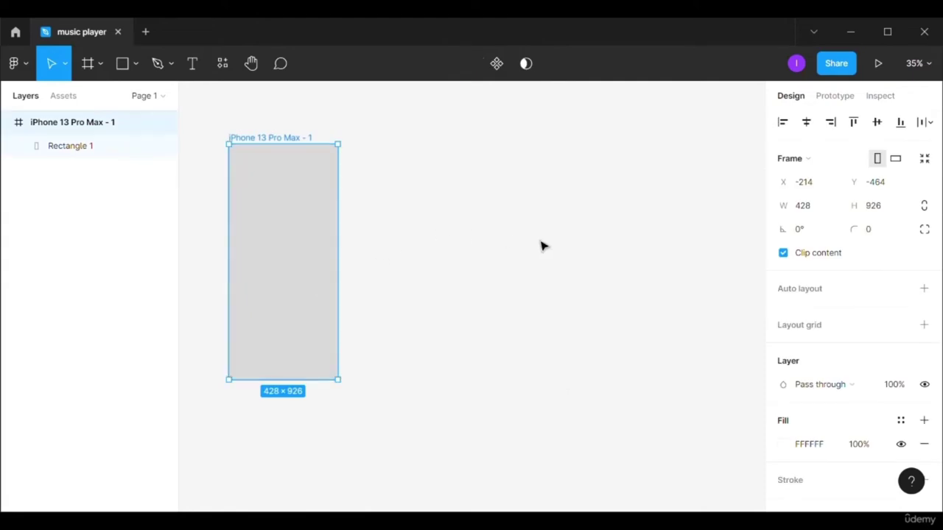
pyautogui.click(475, 206)
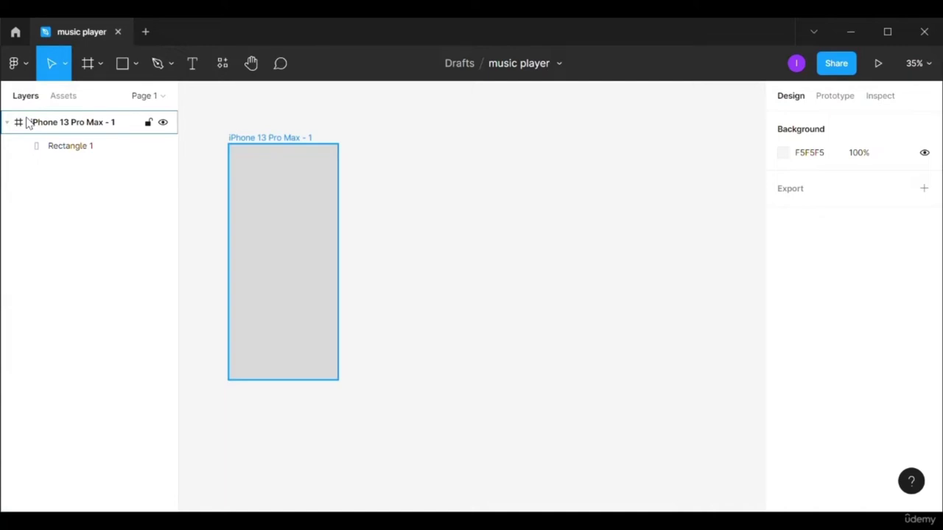
pyautogui.press('Escape')
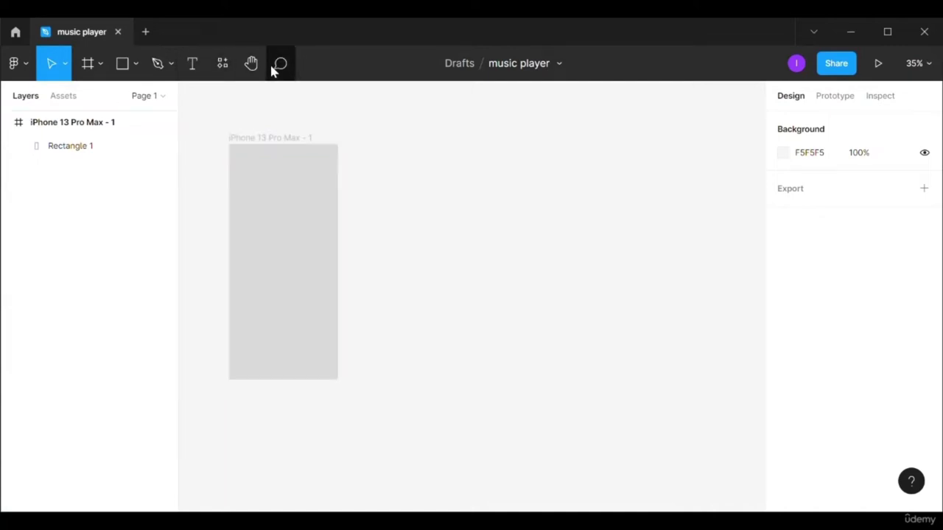
# - Post a comment beside the frame: 'podcast, music, categories, recommended/pick for you, recently played, region best'
pyautogui.click(279, 63)
pyautogui.click(372, 150)
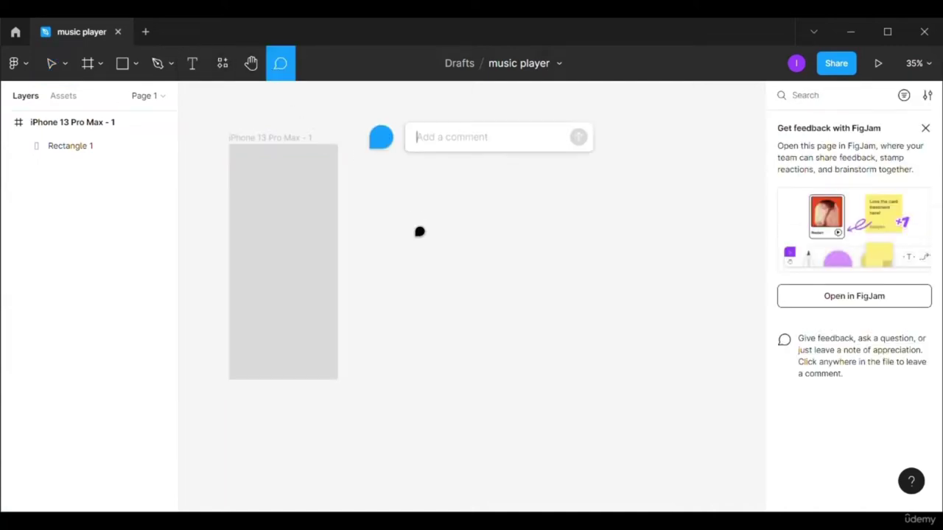
pyautogui.write('podc')
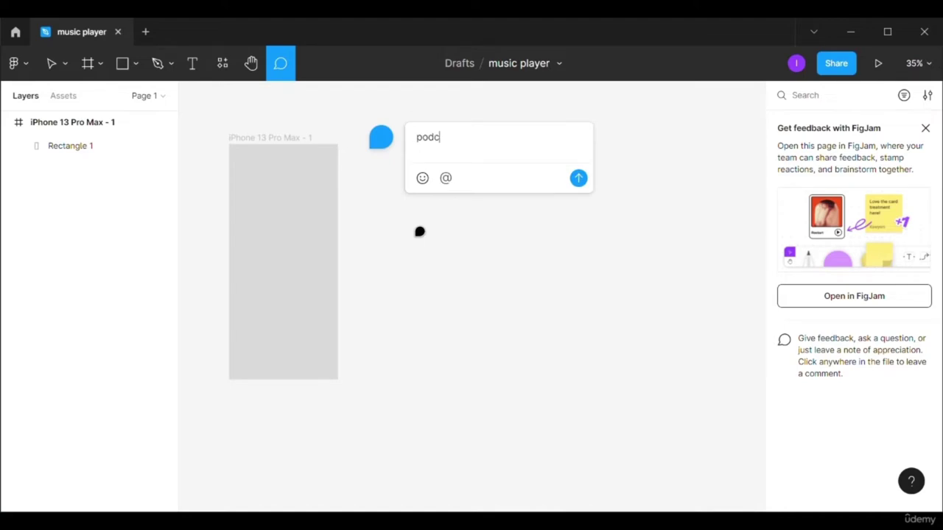
pyautogui.write('ast')
pyautogui.write(' mus')
pyautogui.press('BackSpace')
pyautogui.press('BackSpace')
pyautogui.write('usic, categories')
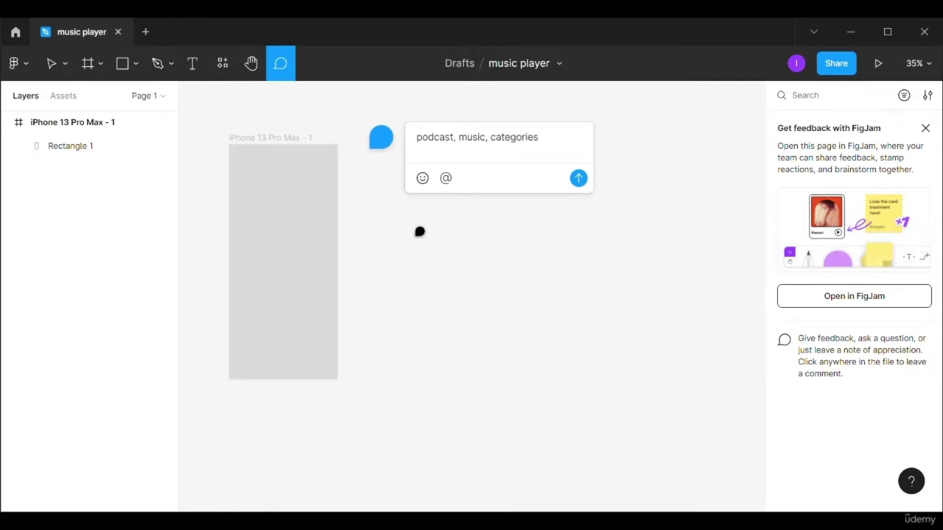
pyautogui.write(',')
pyautogui.write(' recommended,')
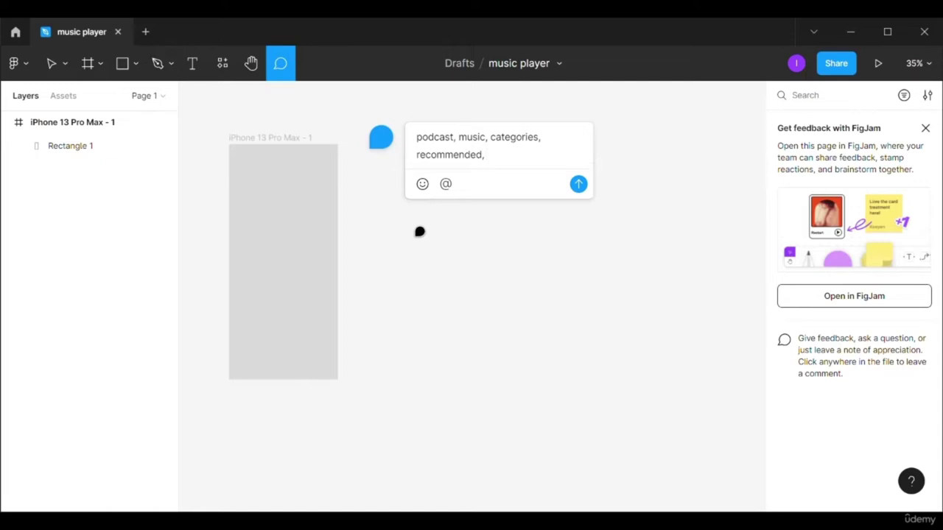
pyautogui.press('BackSpace')
pyautogui.press('BackSpace')
pyautogui.write('/pick for you,')
pyautogui.write('recently')
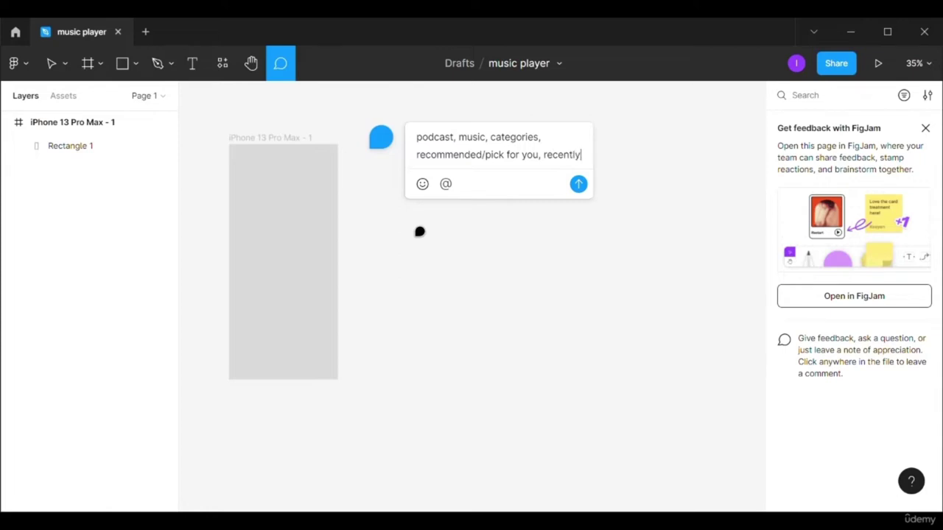
pyautogui.write(' played')
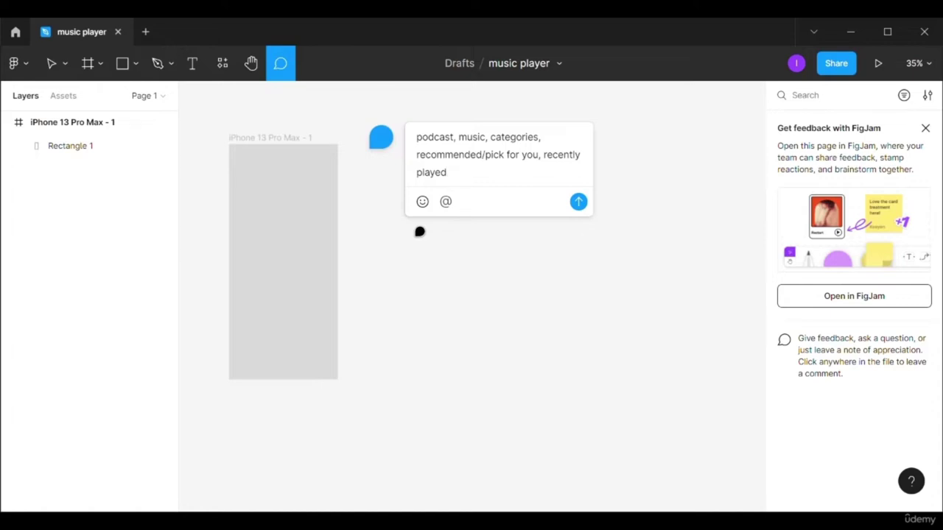
pyautogui.write('region best')
pyautogui.press('Return')
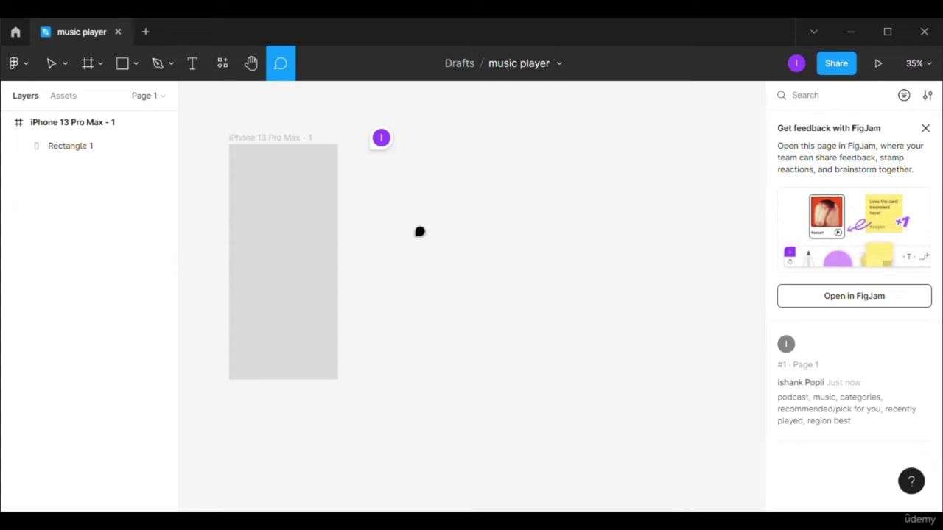
pyautogui.click(56, 64)
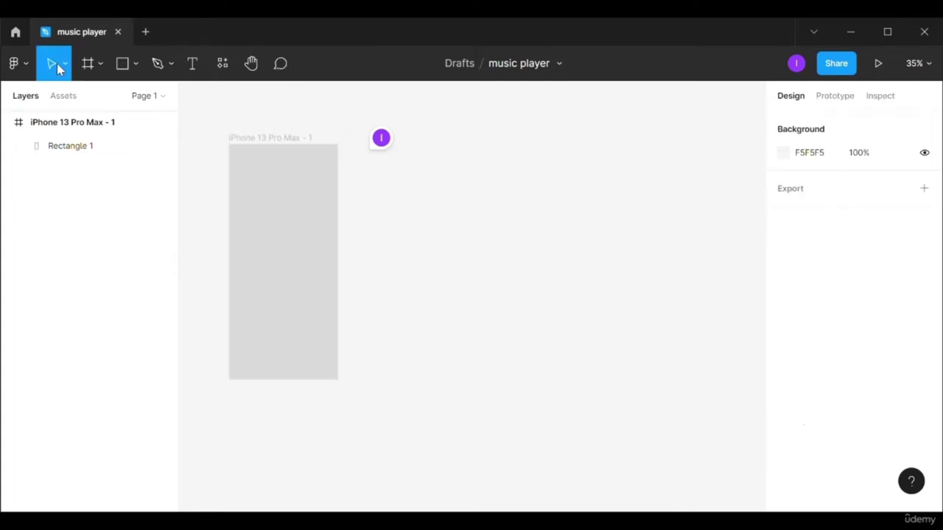
# - Place a 100×100 rectangle inside the iPhone frame
pyautogui.scroll(1, 431, 230)
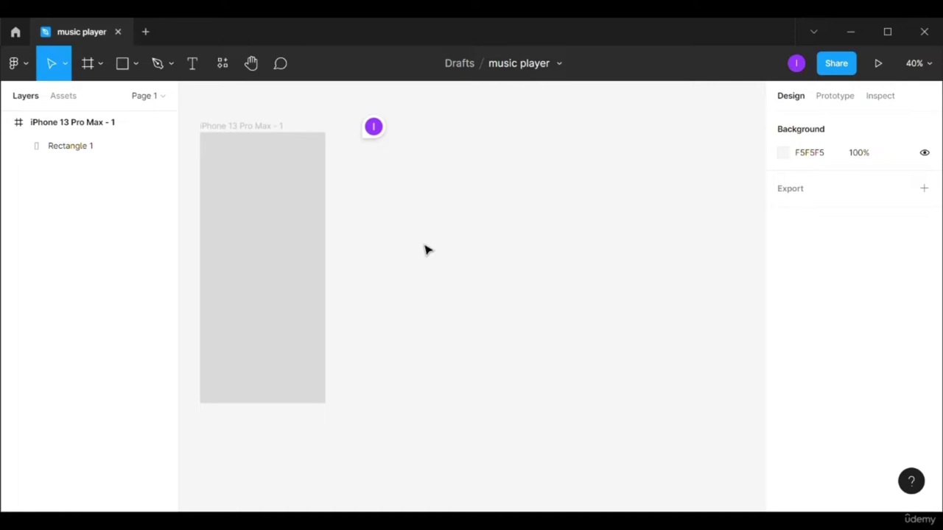
pyautogui.scroll(1, 362, 246)
pyautogui.scroll(-1, 364, 246)
pyautogui.hscroll(-1, 364, 265)
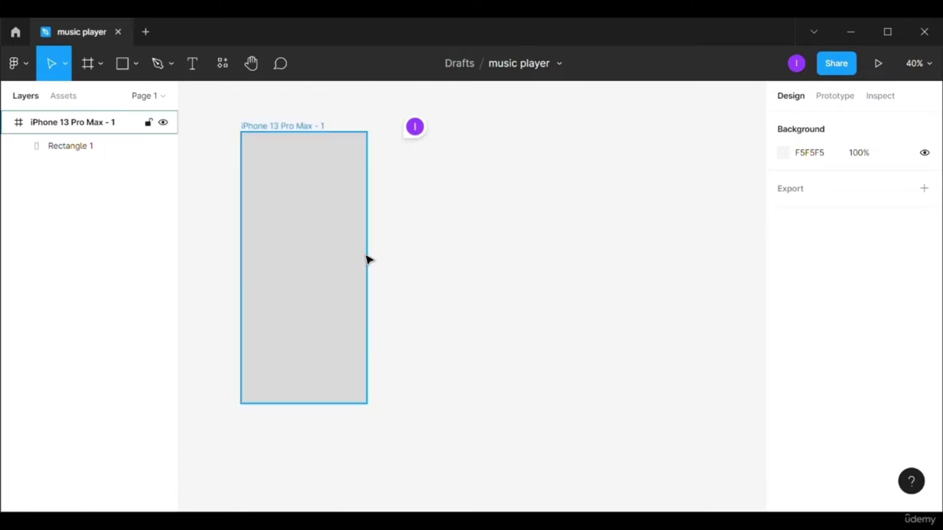
pyautogui.click(324, 207)
pyautogui.click(523, 227)
pyautogui.click(345, 257)
pyautogui.scroll(-2, 633, 260)
pyautogui.scroll(2, 632, 258)
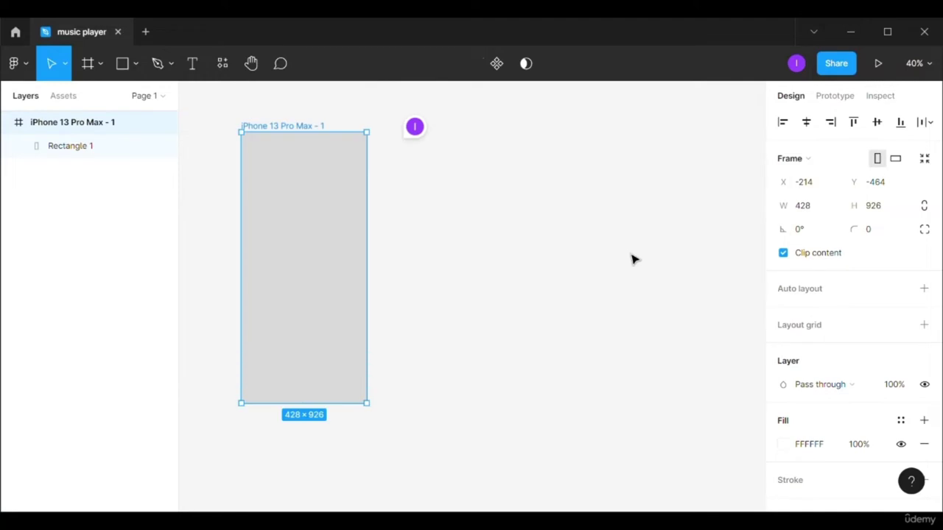
pyautogui.click(122, 70)
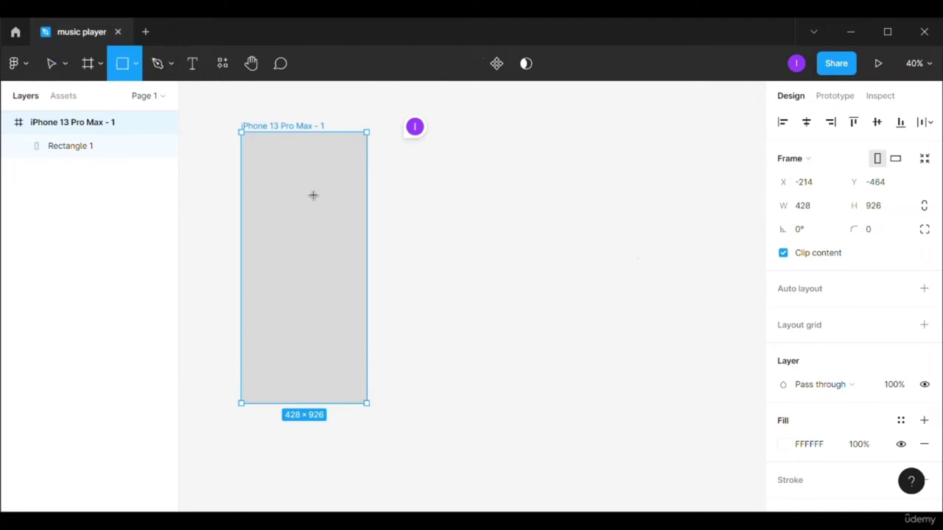
pyautogui.click(270, 192)
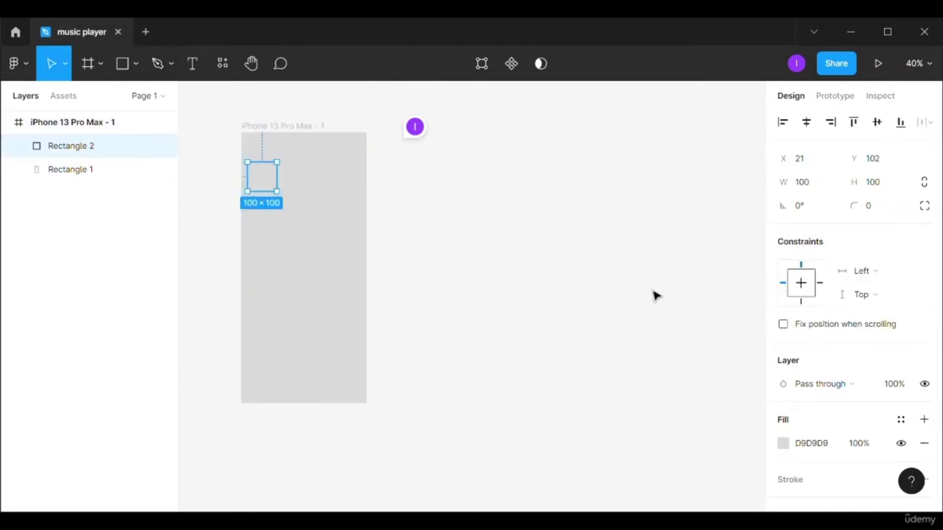
# - Fill the square with grey 777777 and move it slightly lower
pyautogui.scroll(-2, 773, 354)
pyautogui.click(783, 371)
pyautogui.click(822, 372)
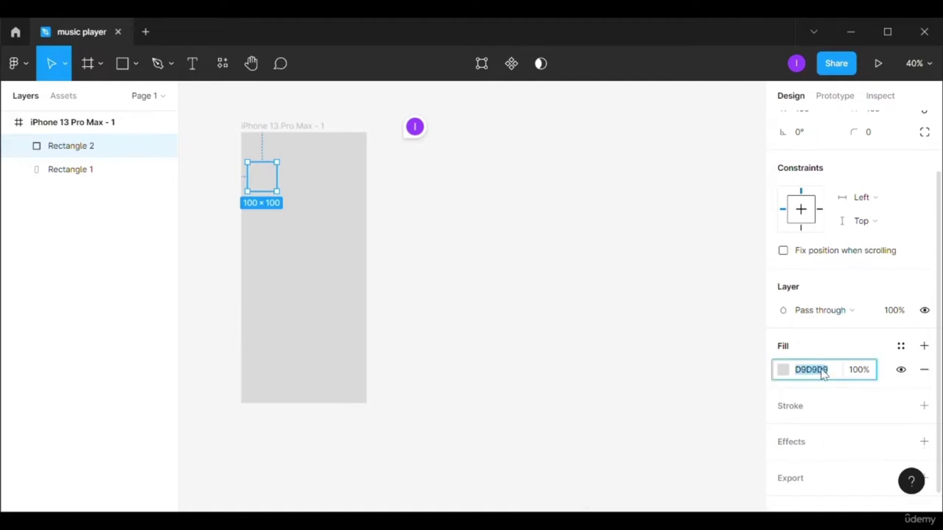
pyautogui.write('777777')
pyautogui.press('Return')
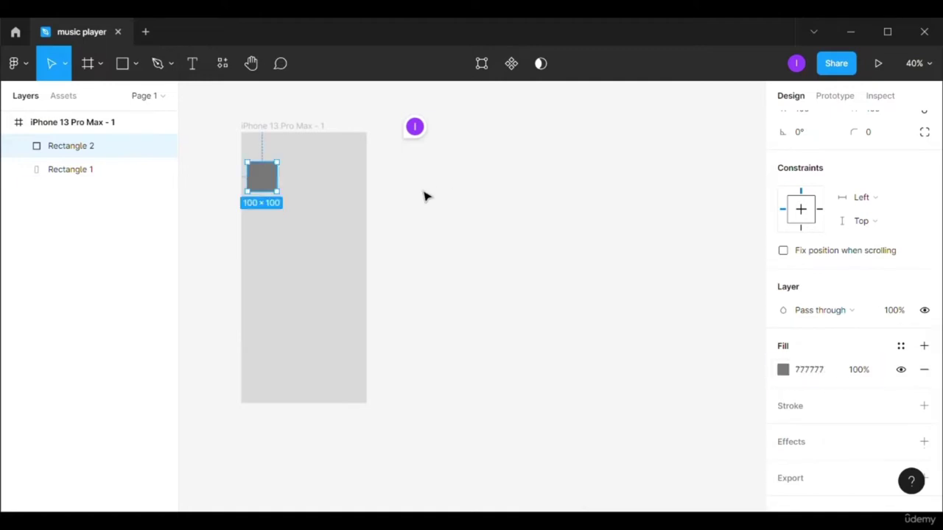
pyautogui.hscroll(-2, 411, 214)
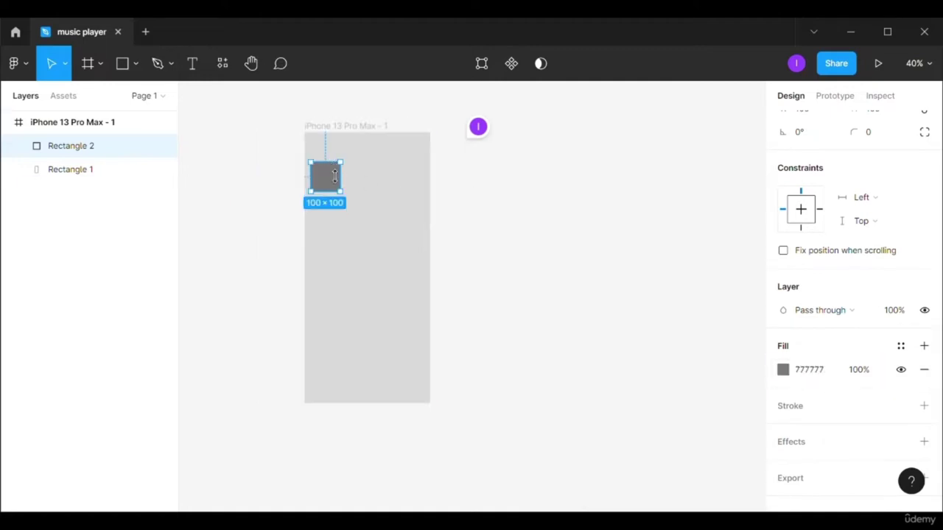
pyautogui.moveTo(333, 180); pyautogui.dragTo(338, 194)
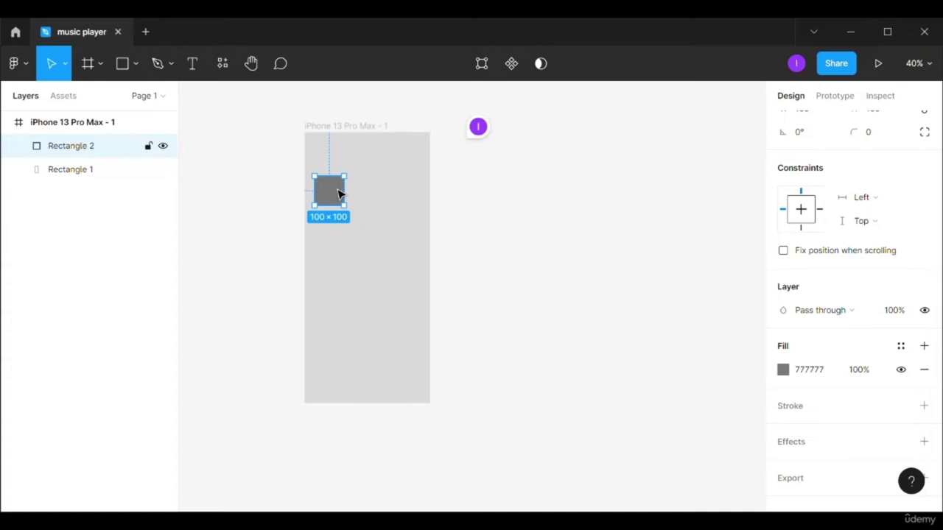
# - Draw a 428-wide bar rectangle across the frame's top edge
pyautogui.click(123, 64)
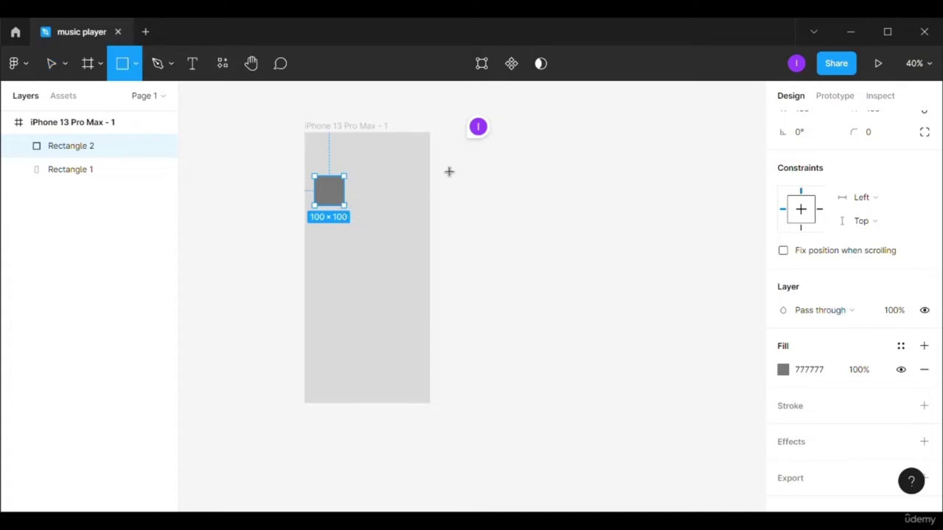
pyautogui.click(383, 157)
pyautogui.moveTo(380, 155)
pyautogui.mouseDown()
pyautogui.moveTo(327, 157)
pyautogui.moveTo(434, 165)
pyautogui.moveTo(421, 172)
pyautogui.mouseUp()
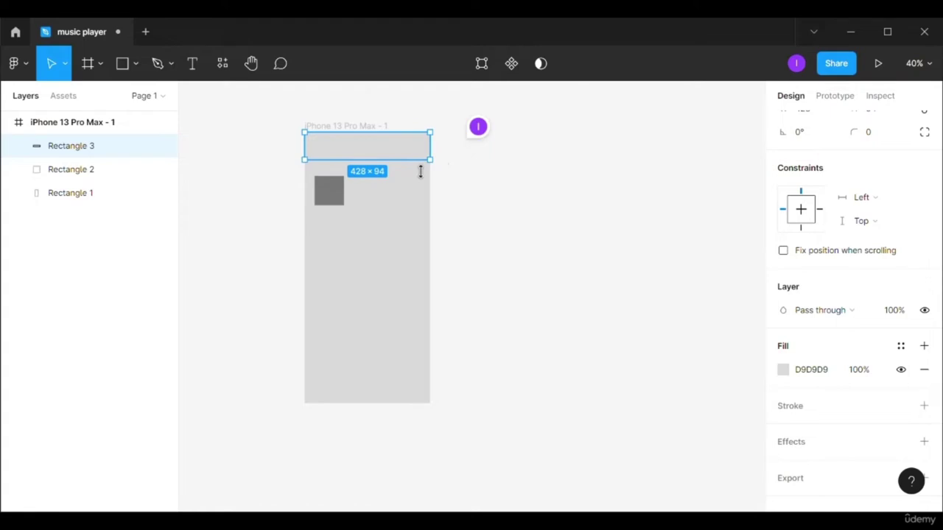
pyautogui.moveTo(420, 171); pyautogui.dragTo(420, 169)
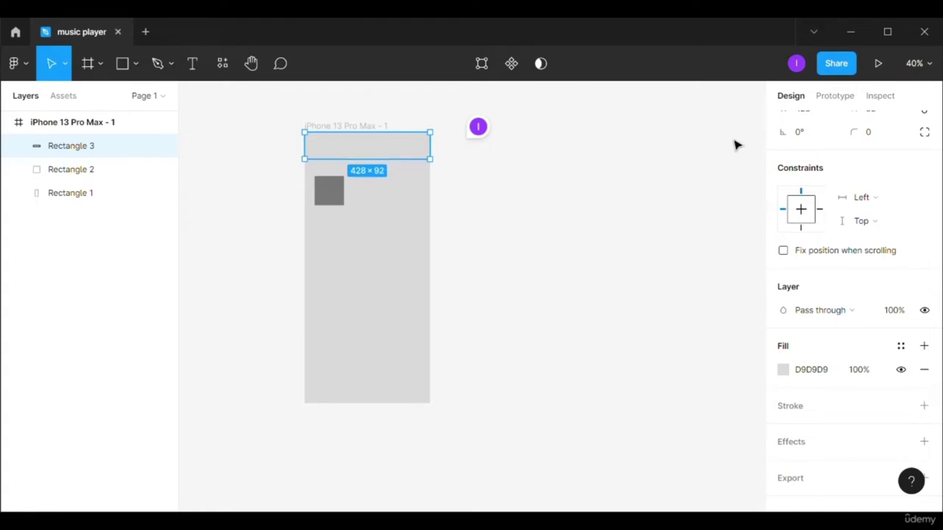
pyautogui.scroll(2, 842, 143)
pyautogui.click(876, 182)
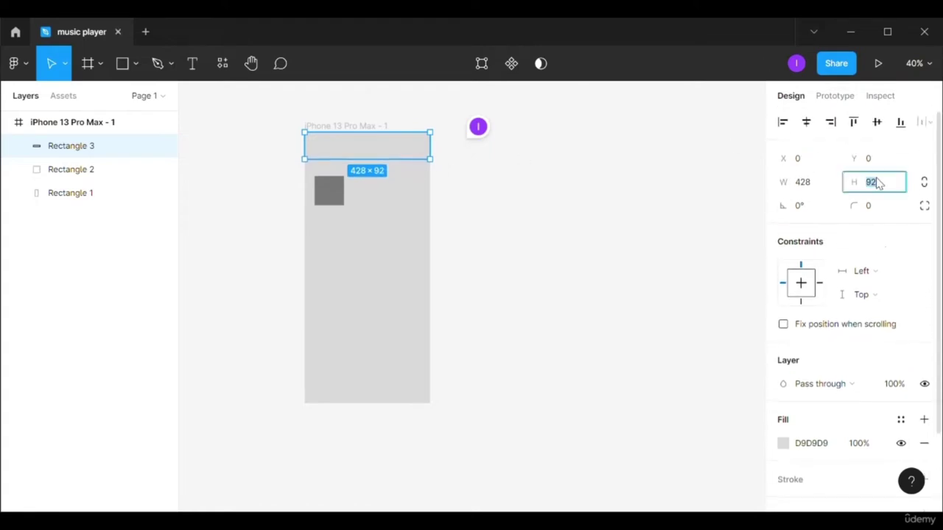
# - Set the top bar's height to 90 px and fill it dark grey 6F6F6F
pyautogui.write('90')
pyautogui.press('Return')
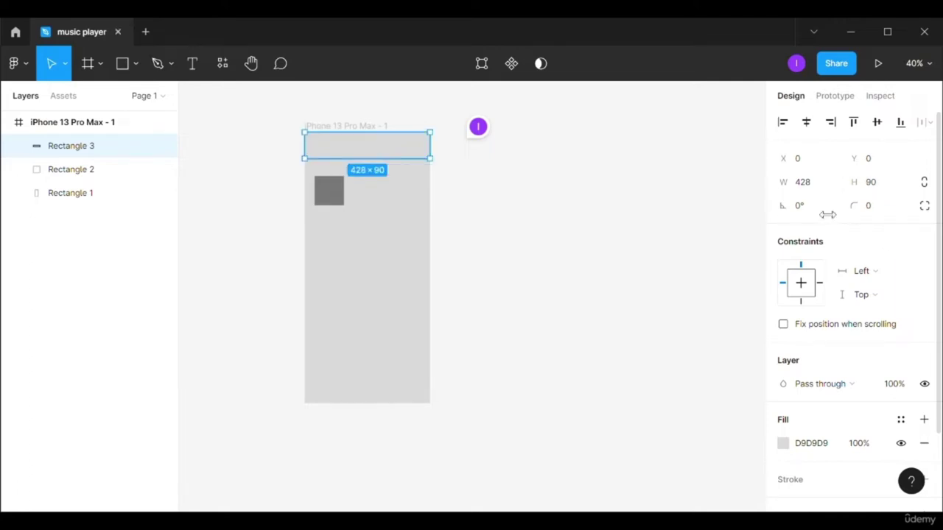
pyautogui.scroll(-2, 796, 302)
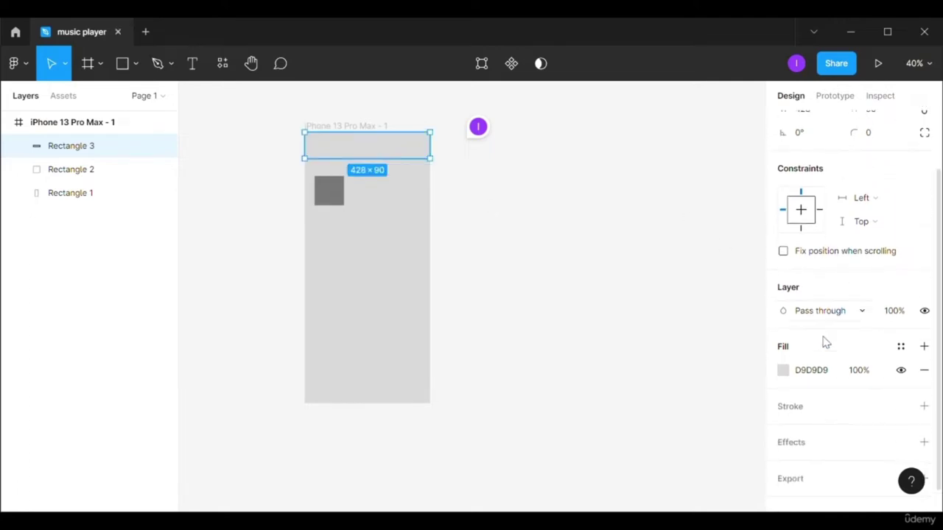
pyautogui.click(783, 370)
pyautogui.moveTo(742, 274); pyautogui.dragTo(764, 304)
pyautogui.moveTo(593, 317)
pyautogui.mouseDown()
pyautogui.moveTo(570, 305)
pyautogui.moveTo(581, 249)
pyautogui.moveTo(570, 354)
pyautogui.moveTo(572, 236)
pyautogui.moveTo(569, 256)
pyautogui.mouseUp()
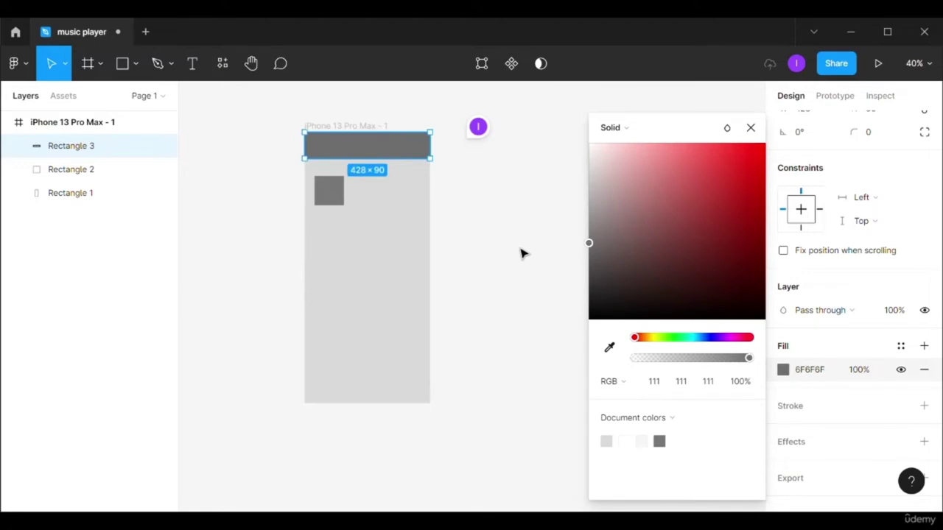
pyautogui.click(523, 255)
pyautogui.scroll(3, 366, 199)
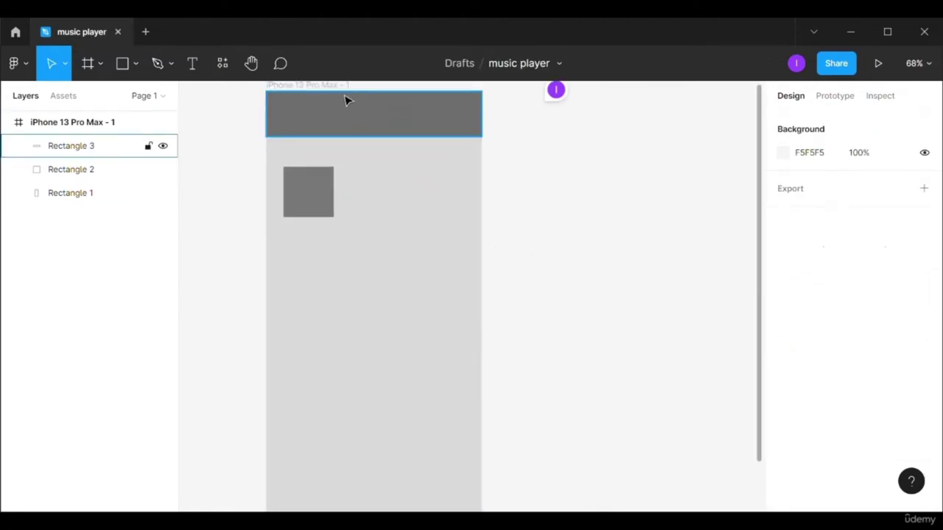
pyautogui.click(136, 65)
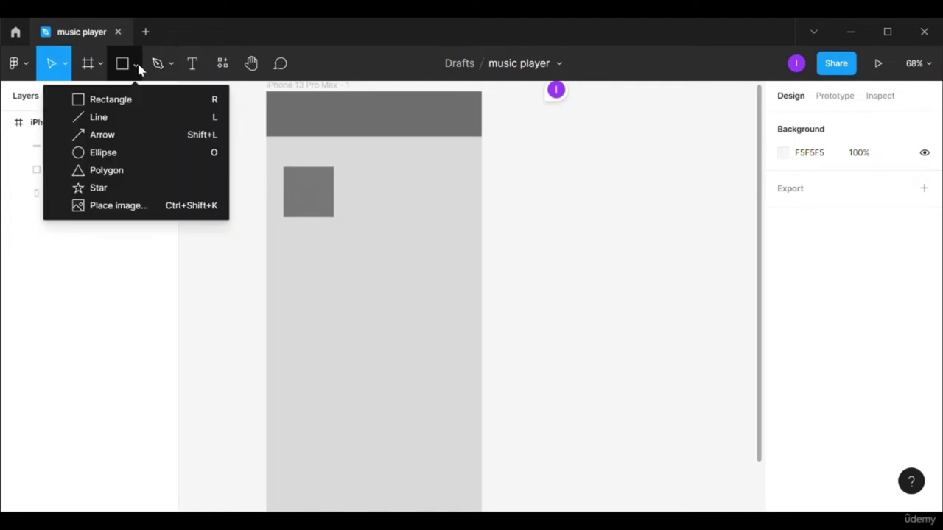
# - Draw a long line on the top bar's left and a short line on its right
pyautogui.click(137, 118)
pyautogui.moveTo(278, 117); pyautogui.dragTo(348, 117)
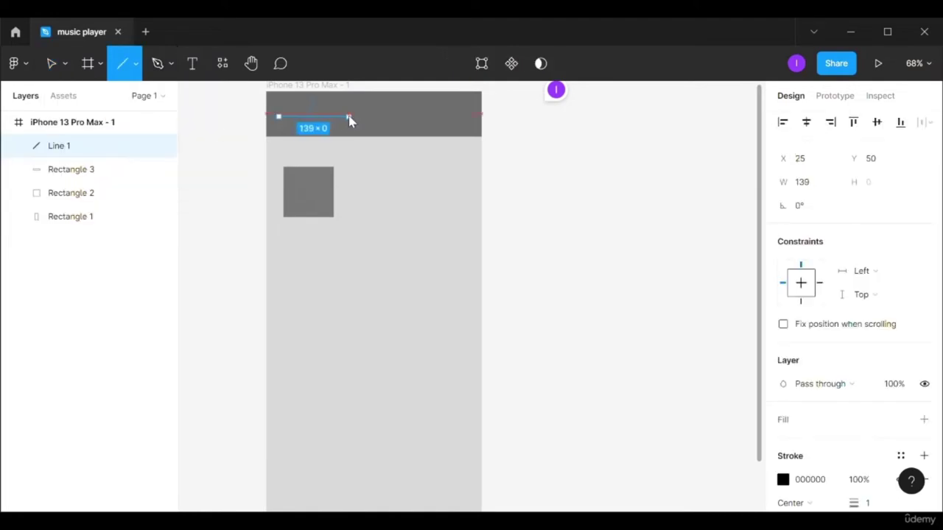
pyautogui.click(541, 228)
pyautogui.press('l')
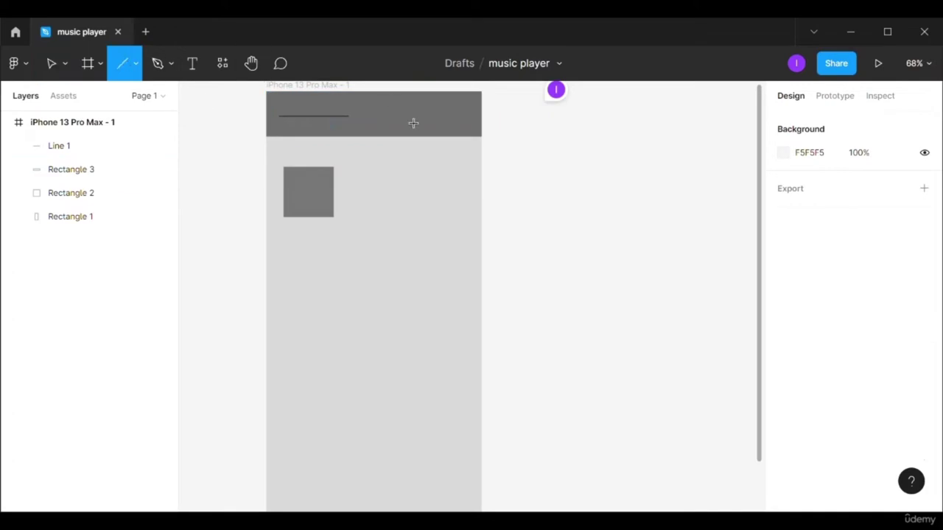
pyautogui.moveTo(404, 112); pyautogui.dragTo(420, 112)
# - Paste two copies of the short line, spacing them toward the bar's right end
pyautogui.keyDown('shift'); pyautogui.click(437, 119); pyautogui.keyUp('shift')
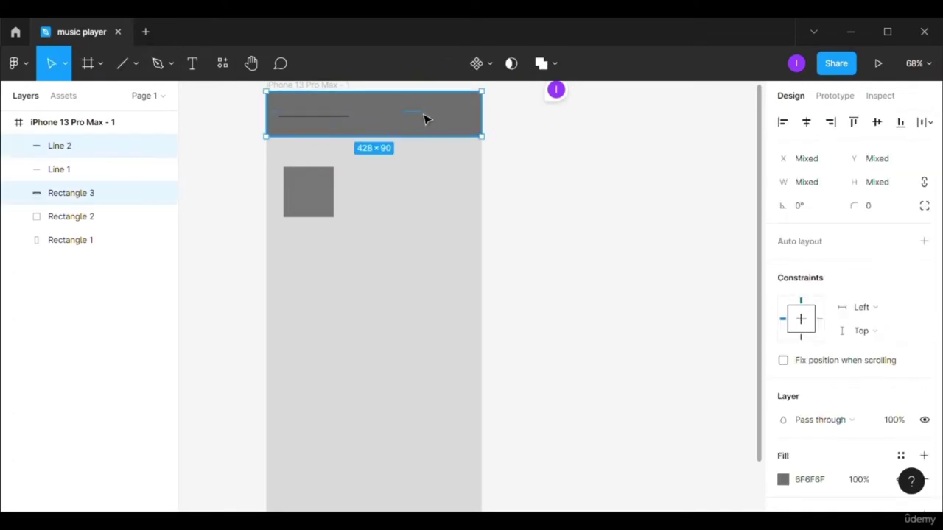
pyautogui.click(421, 118)
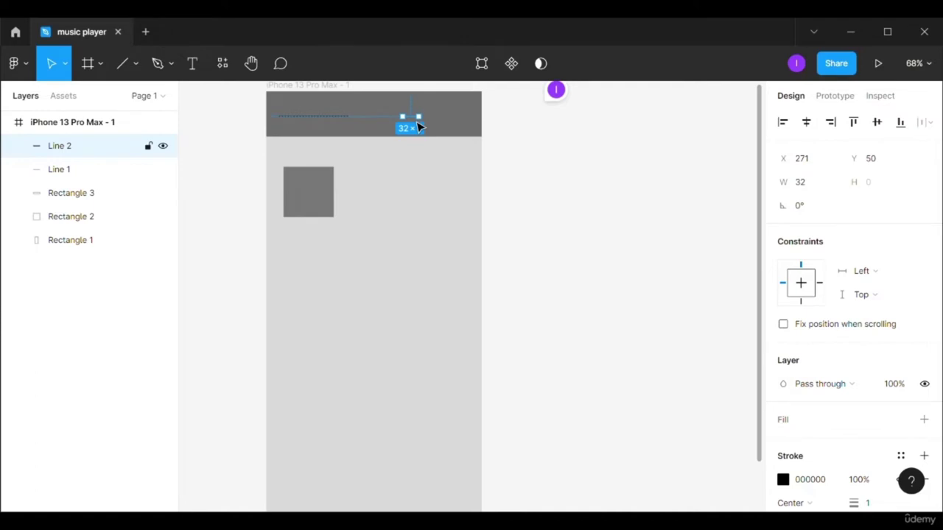
pyautogui.hotkey('ctrl', 'v')
pyautogui.moveTo(417, 127); pyautogui.dragTo(444, 125)
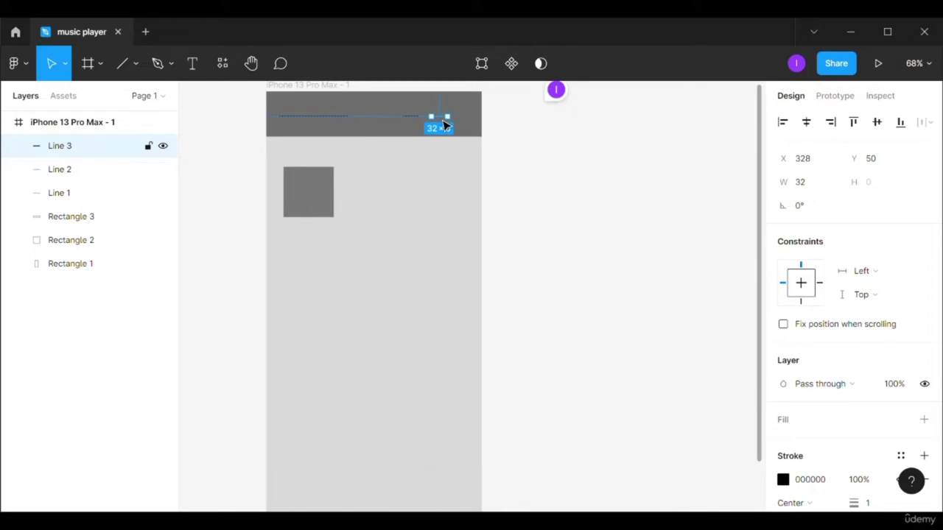
pyautogui.hotkey('ctrl', 'v')
pyautogui.moveTo(447, 126); pyautogui.dragTo(475, 127)
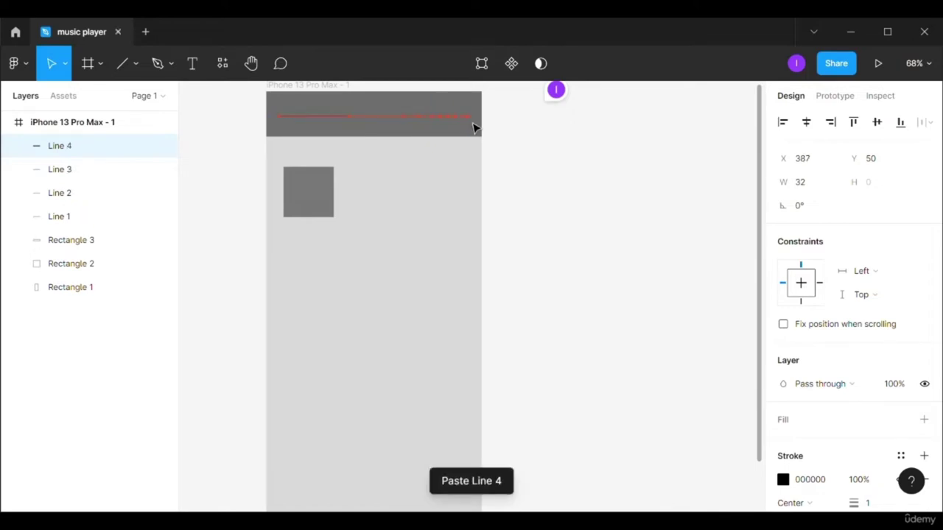
pyautogui.click(471, 221)
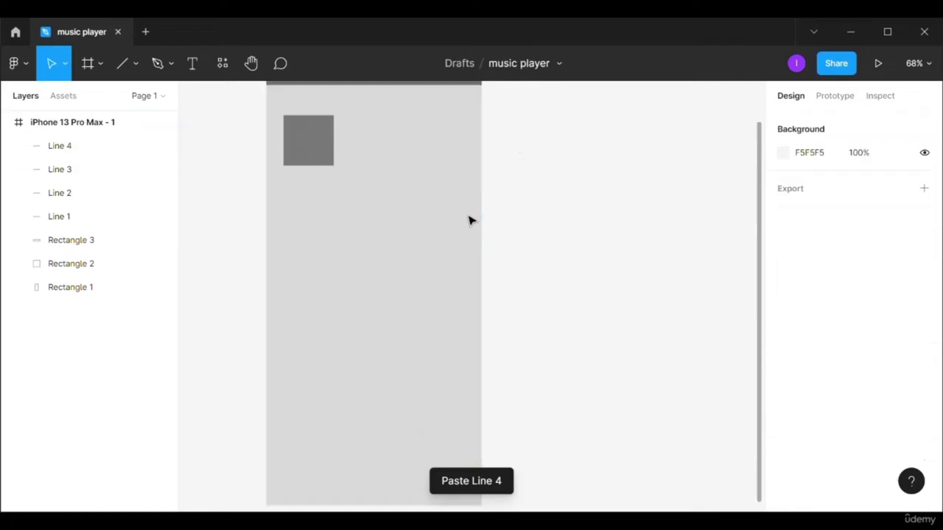
pyautogui.scroll(-1, 471, 221)
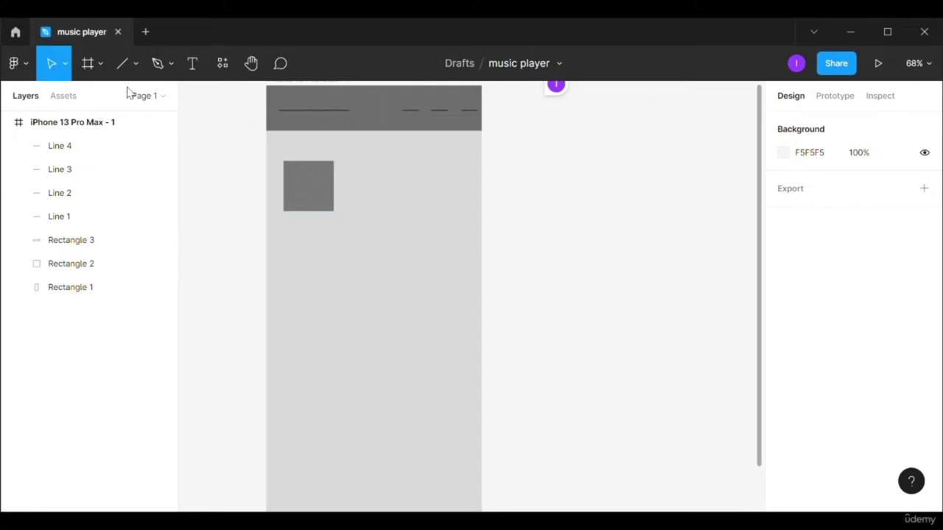
pyautogui.click(122, 65)
# - Draw a heading line above the grey square and paste two more squares beside it
pyautogui.moveTo(284, 147); pyautogui.dragTo(359, 147)
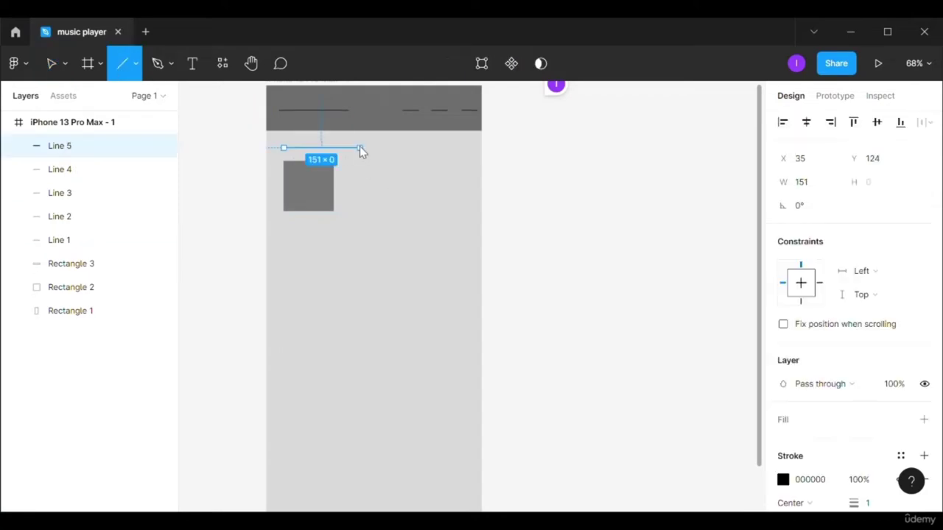
pyautogui.hotkey('shift', 'Left')
pyautogui.hotkey('shift', 'Left')
pyautogui.hotkey('shift', 'Right')
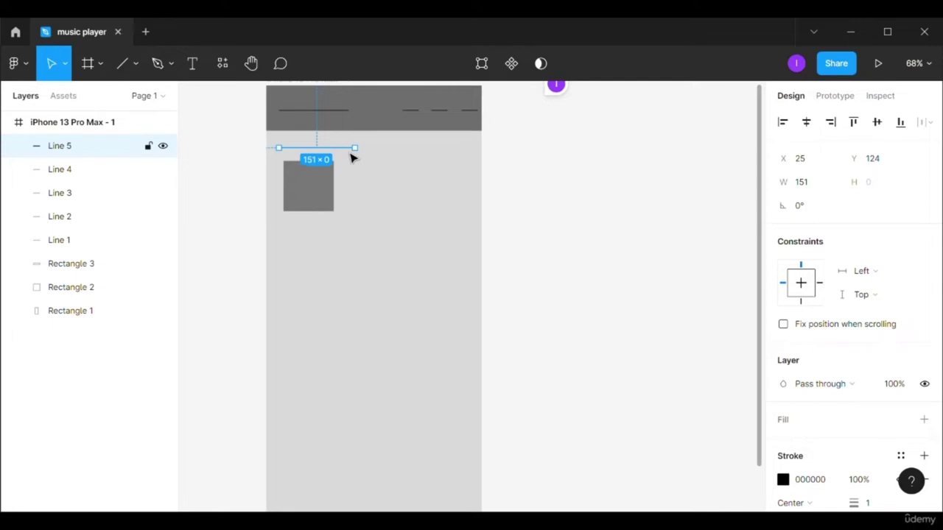
pyautogui.click(319, 188)
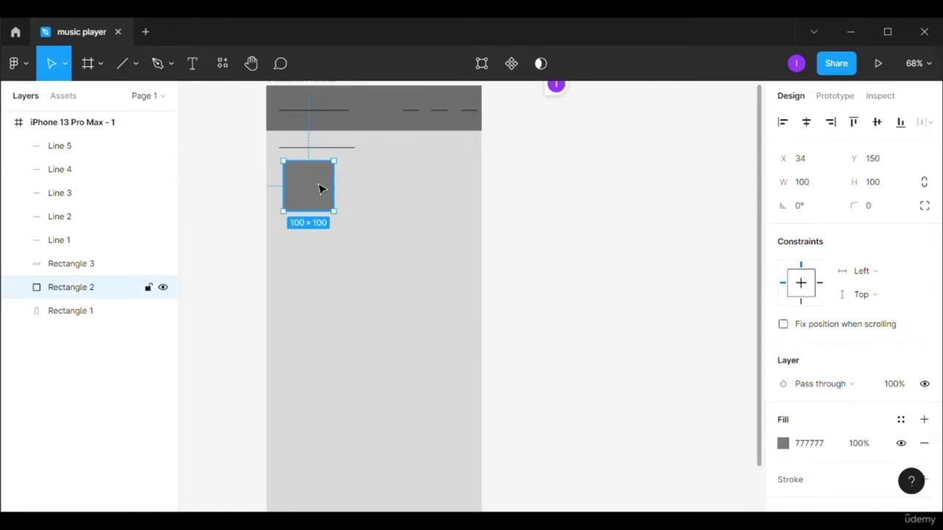
pyautogui.hotkey('ctrl', 'v')
pyautogui.moveTo(319, 188); pyautogui.dragTo(391, 193)
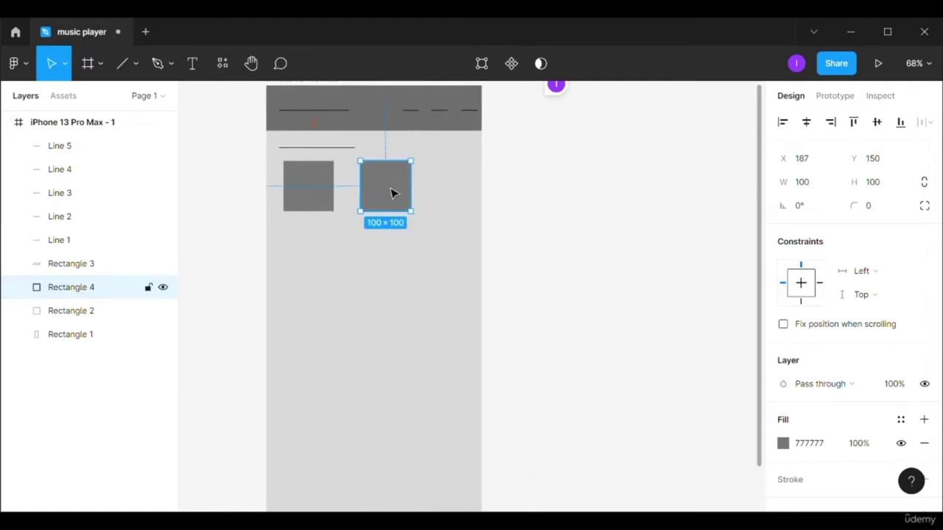
pyautogui.hotkey('ctrl', 'v')
pyautogui.moveTo(402, 193); pyautogui.dragTo(457, 193)
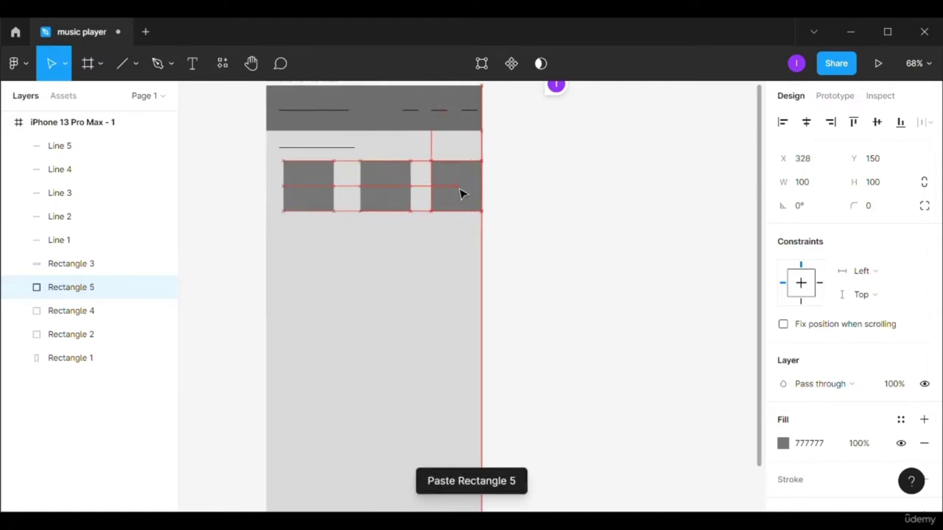
# - Nudge the left square to X 25 and the middle square to X 167
pyautogui.press('alt')
pyautogui.click(329, 195)
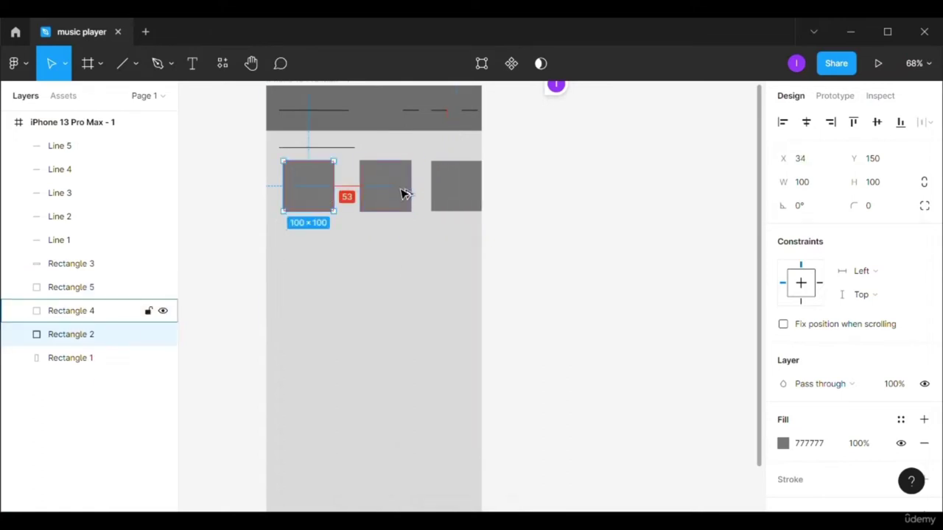
pyautogui.press('Left')
pyautogui.press('Left')
pyautogui.press('Left')
pyautogui.press('Left')
pyautogui.press('Left')
pyautogui.press('Right')
pyautogui.press('Right')
pyautogui.press('Right')
pyautogui.press('Right')
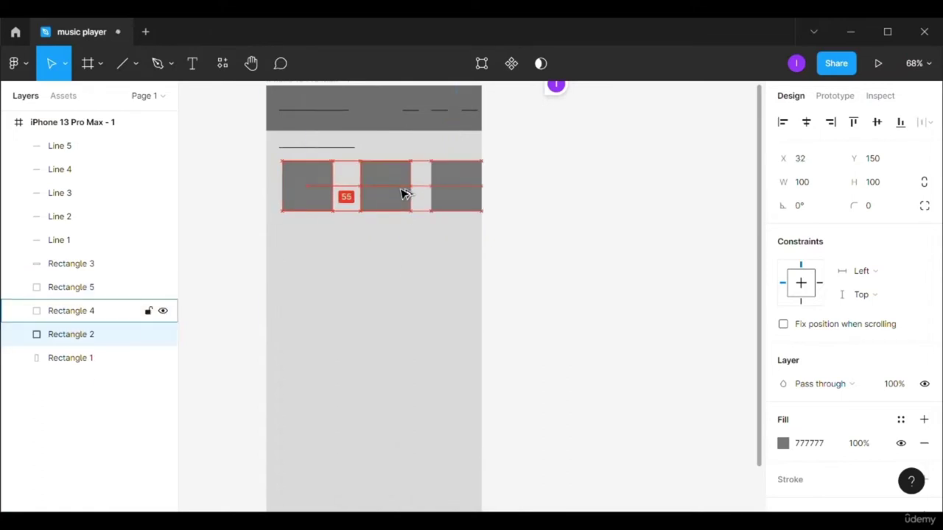
pyautogui.press('Left')
pyautogui.press('Left')
pyautogui.press('Left')
pyautogui.press('Left')
pyautogui.press('Left')
pyautogui.press('Left')
pyautogui.press('Left')
pyautogui.click(403, 193)
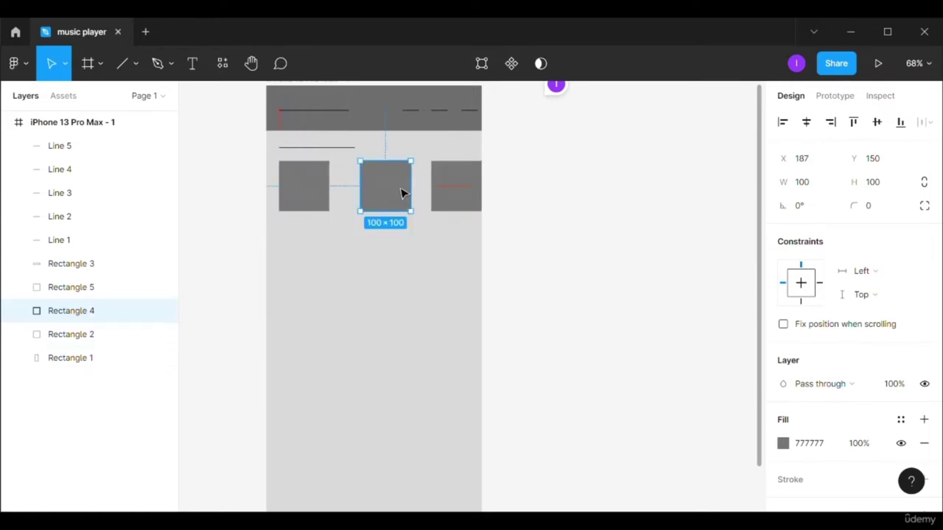
pyautogui.press('Left')
pyautogui.hotkey('shift', 'Left')
pyautogui.hotkey('shift', 'Left')
pyautogui.press('Left')
pyautogui.press('Left')
pyautogui.press('Right')
pyautogui.press('Left')
pyautogui.press('Right')
pyautogui.press('Right')
pyautogui.press('Right')
# - Nudge the right square to X 309, completing even 42 px gaps
pyautogui.click(464, 193)
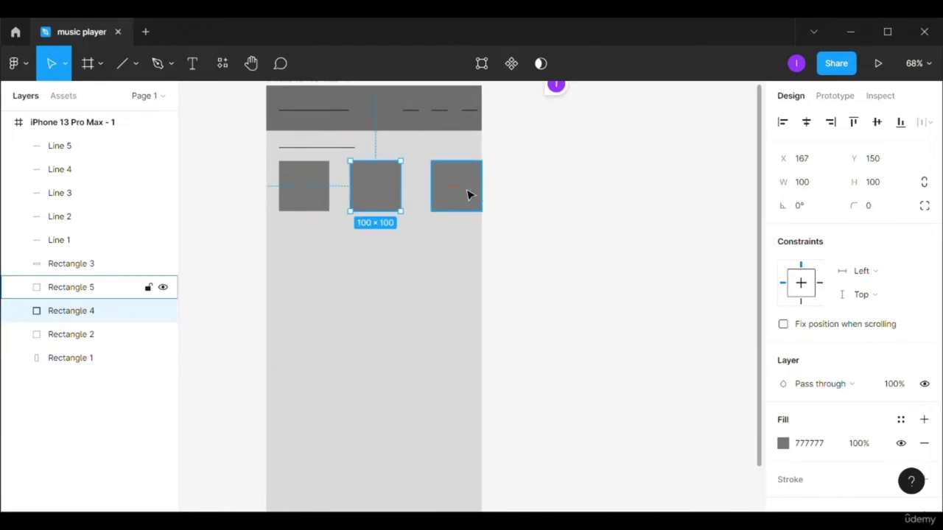
pyautogui.press('Left')
pyautogui.hotkey('shift', 'Left')
pyautogui.press('Left')
pyautogui.press('Left')
pyautogui.press('Left')
pyautogui.press('Left')
pyautogui.press('Left')
pyautogui.press('Left')
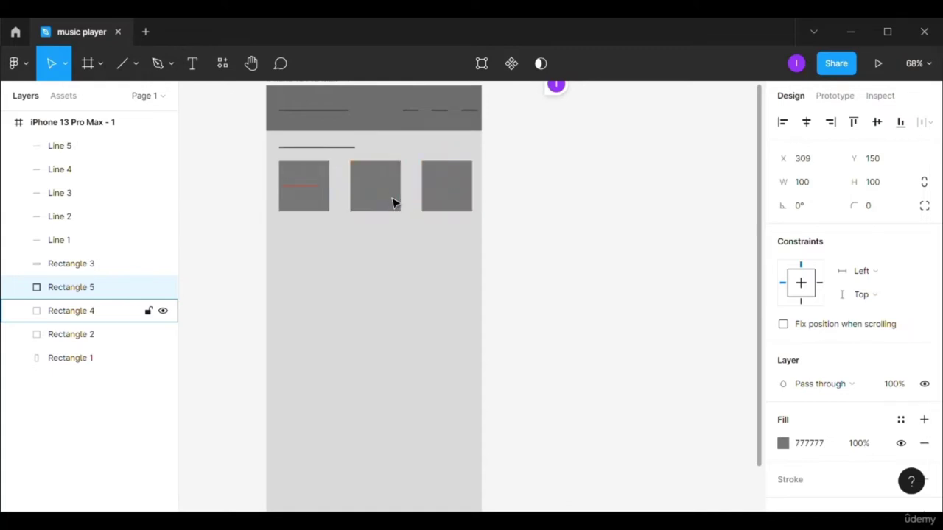
pyautogui.click(346, 155)
pyautogui.keyDown('shift'); pyautogui.click(303, 188); pyautogui.keyUp('shift')
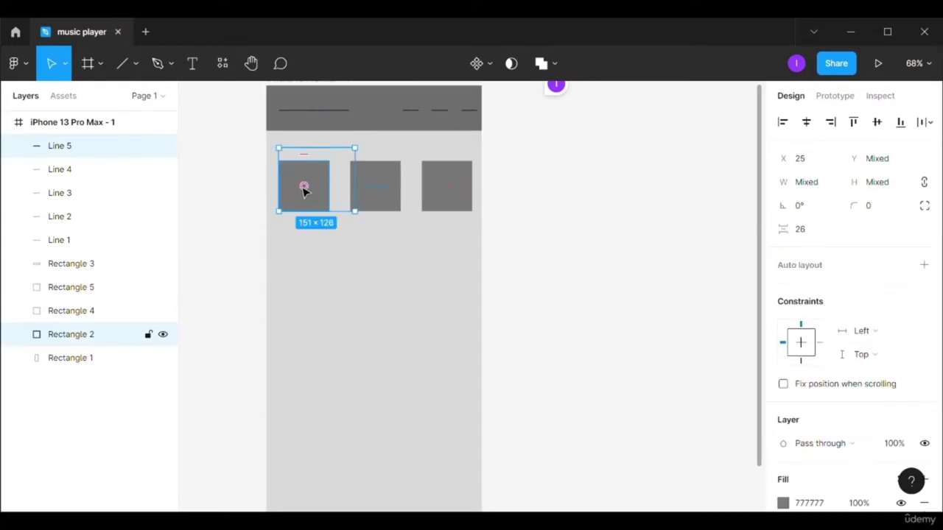
# - Paste a copy of the heading line and three squares below the original row
pyautogui.keyDown('shift'); pyautogui.click(372, 193); pyautogui.keyUp('shift')
pyautogui.keyDown('shift'); pyautogui.click(464, 198); pyautogui.keyUp('shift')
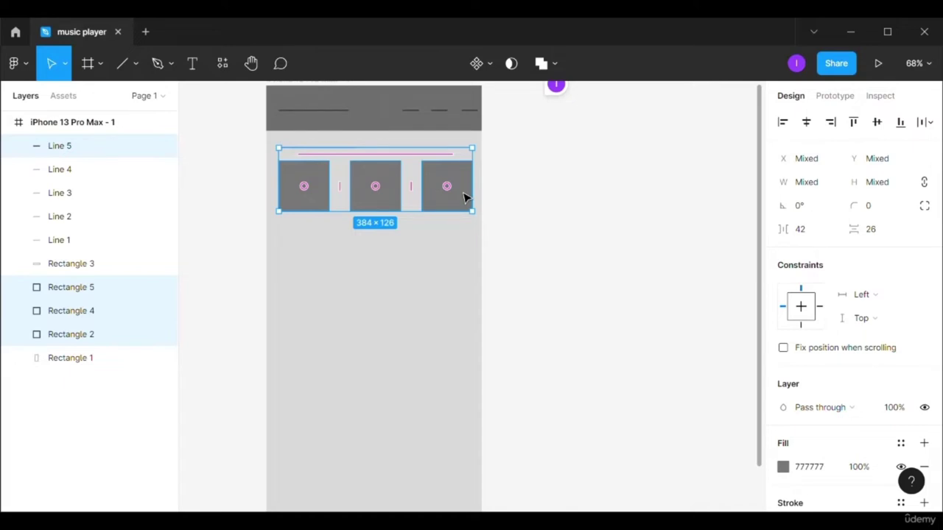
pyautogui.hotkey('ctrl', 'v')
pyautogui.moveTo(464, 197); pyautogui.dragTo(464, 359)
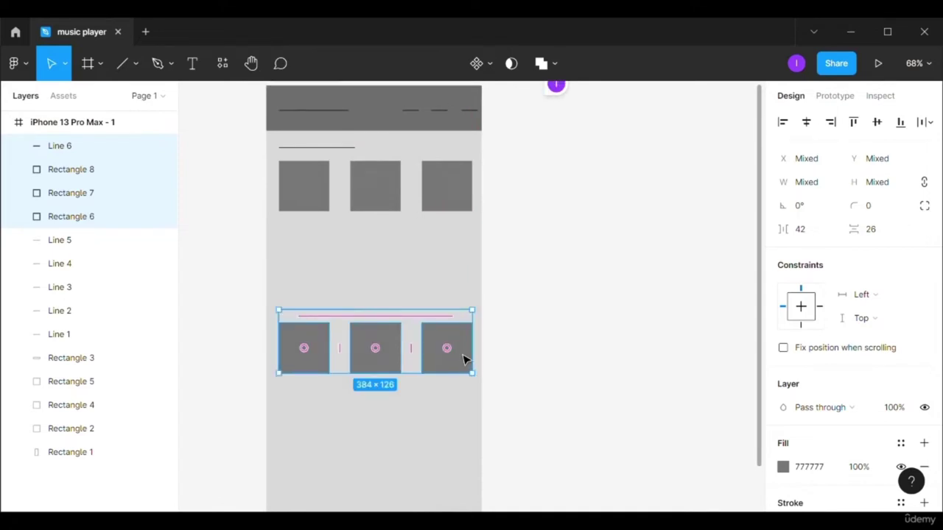
pyautogui.click(321, 203)
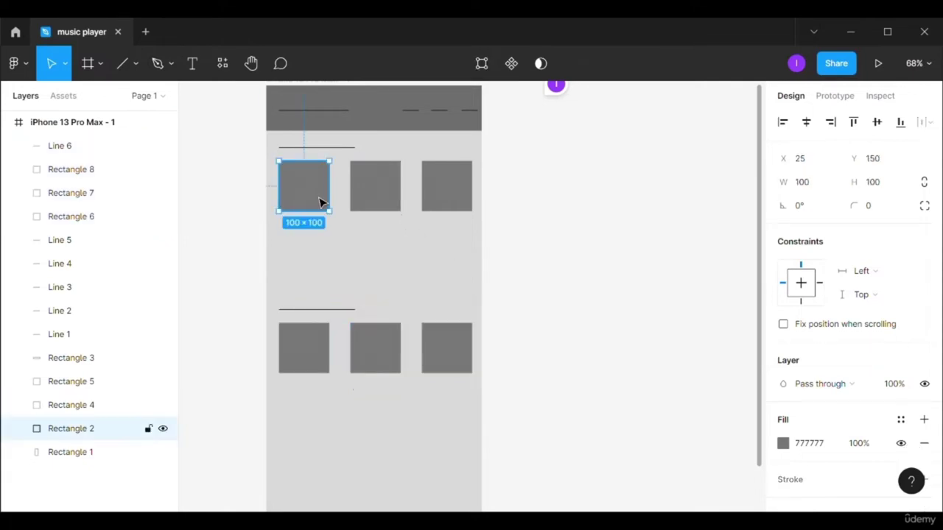
pyautogui.hotkey('ctrl', 'v')
# - Move the copied square between the rows and stretch it to a 384×100 bar aligned with the squares
pyautogui.moveTo(319, 201); pyautogui.dragTo(320, 273)
pyautogui.moveTo(336, 271); pyautogui.dragTo(489, 272)
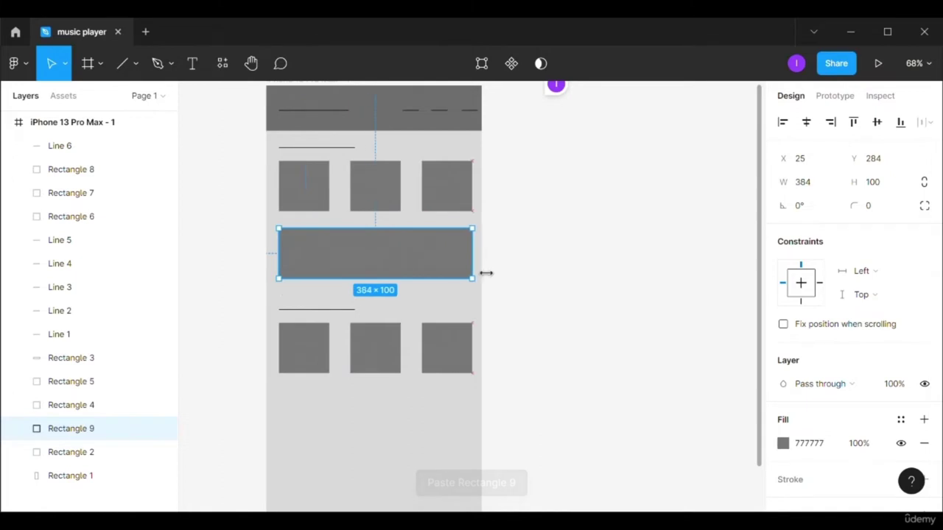
pyautogui.click(806, 121)
pyautogui.moveTo(286, 261)
pyautogui.mouseDown()
pyautogui.moveTo(300, 263)
pyautogui.moveTo(278, 262)
pyautogui.mouseUp()
pyautogui.moveTo(475, 266); pyautogui.dragTo(472, 267)
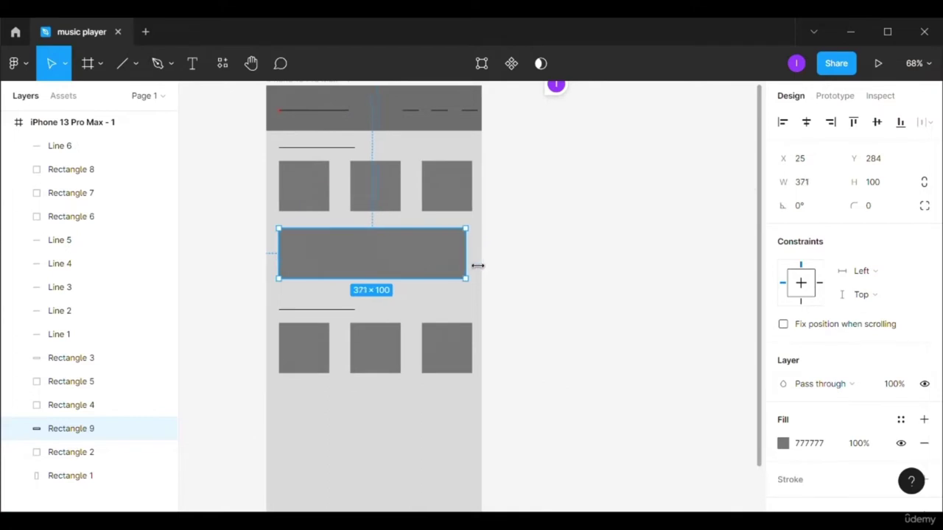
pyautogui.click(805, 121)
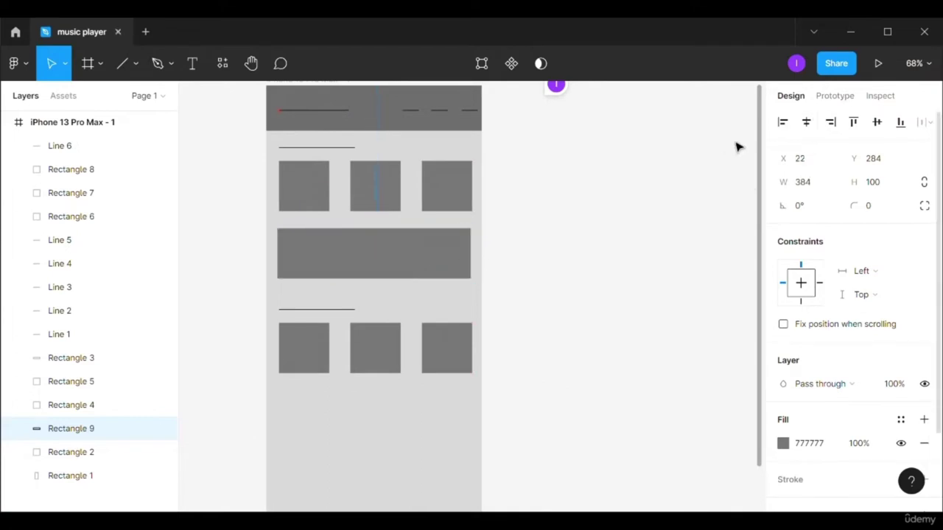
pyautogui.moveTo(481, 258); pyautogui.dragTo(484, 258)
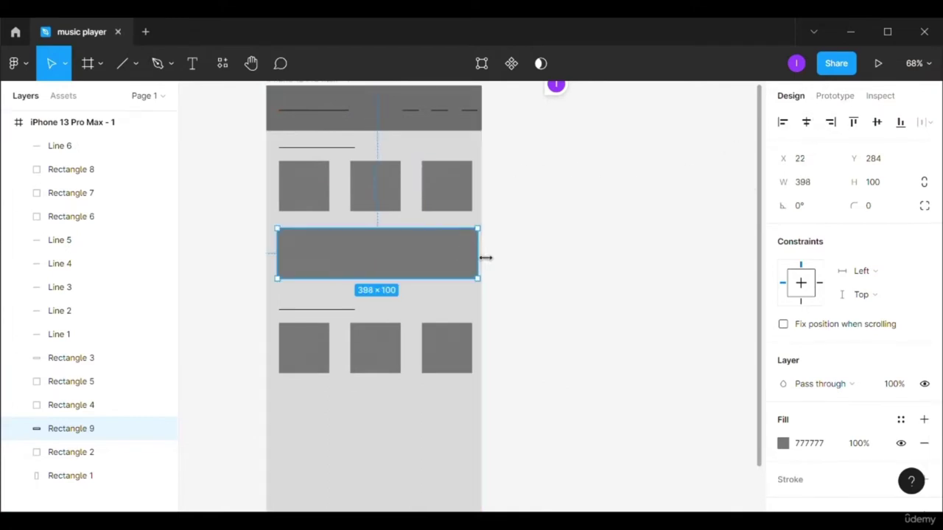
pyautogui.moveTo(277, 255); pyautogui.dragTo(280, 254)
# - Nudge the 384×100 banner down to X 25, Y 298, clear of both square rows
pyautogui.press('alt')
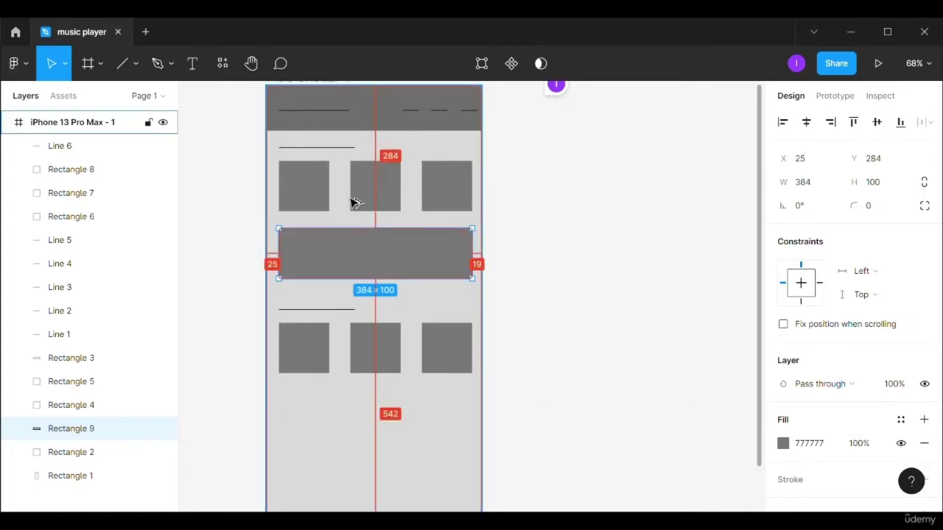
pyautogui.press('alt')
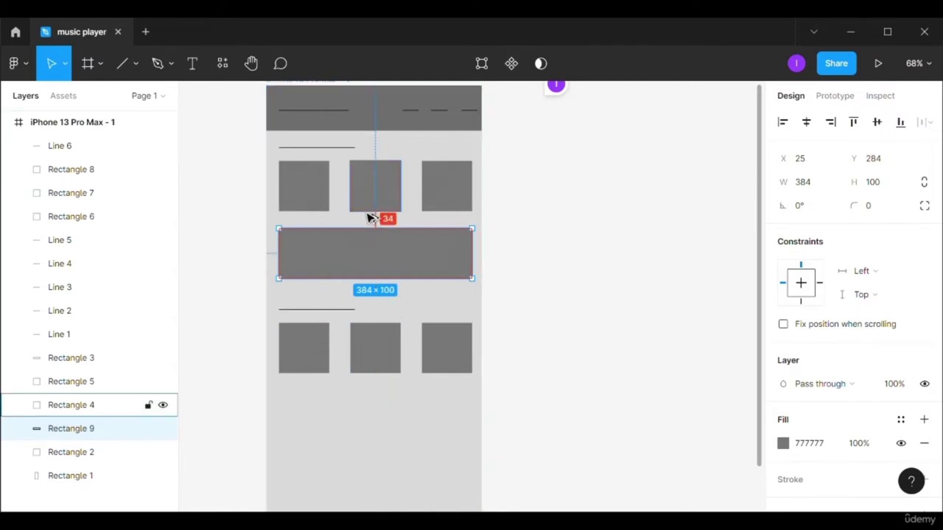
pyautogui.press('Down')
pyautogui.press('Down')
pyautogui.press('Down')
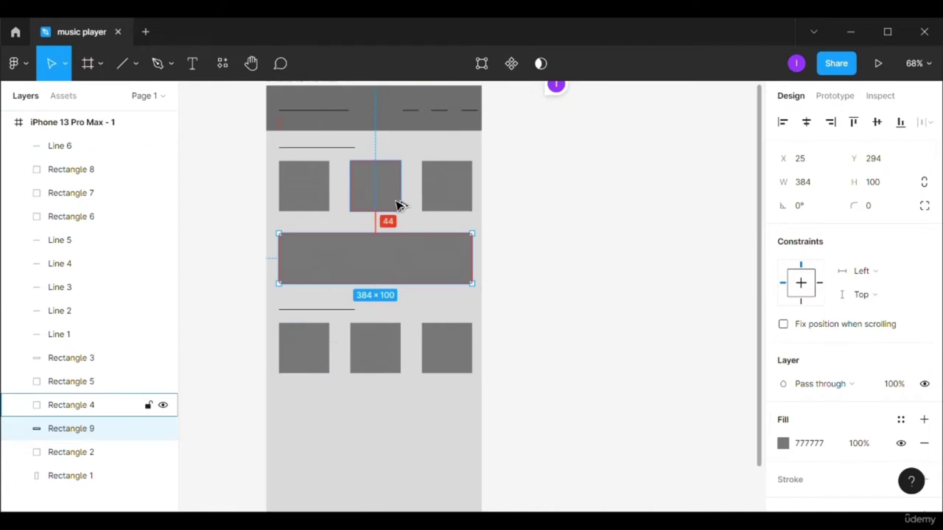
pyautogui.press('Down')
pyautogui.press('Down')
pyautogui.press('Down')
pyautogui.press('Down')
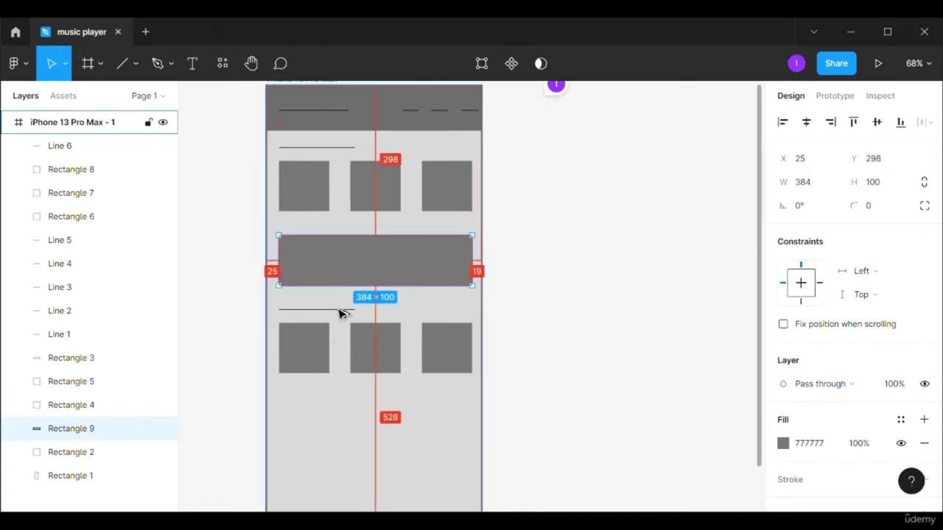
pyautogui.click(512, 194)
pyautogui.scroll(-2, 513, 195)
pyautogui.scroll(-3, 514, 196)
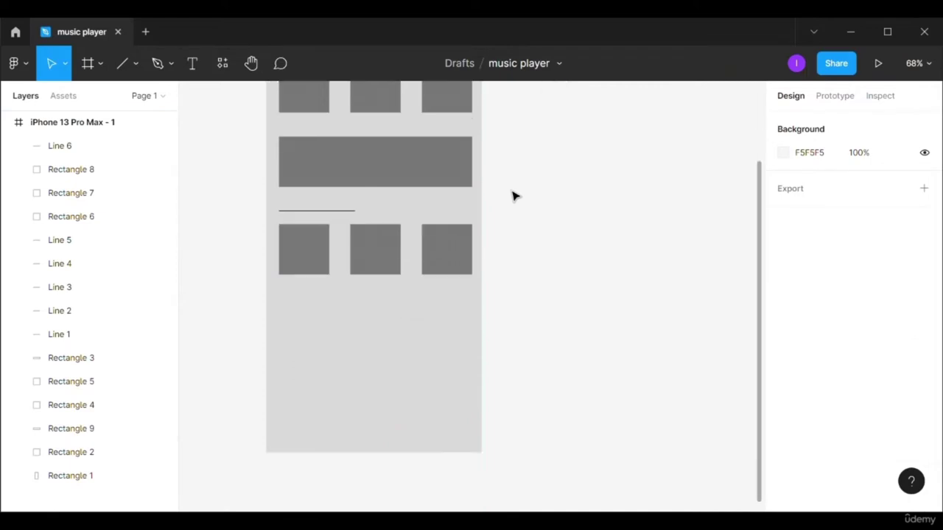
pyautogui.scroll(-1, 512, 195)
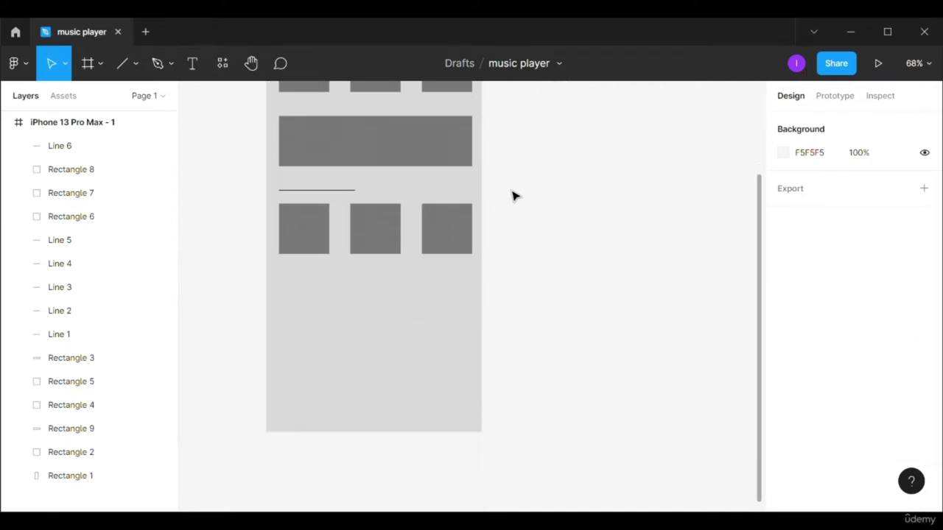
pyautogui.scroll(14, 508, 200)
pyautogui.click(400, 287)
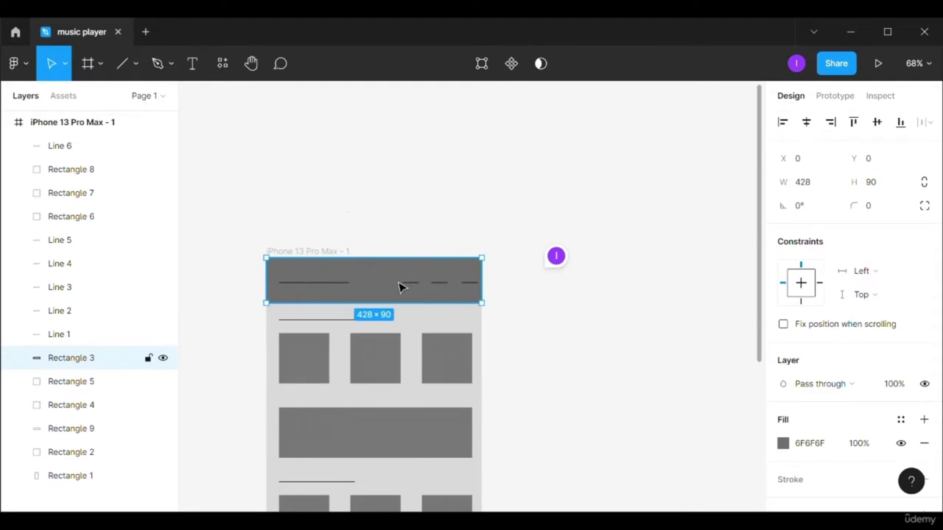
# - Paste a copy of the top bar and place it at the frame bottom, X 0, Y 836
pyautogui.hotkey('ctrl', 'v')
pyautogui.scroll(-14, 400, 286)
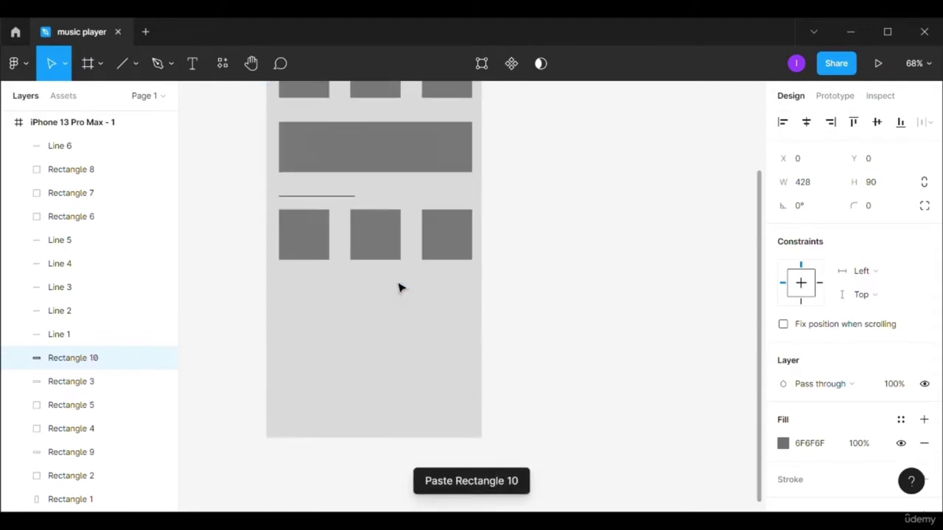
pyautogui.scroll(7, 400, 286)
pyautogui.moveTo(398, 147); pyautogui.dragTo(406, 425)
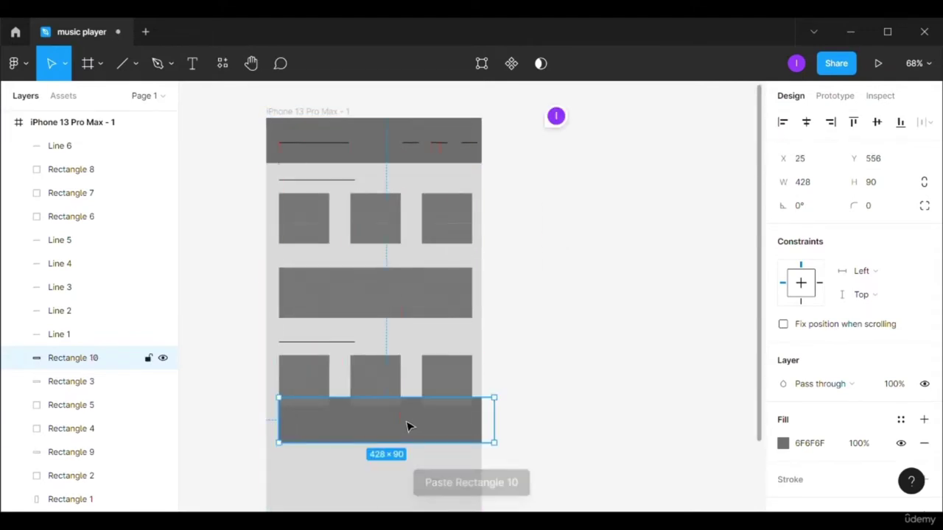
pyautogui.scroll(-7, 417, 355)
pyautogui.moveTo(431, 293); pyautogui.dragTo(421, 438)
pyautogui.scroll(-2, 604, 324)
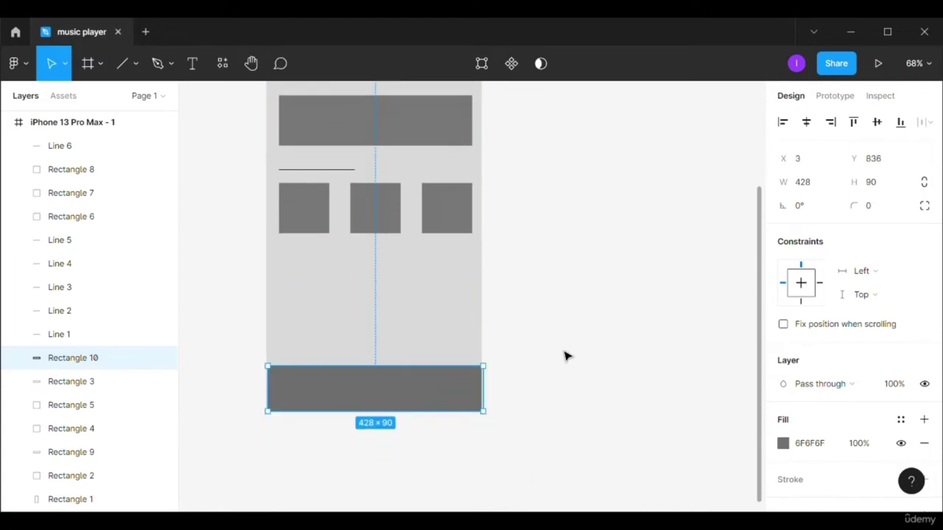
pyautogui.moveTo(431, 395); pyautogui.dragTo(432, 395)
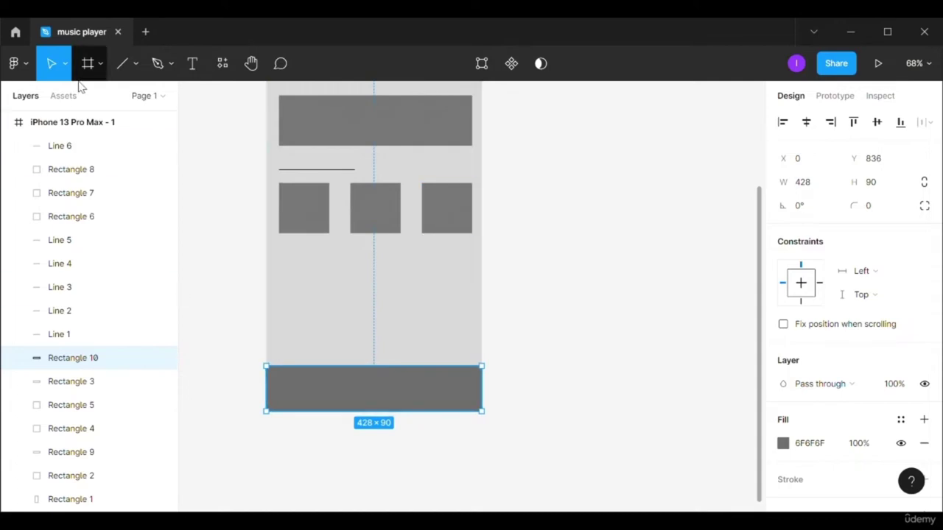
# - Draw a short line inside the bottom bar and place a copy further right
pyautogui.click(121, 63)
pyautogui.moveTo(276, 391); pyautogui.dragTo(303, 395)
pyautogui.hotkey('ctrl', 'c')
pyautogui.hotkey('ctrl', 'v')
pyautogui.moveTo(314, 402); pyautogui.dragTo(400, 400)
pyautogui.hotkey('ctrl', 'v')
pyautogui.hotkey('ctrl', 'v')
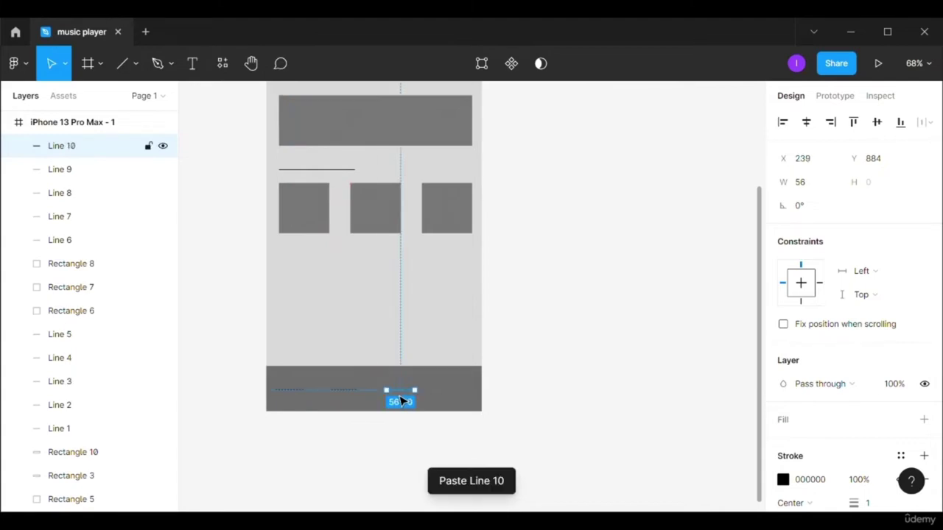
pyautogui.moveTo(416, 399); pyautogui.dragTo(463, 397)
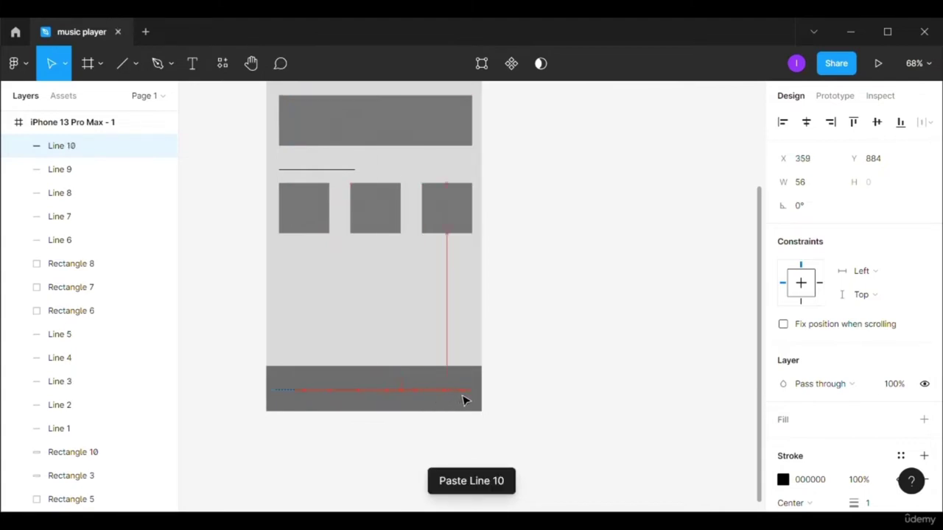
pyautogui.click(553, 374)
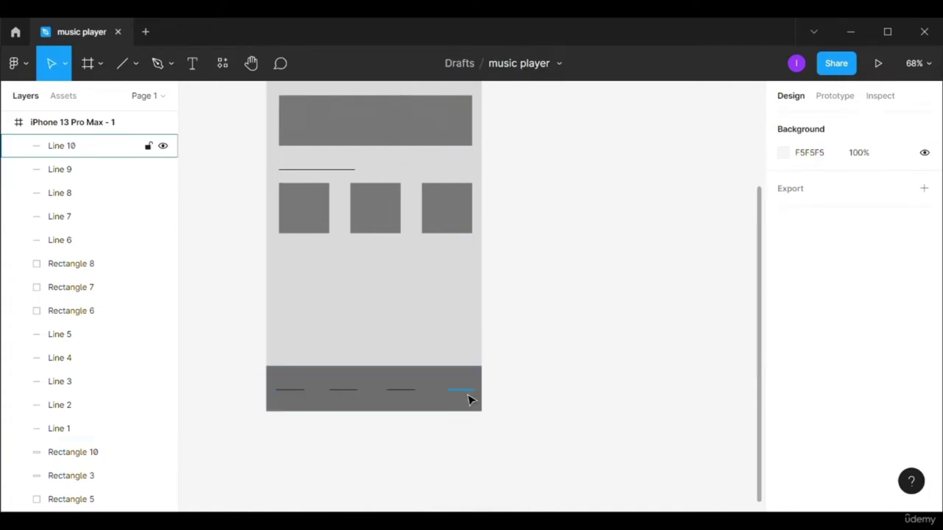
pyautogui.scroll(-1, 469, 397)
pyautogui.scroll(2, 469, 398)
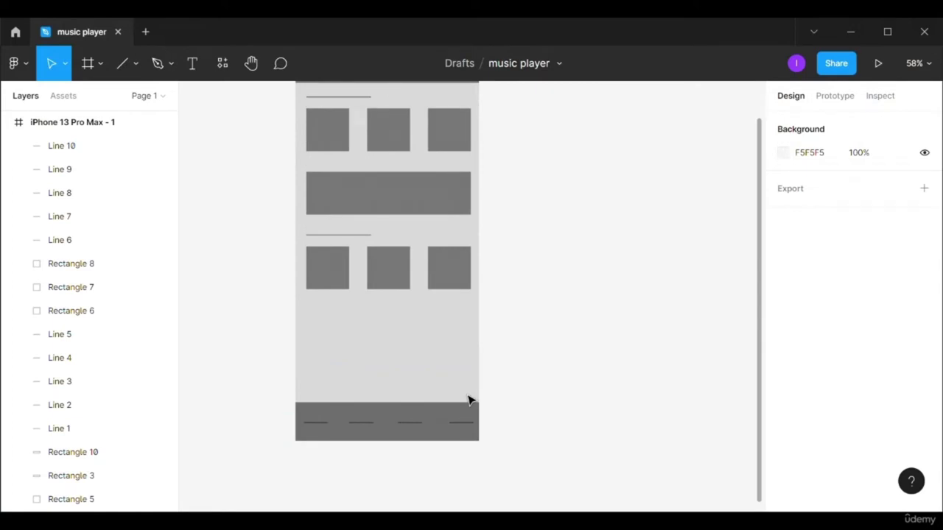
pyautogui.scroll(5, 469, 400)
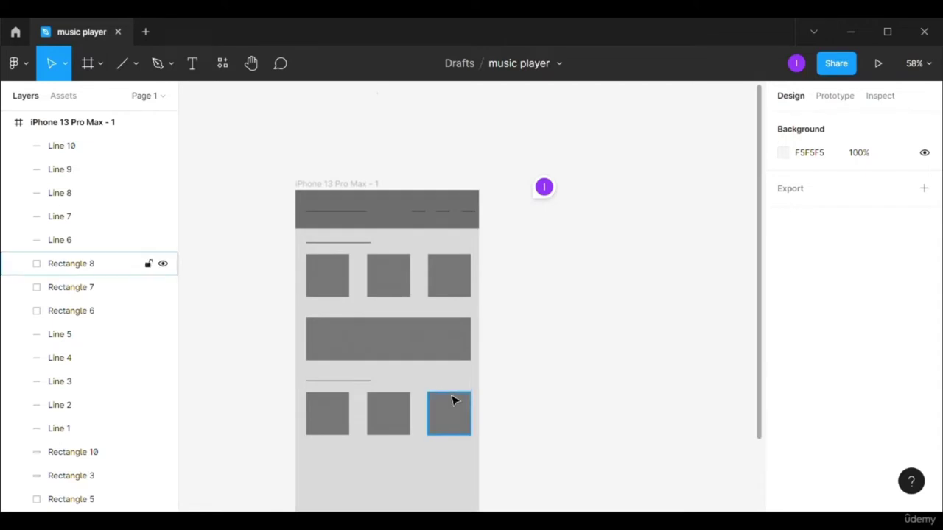
pyautogui.scroll(-5, 389, 384)
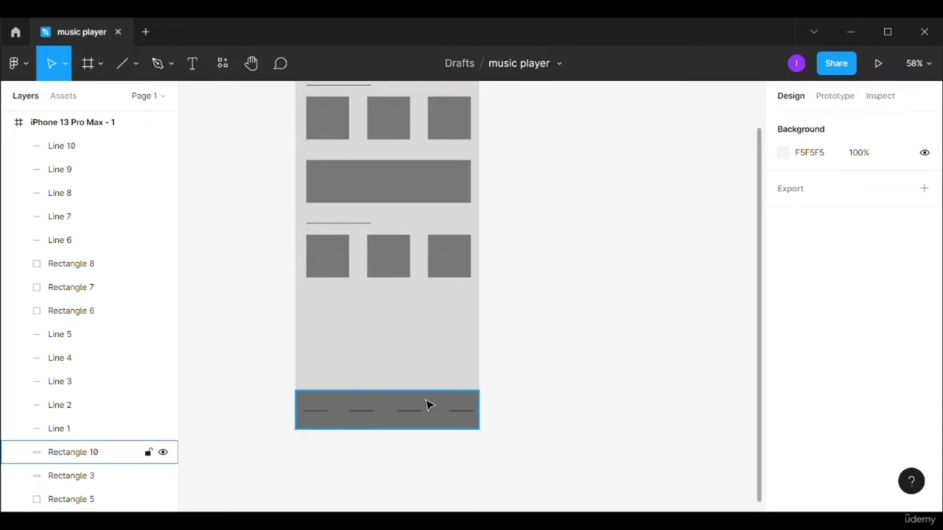
pyautogui.scroll(2, 436, 379)
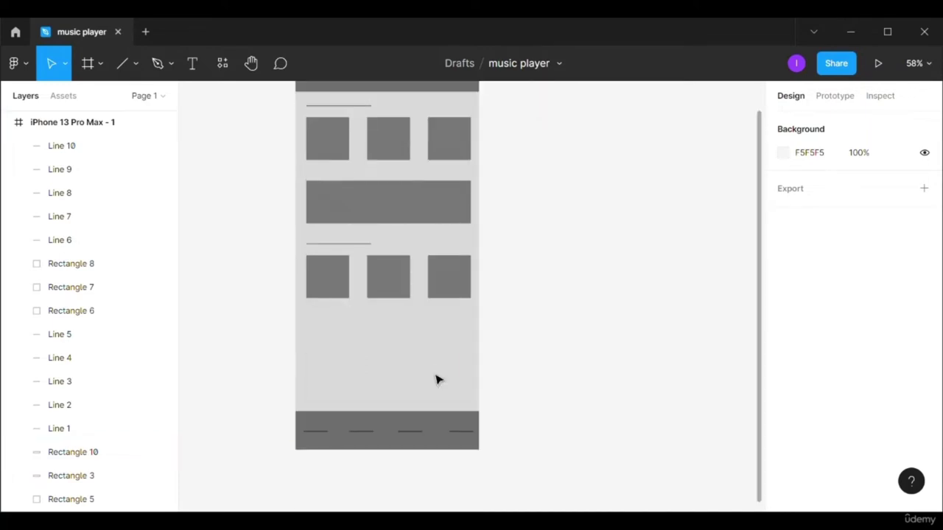
pyautogui.scroll(-3, 436, 379)
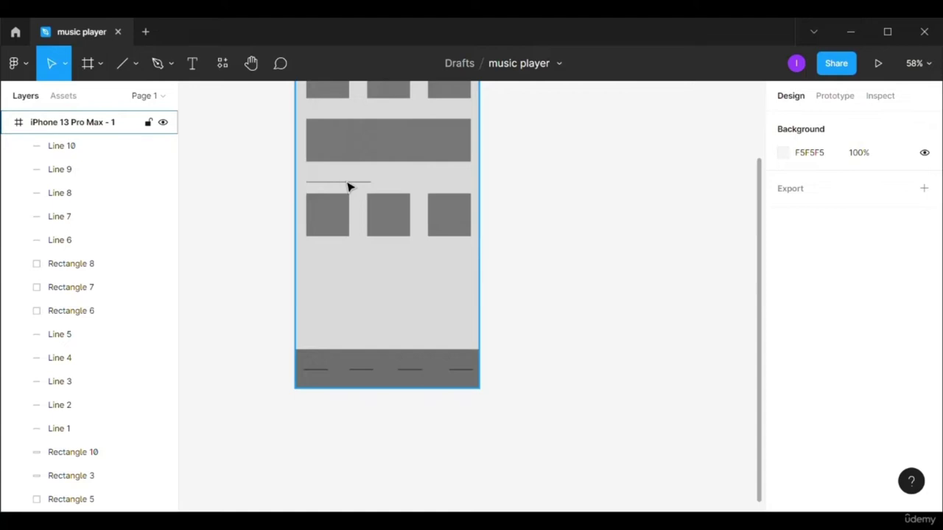
pyautogui.click(349, 183)
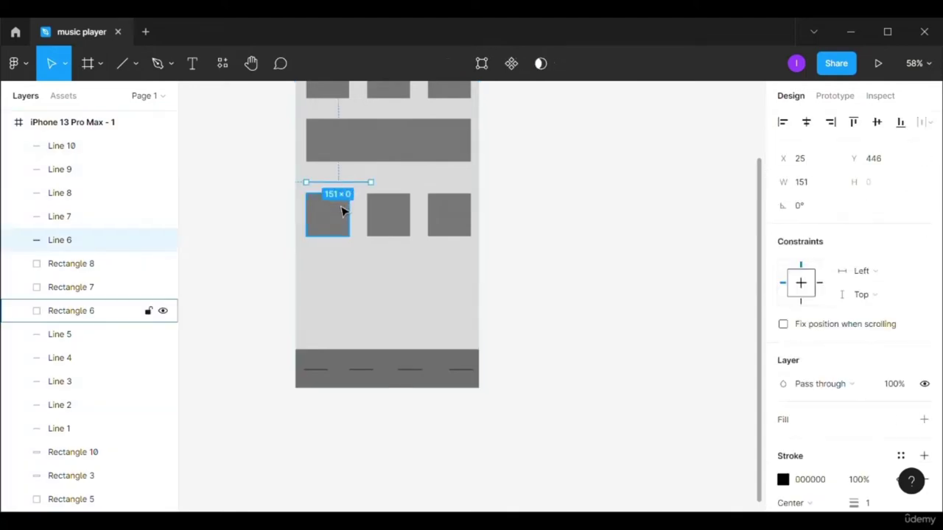
# - Paste two copies of the lower-row square below it as side-by-side 184×100 blocks
pyautogui.keyDown('shift'); pyautogui.click(344, 212); pyautogui.keyUp('shift')
pyautogui.press('Delete')
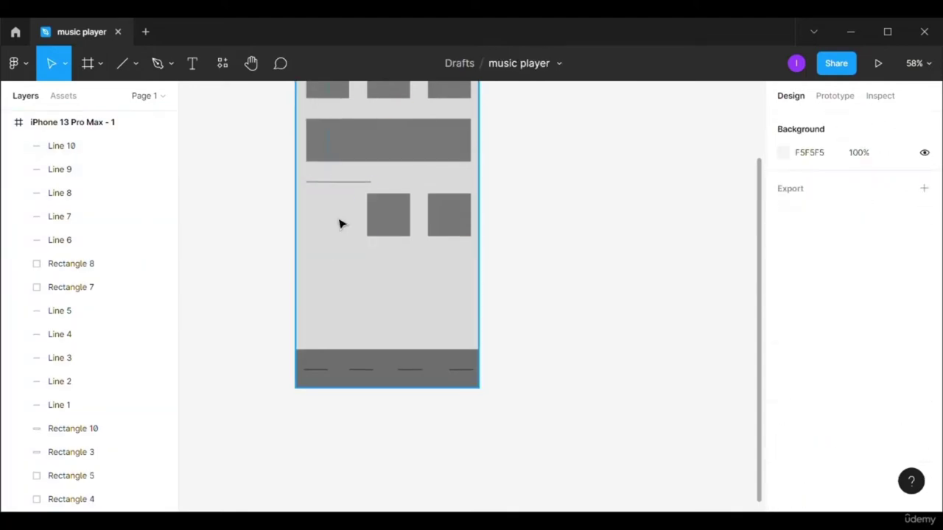
pyautogui.hotkey('ctrl', 'z')
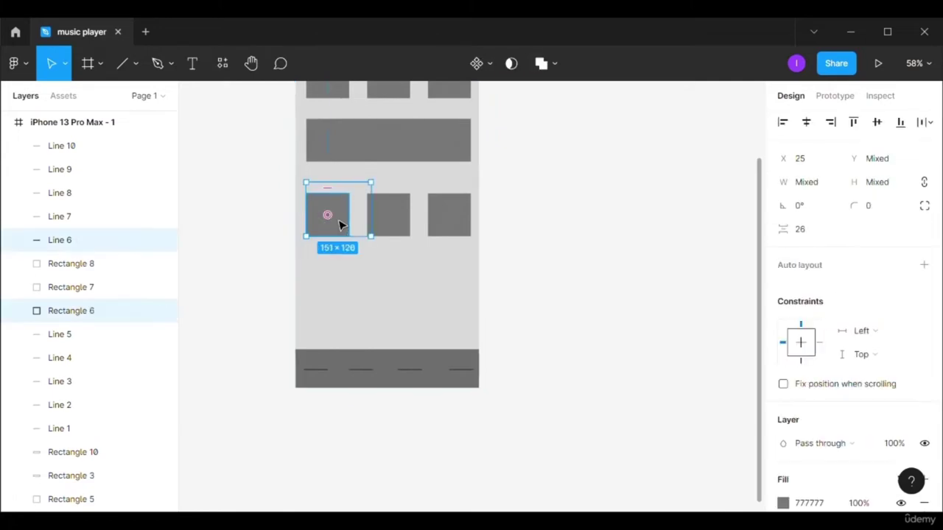
pyautogui.click(340, 223)
pyautogui.hotkey('ctrl', 'c')
pyautogui.hotkey('ctrl', 'v')
pyautogui.moveTo(340, 223)
pyautogui.mouseDown()
pyautogui.moveTo(343, 286)
pyautogui.moveTo(395, 288)
pyautogui.mouseUp()
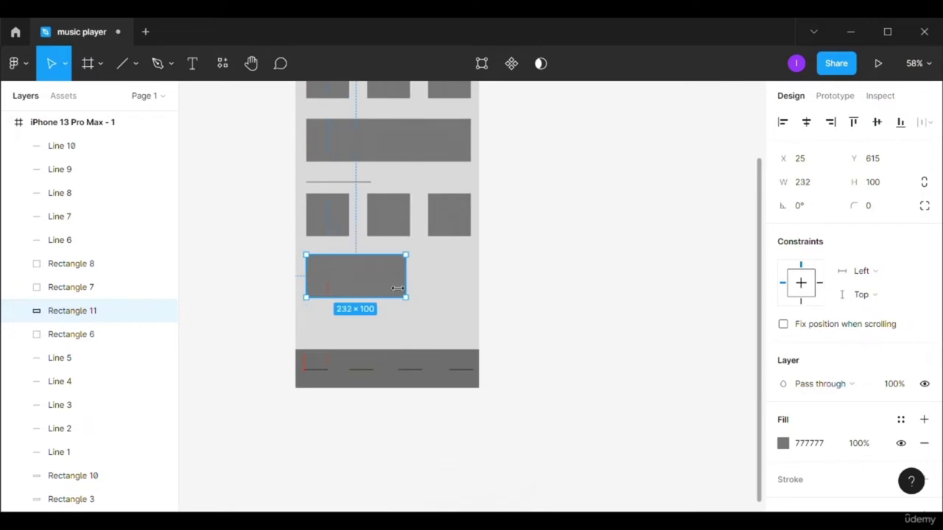
pyautogui.hotkey('ctrl', 'c')
pyautogui.hotkey('ctrl', 'v')
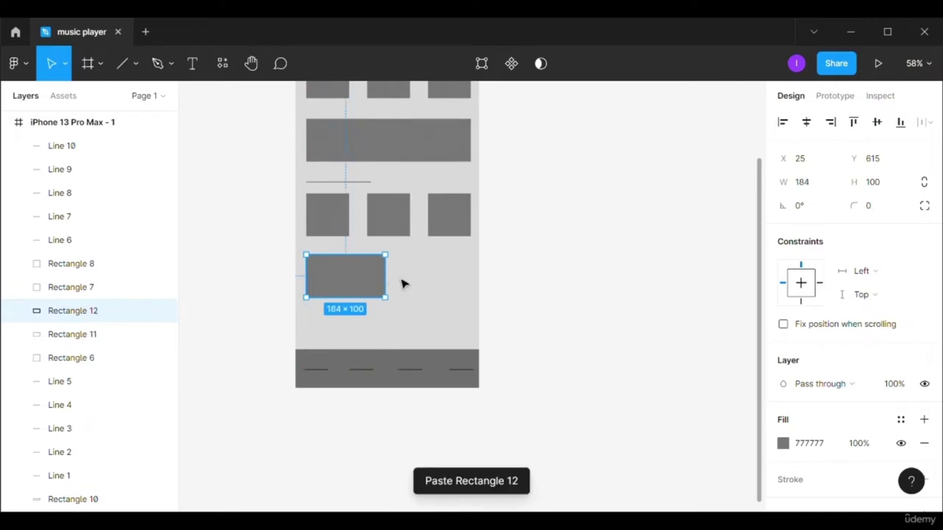
pyautogui.moveTo(381, 280); pyautogui.dragTo(466, 280)
# - Group the two blocks and align the group as a 384×100 row at X 25
pyautogui.keyDown('shift'); pyautogui.click(368, 281); pyautogui.keyUp('shift')
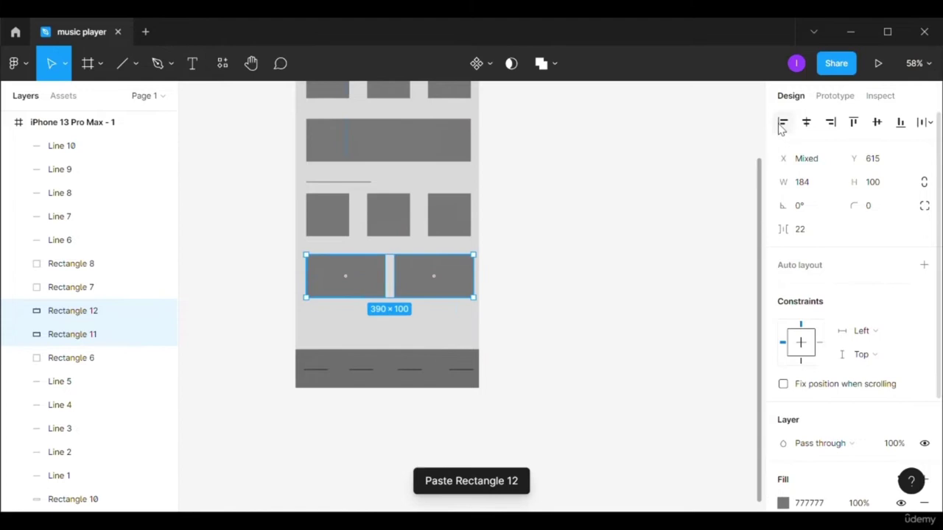
pyautogui.click(811, 124)
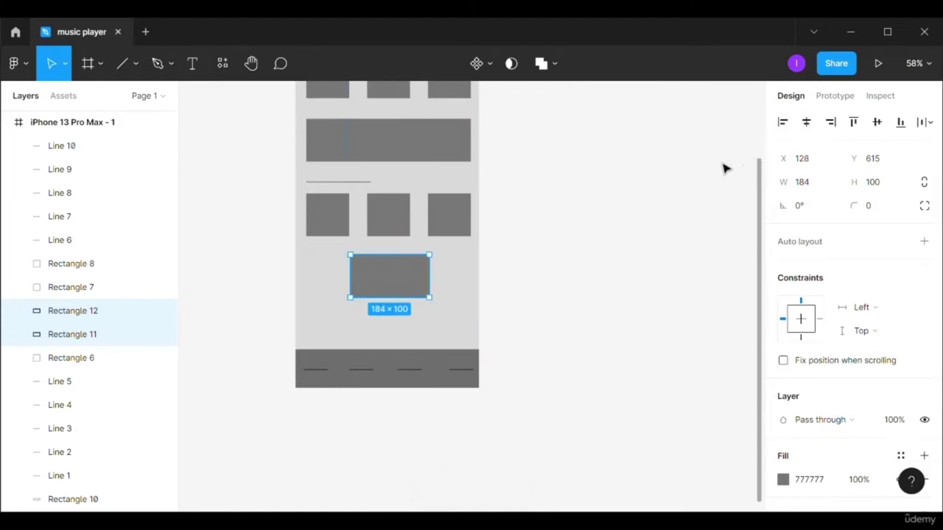
pyautogui.hotkey('ctrl', 'z')
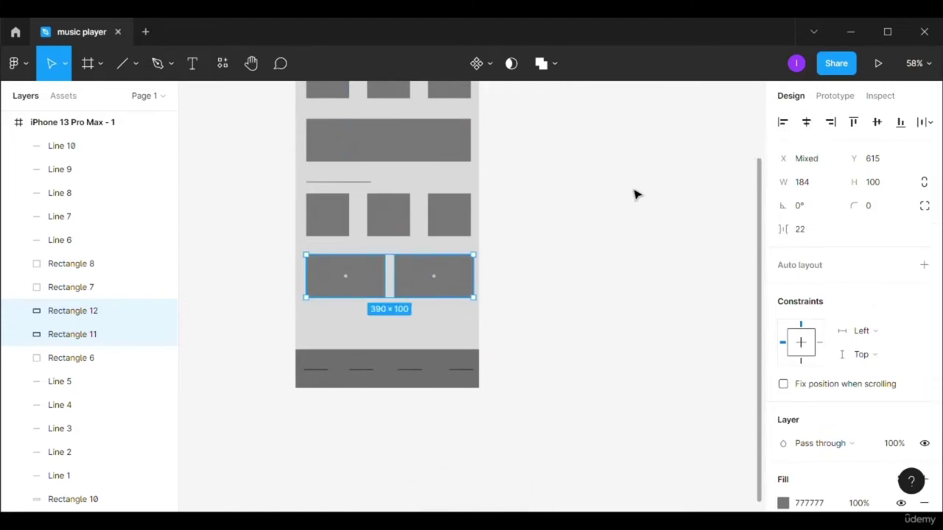
pyautogui.hotkey('ctrl', 'g')
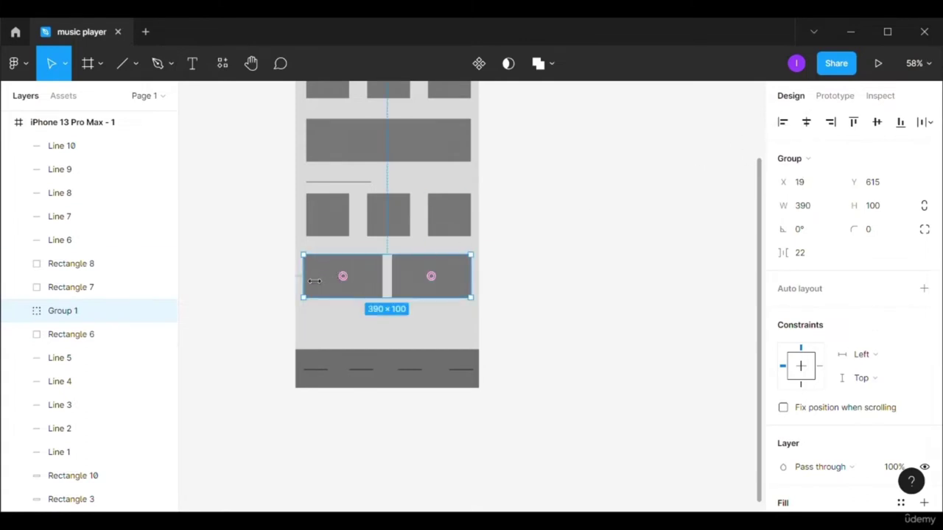
pyautogui.moveTo(314, 280); pyautogui.dragTo(318, 280)
pyautogui.moveTo(483, 278); pyautogui.dragTo(476, 278)
pyautogui.hotkey('ctrl', 'z')
pyautogui.scroll(-1, 551, 255)
pyautogui.scroll(-2, 479, 272)
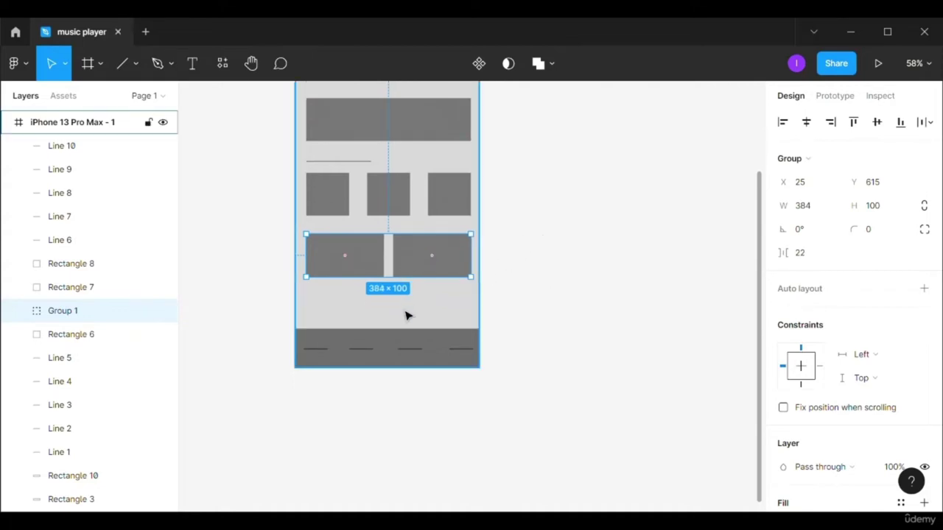
pyautogui.click(405, 312)
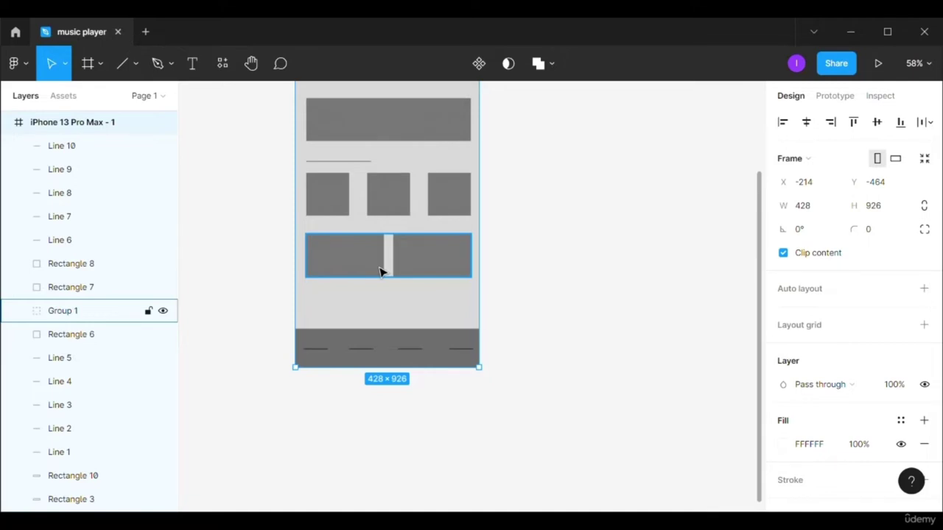
# - Open the comment pin's thread listing the podcast, music and categories sections
pyautogui.scroll(2, 381, 272)
pyautogui.scroll(3, 381, 273)
pyautogui.keyDown('ctrl'); pyautogui.scroll(-1, 381, 273); pyautogui.keyUp('ctrl')
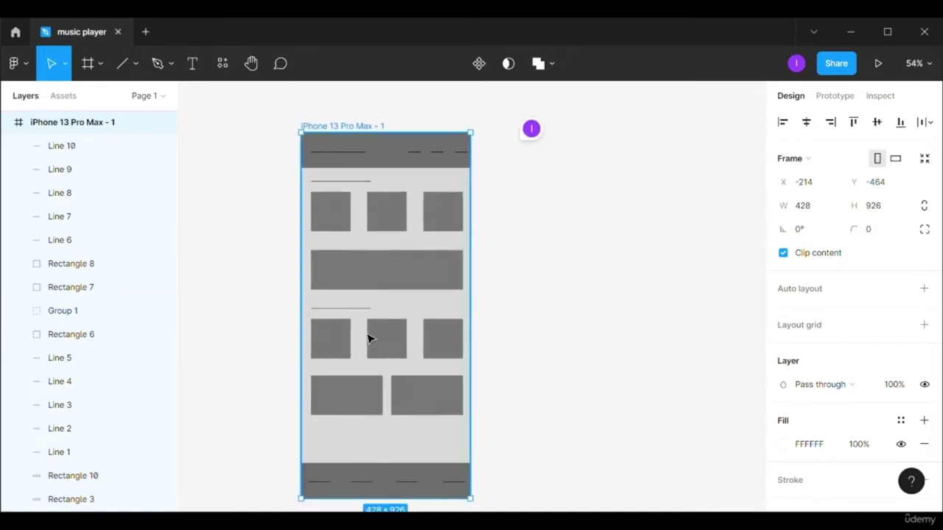
pyautogui.scroll(-1, 335, 379)
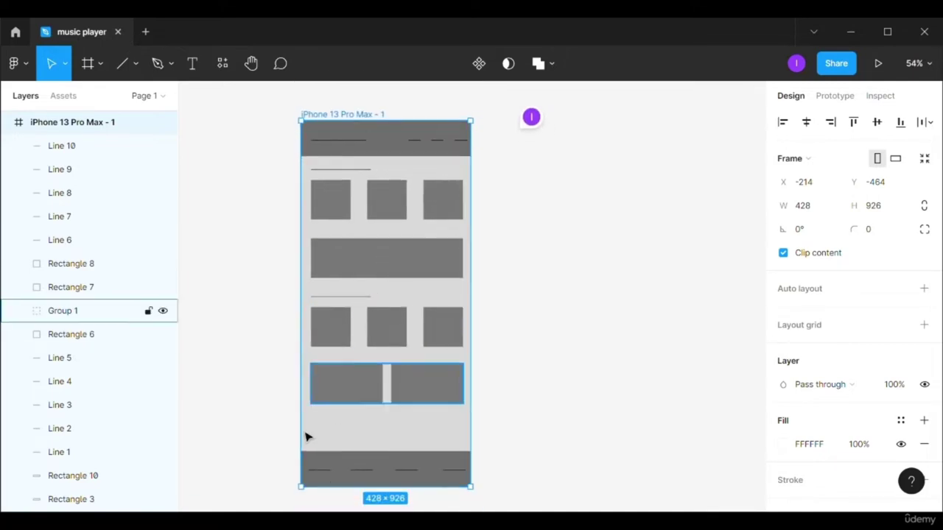
pyautogui.click(501, 243)
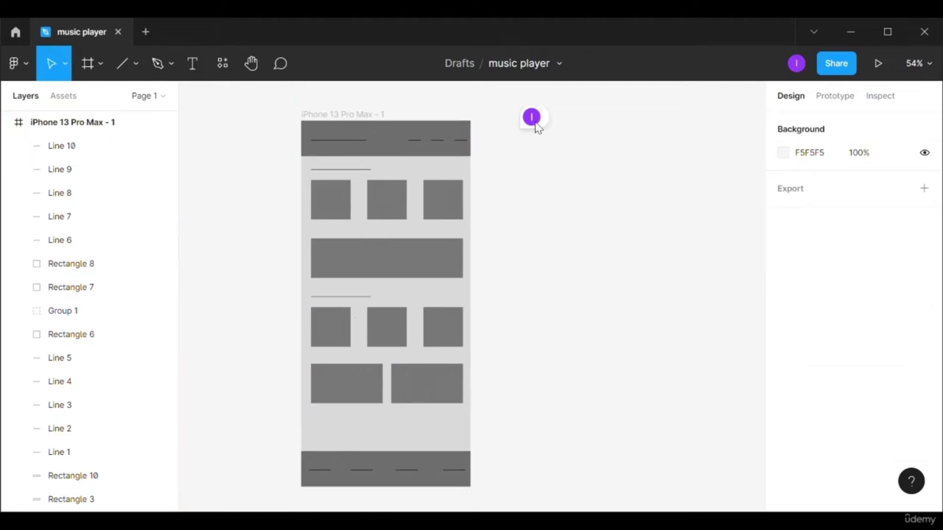
pyautogui.click(532, 118)
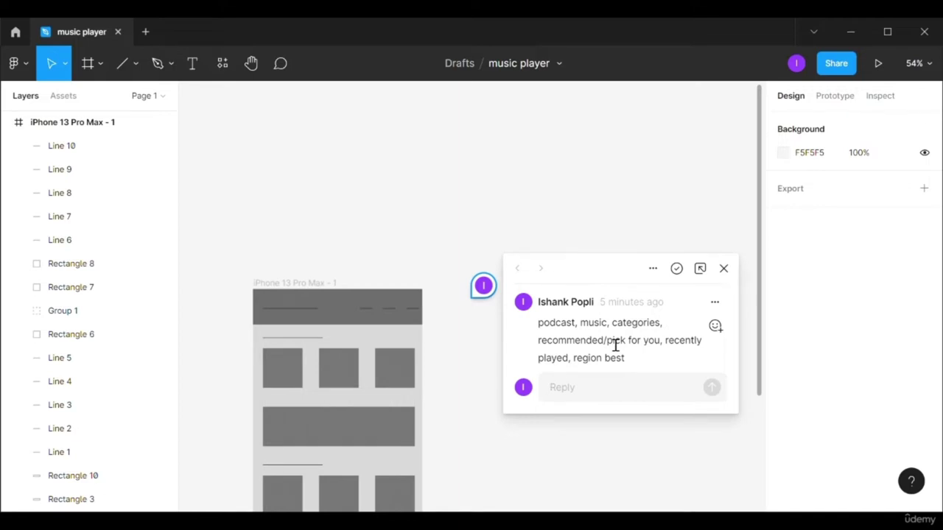
# - Close the comment thread and scroll to view the whole finished wireframe
pyautogui.click(426, 238)
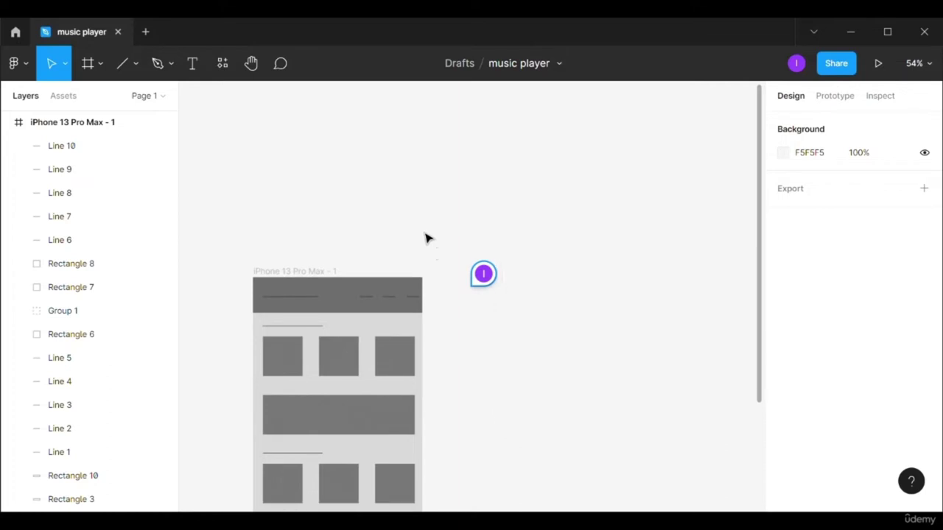
pyautogui.scroll(-2, 427, 238)
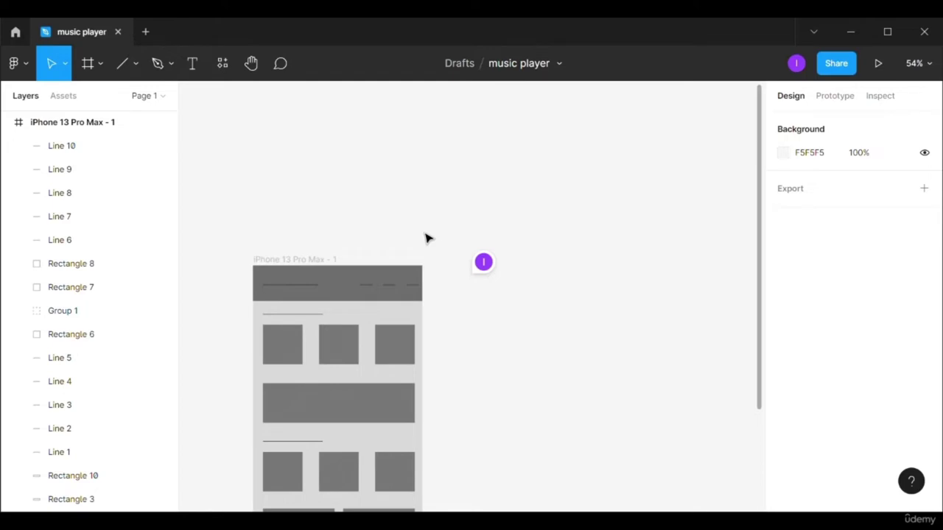
pyautogui.scroll(-2, 430, 211)
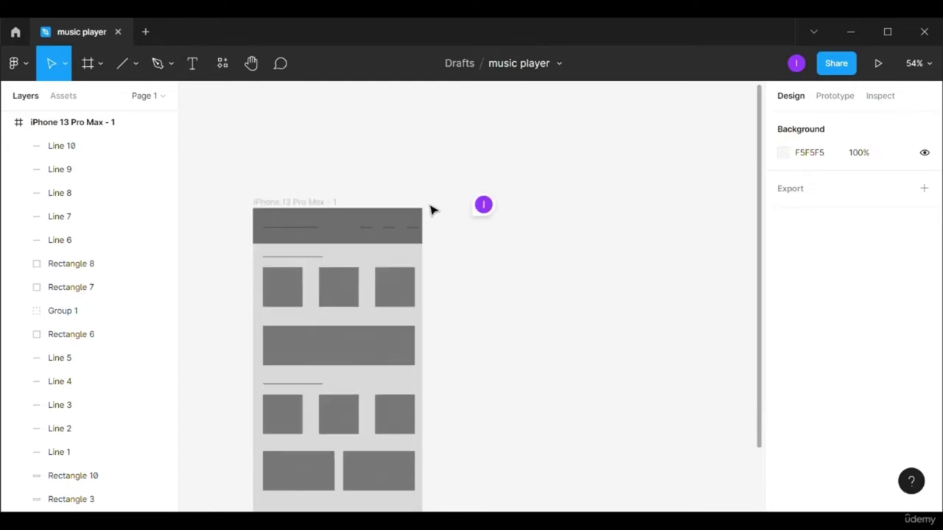
pyautogui.scroll(-3, 431, 210)
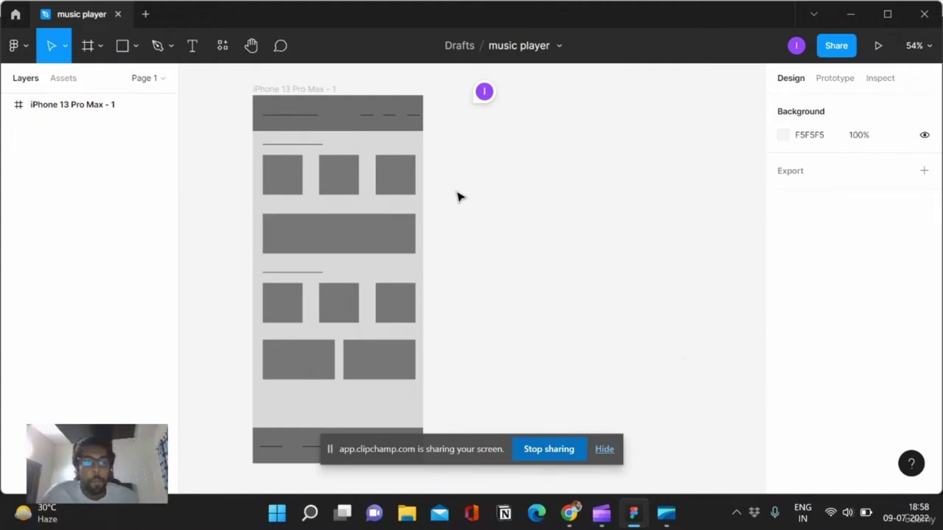
pyautogui.click(601, 450)
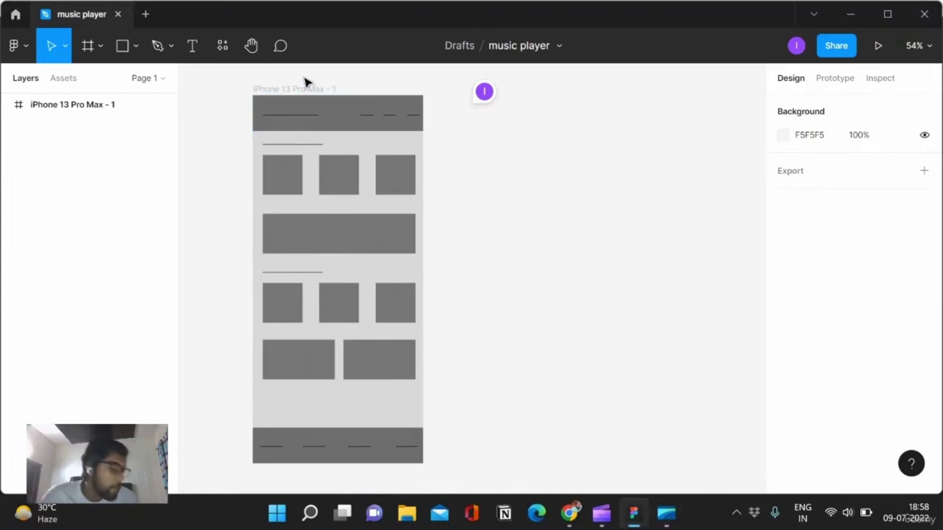
pyautogui.click(265, 90)
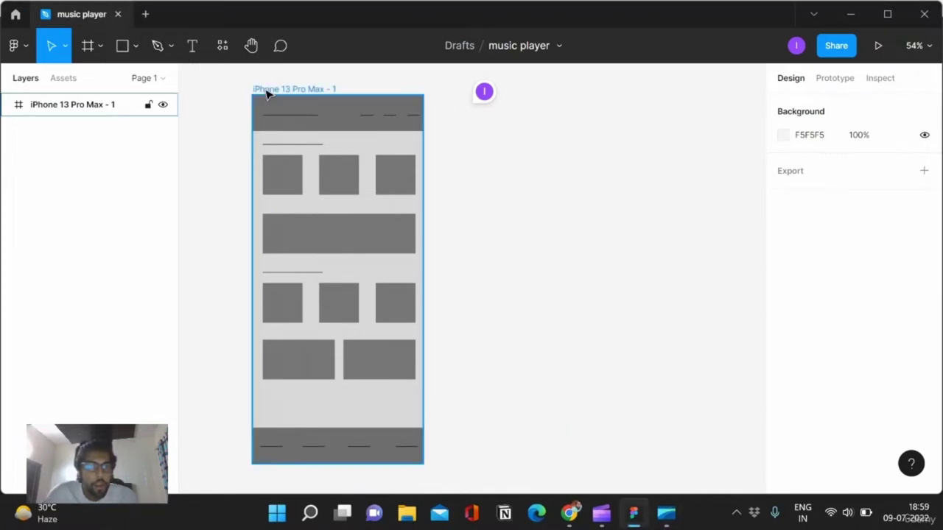
pyautogui.hotkey('ctrl', 'c')
pyautogui.hotkey('ctrl', 'v')
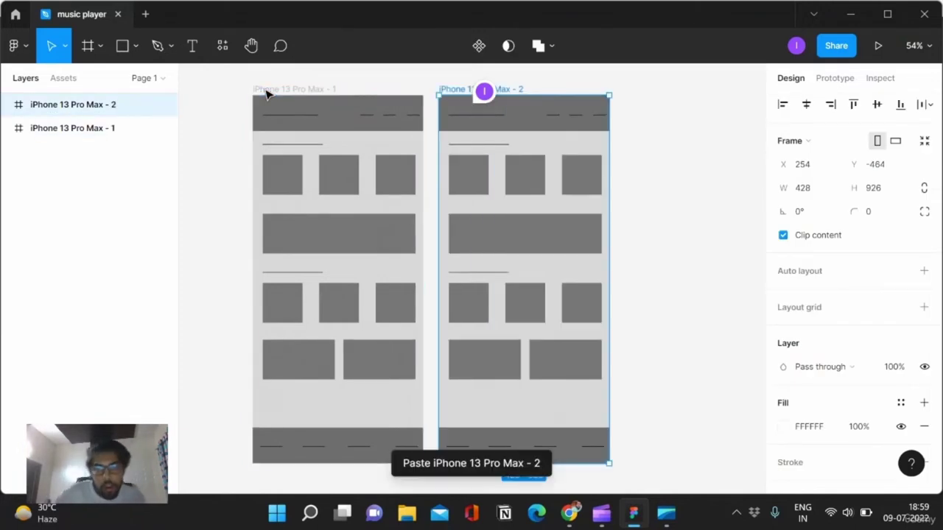
pyautogui.click(526, 184)
pyautogui.click(490, 115)
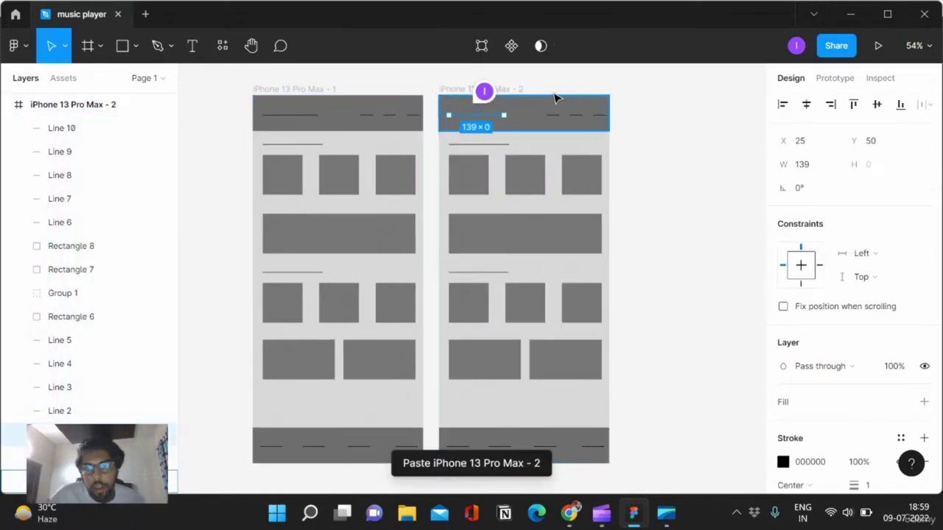
pyautogui.click(507, 90)
pyautogui.press('Delete')
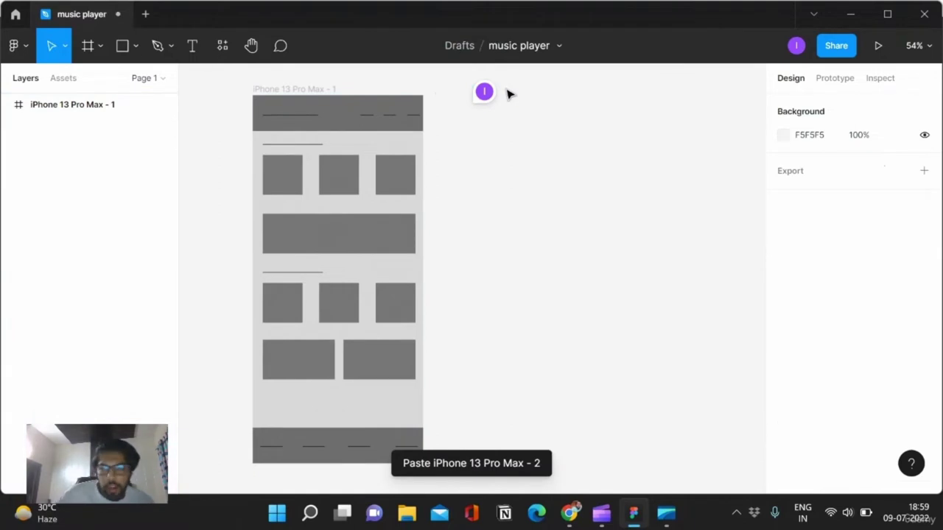
pyautogui.press('f')
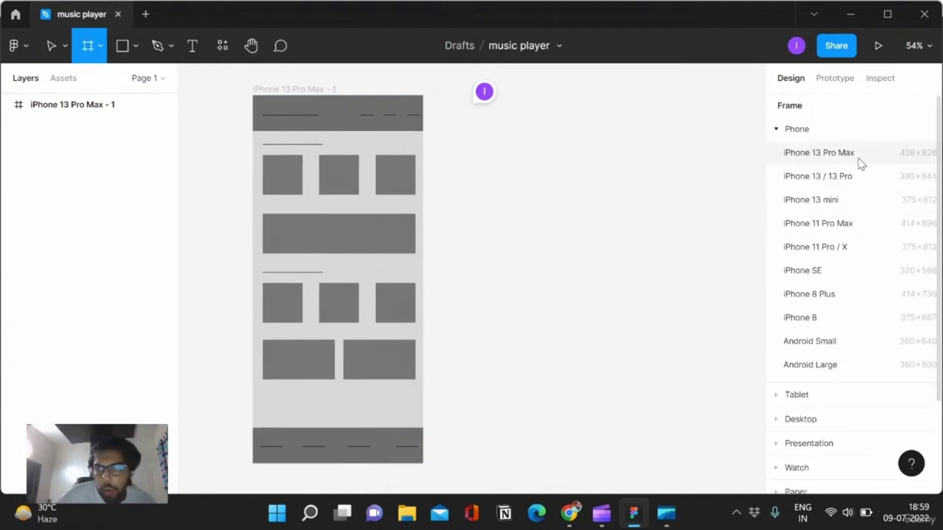
pyautogui.click(854, 155)
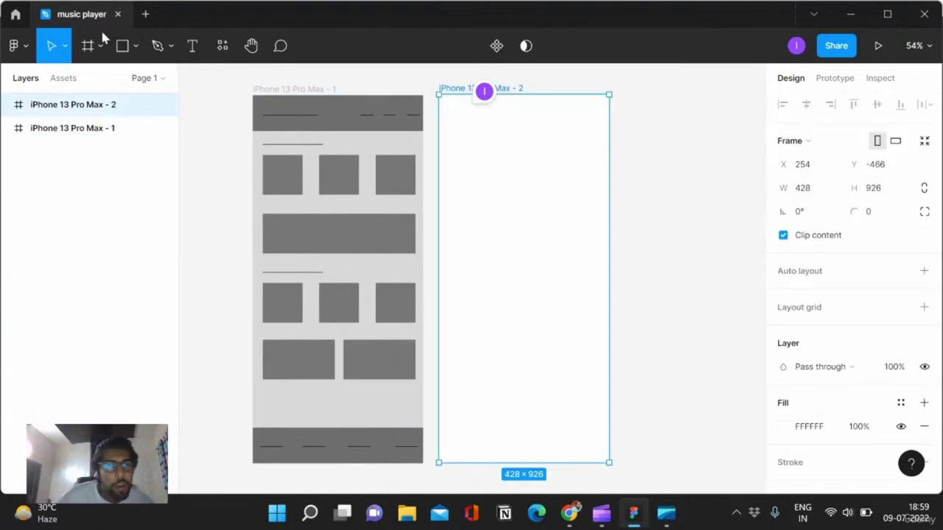
pyautogui.click(132, 50)
pyautogui.click(504, 191)
pyautogui.moveTo(516, 193)
pyautogui.mouseDown()
pyautogui.moveTo(478, 127)
pyautogui.moveTo(603, 304)
pyautogui.mouseUp()
pyautogui.scroll(-2, 549, 236)
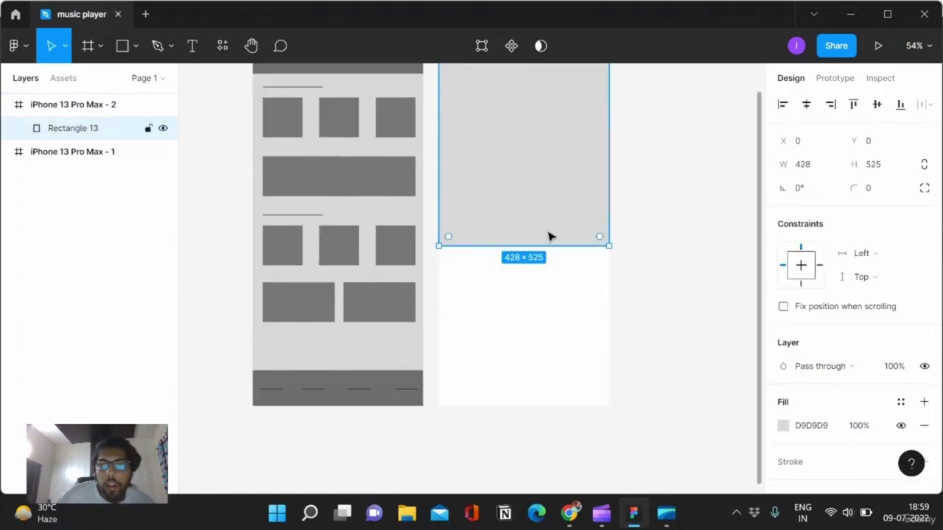
pyautogui.moveTo(549, 246); pyautogui.dragTo(549, 405)
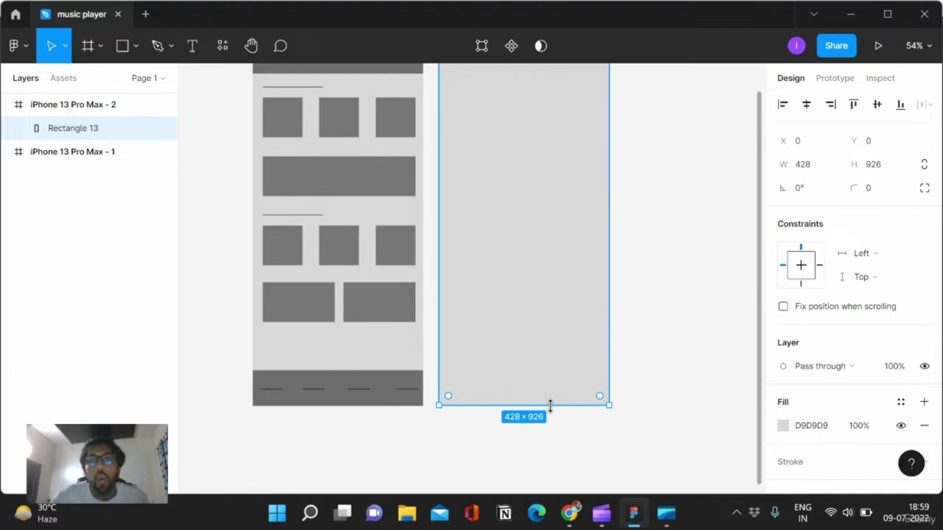
pyautogui.scroll(3, 556, 347)
pyautogui.scroll(2, 556, 347)
pyautogui.keyDown('ctrl'); pyautogui.scroll(-1, 646, 333); pyautogui.keyUp('ctrl')
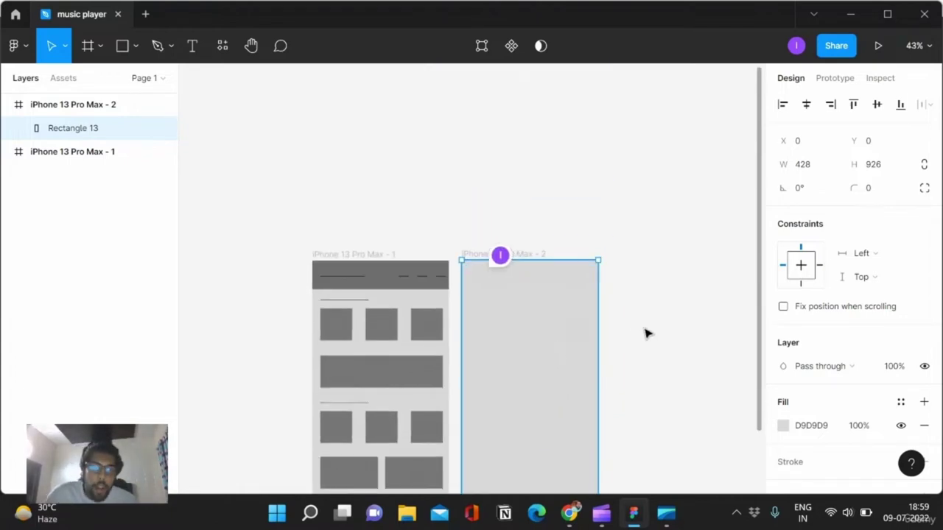
pyautogui.scroll(-2, 646, 333)
pyautogui.scroll(-1, 648, 328)
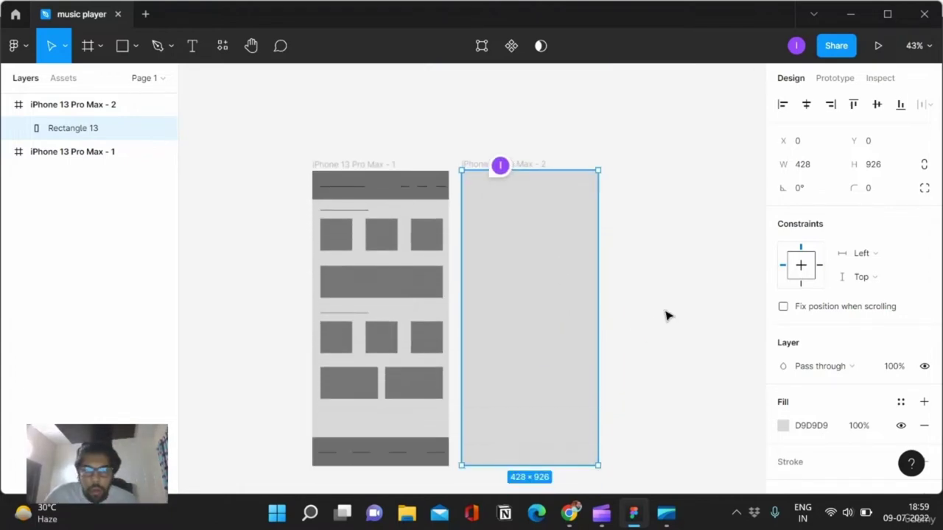
# - Rename the phone frames to 'music play' and 'home page'
pyautogui.click(642, 229)
pyautogui.doubleClick(540, 164)
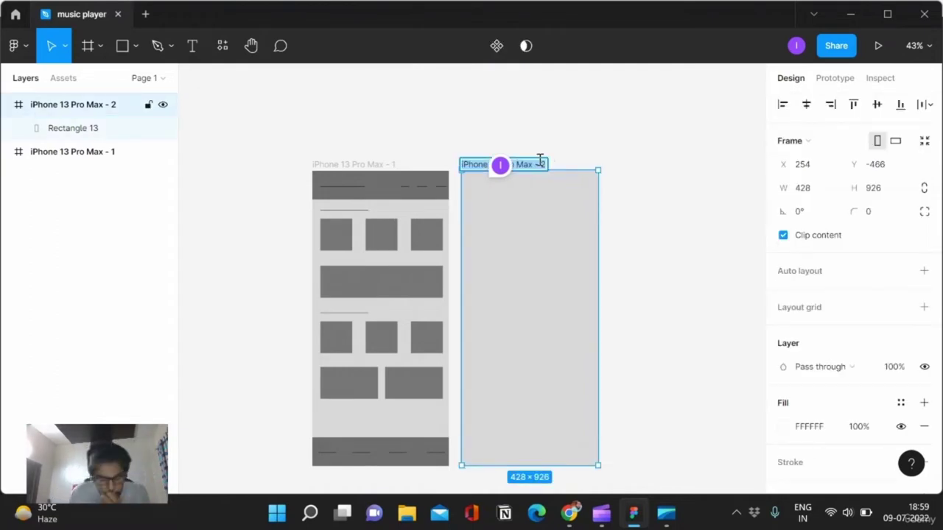
pyautogui.write('music p')
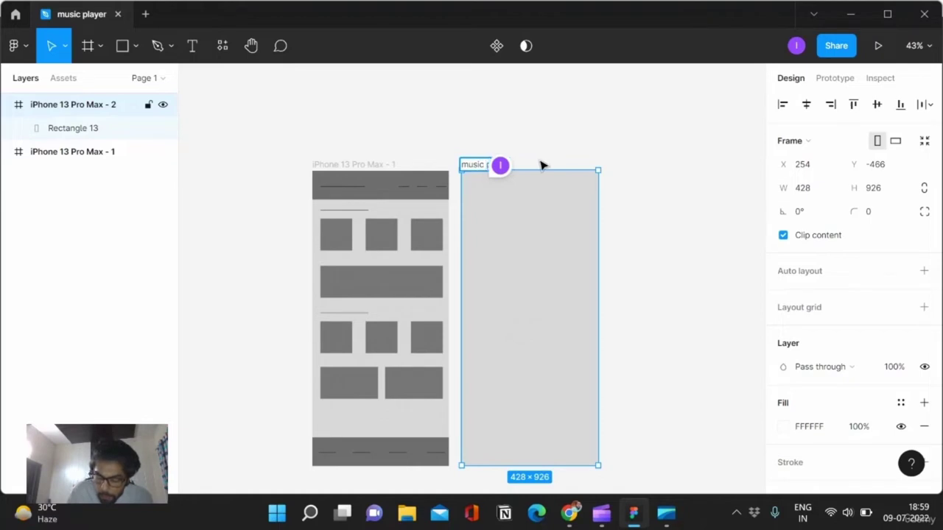
pyautogui.doubleClick(365, 163)
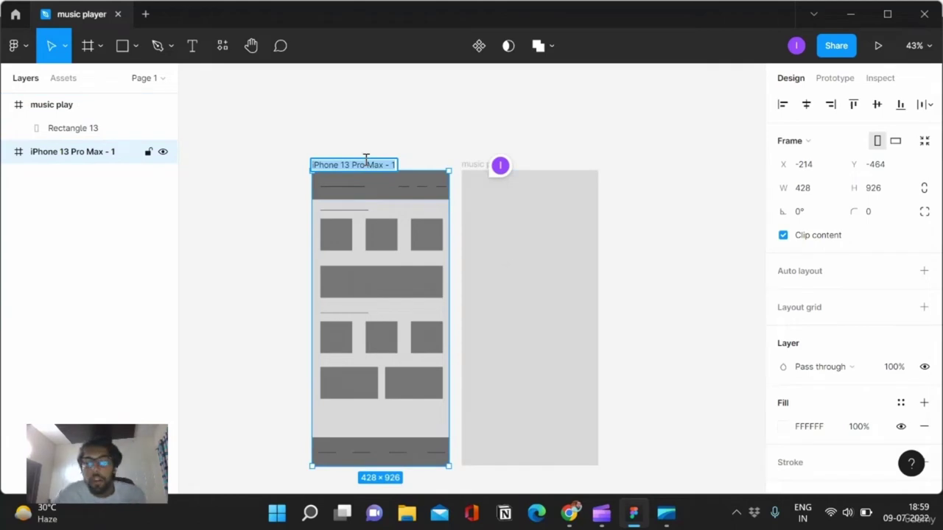
pyautogui.write('home page')
pyautogui.press('Return')
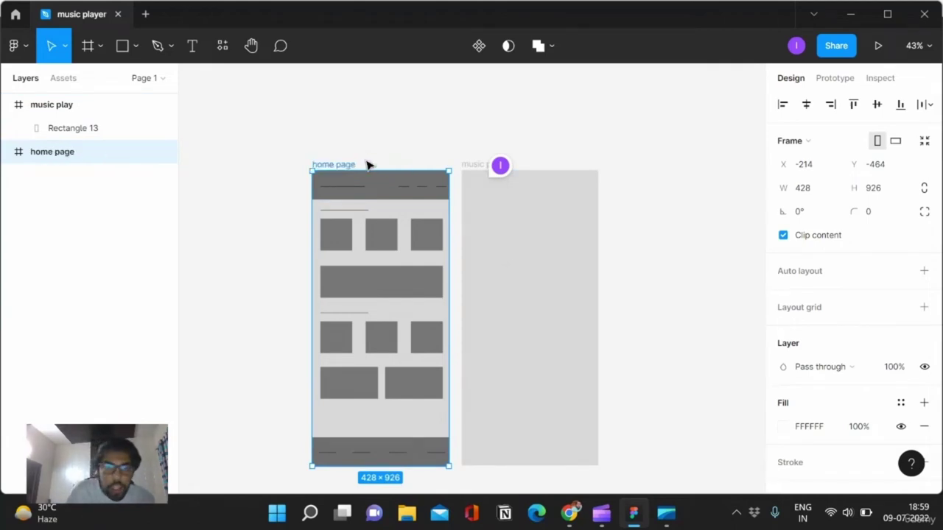
# - Shift the music play frame further right to X 434
pyautogui.click(442, 138)
pyautogui.moveTo(552, 210); pyautogui.dragTo(608, 213)
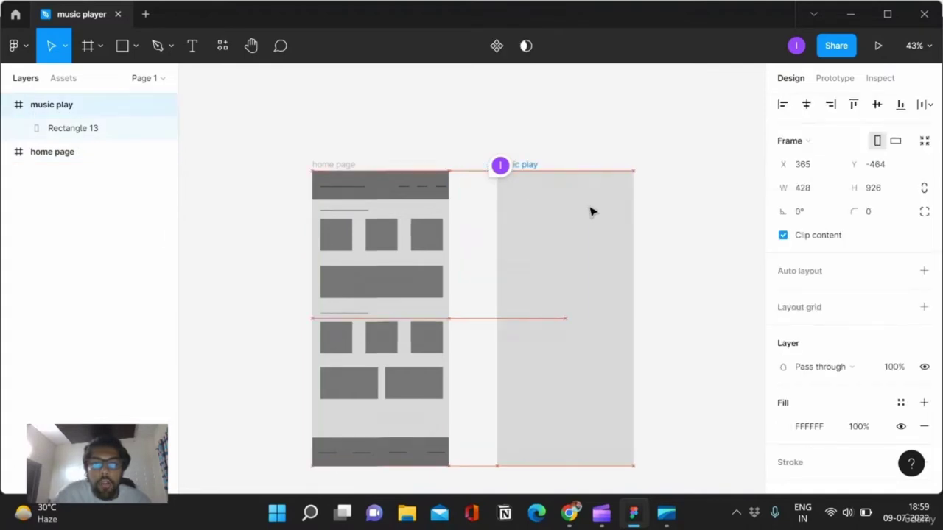
pyautogui.scroll(-1, 530, 193)
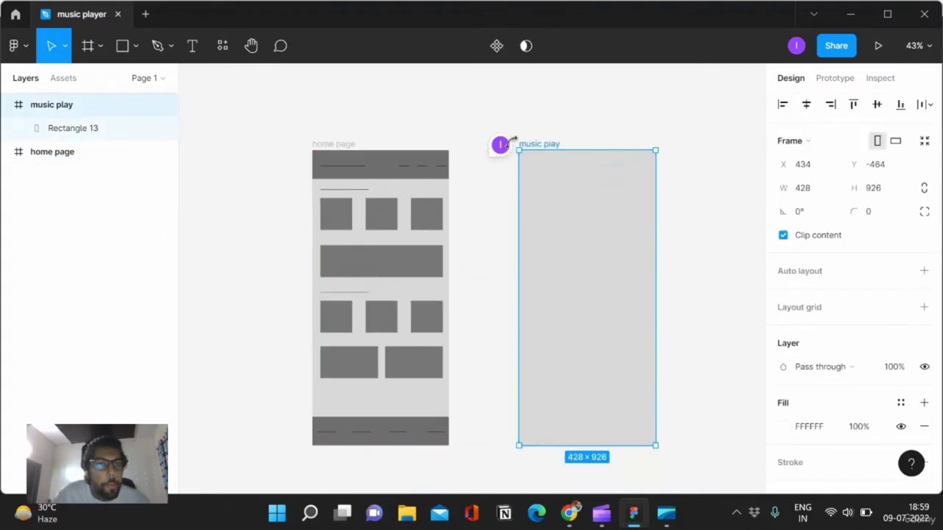
pyautogui.scroll(-1, 531, 193)
pyautogui.scroll(-1, 530, 193)
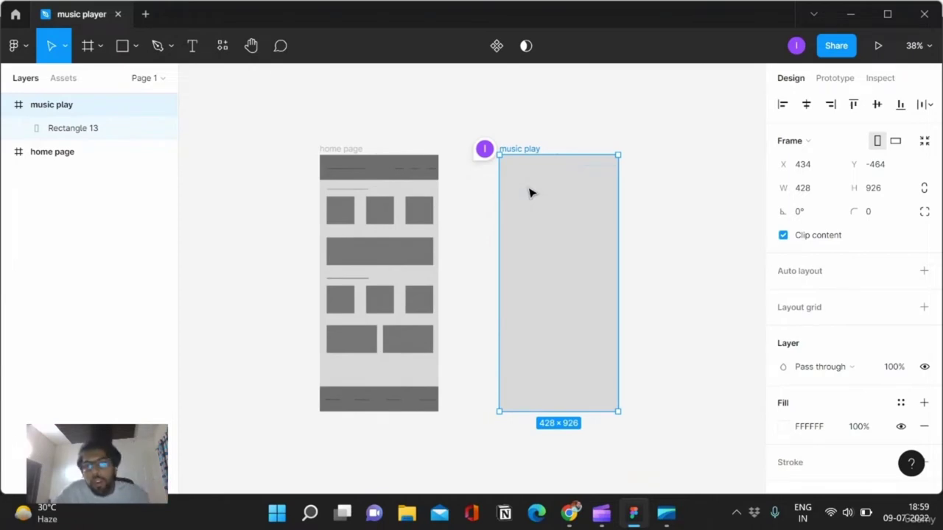
pyautogui.click(133, 46)
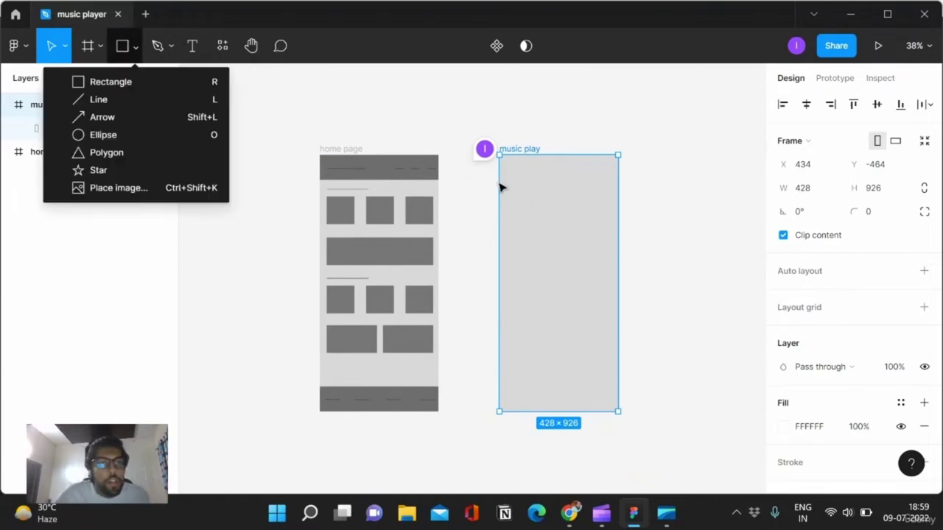
# - Draw a rectangle in the music play frame and size it 400×400
pyautogui.click(111, 82)
pyautogui.click(557, 201)
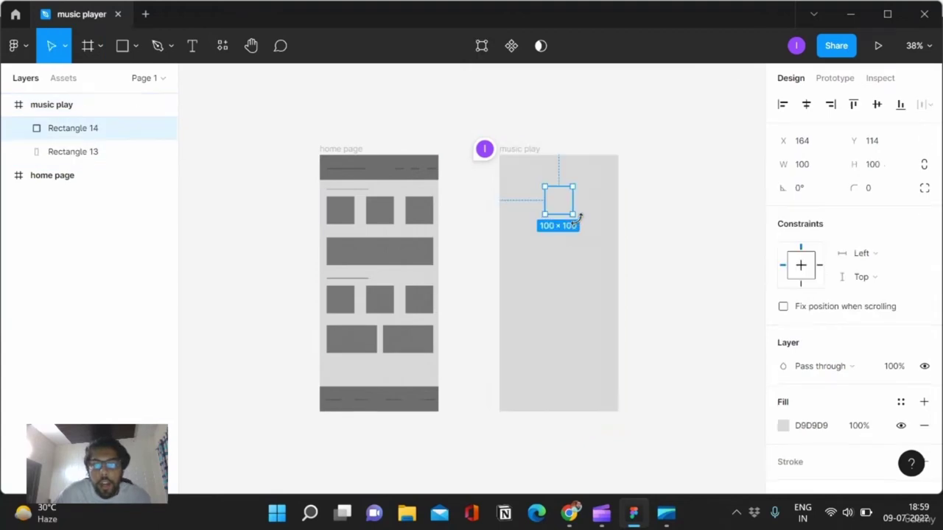
pyautogui.moveTo(573, 215); pyautogui.dragTo(663, 376)
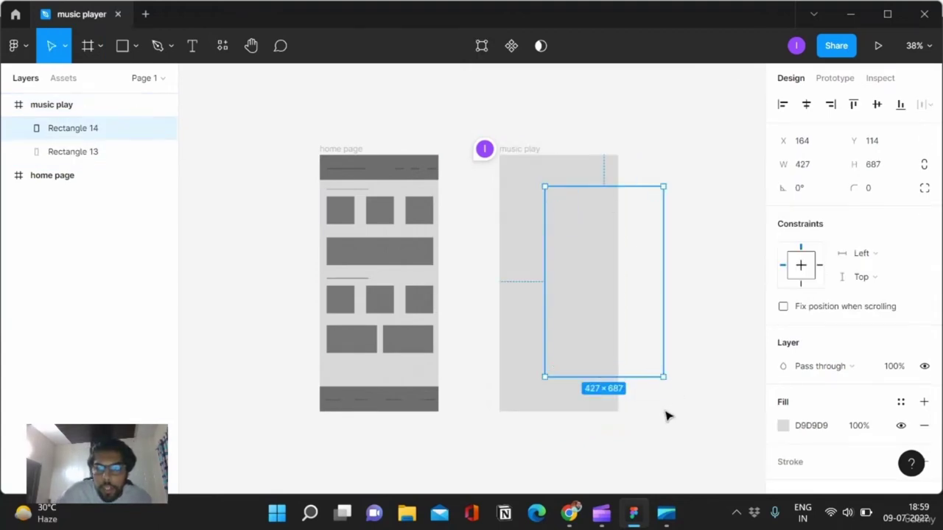
pyautogui.moveTo(631, 376); pyautogui.dragTo(630, 339)
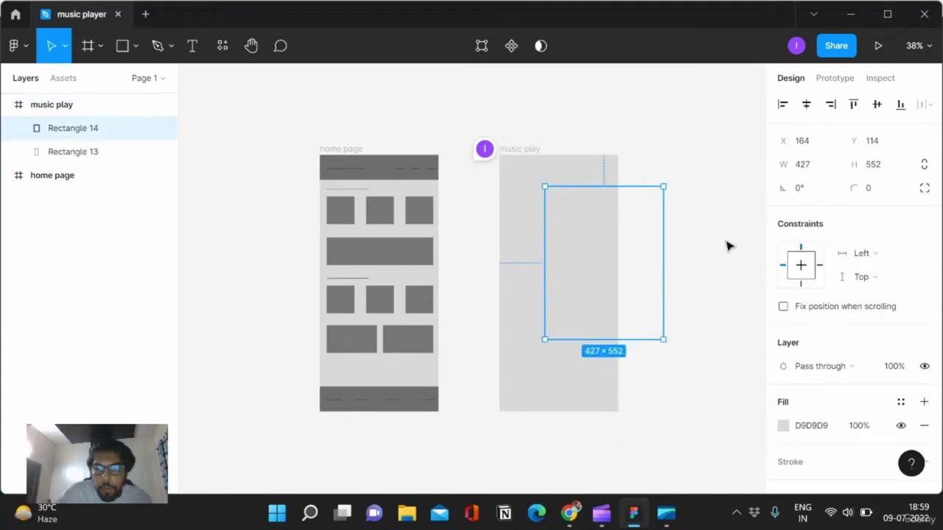
pyautogui.click(811, 167)
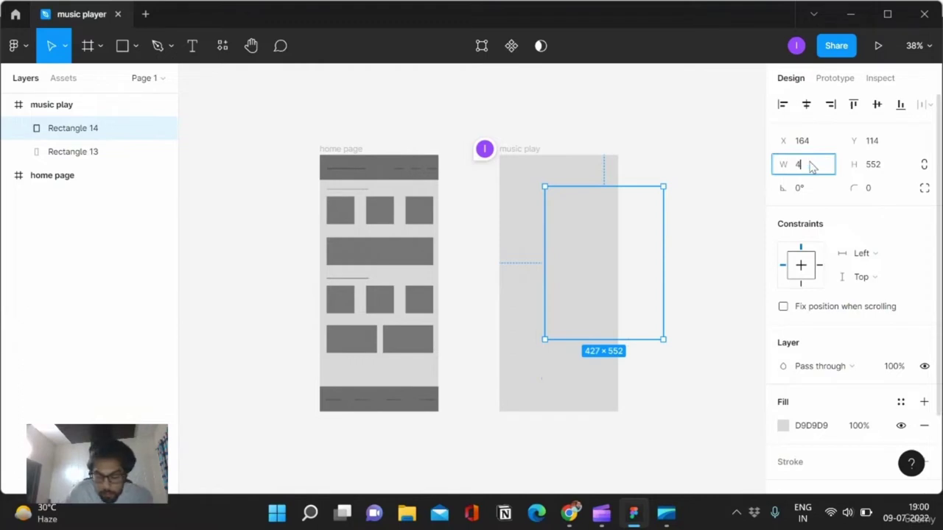
pyautogui.write('00')
pyautogui.press('Return')
pyautogui.click(871, 165)
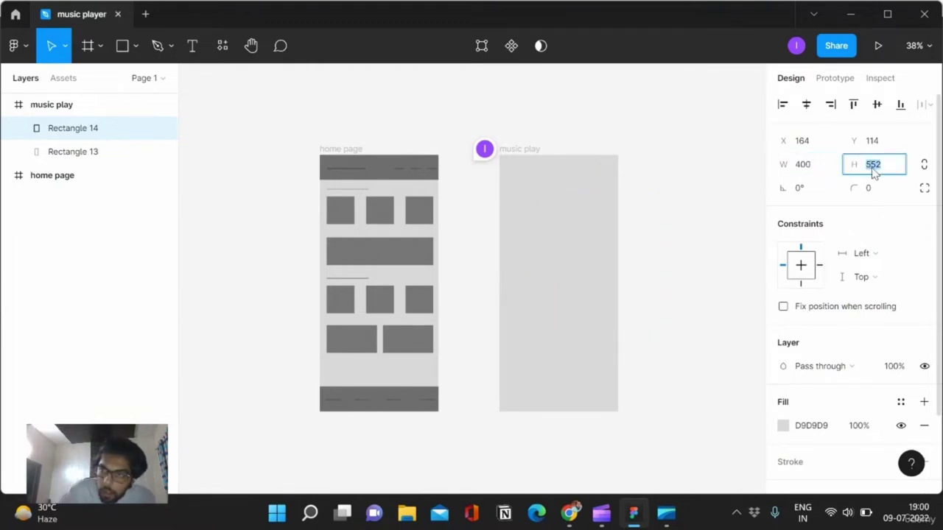
pyautogui.write('400')
pyautogui.press('Return')
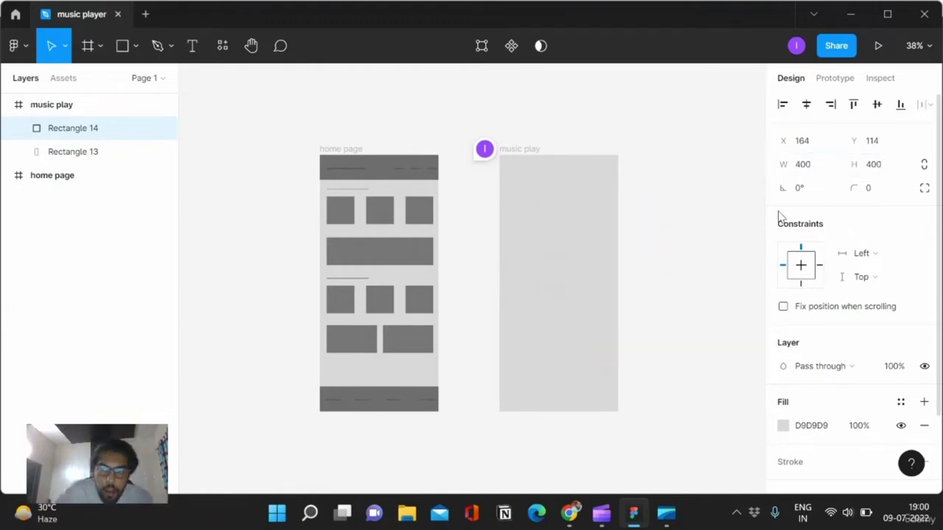
# - Shrink the square and centre it horizontally near the top of the frame
pyautogui.moveTo(655, 296); pyautogui.dragTo(565, 246)
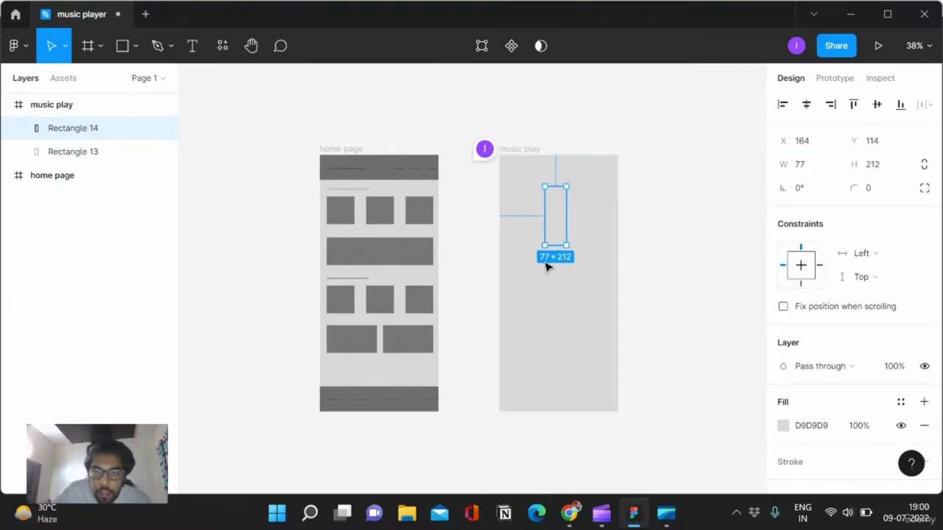
pyautogui.hotkey('ctrl', 'z')
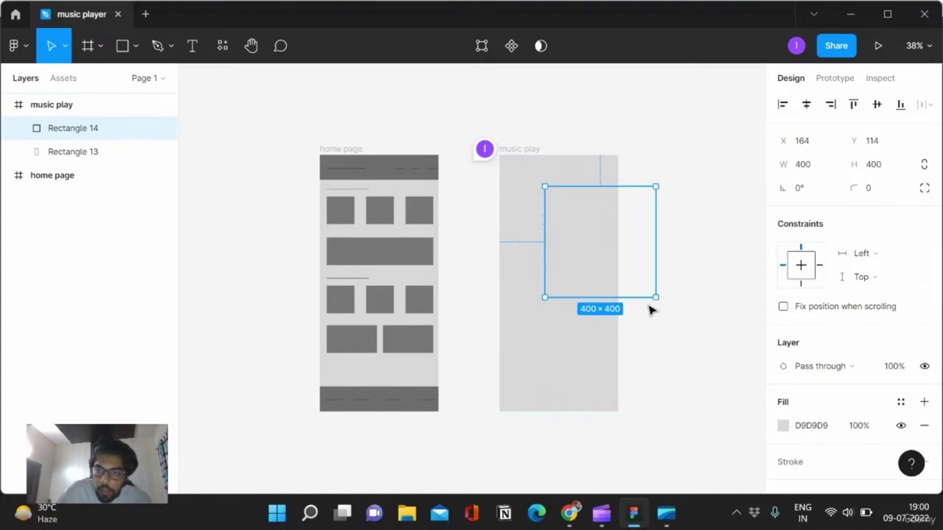
pyautogui.moveTo(657, 297)
pyautogui.mouseDown()
pyautogui.moveTo(597, 239)
pyautogui.moveTo(572, 233)
pyautogui.moveTo(591, 231)
pyautogui.mouseUp()
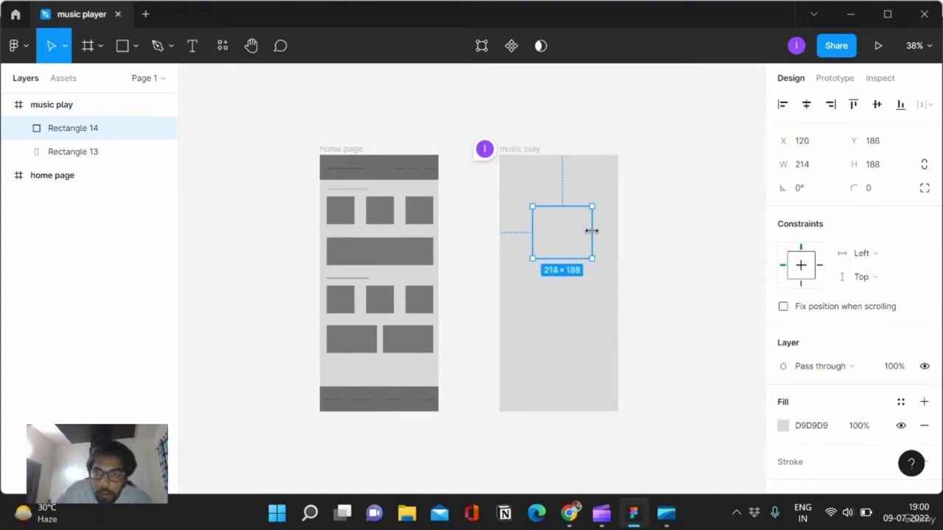
pyautogui.moveTo(558, 258)
pyautogui.mouseDown()
pyautogui.moveTo(558, 270)
pyautogui.moveTo(590, 243)
pyautogui.moveTo(576, 248)
pyautogui.mouseUp()
pyautogui.click(806, 103)
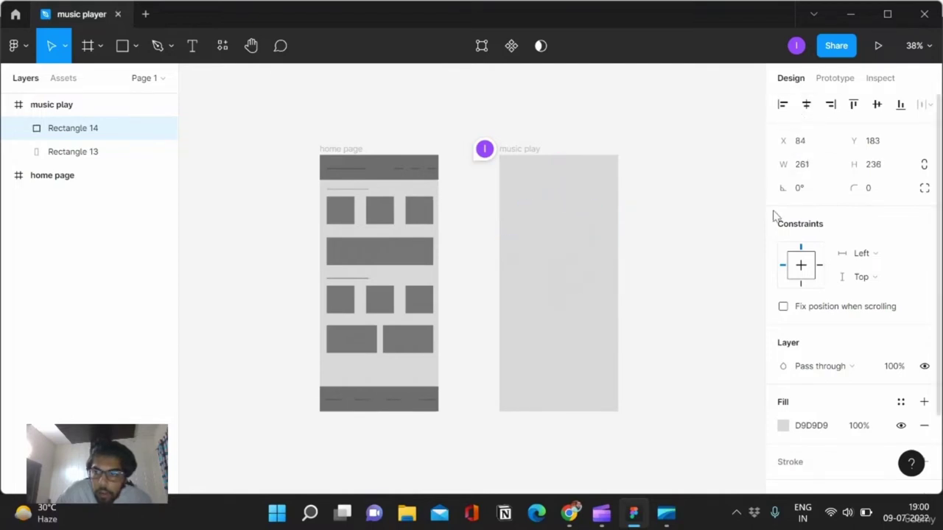
# - Fill the square dark grey 373737 and make it 261×261
pyautogui.click(783, 425)
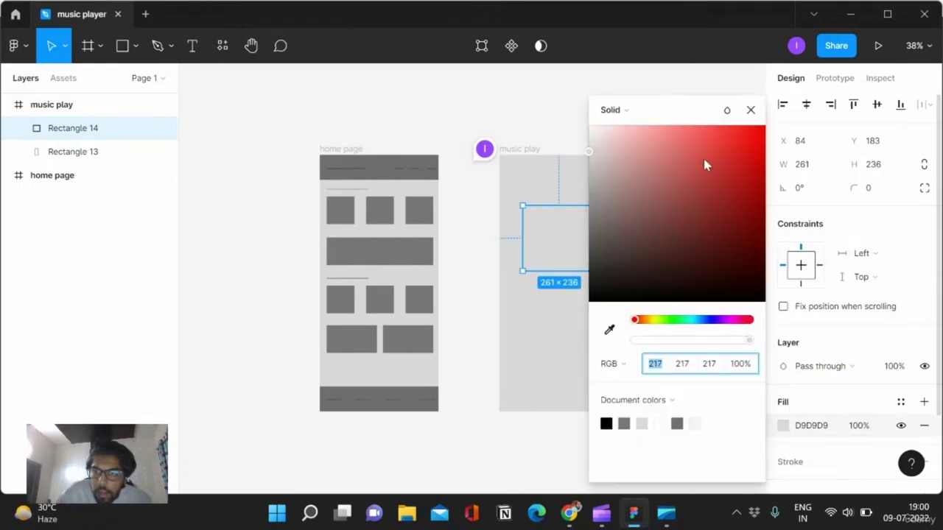
pyautogui.moveTo(711, 164); pyautogui.dragTo(585, 370)
pyautogui.moveTo(557, 259); pyautogui.dragTo(560, 262)
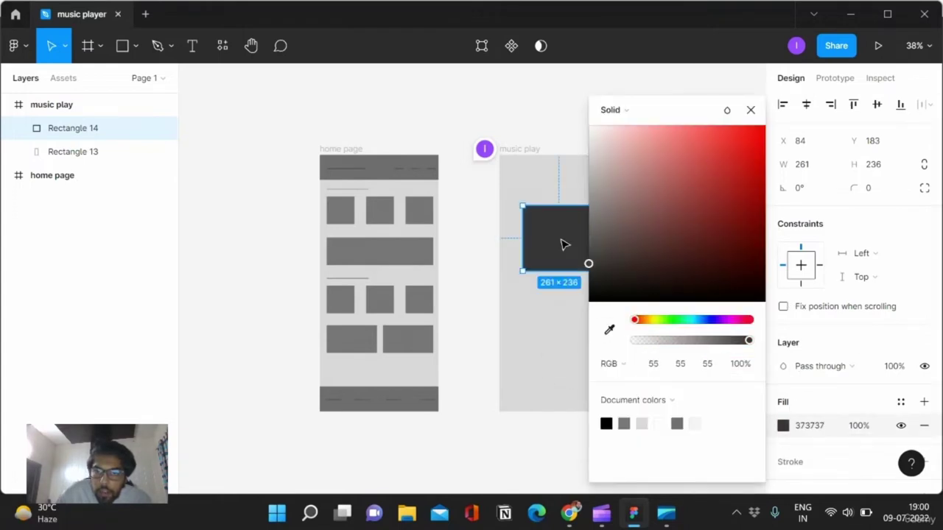
pyautogui.click(751, 110)
pyautogui.moveTo(575, 206); pyautogui.dragTo(575, 212)
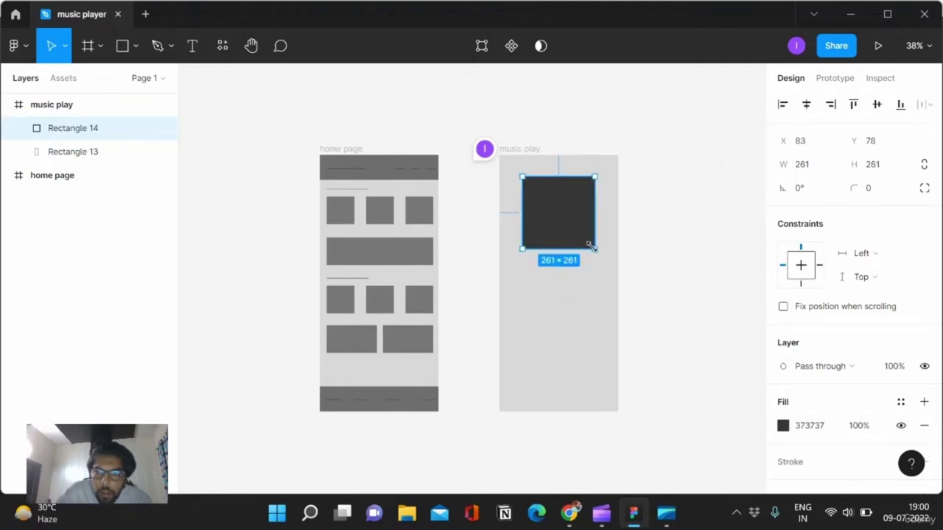
pyautogui.click(649, 222)
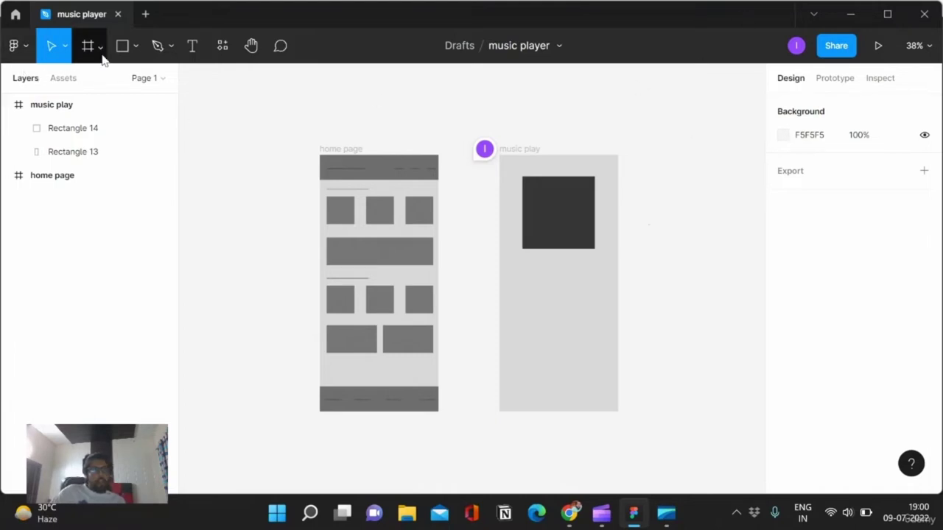
# - Draw short lines at music play's top corners and a horizontally centred line below the square
pyautogui.click(134, 46)
pyautogui.click(128, 100)
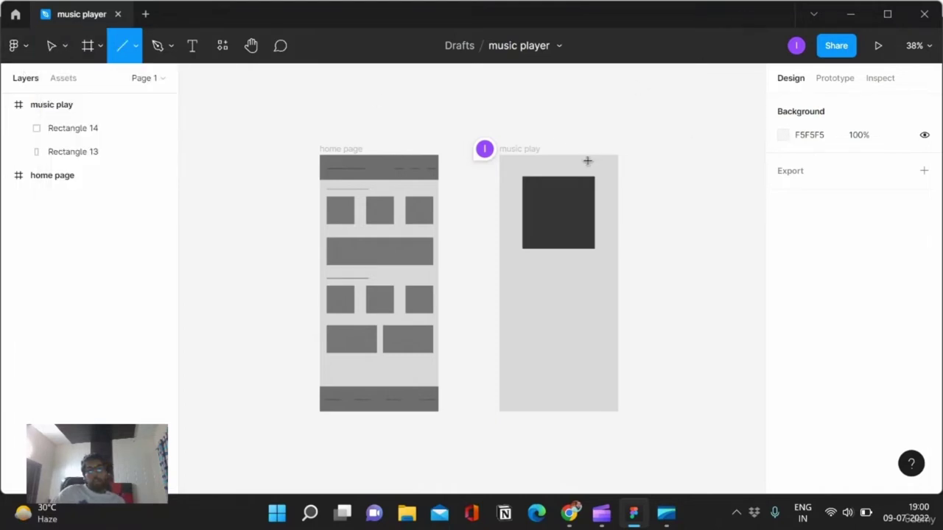
pyautogui.scroll(3, 587, 160)
pyautogui.scroll(3, 587, 161)
pyautogui.moveTo(615, 161); pyautogui.dragTo(640, 161)
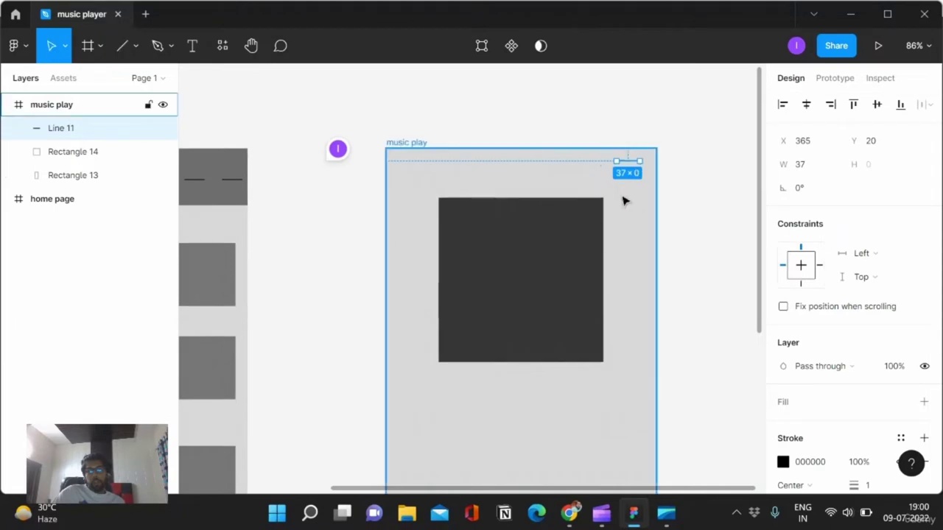
pyautogui.click(122, 55)
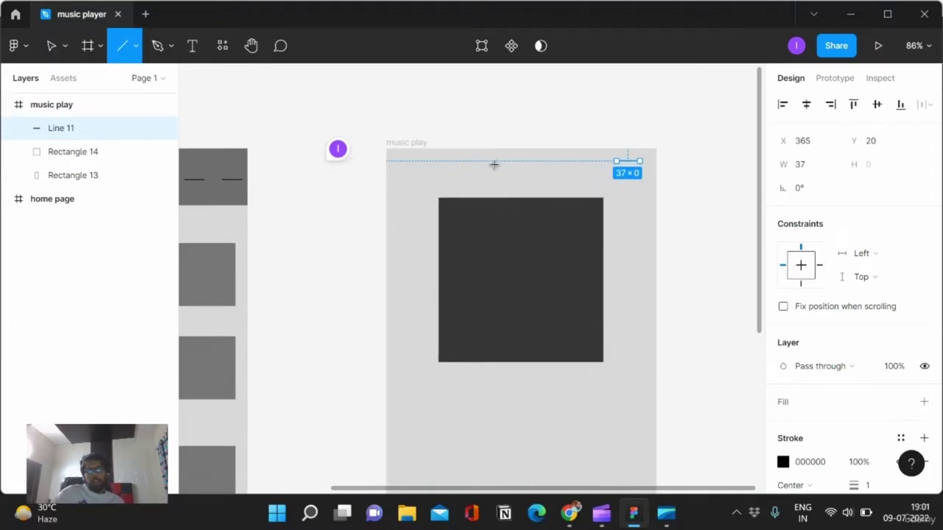
pyautogui.moveTo(400, 168); pyautogui.dragTo(444, 168)
pyautogui.scroll(-1, 444, 169)
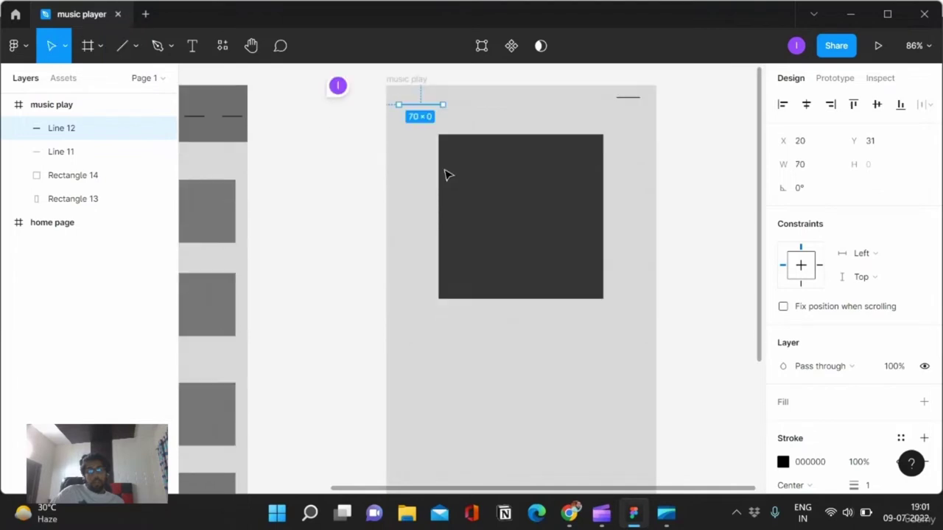
pyautogui.click(123, 48)
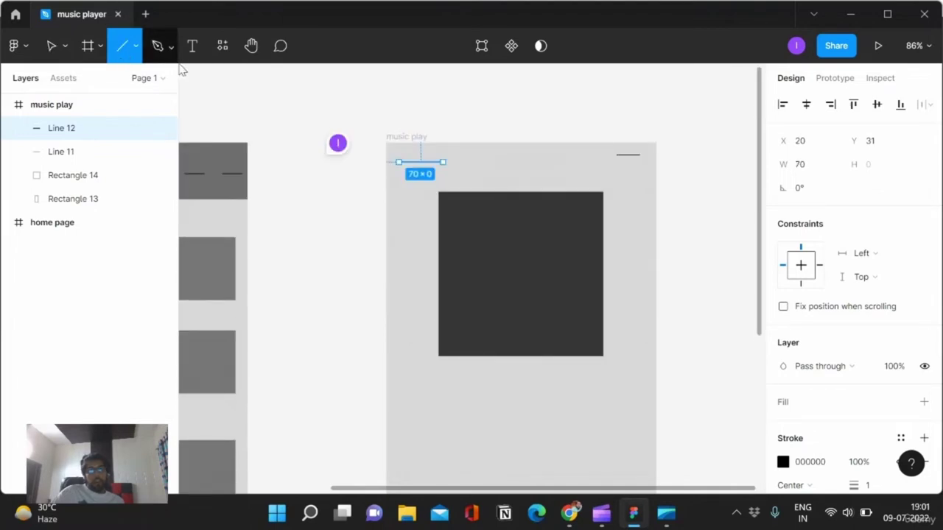
pyautogui.scroll(-3, 379, 150)
pyautogui.scroll(-5, 380, 151)
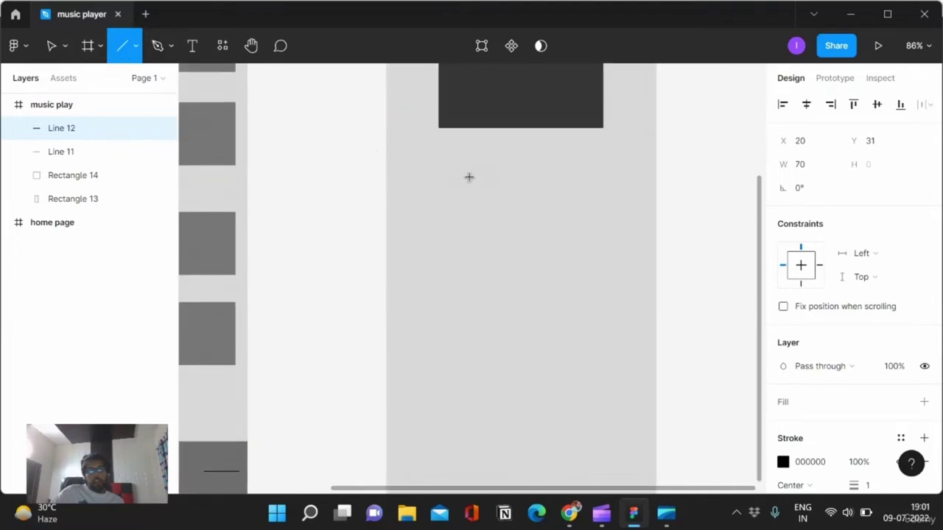
pyautogui.moveTo(469, 177); pyautogui.dragTo(579, 177)
pyautogui.click(805, 110)
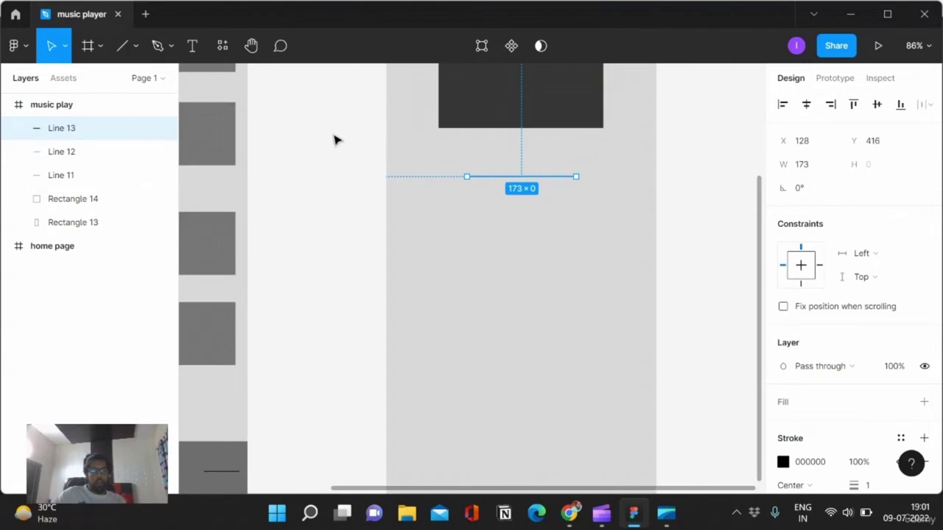
# - Add short lines either side of the centre line and a long, centred 336-wide line beneath
pyautogui.click(123, 46)
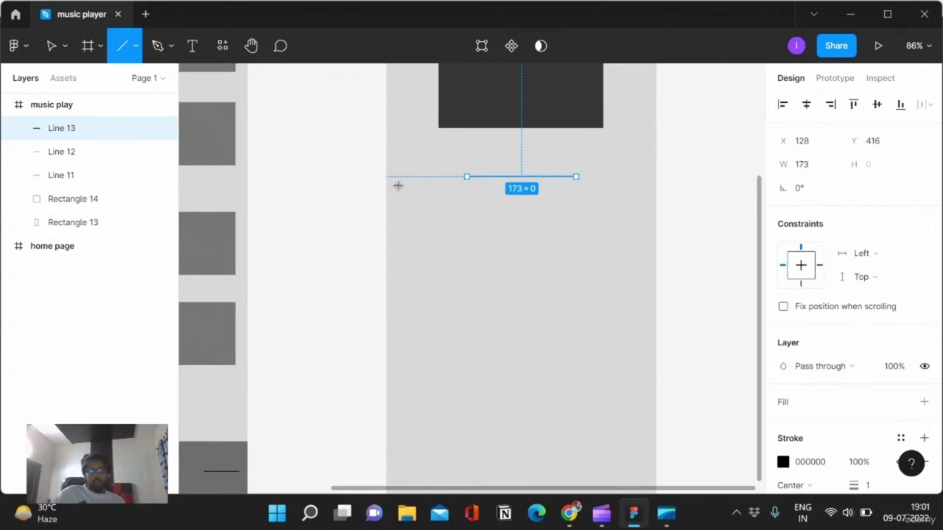
pyautogui.moveTo(398, 185); pyautogui.dragTo(429, 185)
pyautogui.click(119, 49)
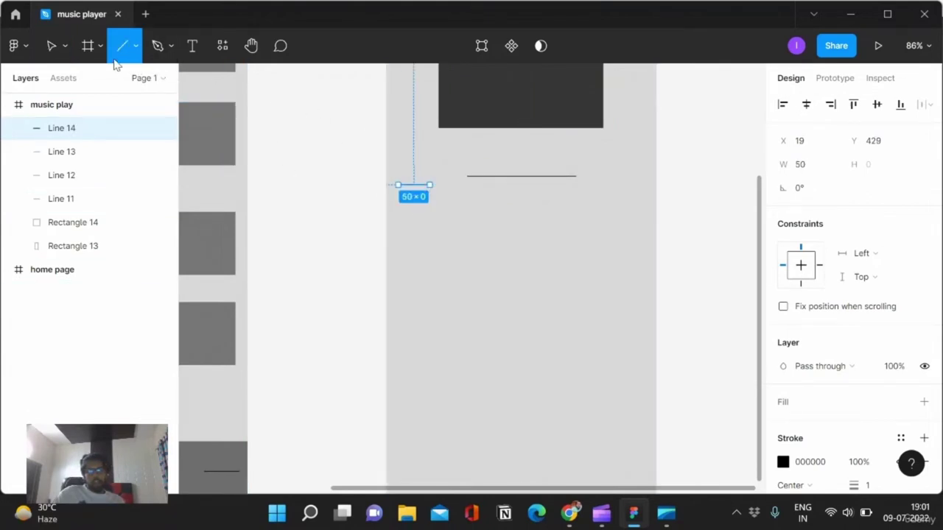
pyautogui.moveTo(601, 185); pyautogui.dragTo(632, 185)
pyautogui.scroll(-1, 619, 213)
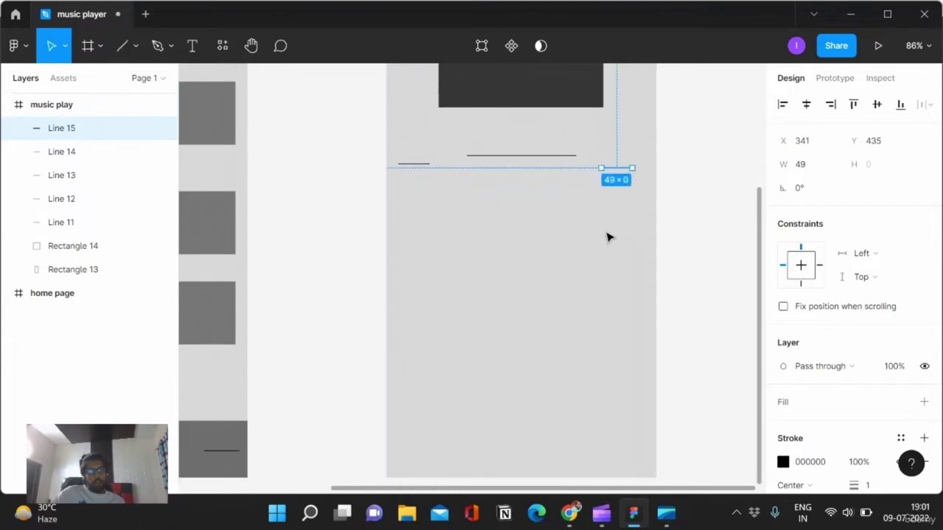
pyautogui.click(127, 48)
pyautogui.scroll(-1, 575, 275)
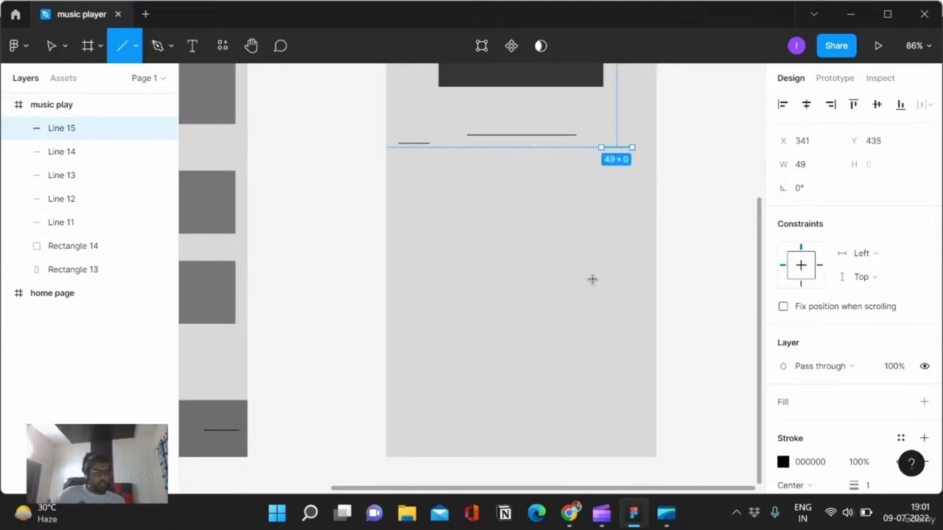
pyautogui.moveTo(416, 225); pyautogui.dragTo(624, 224)
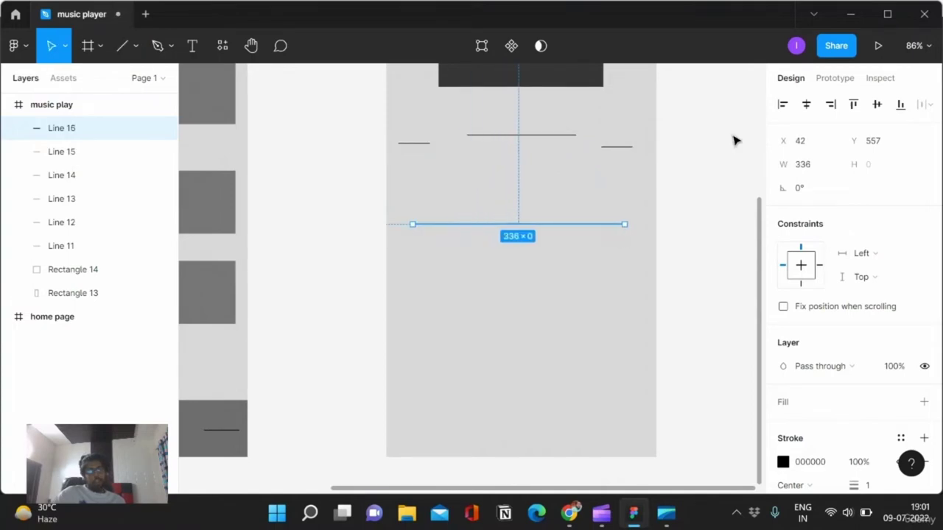
pyautogui.click(805, 106)
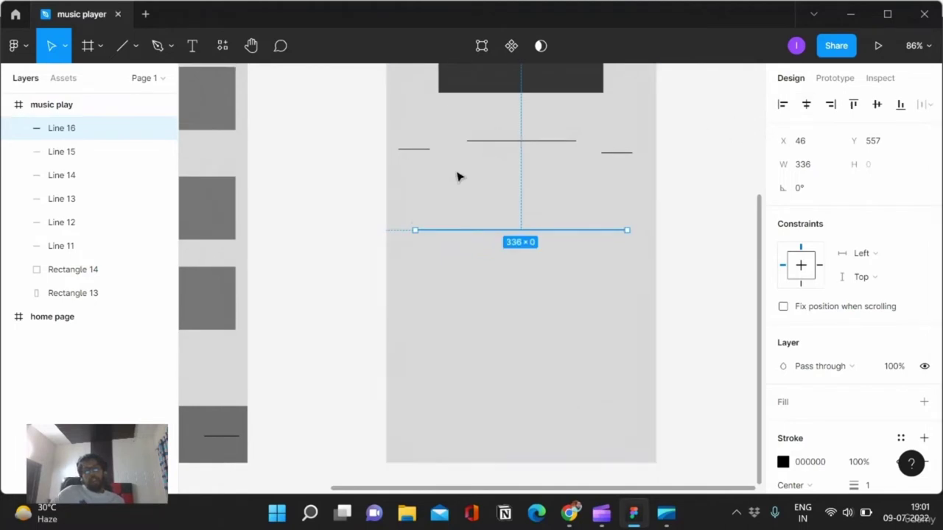
pyautogui.scroll(5, 459, 177)
pyautogui.scroll(-2, 457, 177)
pyautogui.scroll(-3, 457, 176)
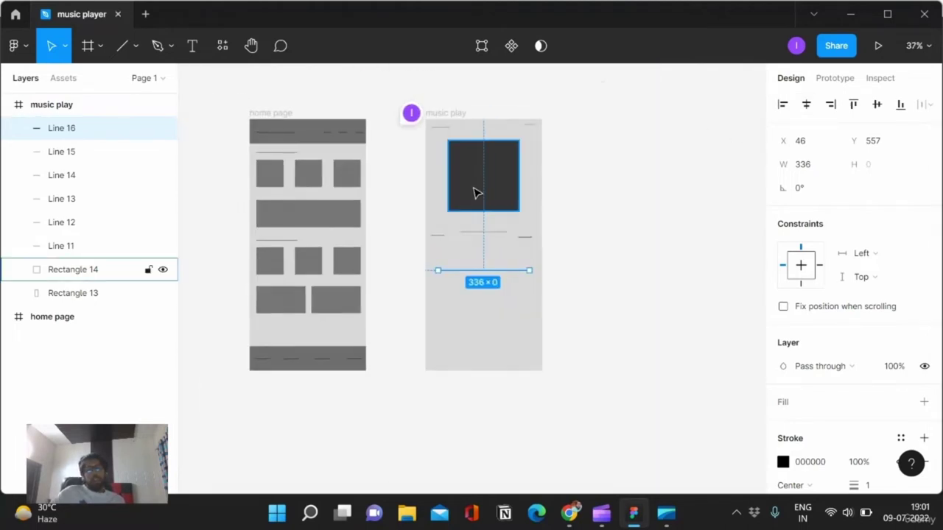
pyautogui.click(475, 193)
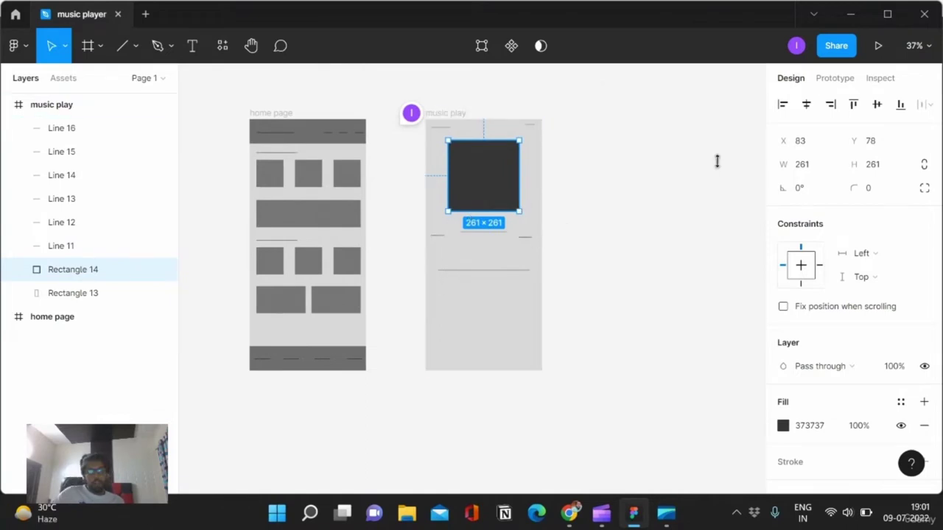
pyautogui.moveTo(519, 211); pyautogui.dragTo(538, 204)
pyautogui.hotkey('ctrl', 'z')
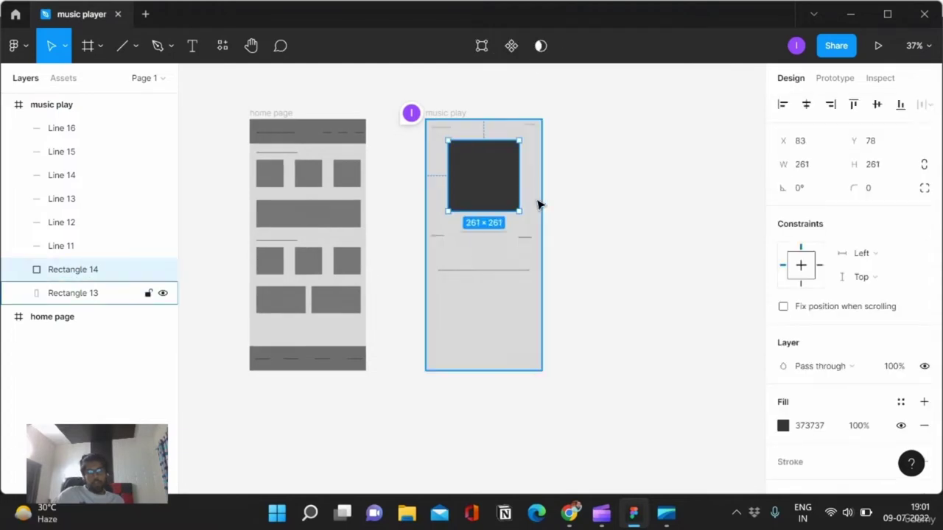
pyautogui.click(612, 223)
pyautogui.scroll(-1, 612, 223)
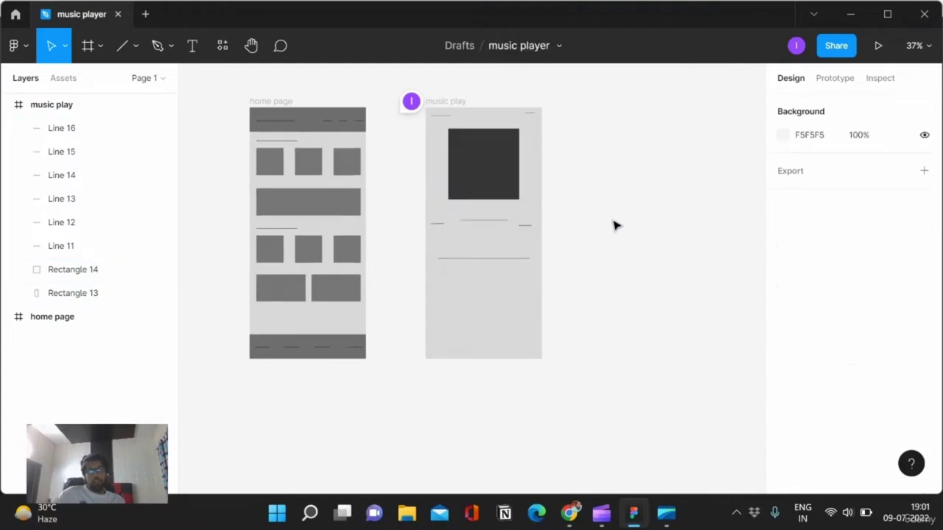
pyautogui.click(504, 295)
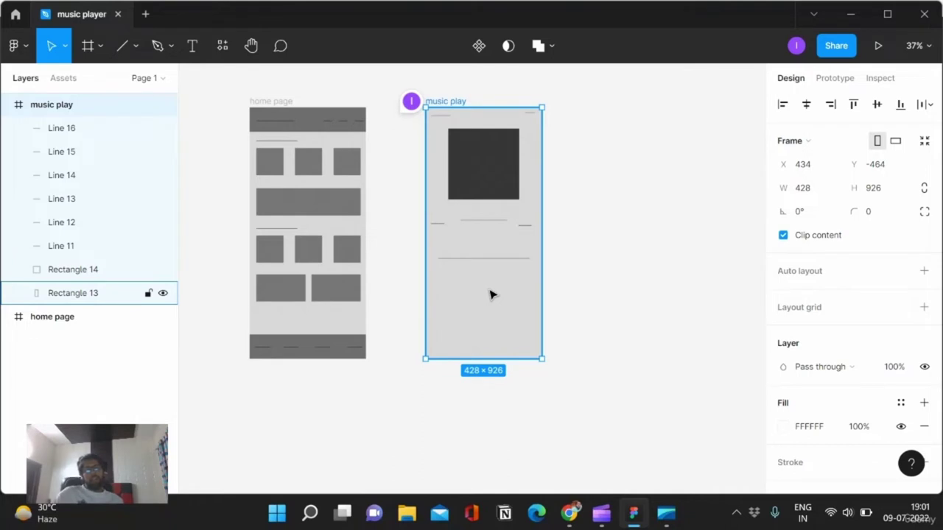
pyautogui.click(610, 196)
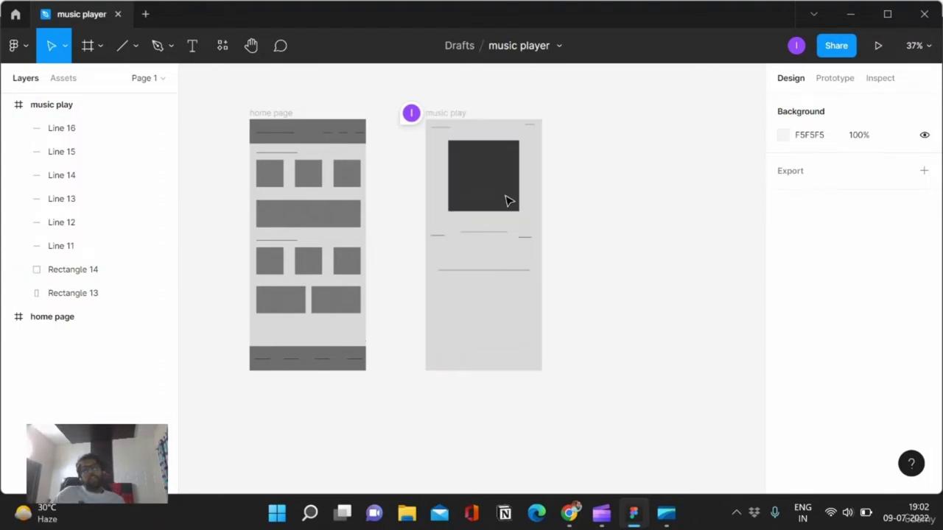
pyautogui.scroll(3, 507, 198)
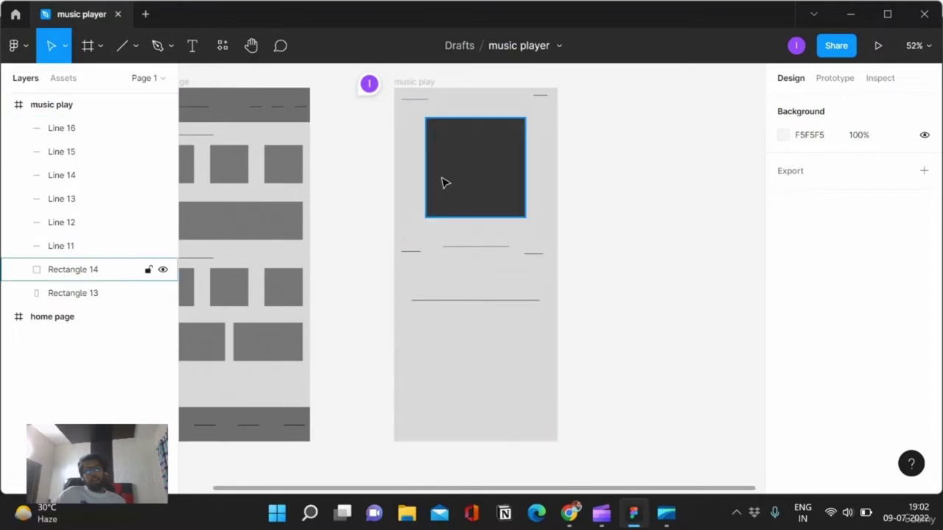
pyautogui.click(446, 182)
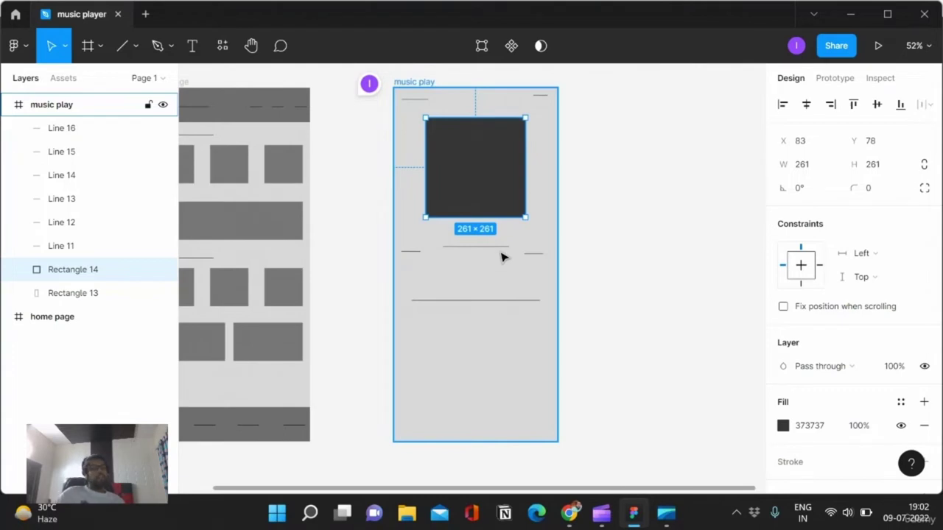
pyautogui.click(576, 202)
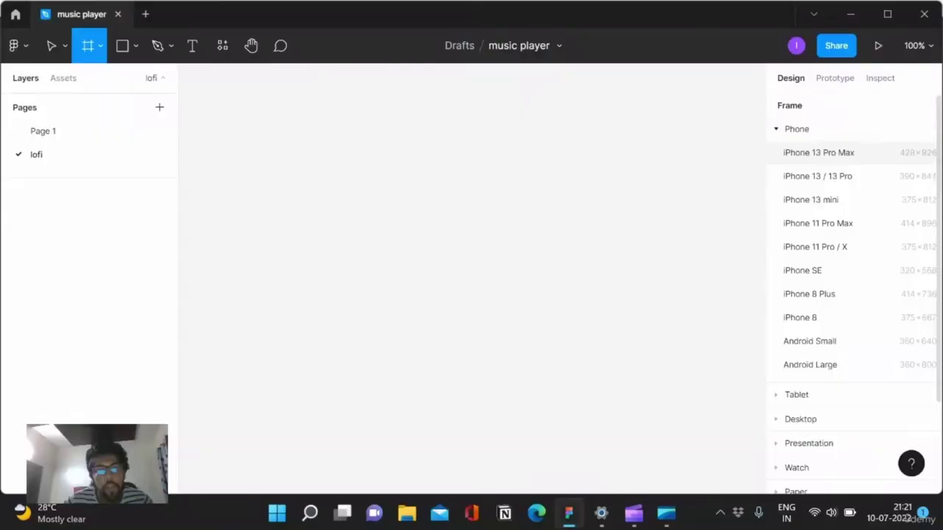
# - Add a 428×926 iPhone 13 Pro Max frame with white fill to the lofi page
pyautogui.click(792, 140)
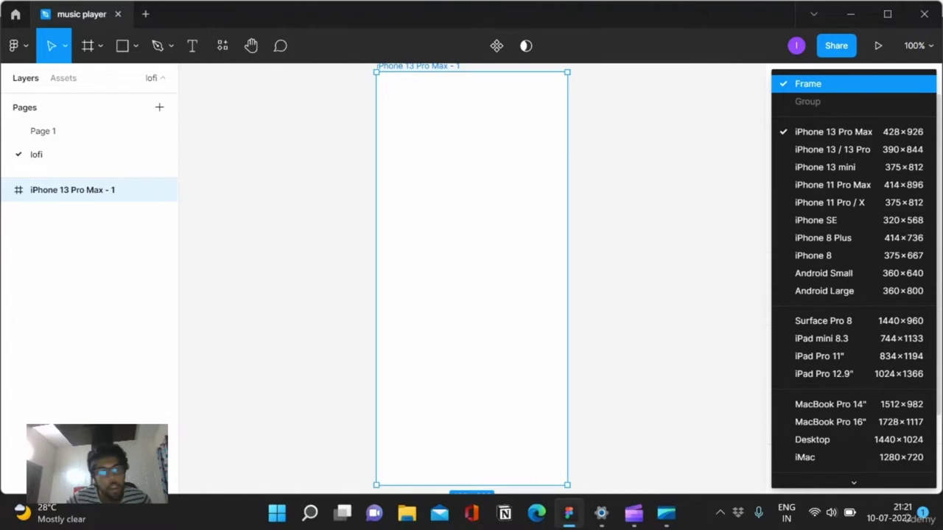
pyautogui.press('Escape')
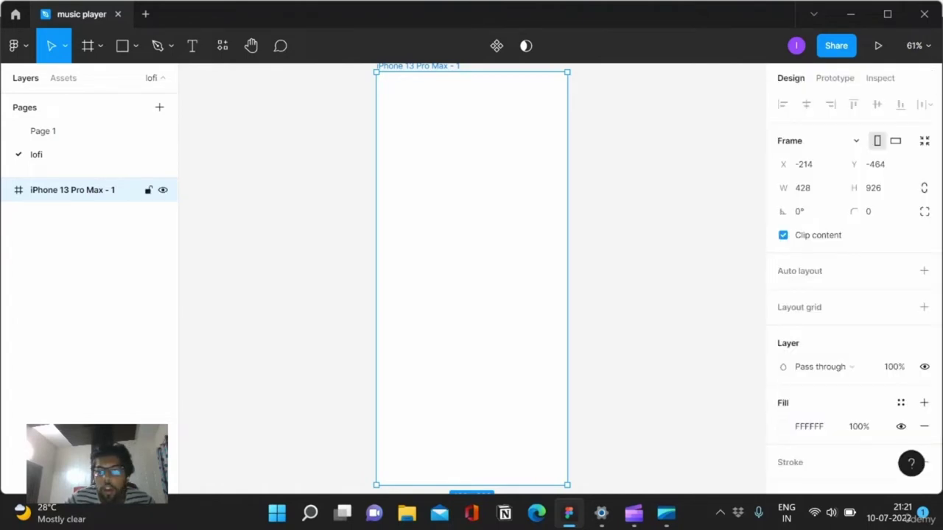
pyautogui.scroll(-2, 387, 149)
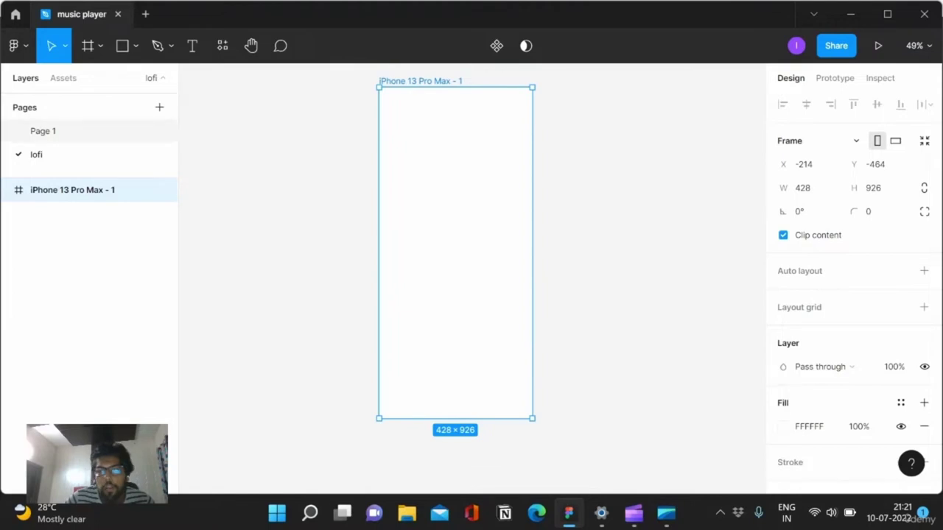
# - Copy the home page frame from Page 1 onto the lofi page beside the iPhone frame
pyautogui.click(43, 130)
pyautogui.click(391, 108)
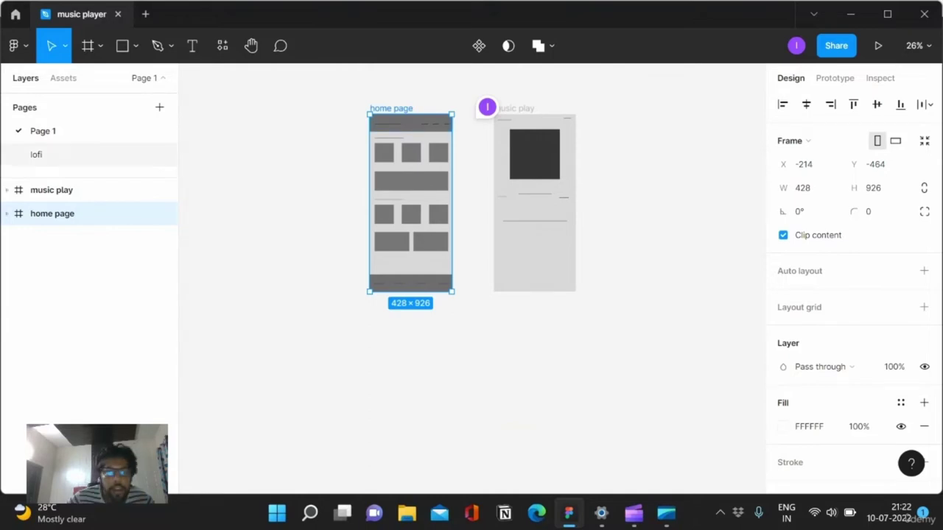
pyautogui.click(44, 154)
pyautogui.hotkey('ctrl', 'v')
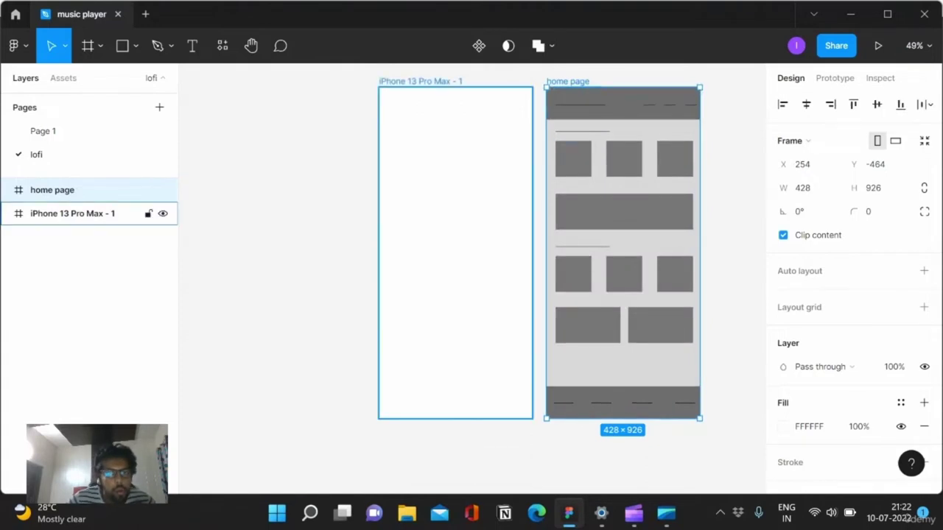
pyautogui.click(73, 213)
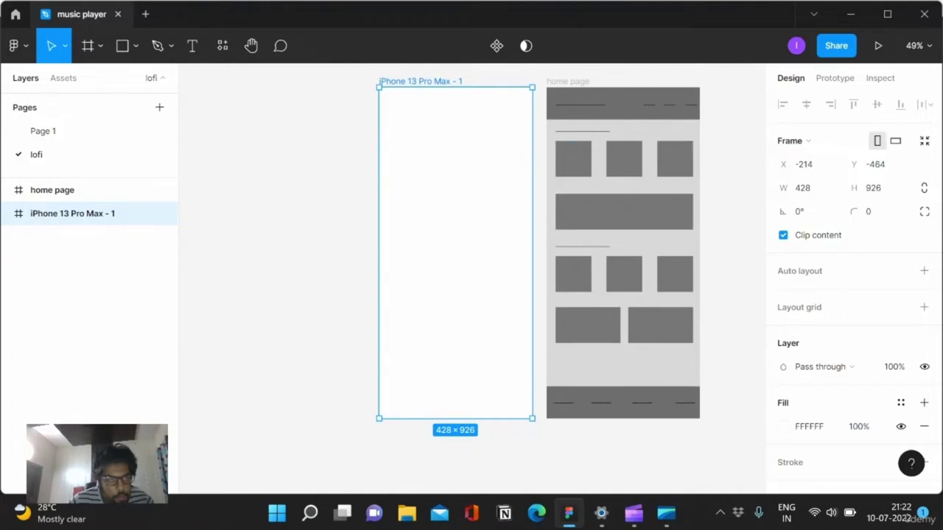
# - Rename the blank phone frame on the lofi page to 'home page lofi'
pyautogui.doubleClick(420, 81)
pyautogui.press('BackSpace')
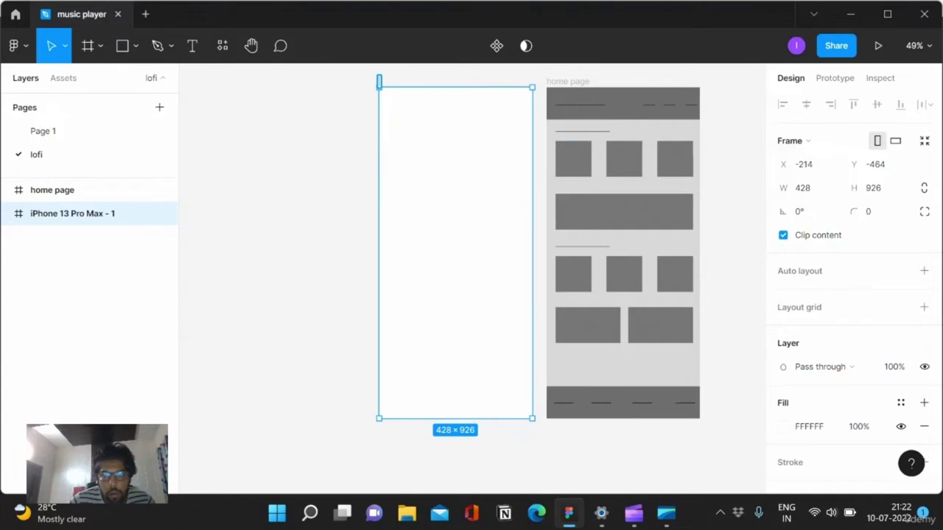
pyautogui.write('home paged')
pyautogui.press('BackSpace')
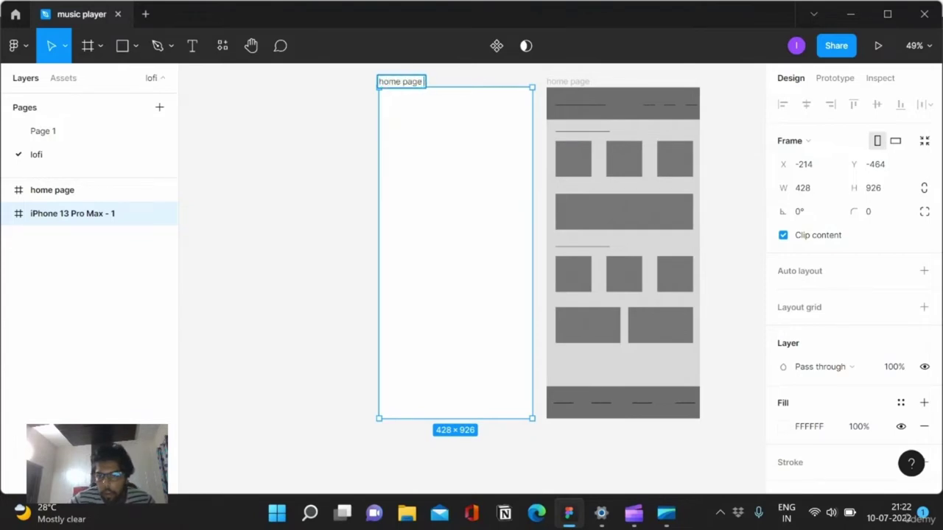
pyautogui.write('lofi')
pyautogui.press('Return')
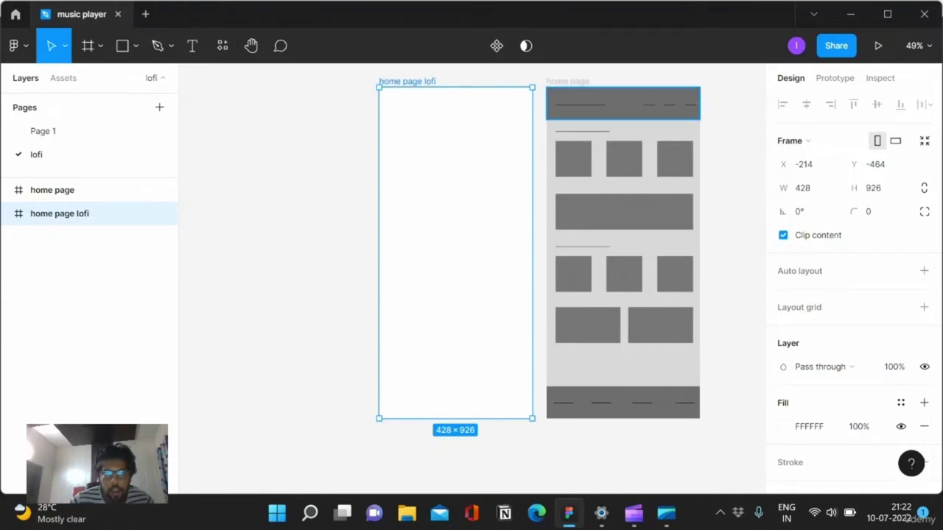
# - Expand the home page wireframe's layers and select its grey background rectangle
pyautogui.click(567, 81)
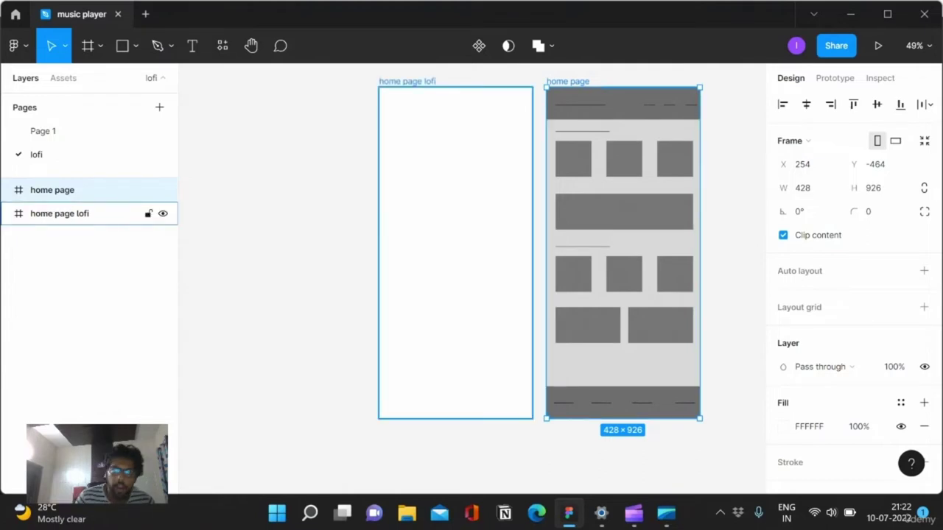
pyautogui.click(163, 213)
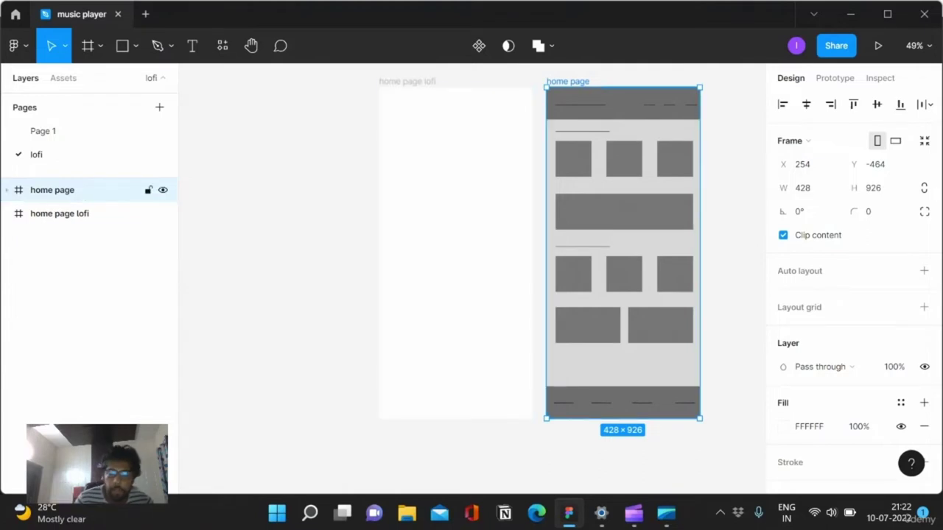
pyautogui.click(8, 189)
pyautogui.scroll(-3, 88, 310)
pyautogui.click(74, 458)
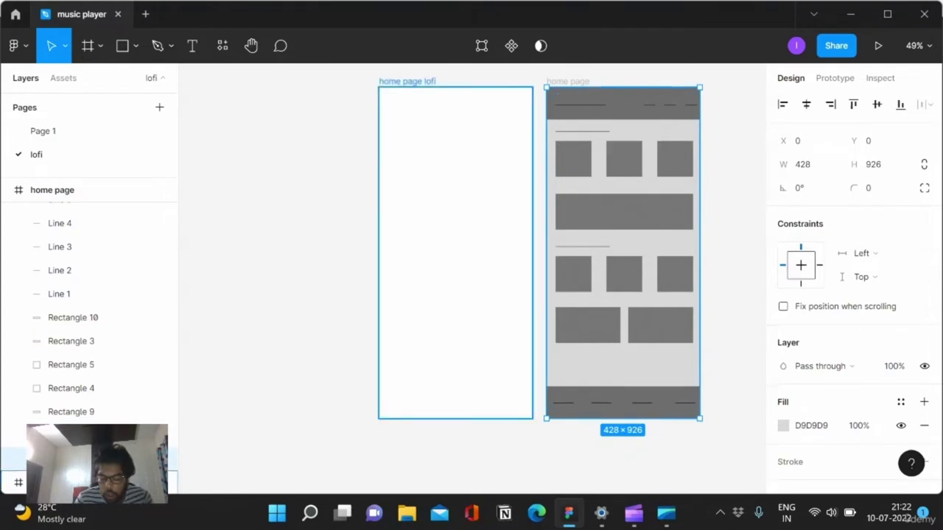
pyautogui.hotkey('ctrl', 'v')
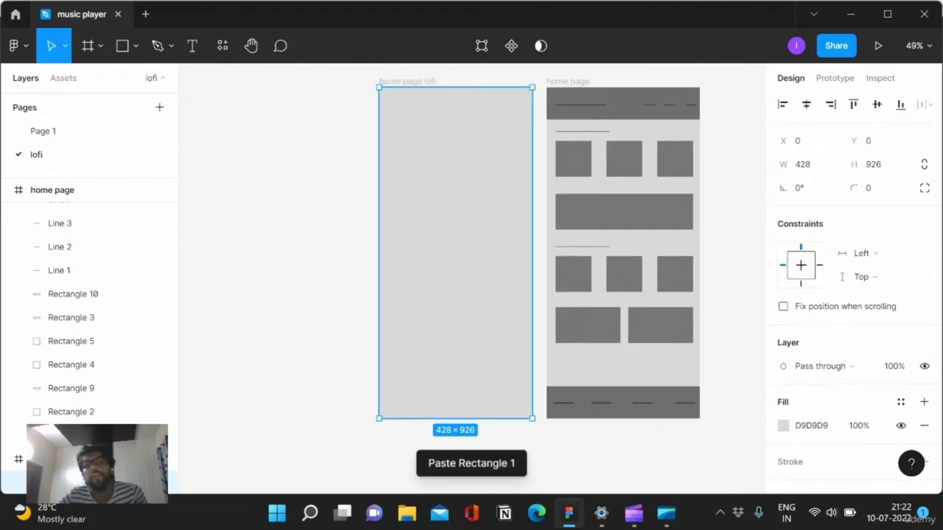
pyautogui.press('Escape')
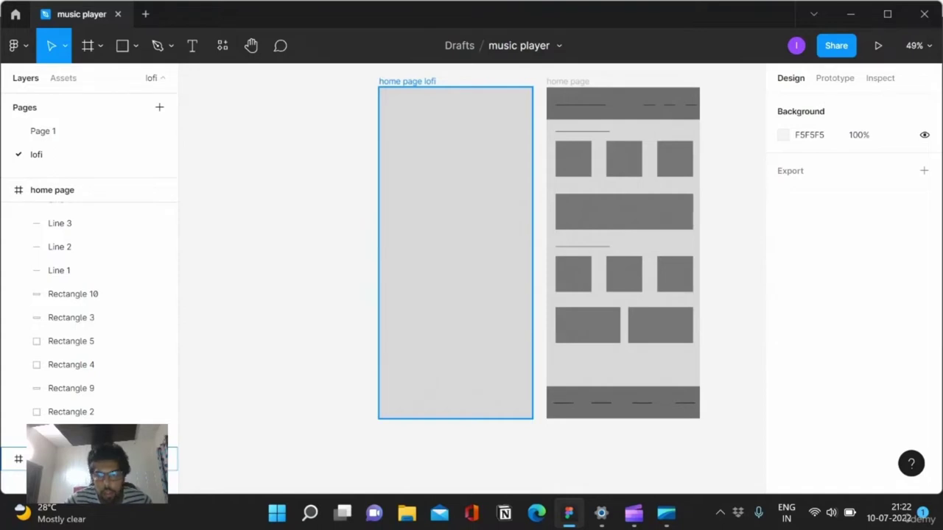
pyautogui.click(455, 251)
pyautogui.press('Escape')
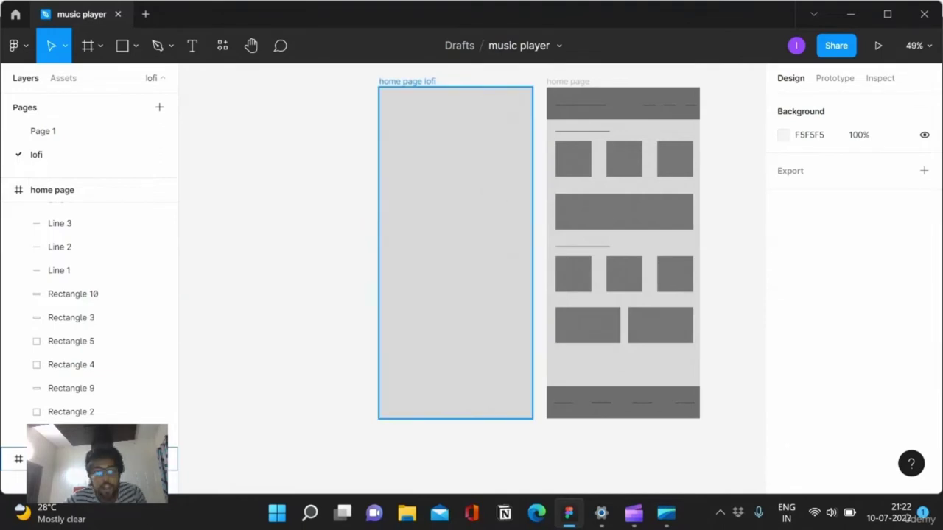
pyautogui.click(455, 251)
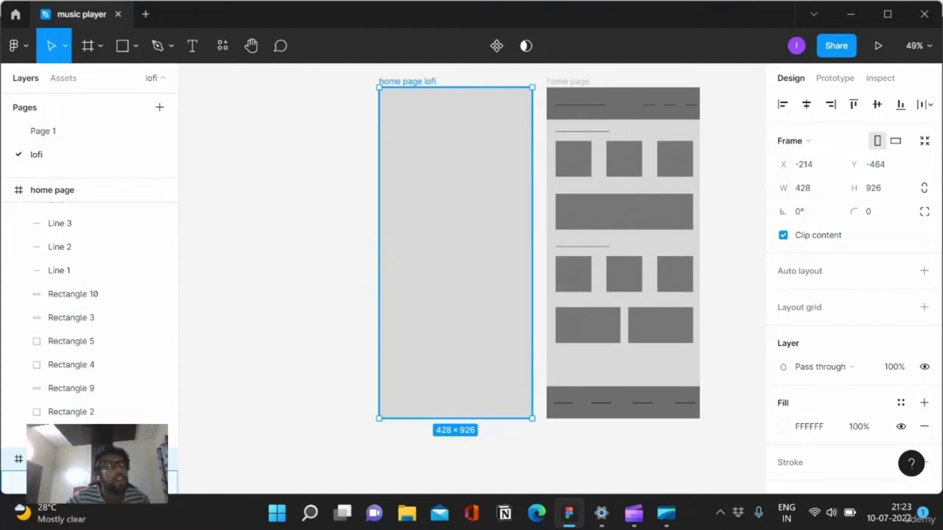
pyautogui.press('Escape')
# - Paste the home page's top bar into the lofi frame and set its height to 100
pyautogui.click(455, 250)
pyautogui.press('Escape')
pyautogui.click(71, 317)
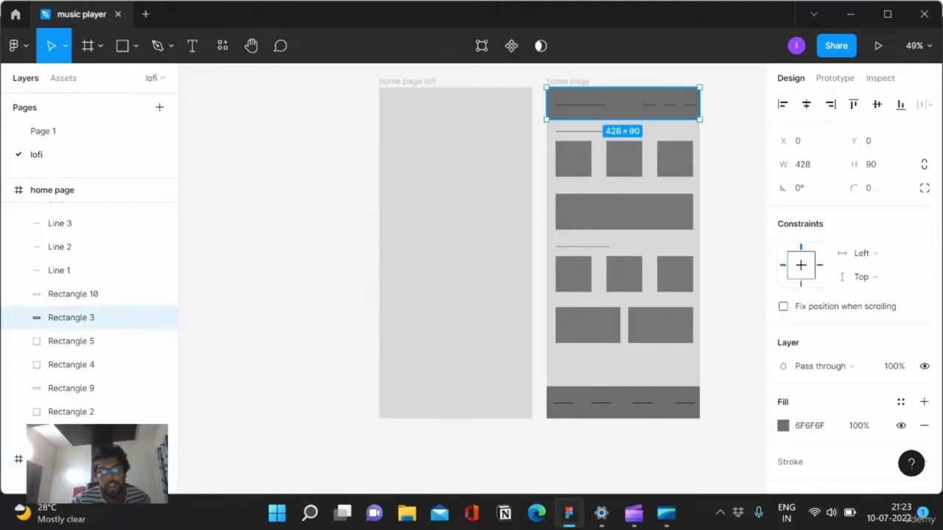
pyautogui.click(59, 459)
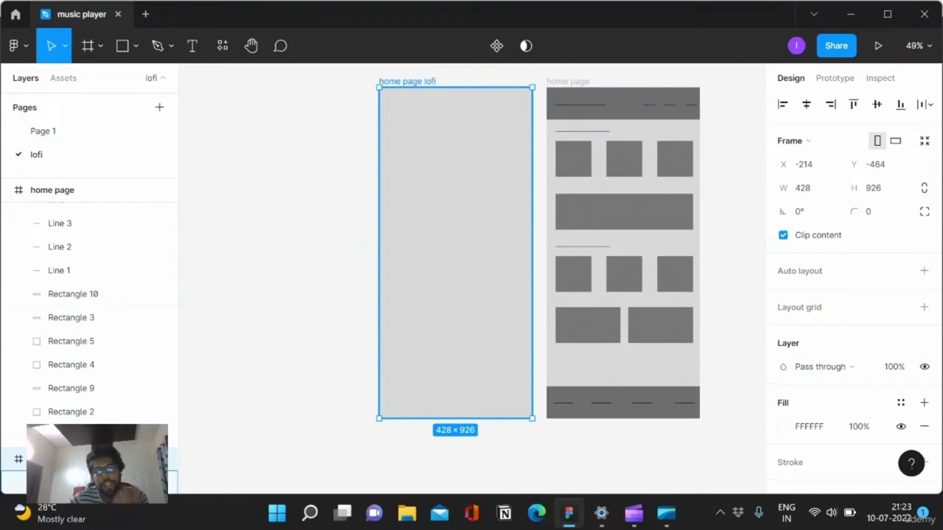
pyautogui.hotkey('ctrl', 'v')
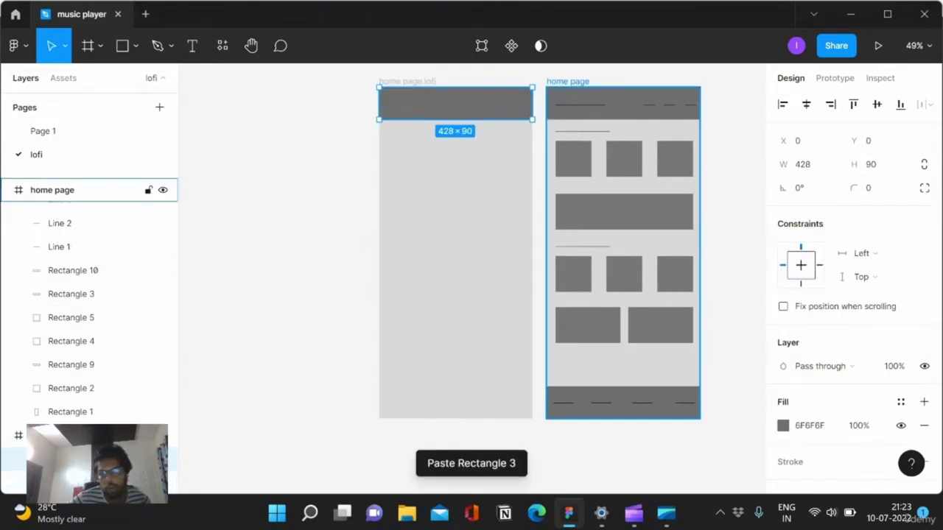
pyautogui.click(873, 164)
pyautogui.doubleClick(870, 164)
pyautogui.write('1')
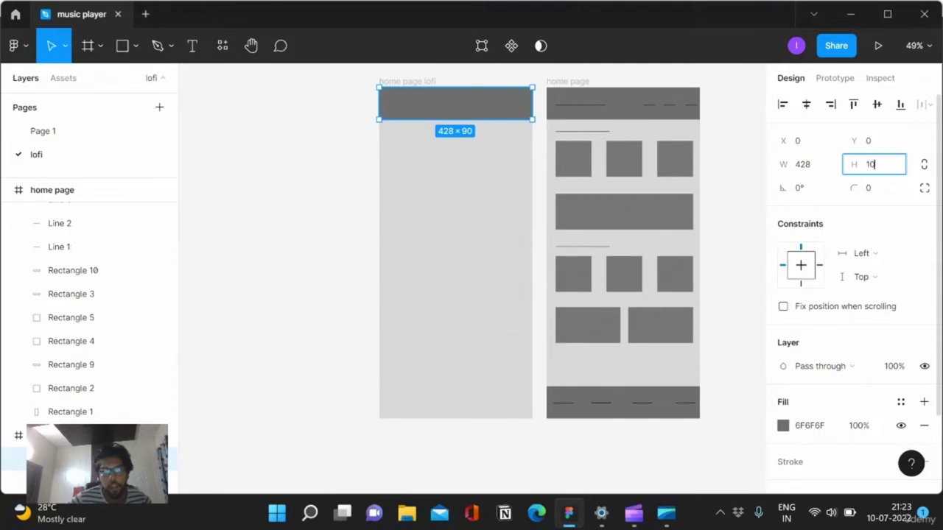
pyautogui.write('00')
pyautogui.press('Return')
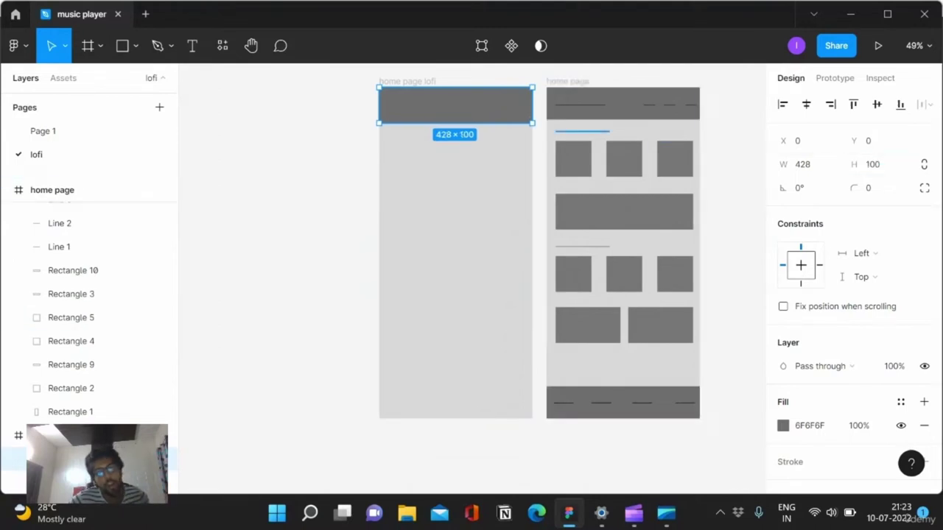
# - Round the bar's corners to 30, with the top-left and top-right corners set to 0
pyautogui.scroll(-3, 847, 295)
pyautogui.scroll(3, 854, 184)
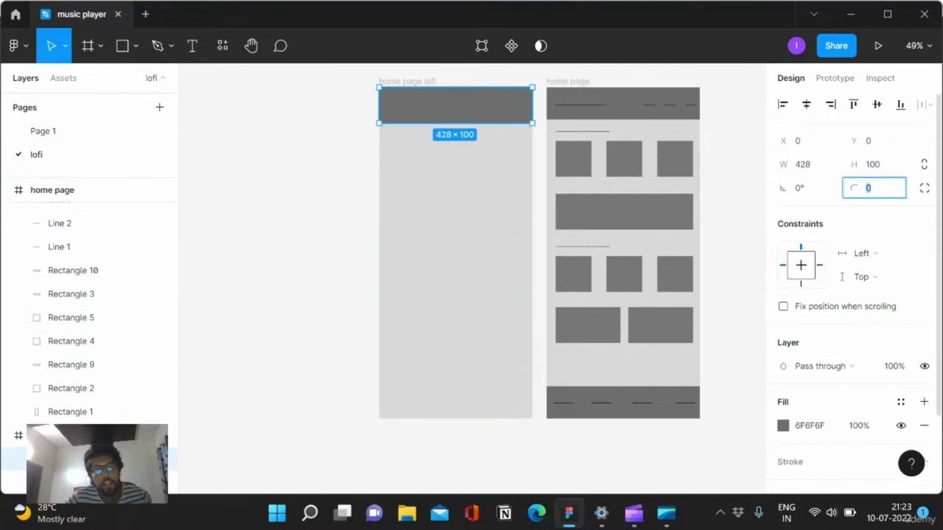
pyautogui.write('30')
pyautogui.press('Return')
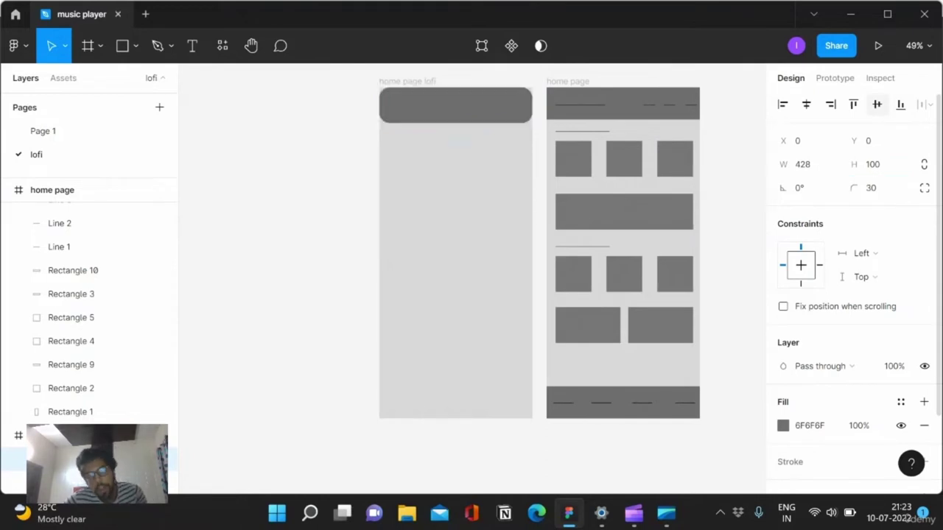
pyautogui.click(924, 188)
pyautogui.click(800, 211)
pyautogui.write('0')
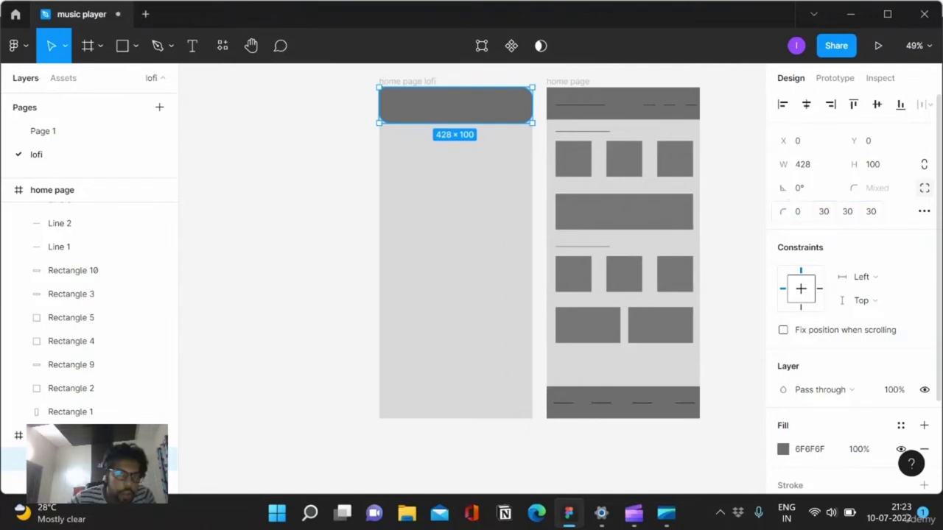
pyautogui.press('Tab')
pyautogui.write('0')
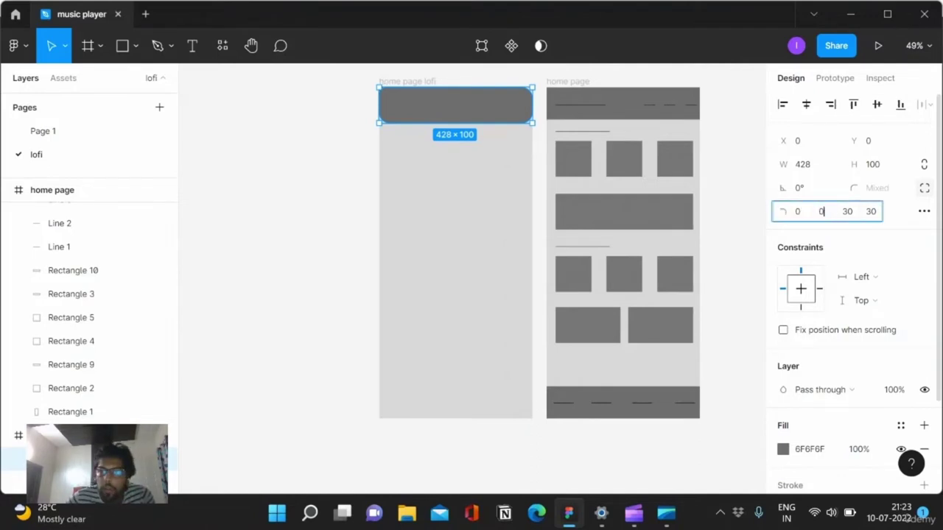
pyautogui.press('Return')
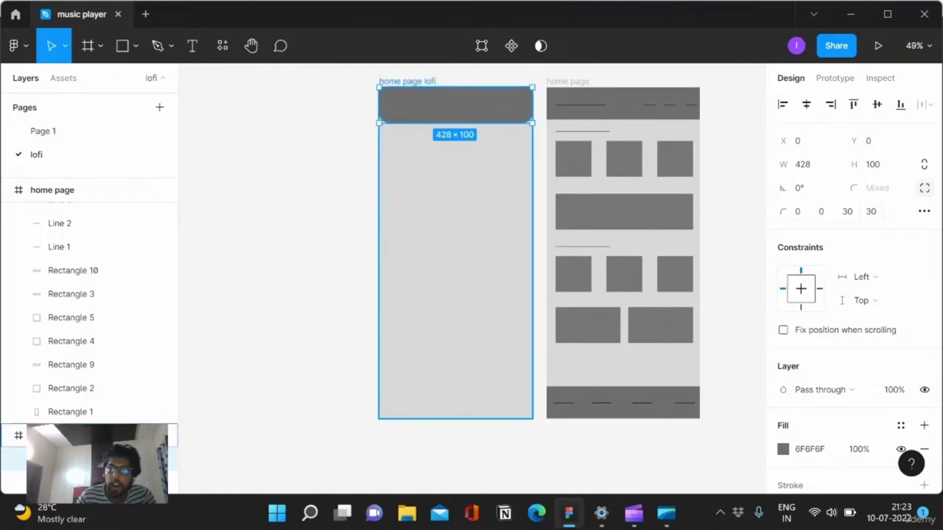
pyautogui.press('Escape')
pyautogui.press('Return')
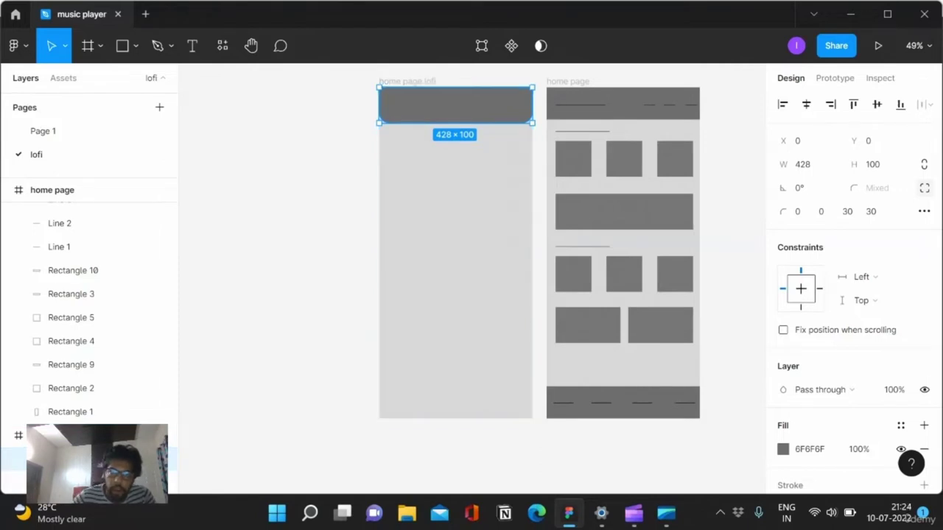
# - Paste another copy of the bar and move it flush with the lofi frame's bottom edge
pyautogui.hotkey('ctrl', 'v')
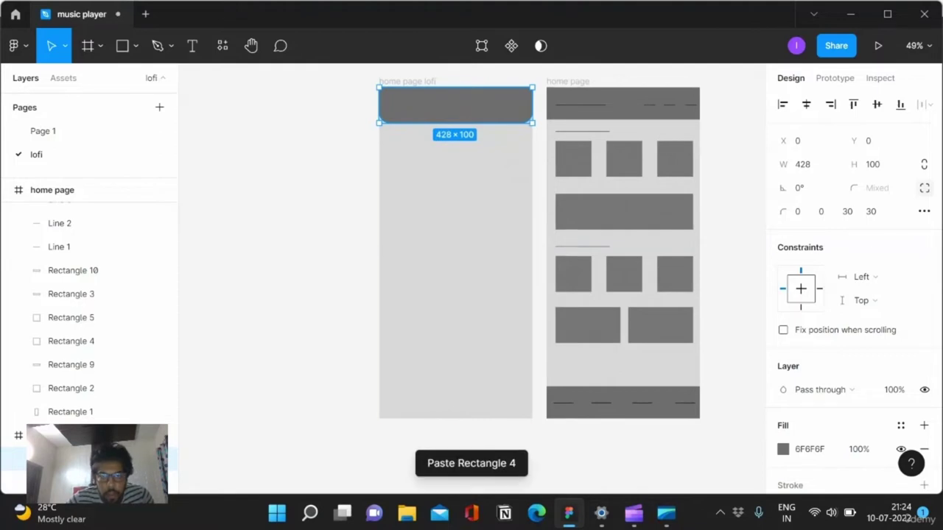
pyautogui.moveTo(455, 105)
pyautogui.mouseDown()
pyautogui.moveTo(466, 373)
pyautogui.moveTo(455, 395)
pyautogui.mouseUp()
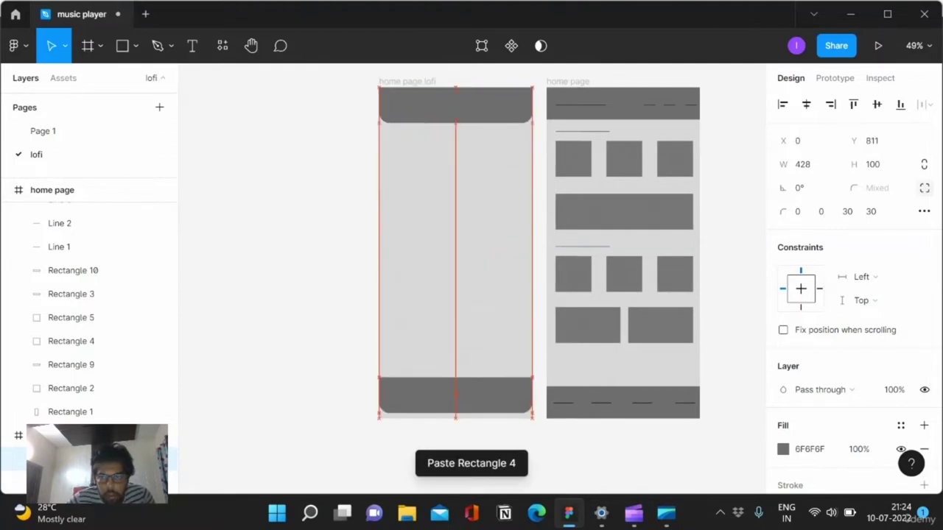
pyautogui.hotkey('shift', 'Down')
pyautogui.press('Down')
pyautogui.press('Down')
pyautogui.press('Down')
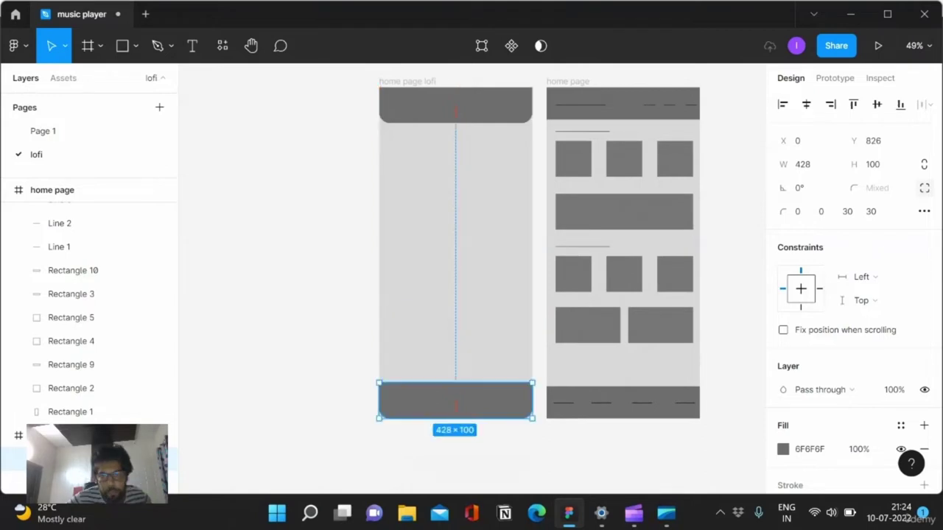
# - Set the bottom bar's corner radii to 30, 30, 0, 0
pyautogui.click(797, 212)
pyautogui.write('30')
pyautogui.press('Return')
pyautogui.press('Tab')
pyautogui.write('30')
pyautogui.press('Return')
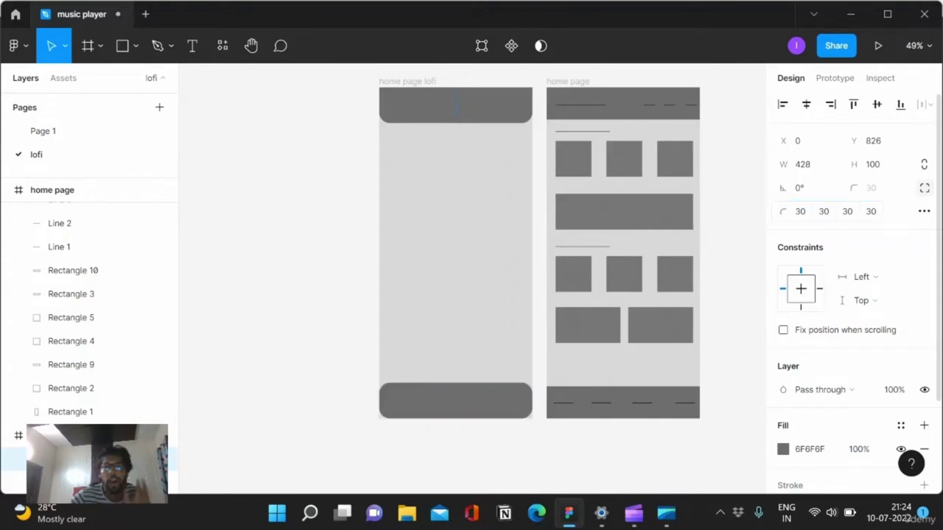
pyautogui.click(847, 211)
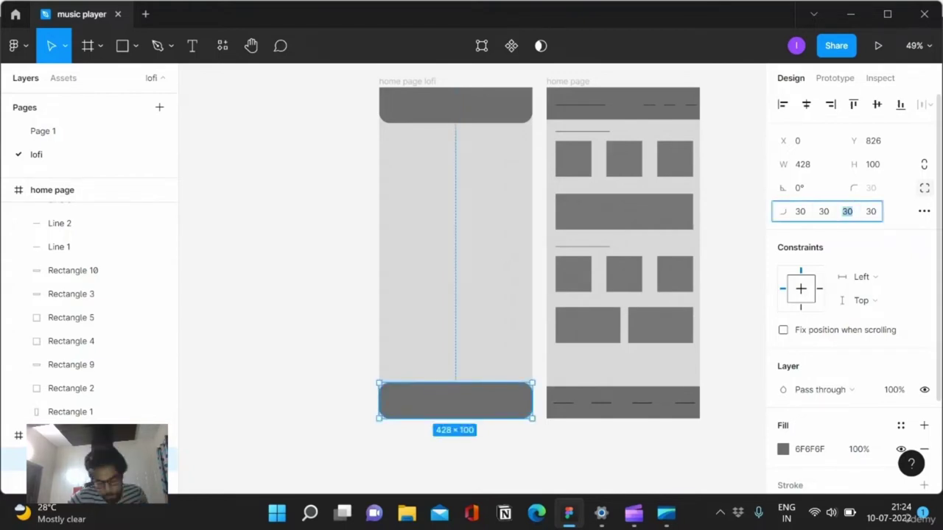
pyautogui.write('0')
pyautogui.press('Return')
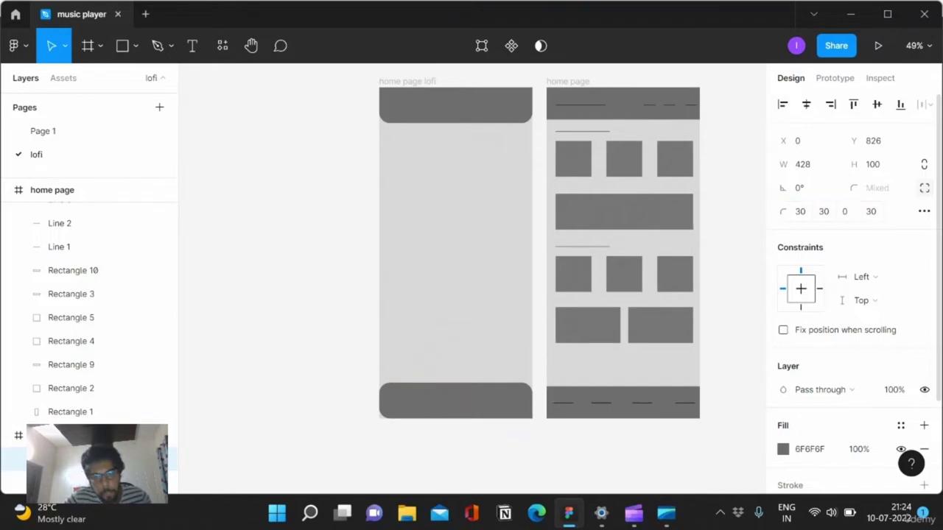
pyautogui.click(871, 211)
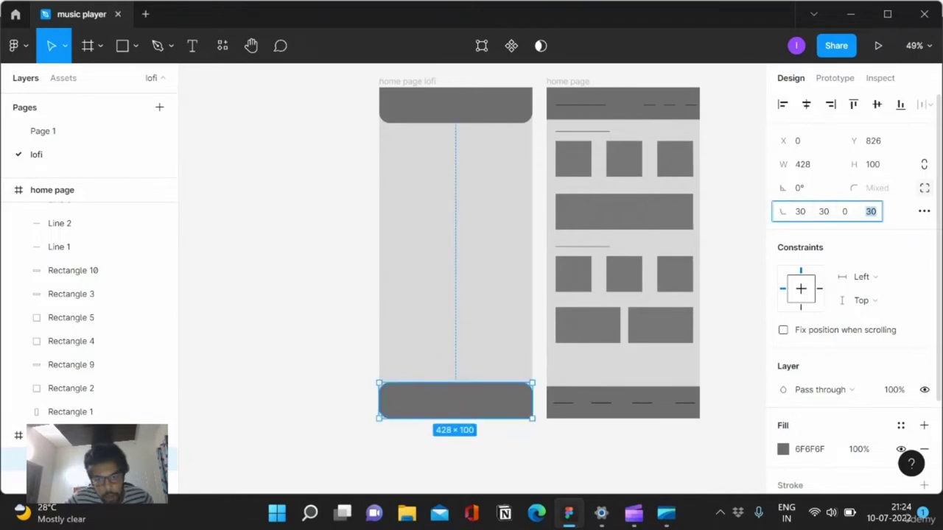
pyautogui.write('0')
pyautogui.press('Return')
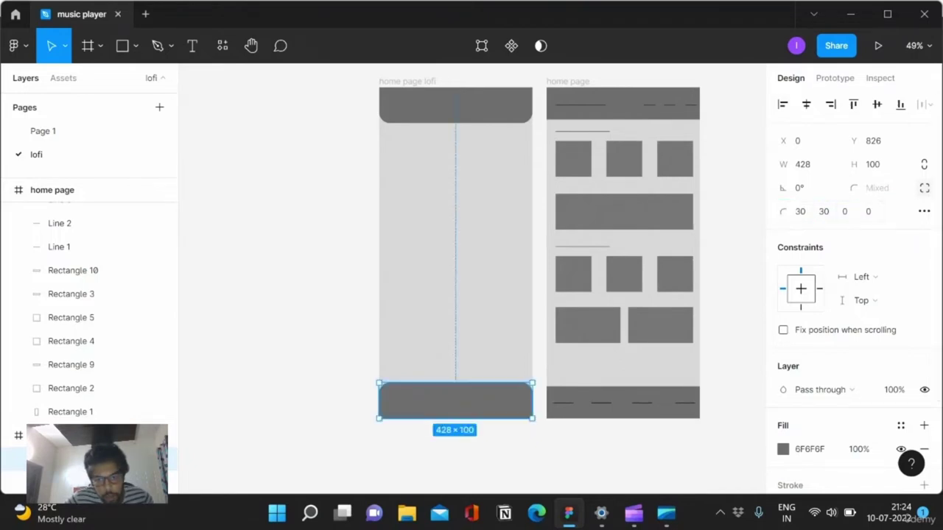
pyautogui.press('Escape')
pyautogui.press('Return')
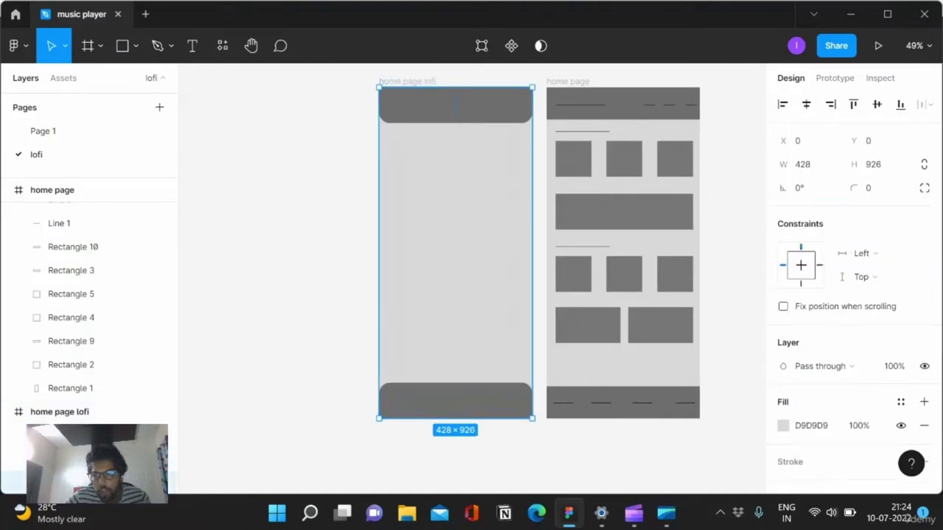
# - Change the lofi frame's background fill from grey D9D9D9 to white FFFFFF
pyautogui.scroll(-2, 842, 277)
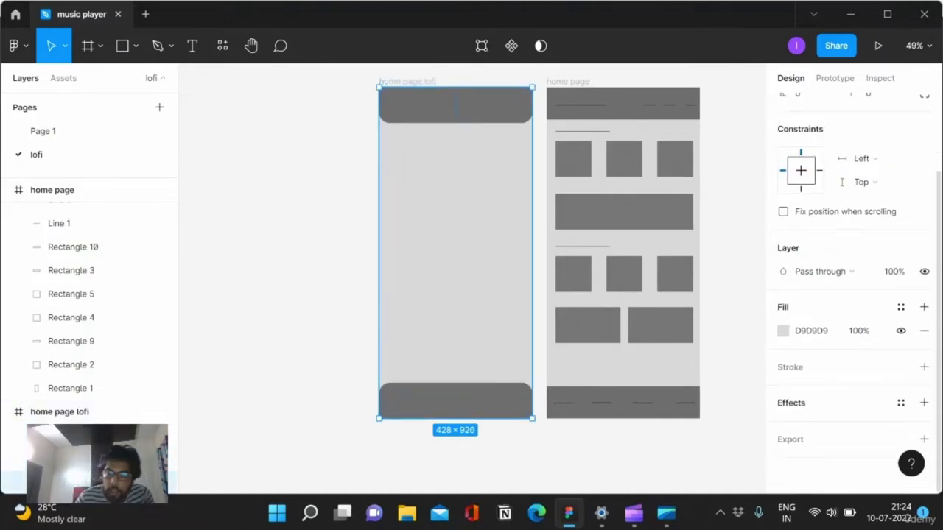
pyautogui.click(810, 330)
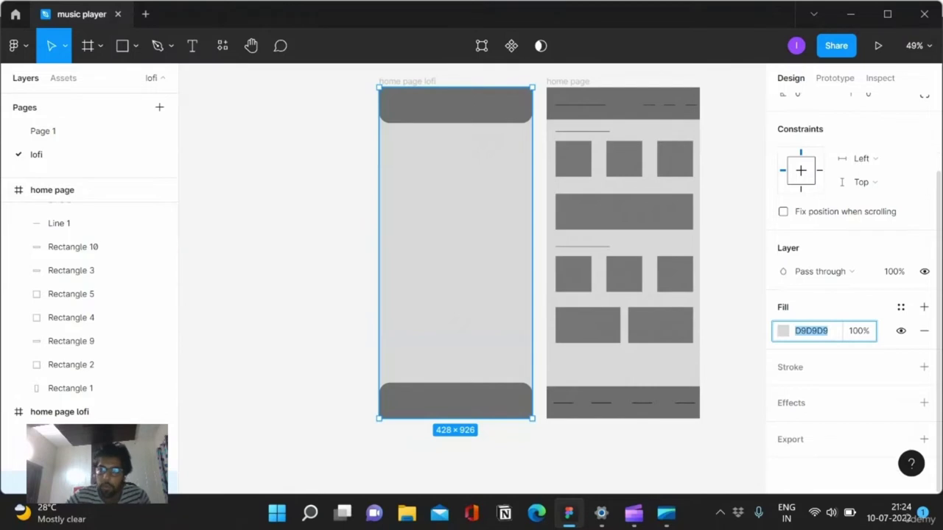
pyautogui.click(783, 331)
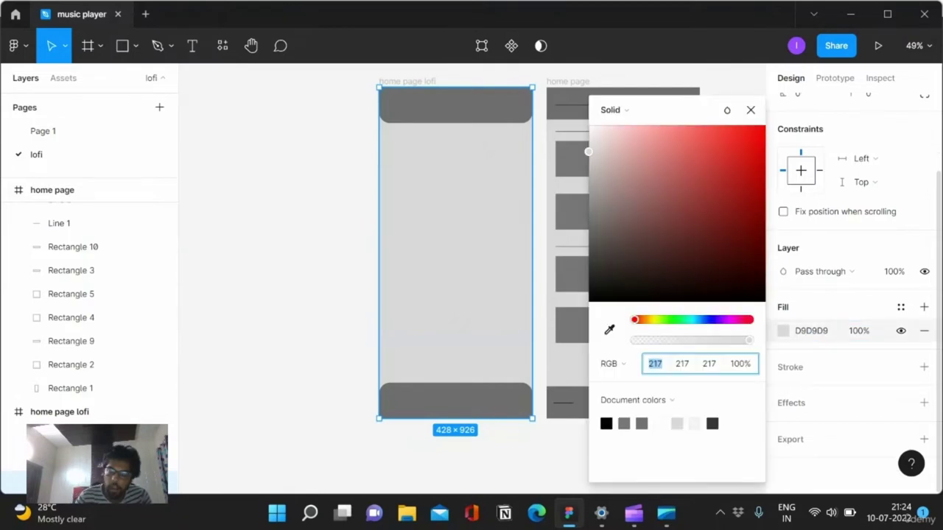
pyautogui.click(659, 424)
pyautogui.press('Escape')
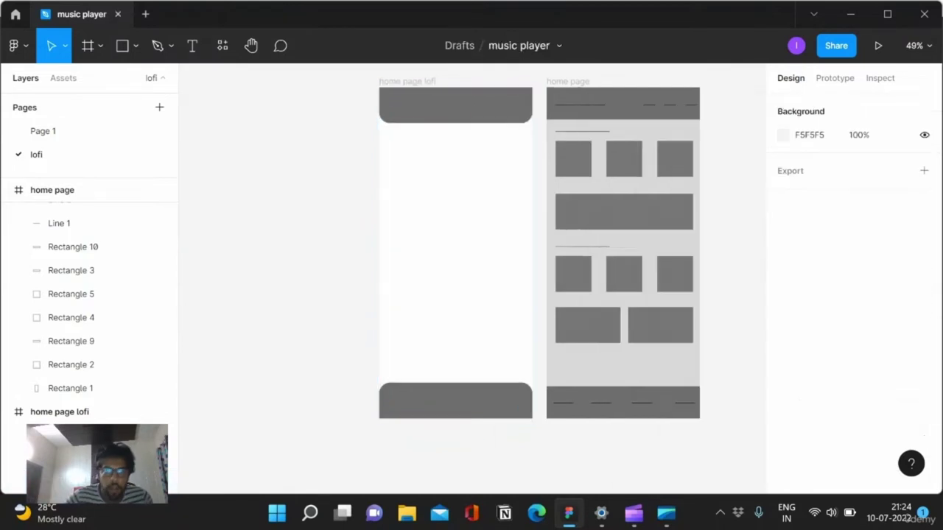
# - Shift the home page lofi frame slightly left and reselect it
pyautogui.scroll(-2, 422, 221)
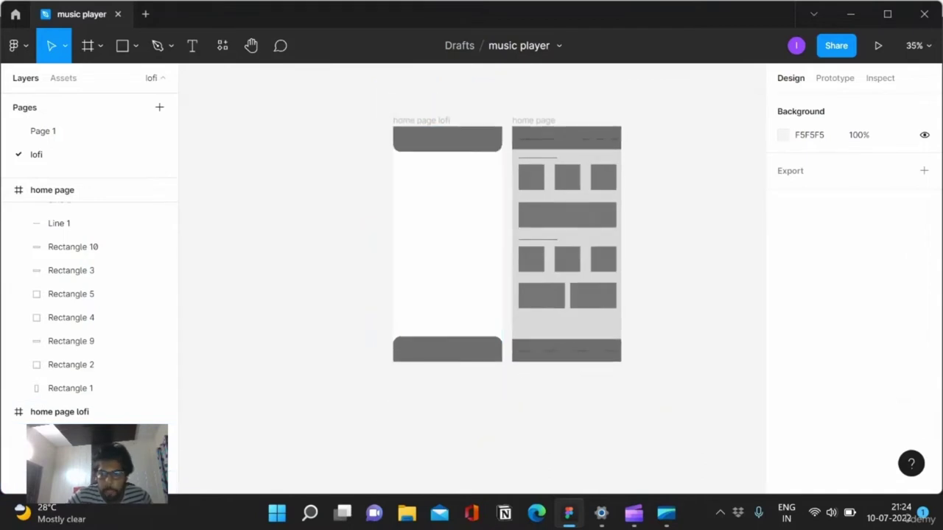
pyautogui.scroll(1, 420, 212)
pyautogui.scroll(1, 420, 211)
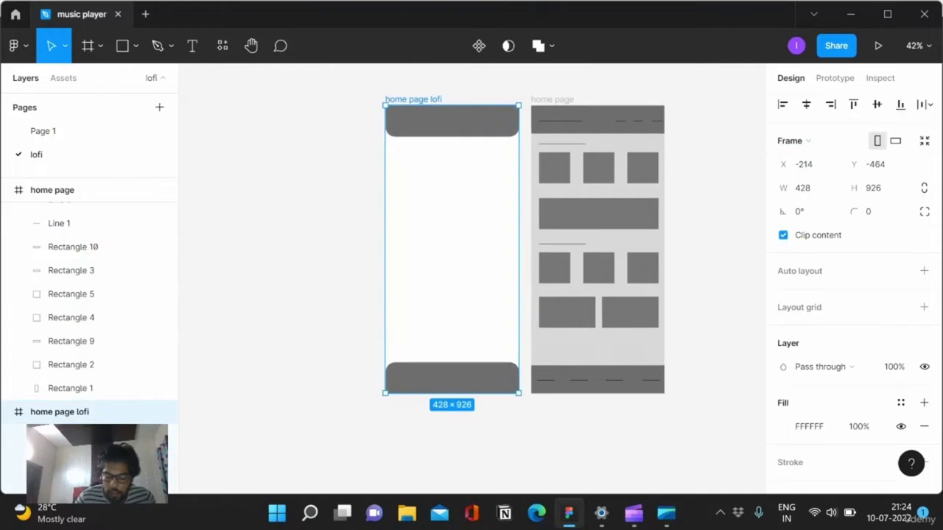
pyautogui.moveTo(452, 249); pyautogui.dragTo(418, 248)
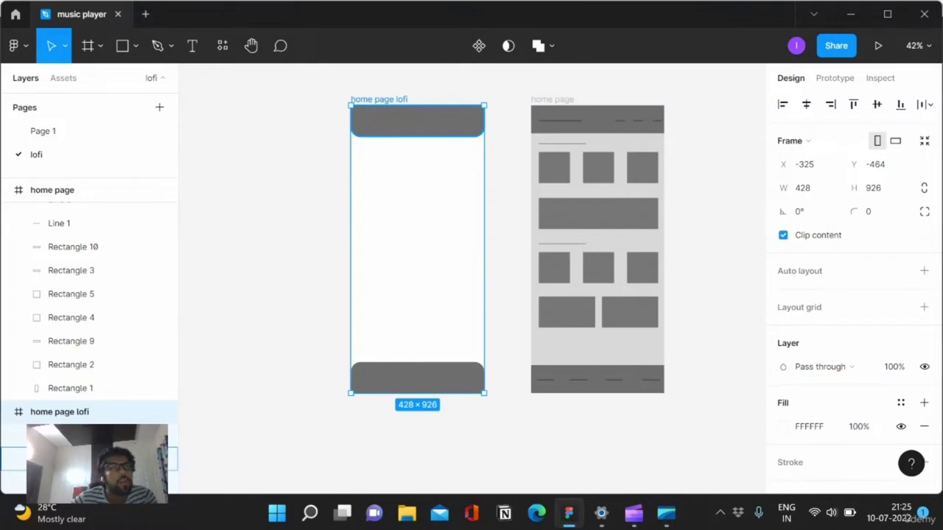
pyautogui.press('Escape')
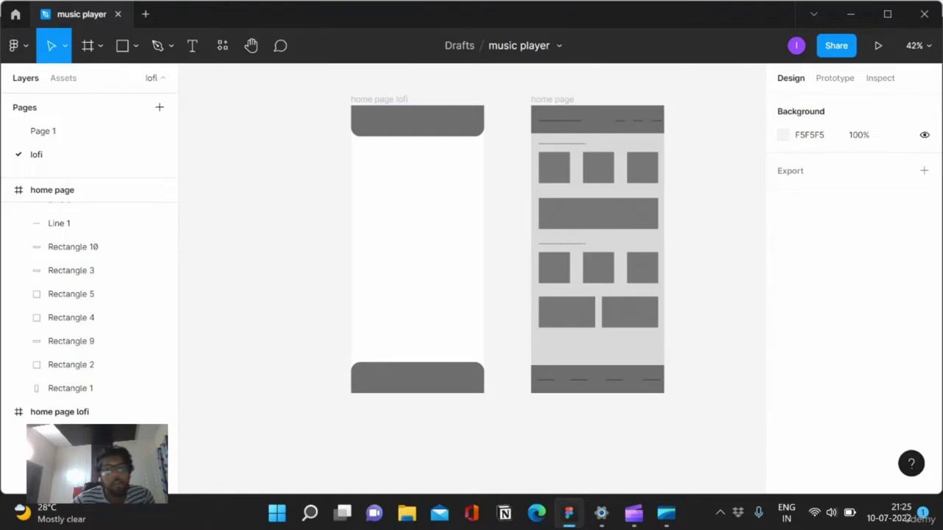
pyautogui.click(59, 412)
pyautogui.scroll(-2, 850, 295)
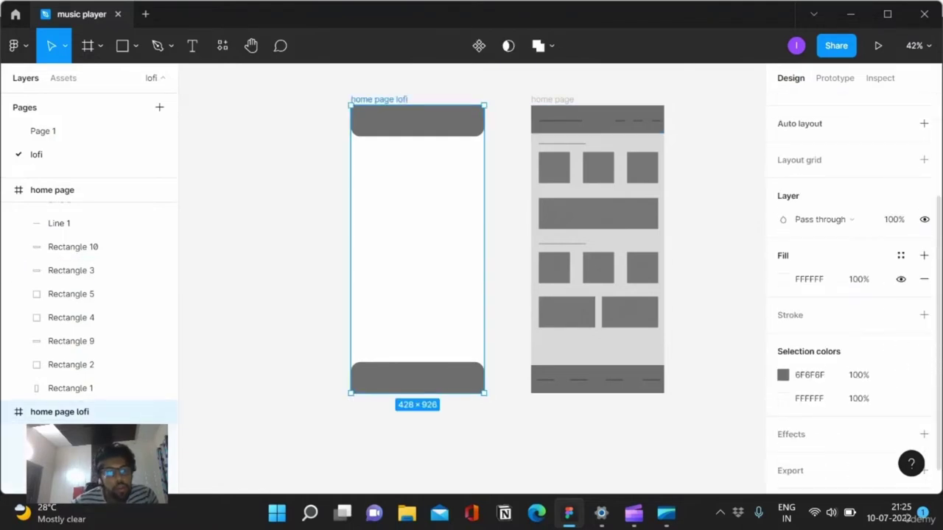
# - Change the home page lofi frame's fill from white to hex 00FFFF
pyautogui.click(839, 279)
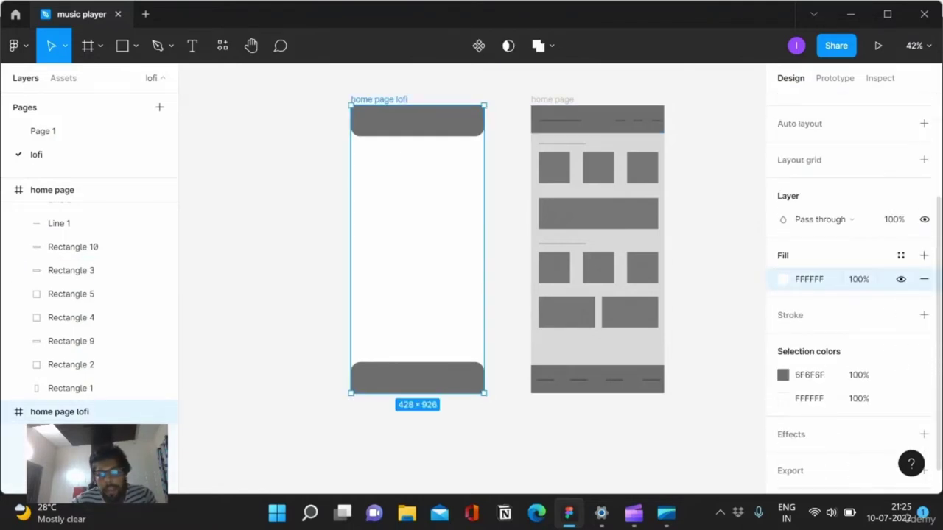
pyautogui.click(782, 279)
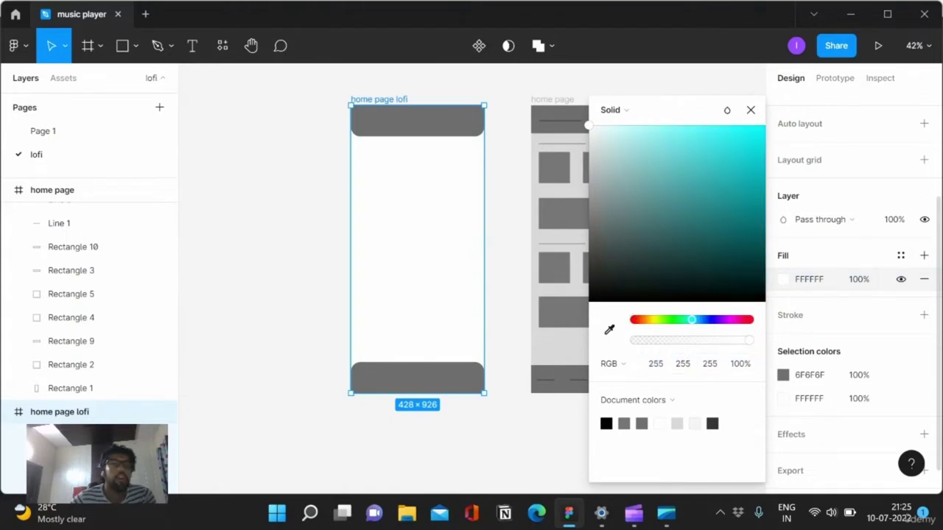
pyautogui.moveTo(588, 125); pyautogui.dragTo(764, 125)
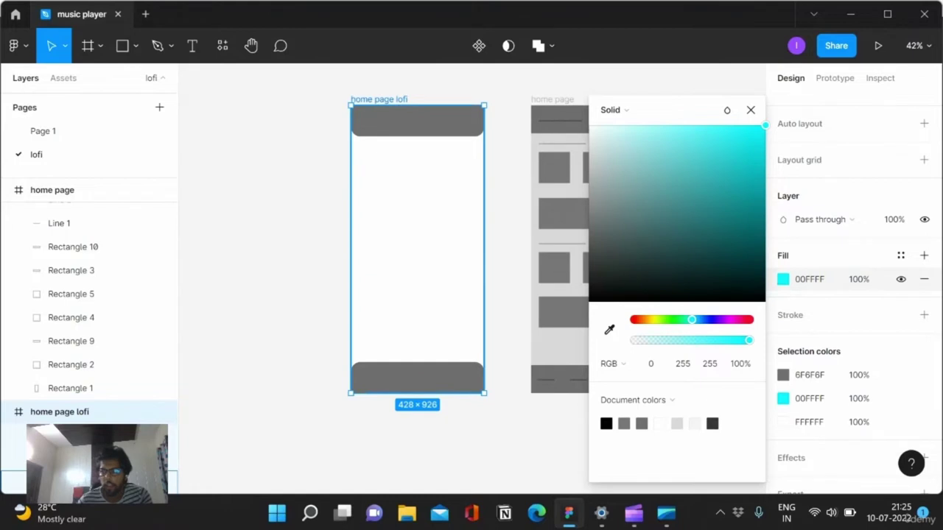
pyautogui.click(809, 279)
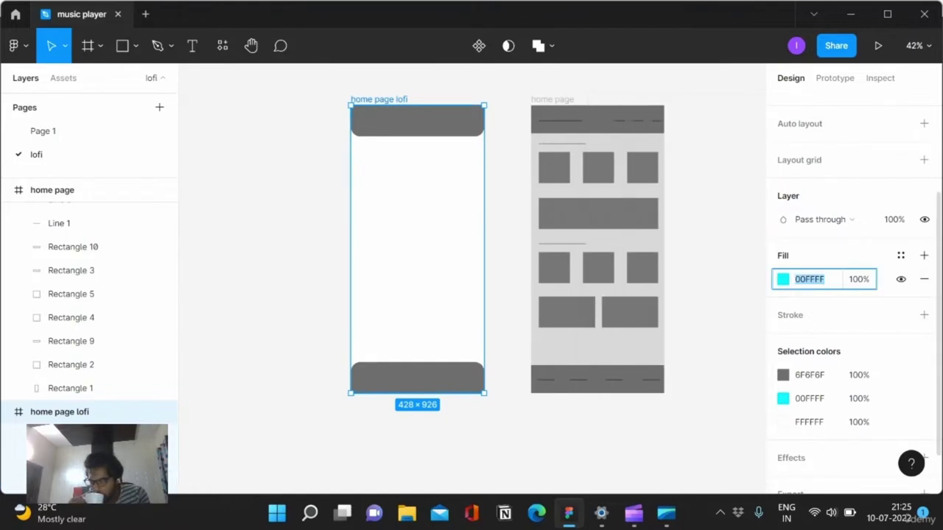
pyautogui.click(782, 279)
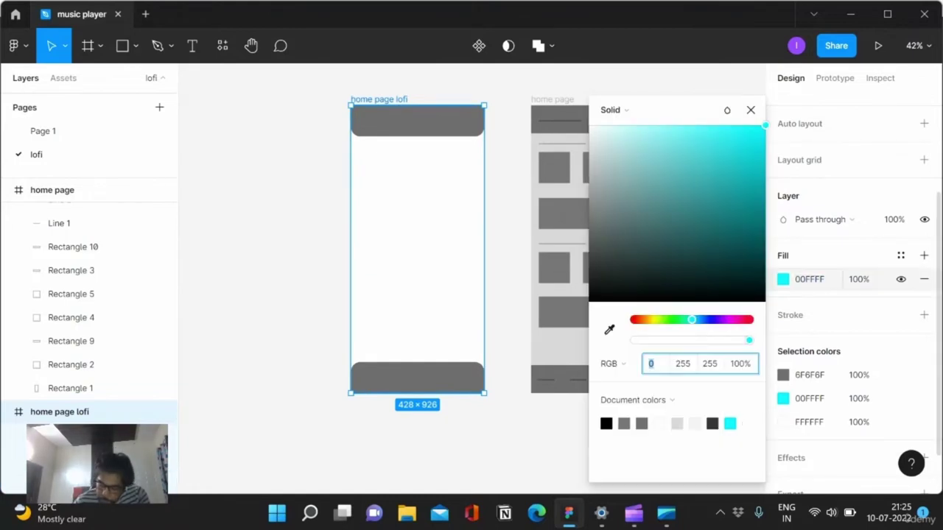
pyautogui.moveTo(707, 189); pyautogui.dragTo(588, 125)
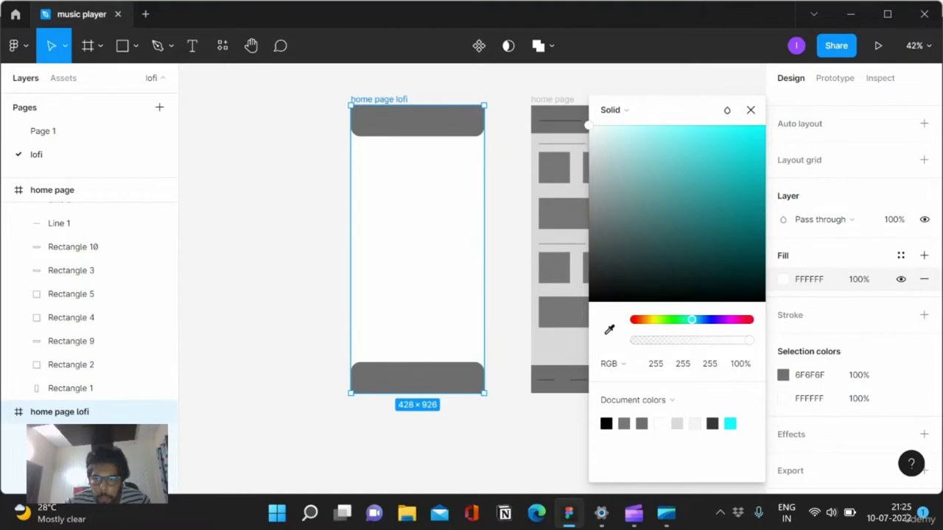
pyautogui.press('Return')
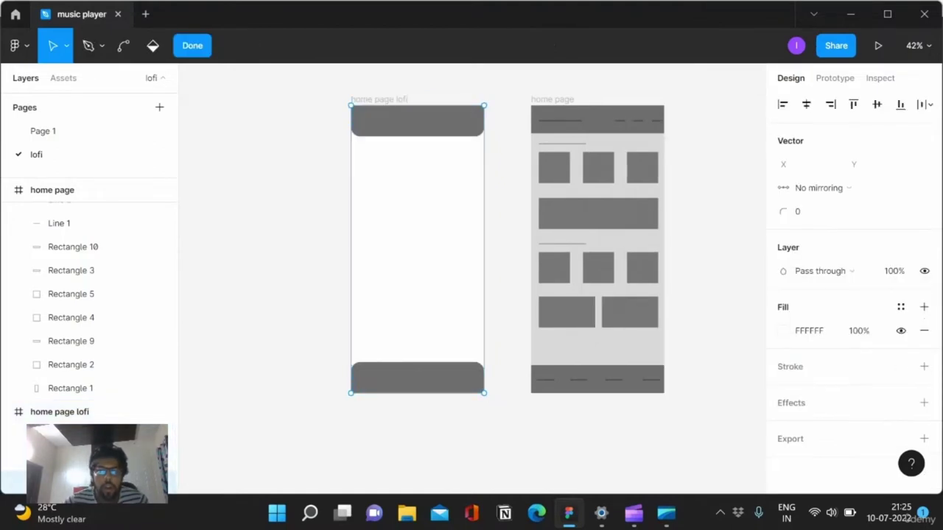
pyautogui.click(810, 330)
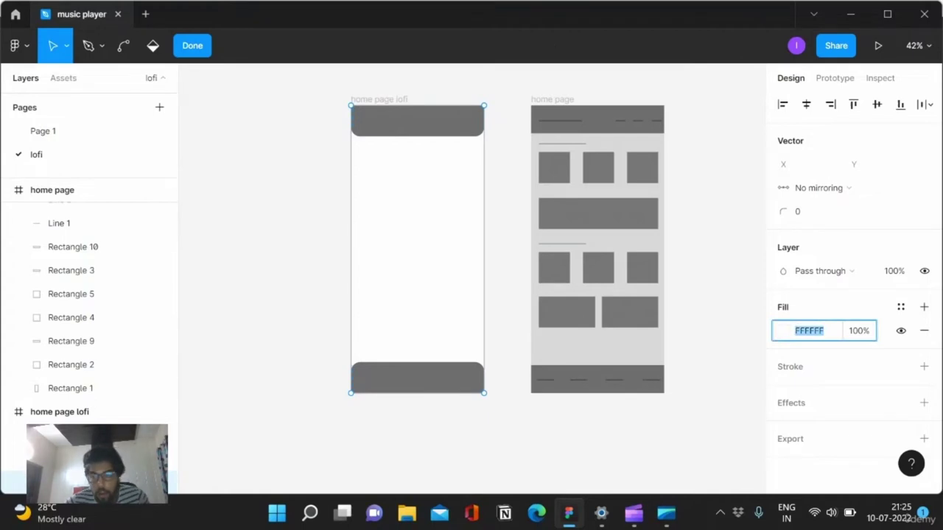
pyautogui.write('00FFFF')
pyautogui.press('Return')
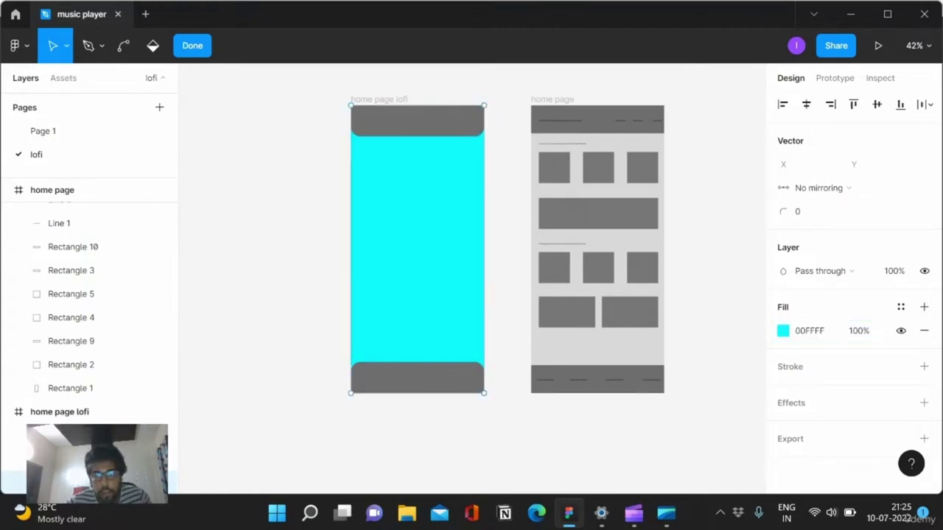
pyautogui.click(783, 331)
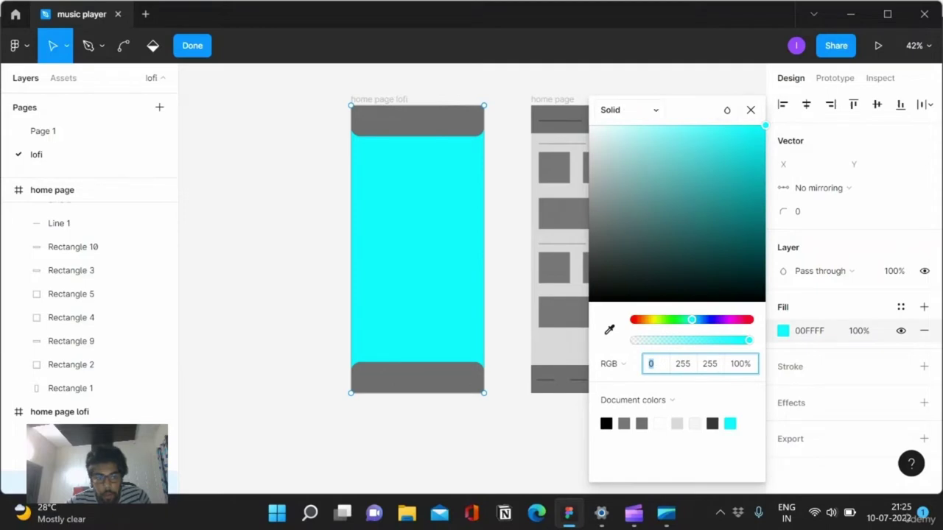
pyautogui.click(612, 109)
# - Make the frame fill a linear cyan gradient fading out by mid-frame, end stop at 15%
pyautogui.click(630, 127)
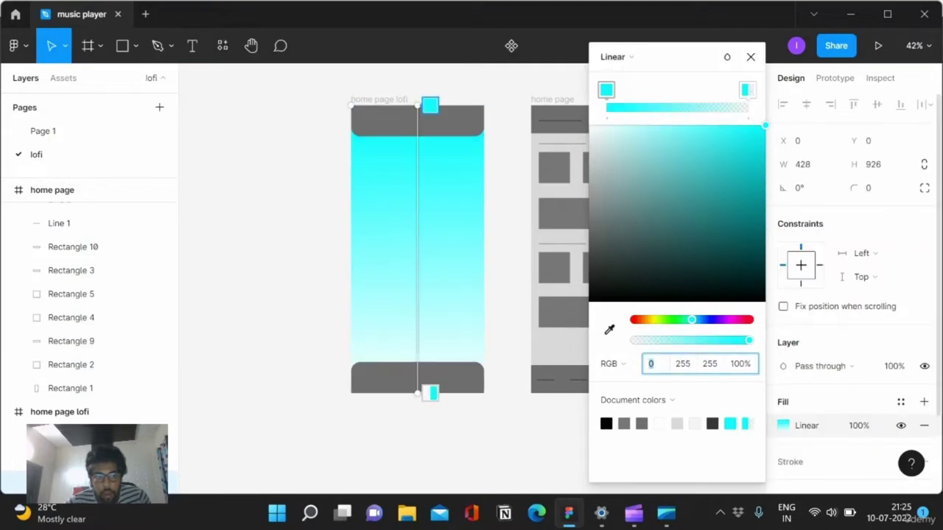
pyautogui.click(746, 89)
pyautogui.moveTo(430, 394)
pyautogui.mouseDown()
pyautogui.moveTo(430, 272)
pyautogui.moveTo(430, 290)
pyautogui.mouseUp()
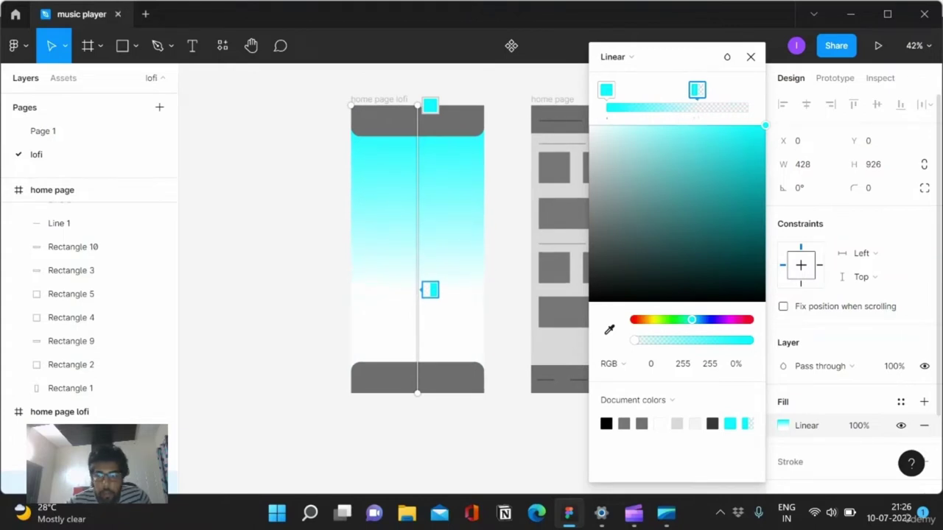
pyautogui.moveTo(635, 341)
pyautogui.mouseDown()
pyautogui.moveTo(747, 340)
pyautogui.moveTo(651, 340)
pyautogui.mouseUp()
pyautogui.click(743, 108)
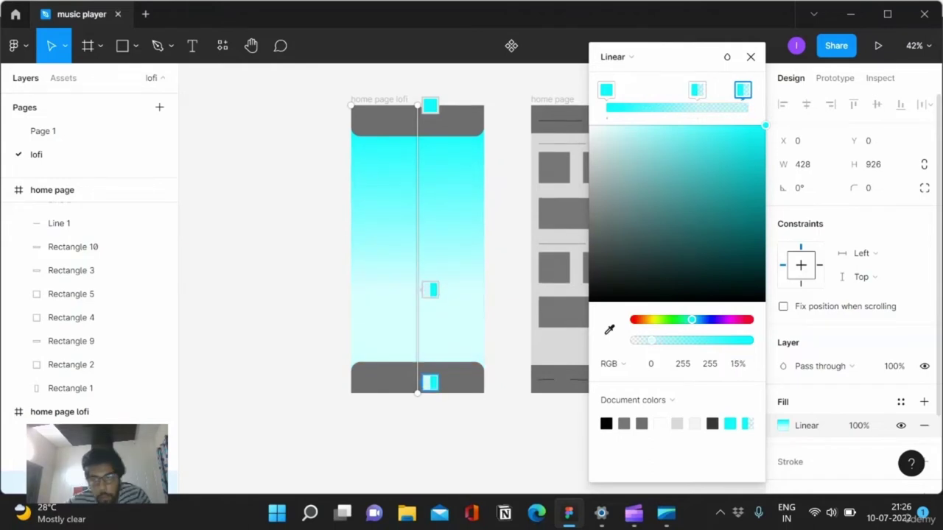
pyautogui.moveTo(430, 382); pyautogui.dragTo(430, 391)
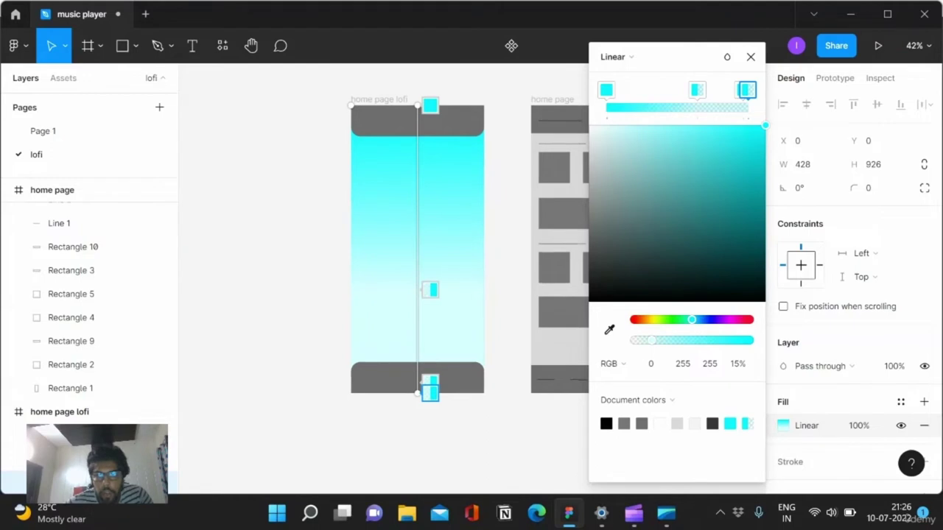
pyautogui.press('Escape')
pyautogui.press('Escape')
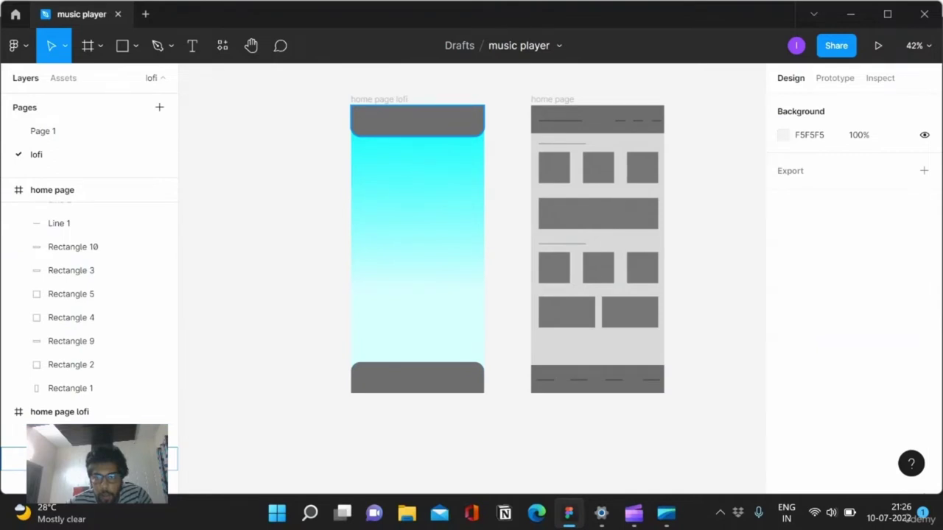
# - Select the lofi frame's top bar and change its fill from 6F6F6F to 00FFFF
pyautogui.doubleClick(417, 122)
pyautogui.press('Escape')
pyautogui.press('Escape')
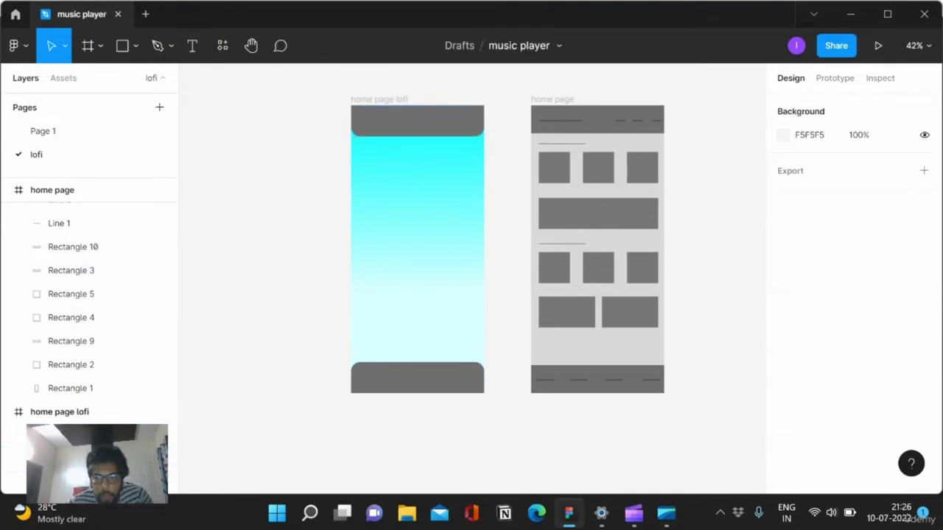
pyautogui.click(417, 122)
pyautogui.click(819, 449)
pyautogui.doubleClick(819, 448)
pyautogui.write('00FFFF')
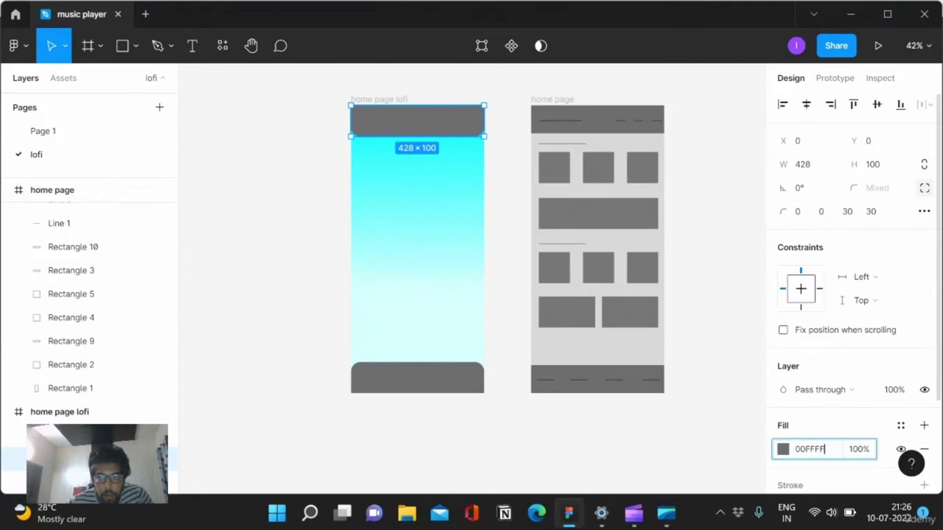
pyautogui.press('Return')
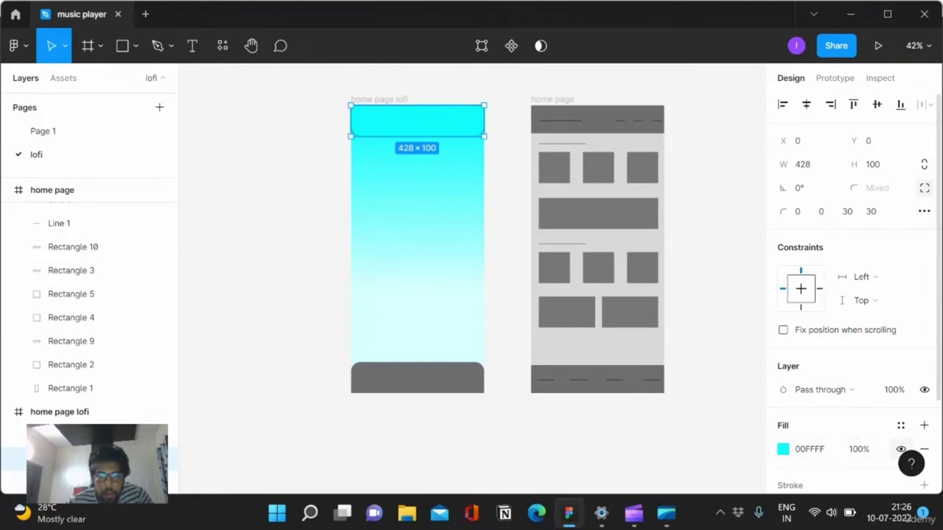
# - Set the top bar's fill opacity to 55%
pyautogui.scroll(-3, 851, 295)
pyautogui.press('Tab')
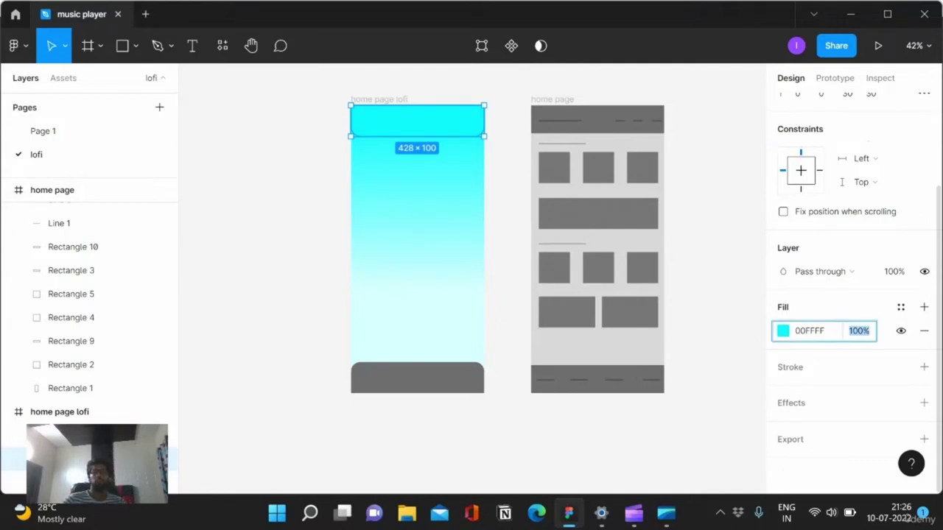
pyautogui.write('55')
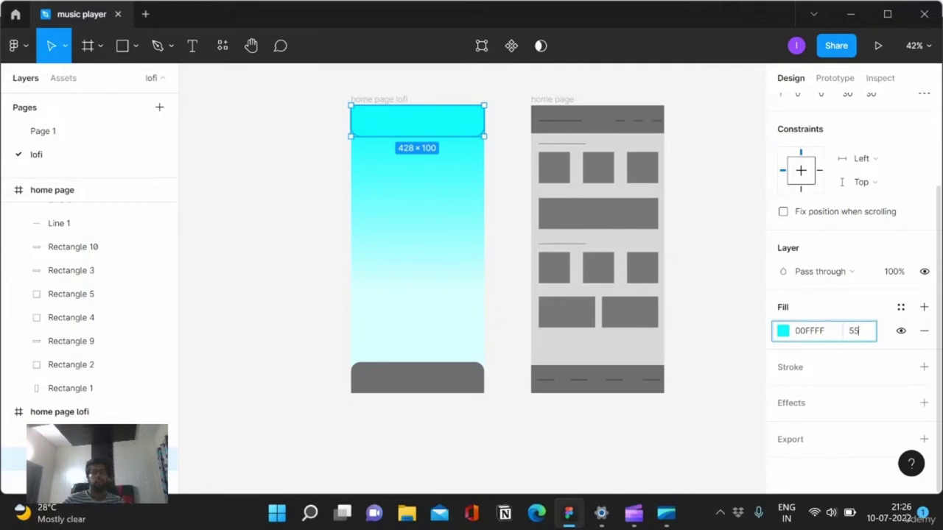
pyautogui.press('Return')
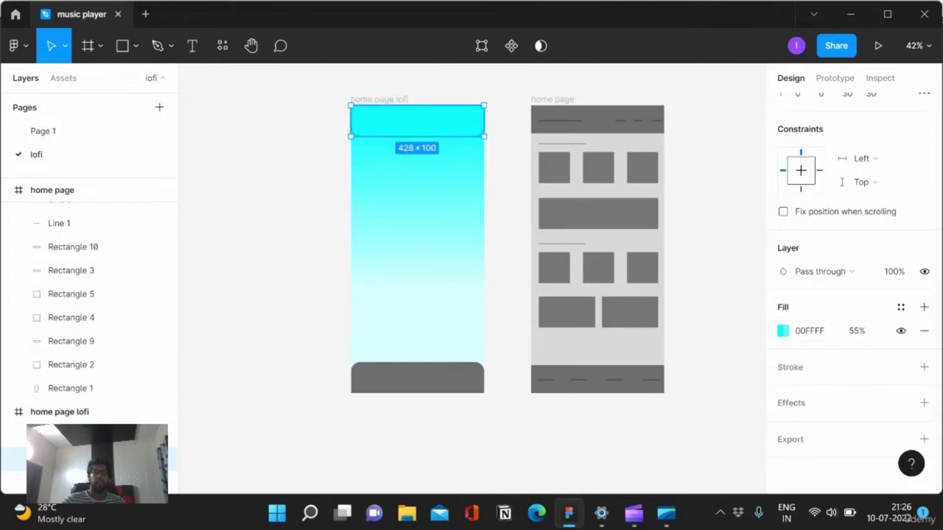
pyautogui.click(280, 428)
pyautogui.click(74, 458)
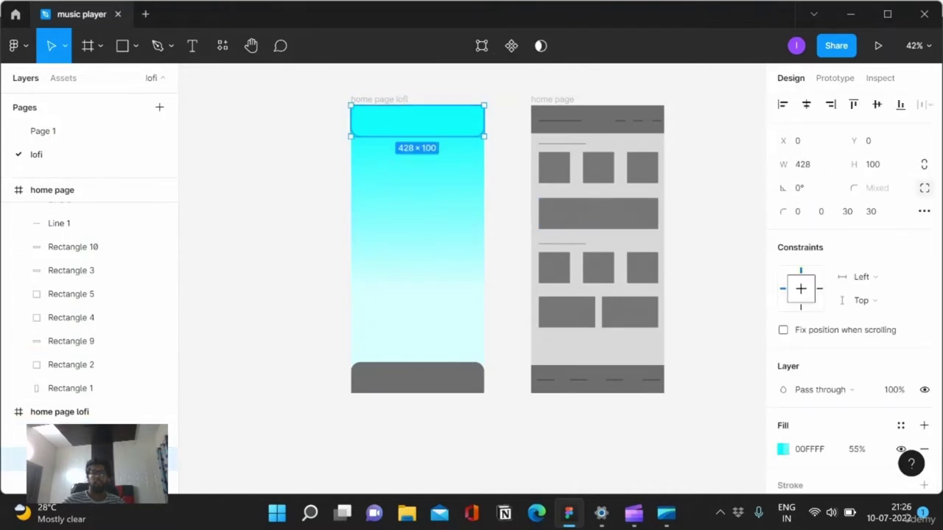
pyautogui.scroll(-3, 854, 294)
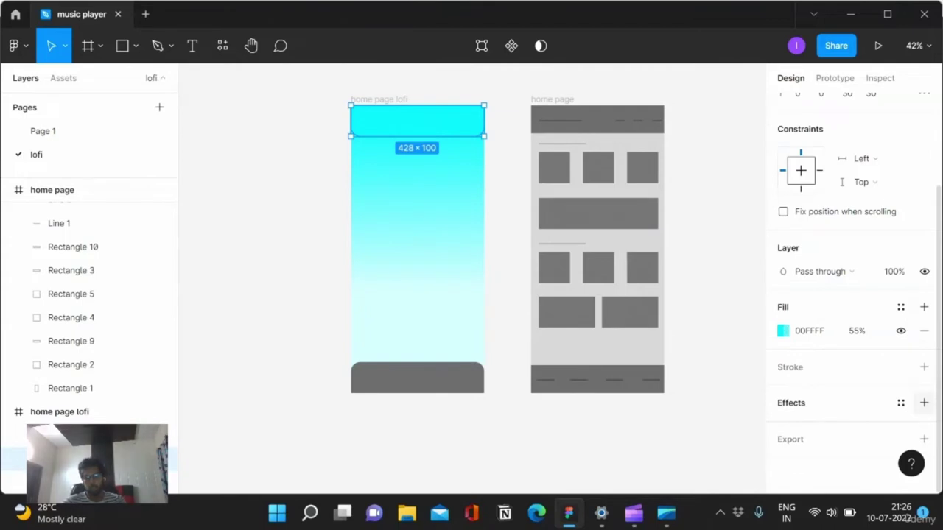
# - Try inner shadow and layer blur effects on the top bar, keeping a single drop shadow
pyautogui.click(924, 403)
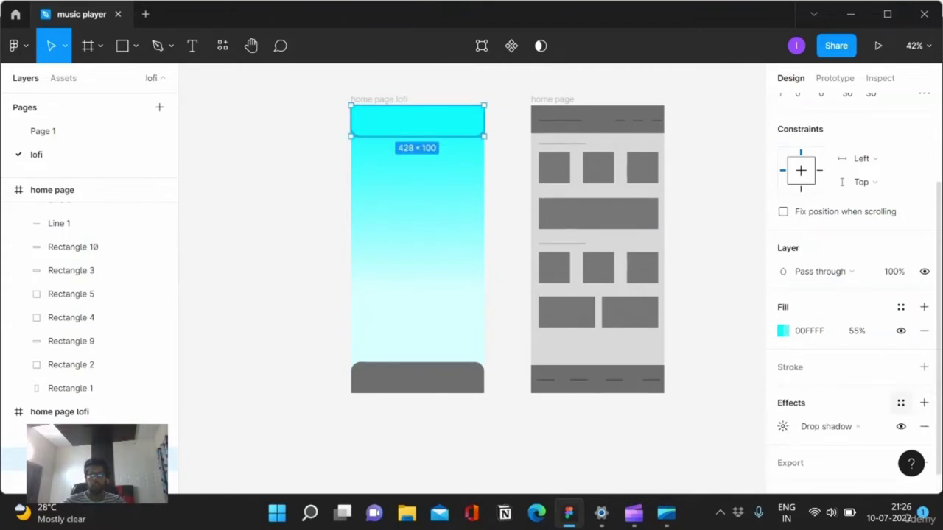
pyautogui.click(924, 403)
pyautogui.click(825, 450)
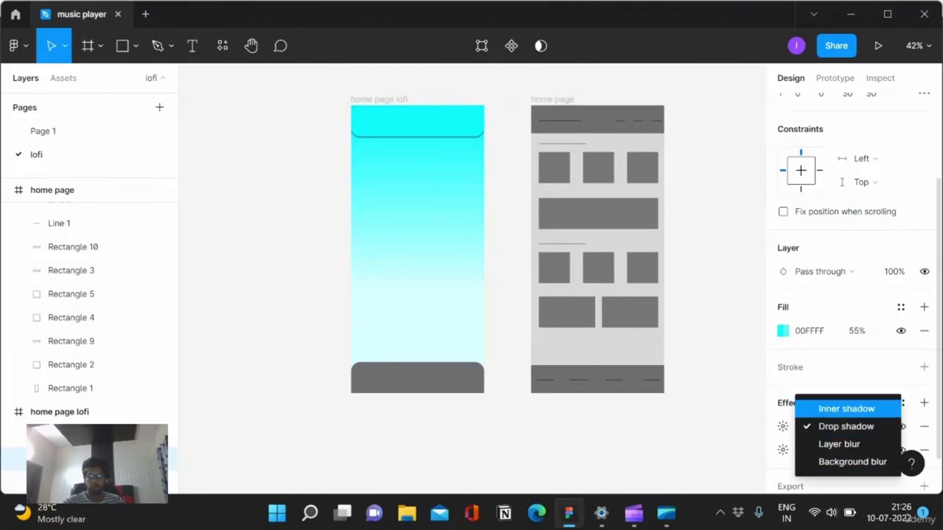
pyautogui.click(847, 409)
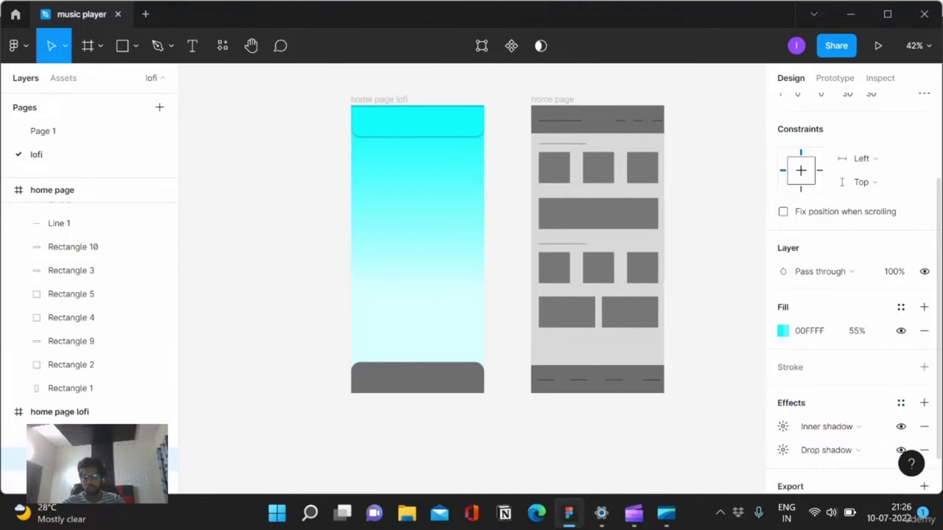
pyautogui.click(826, 426)
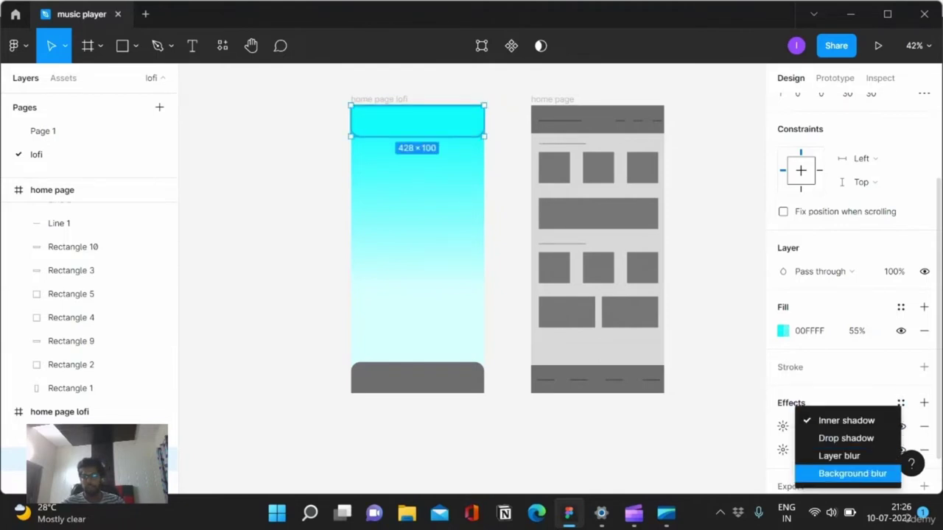
pyautogui.click(840, 456)
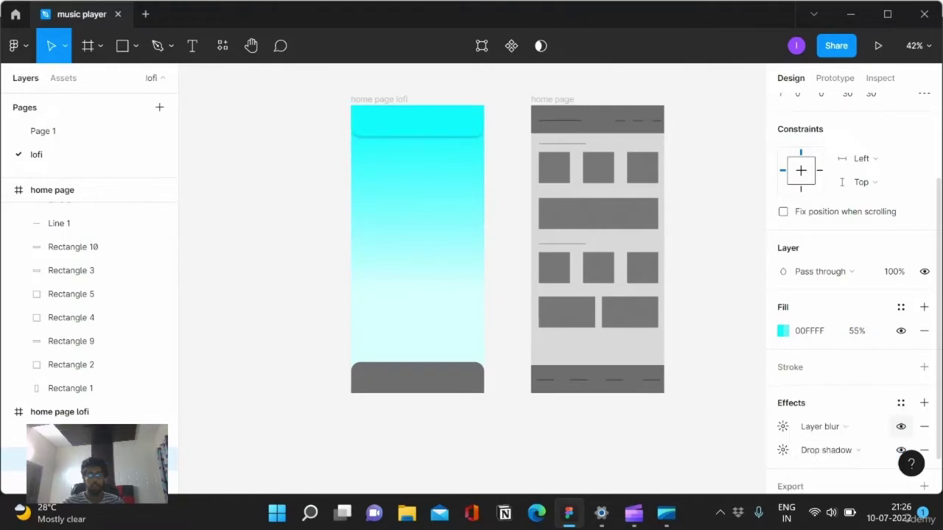
pyautogui.click(923, 427)
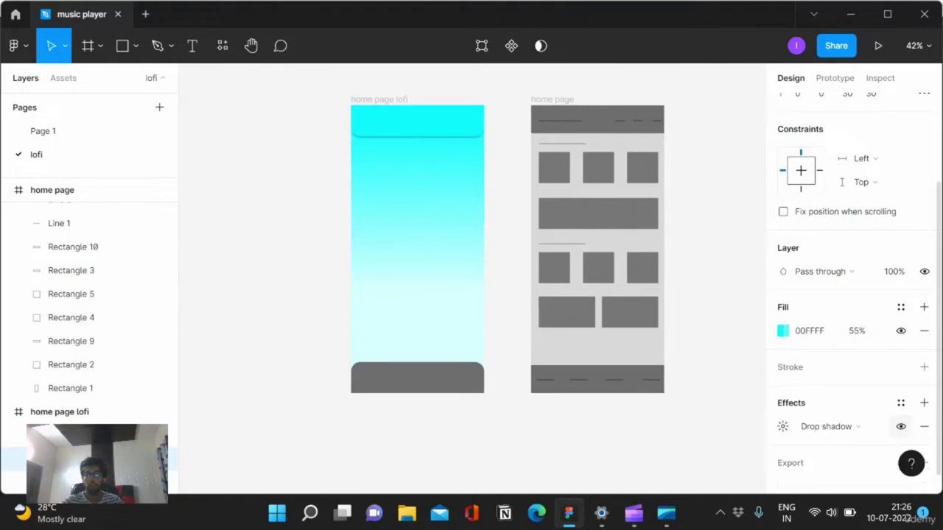
pyautogui.click(827, 426)
pyautogui.click(827, 427)
# - Set the drop shadow's Y offset to 2 and blur to 2
pyautogui.click(783, 426)
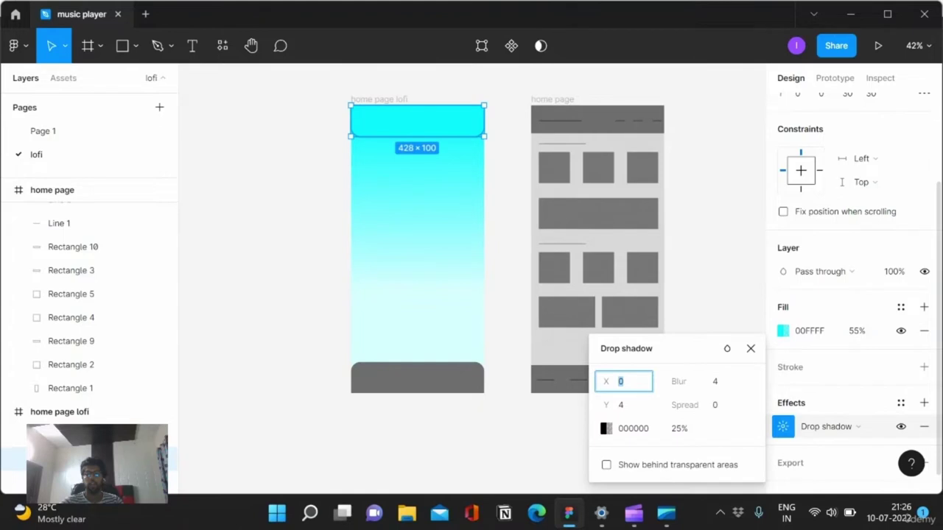
pyautogui.press('Tab')
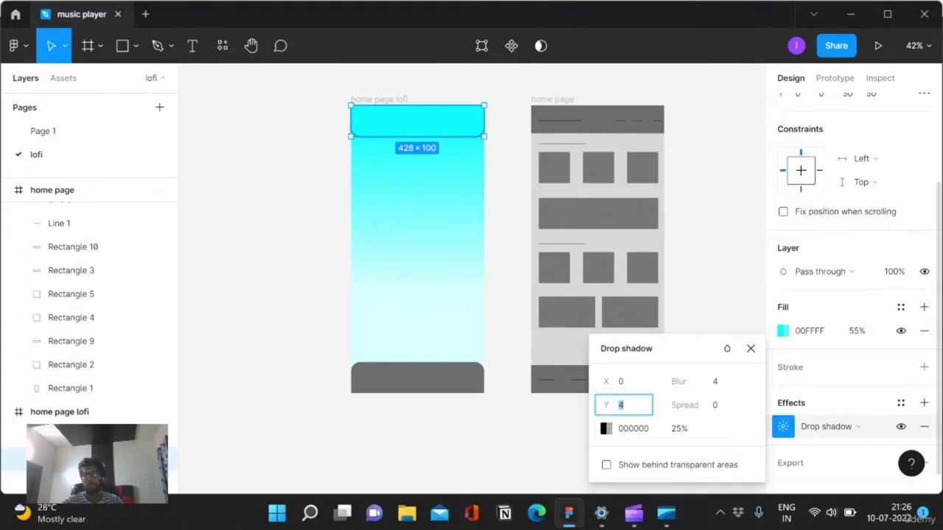
pyautogui.write('2')
pyautogui.press('Return')
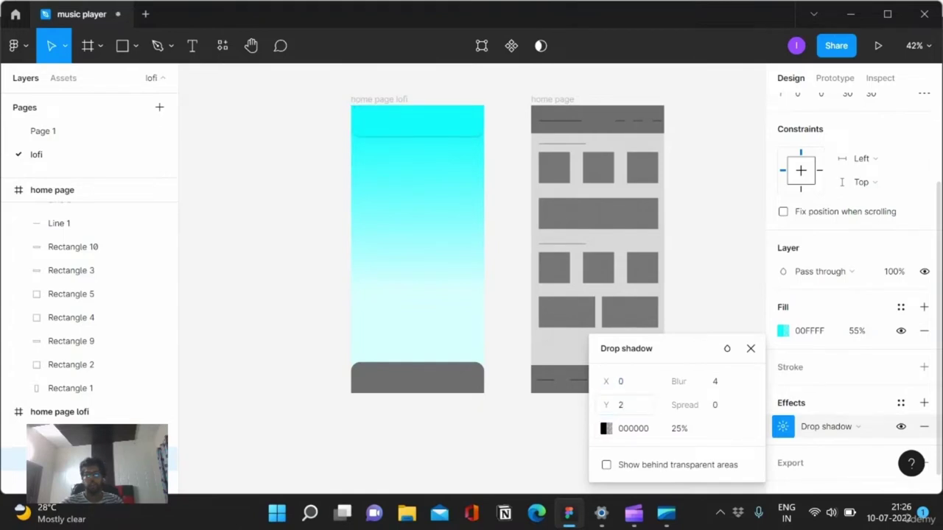
pyautogui.press('Tab')
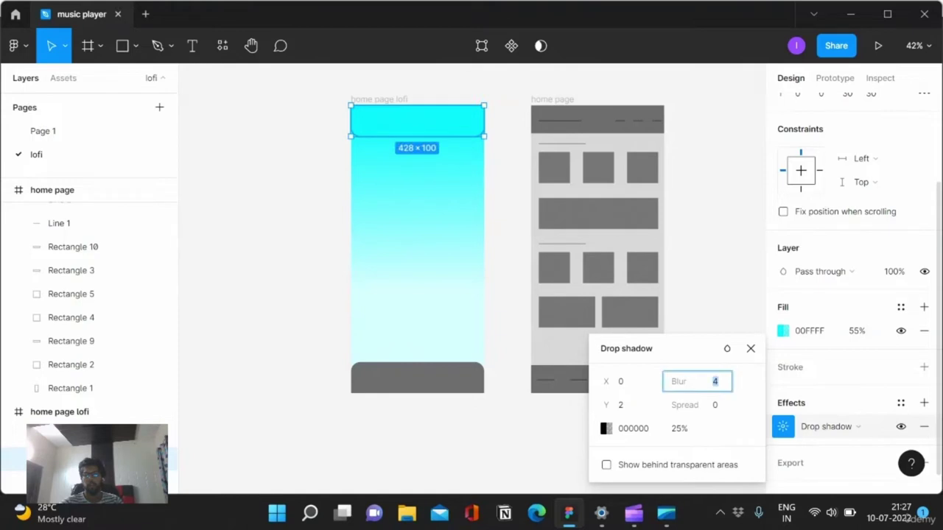
pyautogui.write('2')
pyautogui.press('Return')
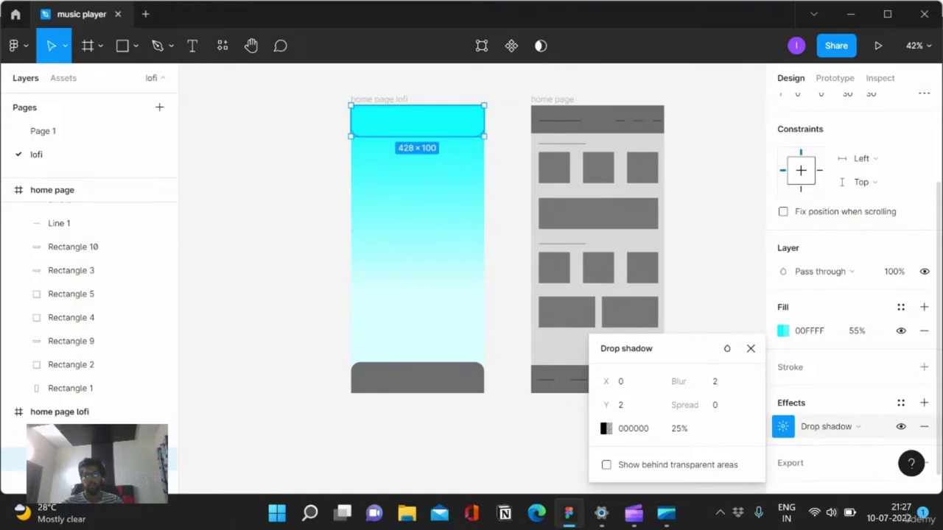
pyautogui.click(722, 309)
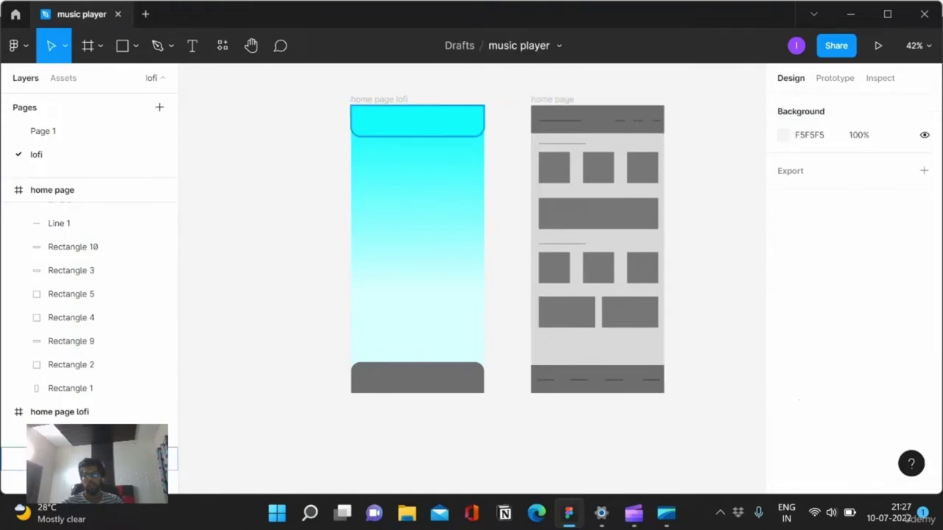
pyautogui.click(96, 458)
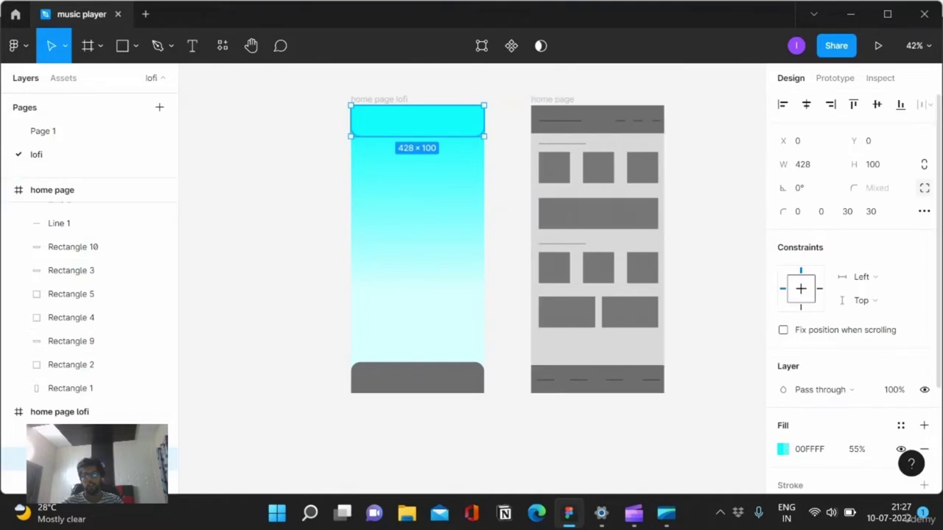
# - Adjust the header bar's fill in the colour picker to teal 1D6464, keeping 55% opacity
pyautogui.scroll(-2, 855, 287)
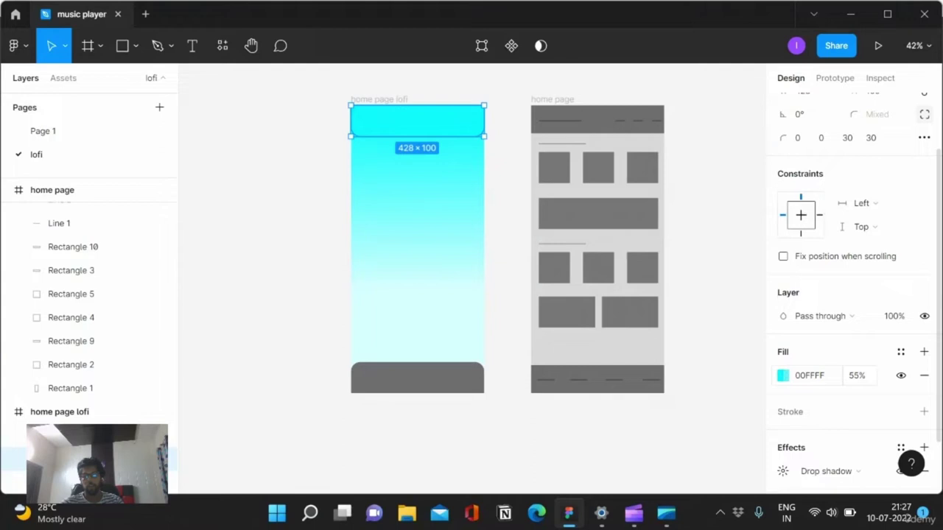
pyautogui.click(783, 375)
pyautogui.moveTo(728, 267); pyautogui.dragTo(731, 272)
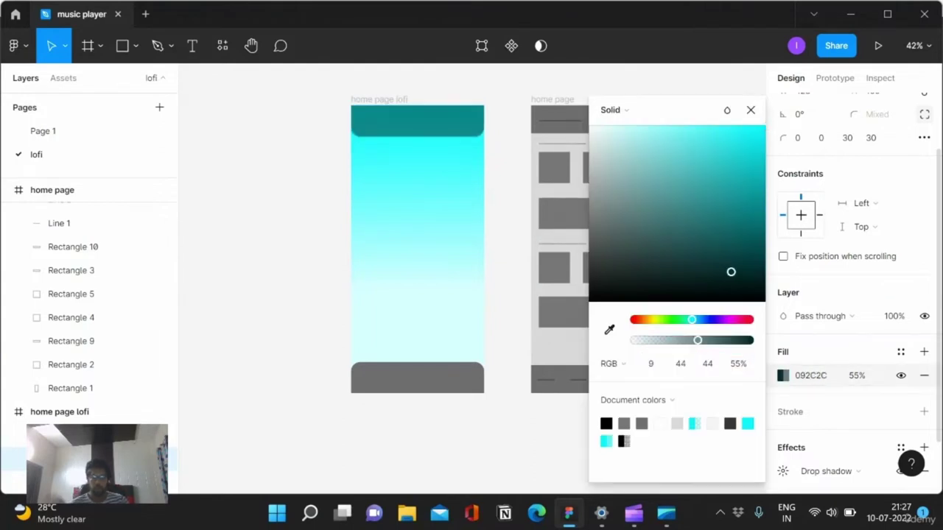
pyautogui.moveTo(731, 272); pyautogui.dragTo(730, 260)
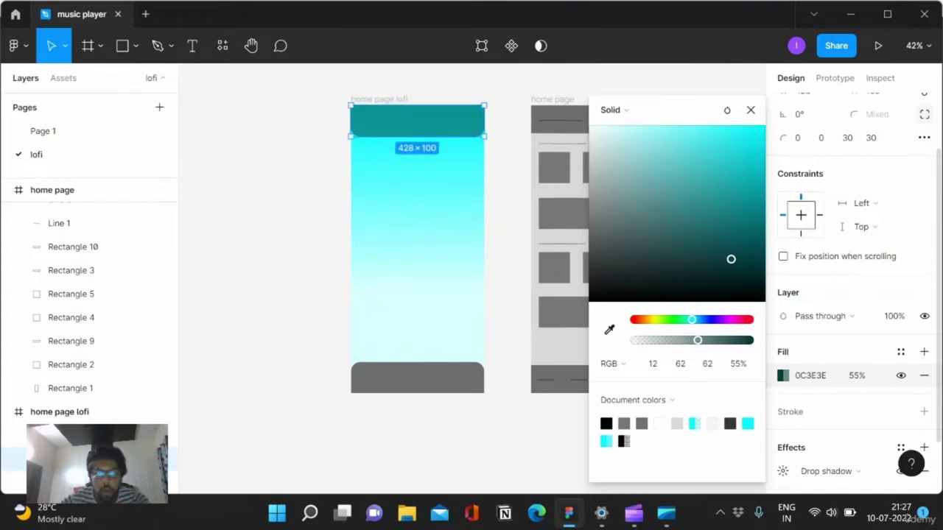
pyautogui.moveTo(731, 259)
pyautogui.mouseDown()
pyautogui.moveTo(747, 247)
pyautogui.moveTo(728, 266)
pyautogui.moveTo(730, 280)
pyautogui.moveTo(705, 218)
pyautogui.moveTo(715, 233)
pyautogui.mouseUp()
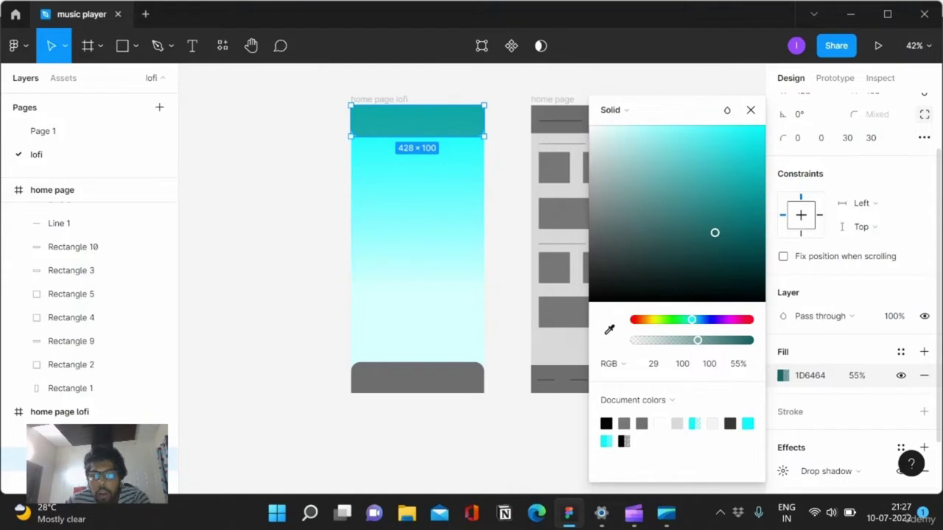
pyautogui.click(810, 375)
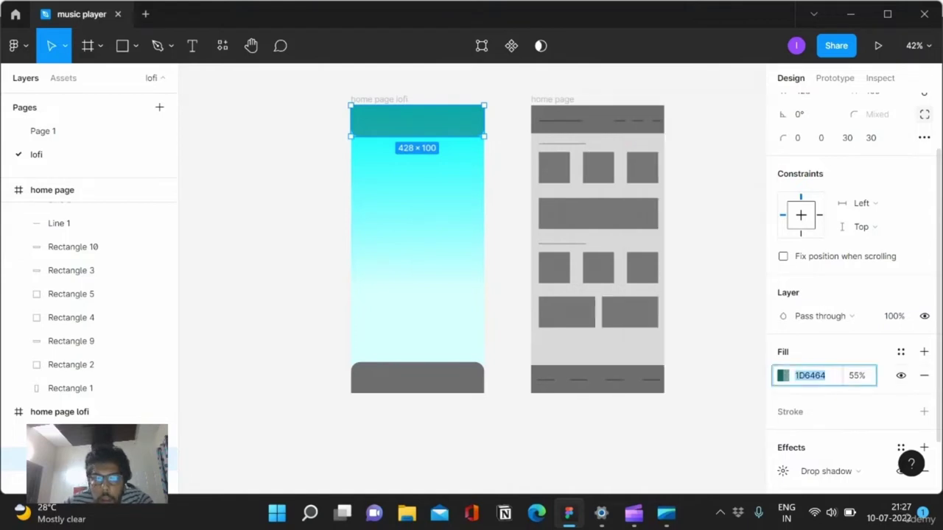
pyautogui.click(900, 351)
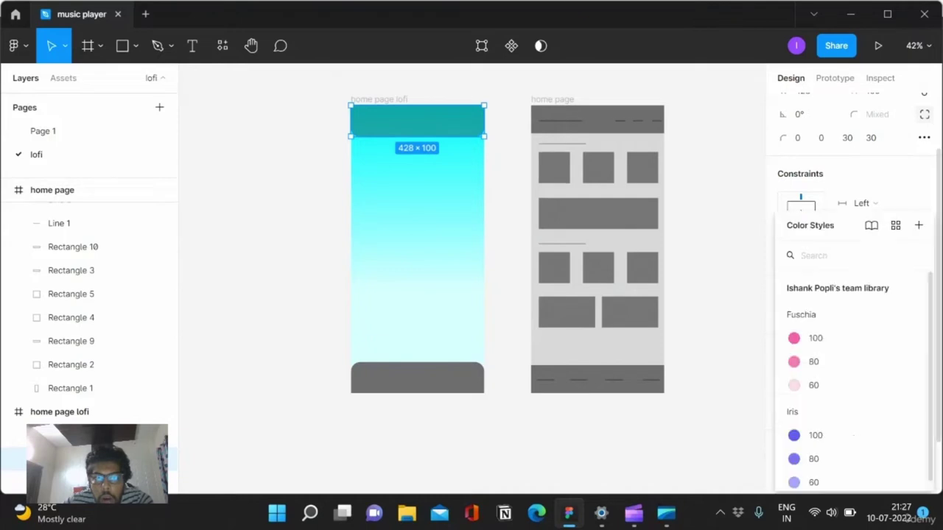
# - Save the teal fill as a new color style named 1D6464
pyautogui.click(918, 225)
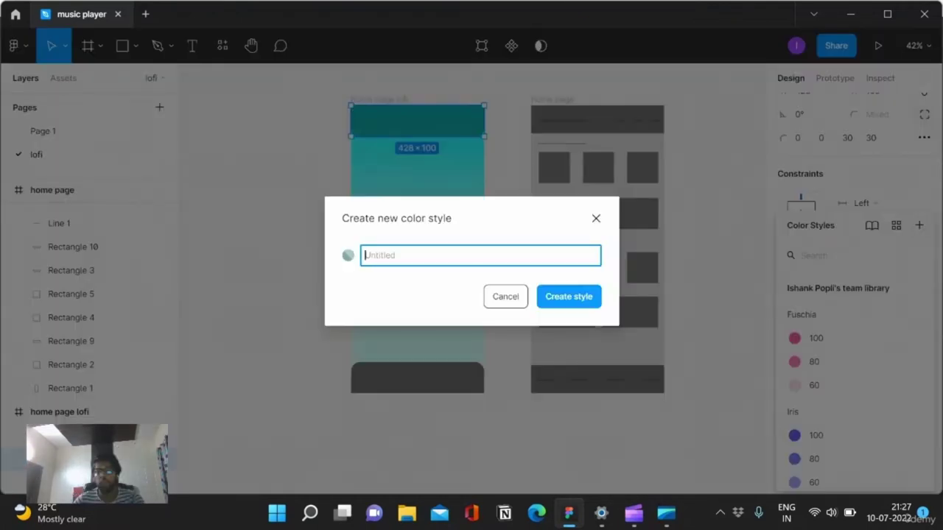
pyautogui.write('1D6464')
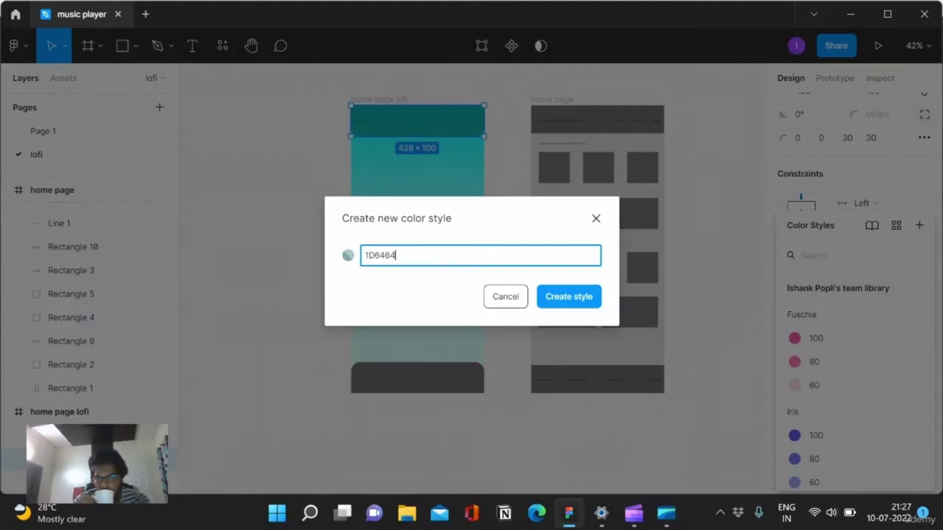
pyautogui.press('Return')
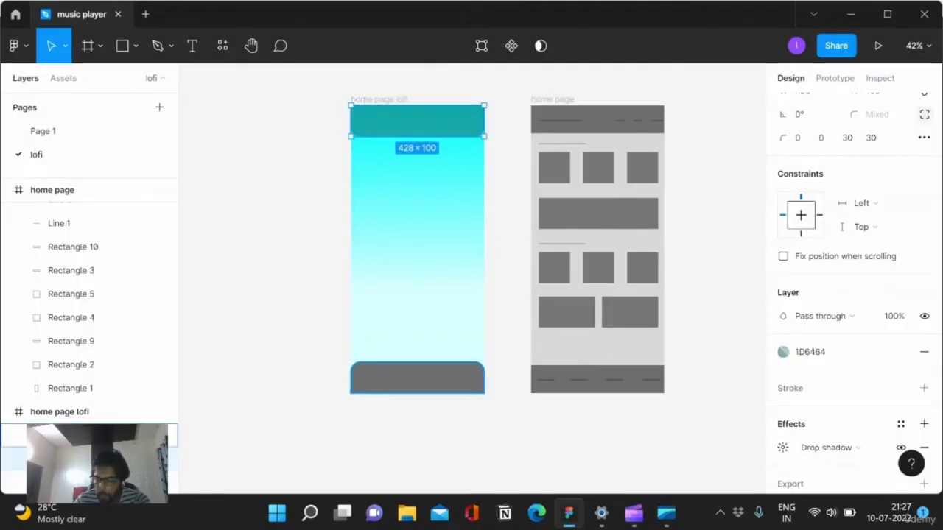
# - Apply the 1D6464 color style to the lofi frame's bottom bar
pyautogui.click(417, 377)
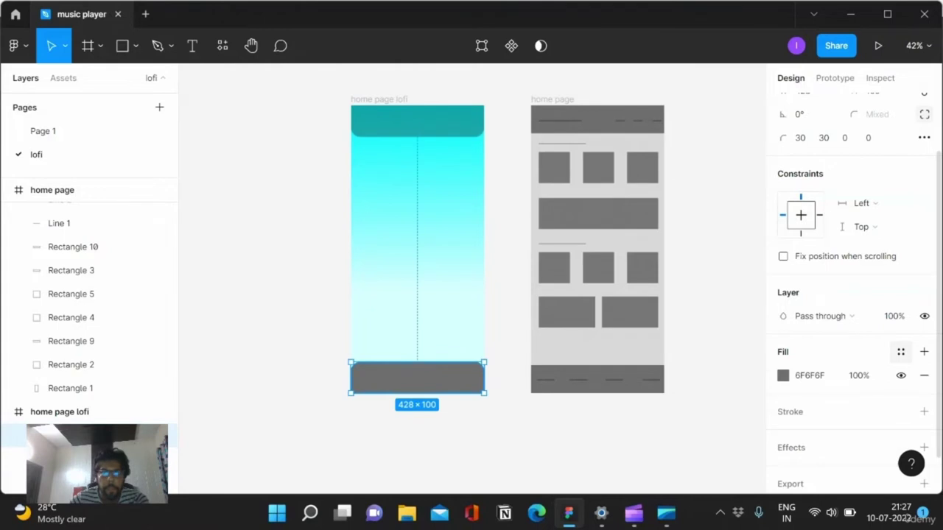
pyautogui.click(900, 351)
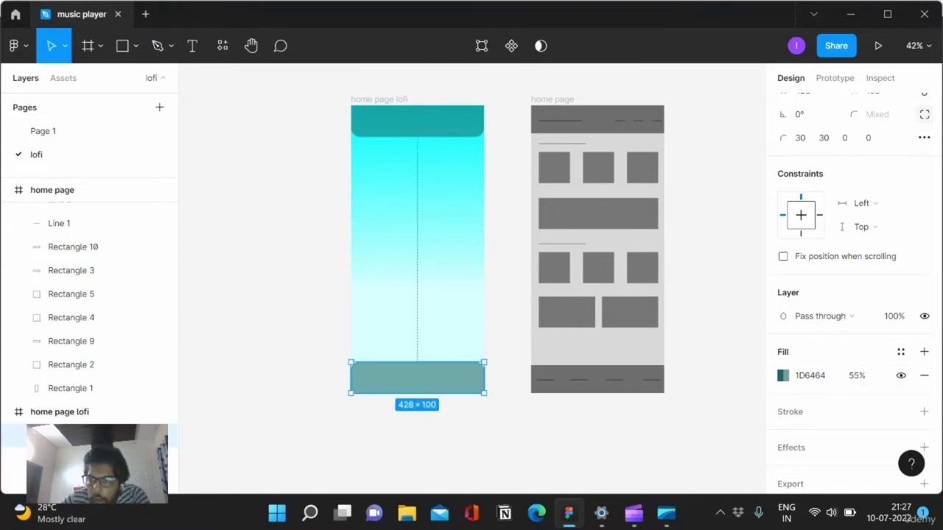
pyautogui.press('Escape')
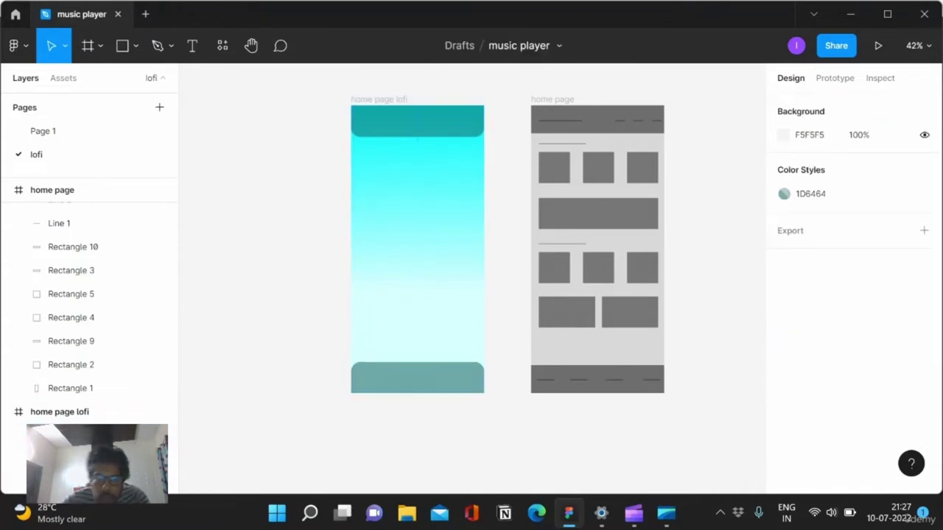
pyautogui.keyDown('ctrl'); pyautogui.scroll(2, 424, 421); pyautogui.keyUp('ctrl')
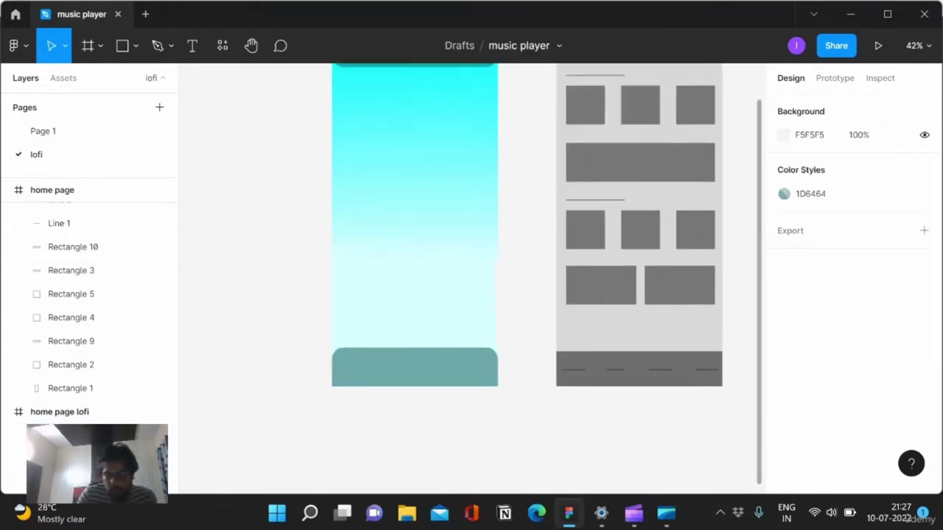
pyautogui.scroll(1, 424, 295)
pyautogui.scroll(2, 423, 294)
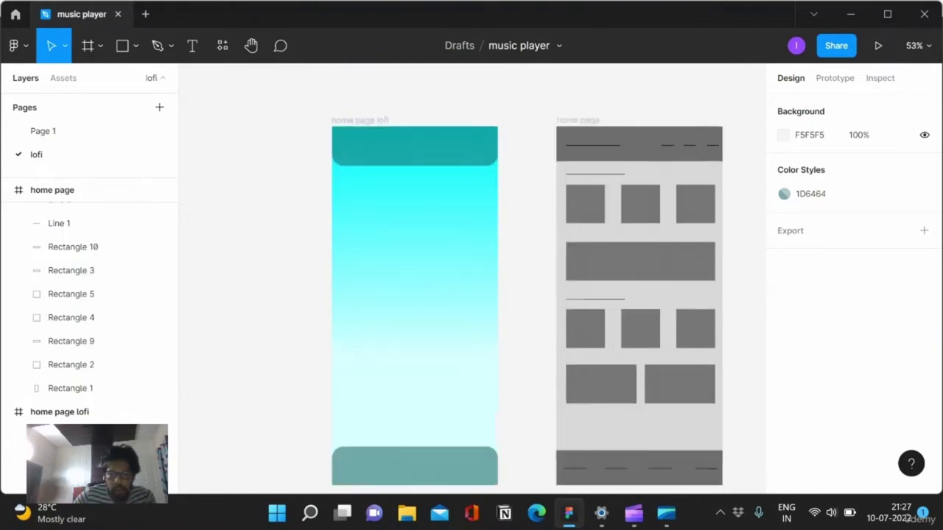
pyautogui.keyDown('ctrl'); pyautogui.scroll(-1, 430, 421); pyautogui.keyUp('ctrl')
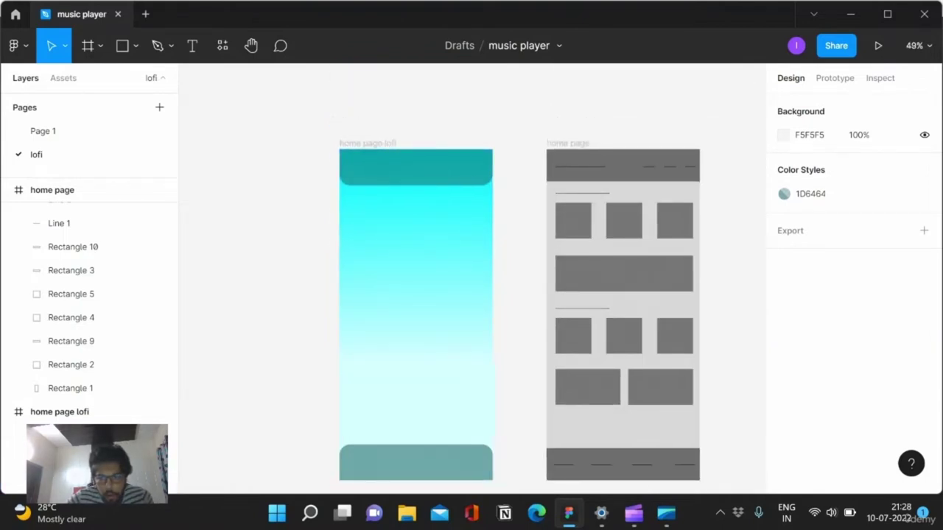
# - Select the gradient background rectangle in the home page lofi frame, pasting a copied rectangle into it
pyautogui.click(81, 412)
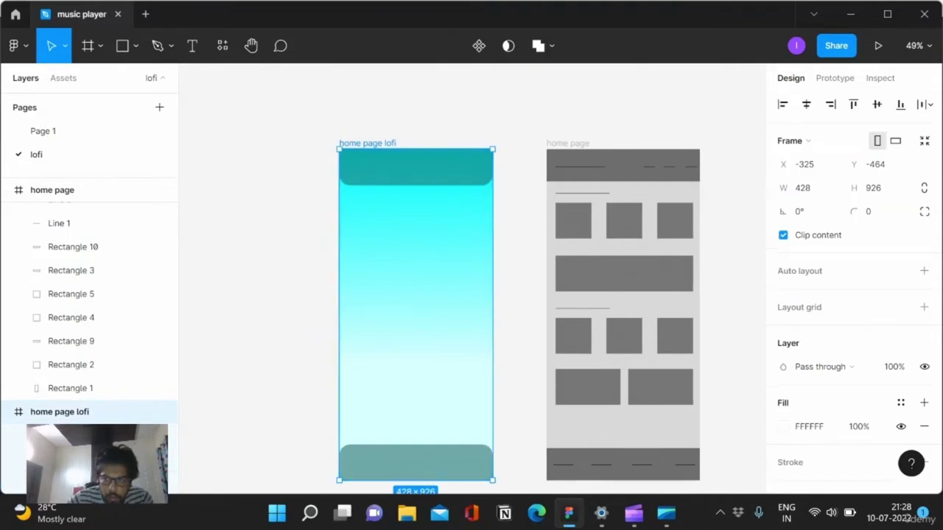
pyautogui.press('Return')
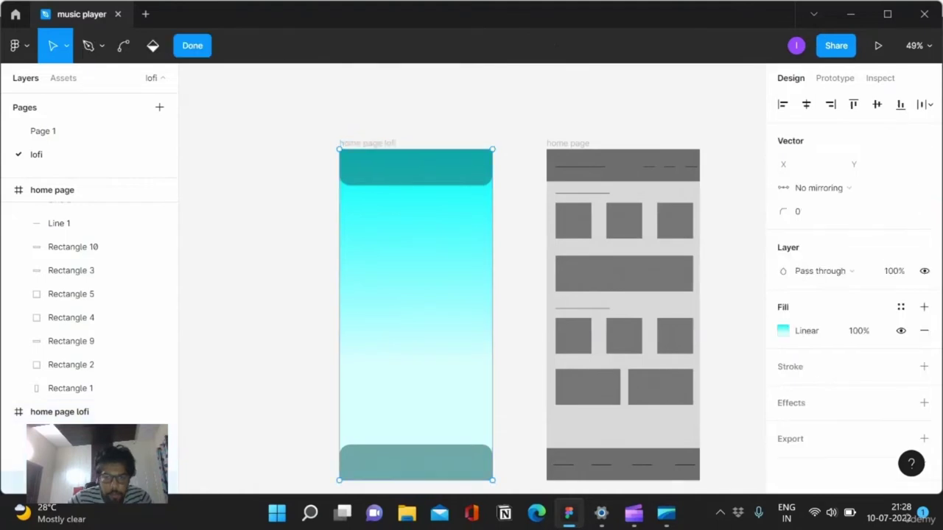
pyautogui.press('Escape')
pyautogui.press('Escape')
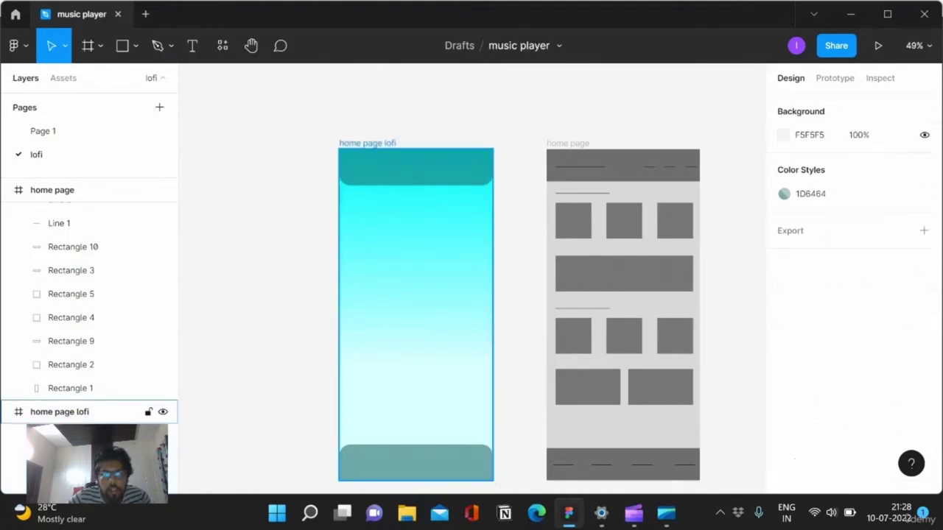
pyautogui.click(74, 411)
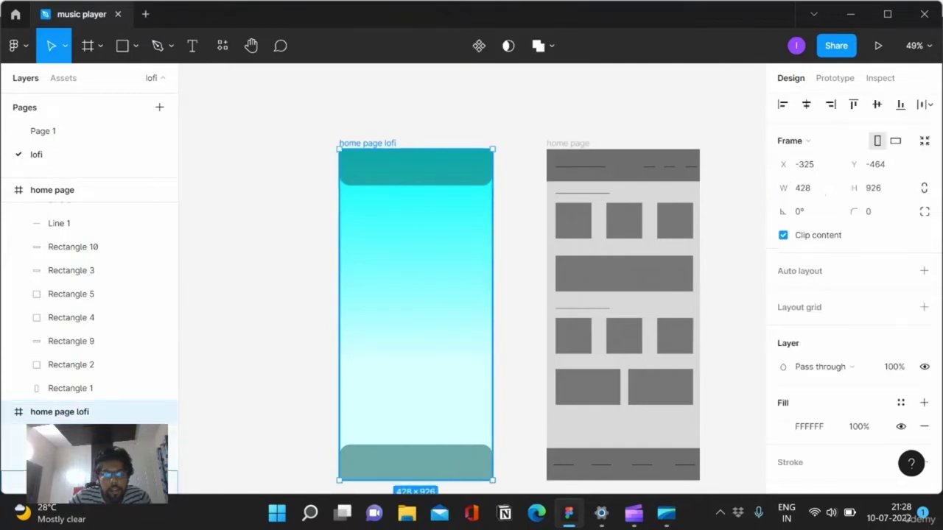
pyautogui.hotkey('ctrl', 'v')
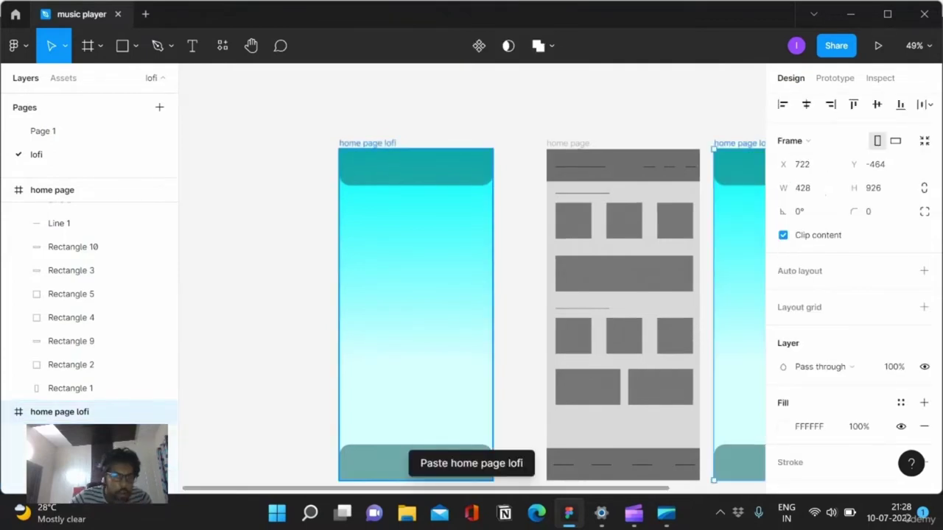
pyautogui.press('Delete')
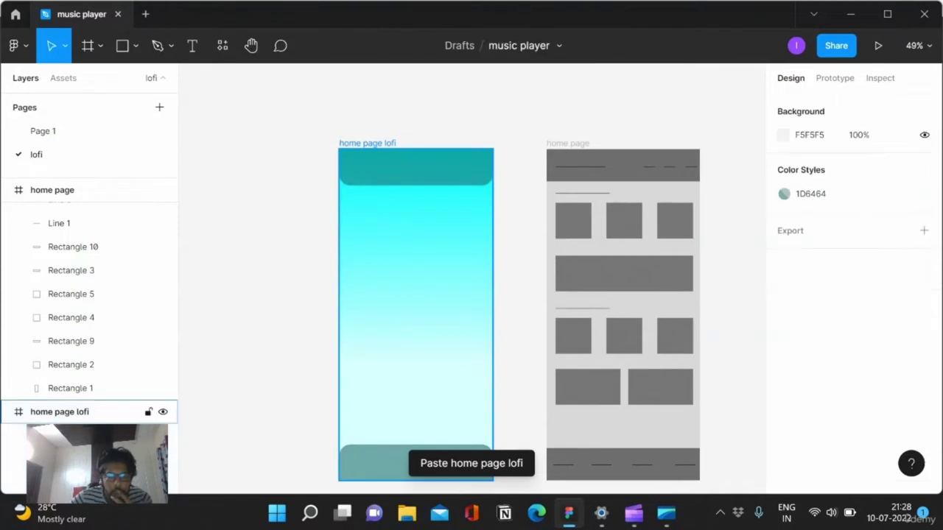
pyautogui.click(416, 310)
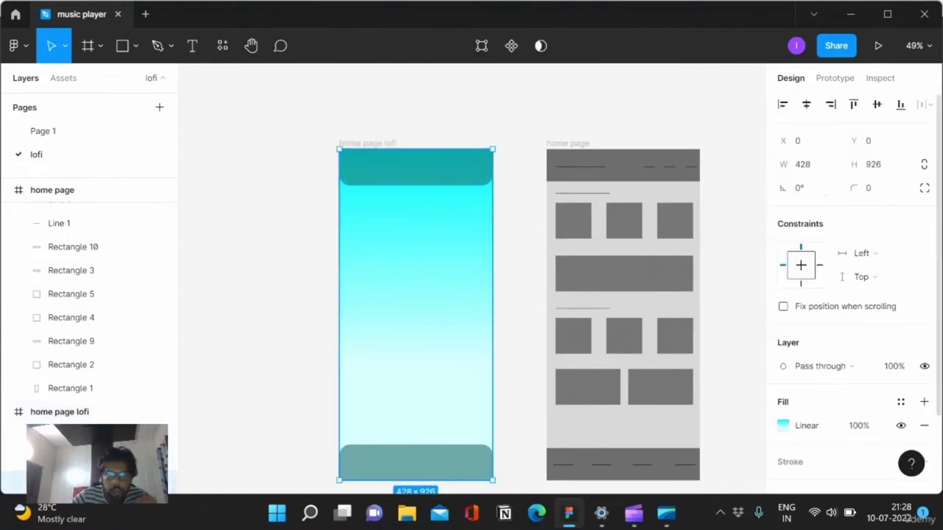
pyautogui.hotkey('ctrl', 'v')
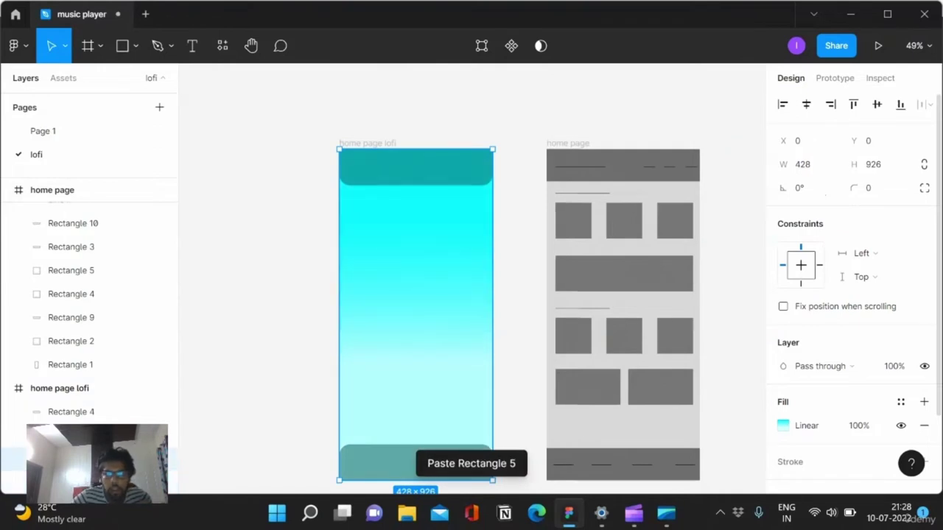
pyautogui.scroll(-3, 854, 295)
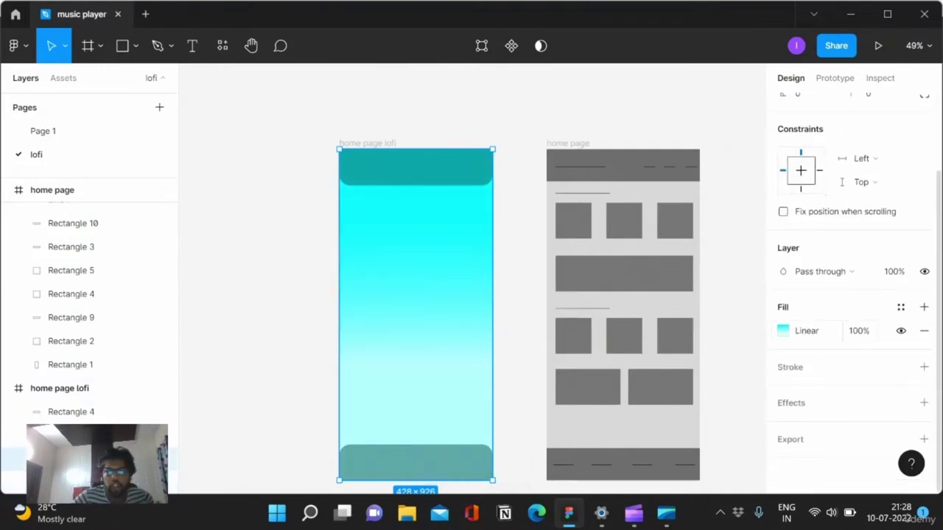
# - Give the gradient layer Multiply blend mode and 33% layer opacity
pyautogui.click(820, 271)
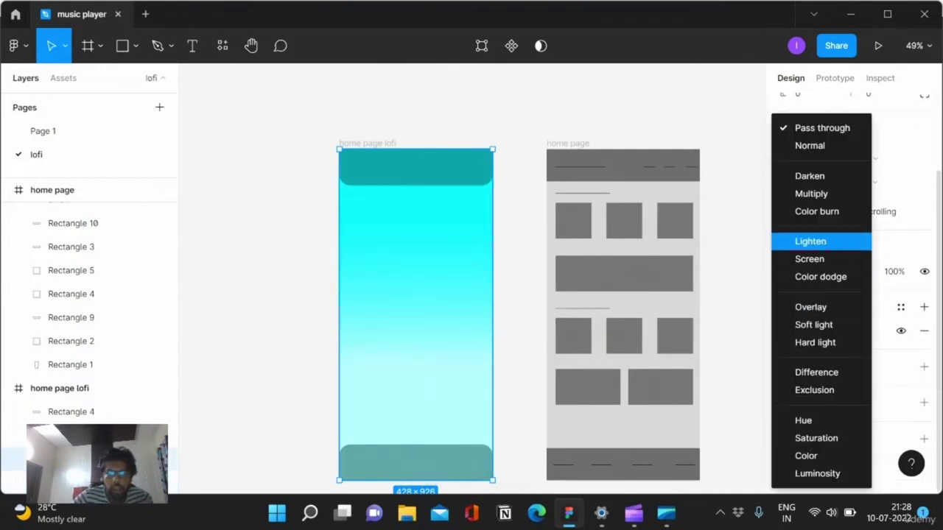
pyautogui.click(807, 191)
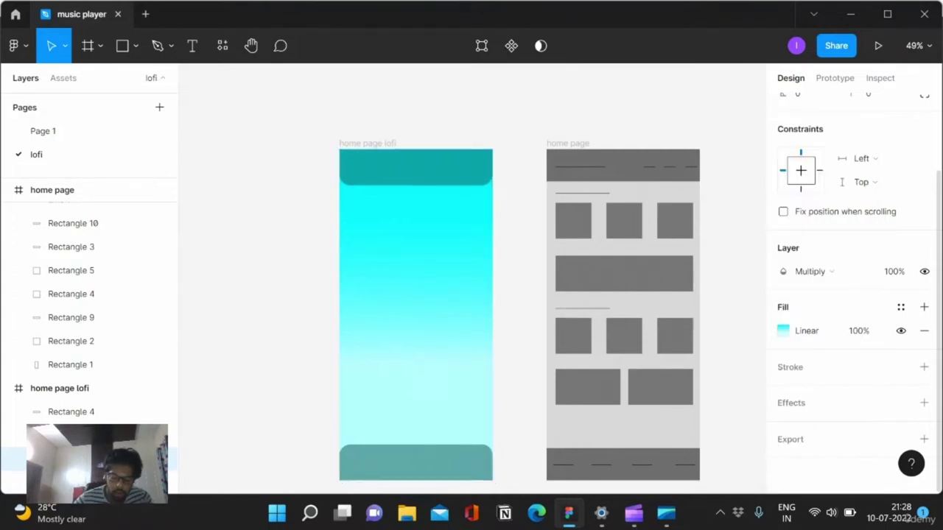
pyautogui.click(893, 271)
pyautogui.write('33')
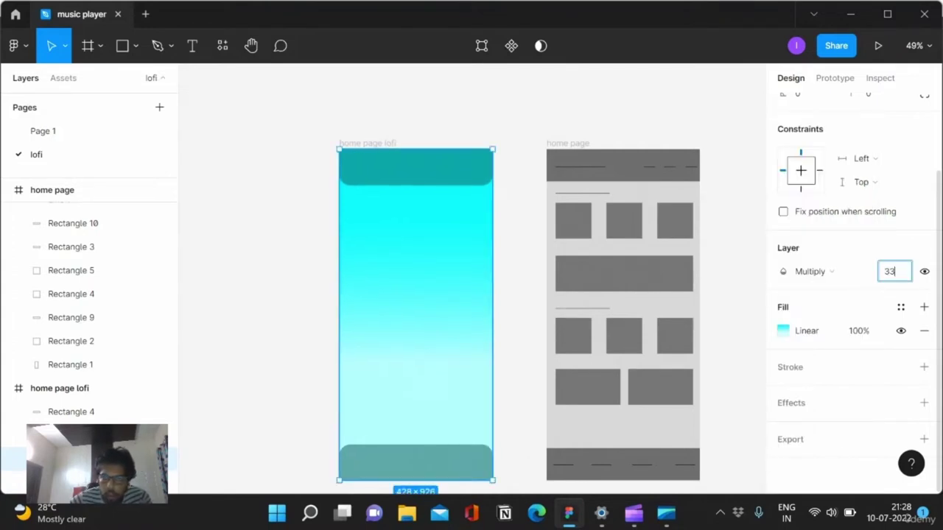
pyautogui.press('Return')
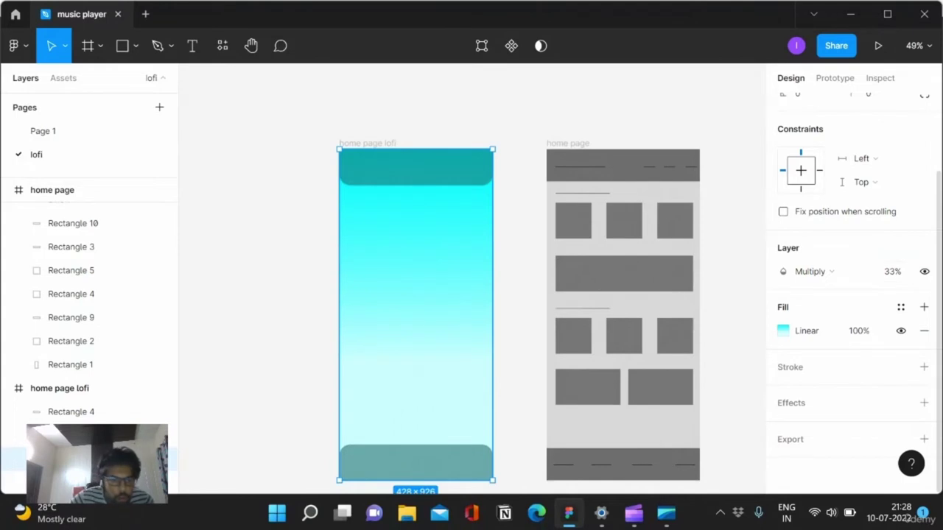
pyautogui.press('Escape')
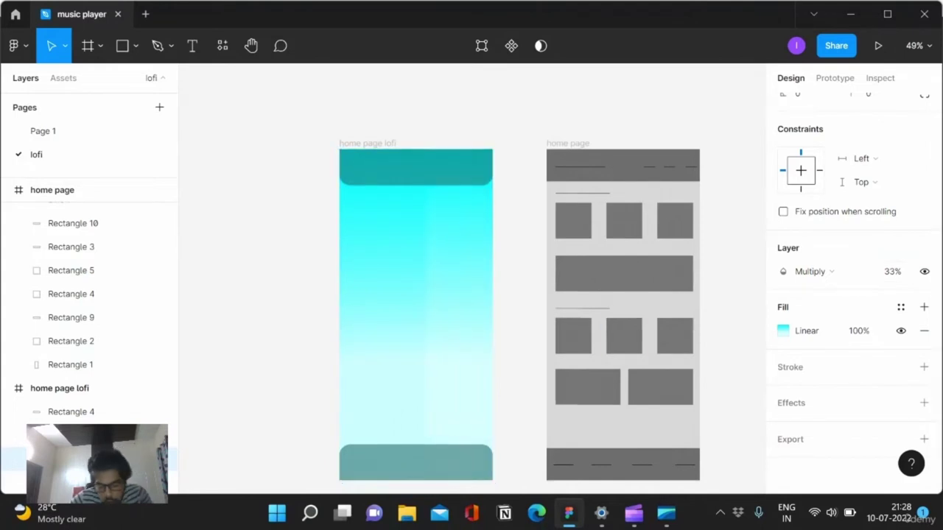
# - Duplicate the gradient layer and position the copy over the home page lofi frame
pyautogui.moveTo(492, 463)
pyautogui.mouseDown()
pyautogui.moveTo(291, 462)
pyautogui.moveTo(445, 463)
pyautogui.mouseUp()
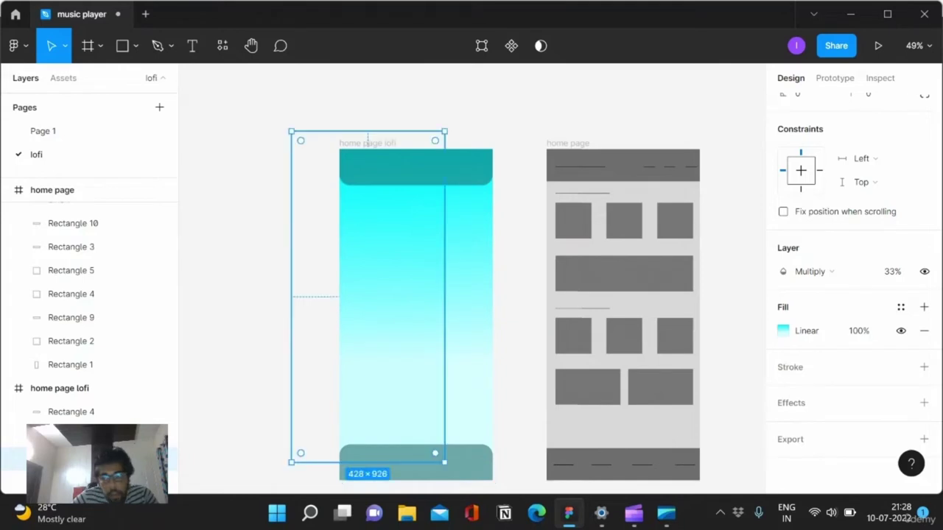
pyautogui.scroll(2, 424, 337)
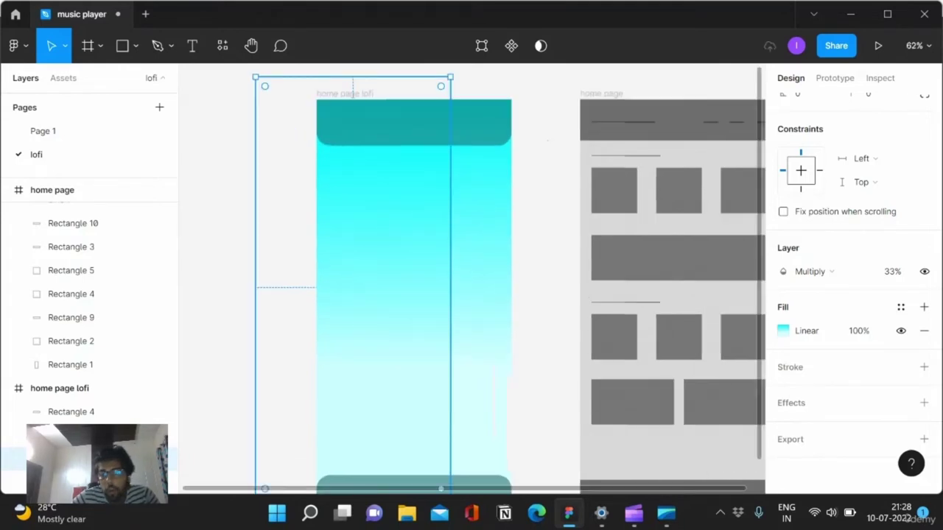
pyautogui.press('Escape')
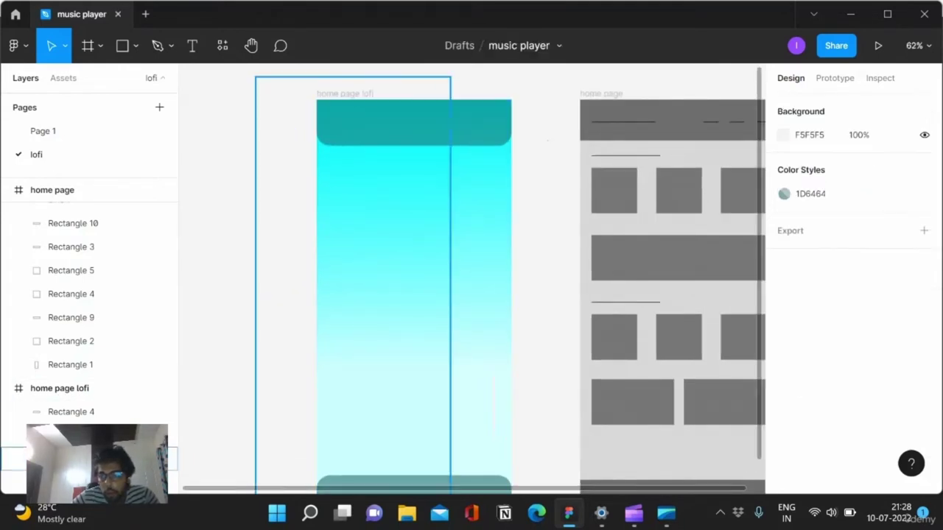
pyautogui.click(15, 458)
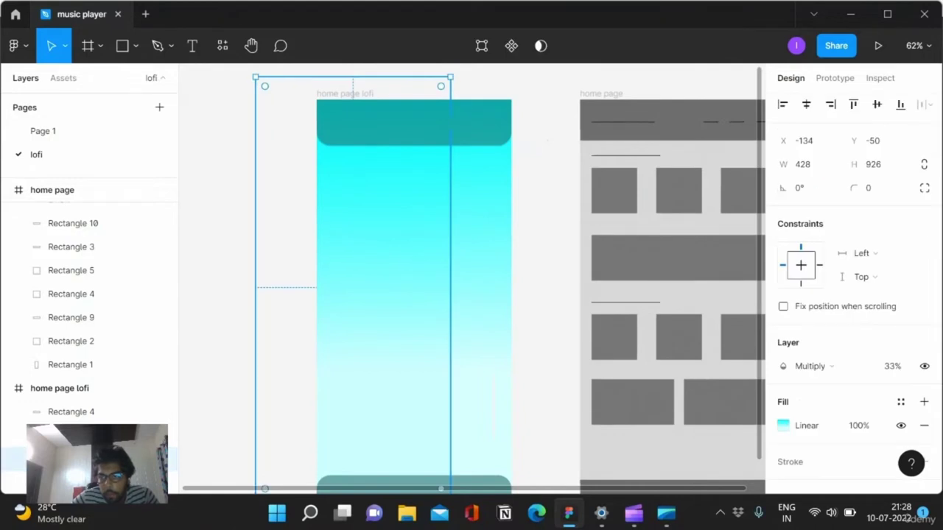
pyautogui.moveTo(354, 288)
pyautogui.mouseDown()
pyautogui.moveTo(438, 190)
pyautogui.moveTo(443, 228)
pyautogui.moveTo(415, 302)
pyautogui.moveTo(415, 344)
pyautogui.mouseUp()
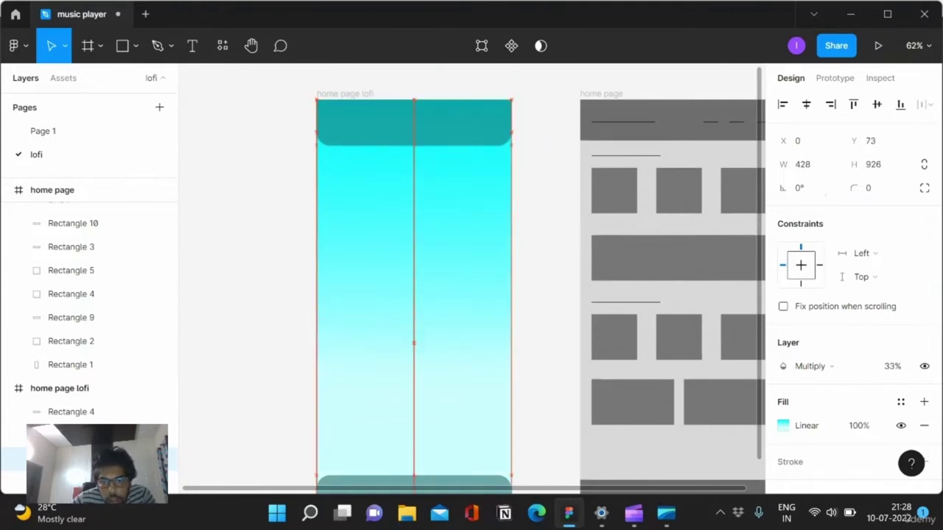
pyautogui.moveTo(415, 343); pyautogui.dragTo(411, 344)
# - Set the copied layer's opacity to 99%
pyautogui.click(892, 366)
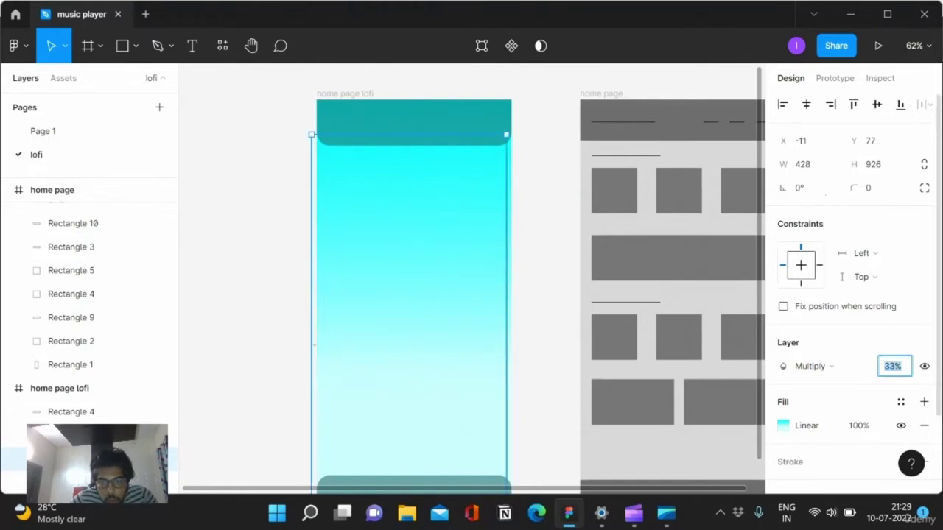
pyautogui.write('99')
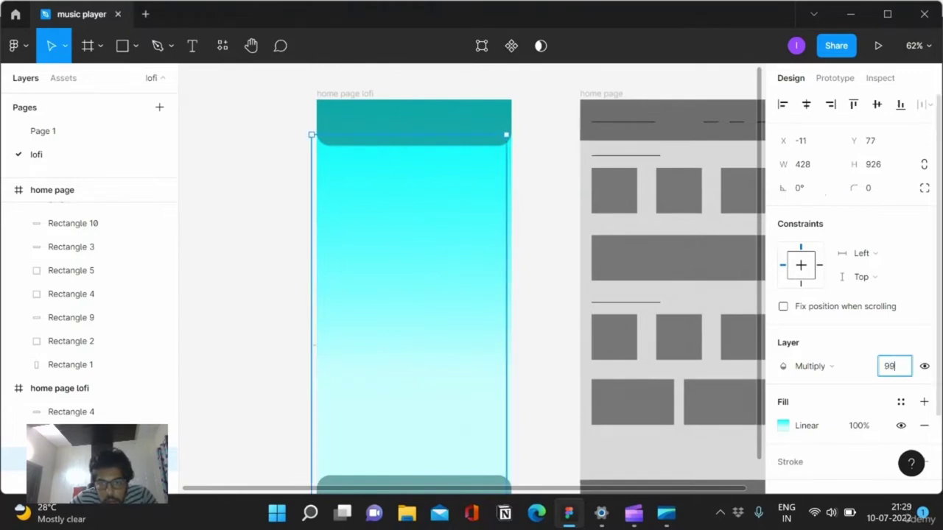
pyautogui.press('Return')
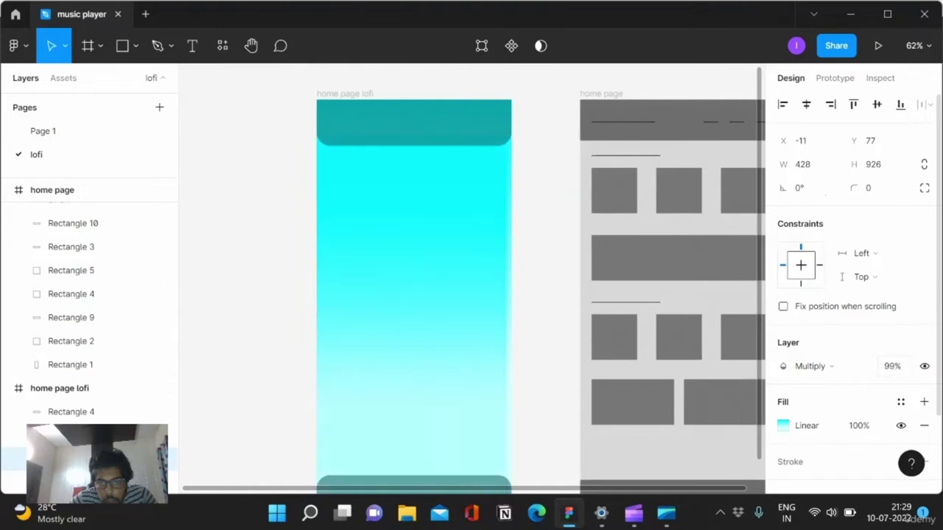
pyautogui.click(783, 425)
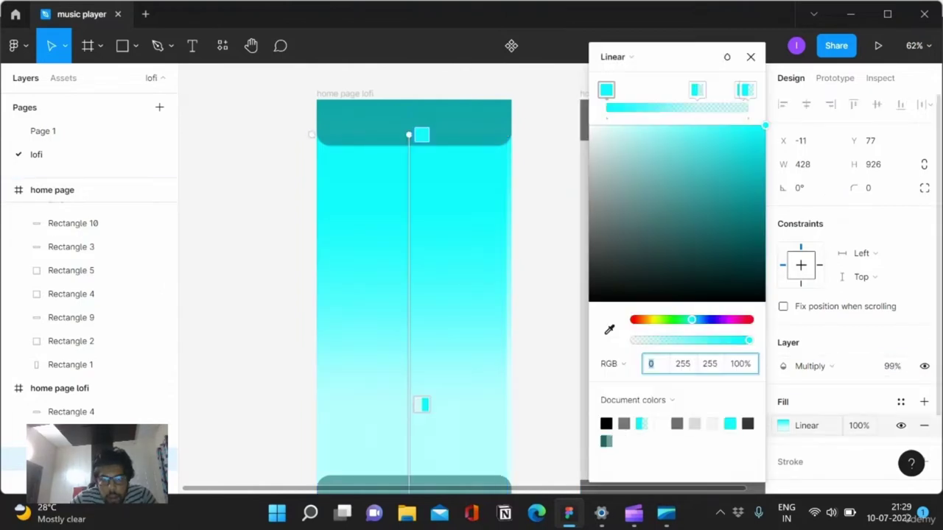
# - Change the overlay fill to solid black 000000 at 33% layer opacity
pyautogui.click(612, 57)
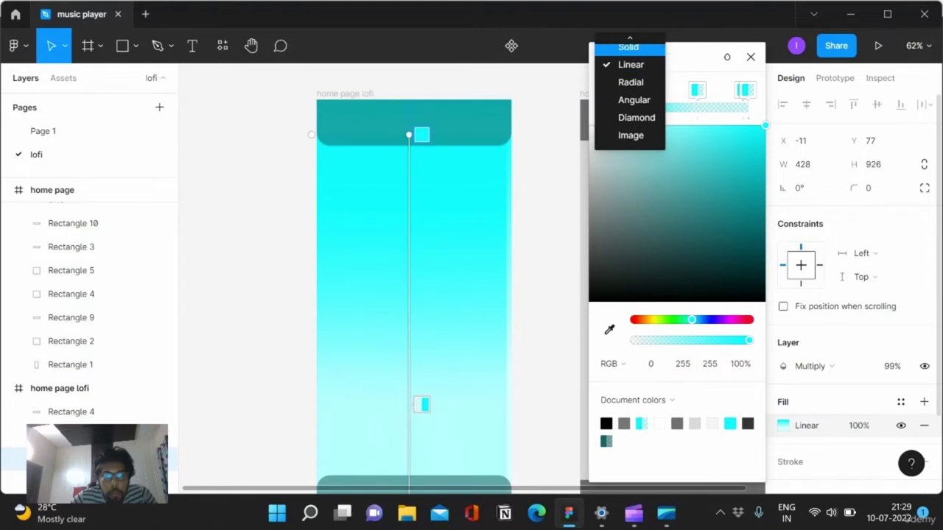
pyautogui.moveTo(764, 72); pyautogui.dragTo(765, 249)
pyautogui.click(892, 366)
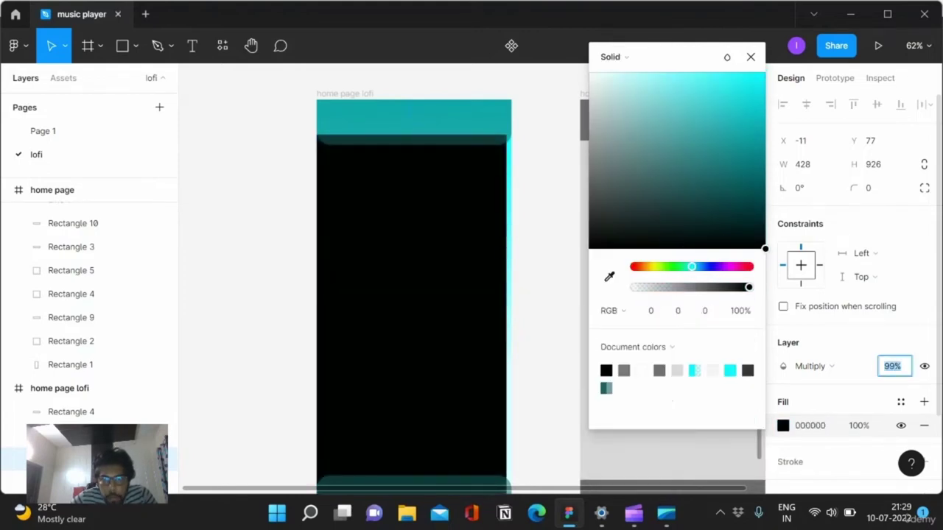
pyautogui.write('22')
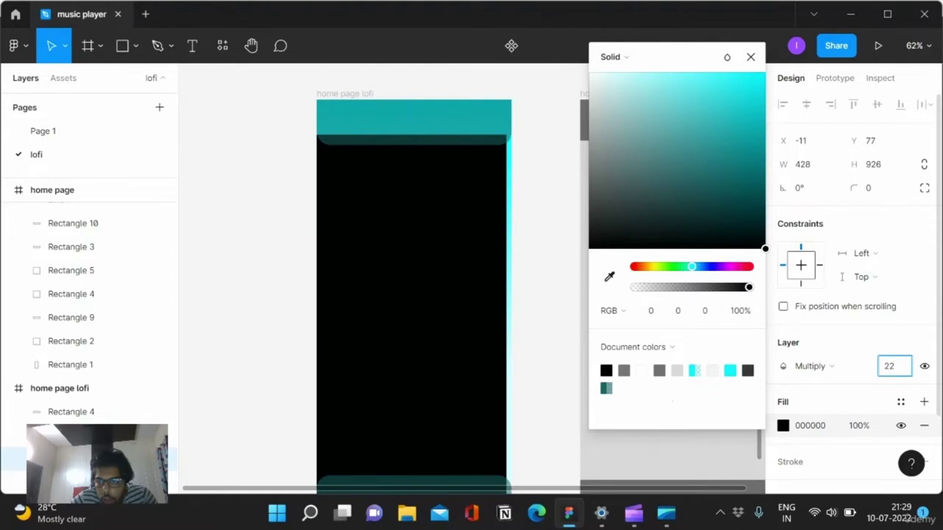
pyautogui.press('Return')
pyautogui.click(892, 366)
pyautogui.write('33')
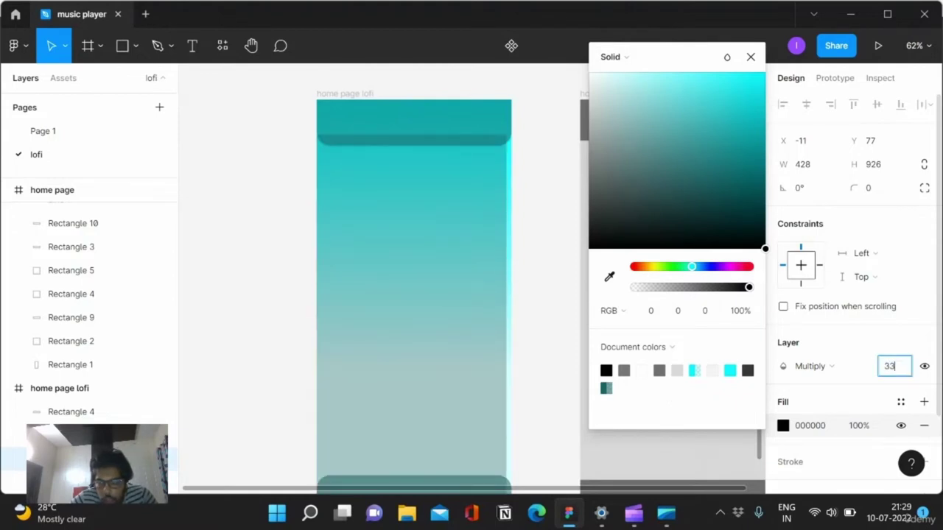
pyautogui.press('Return')
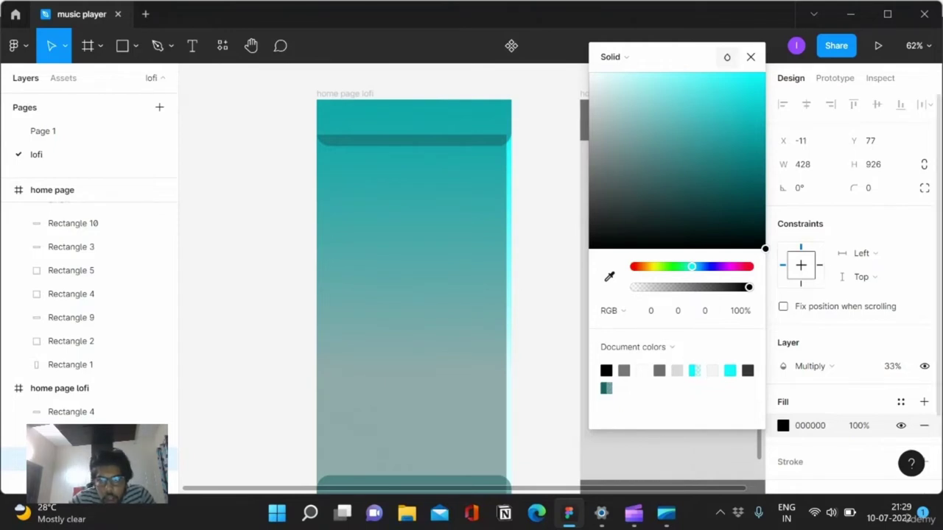
# - Snap the black overlay to X 0, Y 0 so it covers the whole frame
pyautogui.press('Escape')
pyautogui.moveTo(408, 344); pyautogui.dragTo(414, 310)
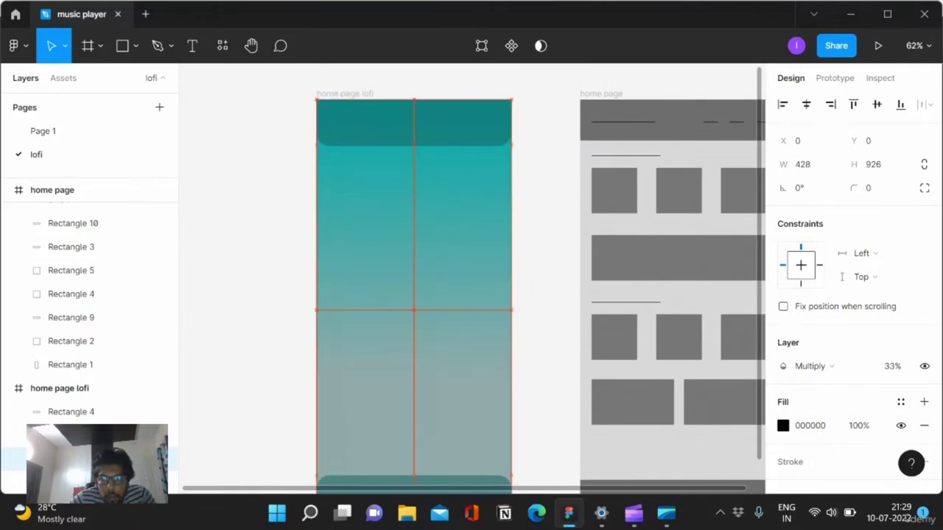
pyautogui.scroll(-1, 414, 310)
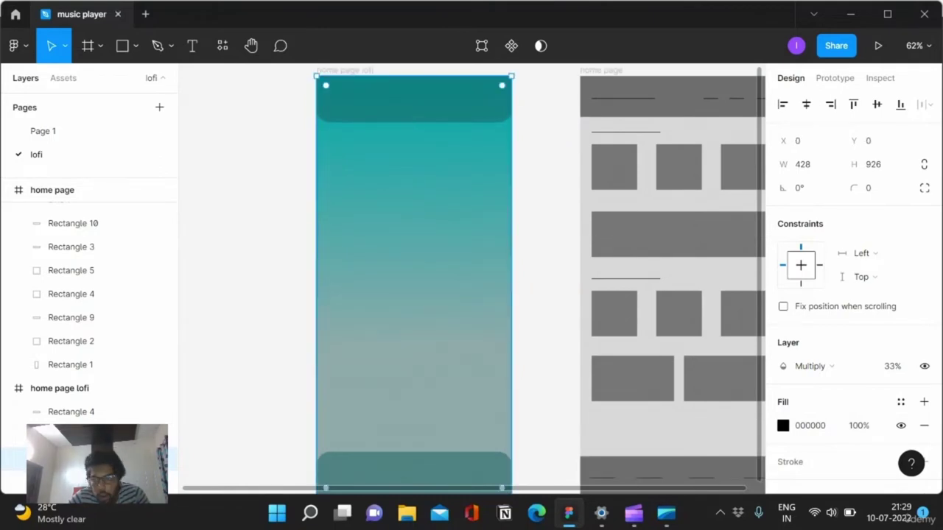
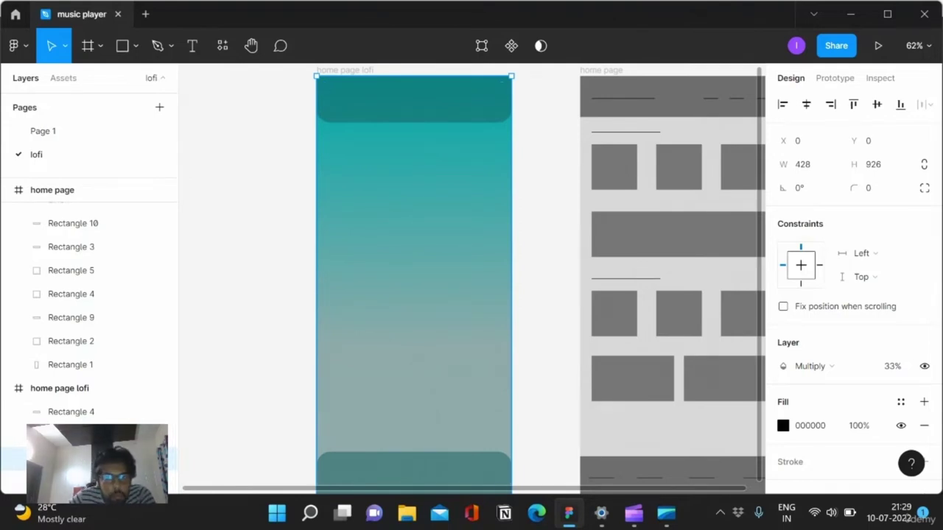
# - Set the bottom bar rectangle's fill opacity to 100%
pyautogui.scroll(-2, 497, 257)
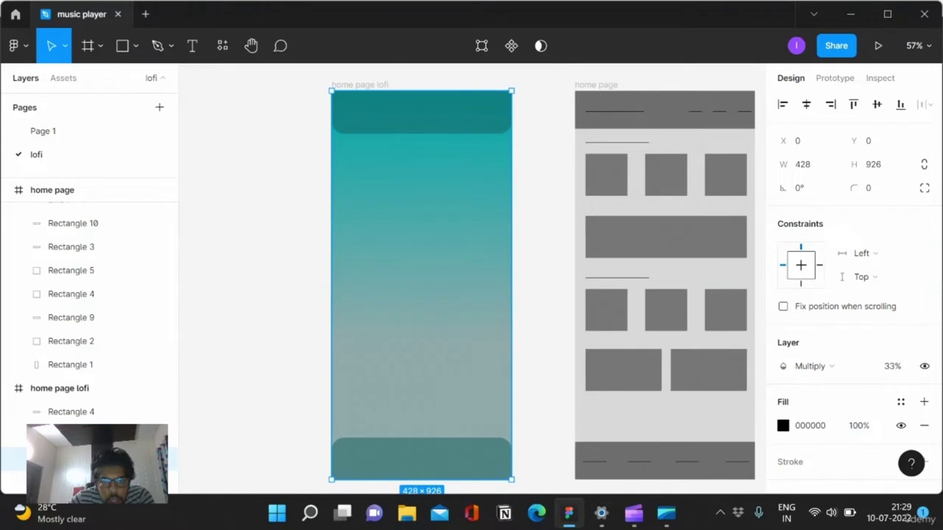
pyautogui.click(96, 435)
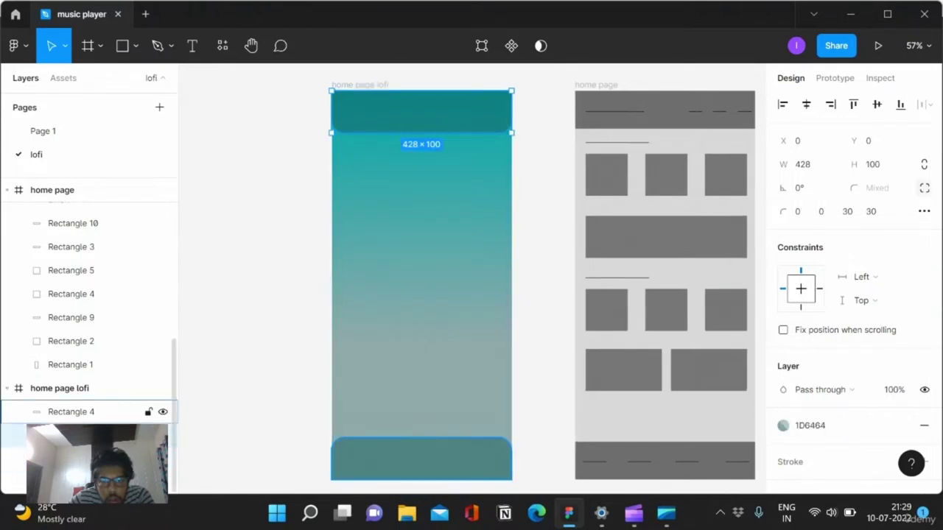
pyautogui.click(71, 412)
pyautogui.click(857, 449)
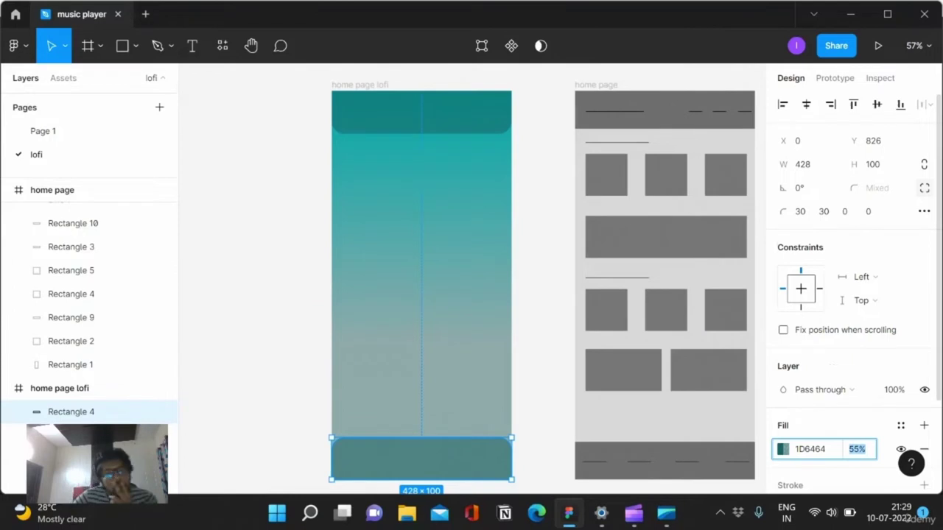
pyautogui.write('100')
pyautogui.press('Return')
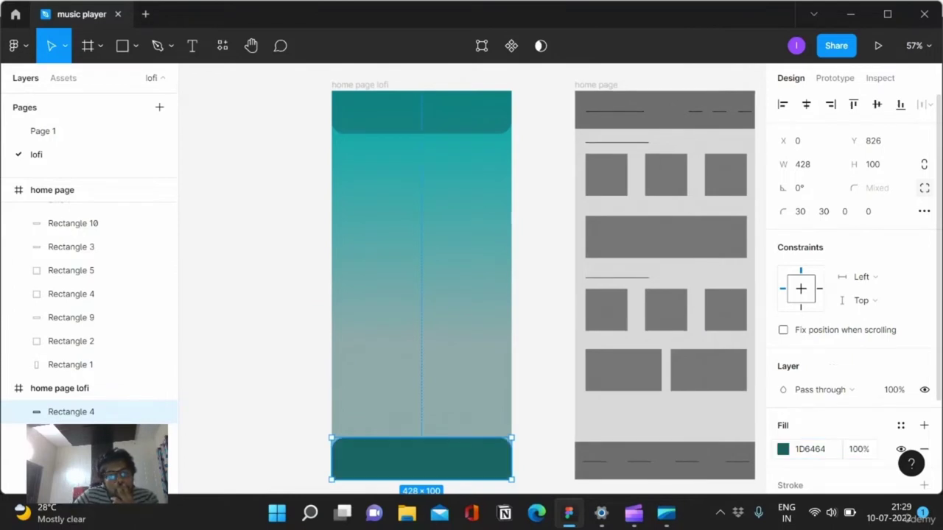
# - Detach the top bar's colour style and set its fill to 100% opacity
pyautogui.press('Tab')
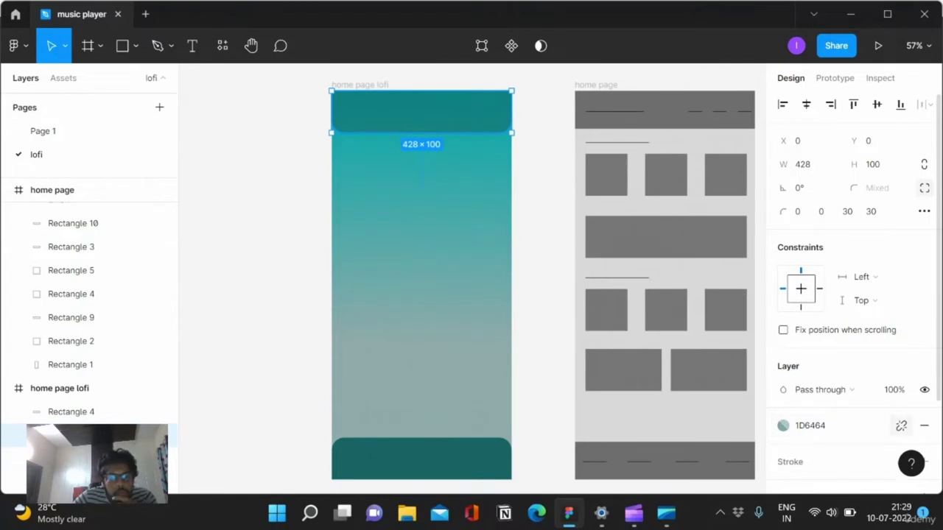
pyautogui.click(901, 426)
pyautogui.click(857, 449)
pyautogui.write('100')
pyautogui.press('Return')
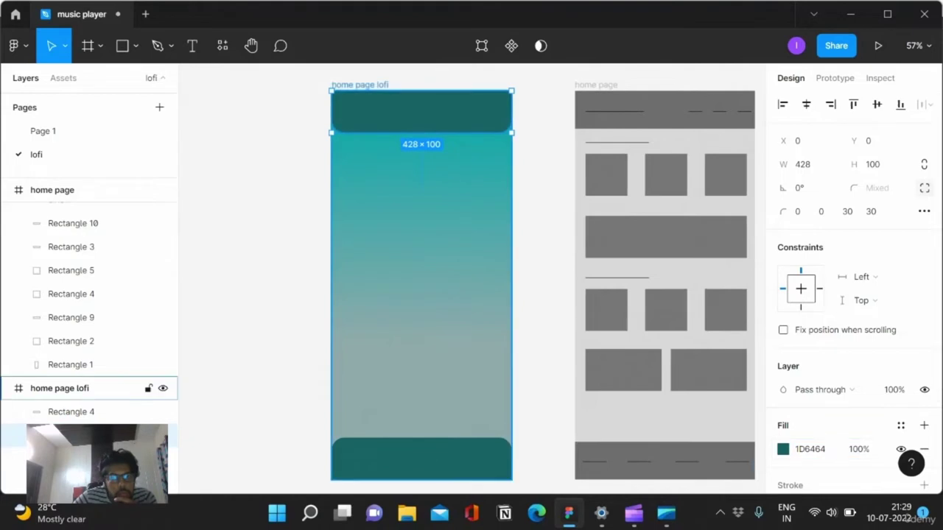
pyautogui.click(399, 147)
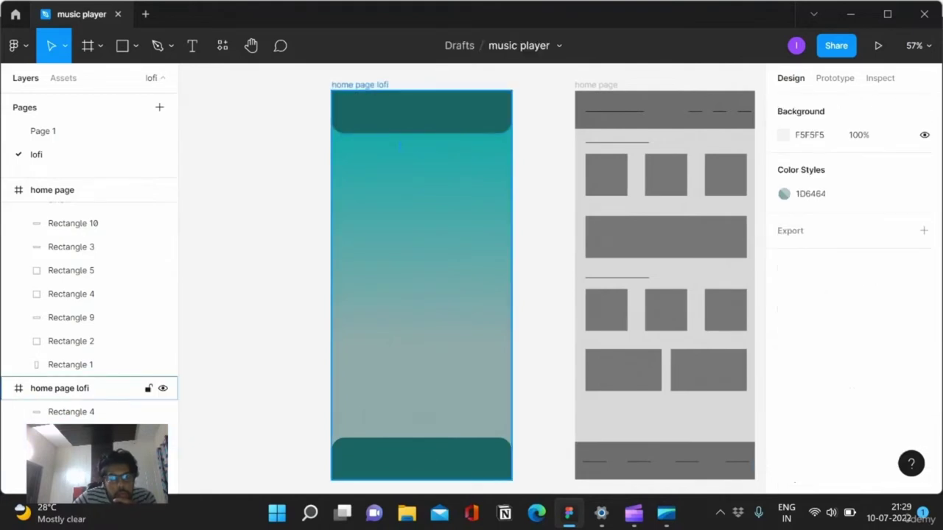
pyautogui.click(60, 388)
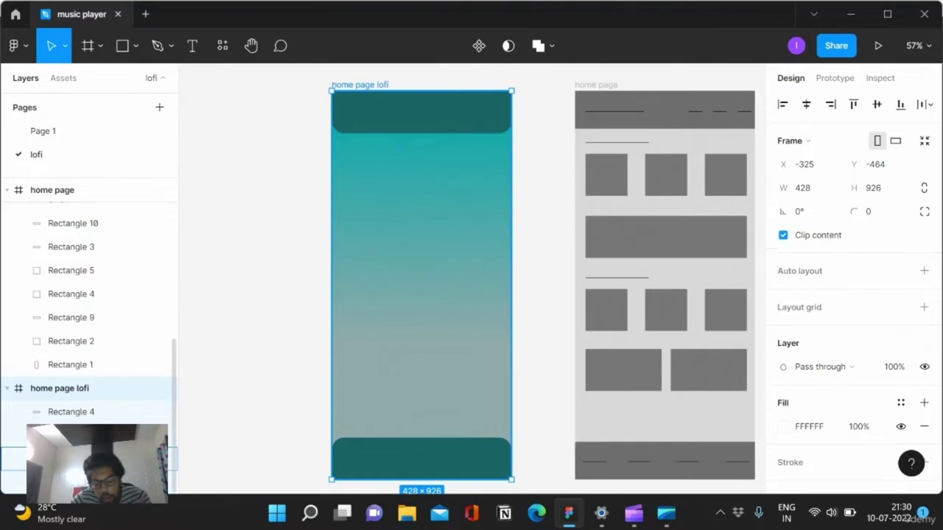
pyautogui.click(95, 458)
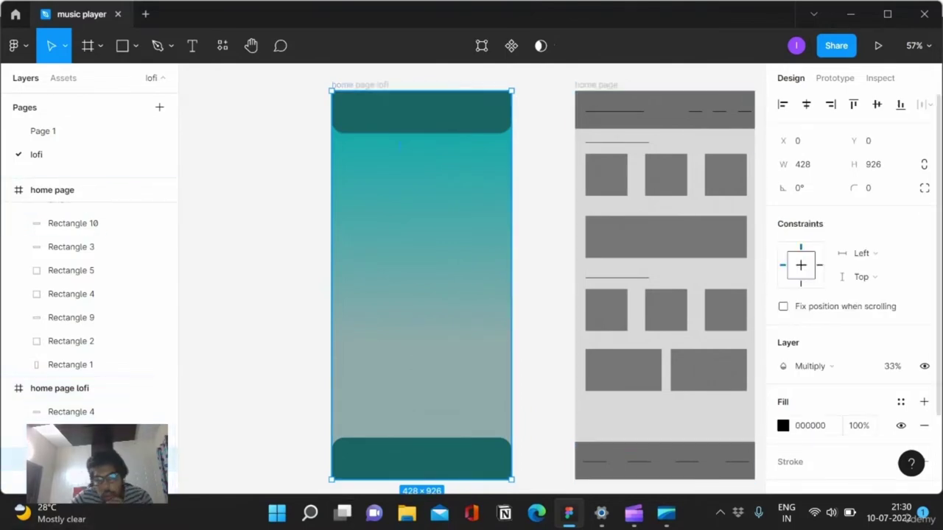
# - Lower the 428×926 black overlay's fill opacity to 33%
pyautogui.click(783, 425)
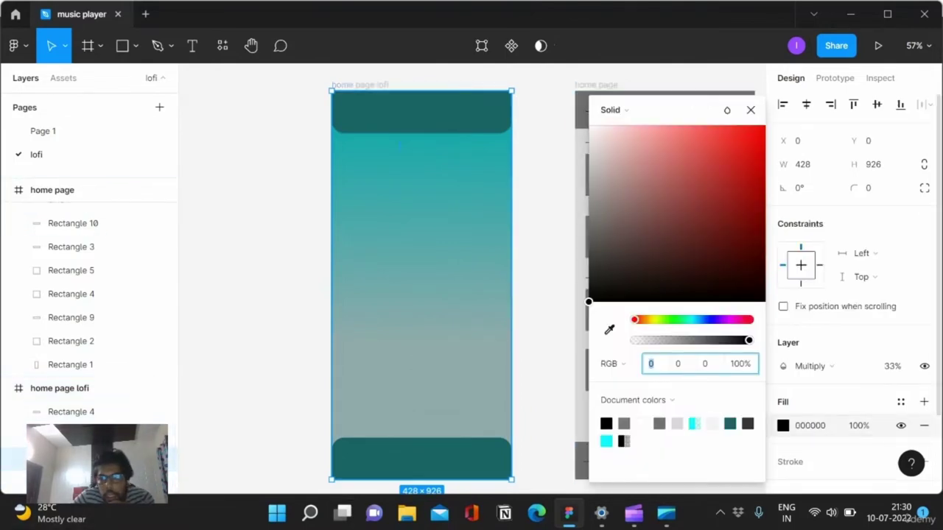
pyautogui.moveTo(749, 340); pyautogui.dragTo(682, 339)
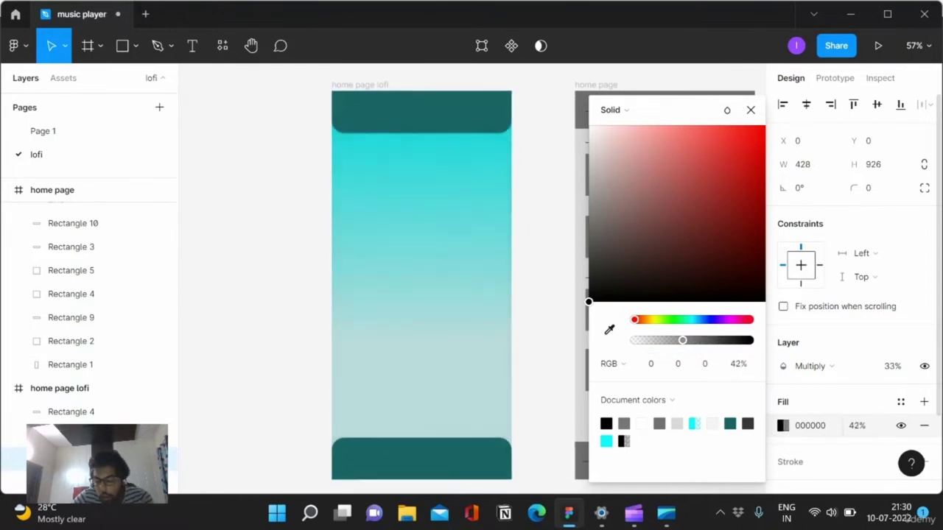
pyautogui.click(855, 425)
pyautogui.doubleClick(854, 425)
pyautogui.write('33')
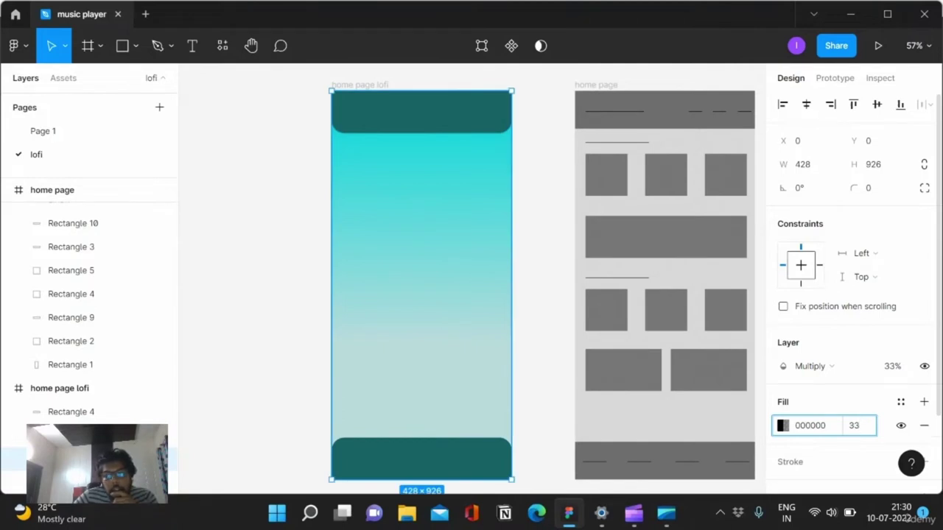
pyautogui.press('Escape')
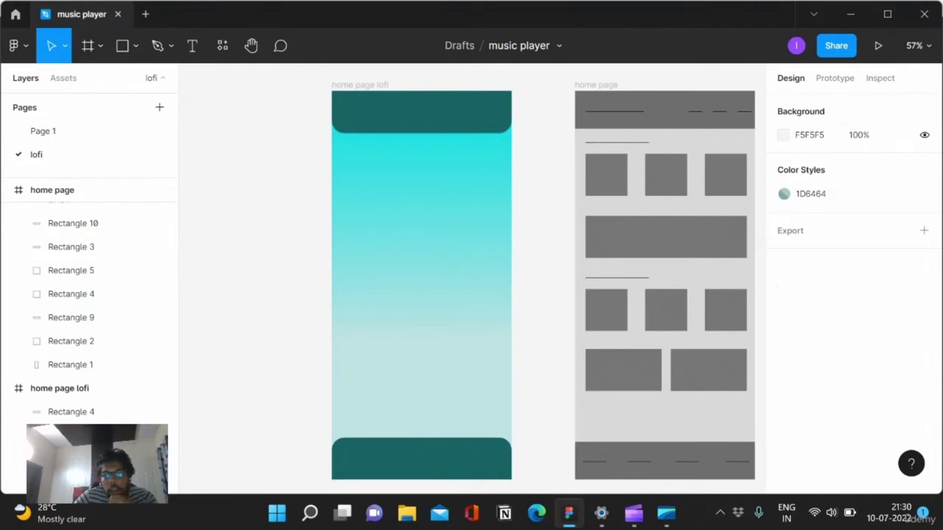
pyautogui.click(421, 110)
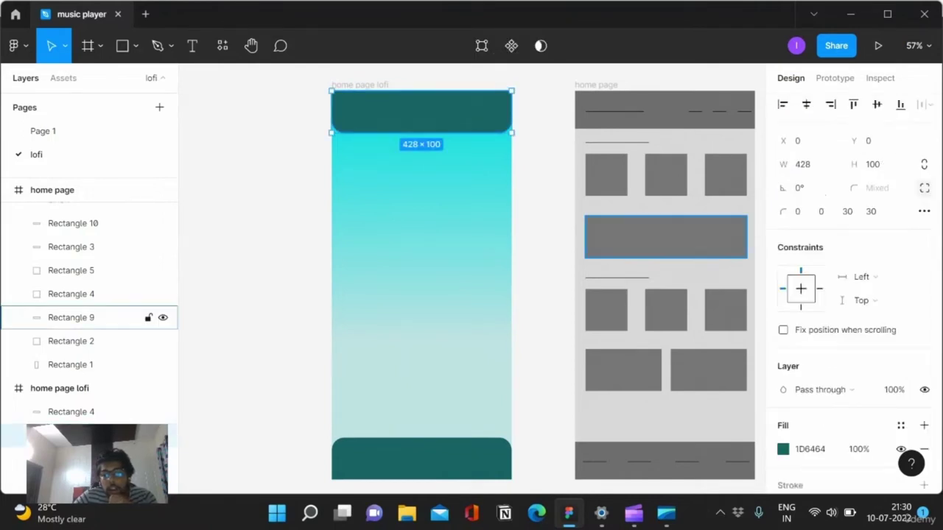
pyautogui.scroll(-2, 876, 265)
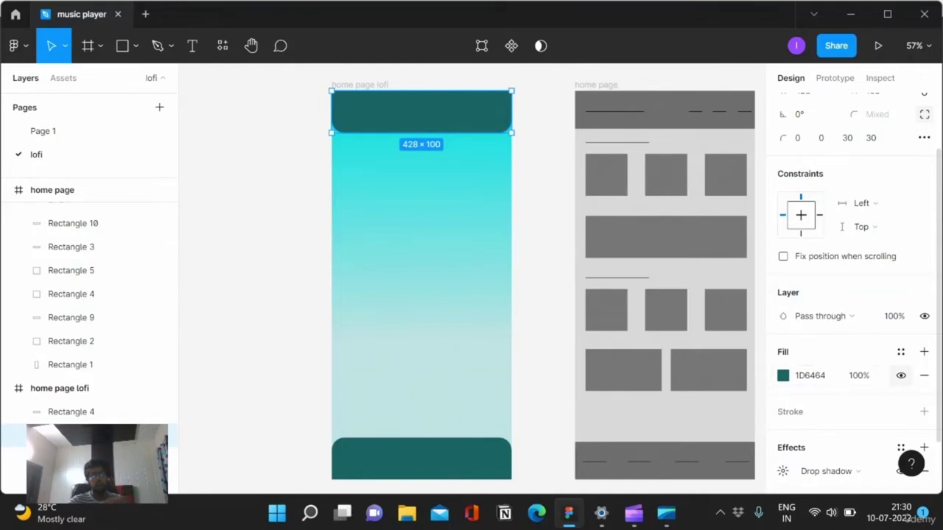
# - Set the top bar and bottom Rectangle 4 to 66% fill opacity
pyautogui.click(858, 375)
pyautogui.write('55')
pyautogui.press('BackSpace')
pyautogui.press('BackSpace')
pyautogui.write('66')
pyautogui.press('Return')
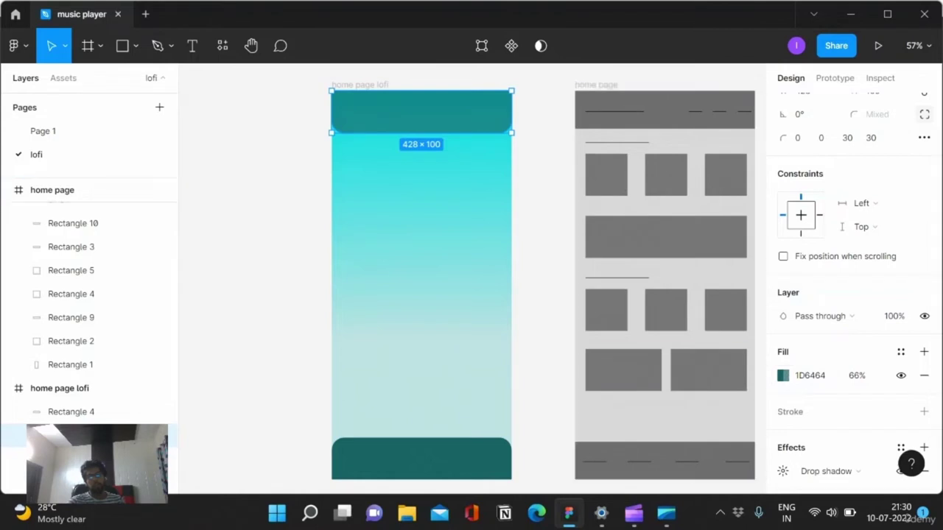
pyautogui.click(70, 412)
pyautogui.click(859, 376)
pyautogui.write('66')
pyautogui.press('Return')
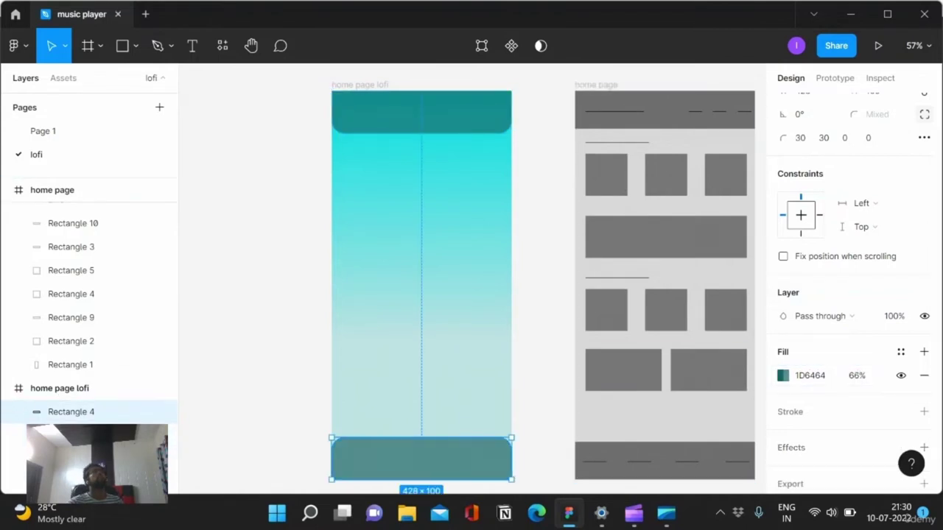
pyautogui.press('Escape')
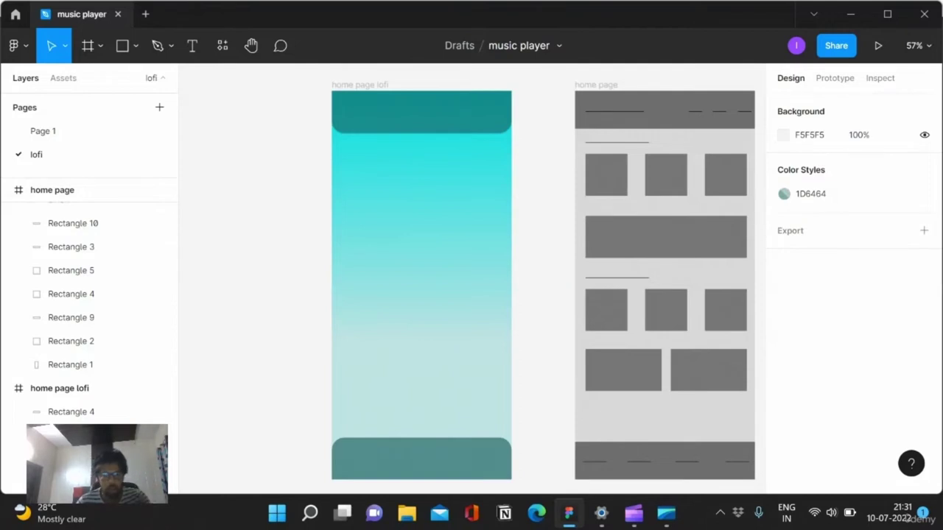
# - Place a text layer reading 'BombMusik' in the top teal bar
pyautogui.click(193, 46)
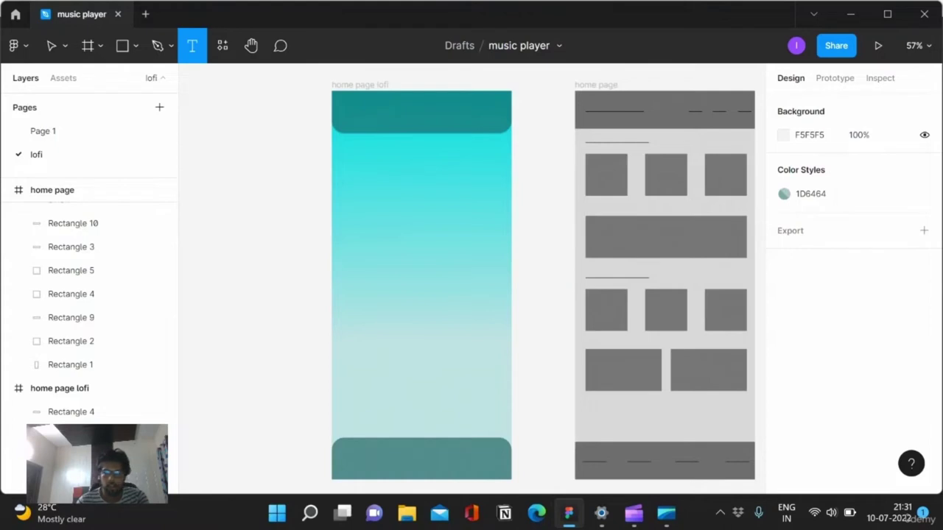
pyautogui.click(355, 108)
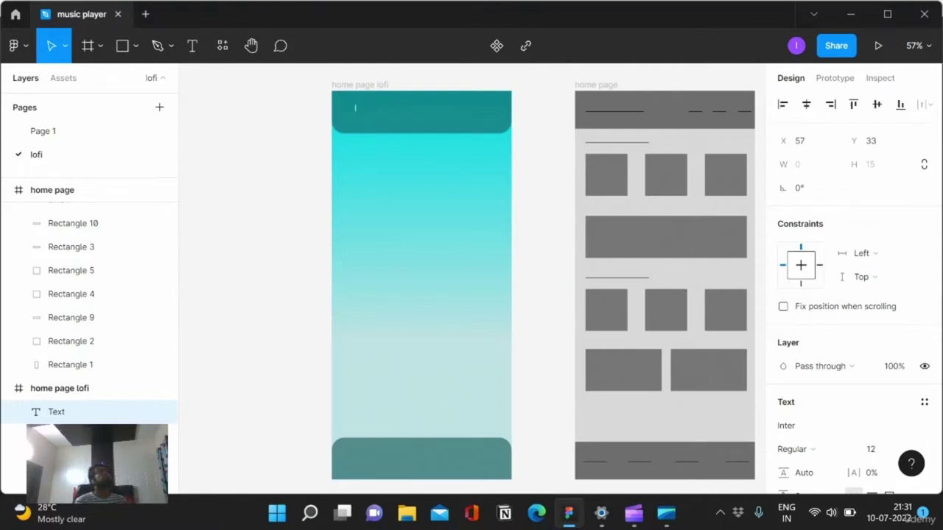
pyautogui.write('Bomb')
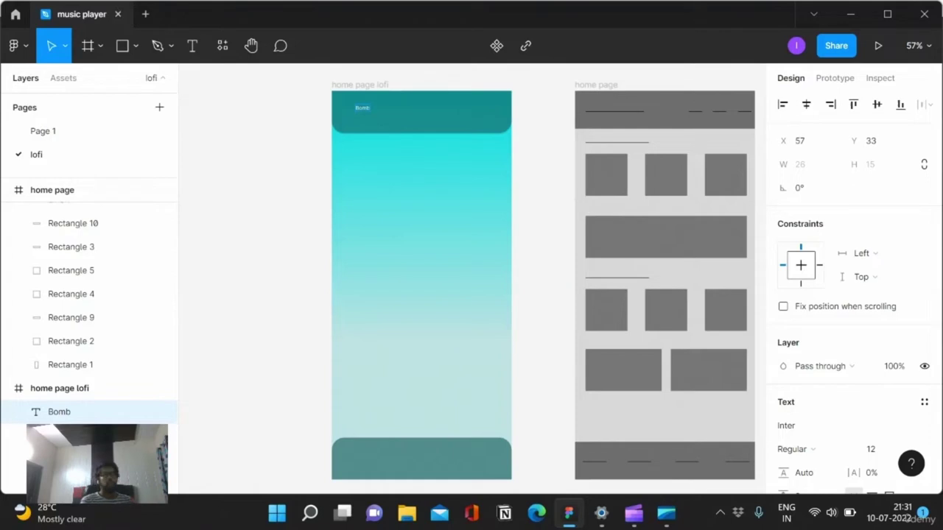
pyautogui.write('Musi')
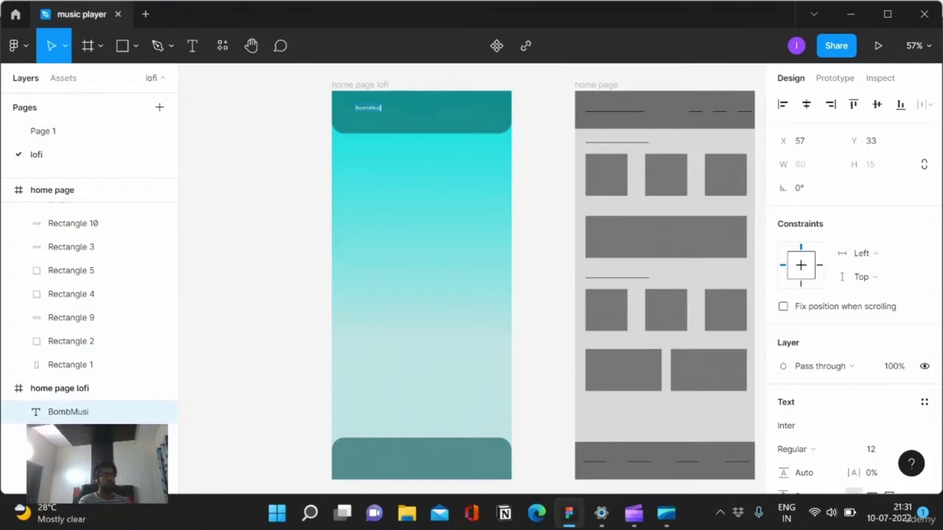
pyautogui.write('k')
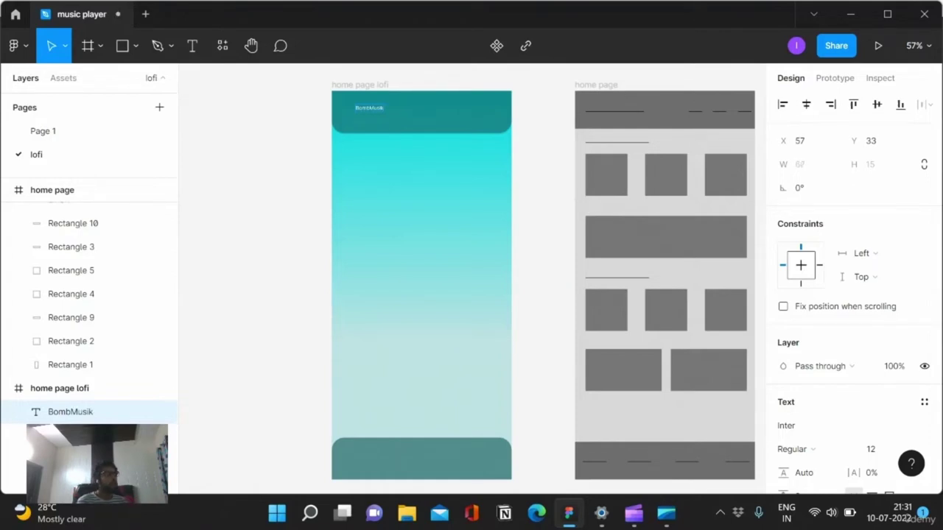
pyautogui.press('Escape')
# - Change the BombMusik text's font to Poppins
pyautogui.scroll(5, 368, 114)
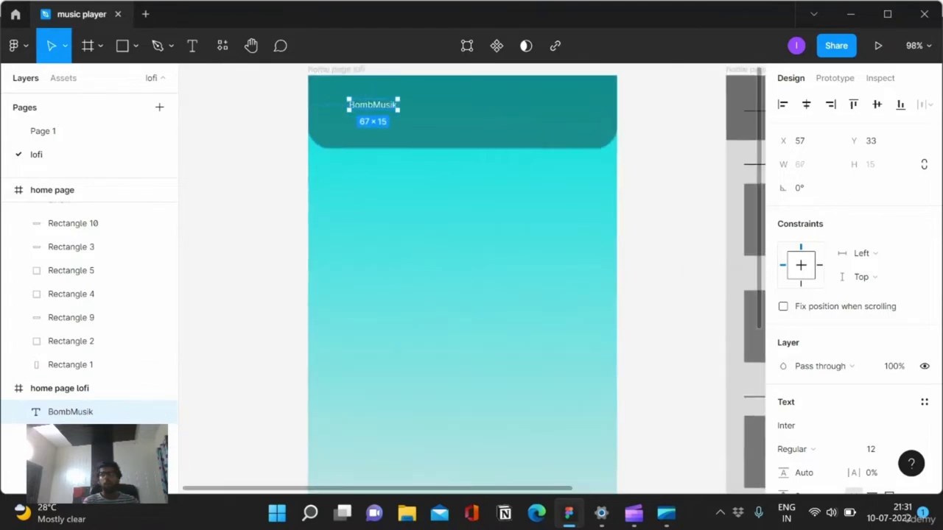
pyautogui.scroll(2, 365, 88)
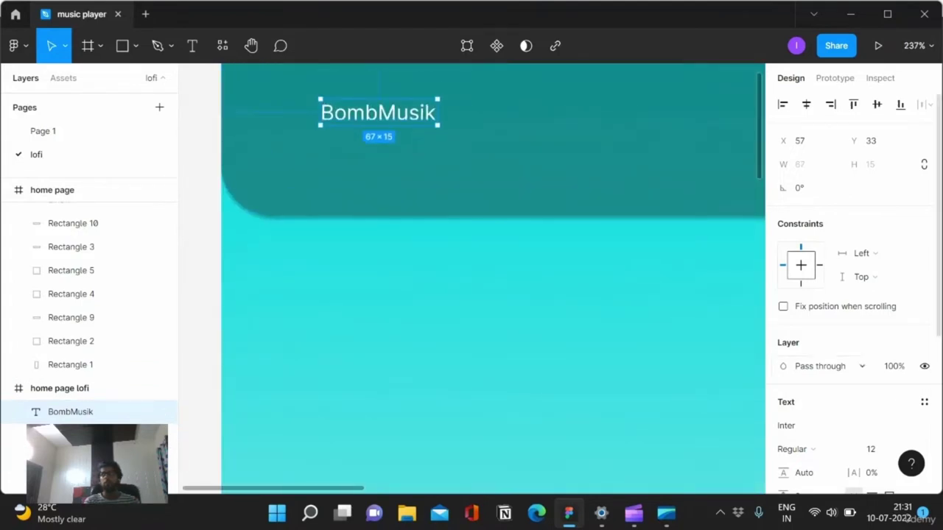
pyautogui.scroll(-2, 847, 294)
pyautogui.scroll(-1, 847, 294)
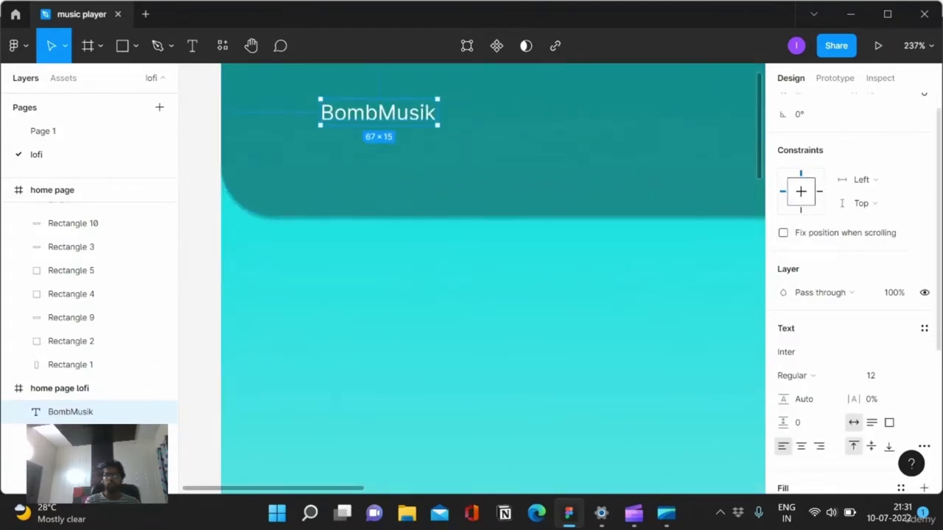
pyautogui.click(810, 352)
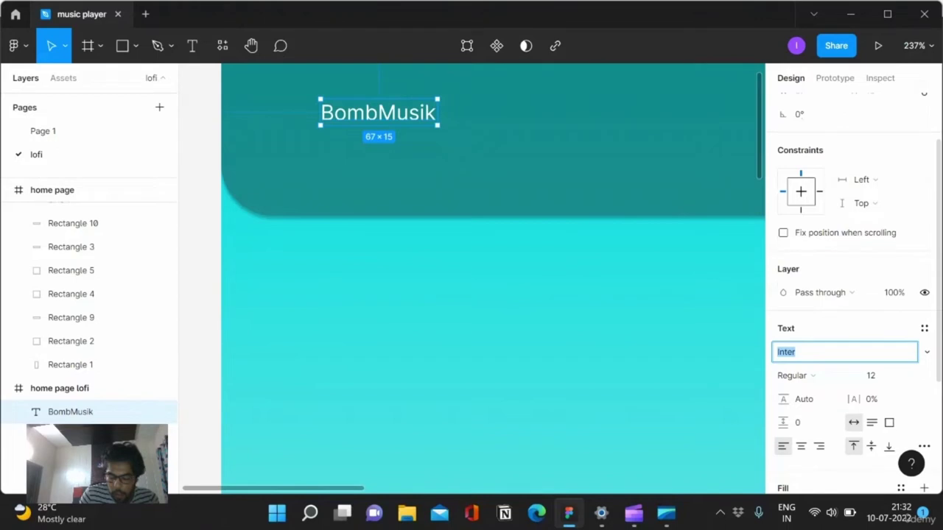
pyautogui.write('Popp')
pyautogui.press('Return')
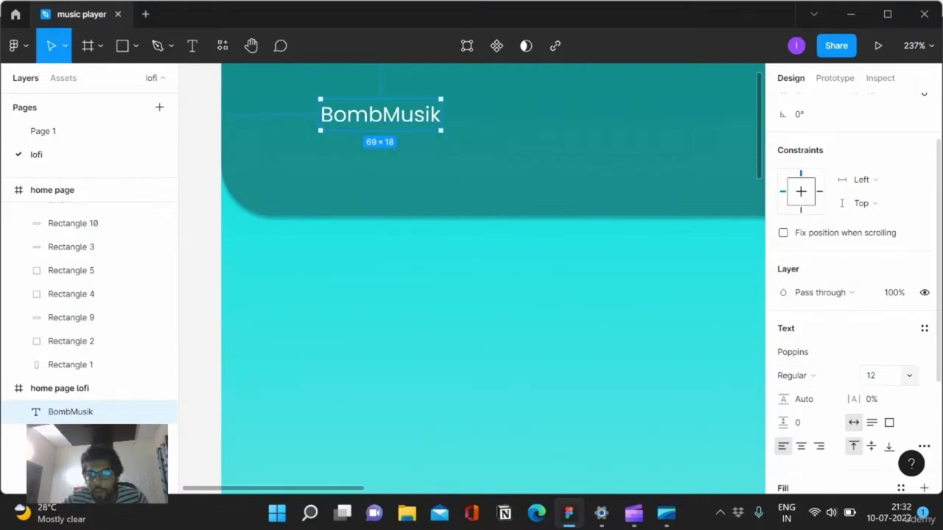
# - Set the BombMusik title's font size to 32
pyautogui.click(909, 374)
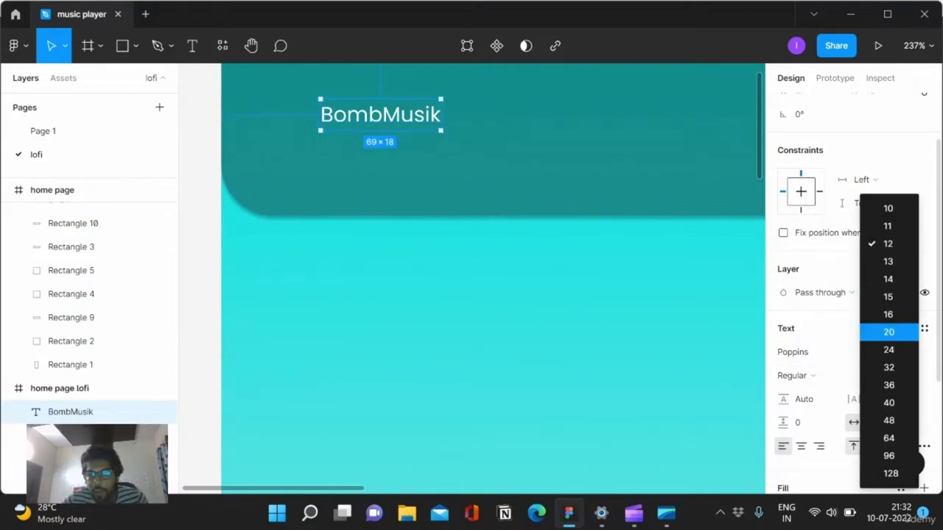
pyautogui.click(889, 331)
pyautogui.scroll(-2, 362, 281)
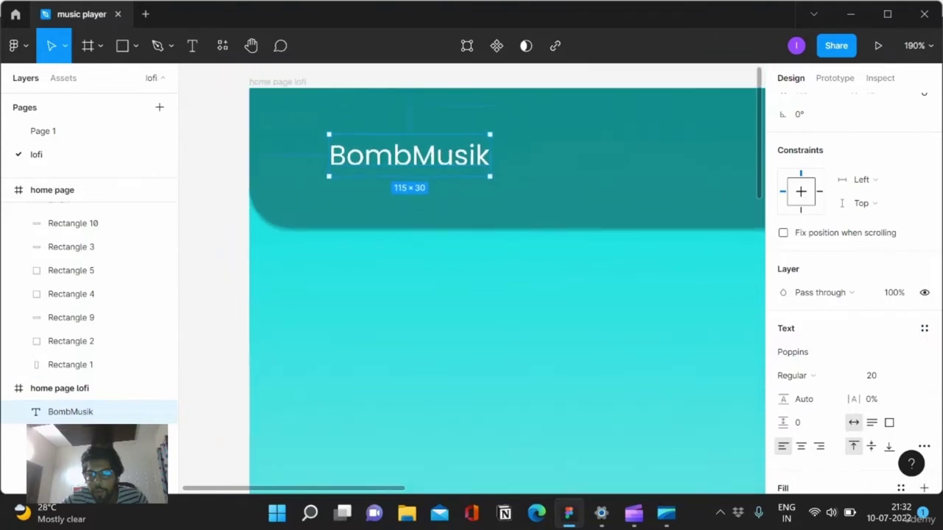
pyautogui.scroll(-1, 367, 279)
pyautogui.scroll(-1, 366, 279)
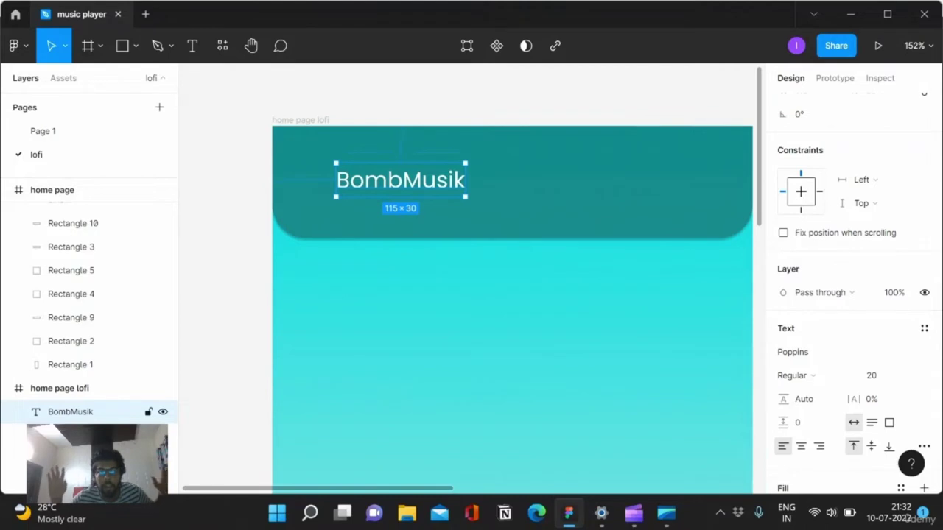
pyautogui.moveTo(400, 179); pyautogui.dragTo(371, 182)
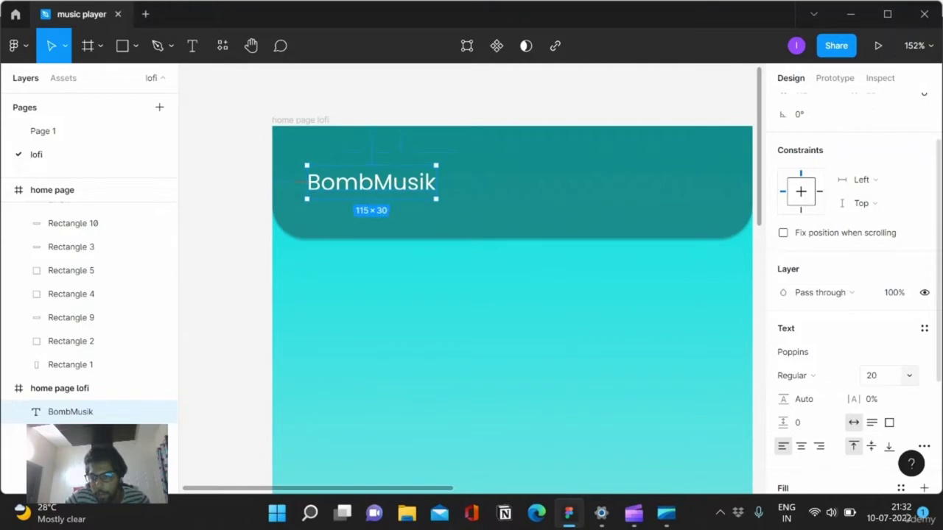
pyautogui.click(909, 375)
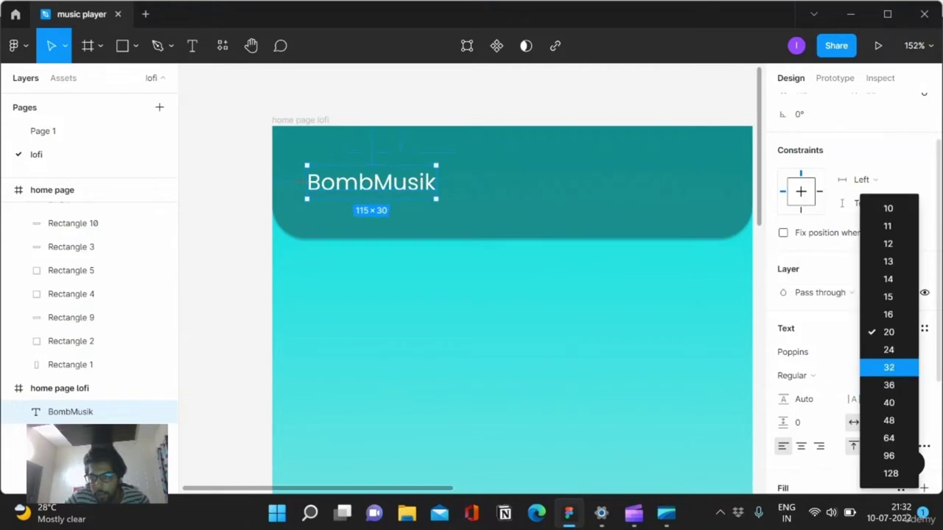
pyautogui.click(888, 367)
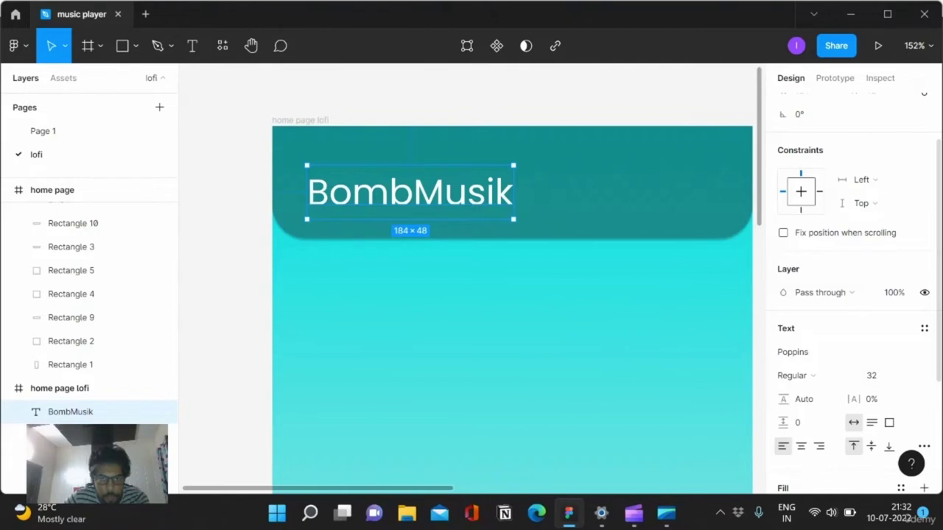
# - Nudge the BombMusik title up and left within the header bar
pyautogui.moveTo(410, 191)
pyautogui.mouseDown()
pyautogui.moveTo(410, 169)
pyautogui.moveTo(405, 182)
pyautogui.mouseUp()
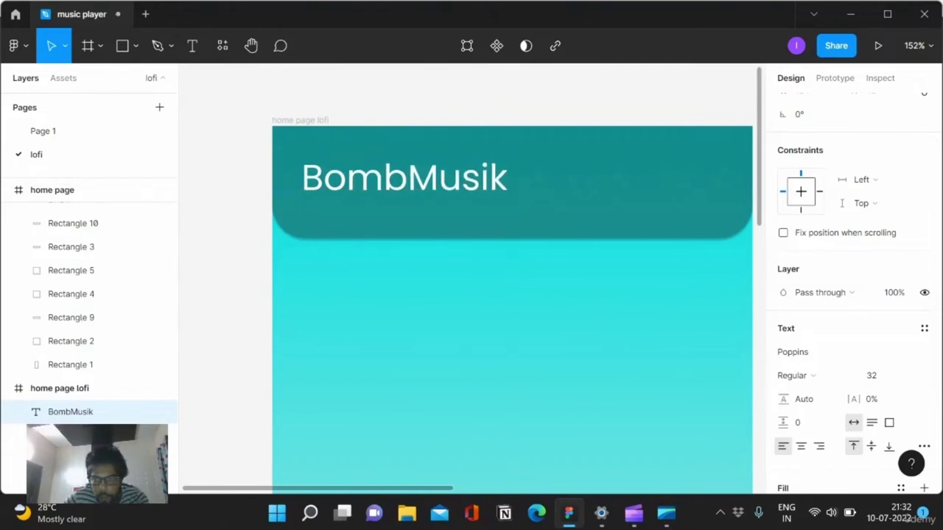
pyautogui.moveTo(406, 182); pyautogui.dragTo(397, 182)
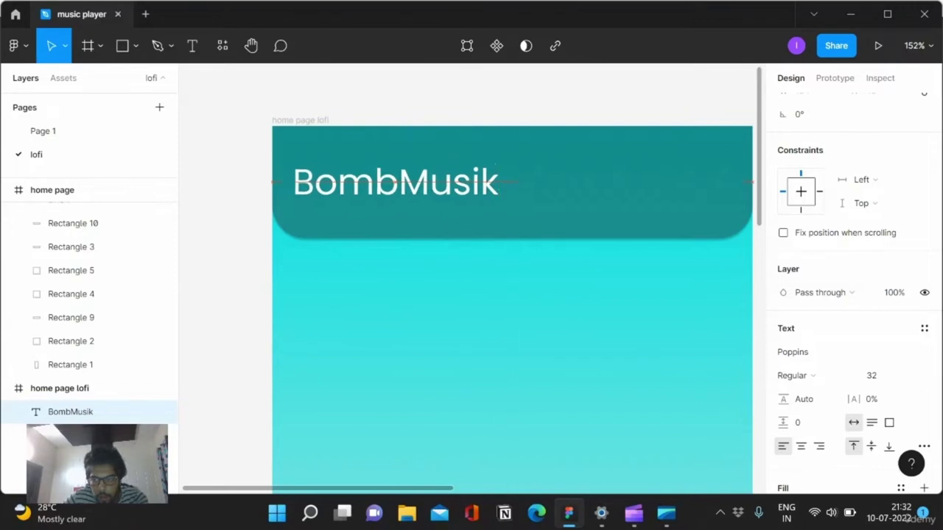
pyautogui.press('alt')
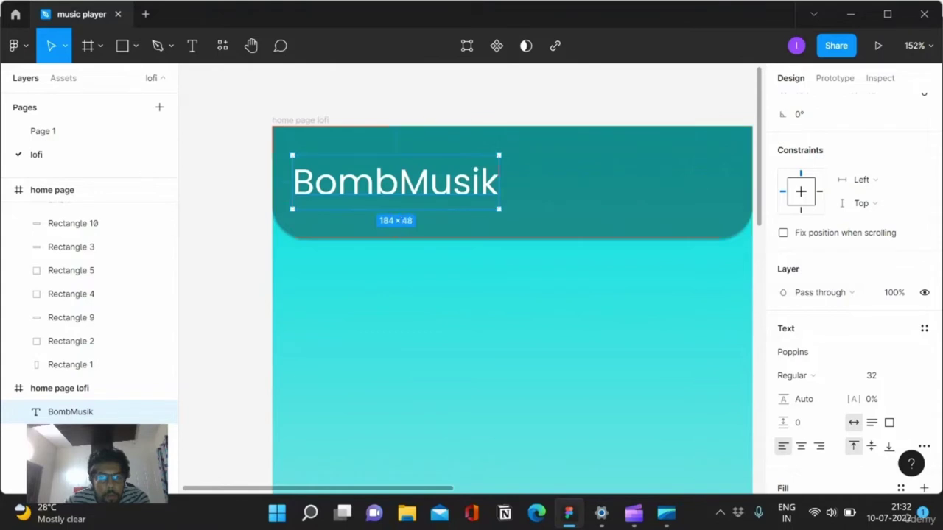
pyautogui.scroll(-2, 524, 112)
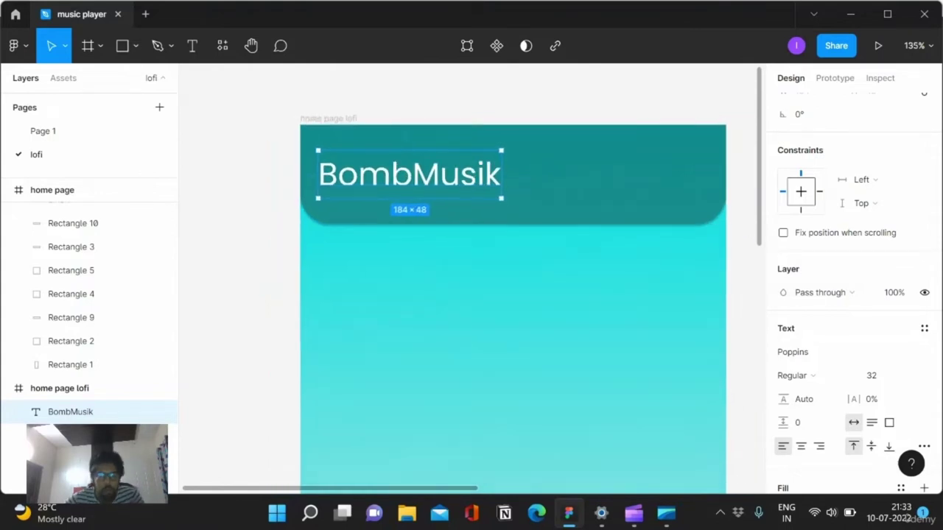
pyautogui.scroll(-2, 524, 111)
pyautogui.scroll(-1, 524, 111)
pyautogui.scroll(-1, 516, 121)
pyautogui.scroll(-1, 516, 295)
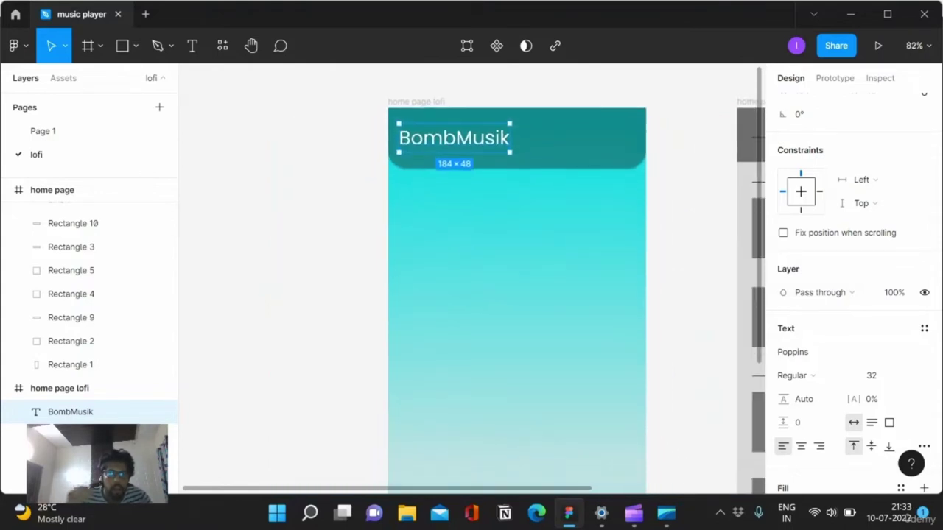
pyautogui.scroll(-1, 516, 294)
pyautogui.scroll(-1, 518, 295)
pyautogui.scroll(-1, 518, 294)
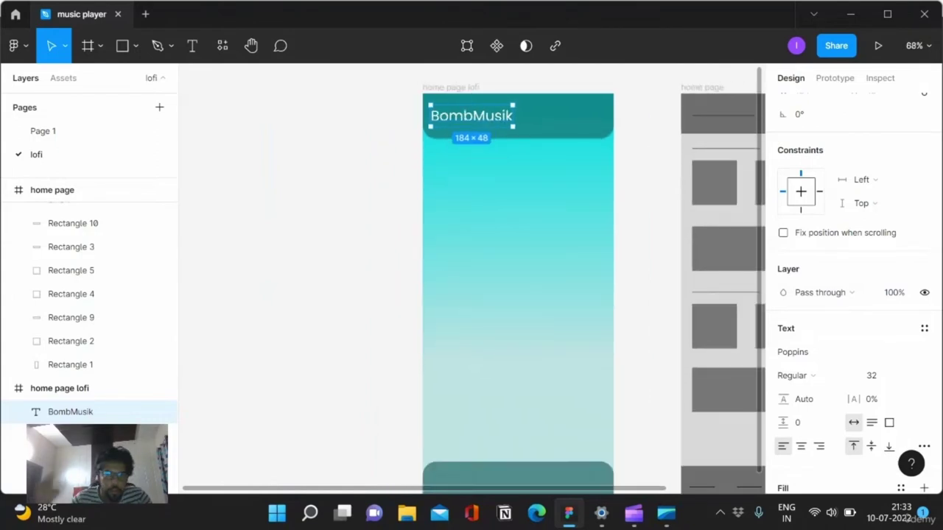
pyautogui.scroll(-1, 518, 295)
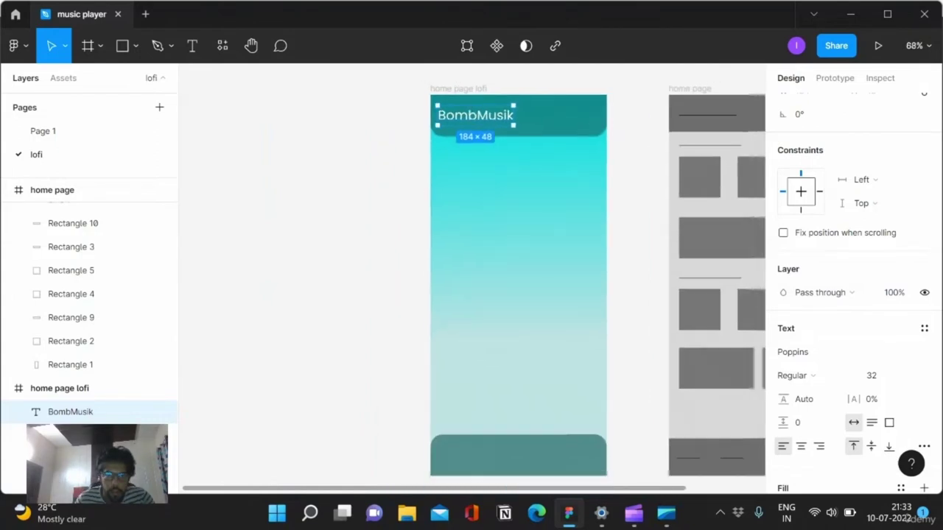
pyautogui.press('Escape')
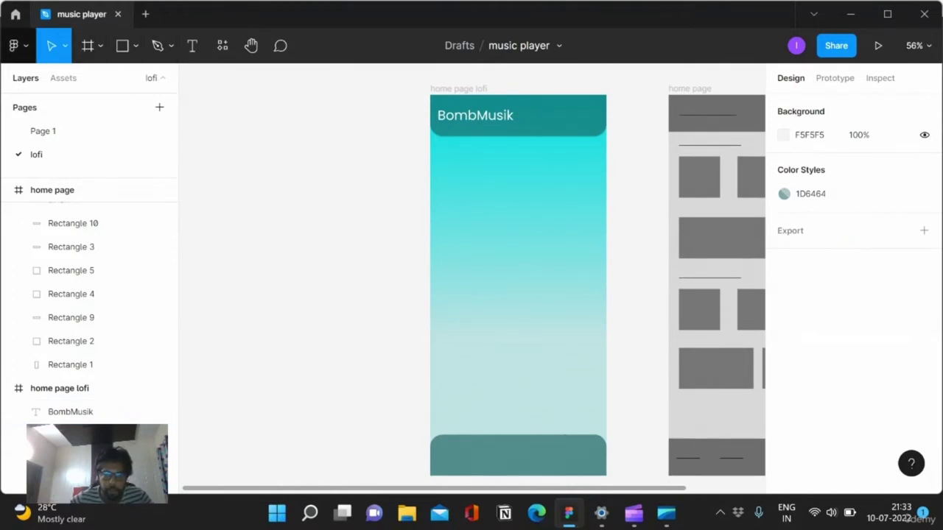
# - Launch the Iconify plugin and search for 'notification' icons
pyautogui.click(18, 46)
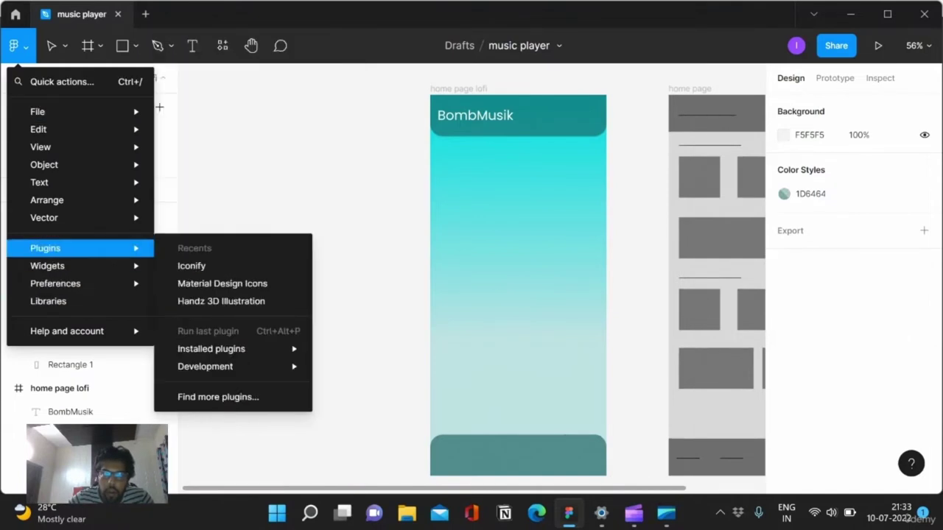
pyautogui.press('Escape')
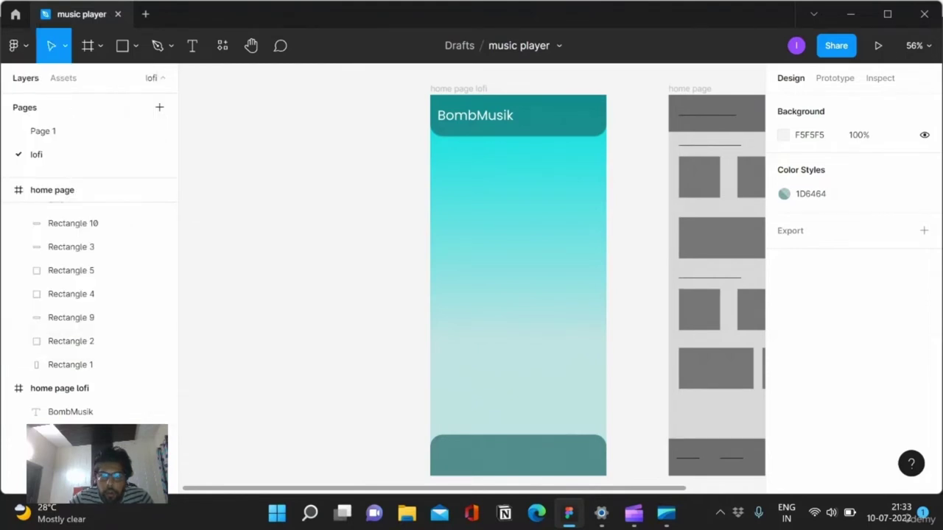
pyautogui.hotkey('ctrl', 'alt', 'p')
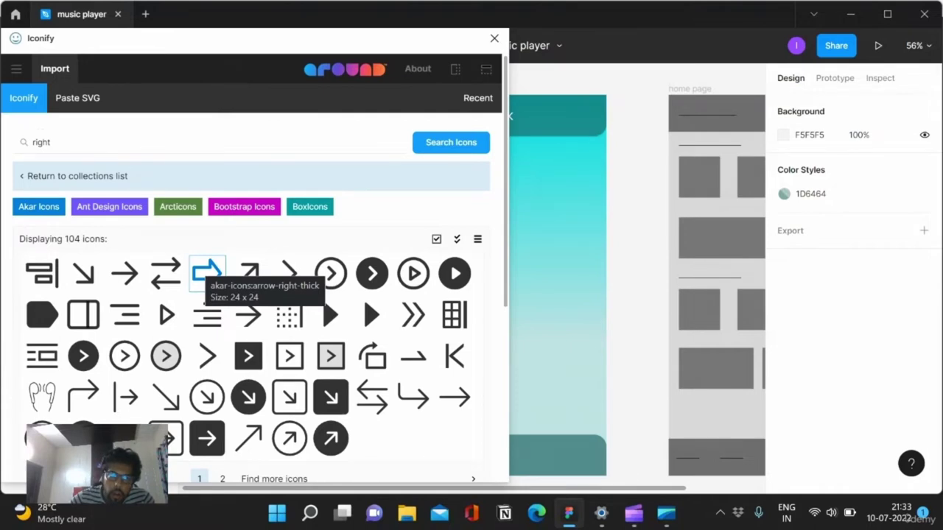
pyautogui.doubleClick(41, 142)
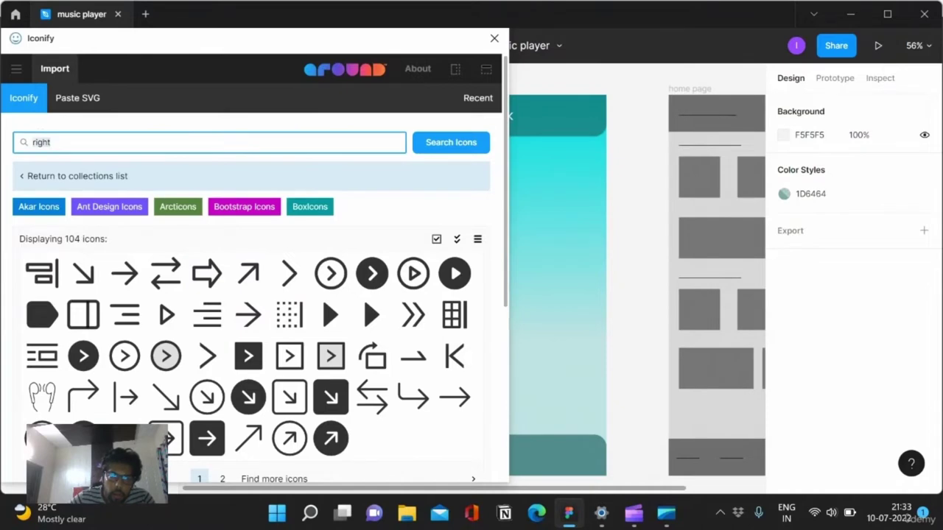
pyautogui.press('BackSpace')
pyautogui.write('notification')
pyautogui.press('Return')
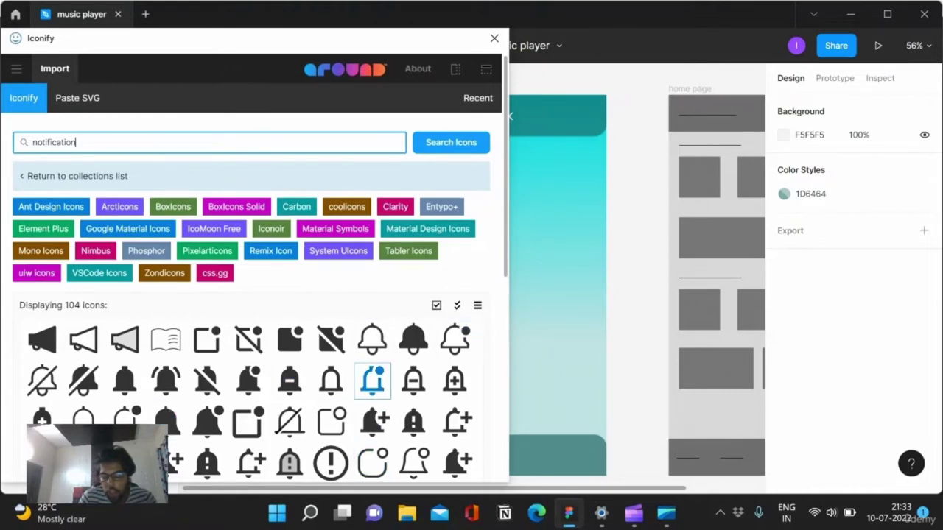
# - Drag a bell icon from the results onto the frame
pyautogui.scroll(-1, 412, 338)
pyautogui.scroll(-3, 413, 339)
pyautogui.scroll(3, 289, 170)
pyautogui.scroll(2, 291, 347)
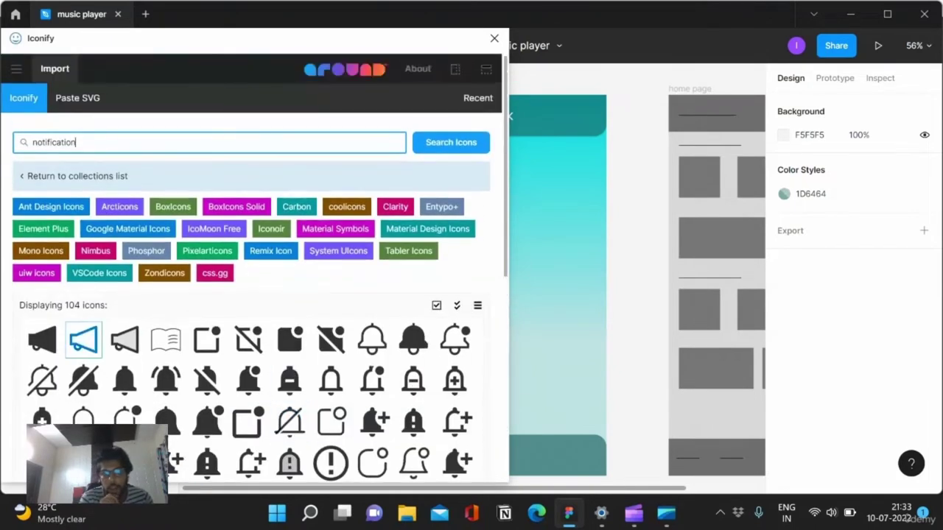
pyautogui.click(83, 418)
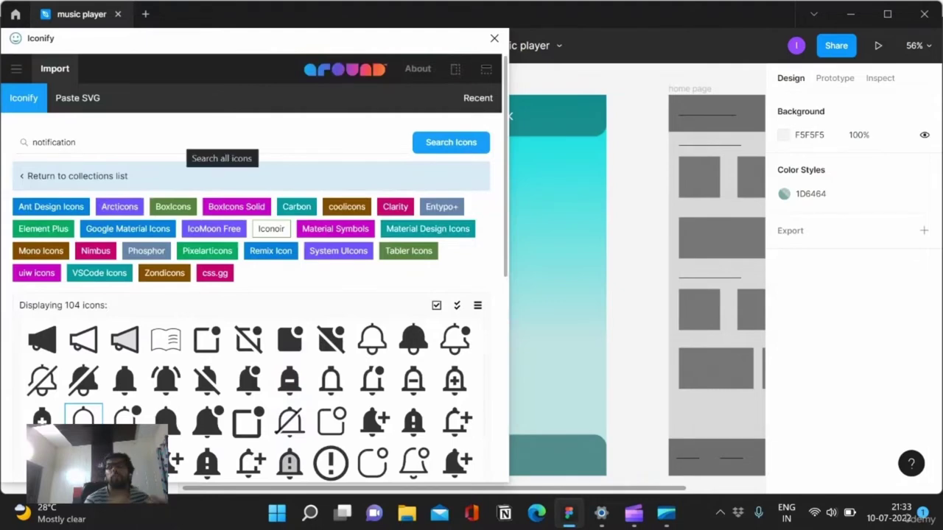
pyautogui.moveTo(83, 418); pyautogui.dragTo(561, 233)
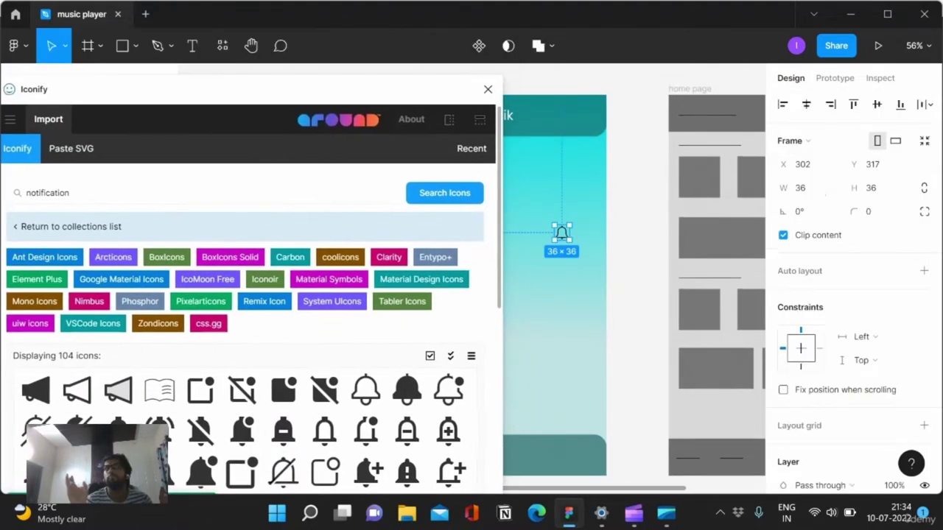
# - Search 'home' and place a house icon on the frame
pyautogui.moveTo(76, 142); pyautogui.dragTo(32, 142)
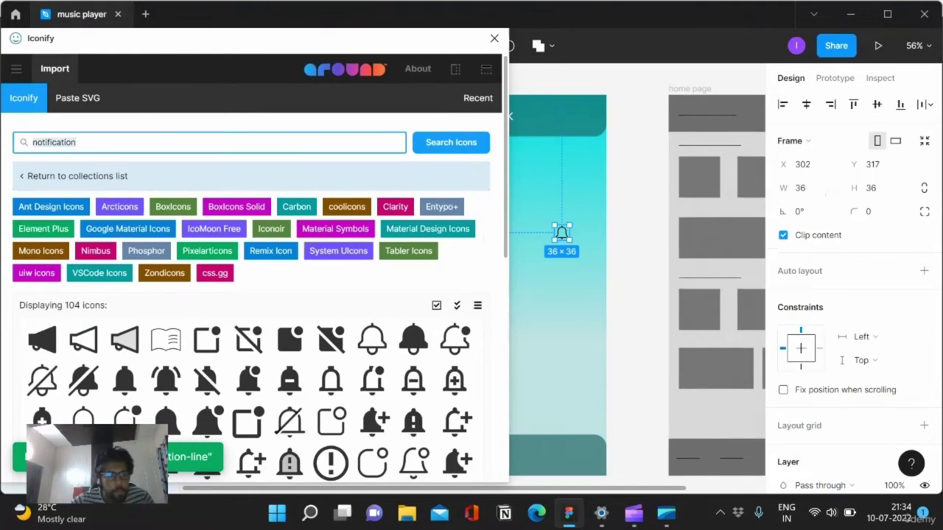
pyautogui.press('BackSpace')
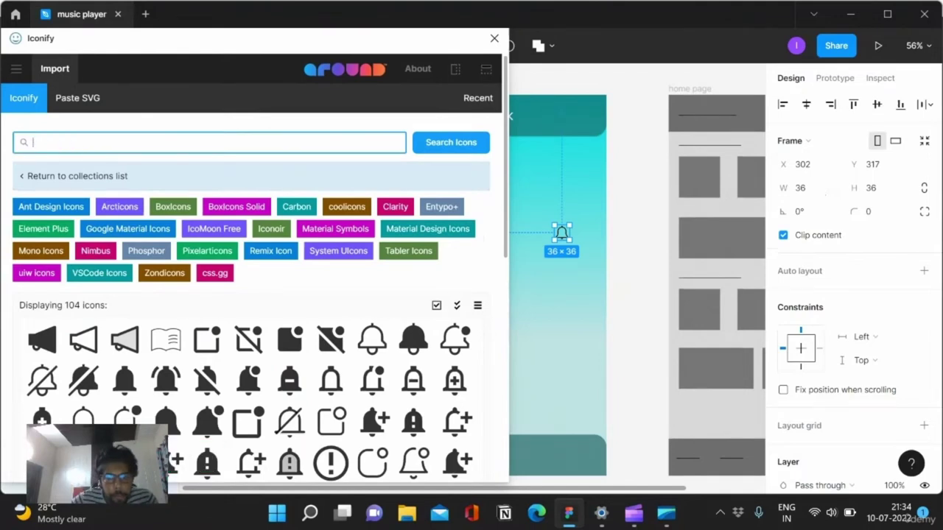
pyautogui.write('home')
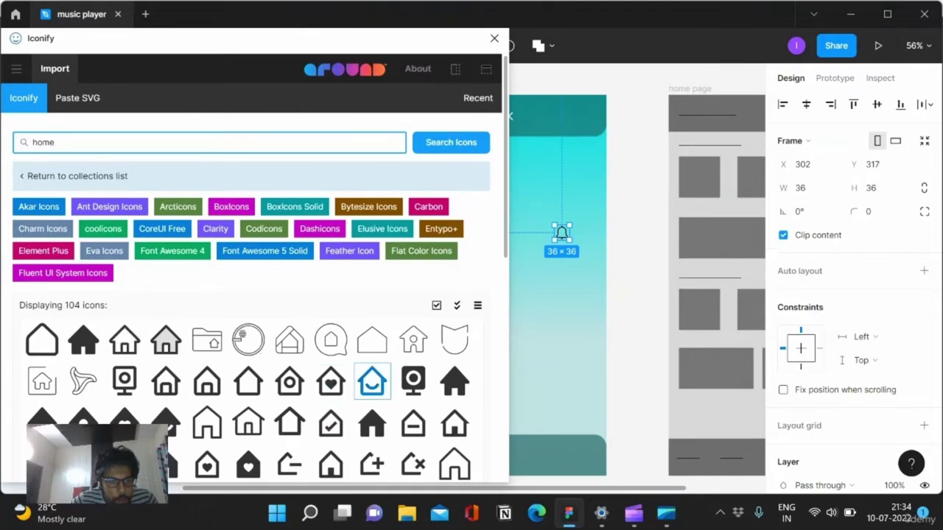
pyautogui.click(372, 381)
pyautogui.moveTo(372, 381); pyautogui.dragTo(549, 357)
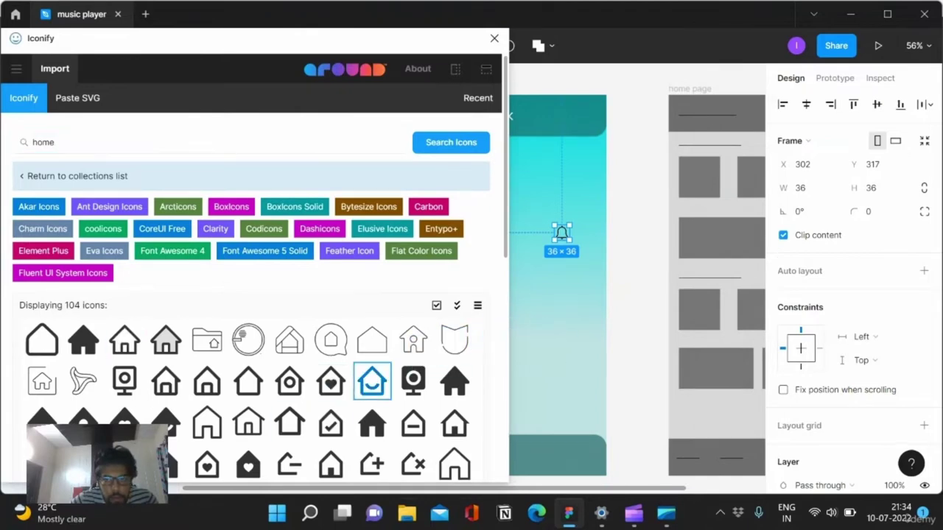
# - Search music icons and drop a music-note icon into the frame
pyautogui.press('BackSpace')
pyautogui.press('BackSpace')
pyautogui.press('BackSpace')
pyautogui.write('misic')
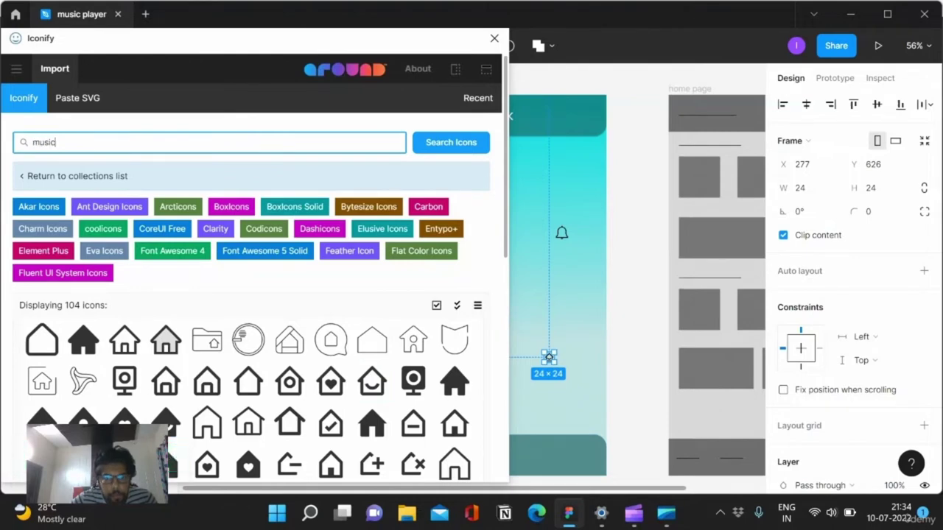
pyautogui.press('Return')
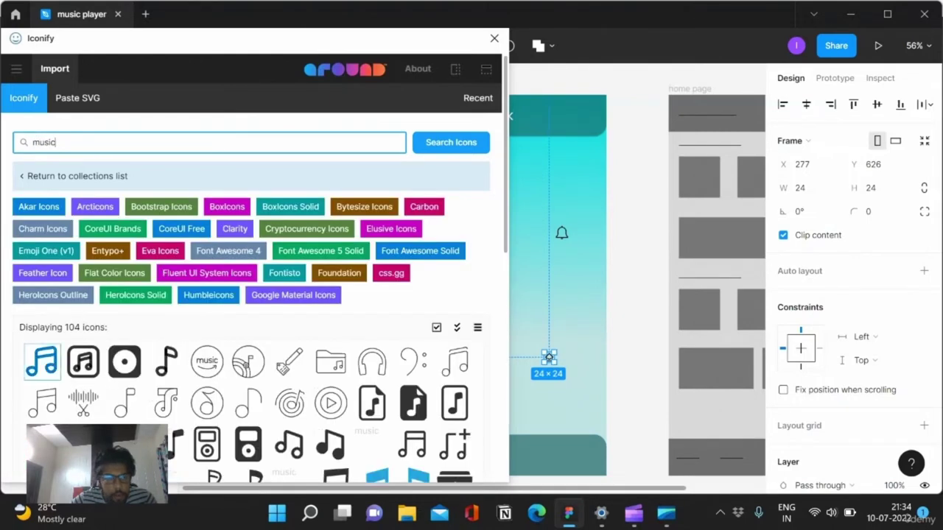
pyautogui.moveTo(166, 361); pyautogui.dragTo(534, 280)
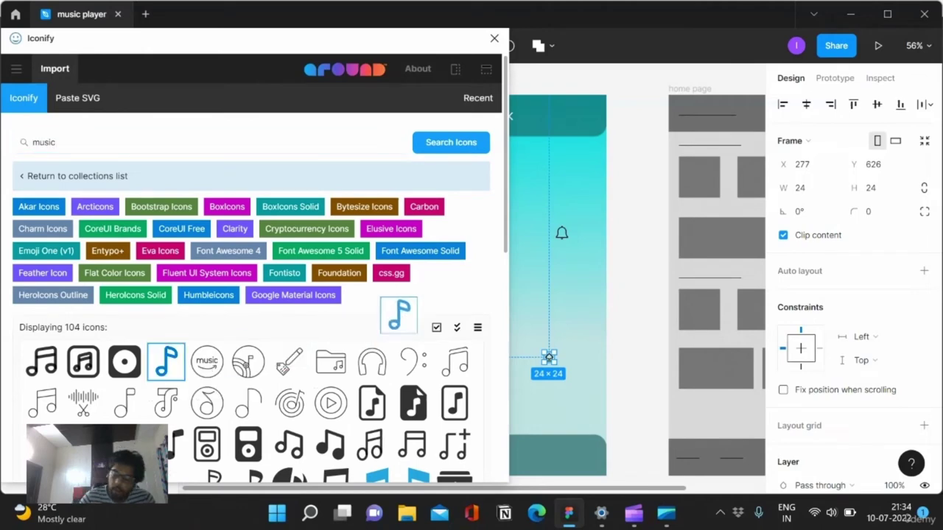
pyautogui.moveTo(549, 357); pyautogui.dragTo(549, 357)
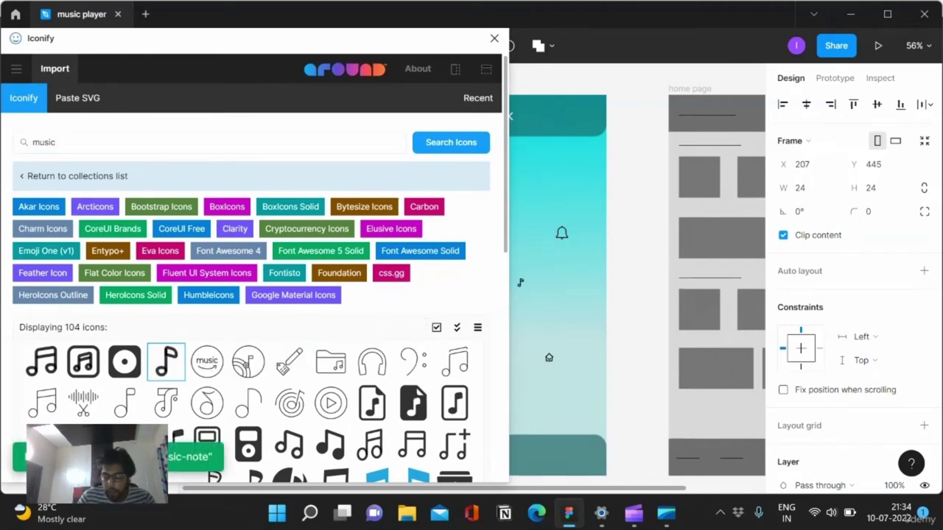
# - Search Iconify for 'podcast' icons
pyautogui.hotkey('ctrl', 'a')
pyautogui.press('BackSpace')
pyautogui.write('podcast')
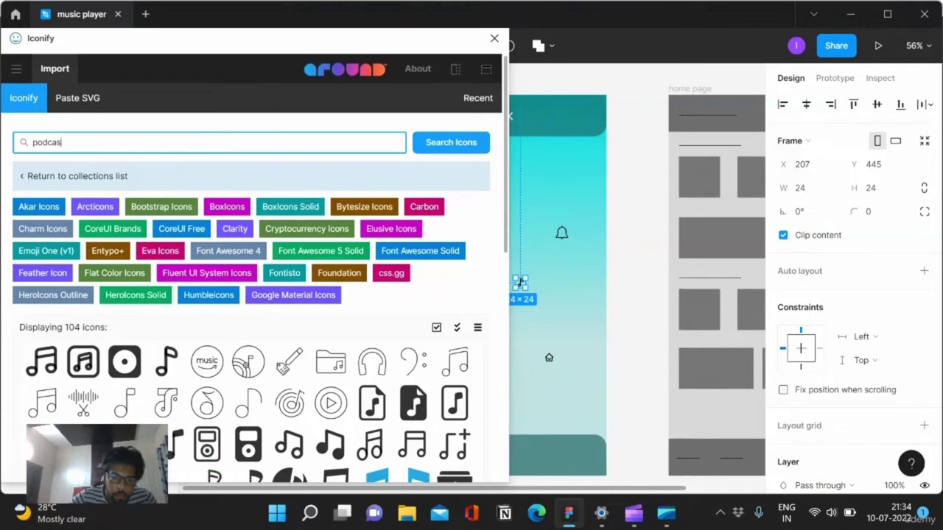
pyautogui.press('Return')
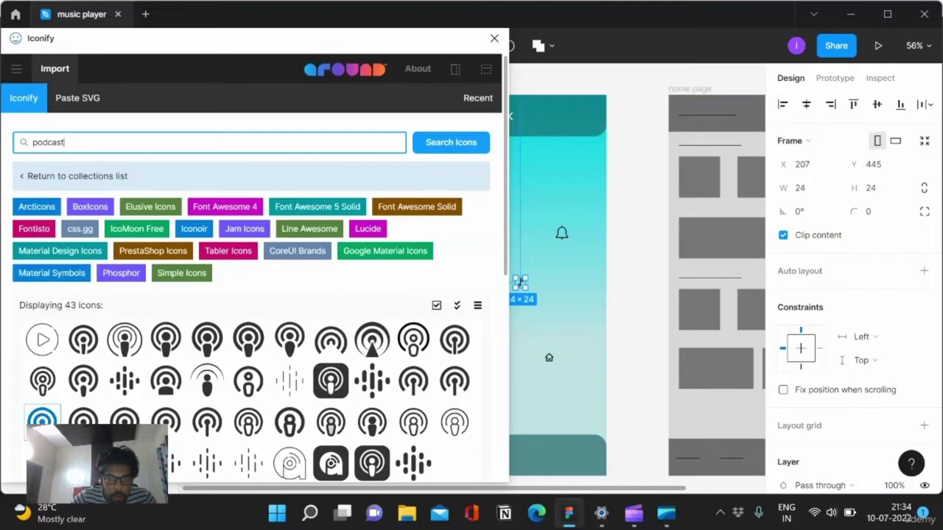
# - Add podcast and playlist icons to the frame, then search 'profile' icons
pyautogui.moveTo(207, 463); pyautogui.dragTo(553, 389)
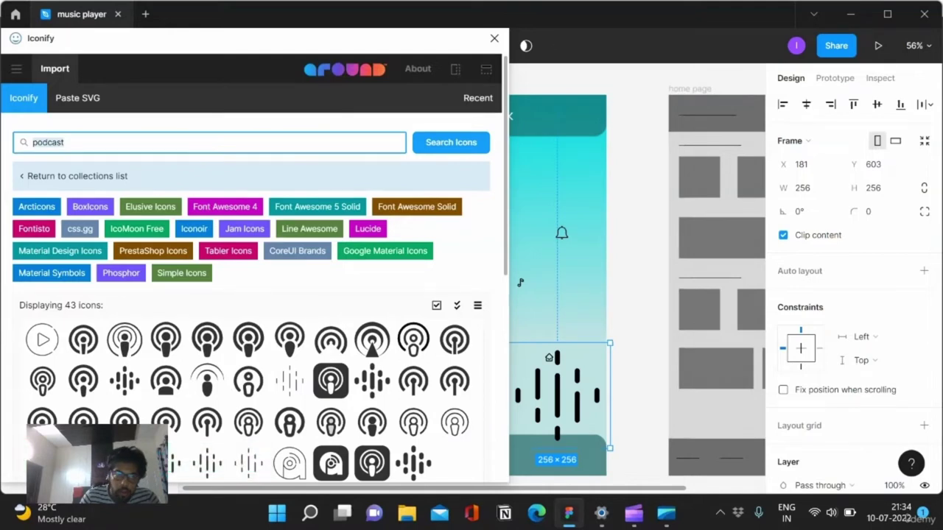
pyautogui.press('BackSpace')
pyautogui.write('playlist')
pyautogui.press('Return')
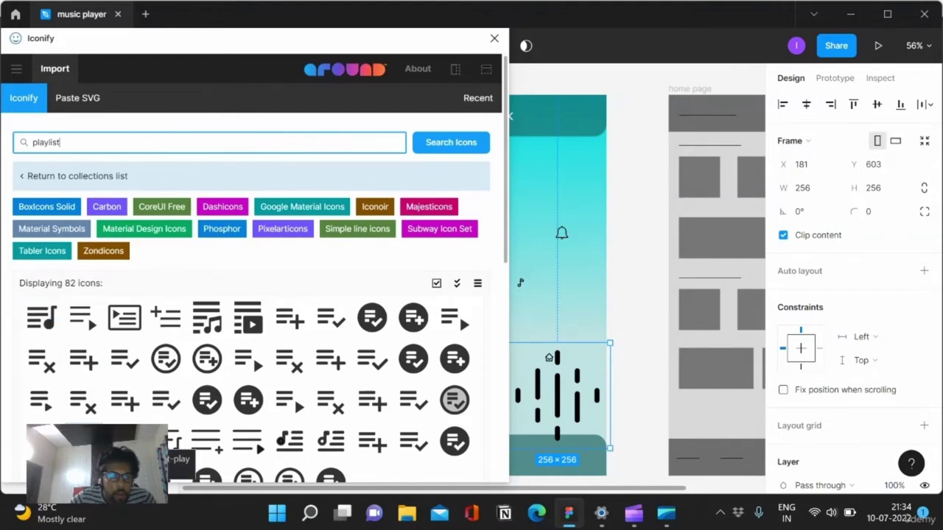
pyautogui.moveTo(174, 442); pyautogui.dragTo(573, 296)
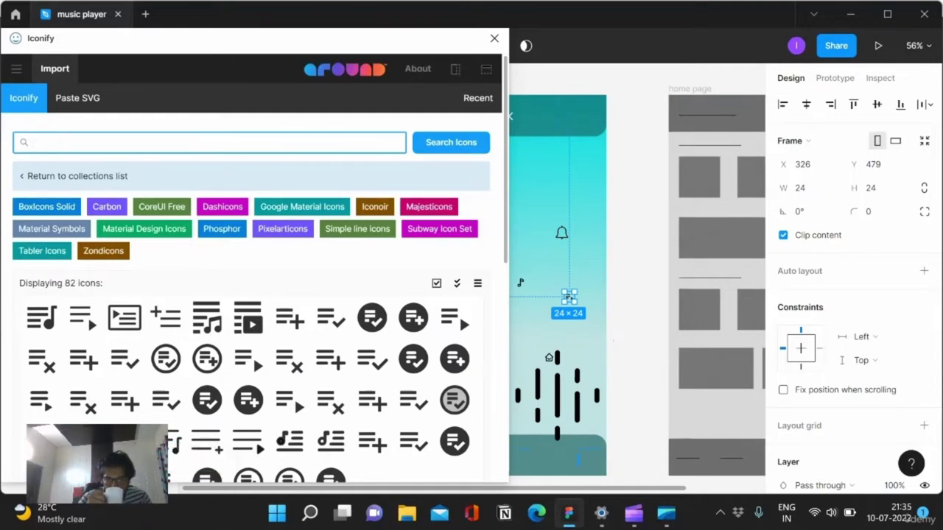
pyautogui.write('profile')
pyautogui.press('Return')
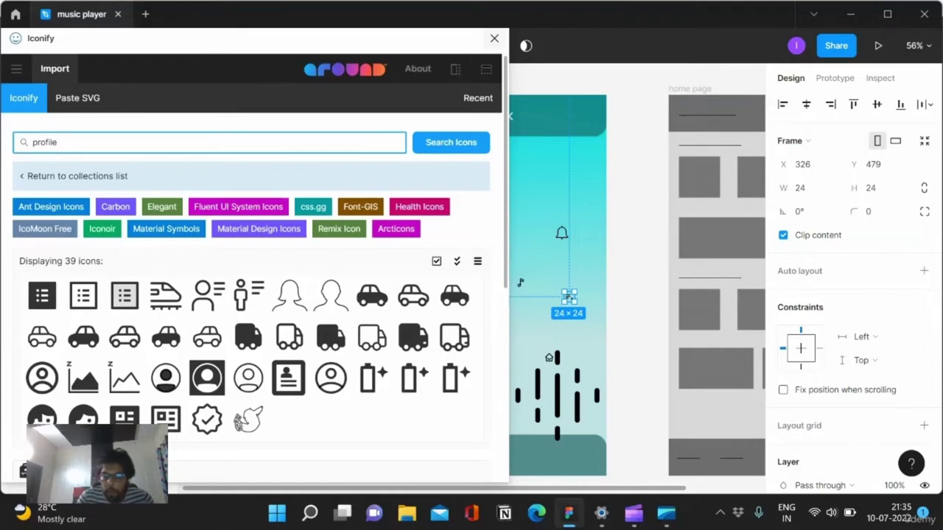
# - Close Iconify and draw a small ellipse in the frame
pyautogui.click(494, 39)
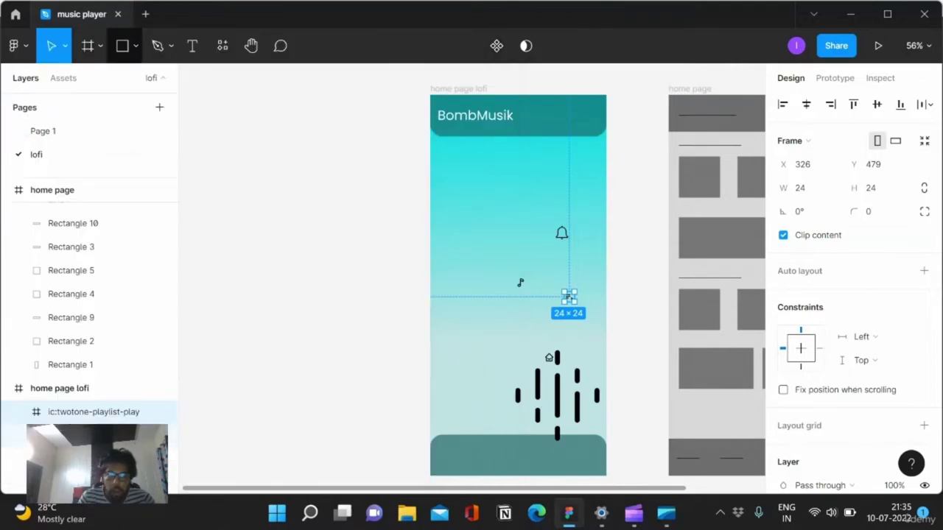
pyautogui.click(135, 45)
pyautogui.click(103, 135)
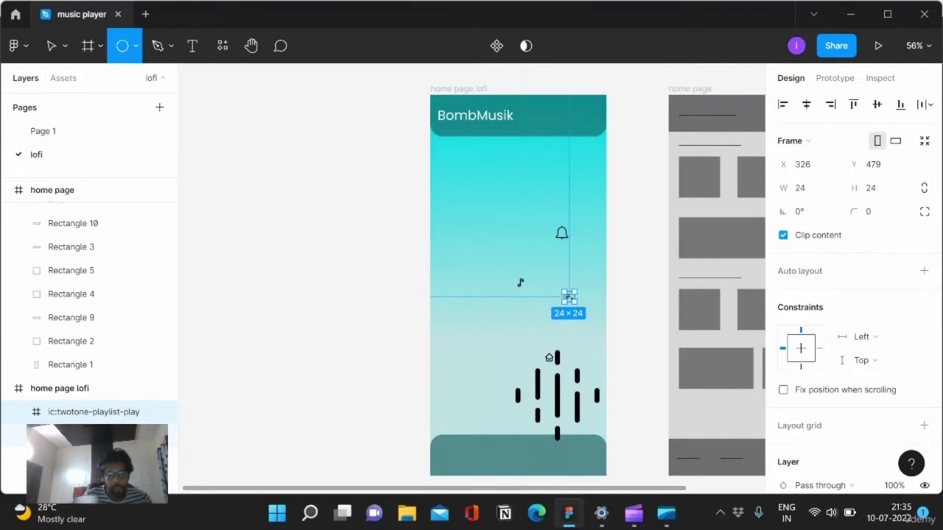
pyautogui.click(465, 158)
pyautogui.moveTo(465, 158); pyautogui.dragTo(487, 179)
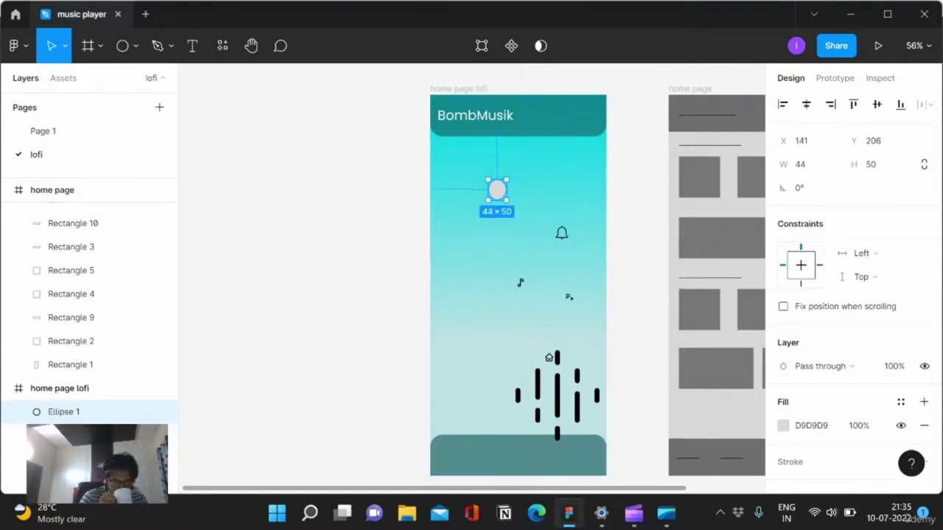
# - Resize the ellipse to a 48×48 circle
pyautogui.click(803, 164)
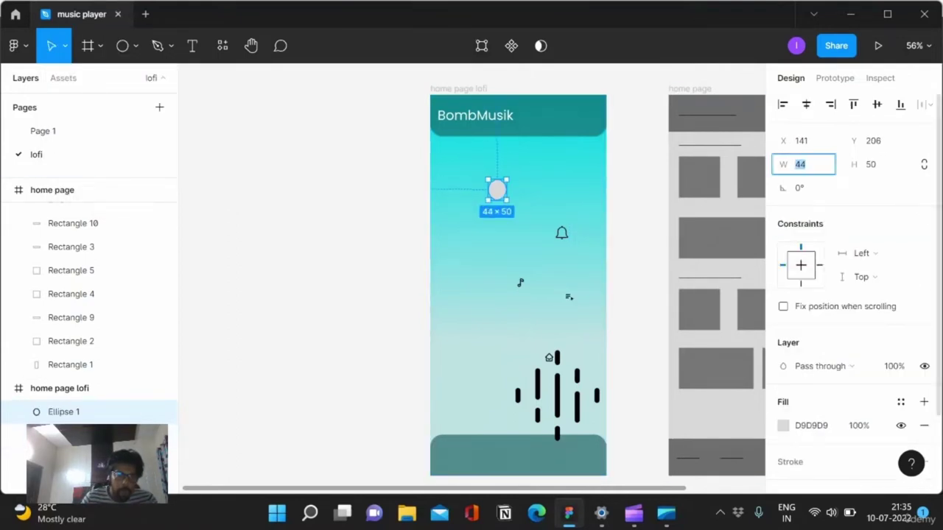
pyautogui.write('32')
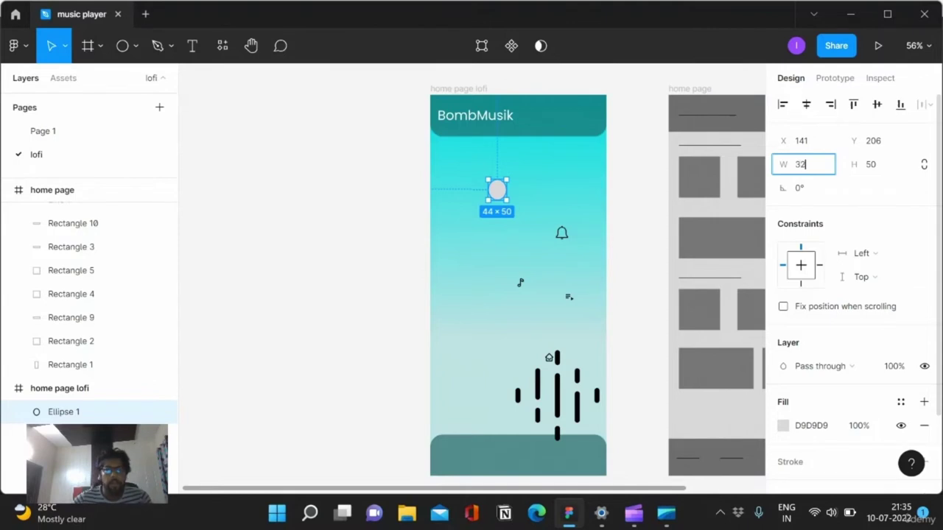
pyautogui.press('Return')
pyautogui.click(871, 165)
pyautogui.write('32')
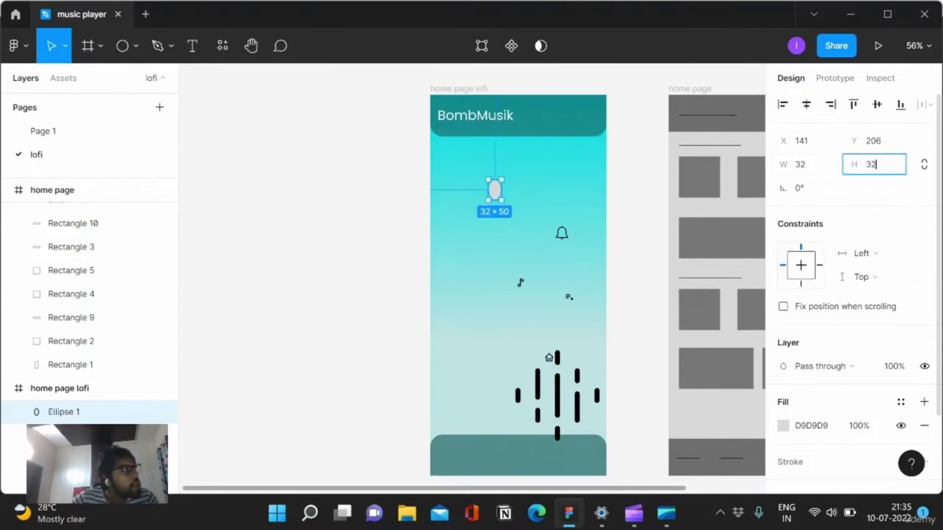
pyautogui.press('Return')
pyautogui.click(866, 165)
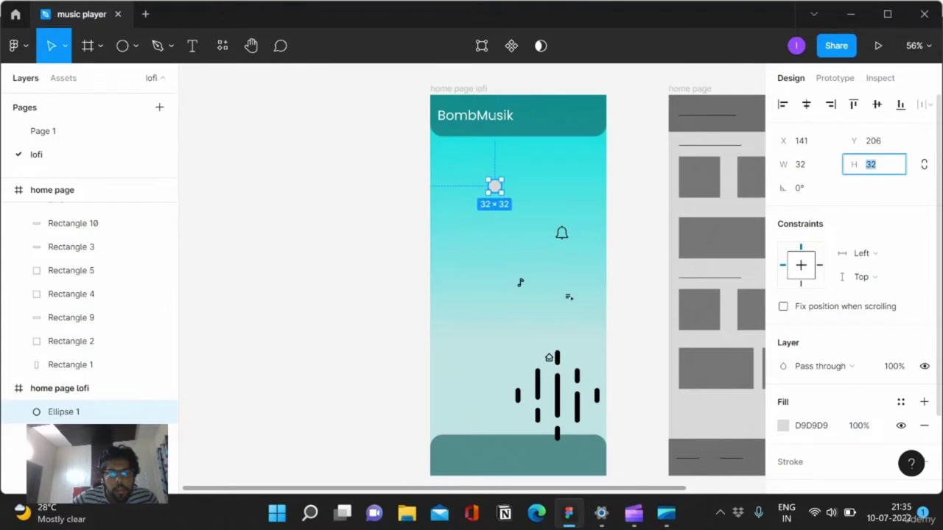
pyautogui.write('48')
pyautogui.press('Return')
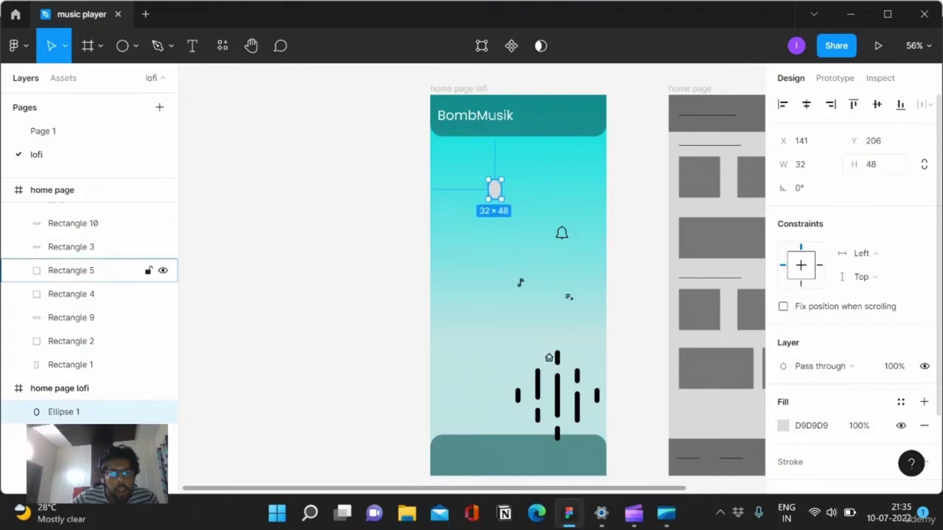
pyautogui.click(803, 164)
pyautogui.write('48')
pyautogui.press('Return')
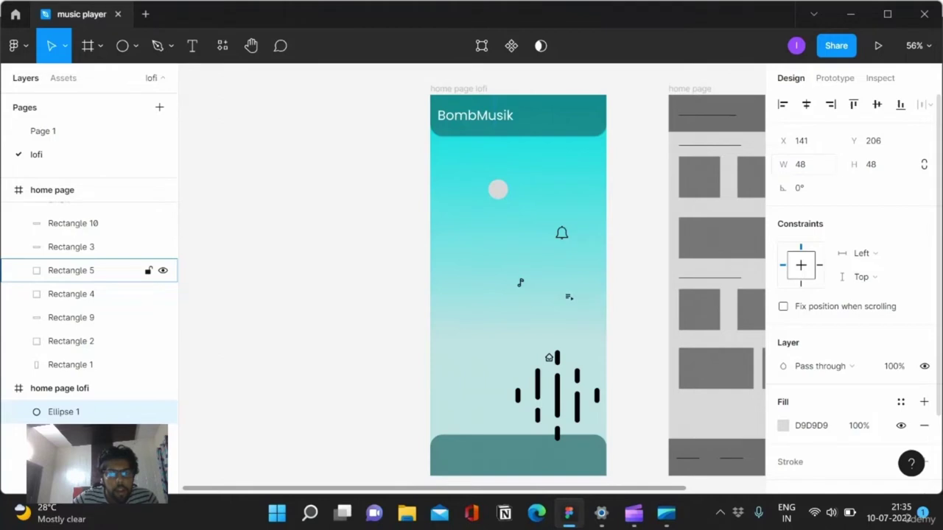
# - Move the circle to the header's right end at X 363, Y 26
pyautogui.moveTo(498, 189); pyautogui.dragTo(589, 119)
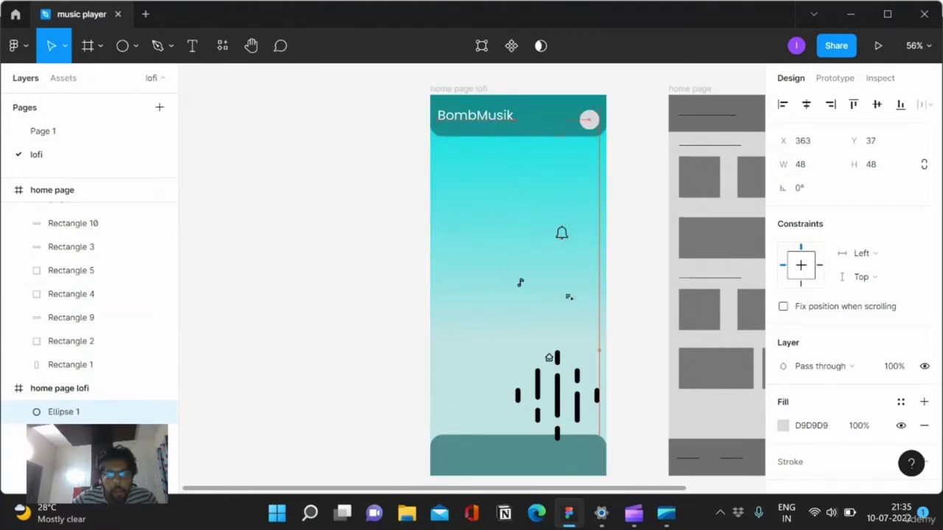
pyautogui.moveTo(589, 119); pyautogui.dragTo(590, 115)
pyautogui.keyDown('ctrl'); pyautogui.scroll(3, 582, 172); pyautogui.keyUp('ctrl')
pyautogui.scroll(1, 582, 172)
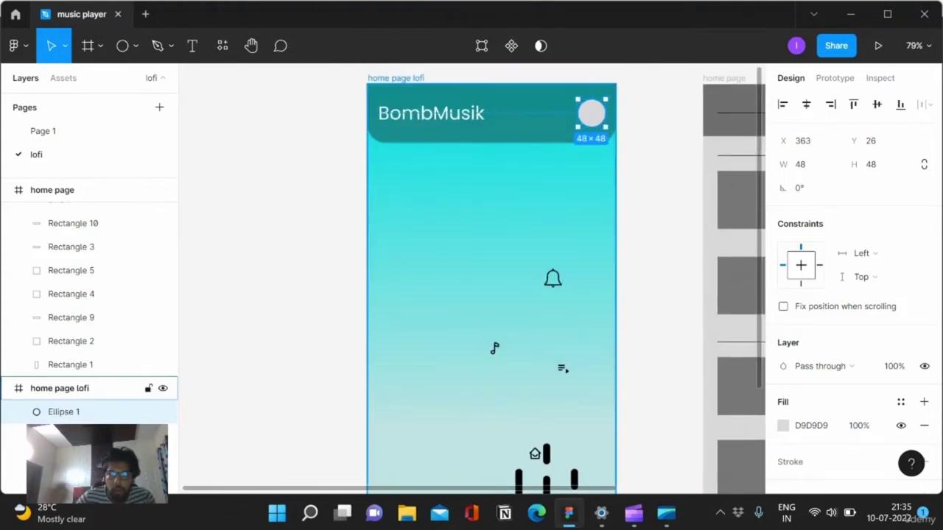
# - Move the bell icon up into the header beside the grey circle
pyautogui.click(553, 278)
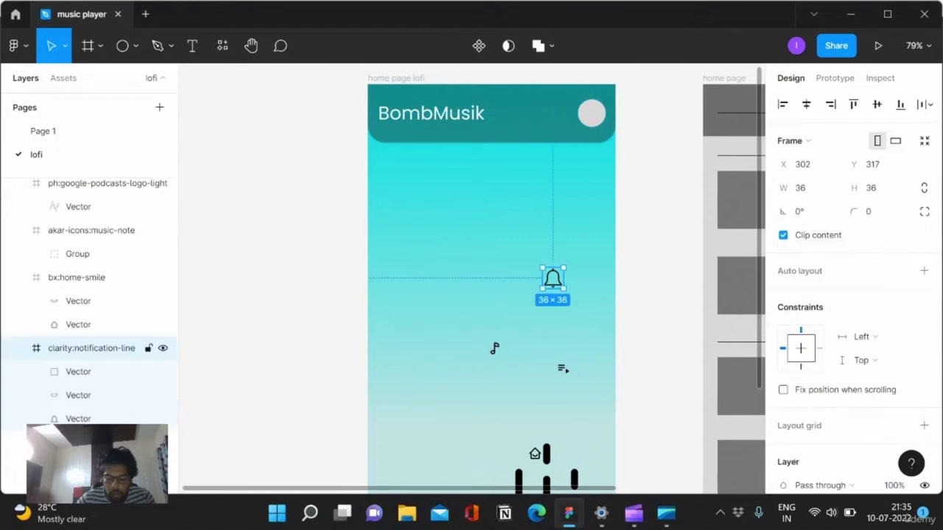
pyautogui.moveTo(552, 278); pyautogui.dragTo(553, 112)
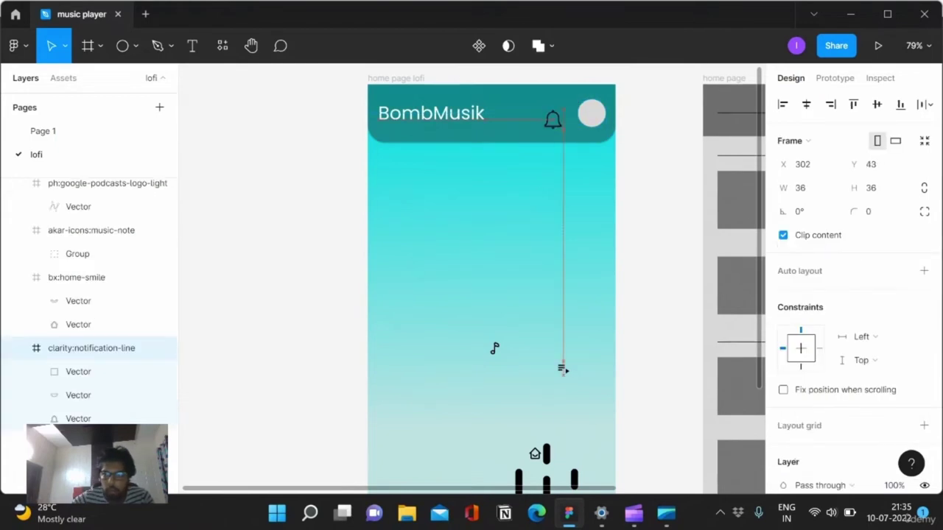
pyautogui.moveTo(553, 113); pyautogui.dragTo(553, 113)
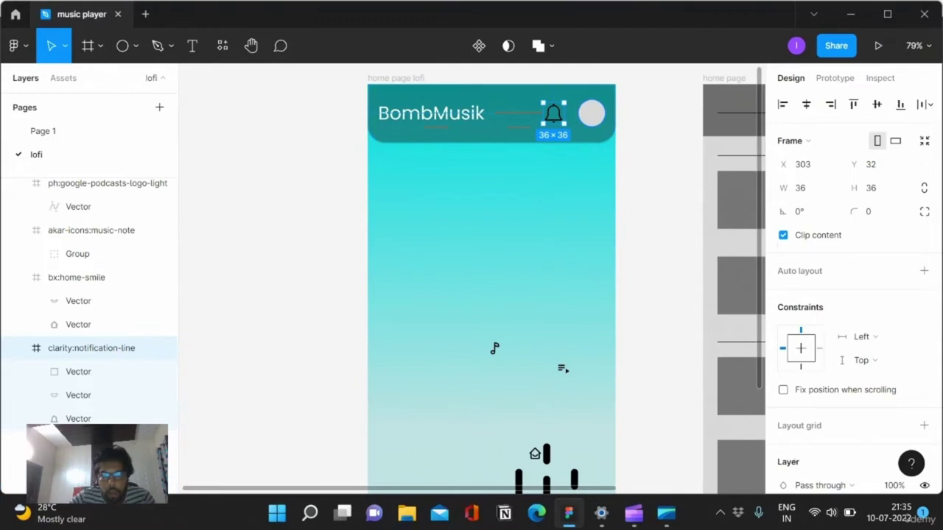
# - Shrink the header's grey circle to 42×42 and reposition it
pyautogui.click(592, 113)
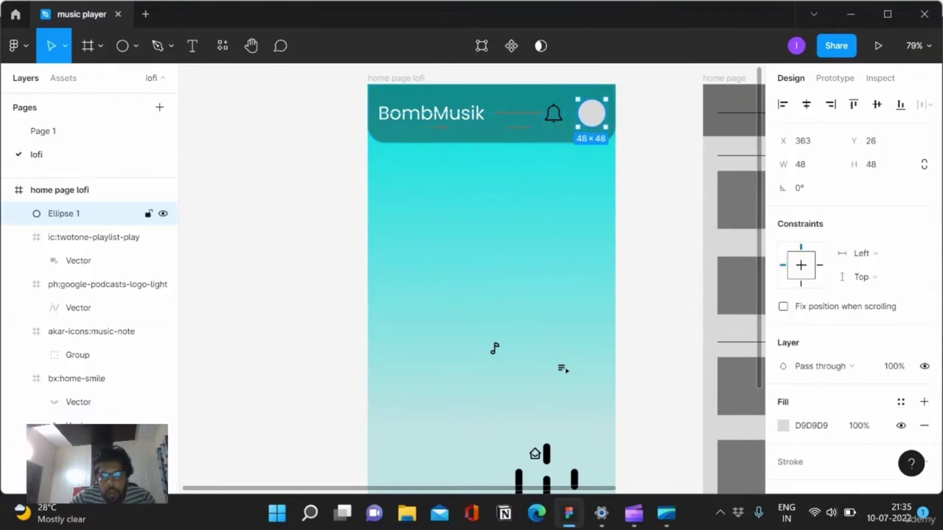
pyautogui.click(802, 164)
pyautogui.write('42')
pyautogui.press('Return')
pyautogui.click(873, 165)
pyautogui.write('42')
pyautogui.press('Return')
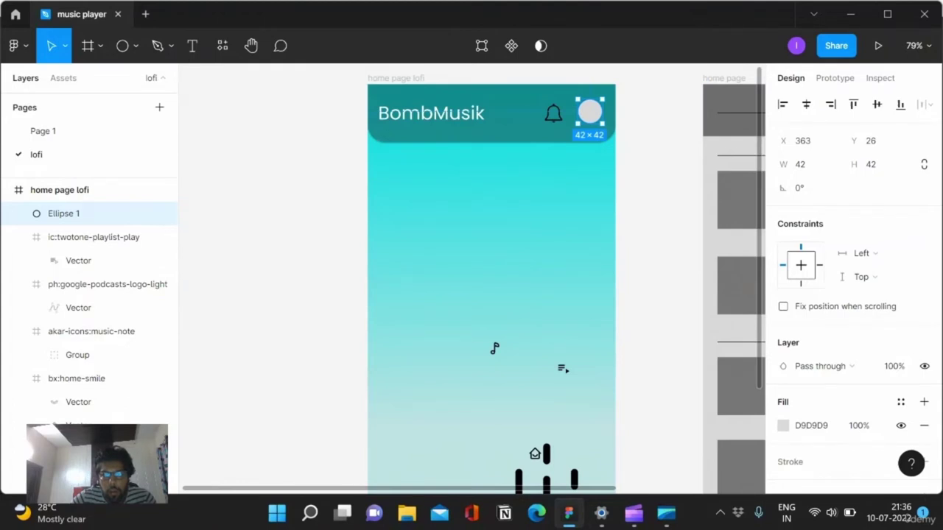
pyautogui.moveTo(590, 112); pyautogui.dragTo(594, 113)
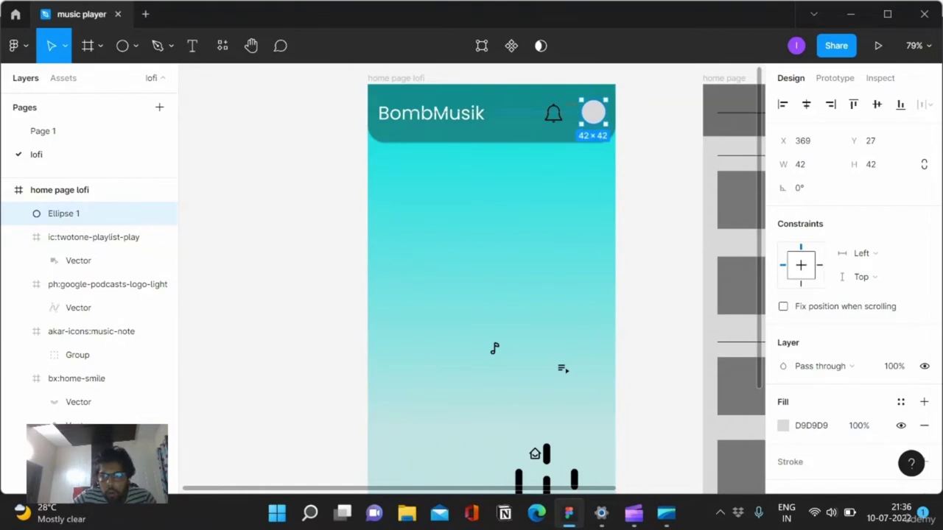
# - Nudge the circle and bell into alignment, checking spacing with Alt distance guides
pyautogui.press('Escape')
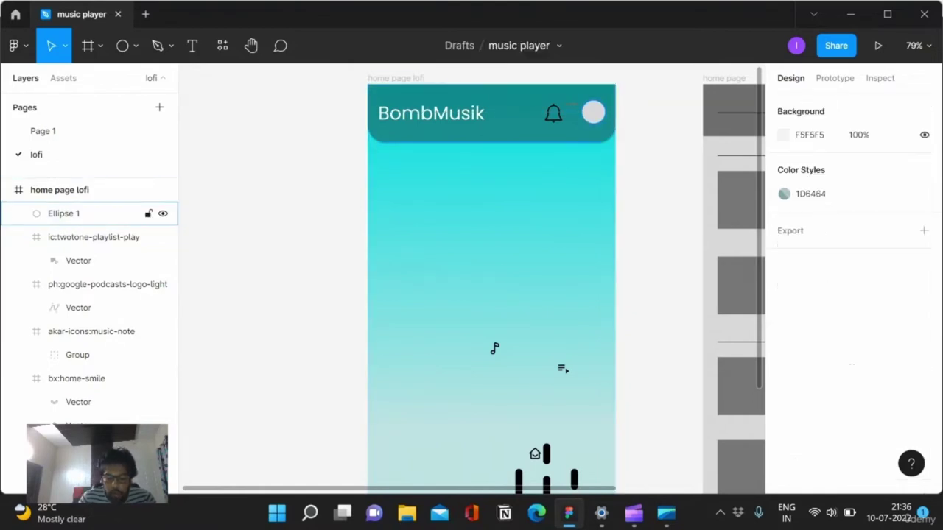
pyautogui.click(64, 213)
pyautogui.press('Down')
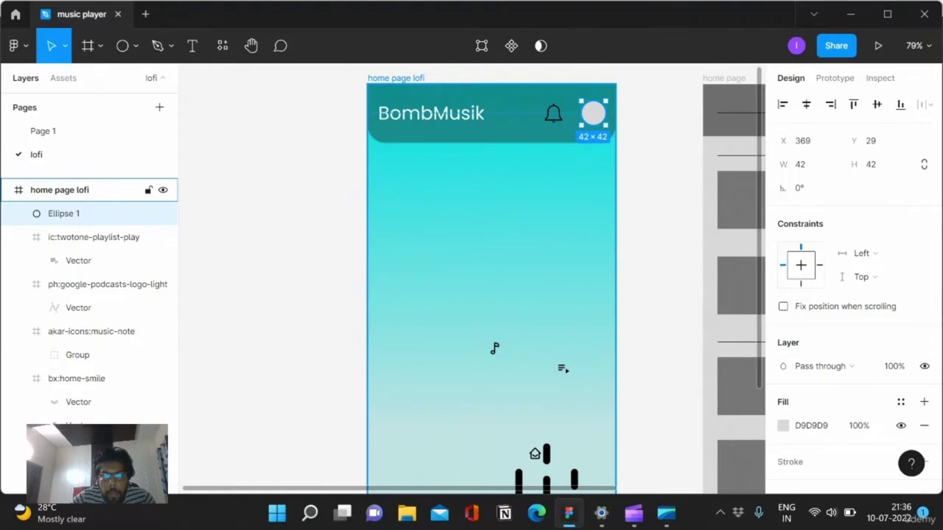
pyautogui.click(431, 113)
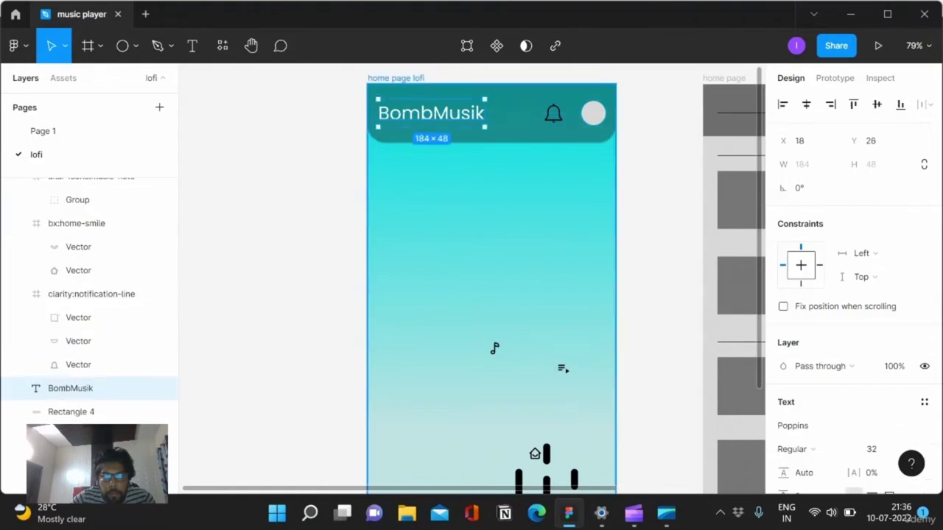
pyautogui.press('alt')
pyautogui.click(593, 113)
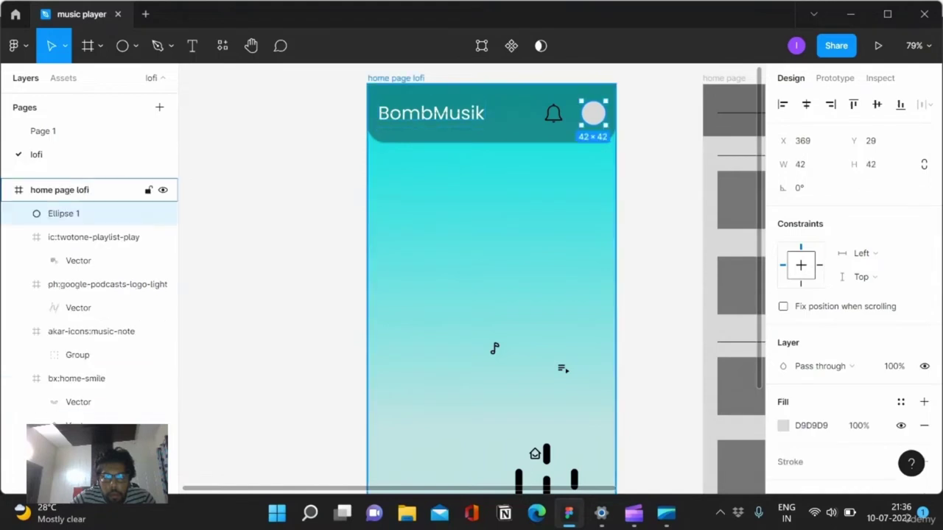
pyautogui.press('Left')
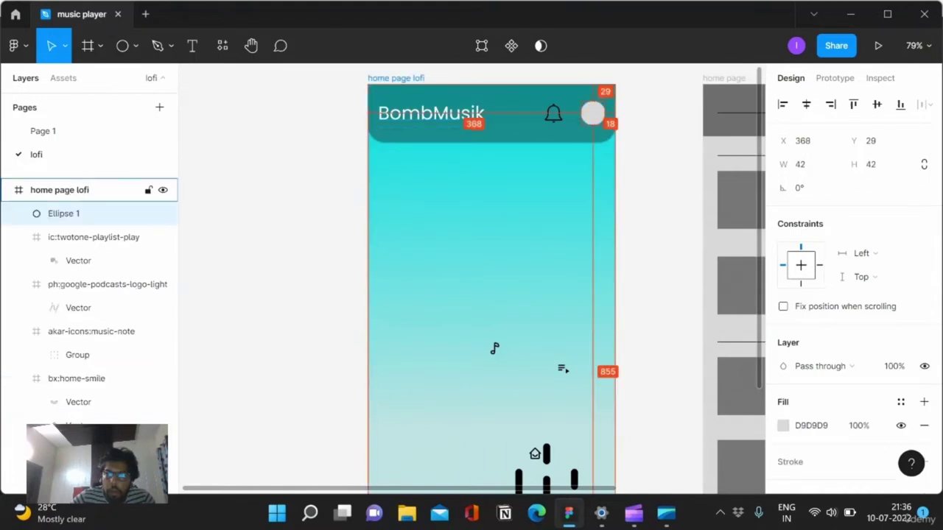
pyautogui.click(553, 113)
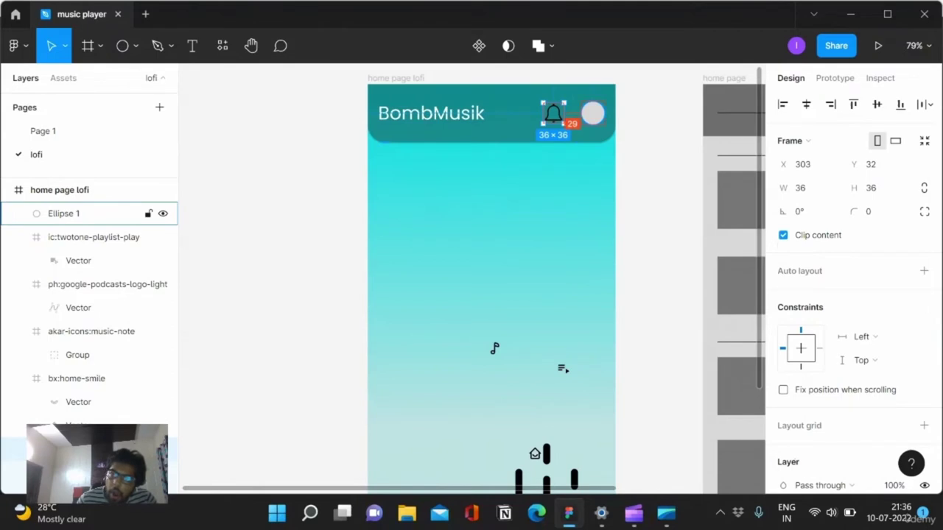
pyautogui.press('Right')
pyautogui.press('Right')
pyautogui.press('Right')
pyautogui.press('Right')
pyautogui.press('Right')
pyautogui.press('Right')
pyautogui.press('Right')
pyautogui.press('Right')
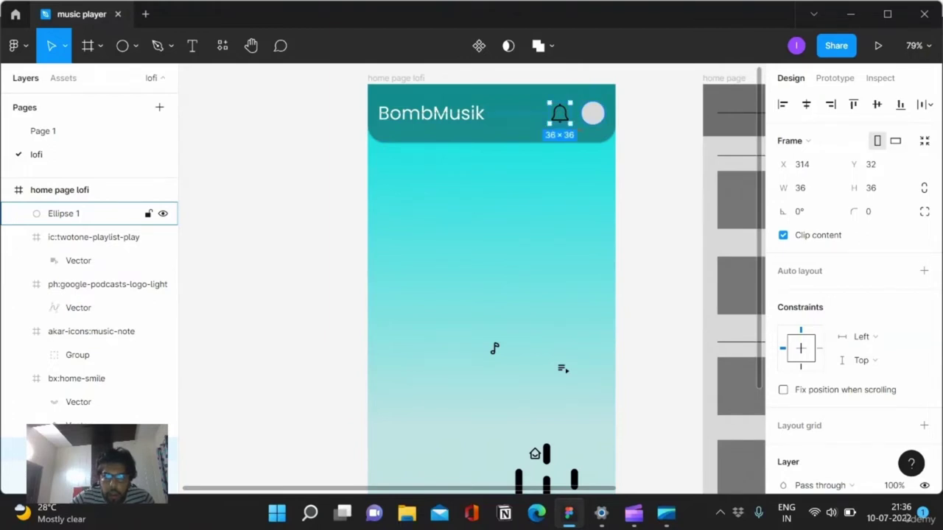
pyautogui.click(74, 213)
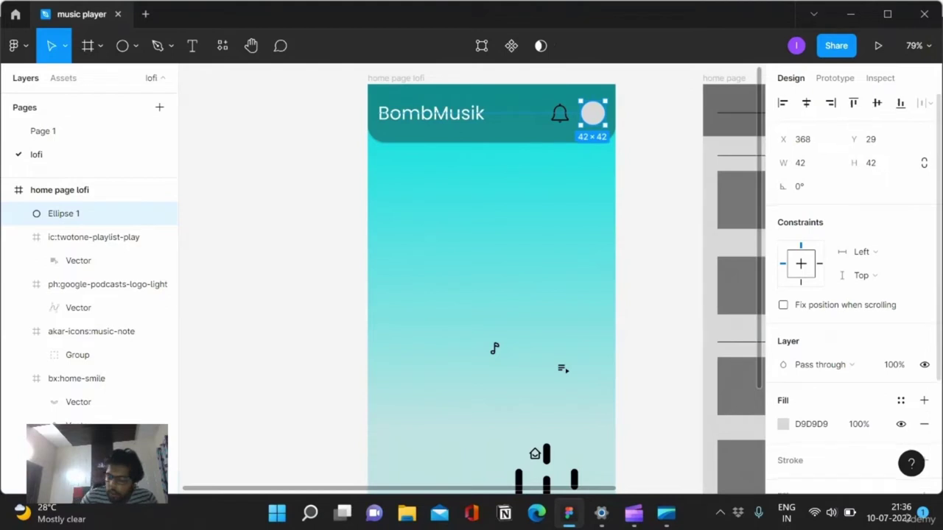
pyautogui.scroll(-2, 847, 295)
pyautogui.click(783, 330)
pyautogui.click(612, 109)
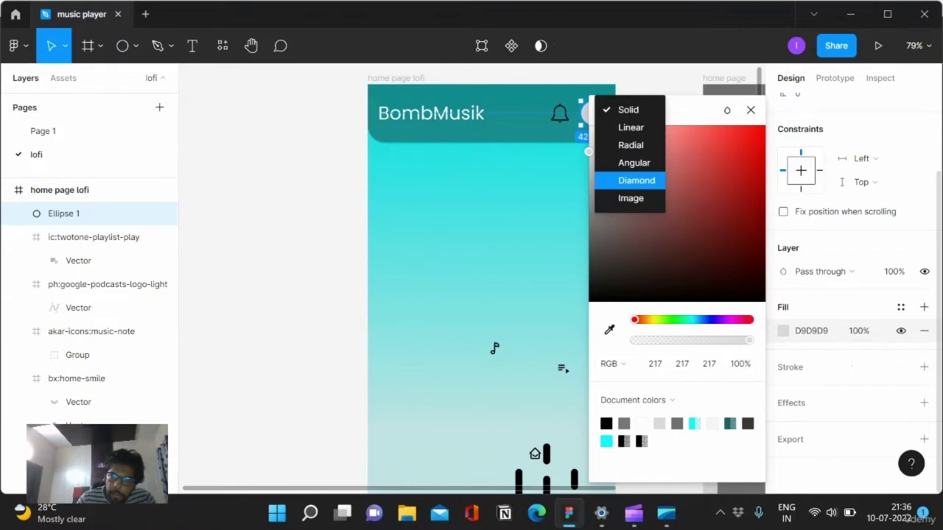
pyautogui.click(636, 181)
pyautogui.click(621, 56)
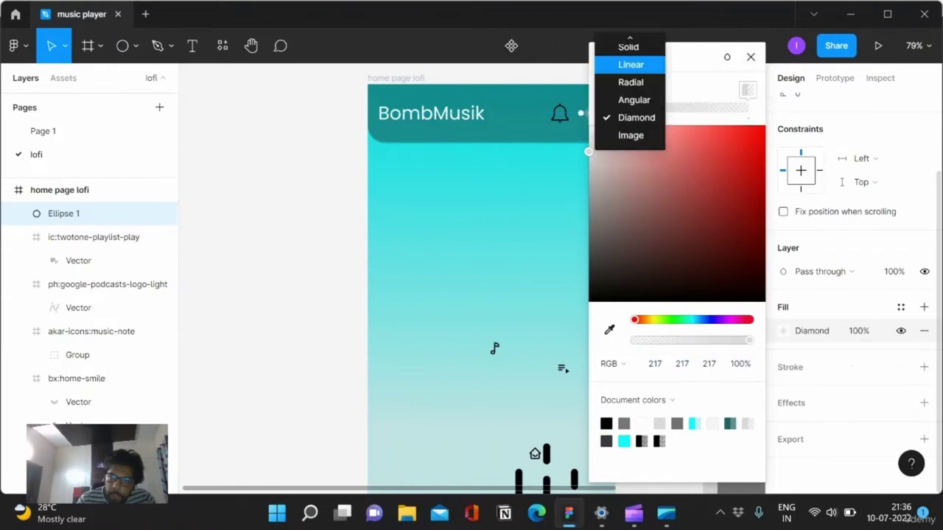
pyautogui.click(631, 135)
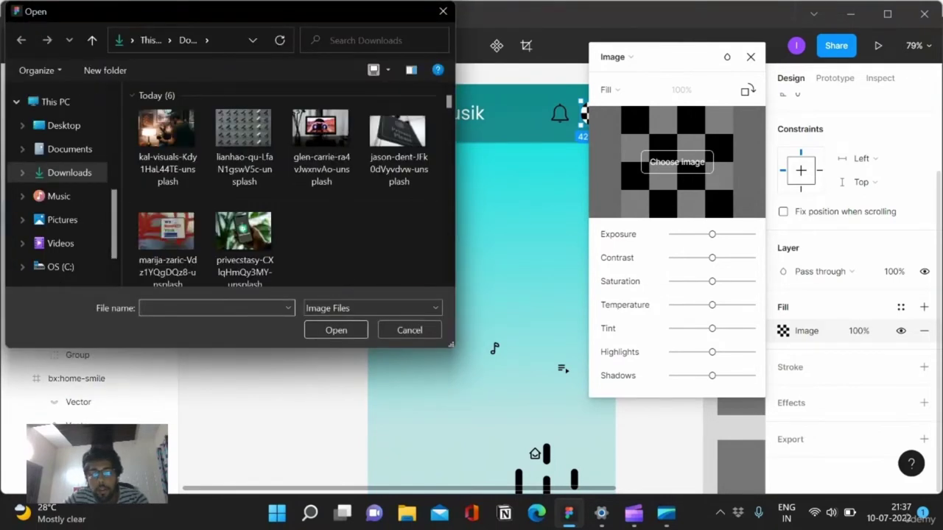
pyautogui.scroll(-1, 287, 187)
pyautogui.scroll(-2, 322, 235)
pyautogui.scroll(-2, 322, 236)
pyautogui.scroll(-2, 322, 236)
pyautogui.scroll(-2, 322, 236)
pyautogui.scroll(-2, 322, 236)
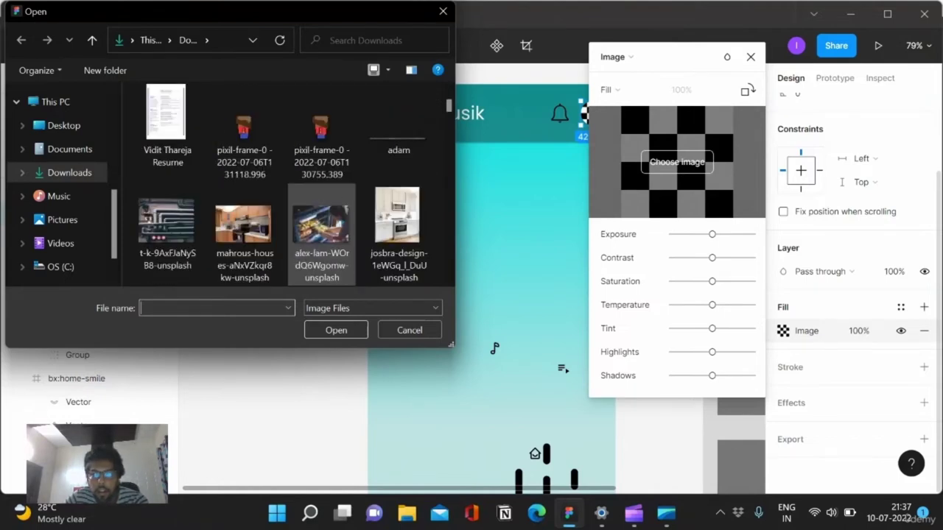
pyautogui.scroll(-2, 321, 236)
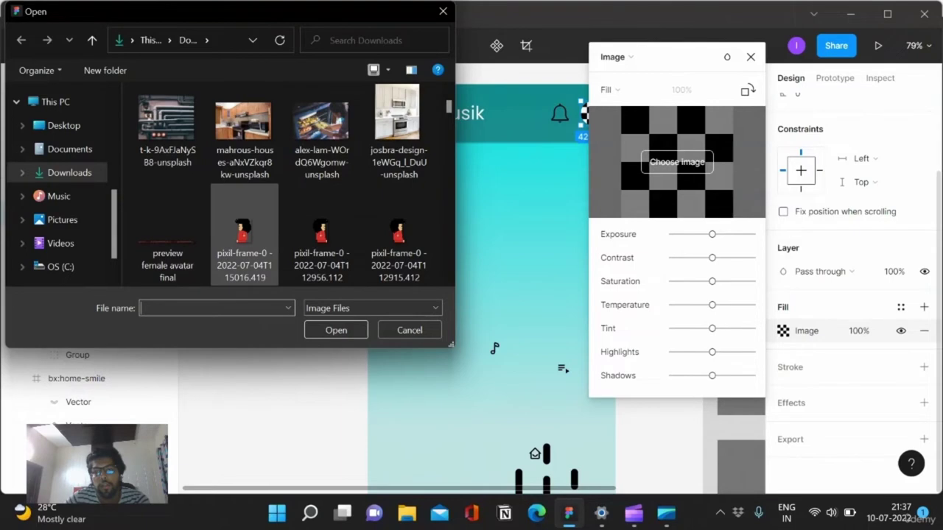
pyautogui.click(322, 133)
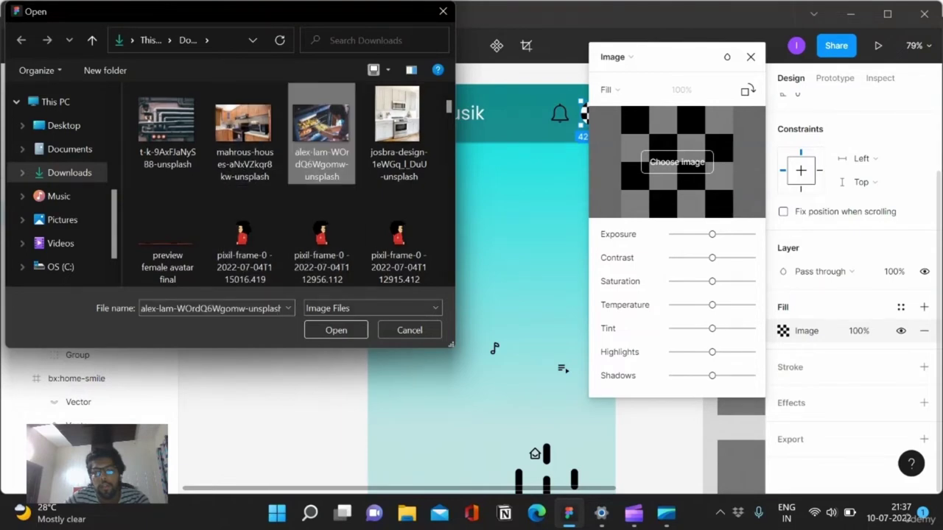
pyautogui.click(336, 330)
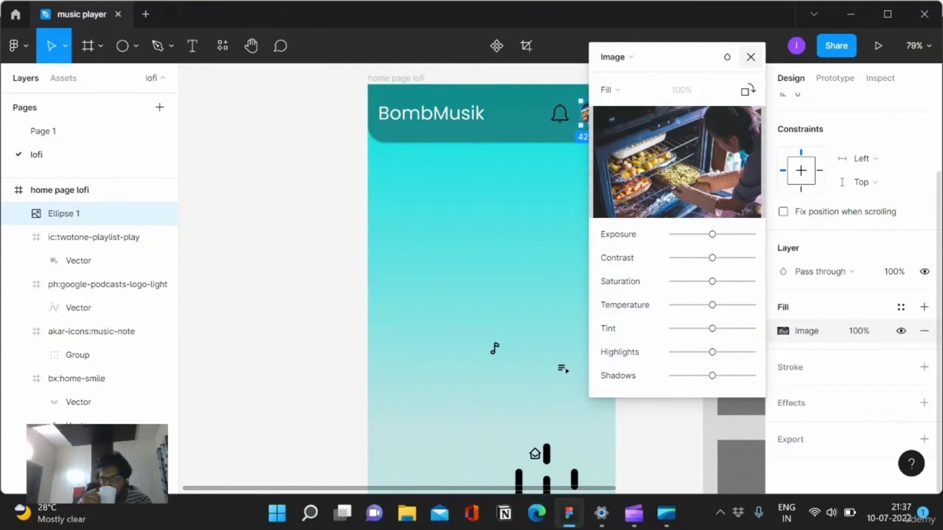
# - Add a 1 px black inside stroke to the round avatar
pyautogui.press('Escape')
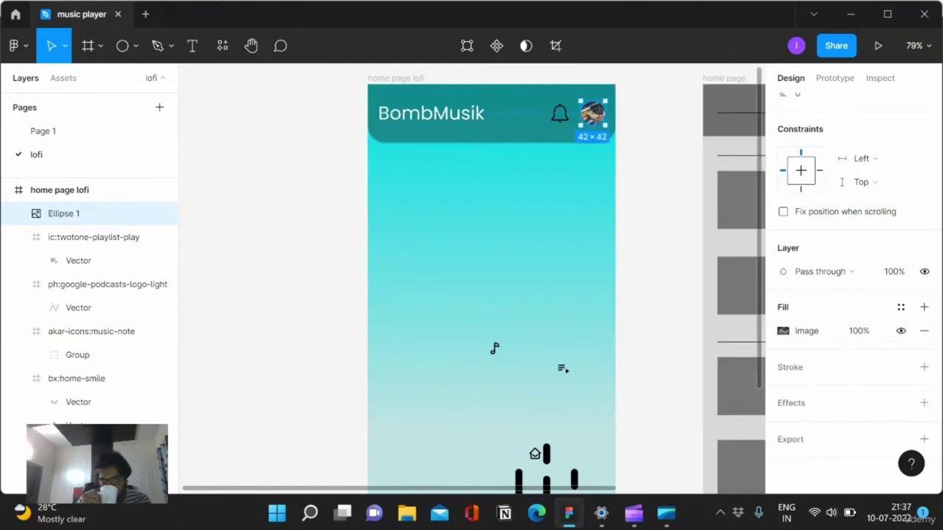
pyautogui.press('Escape')
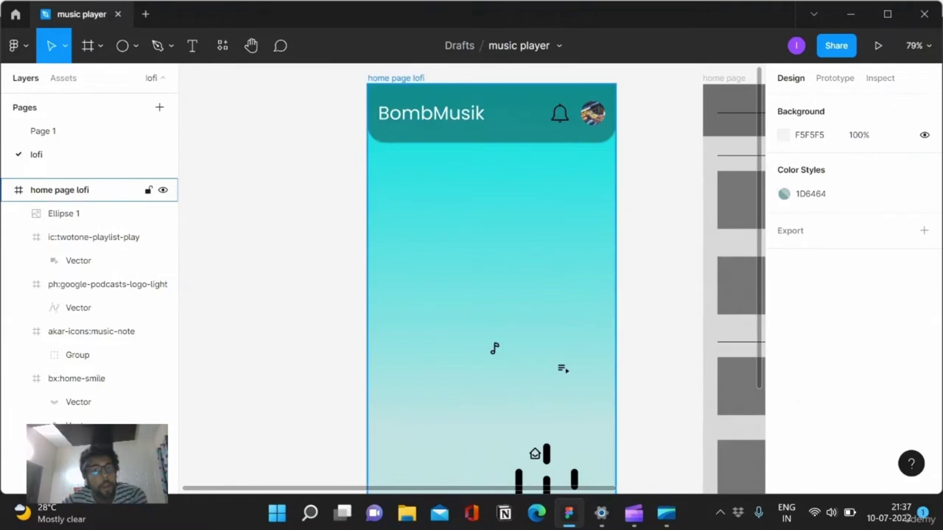
pyautogui.click(64, 213)
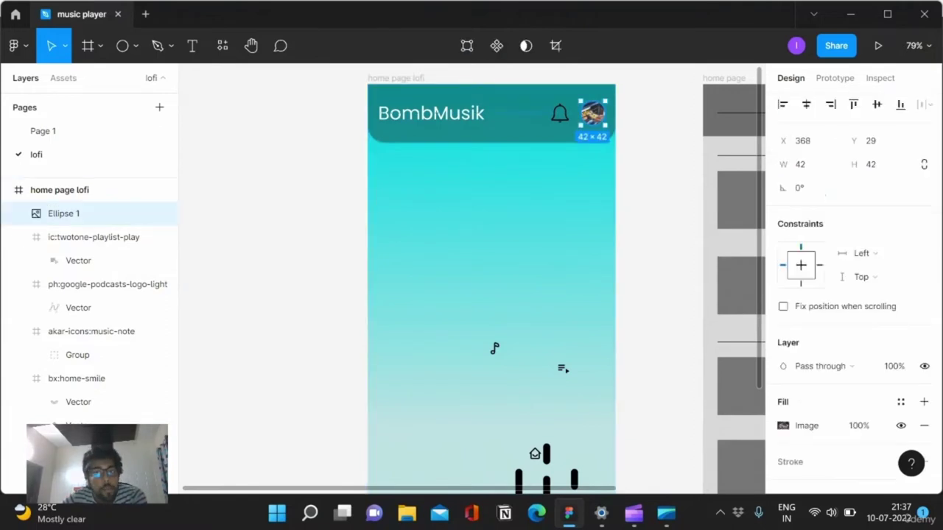
pyautogui.scroll(-1, 851, 294)
pyautogui.scroll(-1, 851, 294)
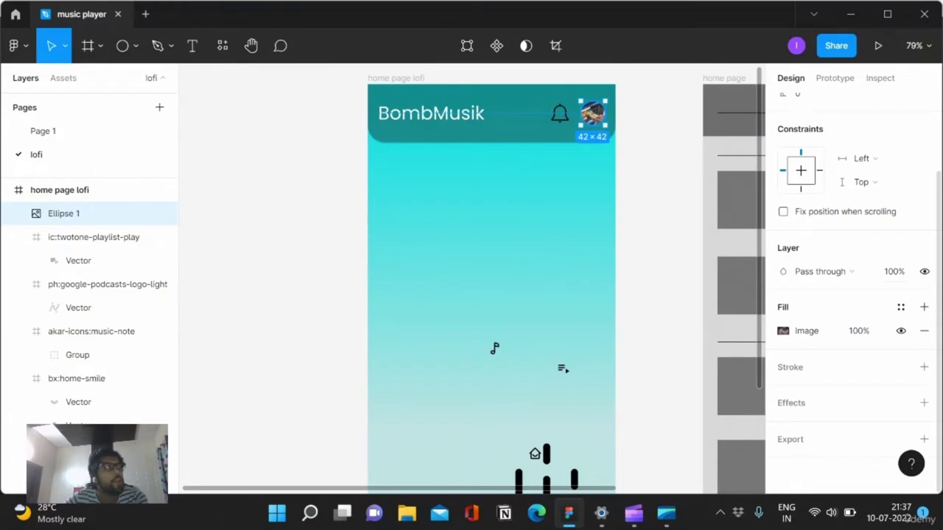
pyautogui.click(923, 367)
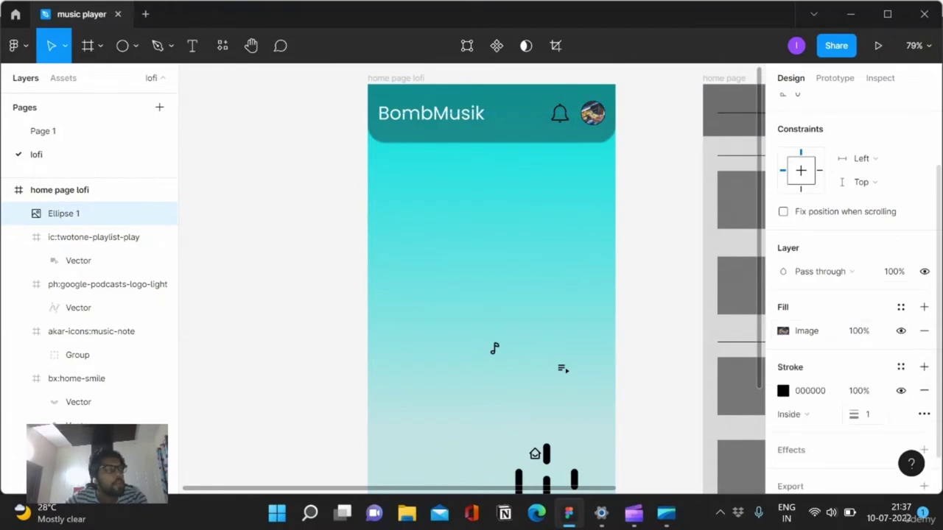
# - Set the avatar border to 0.5 weight positioned Outside
pyautogui.click(866, 413)
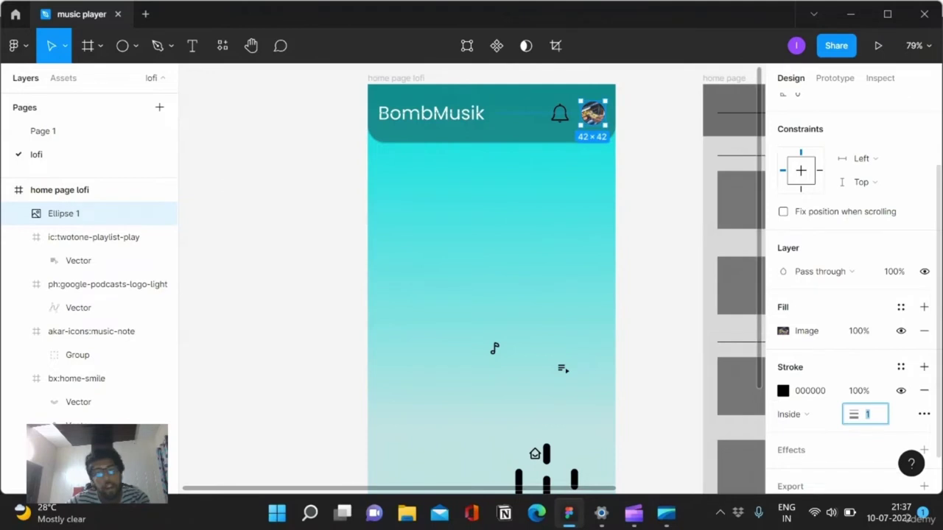
pyautogui.write('0.5')
pyautogui.press('Return')
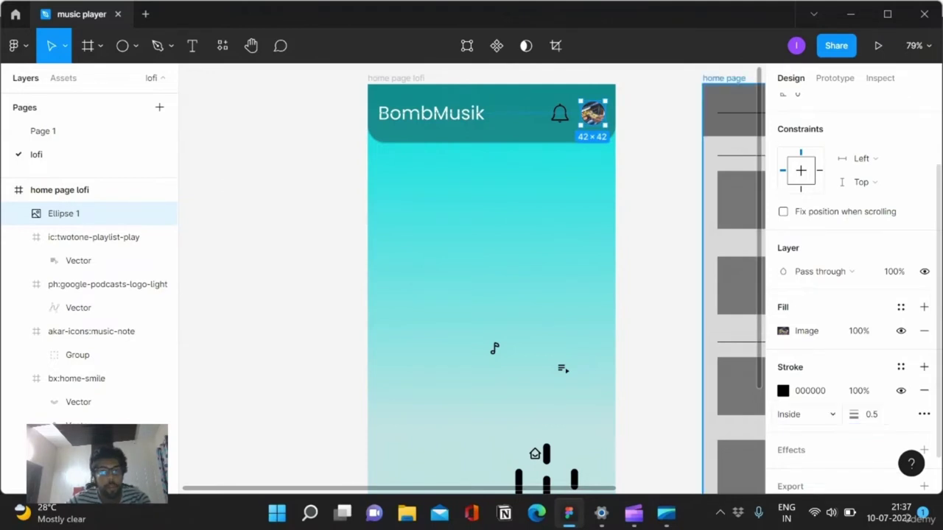
pyautogui.click(807, 414)
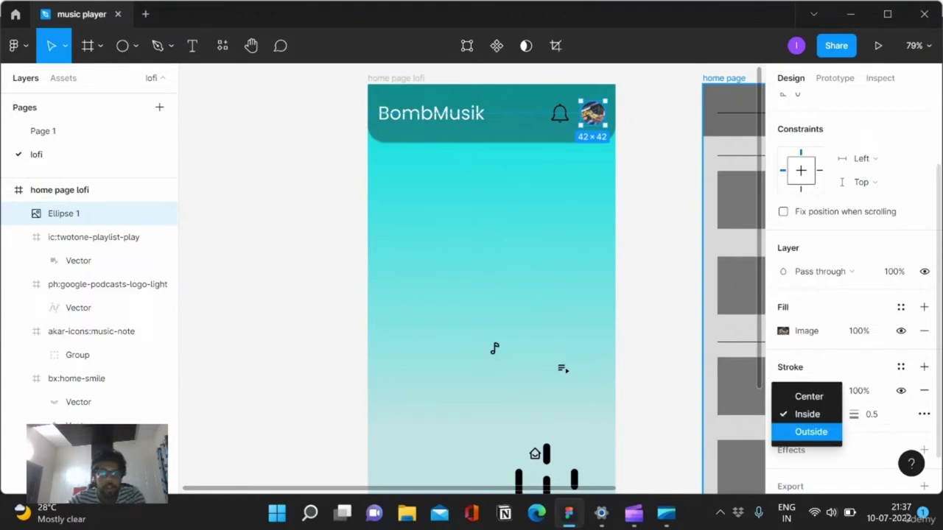
pyautogui.click(810, 431)
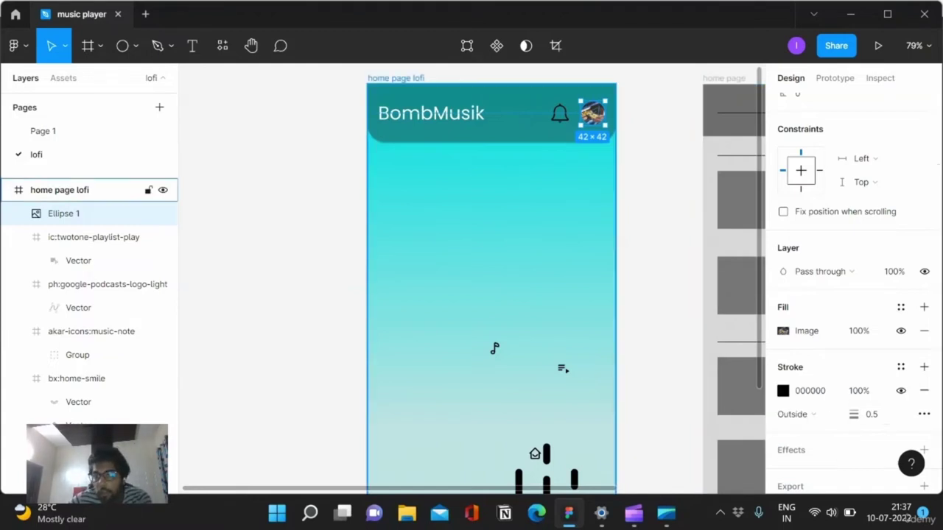
# - Change the avatar border colour to white FFFFFF
pyautogui.scroll(2, 593, 159)
pyautogui.scroll(3, 593, 158)
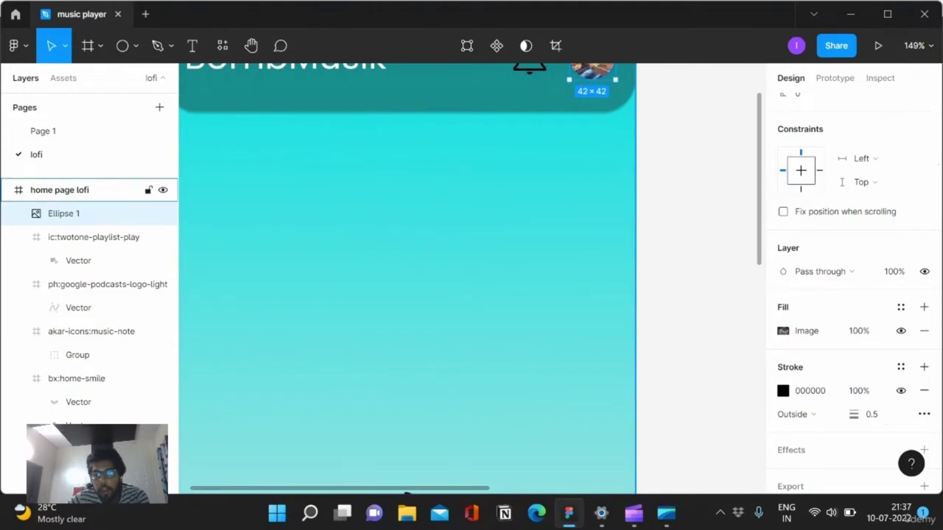
pyautogui.click(407, 494)
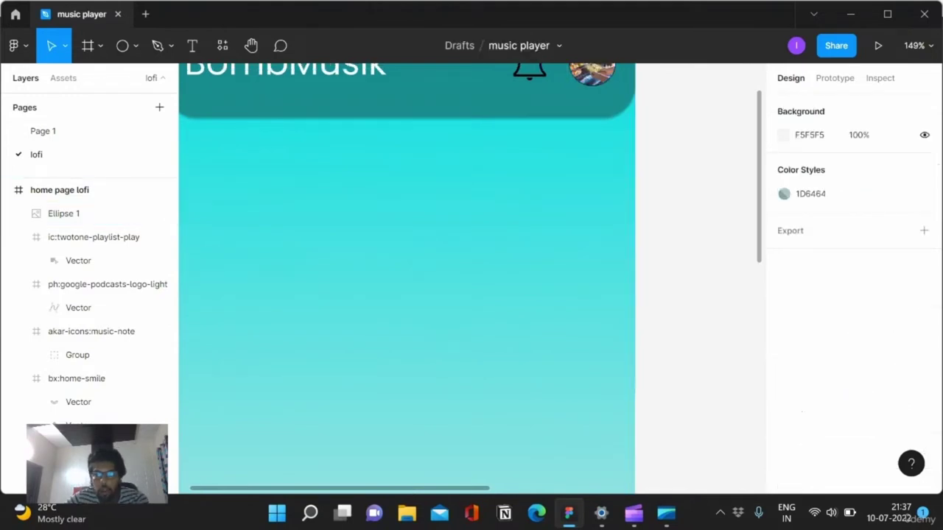
pyautogui.scroll(1, 407, 278)
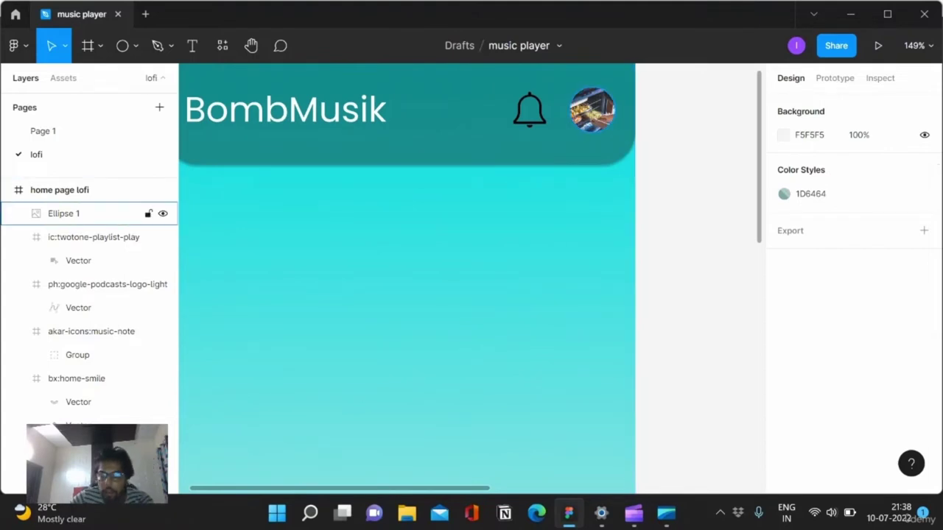
pyautogui.click(63, 213)
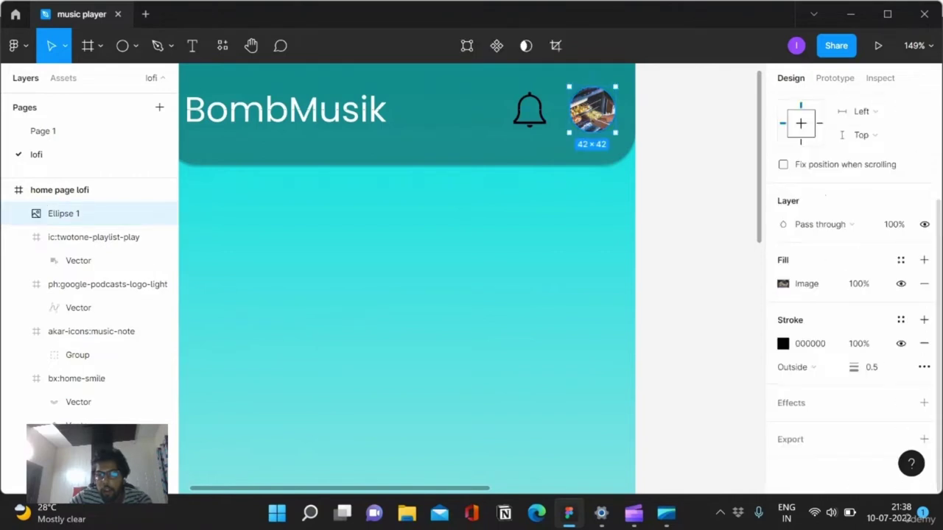
pyautogui.click(783, 343)
pyautogui.click(728, 236)
pyautogui.moveTo(727, 235); pyautogui.dragTo(589, 126)
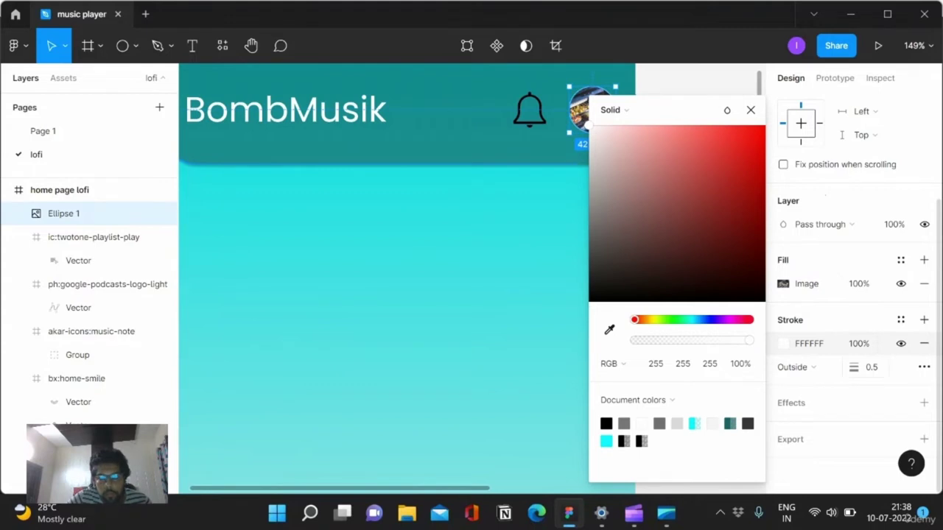
pyautogui.click(871, 367)
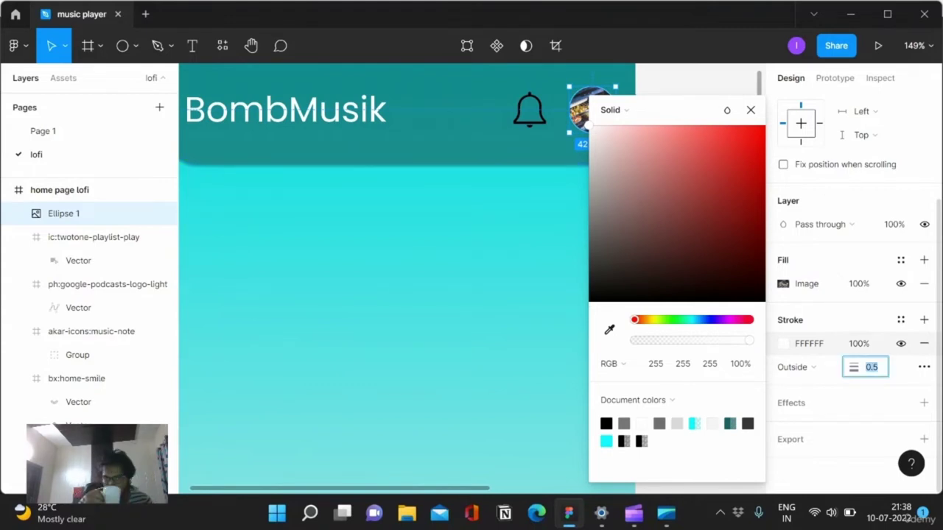
pyautogui.press('Escape')
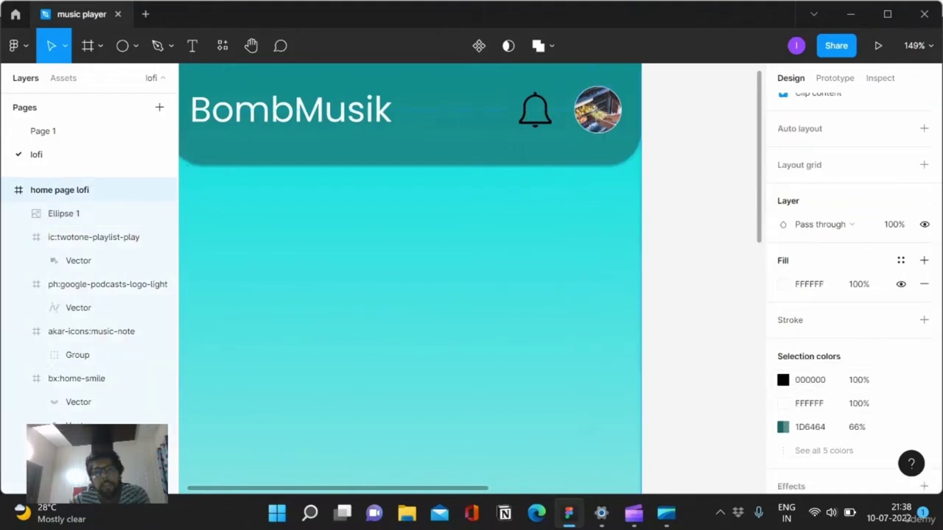
# - Try border weights 2 and 1, then settle the avatar stroke at 1.5
pyautogui.click(88, 213)
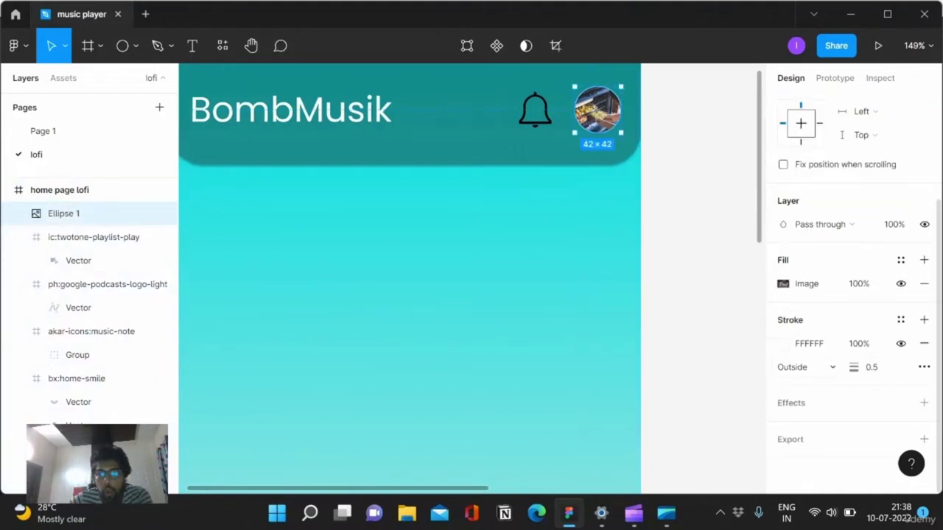
pyautogui.click(804, 367)
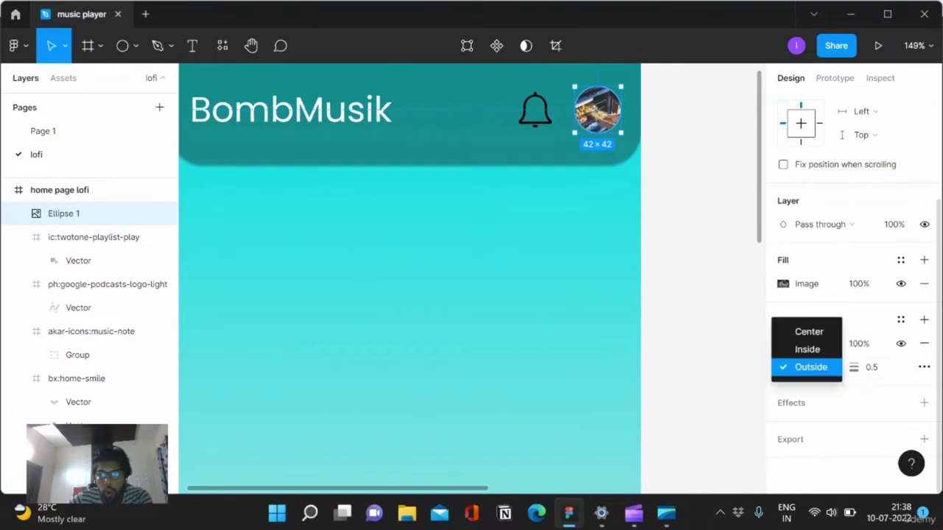
pyautogui.press('Escape')
pyautogui.click(869, 367)
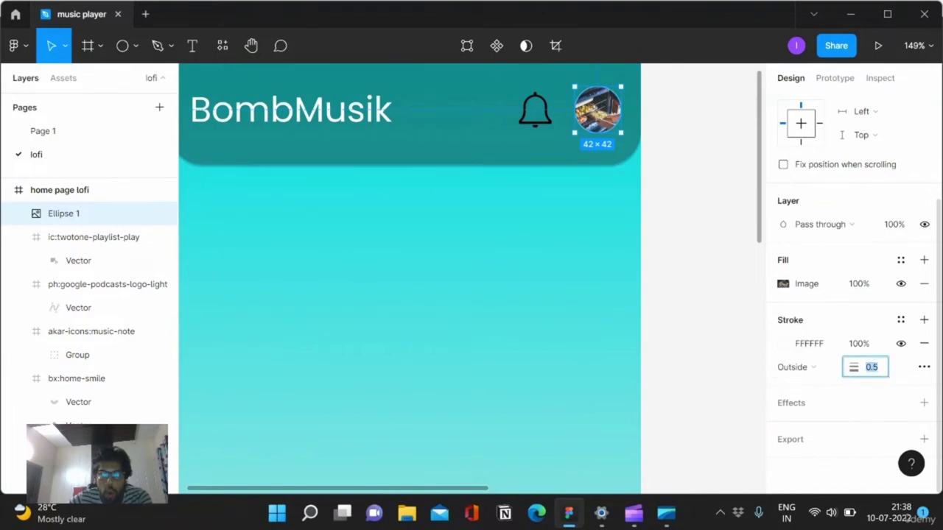
pyautogui.write('2')
pyautogui.press('Return')
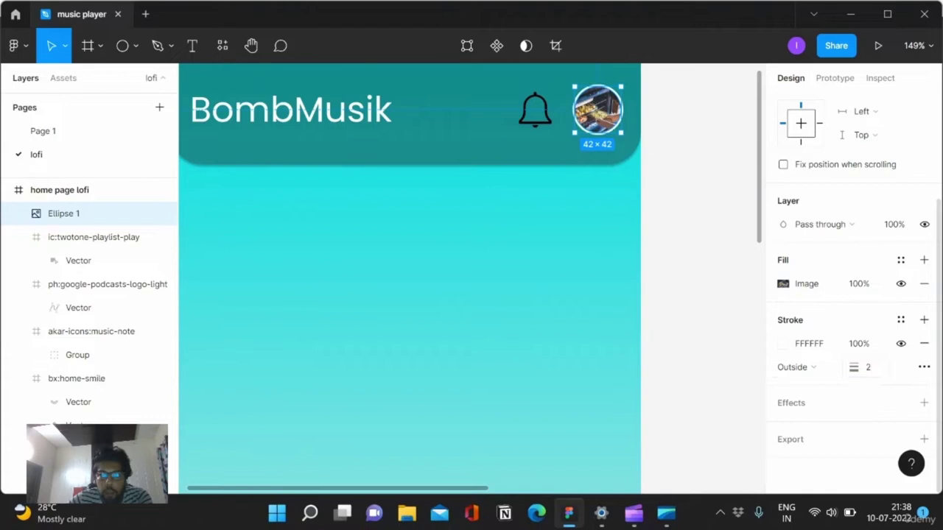
pyautogui.click(868, 366)
pyautogui.write('1')
pyautogui.press('Return')
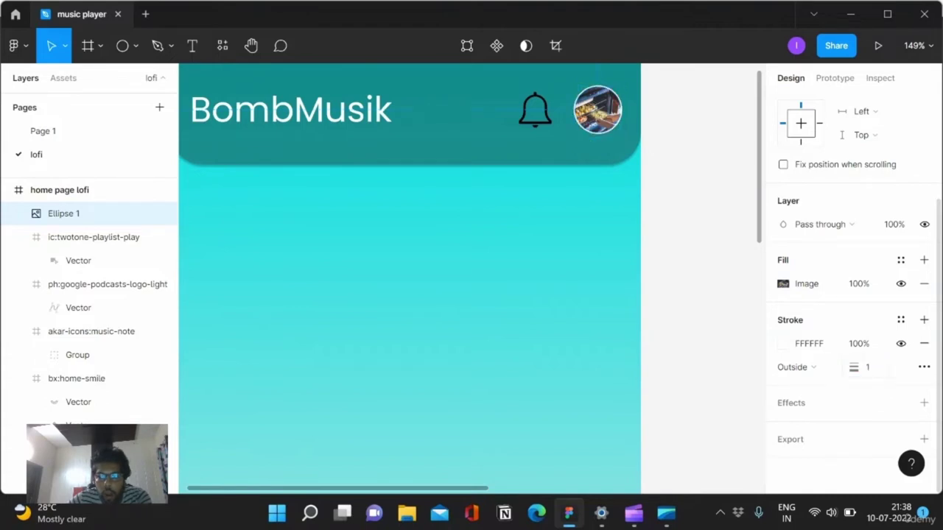
pyautogui.click(868, 367)
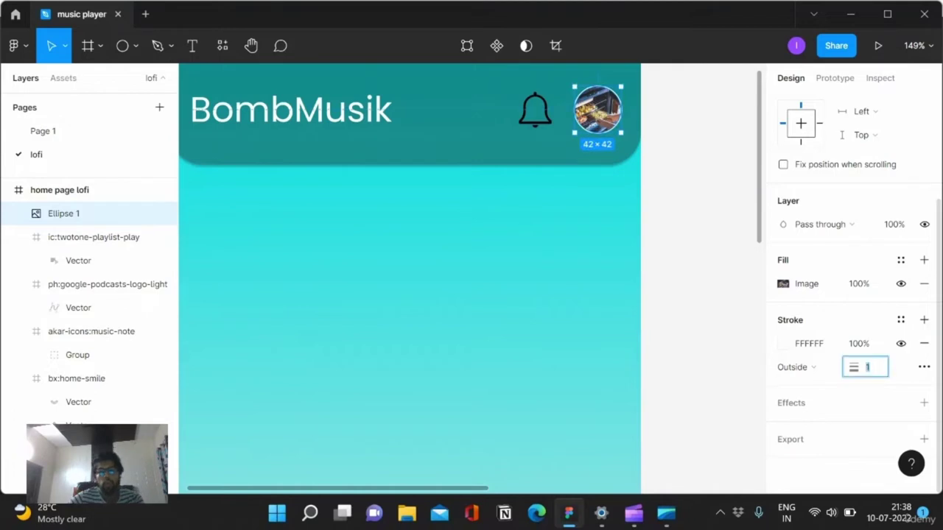
pyautogui.write('.5')
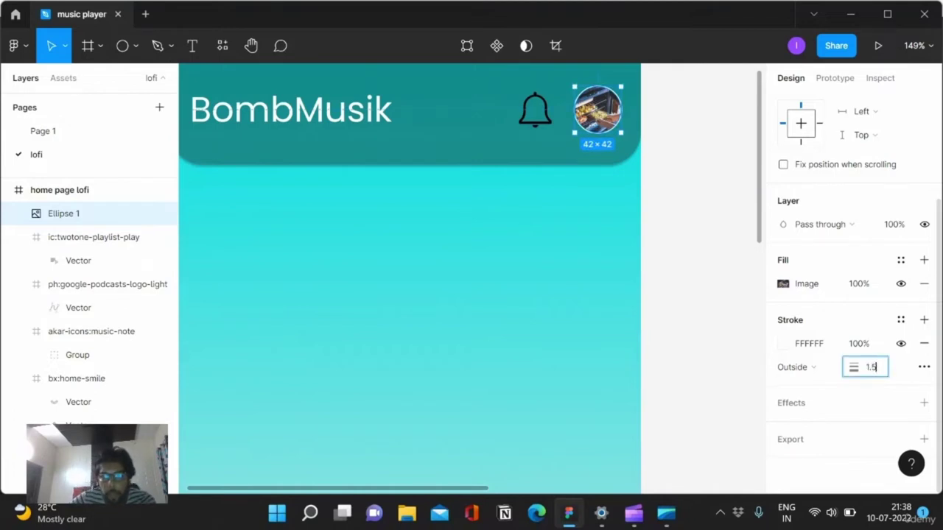
pyautogui.press('Return')
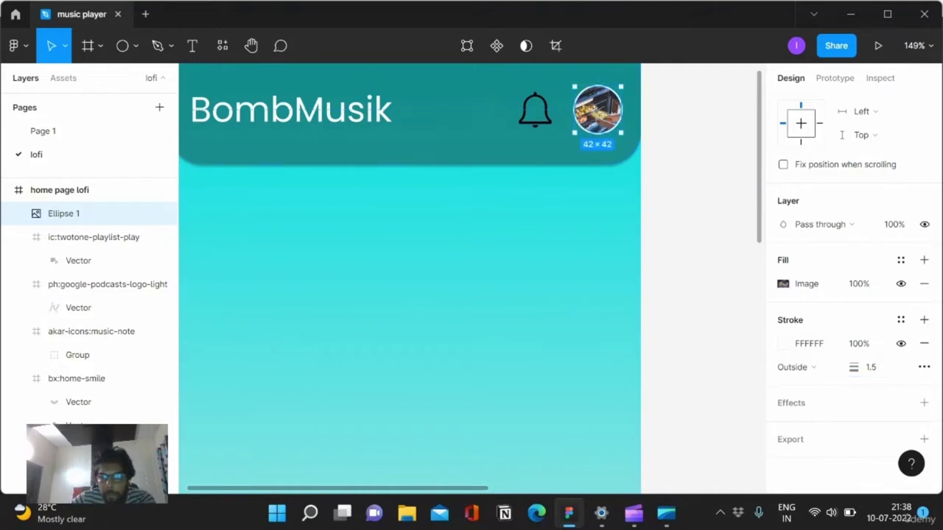
pyautogui.click(535, 110)
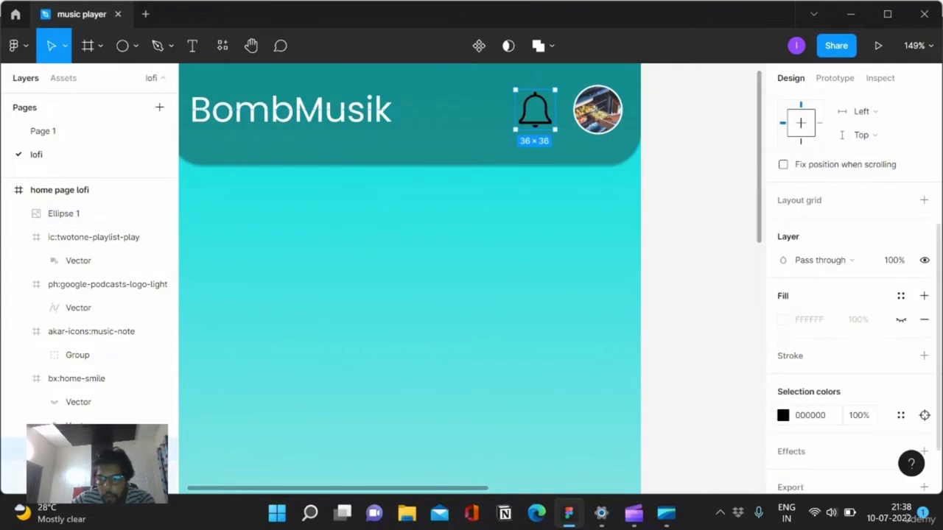
# - Set the bell icon's selection colour to white FFFFFF and zoom out to review the header
pyautogui.click(782, 415)
pyautogui.click(681, 218)
pyautogui.moveTo(681, 219); pyautogui.dragTo(589, 126)
pyautogui.click(479, 299)
pyautogui.scroll(-5, 479, 299)
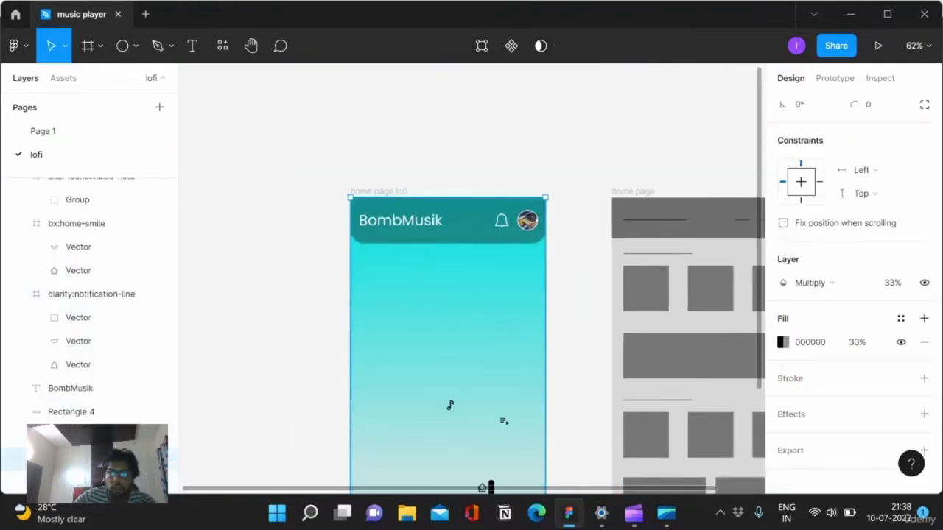
pyautogui.press('Escape')
pyautogui.scroll(-2, 479, 295)
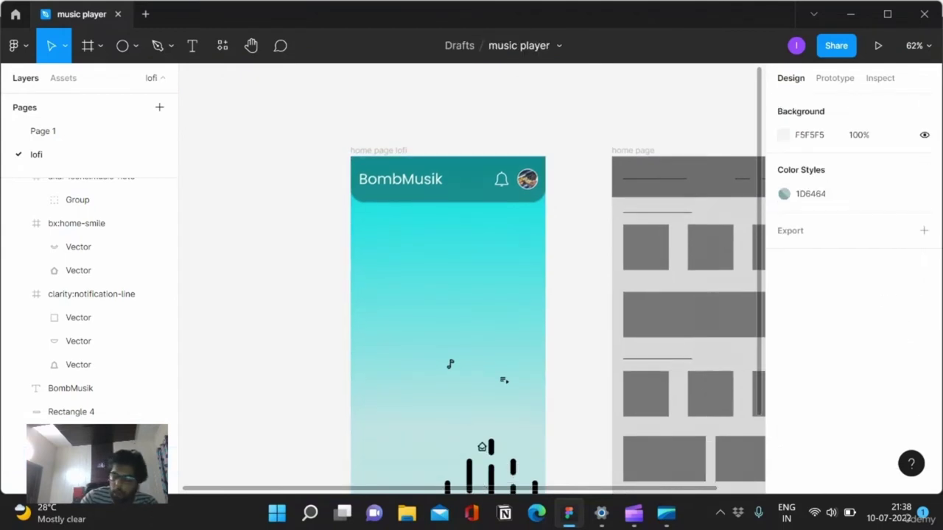
pyautogui.scroll(-1, 478, 295)
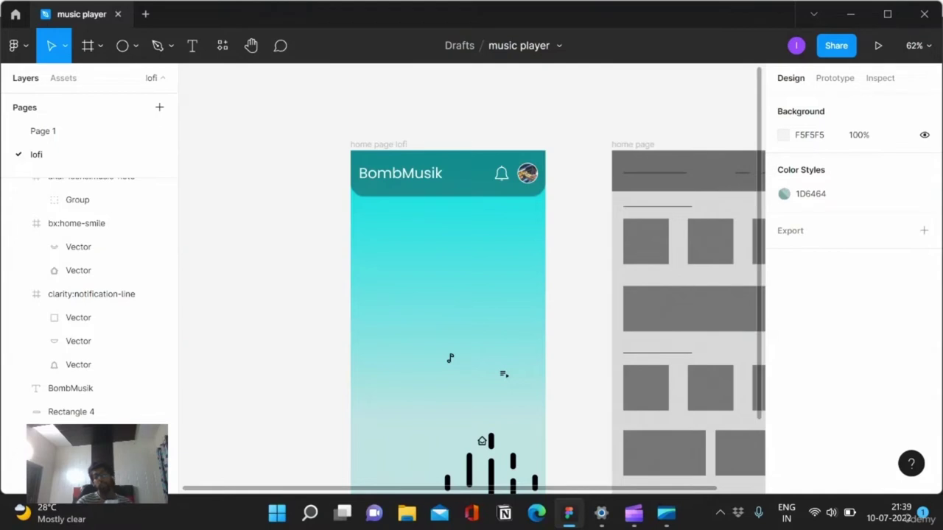
pyautogui.scroll(-1, 471, 280)
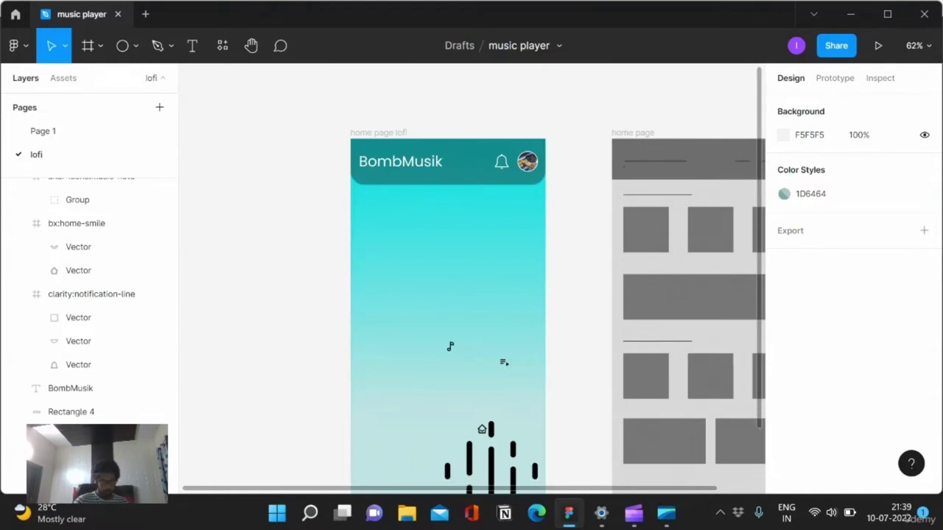
pyautogui.scroll(-1, 472, 280)
pyautogui.scroll(-1, 472, 279)
pyautogui.scroll(-1, 471, 280)
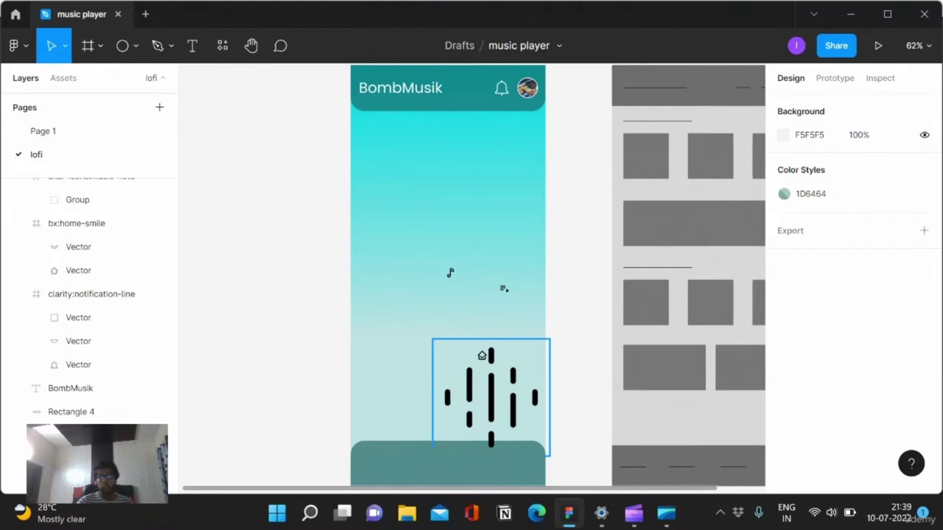
# - Resize the podcasts logo vector to 42×42
pyautogui.doubleClick(491, 398)
pyautogui.click(802, 164)
pyautogui.write('42')
pyautogui.press('Return')
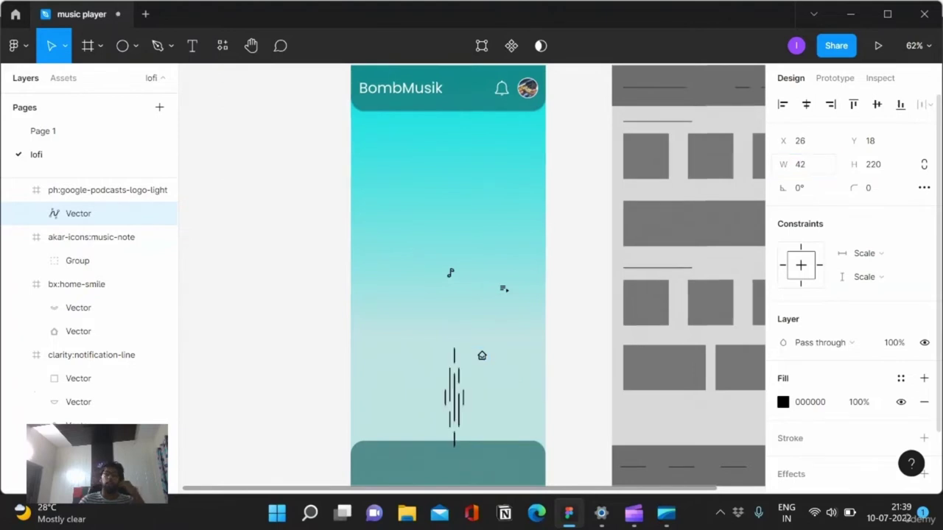
pyautogui.press('Tab')
pyautogui.write('42')
pyautogui.press('Return')
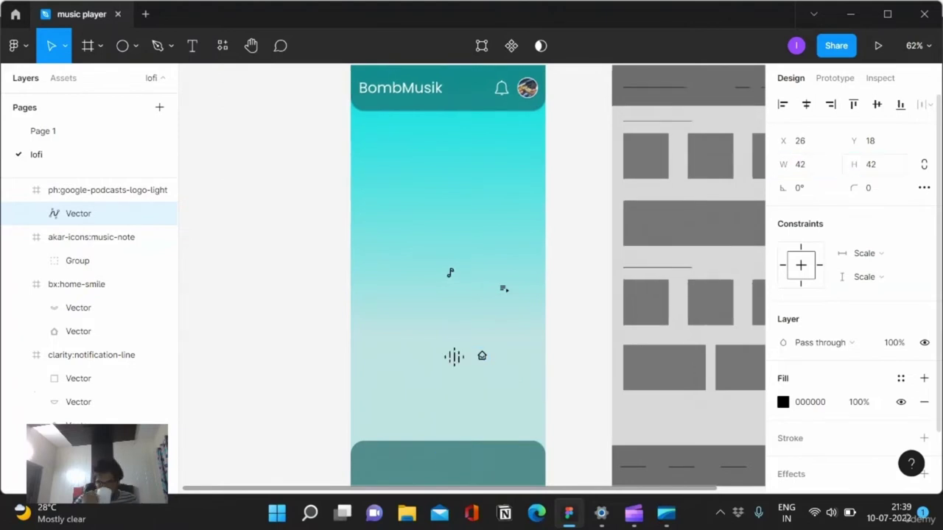
pyautogui.scroll(-1, 471, 276)
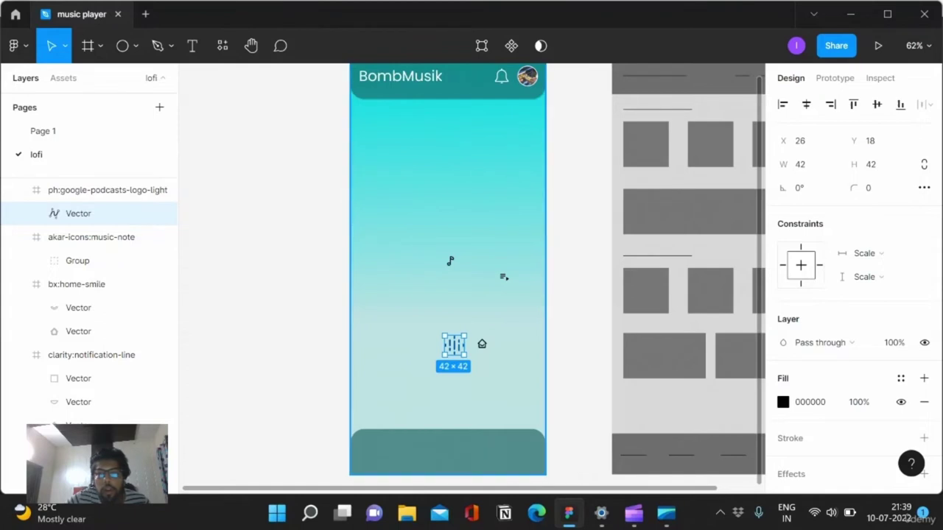
# - Resize the playlist-play icon to 42×42
pyautogui.click(503, 277)
pyautogui.click(803, 188)
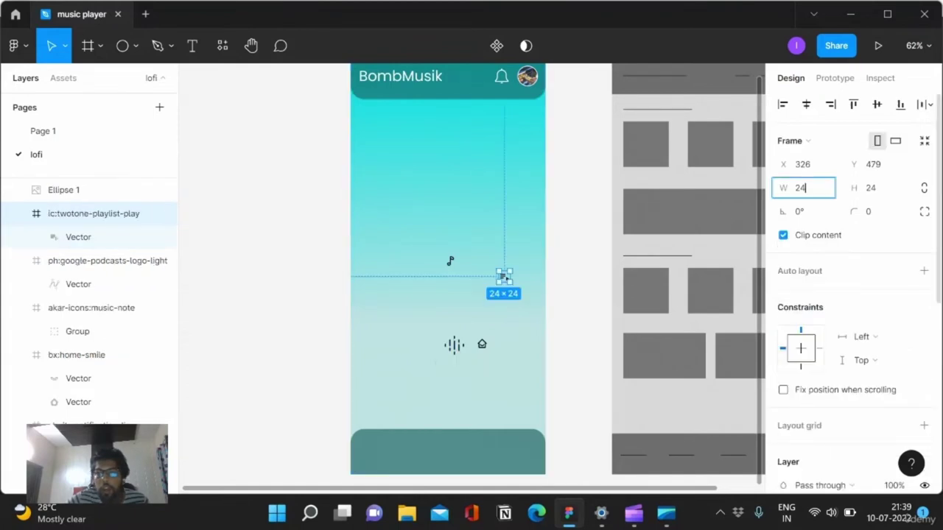
pyautogui.write('42')
pyautogui.press('Return')
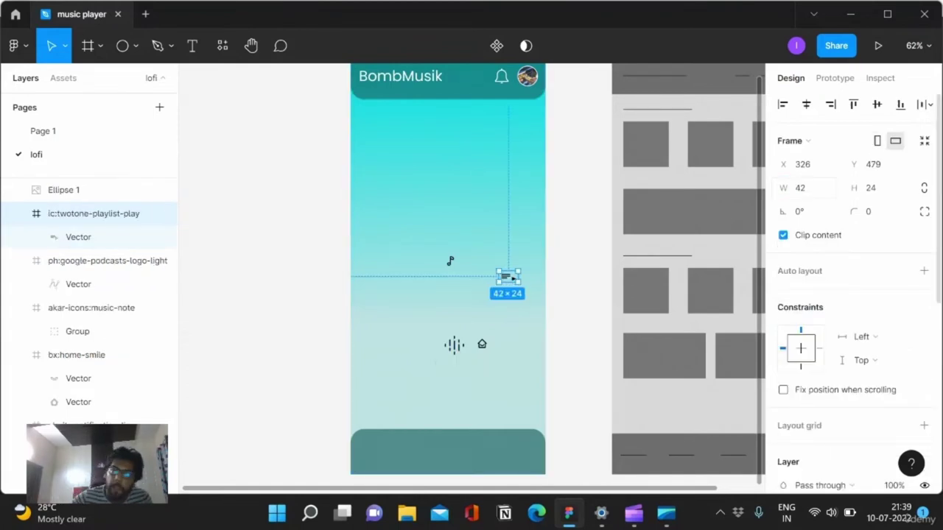
pyautogui.click(873, 188)
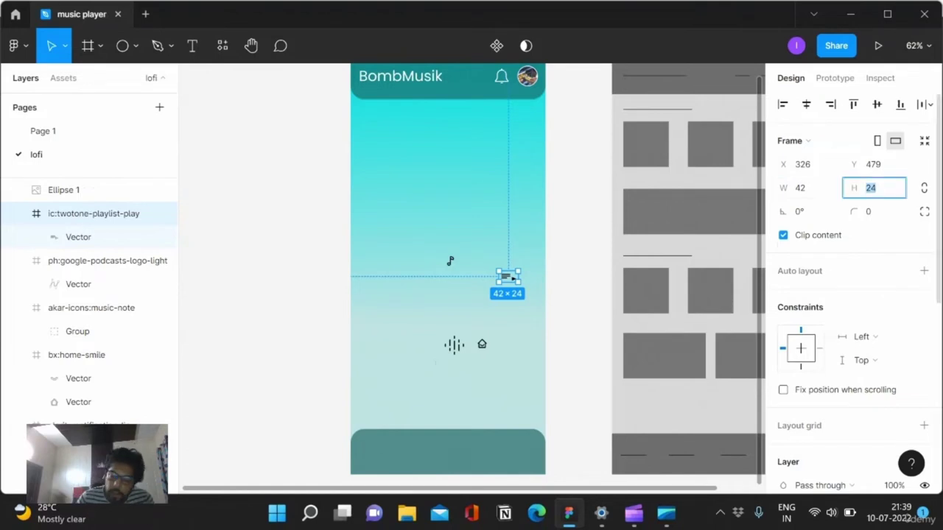
pyautogui.write('42')
pyautogui.press('Return')
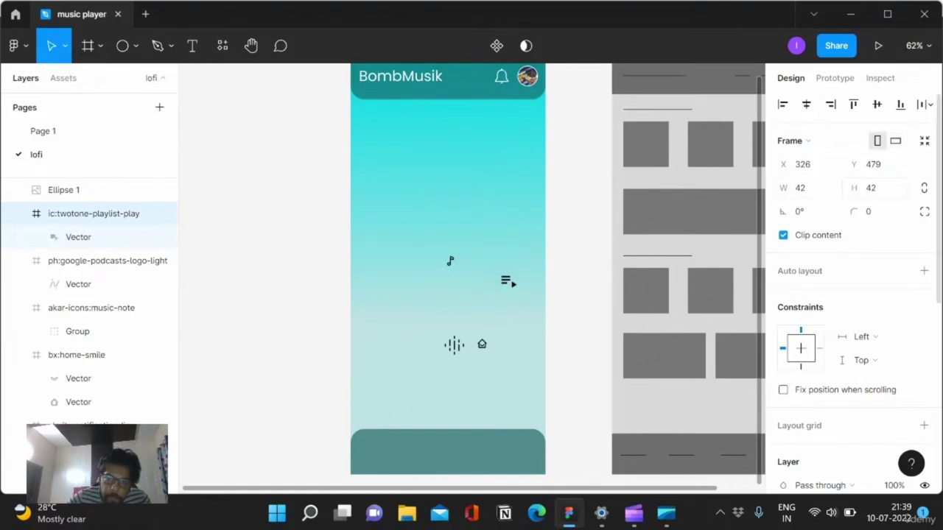
# - Resize the music-note icon to 42×42
pyautogui.click(450, 260)
pyautogui.click(803, 188)
pyautogui.write('3')
pyautogui.press('BackSpace')
pyautogui.write('42')
pyautogui.press('Return')
pyautogui.press('Tab')
pyautogui.write('42')
pyautogui.press('Return')
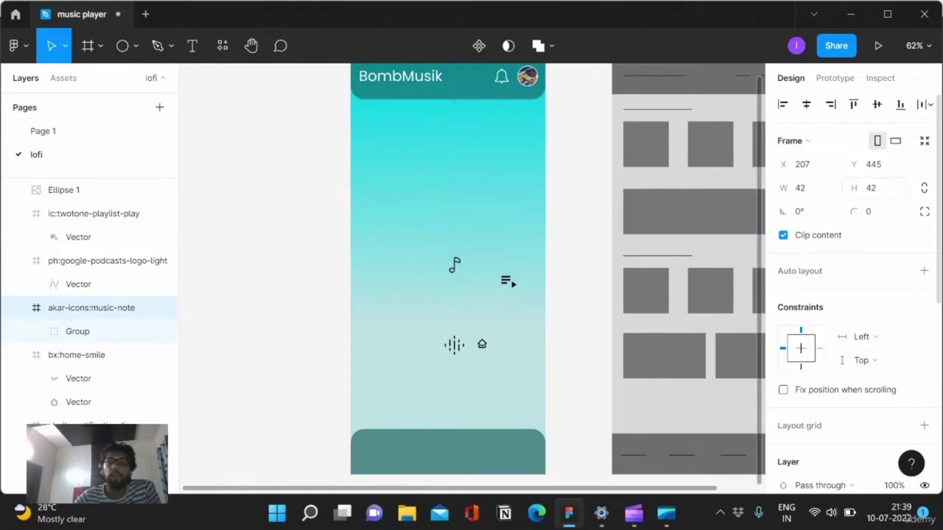
# - Undo the podcasts logo resizes and delete the google-podcasts-logo frame
pyautogui.click(88, 261)
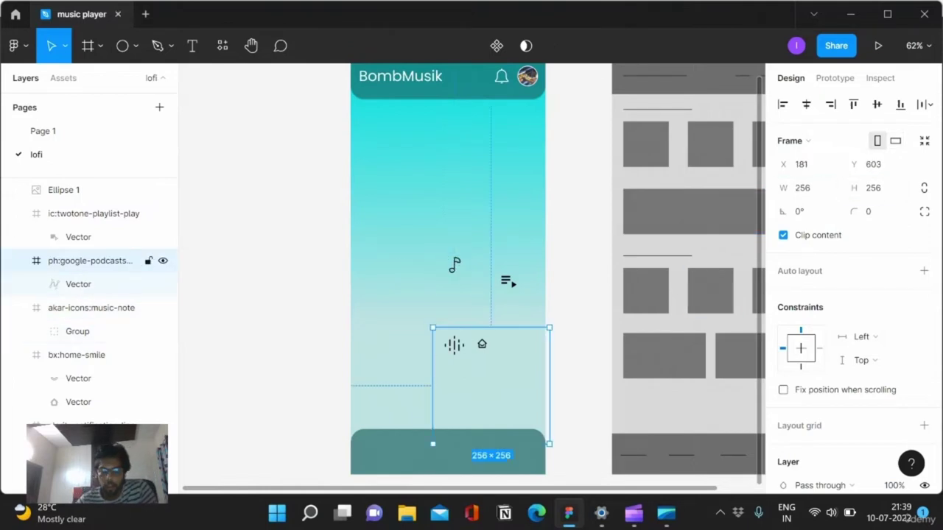
pyautogui.click(802, 188)
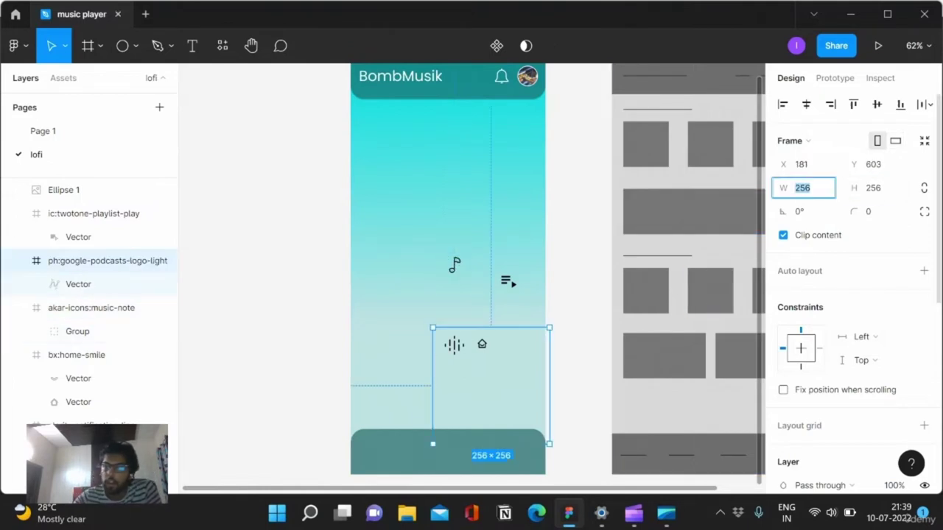
pyautogui.write('42')
pyautogui.press('Return')
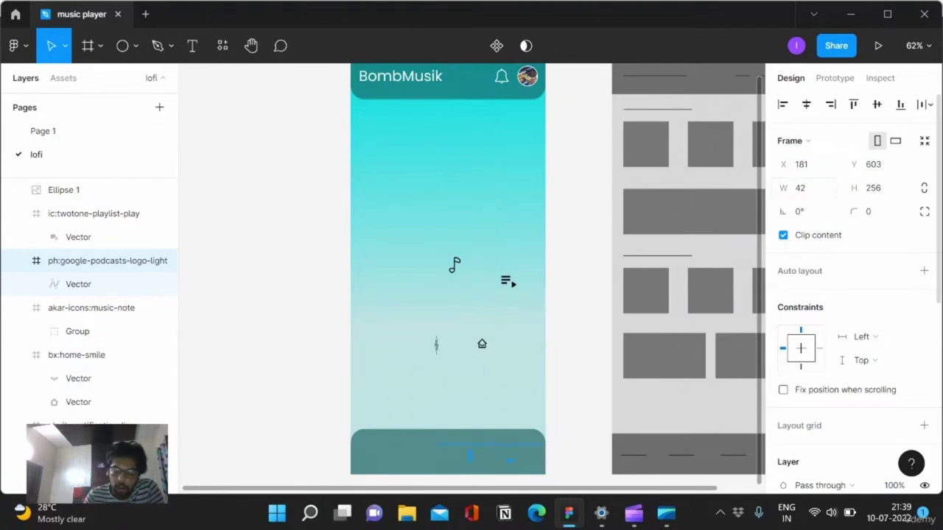
pyautogui.click(873, 188)
pyautogui.write('32')
pyautogui.write('2')
pyautogui.press('Return')
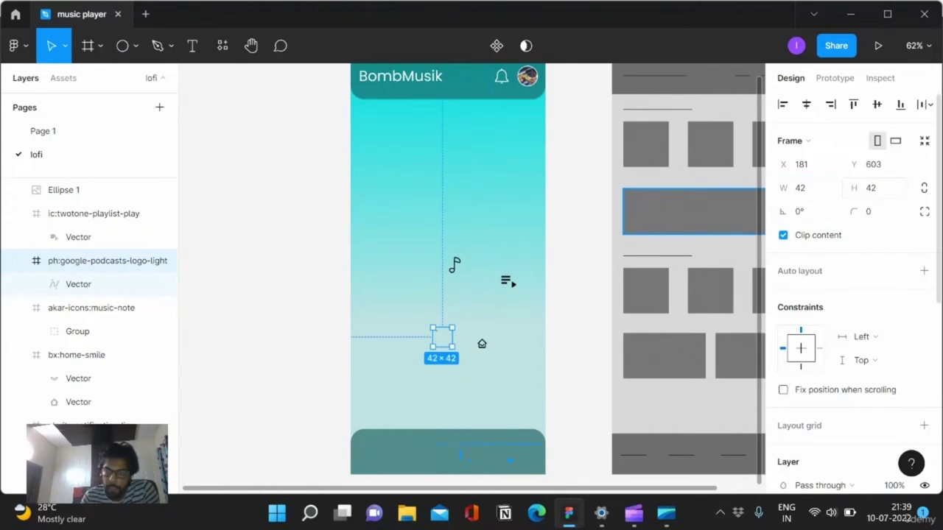
pyautogui.hotkey('ctrl', 'z')
pyautogui.hotkey('ctrl', 'z')
pyautogui.hotkey('ctrl', 'z')
pyautogui.hotkey('ctrl', 'z')
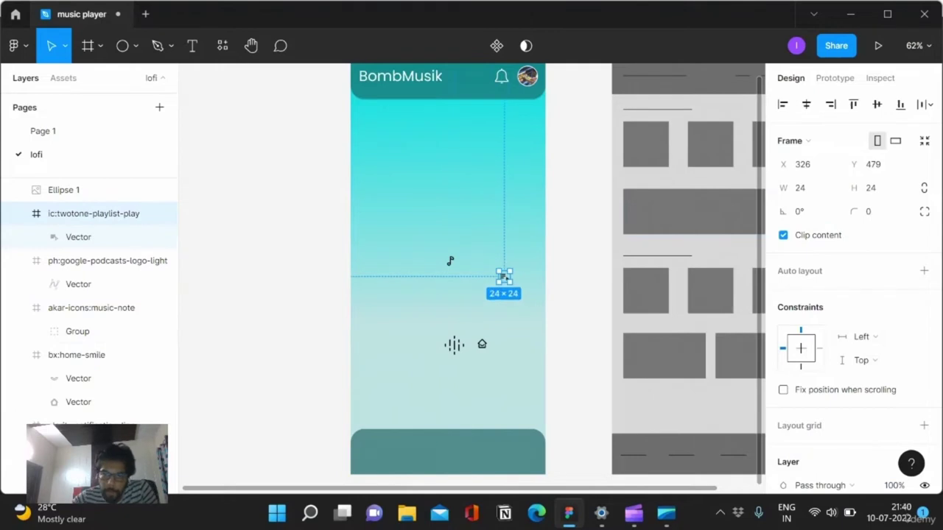
pyautogui.hotkey('ctrl', 'z')
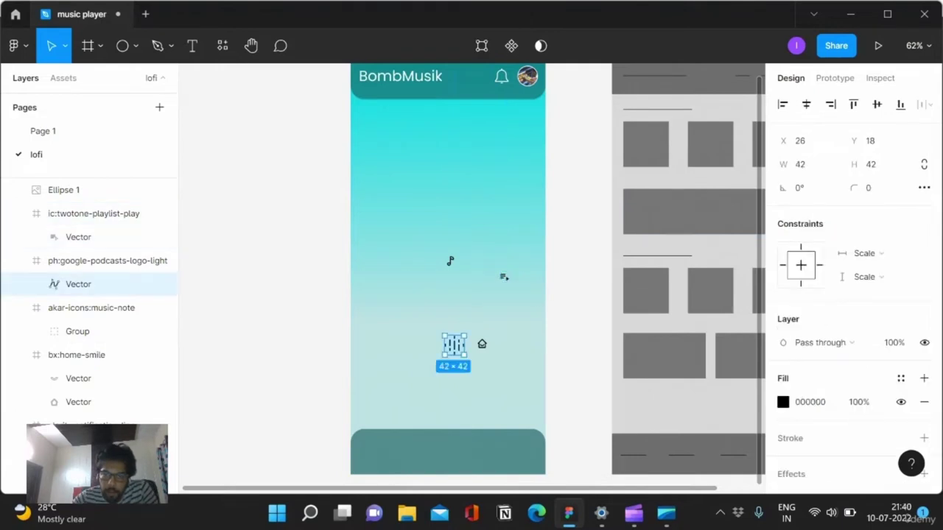
pyautogui.hotkey('ctrl', 'z')
pyautogui.hotkey('ctrl', 'z')
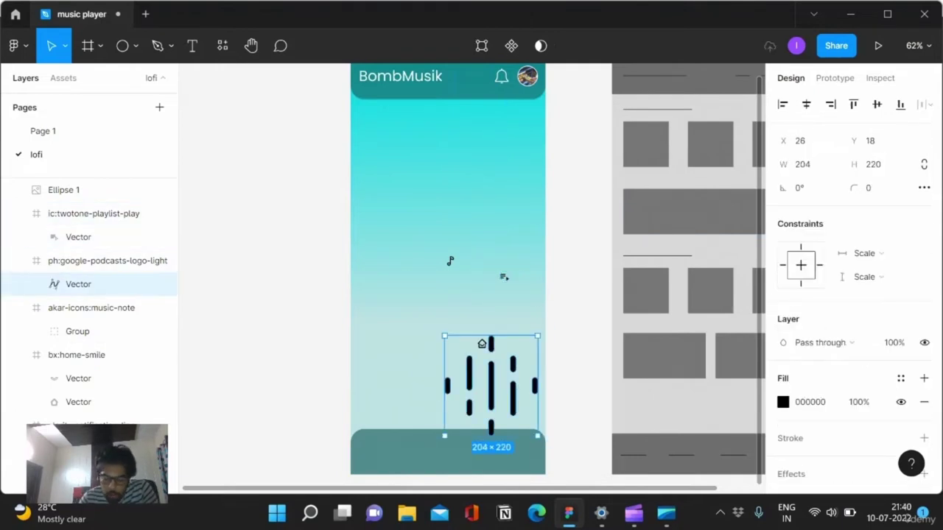
pyautogui.hotkey('ctrl', 'z')
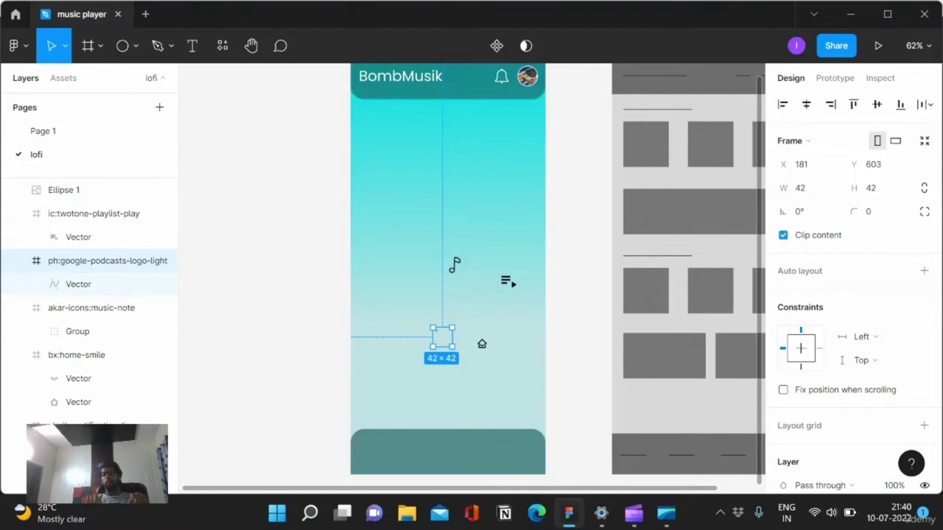
pyautogui.press('Delete')
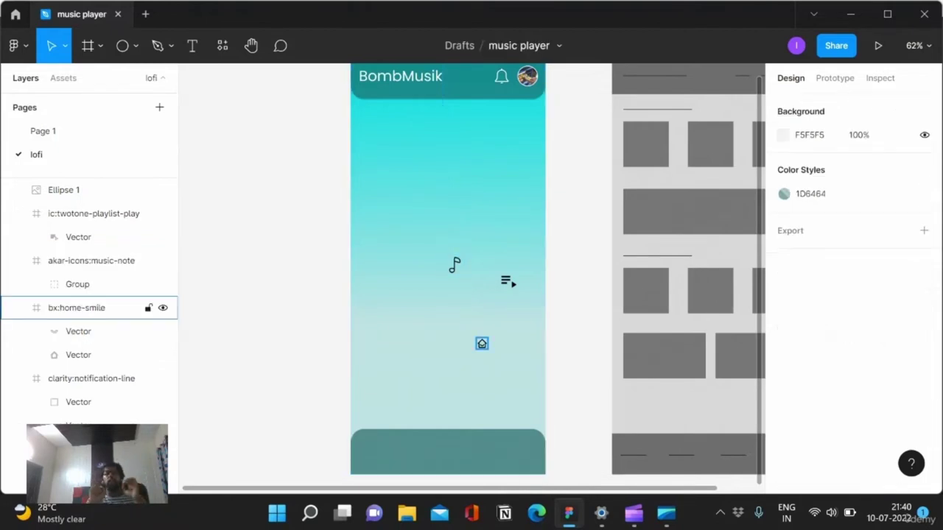
# - Resize the home-smile icon to 42×42
pyautogui.click(481, 344)
pyautogui.click(803, 188)
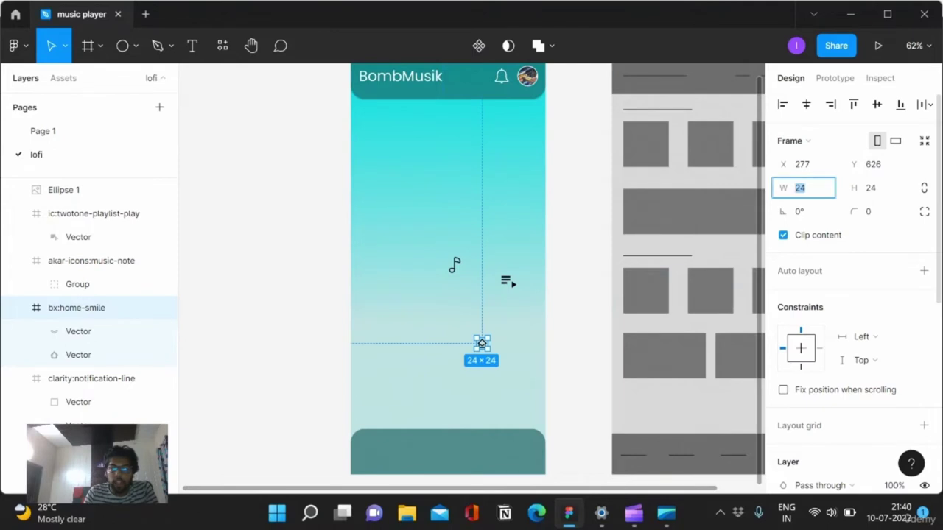
pyautogui.write('42')
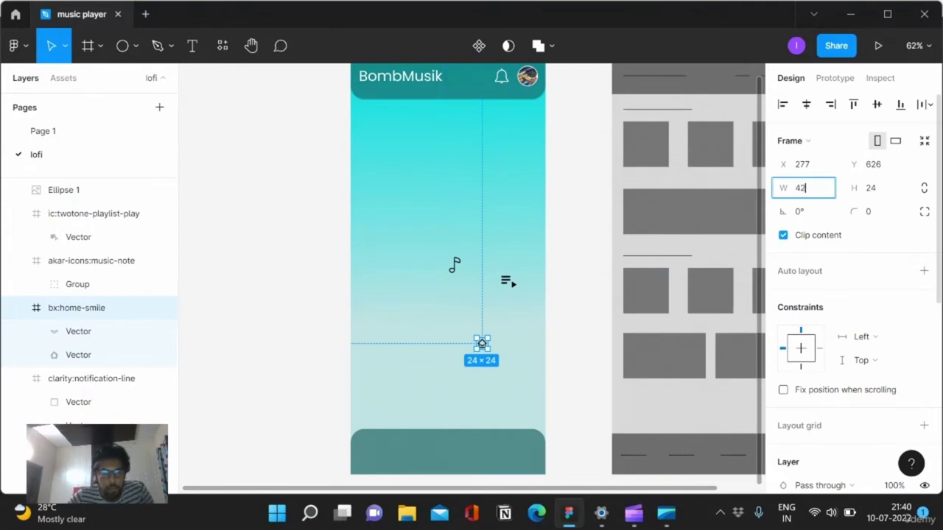
pyautogui.press('Return')
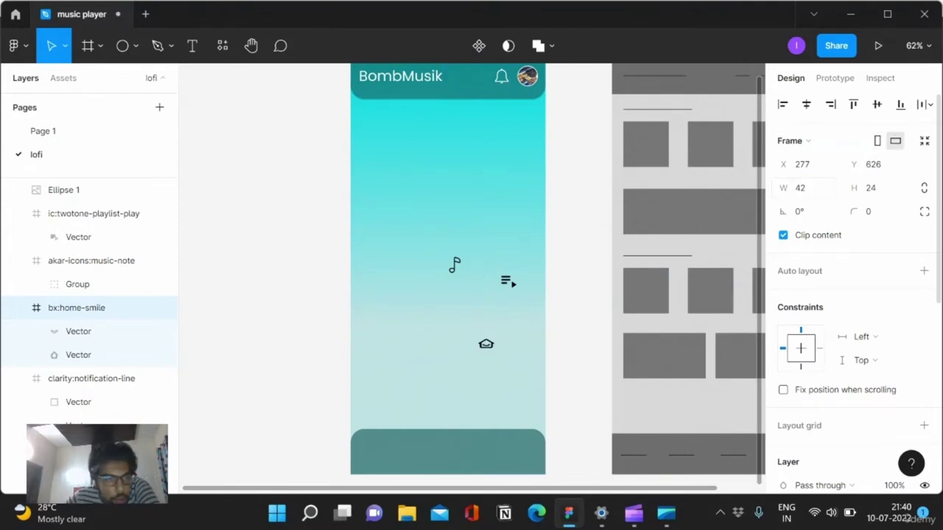
pyautogui.click(873, 188)
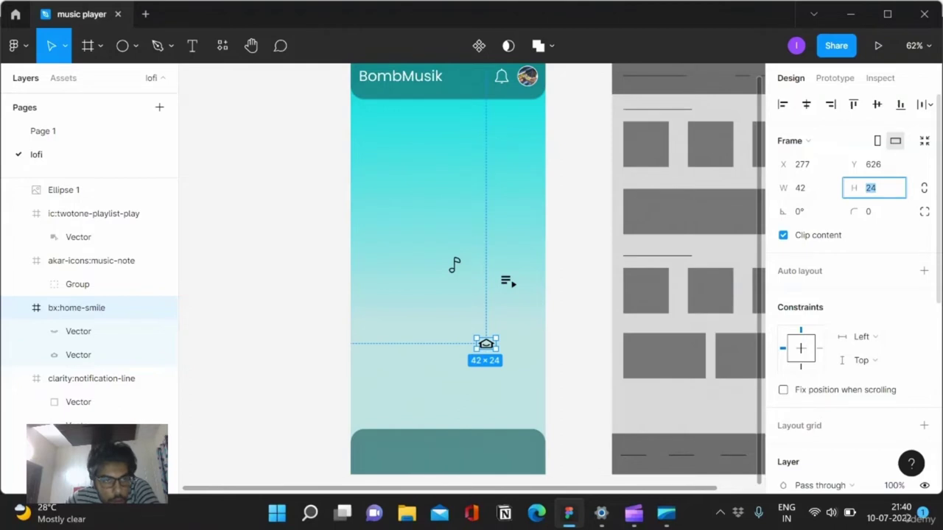
pyautogui.write('42')
pyautogui.press('Return')
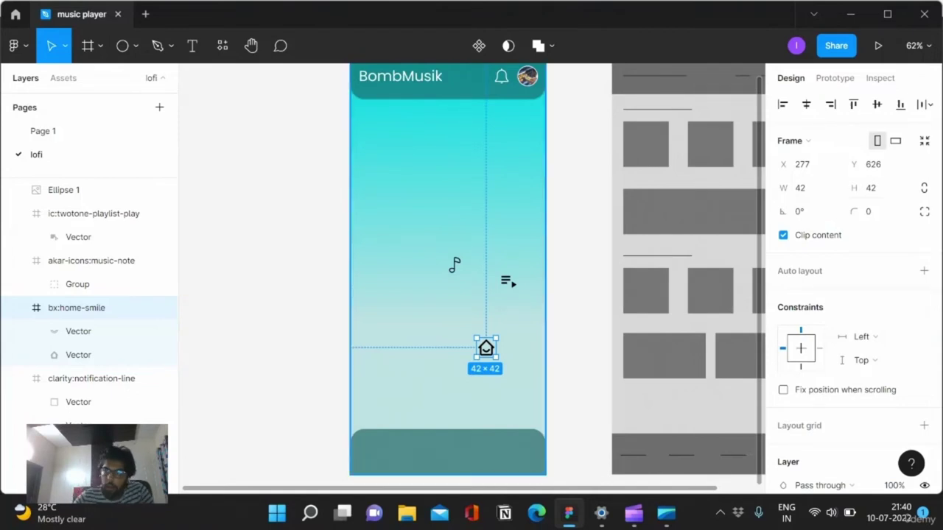
# - Compare icon sizes and move the home icon into the bottom teal bar at X 33, Y 855
pyautogui.click(453, 265)
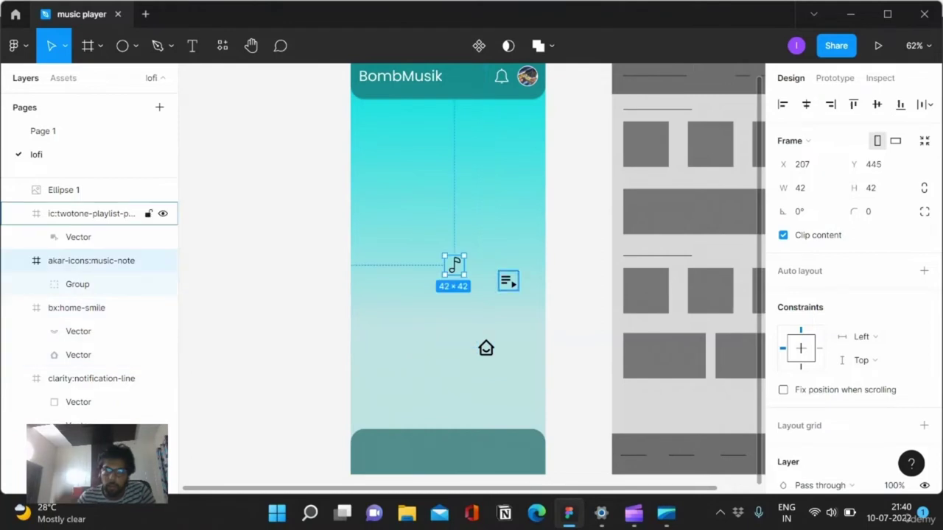
pyautogui.click(508, 281)
pyautogui.click(76, 307)
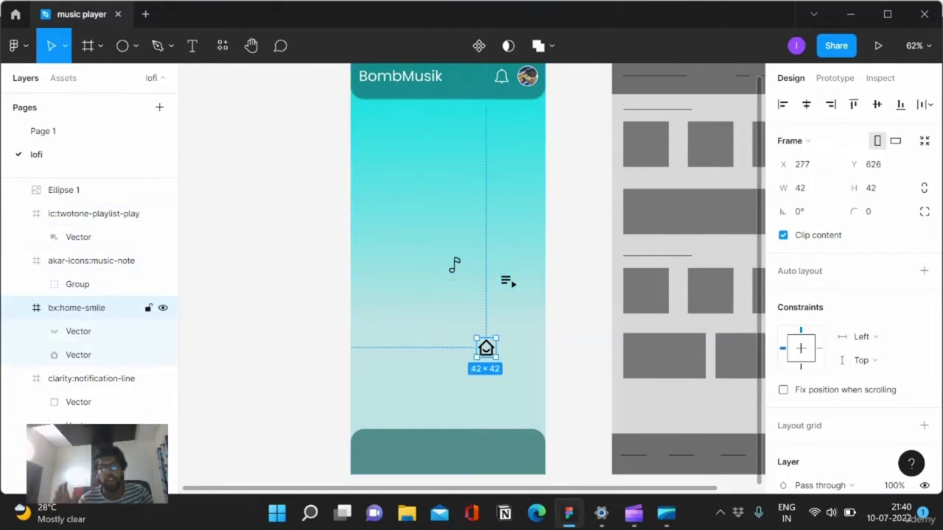
pyautogui.scroll(-1, 472, 280)
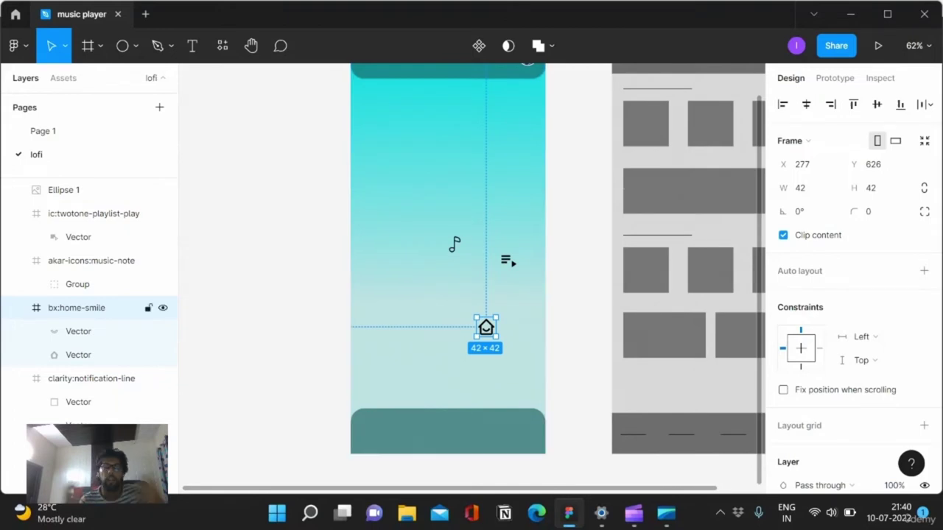
pyautogui.moveTo(486, 327); pyautogui.dragTo(375, 431)
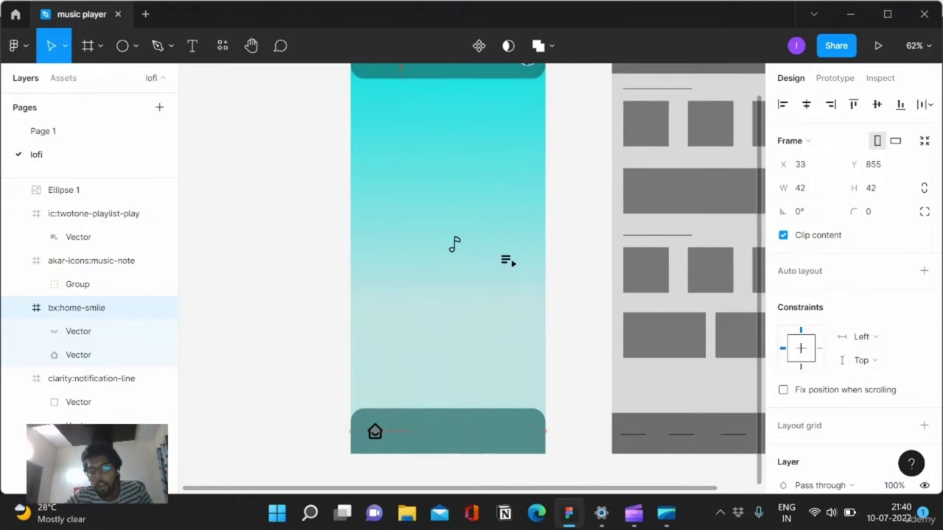
# - Resize the home icon to 48×48 and nudge it into place at the bar's left
pyautogui.moveTo(375, 431); pyautogui.dragTo(376, 431)
pyautogui.scroll(1, 376, 431)
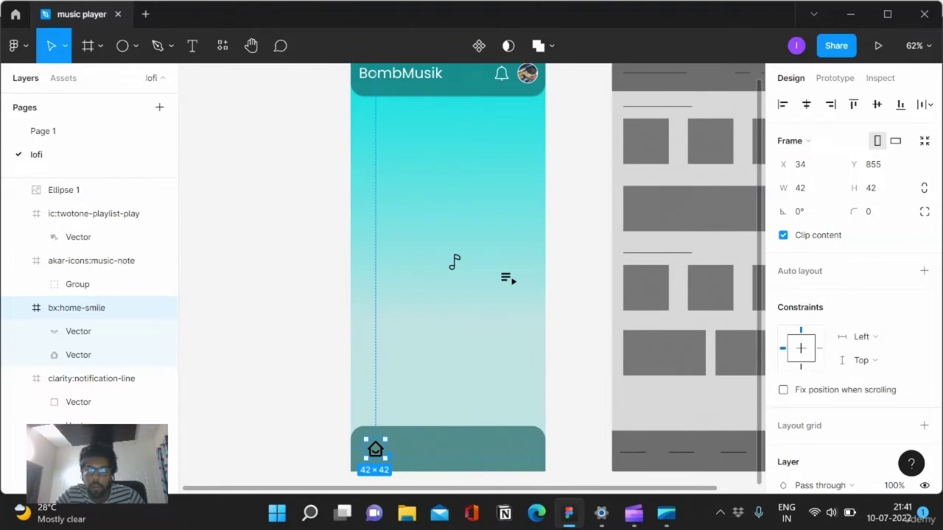
pyautogui.keyDown('ctrl'); pyautogui.scroll(-1, 398, 368); pyautogui.keyUp('ctrl')
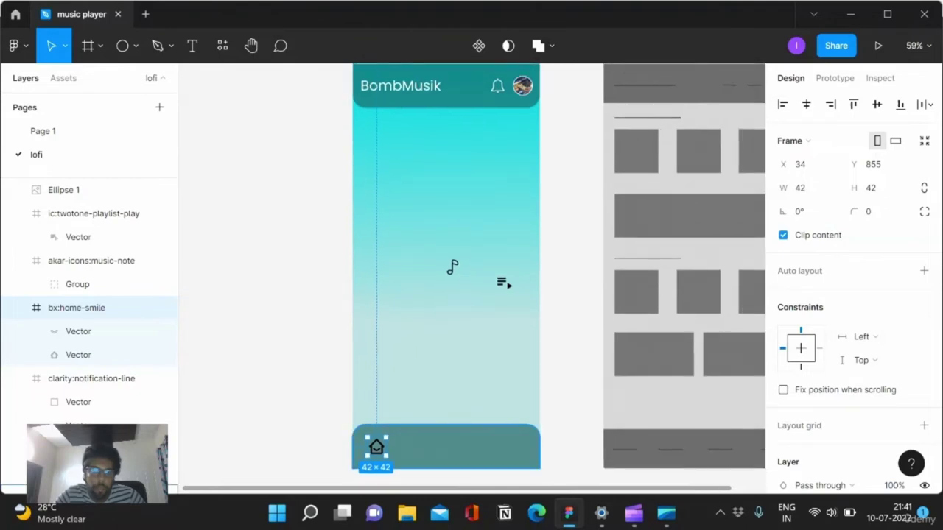
pyautogui.click(803, 187)
pyautogui.write('48')
pyautogui.press('Return')
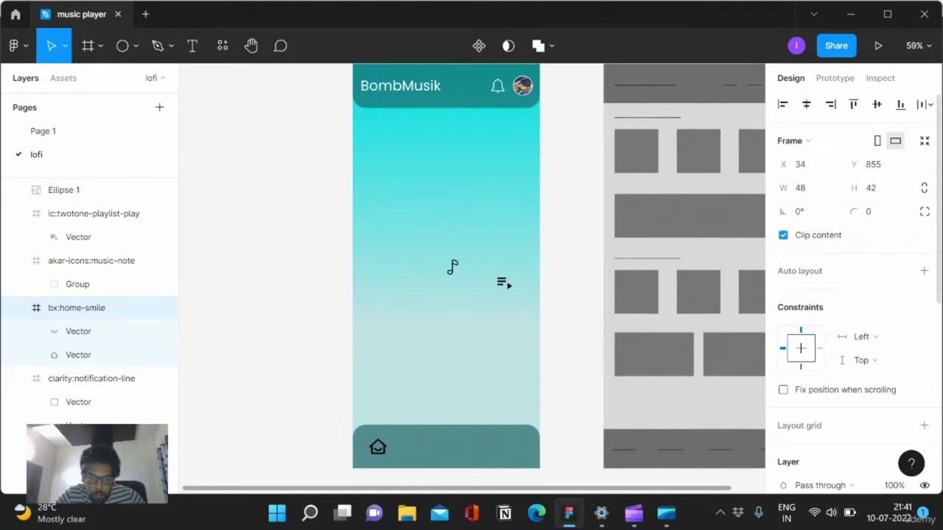
pyautogui.press('Tab')
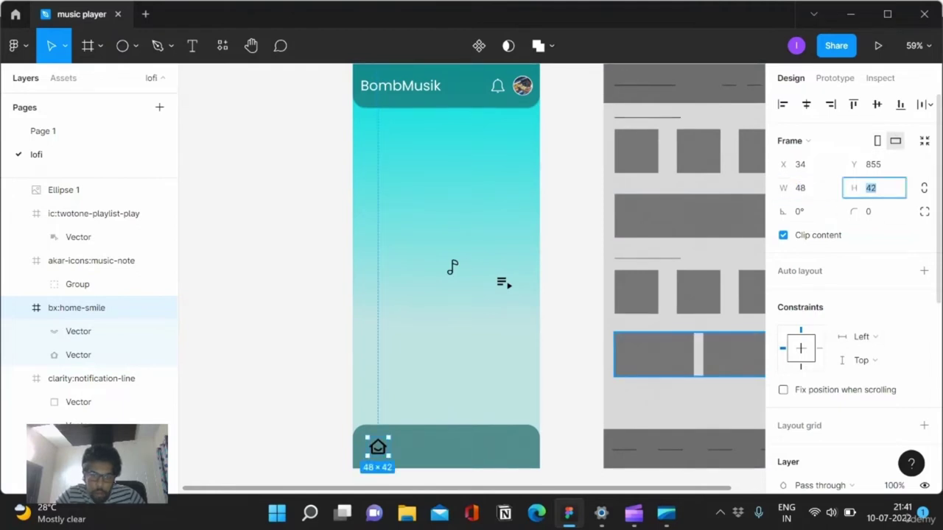
pyautogui.write('48')
pyautogui.press('Return')
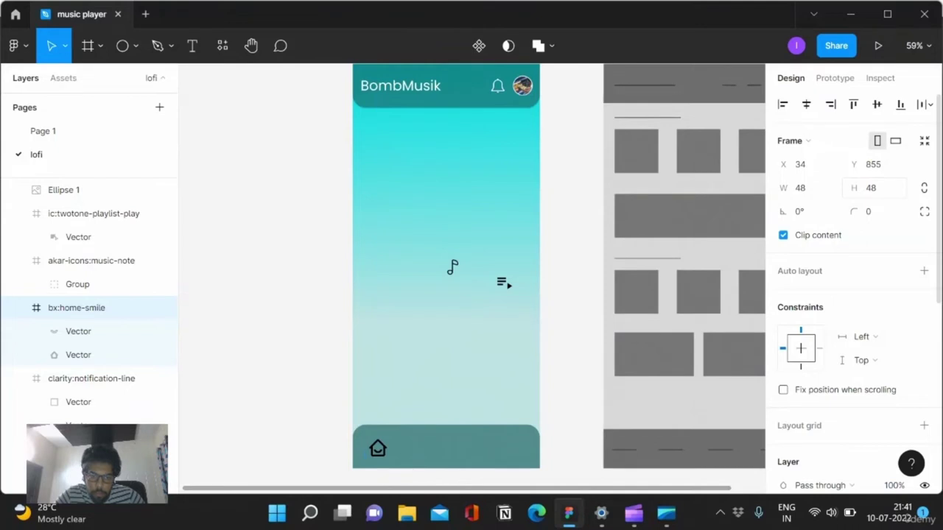
pyautogui.moveTo(377, 448); pyautogui.dragTo(376, 445)
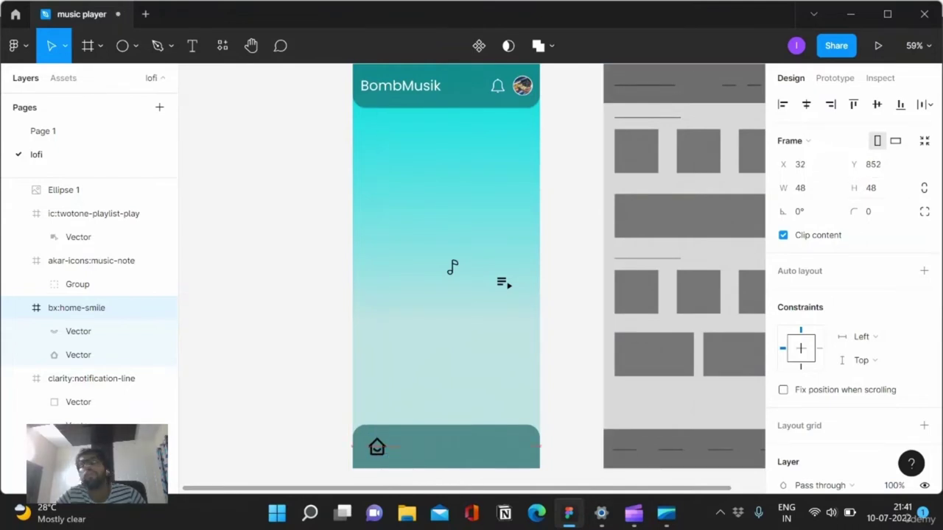
# - Make the music-note icon 48×48 and move it down into the bottom bar
pyautogui.click(452, 267)
pyautogui.click(802, 188)
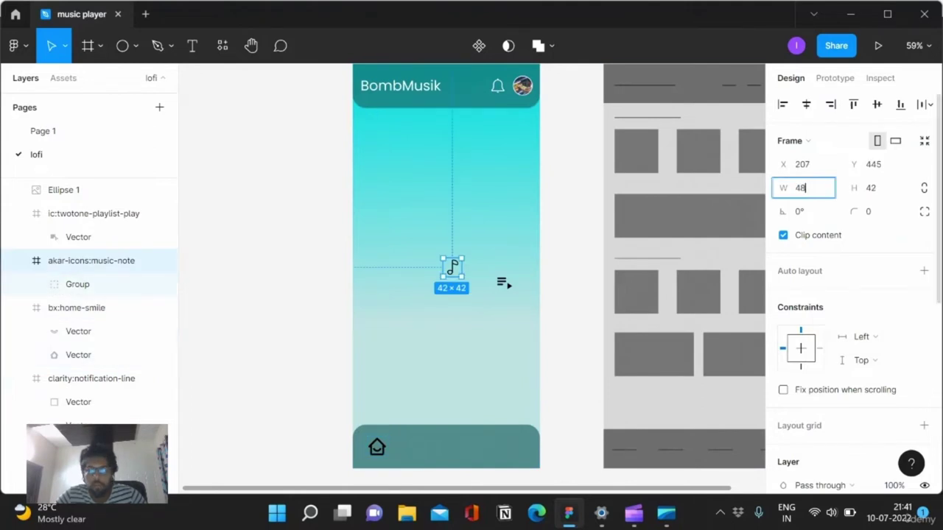
pyautogui.press('Return')
pyautogui.press('Tab')
pyautogui.write('48')
pyautogui.press('Return')
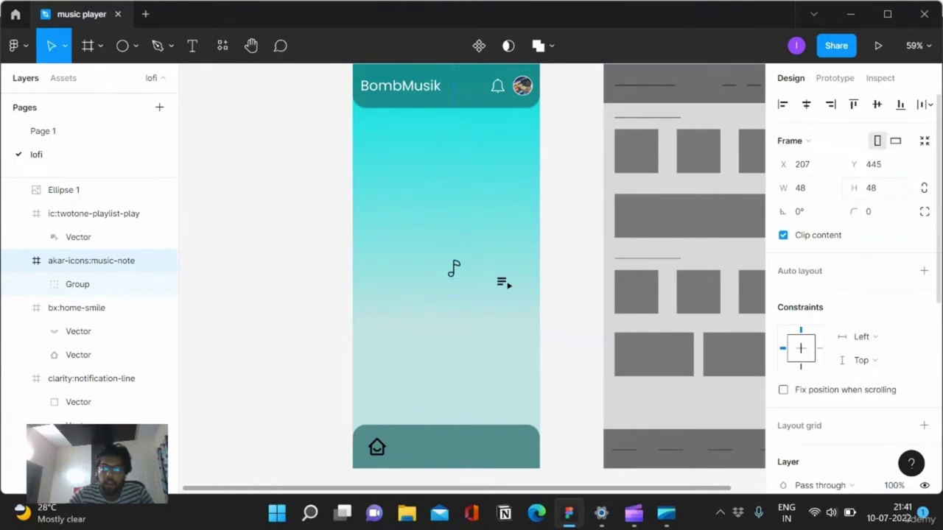
pyautogui.moveTo(453, 269)
pyautogui.mouseDown()
pyautogui.moveTo(450, 337)
pyautogui.moveTo(417, 446)
pyautogui.mouseUp()
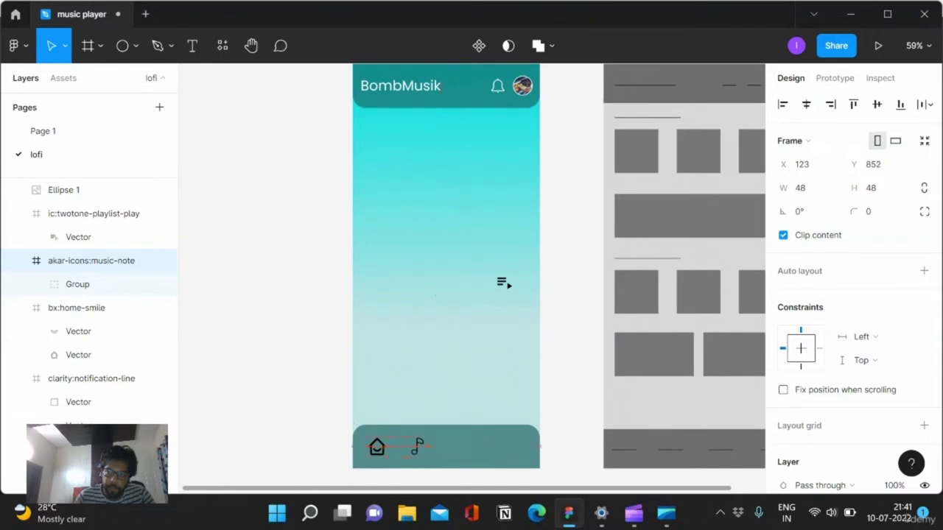
# - Align the music note in the bar, then put a 48×48 playlist icon at the bar's right end
pyautogui.moveTo(417, 444); pyautogui.dragTo(416, 445)
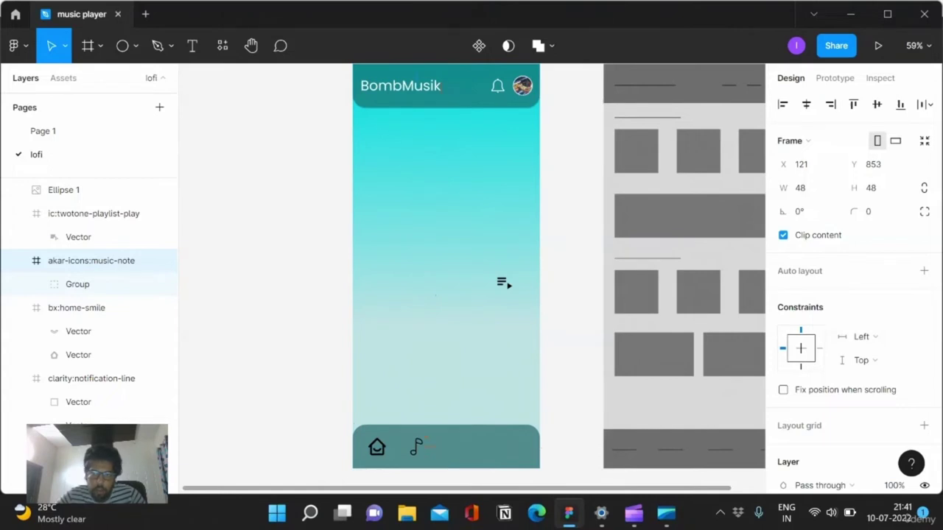
pyautogui.click(416, 446)
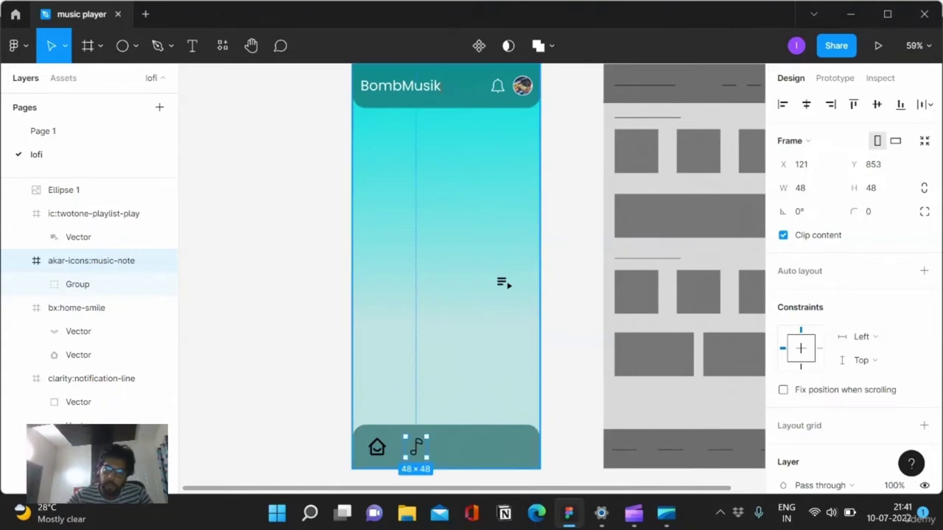
pyautogui.click(504, 283)
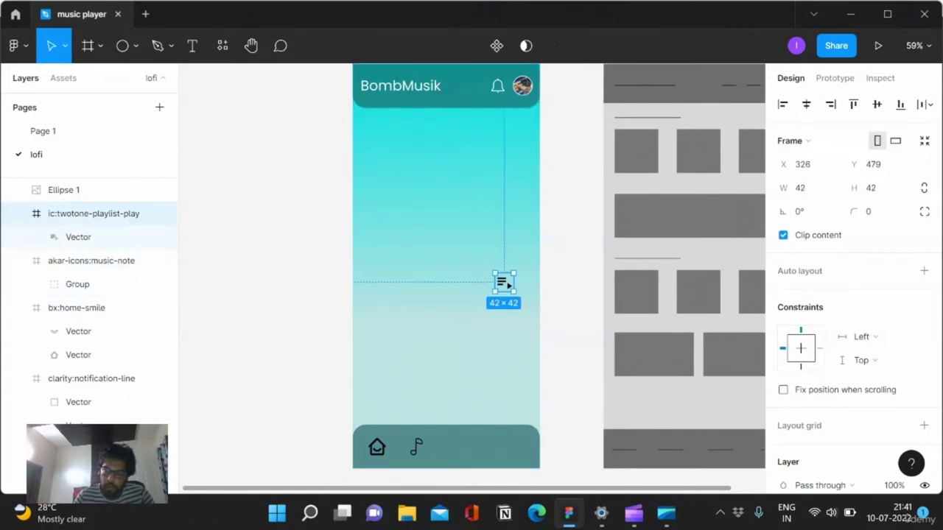
pyautogui.click(803, 188)
pyautogui.write('8')
pyautogui.press('Return')
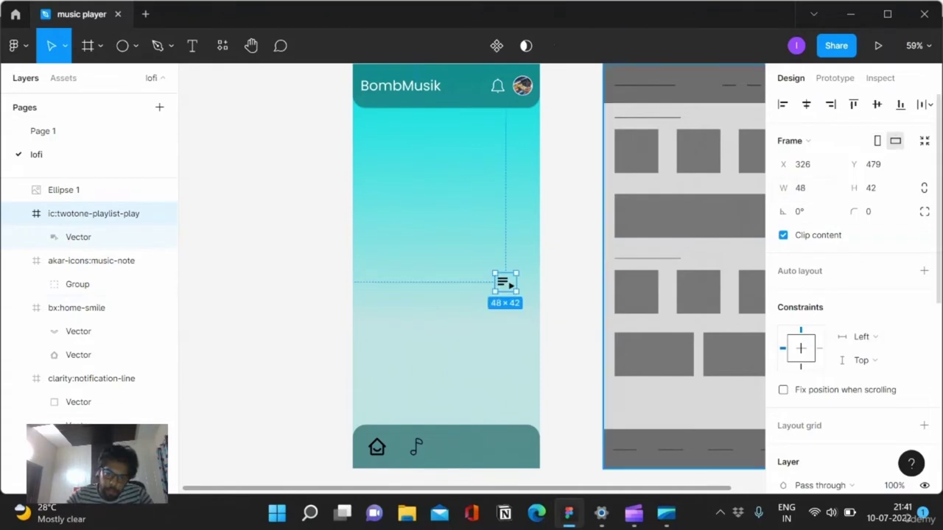
pyautogui.click(877, 187)
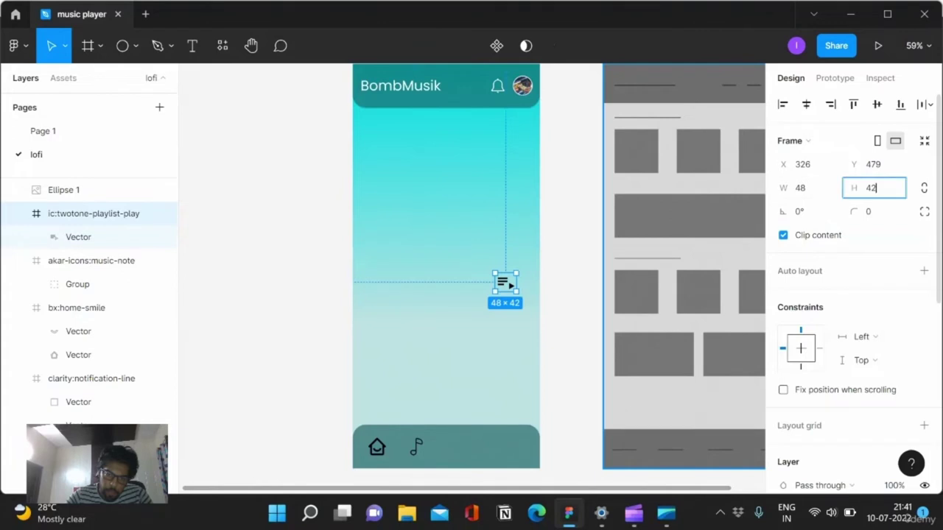
pyautogui.write('48')
pyautogui.press('Return')
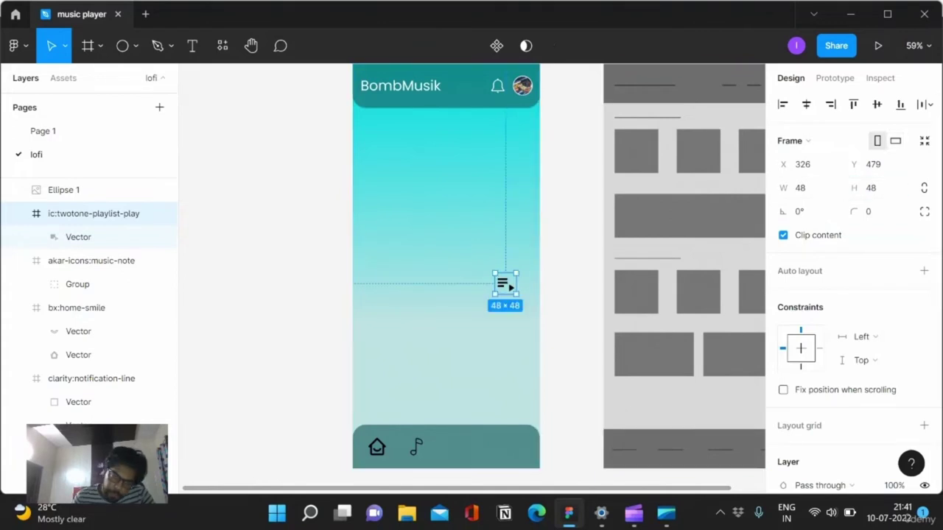
pyautogui.moveTo(506, 284)
pyautogui.mouseDown()
pyautogui.moveTo(480, 449)
pyautogui.moveTo(514, 447)
pyautogui.mouseUp()
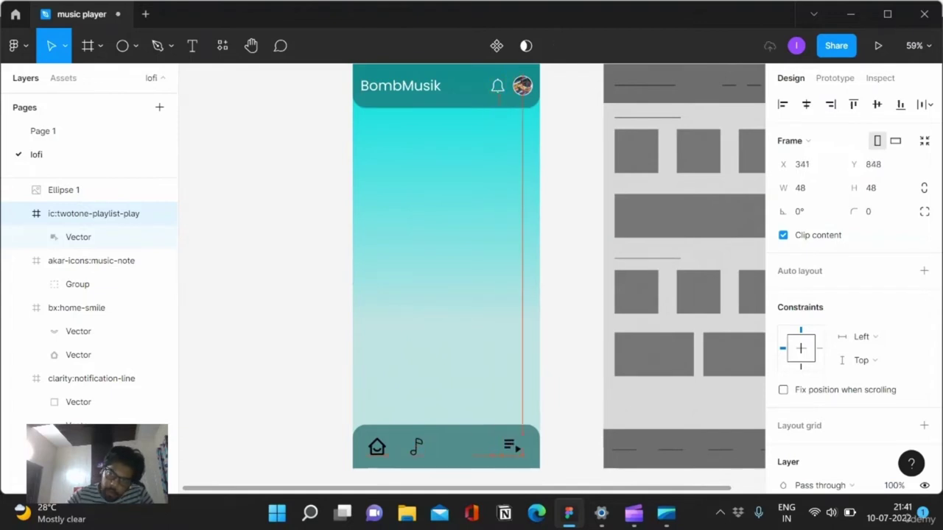
pyautogui.click(19, 45)
pyautogui.moveTo(45, 248)
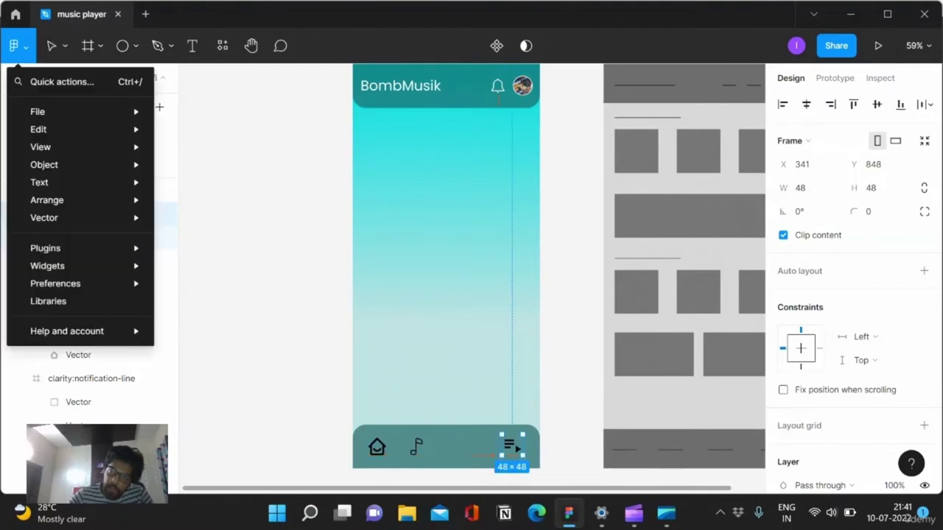
# - Run Iconify, search for 'PODCAST', and pick the light podcasts logo icon
pyautogui.click(191, 266)
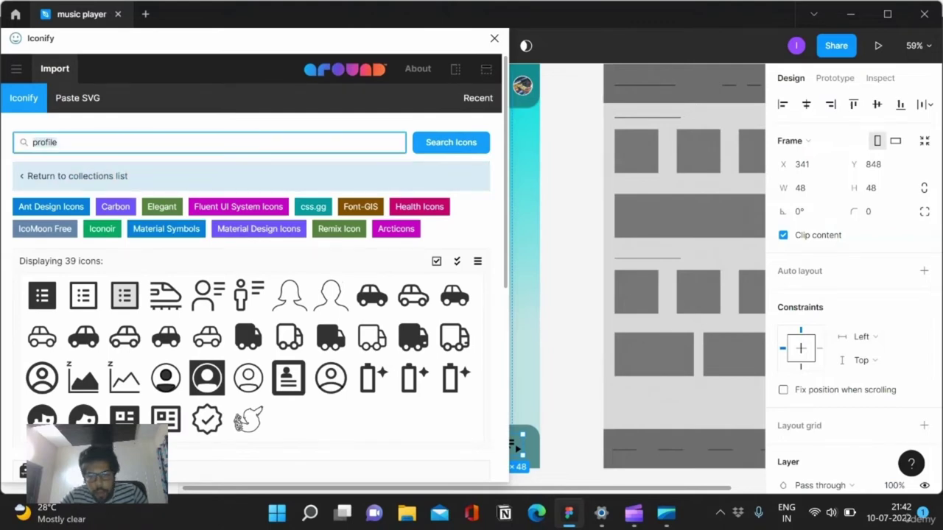
pyautogui.write('PO')
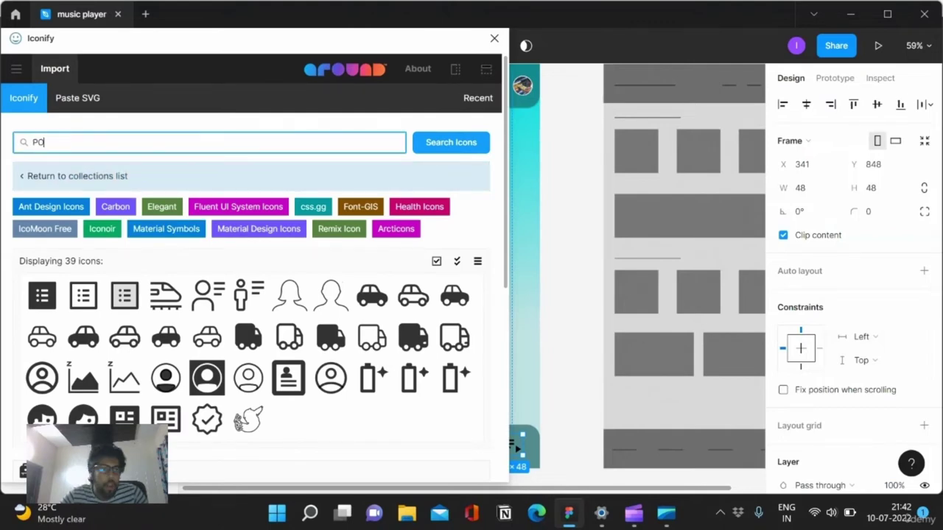
pyautogui.write('DCAST')
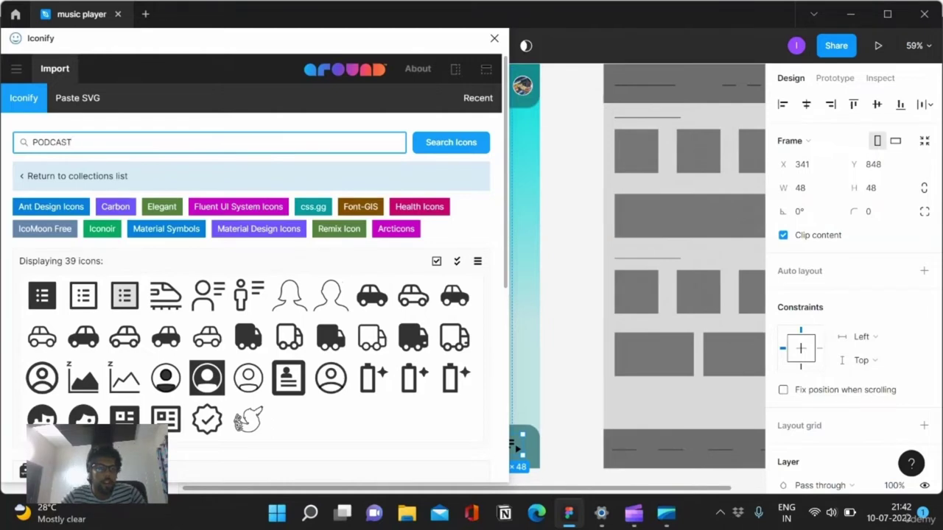
pyautogui.press('Return')
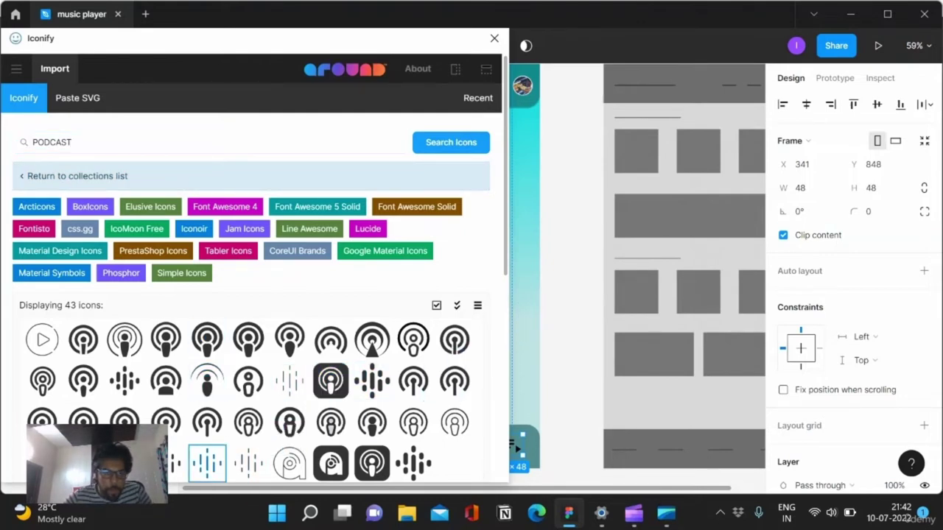
pyautogui.click(207, 463)
# - Import the podcast icon at 48×48 and place it in the bottom bar
pyautogui.click(495, 38)
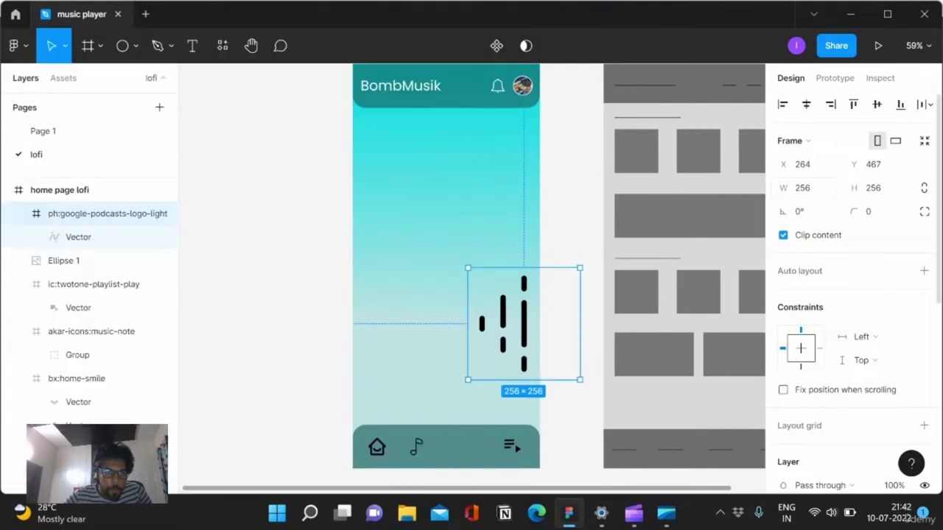
pyautogui.click(803, 188)
pyautogui.write('48')
pyautogui.press('Return')
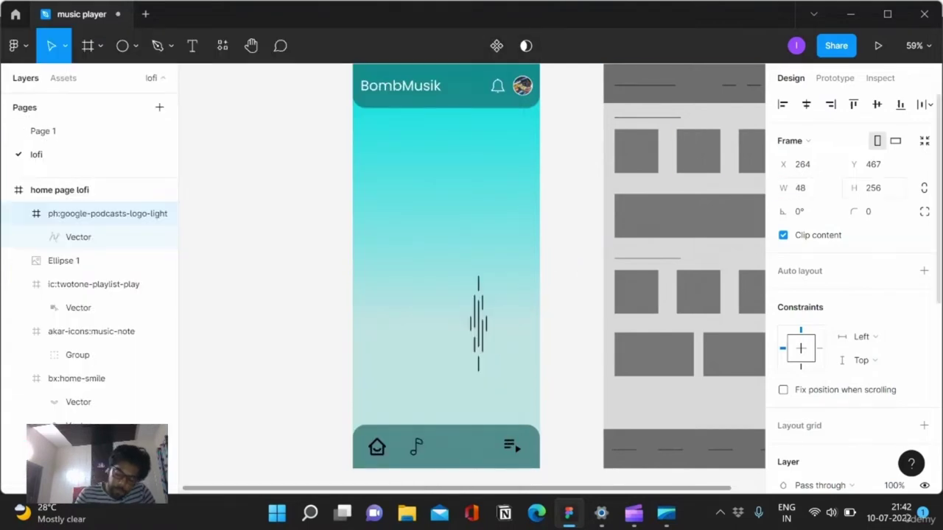
pyautogui.press('Tab')
pyautogui.write('48')
pyautogui.press('Return')
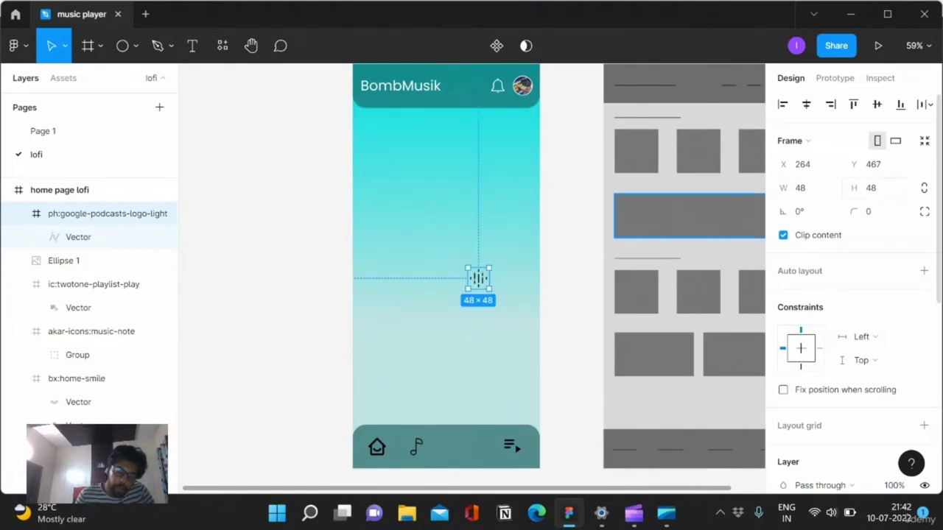
pyautogui.moveTo(478, 277); pyautogui.dragTo(468, 447)
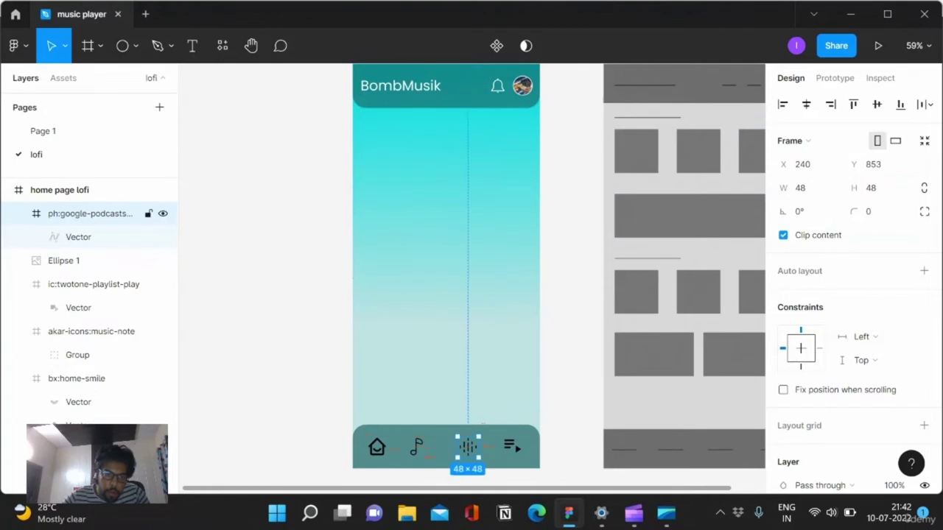
# - Check the icon spacing and shift the playlist icon a few pixels right
pyautogui.click(77, 378)
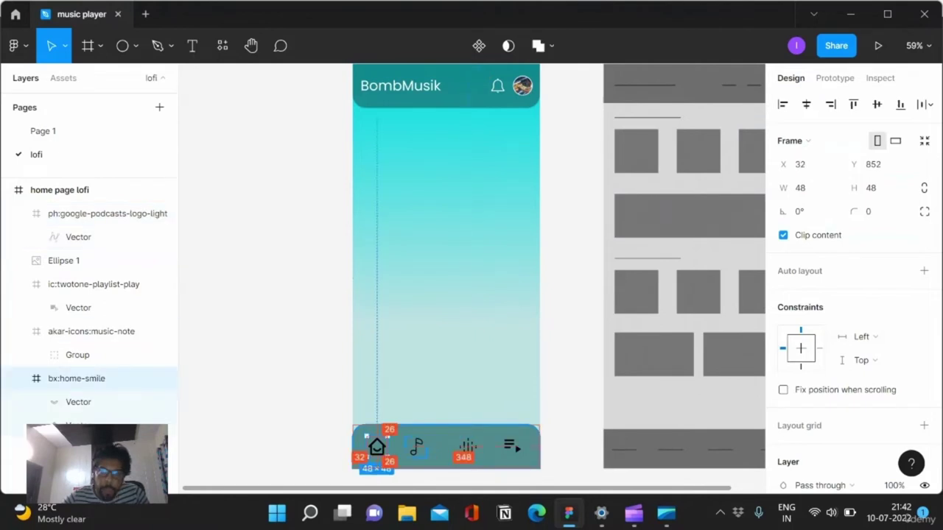
pyautogui.click(510, 446)
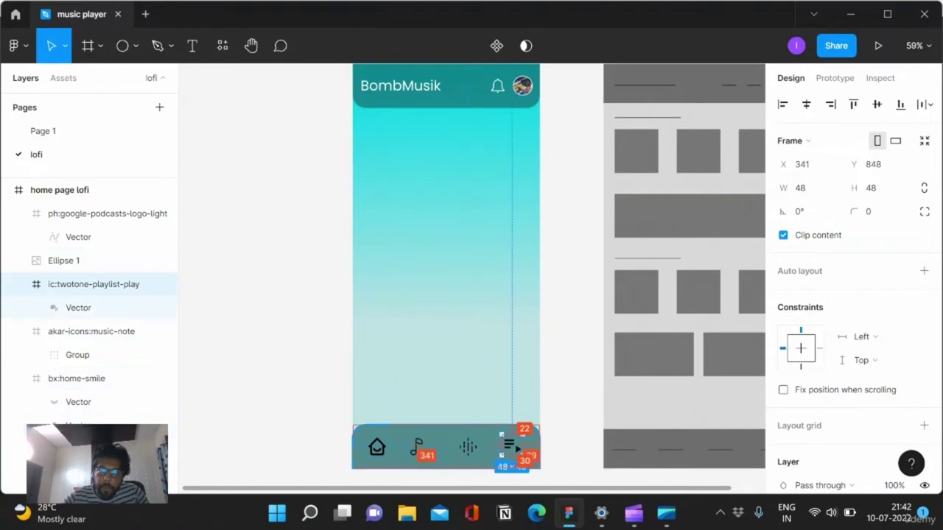
pyautogui.moveTo(510, 447); pyautogui.dragTo(514, 447)
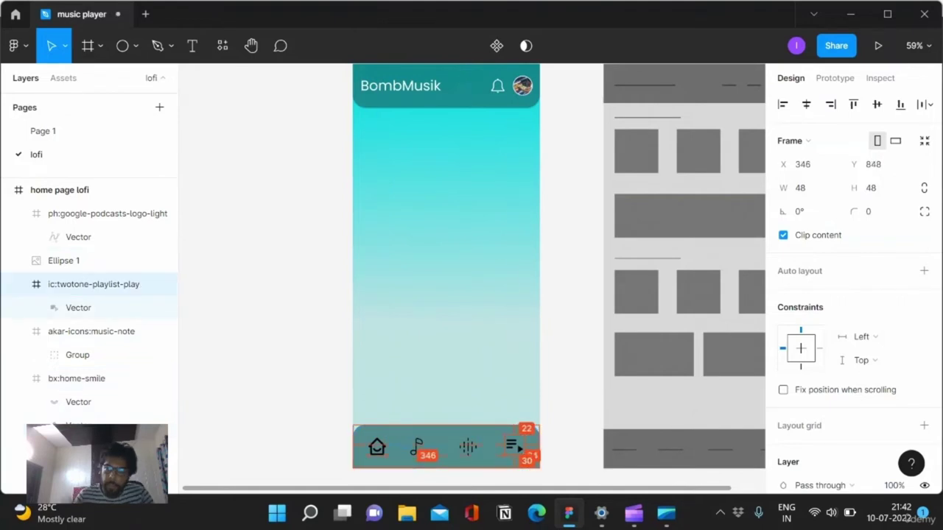
pyautogui.scroll(3, 534, 450)
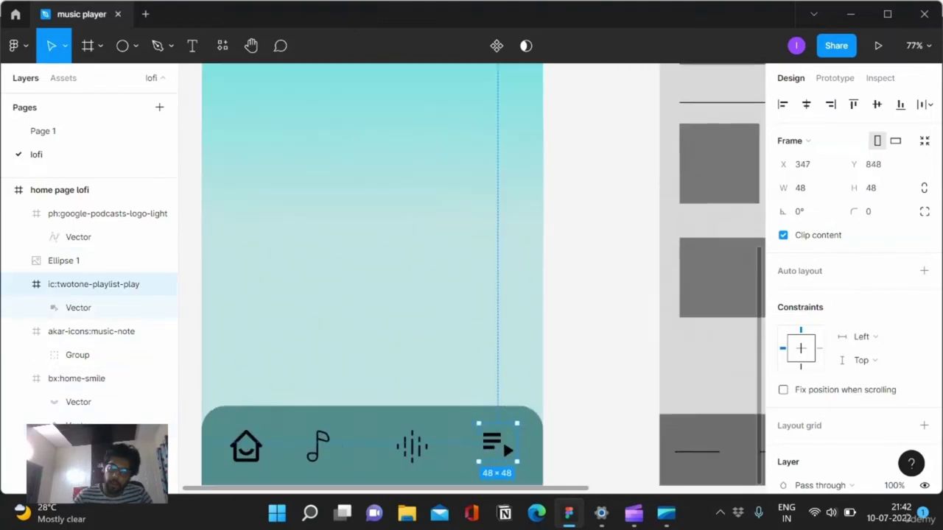
# - Nudge the playlist and podcast icons by single pixels to line them up in the bar
pyautogui.scroll(2, 534, 450)
pyautogui.press('Right')
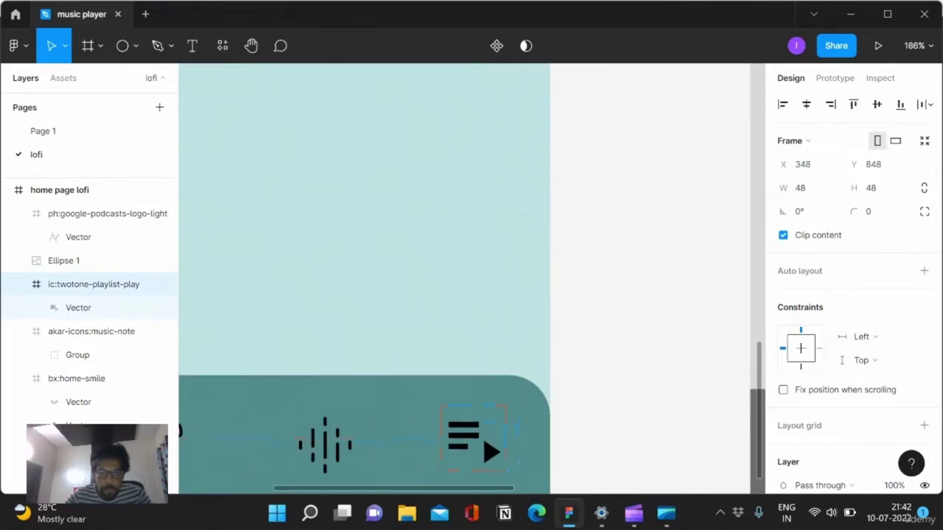
pyautogui.scroll(-2, 533, 449)
pyautogui.scroll(-2, 534, 449)
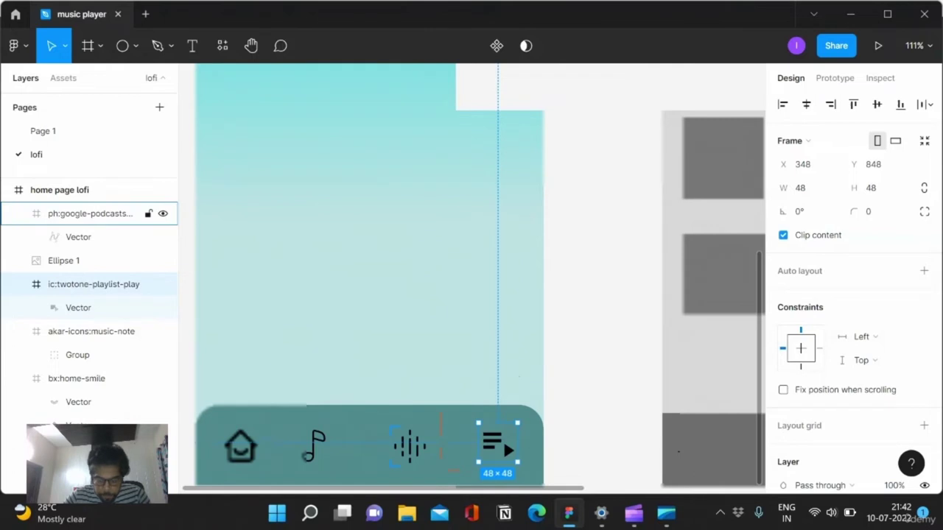
pyautogui.click(103, 213)
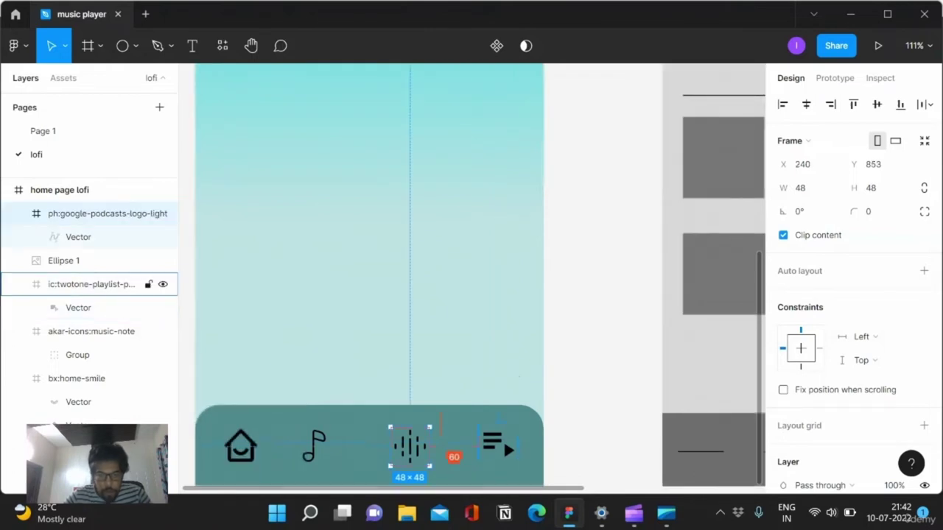
pyautogui.press('Up')
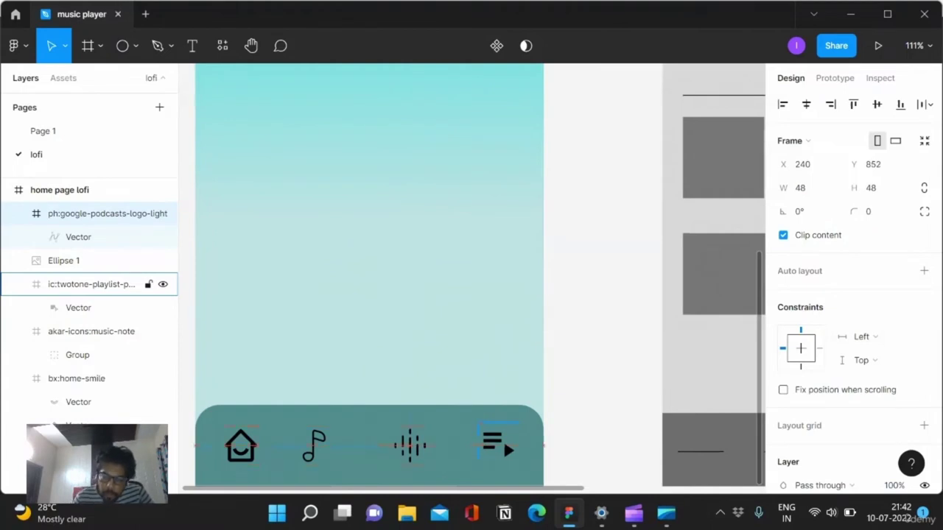
pyautogui.press('alt')
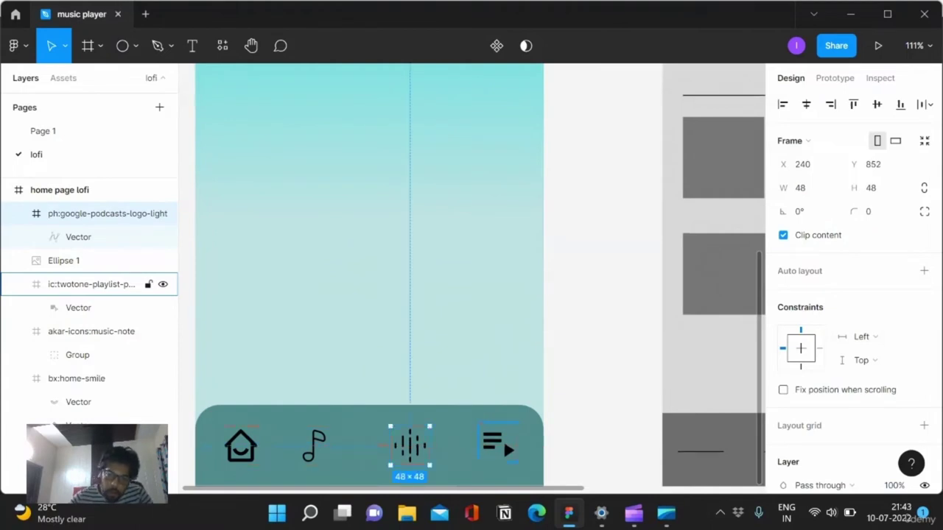
pyautogui.click(503, 440)
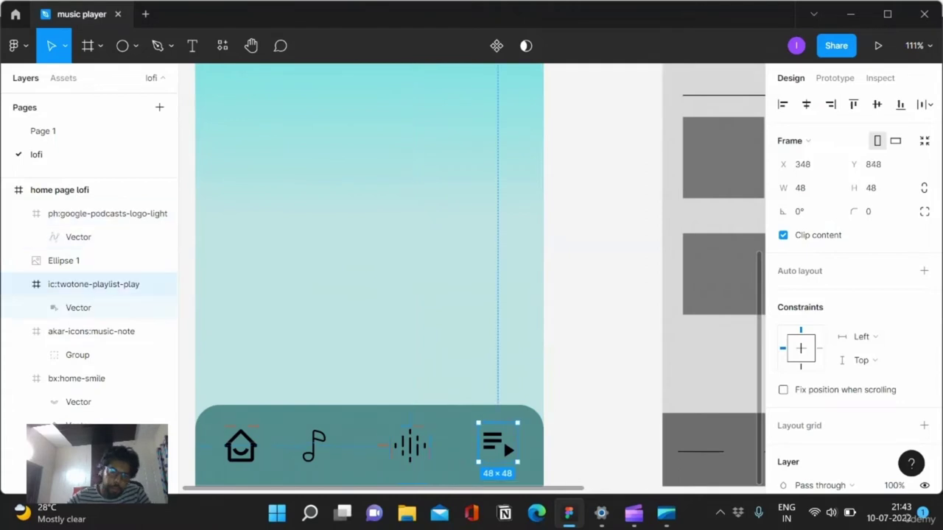
pyautogui.press('Down')
pyautogui.press('Down')
pyautogui.press('Down')
pyautogui.press('Up')
pyautogui.press('Up')
pyautogui.press('Up')
pyautogui.press('Down')
pyautogui.press('Down')
pyautogui.press('Down')
pyautogui.press('Down')
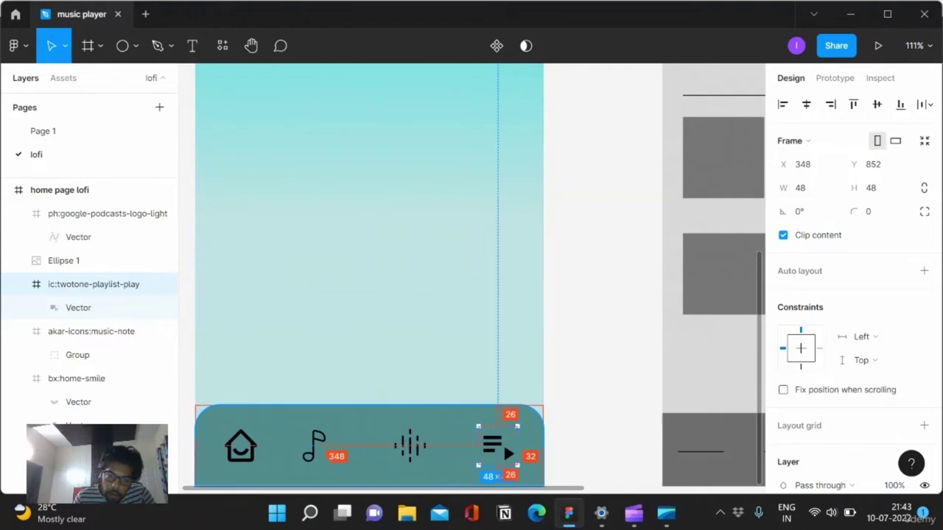
# - Move the music-note icon four pixels right and compare its spacing with the neighbouring icons
pyautogui.click(91, 332)
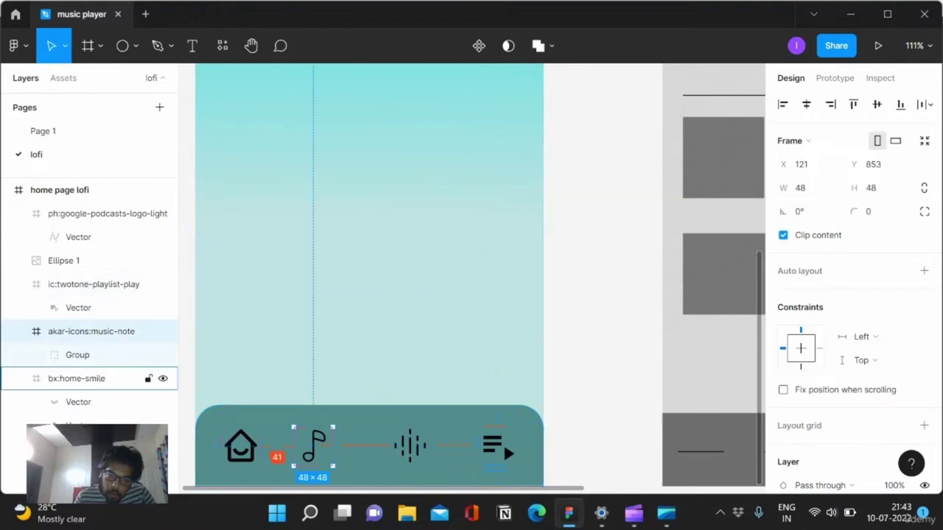
pyautogui.press('Right')
pyautogui.press('Right')
pyautogui.press('Right')
pyautogui.press('Right')
pyautogui.press('Right')
pyautogui.press('Right')
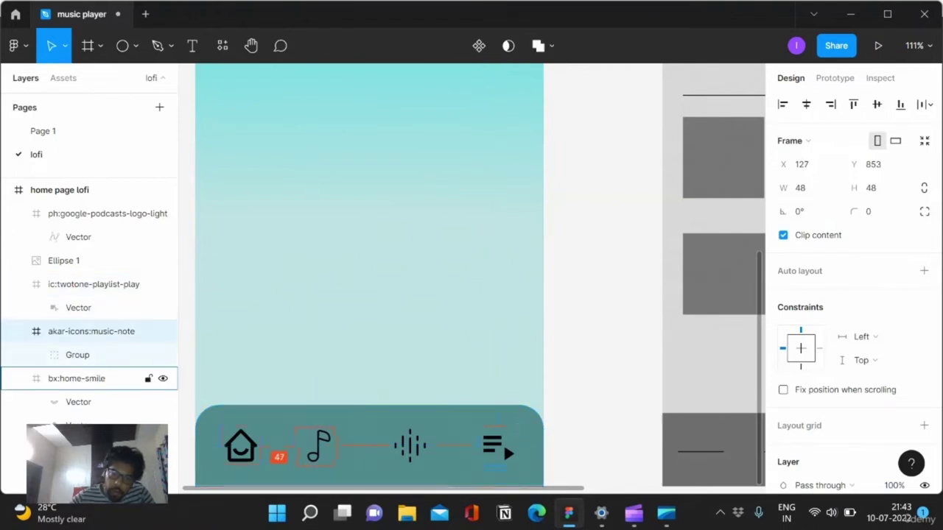
pyautogui.press('Right')
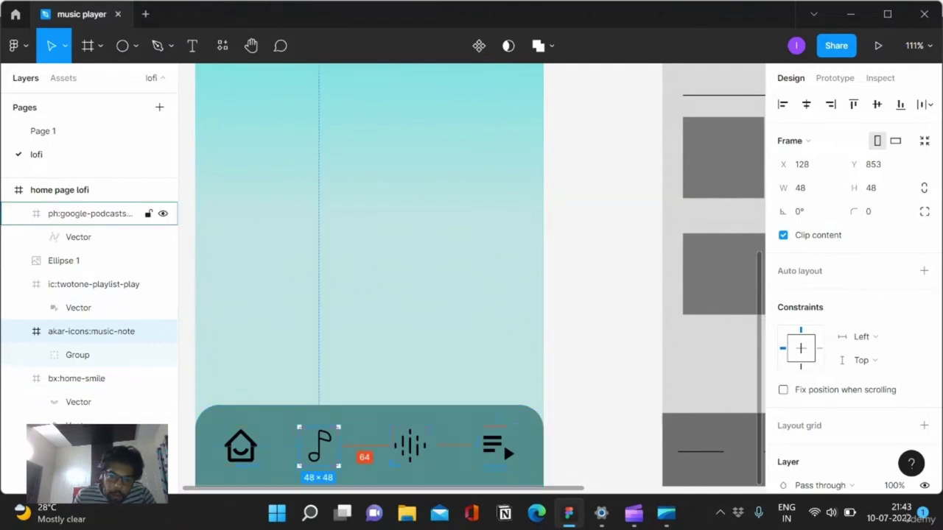
pyautogui.press('Right')
pyautogui.press('Right')
pyautogui.press('Right')
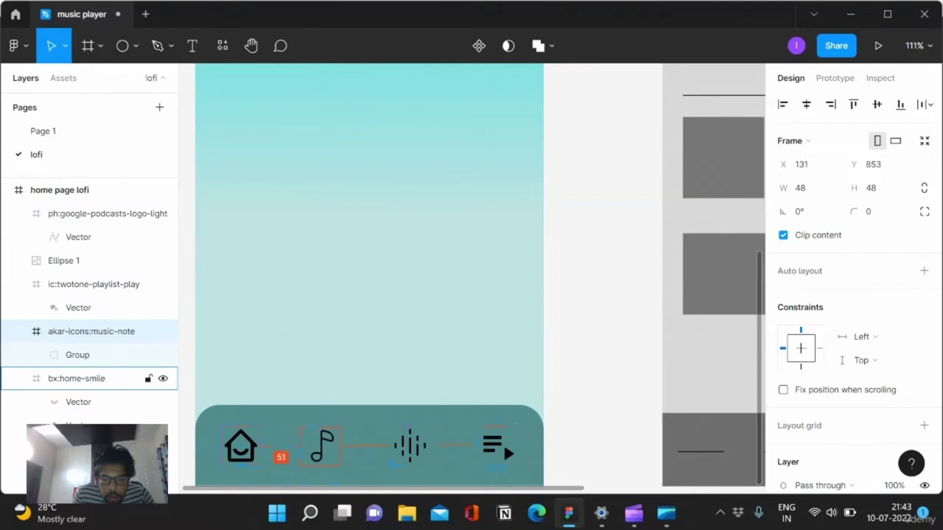
pyautogui.press('Right')
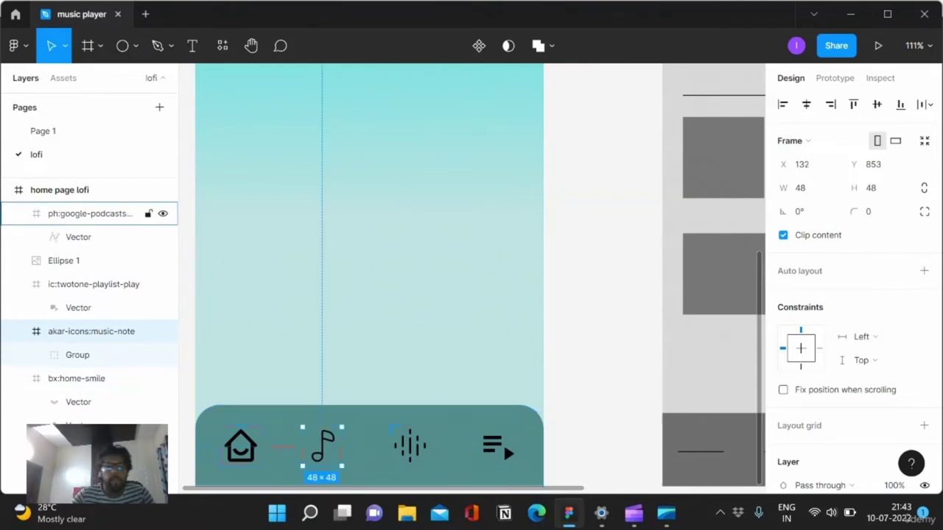
pyautogui.click(411, 444)
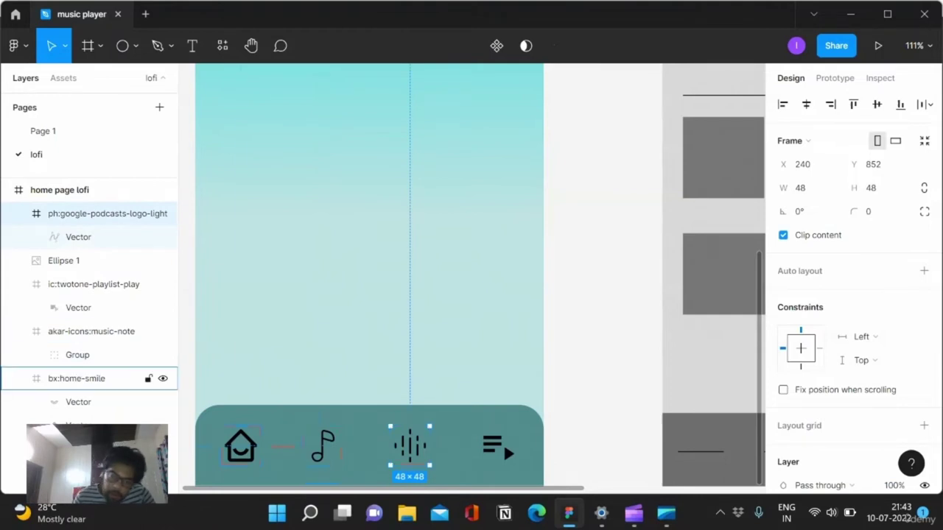
pyautogui.click(76, 378)
pyautogui.click(92, 331)
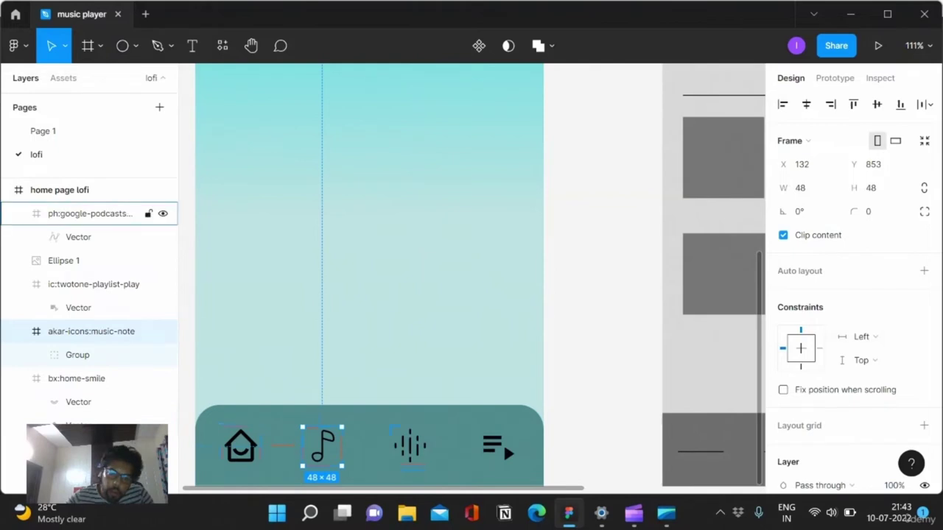
pyautogui.click(89, 214)
pyautogui.click(91, 332)
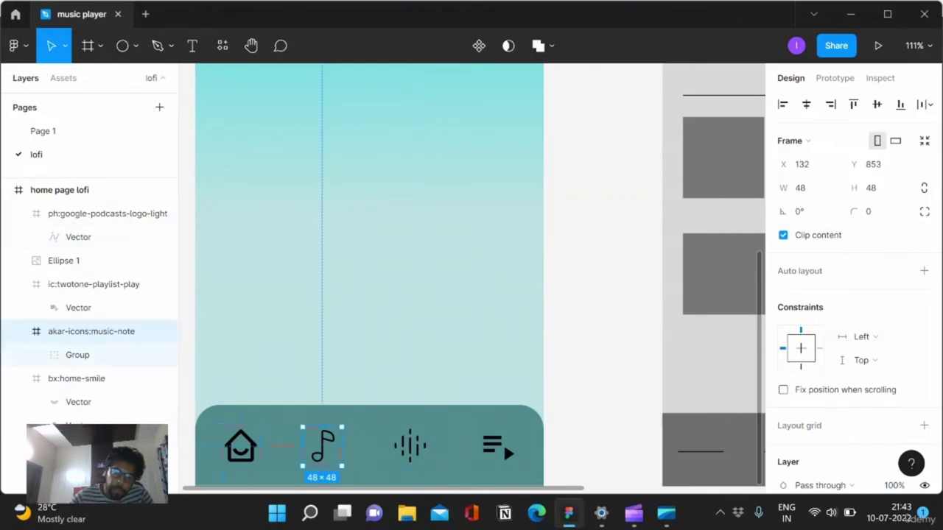
# - Fine-tune the remaining icons with arrow-key nudges until every gap reads 56 px
pyautogui.click(368, 472)
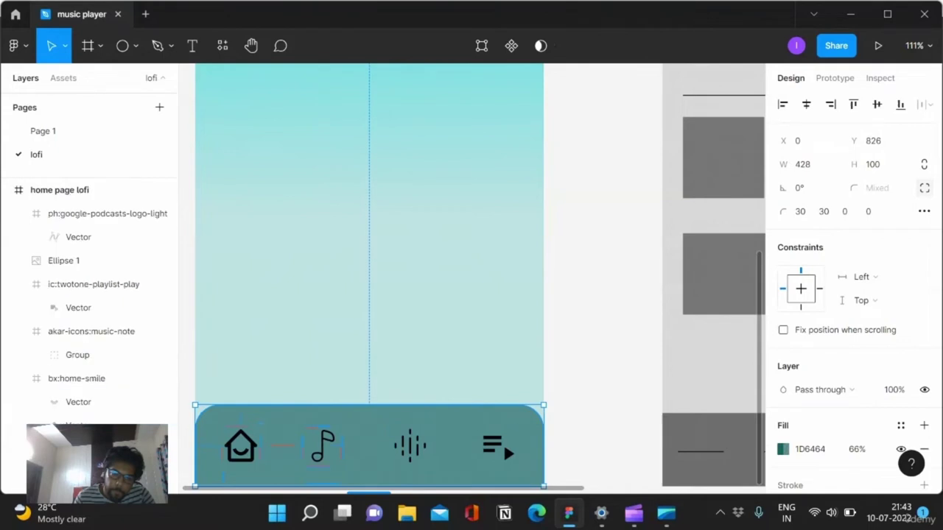
pyautogui.click(89, 213)
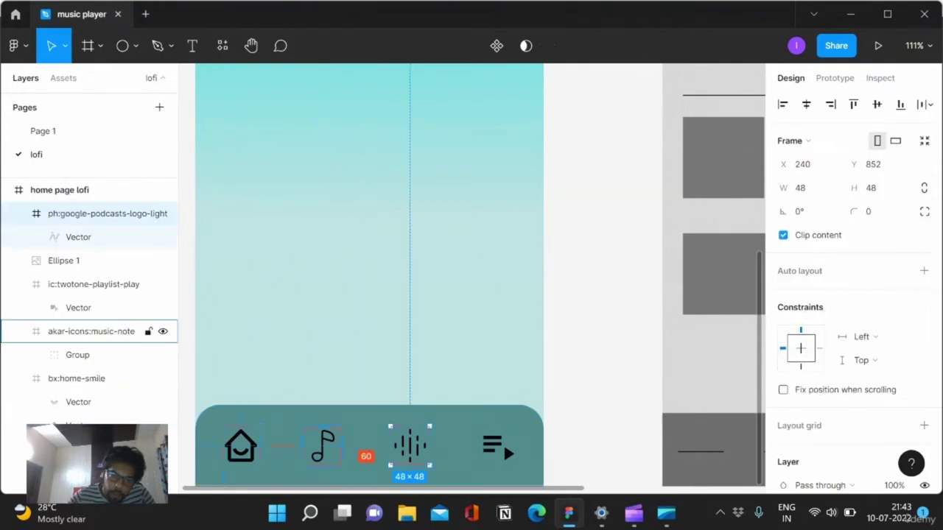
pyautogui.press('Left')
pyautogui.press('Left')
pyautogui.press('Left')
pyautogui.press('Left')
pyautogui.press('Left')
pyautogui.press('Right')
pyautogui.press('Right')
pyautogui.press('Right')
pyautogui.press('Right')
pyautogui.press('Right')
pyautogui.press('Right')
pyautogui.press('Left')
pyautogui.click(76, 378)
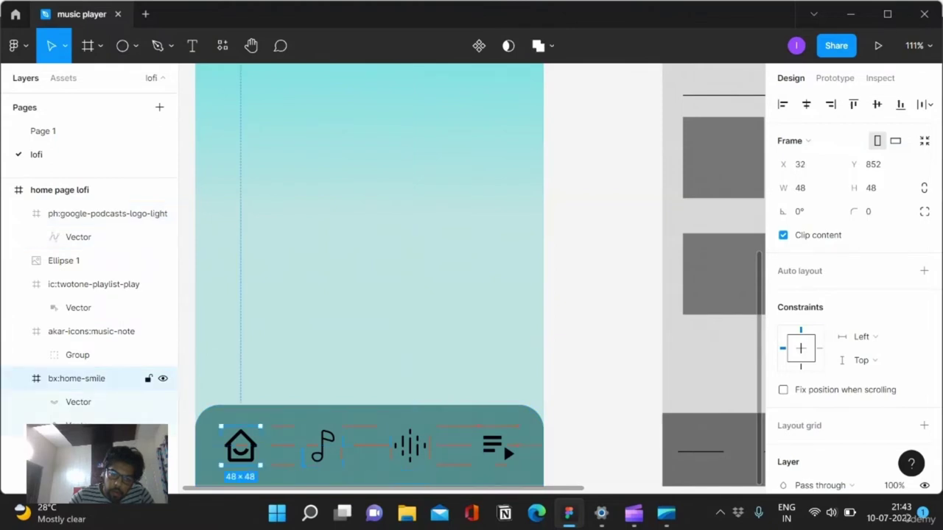
pyautogui.click(92, 331)
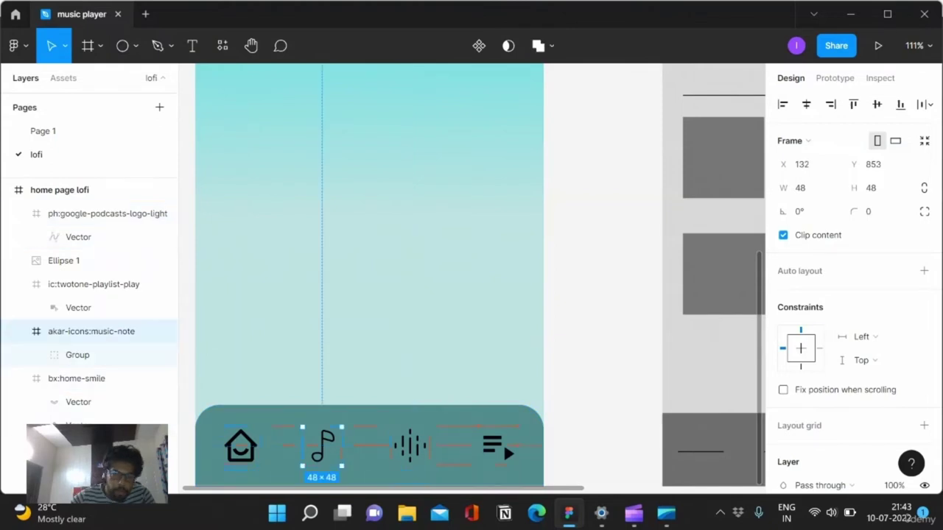
pyautogui.press('Right')
pyautogui.press('Right')
pyautogui.press('Right')
pyautogui.press('Right')
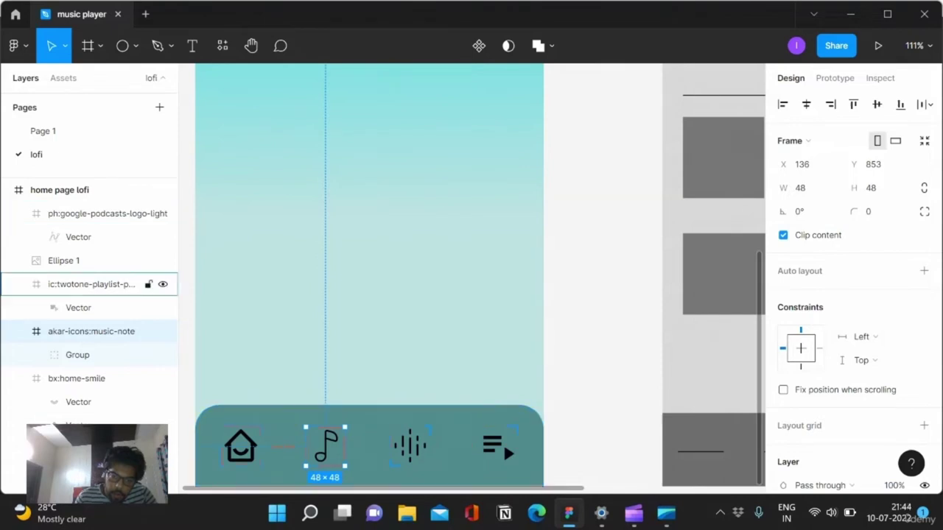
pyautogui.click(92, 284)
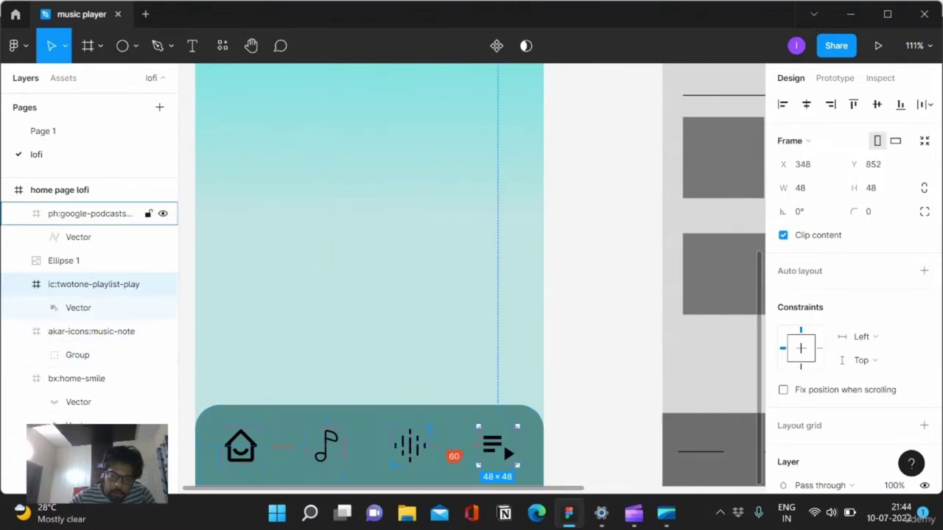
pyautogui.press('Left')
pyautogui.press('Left')
pyautogui.press('Left')
pyautogui.press('Left')
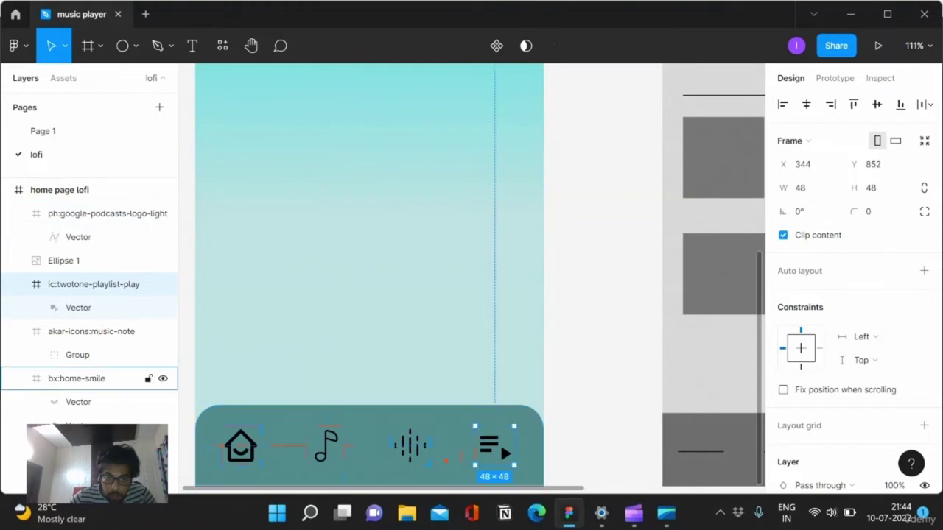
pyautogui.click(77, 377)
pyautogui.keyDown('shift'); pyautogui.click(92, 332); pyautogui.keyUp('shift')
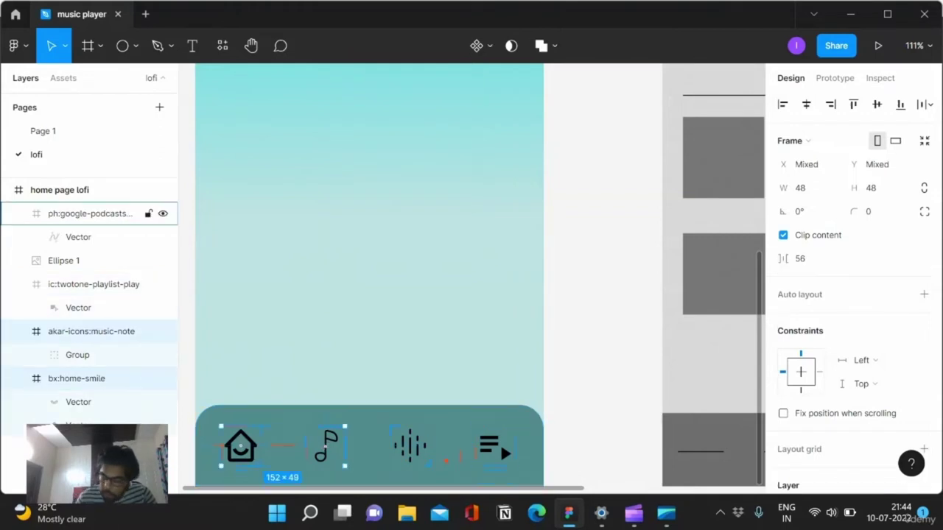
# - Group the four nav icons with Ctrl+G, centre the group at X 34, and zoom out
pyautogui.keyDown('shift'); pyautogui.click(108, 213); pyautogui.keyUp('shift')
pyautogui.keyDown('shift'); pyautogui.click(94, 285); pyautogui.keyUp('shift')
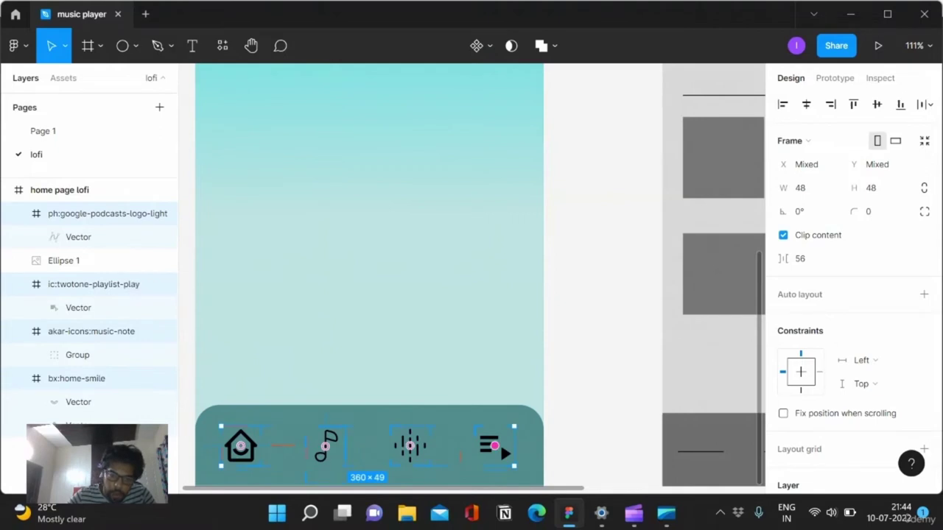
pyautogui.hotkey('ctrl', 'g')
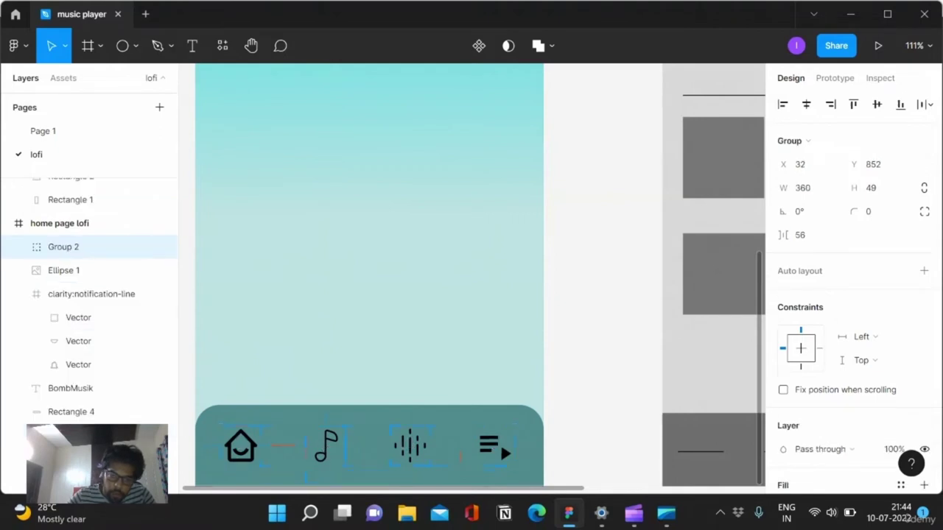
pyautogui.moveTo(500, 443); pyautogui.dragTo(502, 443)
pyautogui.press('alt')
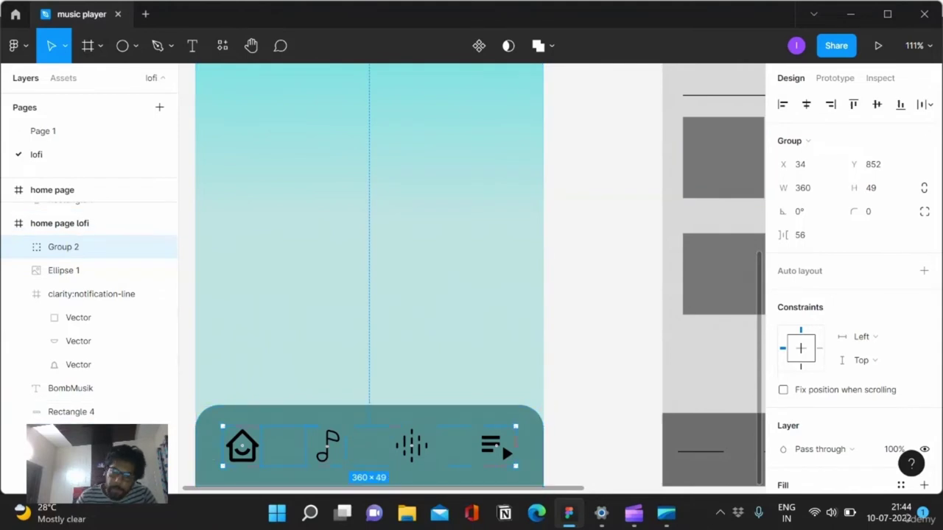
pyautogui.scroll(-2, 618, 360)
pyautogui.scroll(-1, 619, 361)
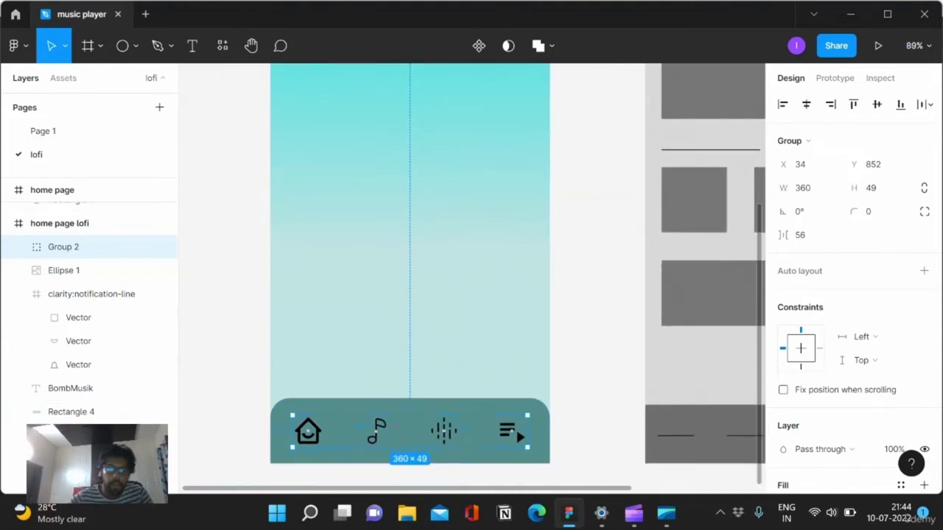
pyautogui.scroll(-1, 578, 442)
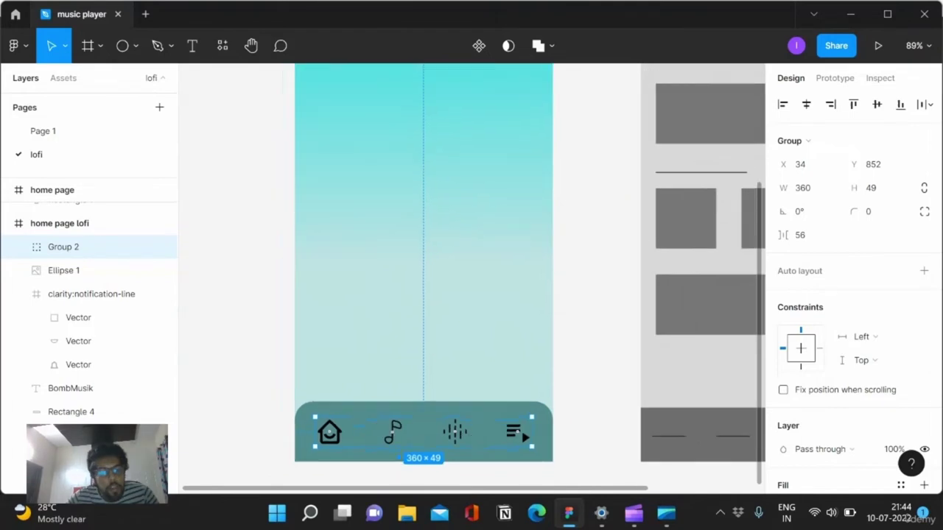
pyautogui.scroll(-1, 577, 405)
pyautogui.scroll(-2, 578, 405)
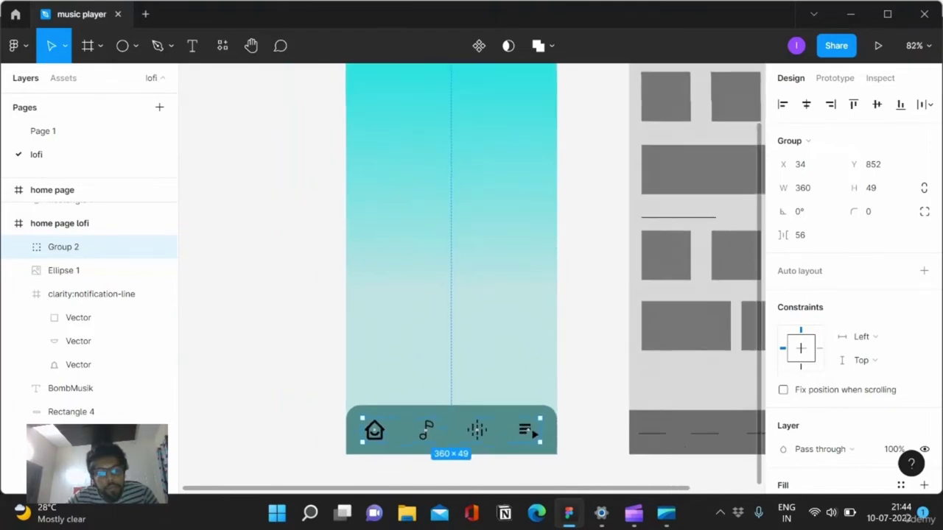
pyautogui.scroll(-2, 577, 405)
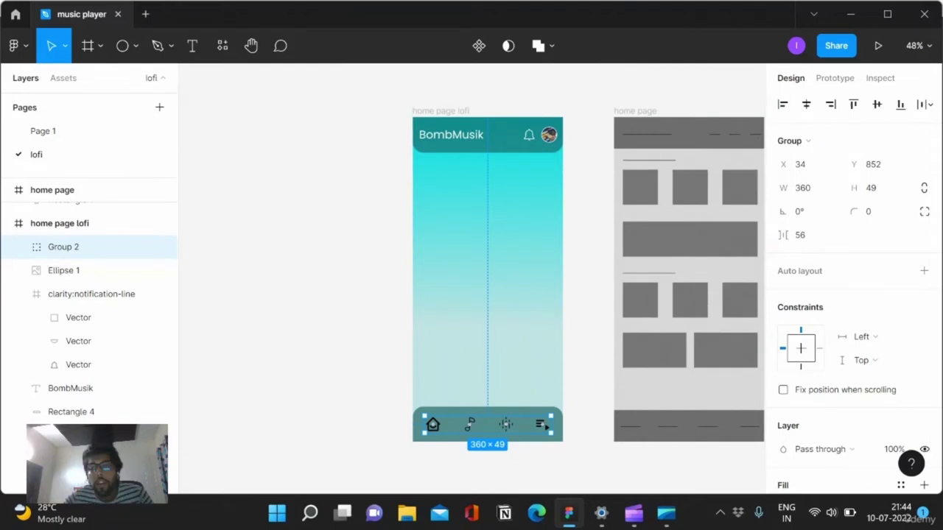
pyautogui.press('Escape')
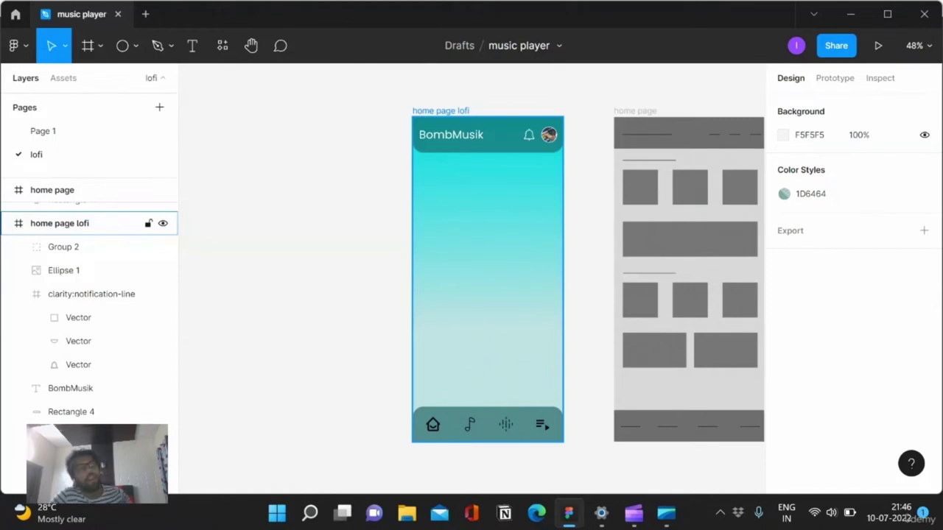
pyautogui.press('Escape')
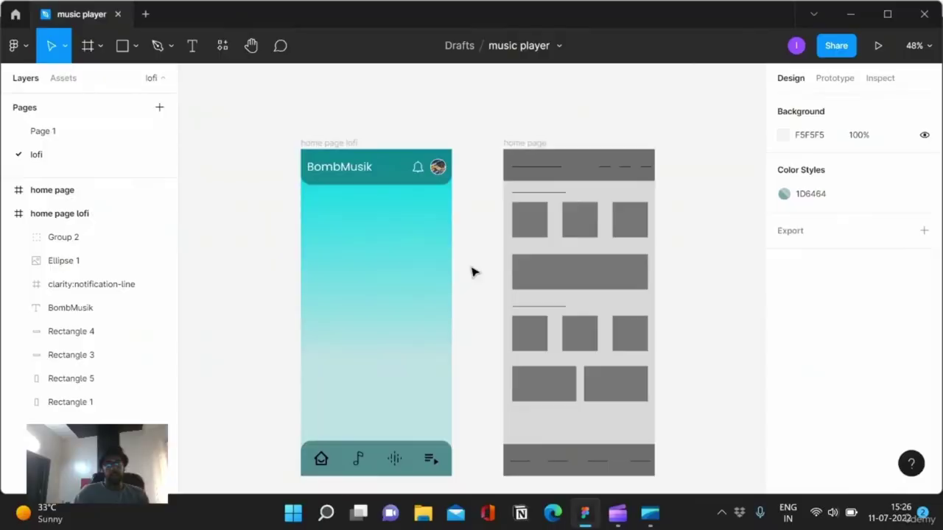
pyautogui.click(53, 132)
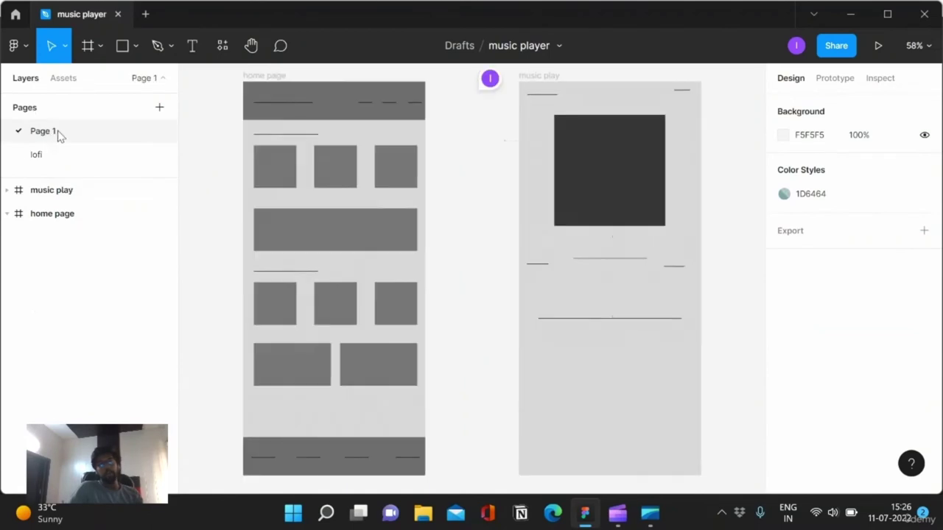
pyautogui.click(164, 154)
pyautogui.hotkey('ctrl', 'v')
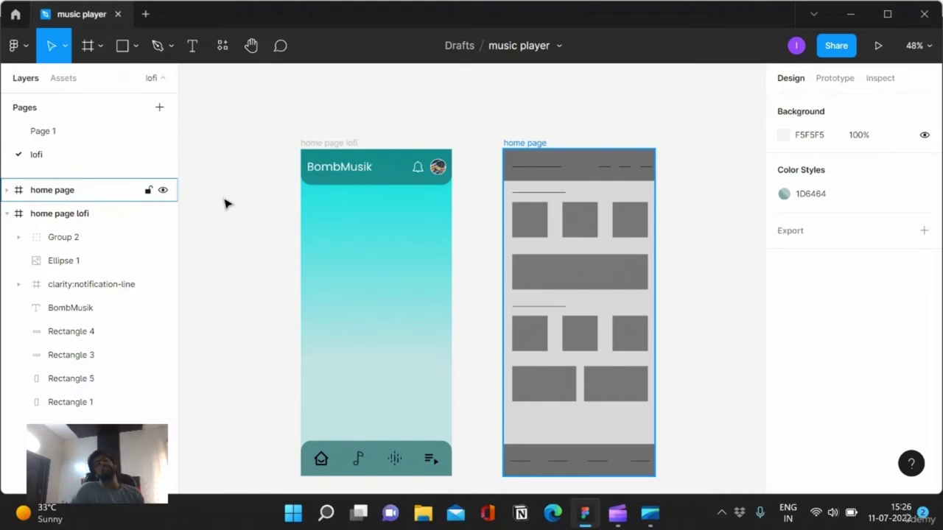
pyautogui.scroll(-1, 308, 302)
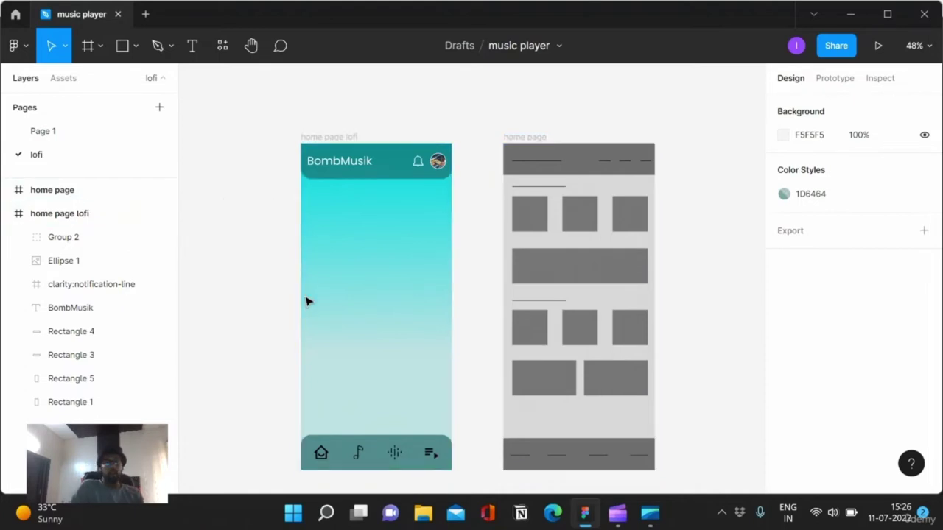
pyautogui.click(314, 289)
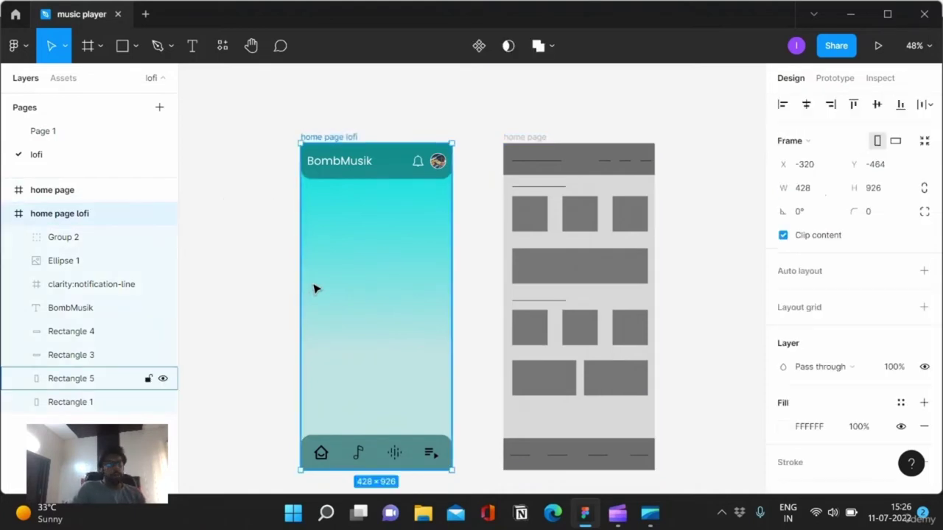
pyautogui.click(273, 292)
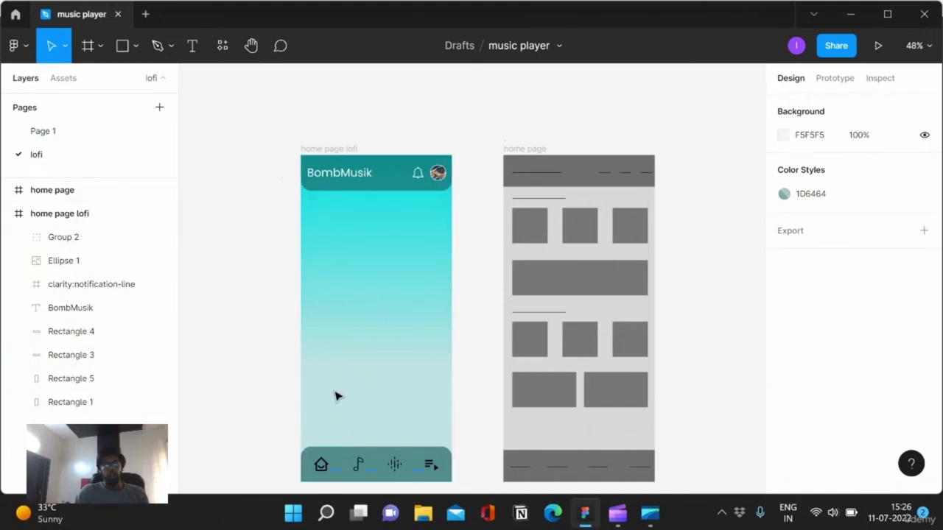
pyautogui.click(11, 49)
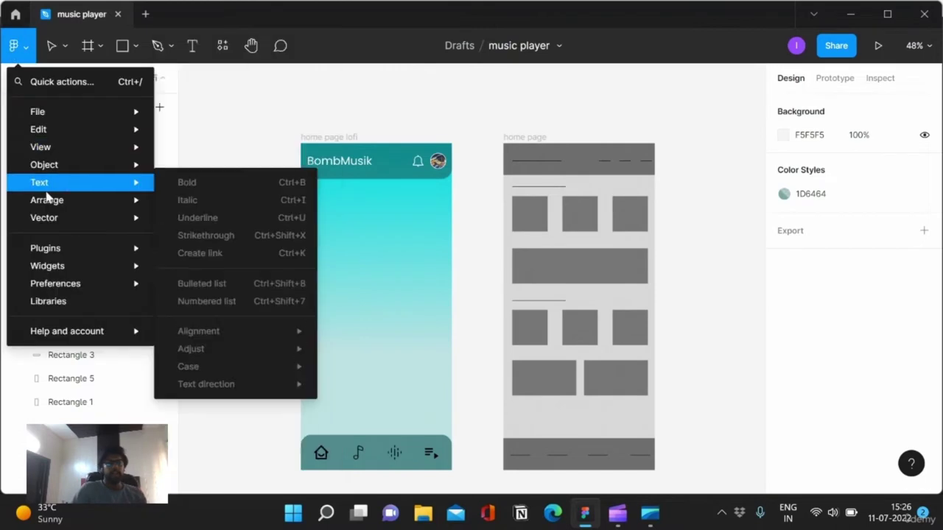
pyautogui.moveTo(45, 248)
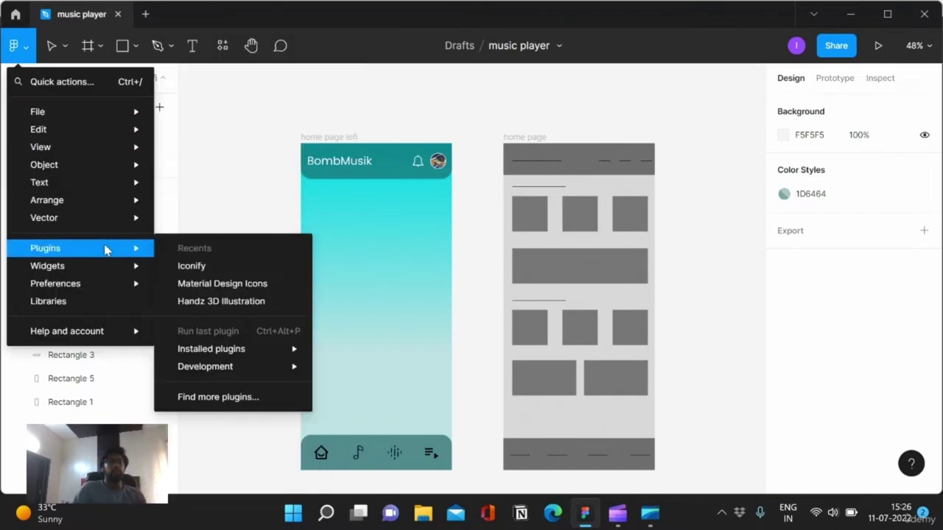
# - Search Iconify for 'search', drop the arcticons:xiaoyuan-search magnifier onto the canvas, and close Iconify
pyautogui.click(187, 266)
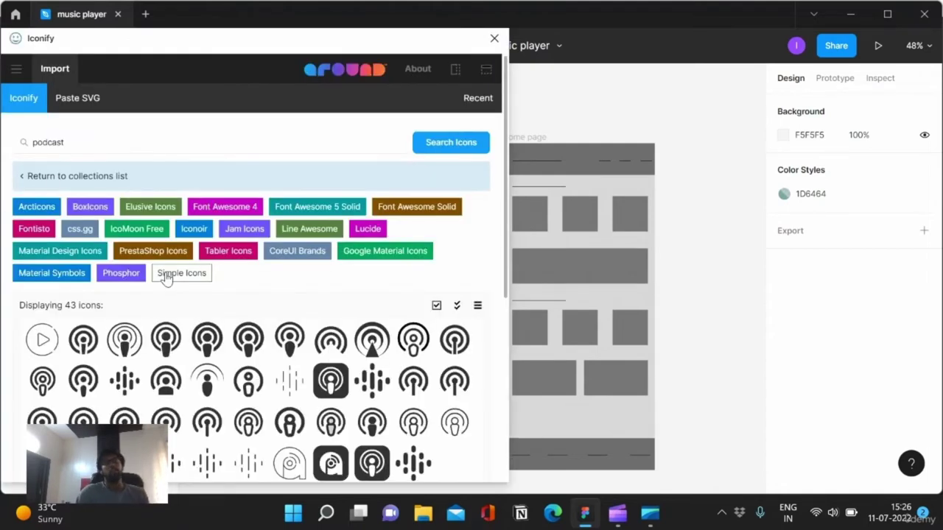
pyautogui.moveTo(90, 144); pyautogui.dragTo(4, 146)
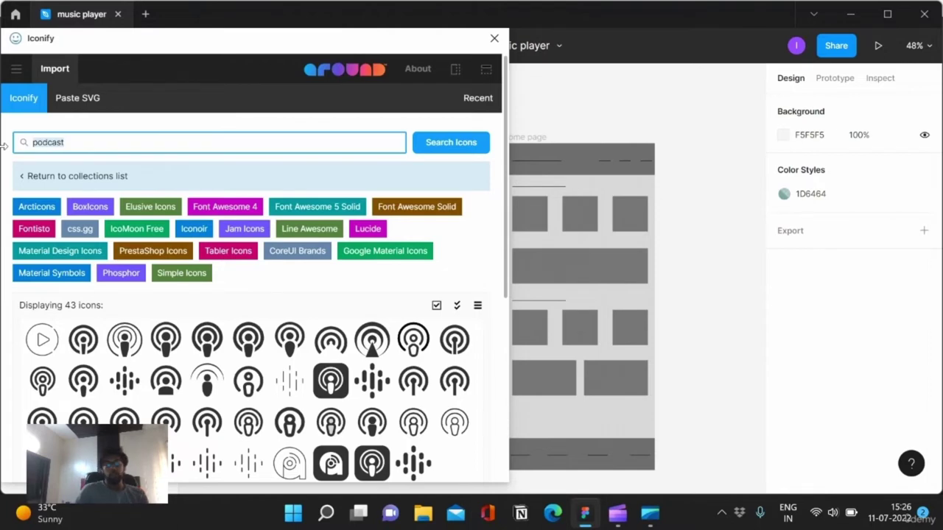
pyautogui.write('searcgh')
pyautogui.press('BackSpace')
pyautogui.press('BackSpace')
pyautogui.write('h')
pyautogui.press('Return')
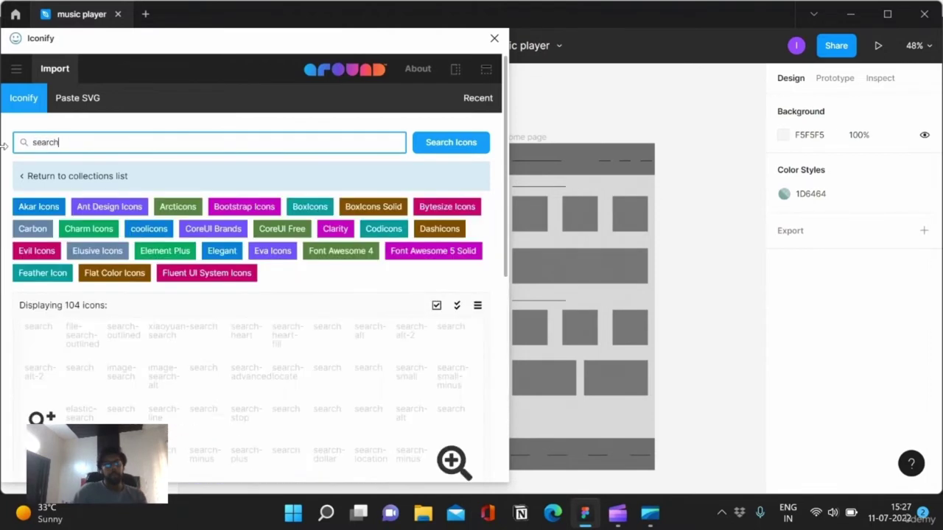
pyautogui.scroll(-1, 148, 273)
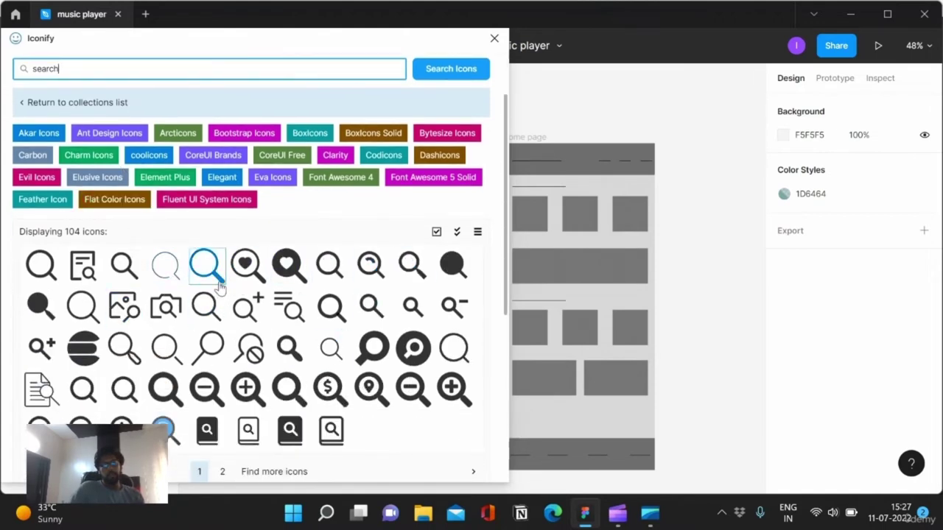
pyautogui.moveTo(166, 266); pyautogui.dragTo(577, 188)
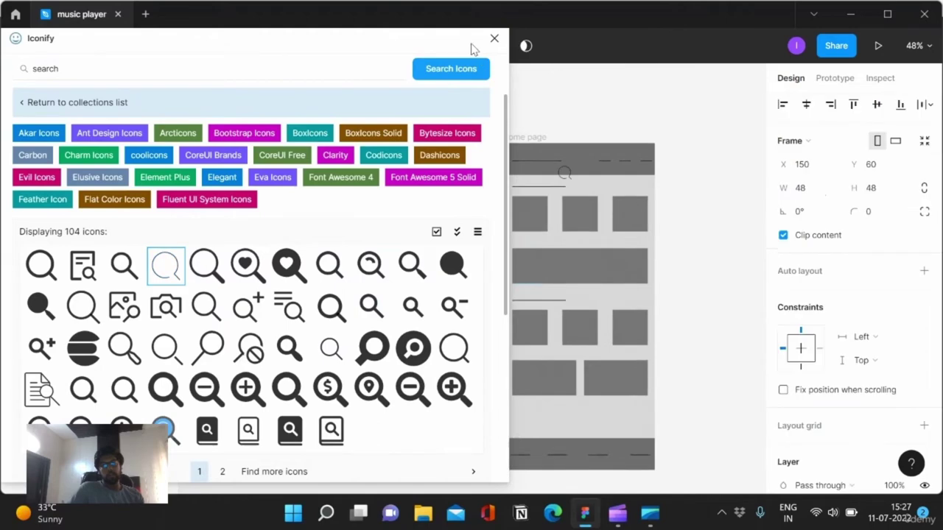
pyautogui.click(494, 37)
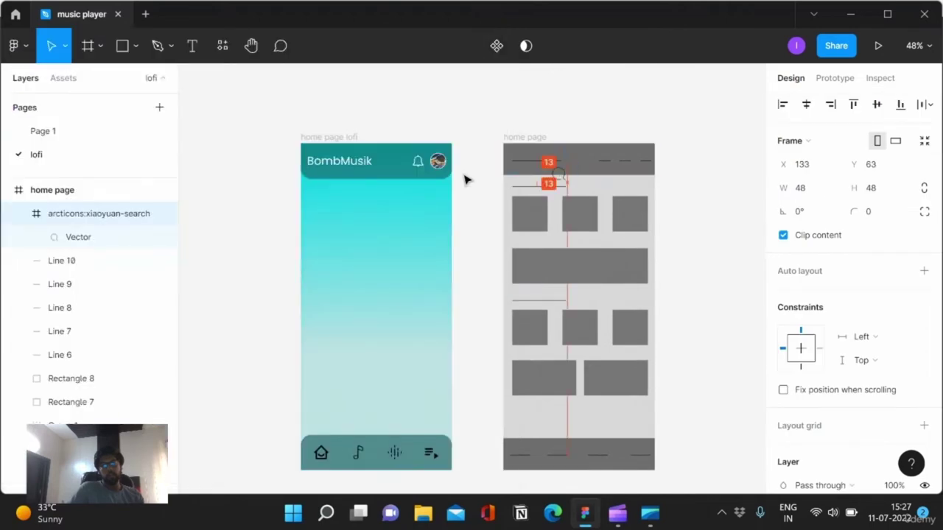
# - Move the search icon into the header beside the bell and resize it to 36×36
pyautogui.moveTo(566, 180); pyautogui.dragTo(399, 168)
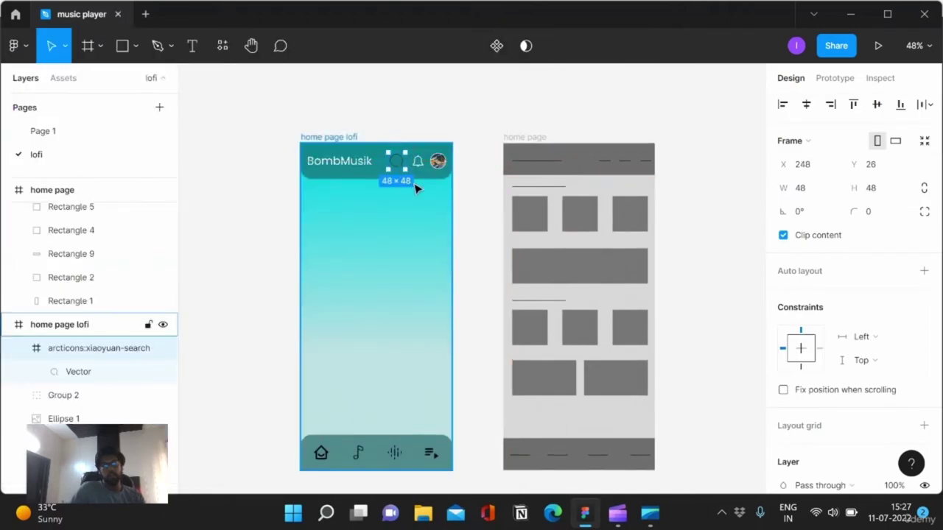
pyautogui.scroll(5, 414, 187)
pyautogui.click(407, 130)
pyautogui.click(99, 348)
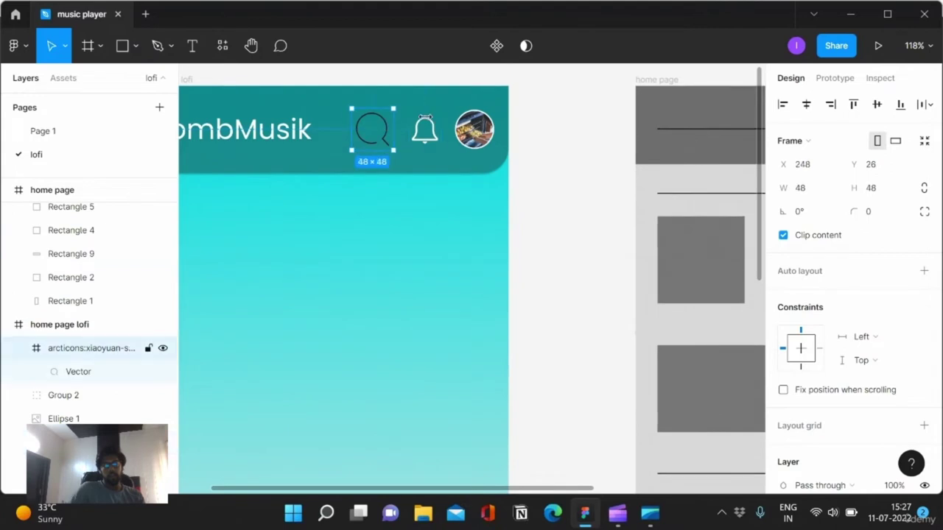
pyautogui.click(826, 176)
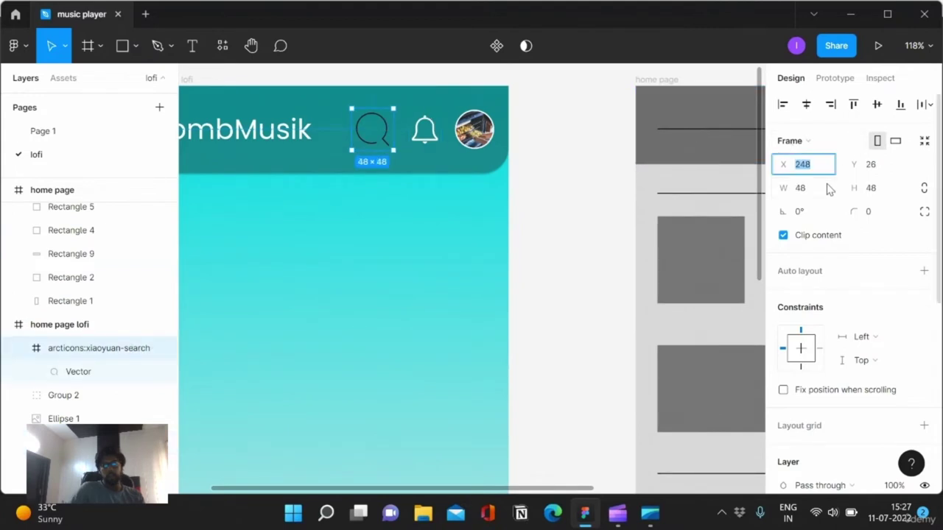
pyautogui.write('36')
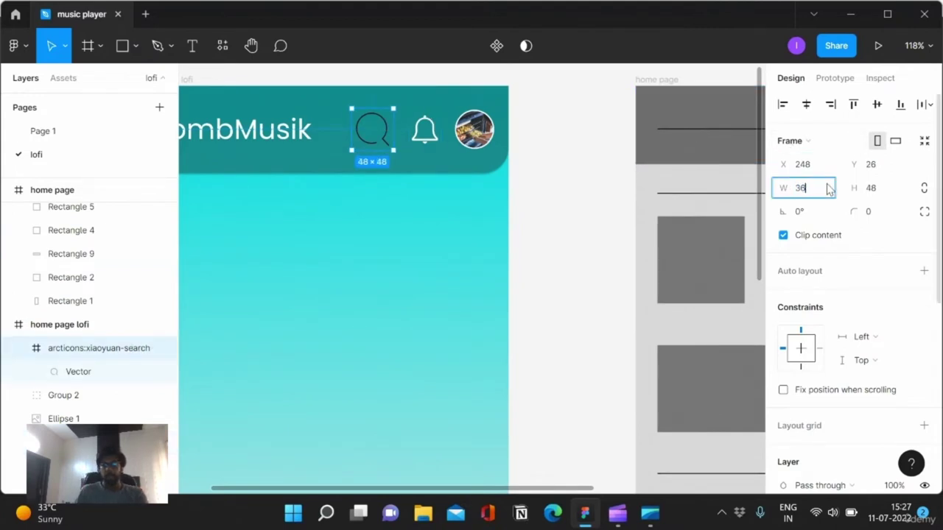
pyautogui.press('Return')
pyautogui.click(878, 189)
pyautogui.write('36')
pyautogui.press('Return')
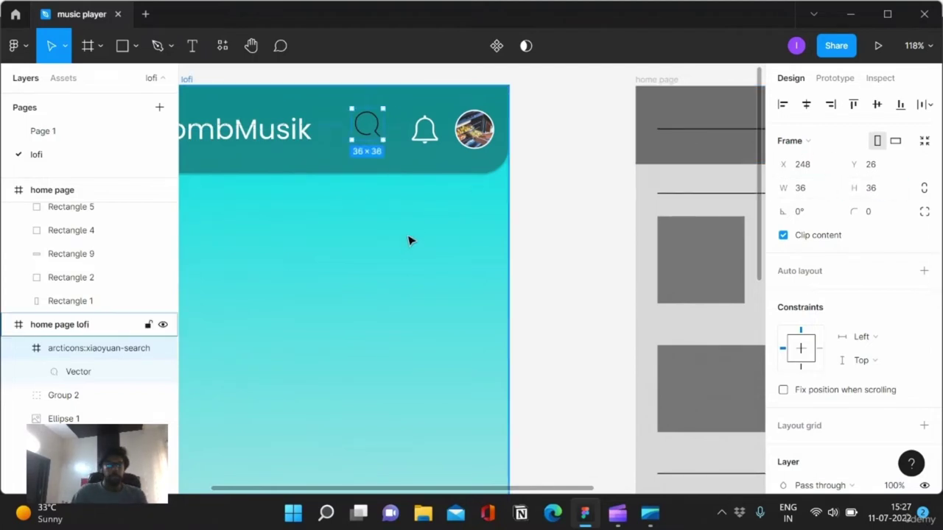
pyautogui.scroll(1, 371, 185)
pyautogui.moveTo(369, 153); pyautogui.dragTo(378, 163)
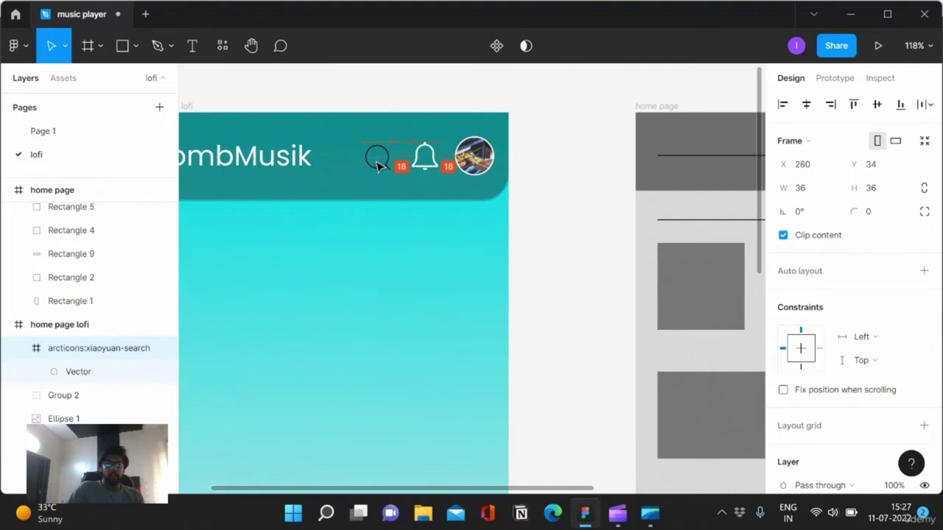
# - Change the search icon's line colour from black to white FFFFFF
pyautogui.keyDown('ctrl'); pyautogui.scroll(1, 675, 295); pyautogui.keyUp('ctrl')
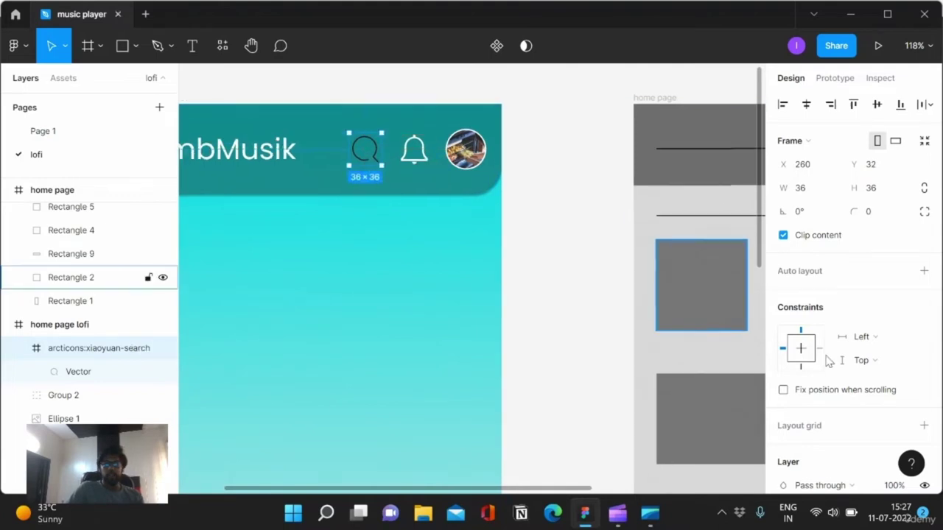
pyautogui.scroll(-4, 812, 407)
pyautogui.click(783, 345)
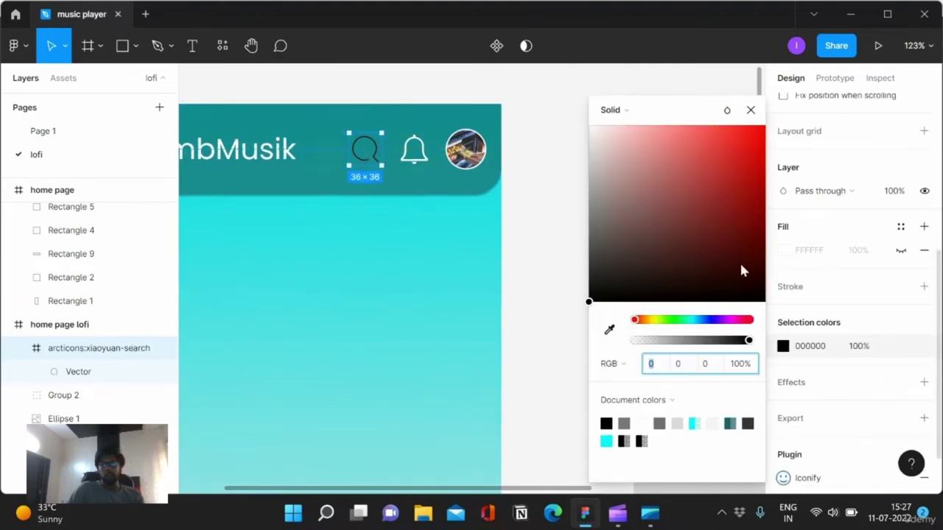
pyautogui.moveTo(738, 260); pyautogui.dragTo(566, 99)
pyautogui.click(375, 385)
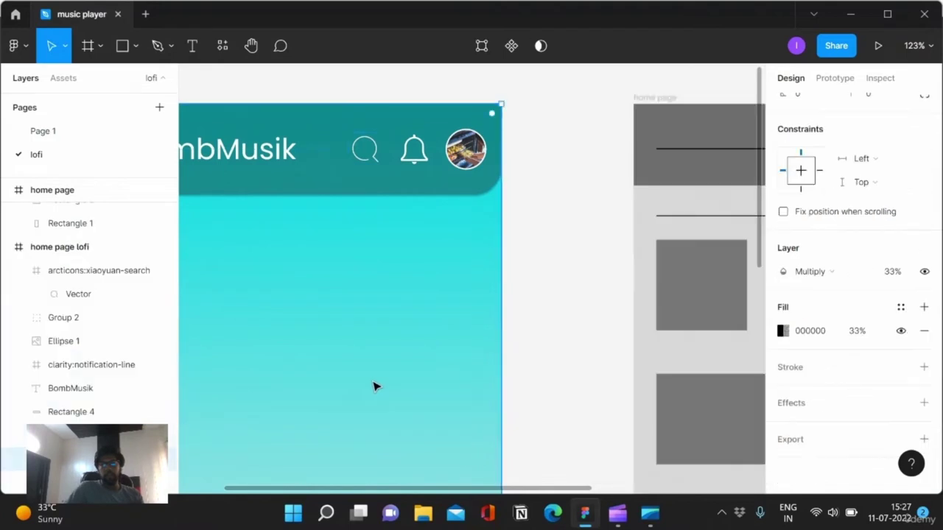
pyautogui.keyDown('ctrl'); pyautogui.scroll(-3, 398, 383); pyautogui.keyUp('ctrl')
pyautogui.hscroll(-3, 442, 376)
pyautogui.click(321, 339)
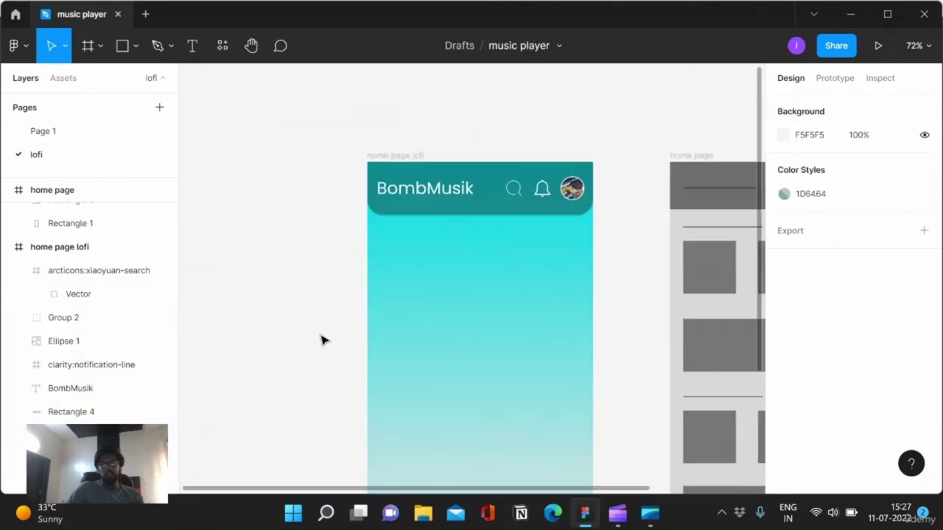
# - Switch the BombMusik title's fill from solid white FFFFFF to a Linear gradient
pyautogui.keyDown('ctrl'); pyautogui.scroll(-3, 322, 339); pyautogui.keyUp('ctrl')
pyautogui.keyDown('ctrl'); pyautogui.scroll(2, 322, 340); pyautogui.keyUp('ctrl')
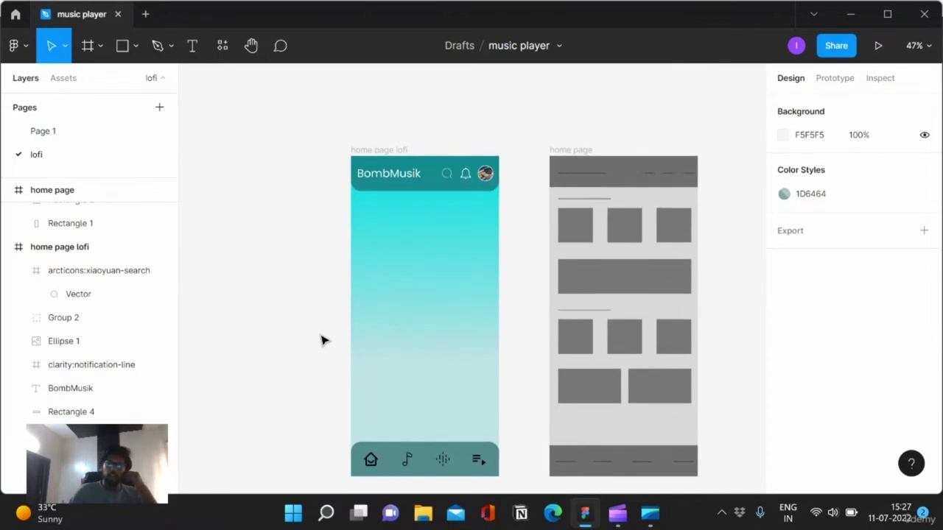
pyautogui.click(400, 174)
pyautogui.scroll(-3, 806, 462)
pyautogui.scroll(-2, 797, 413)
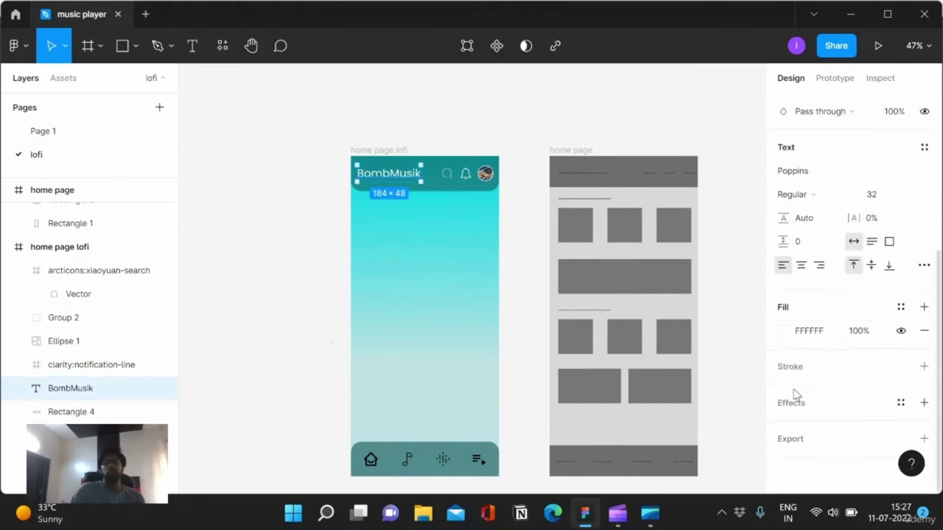
pyautogui.click(782, 332)
pyautogui.click(648, 115)
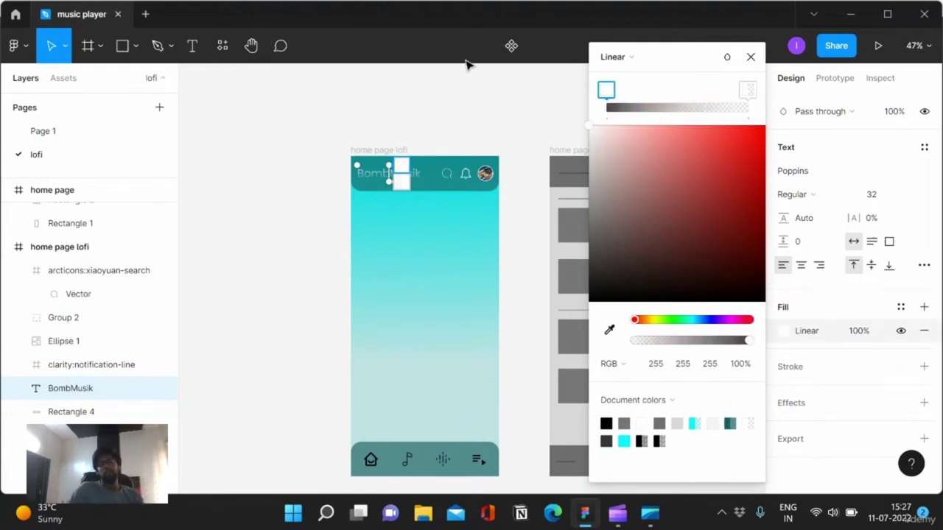
pyautogui.click(751, 56)
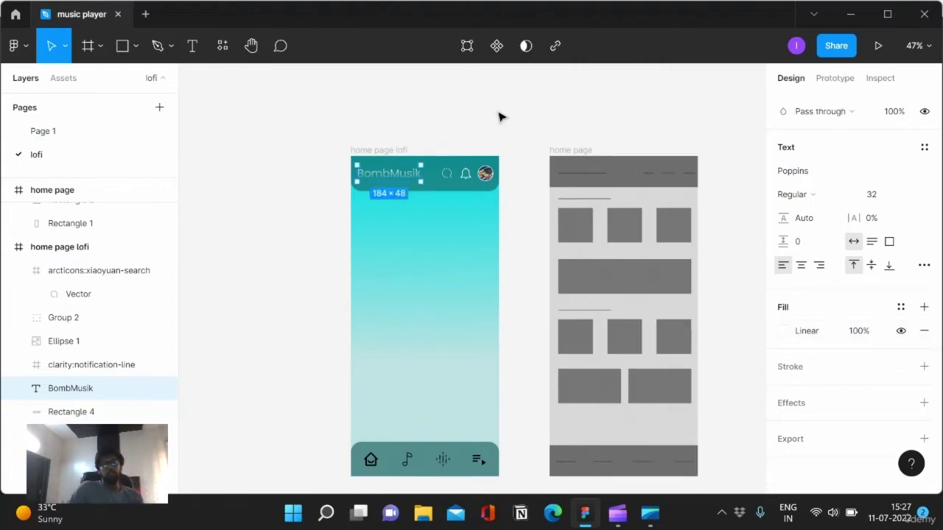
pyautogui.click(499, 117)
pyautogui.scroll(5, 431, 286)
pyautogui.scroll(-1, 431, 286)
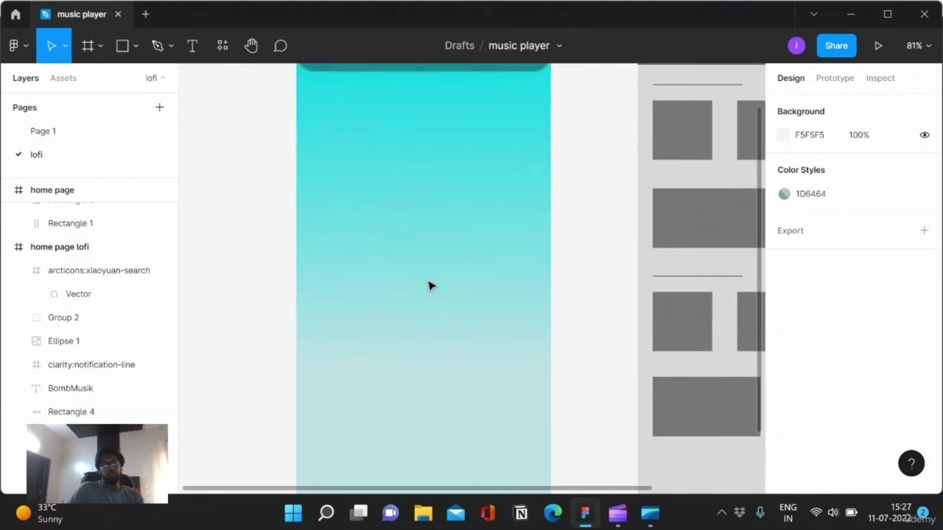
# - Remove the BombMusik title's gradient, try Medium and Black, then return it to Regular weight
pyautogui.scroll(-4, 431, 286)
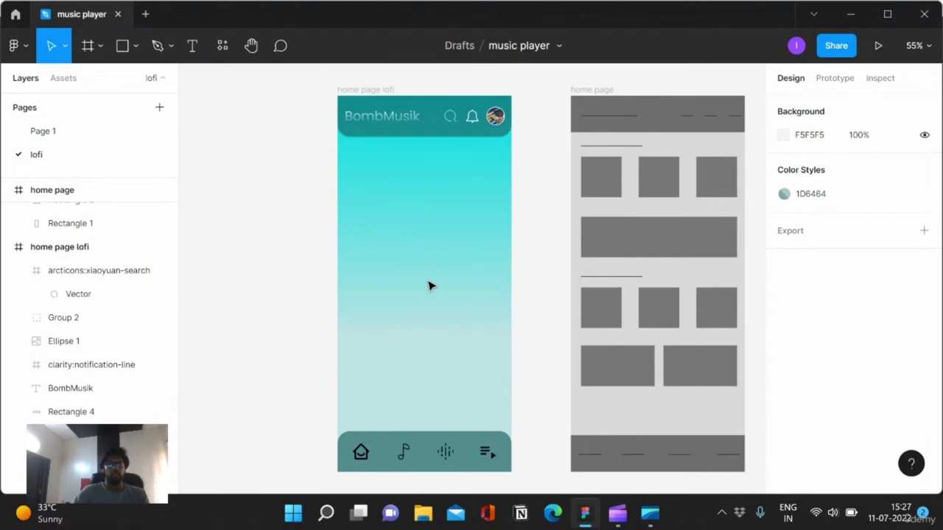
pyautogui.press('Tab')
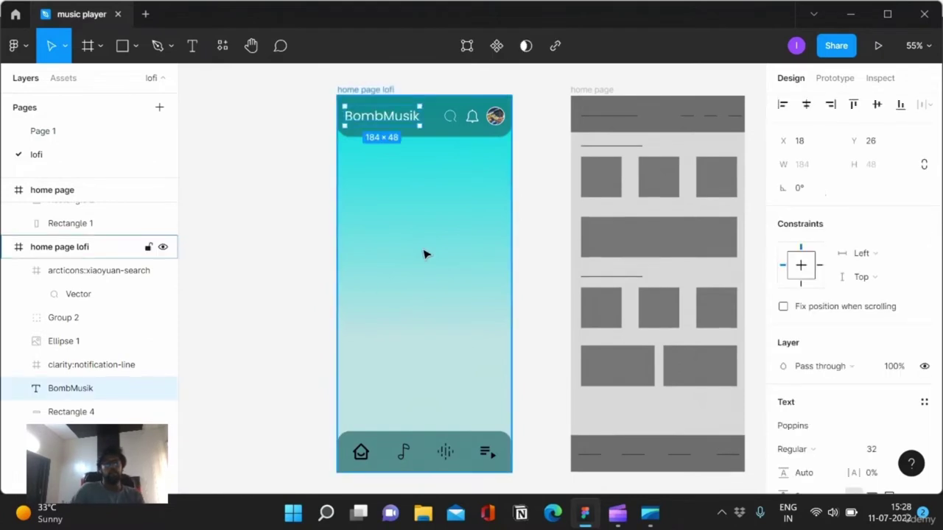
pyautogui.scroll(-2, 816, 402)
pyautogui.click(799, 375)
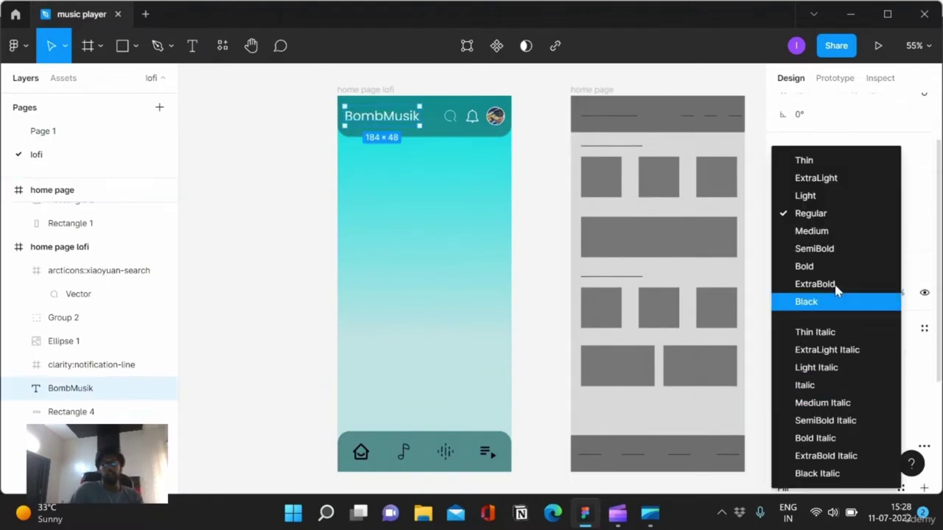
pyautogui.click(846, 239)
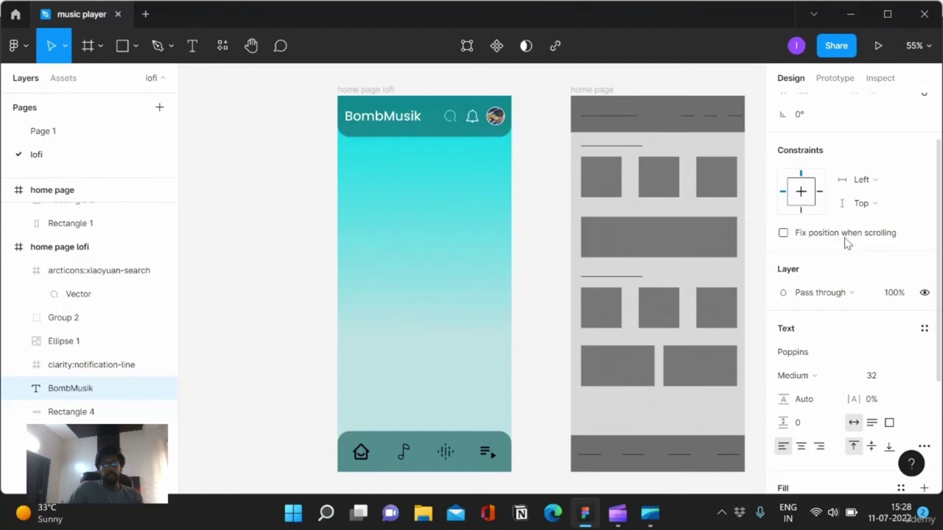
pyautogui.click(801, 376)
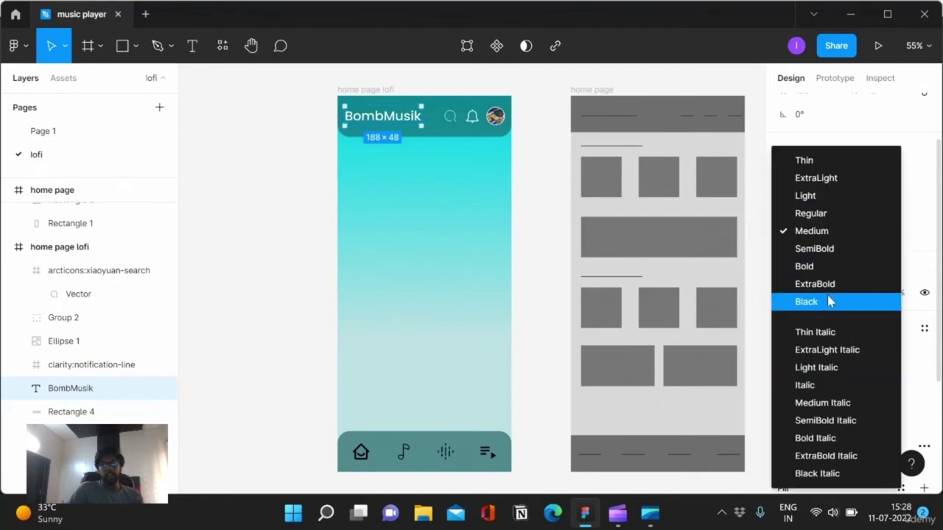
pyautogui.click(830, 301)
pyautogui.hotkey('ctrl', 'z')
pyautogui.hotkey('ctrl', 'z')
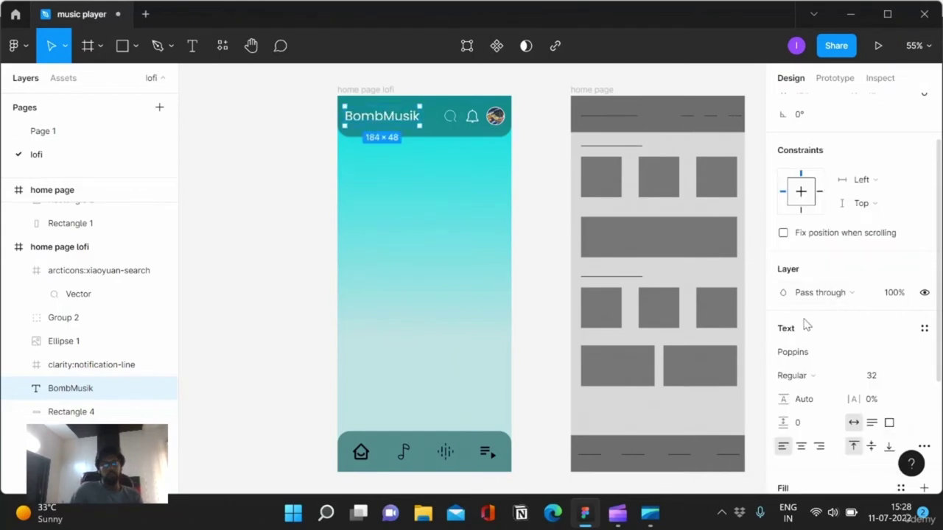
pyautogui.click(238, 317)
# - Set the search icon's vector outline to a stroke weight of 2
pyautogui.scroll(-1, 237, 317)
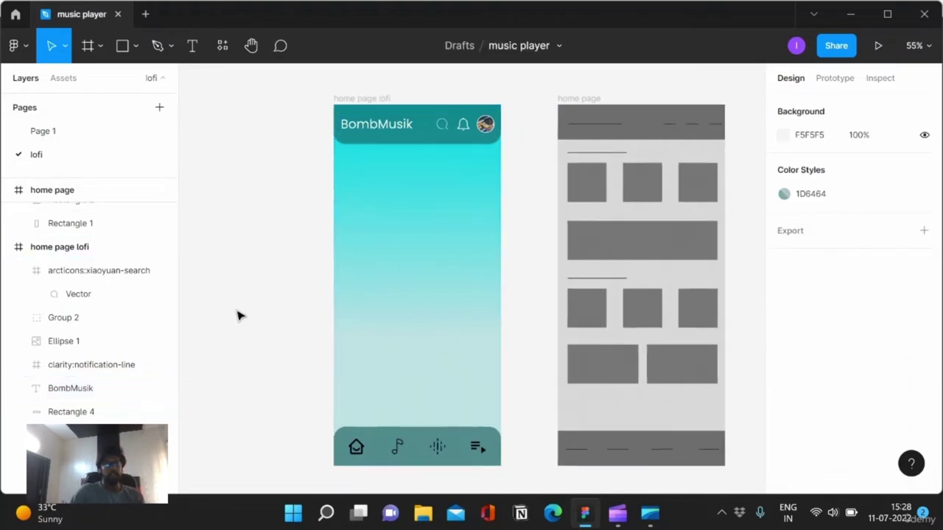
pyautogui.click(446, 125)
pyautogui.doubleClick(445, 126)
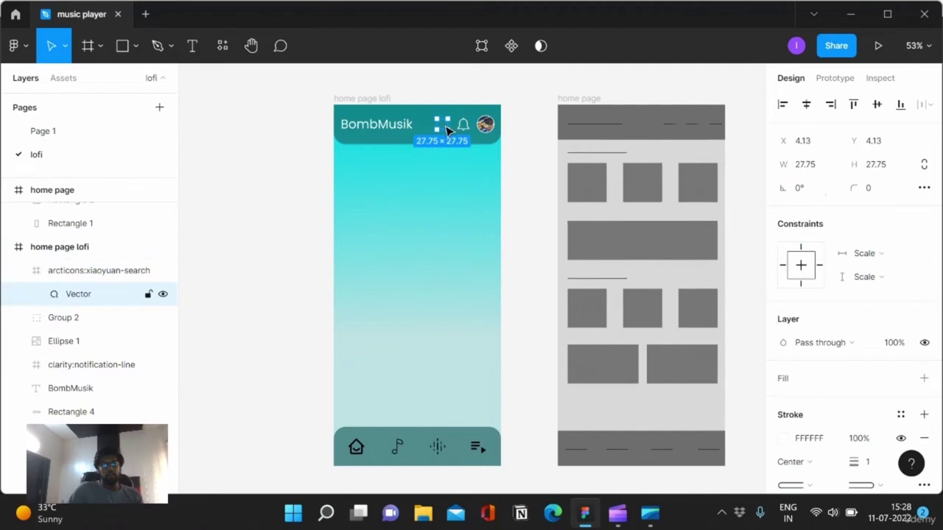
pyautogui.scroll(-3, 773, 366)
pyautogui.click(876, 349)
pyautogui.write('2')
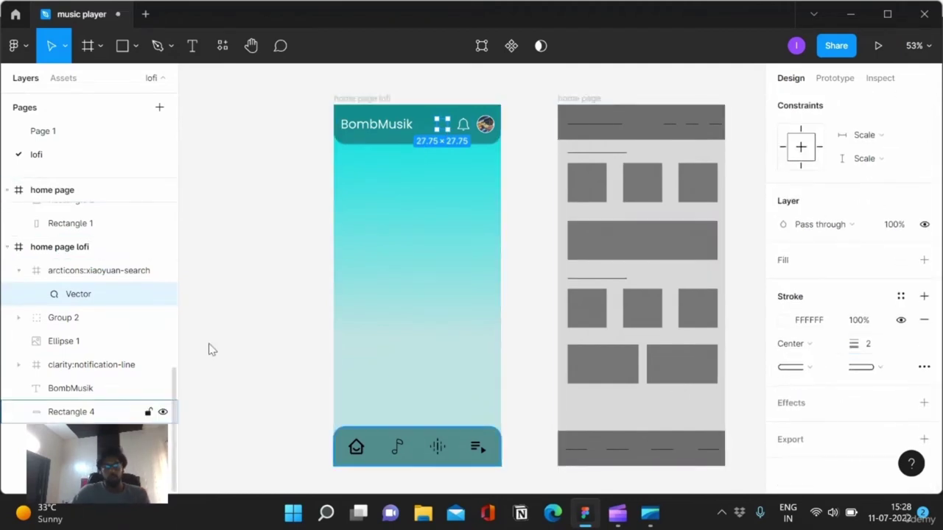
pyautogui.click(388, 254)
pyautogui.click(297, 262)
pyautogui.scroll(1, 297, 262)
pyautogui.scroll(1, 297, 262)
pyautogui.scroll(-1, 297, 262)
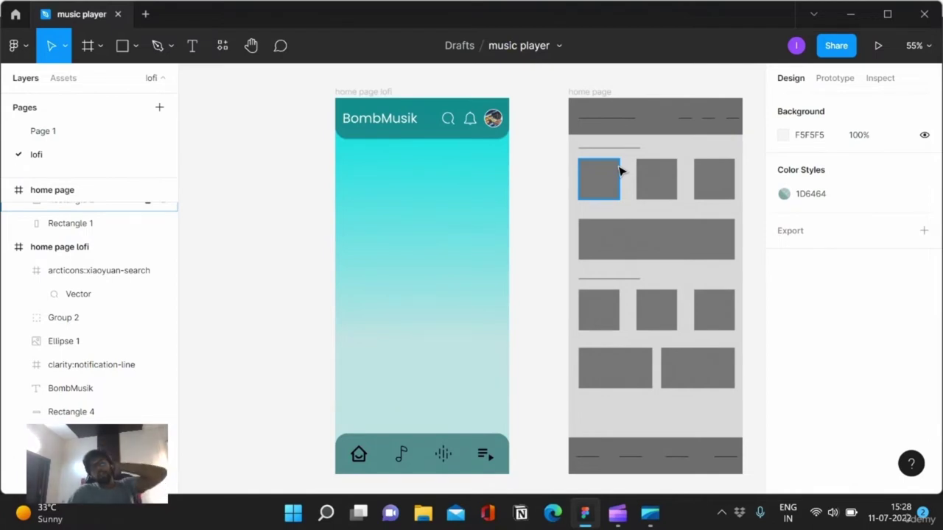
# - Inspect the wireframe's placeholder lines and squares, then select the home page lofi frame for text
pyautogui.click(636, 149)
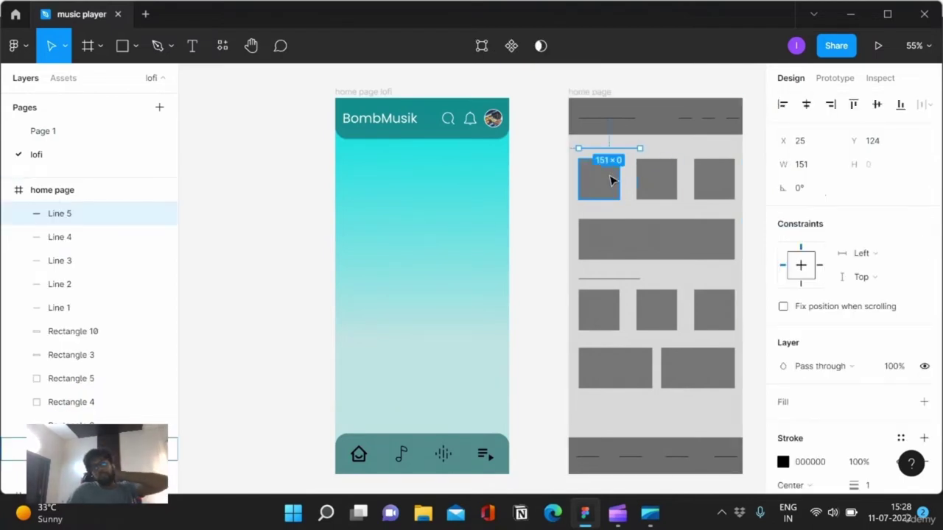
pyautogui.click(611, 181)
pyautogui.click(658, 177)
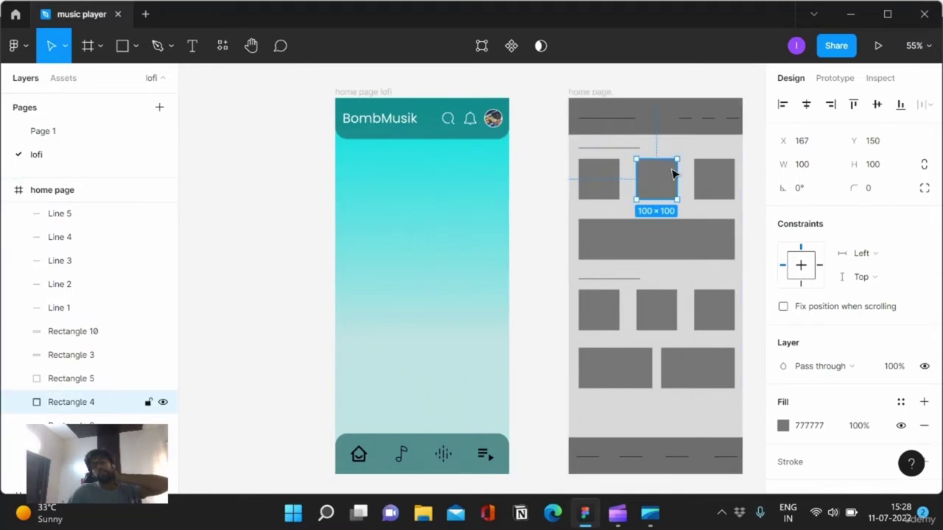
pyautogui.click(691, 184)
pyautogui.click(688, 248)
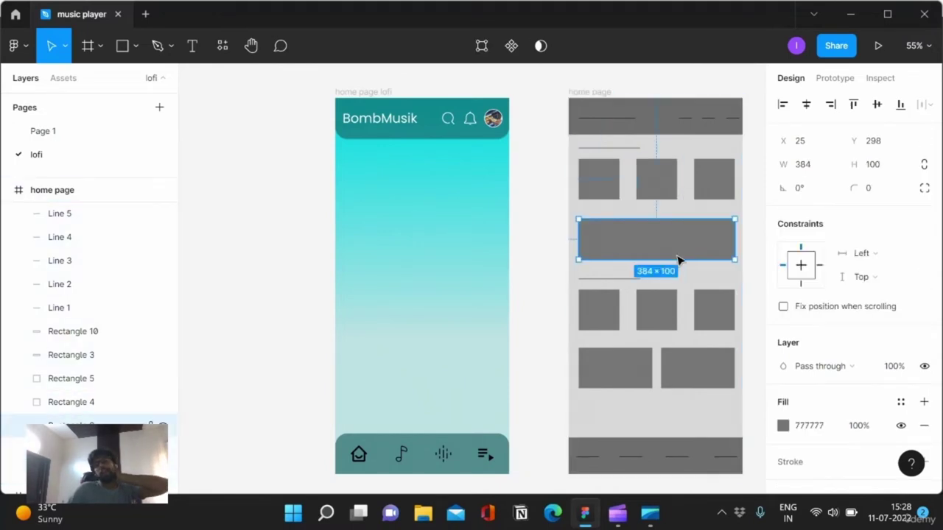
pyautogui.click(629, 280)
pyautogui.click(616, 329)
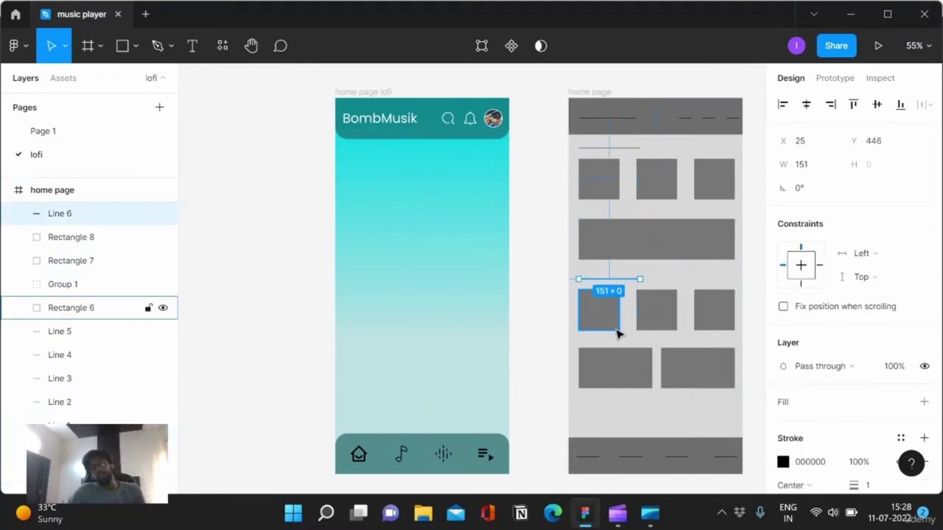
pyautogui.click(691, 317)
pyautogui.click(638, 374)
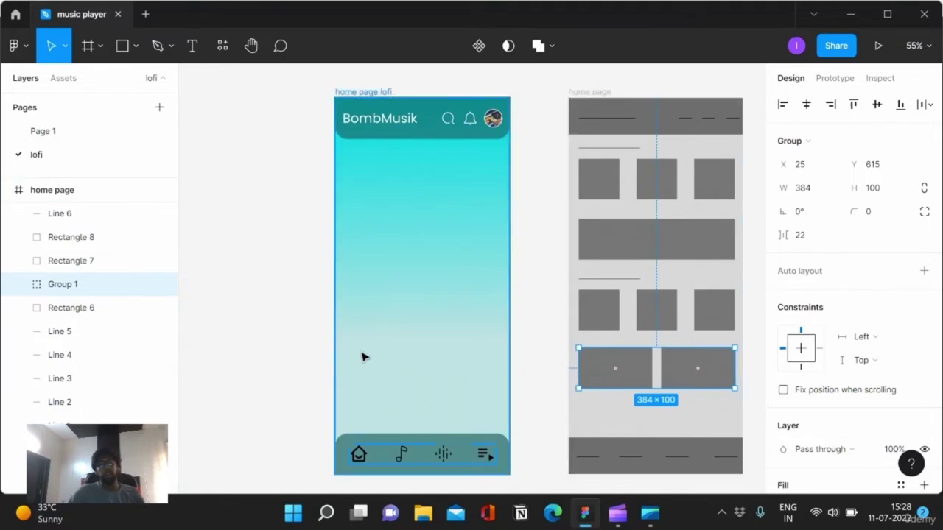
pyautogui.click(354, 313)
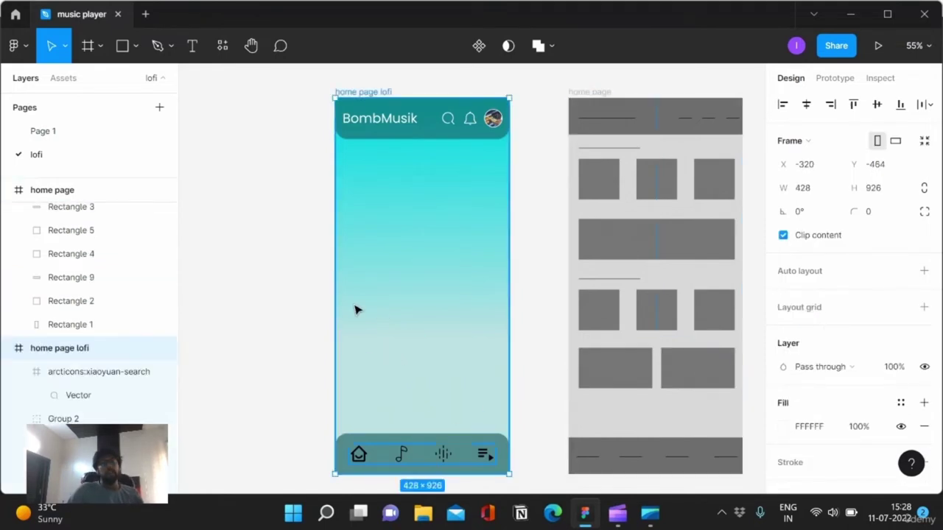
pyautogui.click(206, 52)
# - Create a text layer below the header reading 'Songs for you'
pyautogui.click(350, 162)
pyautogui.write('SO')
pyautogui.press('BackSpace')
pyautogui.write('ong')
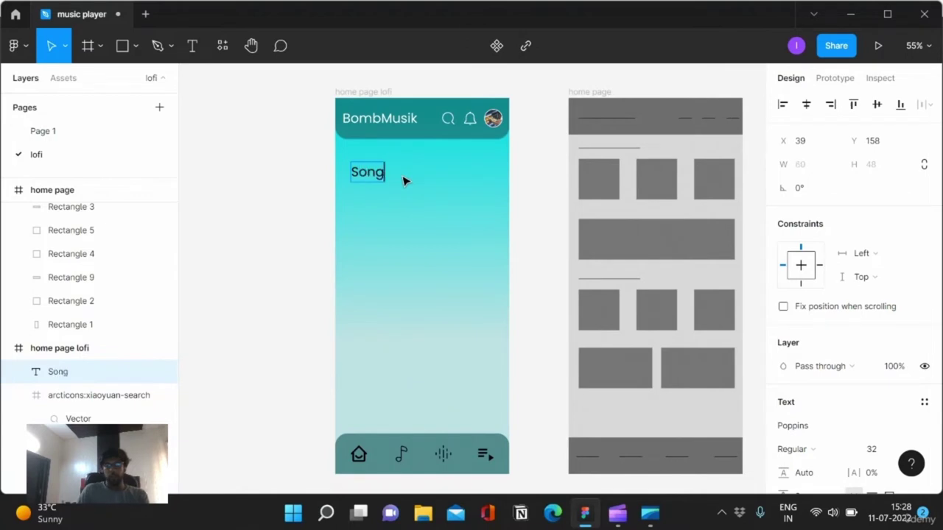
pyautogui.write('s for you')
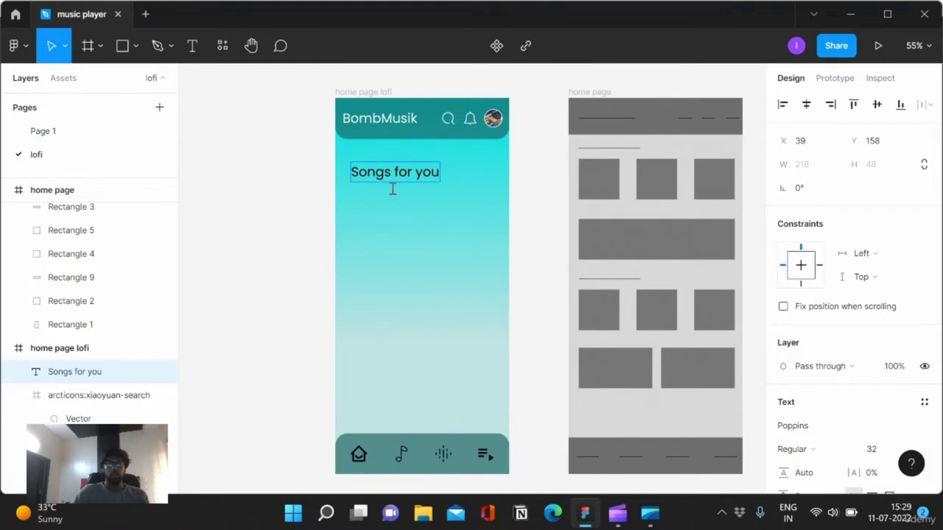
pyautogui.press('Escape')
# - Set the heading to font size 24 and place it just below the header at left
pyautogui.scroll(-2, 883, 295)
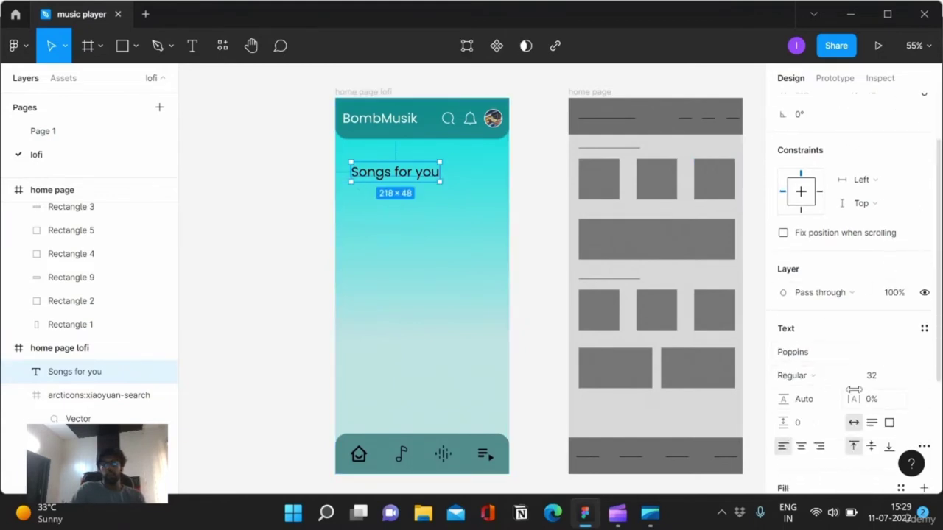
pyautogui.click(905, 377)
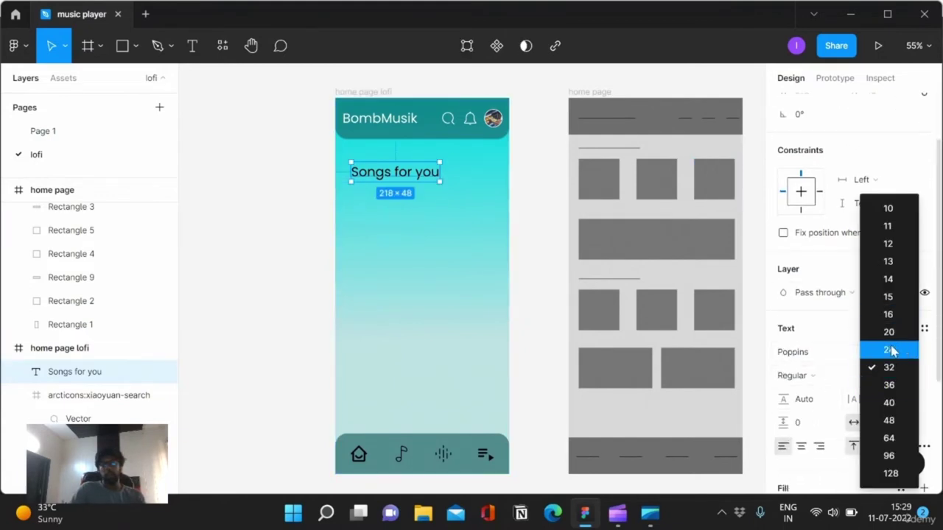
pyautogui.click(888, 348)
pyautogui.moveTo(403, 172); pyautogui.dragTo(394, 158)
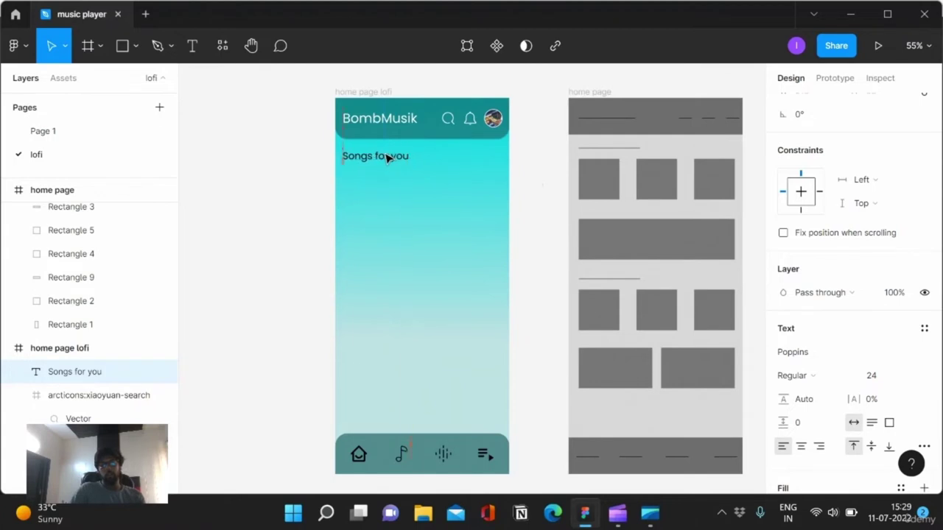
pyautogui.moveTo(392, 157); pyautogui.dragTo(389, 155)
# - Change the heading to lowercase 'songs for you' and nudge it 1 px right
pyautogui.doubleClick(359, 159)
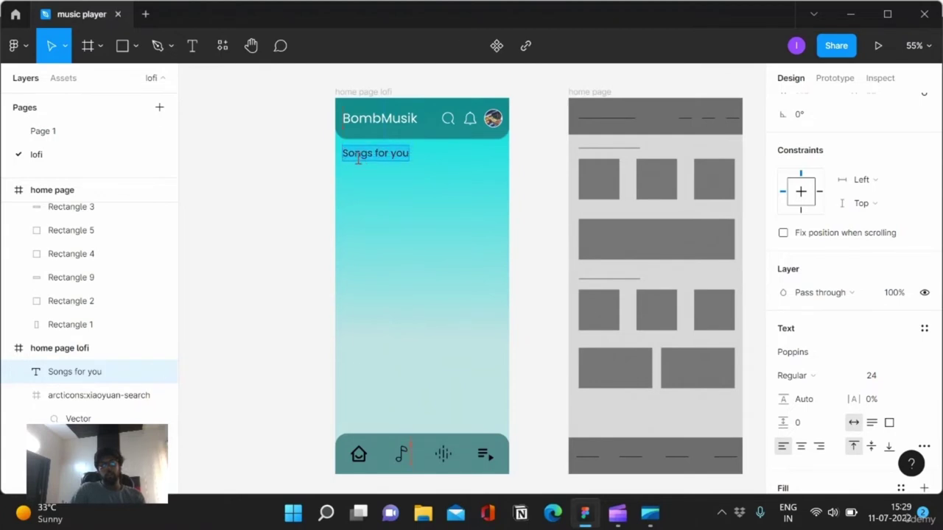
pyautogui.press('Home')
pyautogui.press('Delete')
pyautogui.write('s')
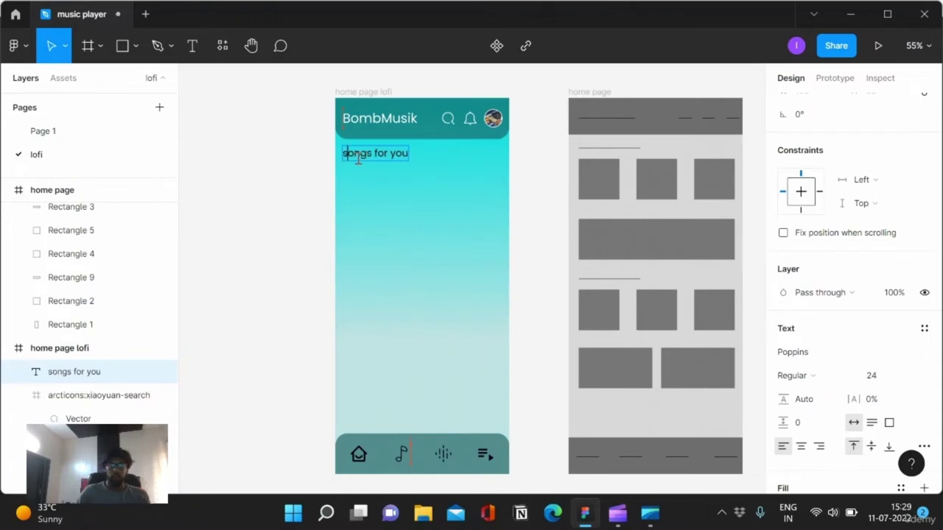
pyautogui.press('Escape')
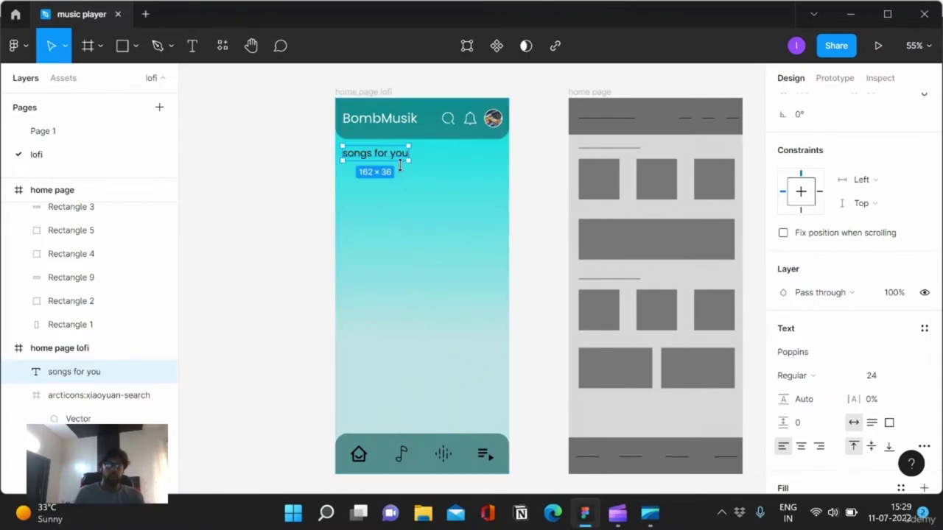
pyautogui.scroll(1, 400, 166)
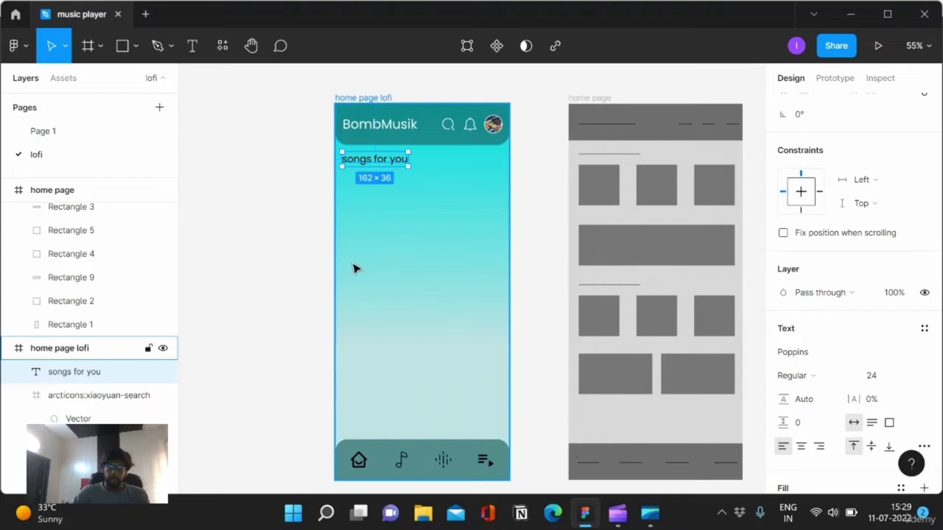
pyautogui.press('Right')
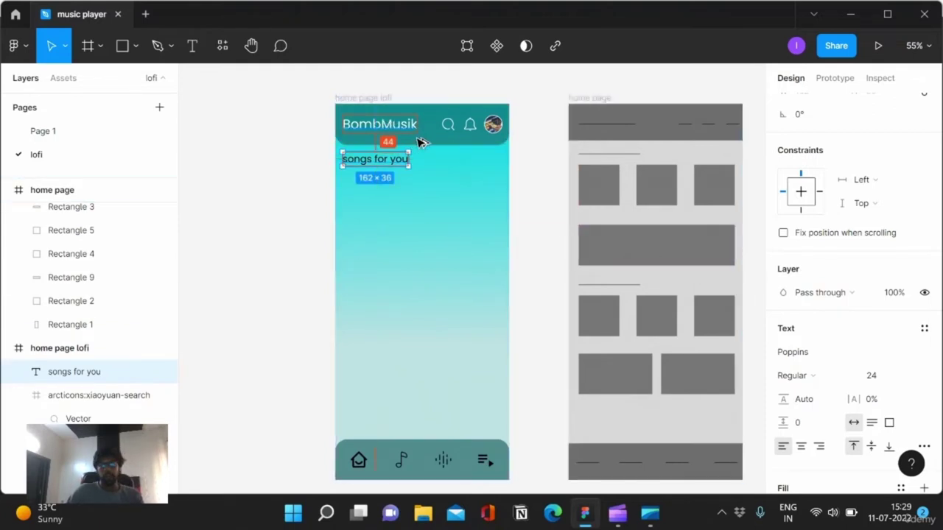
# - Compare Medium, SemiBold and Regular weights and settle on Medium for the heading
pyautogui.click(819, 375)
pyautogui.click(837, 235)
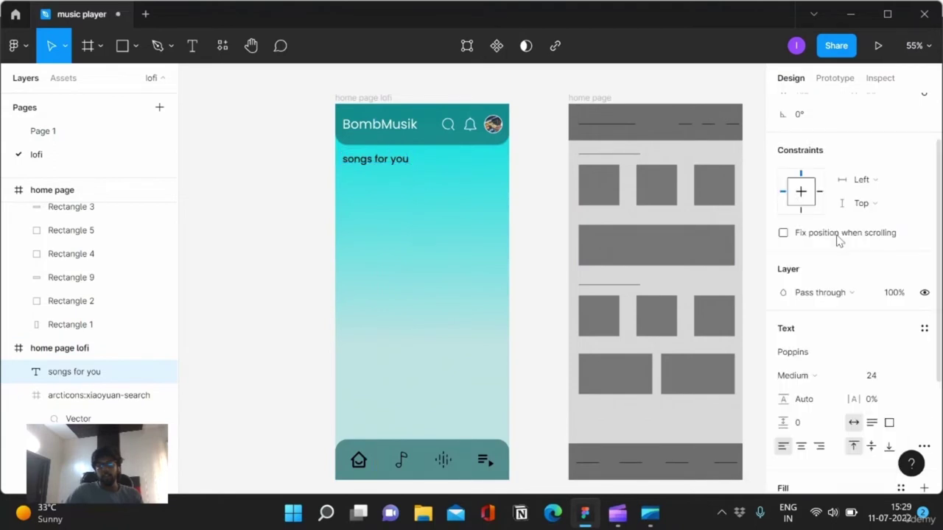
pyautogui.click(828, 375)
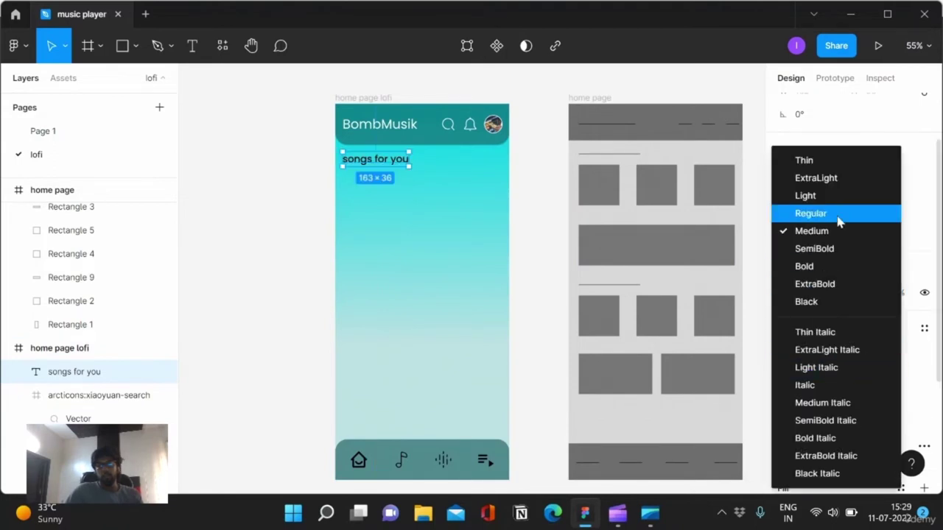
pyautogui.click(832, 256)
pyautogui.click(836, 377)
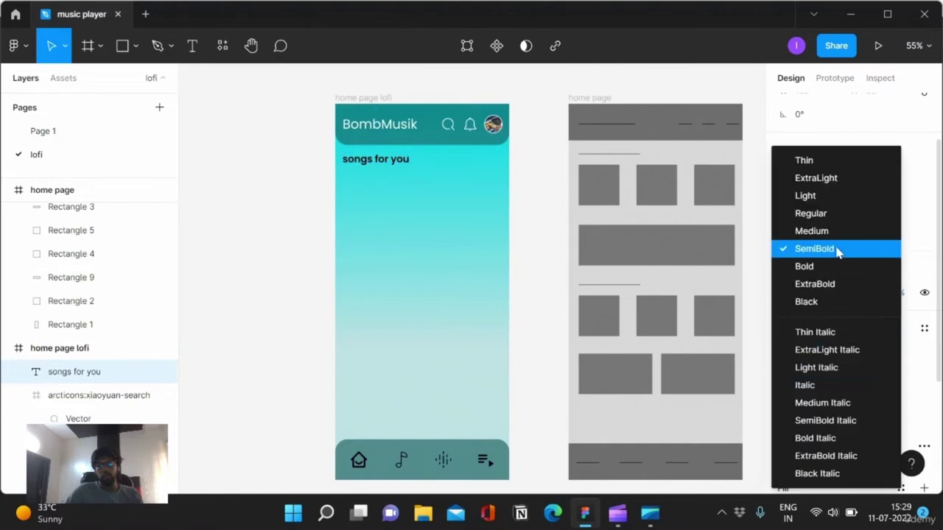
pyautogui.click(845, 214)
pyautogui.click(830, 376)
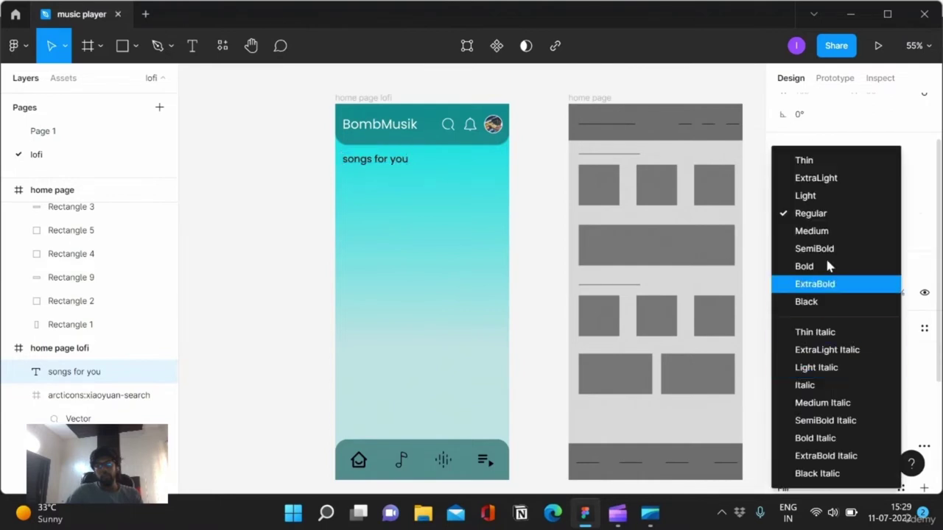
pyautogui.click(835, 232)
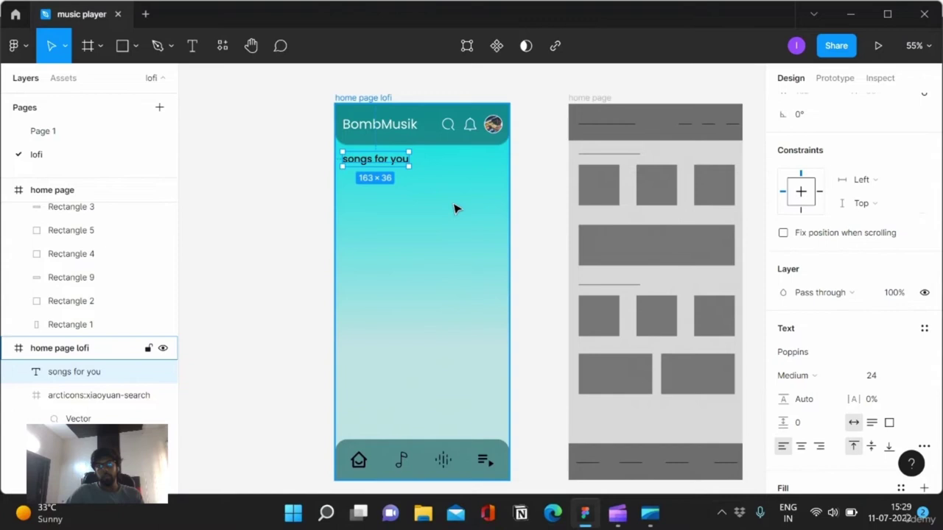
pyautogui.click(492, 199)
pyautogui.click(535, 187)
pyautogui.click(396, 164)
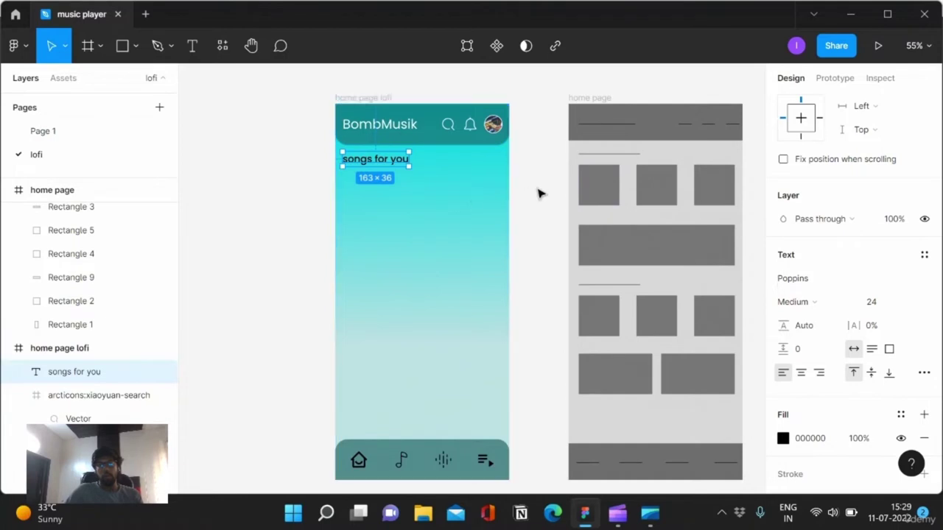
pyautogui.click(419, 217)
pyautogui.scroll(2, 419, 217)
# - Paste the wireframe's grey Rectangle 2 into home page lofi just below the heading
pyautogui.scroll(-4, 419, 216)
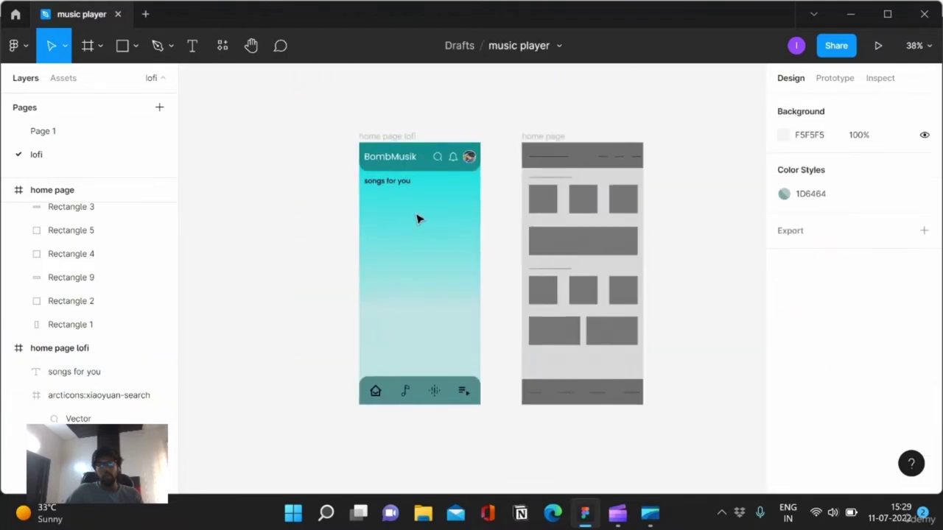
pyautogui.scroll(2, 417, 218)
pyautogui.scroll(2, 416, 218)
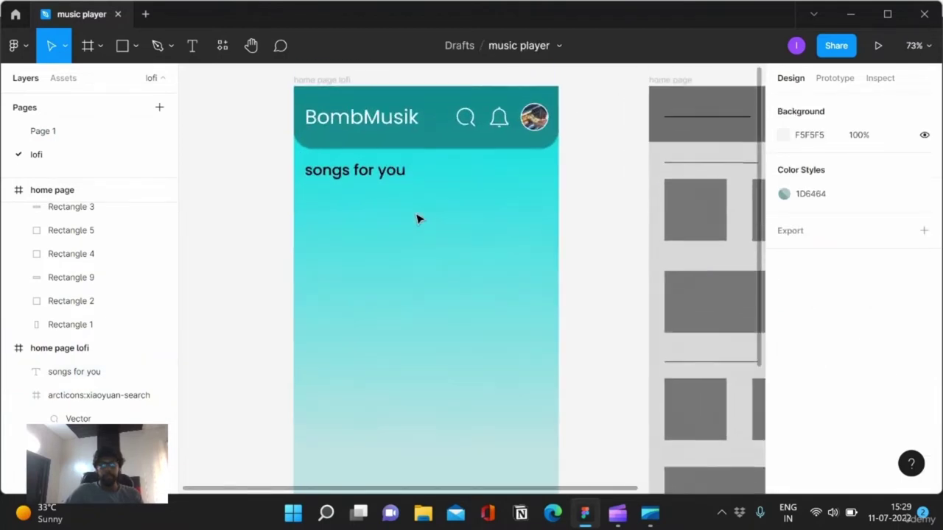
pyautogui.scroll(-1, 415, 213)
pyautogui.scroll(-2, 413, 202)
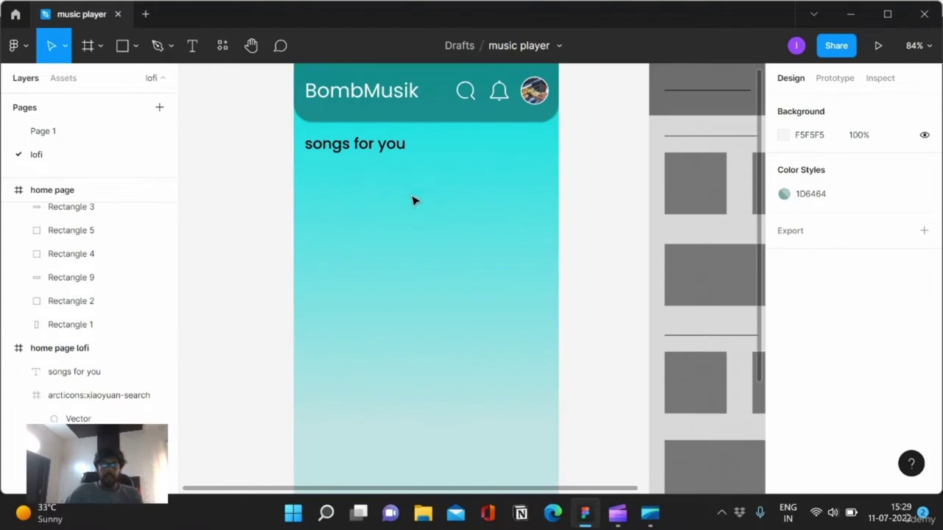
pyautogui.scroll(-1, 413, 201)
pyautogui.scroll(-1, 412, 200)
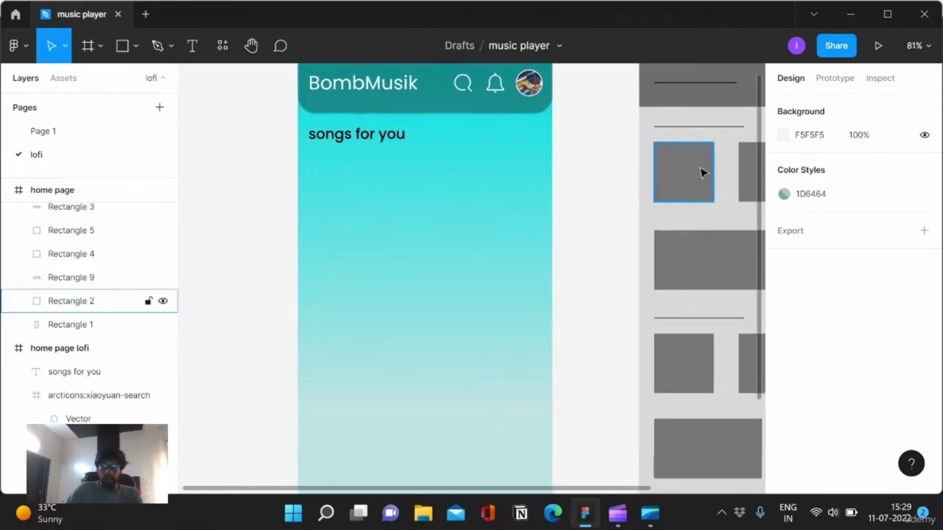
pyautogui.click(702, 172)
pyautogui.click(465, 243)
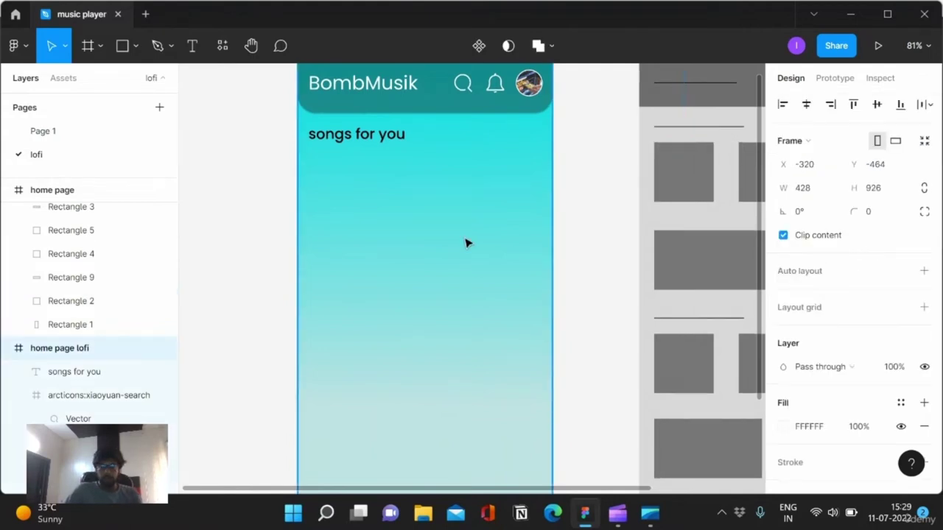
pyautogui.hotkey('ctrl', 'v')
pyautogui.moveTo(351, 170); pyautogui.dragTo(359, 177)
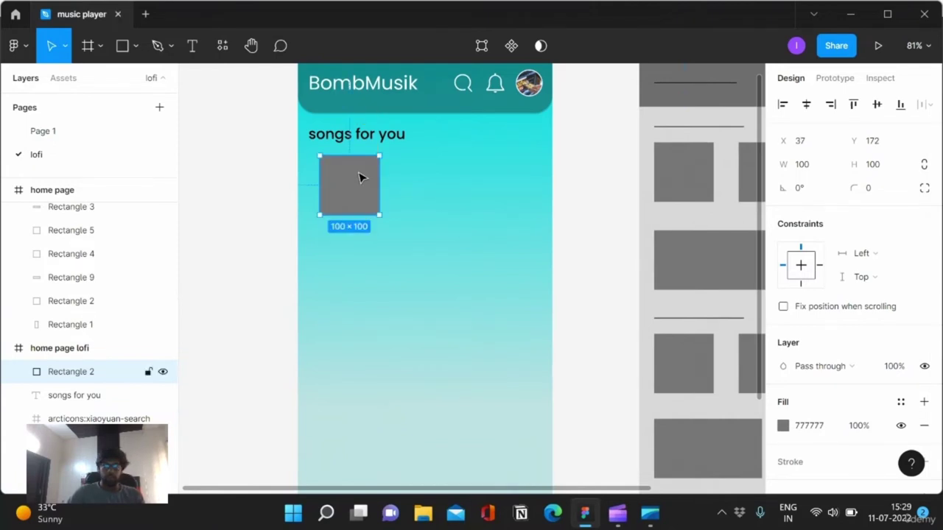
pyautogui.press('alt')
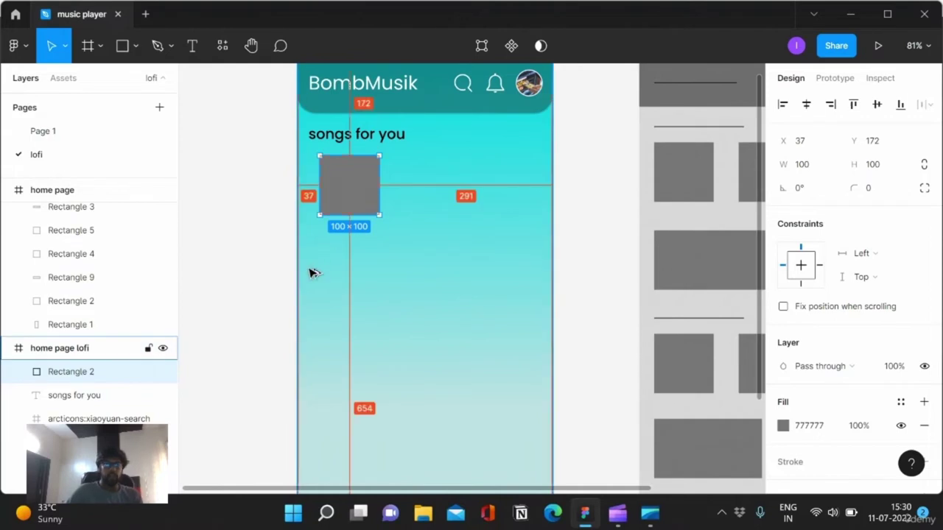
pyautogui.press('Left')
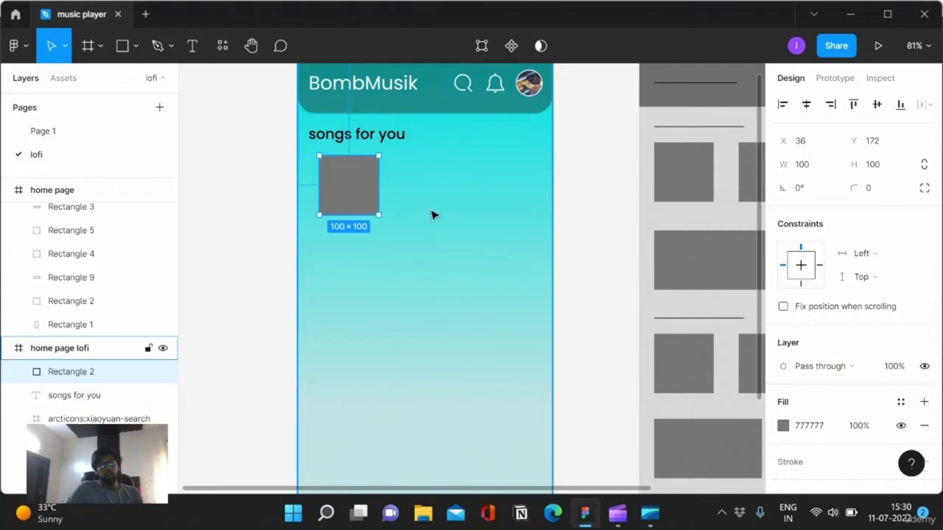
# - Round the square's corners, trying 20 and 10 before settling on 12
pyautogui.scroll(-1, 427, 213)
pyautogui.scroll(-1, 430, 208)
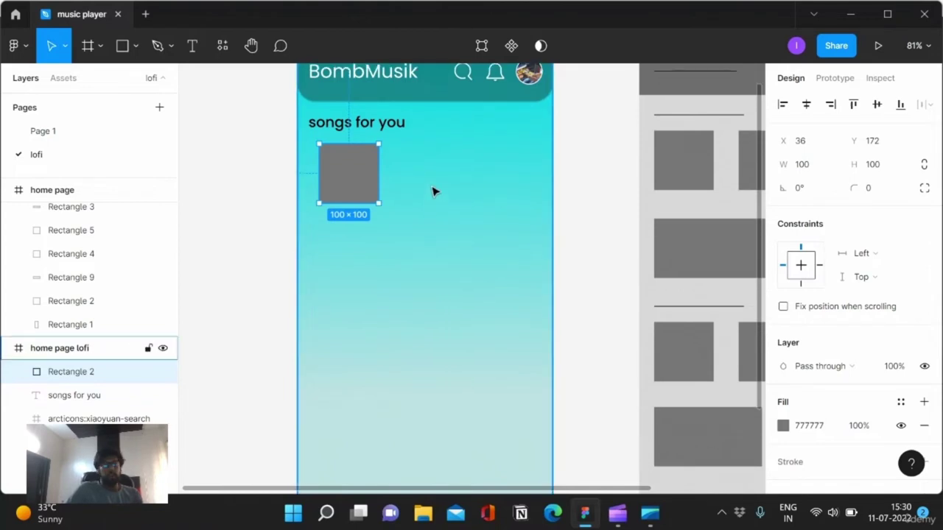
pyautogui.click(783, 429)
pyautogui.click(880, 194)
pyautogui.write('20')
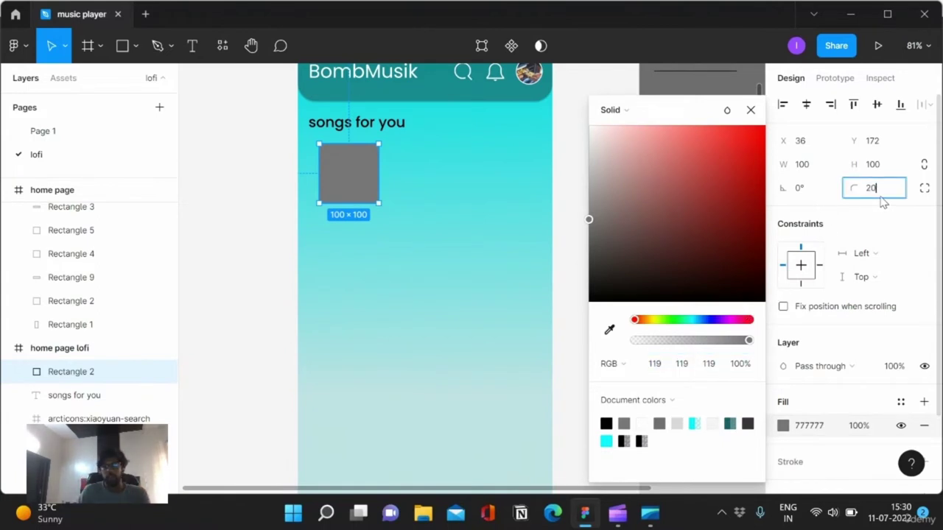
pyautogui.press('Return')
pyautogui.click(883, 202)
pyautogui.write('0')
pyautogui.press('Return')
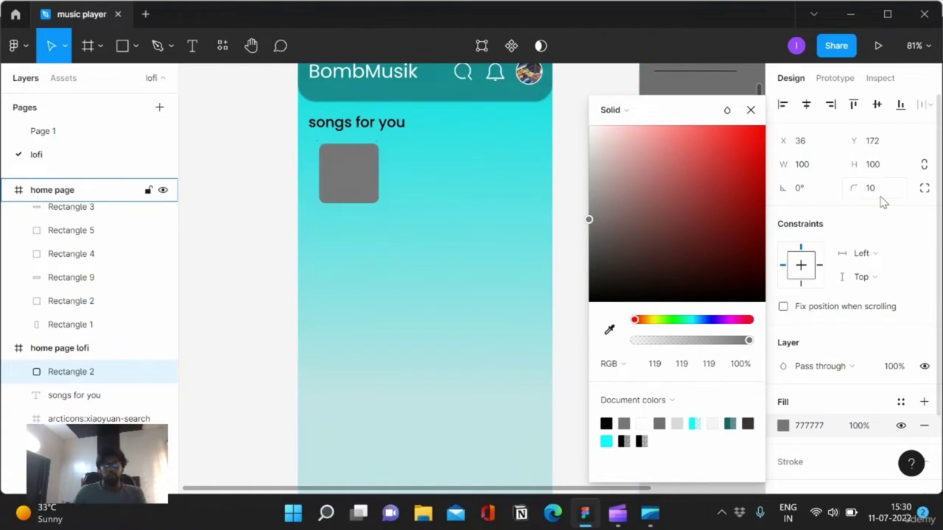
pyautogui.click(883, 202)
pyautogui.write('12')
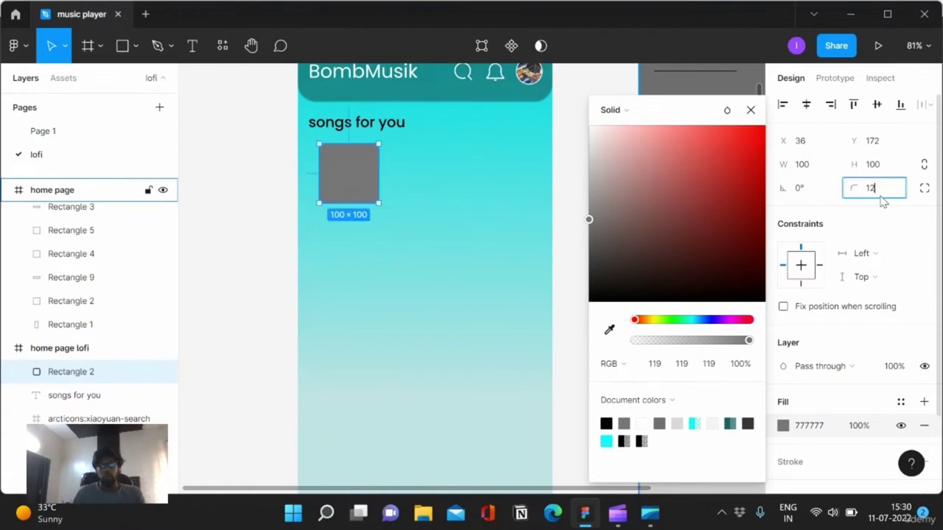
pyautogui.press('Return')
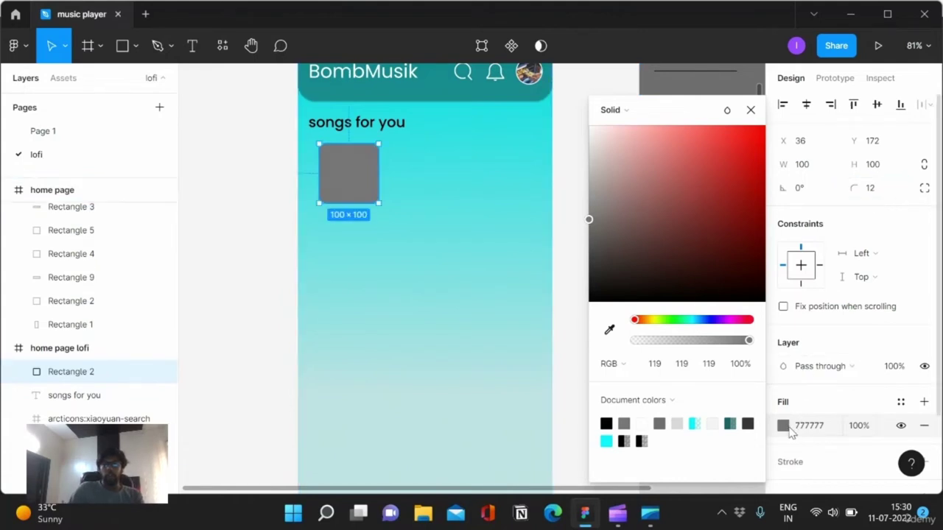
pyautogui.click(372, 265)
pyautogui.click(350, 188)
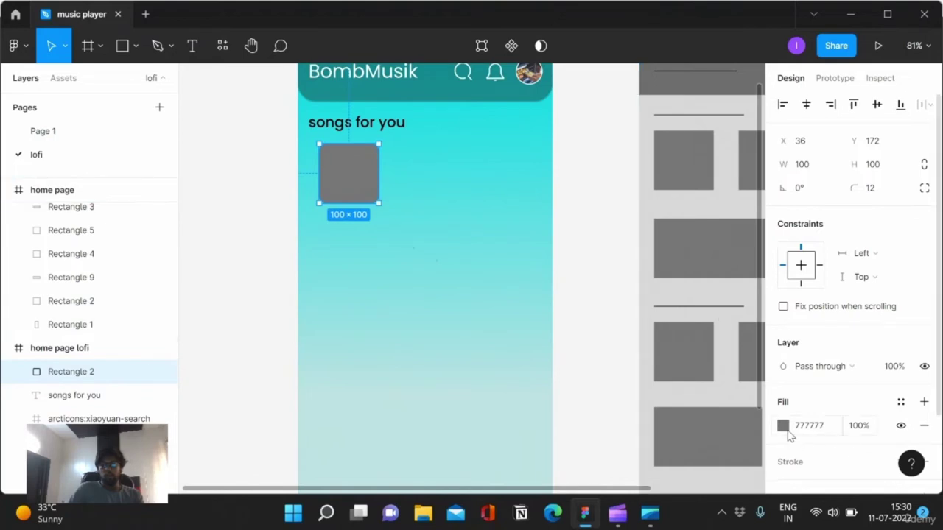
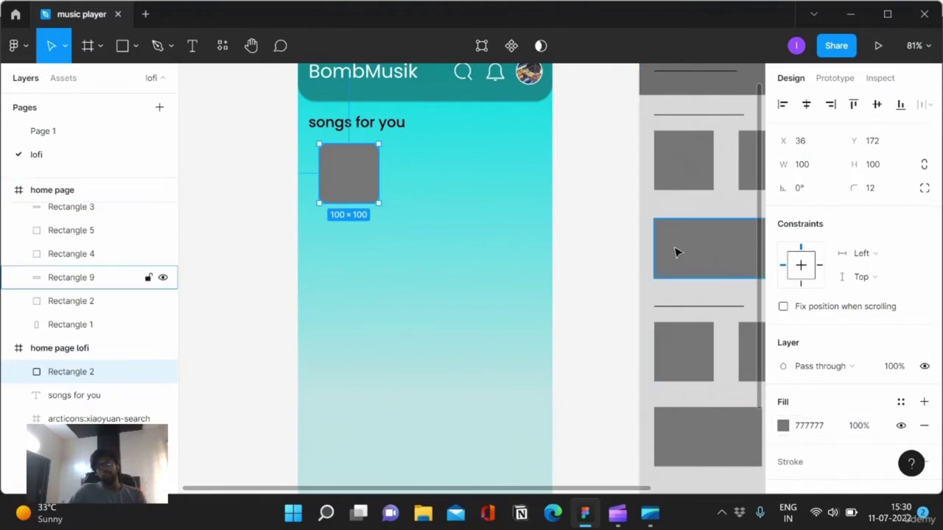
# - Resize the first song card rectangle to a 112×112 square
pyautogui.moveTo(377, 204); pyautogui.dragTo(405, 229)
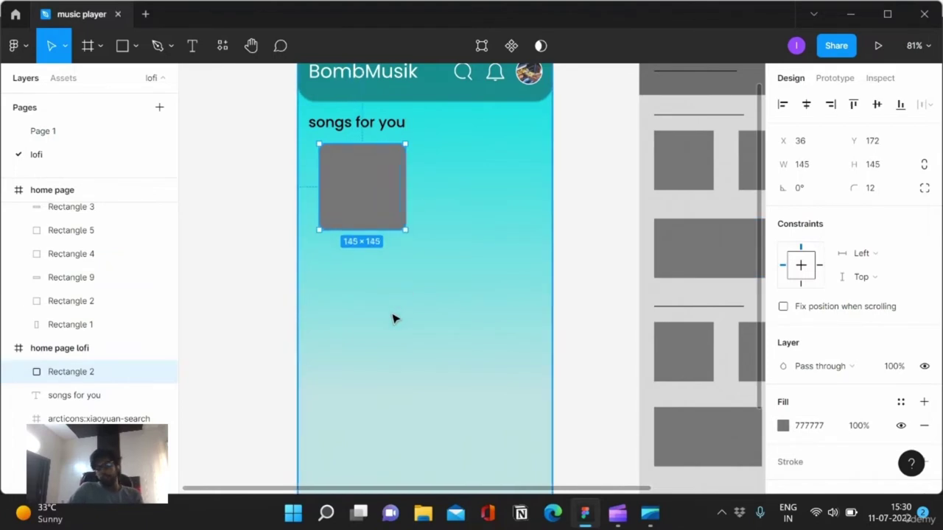
pyautogui.hotkey('ctrl', 'z')
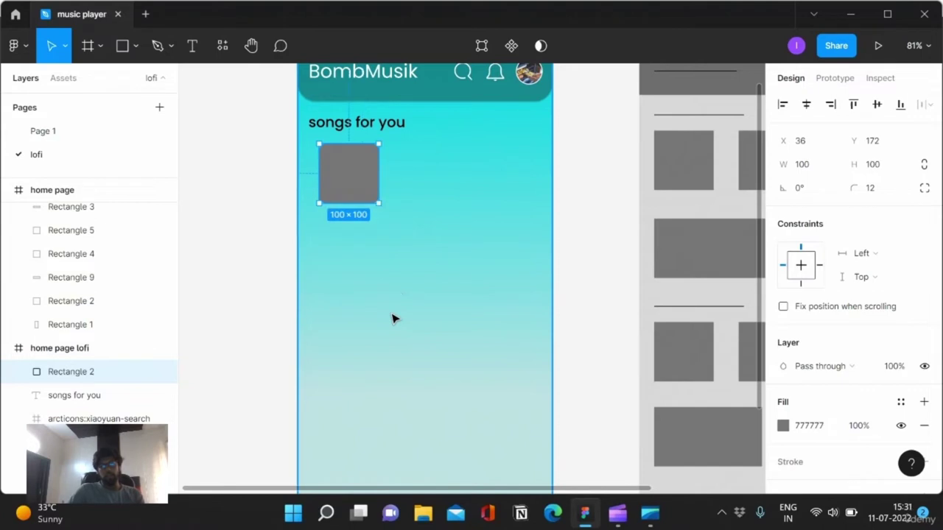
pyautogui.click(815, 169)
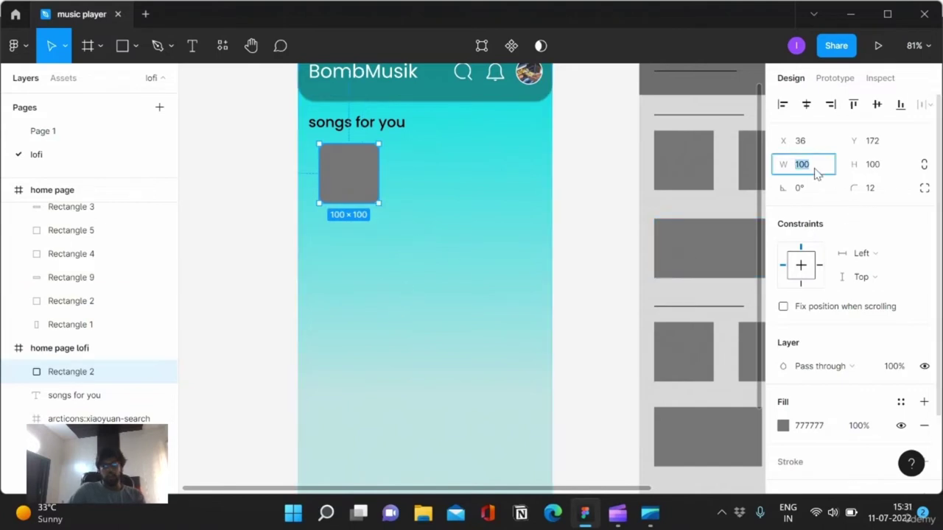
pyautogui.write('1')
pyautogui.press('Return')
pyautogui.click(882, 164)
pyautogui.write('1212')
pyautogui.press('Return')
# - Reselect the card and switch its fill from solid grey to Image
pyautogui.press('Escape')
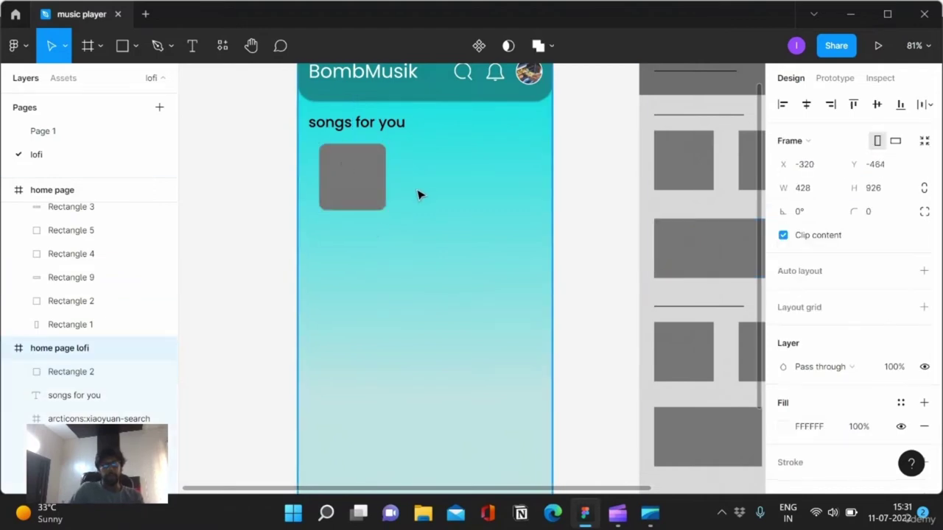
pyautogui.scroll(2, 393, 260)
pyautogui.scroll(-5, 393, 259)
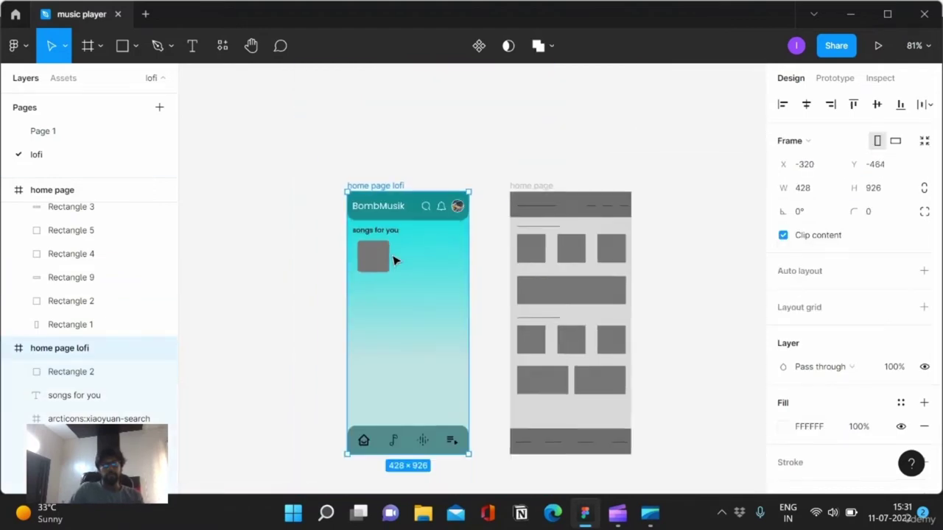
pyautogui.click(483, 140)
pyautogui.scroll(5, 394, 324)
pyautogui.scroll(-1, 389, 316)
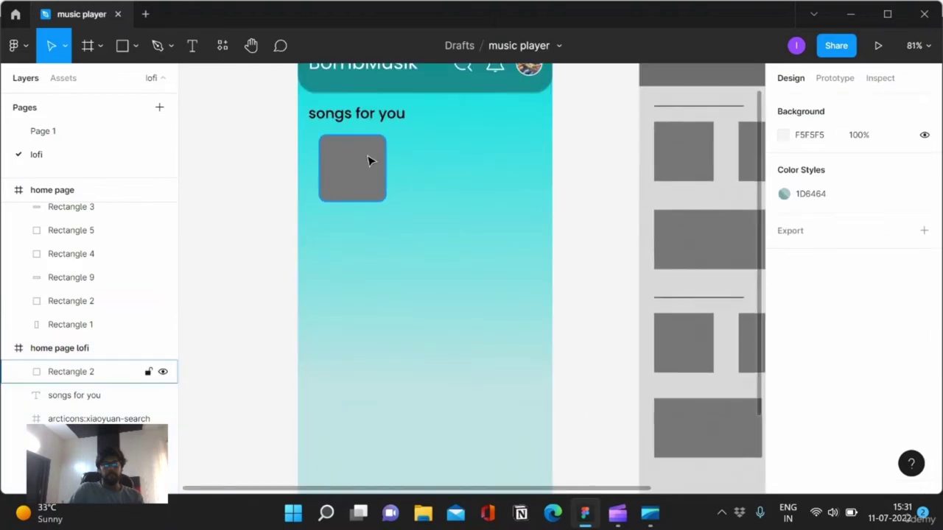
pyautogui.click(371, 161)
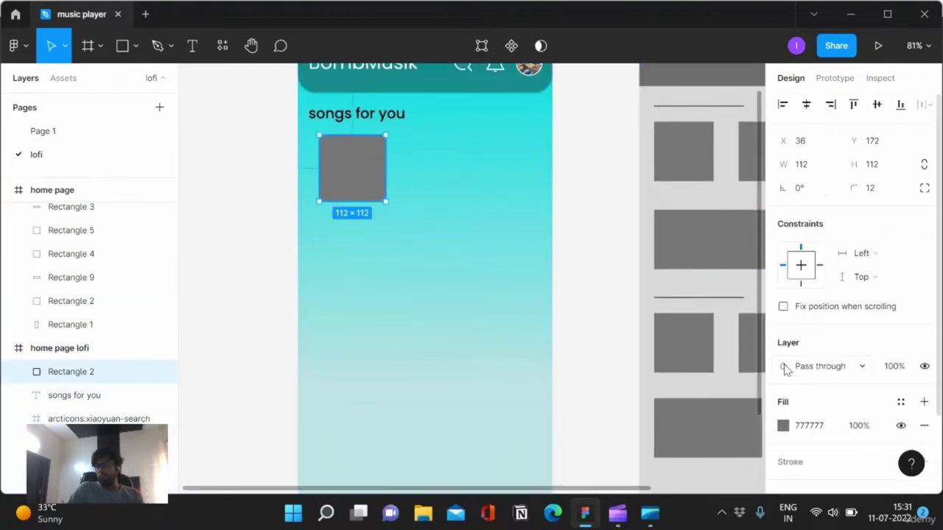
pyautogui.click(783, 427)
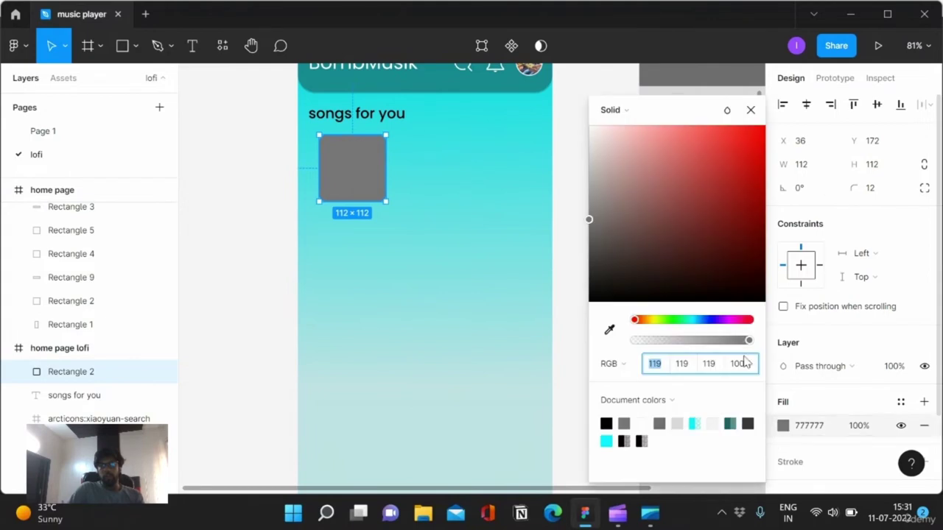
pyautogui.click(623, 111)
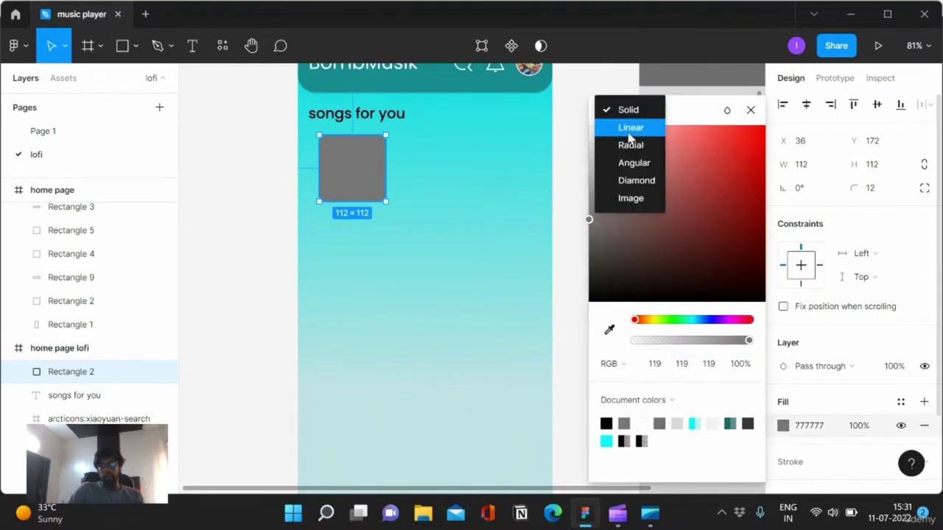
pyautogui.click(635, 207)
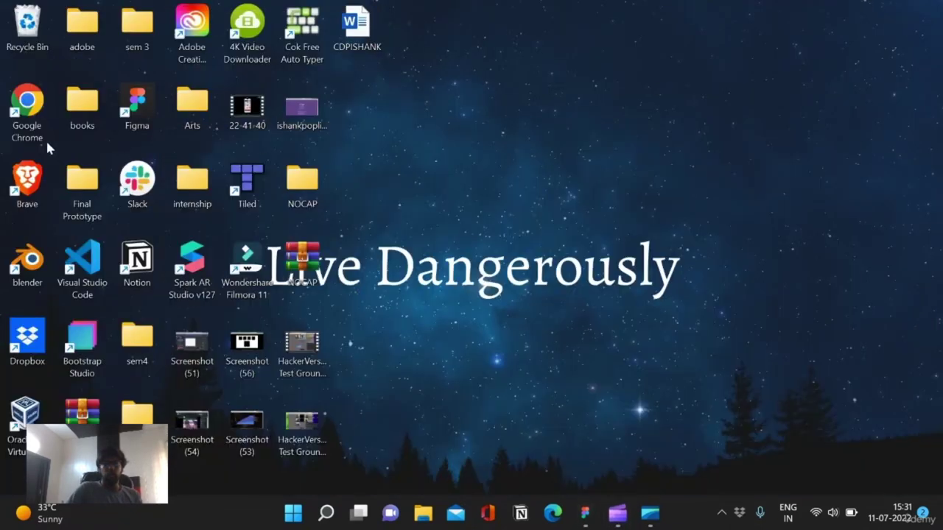
# - Launch Chrome, search Google for 'unsplash' and open the Unsplash site
pyautogui.doubleClick(43, 131)
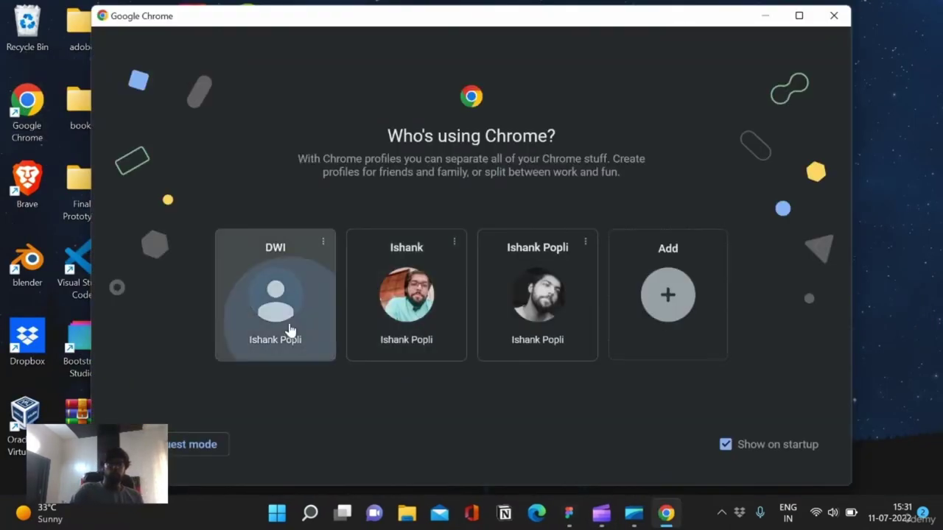
pyautogui.click(290, 331)
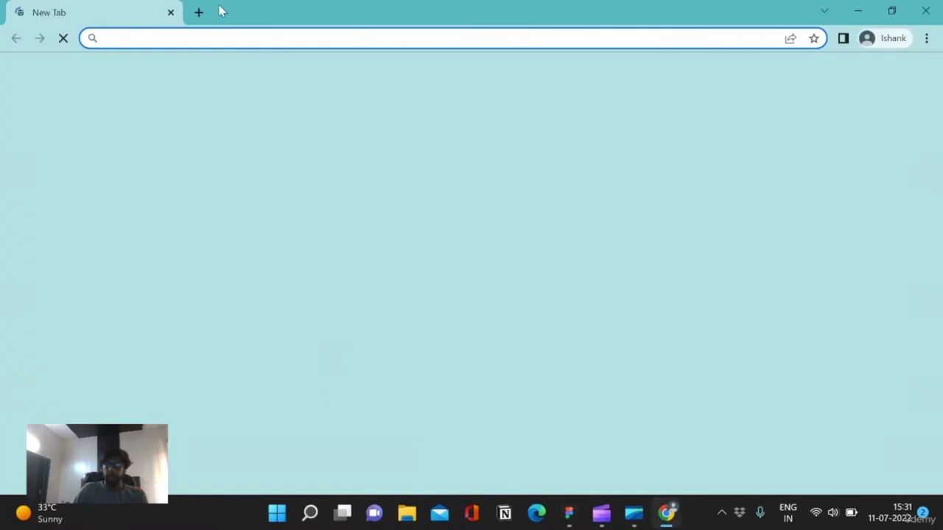
pyautogui.write('unsp')
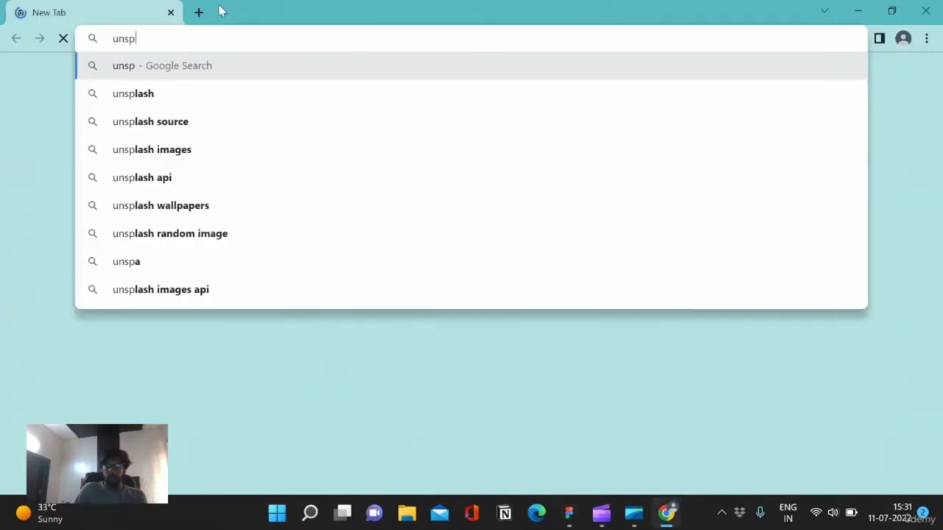
pyautogui.write('las')
pyautogui.press('Return')
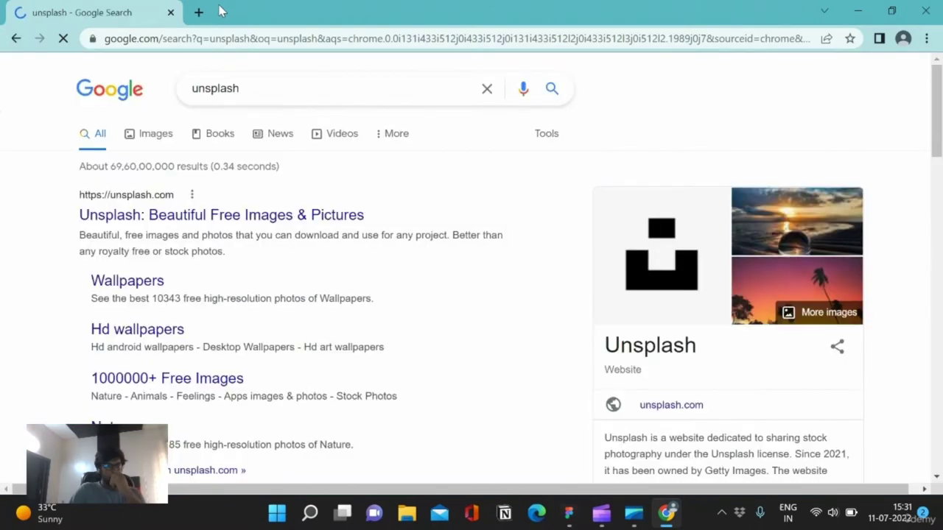
pyautogui.click(220, 214)
pyautogui.scroll(-5, 406, 118)
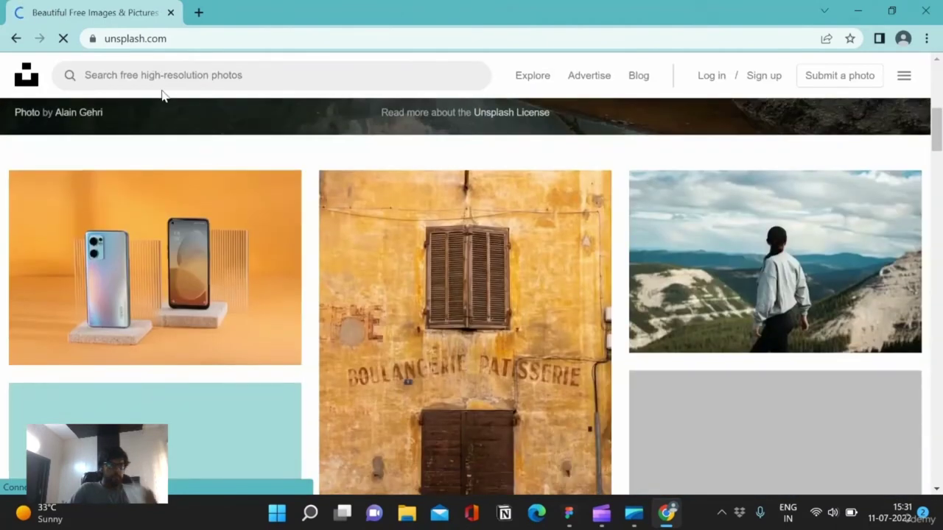
# - Search Unsplash for 'music' and download the cassette tape photo
pyautogui.click(207, 77)
pyautogui.write('musi')
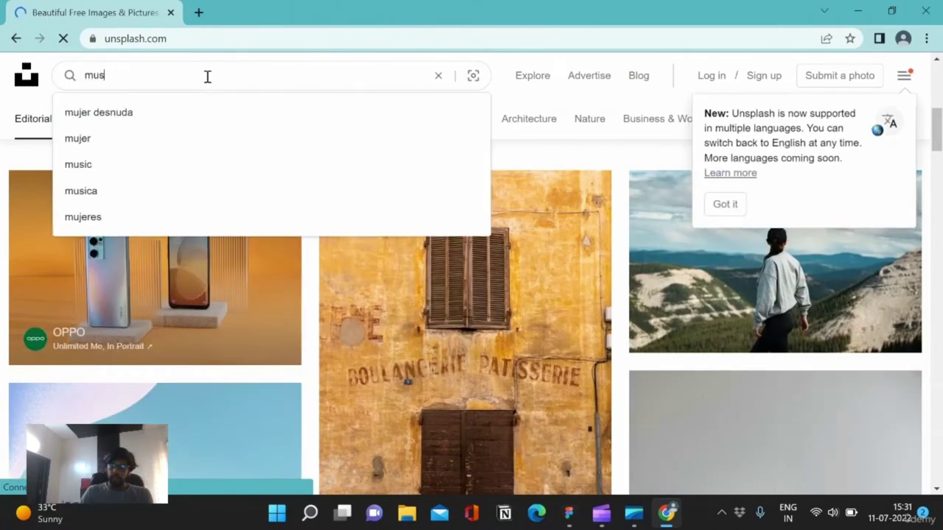
pyautogui.write('c')
pyautogui.press('Return')
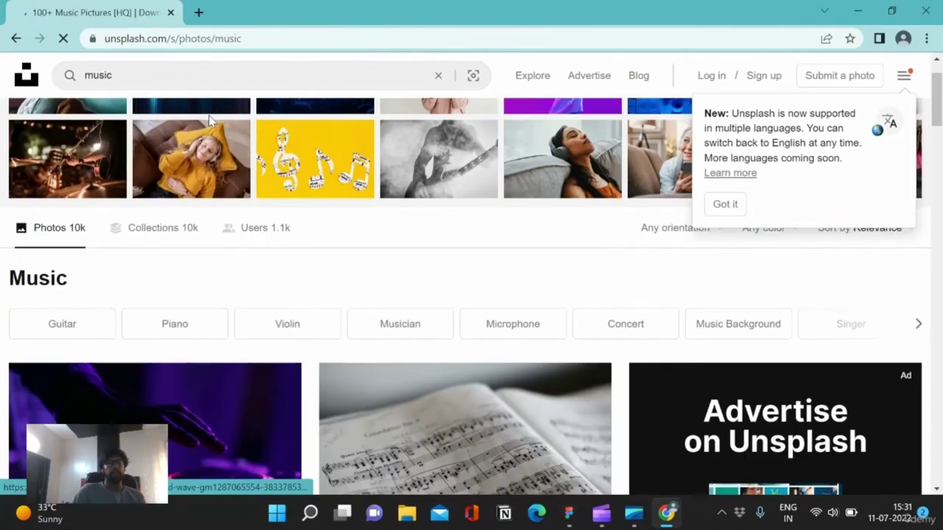
pyautogui.scroll(-3, 220, 152)
pyautogui.scroll(-2, 187, 82)
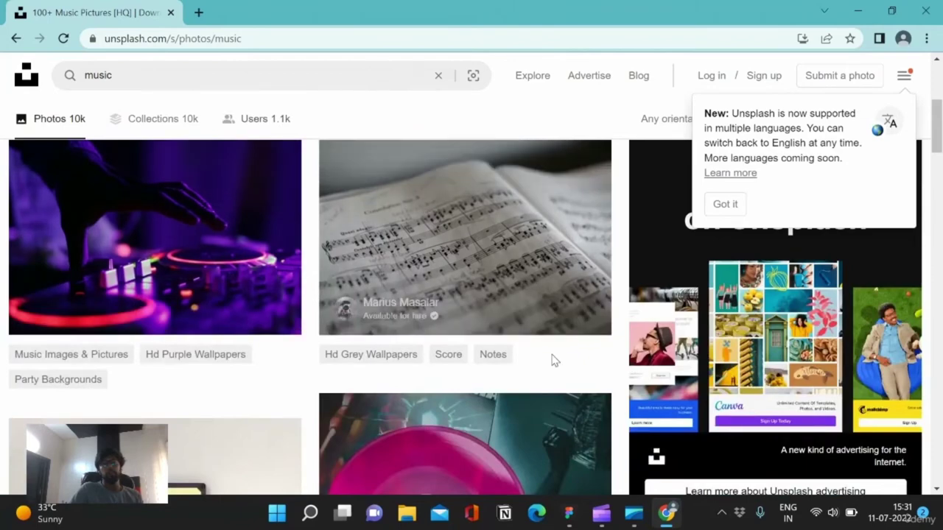
pyautogui.scroll(-1, 333, 315)
pyautogui.scroll(-3, 334, 315)
pyautogui.click(269, 364)
pyautogui.scroll(-3, 457, 273)
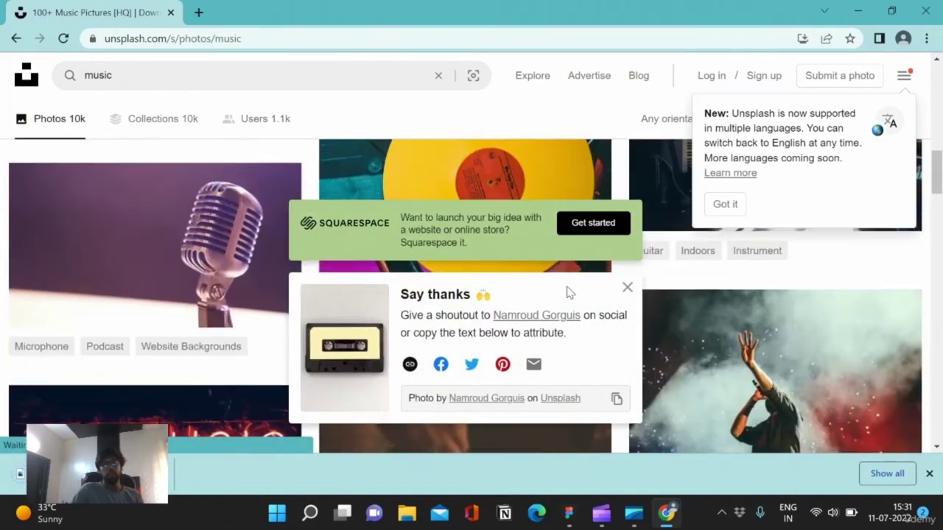
pyautogui.click(626, 287)
pyautogui.scroll(-3, 790, 274)
pyautogui.scroll(1, 790, 274)
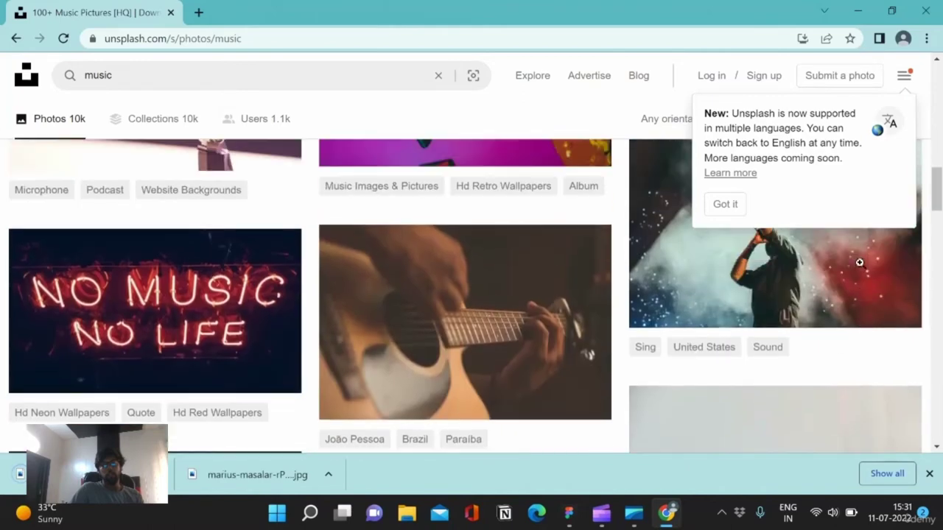
# - Download the singer-in-smoke, neon 'NO MUSIC NO LIFE' and neon brick-wall sign photos
pyautogui.click(889, 309)
pyautogui.scroll(-1, 542, 346)
pyautogui.scroll(-1, 542, 346)
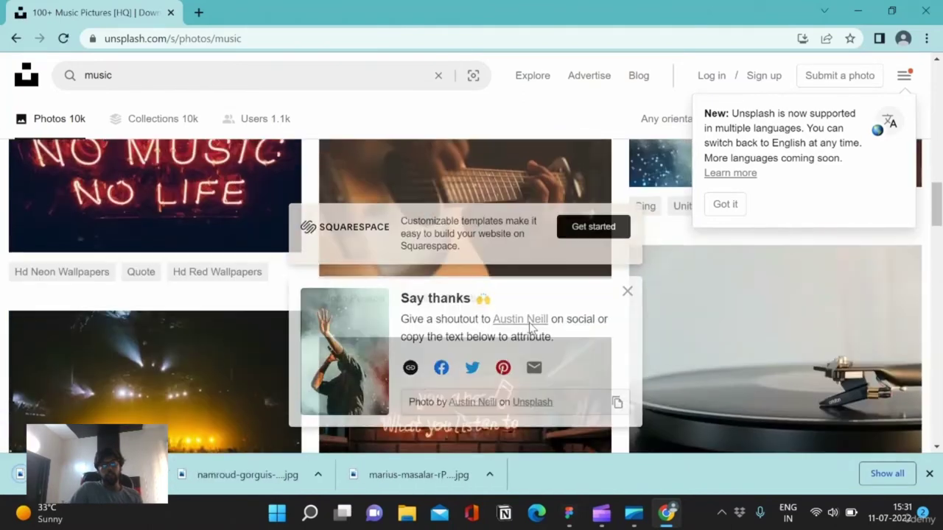
pyautogui.click(271, 224)
pyautogui.scroll(-2, 271, 224)
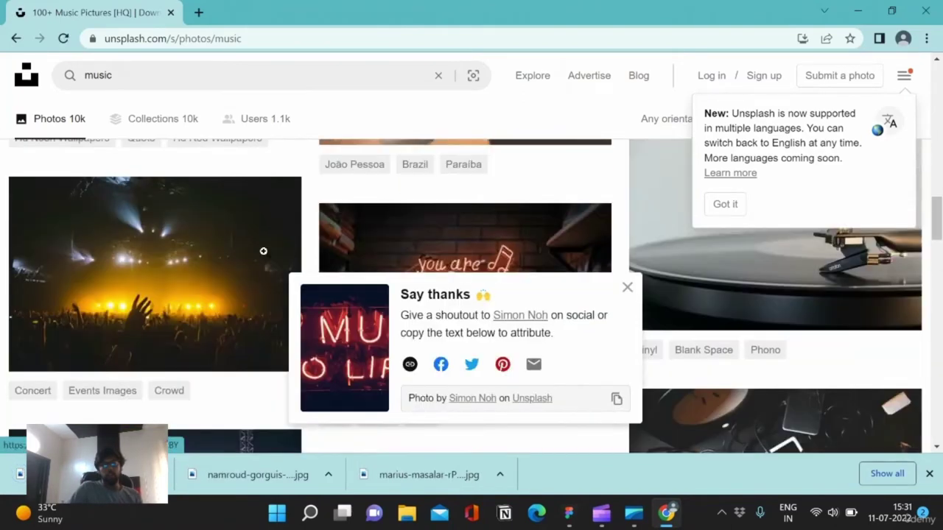
pyautogui.click(627, 287)
pyautogui.scroll(-2, 576, 225)
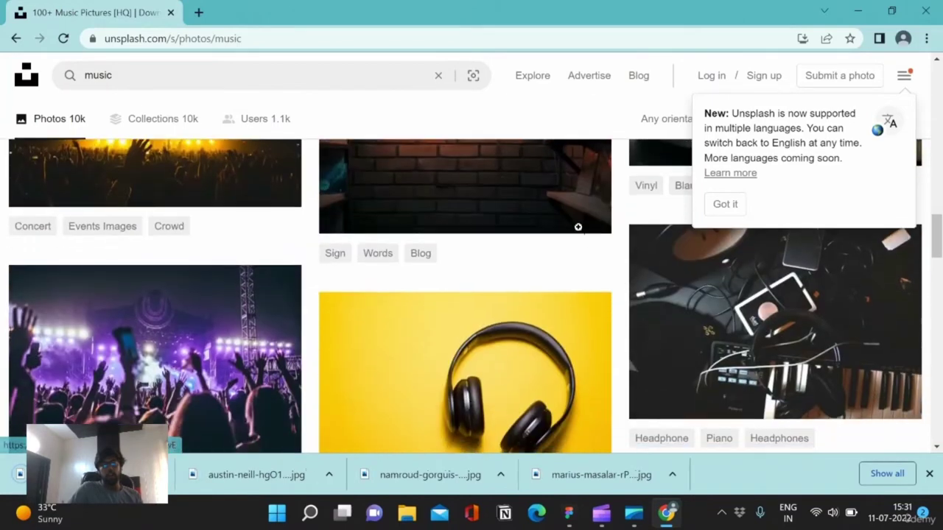
pyautogui.scroll(-2, 589, 221)
pyautogui.scroll(-2, 587, 220)
pyautogui.scroll(-3, 587, 219)
pyautogui.click(557, 288)
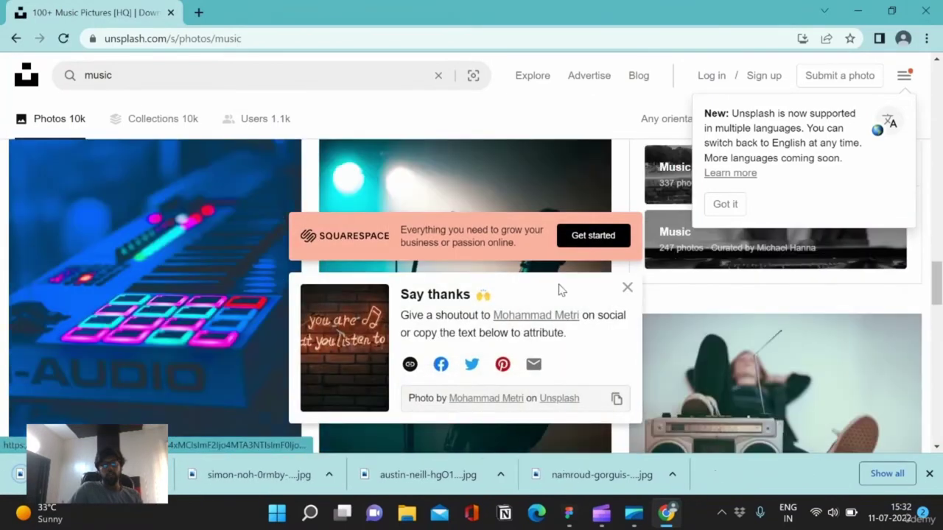
pyautogui.click(622, 287)
# - Download the silhouetted guitarist and boombox photos, then return to Figma
pyautogui.scroll(-1, 597, 361)
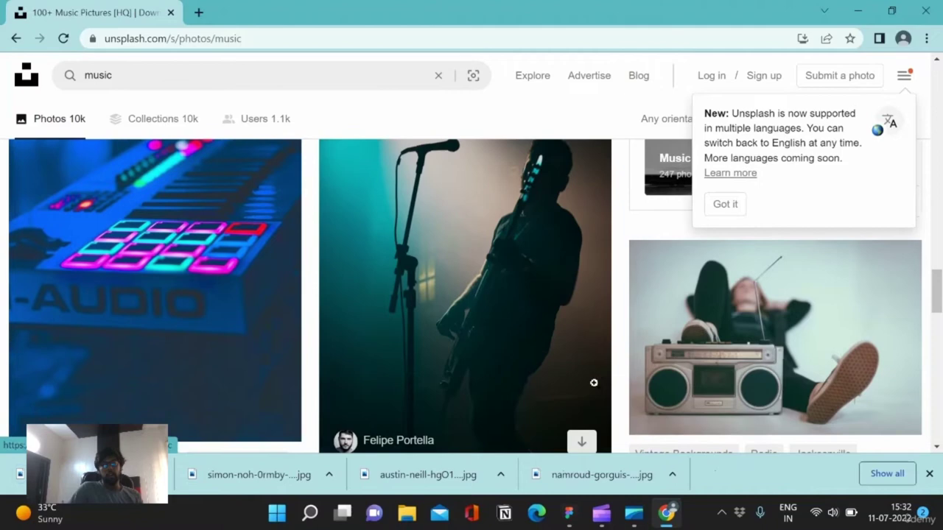
pyautogui.click(584, 444)
pyautogui.scroll(-1, 636, 225)
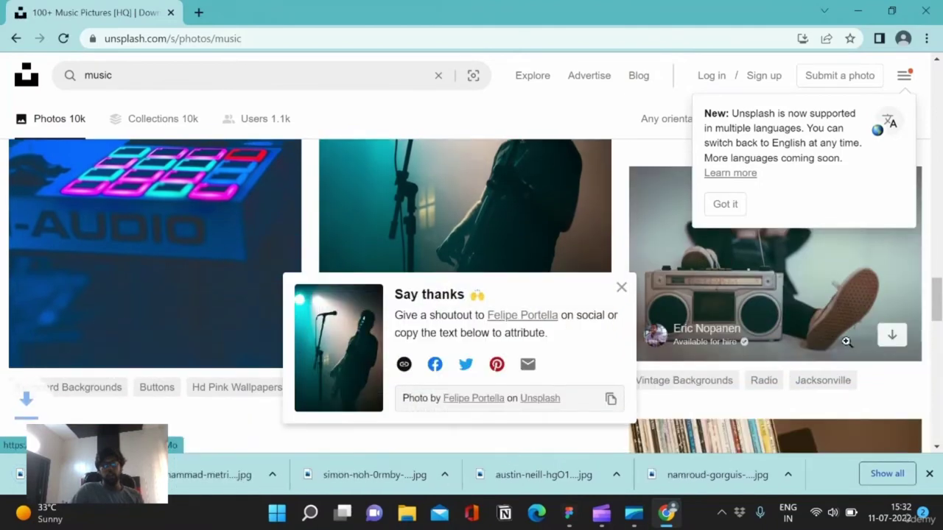
pyautogui.click(889, 349)
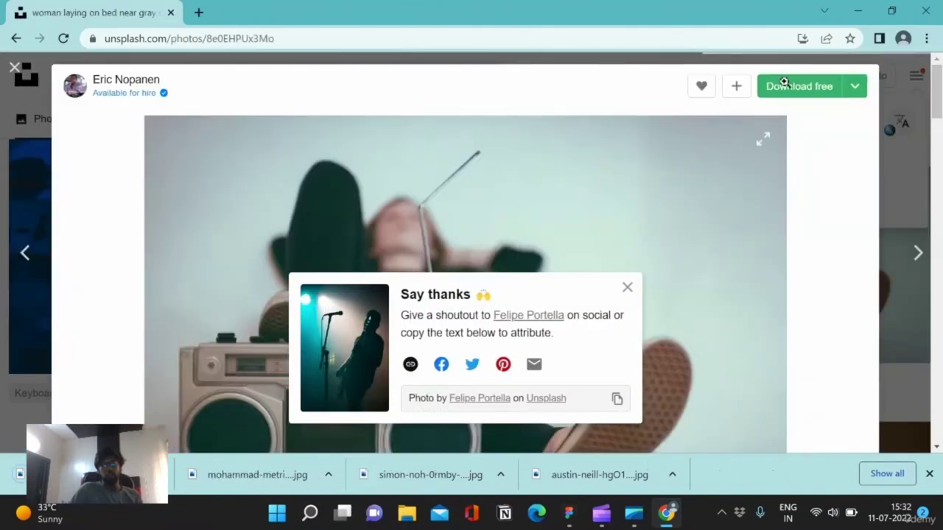
pyautogui.click(786, 90)
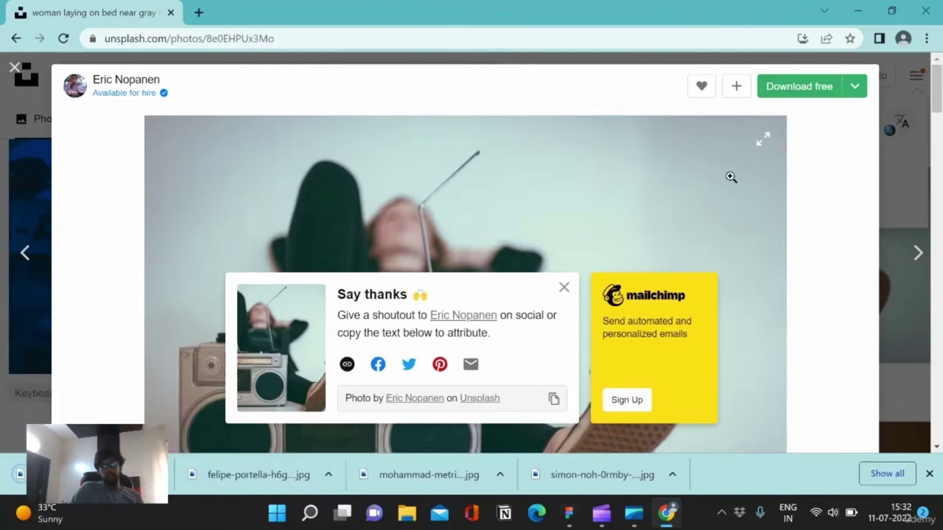
pyautogui.click(569, 513)
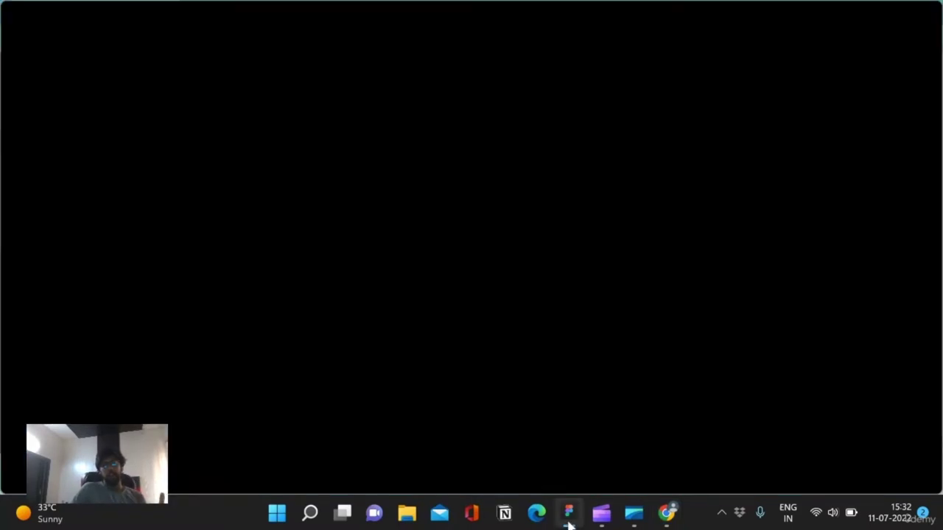
# - Load the felipe-portella singer photo from Downloads as the card's image fill
pyautogui.click(679, 215)
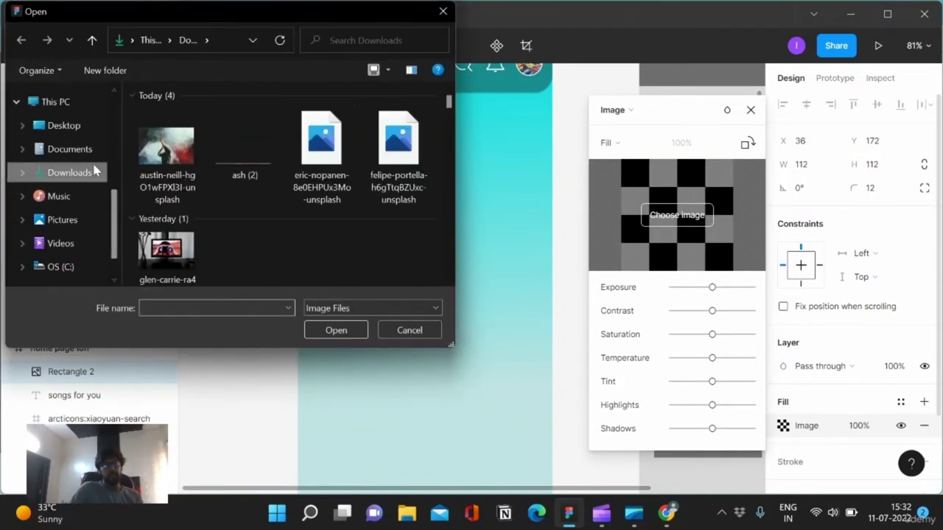
pyautogui.click(162, 147)
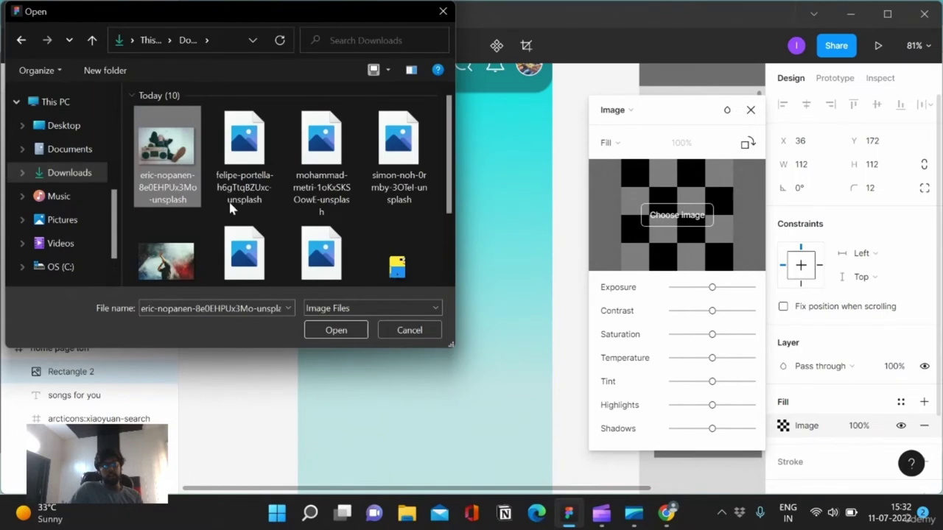
pyautogui.scroll(-5, 182, 248)
pyautogui.scroll(10, 182, 248)
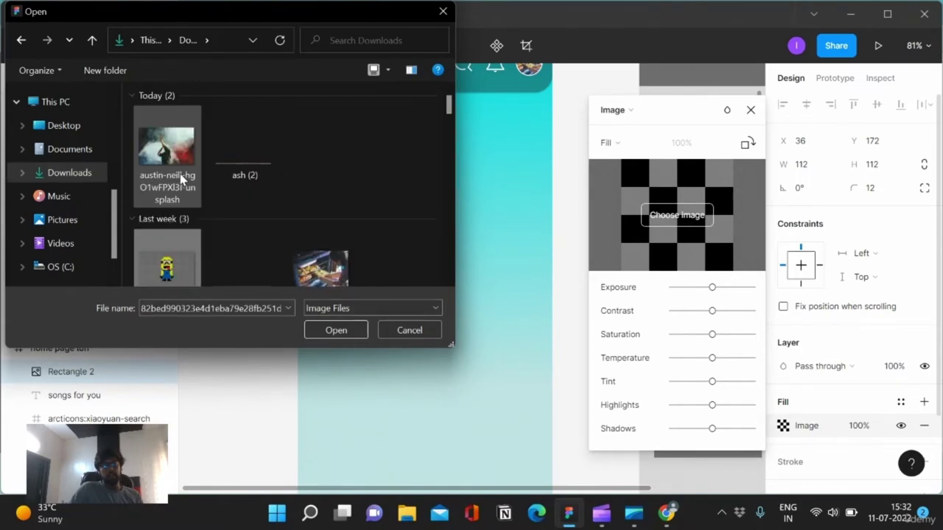
pyautogui.click(180, 171)
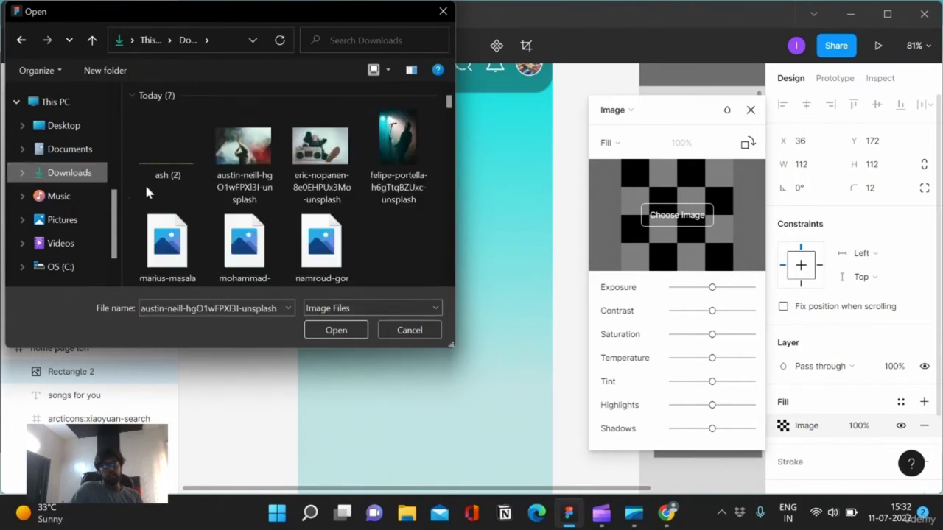
pyautogui.click(193, 171)
pyautogui.click(235, 159)
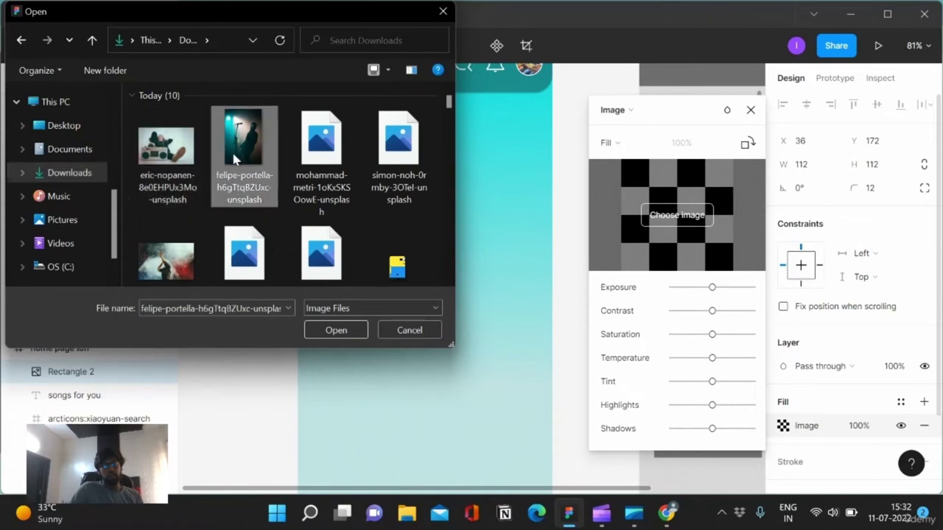
pyautogui.click(329, 331)
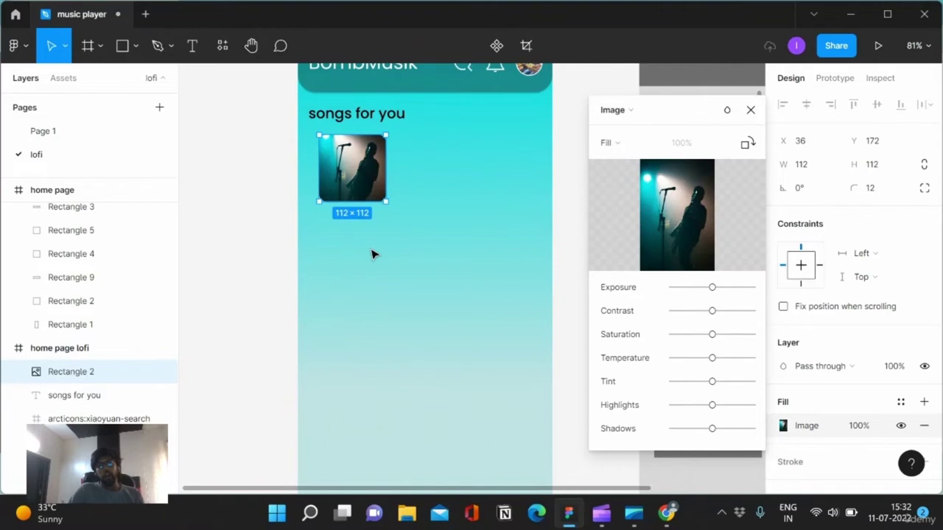
pyautogui.click(750, 109)
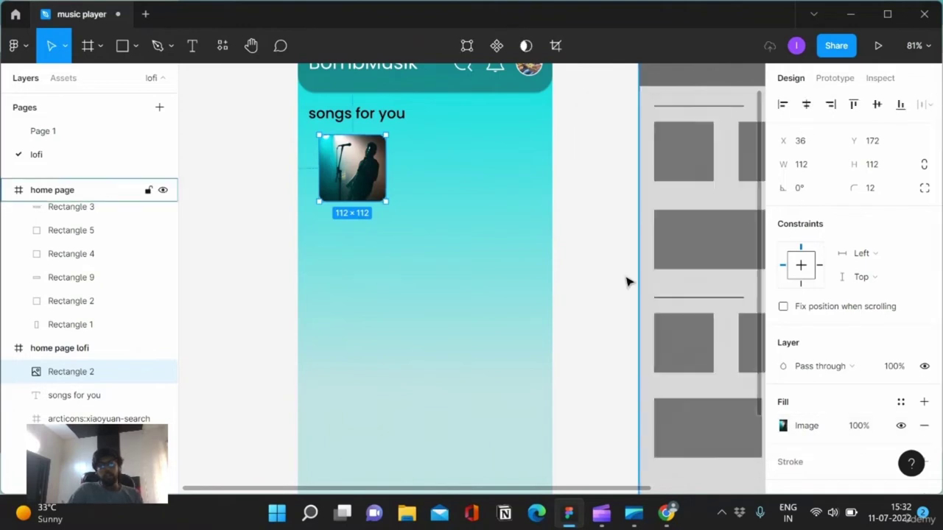
pyautogui.click(394, 288)
# - Add a 'Heat Waves' text label just below the singer photo
pyautogui.click(598, 256)
pyautogui.scroll(-1, 599, 256)
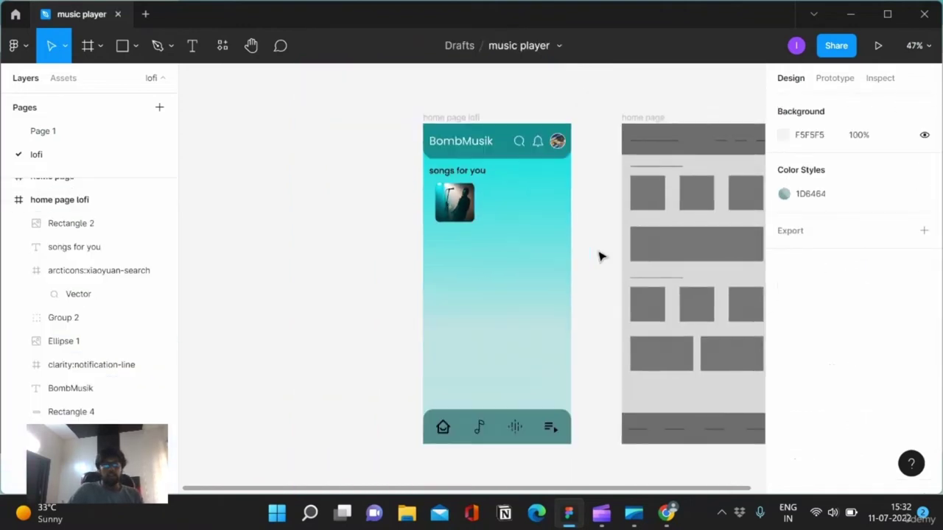
pyautogui.scroll(-1, 599, 256)
pyautogui.scroll(-1, 599, 256)
pyautogui.scroll(1, 598, 257)
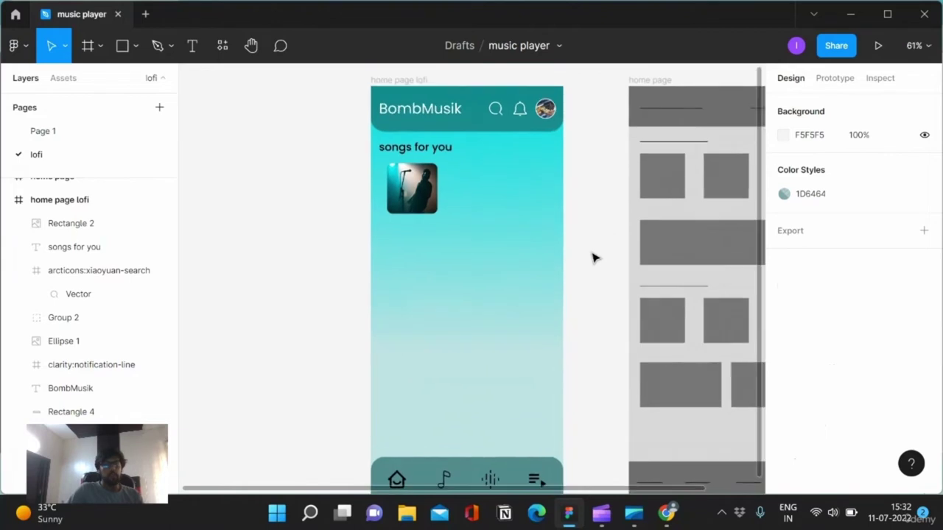
pyautogui.click(412, 198)
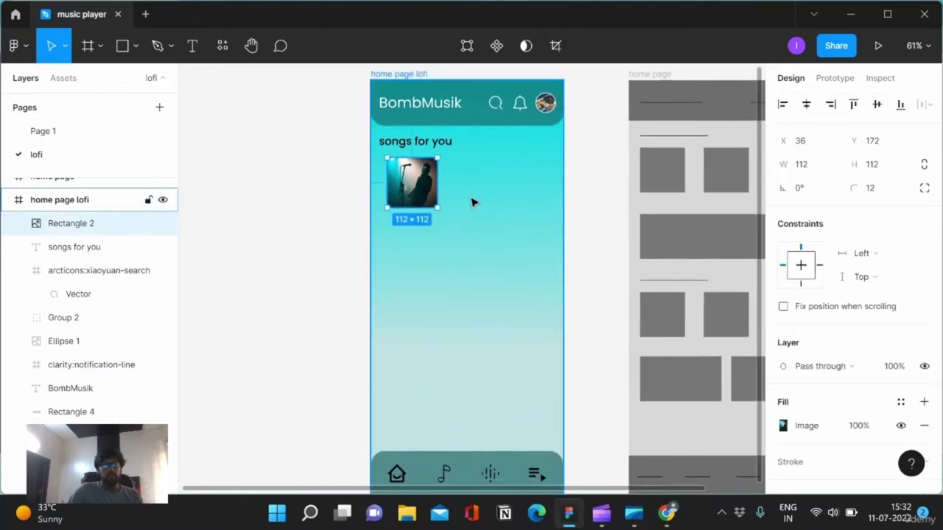
pyautogui.scroll(1, 432, 243)
pyautogui.scroll(1, 412, 256)
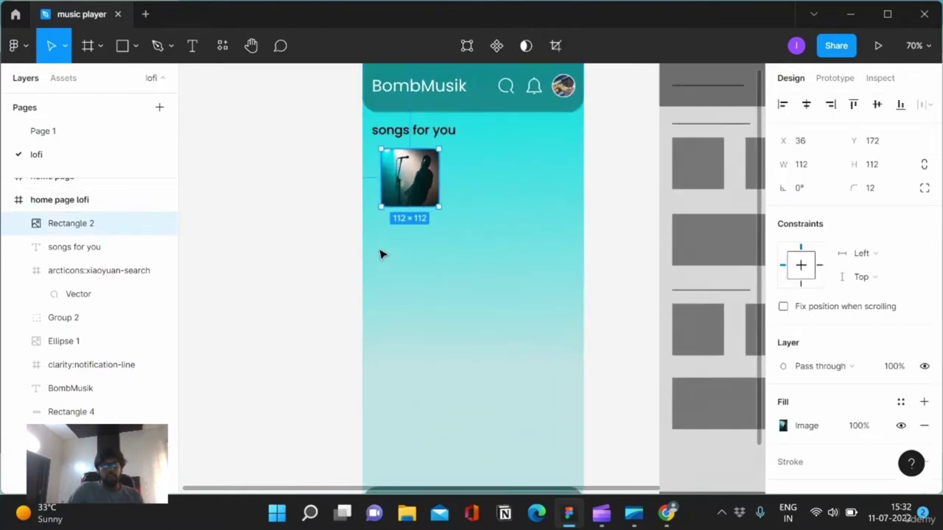
pyautogui.click(302, 246)
pyautogui.scroll(3, 364, 222)
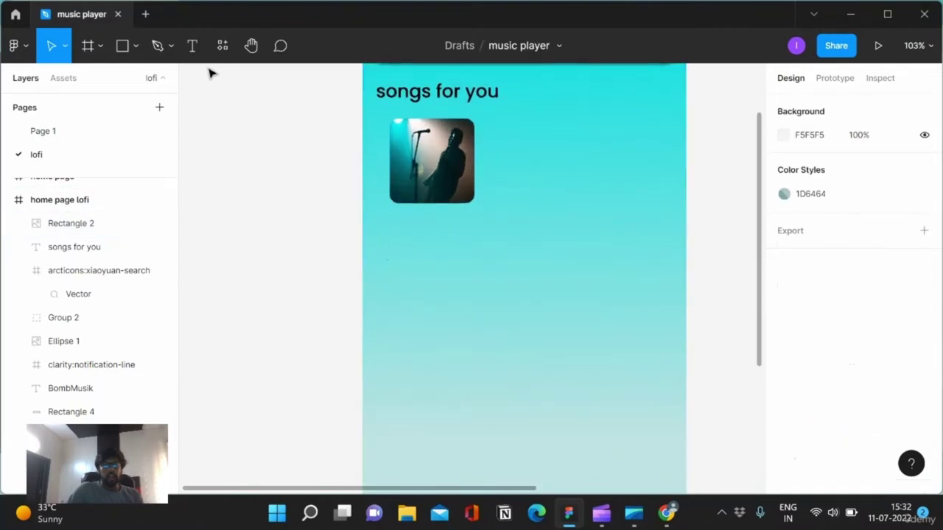
pyautogui.click(193, 45)
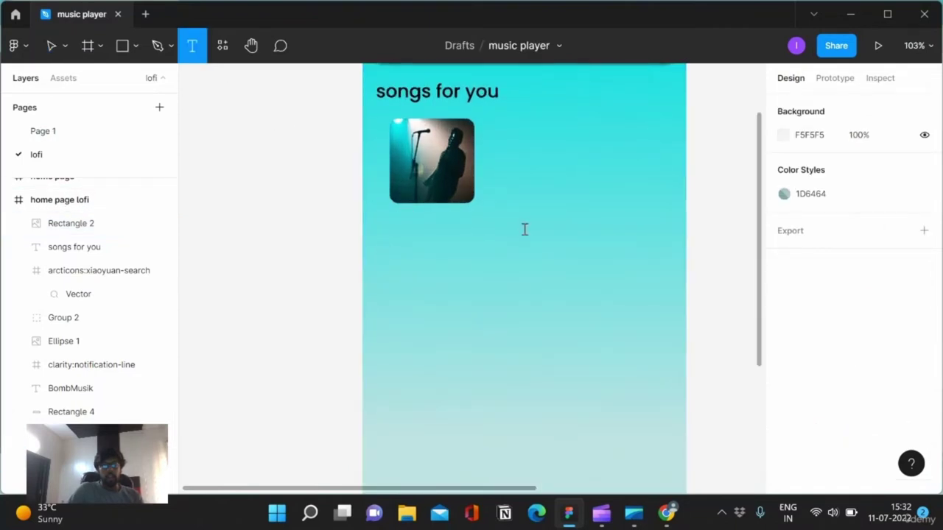
pyautogui.click(402, 221)
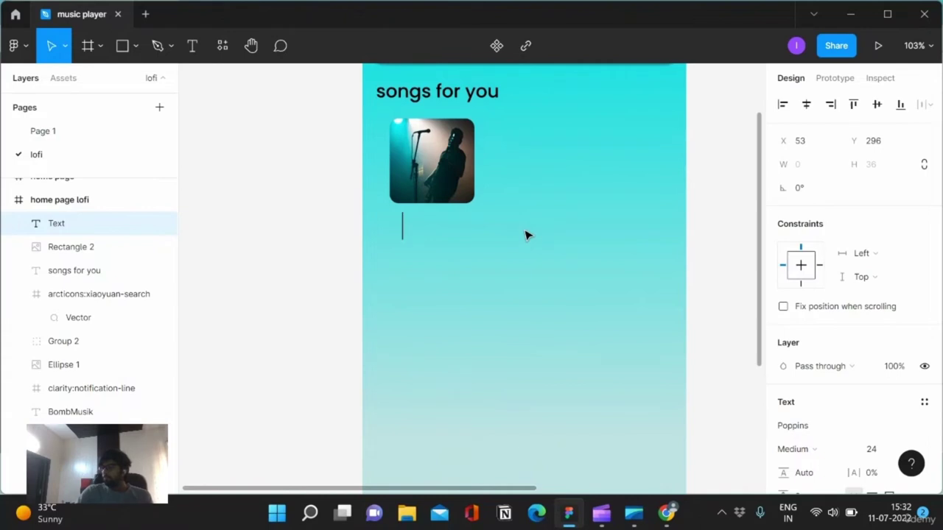
pyautogui.write('Heat Waves')
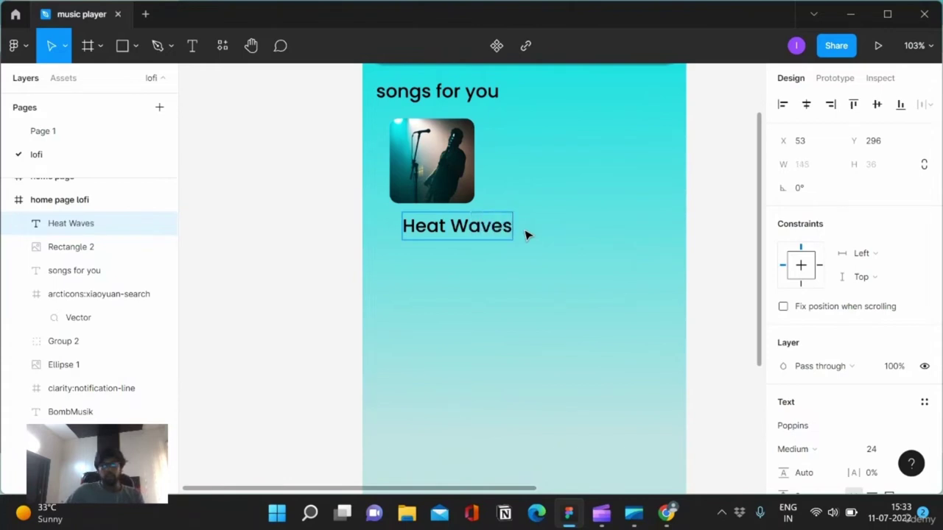
pyautogui.press('Escape')
# - Set the label to size 16, align it with the photo's left edge, and paste a copy
pyautogui.scroll(-1, 921, 390)
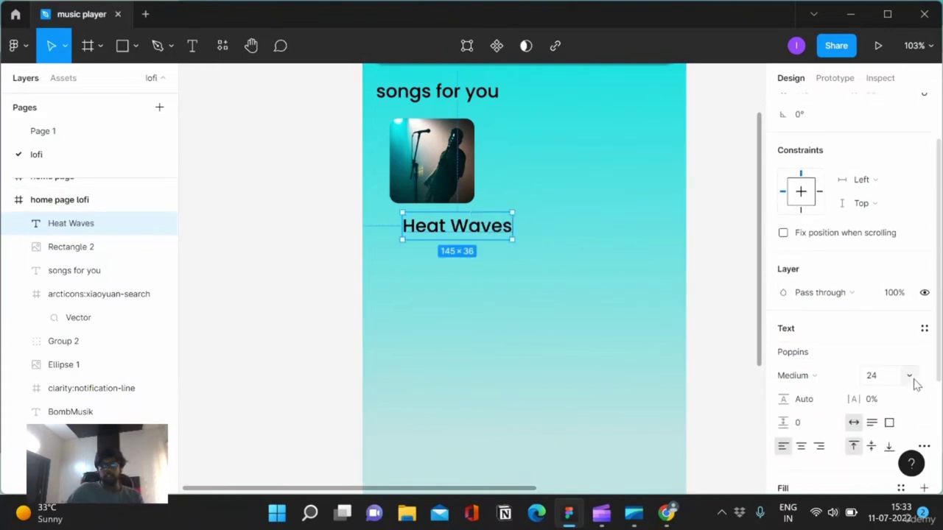
pyautogui.click(910, 376)
pyautogui.click(896, 297)
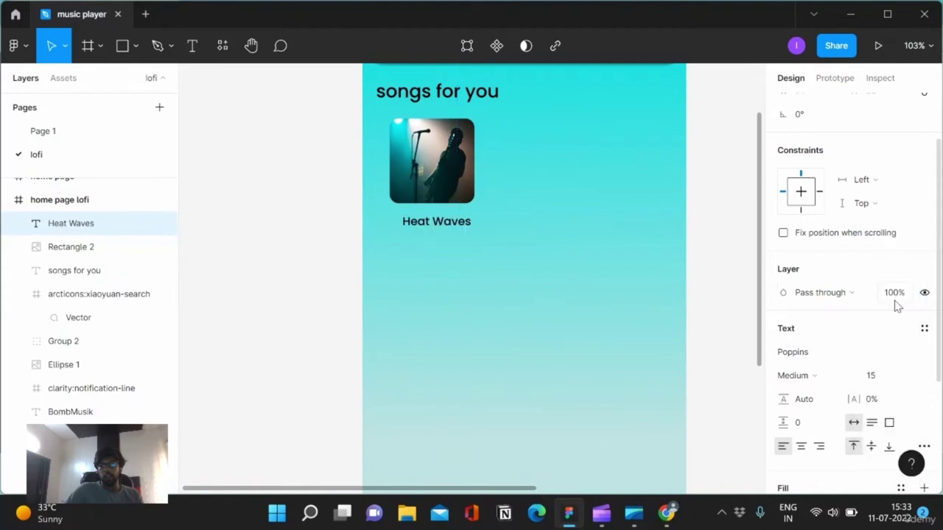
pyautogui.click(917, 378)
pyautogui.click(889, 314)
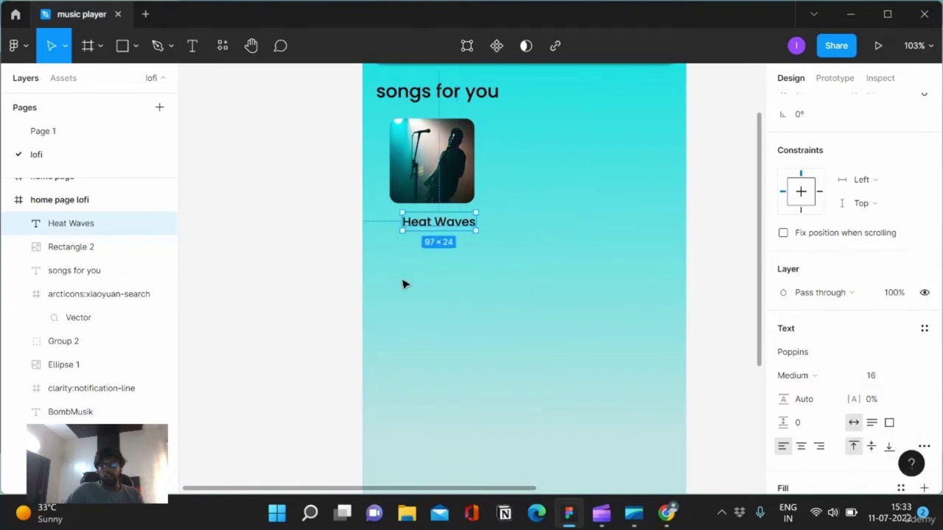
pyautogui.moveTo(440, 221); pyautogui.dragTo(431, 225)
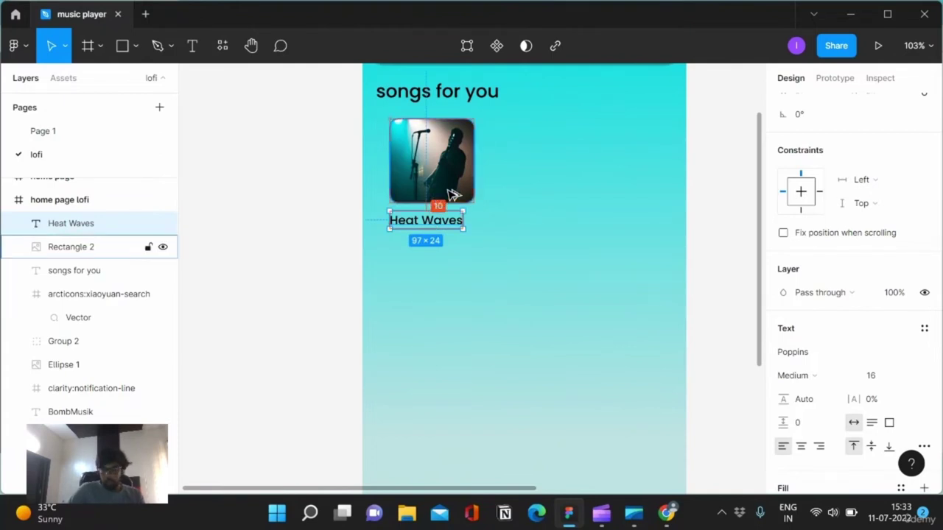
pyautogui.press('Up')
pyautogui.press('Up')
pyautogui.press('Up')
pyautogui.press('Up')
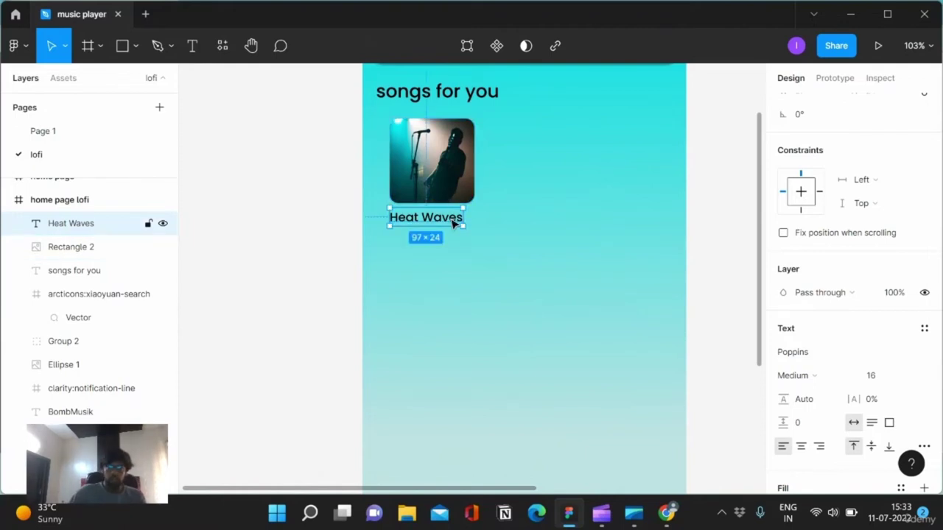
pyautogui.hotkey('ctrl', 'v')
# - Move the pasted 'Heat Waves' copy below the title and set it to Regular weight
pyautogui.moveTo(455, 223); pyautogui.dragTo(453, 241)
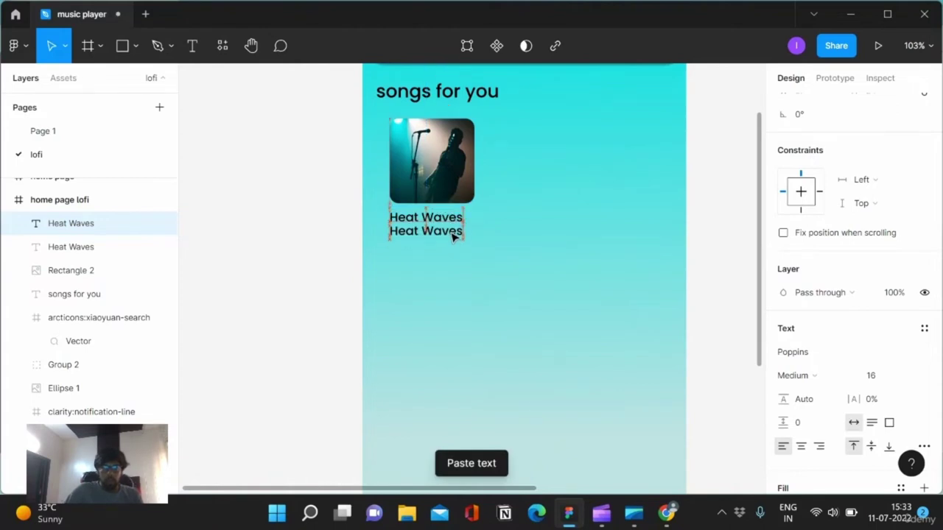
pyautogui.doubleClick(452, 238)
pyautogui.hotkey('ctrl', 'a')
pyautogui.click(799, 376)
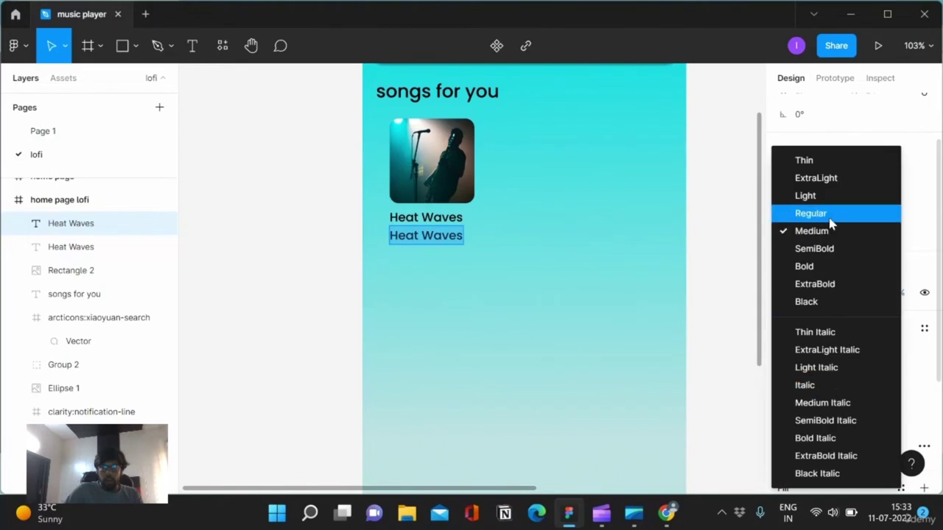
pyautogui.click(831, 221)
pyautogui.click(830, 377)
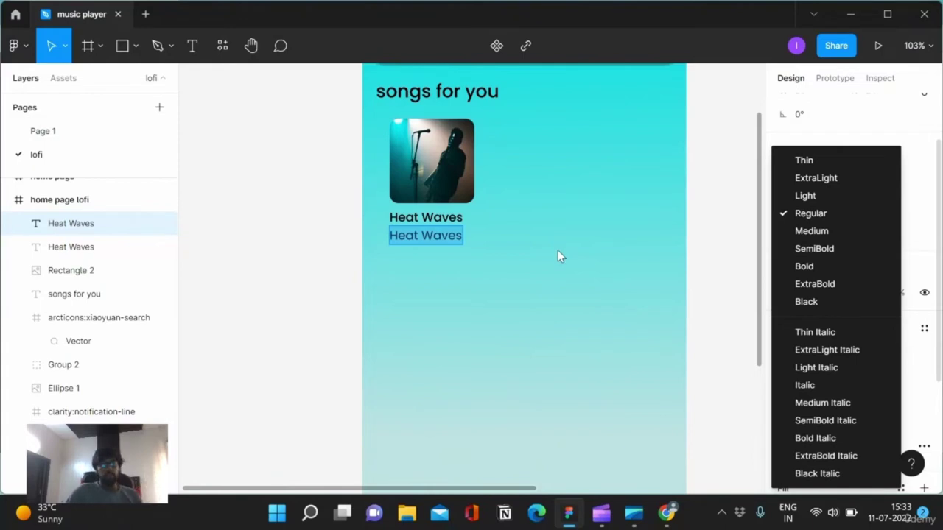
pyautogui.press('Escape')
pyautogui.press('Escape')
pyautogui.scroll(-3, 578, 447)
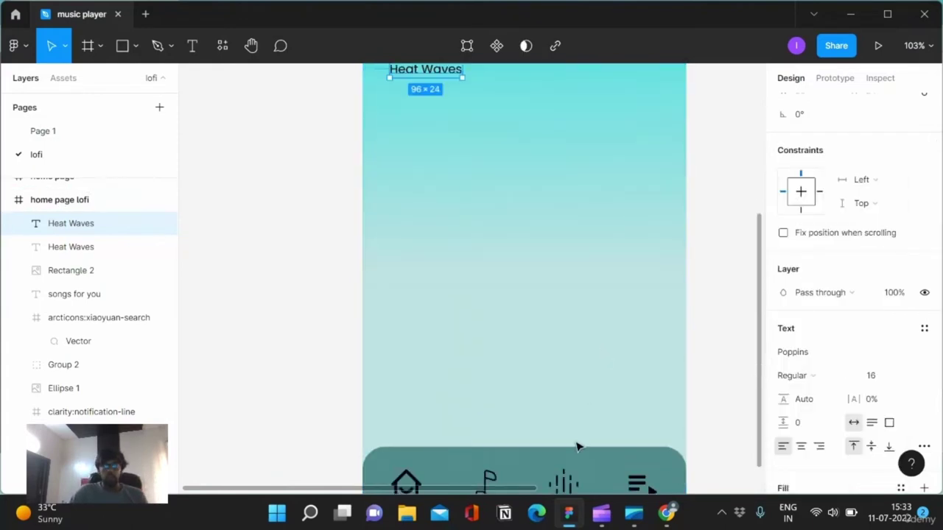
pyautogui.scroll(-1, 537, 456)
pyautogui.scroll(4, 496, 469)
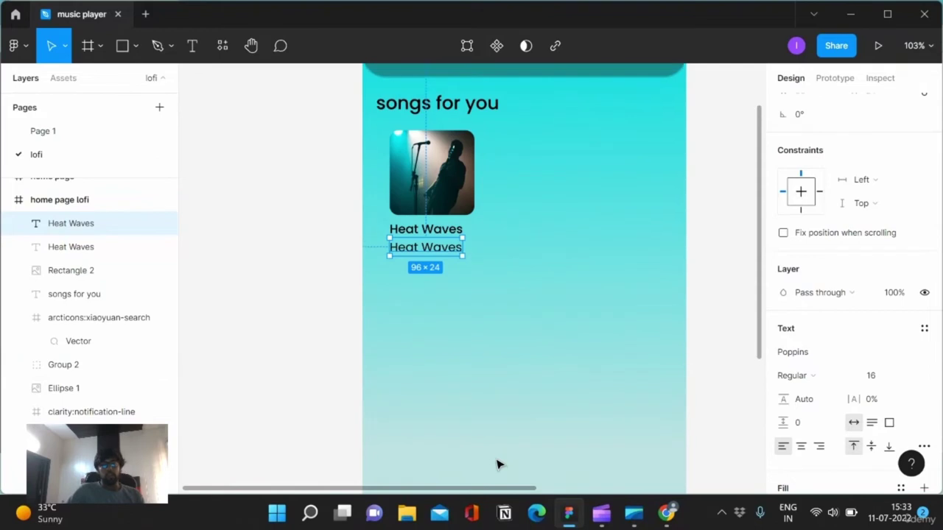
pyautogui.scroll(1, 496, 465)
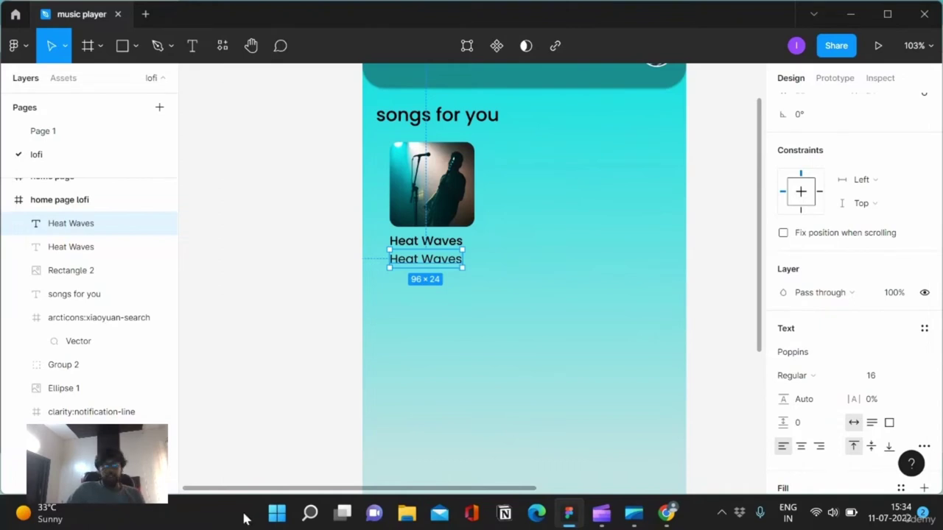
pyautogui.click(796, 374)
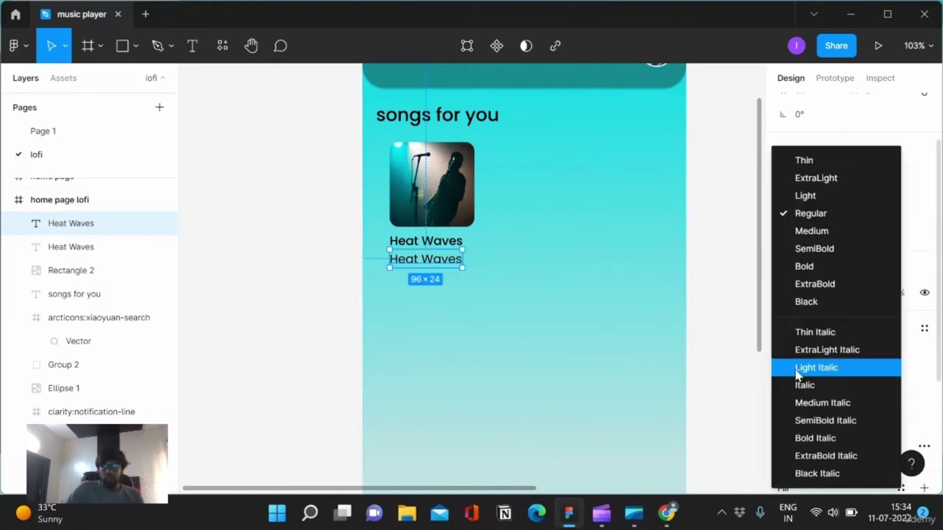
# - Return the second label to Regular weight and make the 'songs for you' heading SemiBold
pyautogui.click(823, 198)
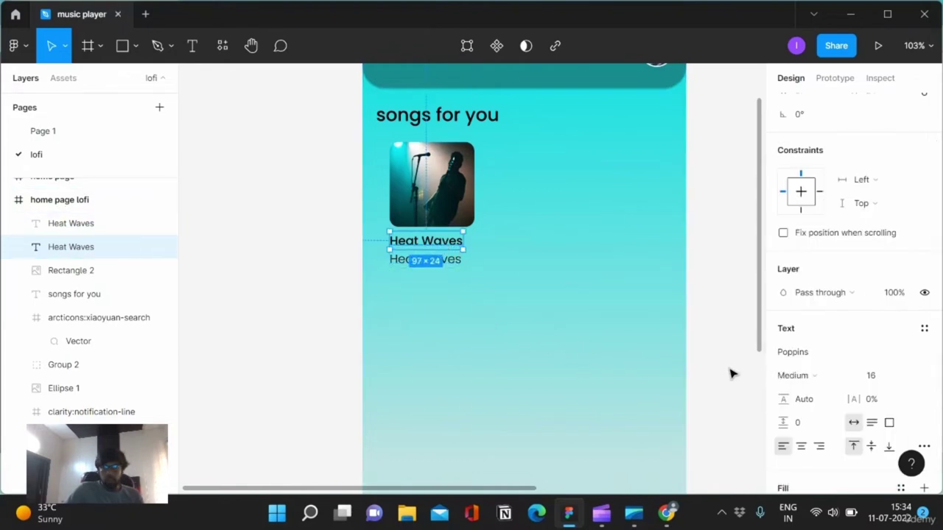
pyautogui.click(787, 376)
pyautogui.click(828, 220)
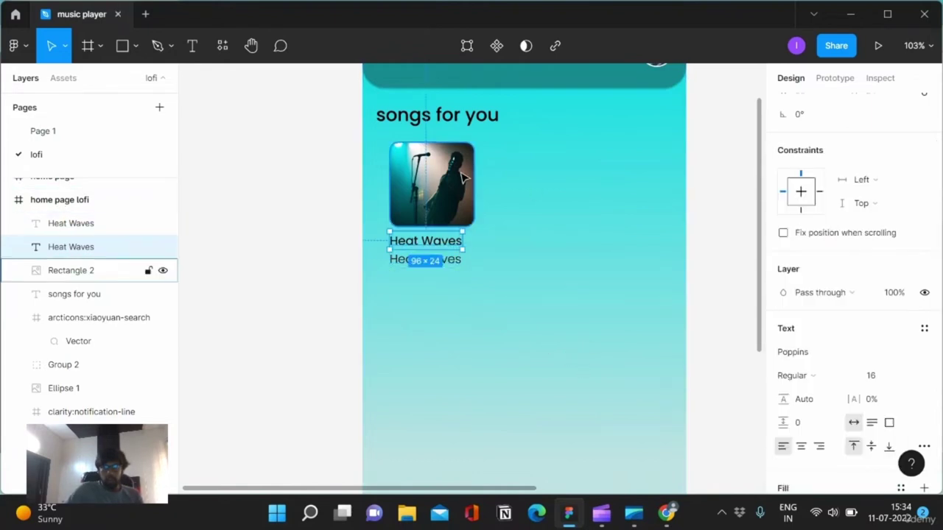
pyautogui.click(453, 118)
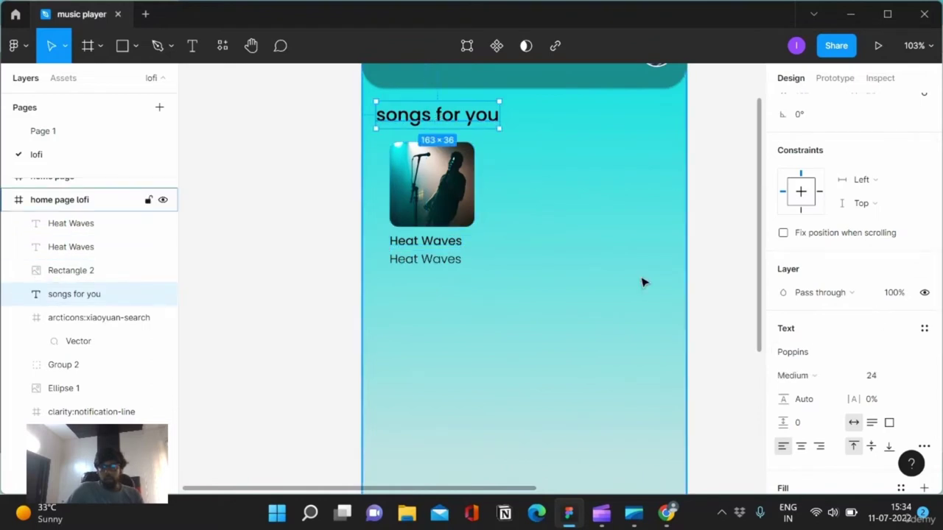
pyautogui.click(449, 249)
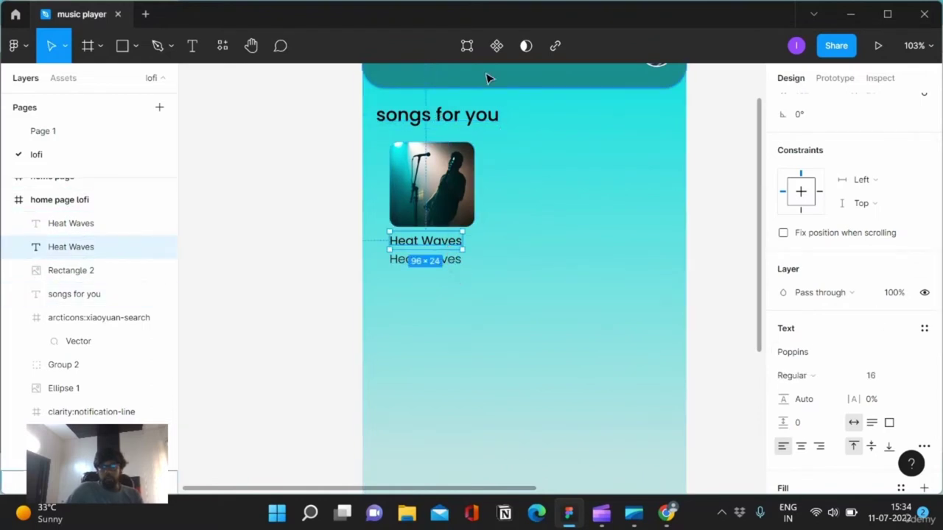
pyautogui.click(483, 116)
pyautogui.click(816, 387)
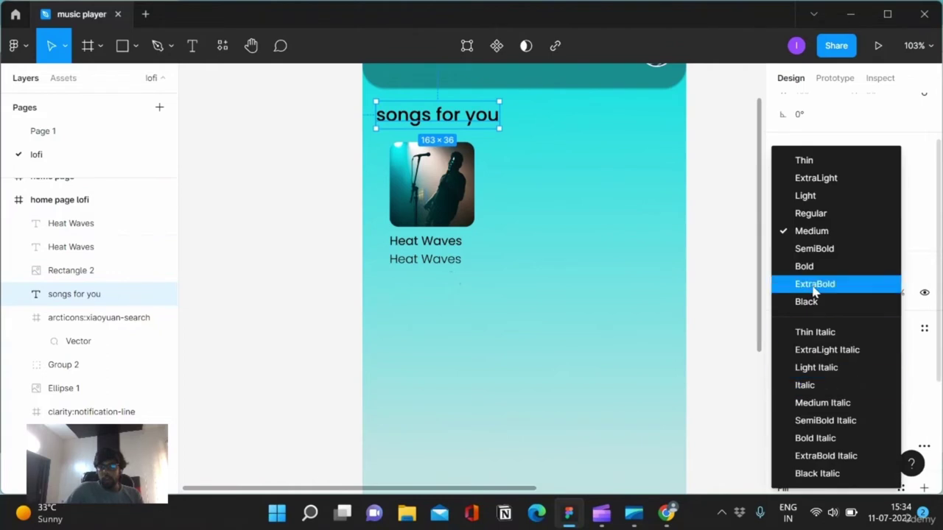
pyautogui.click(819, 248)
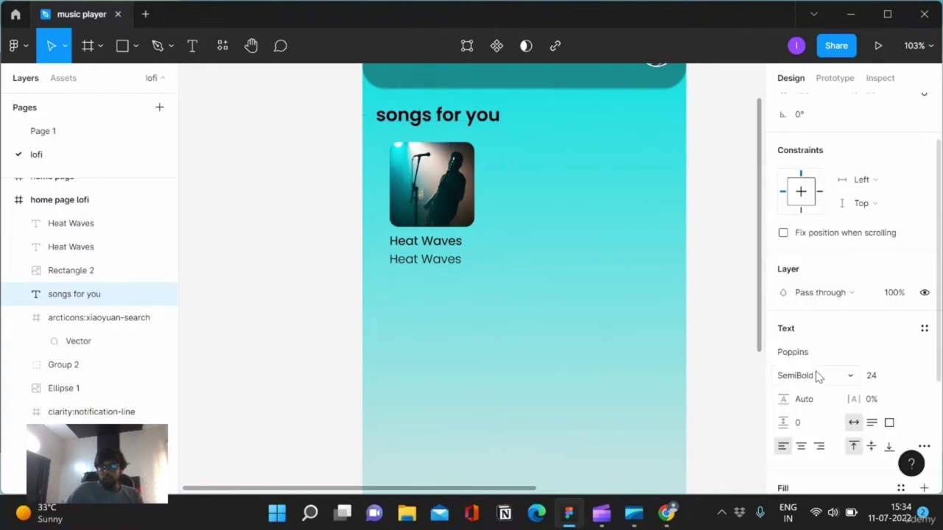
# - Set the first 'Heat Waves' title under the image to Medium weight
pyautogui.scroll(-3, 480, 356)
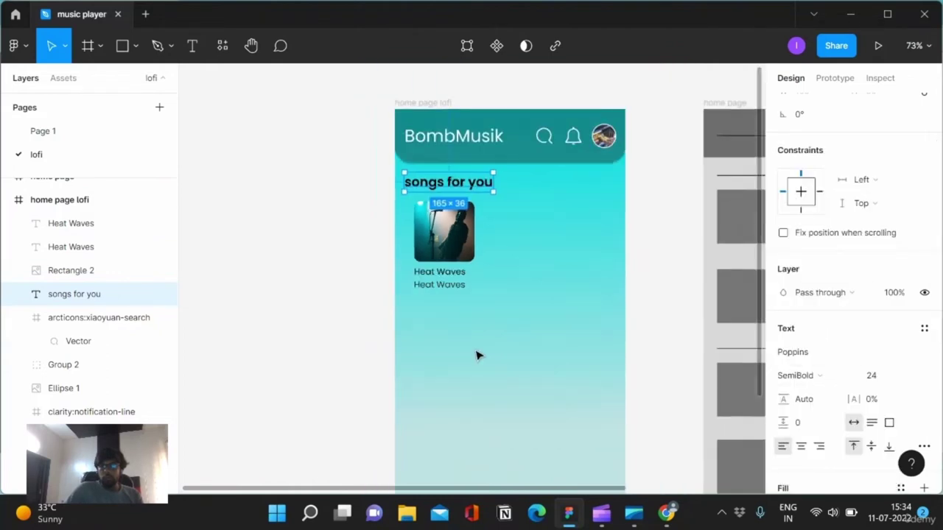
pyautogui.scroll(-3, 602, 307)
pyautogui.click(618, 297)
pyautogui.scroll(-2, 619, 297)
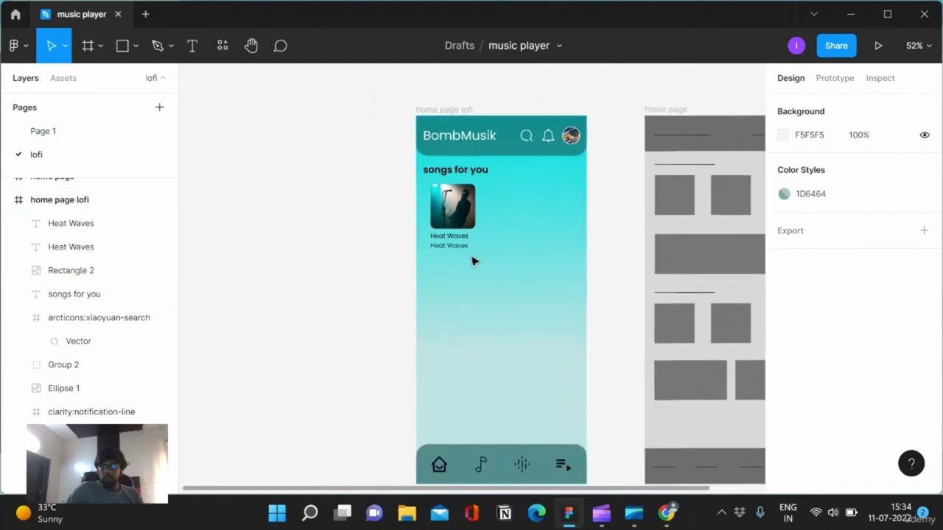
pyautogui.scroll(2, 476, 258)
pyautogui.click(434, 230)
pyautogui.scroll(-2, 803, 343)
pyautogui.scroll(-1, 825, 353)
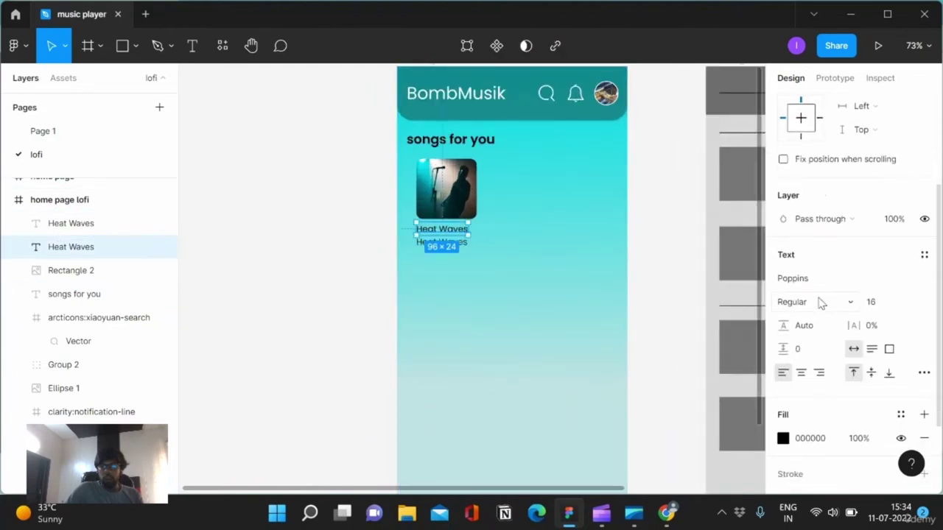
pyautogui.click(810, 302)
pyautogui.click(833, 235)
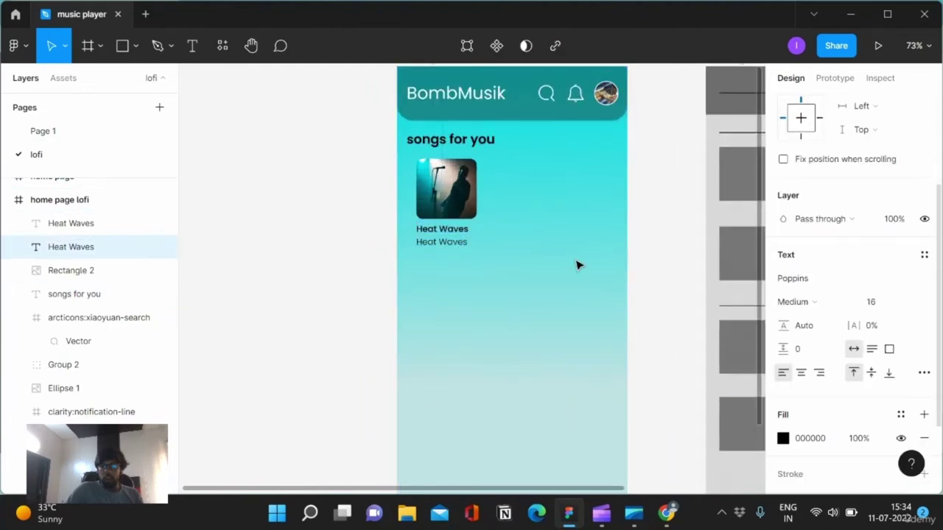
# - Set the second 'Heat Waves' line to Regular and realign it under the title
pyautogui.press('Escape')
pyautogui.click(453, 243)
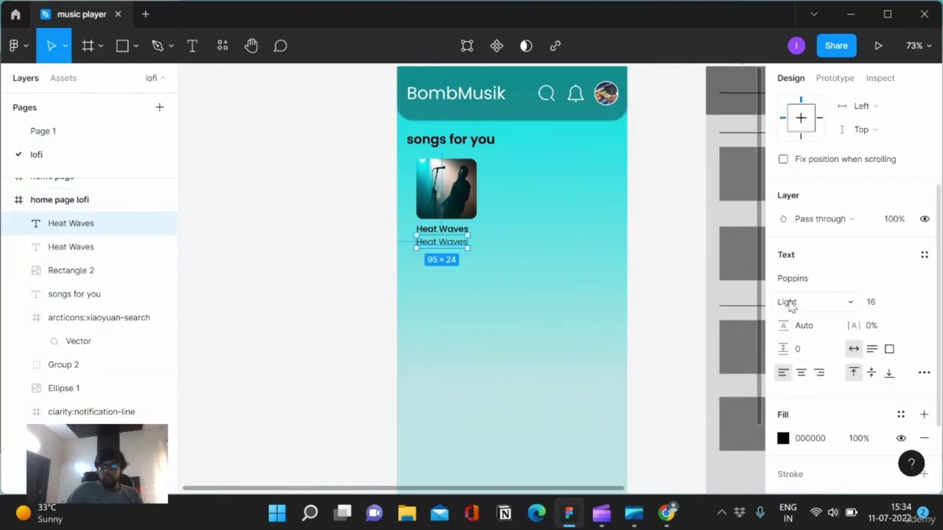
pyautogui.click(792, 308)
pyautogui.click(810, 213)
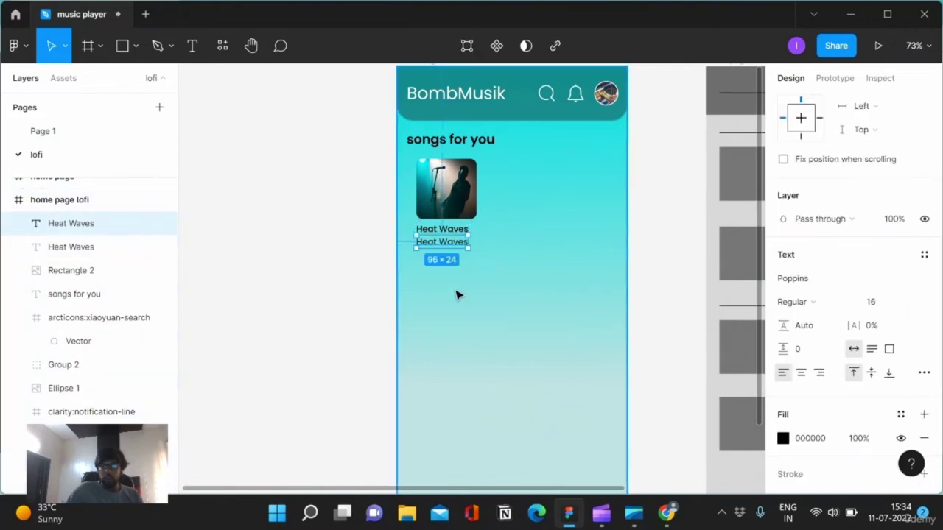
pyautogui.scroll(5, 457, 293)
pyautogui.moveTo(420, 172); pyautogui.dragTo(413, 175)
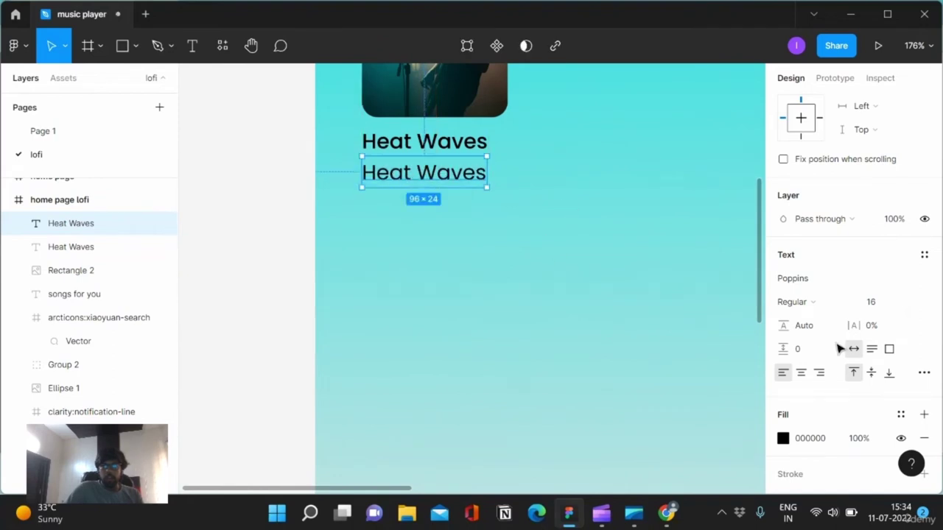
# - Shrink the second line to size 12, move it under the title, and retype it 'Glass Animals'
pyautogui.press('Tab')
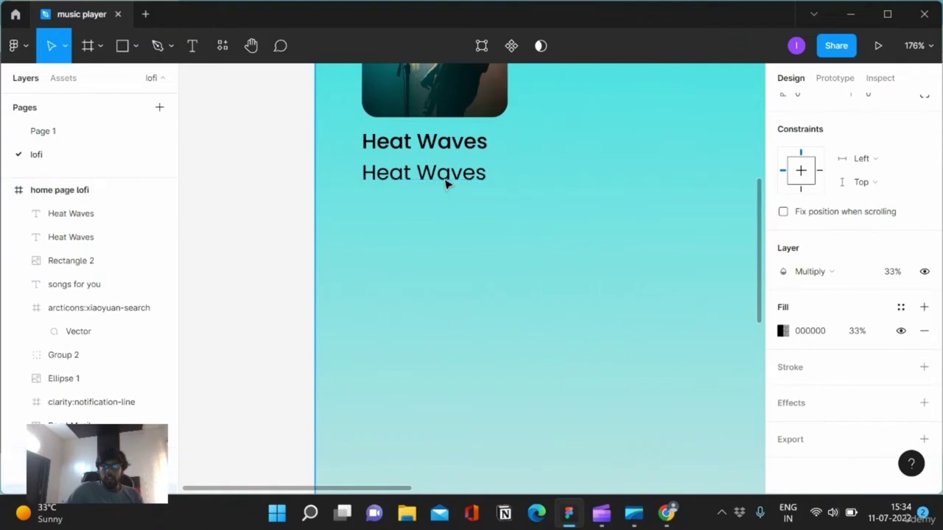
pyautogui.click(447, 183)
pyautogui.click(904, 302)
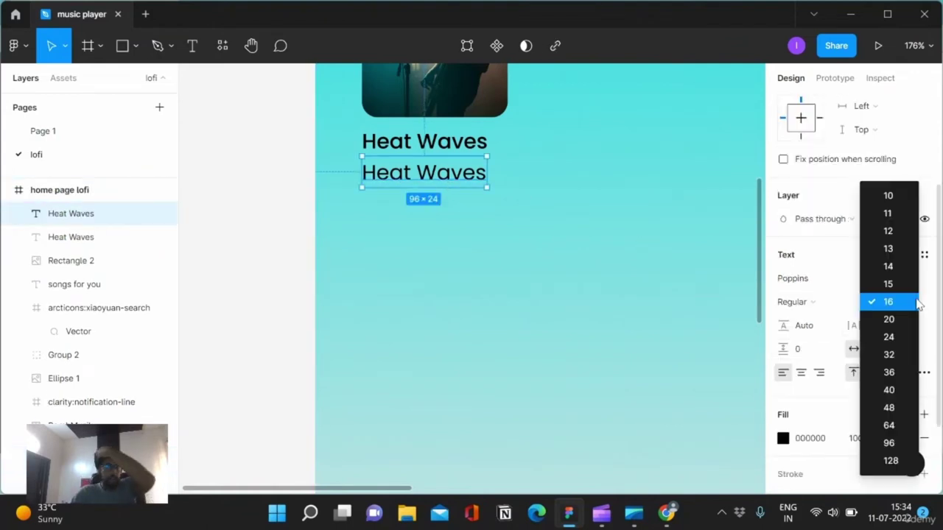
pyautogui.click(893, 236)
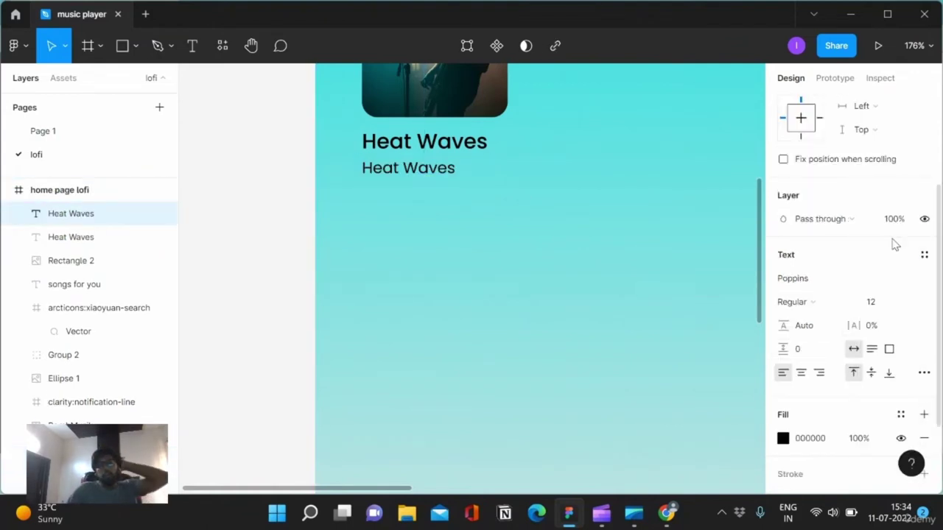
pyautogui.moveTo(444, 168); pyautogui.dragTo(442, 171)
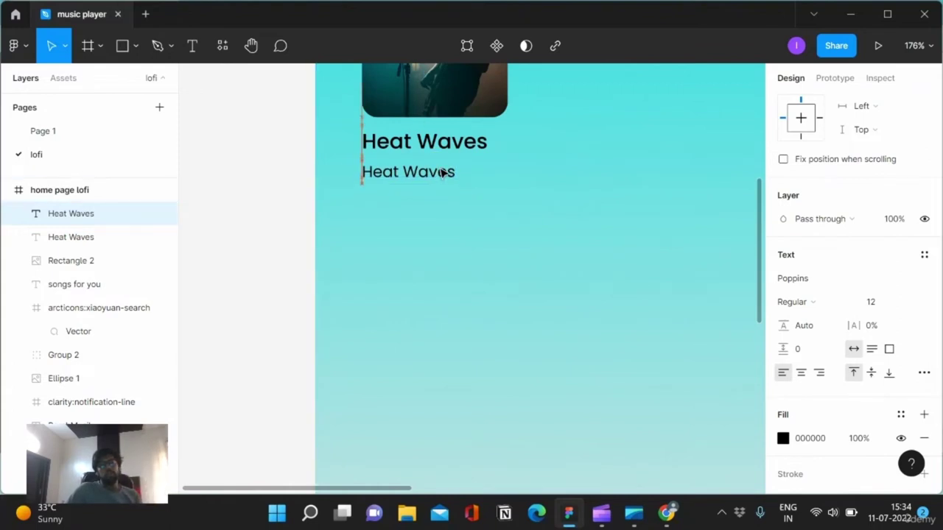
pyautogui.doubleClick(441, 170)
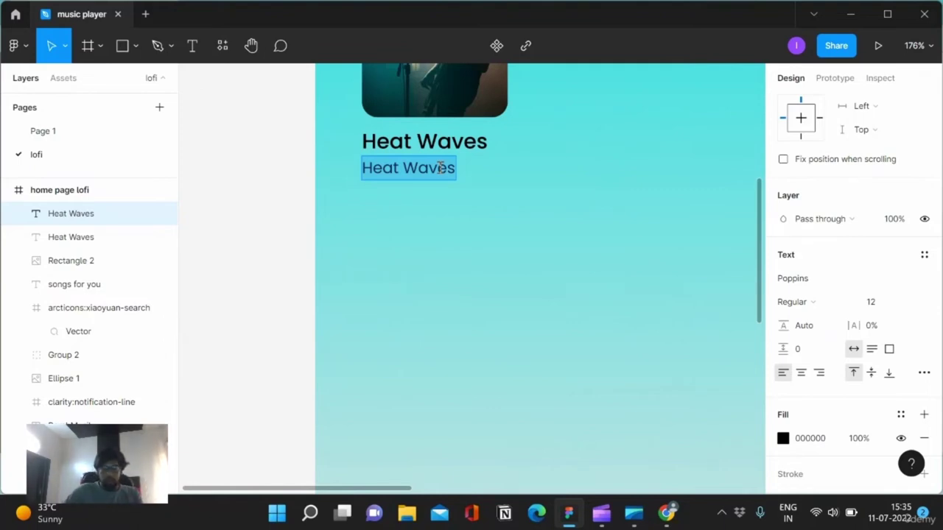
pyautogui.write('Glass Animals')
pyautogui.press('Escape')
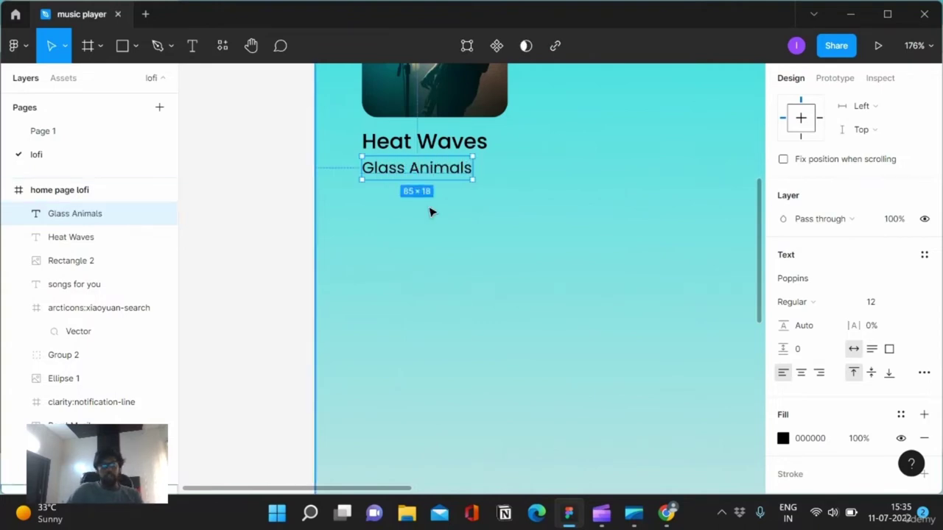
pyautogui.keyDown('ctrl'); pyautogui.scroll(-5, 430, 210); pyautogui.keyUp('ctrl')
pyautogui.scroll(2, 431, 211)
pyautogui.click(705, 185)
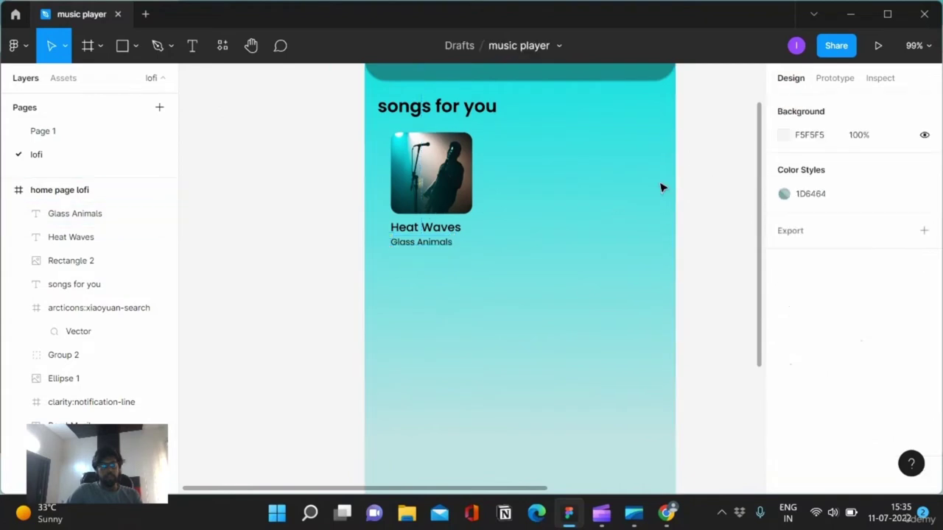
# - Group the album image, 'Heat Waves' title and 'Glass Animals' artist into one song card
pyautogui.click(452, 242)
pyautogui.keyDown('shift'); pyautogui.click(446, 195); pyautogui.keyUp('shift')
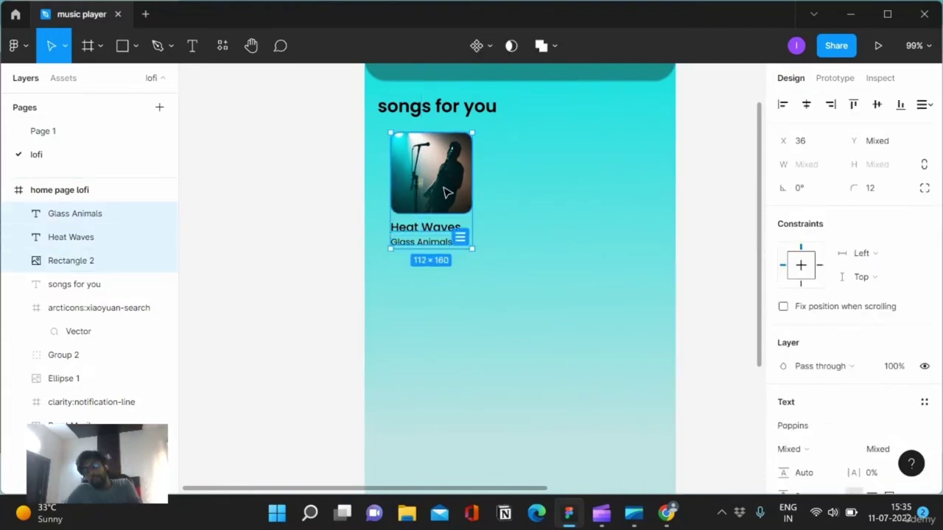
pyautogui.hotkey('ctrl', 'g')
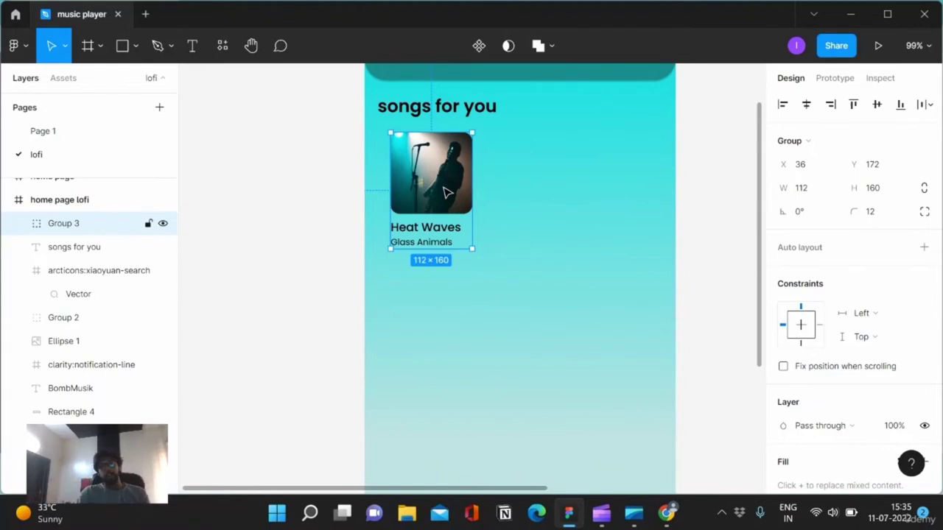
# - Paste two copies of the song card to its right, forming a row of three
pyautogui.hotkey('ctrl', 'v')
pyautogui.moveTo(444, 193); pyautogui.dragTo(542, 193)
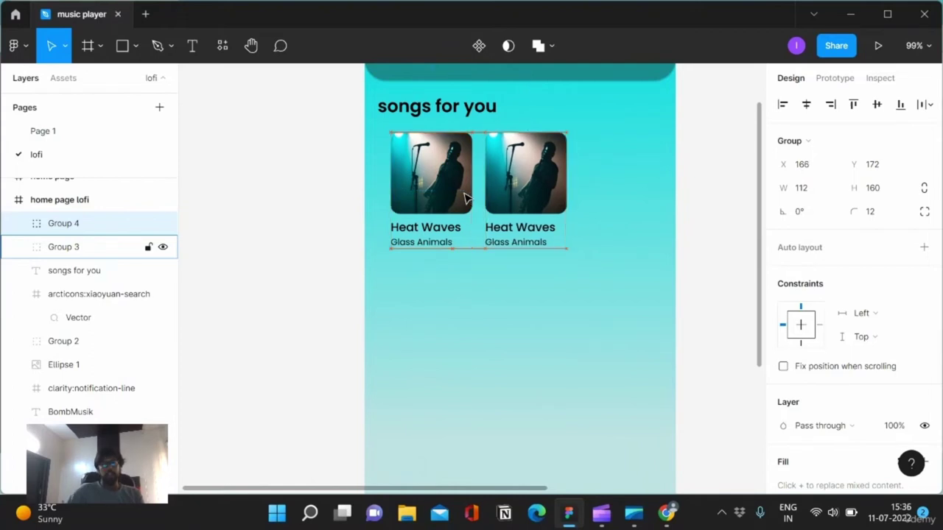
pyautogui.press('Left')
pyautogui.press('Left')
pyautogui.hotkey('ctrl', 'v')
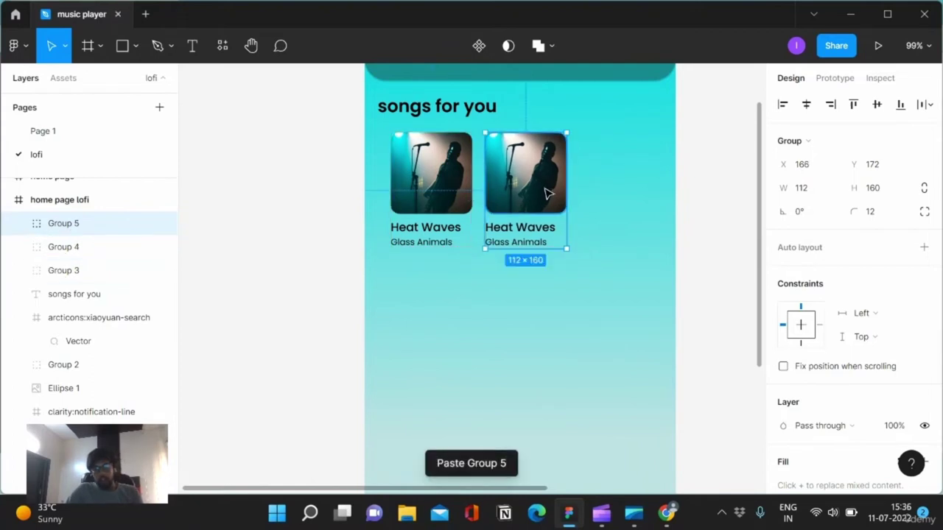
pyautogui.moveTo(541, 194); pyautogui.dragTo(641, 192)
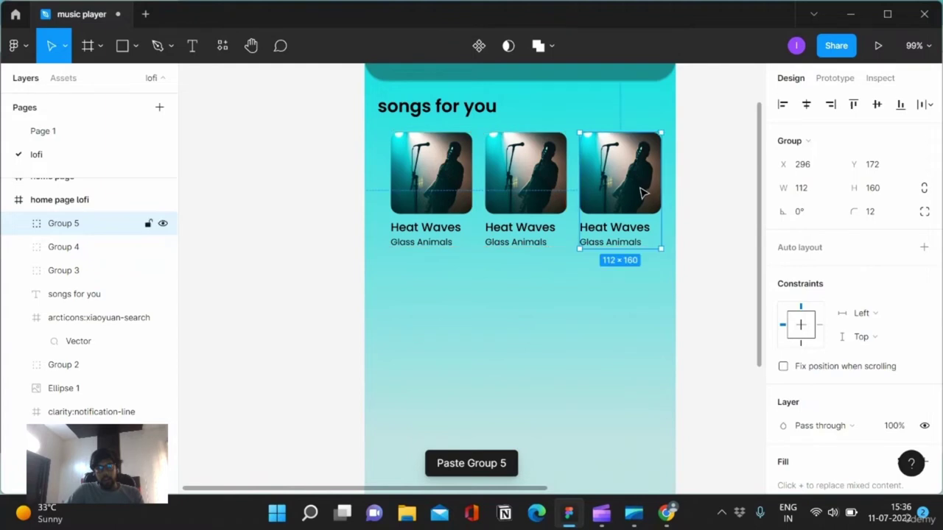
pyautogui.click(619, 314)
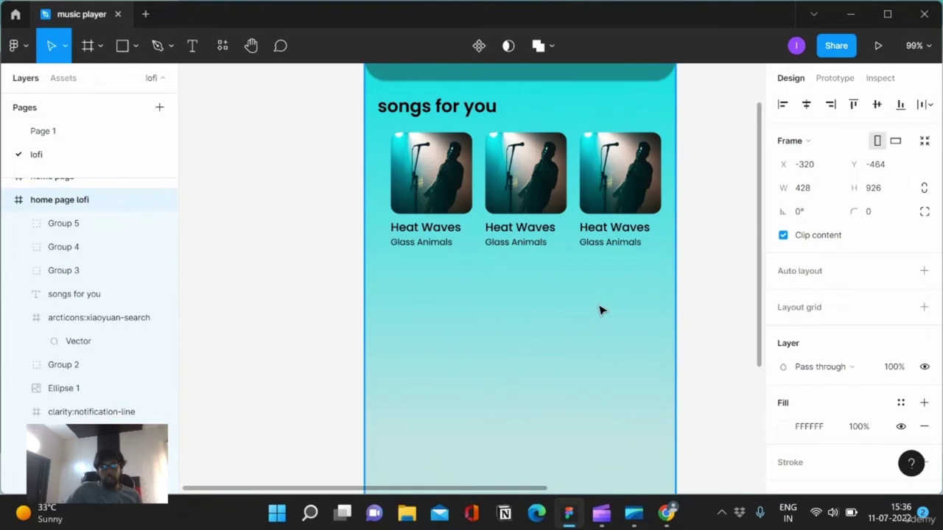
pyautogui.doubleClick(543, 188)
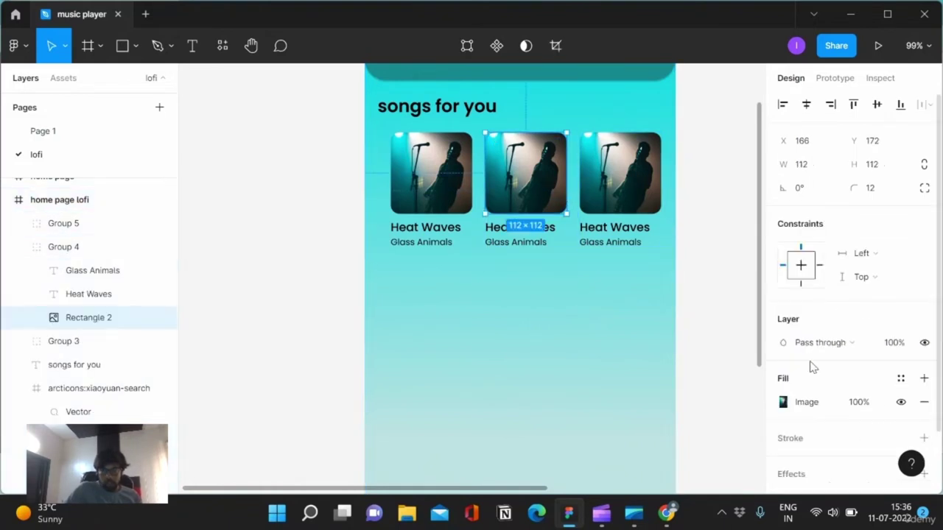
# - Replace the middle card's image fill with the brick-wall neon sign photo from Downloads
pyautogui.click(783, 402)
pyautogui.click(691, 249)
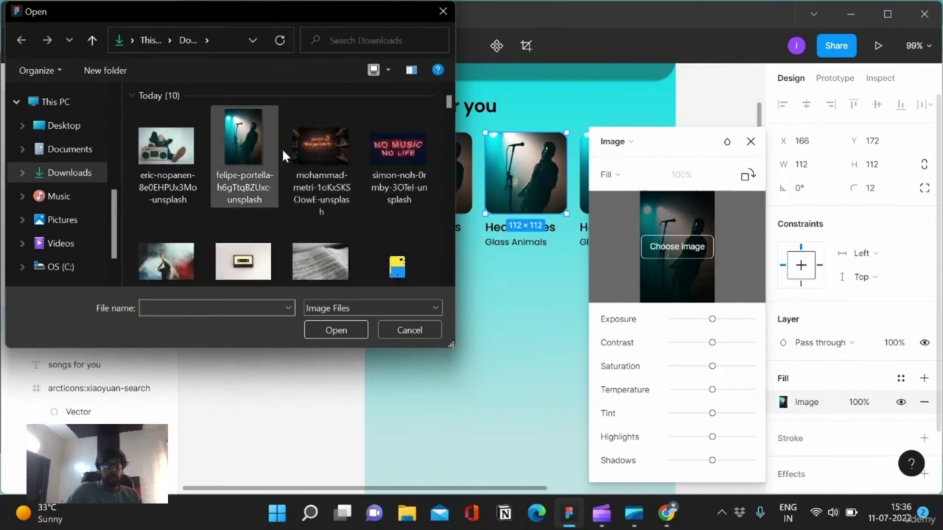
pyautogui.click(374, 136)
pyautogui.click(343, 160)
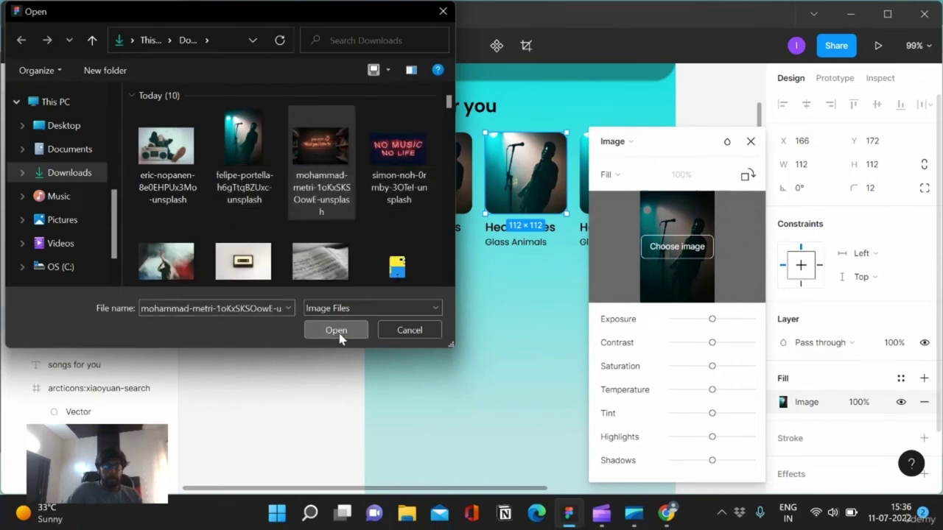
pyautogui.click(336, 331)
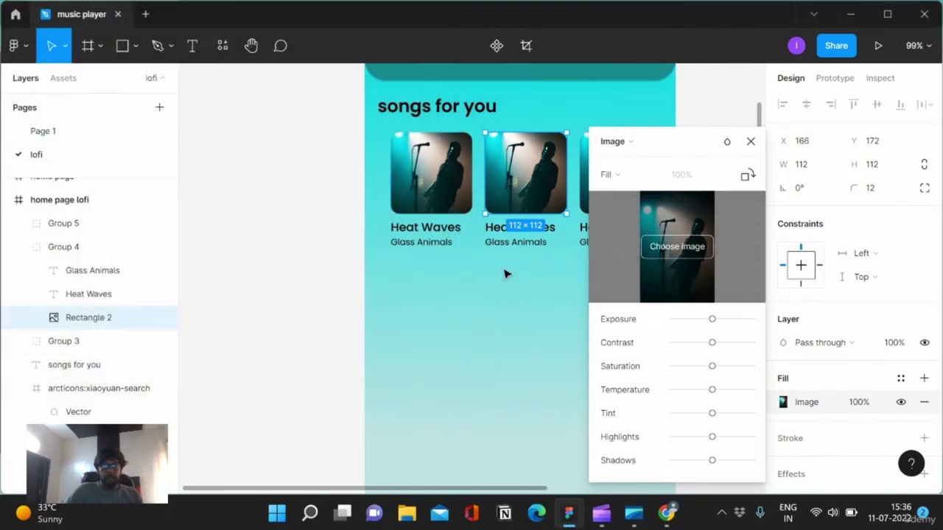
pyautogui.click(751, 143)
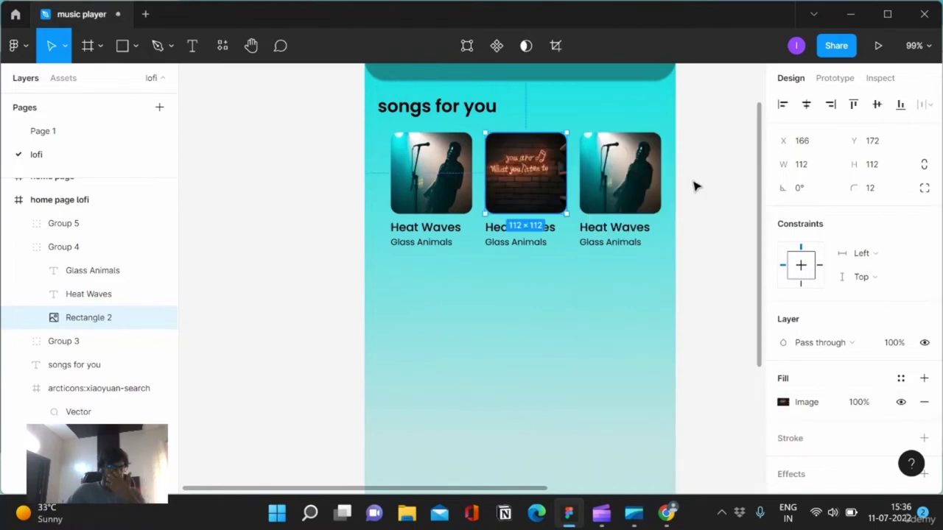
# - Deselect the image and scroll the canvas down below the song cards
pyautogui.scroll(-1, 560, 332)
pyautogui.keyDown('ctrl'); pyautogui.scroll(-2, 559, 331); pyautogui.keyUp('ctrl')
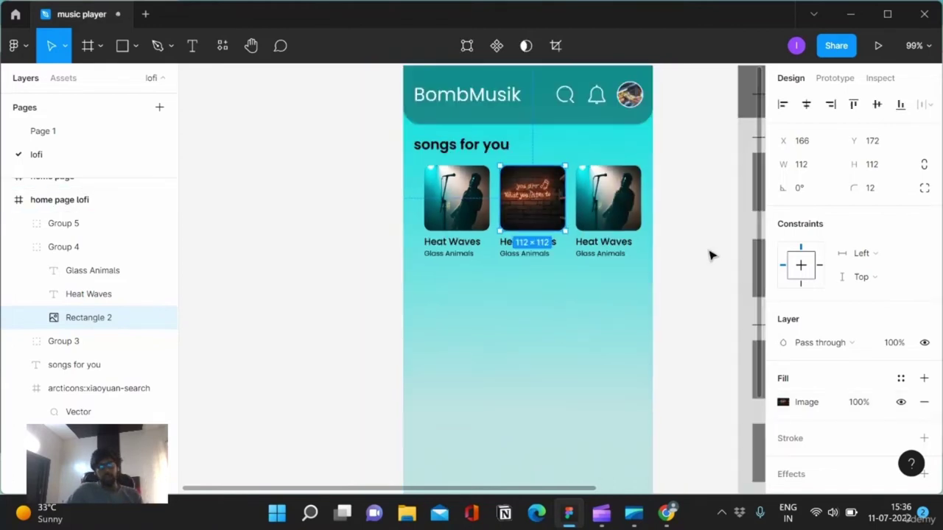
pyautogui.click(308, 241)
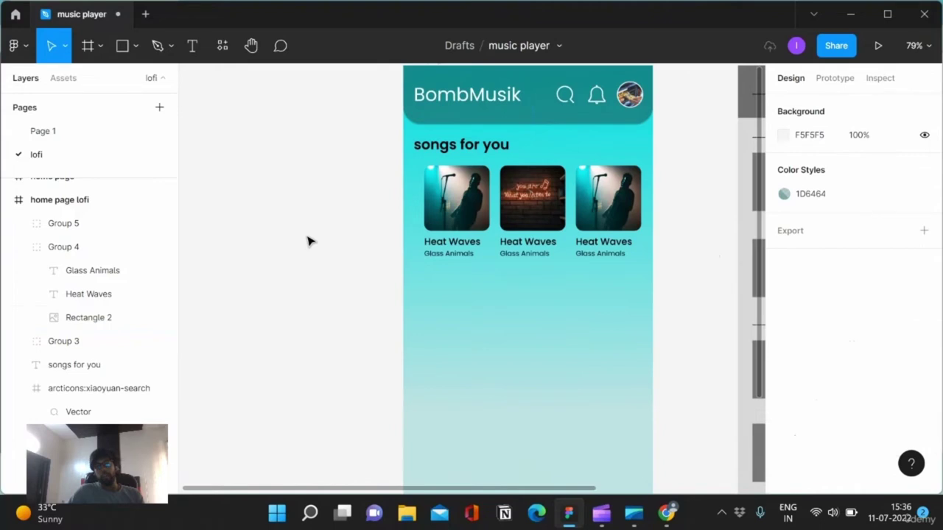
pyautogui.scroll(-2, 392, 278)
pyautogui.keyDown('ctrl'); pyautogui.scroll(-1, 392, 278); pyautogui.keyUp('ctrl')
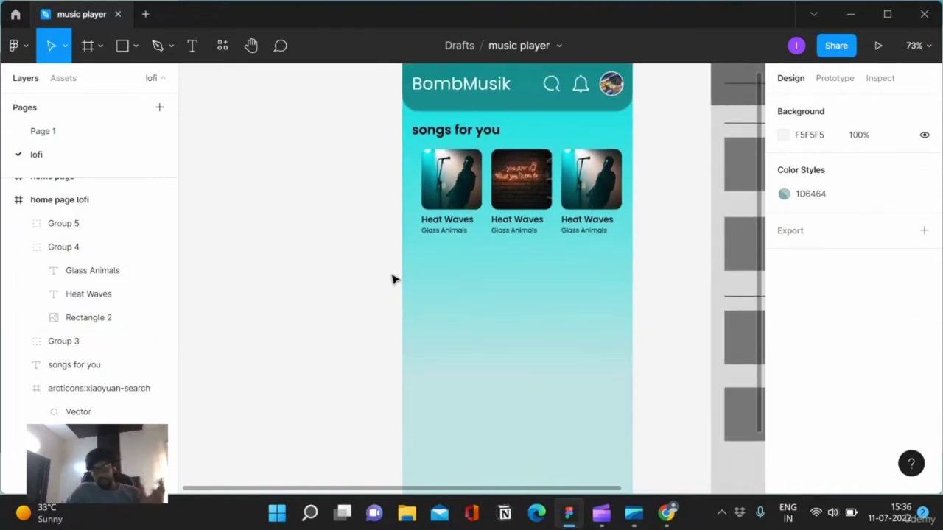
pyautogui.scroll(-2, 392, 279)
pyautogui.scroll(4, 392, 279)
pyautogui.hscroll(5, 392, 279)
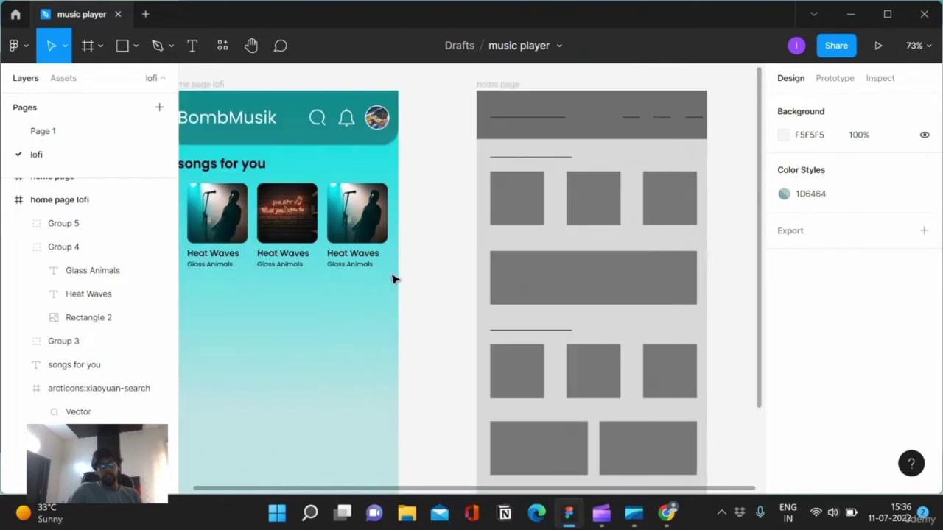
pyautogui.hscroll(-2, 392, 278)
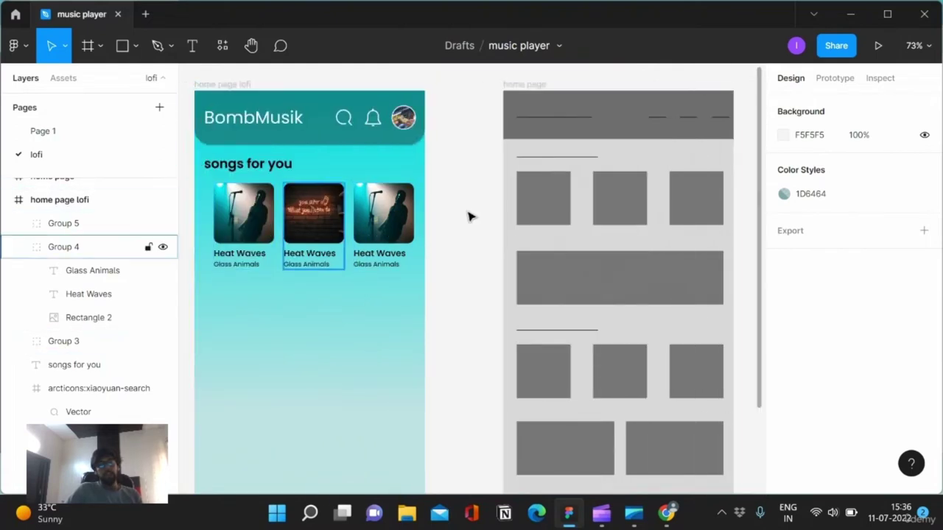
# - Paste the wide grey rectangle into the home page lofi frame below the song cards
pyautogui.click(583, 278)
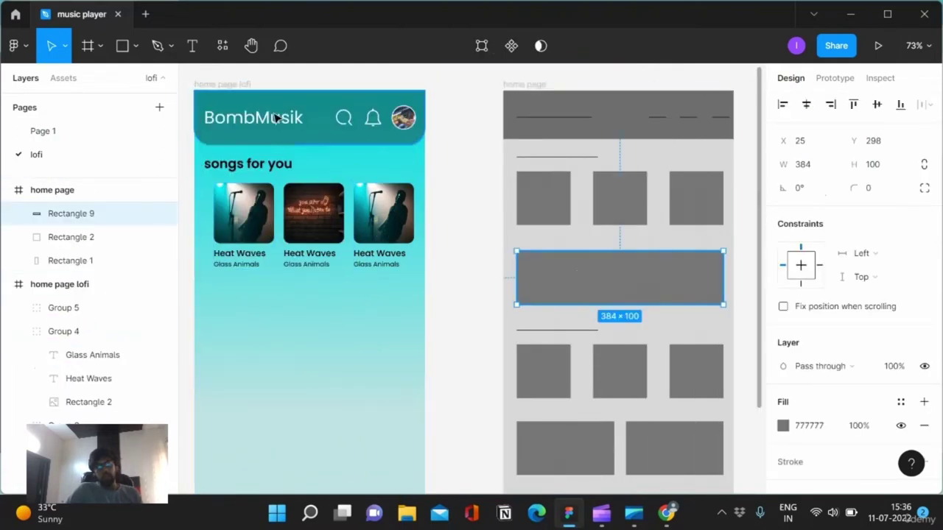
pyautogui.click(229, 87)
pyautogui.hotkey('ctrl', 'v')
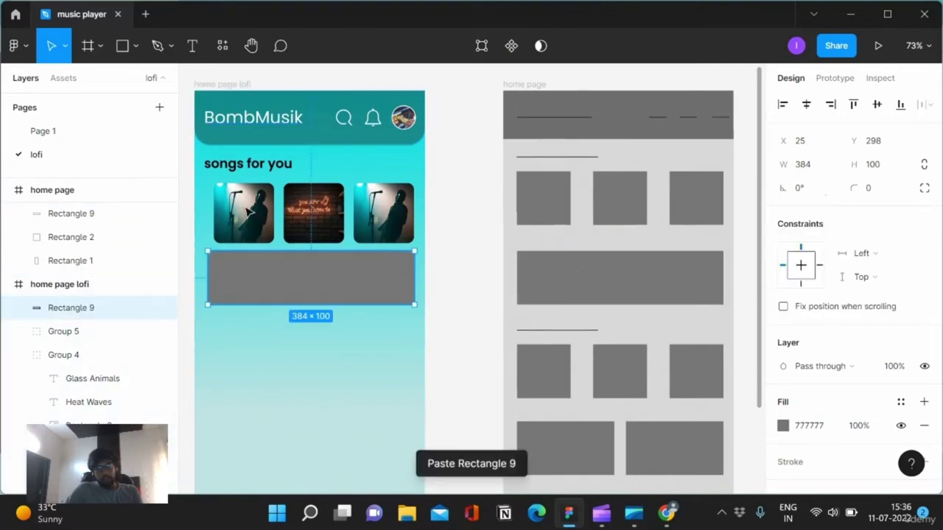
pyautogui.moveTo(311, 280); pyautogui.dragTo(311, 311)
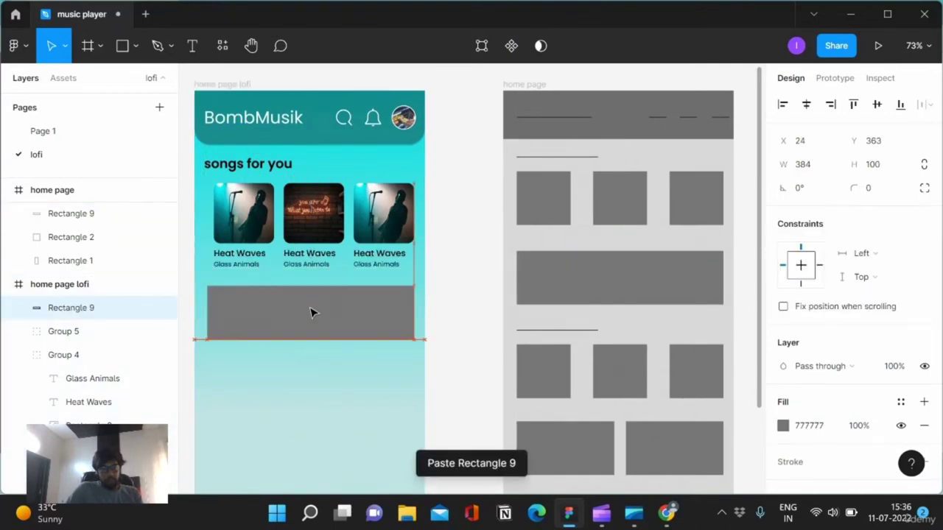
pyautogui.moveTo(311, 312); pyautogui.dragTo(309, 309)
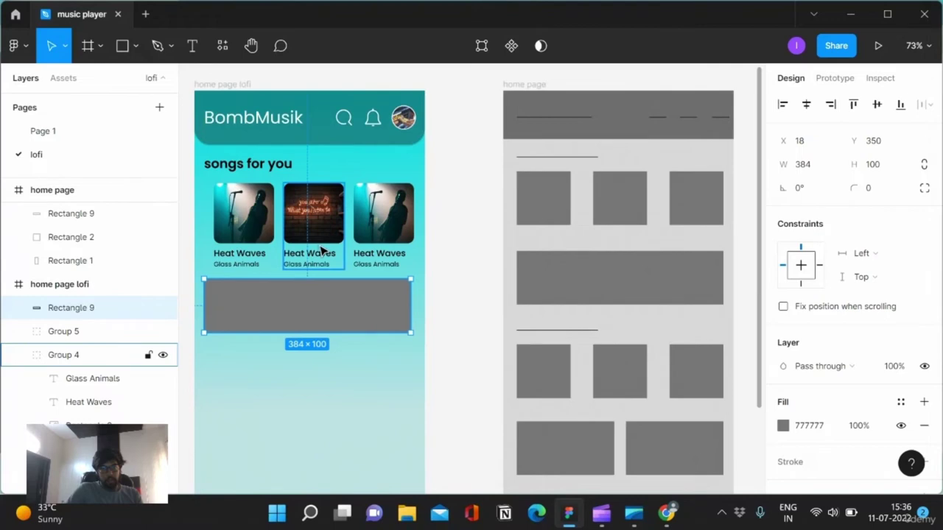
# - Centre the rectangle horizontally in the frame and trim its width while checking edge margins
pyautogui.press('super')
pyautogui.click(806, 104)
pyautogui.press('alt')
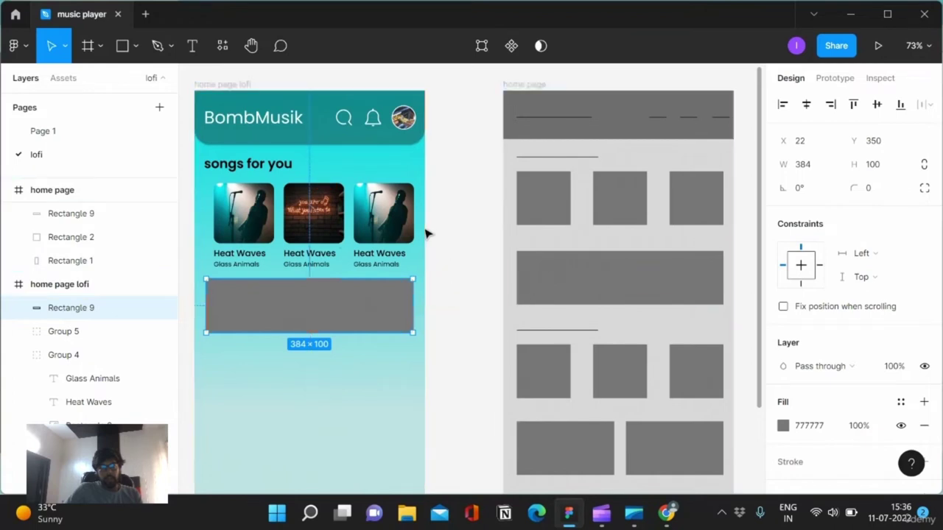
pyautogui.moveTo(413, 300); pyautogui.dragTo(415, 301)
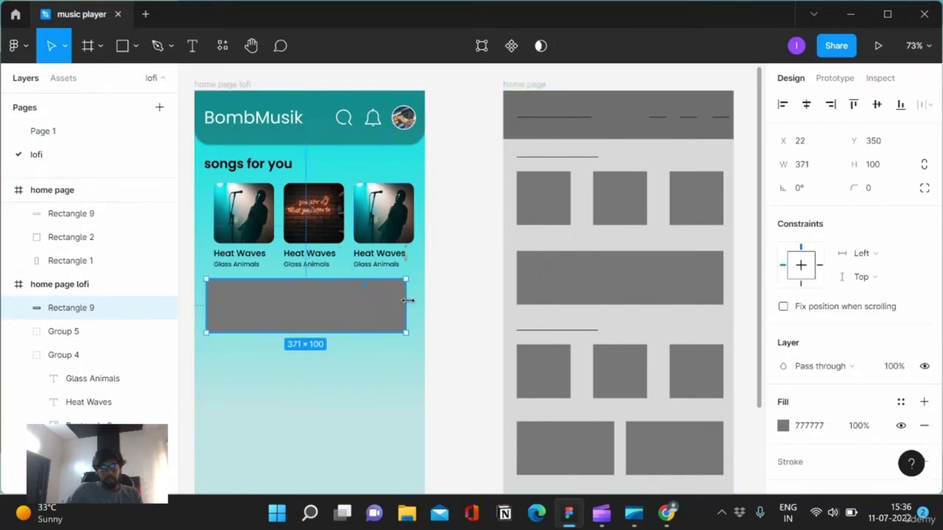
pyautogui.moveTo(206, 308); pyautogui.dragTo(213, 307)
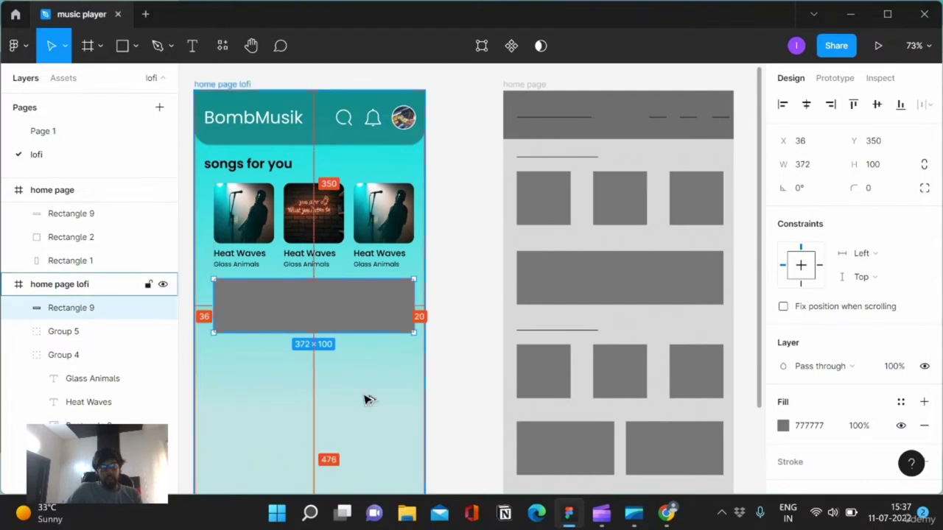
pyautogui.moveTo(782, 140); pyautogui.dragTo(774, 140)
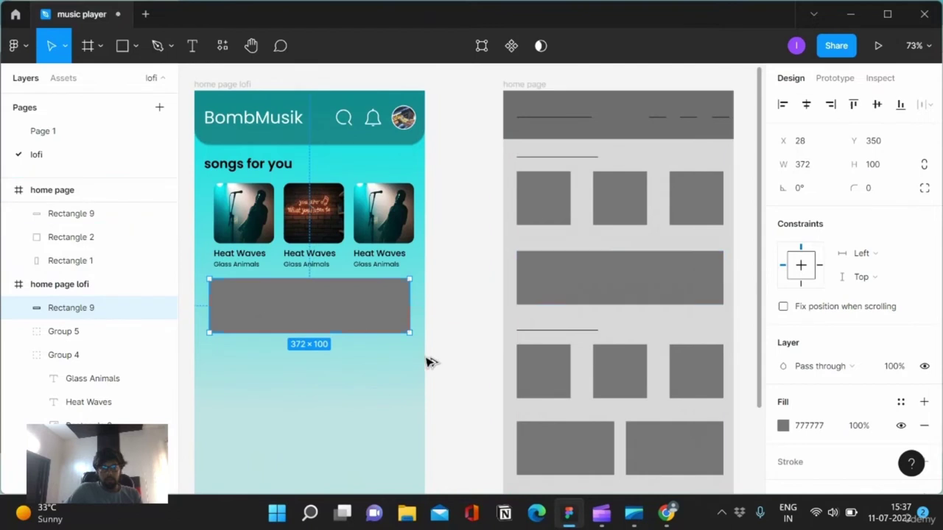
pyautogui.press('alt')
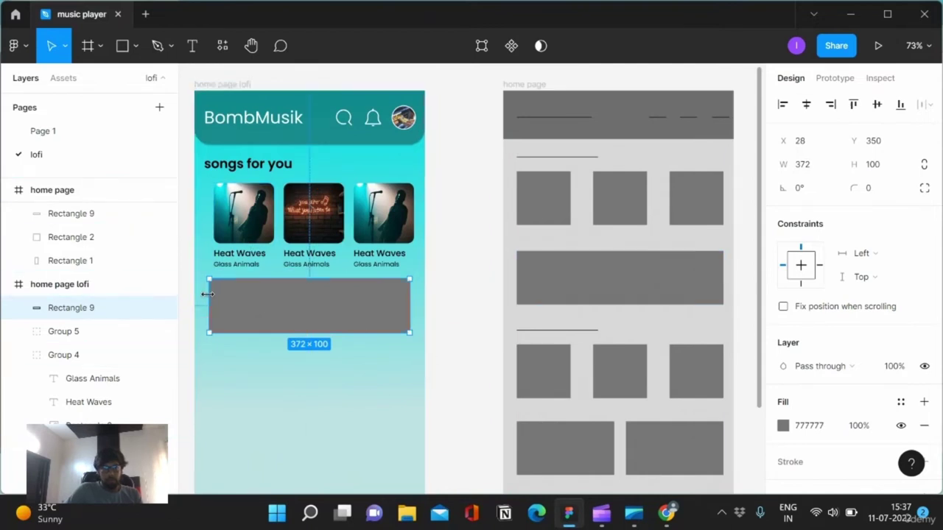
pyautogui.moveTo(209, 295); pyautogui.dragTo(215, 294)
pyautogui.press('alt')
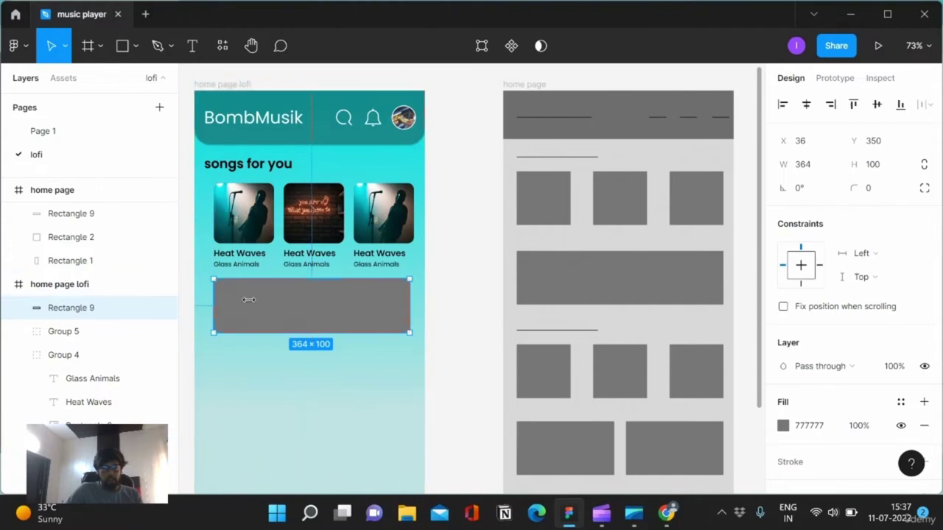
pyautogui.moveTo(413, 312); pyautogui.dragTo(402, 309)
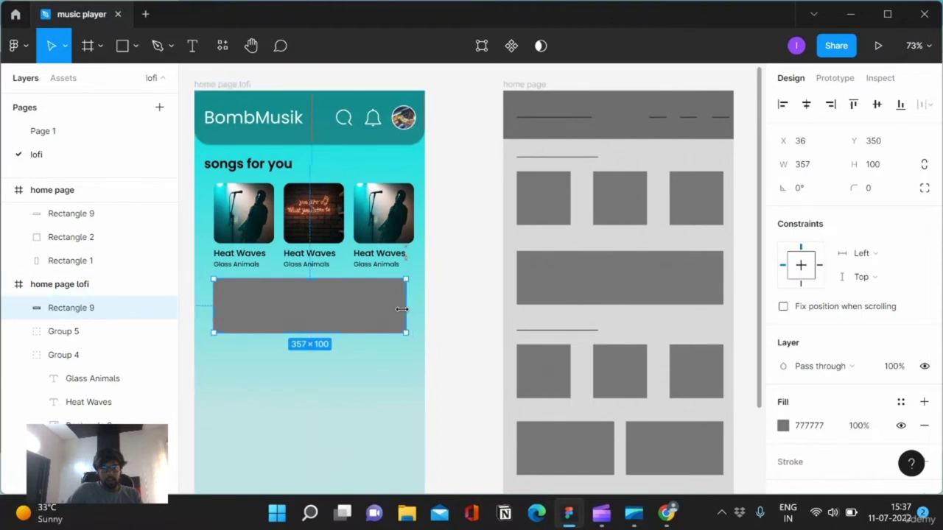
pyautogui.press('alt')
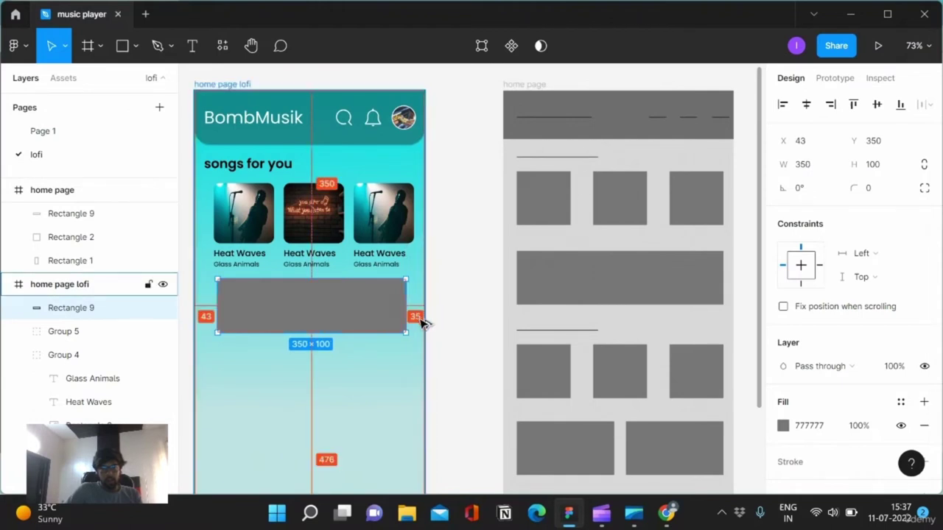
pyautogui.hotkey('ctrl', 'z')
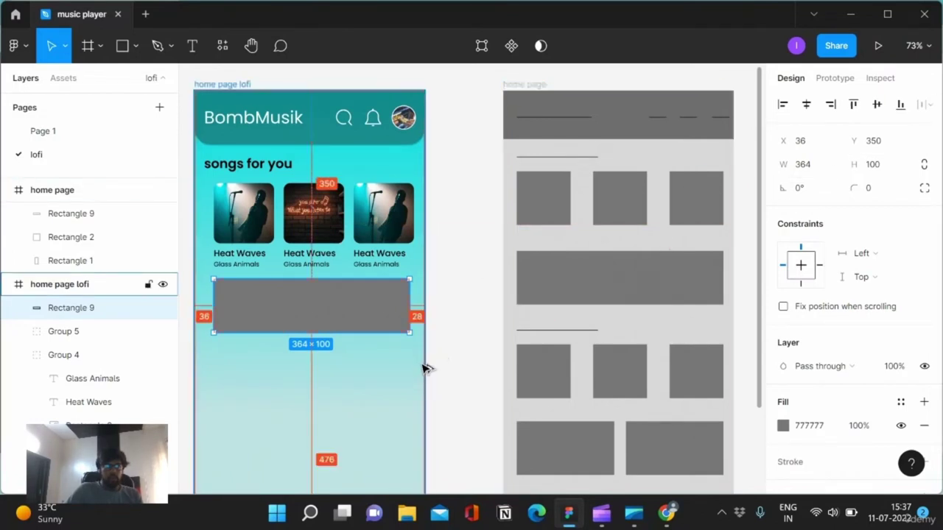
# - Set the banner rectangle's width to 356
pyautogui.click(819, 173)
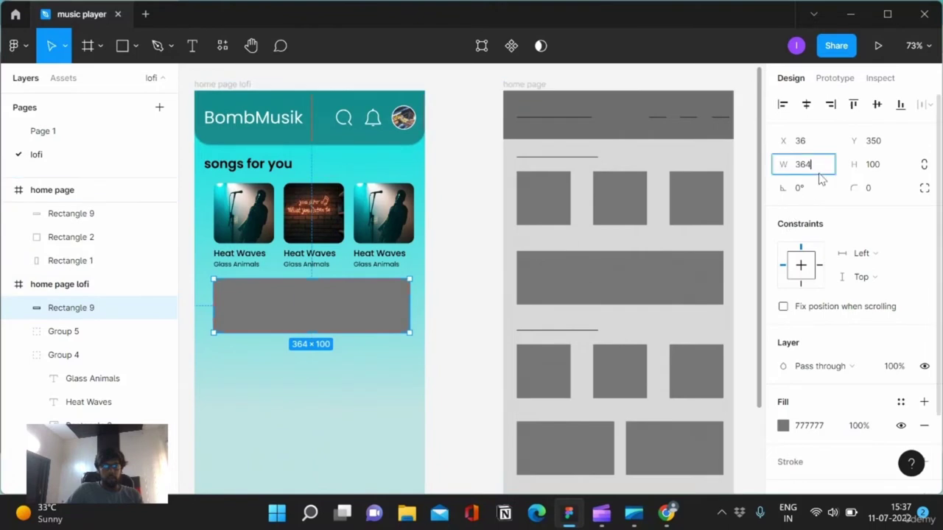
pyautogui.write('36')
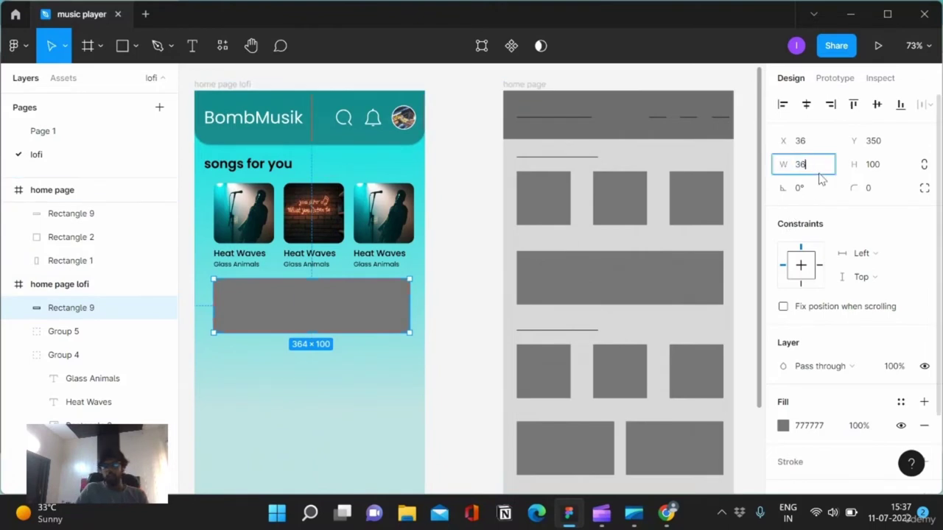
pyautogui.write('56')
pyautogui.press('Return')
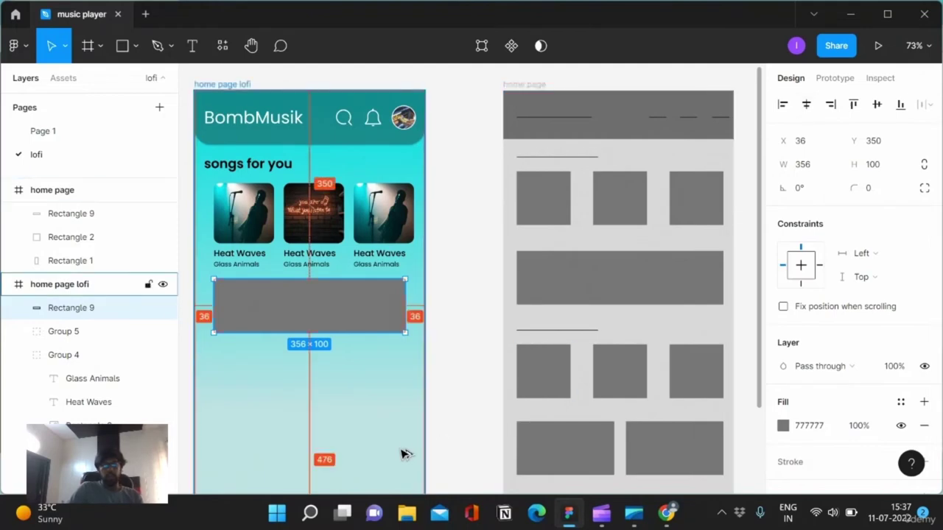
pyautogui.scroll(-1, 403, 454)
pyautogui.scroll(-3, 405, 442)
pyautogui.click(453, 328)
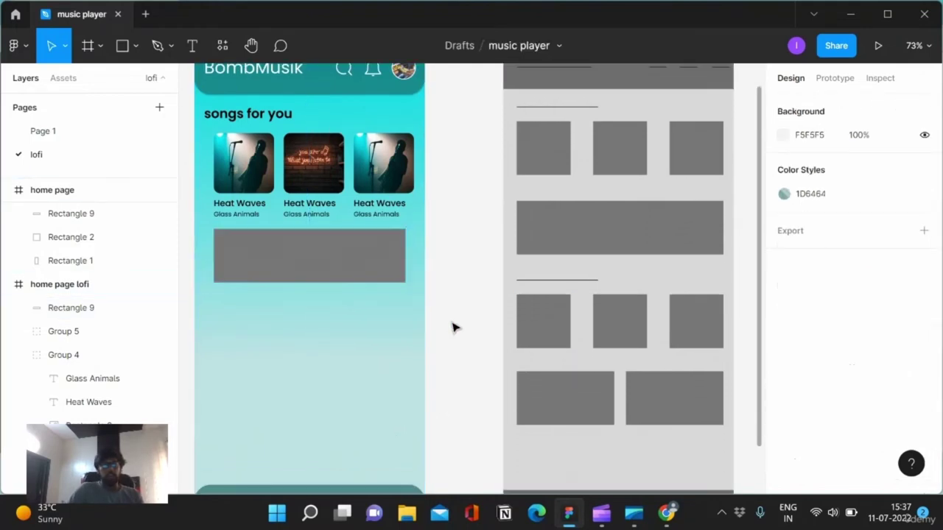
# - Give the banner rectangle a corner radius of 12
pyautogui.click(340, 274)
pyautogui.click(874, 189)
pyautogui.write('12')
pyautogui.press('Return')
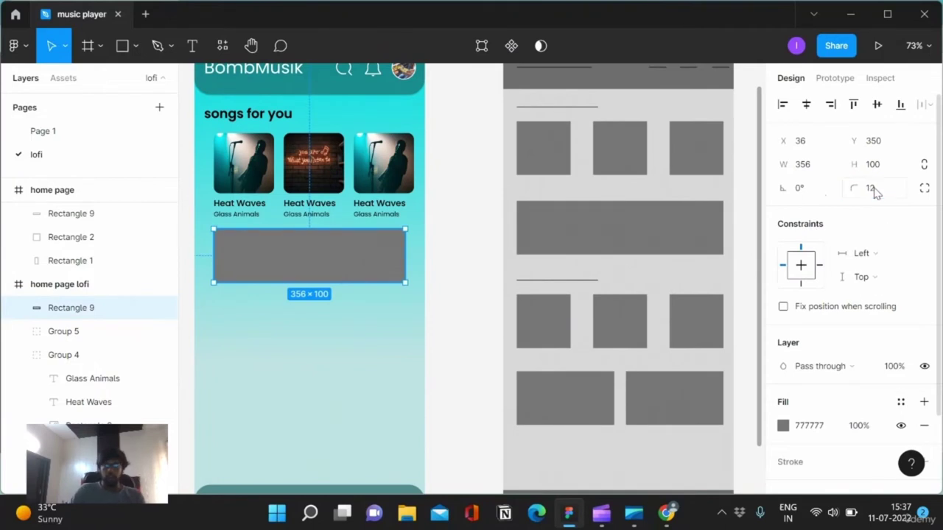
pyautogui.click(226, 195)
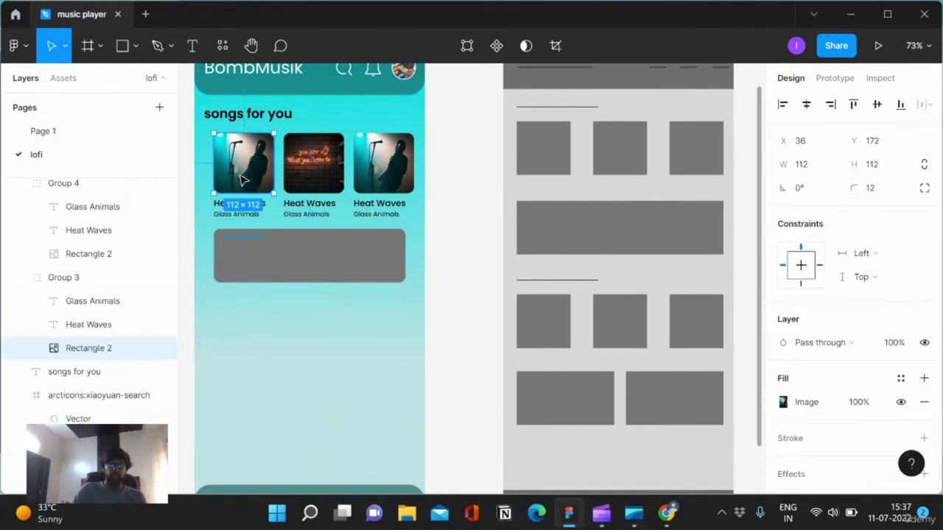
pyautogui.click(335, 279)
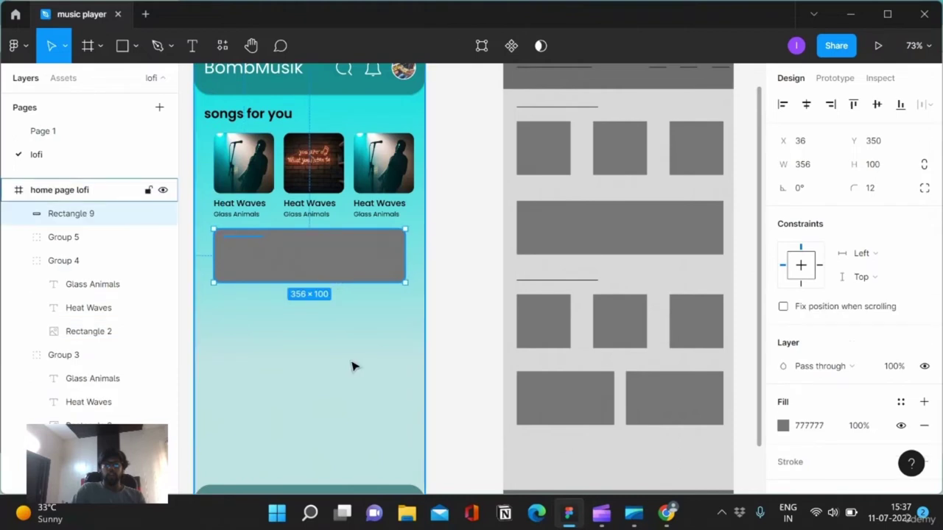
pyautogui.press('Escape')
pyautogui.press('Escape')
# - Reselect the banner and paste a duplicate, Rectangle 10
pyautogui.keyDown('ctrl'); pyautogui.scroll(2, 361, 317); pyautogui.keyUp('ctrl')
pyautogui.hscroll(-3, 361, 317)
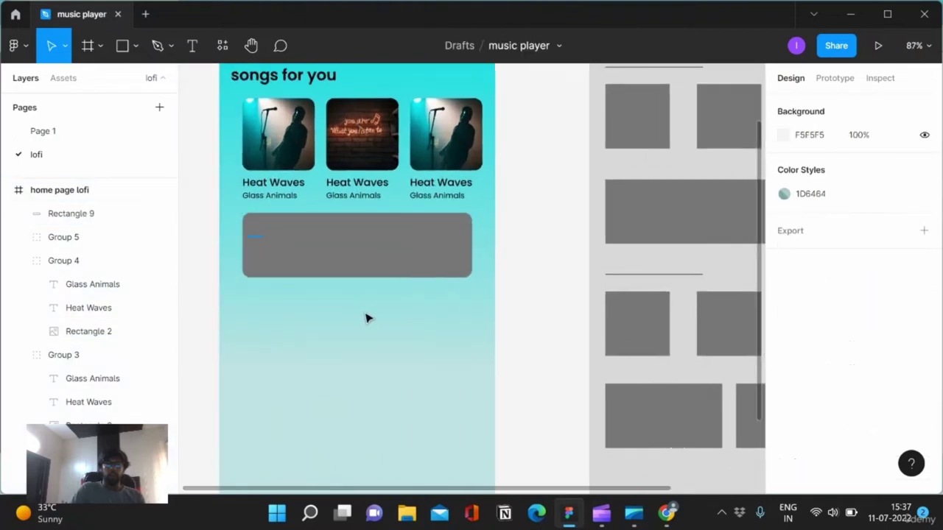
pyautogui.click(430, 246)
pyautogui.scroll(-2, 810, 346)
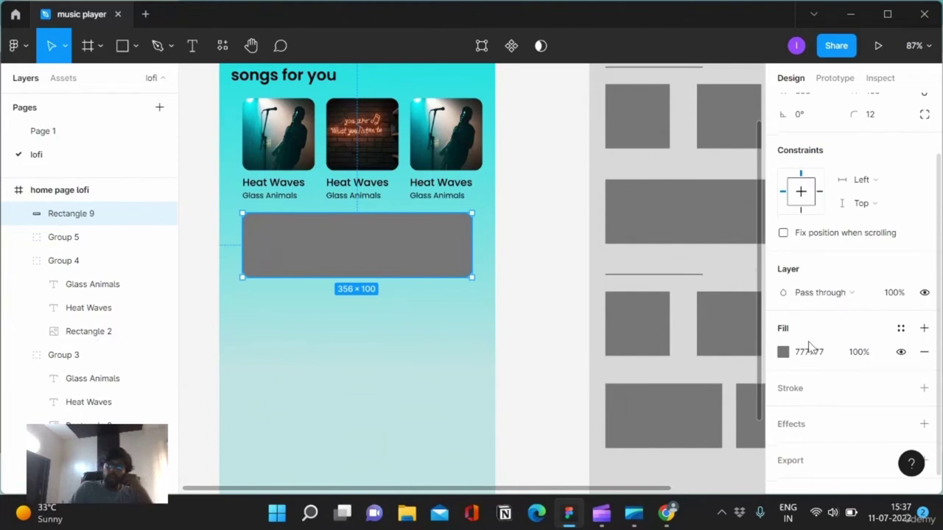
pyautogui.hotkey('ctrl', 'v')
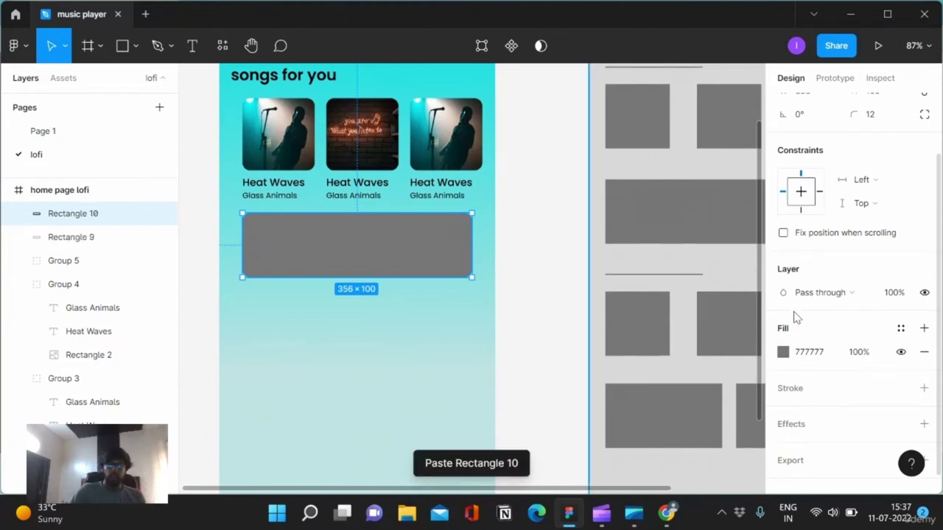
# - Move the grey duplicate lower and switch Rectangle 9's fill from Solid to Image
pyautogui.moveTo(349, 261); pyautogui.dragTo(374, 280)
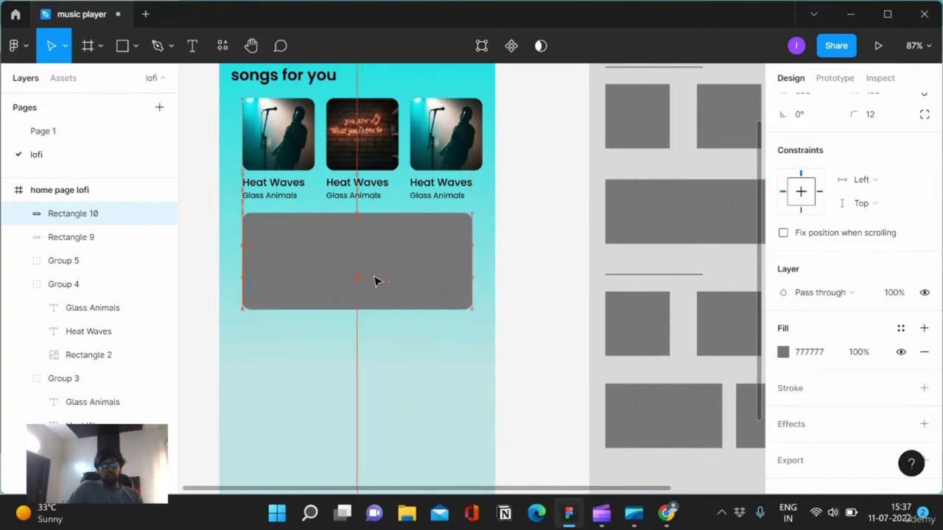
pyautogui.click(394, 227)
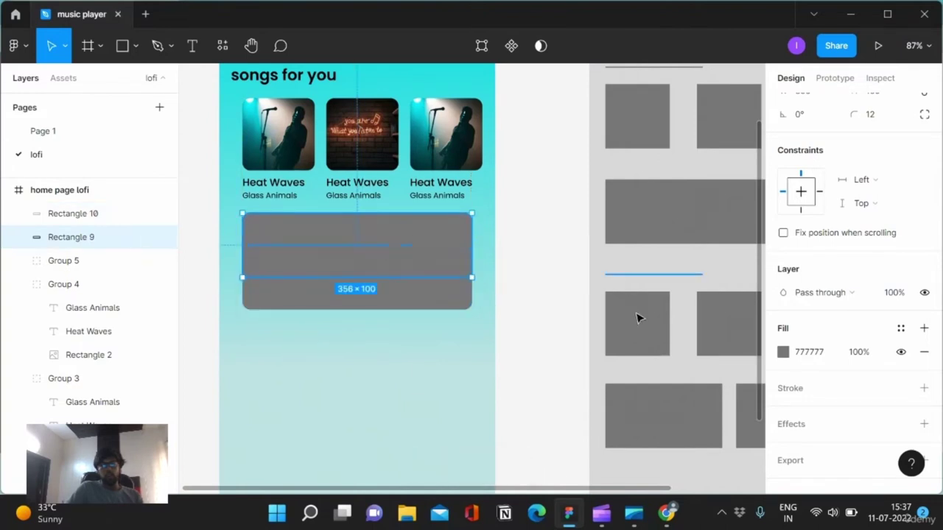
pyautogui.click(783, 352)
pyautogui.click(619, 110)
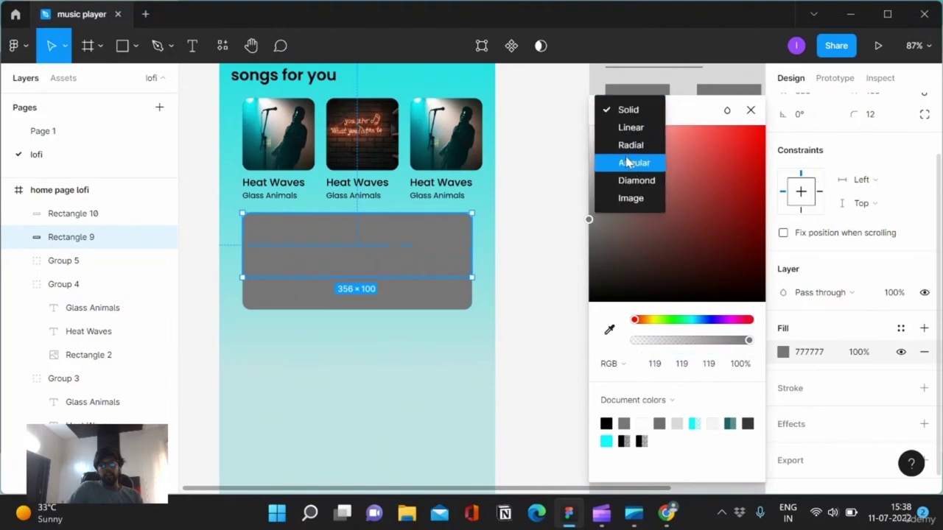
pyautogui.click(635, 199)
# - Load the cassette tape photo as the banner's image fill
pyautogui.click(675, 238)
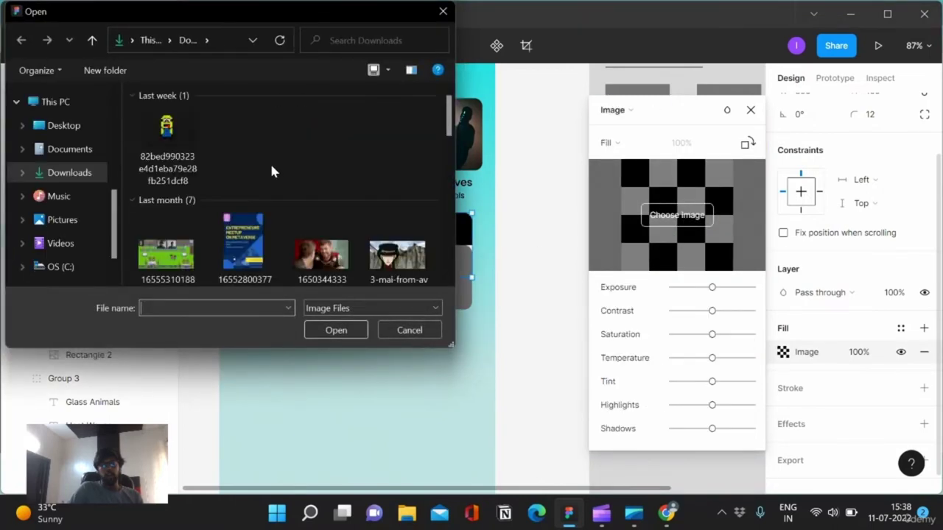
pyautogui.scroll(-1, 324, 184)
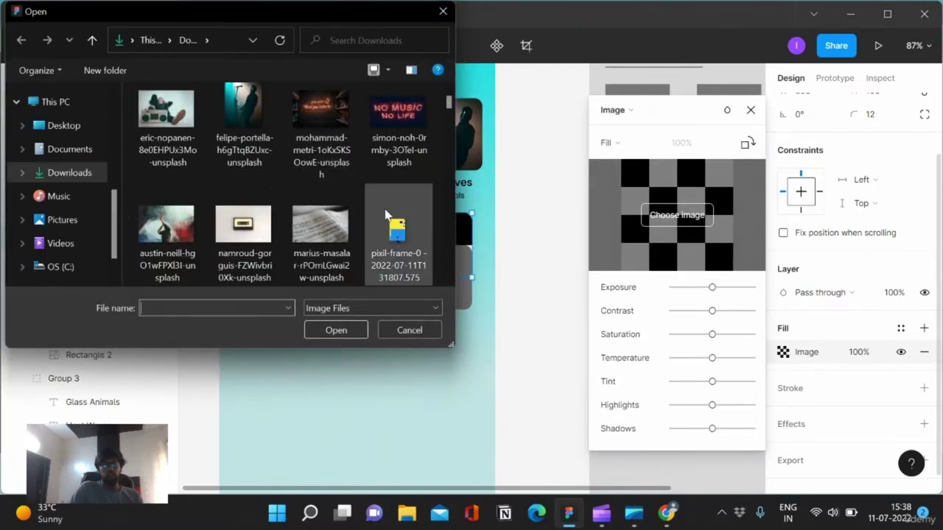
pyautogui.click(243, 225)
pyautogui.click(335, 330)
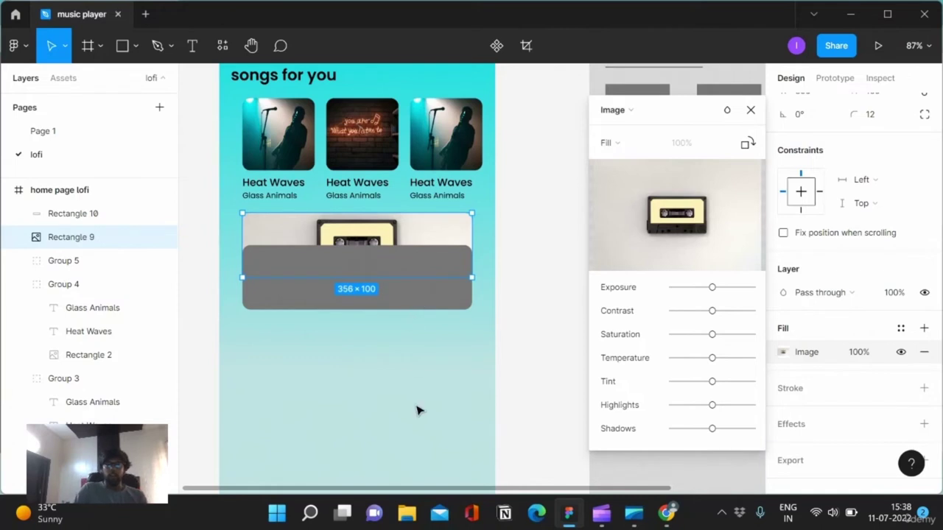
pyautogui.press('Escape')
pyautogui.click(431, 301)
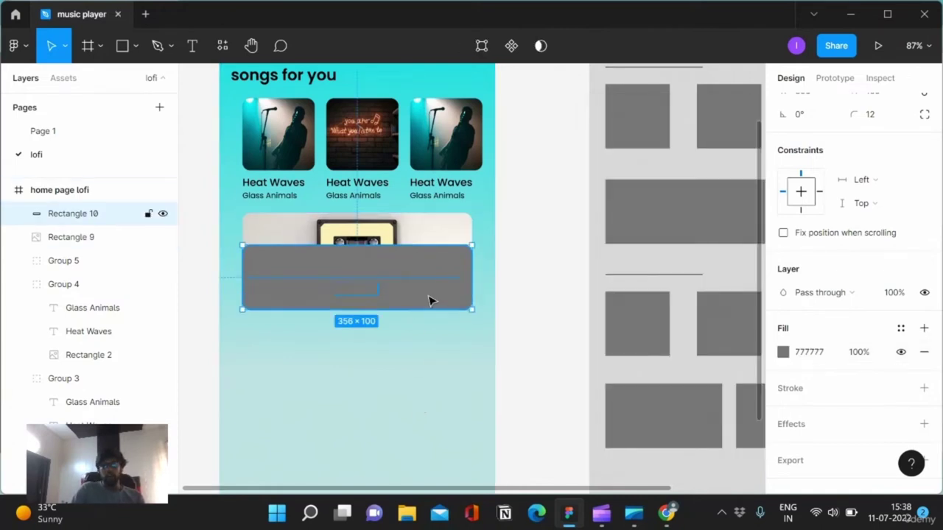
# - Set the grey overlay's blend mode to Multiply at 33% layer opacity
pyautogui.click(807, 299)
pyautogui.click(815, 189)
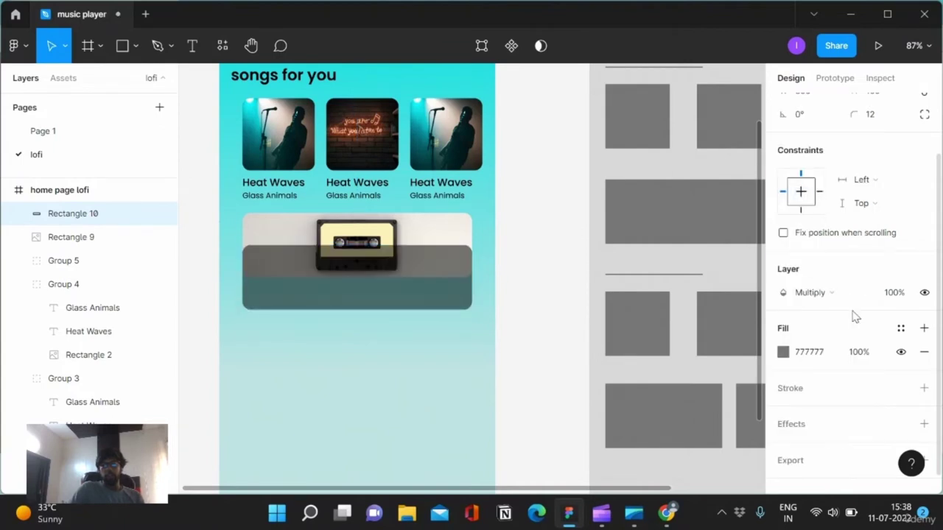
pyautogui.click(894, 293)
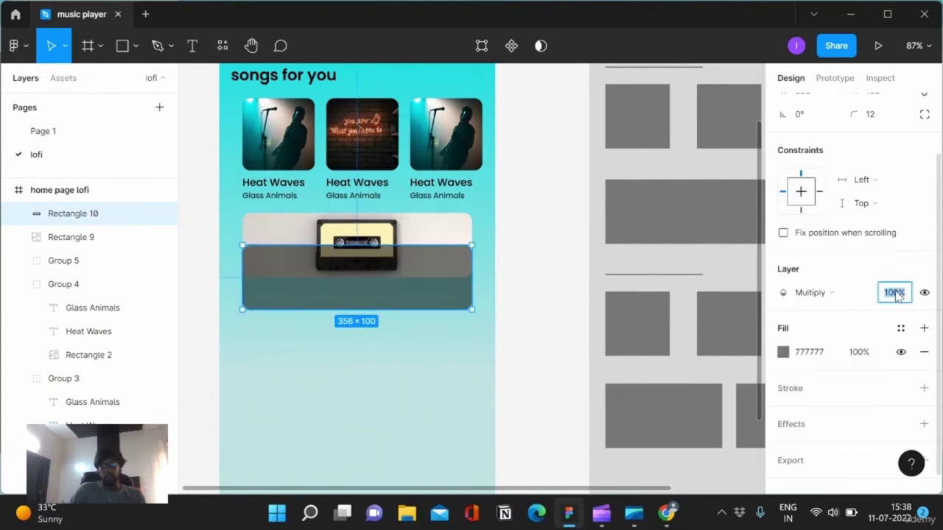
pyautogui.write('3')
pyautogui.press('Return')
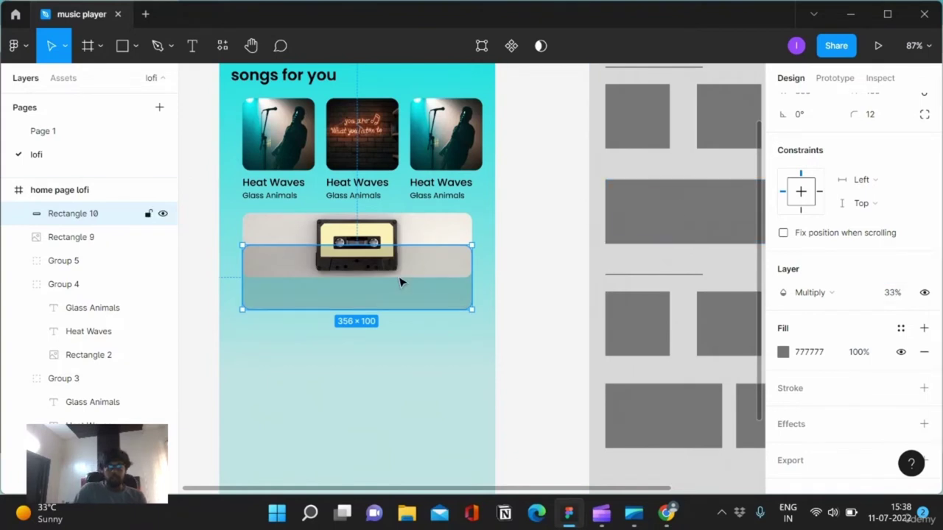
# - Drag the overlay onto the cassette banner and restore its layer opacity to 100%
pyautogui.moveTo(402, 271); pyautogui.dragTo(400, 333)
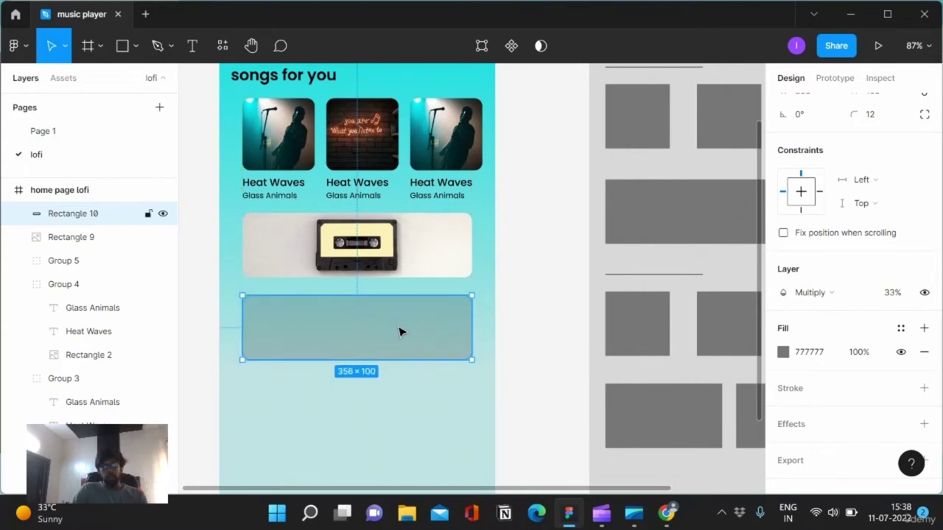
pyautogui.click(528, 268)
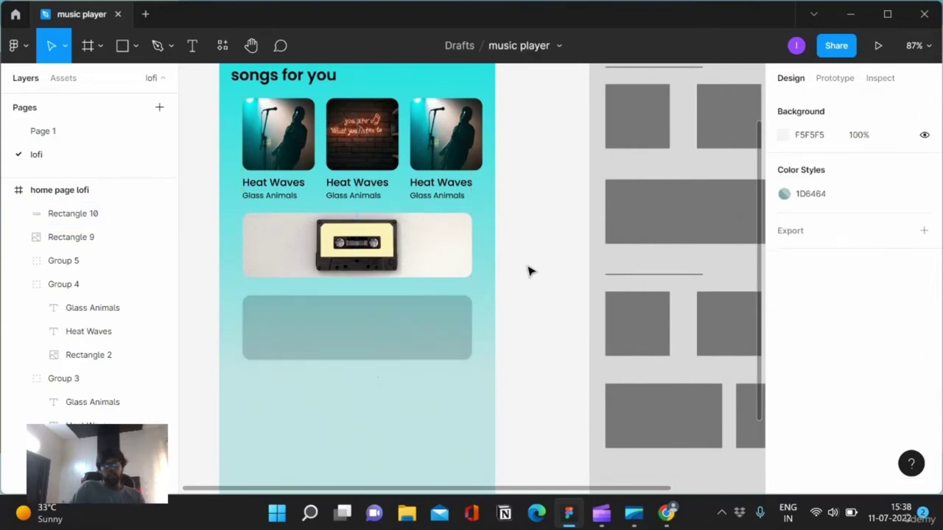
pyautogui.click(418, 357)
pyautogui.moveTo(436, 333); pyautogui.dragTo(435, 257)
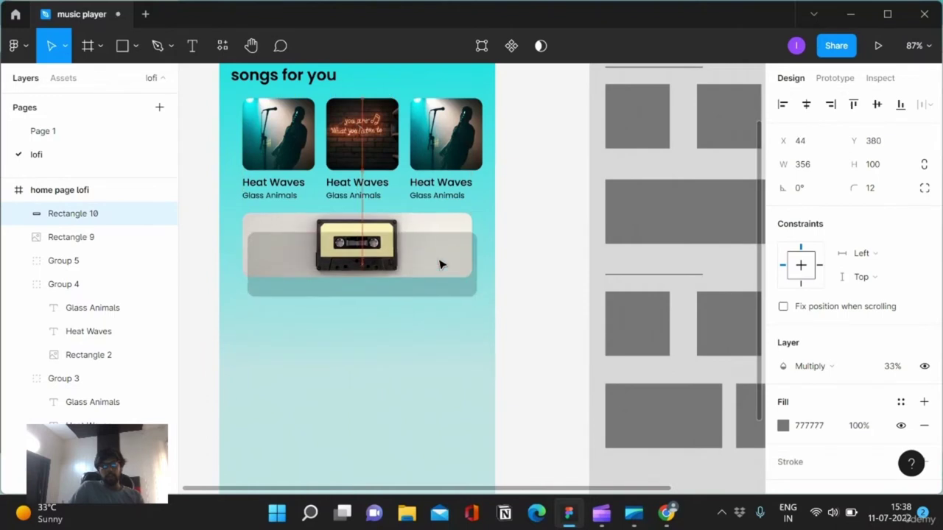
pyautogui.moveTo(436, 257); pyautogui.dragTo(437, 257)
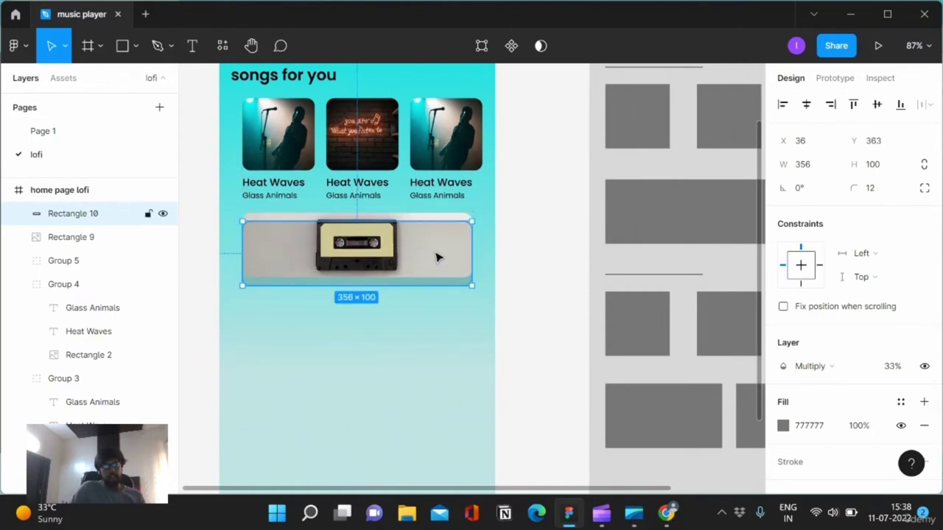
pyautogui.click(890, 369)
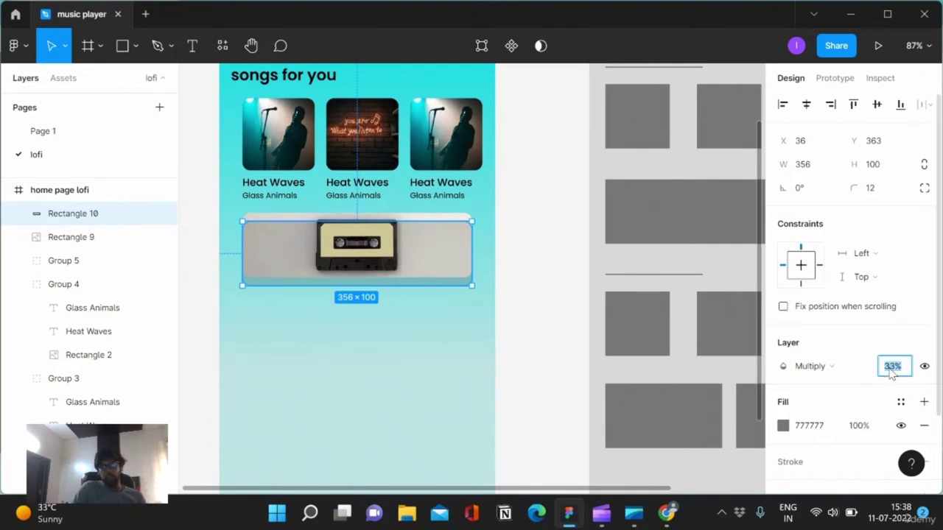
pyautogui.write('100')
pyautogui.press('Return')
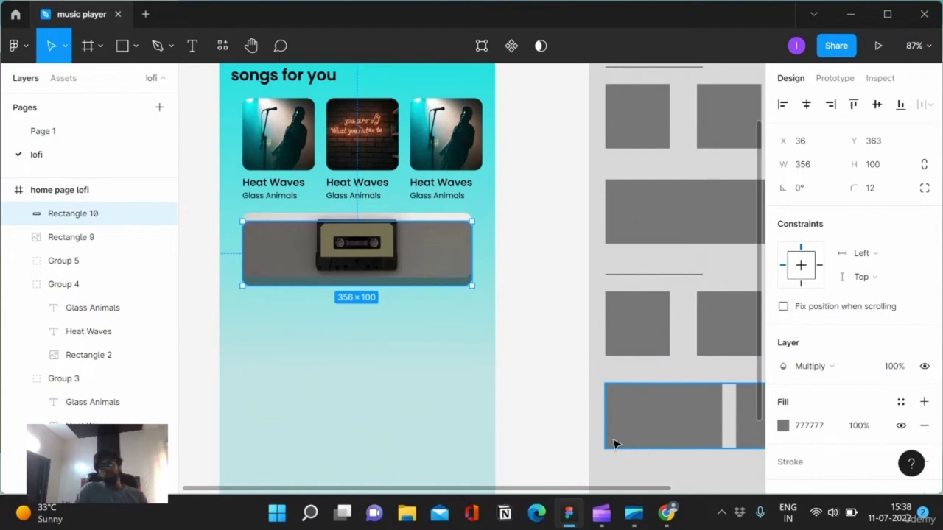
# - Try a reddish fill, apply the 1D6464 colour style, and align the overlay over the cassette card
pyautogui.click(782, 425)
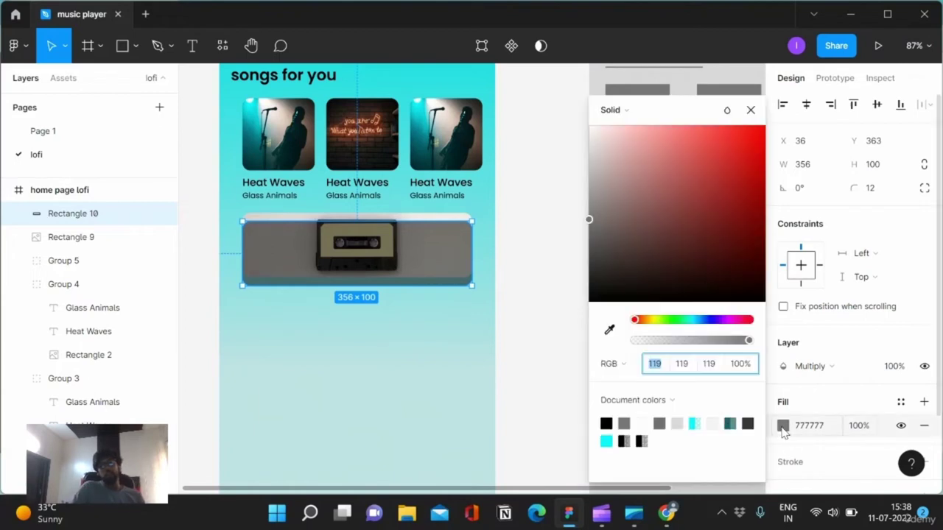
pyautogui.moveTo(655, 206)
pyautogui.mouseDown()
pyautogui.moveTo(757, 297)
pyautogui.moveTo(650, 187)
pyautogui.moveTo(653, 158)
pyautogui.moveTo(692, 125)
pyautogui.mouseUp()
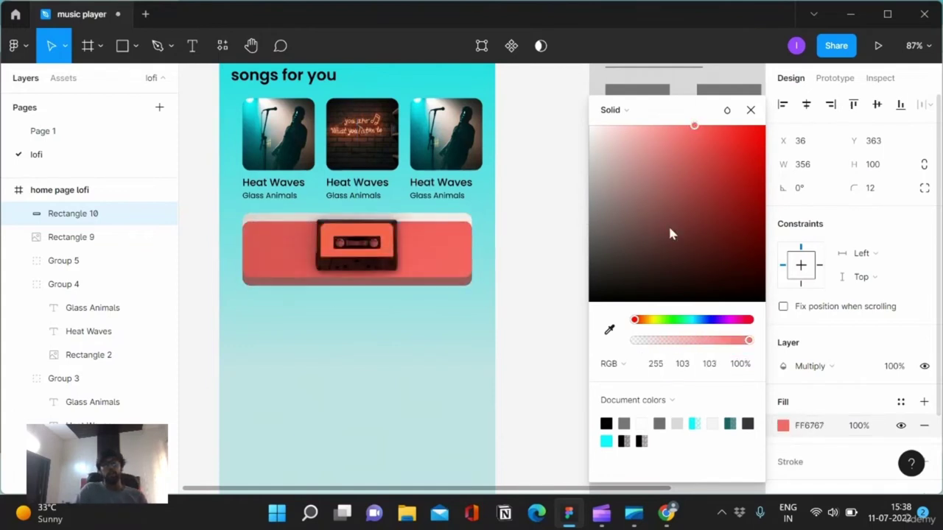
pyautogui.click(900, 401)
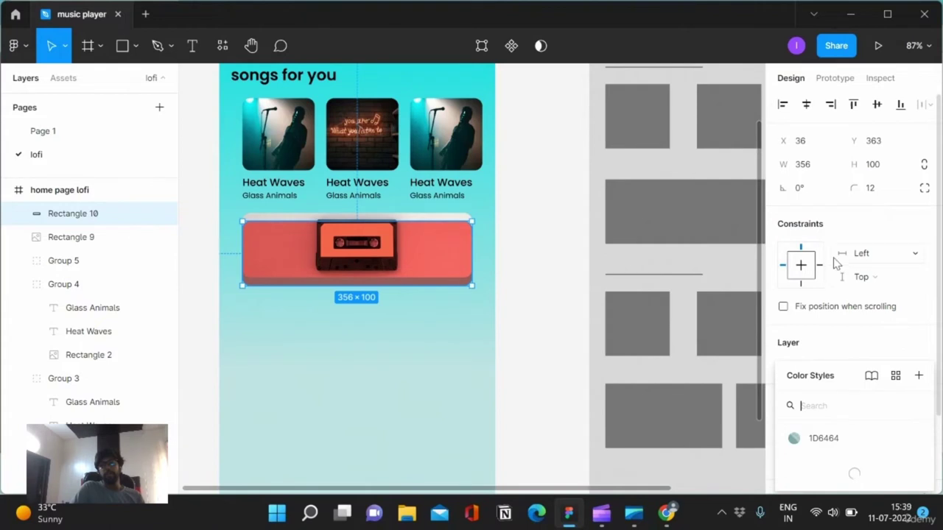
pyautogui.click(856, 288)
pyautogui.moveTo(424, 254); pyautogui.dragTo(418, 249)
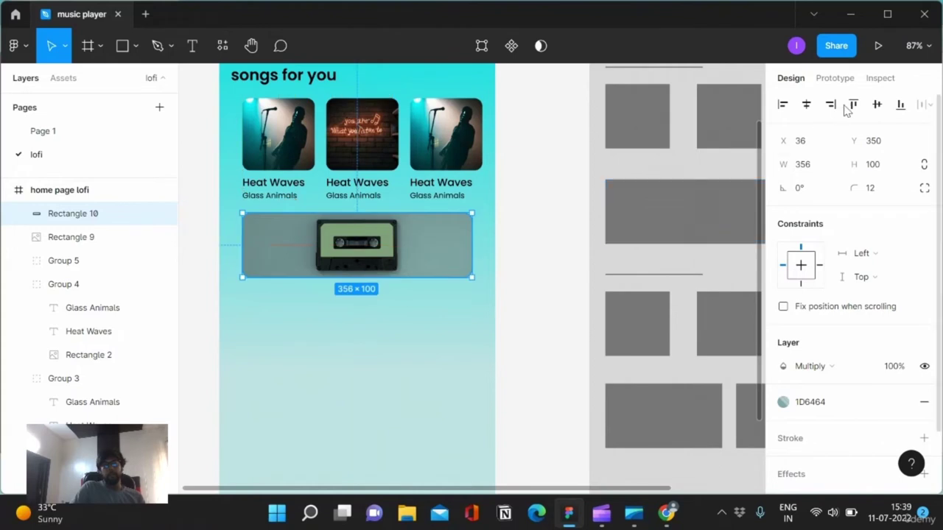
# - Change the overlay's fill to black 000000 at 55%
pyautogui.click(395, 350)
pyautogui.click(445, 253)
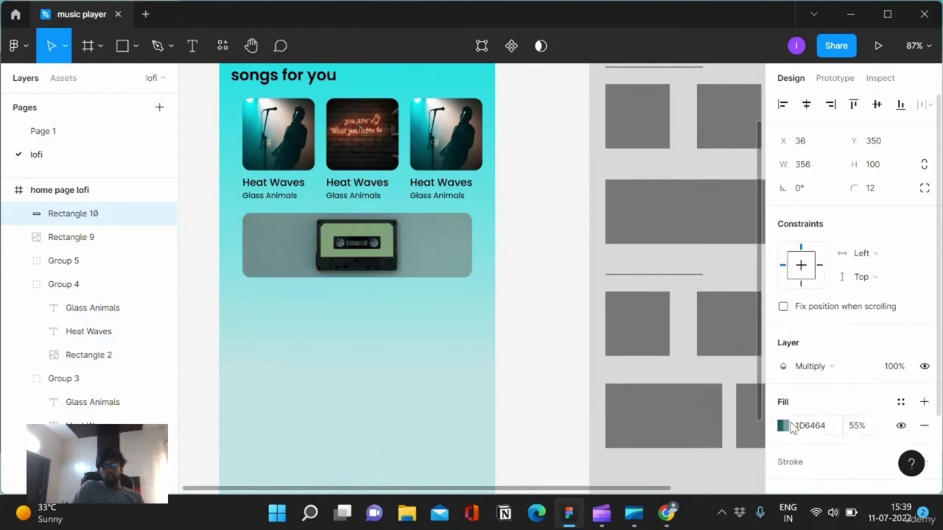
pyautogui.click(783, 425)
pyautogui.moveTo(713, 231); pyautogui.dragTo(775, 356)
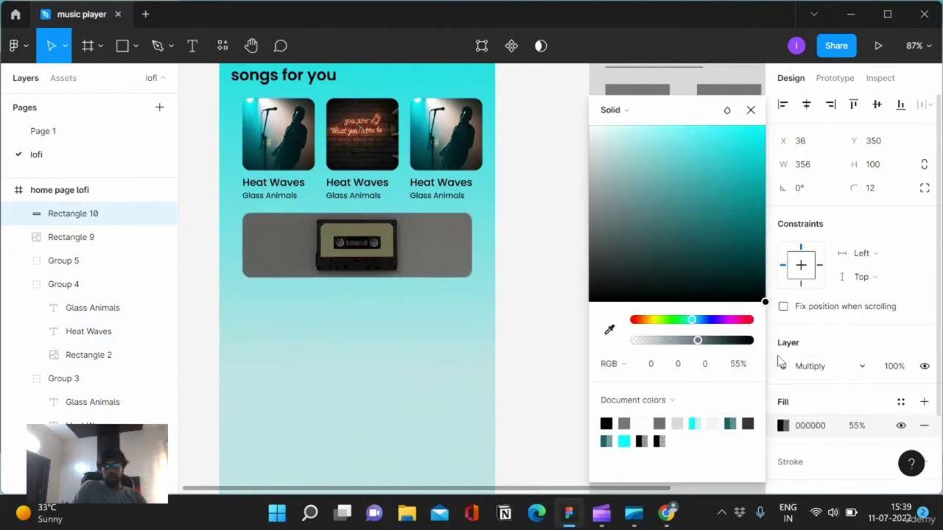
# - Set the overlay's layer opacity to 66%
pyautogui.click(899, 368)
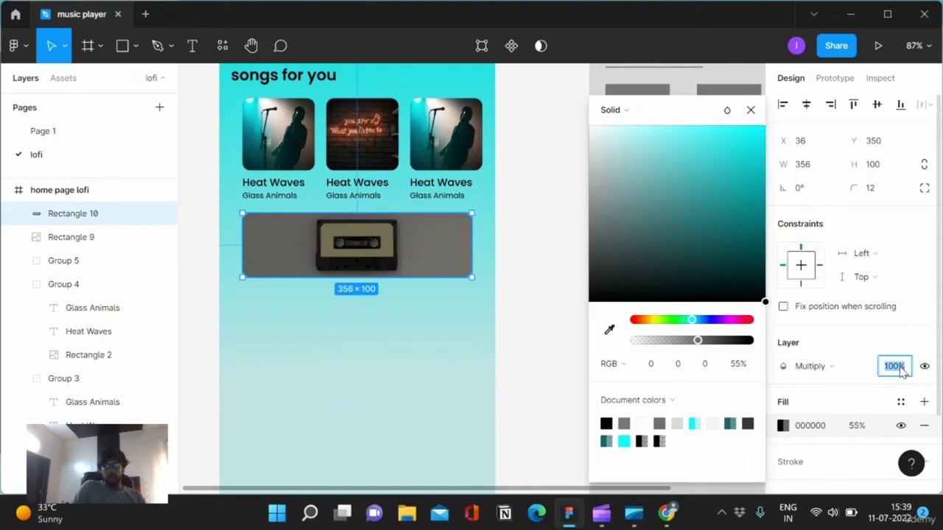
pyautogui.write('33')
pyautogui.press('Return')
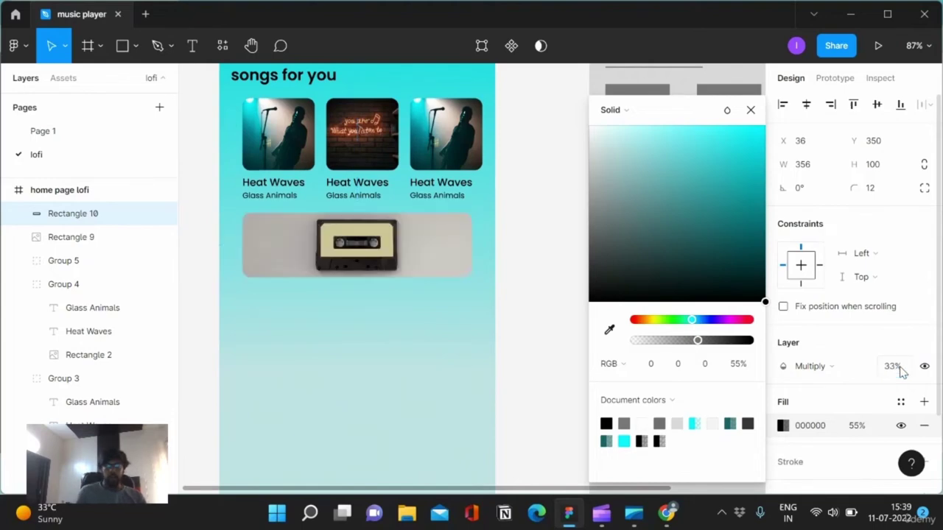
pyautogui.click(901, 370)
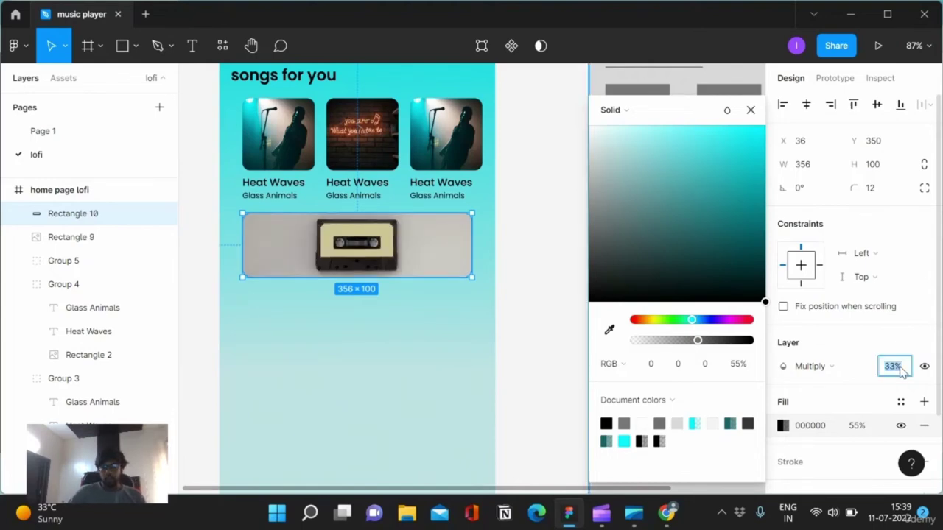
pyautogui.write('6')
pyautogui.press('Return')
pyautogui.click(901, 370)
pyautogui.write('66')
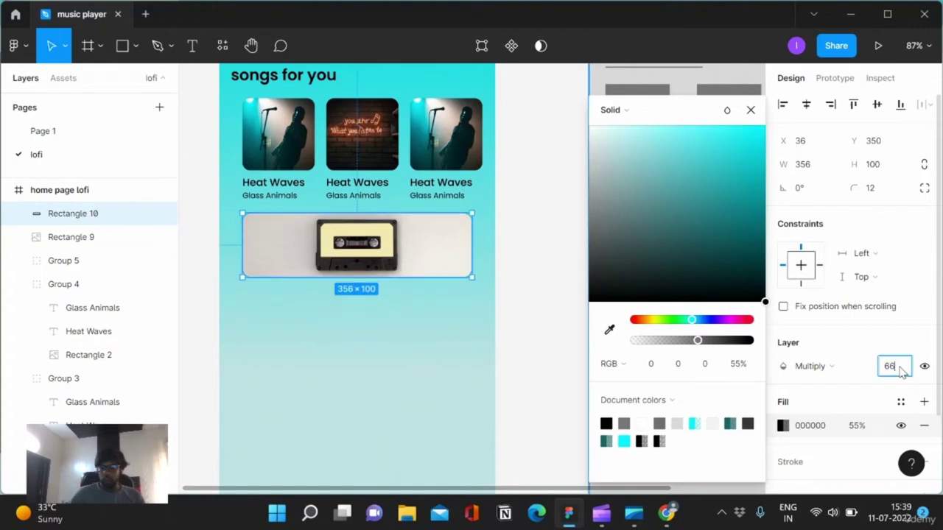
pyautogui.press('Return')
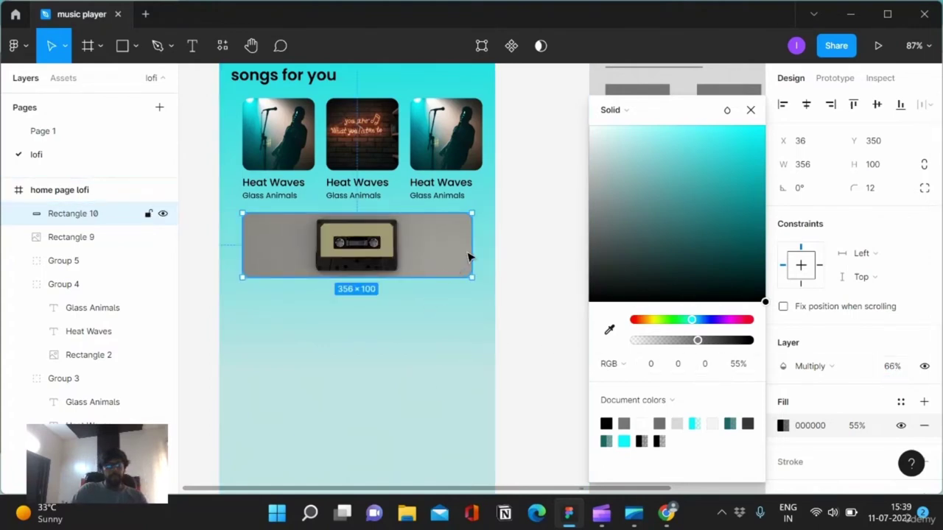
# - Try narrowing the overlay to half width, undo it, and clear the selection
pyautogui.moveTo(472, 251); pyautogui.dragTo(362, 245)
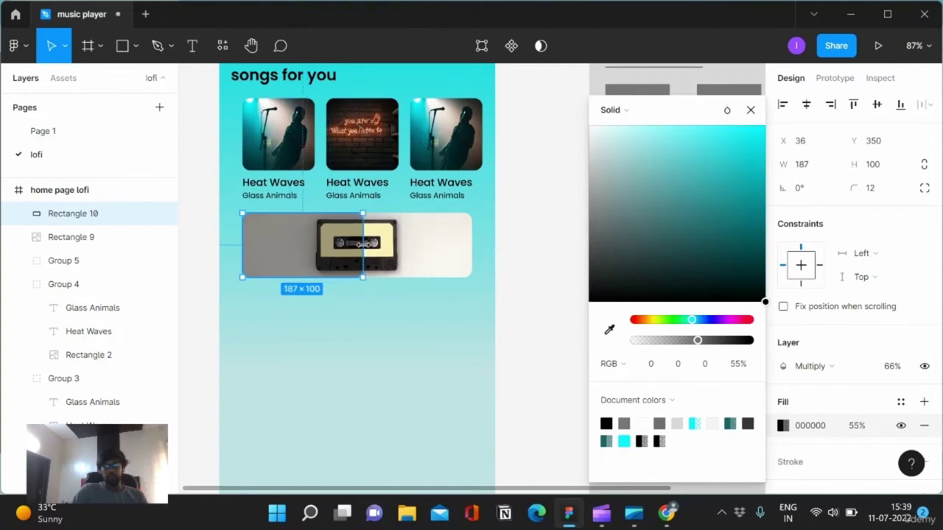
pyautogui.hotkey('ctrl', 'z')
pyautogui.press('Escape')
pyautogui.click(431, 243)
pyautogui.press('Escape')
pyautogui.click(564, 317)
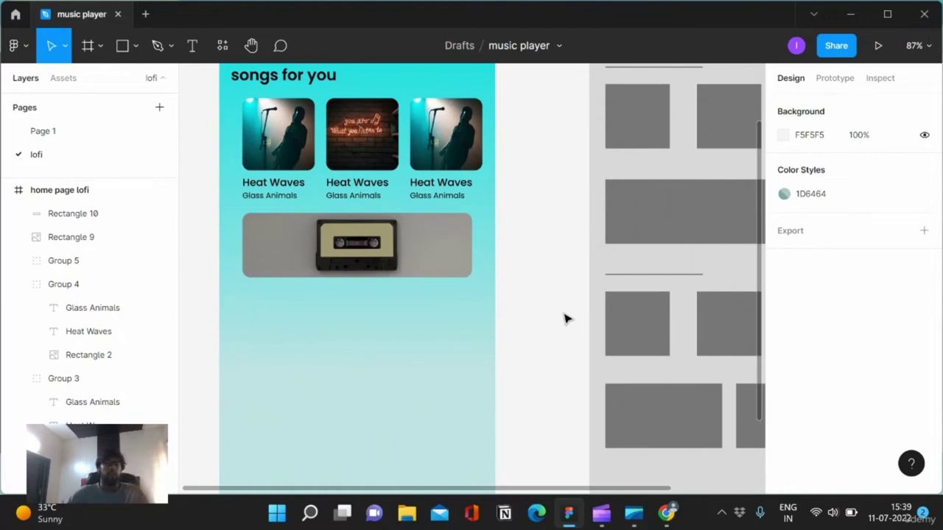
# - Duplicate the 'songs for you' heading and three song cards below the cassette banner
pyautogui.keyDown('ctrl'); pyautogui.scroll(-2, 557, 322); pyautogui.keyUp('ctrl')
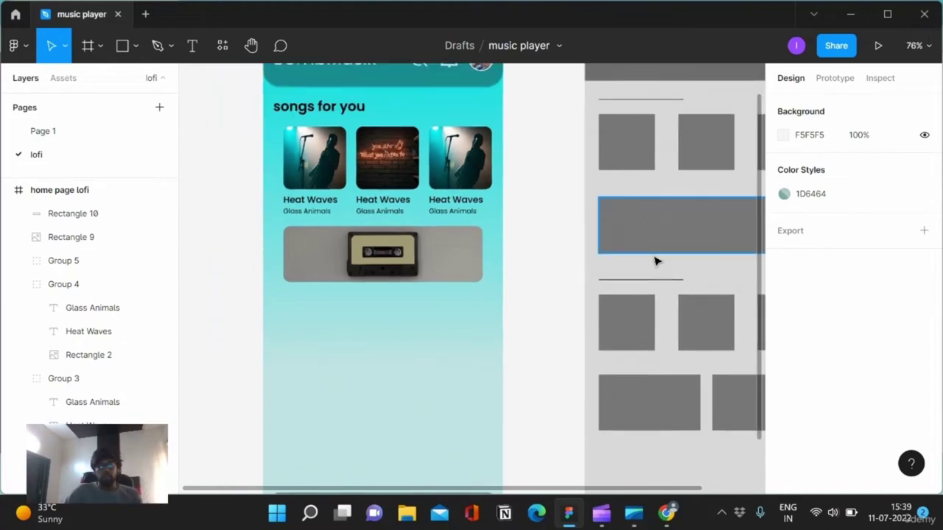
pyautogui.click(310, 158)
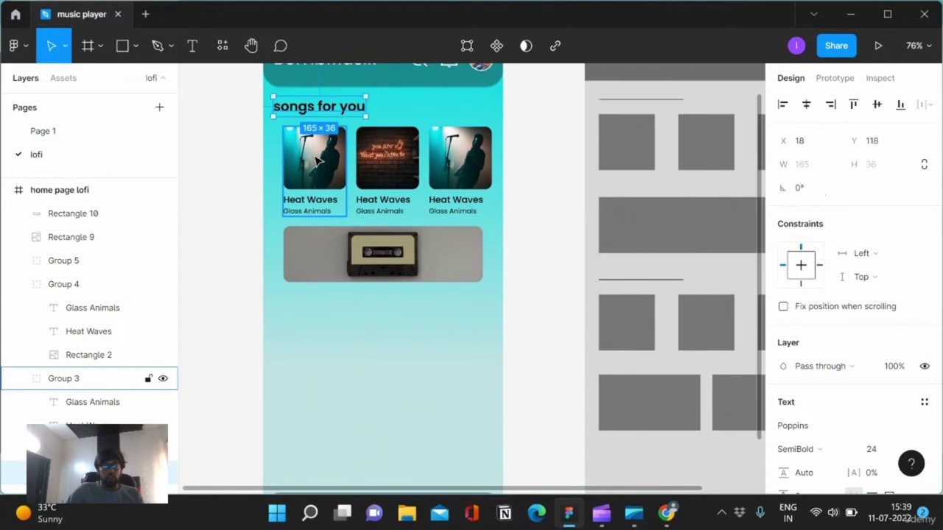
pyautogui.keyDown('shift'); pyautogui.click(397, 166); pyautogui.keyUp('shift')
pyautogui.keyDown('shift'); pyautogui.click(458, 169); pyautogui.keyUp('shift')
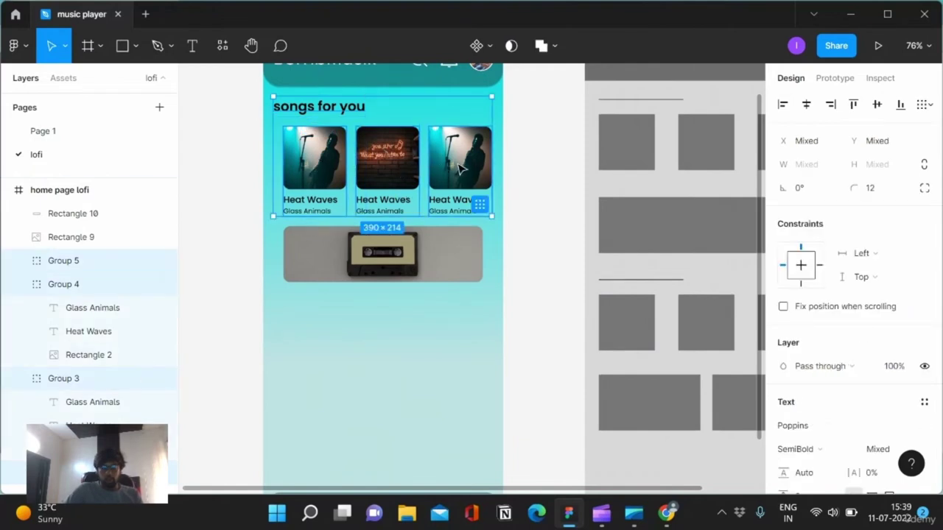
pyautogui.hotkey('ctrl', 'v')
pyautogui.moveTo(442, 183); pyautogui.dragTo(435, 367)
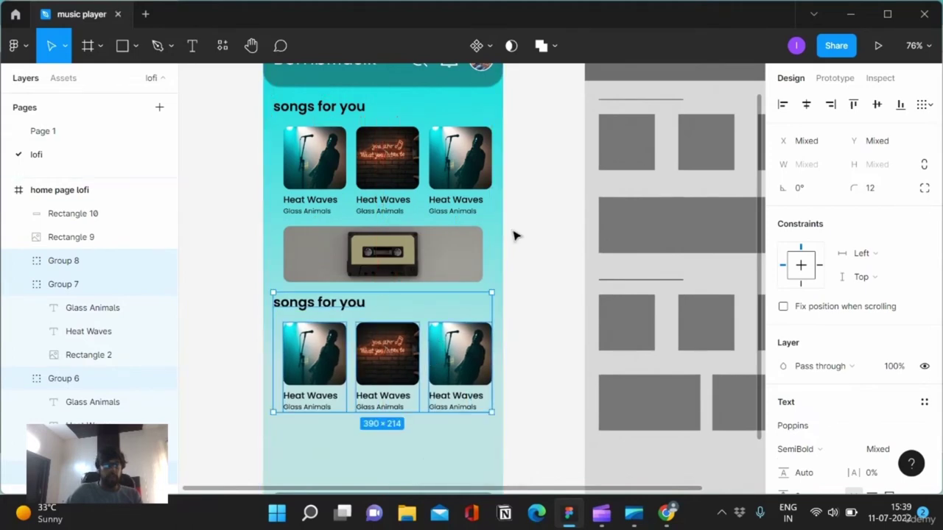
# - Rename the copied heading to 'new songs'
pyautogui.scroll(-1, 508, 258)
pyautogui.doubleClick(344, 266)
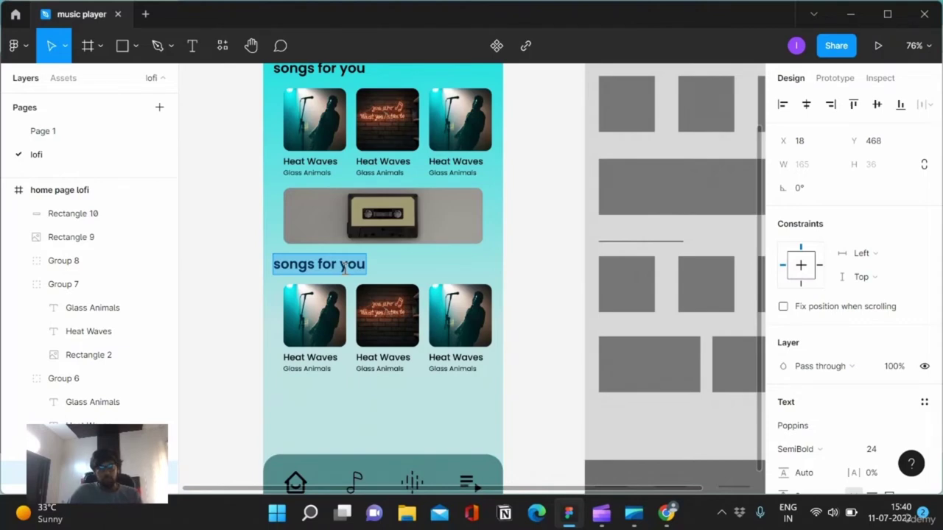
pyautogui.write('New')
pyautogui.press('BackSpace')
pyautogui.press('BackSpace')
pyautogui.press('BackSpace')
pyautogui.write('new')
pyautogui.write('som')
pyautogui.press('BackSpace')
pyautogui.write('ngs')
pyautogui.press('Escape')
pyautogui.click(480, 308)
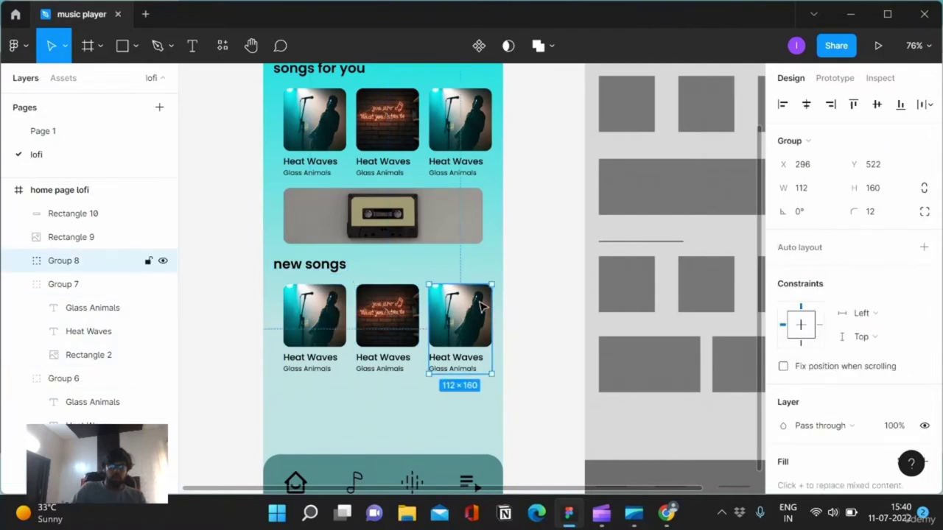
pyautogui.click(534, 288)
pyautogui.scroll(-5, 534, 287)
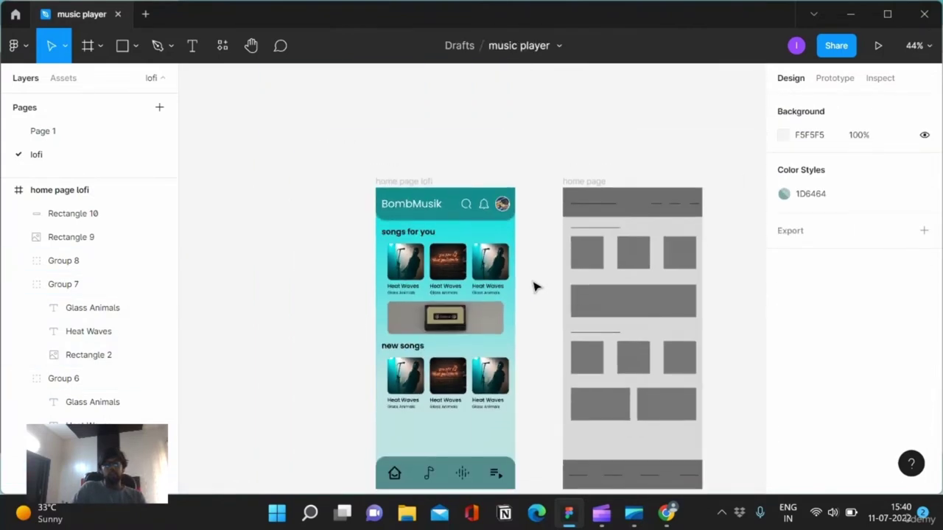
# - Paste the two-grey-box block into the home page lofi frame just above the nav bar
pyautogui.scroll(2, 533, 295)
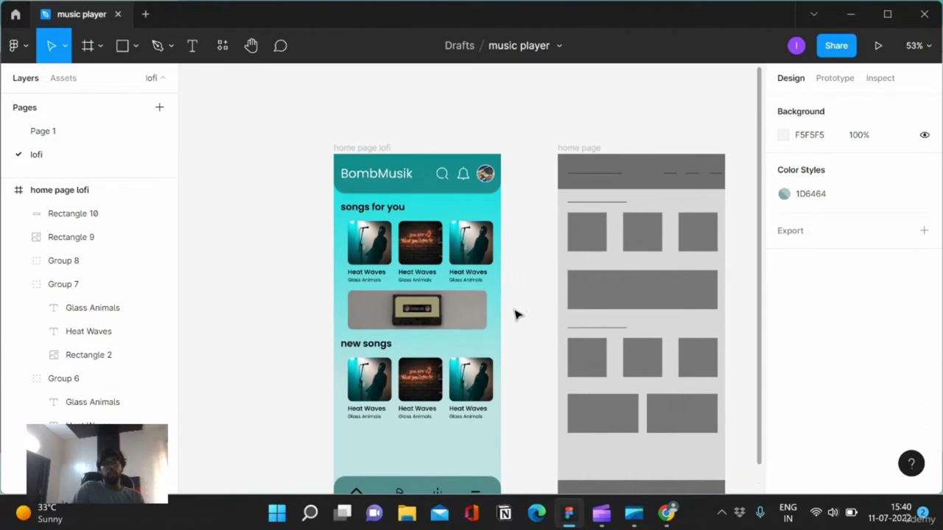
pyautogui.scroll(-2, 516, 315)
pyautogui.click(597, 386)
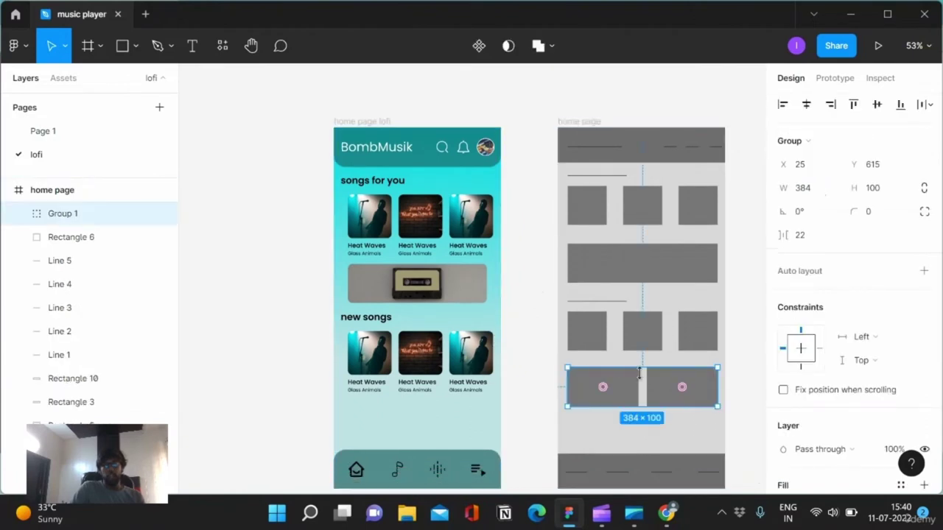
pyautogui.click(376, 122)
pyautogui.hotkey('ctrl', 'v')
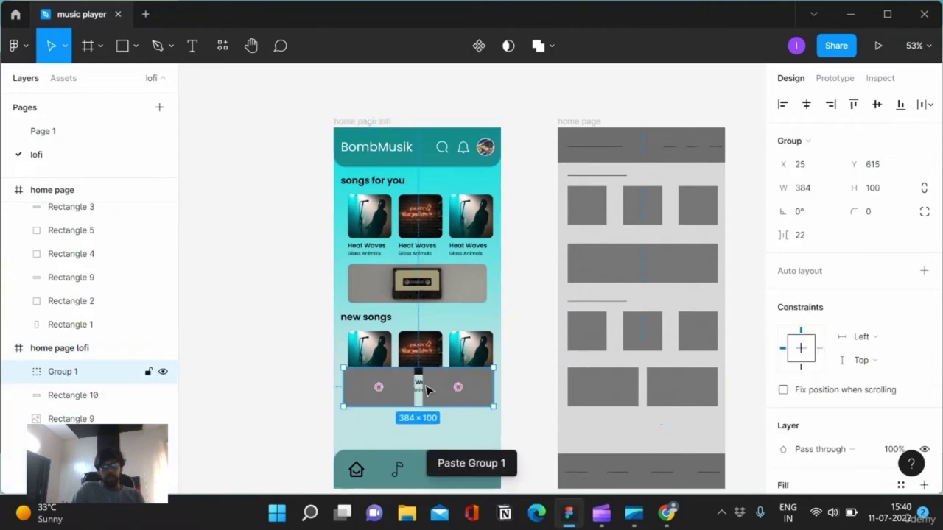
pyautogui.moveTo(473, 391); pyautogui.dragTo(473, 426)
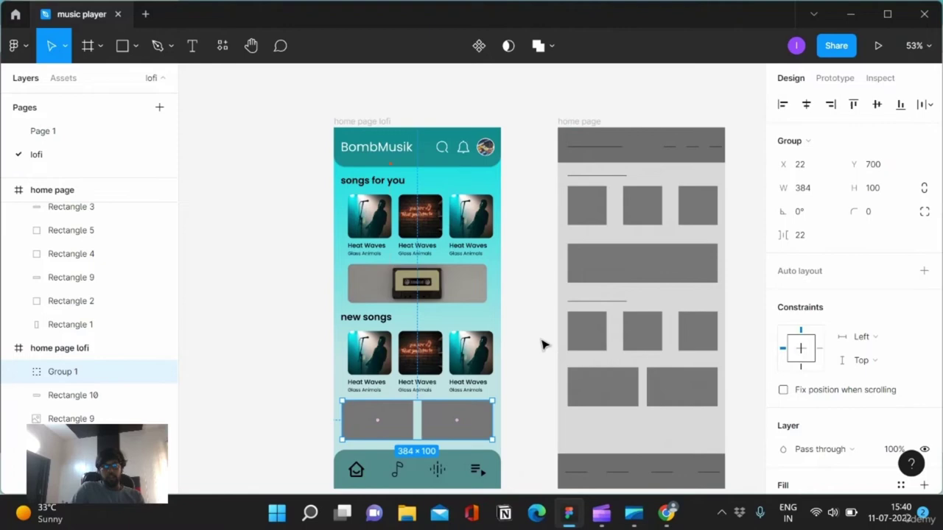
pyautogui.keyDown('ctrl'); pyautogui.scroll(3, 543, 344); pyautogui.keyUp('ctrl')
pyautogui.scroll(-2, 491, 351)
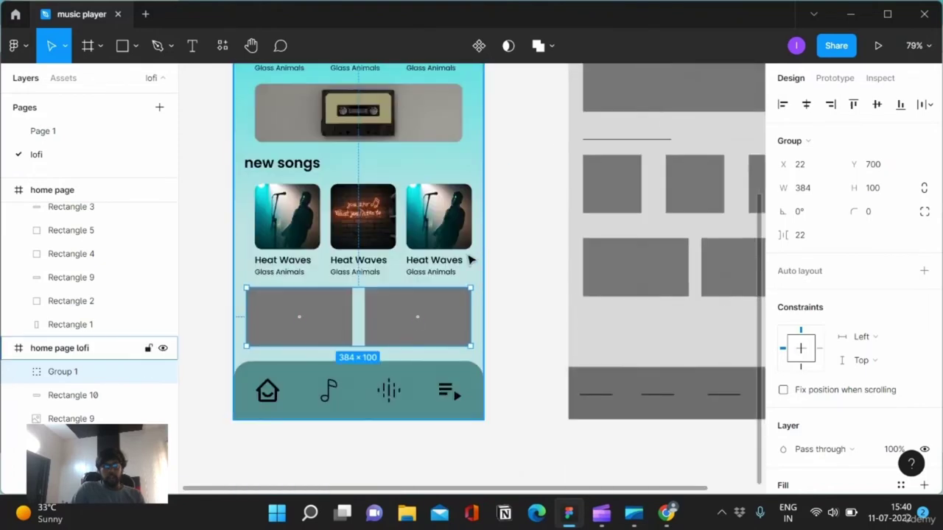
# - Shrink the grey box pair evenly to 356 px wide
pyautogui.press('alt')
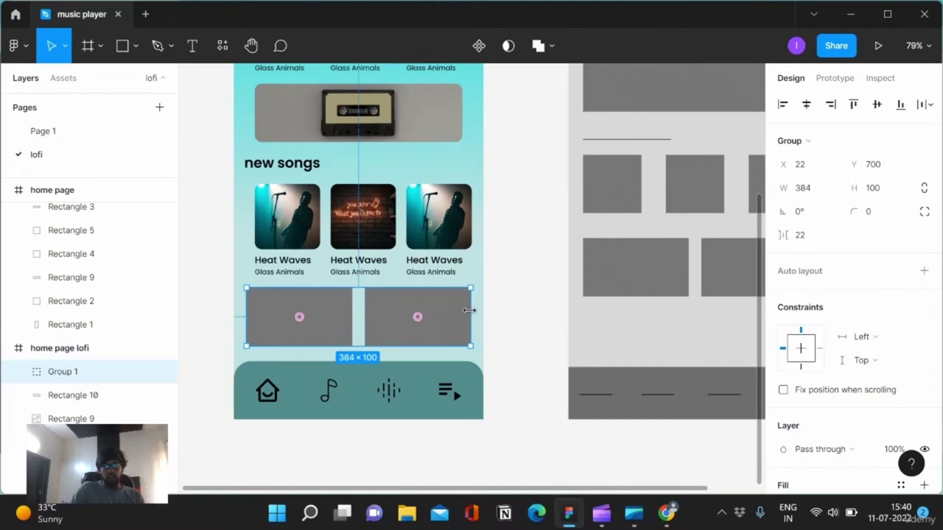
pyautogui.click(243, 317)
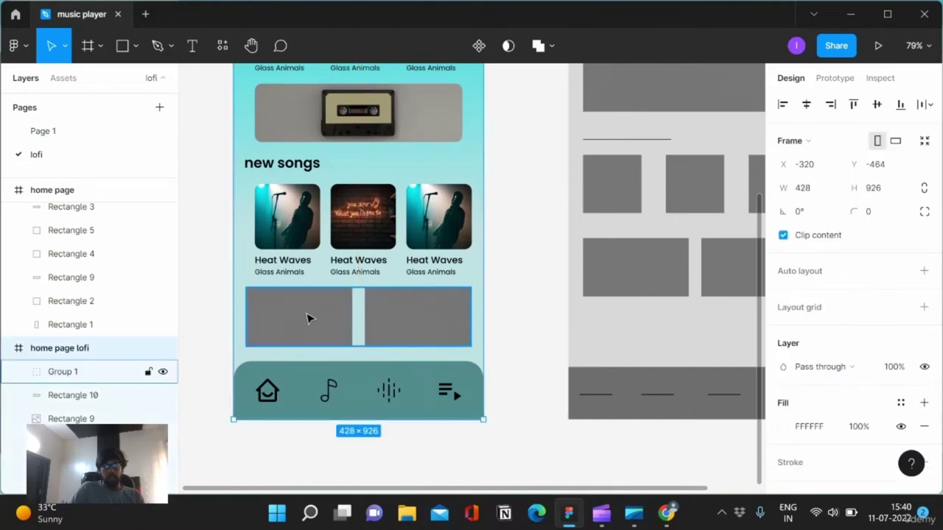
pyautogui.click(308, 318)
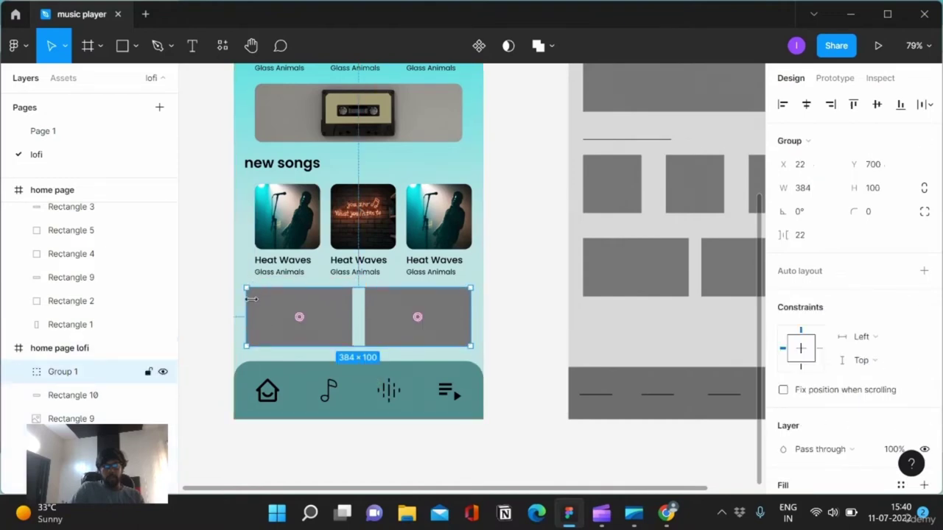
pyautogui.moveTo(251, 298); pyautogui.dragTo(258, 309)
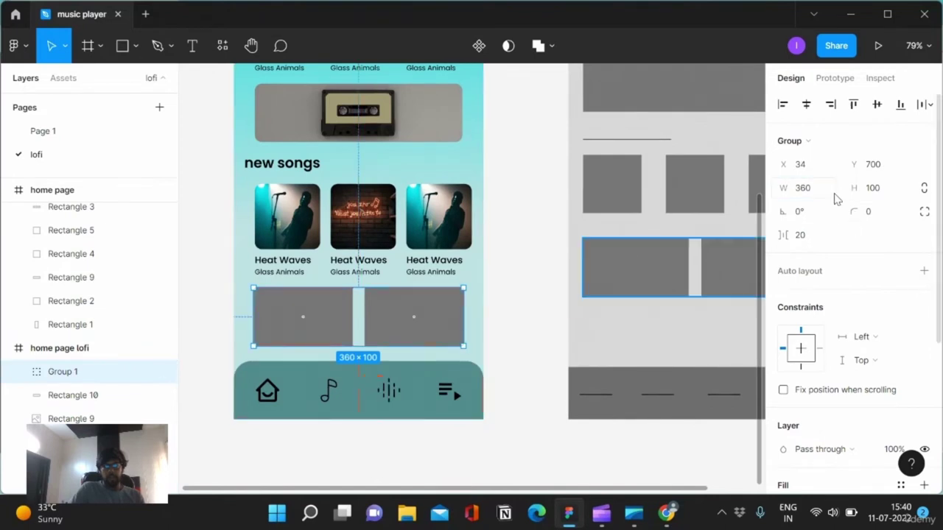
pyautogui.click(829, 190)
pyautogui.write('3')
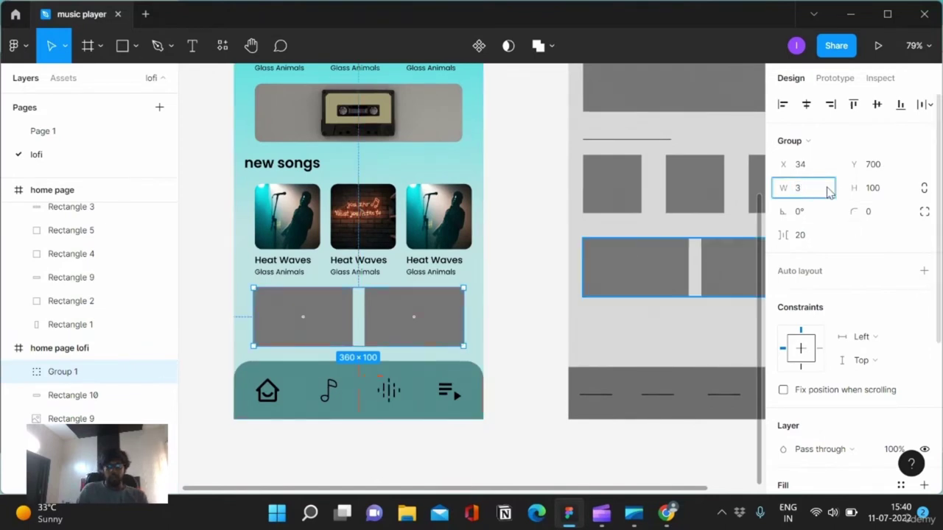
pyautogui.press('Return')
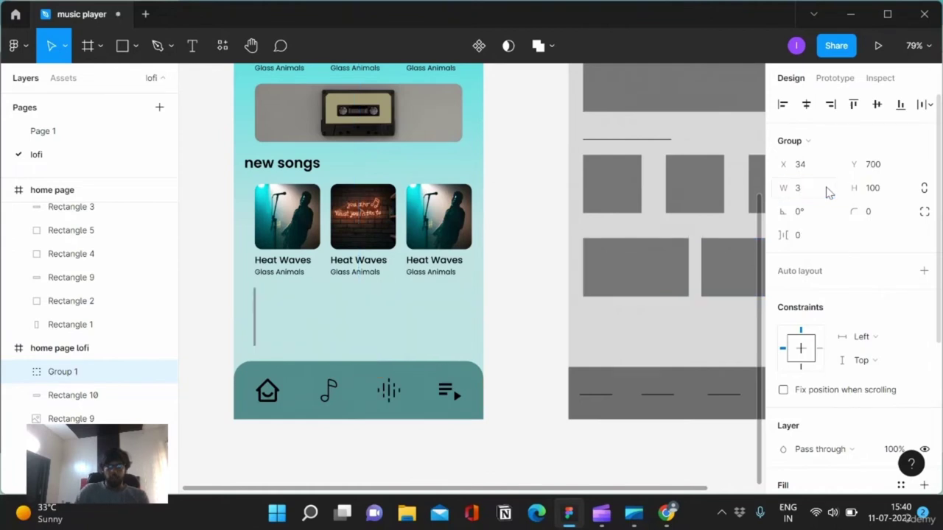
pyautogui.hotkey('ctrl', 'z')
pyautogui.click(828, 190)
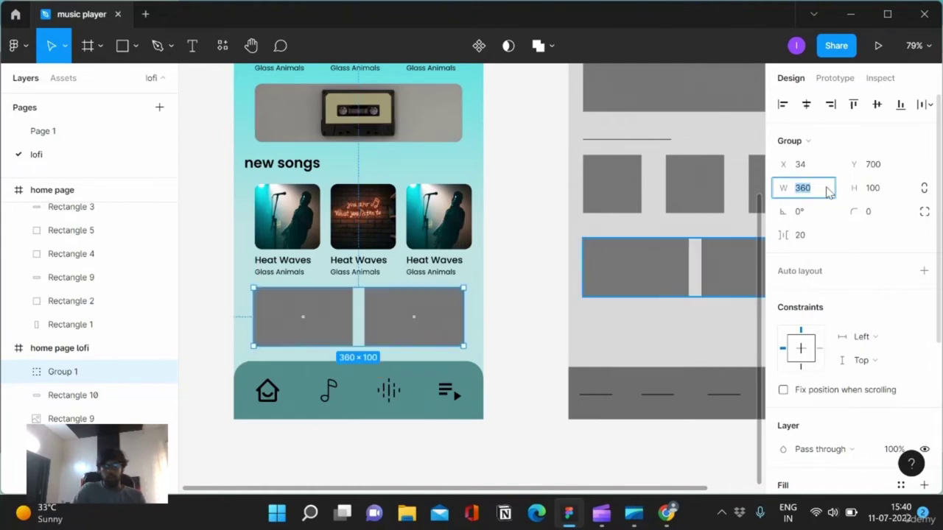
pyautogui.write('36')
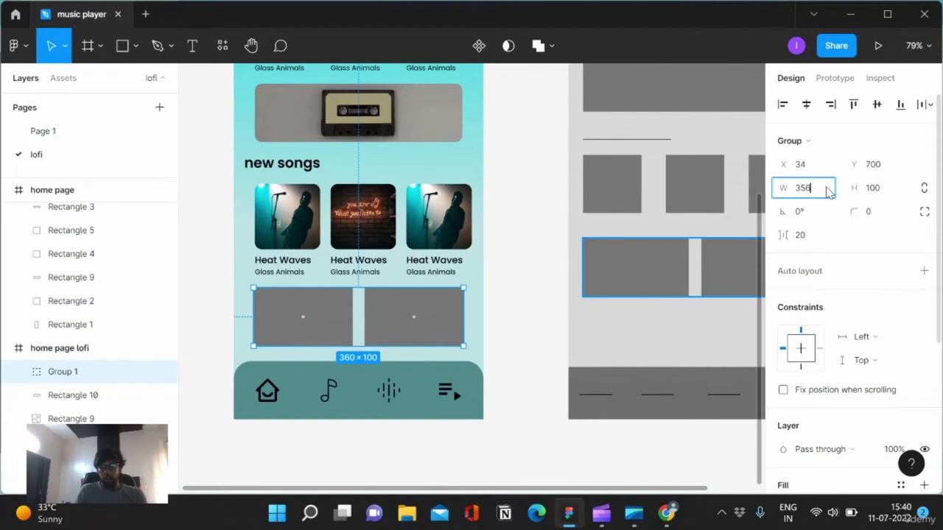
pyautogui.press('Return')
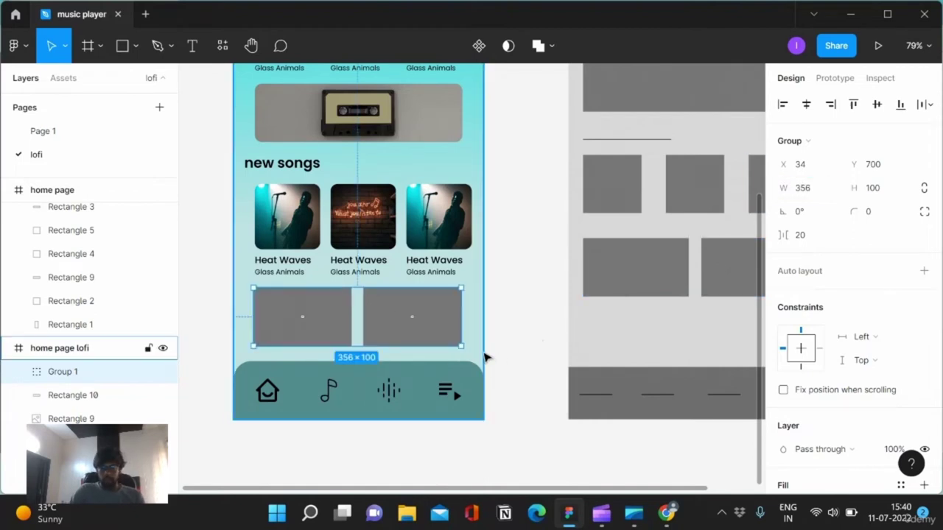
# - Centre the pair with 36 px side margins and round its width to exactly 356
pyautogui.press('alt')
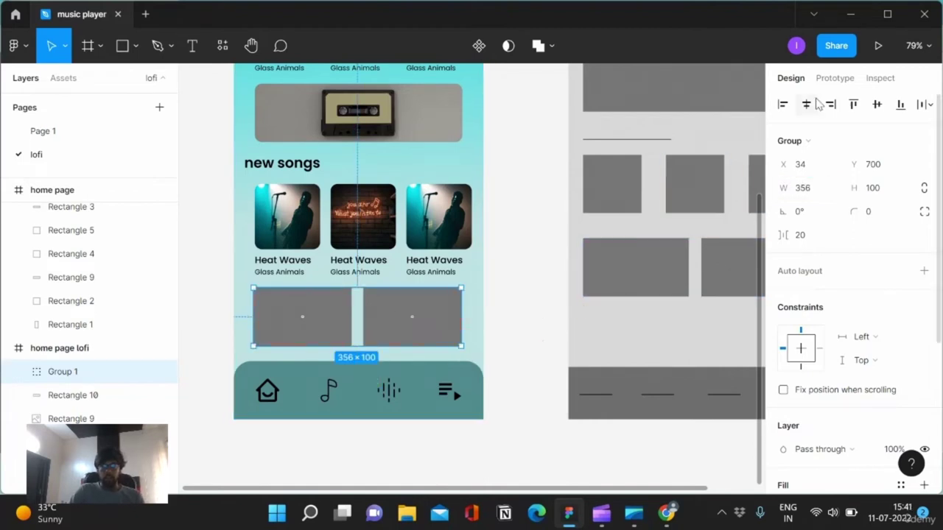
pyautogui.press('Right')
pyautogui.press('Right')
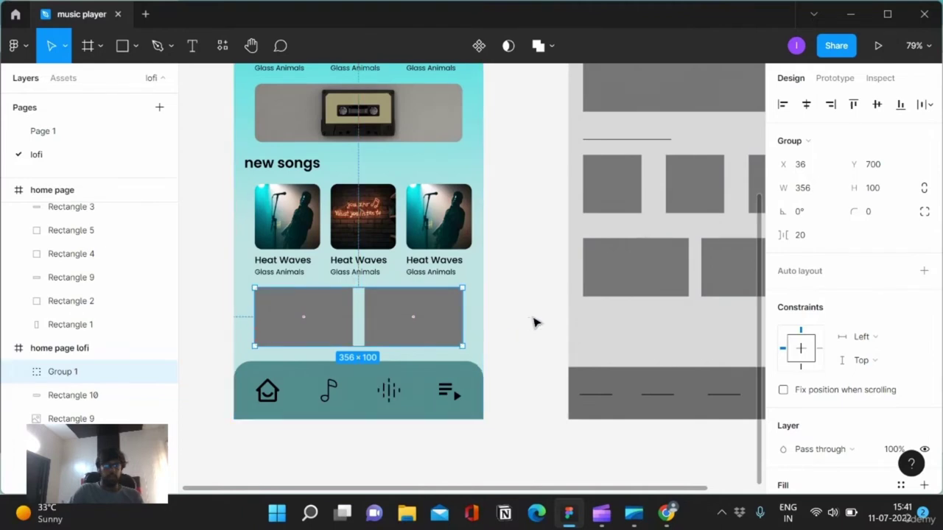
pyautogui.scroll(2, 537, 322)
pyautogui.click(537, 322)
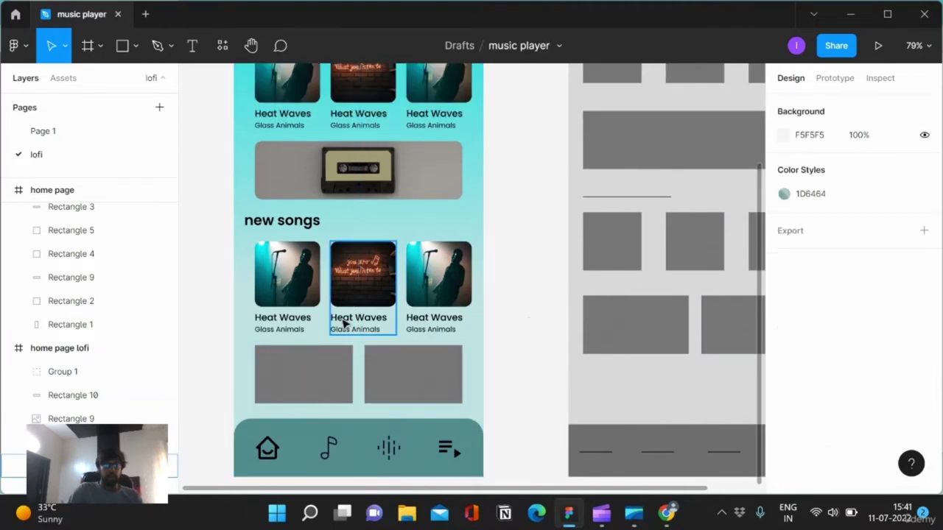
pyautogui.click(305, 375)
pyautogui.moveTo(303, 378); pyautogui.dragTo(308, 385)
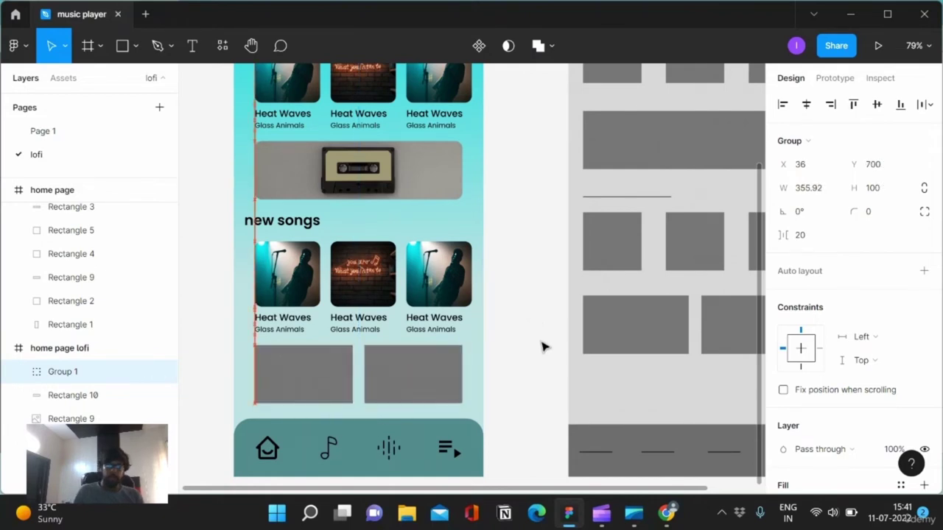
pyautogui.press('alt')
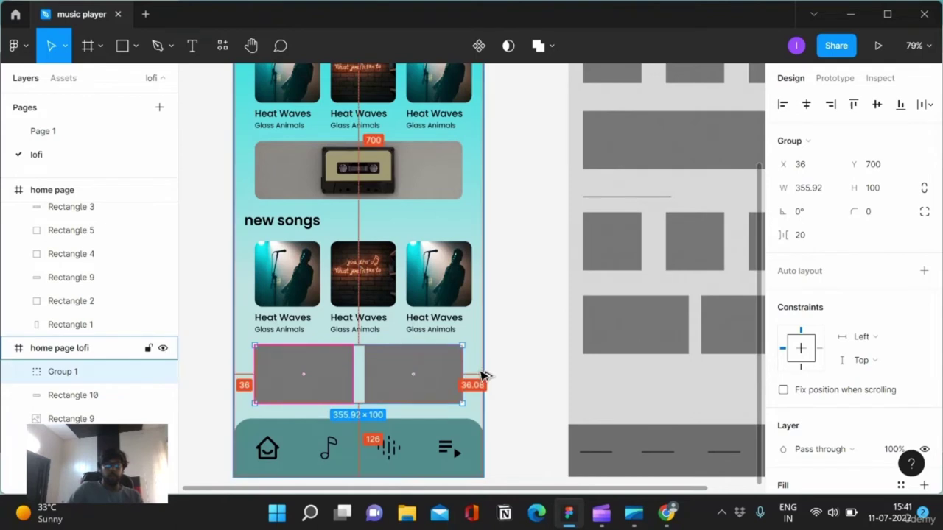
pyautogui.click(830, 190)
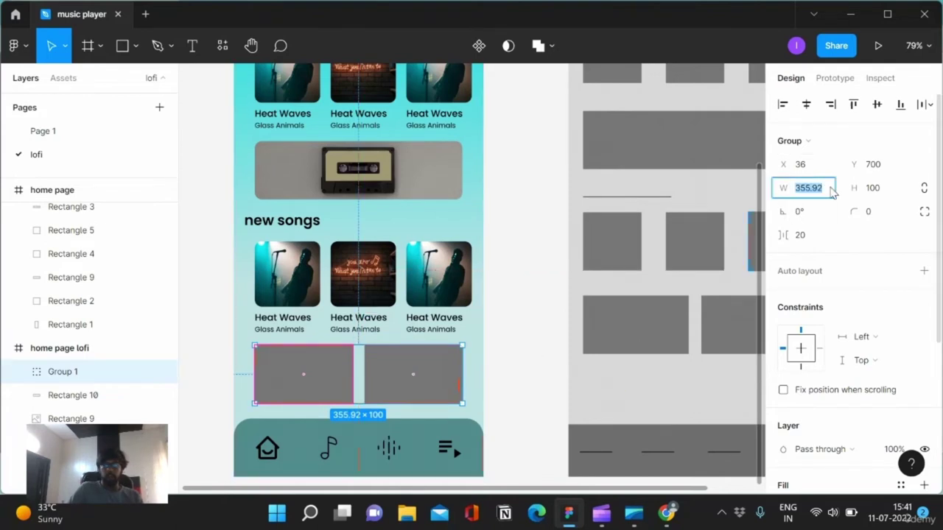
pyautogui.click(832, 190)
pyautogui.press('BackSpace')
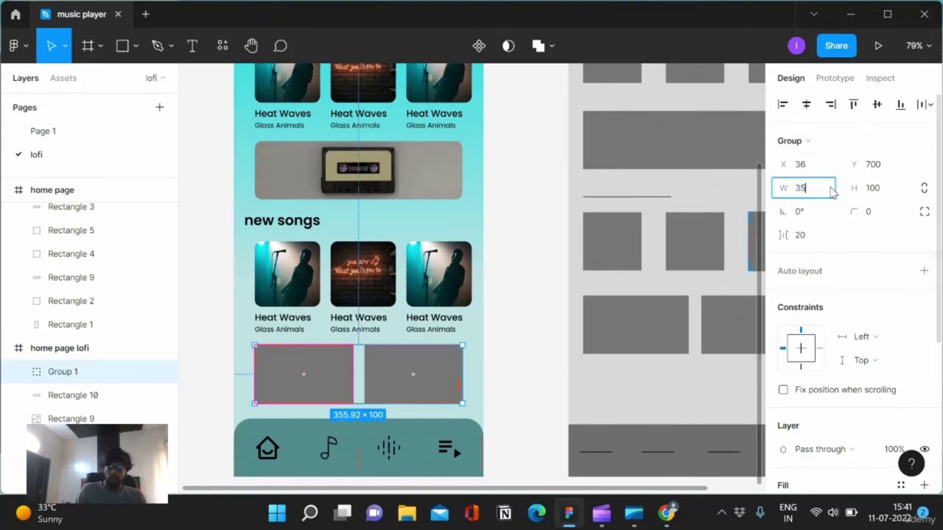
pyautogui.write('6')
pyautogui.press('Return')
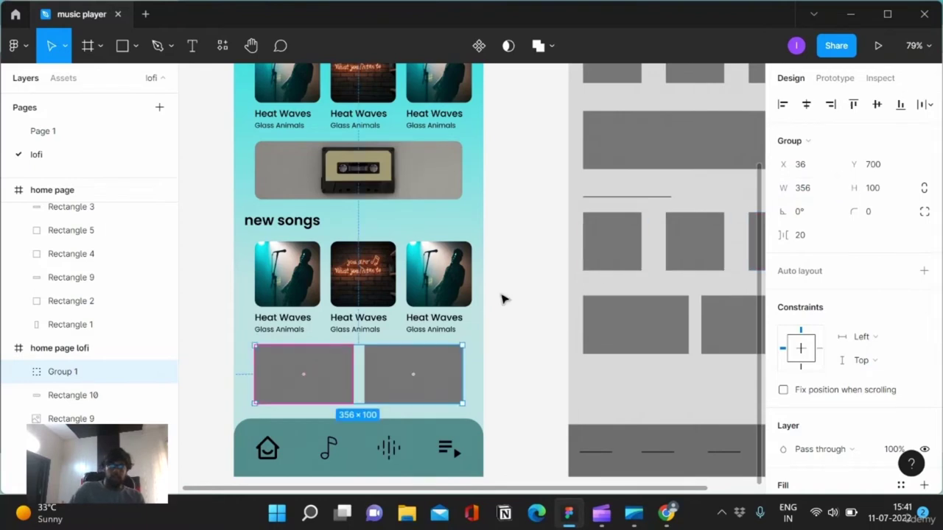
pyautogui.click(506, 338)
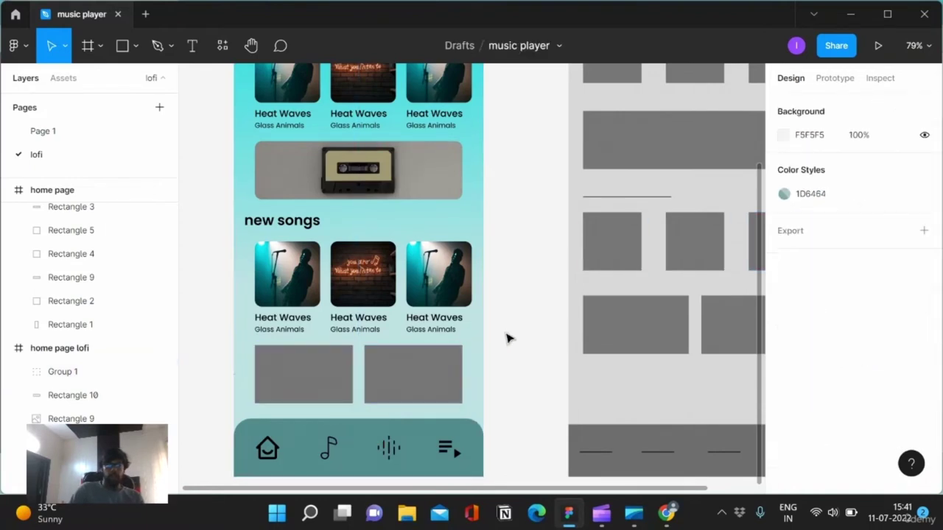
# - Round the corners of both grey boxes to 12
pyautogui.keyDown('ctrl'); pyautogui.scroll(-3, 515, 315); pyautogui.keyUp('ctrl')
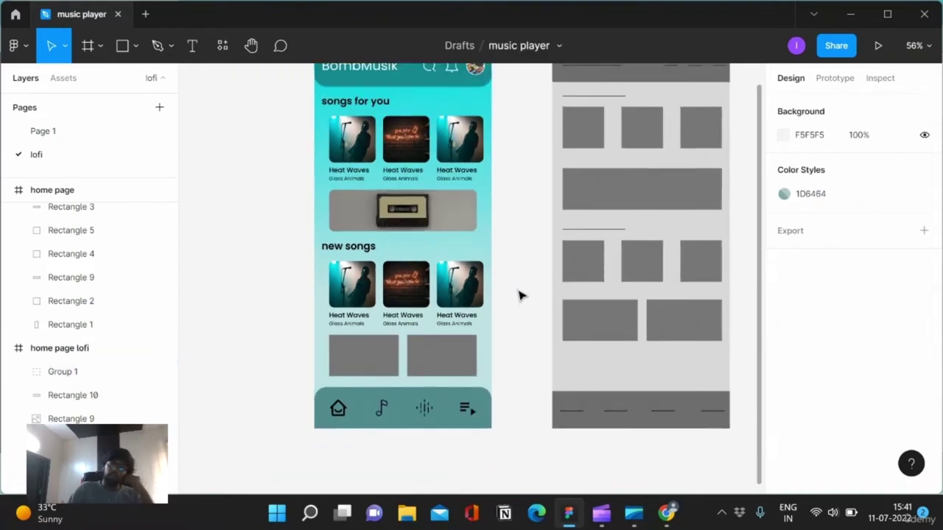
pyautogui.doubleClick(452, 362)
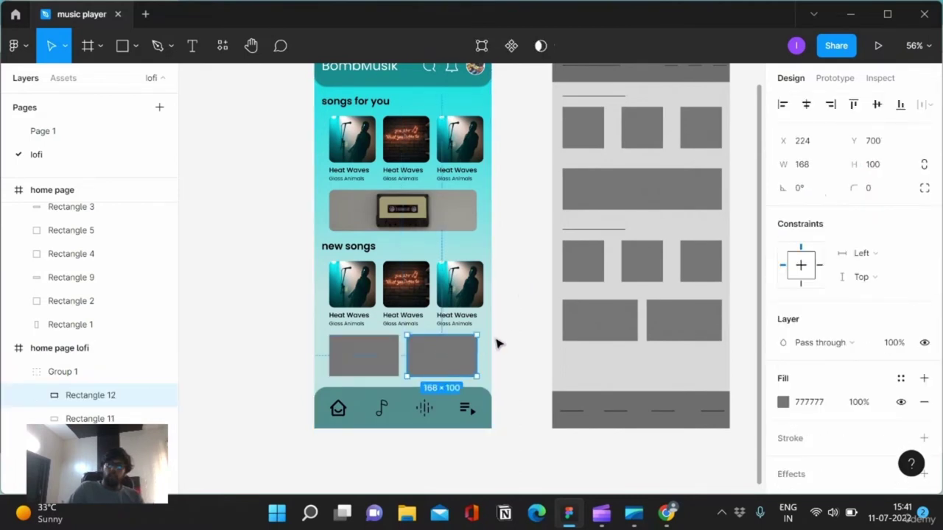
pyautogui.click(888, 195)
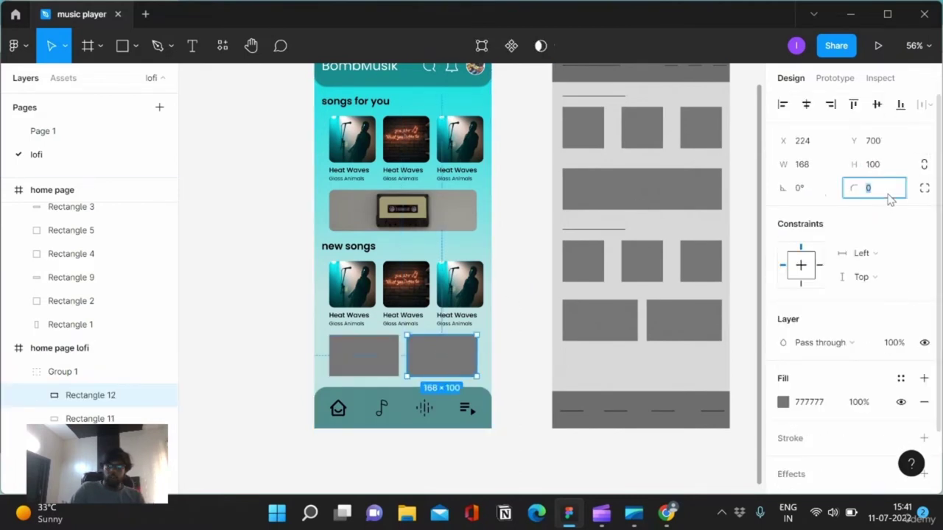
pyautogui.write('12')
pyautogui.press('Return')
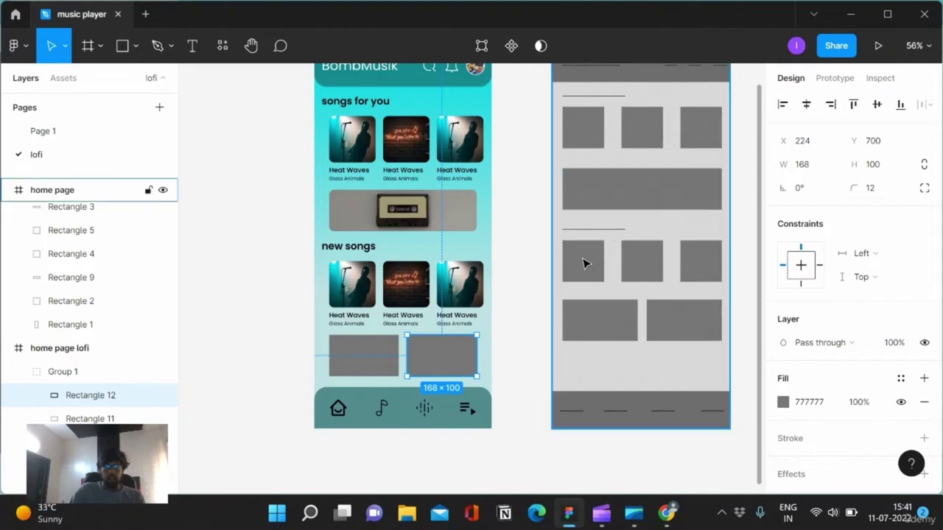
pyautogui.click(349, 359)
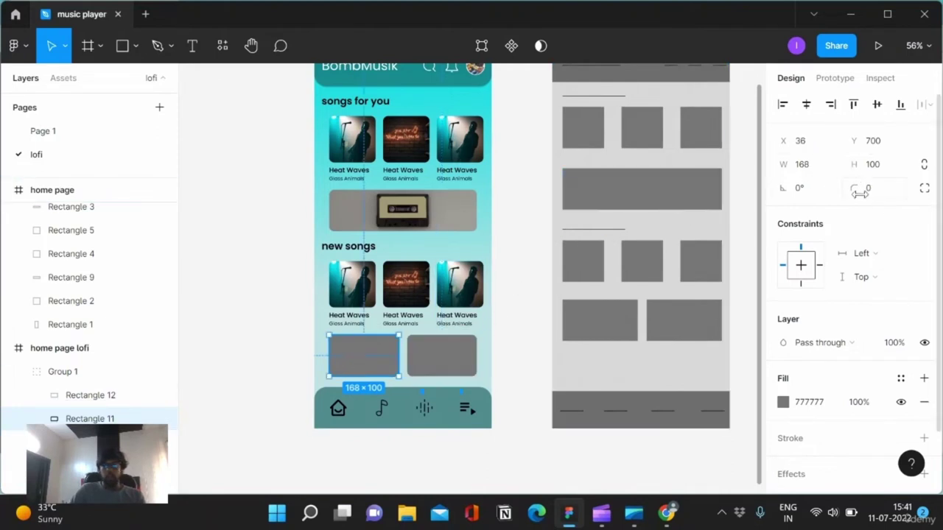
pyautogui.click(883, 193)
pyautogui.write('12')
pyautogui.press('Return')
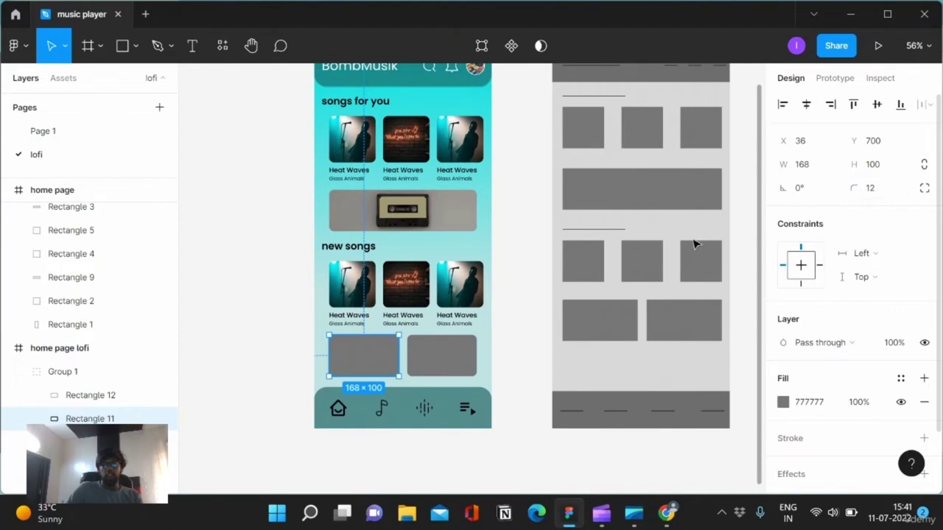
pyautogui.click(526, 277)
# - Fill both boxes with the teal 1D6464 colour style
pyautogui.scroll(3, 523, 277)
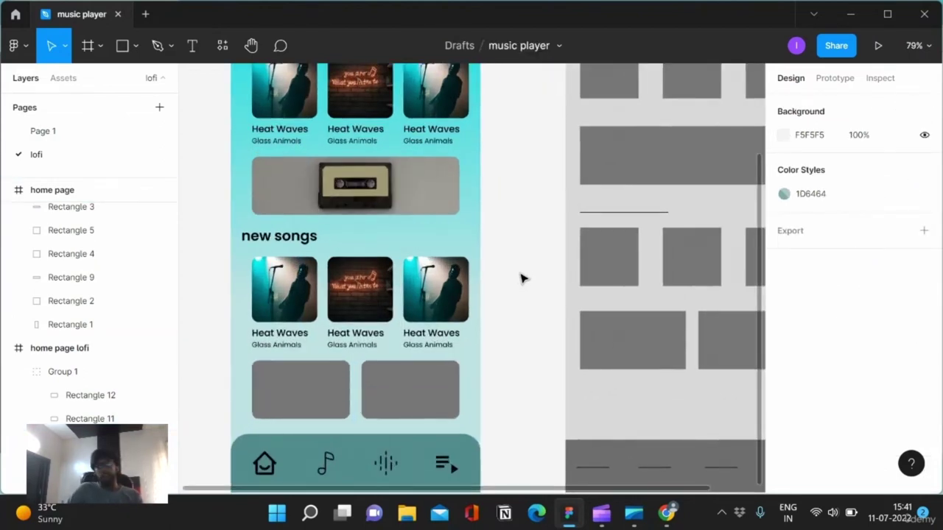
pyautogui.scroll(-2, 456, 295)
pyautogui.click(408, 309)
pyautogui.click(404, 315)
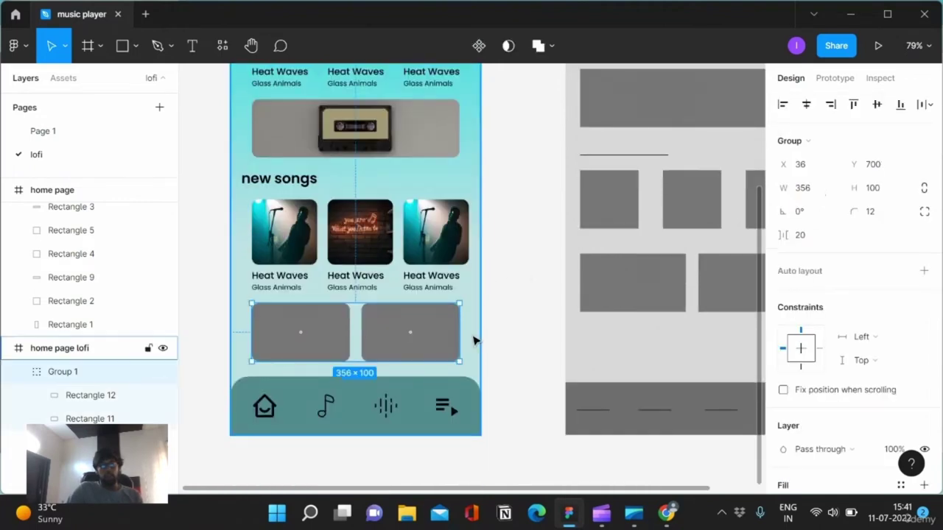
pyautogui.doubleClick(442, 341)
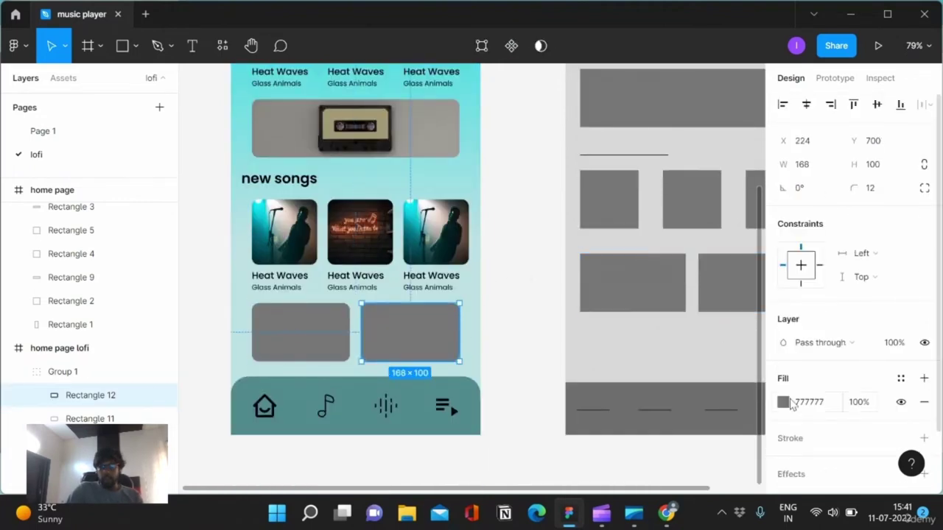
pyautogui.click(900, 378)
pyautogui.click(888, 251)
pyautogui.click(298, 334)
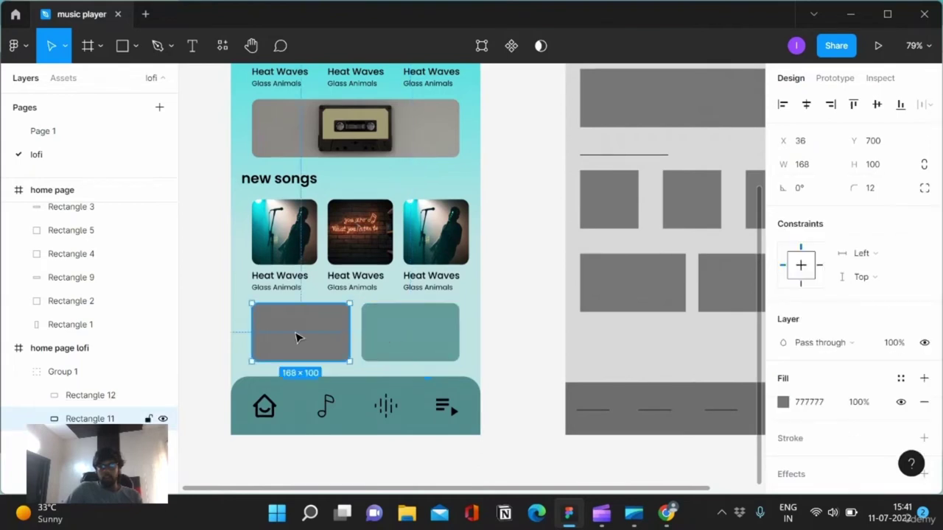
pyautogui.click(901, 380)
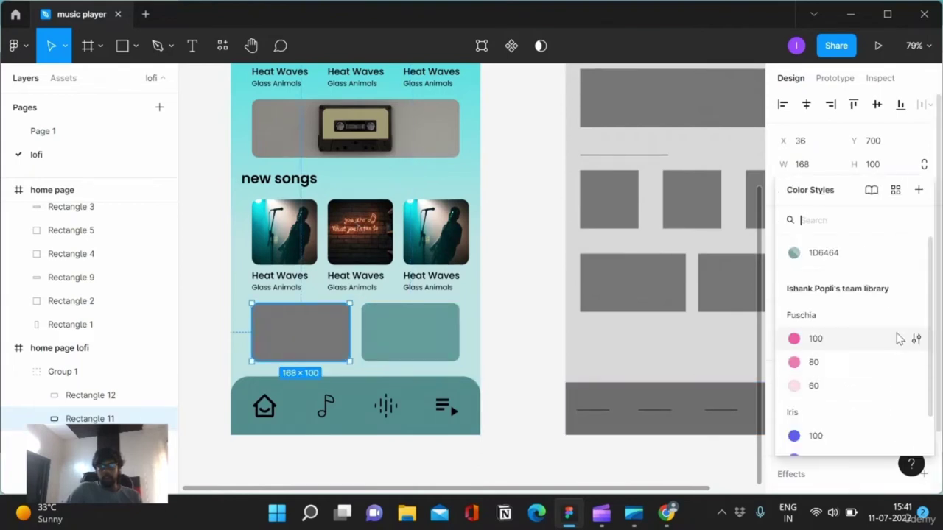
pyautogui.click(882, 258)
pyautogui.click(542, 330)
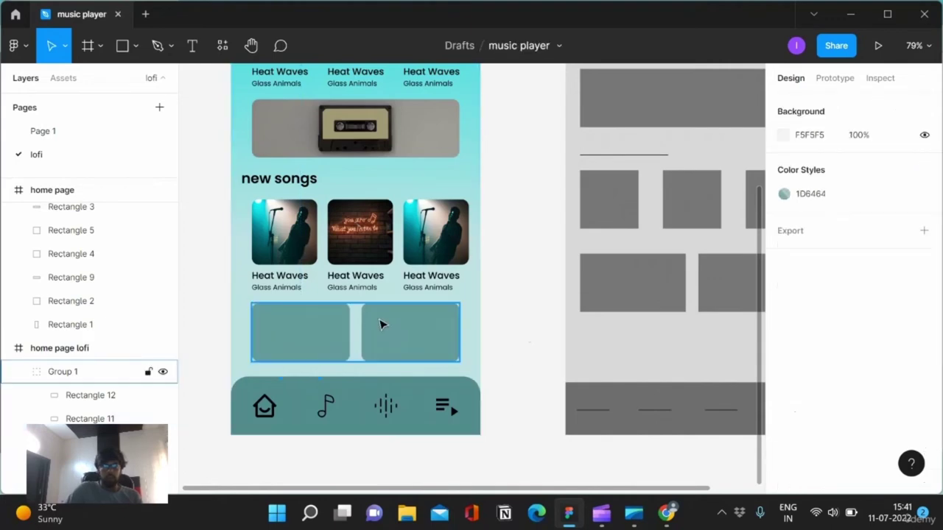
pyautogui.click(15, 46)
pyautogui.moveTo(46, 248)
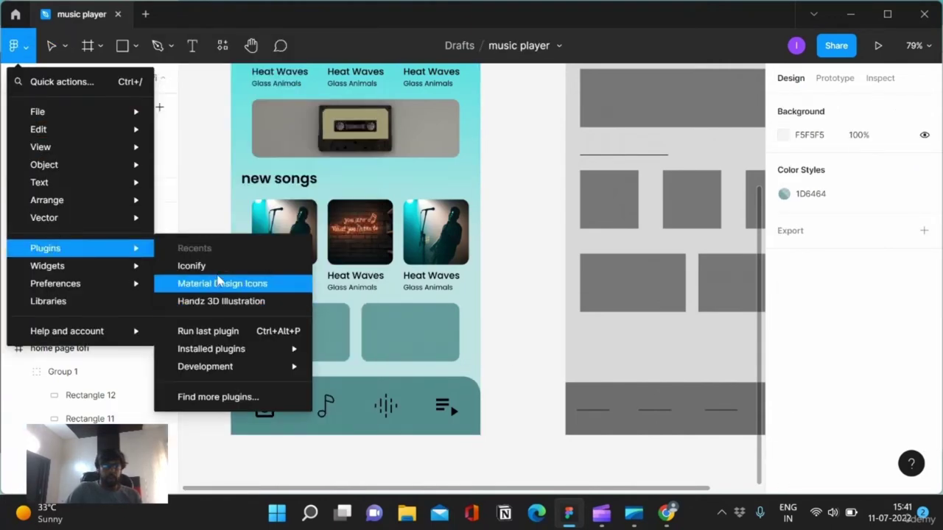
# - Run the Material Design Icons plugin and drop the Online prediction icon on the right card
pyautogui.press('Escape')
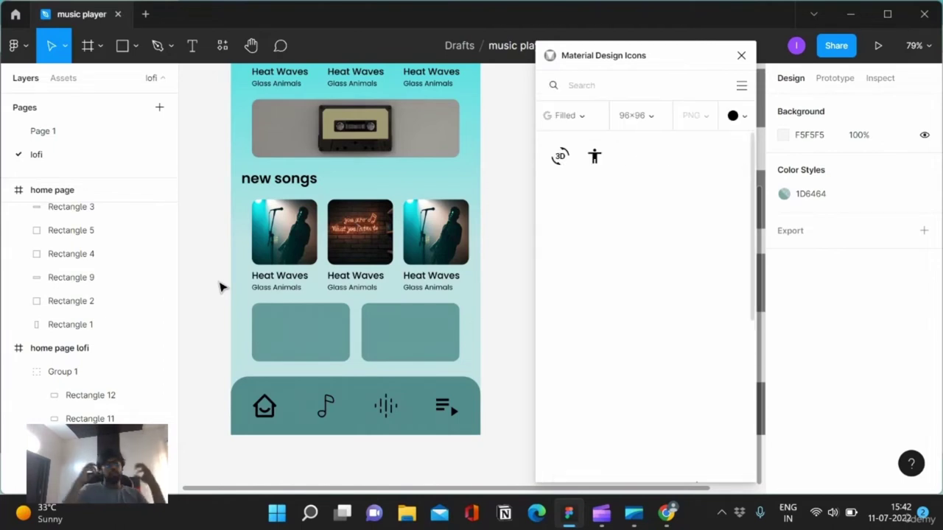
pyautogui.click(589, 85)
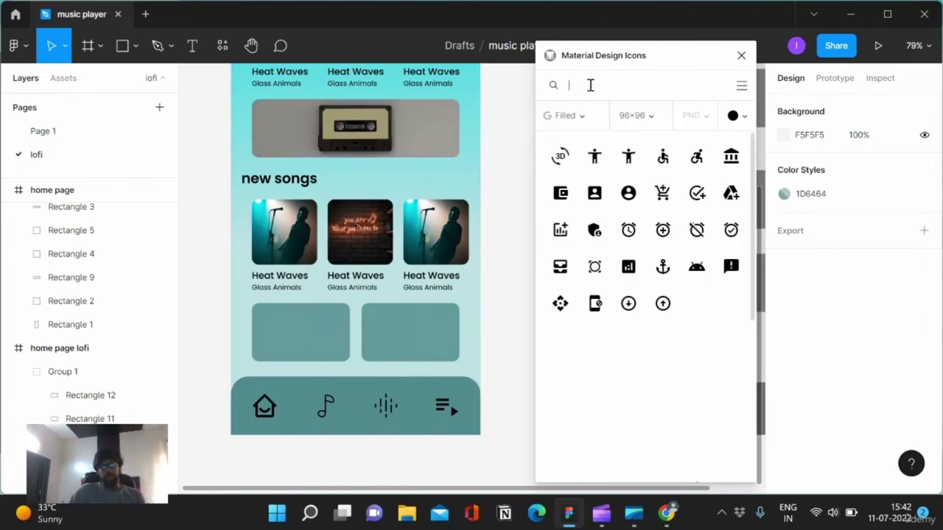
pyautogui.write('head')
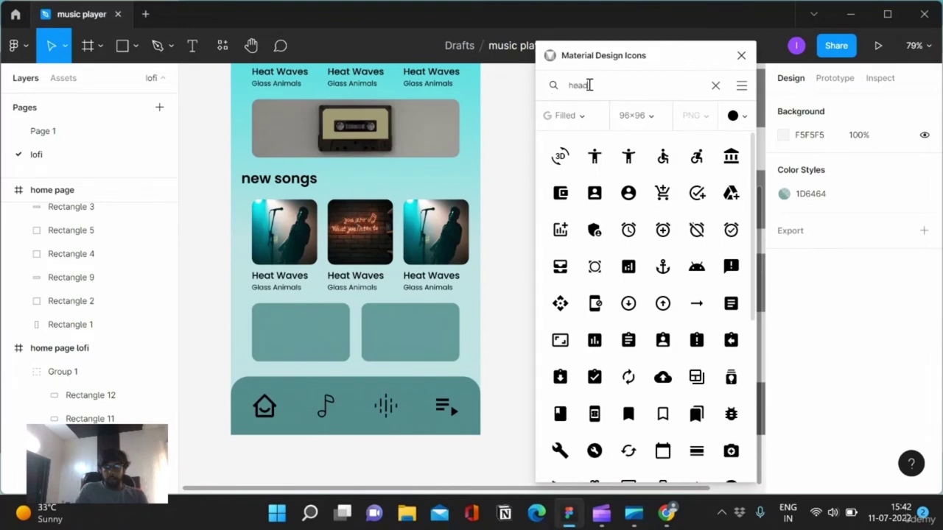
pyautogui.write('phones')
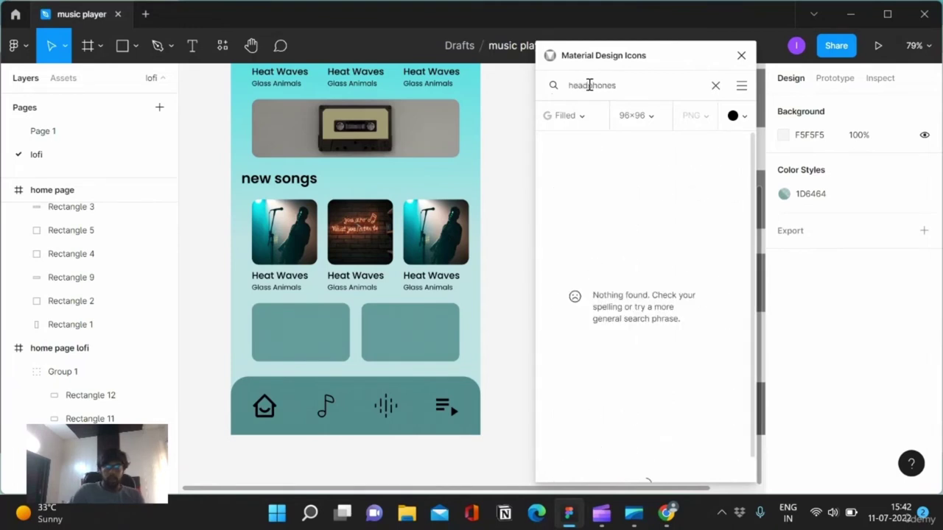
pyautogui.moveTo(630, 84); pyautogui.dragTo(573, 97)
pyautogui.write('sp')
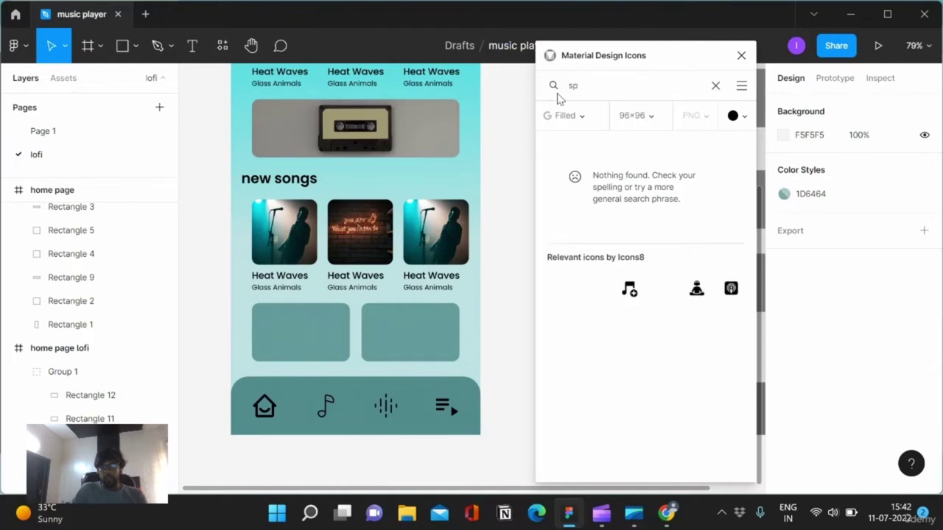
pyautogui.write('eaker')
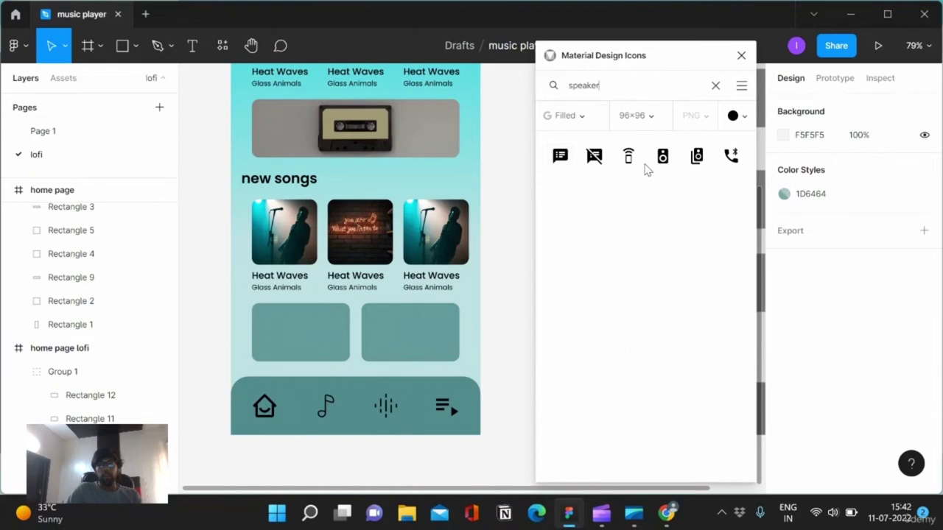
pyautogui.click(715, 85)
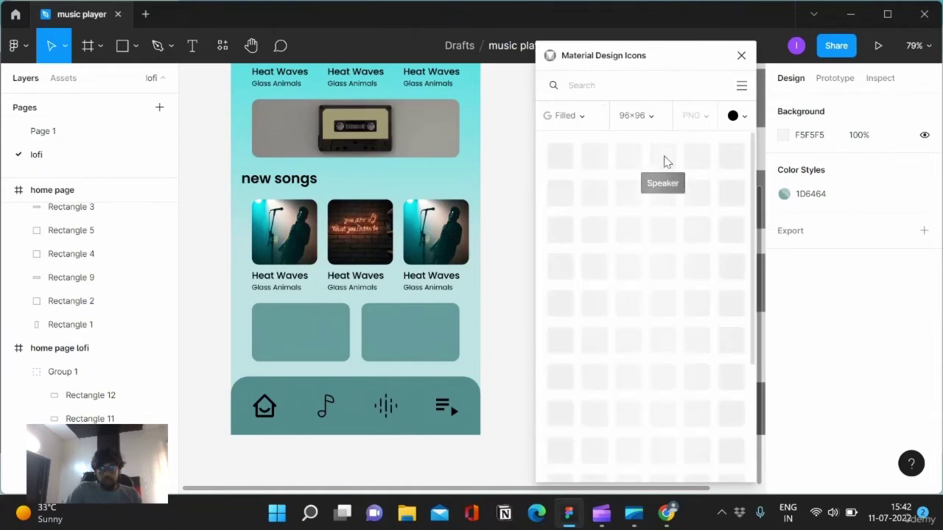
pyautogui.scroll(-1, 663, 214)
pyautogui.scroll(-2, 660, 221)
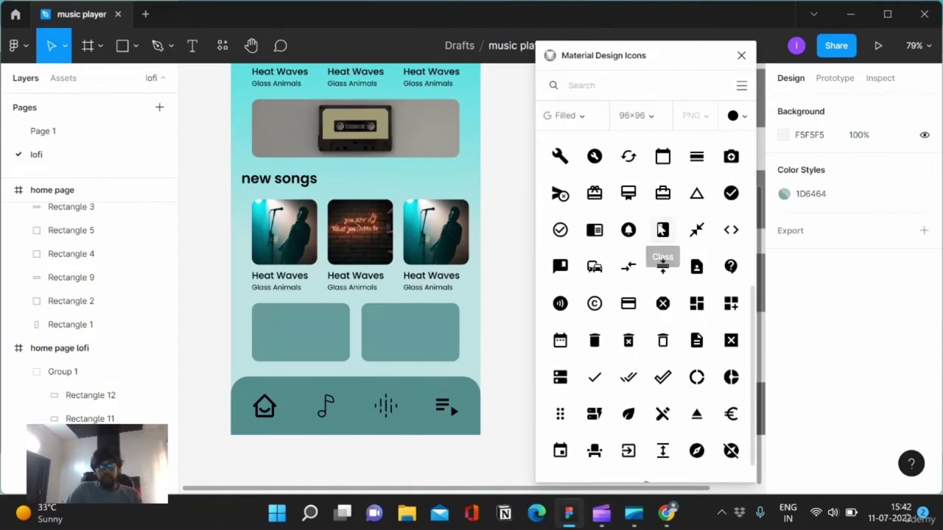
pyautogui.scroll(-1, 660, 229)
pyautogui.scroll(-2, 660, 230)
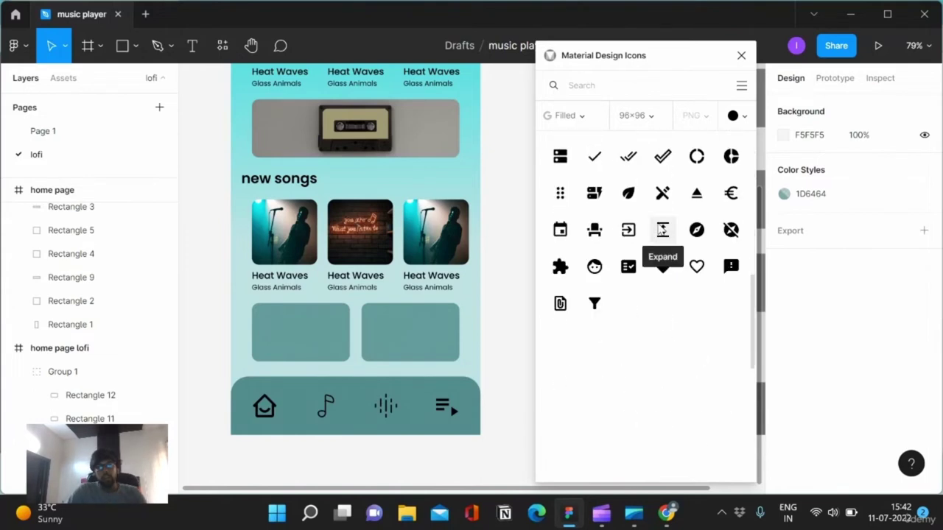
pyautogui.scroll(-2, 659, 221)
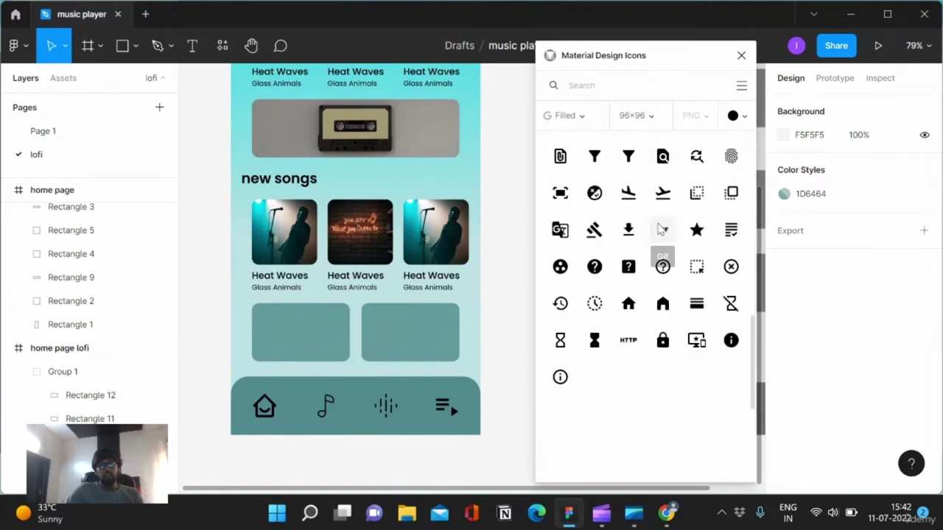
pyautogui.scroll(-2, 659, 216)
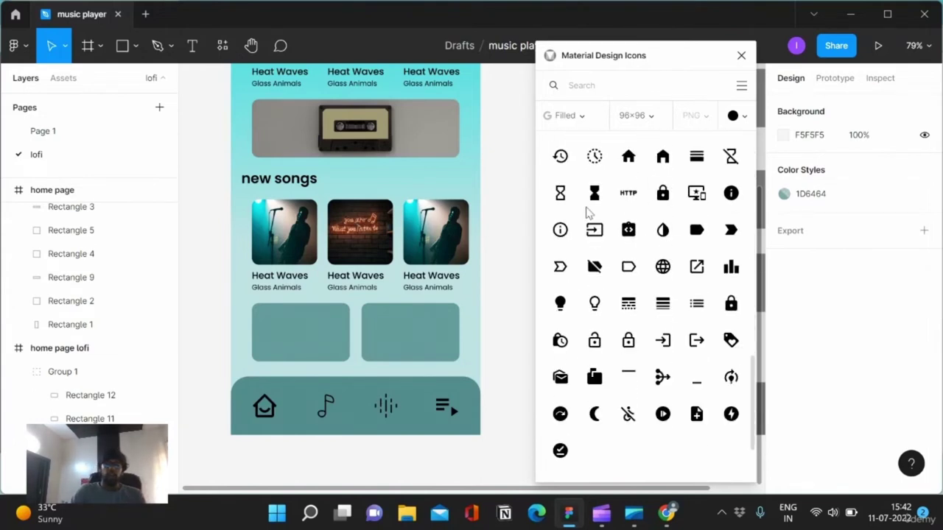
pyautogui.scroll(-2, 603, 258)
pyautogui.scroll(-3, 603, 258)
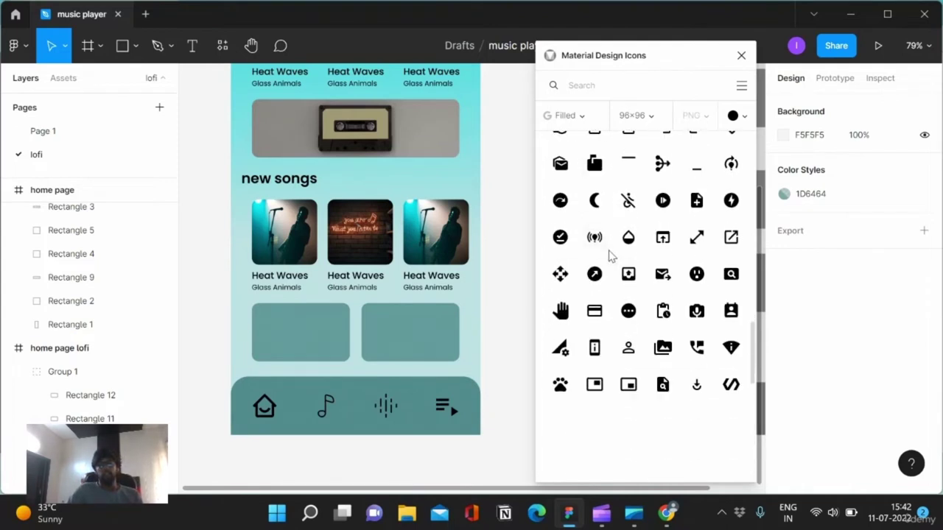
pyautogui.moveTo(600, 245); pyautogui.dragTo(416, 338)
# - Drop the Audio Skimming icon on the left card and close the plugin
pyautogui.scroll(-2, 640, 238)
pyautogui.scroll(-2, 633, 265)
pyautogui.scroll(-2, 607, 318)
pyautogui.scroll(-3, 607, 318)
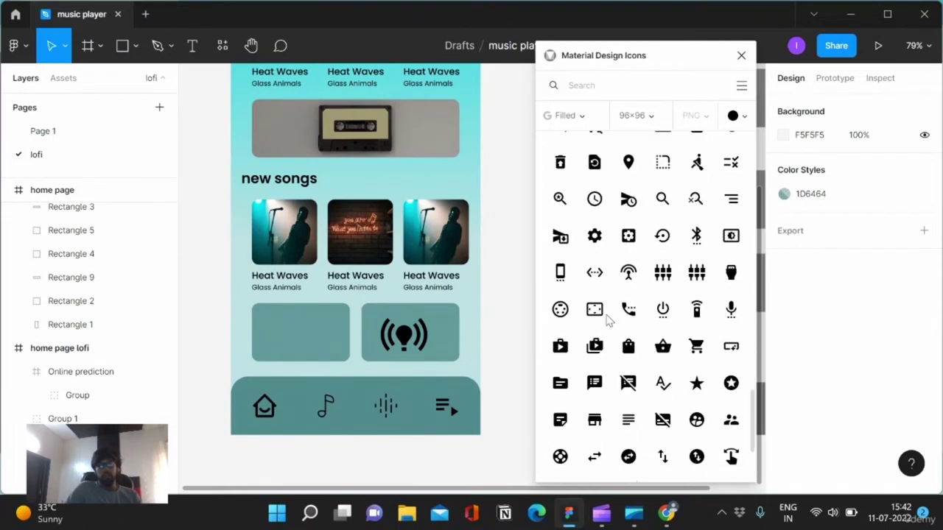
pyautogui.scroll(-3, 607, 318)
pyautogui.scroll(-1, 608, 318)
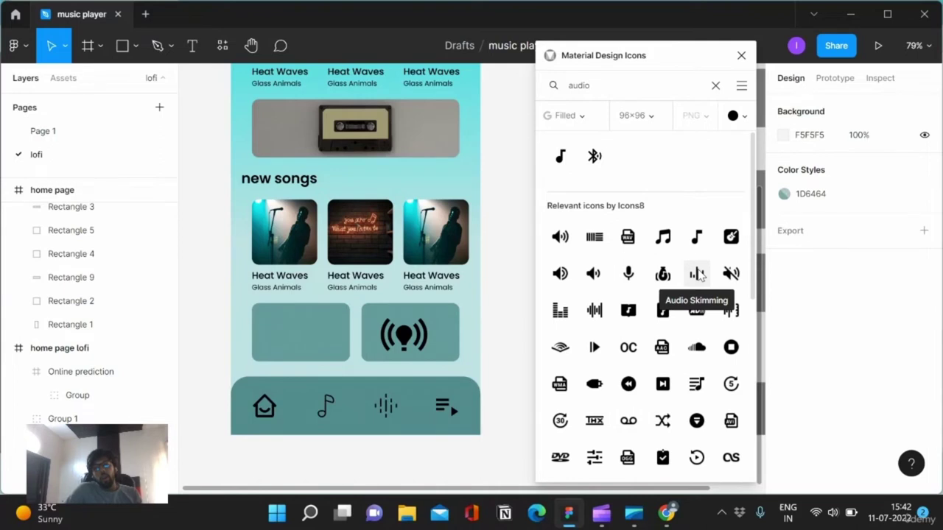
pyautogui.moveTo(699, 274); pyautogui.dragTo(296, 346)
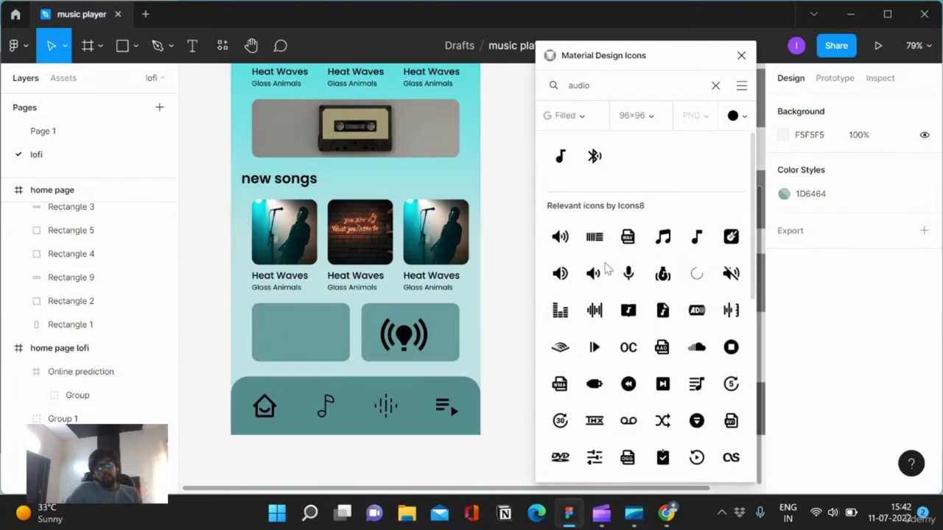
pyautogui.scroll(-1, 648, 280)
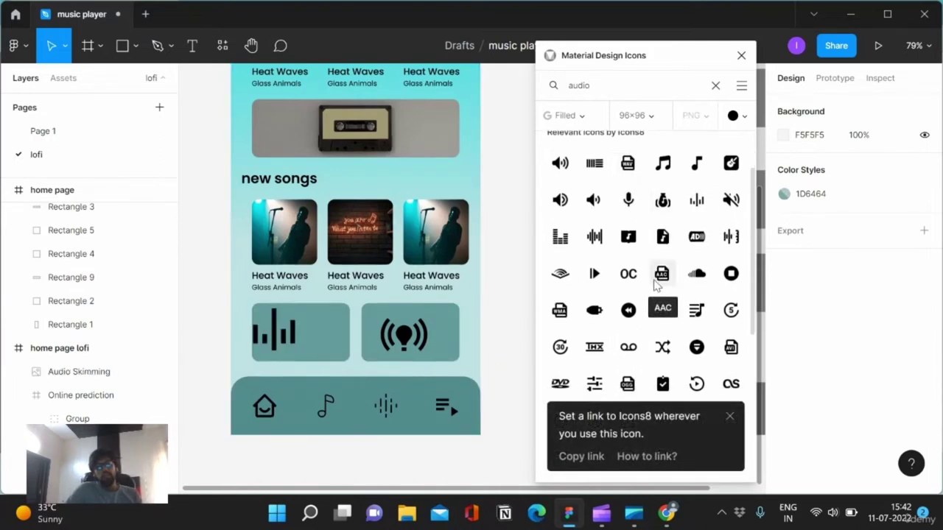
pyautogui.click(741, 55)
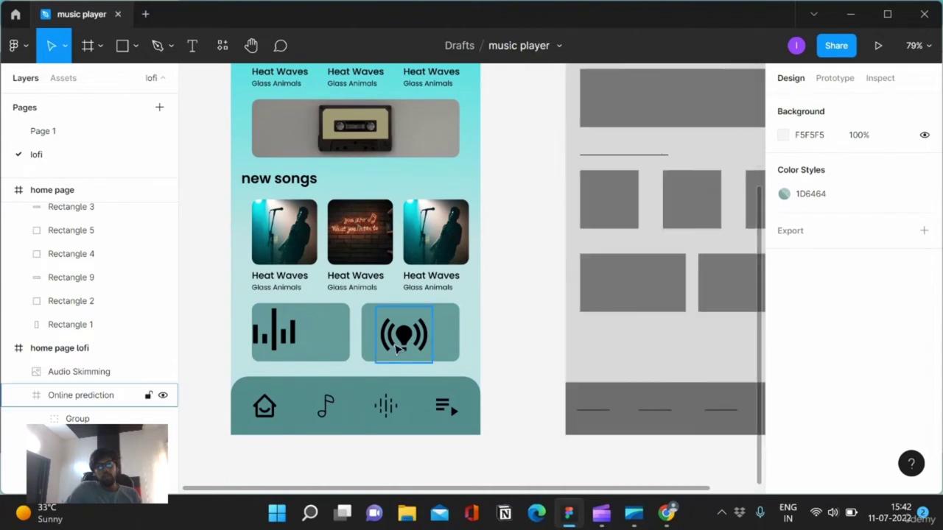
# - Resize the Online prediction icon to 66×66
pyautogui.click(81, 395)
pyautogui.click(827, 193)
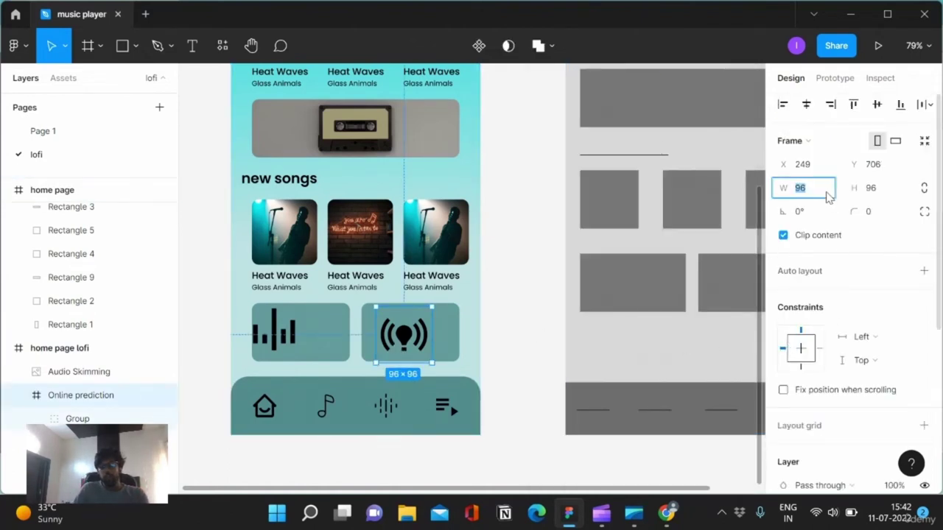
pyautogui.write('66')
pyautogui.press('Return')
pyautogui.click(874, 189)
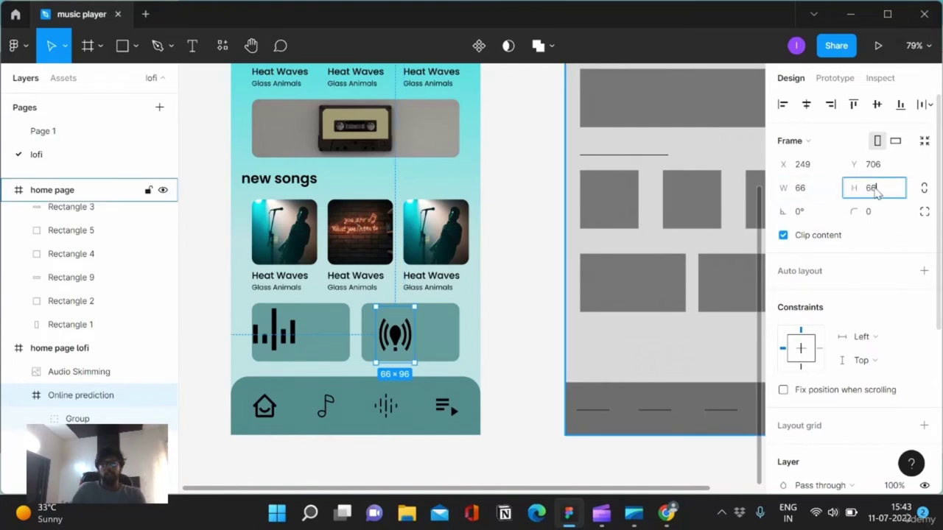
pyautogui.press('Return')
# - Resize the Audio Skimming icon to 66×66 and centre it vertically in the left card
pyautogui.click(274, 330)
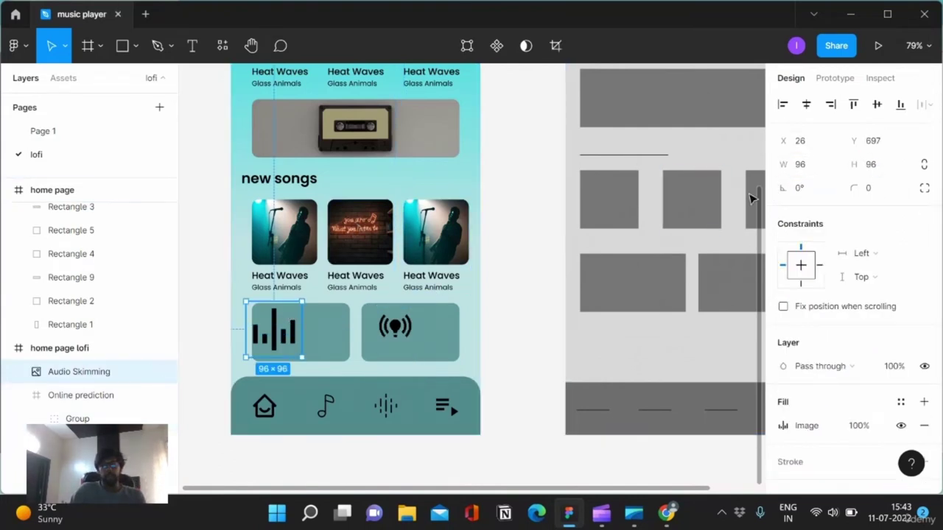
pyautogui.click(802, 165)
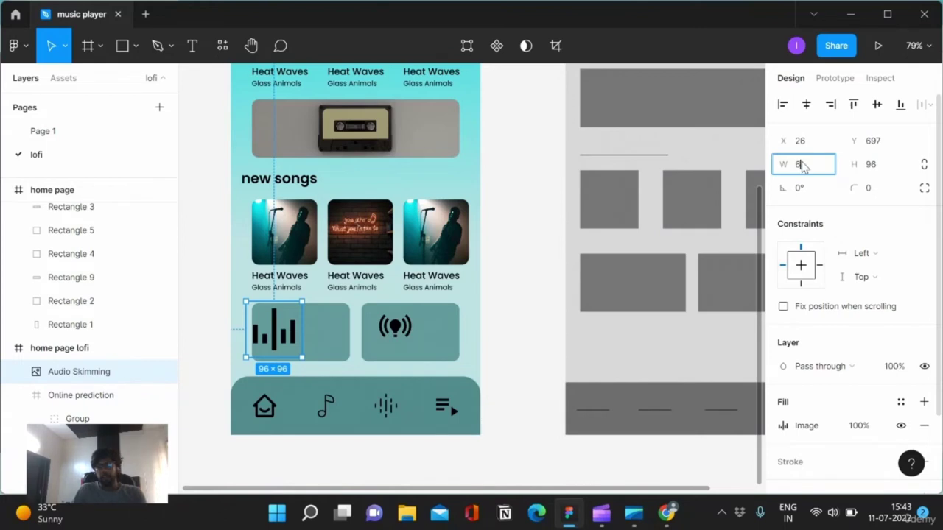
pyautogui.write('6')
pyautogui.press('Return')
pyautogui.click(878, 165)
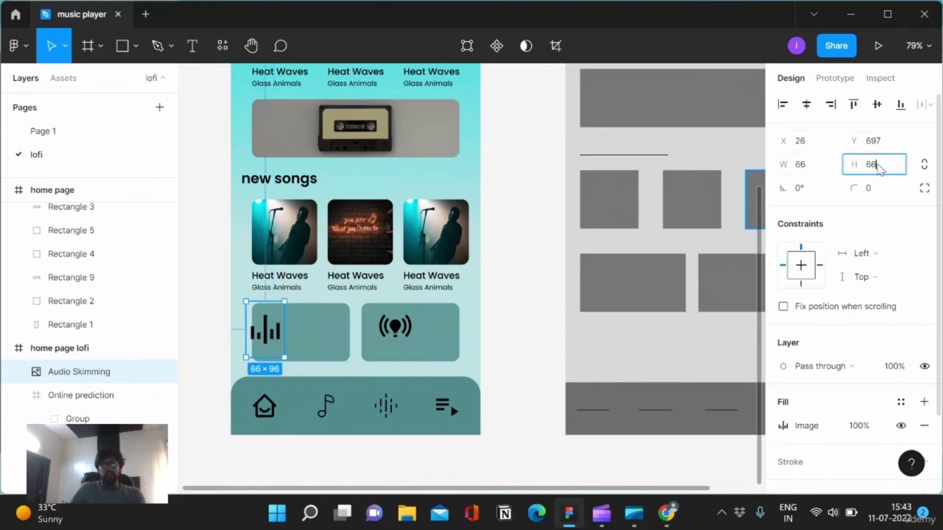
pyautogui.press('Return')
pyautogui.moveTo(267, 331)
pyautogui.mouseDown()
pyautogui.moveTo(273, 343)
pyautogui.moveTo(272, 333)
pyautogui.mouseUp()
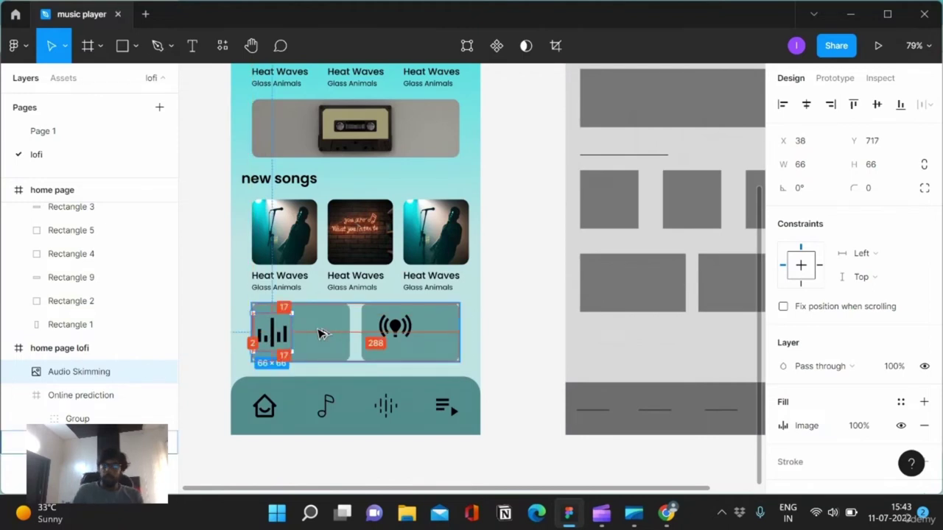
pyautogui.press('Left')
pyautogui.press('Left')
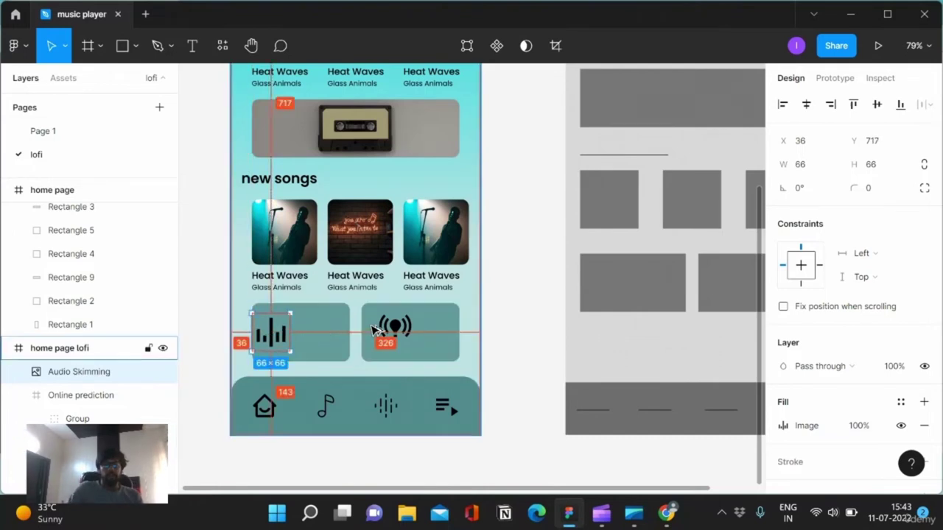
# - Reposition the broadcast icon inside the right card, undoing an accidental frame wrap
pyautogui.click(394, 328)
pyautogui.moveTo(394, 327); pyautogui.dragTo(379, 333)
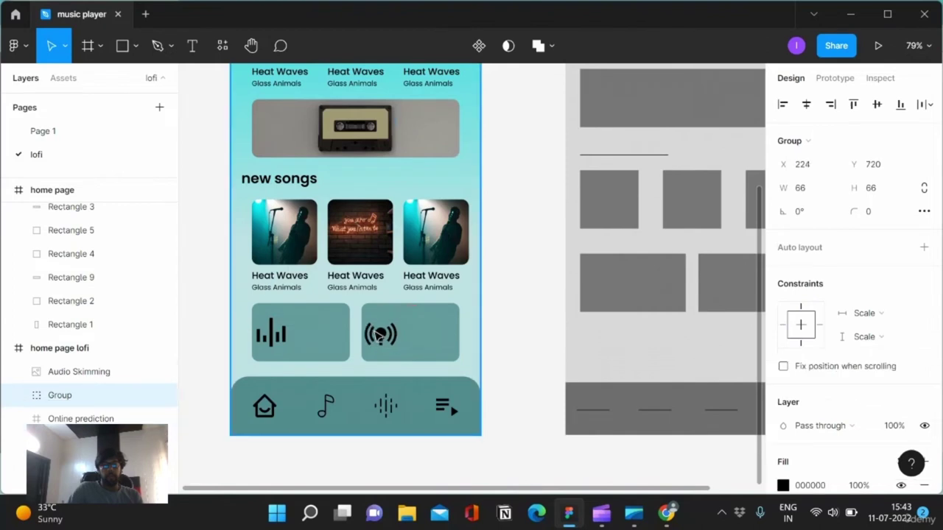
pyautogui.press('alt')
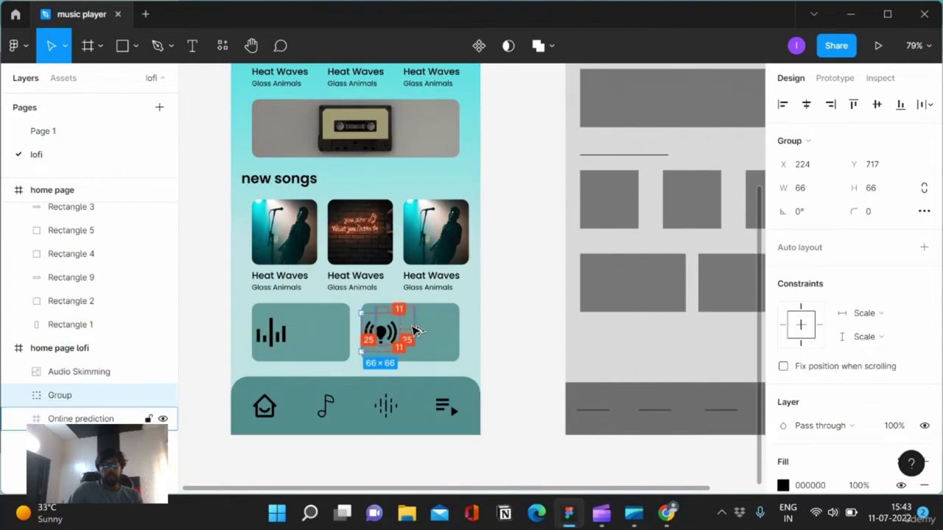
pyautogui.moveTo(417, 330); pyautogui.dragTo(417, 332)
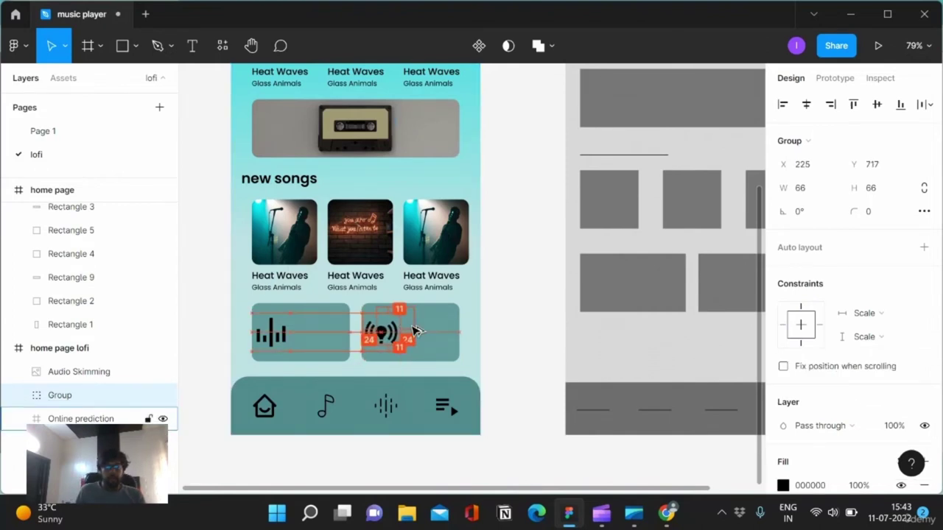
pyautogui.press('Escape')
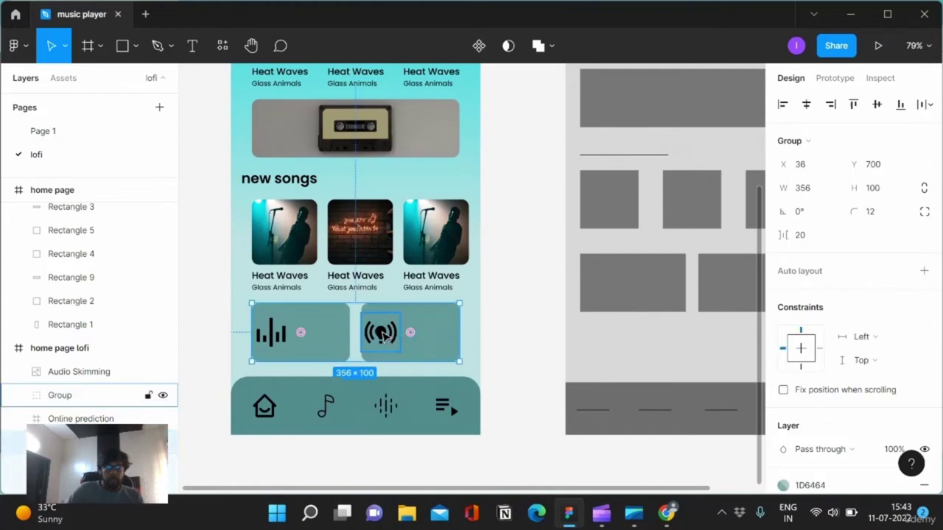
pyautogui.doubleClick(386, 335)
pyautogui.press('Escape')
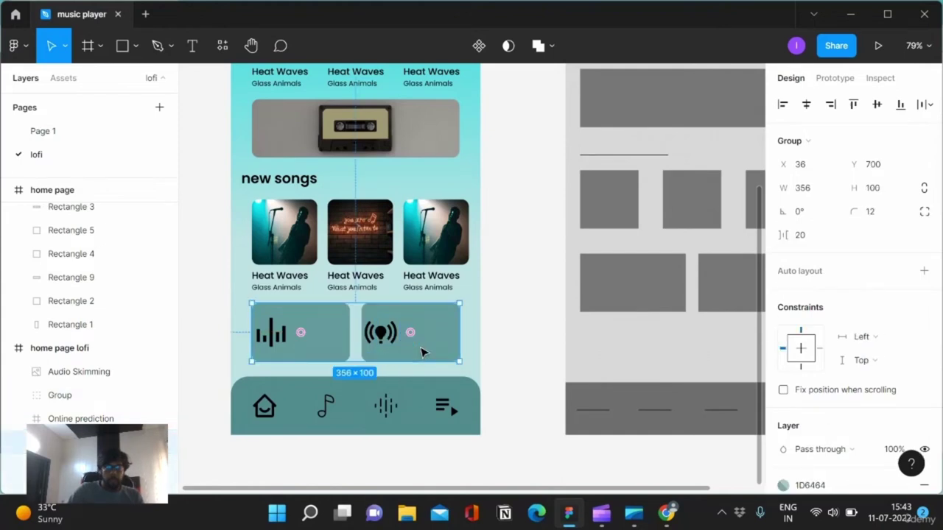
pyautogui.doubleClick(379, 332)
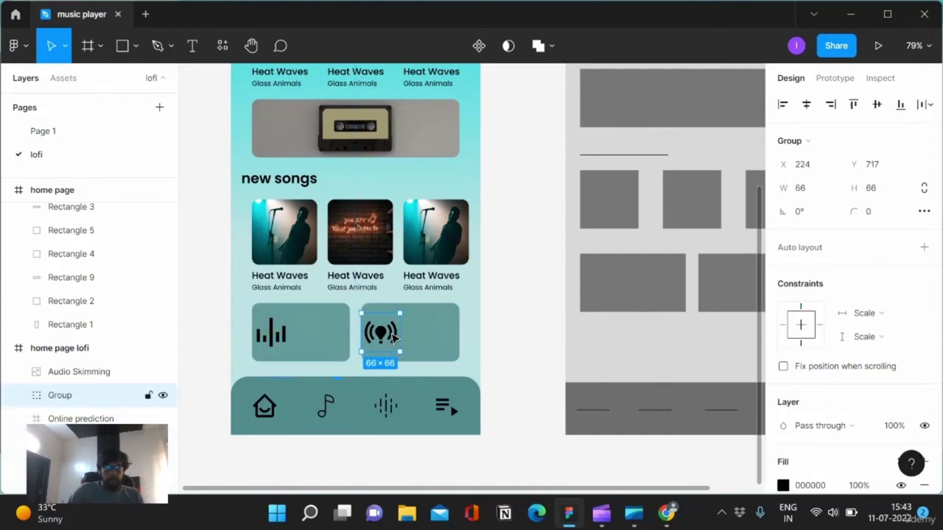
pyautogui.moveTo(380, 333); pyautogui.dragTo(400, 337)
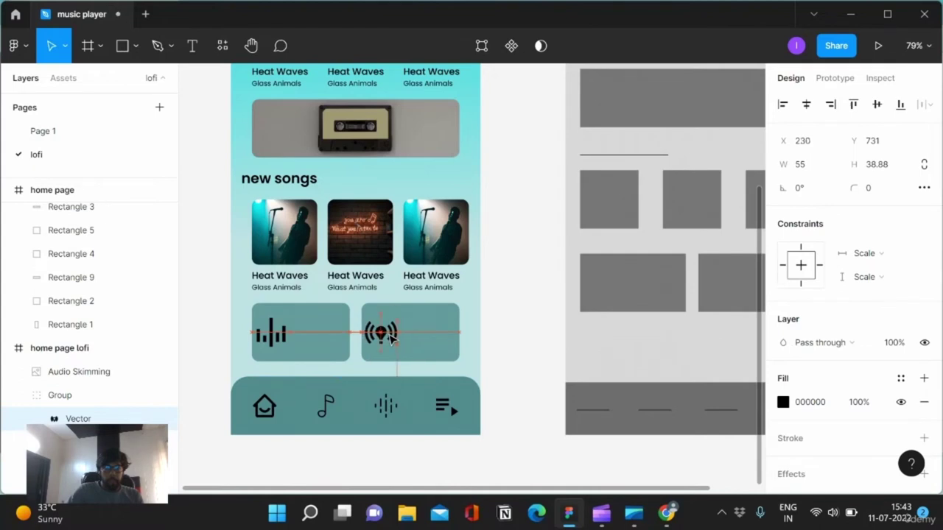
pyautogui.click(398, 340)
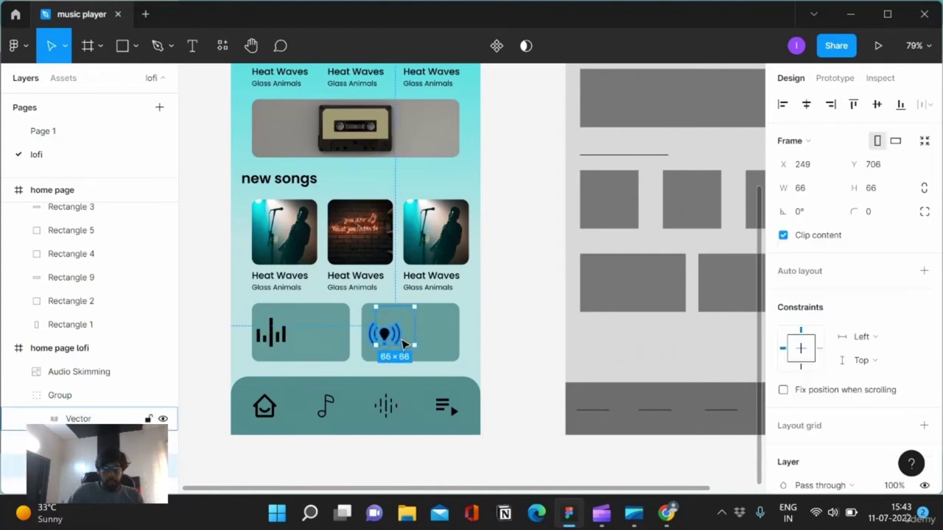
pyautogui.hotkey('ctrl', 'z')
pyautogui.click(397, 337)
pyautogui.doubleClick(397, 337)
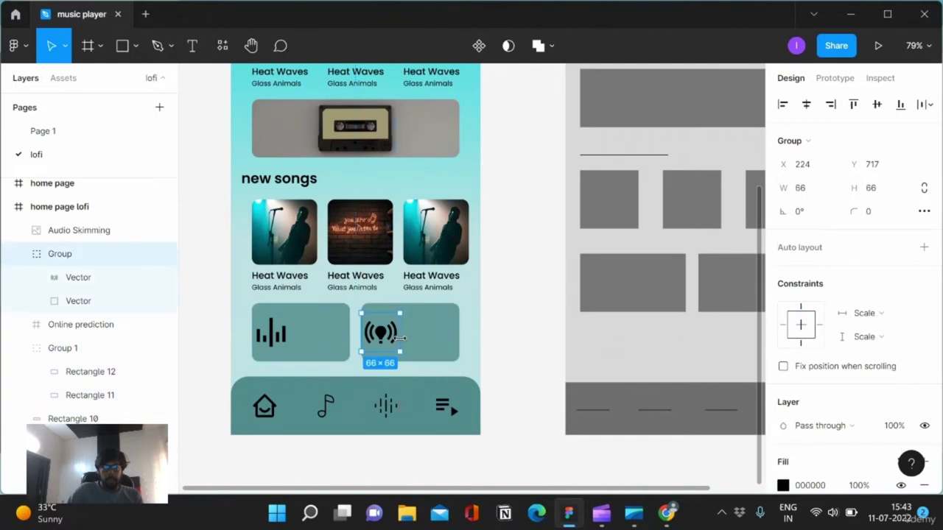
pyautogui.hotkey('ctrl', 'shift', 'z')
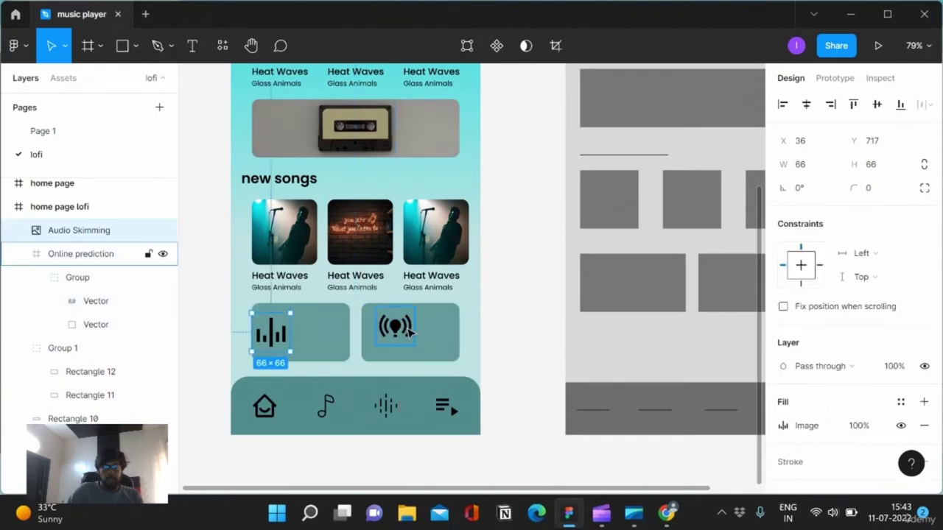
# - Nudge the broadcast icon so it lines up with the bar-chart icon at Y 717
pyautogui.click(81, 253)
pyautogui.click(416, 326)
pyautogui.doubleClick(409, 328)
pyautogui.moveTo(397, 331); pyautogui.dragTo(392, 336)
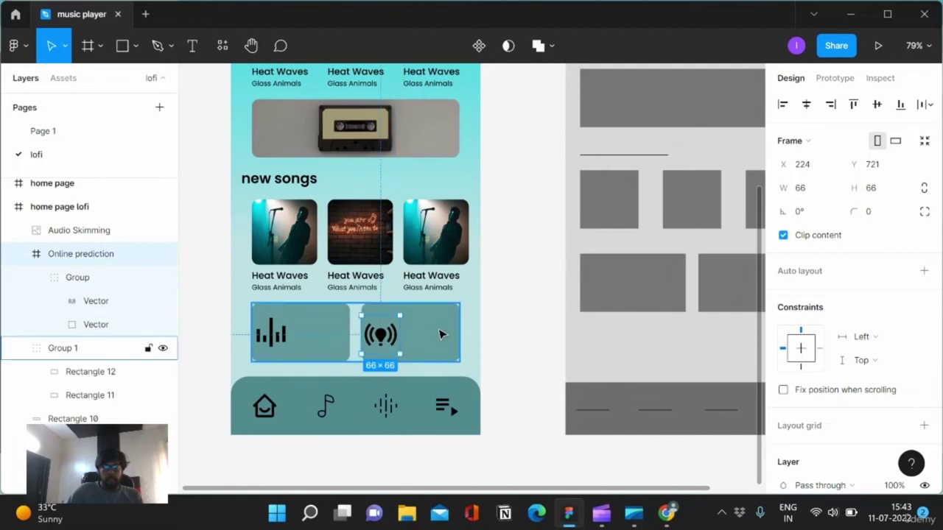
pyautogui.press('Up')
pyautogui.press('Up')
pyautogui.press('Up')
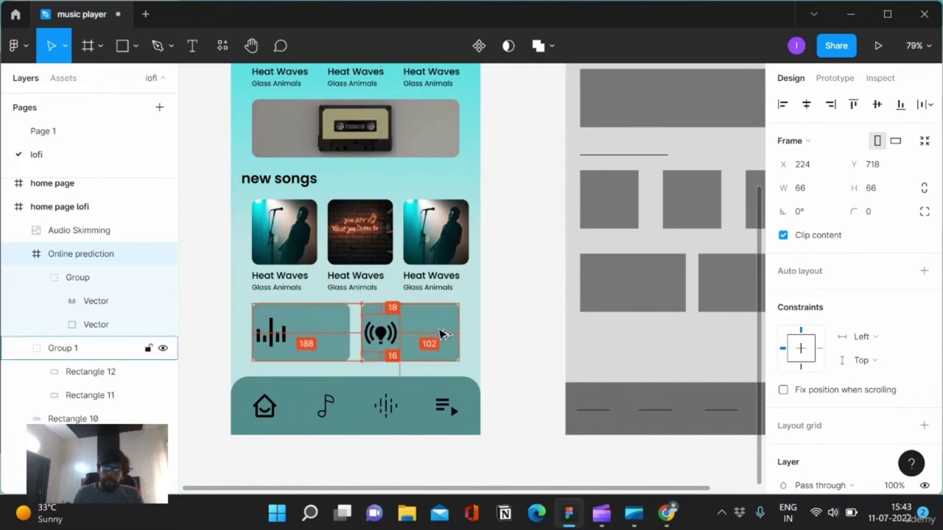
pyautogui.press('Down')
pyautogui.press('Up')
pyautogui.press('Up')
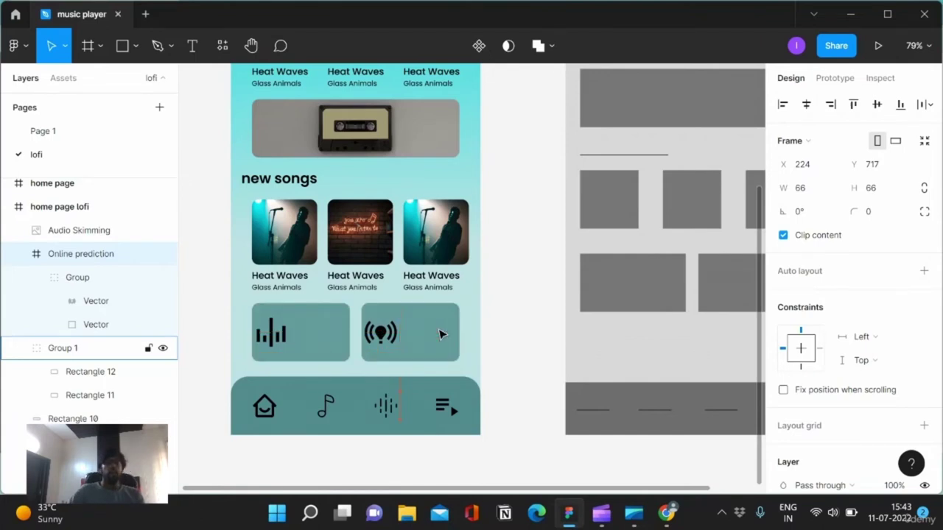
pyautogui.click(484, 315)
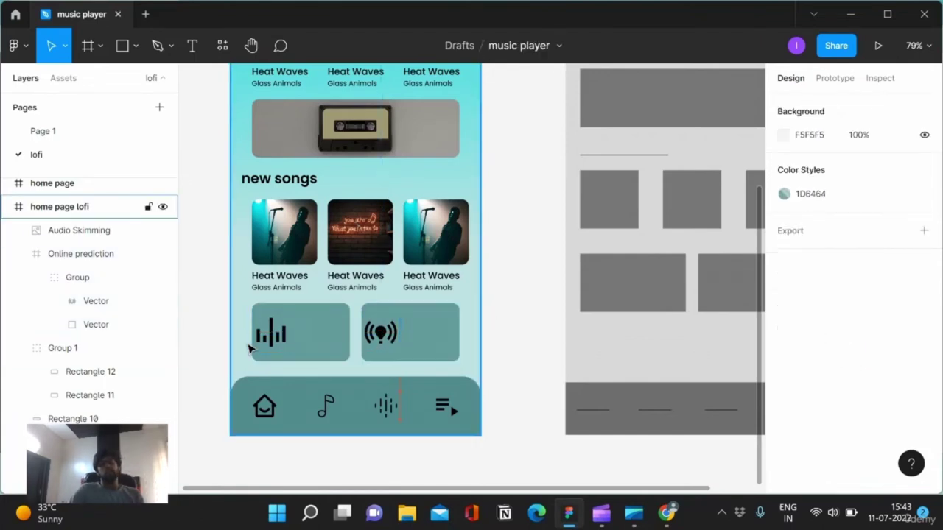
# - Zoom to fit the frames and start a text layer right of the bar-chart icon
pyautogui.scroll(-2, 248, 352)
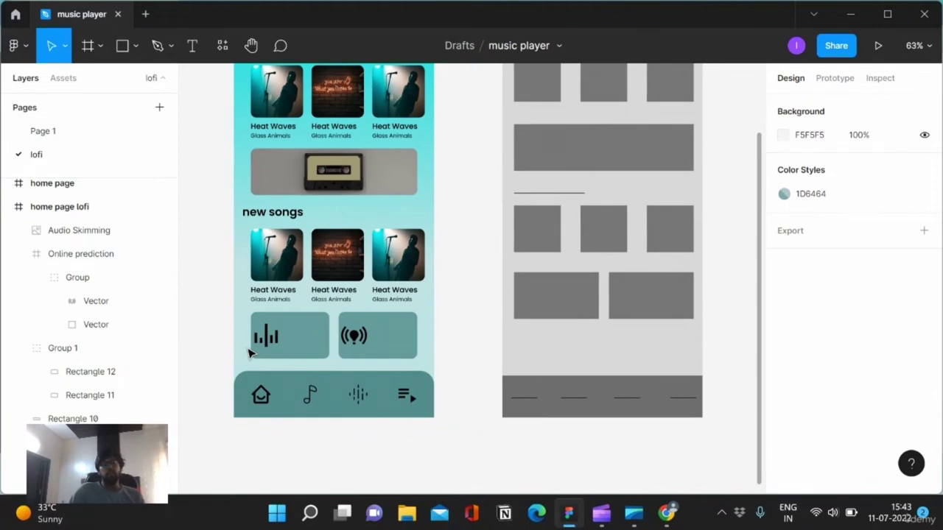
pyautogui.scroll(-2, 248, 352)
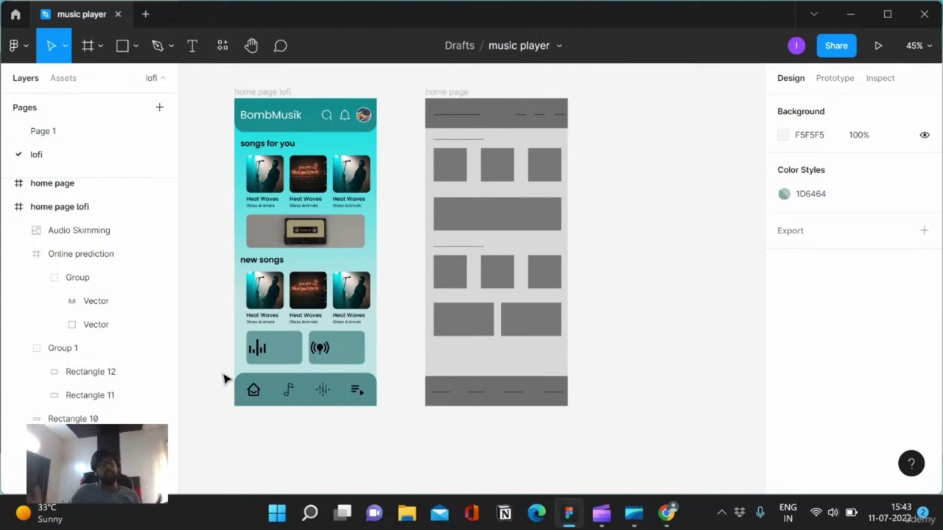
pyautogui.scroll(1, 226, 380)
pyautogui.scroll(3, 226, 380)
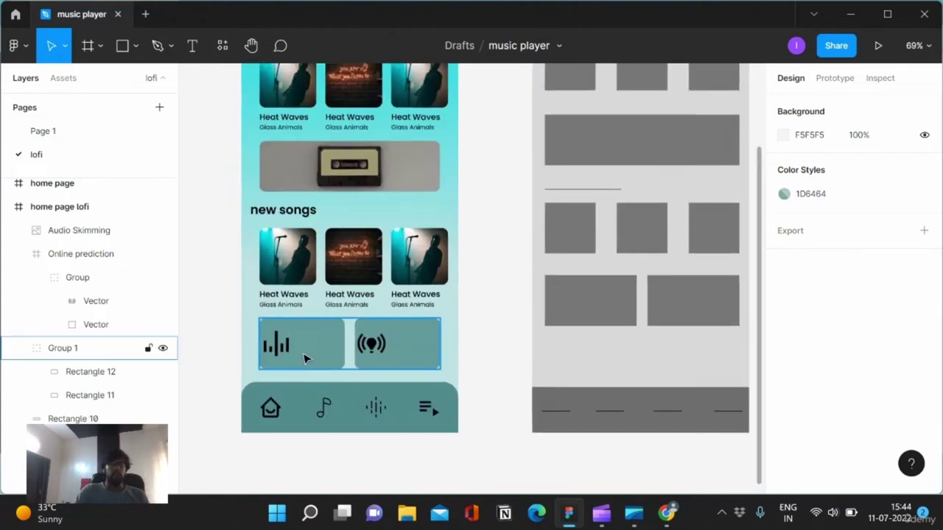
pyautogui.click(193, 46)
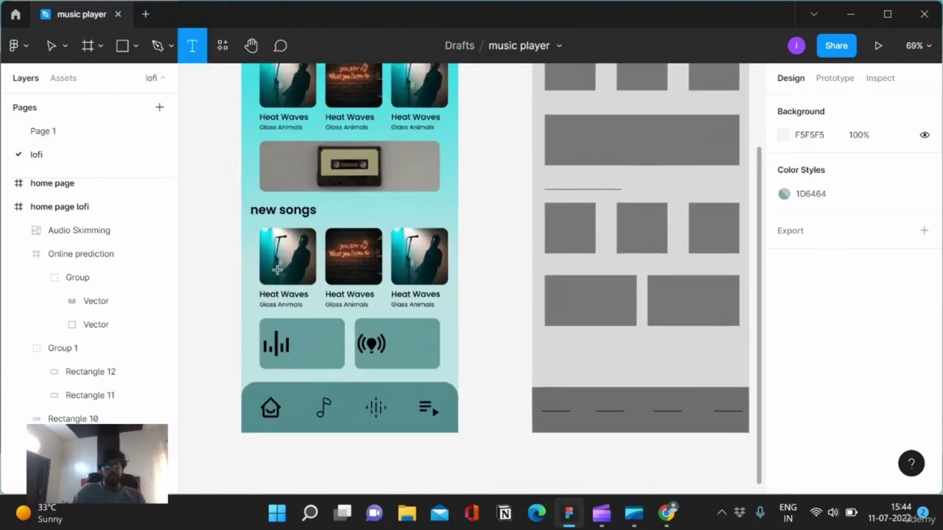
pyautogui.click(308, 341)
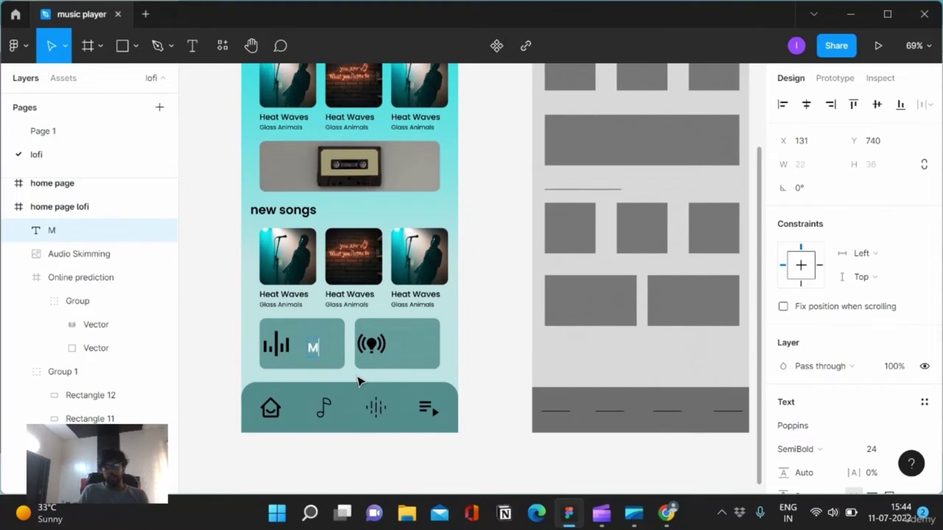
# - Write 'Stream Music' on the left card and set it to Poppins Medium 20
pyautogui.write('Stream')
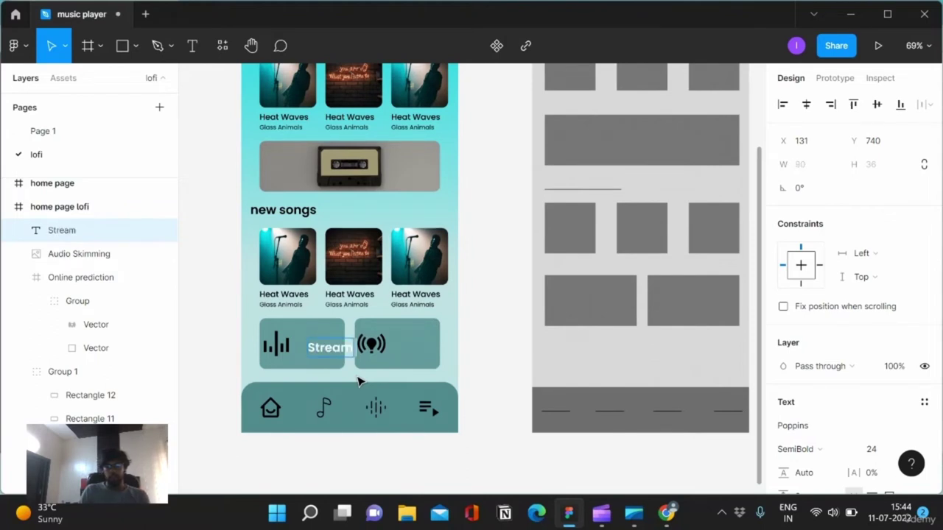
pyautogui.write(' Music')
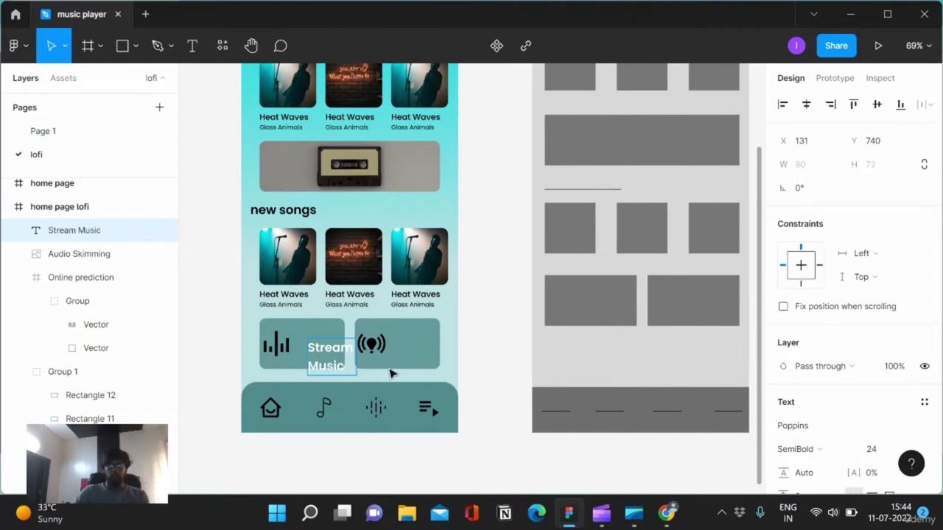
pyautogui.press('Escape')
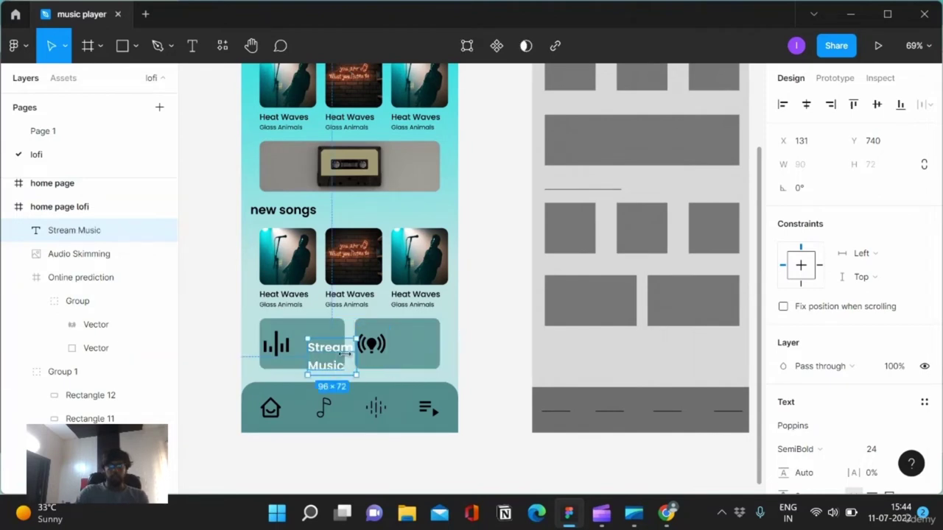
pyautogui.moveTo(328, 353); pyautogui.dragTo(317, 348)
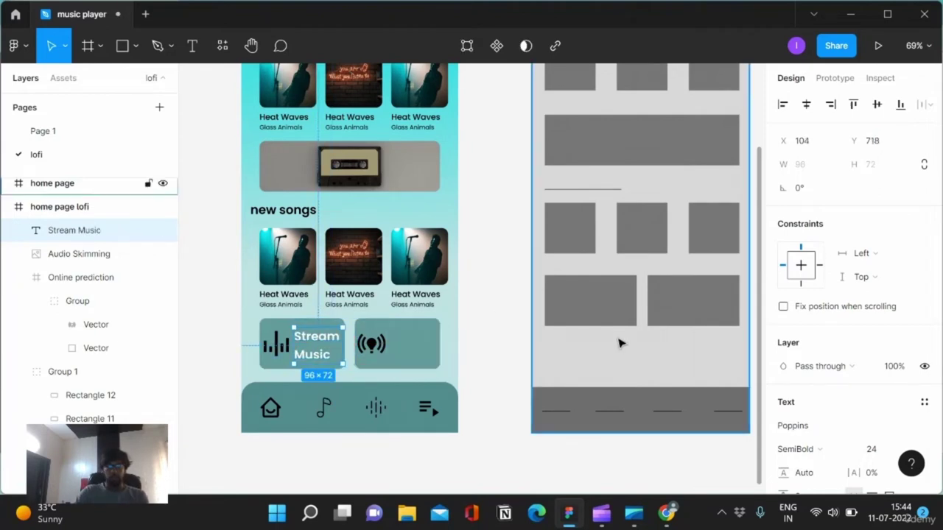
pyautogui.scroll(-2, 924, 350)
pyautogui.click(912, 377)
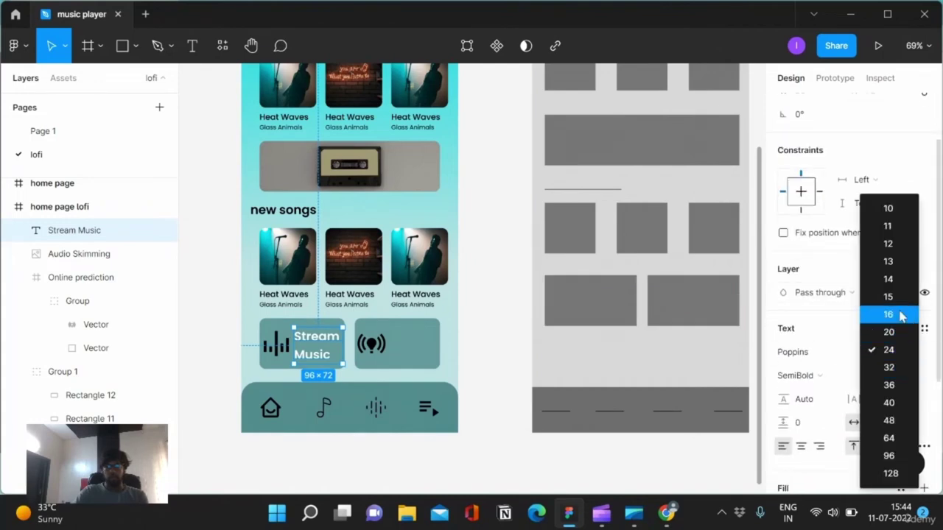
pyautogui.click(899, 332)
pyautogui.click(814, 377)
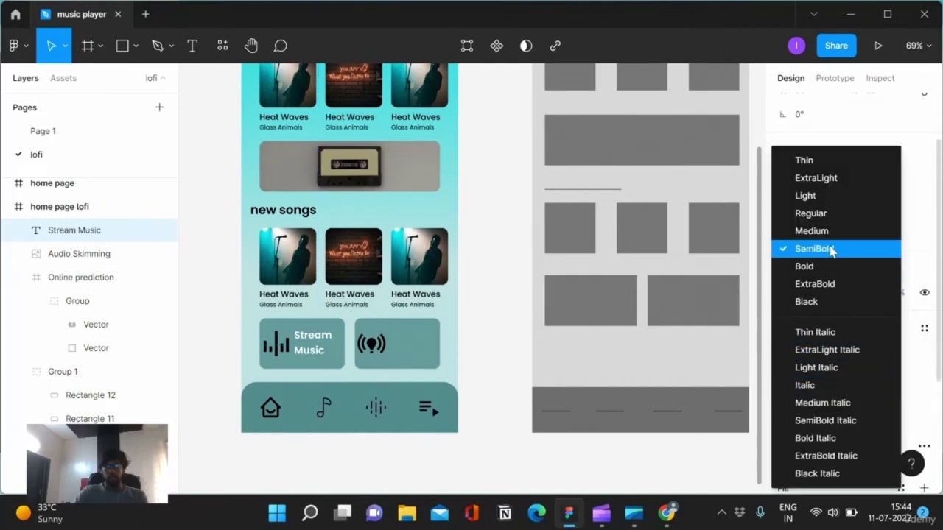
pyautogui.click(825, 229)
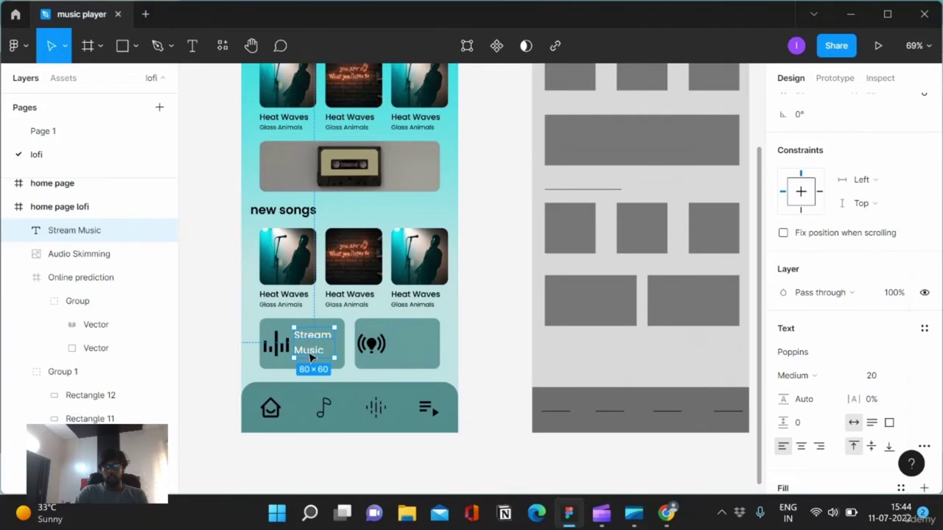
# - Centre the label beside the bar-chart icon, trying size 24 before settling on 20
pyautogui.moveTo(309, 345); pyautogui.dragTo(313, 351)
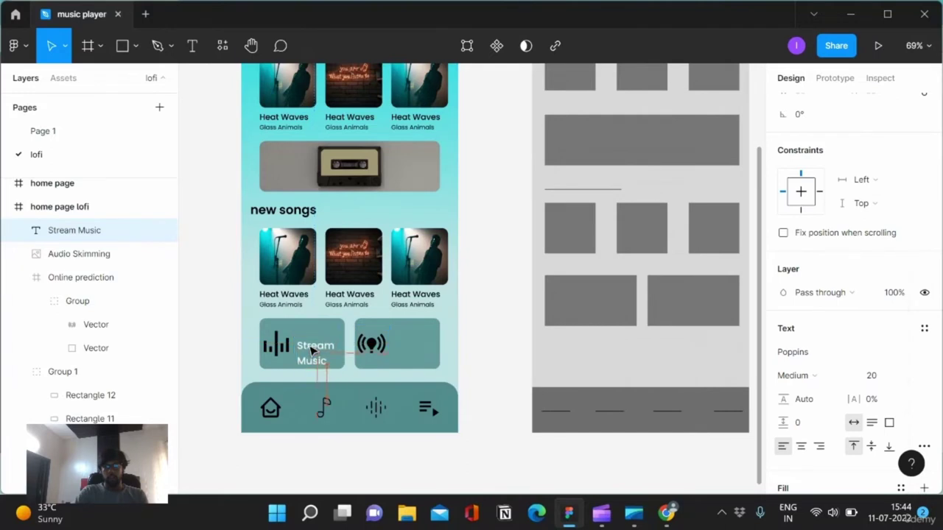
pyautogui.click(912, 376)
pyautogui.click(899, 345)
pyautogui.moveTo(324, 348); pyautogui.dragTo(319, 342)
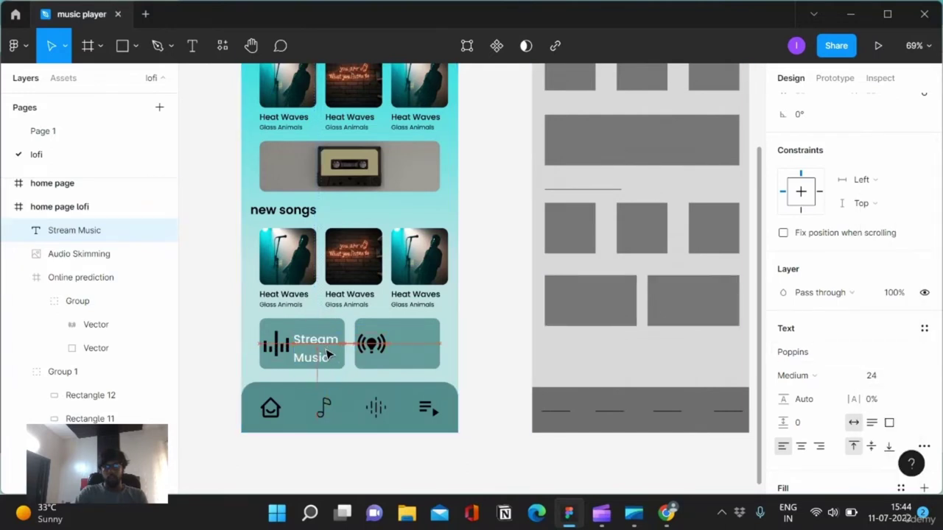
pyautogui.click(908, 376)
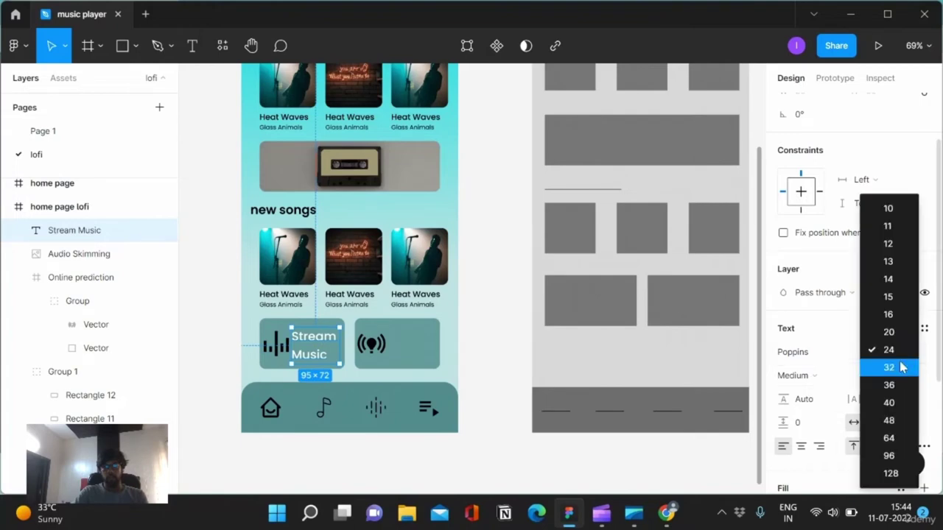
pyautogui.click(896, 330)
pyautogui.moveTo(318, 352); pyautogui.dragTo(327, 356)
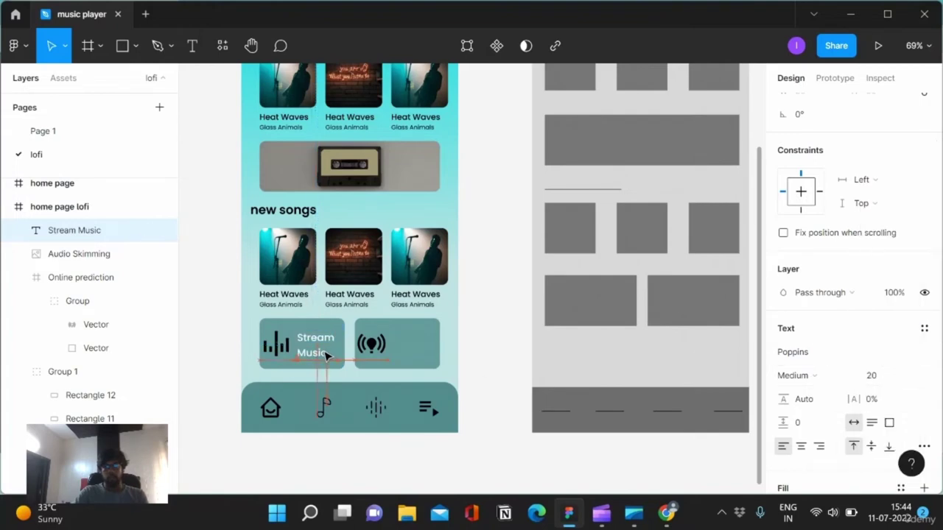
pyautogui.click(511, 329)
# - Paste a copy of the Stream Music label onto the right card
pyautogui.click(315, 350)
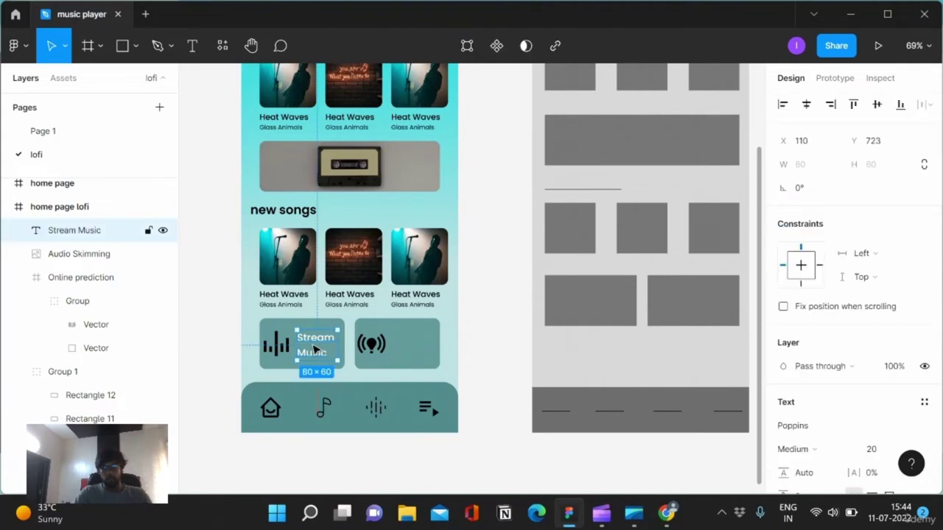
pyautogui.hotkey('ctrl', 'v')
pyautogui.moveTo(315, 349); pyautogui.dragTo(410, 350)
pyautogui.click(74, 253)
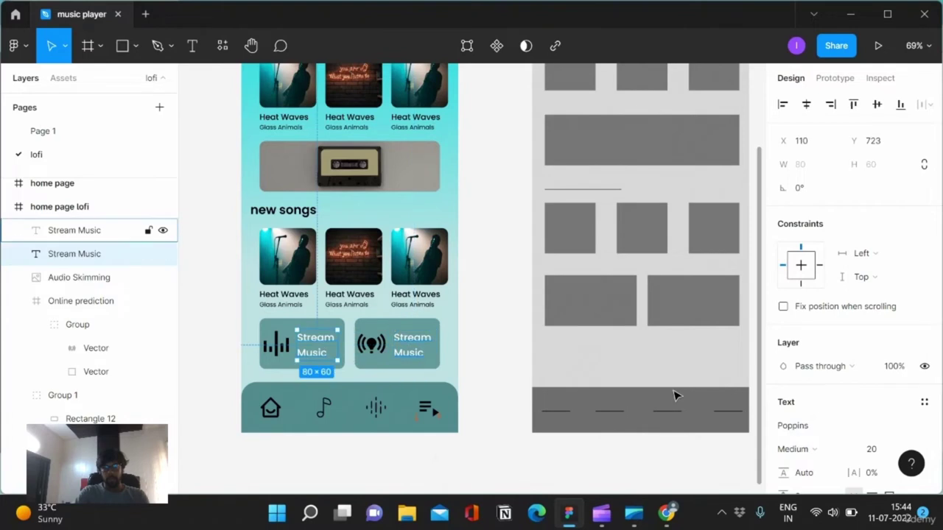
pyautogui.scroll(-2, 810, 353)
pyautogui.scroll(-3, 787, 423)
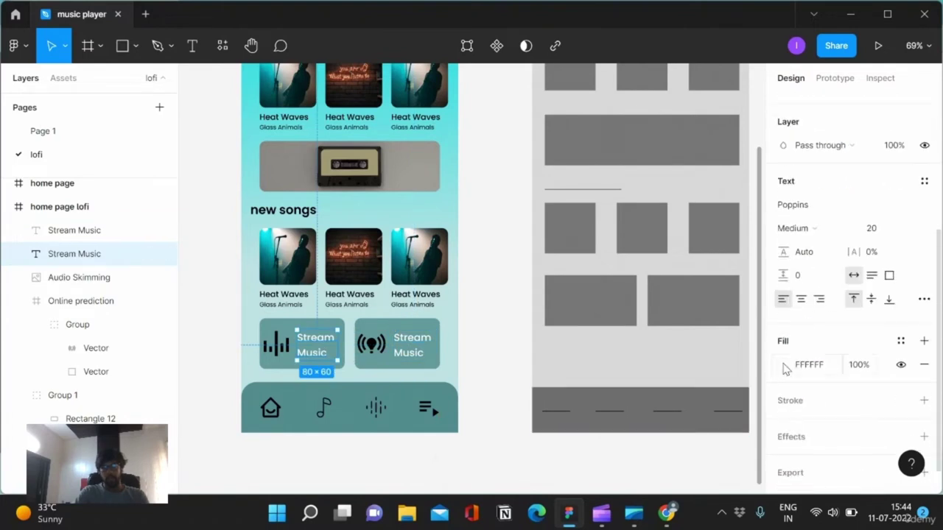
pyautogui.click(783, 364)
pyautogui.click(410, 347)
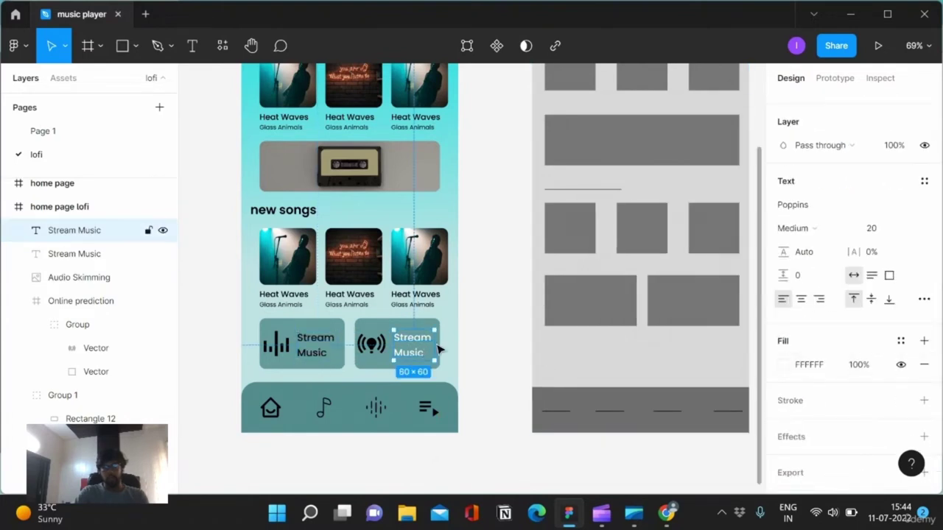
pyautogui.click(783, 364)
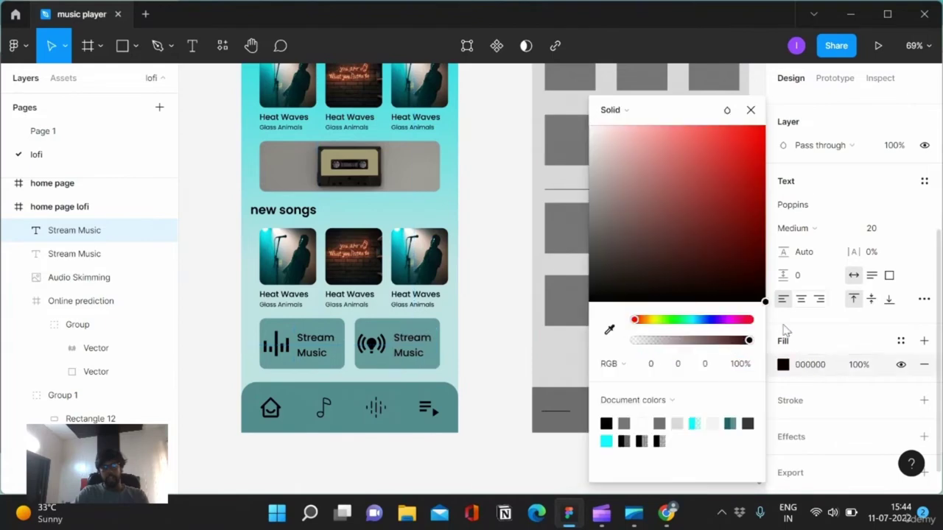
pyautogui.click(428, 473)
pyautogui.scroll(-5, 431, 473)
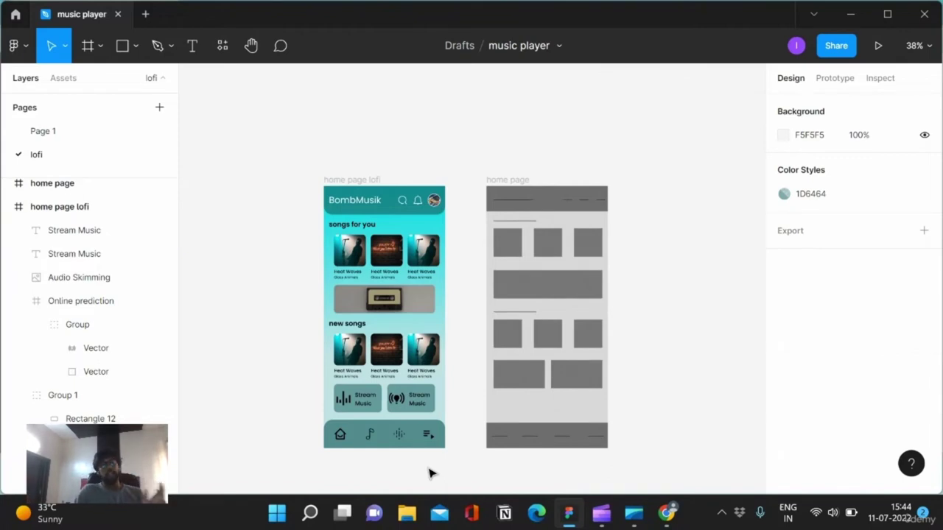
# - Copy the music play wireframe frame from Page 1, then go to the lofi page
pyautogui.click(35, 136)
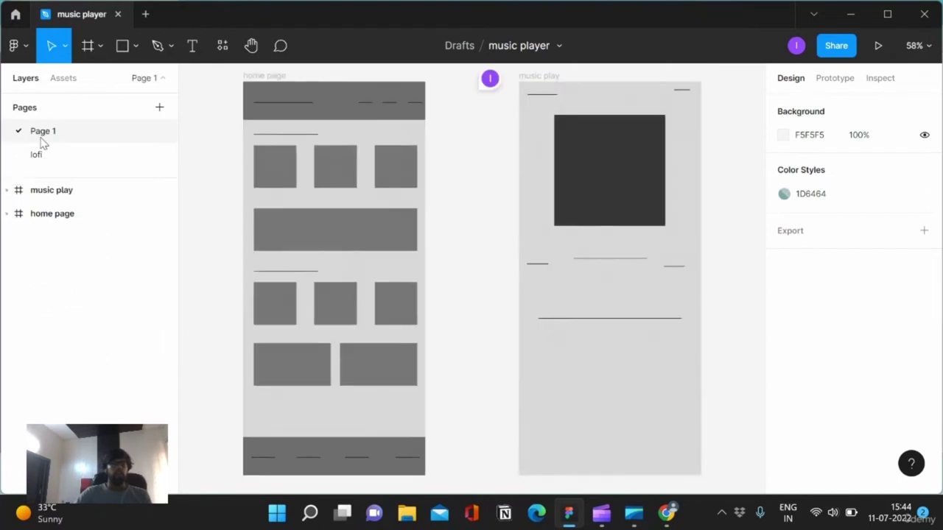
pyautogui.click(673, 183)
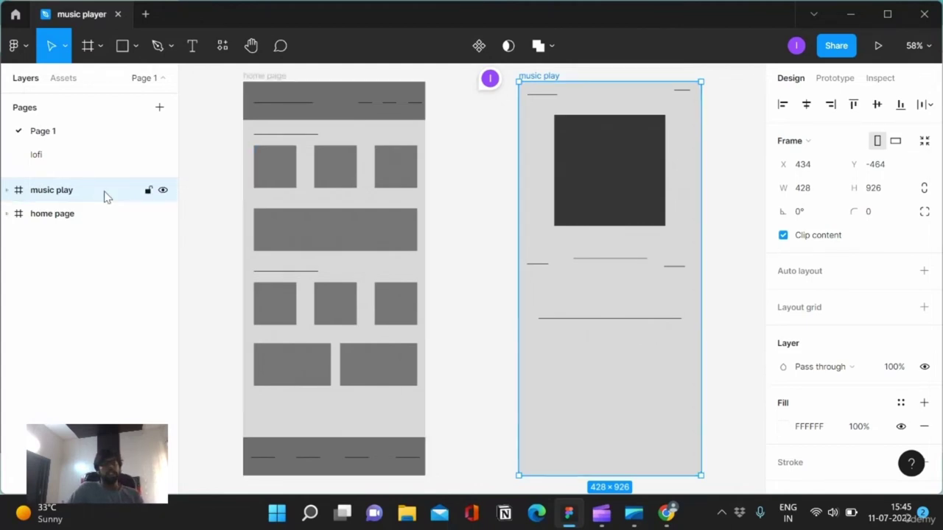
pyautogui.click(601, 514)
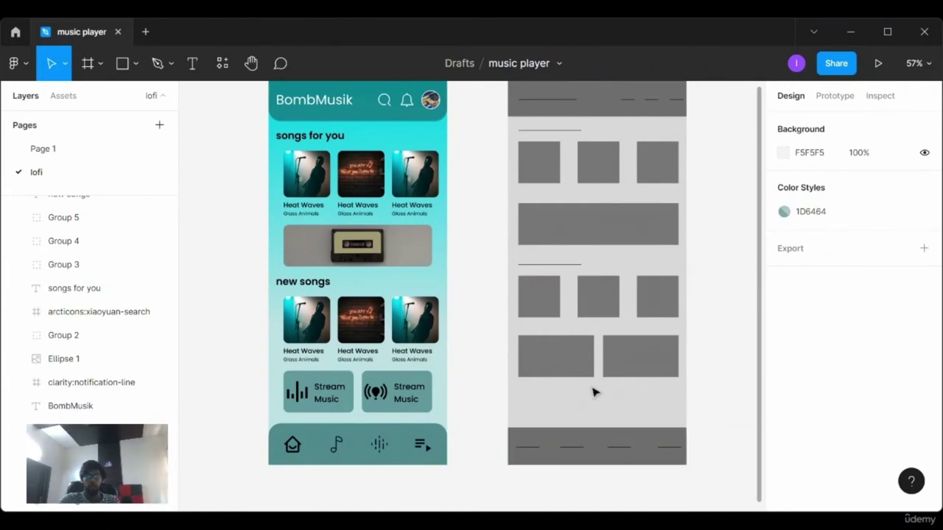
pyautogui.scroll(1, 595, 392)
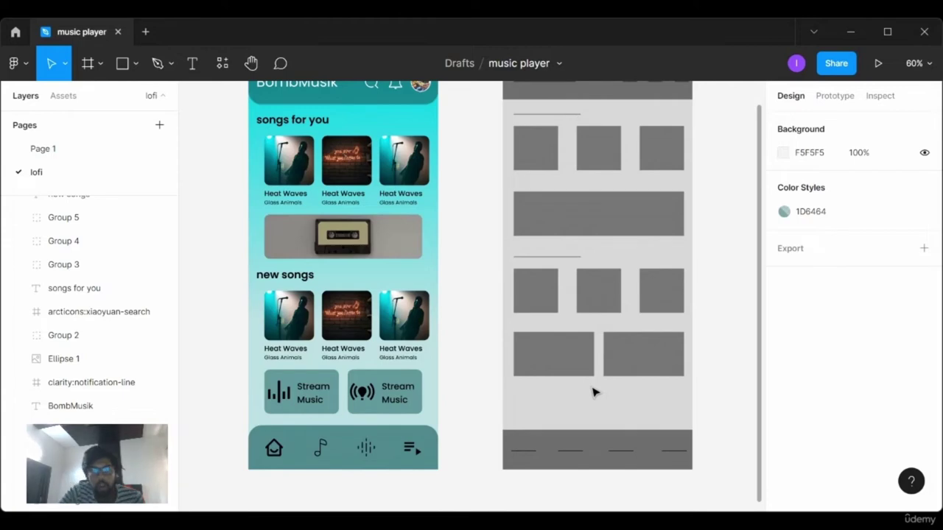
pyautogui.scroll(2, 535, 266)
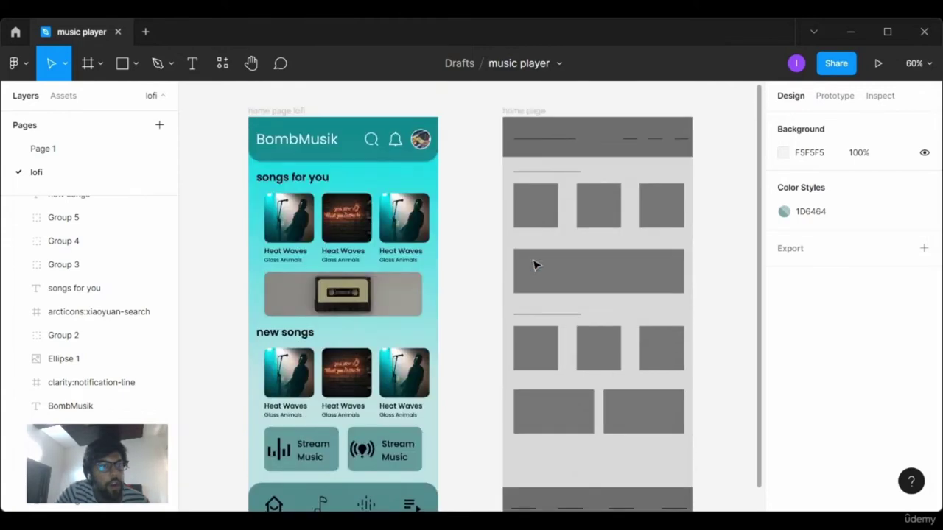
pyautogui.scroll(-2, 534, 265)
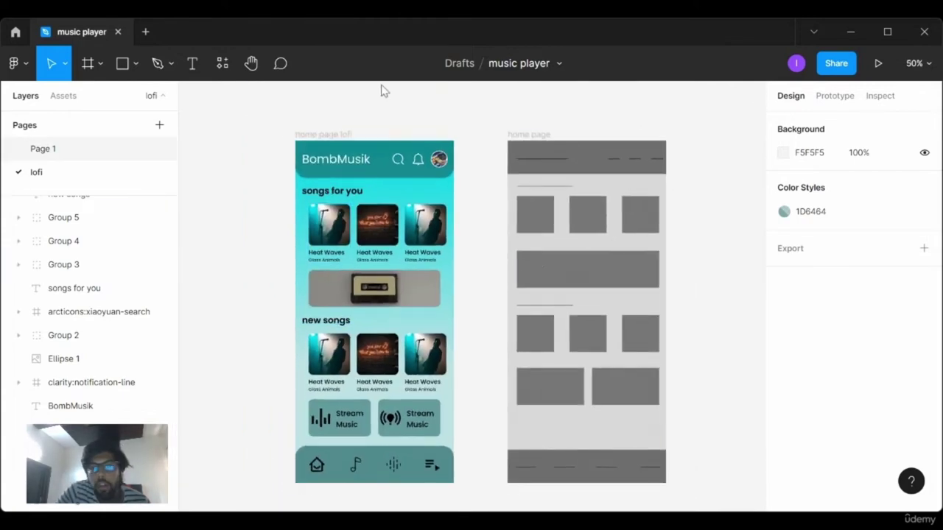
pyautogui.scroll(1, 529, 214)
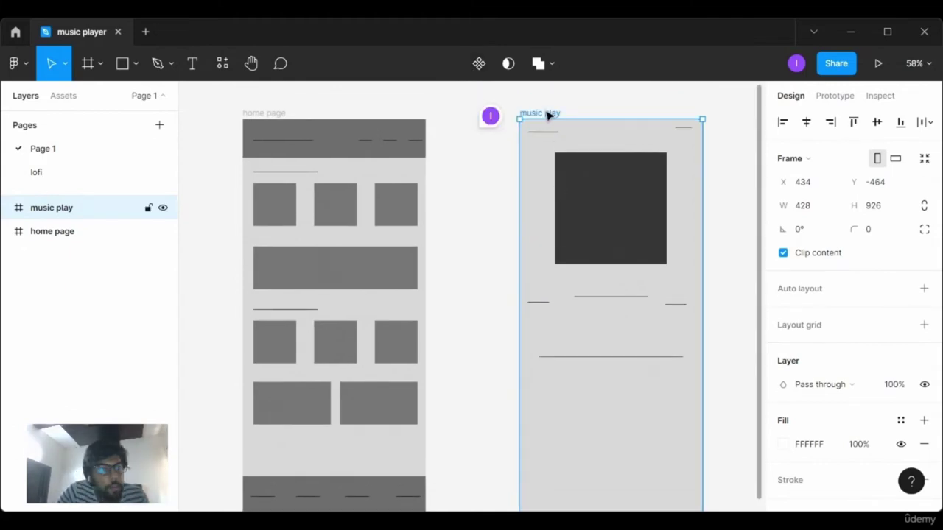
pyautogui.click(118, 182)
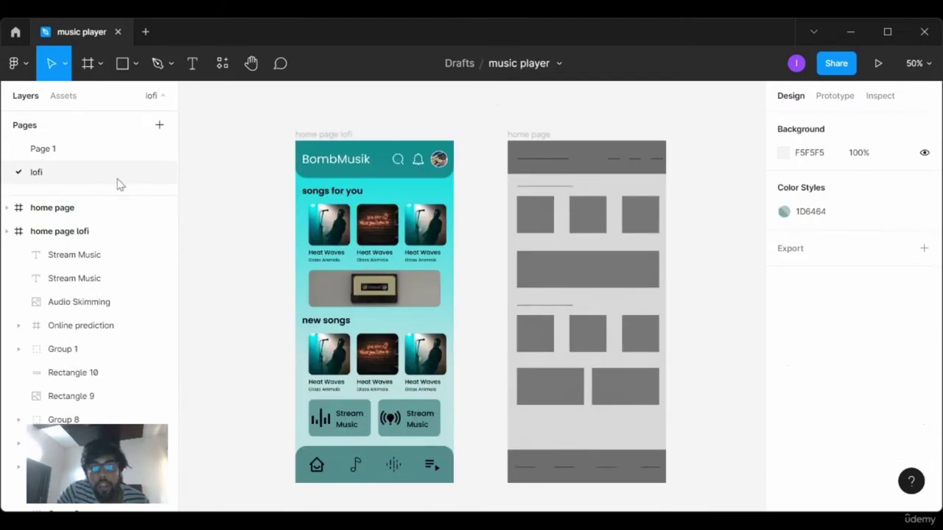
# - Replace the home page wireframe with the pasted music play frame, placed right of the lofi design
pyautogui.click(512, 135)
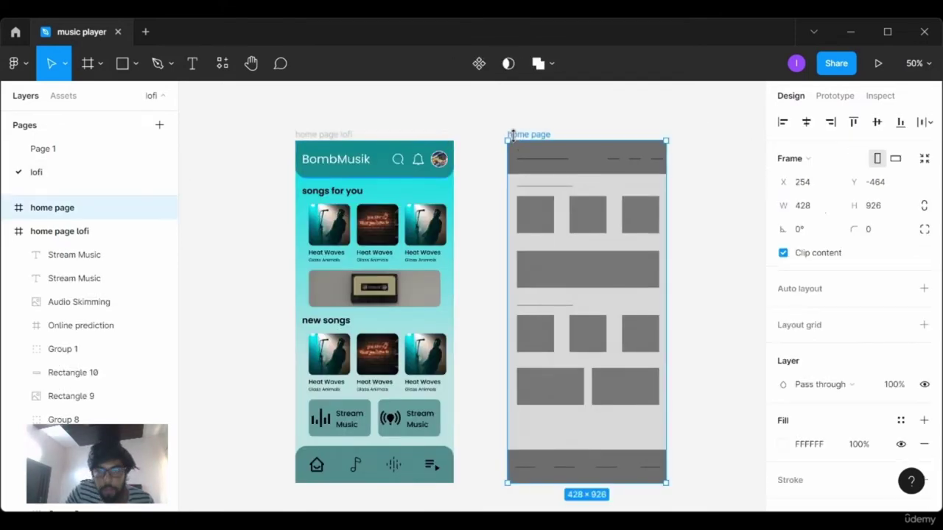
pyautogui.press('Delete')
pyautogui.hotkey('ctrl', 'v')
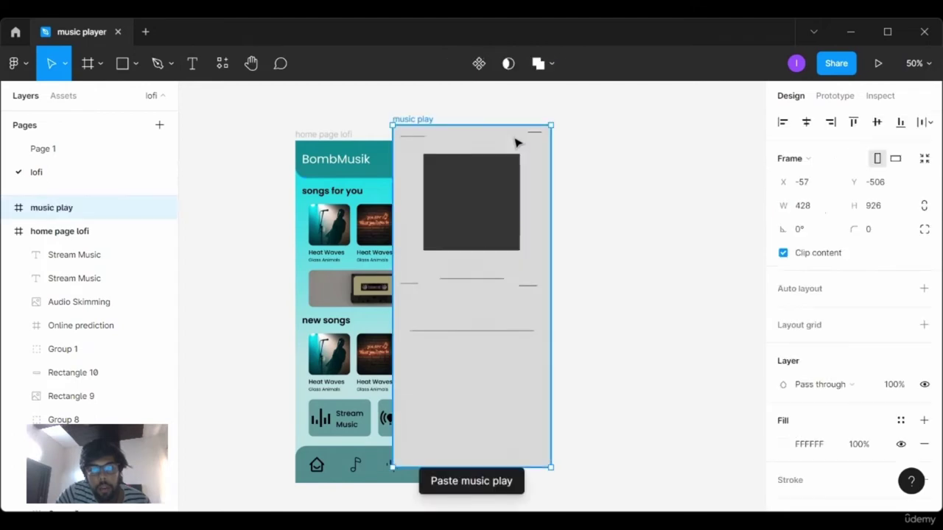
pyautogui.moveTo(428, 119); pyautogui.dragTo(695, 133)
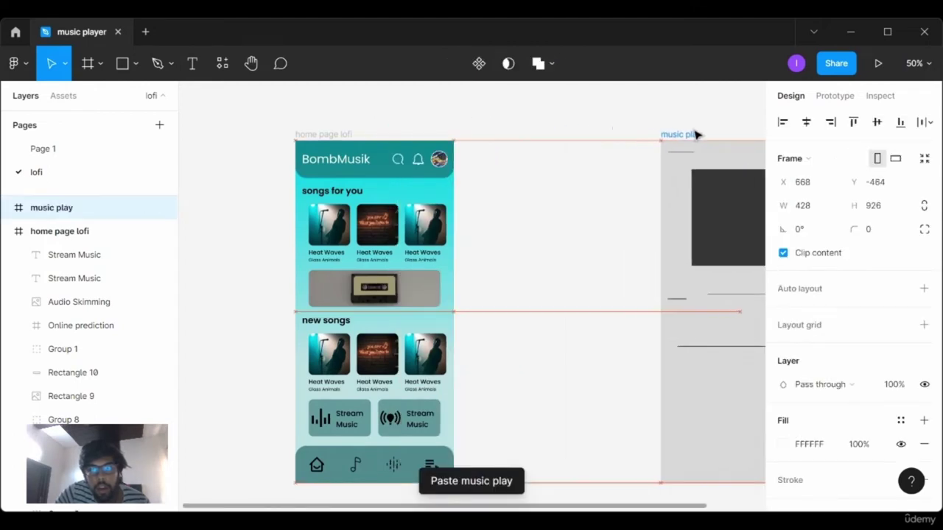
pyautogui.hscroll(1, 518, 144)
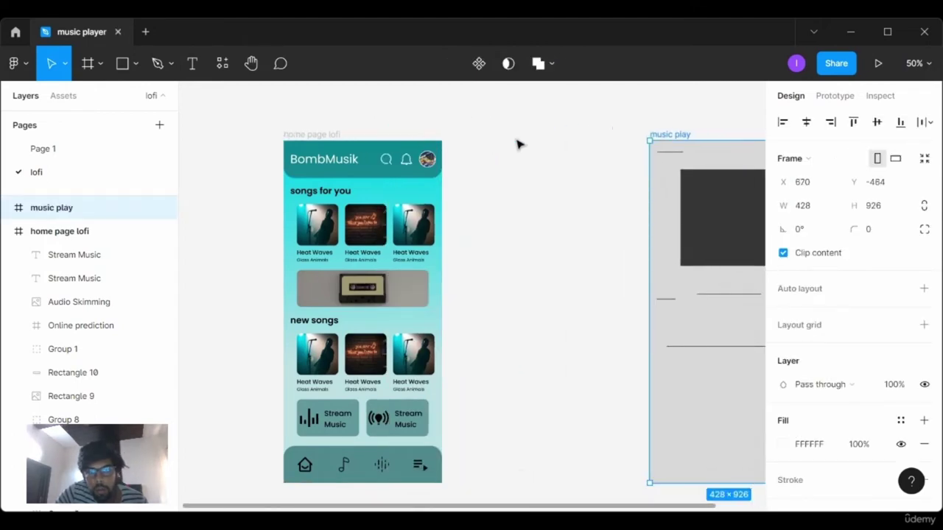
pyautogui.hscroll(2, 518, 145)
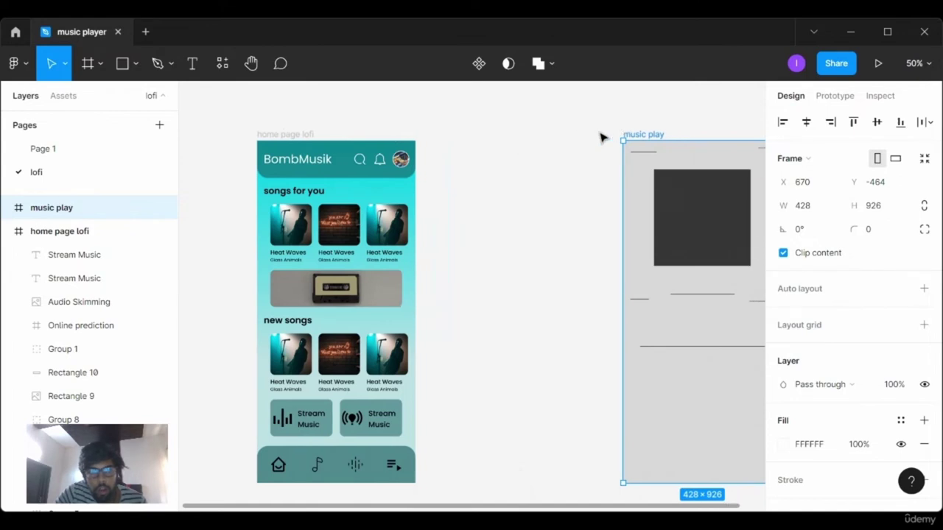
# - Paste a duplicate of the home page lofi frame
pyautogui.click(260, 140)
pyautogui.hotkey('ctrl', 'v')
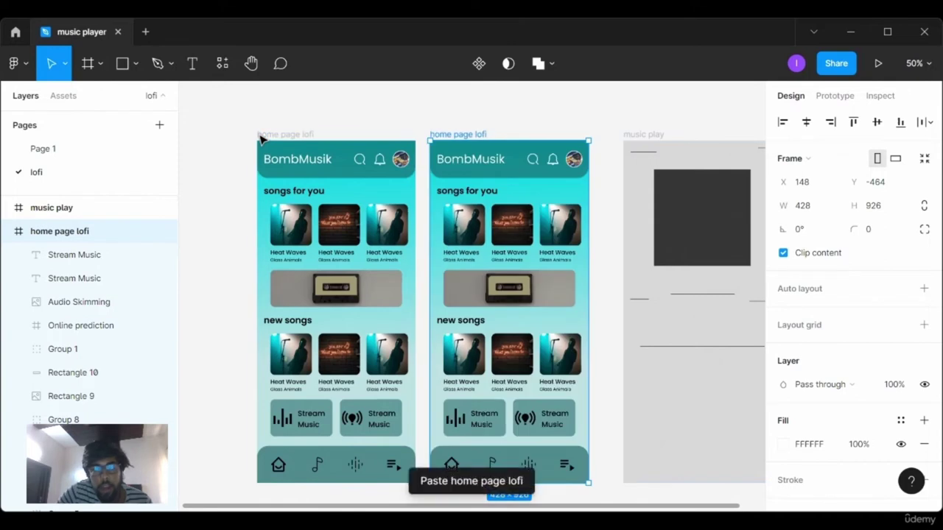
pyautogui.scroll(-1, 501, 193)
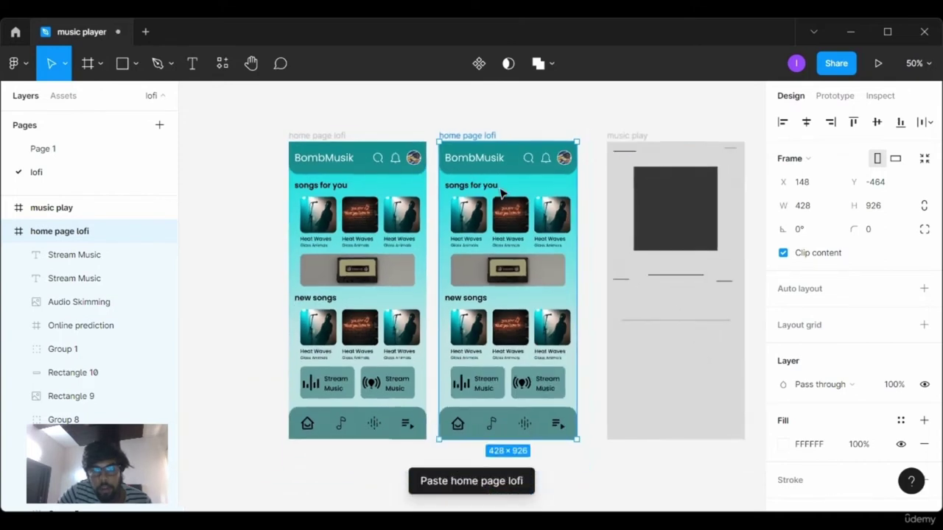
pyautogui.scroll(-1, 501, 193)
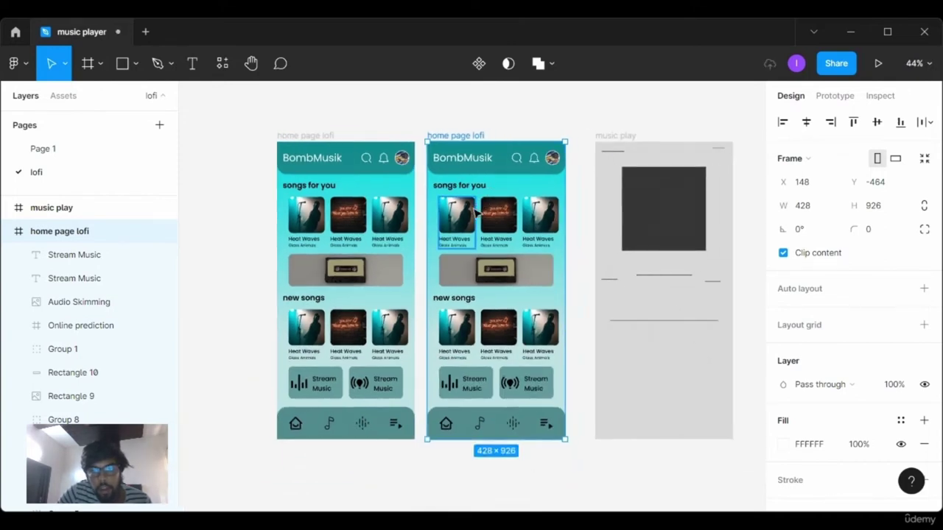
# - In the copy, delete the songs-for-you cards, cassette banner, new songs cards and Stream Music cards
pyautogui.click(474, 214)
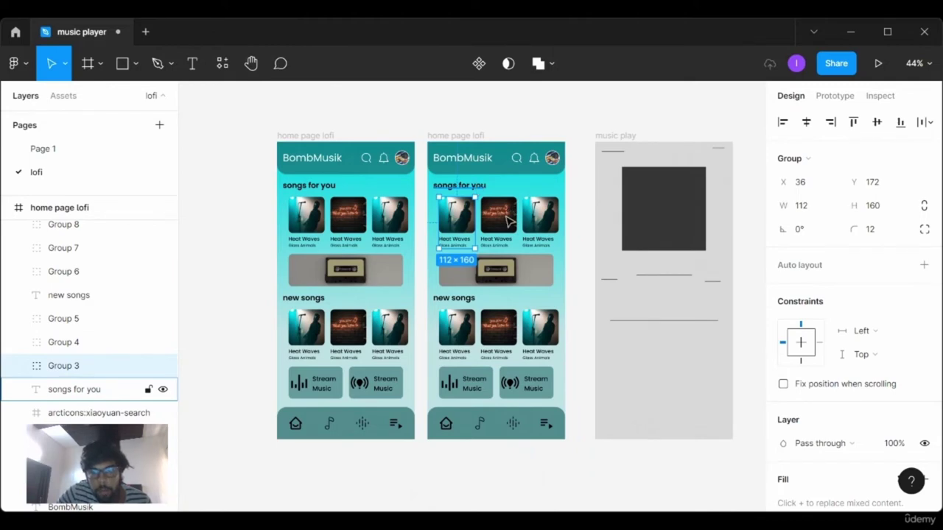
pyautogui.moveTo(431, 177); pyautogui.dragTo(548, 247)
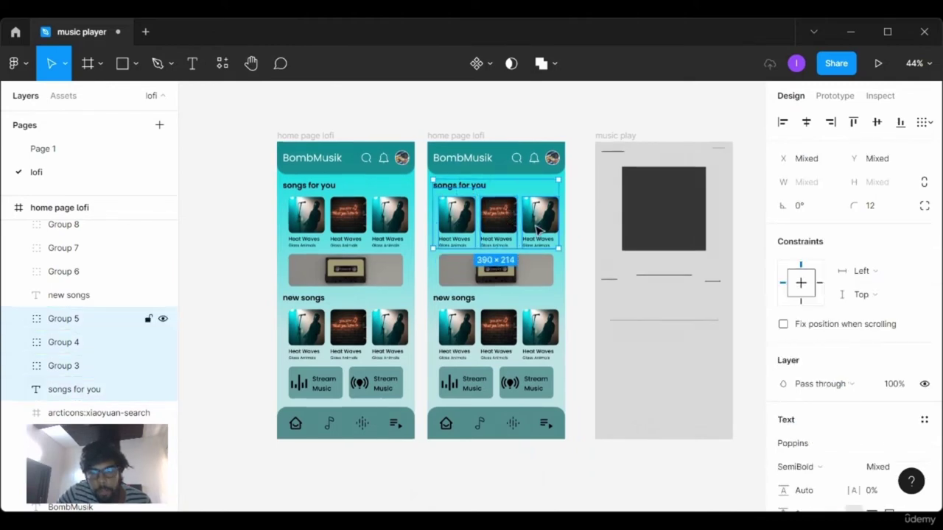
pyautogui.keyDown('shift'); pyautogui.click(521, 288); pyautogui.keyUp('shift')
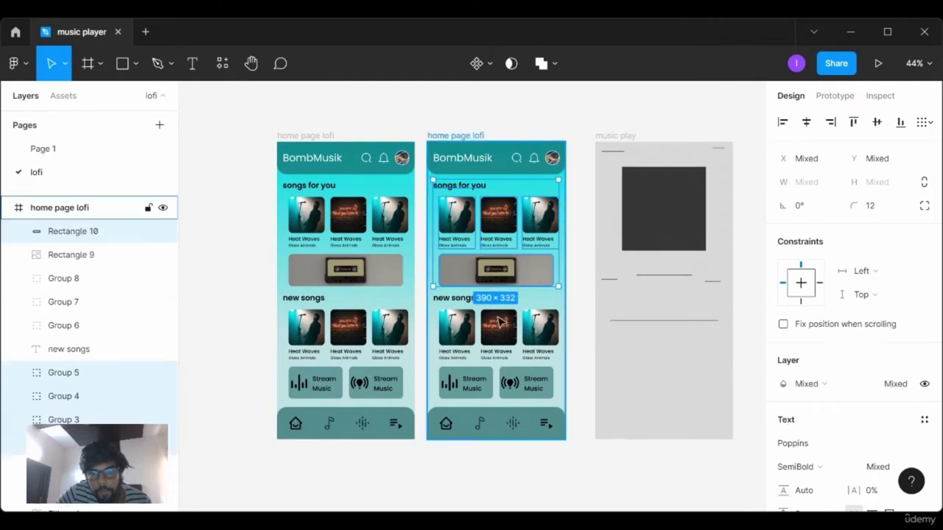
pyautogui.keyDown('shift'); pyautogui.click(464, 336); pyautogui.keyUp('shift')
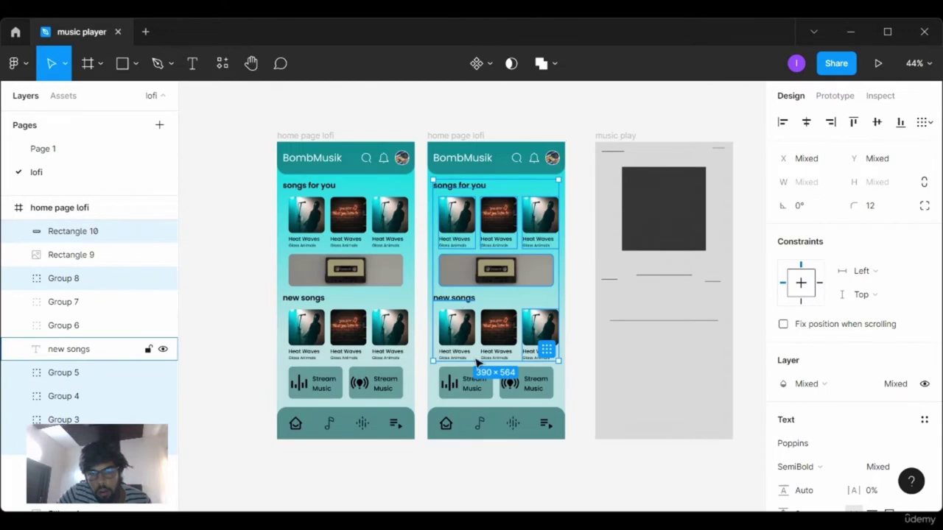
pyautogui.keyDown('shift'); pyautogui.click(471, 387); pyautogui.keyUp('shift')
pyautogui.keyDown('shift'); pyautogui.click(531, 385); pyautogui.keyUp('shift')
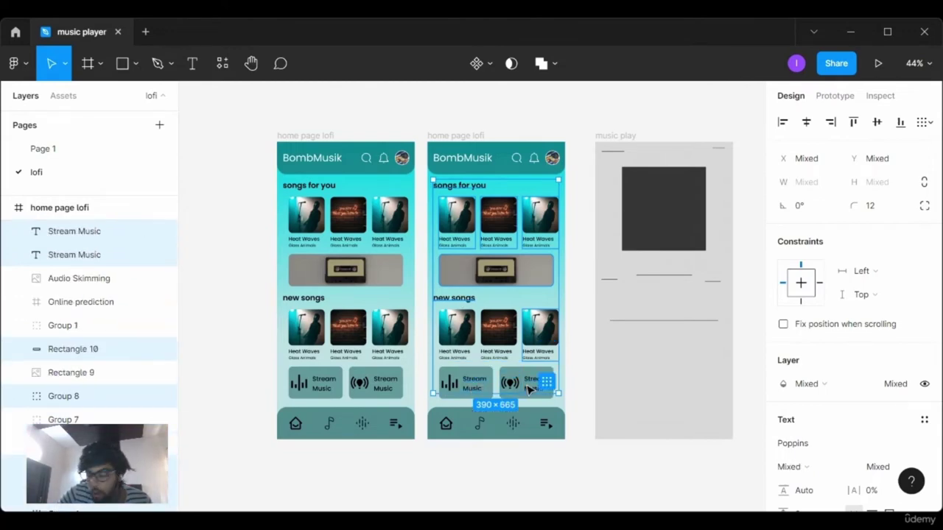
pyautogui.press('Delete')
# - Delete the leftover Stream Music card backgrounds and the Online prediction and Audio Skimming icons
pyautogui.click(526, 388)
pyautogui.press('Delete')
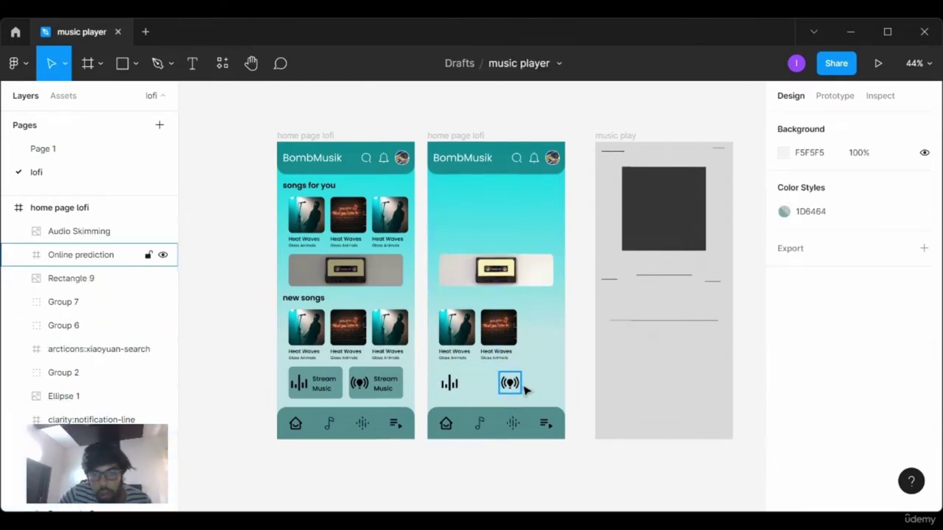
pyautogui.click(519, 384)
pyautogui.press('Delete')
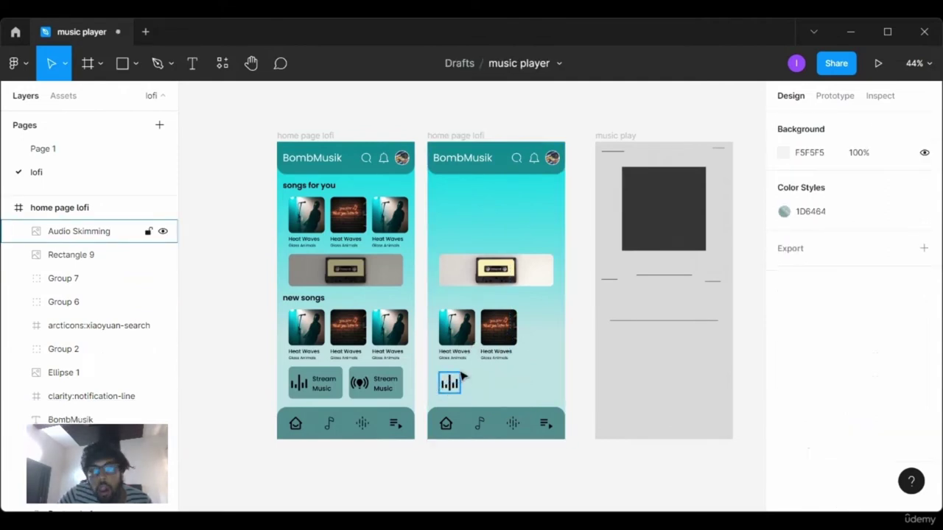
pyautogui.click(457, 383)
pyautogui.press('Delete')
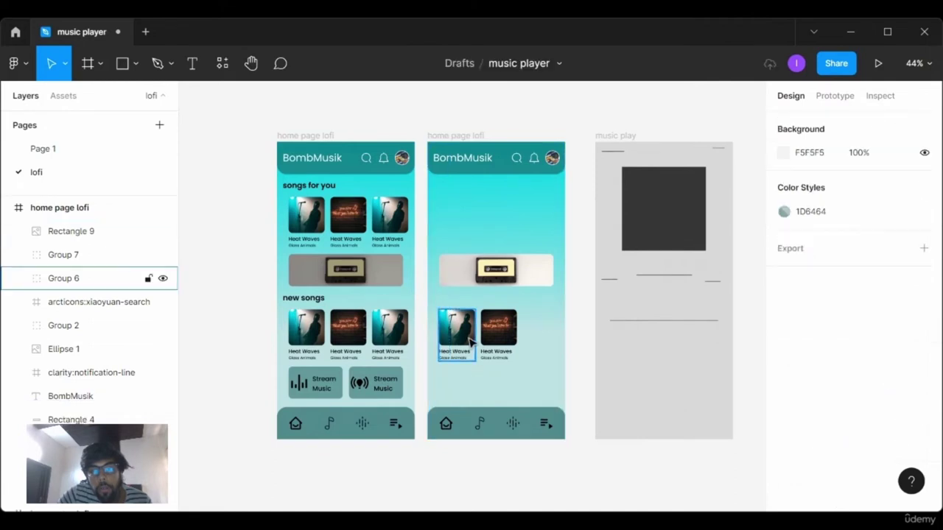
# - Delete the remaining two song cards and the cassette banner from the copy
pyautogui.click(499, 328)
pyautogui.keyDown('shift'); pyautogui.click(456, 327); pyautogui.keyUp('shift')
pyautogui.keyDown('shift'); pyautogui.click(521, 282); pyautogui.keyUp('shift')
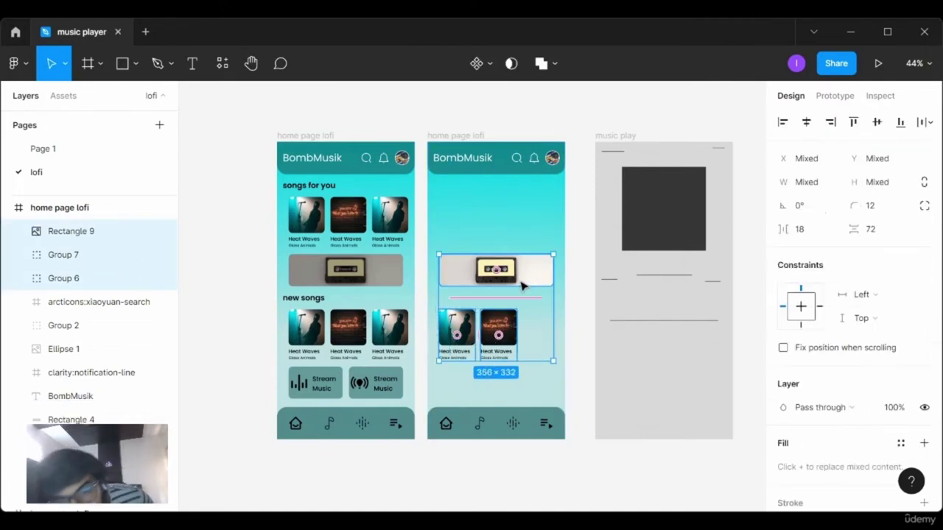
pyautogui.press('Delete')
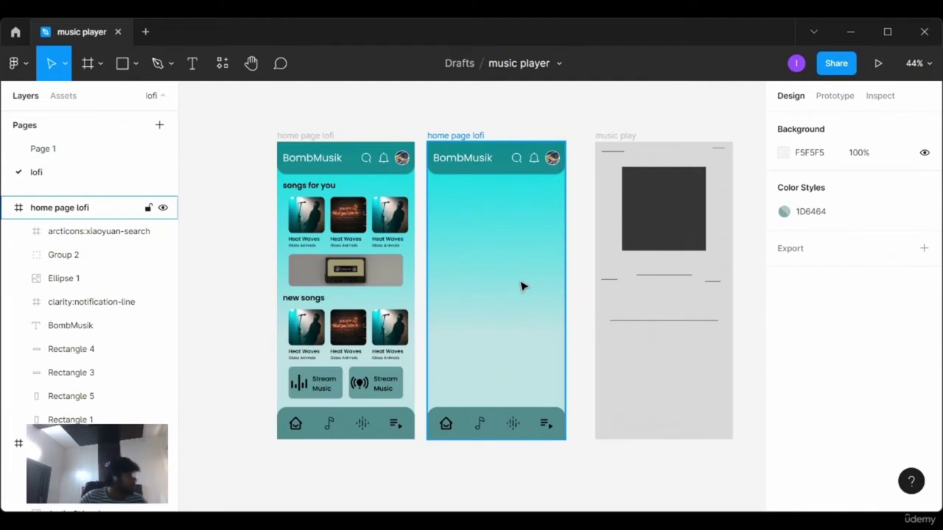
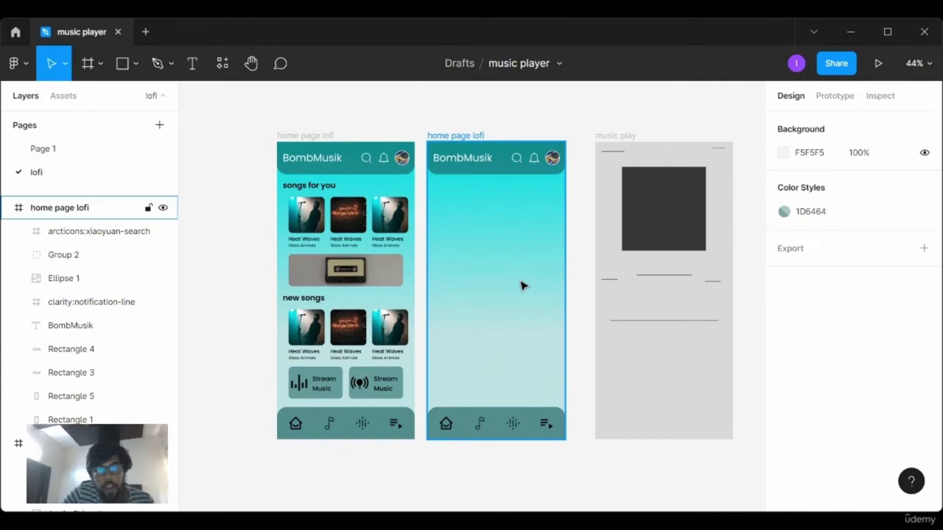
# - Delete the BombMusik title, search and bell icons, and profile avatar from the copied frame
pyautogui.click(611, 245)
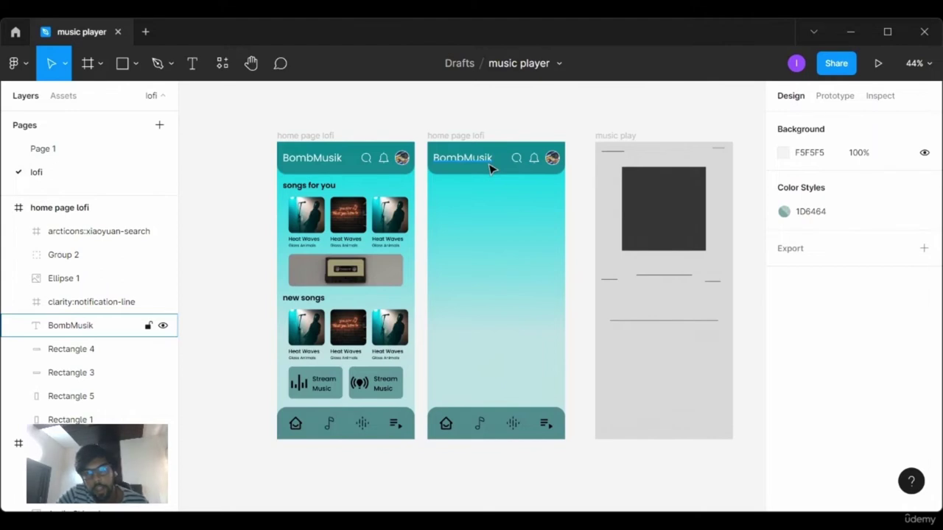
pyautogui.click(489, 167)
pyautogui.keyDown('shift'); pyautogui.click(536, 160); pyautogui.keyUp('shift')
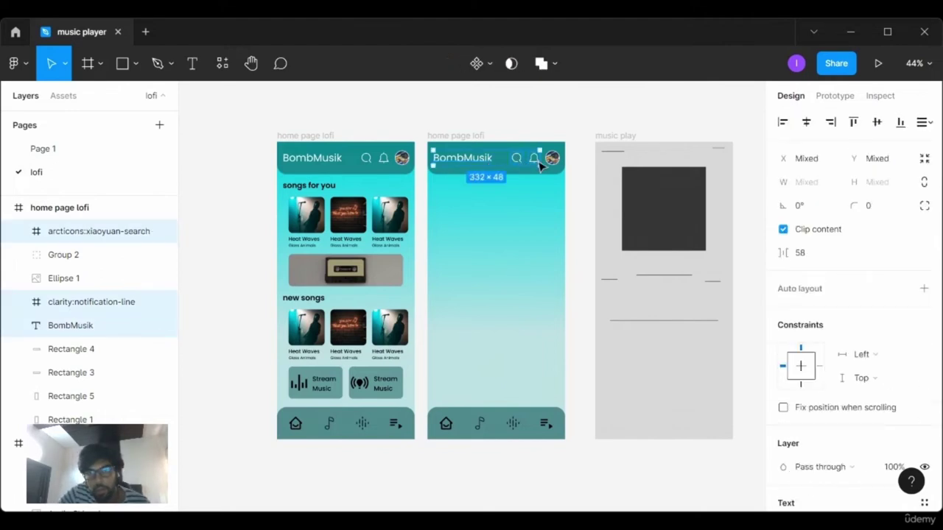
pyautogui.press('Delete')
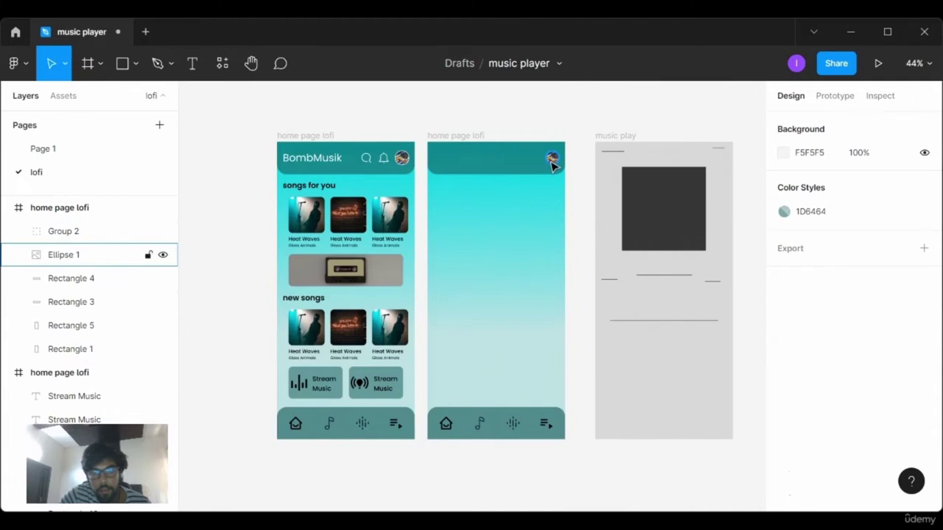
pyautogui.click(552, 160)
pyautogui.press('Delete')
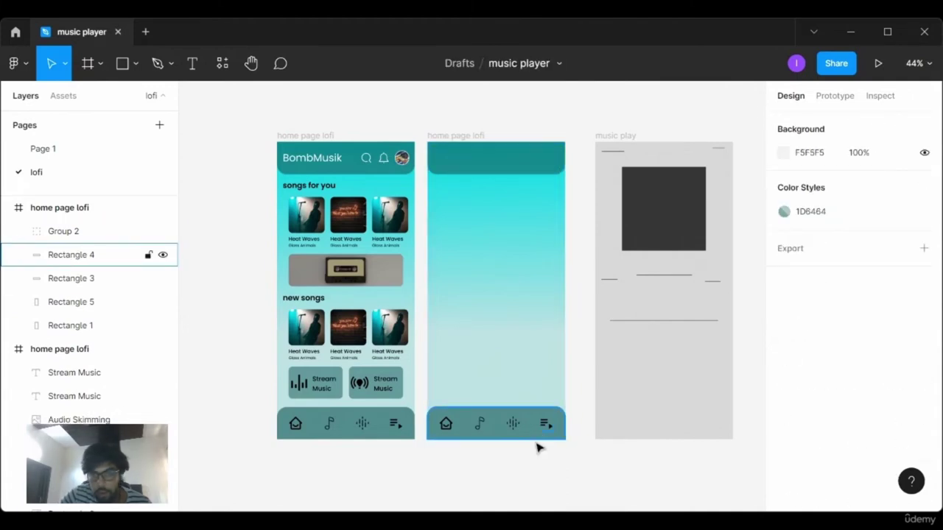
# - Delete the bottom navigation icons, bottom bar rectangle and top header bar
pyautogui.click(547, 435)
pyautogui.press('Delete')
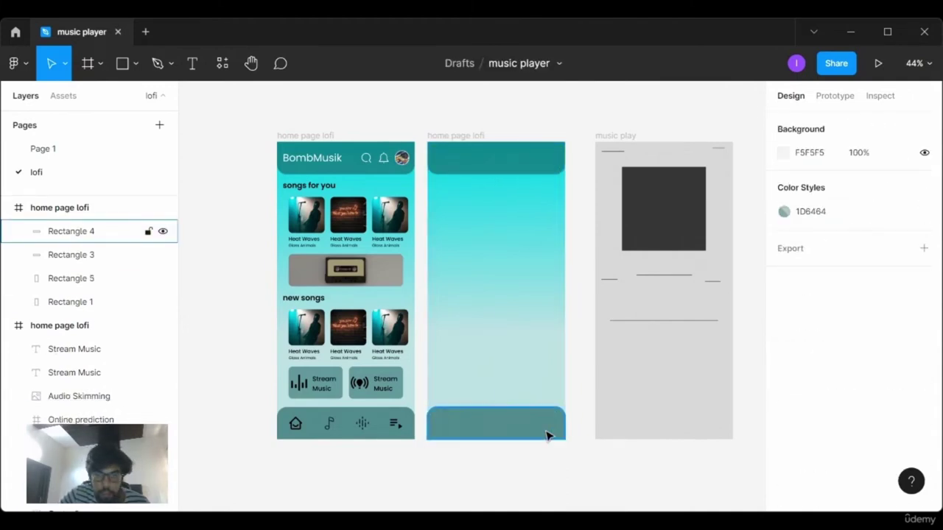
pyautogui.click(546, 436)
pyautogui.press('Delete')
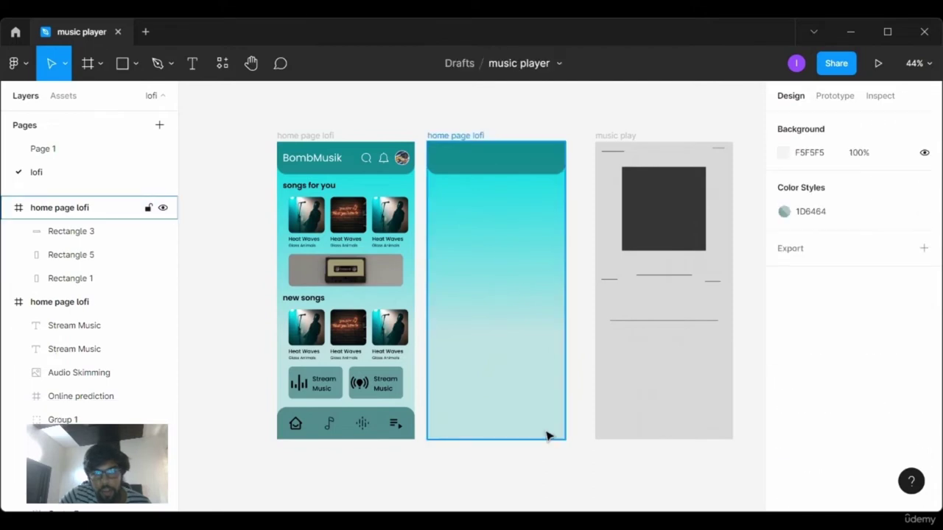
pyautogui.click(547, 435)
pyautogui.click(526, 173)
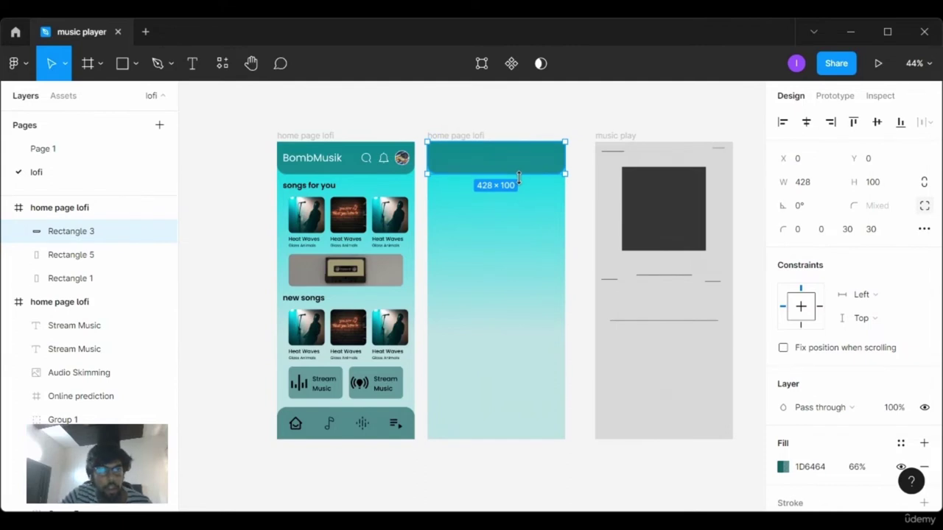
pyautogui.press('Delete')
pyautogui.click(14, 64)
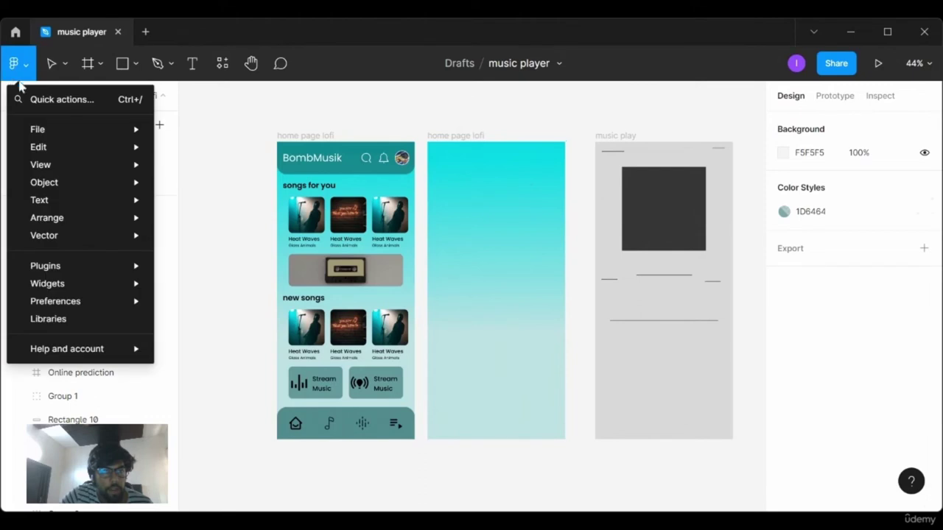
pyautogui.moveTo(45, 266)
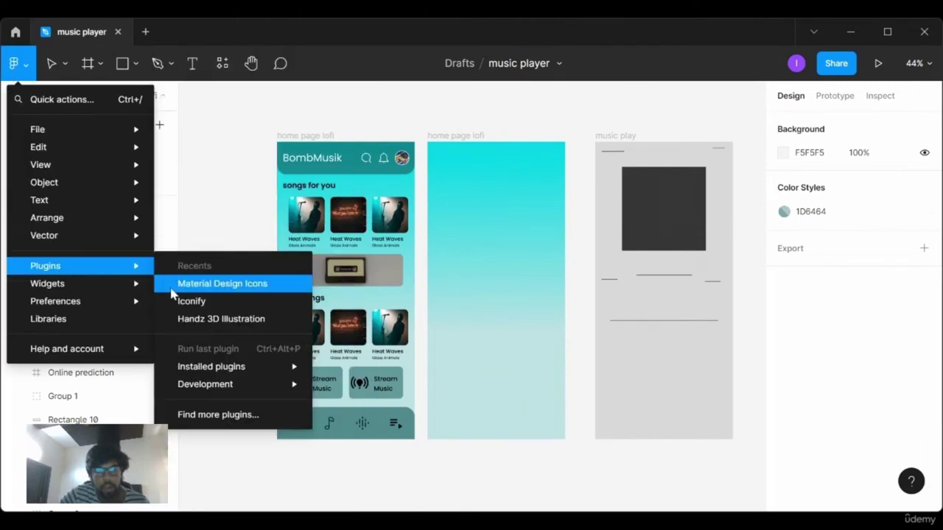
# - Launch the Iconify plugin and browse its 'arrow' search results
pyautogui.click(178, 303)
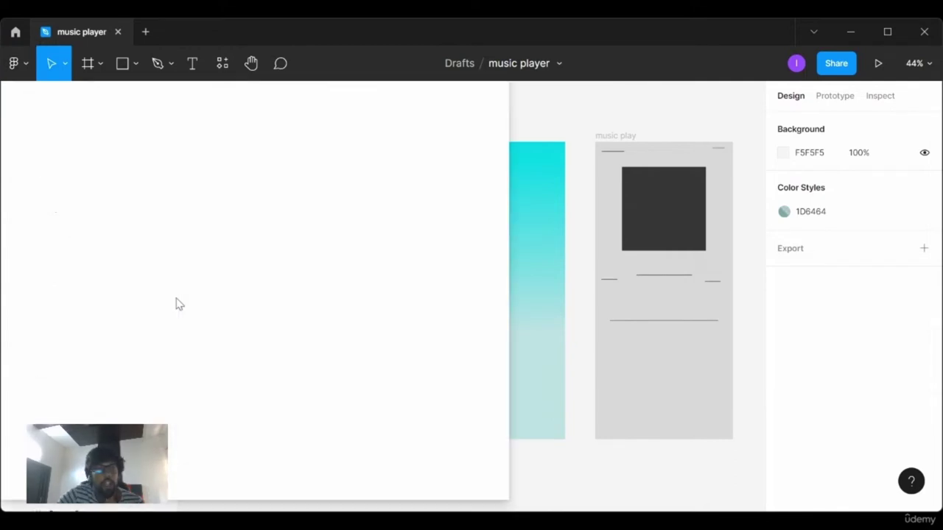
pyautogui.click(134, 168)
pyautogui.write('arr')
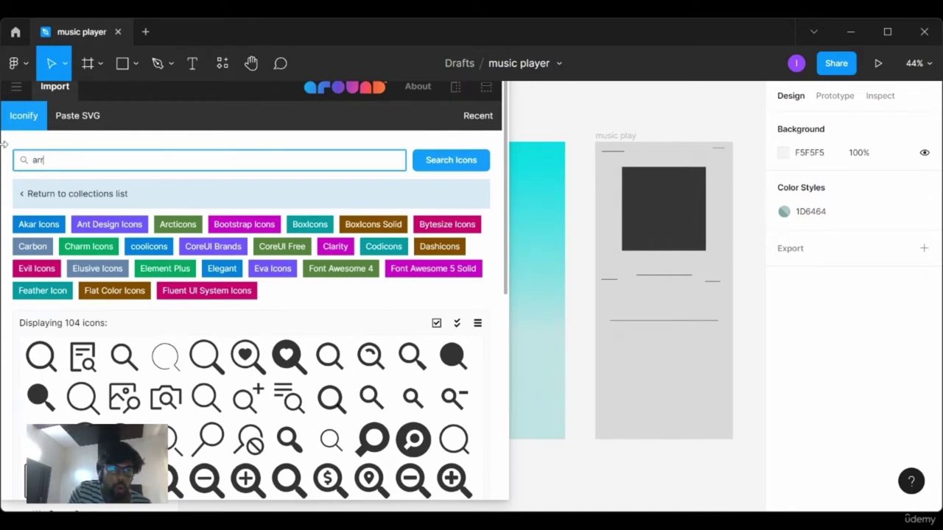
pyautogui.write('ow')
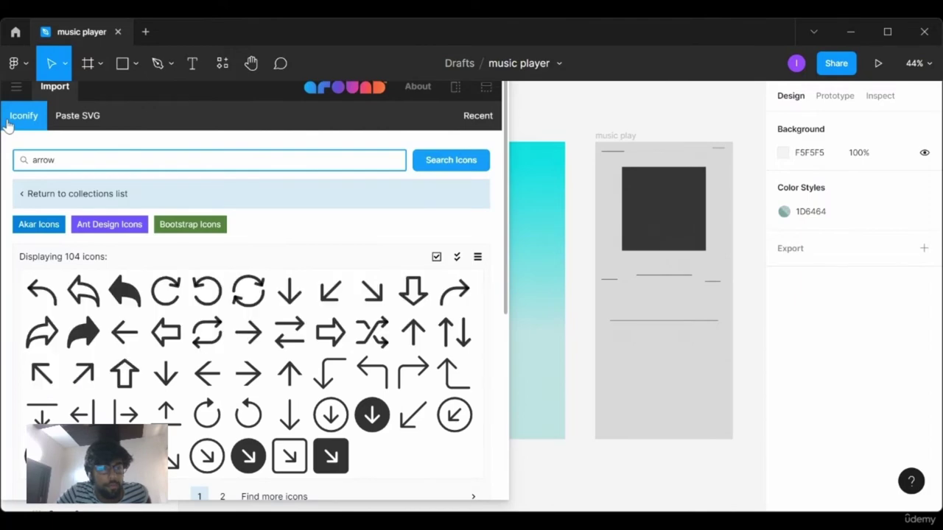
pyautogui.scroll(-2, 209, 289)
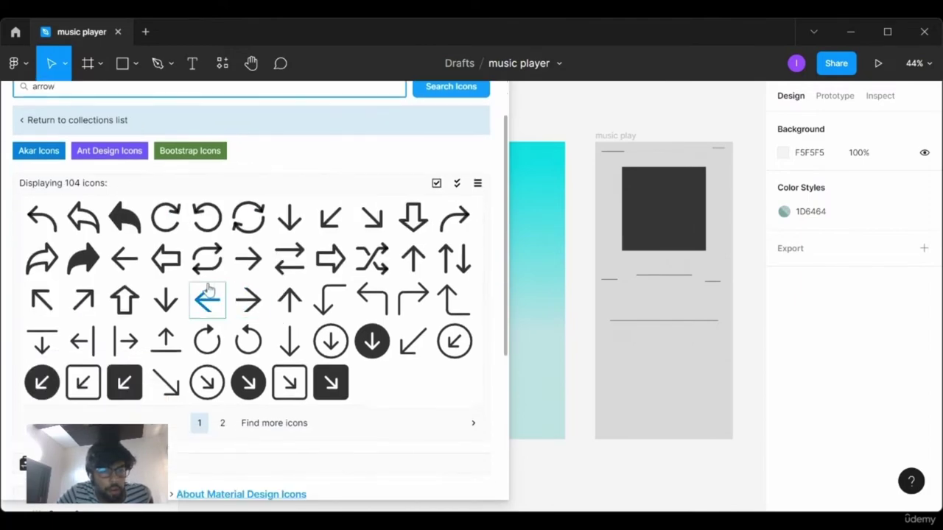
pyautogui.click(224, 423)
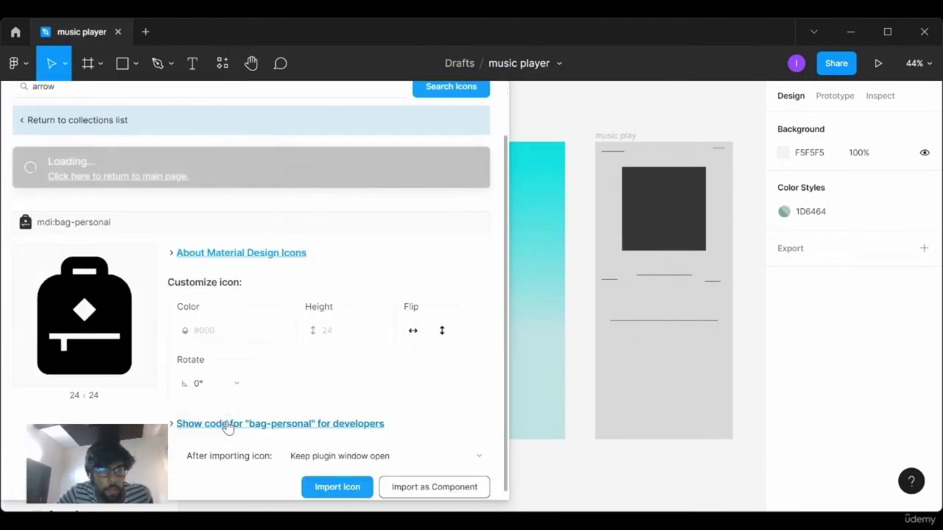
pyautogui.scroll(-3, 235, 290)
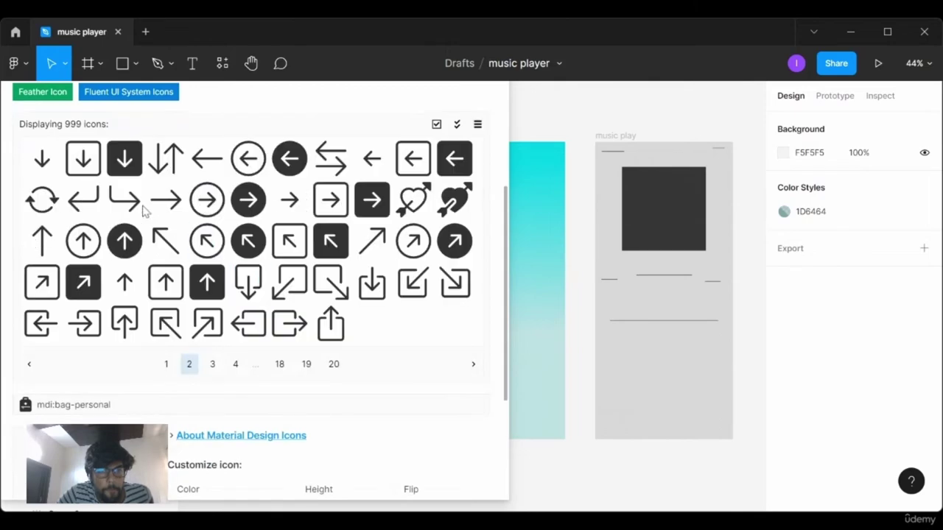
pyautogui.scroll(-2, 215, 199)
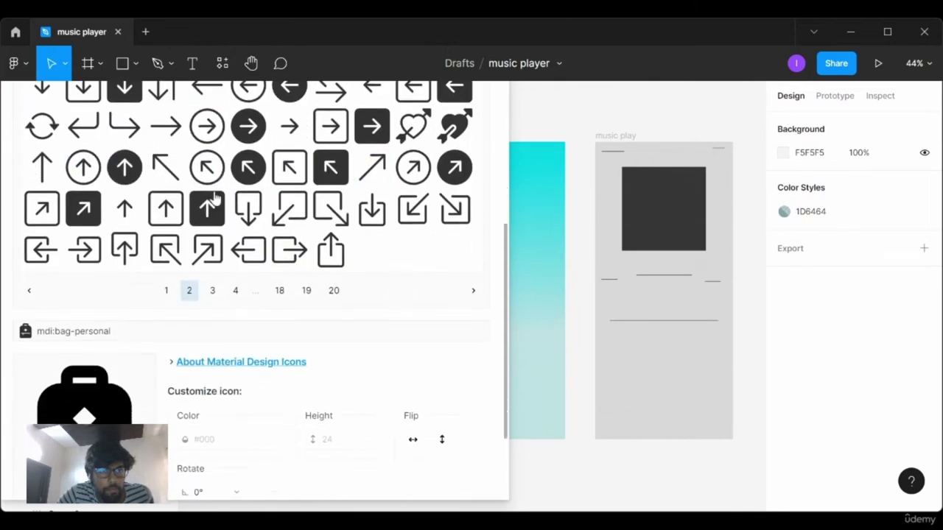
pyautogui.scroll(10, 147, 111)
pyautogui.scroll(2, 126, 140)
pyautogui.moveTo(126, 155); pyautogui.dragTo(3, 150)
pyautogui.write('drop down')
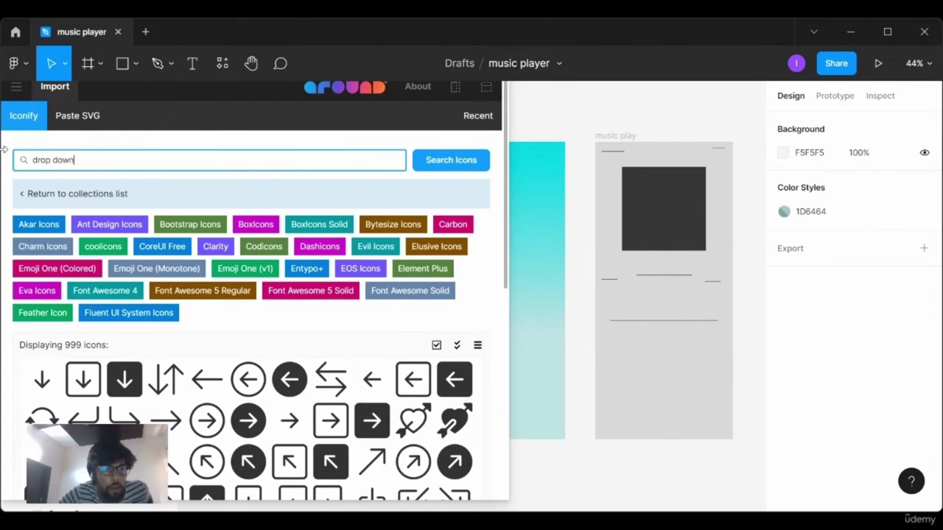
# - Drop a small caret icon from the 'drop down' search onto the gradient frame
pyautogui.press('Return')
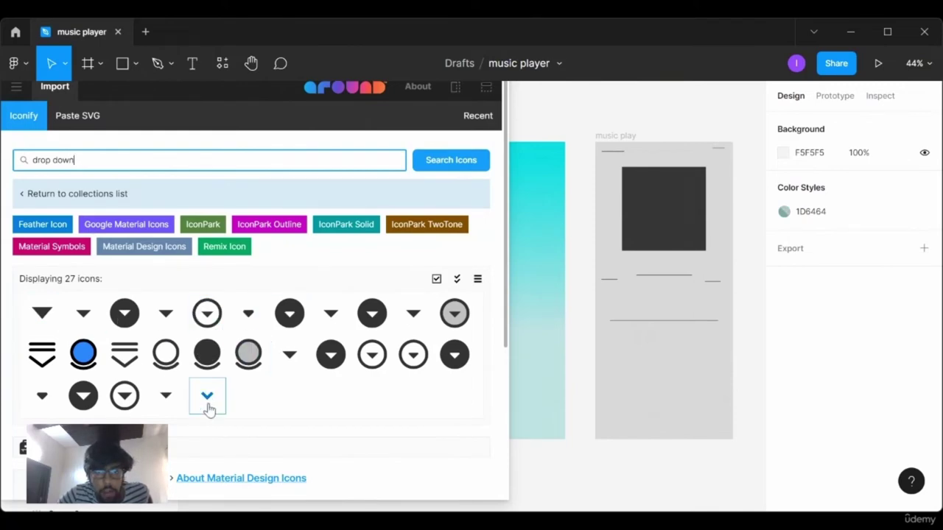
pyautogui.moveTo(235, 322); pyautogui.dragTo(443, 260)
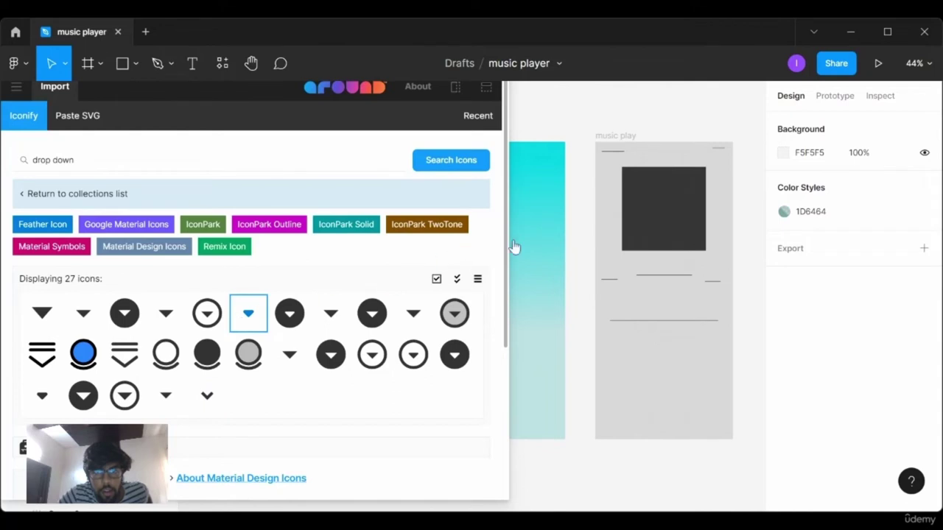
pyautogui.moveTo(513, 243); pyautogui.dragTo(520, 241)
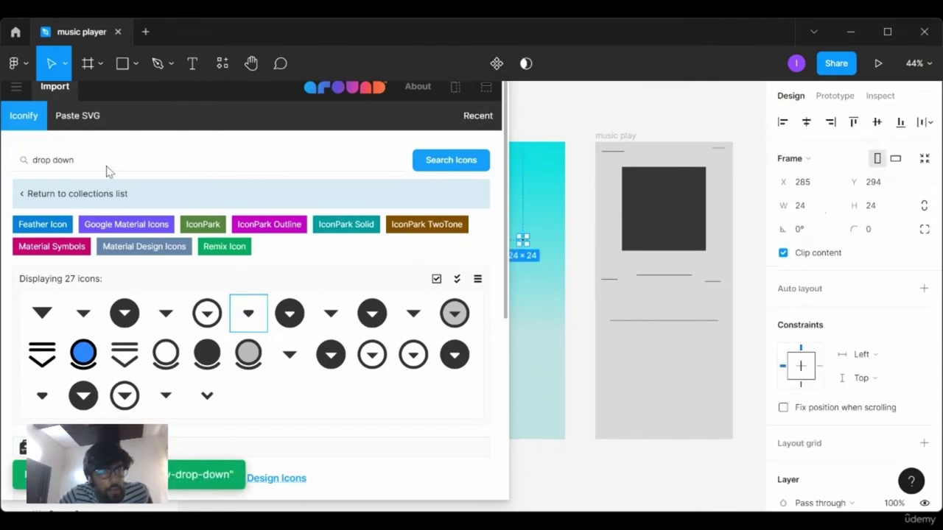
# - Search Iconify for 'share' and place the share-alt-outlined icon on the canvas
pyautogui.moveTo(109, 161); pyautogui.dragTo(33, 159)
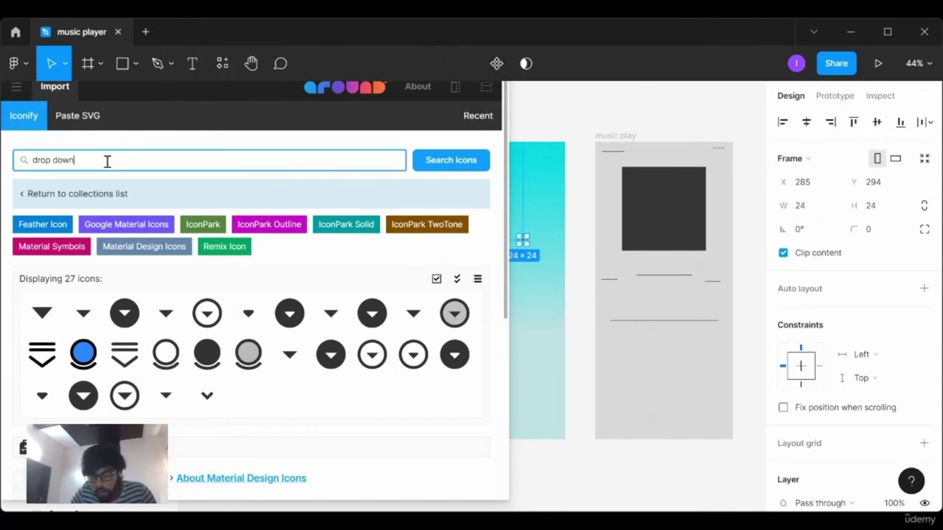
pyautogui.write('share')
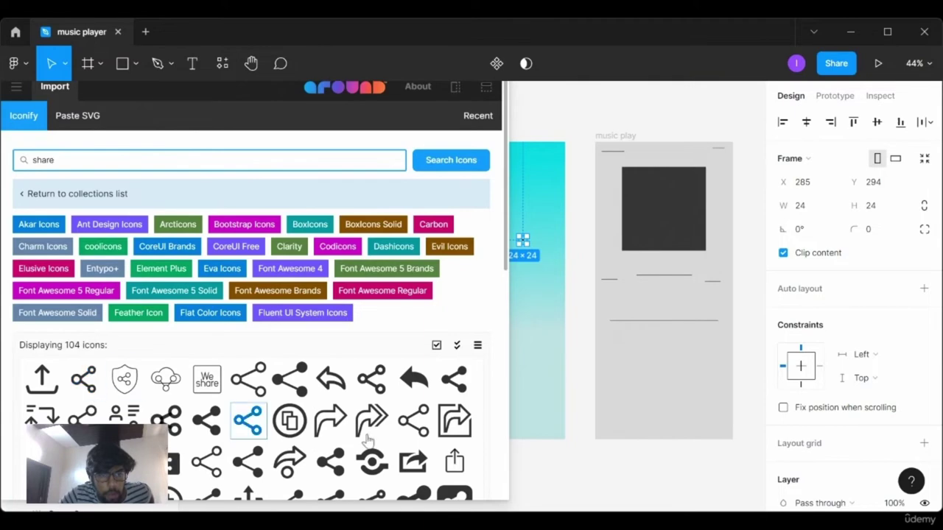
pyautogui.scroll(-2, 258, 435)
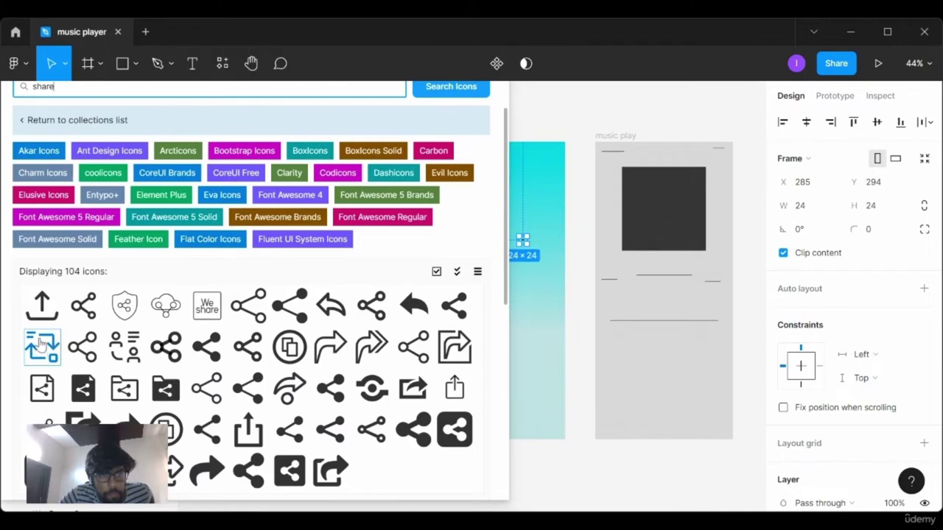
pyautogui.moveTo(86, 311); pyautogui.dragTo(649, 173)
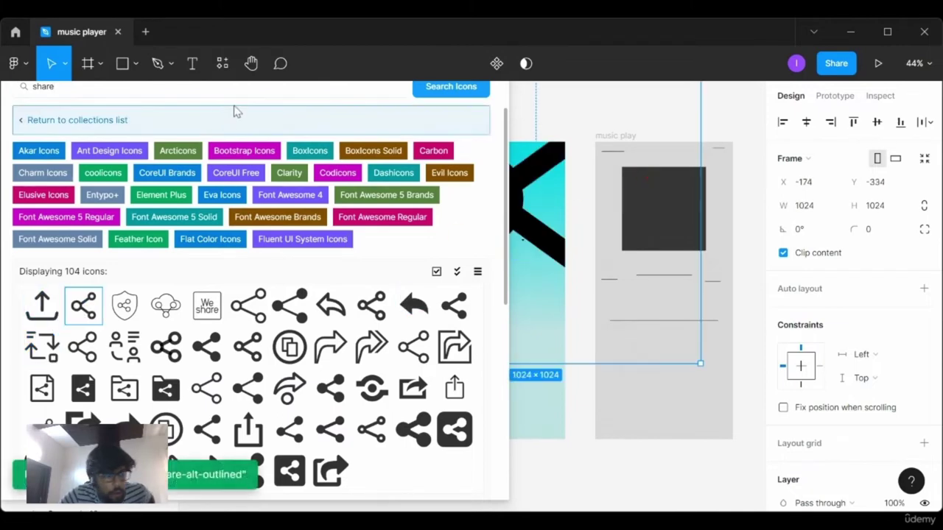
pyautogui.click(145, 87)
pyautogui.doubleClick(145, 87)
pyautogui.press('BackSpace')
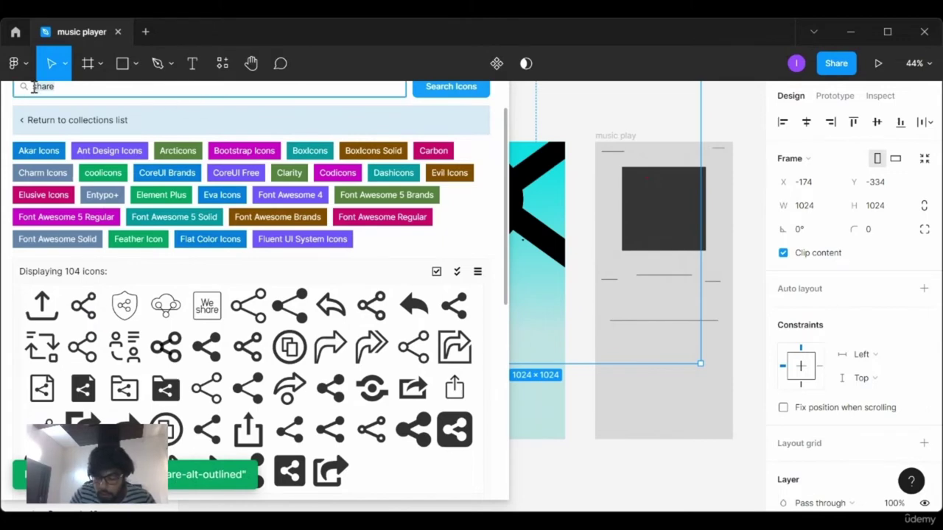
# - Search Iconify for 'dots' and insert the arcticons:dots four-circles icon
pyautogui.write('dots')
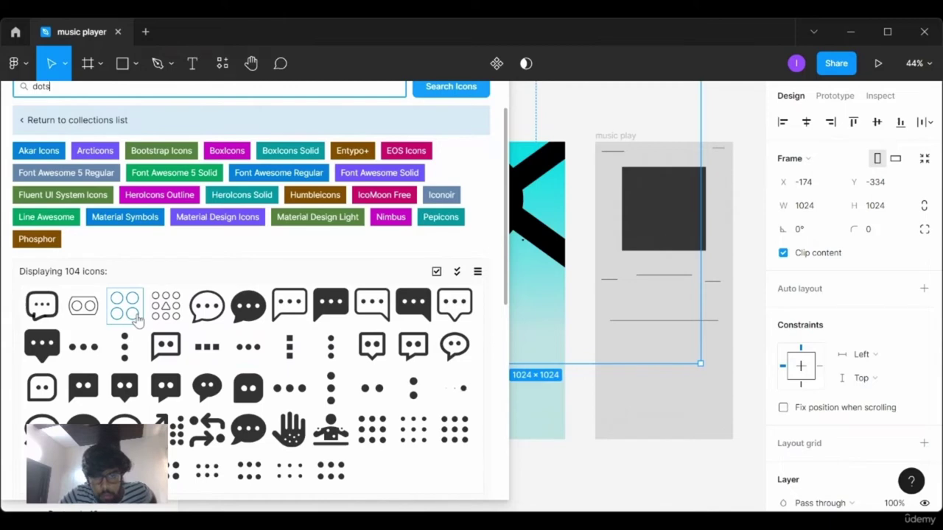
pyautogui.click(136, 317)
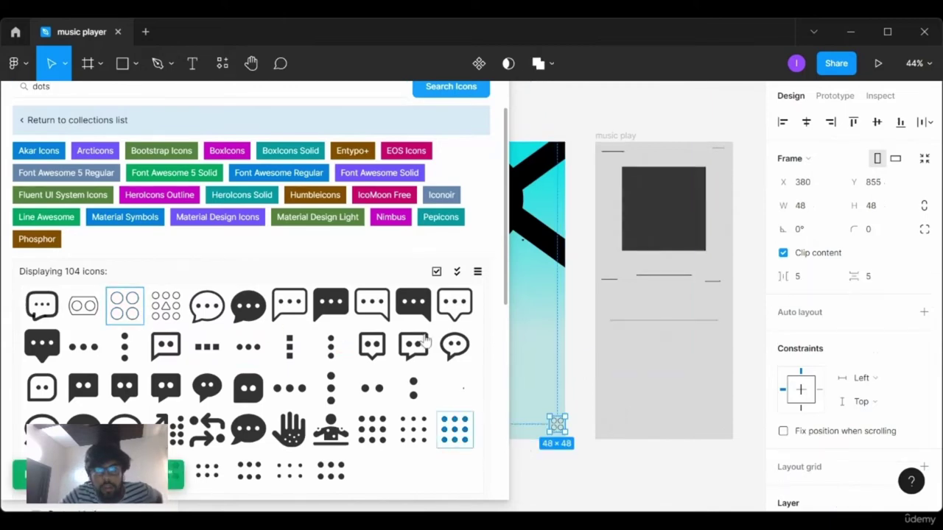
pyautogui.scroll(1, 501, 180)
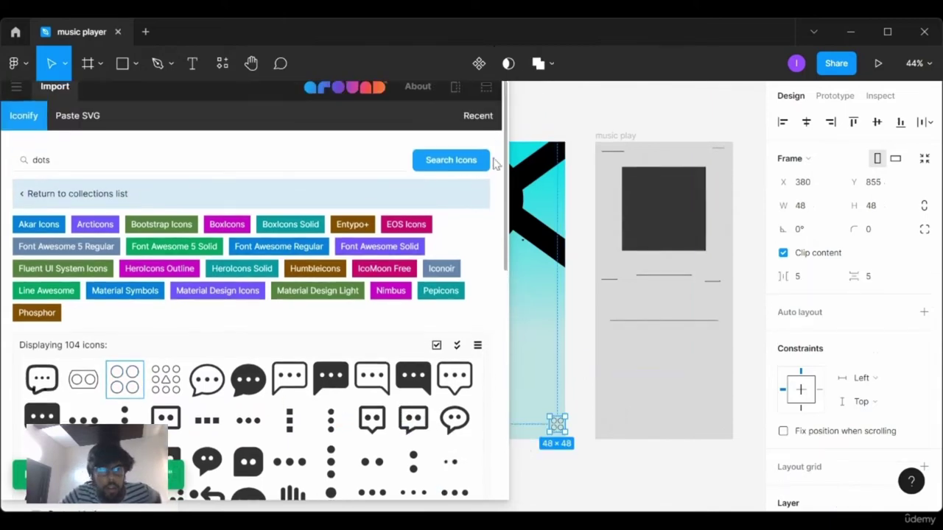
pyautogui.click(529, 131)
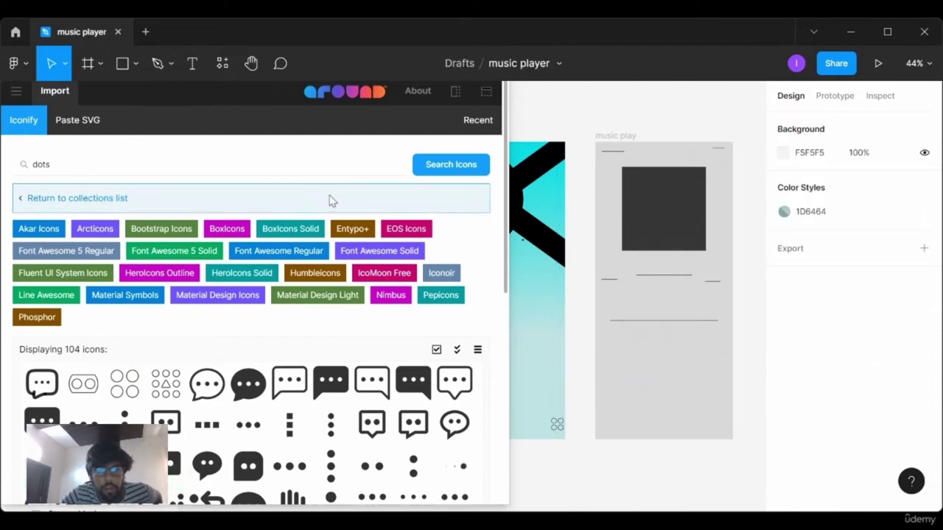
pyautogui.scroll(-5, 473, 234)
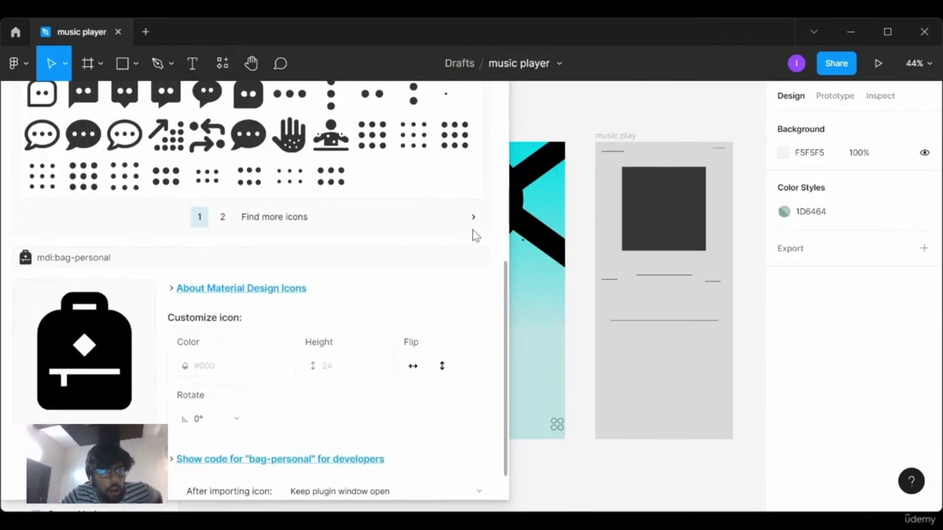
pyautogui.scroll(10, 473, 234)
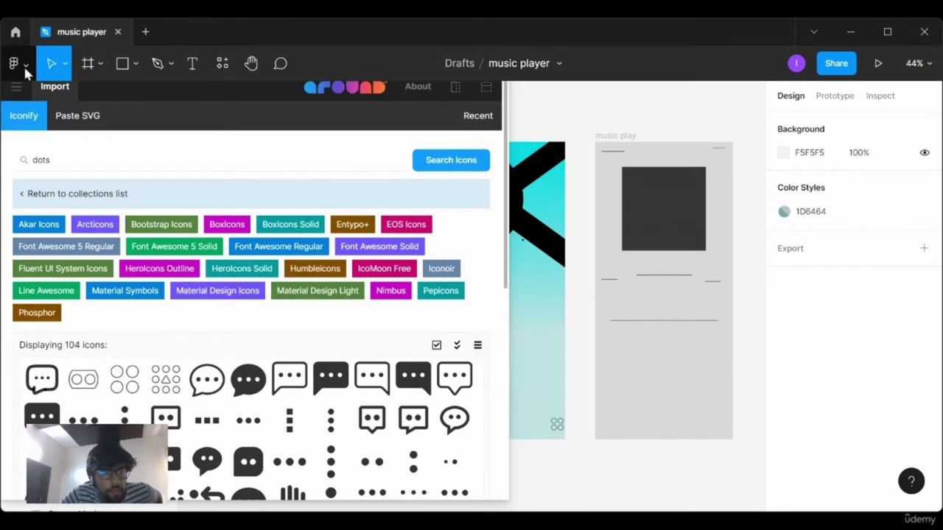
# - Relaunch Iconify from Plugins, then minimize it to reveal the canvas
pyautogui.click(24, 67)
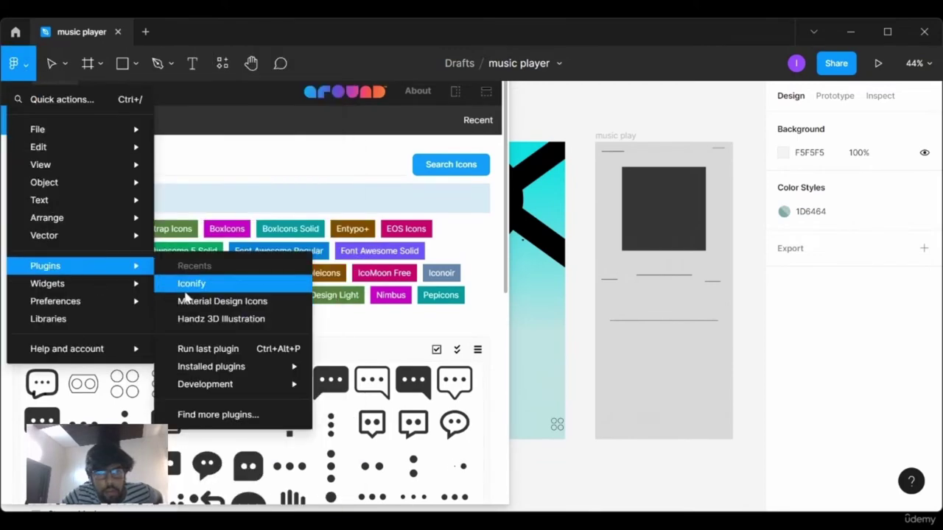
pyautogui.click(189, 283)
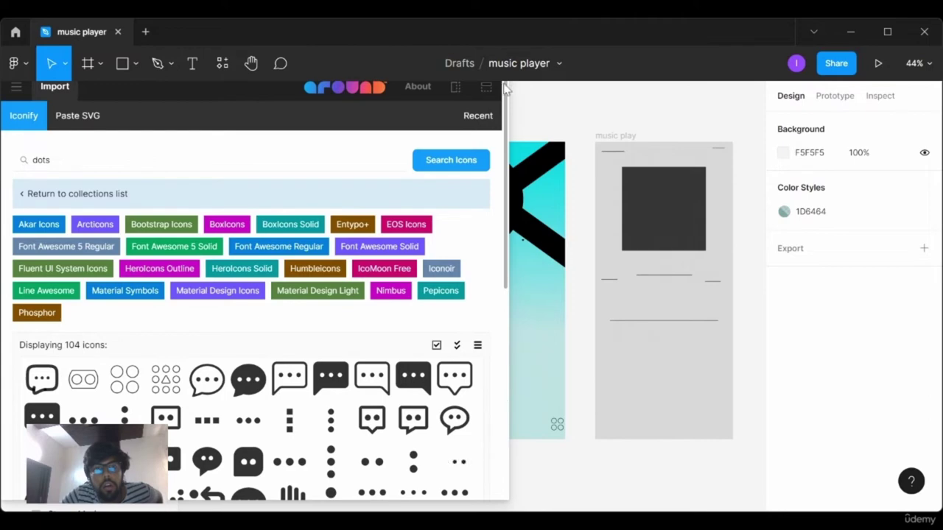
pyautogui.scroll(-3, 490, 129)
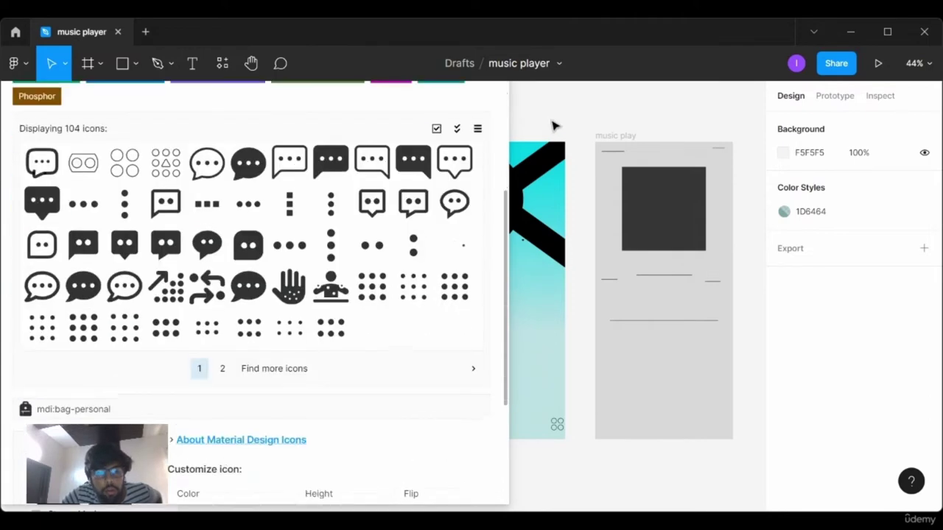
pyautogui.scroll(-3, 444, 235)
pyautogui.scroll(2, 442, 251)
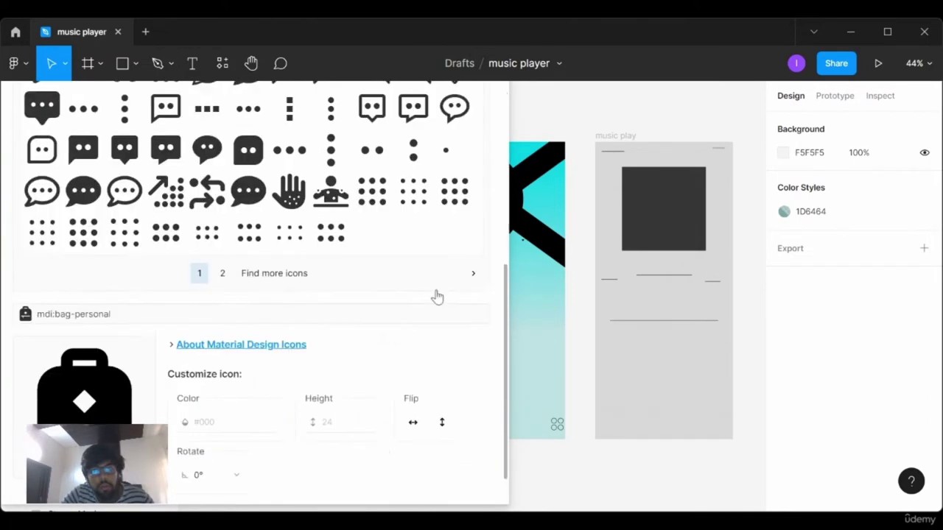
pyautogui.scroll(5, 435, 294)
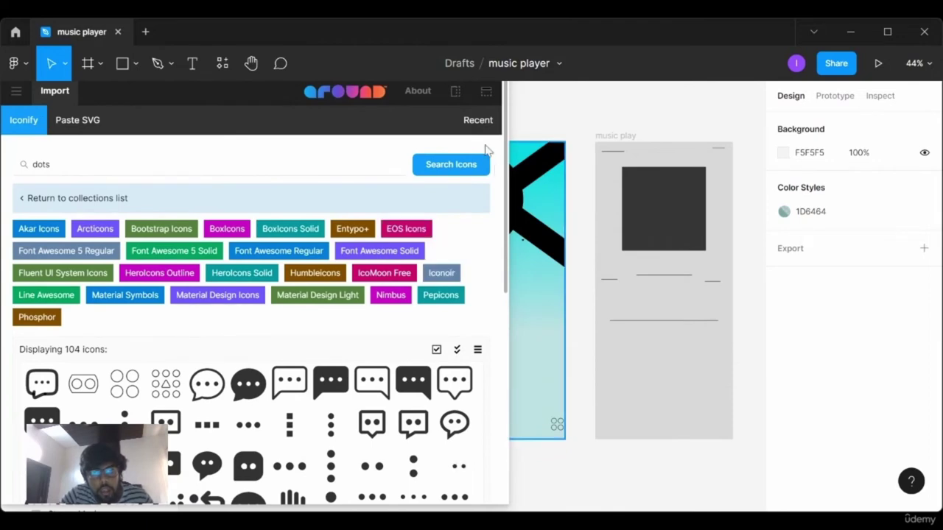
pyautogui.click(498, 87)
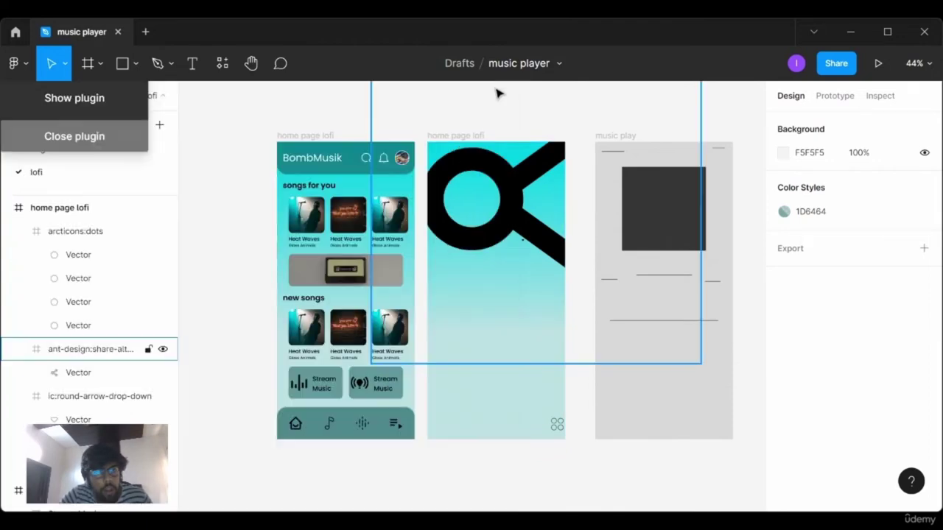
# - Resize the share icon from 1024×1024 to 48×48
pyautogui.click(91, 134)
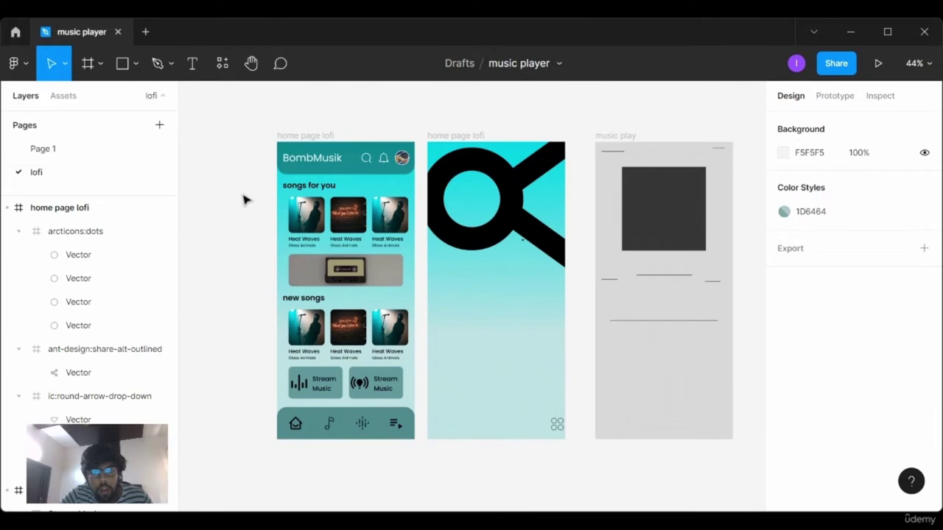
pyautogui.scroll(-1, 501, 214)
pyautogui.click(479, 188)
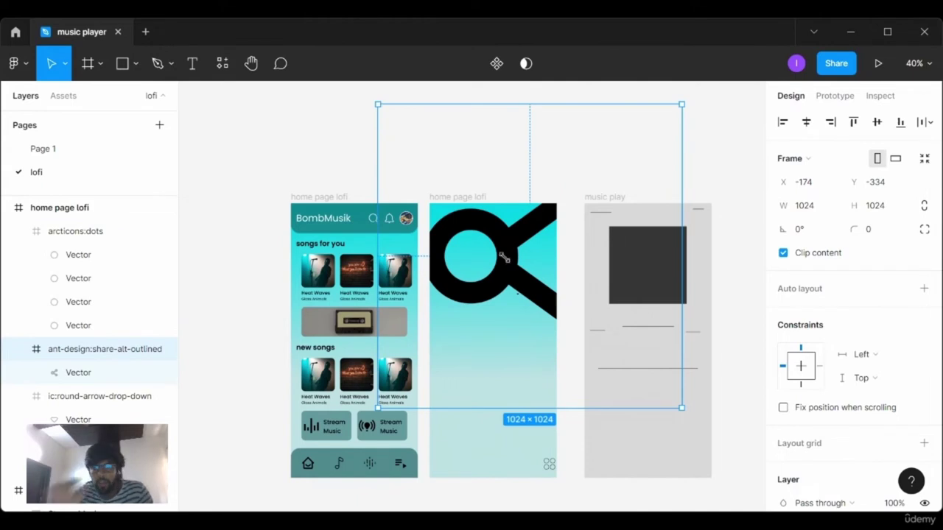
pyautogui.moveTo(378, 105)
pyautogui.mouseDown()
pyautogui.moveTo(539, 305)
pyautogui.moveTo(414, 248)
pyautogui.mouseUp()
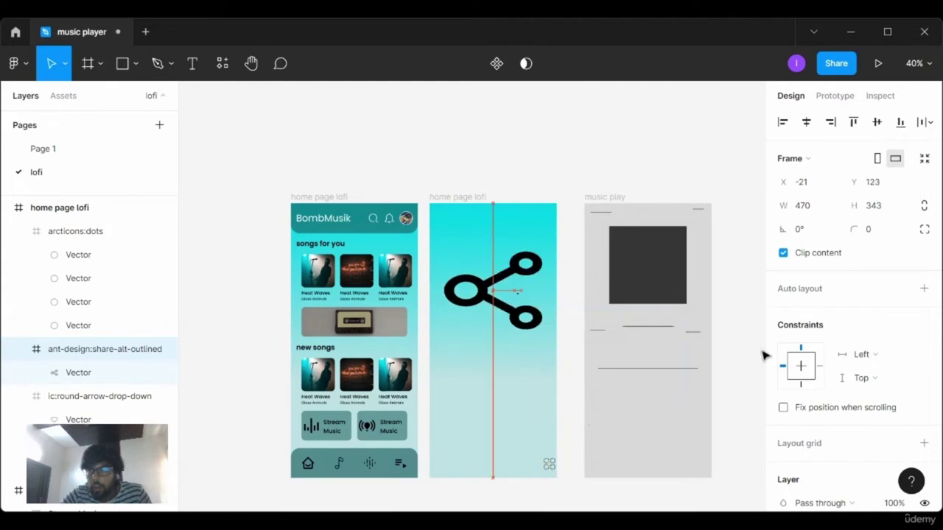
pyautogui.click(813, 205)
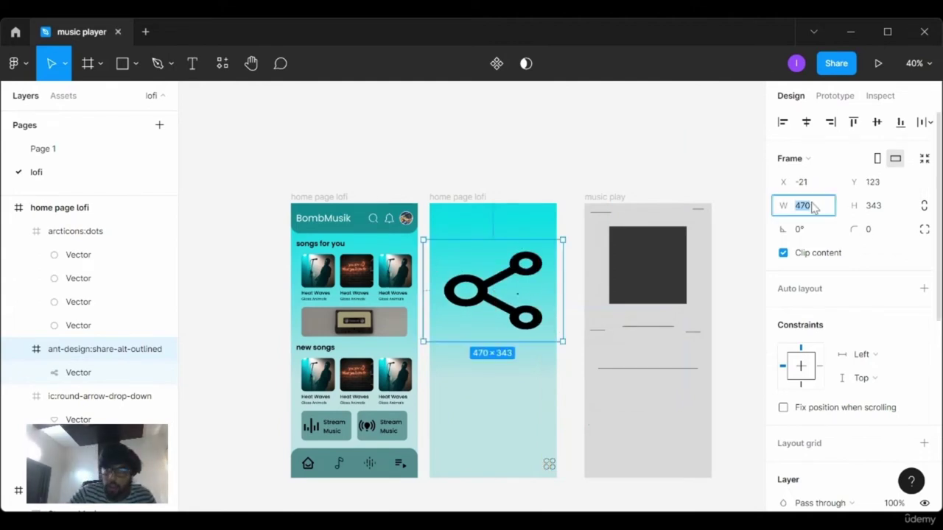
pyautogui.write('48')
pyautogui.press('Return')
pyautogui.click(871, 208)
pyautogui.write('48')
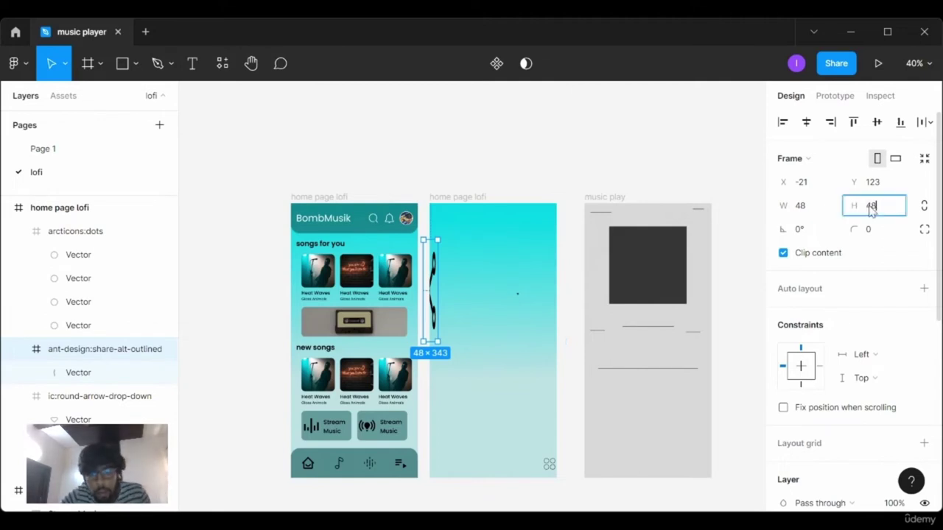
pyautogui.press('Return')
# - Move the share icon near the frame's top and compare it with the search and bell icons
pyautogui.scroll(1, 537, 391)
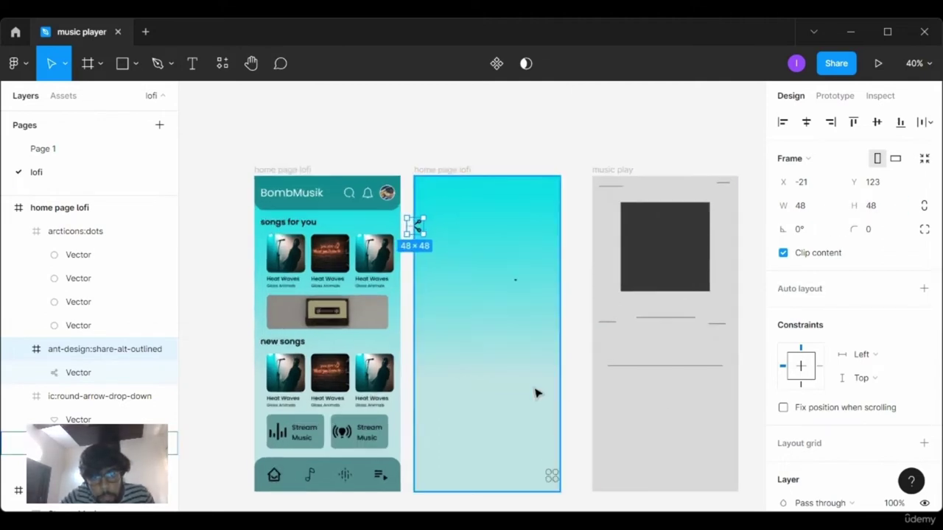
pyautogui.scroll(1, 536, 391)
pyautogui.moveTo(393, 192); pyautogui.dragTo(490, 178)
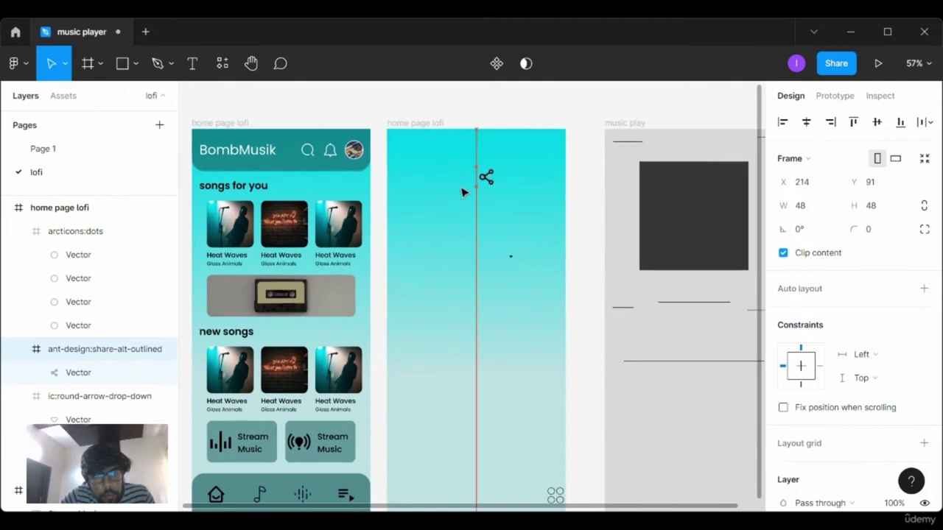
pyautogui.doubleClick(335, 151)
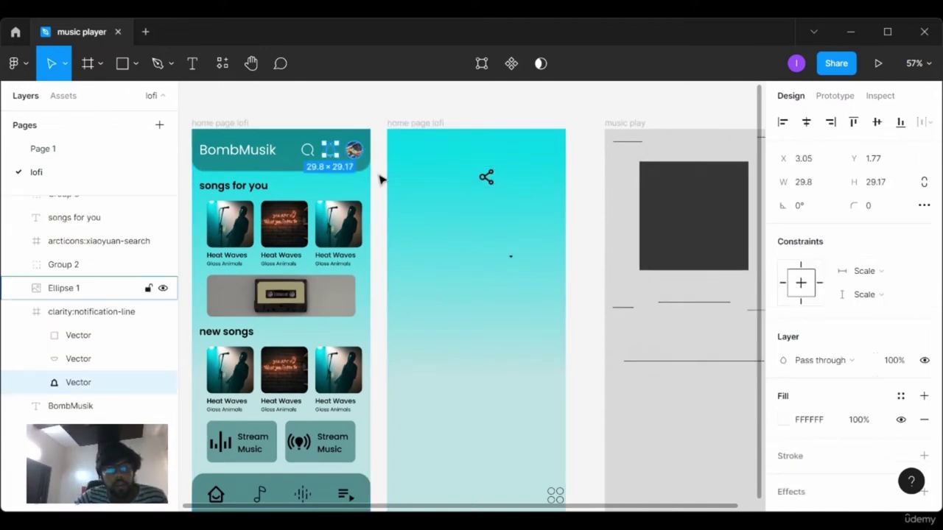
pyautogui.click(364, 106)
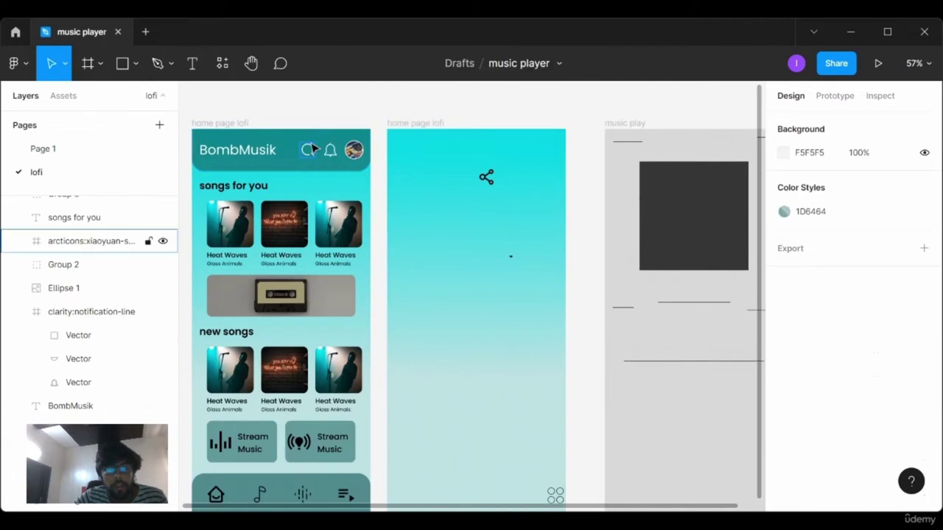
pyautogui.click(313, 149)
pyautogui.click(331, 151)
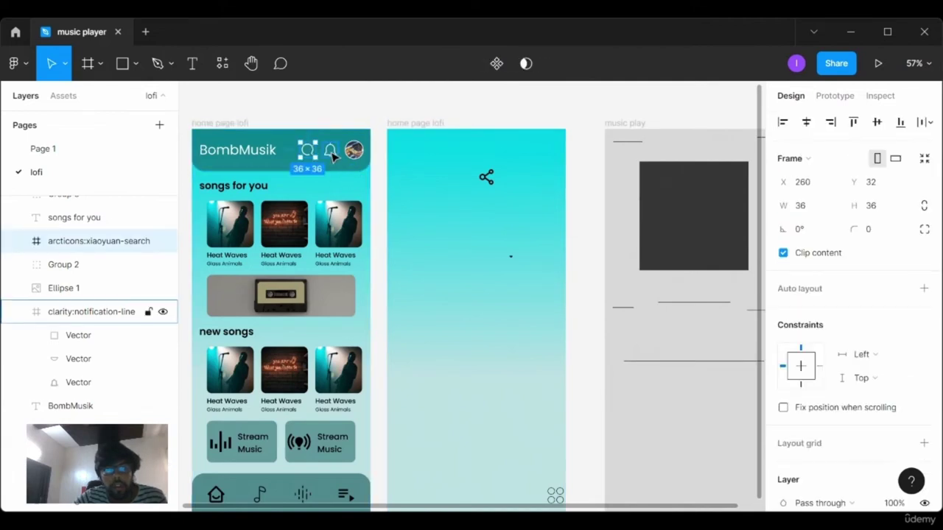
# - Compare the share icon's size against the bottom navigation bar's podcast icon
pyautogui.scroll(-2, 302, 471)
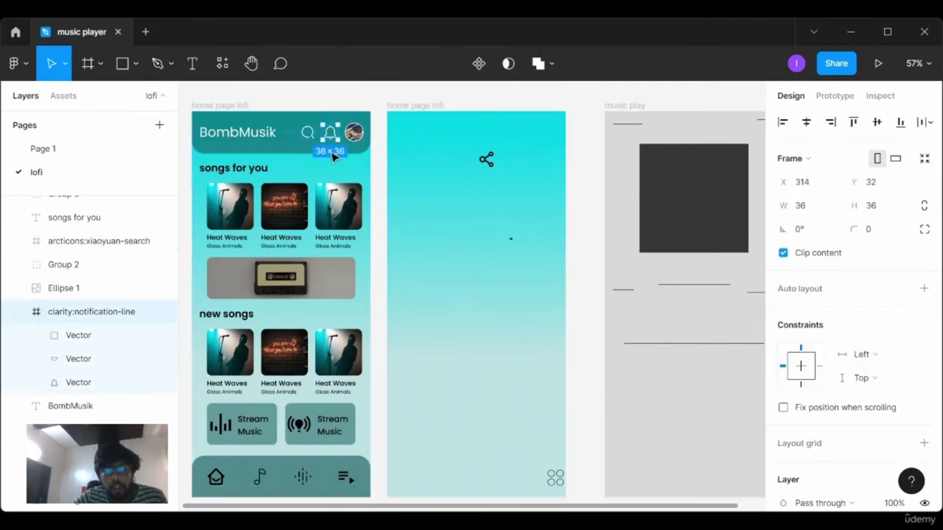
pyautogui.click(302, 467)
pyautogui.doubleClick(304, 472)
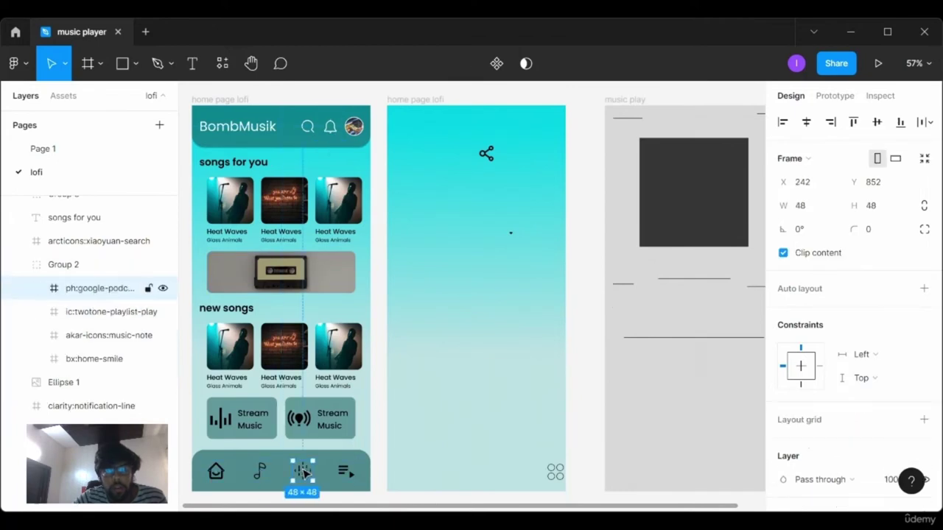
pyautogui.click(486, 154)
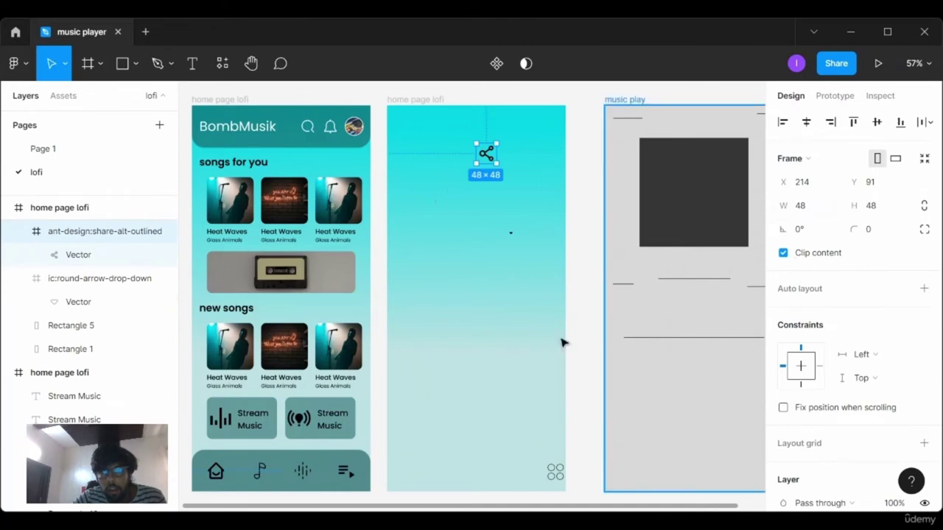
pyautogui.click(511, 233)
# - Set the drop-down arrow icon to 48×48
pyautogui.click(828, 209)
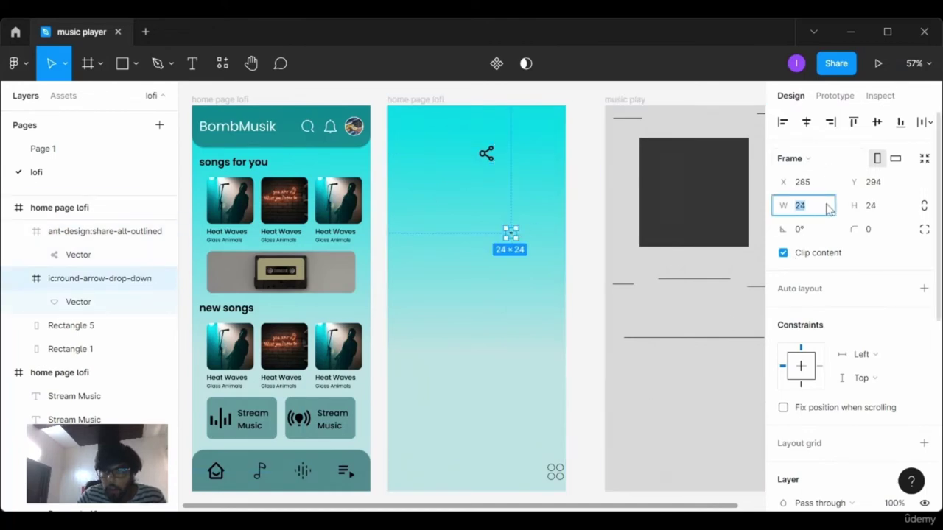
pyautogui.write('48')
pyautogui.press('Return')
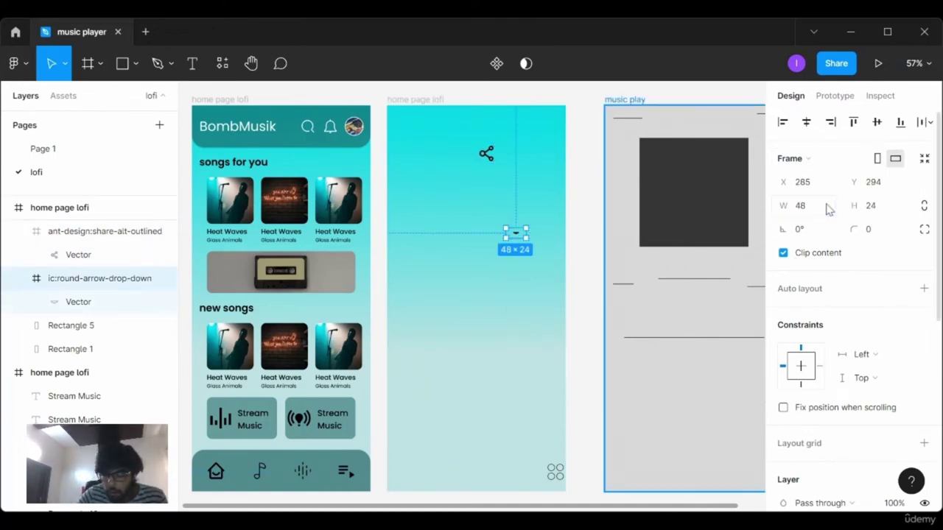
pyautogui.click(897, 208)
pyautogui.write('4')
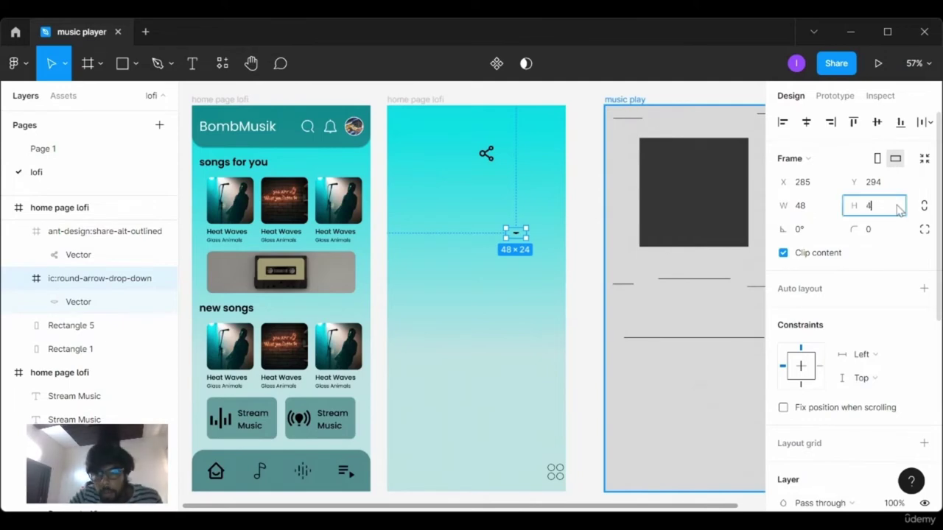
pyautogui.write('8')
pyautogui.press('Return')
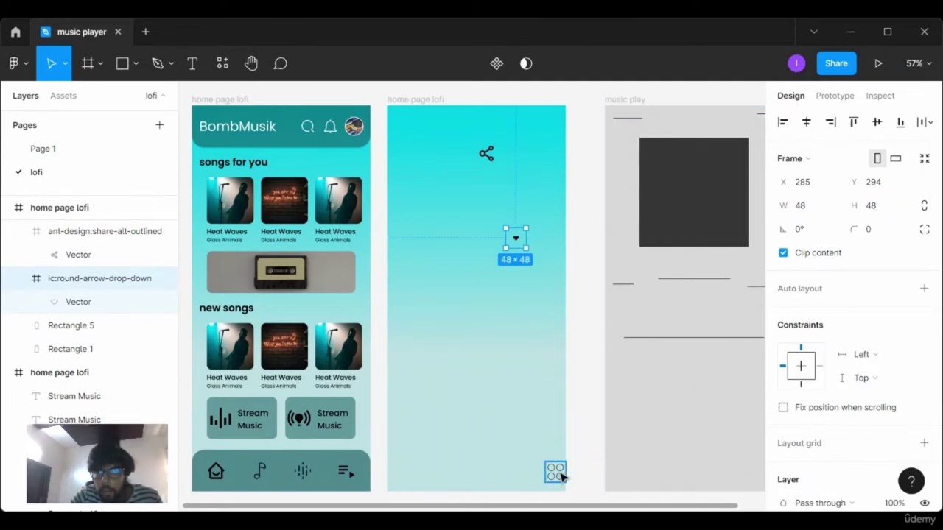
# - Move the four-dot icon from the frame bottom to its top-right corner
pyautogui.click(558, 475)
pyautogui.click(825, 207)
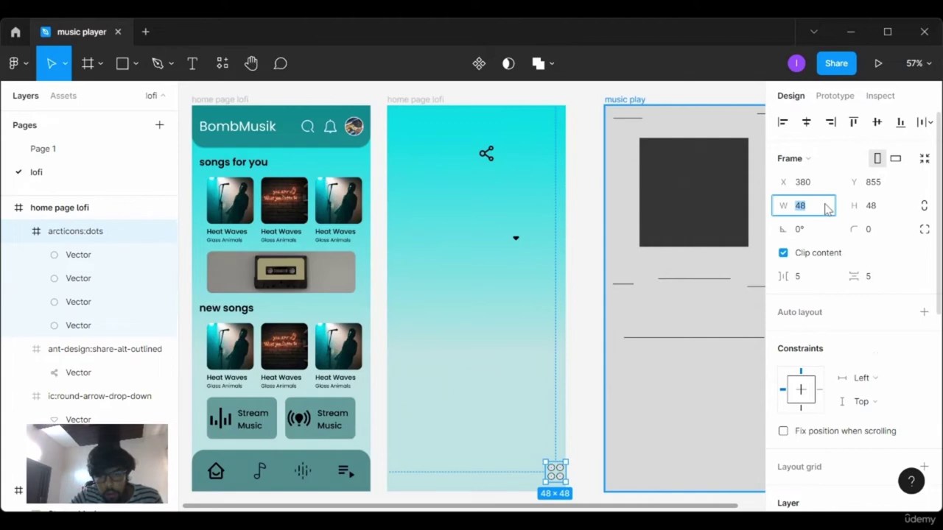
pyautogui.click(545, 442)
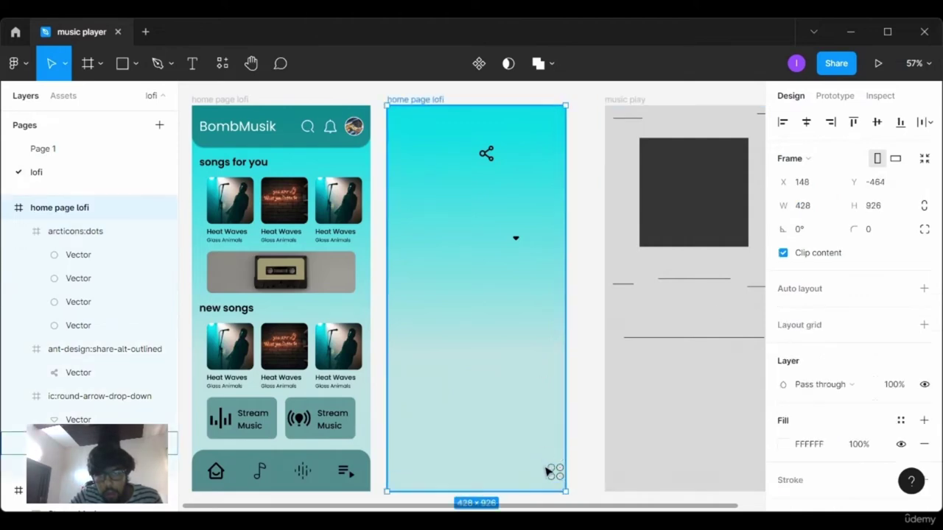
pyautogui.click(556, 477)
pyautogui.moveTo(556, 477); pyautogui.dragTo(553, 134)
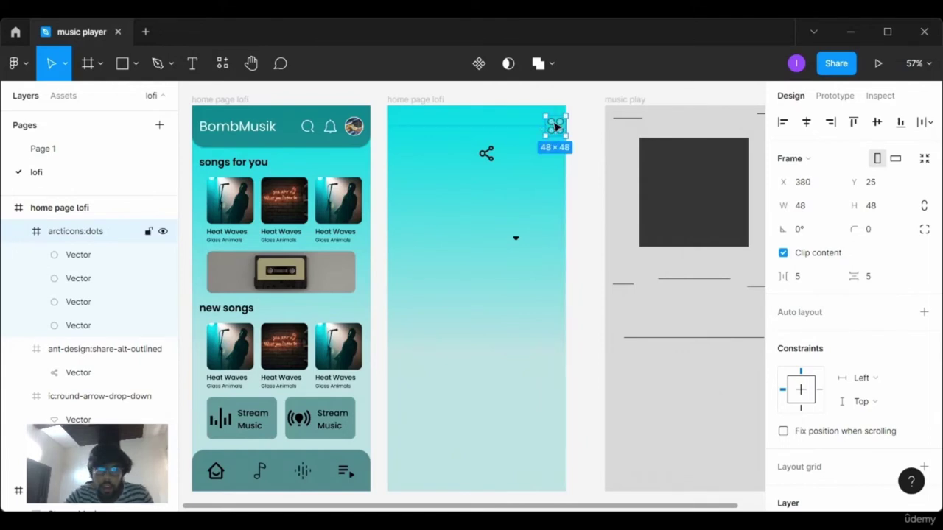
pyautogui.click(307, 127)
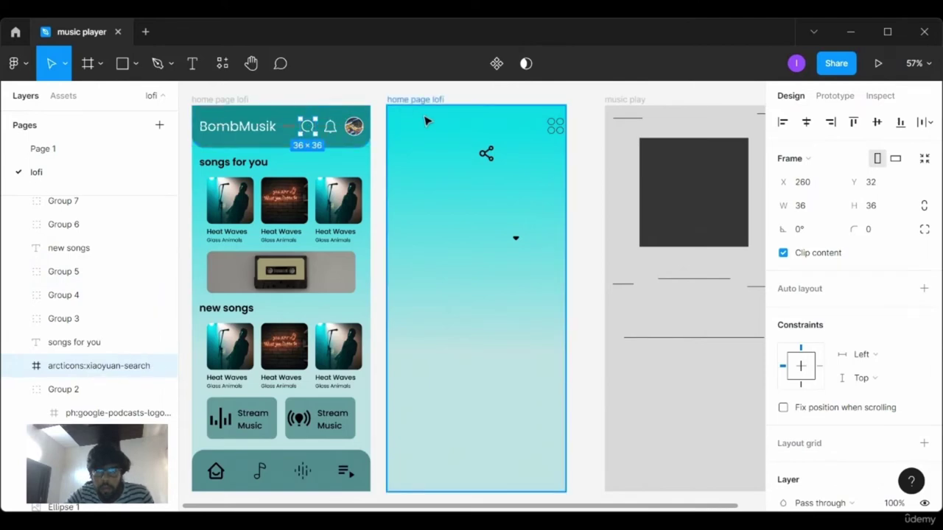
# - Line up the four-dot and share icons side by side along the frame's top
pyautogui.click(554, 125)
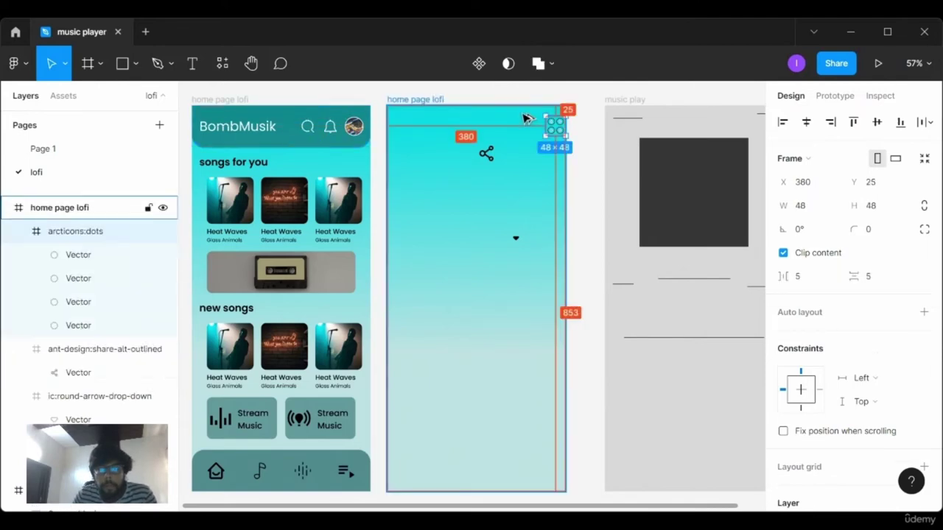
pyautogui.press('Down')
pyautogui.press('Down')
pyautogui.press('Down')
pyautogui.press('Down')
pyautogui.press('Down')
pyautogui.press('Down')
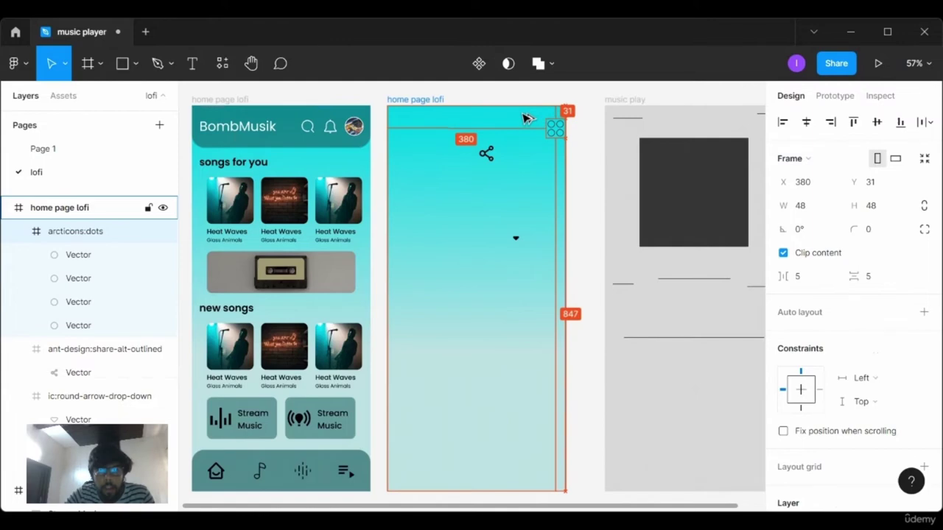
pyautogui.click(486, 153)
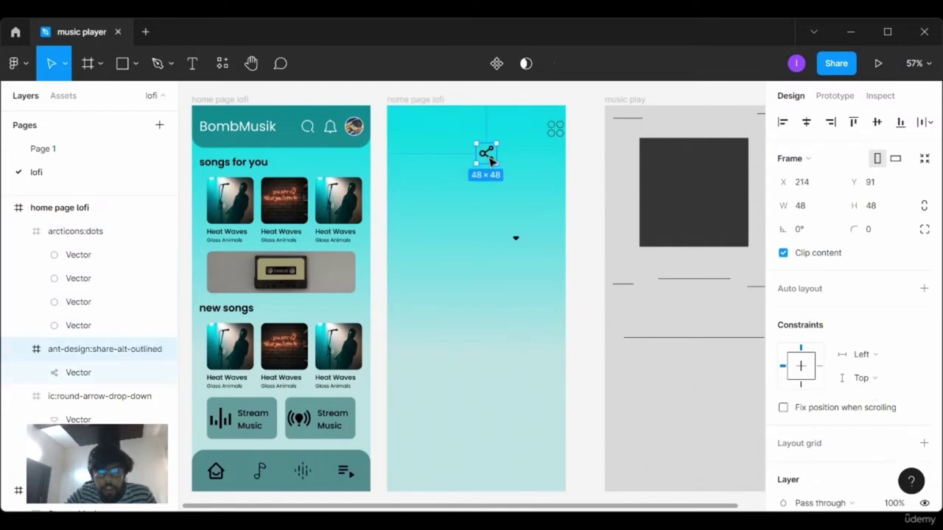
pyautogui.moveTo(515, 140); pyautogui.dragTo(530, 134)
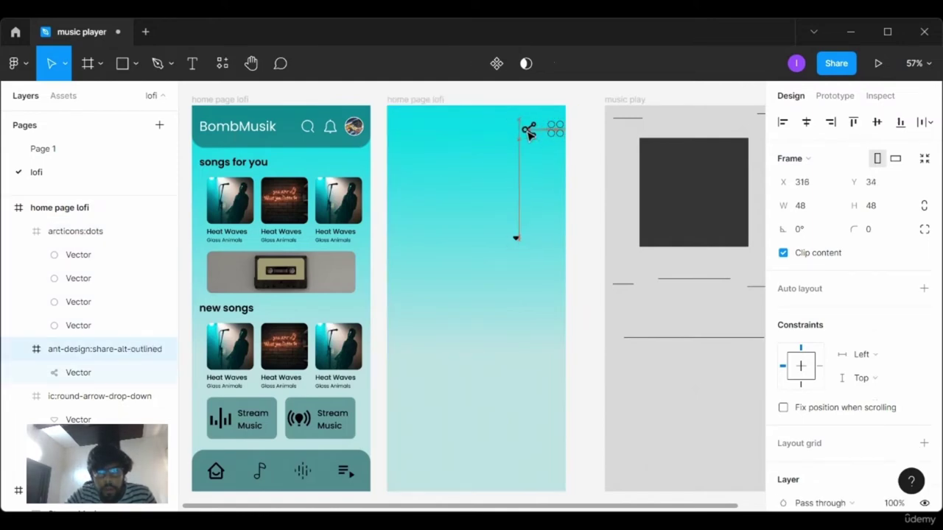
pyautogui.moveTo(530, 135); pyautogui.dragTo(529, 132)
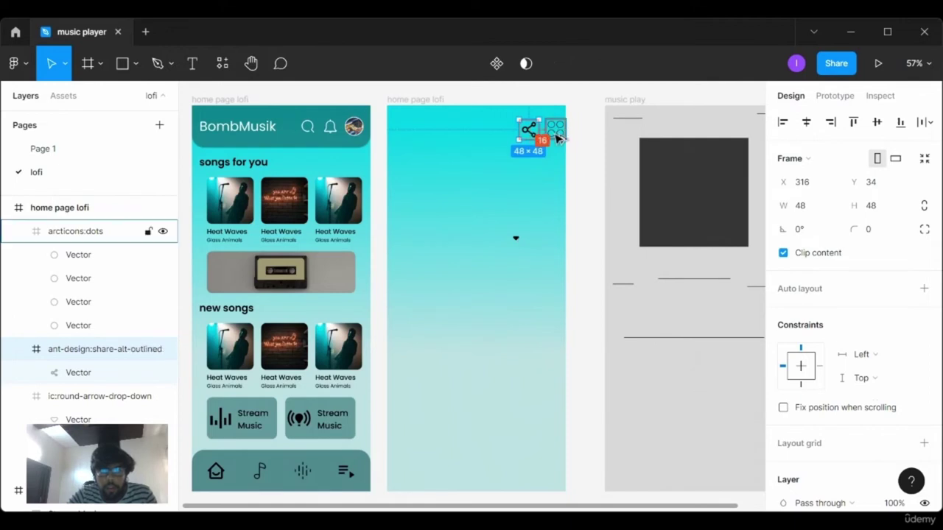
# - Position the drop-down arrow at the frame's top-left, X 0 and Y 40
pyautogui.click(516, 238)
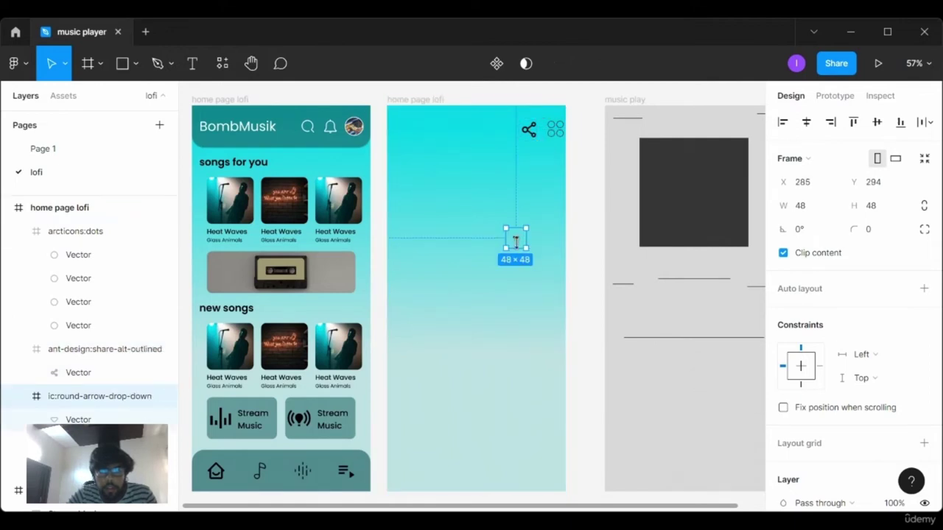
pyautogui.moveTo(520, 240); pyautogui.dragTo(401, 137)
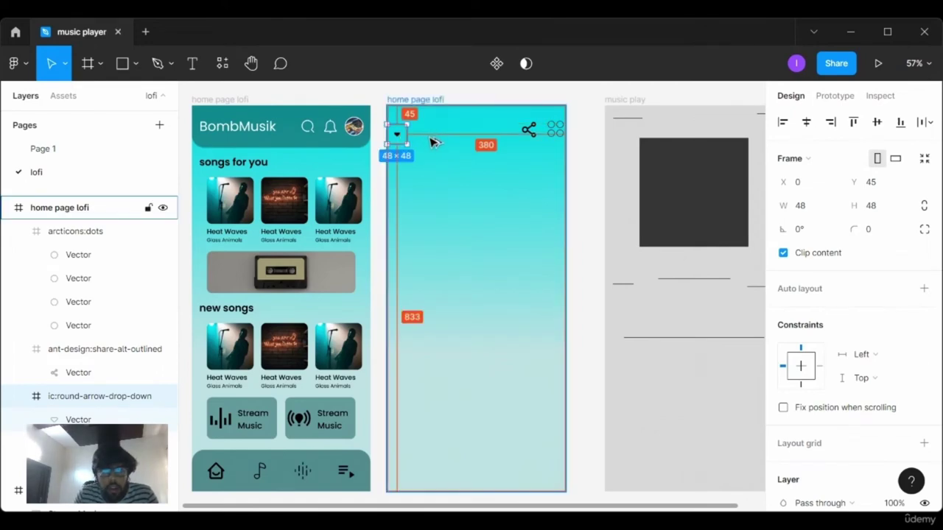
pyautogui.press('Up')
pyautogui.press('Up')
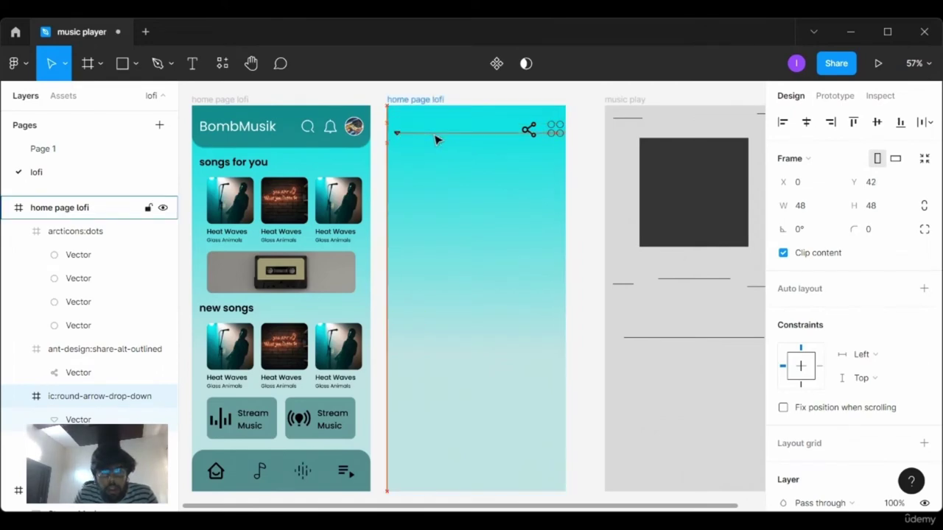
pyautogui.press('Down')
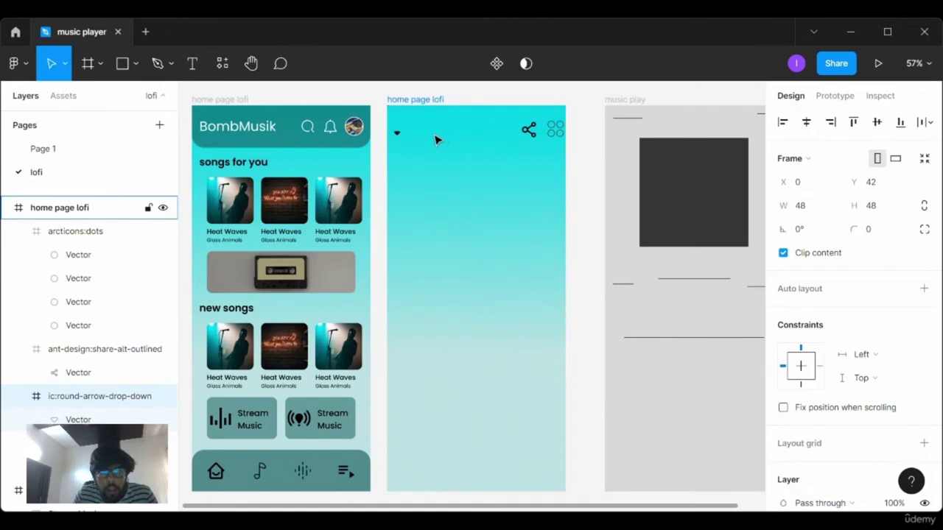
pyautogui.press('Right')
pyautogui.press('Right')
pyautogui.press('Right')
pyautogui.press('Right')
pyautogui.press('Right')
pyautogui.press('Right')
pyautogui.press('Right')
pyautogui.press('Right')
pyautogui.press('Right')
pyautogui.press('Right')
pyautogui.press('Left')
pyautogui.press('Left')
pyautogui.press('Left')
pyautogui.press('Left')
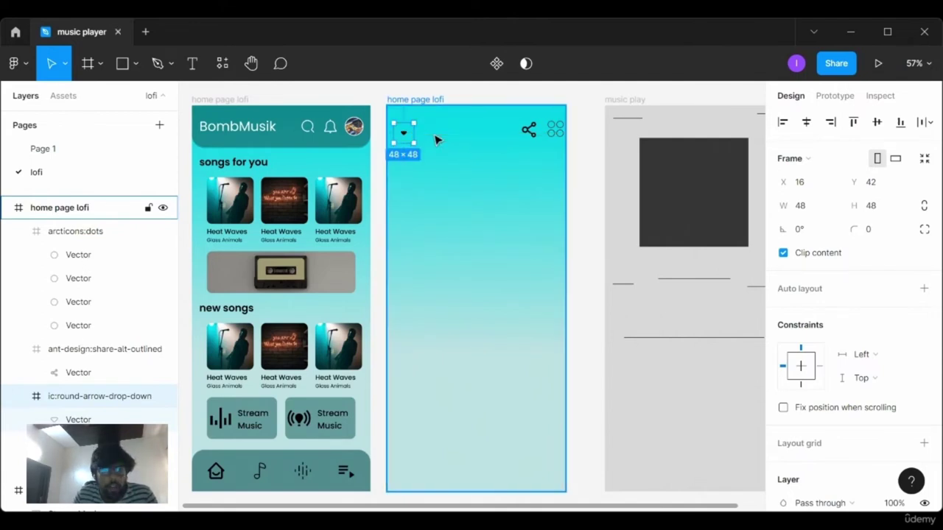
pyautogui.press('Left')
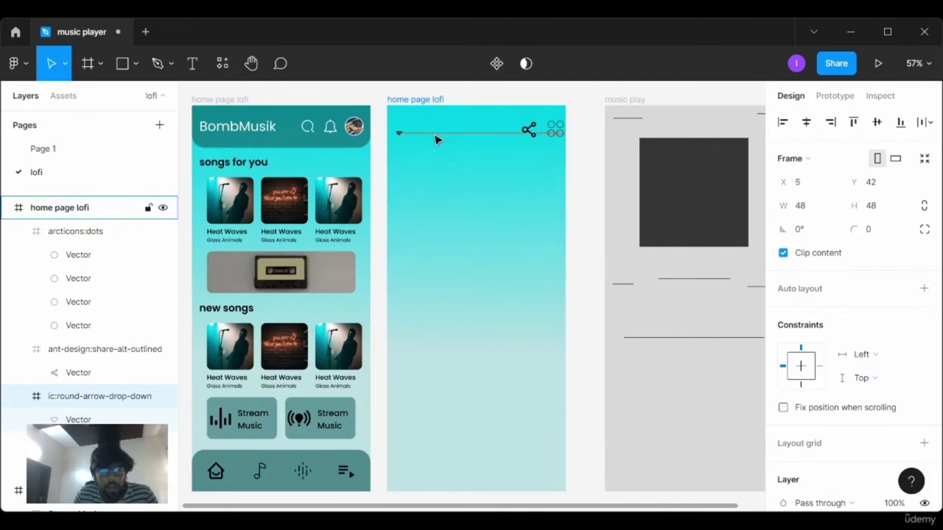
pyautogui.press('Left')
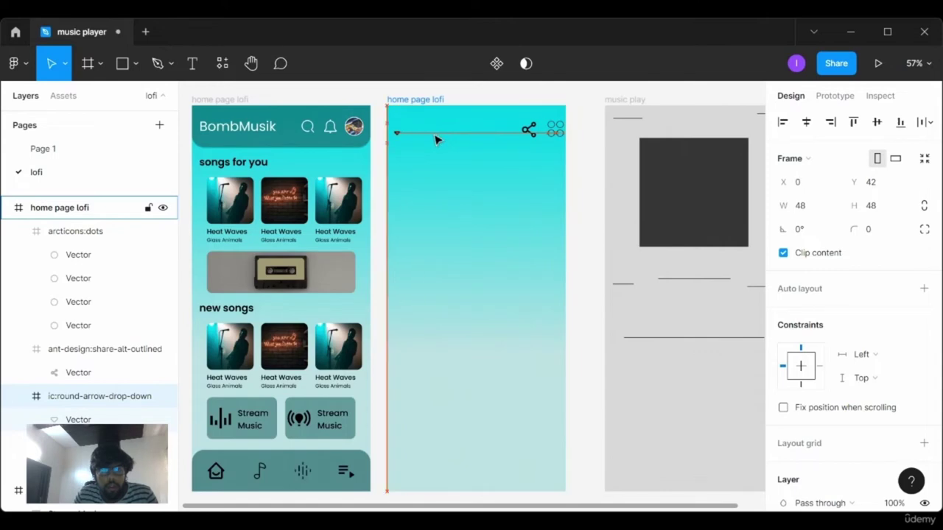
pyautogui.press('Up')
pyautogui.press('Up')
pyautogui.press('Up')
pyautogui.press('Down')
pyautogui.press('Down')
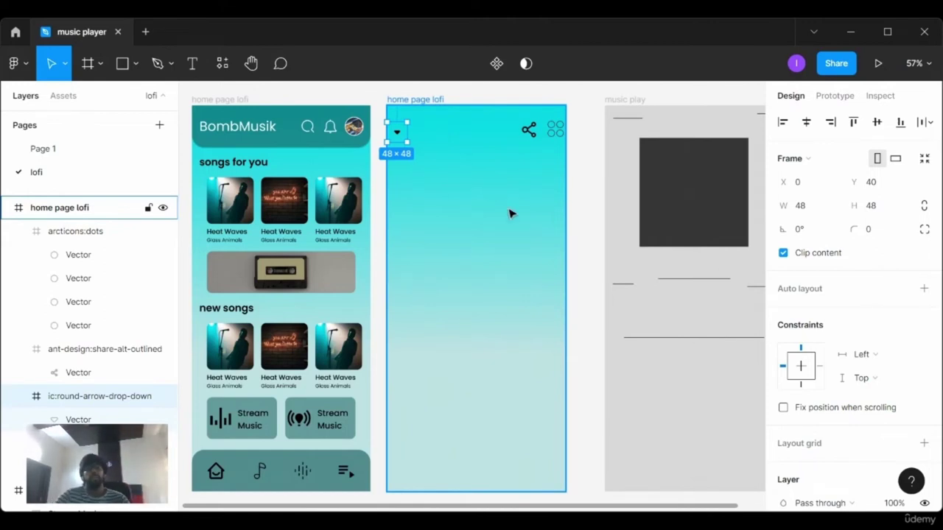
pyautogui.click(612, 269)
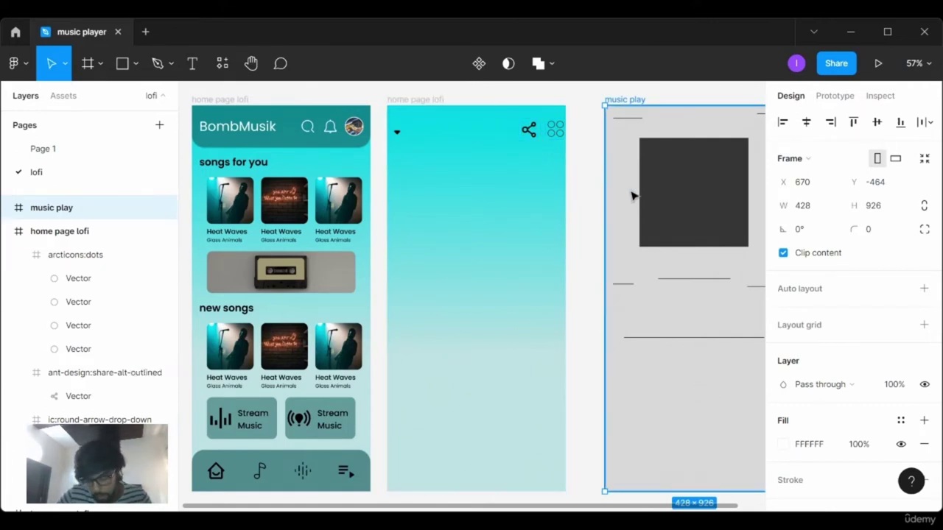
# - Paste the dark square into home page lofi, enlarge it to 323×323 and centre it horizontally
pyautogui.click(718, 174)
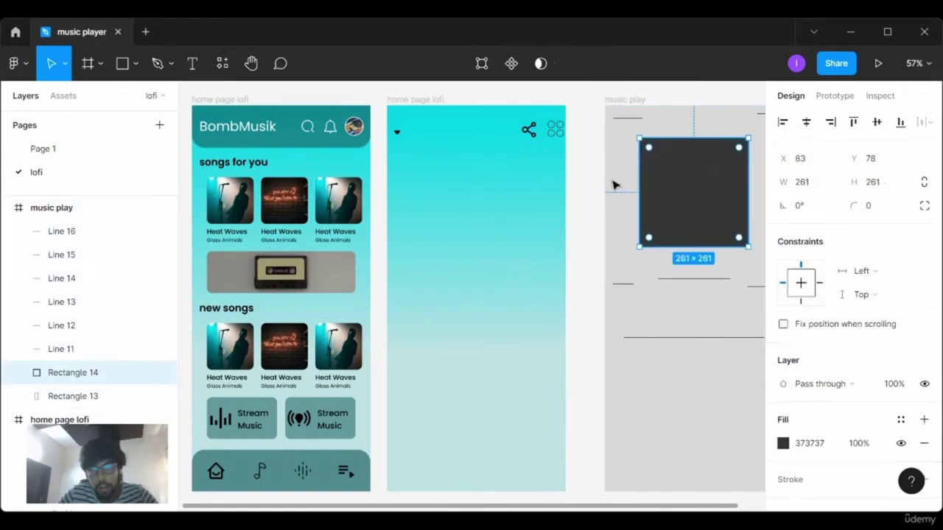
pyautogui.click(455, 172)
pyautogui.hotkey('ctrl', 'v')
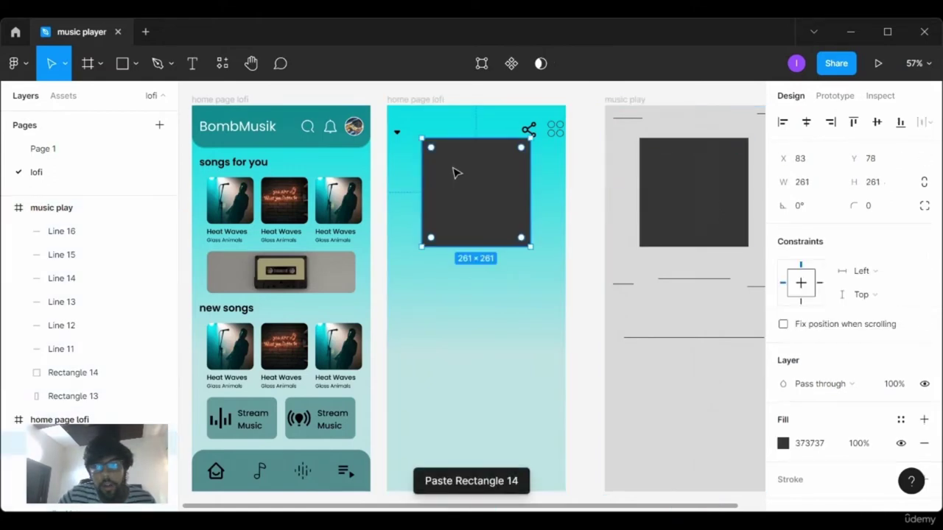
pyautogui.moveTo(505, 183); pyautogui.dragTo(503, 210)
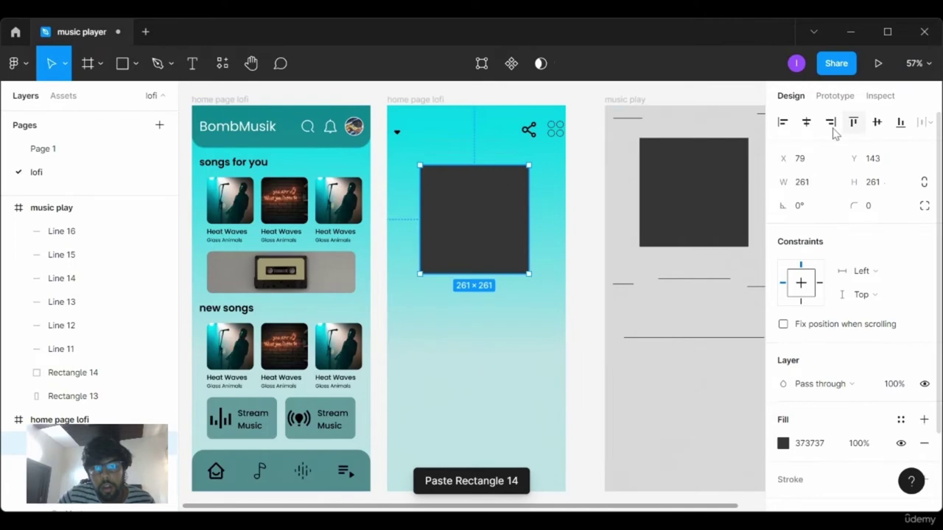
pyautogui.click(806, 121)
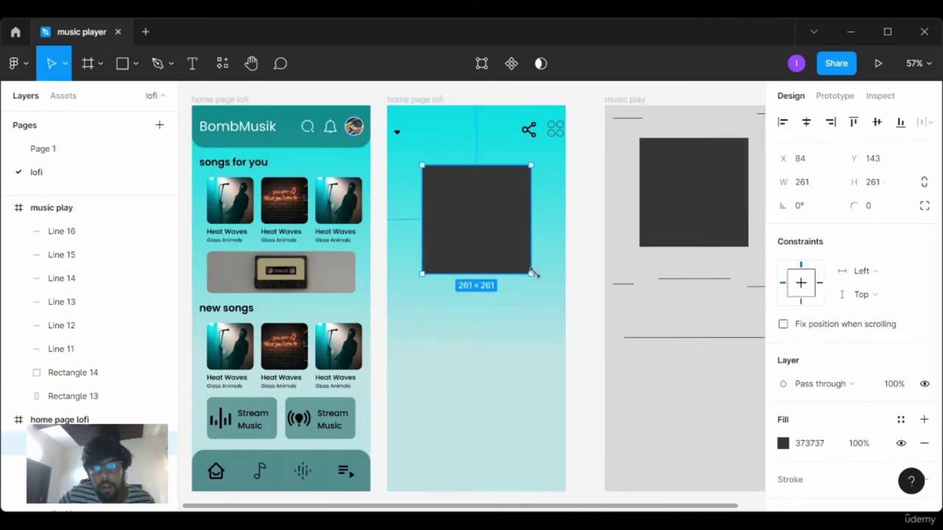
pyautogui.moveTo(530, 273); pyautogui.dragTo(548, 298)
pyautogui.moveTo(528, 250); pyautogui.dragTo(519, 249)
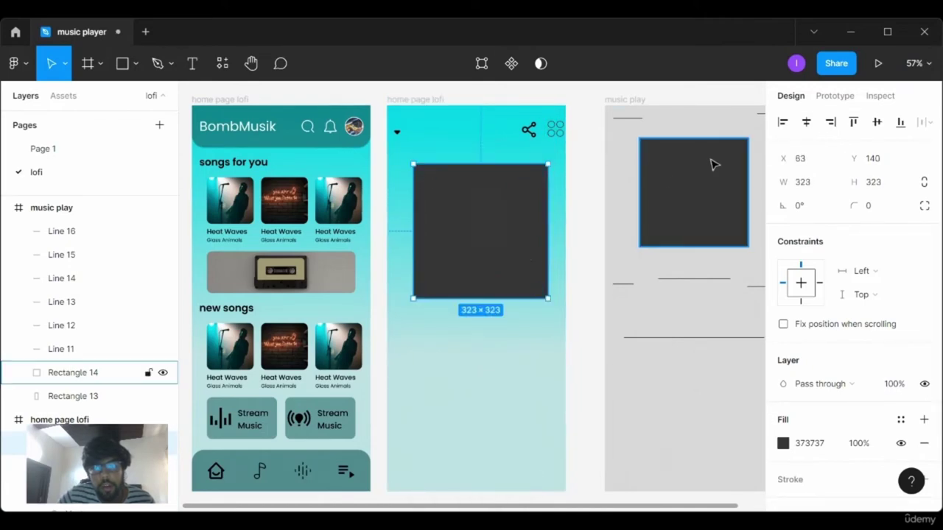
pyautogui.click(806, 121)
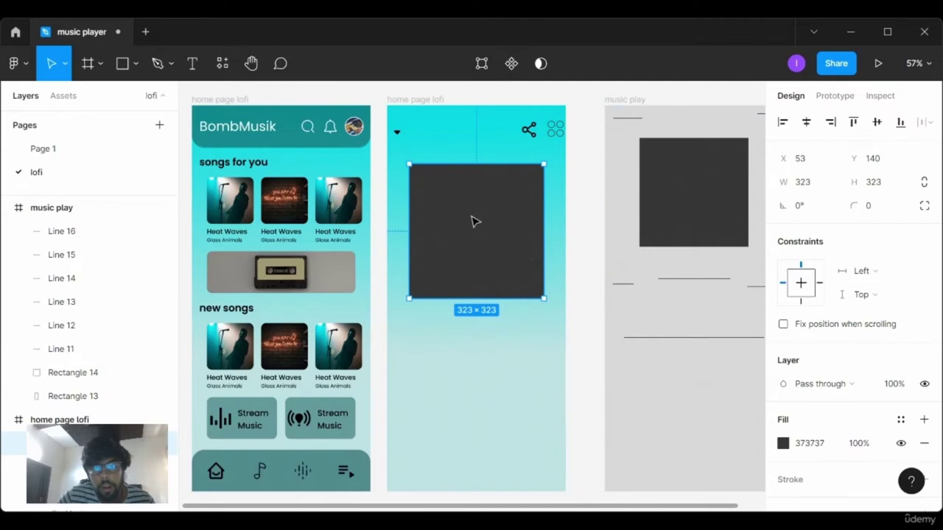
pyautogui.moveTo(475, 222); pyautogui.dragTo(477, 224)
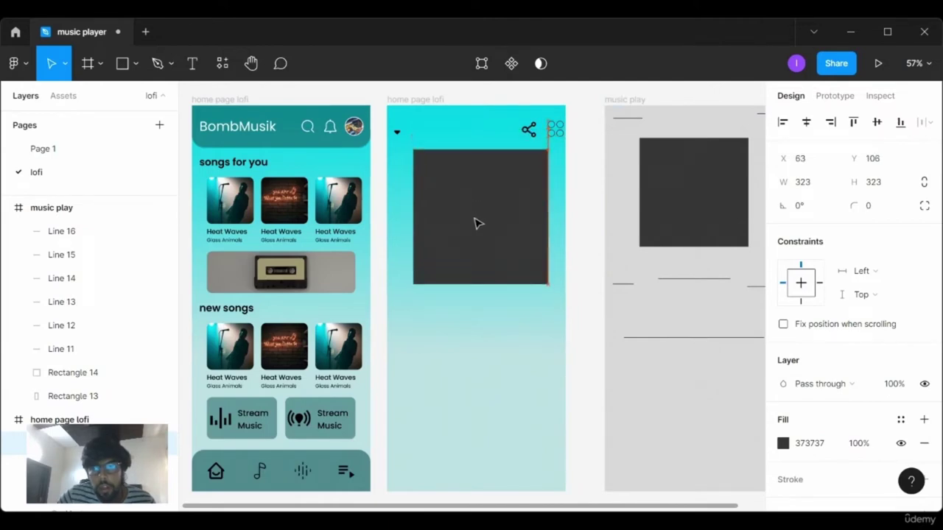
pyautogui.moveTo(559, 260); pyautogui.dragTo(558, 260)
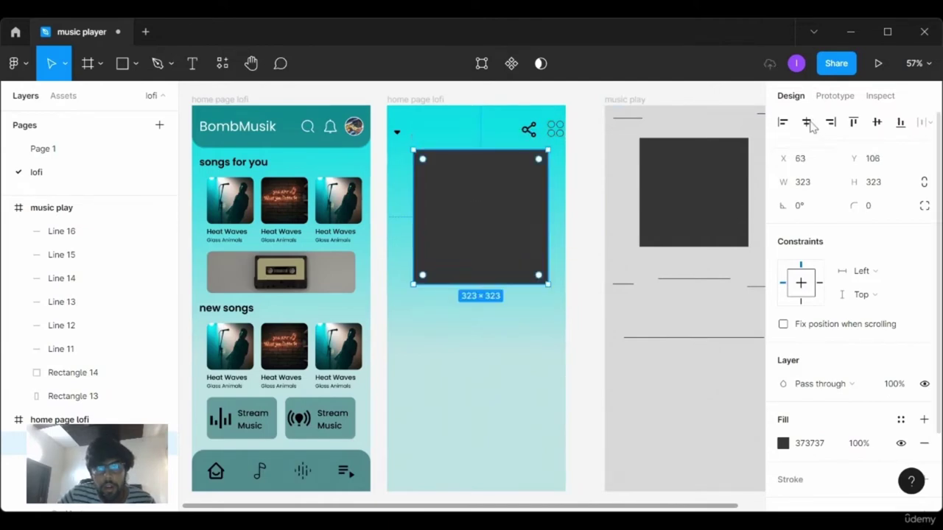
pyautogui.click(806, 122)
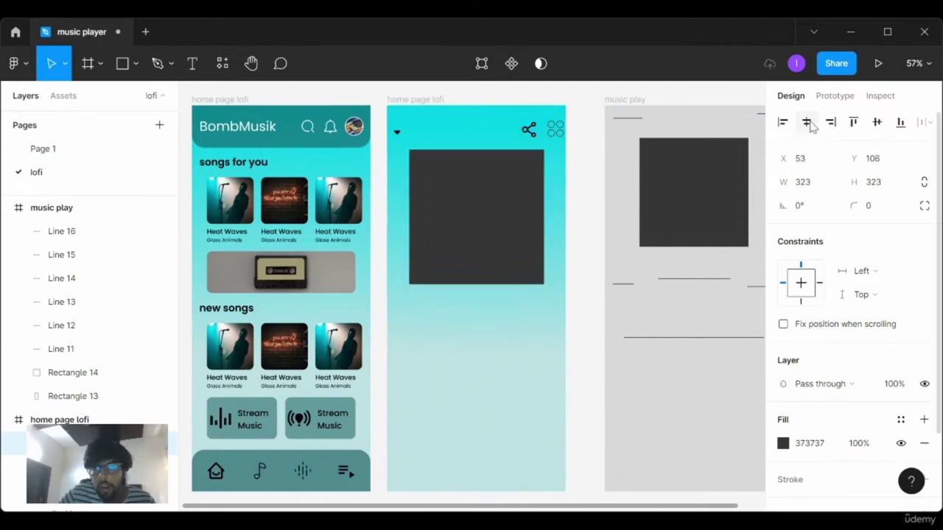
# - Give the album-art square a corner radius of 12
pyautogui.click(868, 209)
pyautogui.write('20')
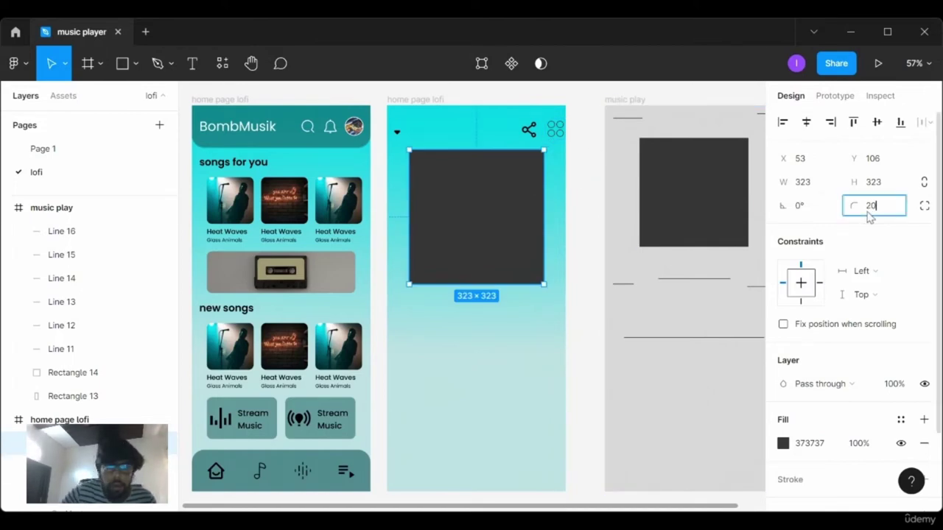
pyautogui.press('Return')
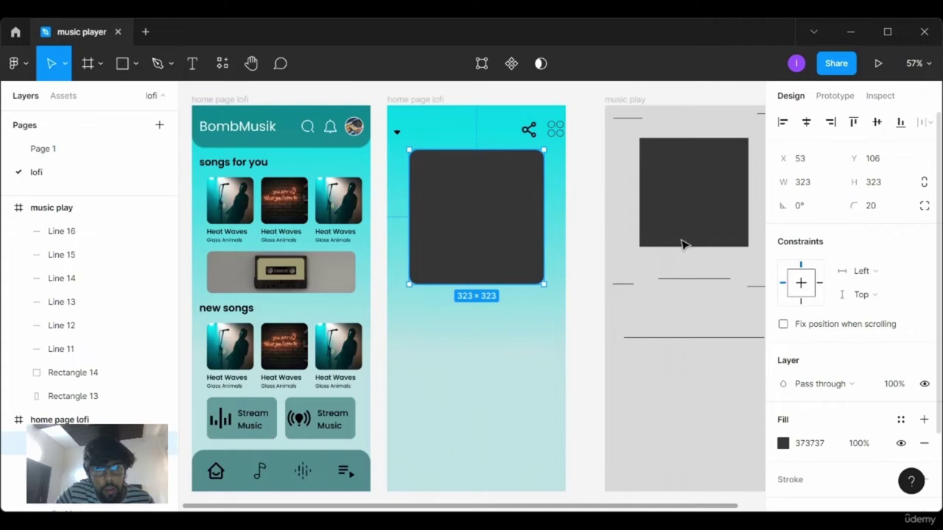
pyautogui.doubleClick(339, 195)
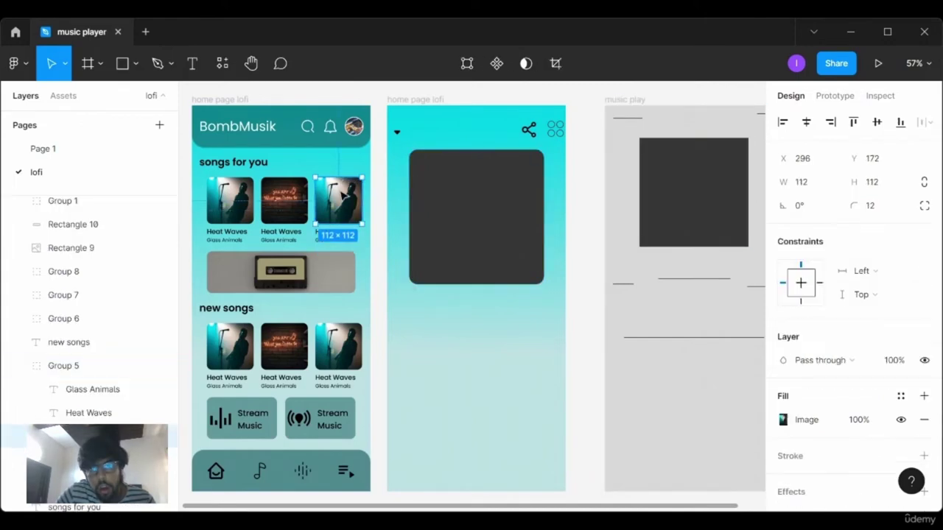
pyautogui.click(537, 202)
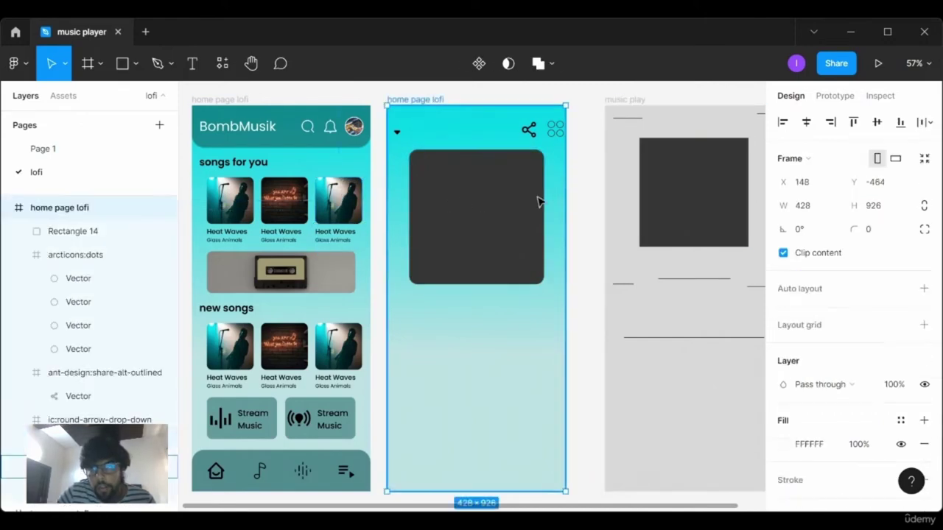
pyautogui.click(881, 209)
pyautogui.write('2')
pyautogui.press('Return')
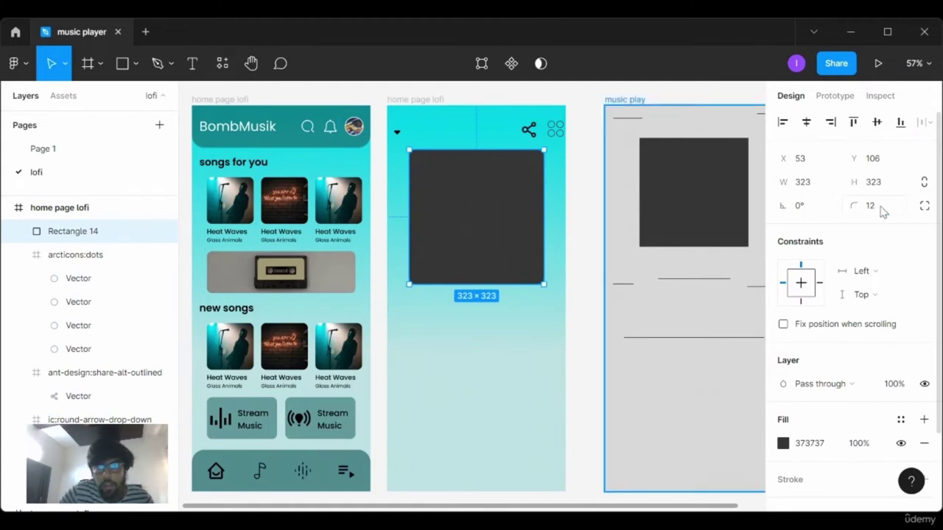
pyautogui.press('Return')
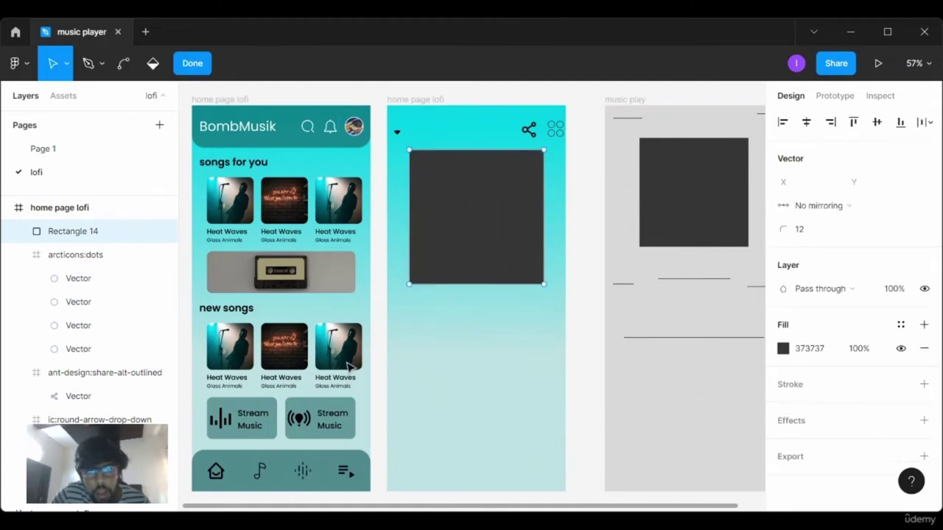
pyautogui.press('Escape')
pyautogui.click(470, 349)
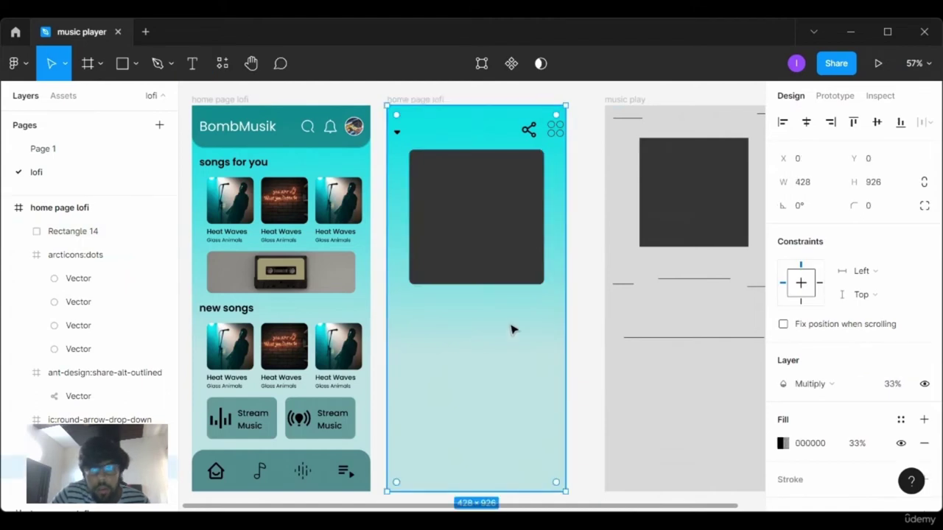
pyautogui.click(533, 234)
pyautogui.click(582, 270)
# - Reselect the album-art square and bring up its fill settings
pyautogui.scroll(1, 516, 282)
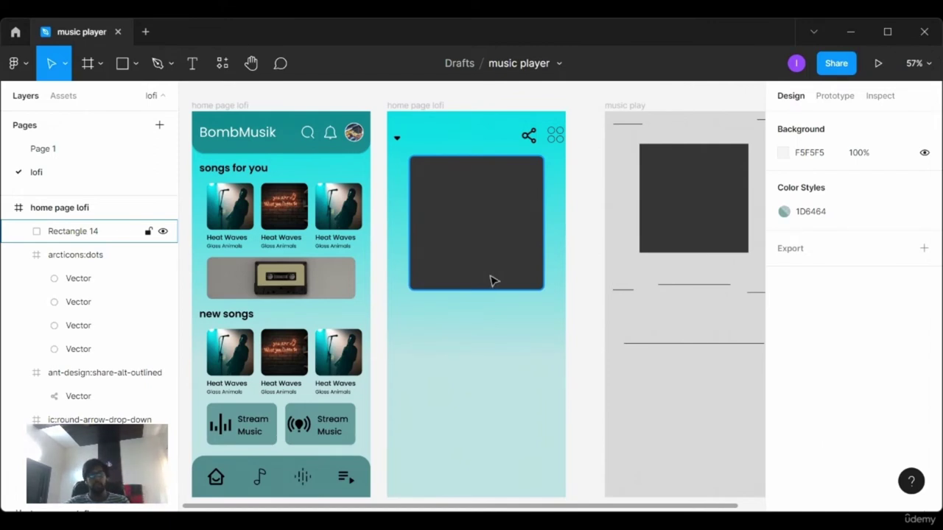
pyautogui.click(493, 280)
pyautogui.scroll(-1, 543, 390)
pyautogui.scroll(1, 455, 384)
pyautogui.scroll(-1, 509, 257)
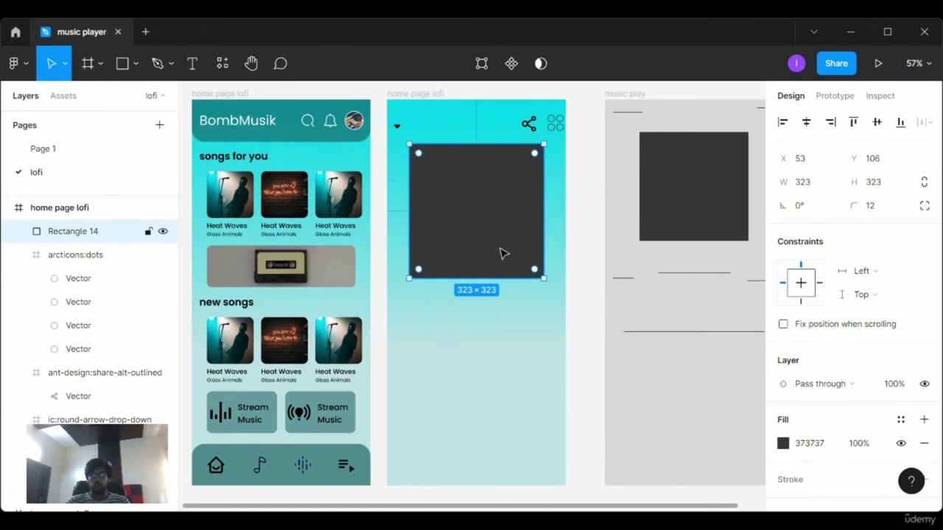
pyautogui.scroll(-3, 792, 350)
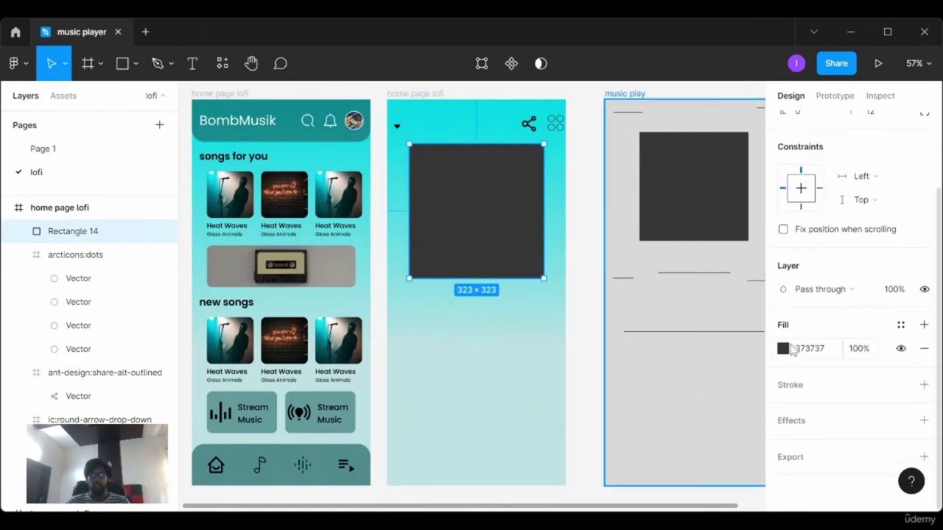
pyautogui.click(783, 348)
# - Switch Rectangle 14's fill from Solid to Image using the raised-arm concert photo
pyautogui.click(643, 131)
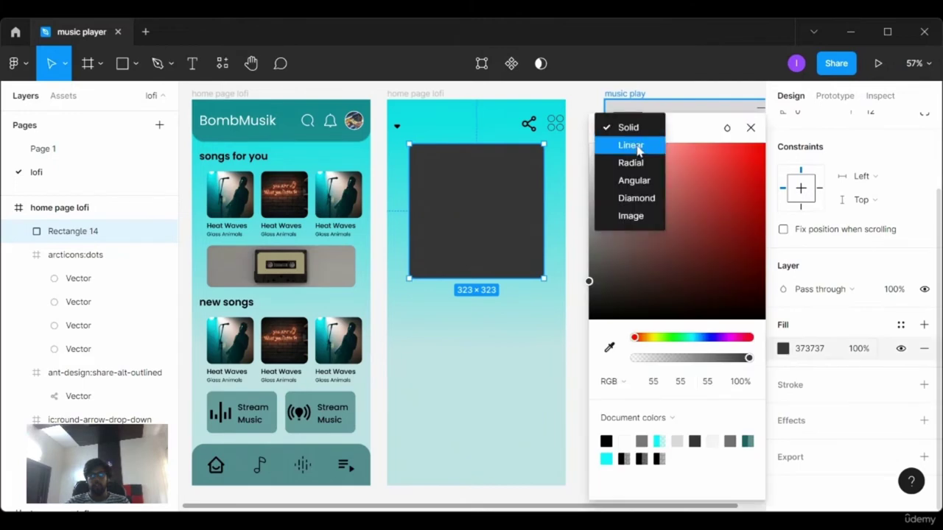
pyautogui.click(632, 218)
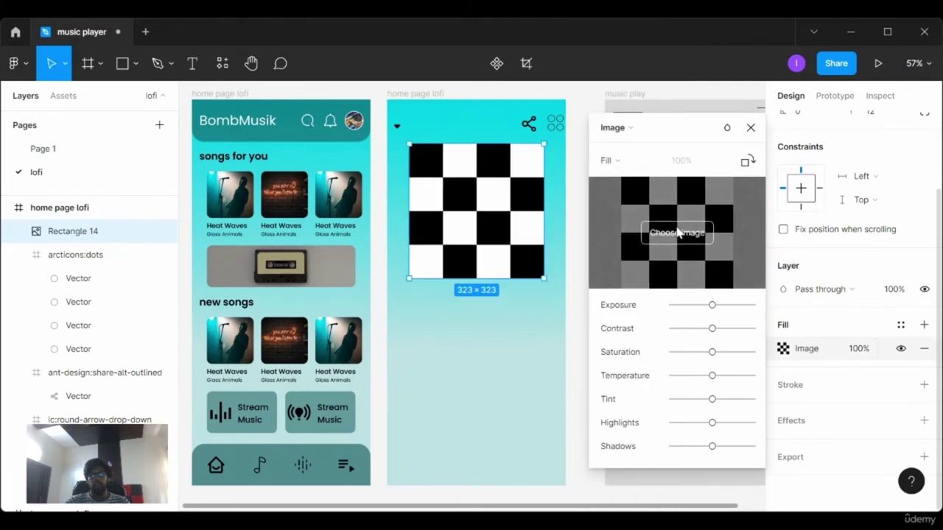
pyautogui.click(679, 233)
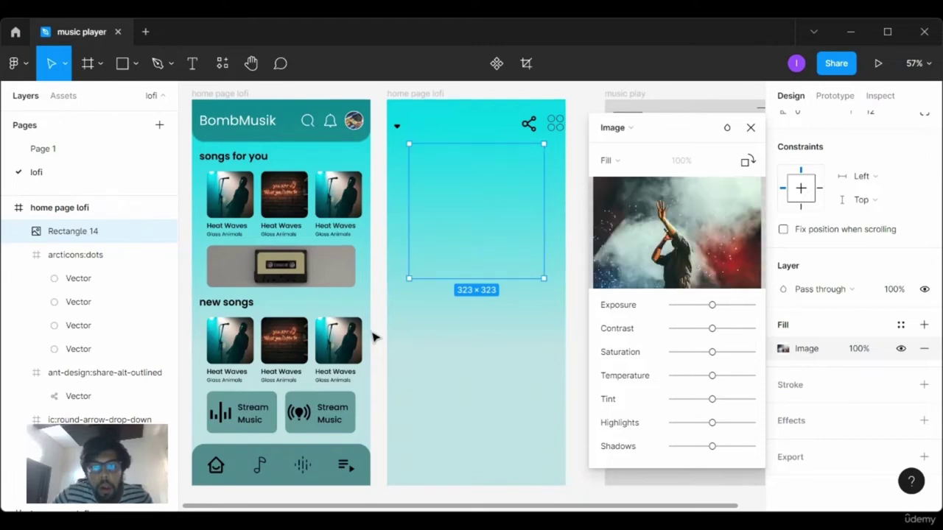
pyautogui.doubleClick(425, 324)
pyautogui.press('Escape')
pyautogui.click(595, 280)
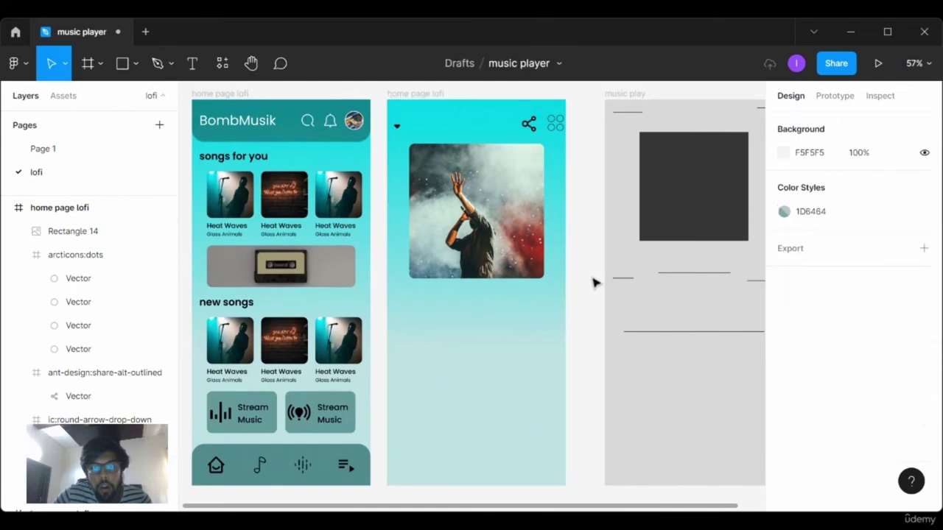
pyautogui.click(501, 223)
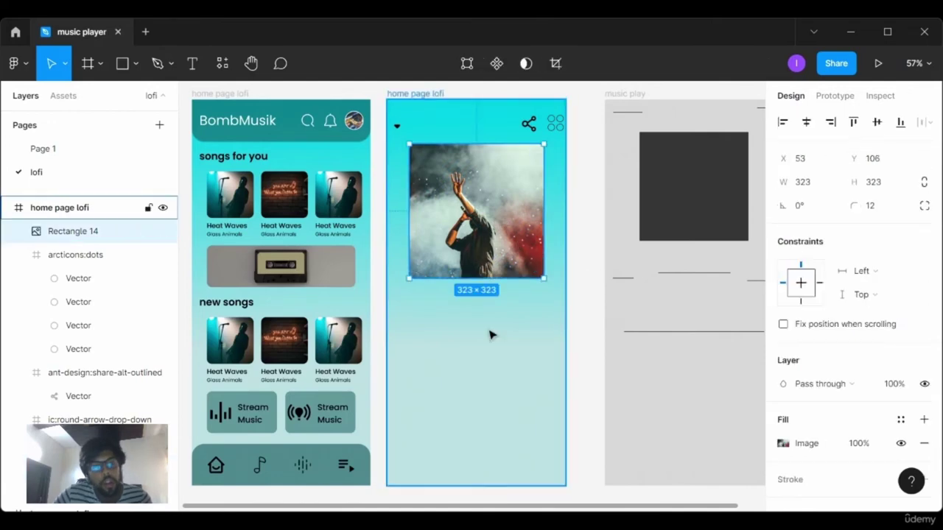
# - Clear the current selection on the home page and music screen frames
pyautogui.press('Escape')
pyautogui.click(603, 337)
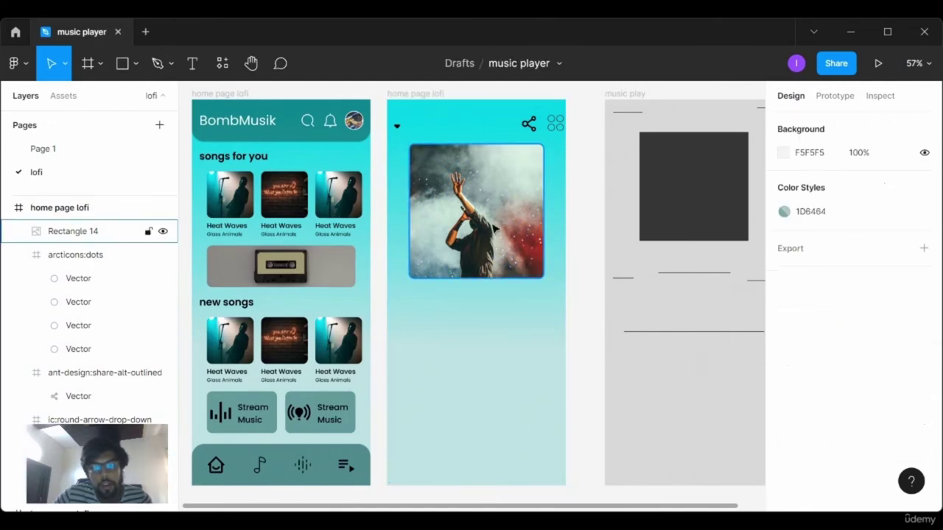
pyautogui.click(495, 228)
pyautogui.scroll(-1, 515, 287)
pyautogui.press('Escape')
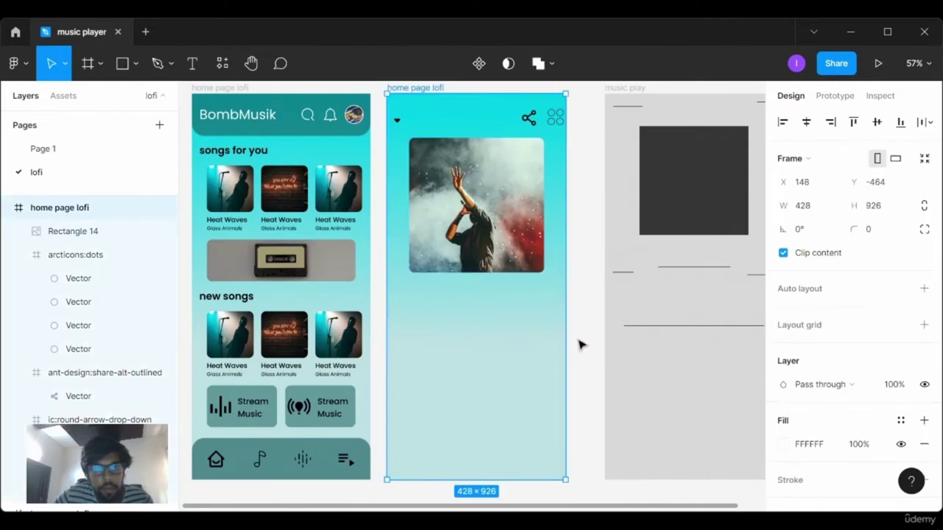
pyautogui.click(578, 345)
pyautogui.click(14, 64)
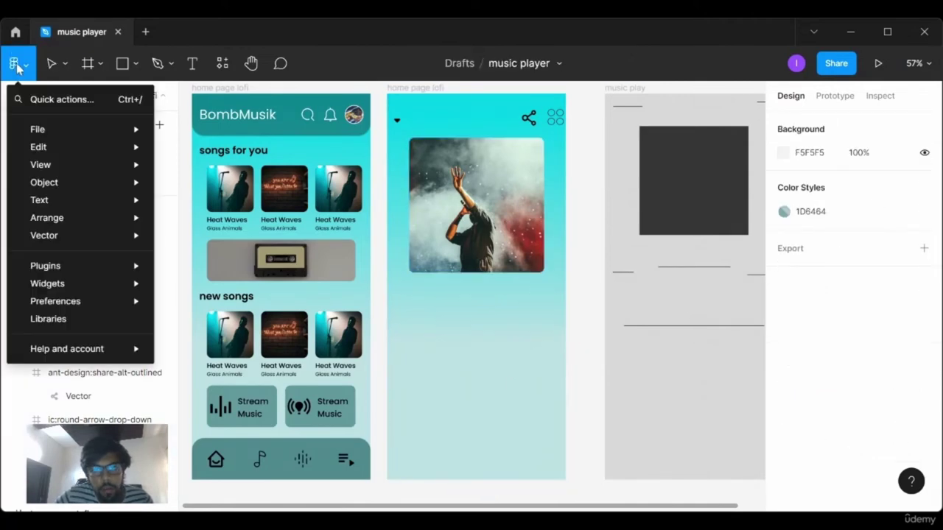
pyautogui.click(408, 125)
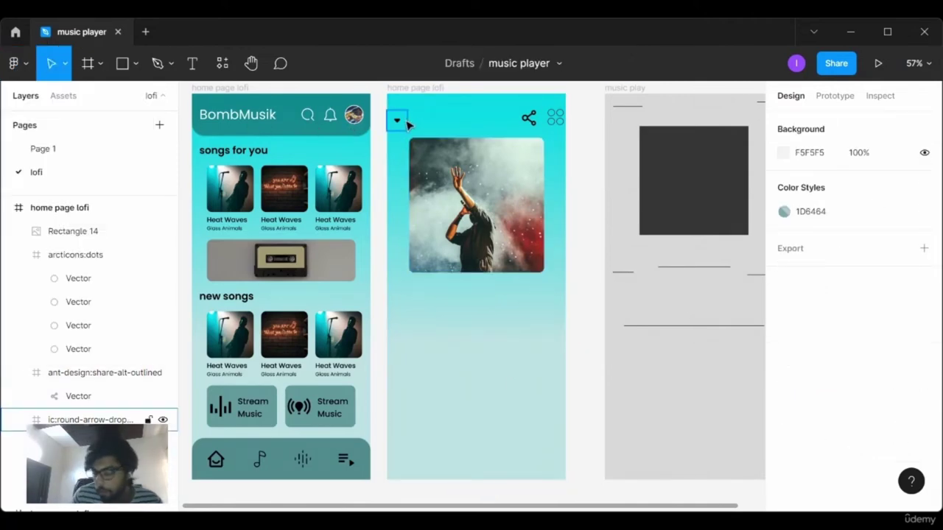
# - Raise the drop-down arrow icon from Y 37 to Y 32, level with the share and grid icons
pyautogui.click(404, 126)
pyautogui.moveTo(401, 119); pyautogui.dragTo(400, 120)
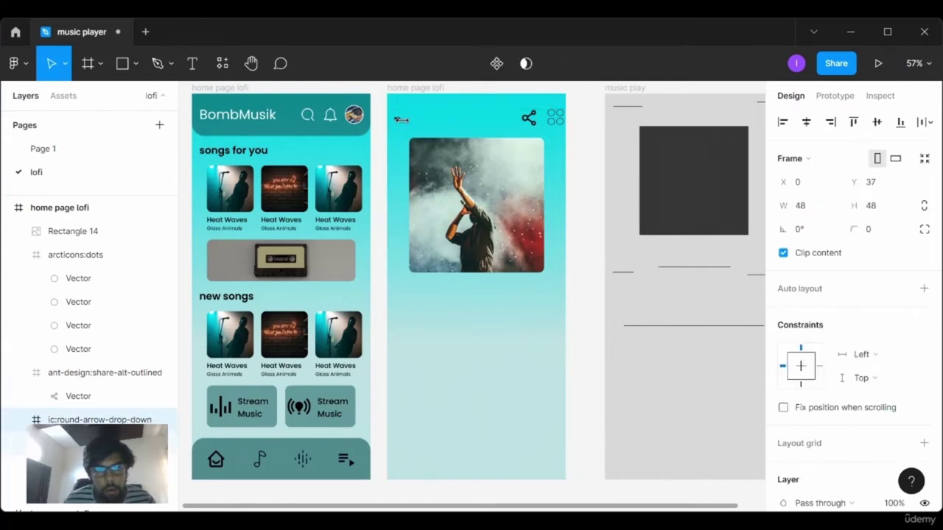
pyautogui.moveTo(402, 119); pyautogui.dragTo(401, 118)
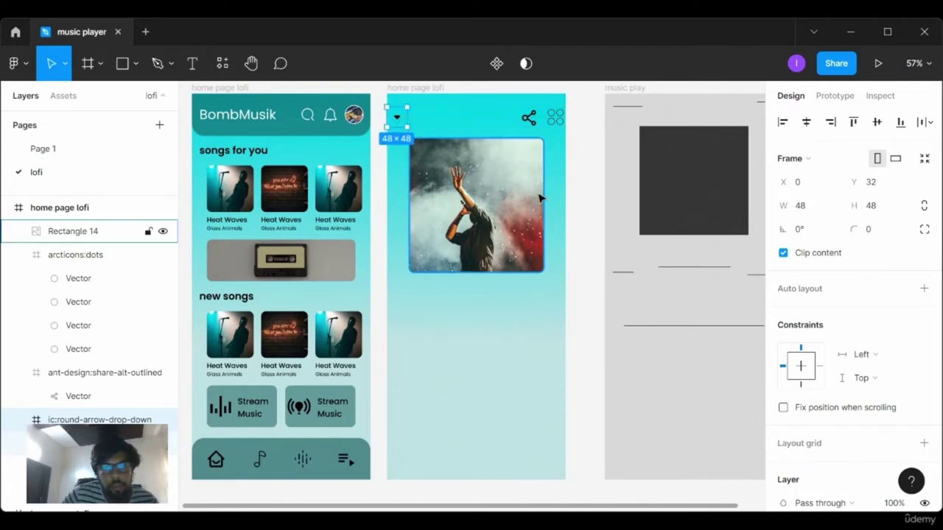
pyautogui.click(572, 202)
pyautogui.scroll(-1, 528, 193)
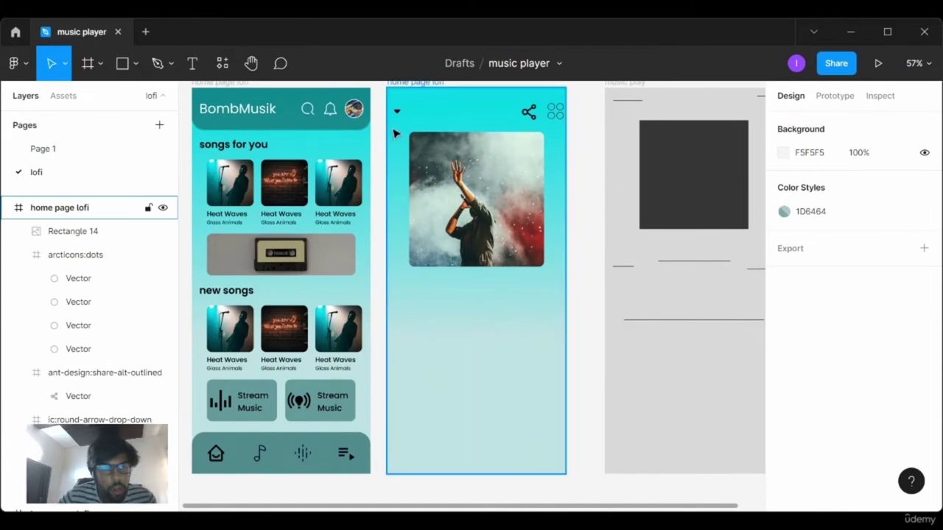
pyautogui.scroll(-3, 394, 133)
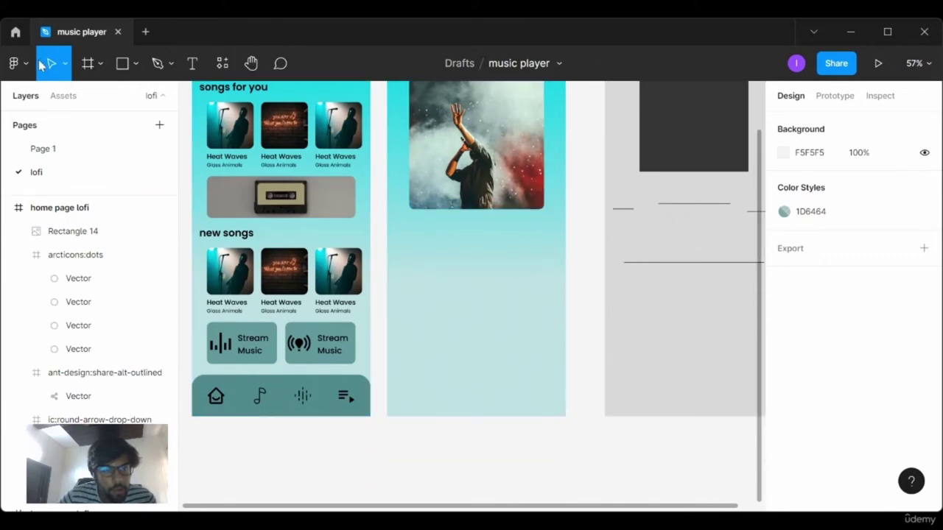
# - Launch the Iconify plugin and search for MUSIC icons
pyautogui.click(15, 64)
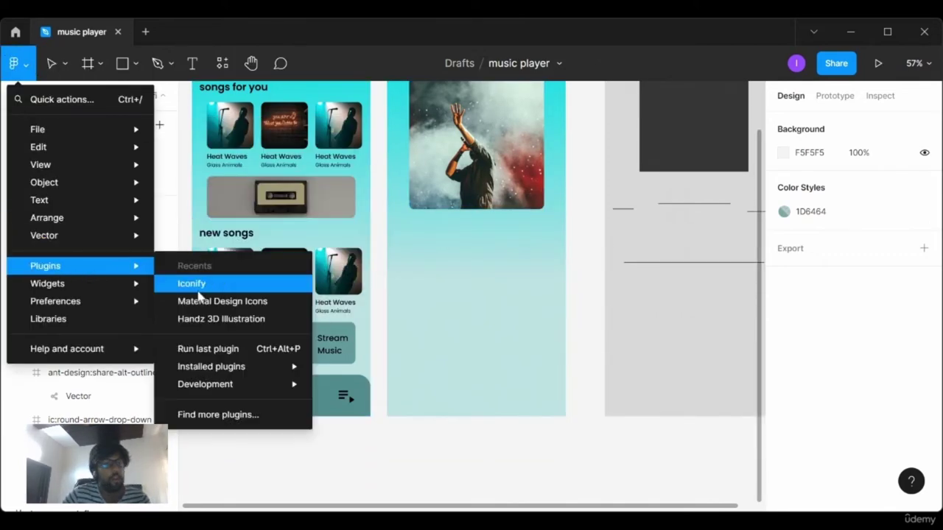
pyautogui.click(198, 292)
pyautogui.moveTo(164, 163); pyautogui.dragTo(3, 155)
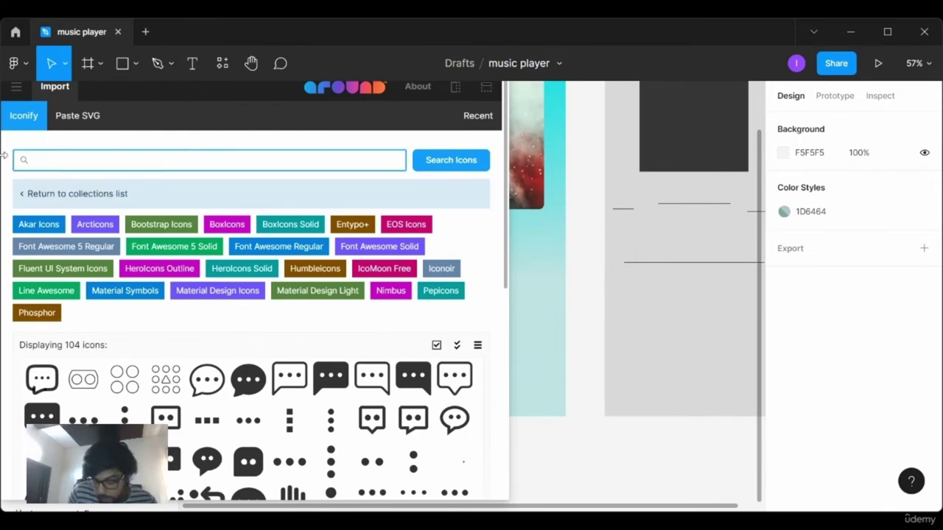
pyautogui.write('MUSIC')
pyautogui.press('Return')
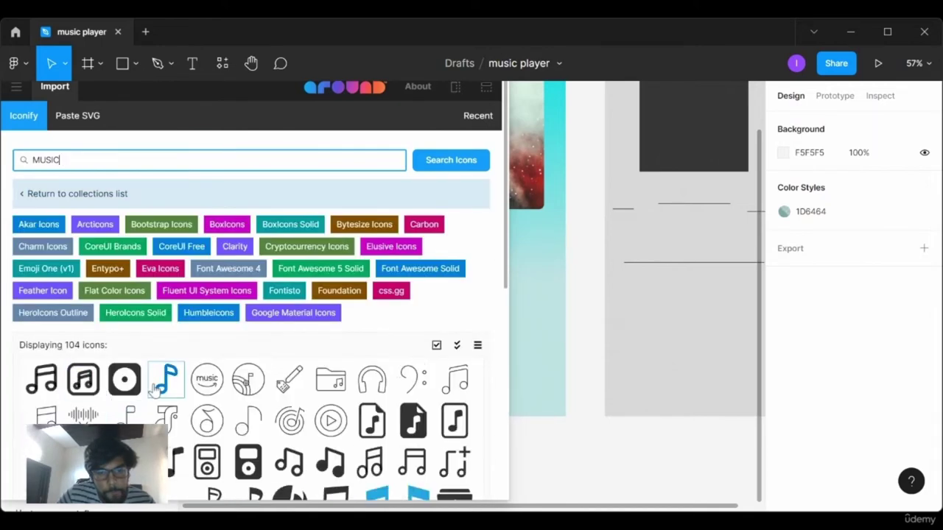
# - Place the 16×16 music-note list icon on the music play screen at X 361, Y 622
pyautogui.scroll(-2, 184, 339)
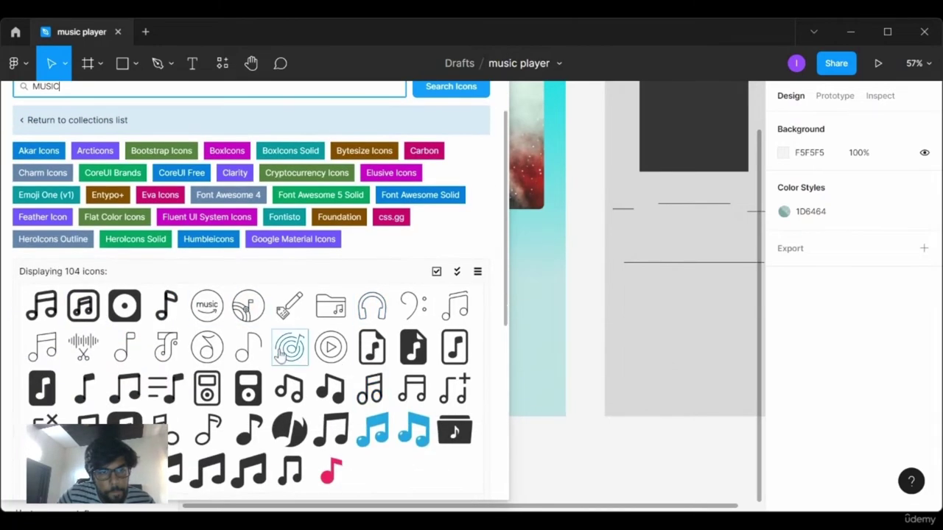
pyautogui.scroll(-2, 209, 295)
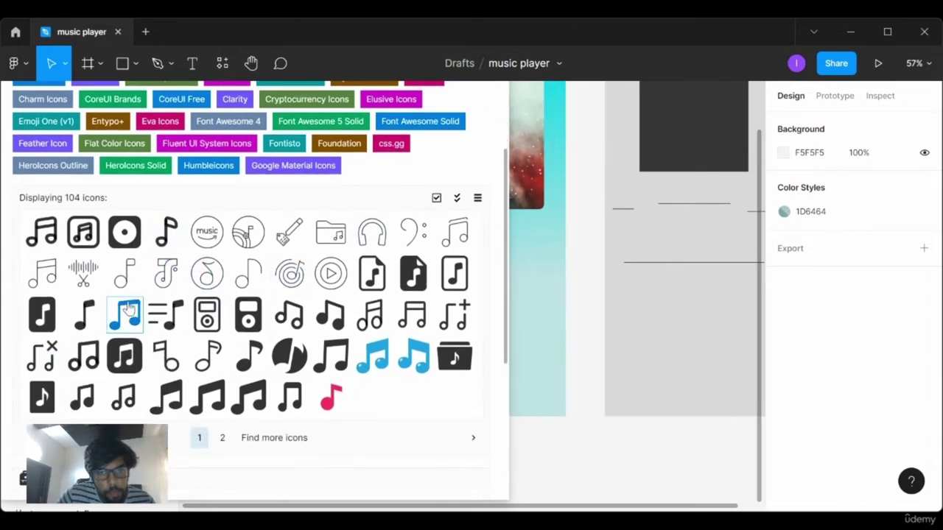
pyautogui.click(124, 317)
pyautogui.scroll(-2, 127, 309)
pyautogui.moveTo(166, 242); pyautogui.dragTo(171, 237)
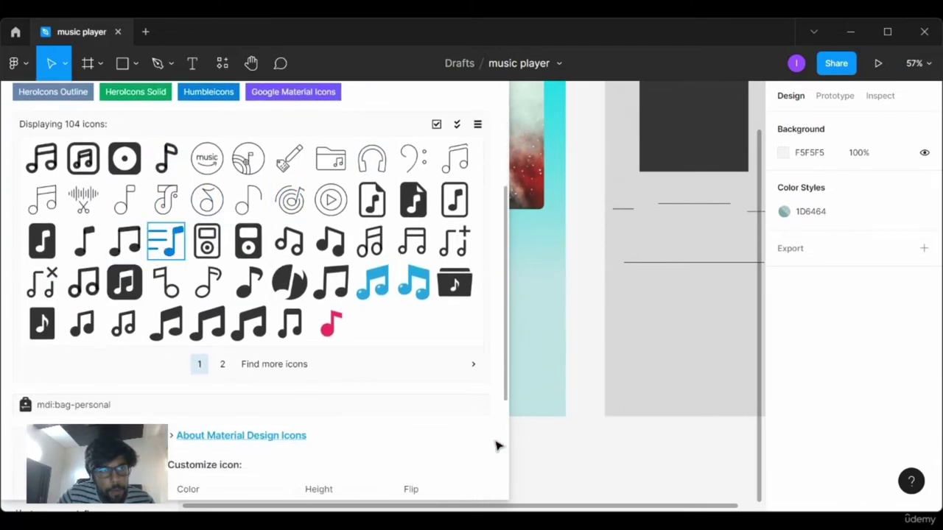
pyautogui.moveTo(557, 280); pyautogui.dragTo(541, 293)
pyautogui.scroll(1, 177, 138)
pyautogui.scroll(5, 177, 138)
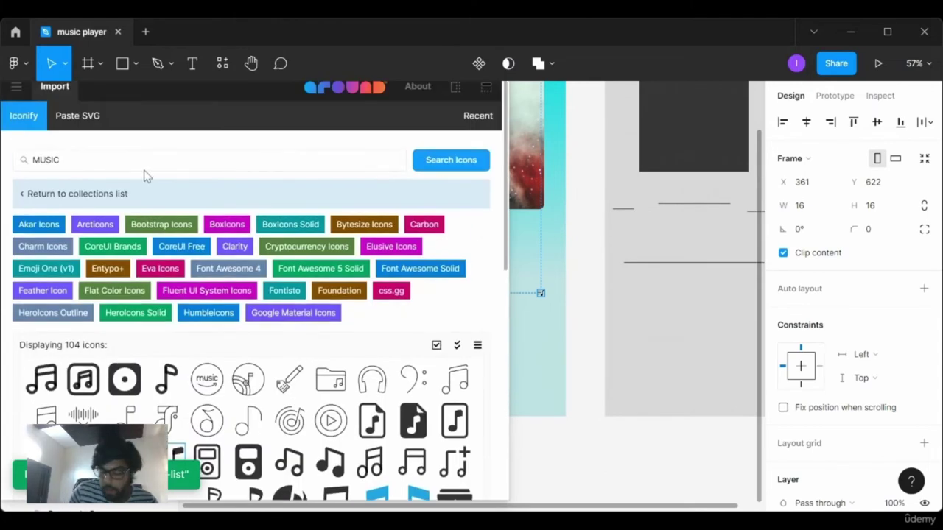
pyautogui.doubleClick(46, 160)
# - Search Iconify for 'play' and place the first 24×24 play icon below the album art
pyautogui.write('play')
pyautogui.press('Return')
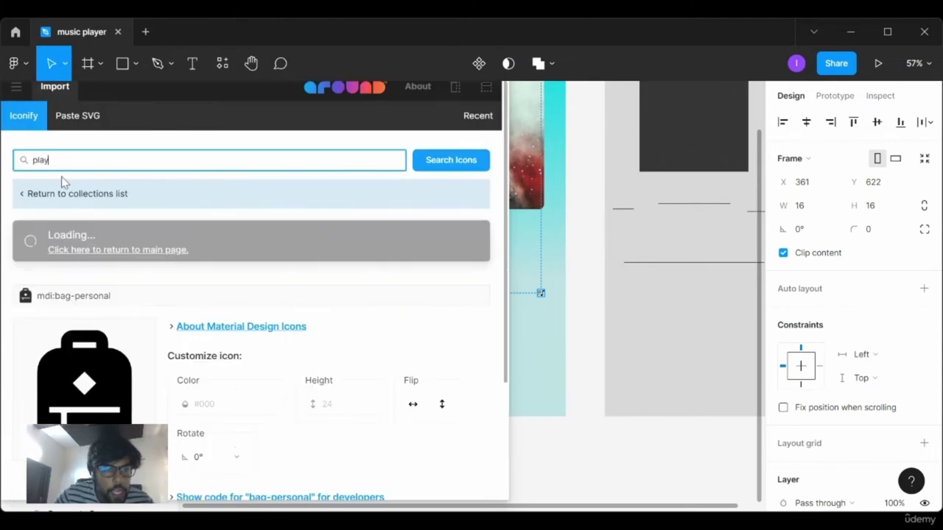
pyautogui.scroll(-2, 136, 333)
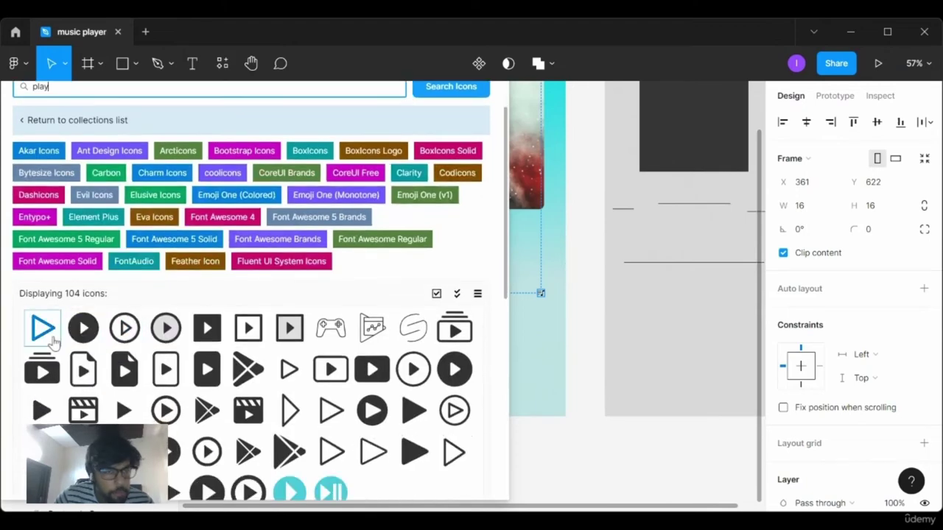
pyautogui.click(50, 337)
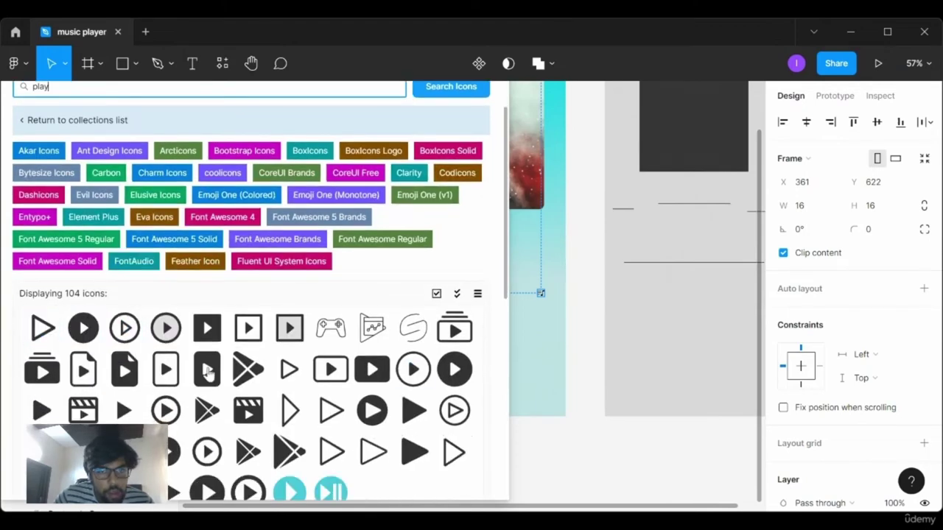
pyautogui.scroll(-6, 147, 361)
pyautogui.scroll(4, 147, 361)
pyautogui.moveTo(530, 253); pyautogui.dragTo(531, 251)
pyautogui.scroll(3, 101, 136)
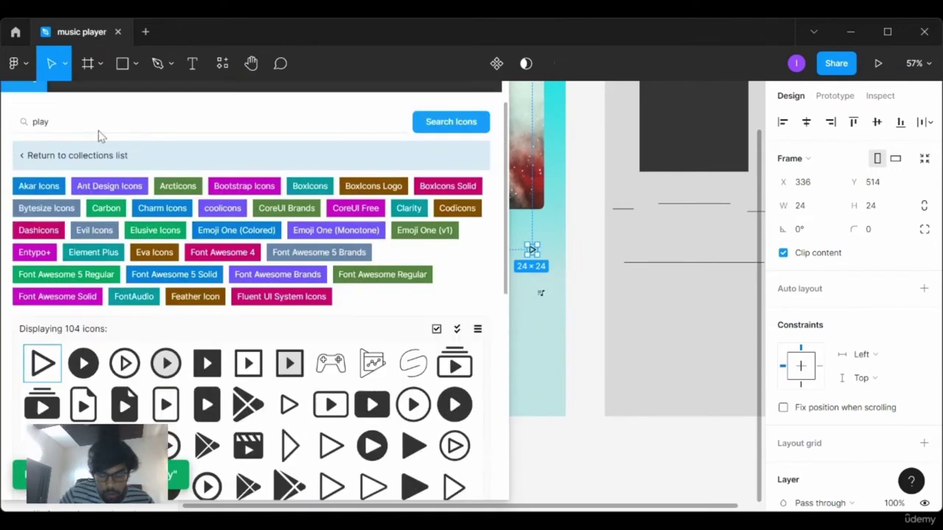
pyautogui.scroll(1, 101, 136)
# - Run a 'resume' icon search, then clear the search text
pyautogui.click(93, 158)
pyautogui.write('resume')
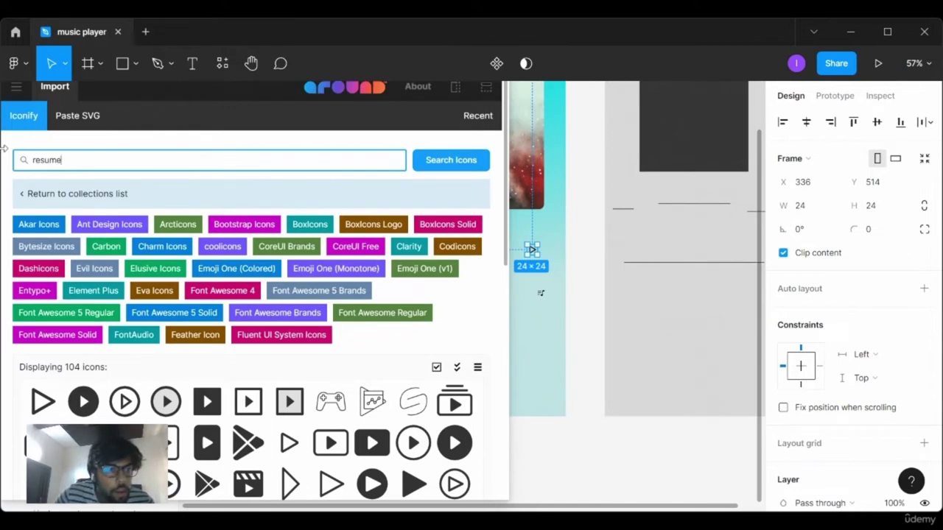
pyautogui.press('Return')
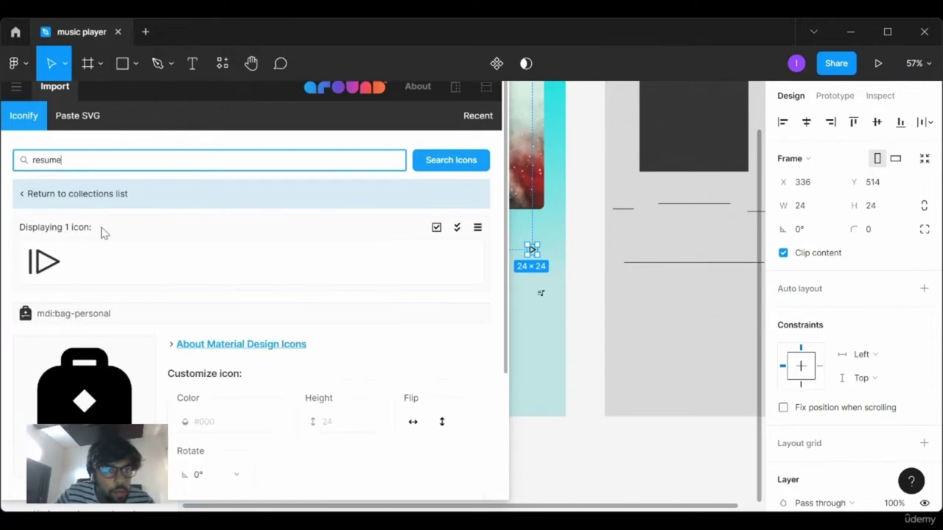
pyautogui.moveTo(109, 160); pyautogui.dragTo(3, 161)
pyautogui.press('BackSpace')
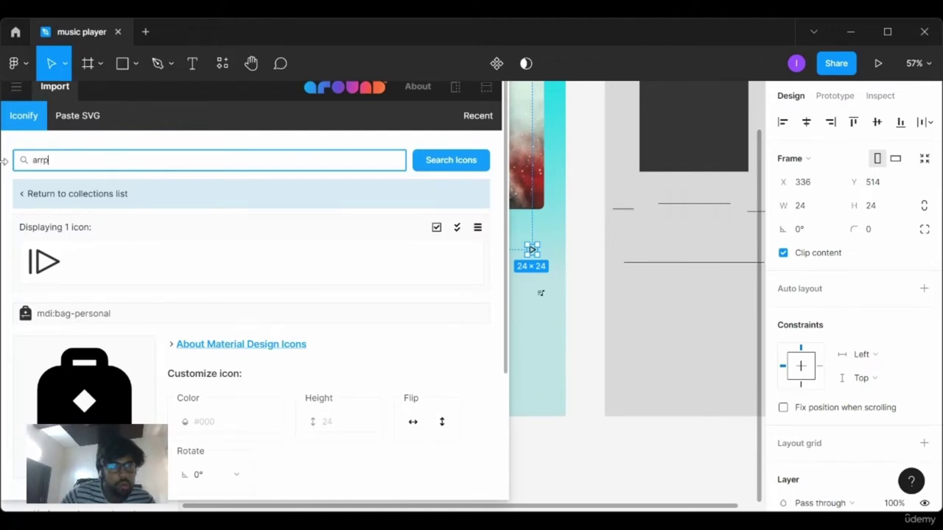
# - Search Iconify for 'arrows' icons and browse the results
pyautogui.press('BackSpace')
pyautogui.write('ow')
pyautogui.press('Return')
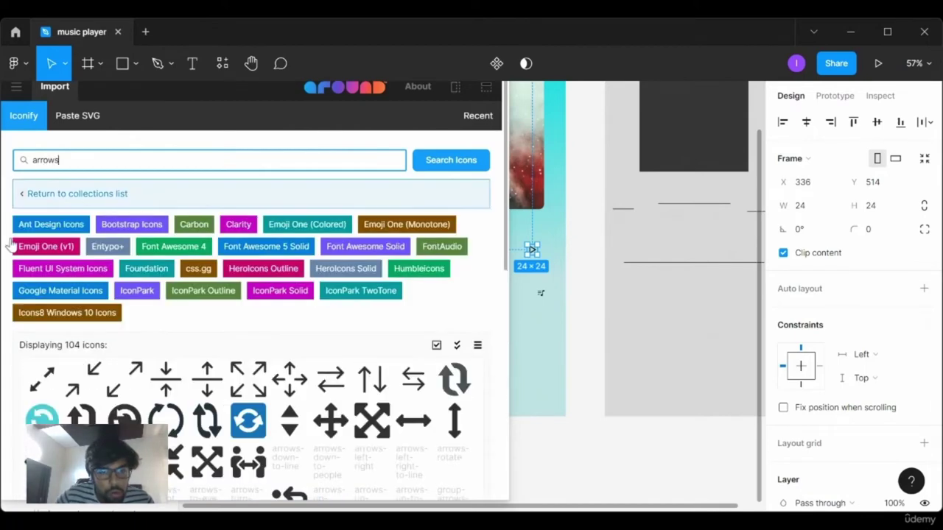
pyautogui.scroll(-1, 228, 282)
pyautogui.scroll(-2, 229, 281)
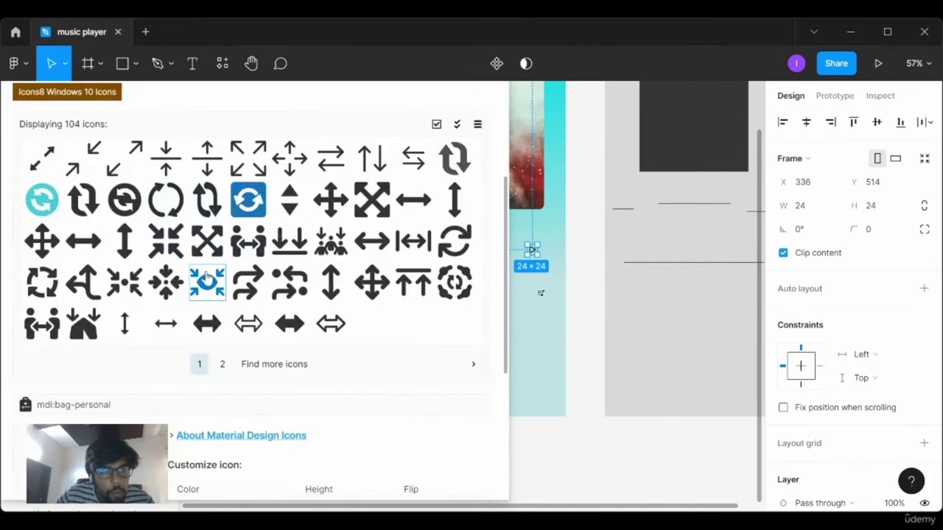
pyautogui.scroll(1, 207, 279)
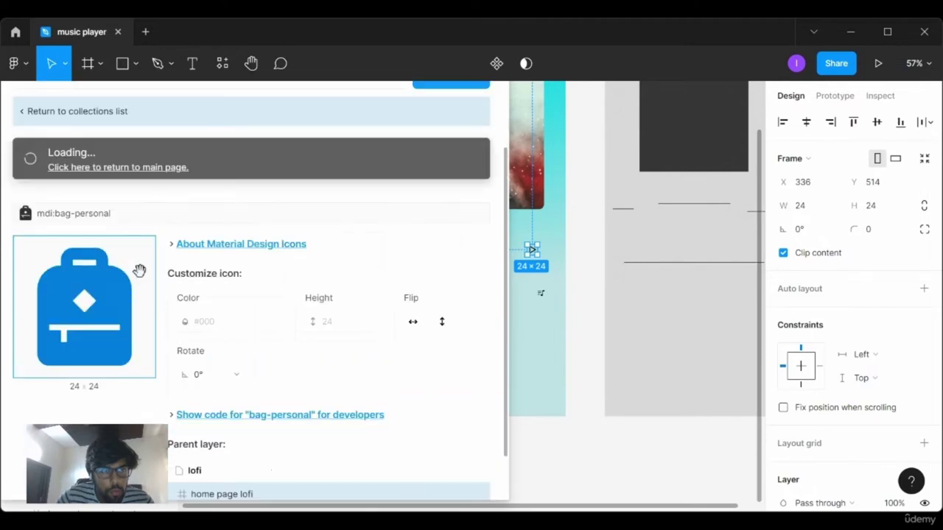
# - Refine the search to 'arrow', show more collections, and place the 16×16 right-arrow icon
pyautogui.click(108, 85)
pyautogui.press('BackSpace')
pyautogui.press('Return')
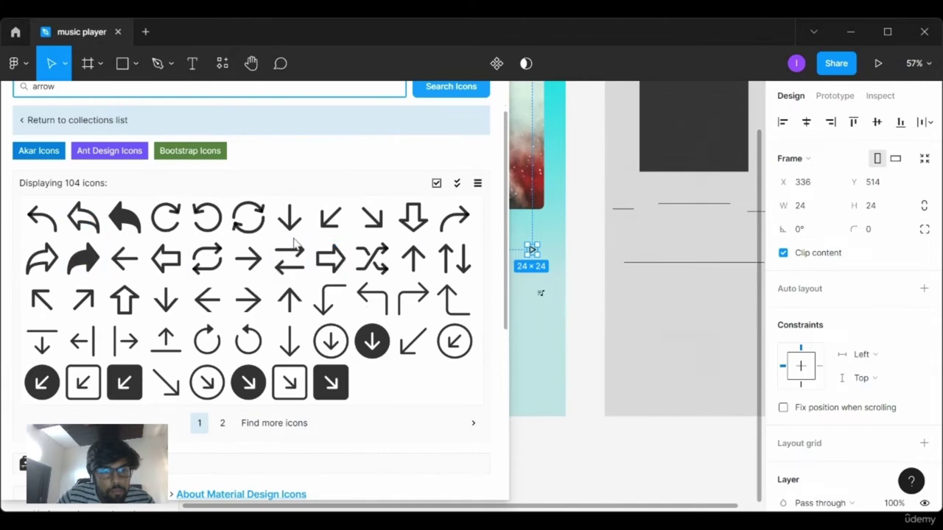
pyautogui.click(222, 422)
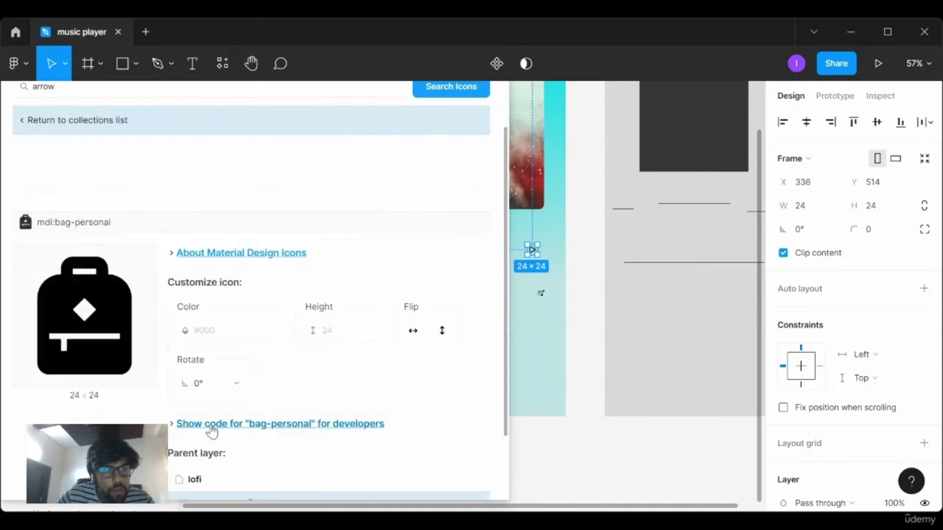
pyautogui.scroll(-1, 180, 312)
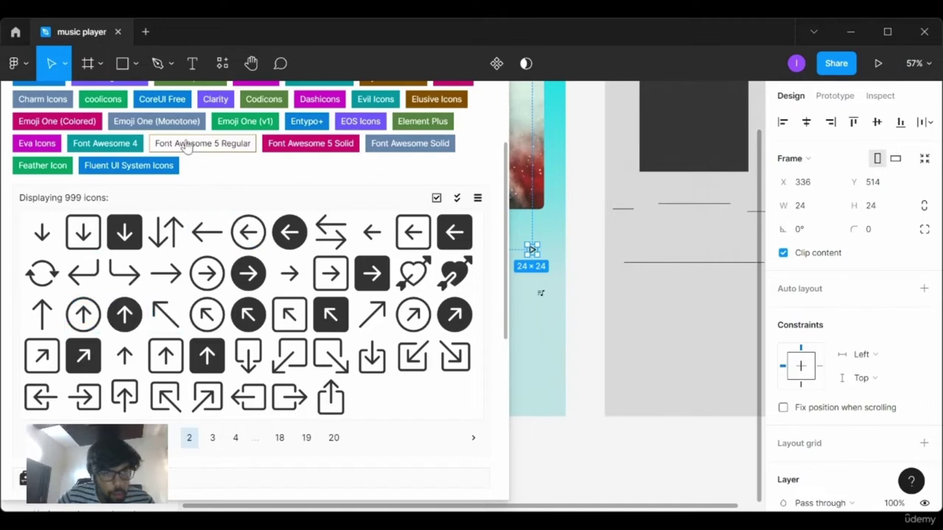
pyautogui.scroll(-1, 177, 229)
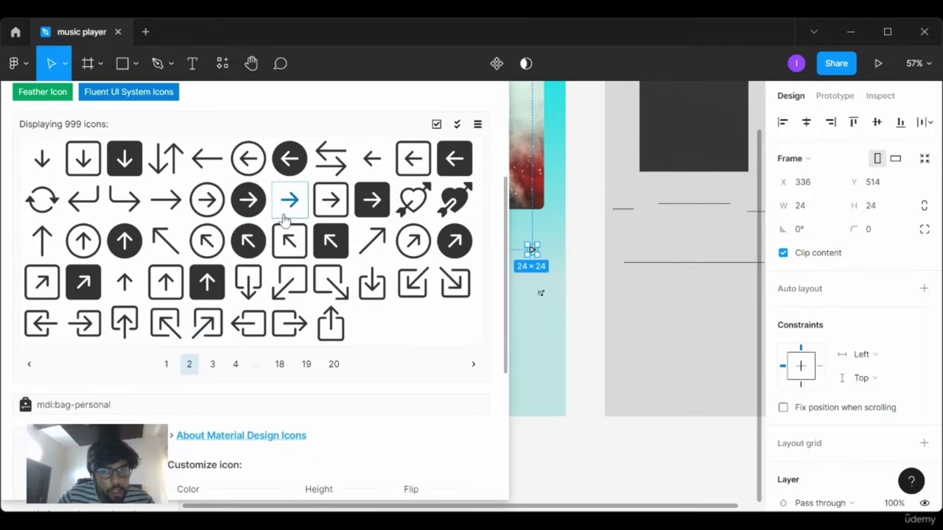
pyautogui.moveTo(290, 199); pyautogui.dragTo(503, 298)
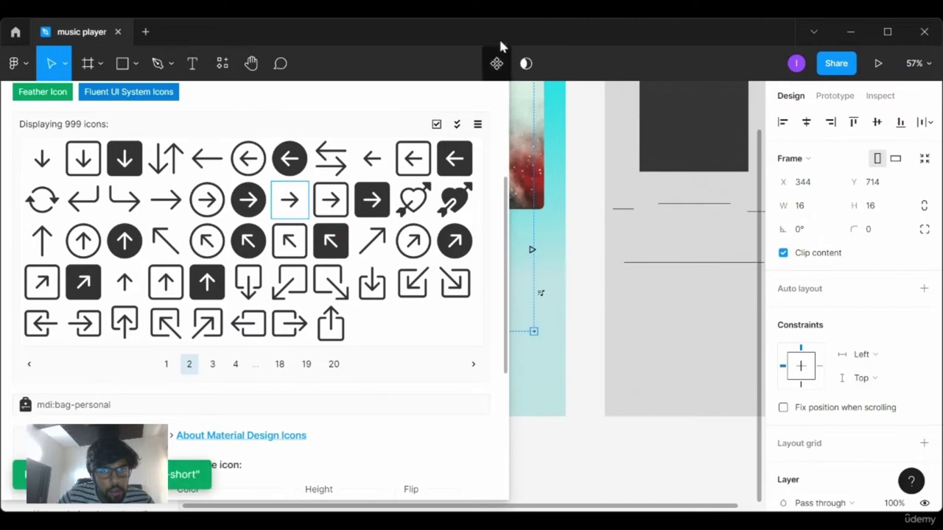
pyautogui.scroll(3, 454, 158)
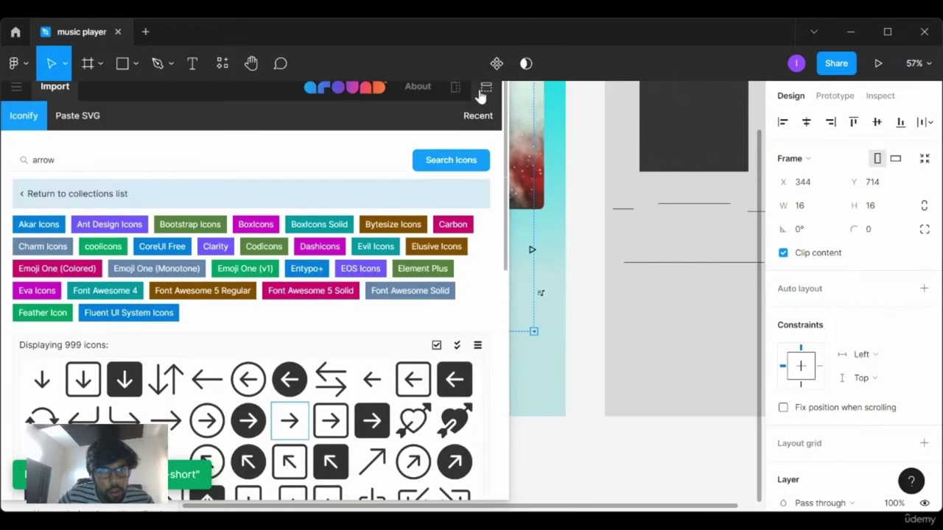
# - Close the Iconify plugin and resize the play icon to 62×62
pyautogui.click(455, 90)
pyautogui.click(359, 93)
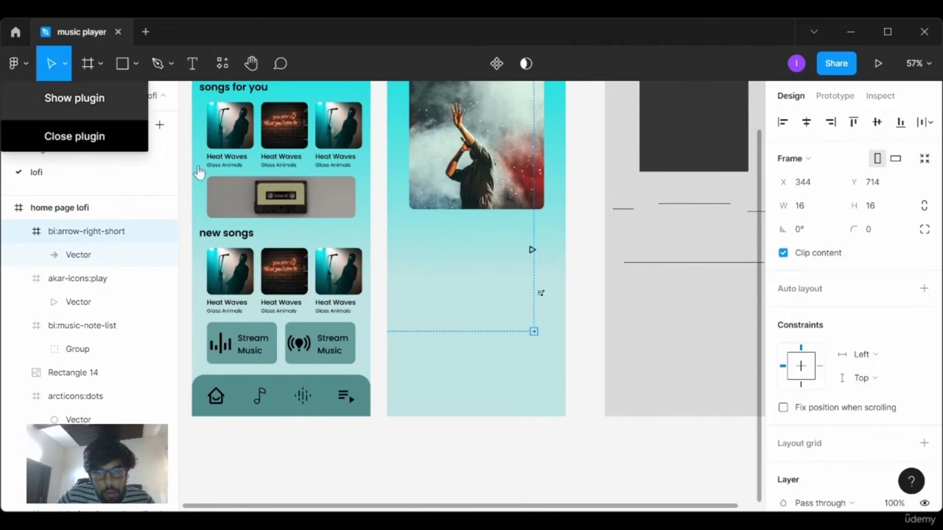
pyautogui.scroll(5, 548, 289)
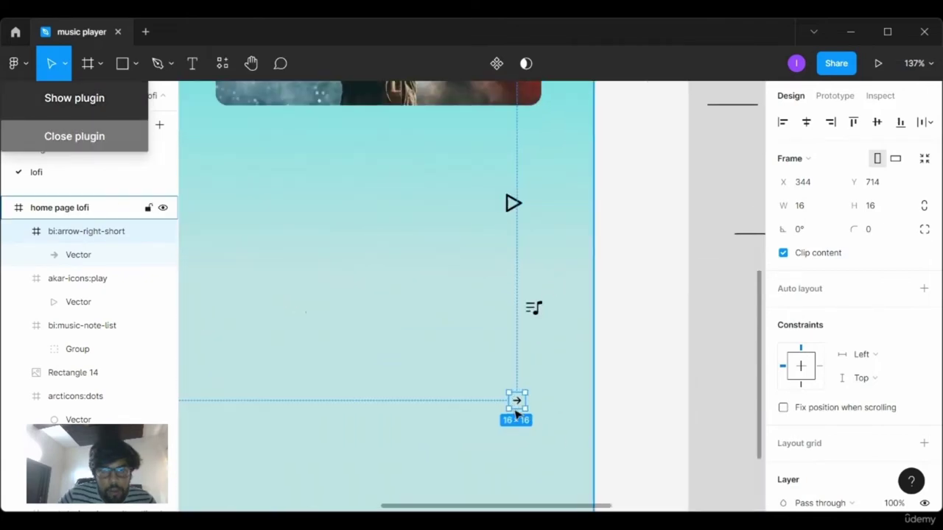
pyautogui.scroll(-2, 473, 278)
pyautogui.scroll(-1, 495, 253)
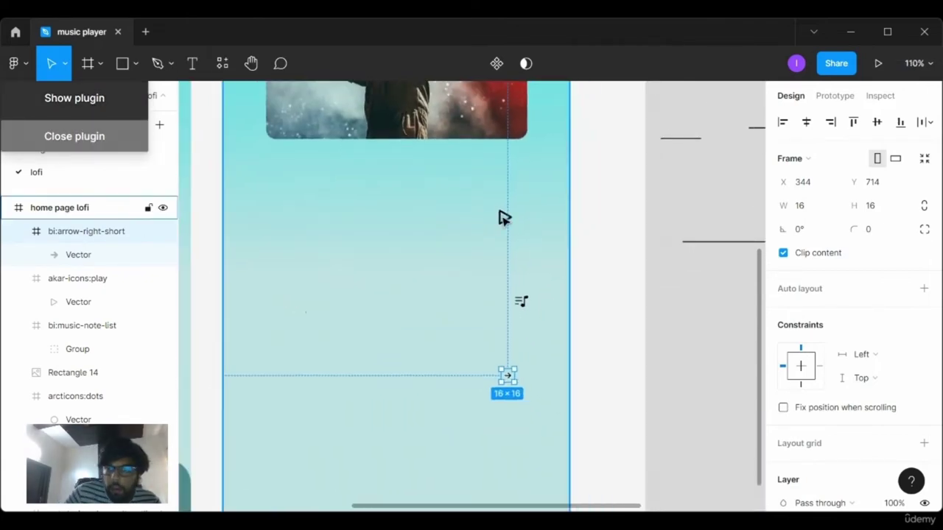
pyautogui.click(818, 211)
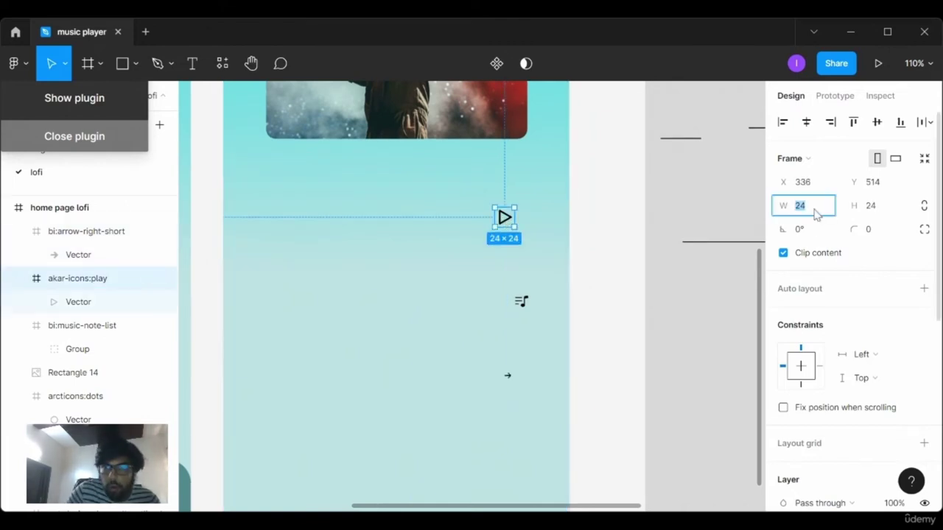
pyautogui.write('62')
pyautogui.press('Return')
pyautogui.click(876, 208)
pyautogui.write('62')
pyautogui.press('Return')
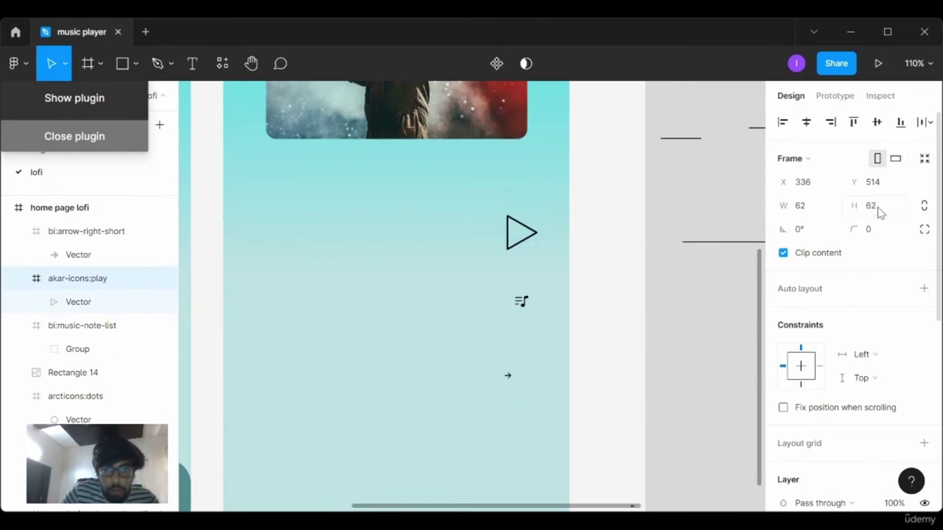
# - Move the play icon below the album art and centre it horizontally at X 183, Y 596
pyautogui.moveTo(528, 234); pyautogui.dragTo(404, 216)
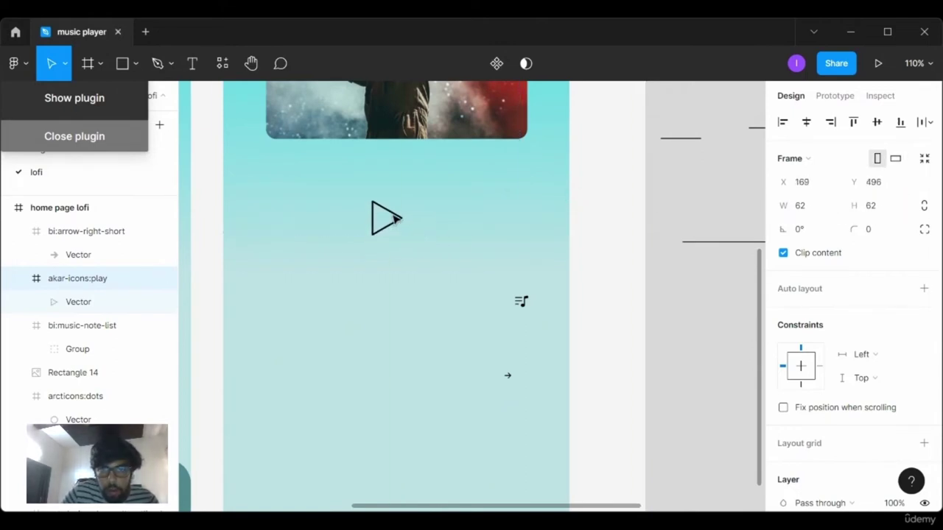
pyautogui.click(806, 121)
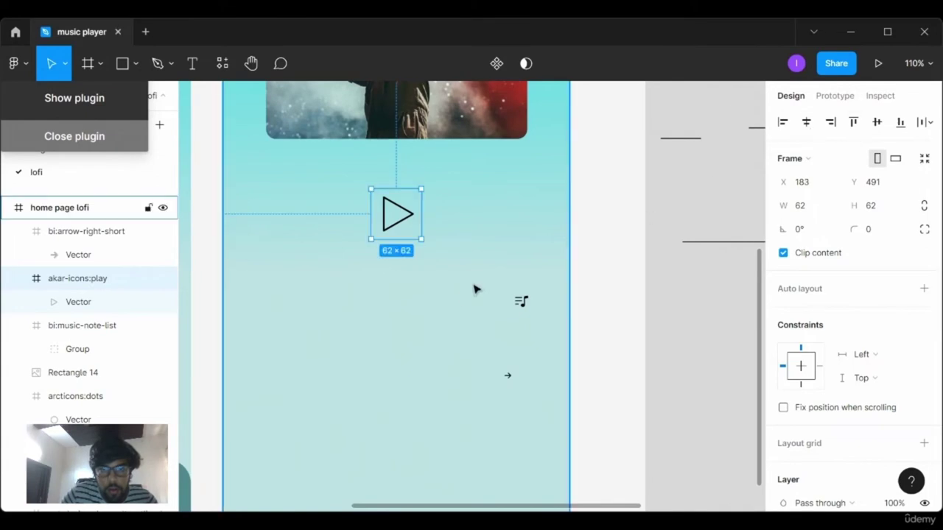
pyautogui.keyDown('ctrl'); pyautogui.scroll(-5, 461, 297); pyautogui.keyUp('ctrl')
pyautogui.scroll(2, 463, 297)
pyautogui.scroll(3, 494, 322)
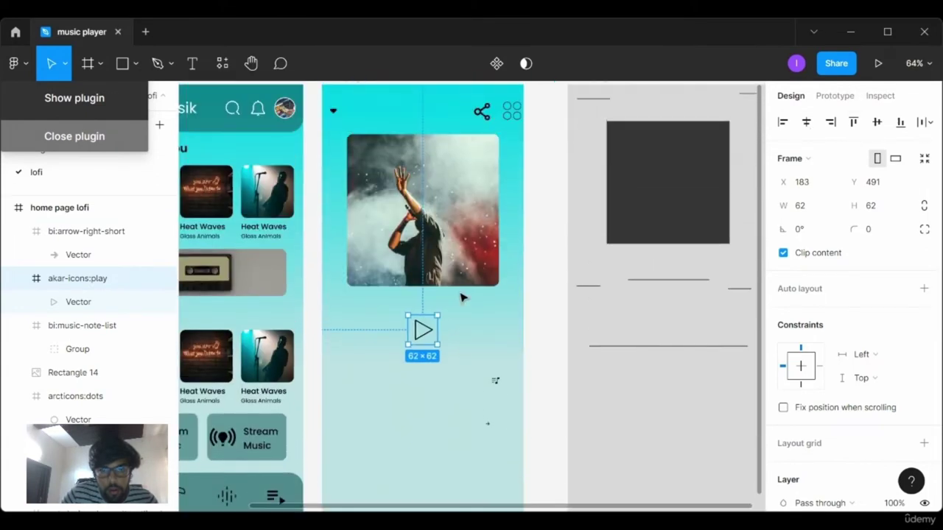
pyautogui.scroll(-1, 461, 369)
pyautogui.scroll(-1, 461, 366)
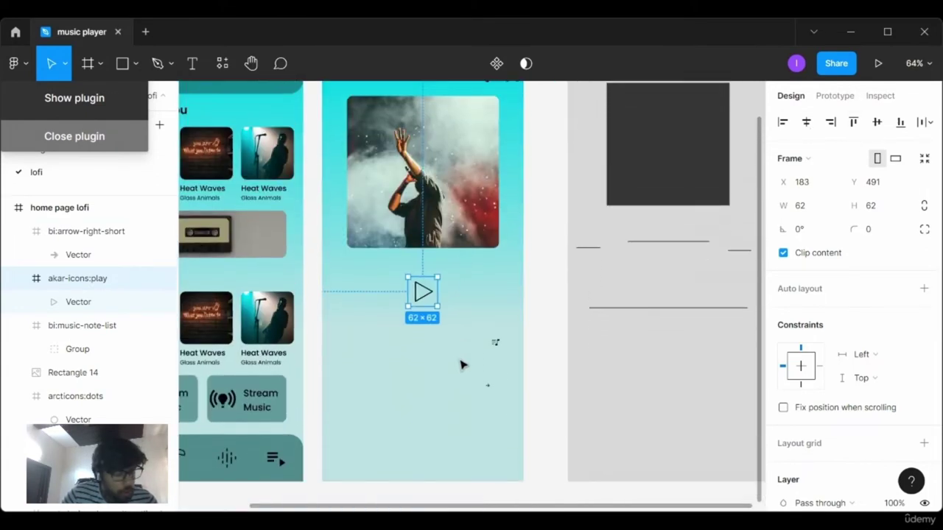
pyautogui.scroll(1, 461, 365)
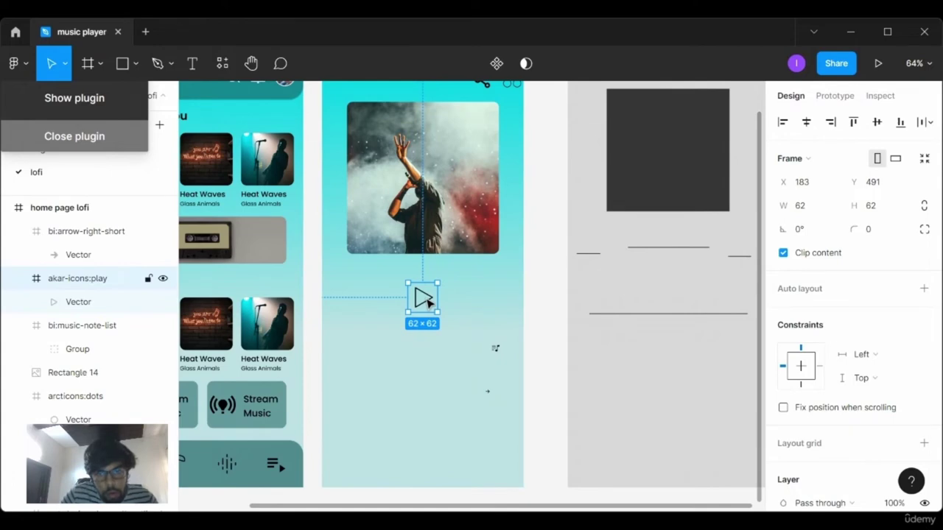
pyautogui.moveTo(429, 302); pyautogui.dragTo(434, 355)
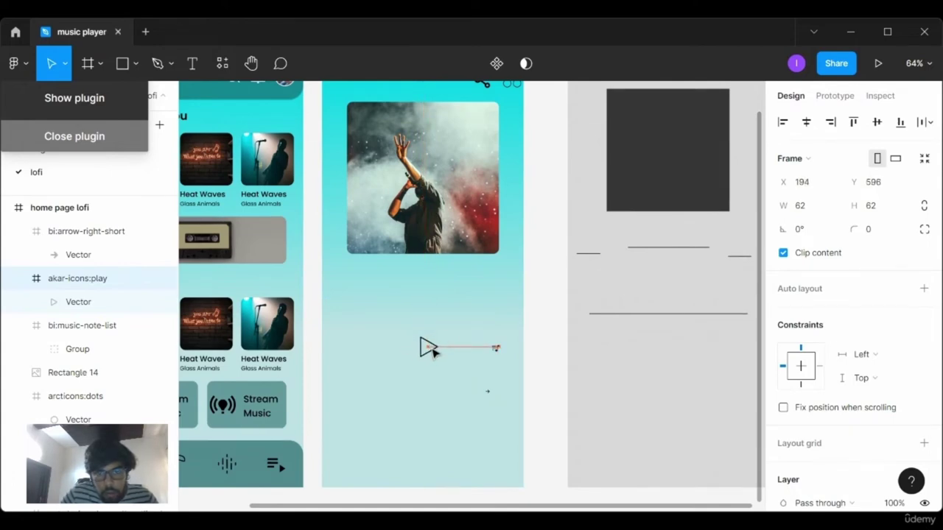
pyautogui.moveTo(433, 354); pyautogui.dragTo(432, 349)
pyautogui.click(806, 127)
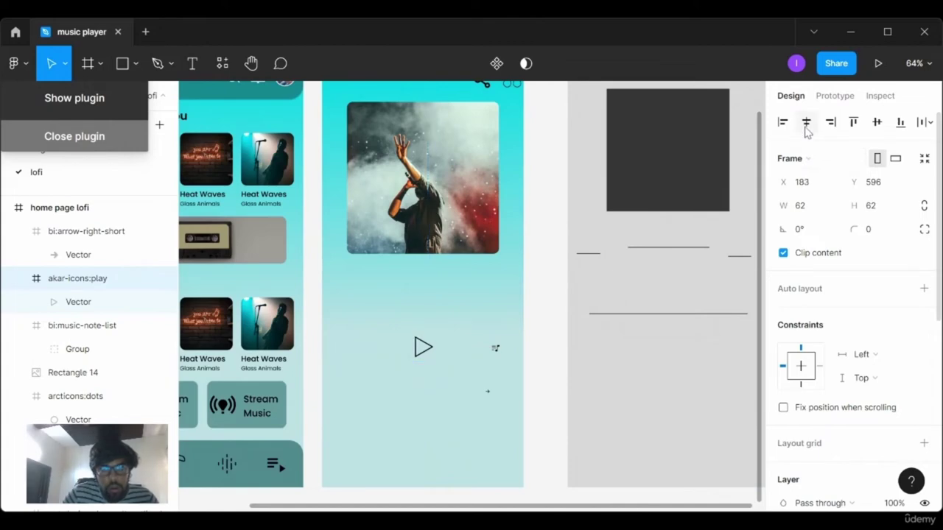
pyautogui.scroll(-1, 496, 327)
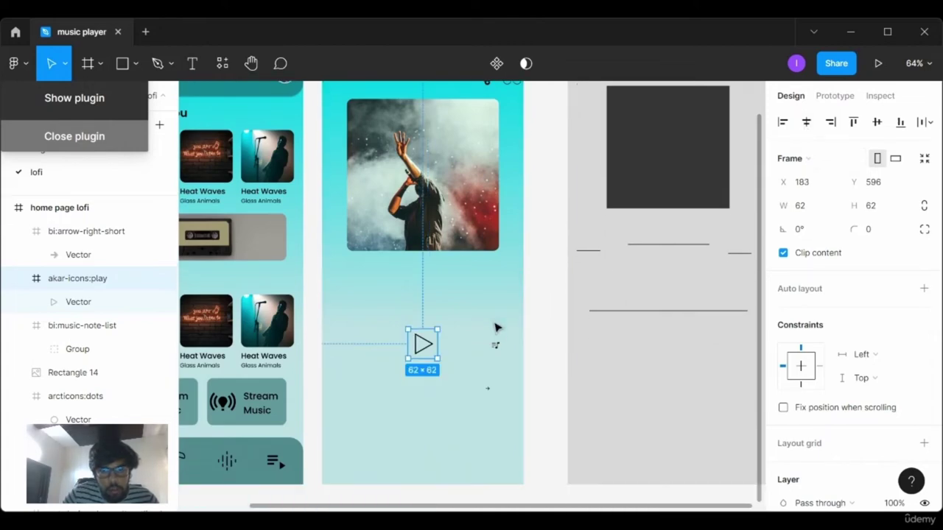
pyautogui.click(488, 388)
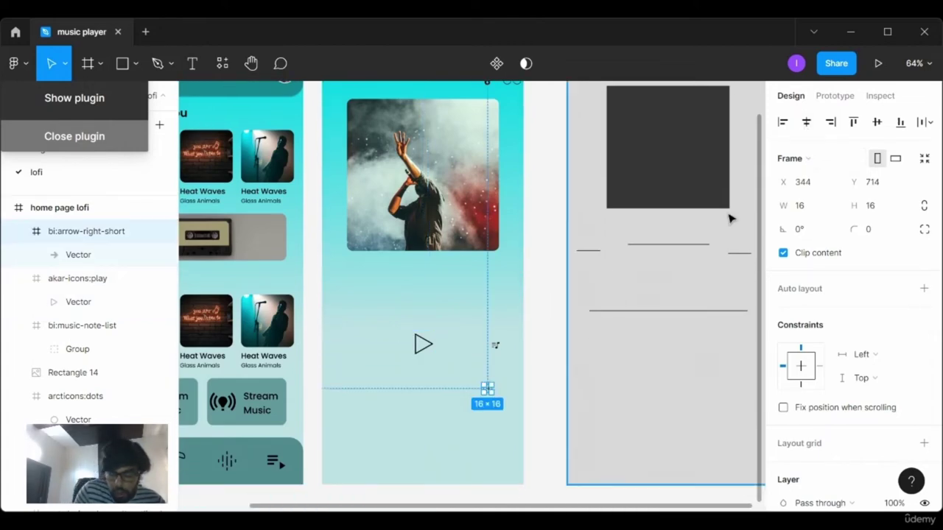
# - Resize the right-arrow icon to 48×48 and move it beside the play icon
pyautogui.click(804, 210)
pyautogui.write('48')
pyautogui.press('Return')
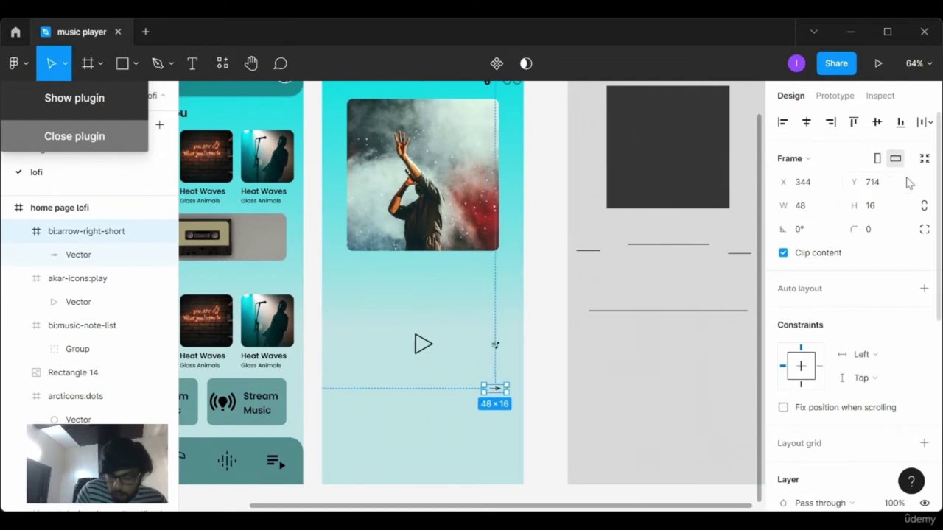
pyautogui.click(897, 210)
pyautogui.write('4')
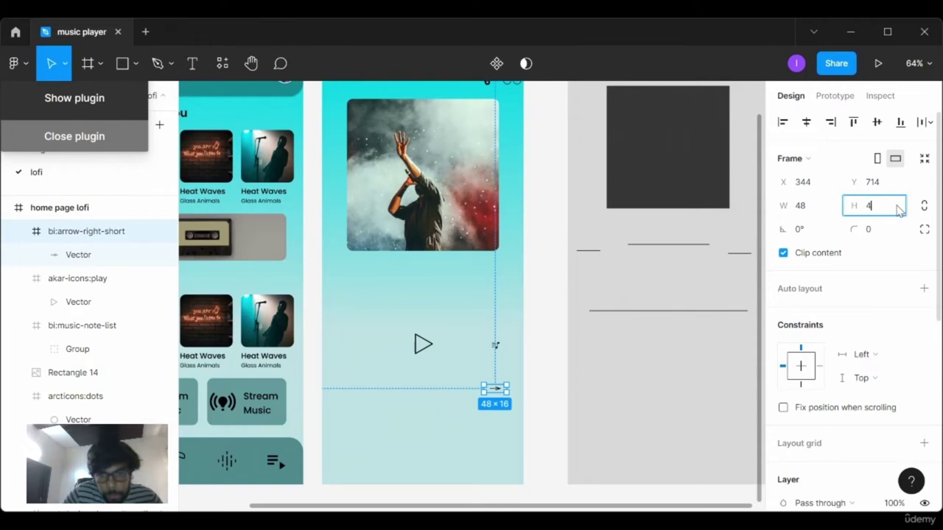
pyautogui.write('8')
pyautogui.press('Return')
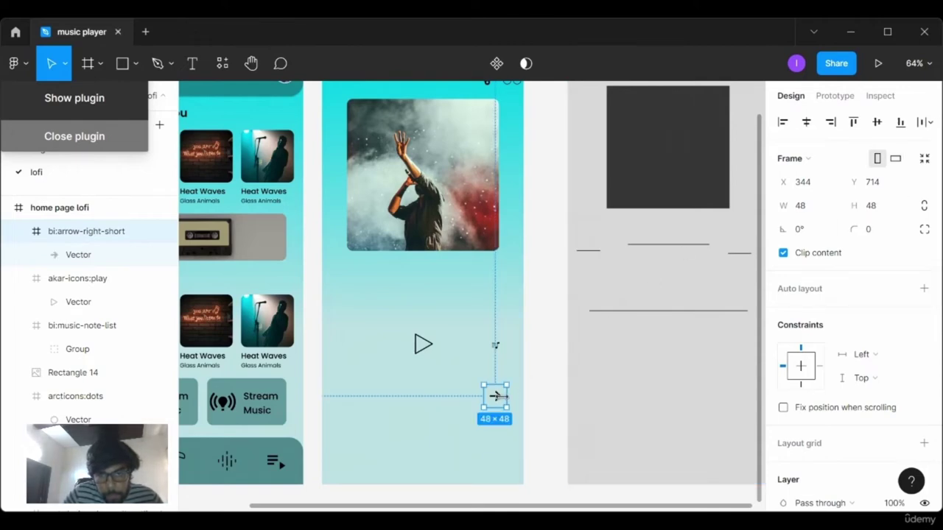
pyautogui.moveTo(496, 396); pyautogui.dragTo(464, 356)
# - Enlarge the right-arrow icon to 56×56 and paste a copy of it
pyautogui.click(826, 216)
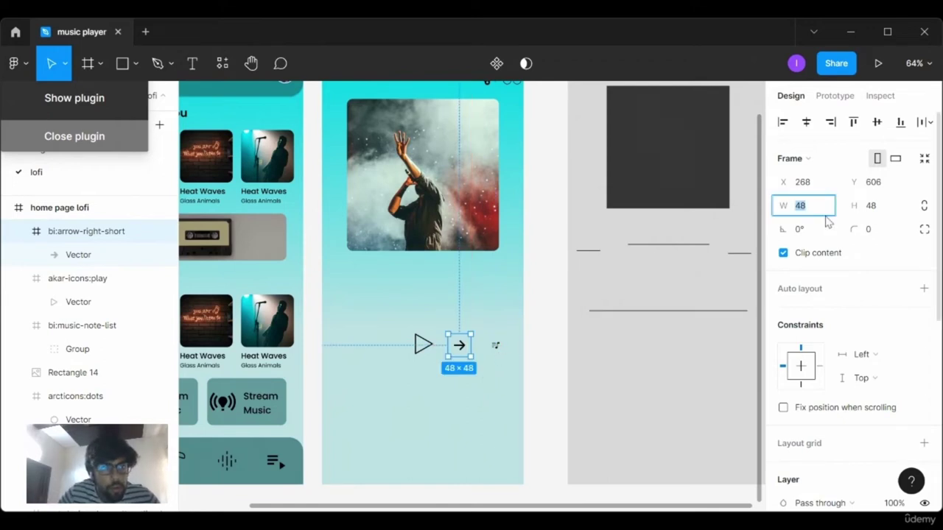
pyautogui.click(69, 140)
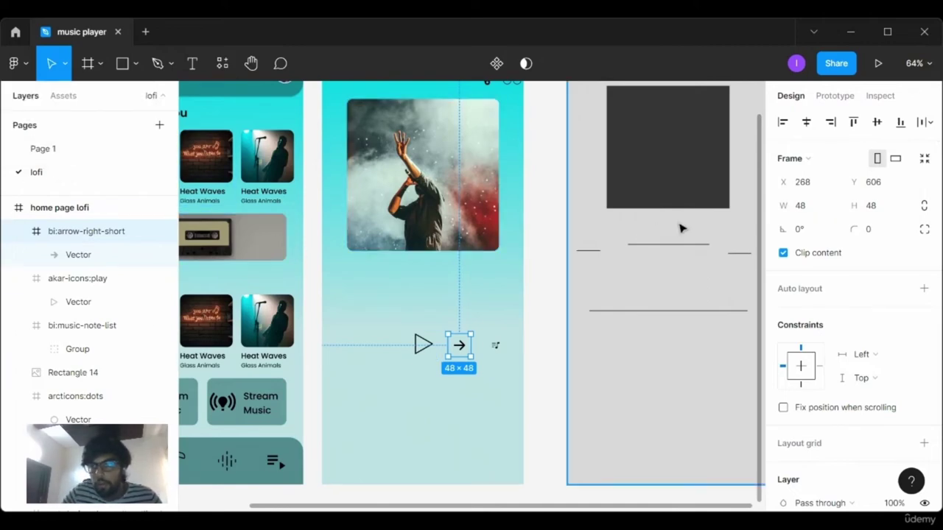
pyautogui.click(813, 206)
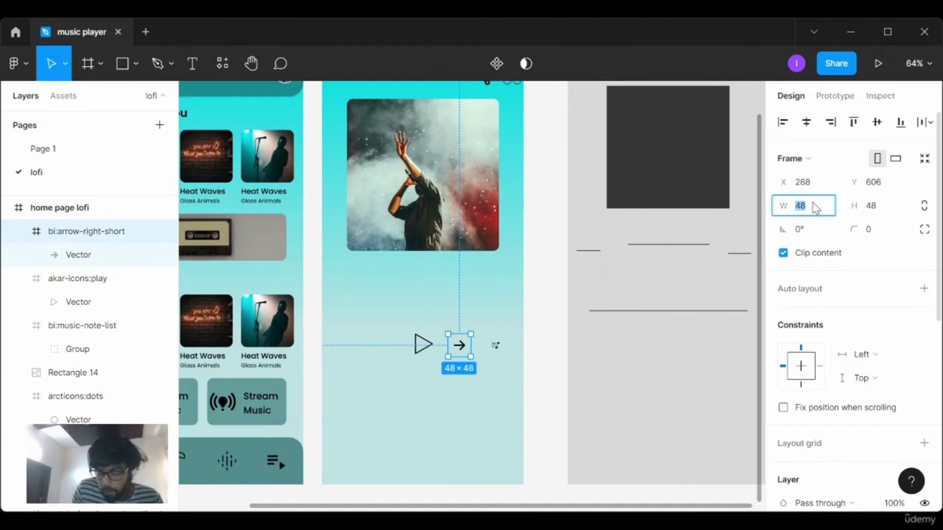
pyautogui.write('56')
pyautogui.press('Return')
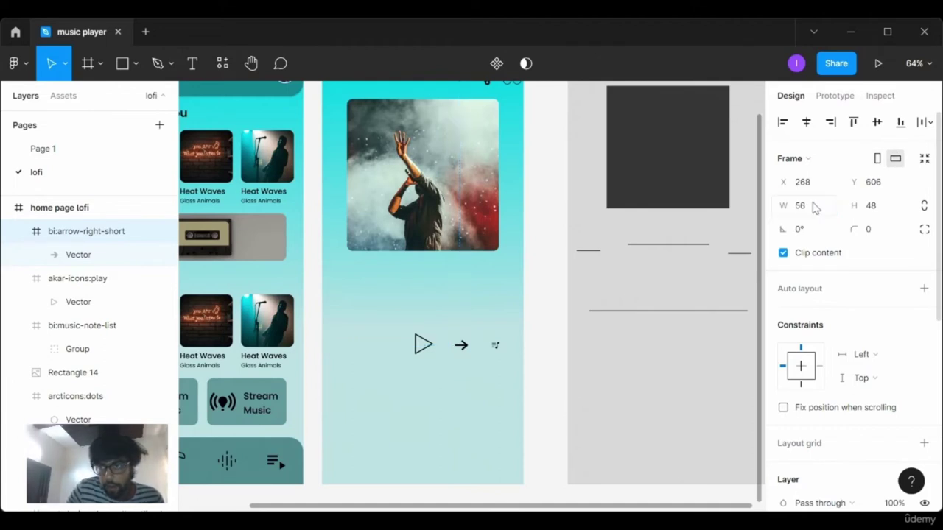
pyautogui.click(870, 207)
pyautogui.write('56')
pyautogui.press('Return')
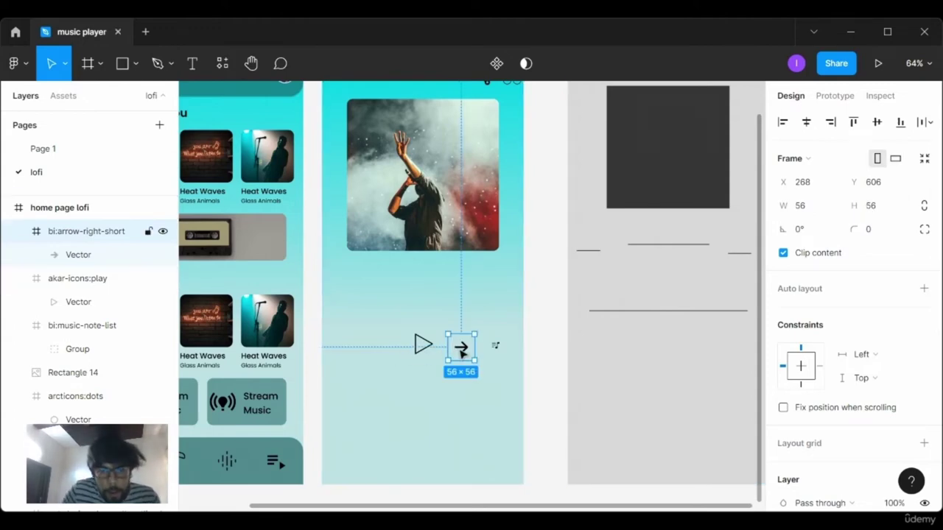
pyautogui.hotkey('ctrl', 'v')
# - Move the arrow copy left of the play icon, rotate it -180°, and stretch it to 59 tall
pyautogui.moveTo(462, 353); pyautogui.dragTo(396, 355)
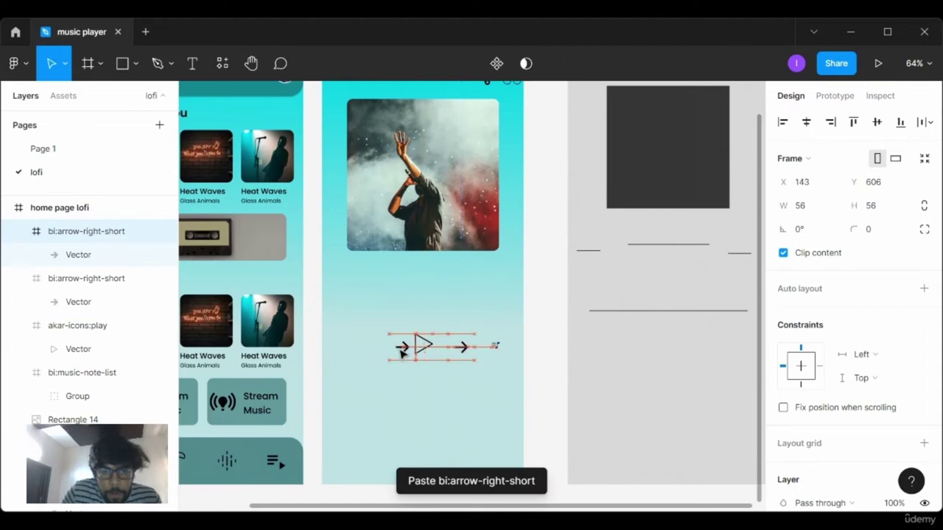
pyautogui.moveTo(405, 365); pyautogui.dragTo(357, 326)
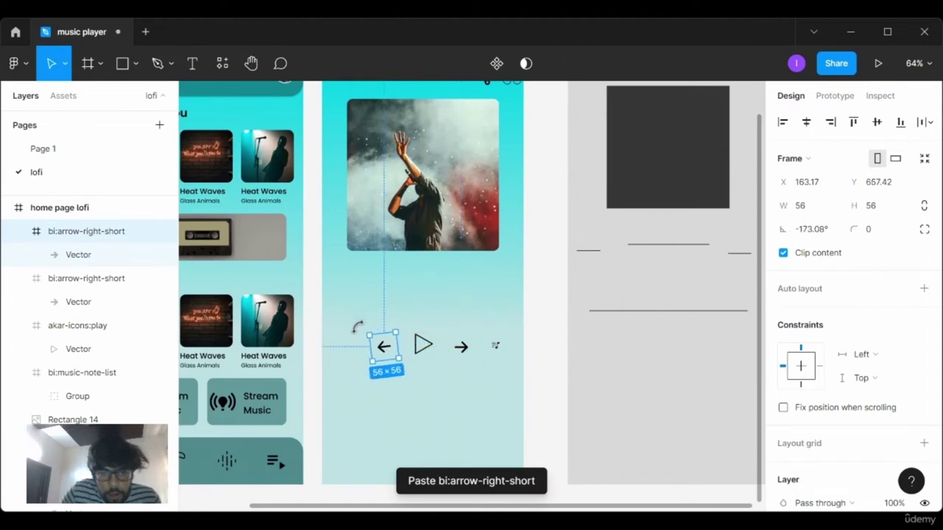
pyautogui.moveTo(357, 326); pyautogui.dragTo(354, 324)
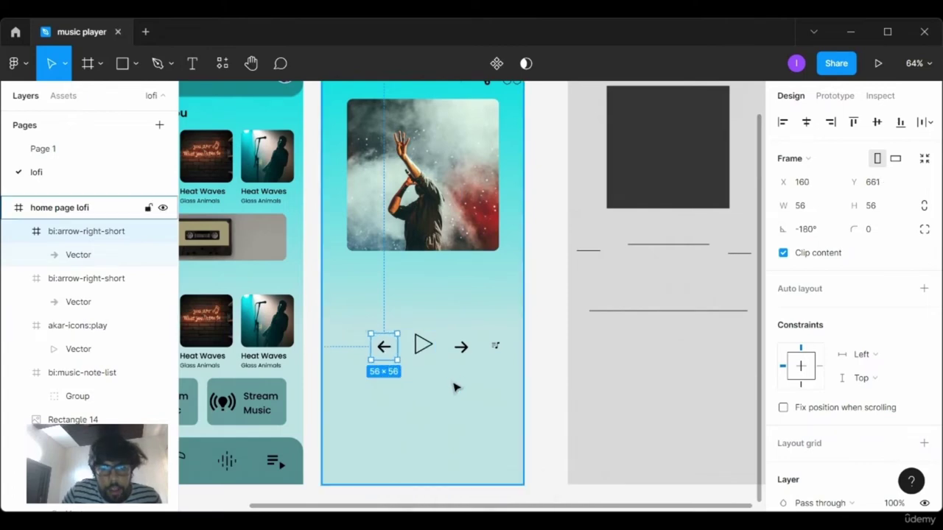
pyautogui.click(393, 362)
pyautogui.moveTo(386, 347); pyautogui.dragTo(364, 353)
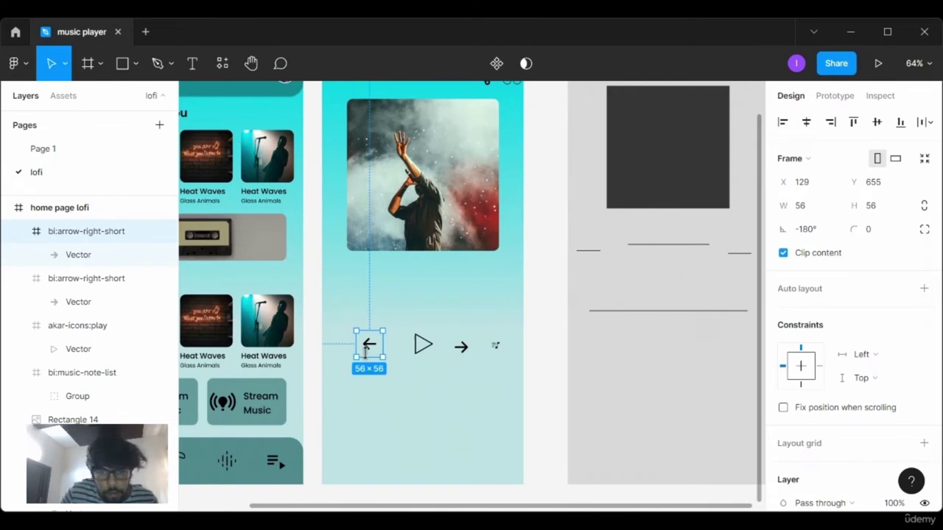
pyautogui.moveTo(370, 349)
pyautogui.mouseDown()
pyautogui.moveTo(378, 358)
pyautogui.moveTo(464, 349)
pyautogui.mouseUp()
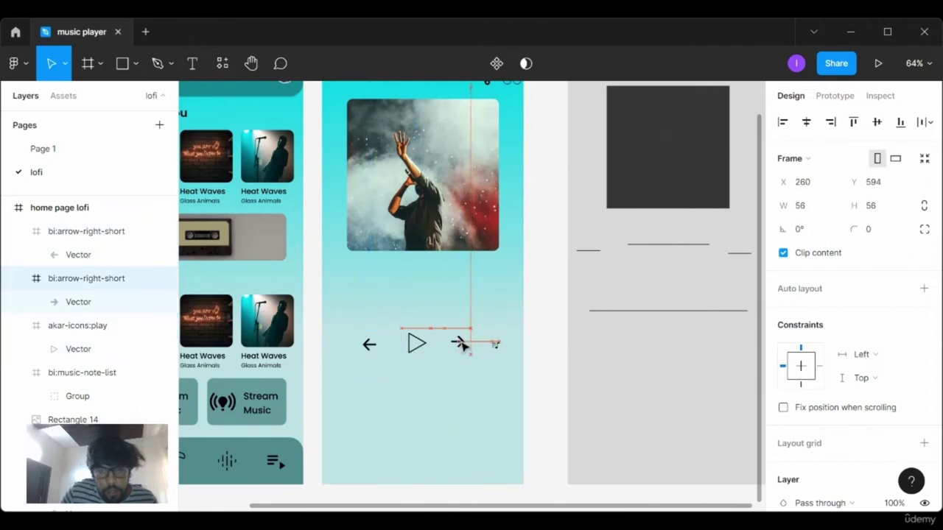
# - Move the playlist icon lower and line up the back, play and forward icons in a row
pyautogui.click(494, 345)
pyautogui.moveTo(495, 345); pyautogui.dragTo(464, 440)
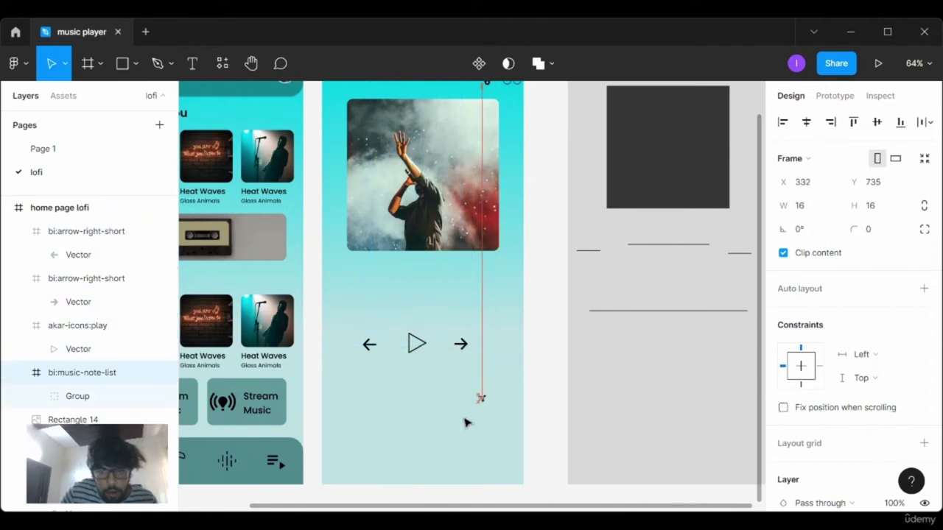
pyautogui.click(462, 345)
pyautogui.moveTo(462, 344); pyautogui.dragTo(470, 366)
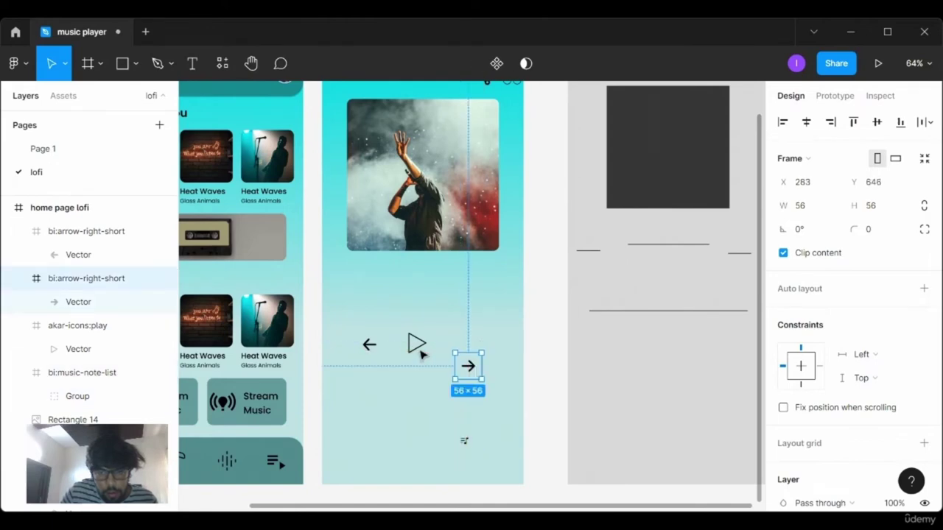
pyautogui.moveTo(416, 351); pyautogui.dragTo(431, 372)
pyautogui.moveTo(369, 344); pyautogui.dragTo(392, 372)
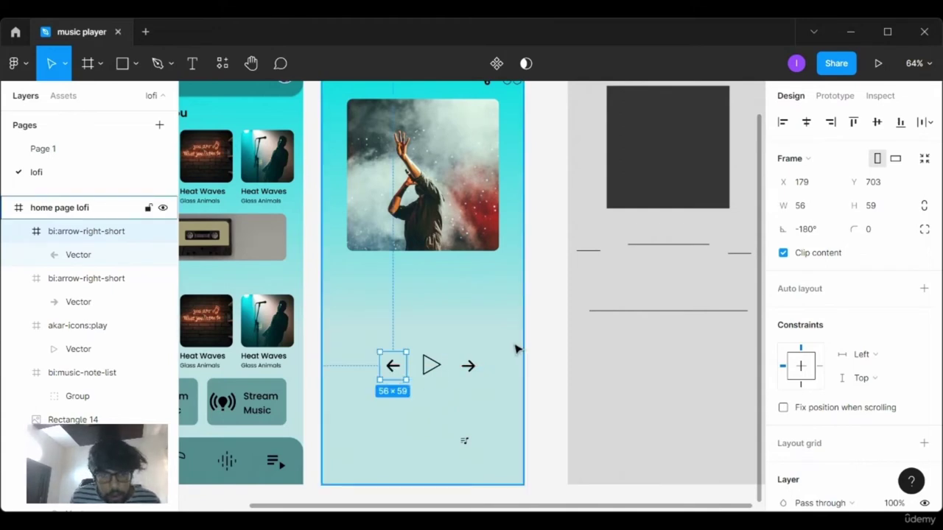
pyautogui.press('Left')
pyautogui.press('Left')
pyautogui.press('Left')
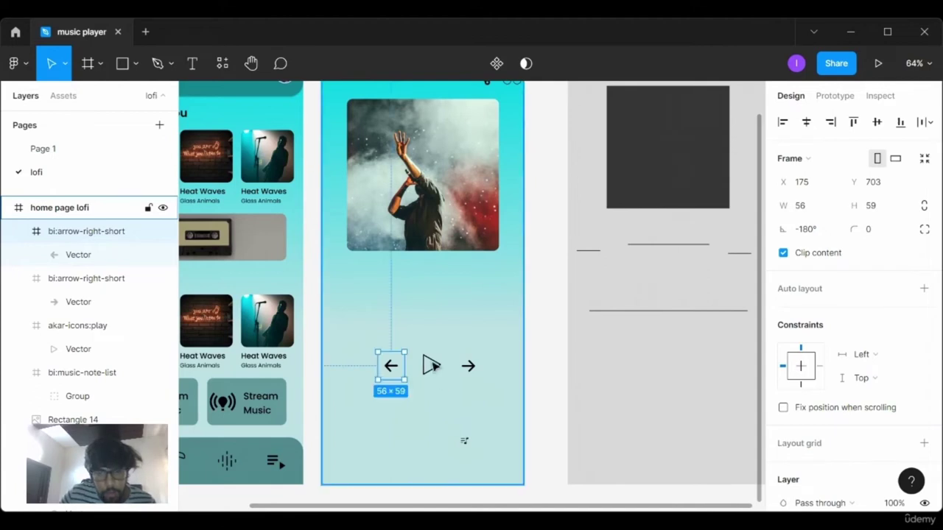
# - Even out the spacing by nudging the back arrow left and the forward arrow right
pyautogui.press('alt')
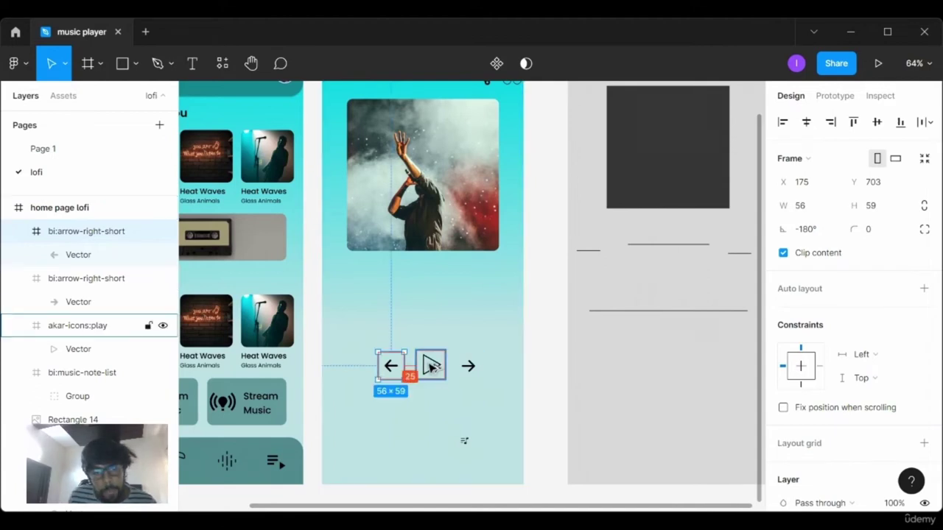
pyautogui.press('Left')
pyautogui.press('Left')
pyautogui.press('Left')
pyautogui.press('Left')
pyautogui.press('Left')
pyautogui.press('Left')
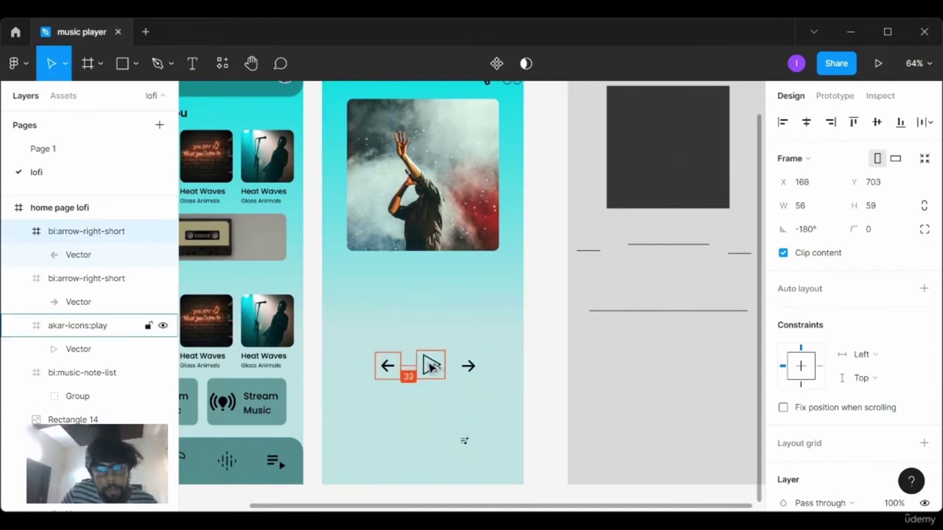
pyautogui.click(431, 366)
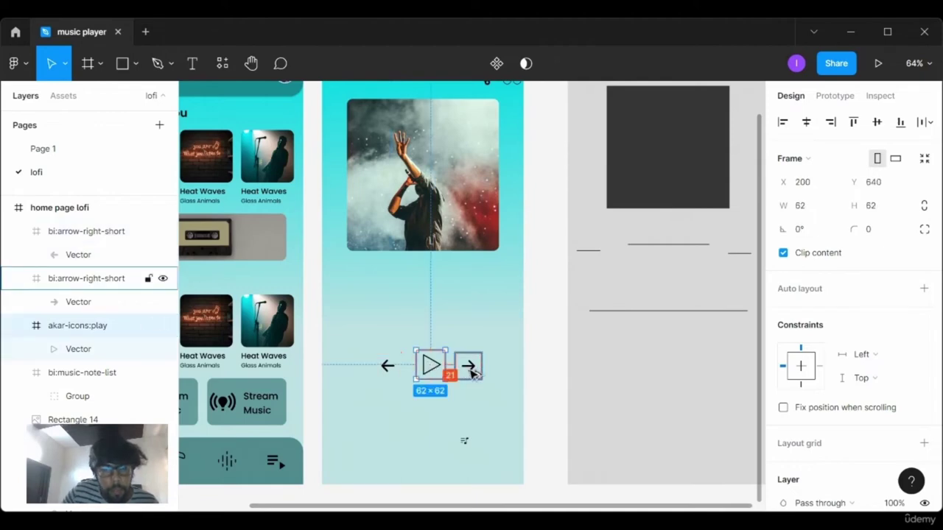
pyautogui.click(472, 373)
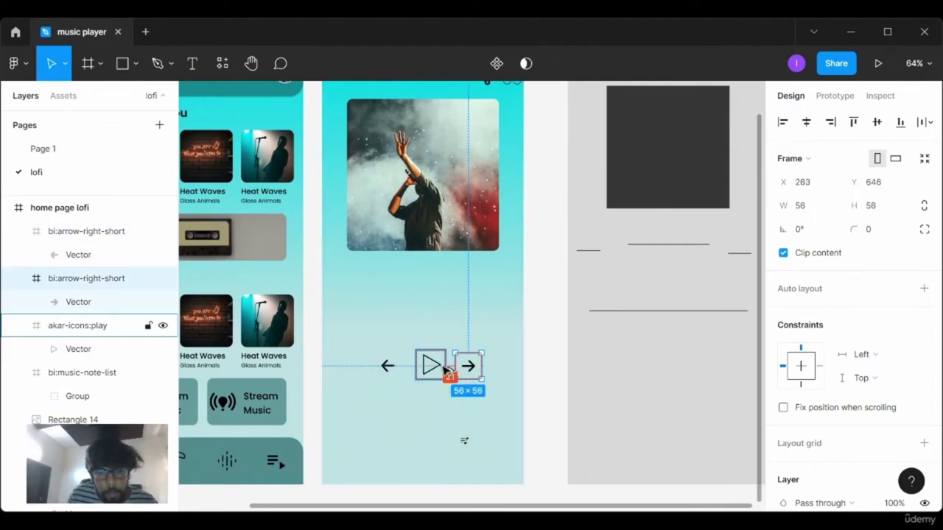
pyautogui.press('Right')
pyautogui.press('Right')
pyautogui.press('Right')
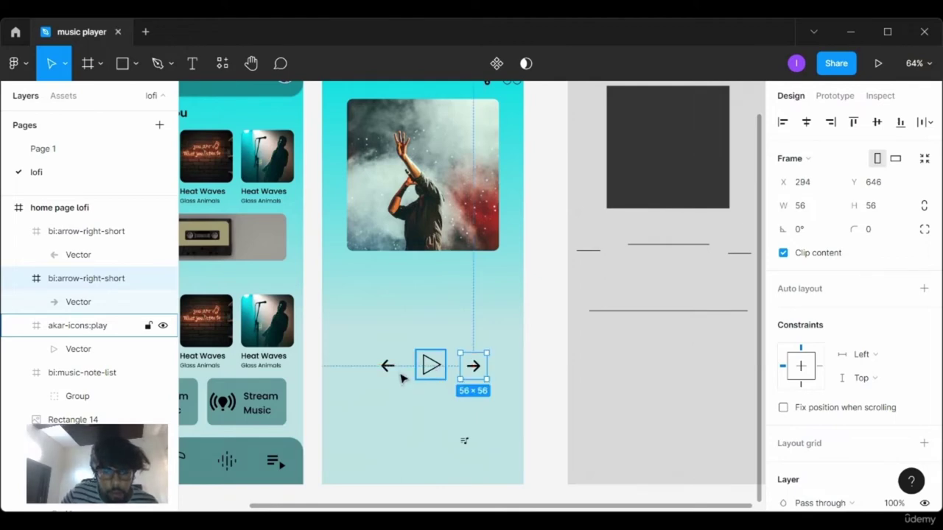
# - Group the back, play and forward icons as Group 9 and centre it horizontally
pyautogui.keyDown('shift'); pyautogui.click(388, 369); pyautogui.keyUp('shift')
pyautogui.keyDown('shift'); pyautogui.click(433, 374); pyautogui.keyUp('shift')
pyautogui.keyDown('shift'); pyautogui.click(474, 368); pyautogui.keyUp('shift')
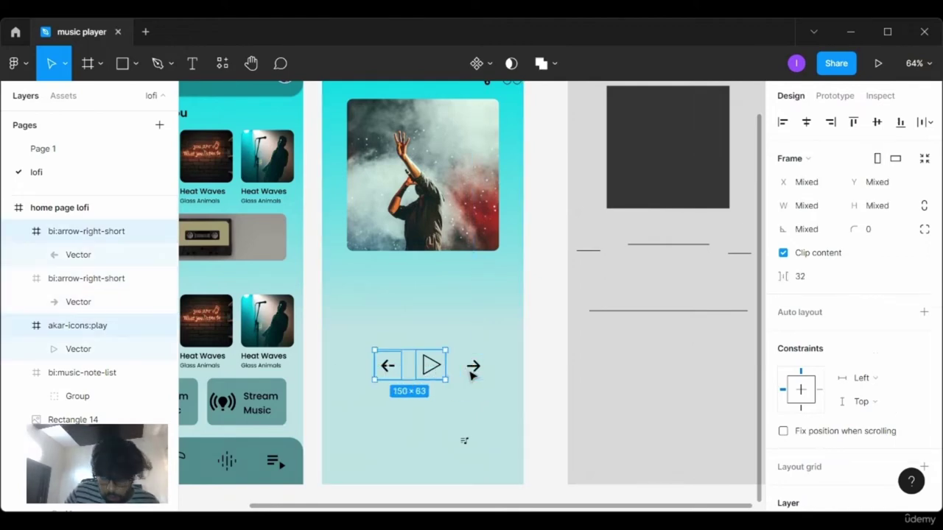
pyautogui.keyDown('shift'); pyautogui.click(477, 370); pyautogui.keyUp('shift')
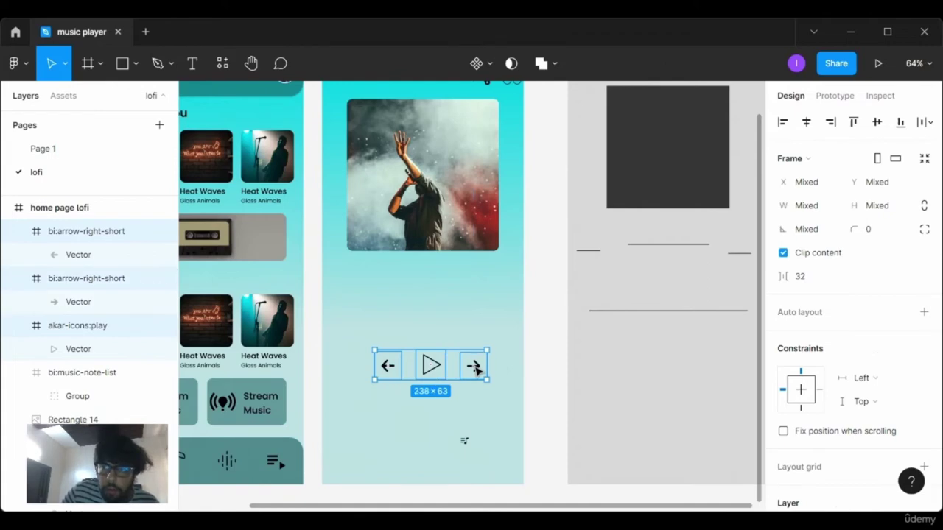
pyautogui.hotkey('ctrl', 'g')
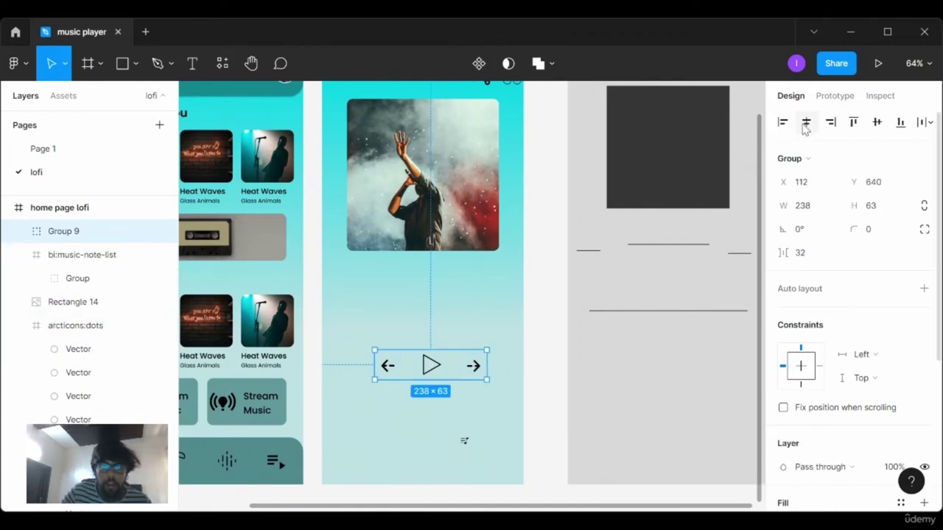
pyautogui.click(803, 125)
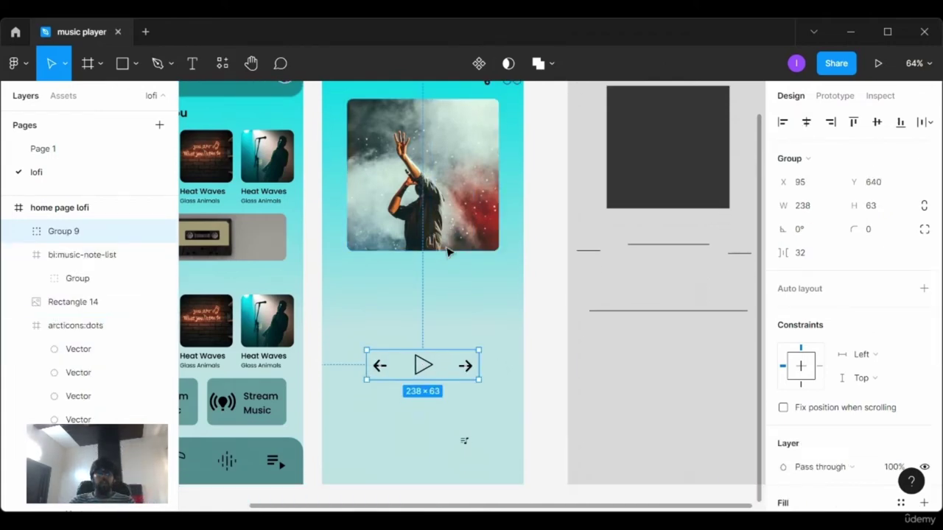
# - Nudge the album art photo down to Y 140
pyautogui.scroll(-5, 446, 300)
pyautogui.scroll(1, 448, 300)
pyautogui.click(457, 256)
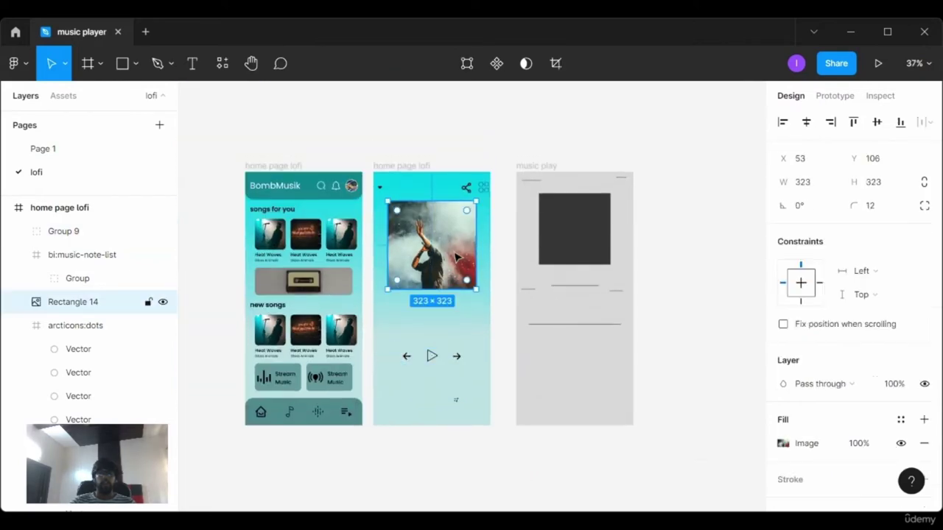
pyautogui.moveTo(456, 257); pyautogui.dragTo(456, 259)
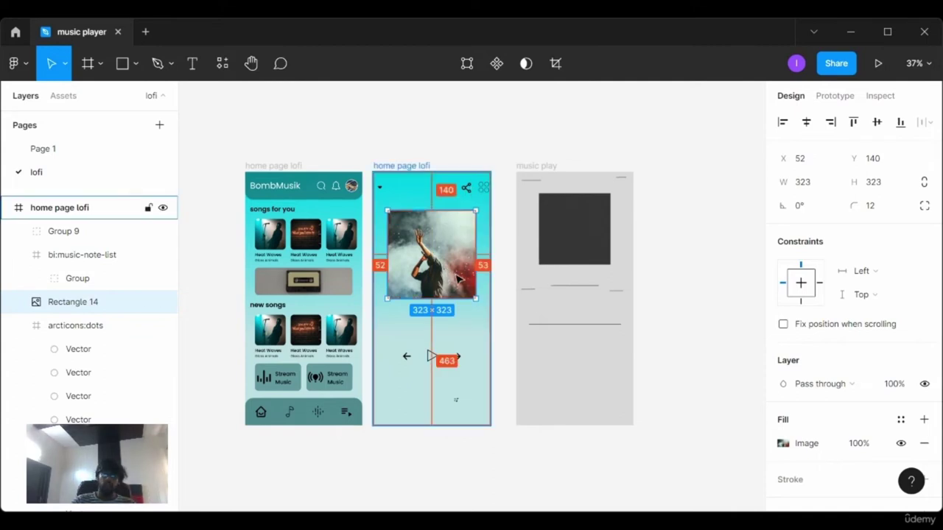
# - Select the 'Heat Waves' title and 'Glass Animals' artist text in the third song card
pyautogui.press('Escape')
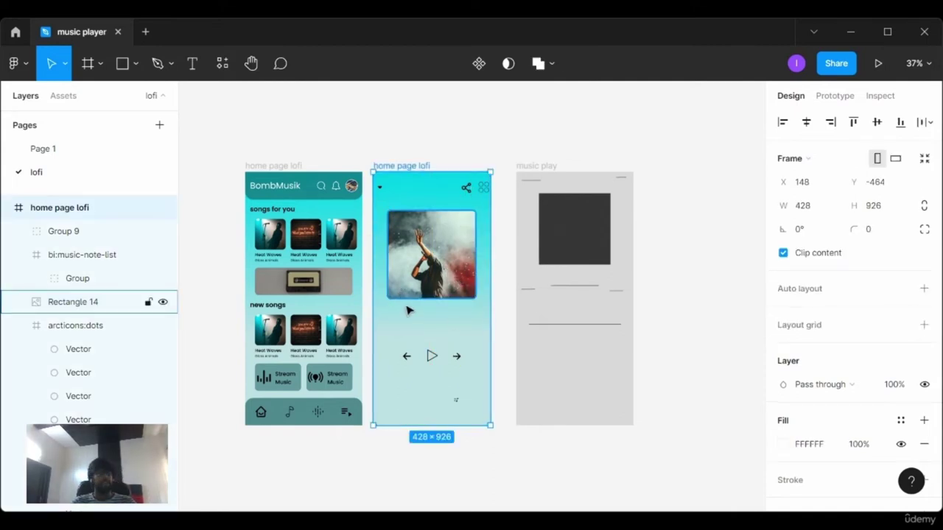
pyautogui.scroll(1, 410, 315)
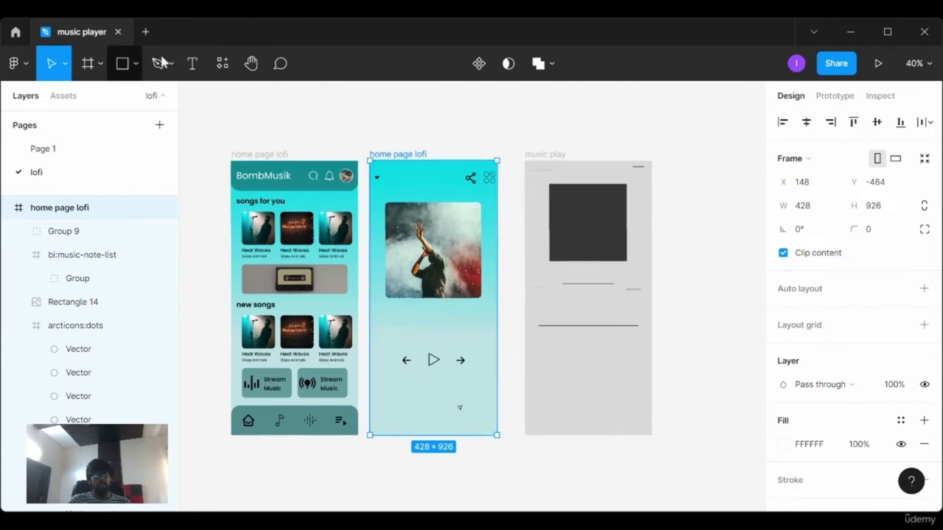
pyautogui.scroll(5, 320, 243)
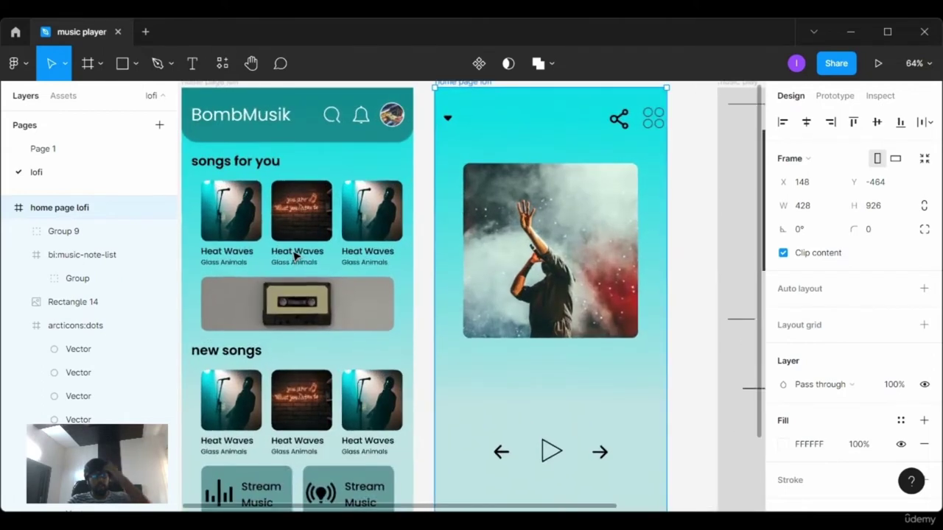
pyautogui.doubleClick(309, 254)
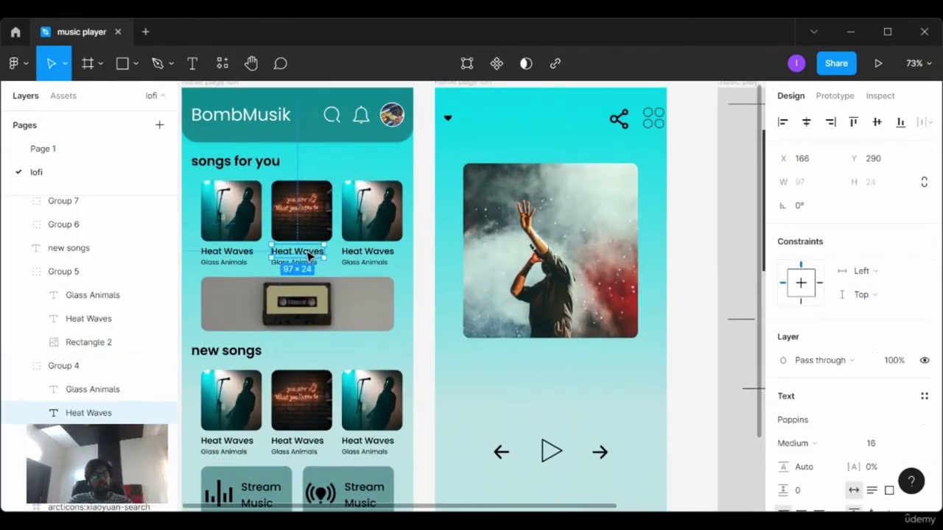
pyautogui.click(364, 254)
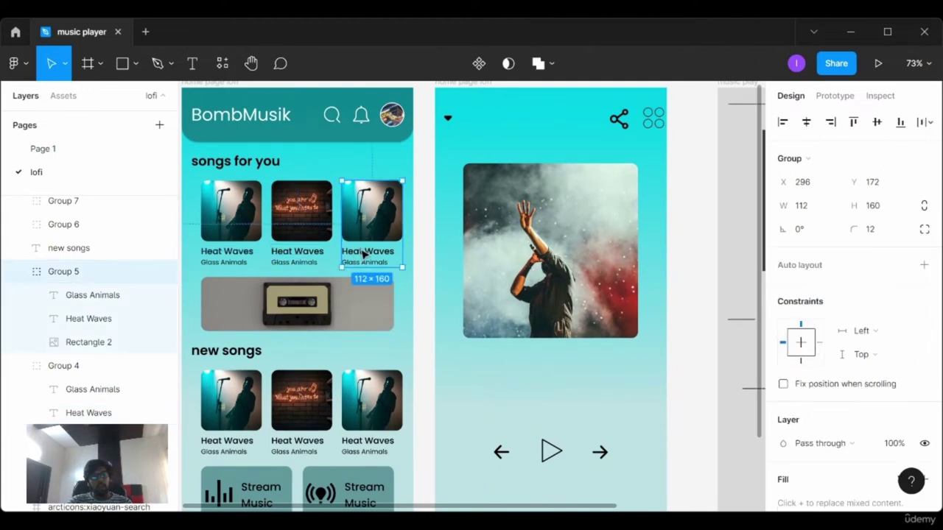
pyautogui.doubleClick(364, 254)
pyautogui.scroll(5, 390, 275)
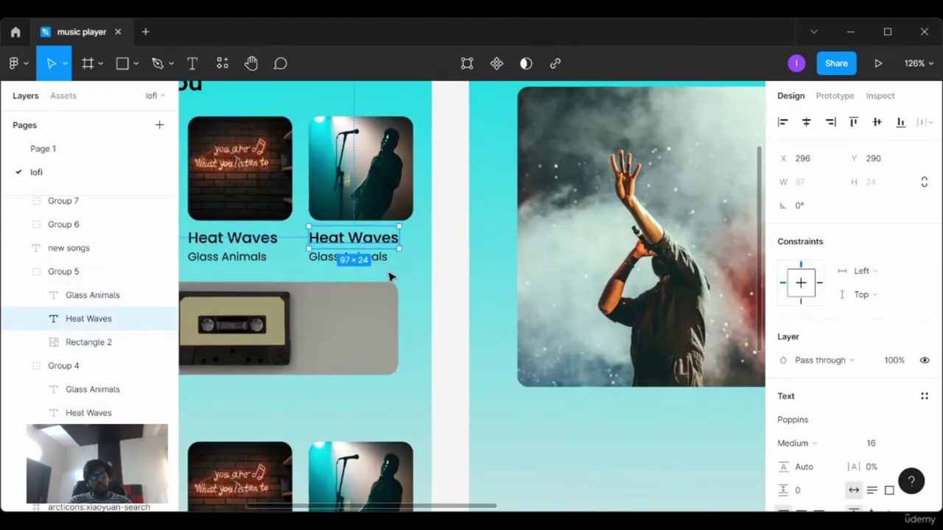
pyautogui.keyDown('shift'); pyautogui.click(382, 262); pyautogui.keyUp('shift')
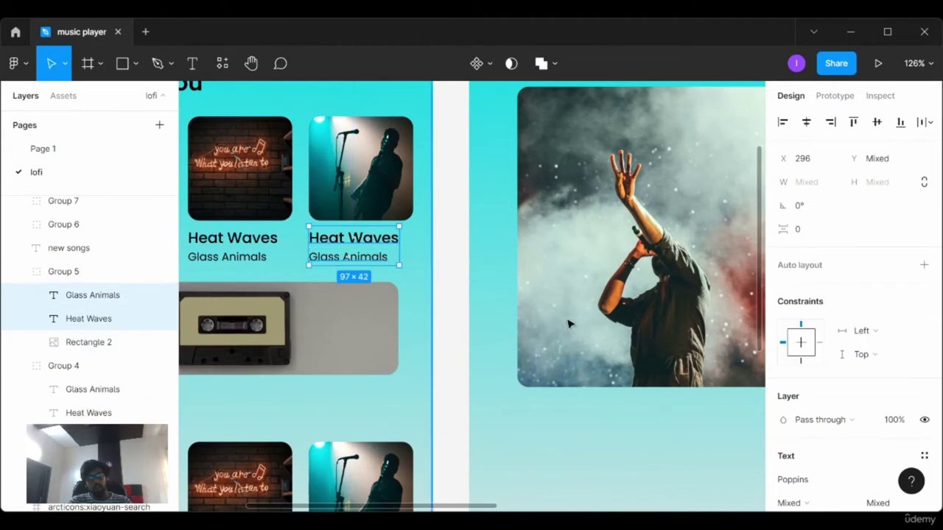
# - Paste the 97×42 title and artist text into the gradient music screen frame
pyautogui.scroll(-2, 569, 322)
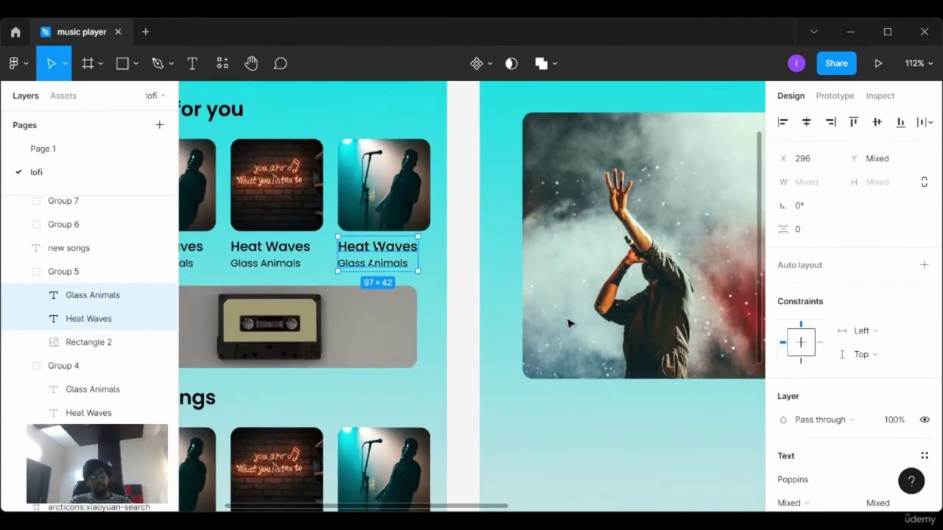
pyautogui.scroll(-3, 569, 322)
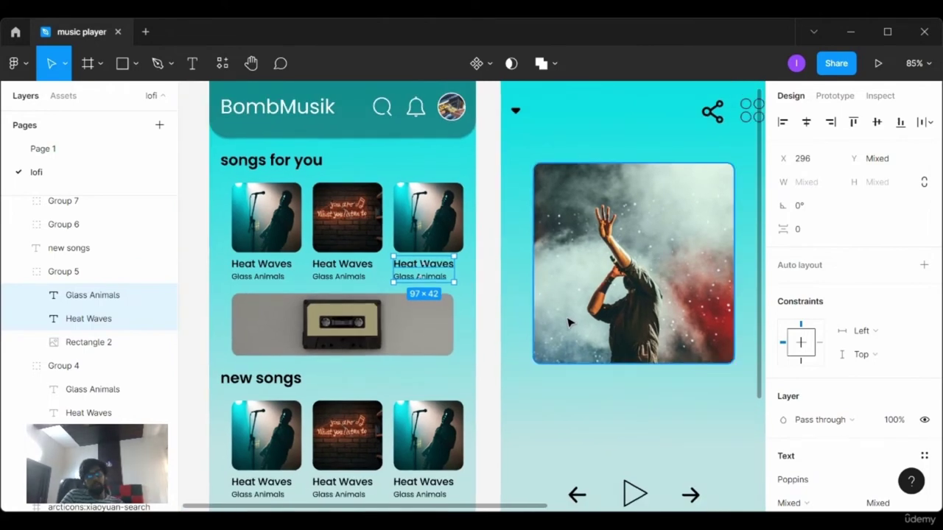
pyautogui.scroll(-2, 570, 322)
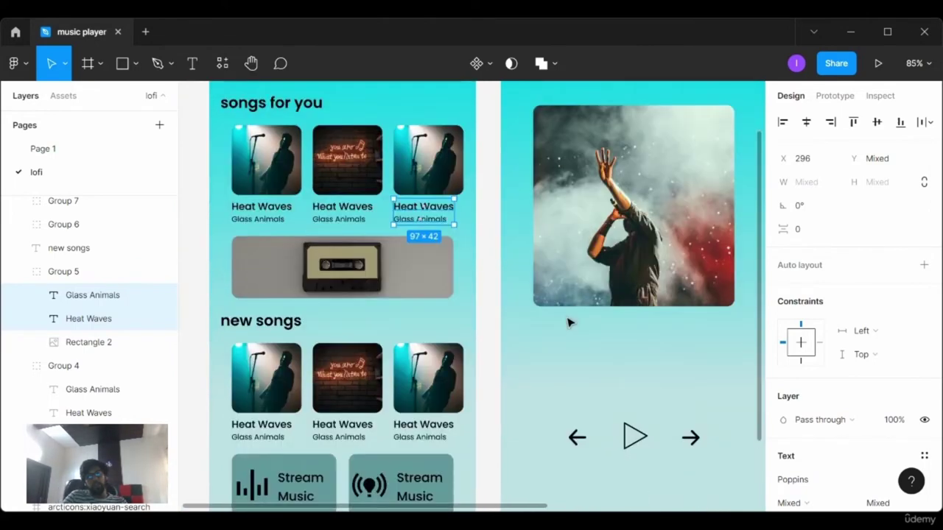
pyautogui.scroll(2, 569, 323)
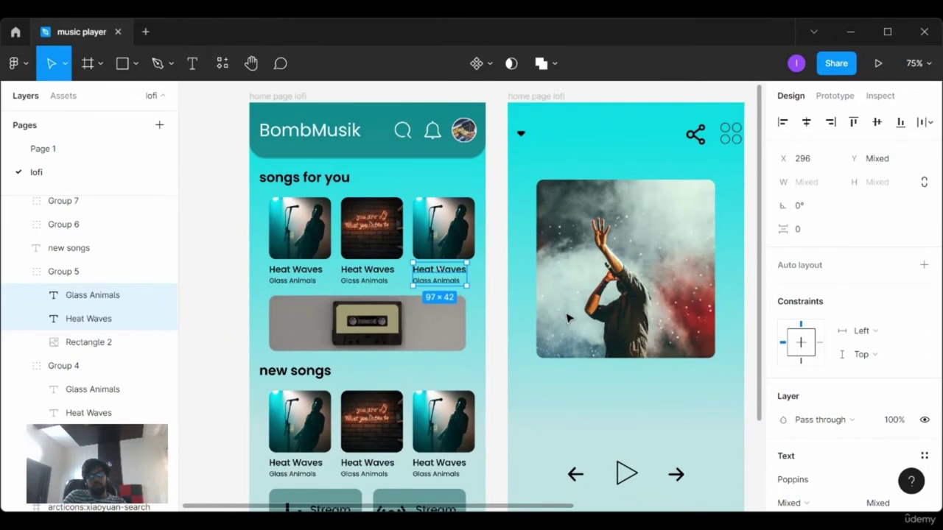
pyautogui.click(519, 98)
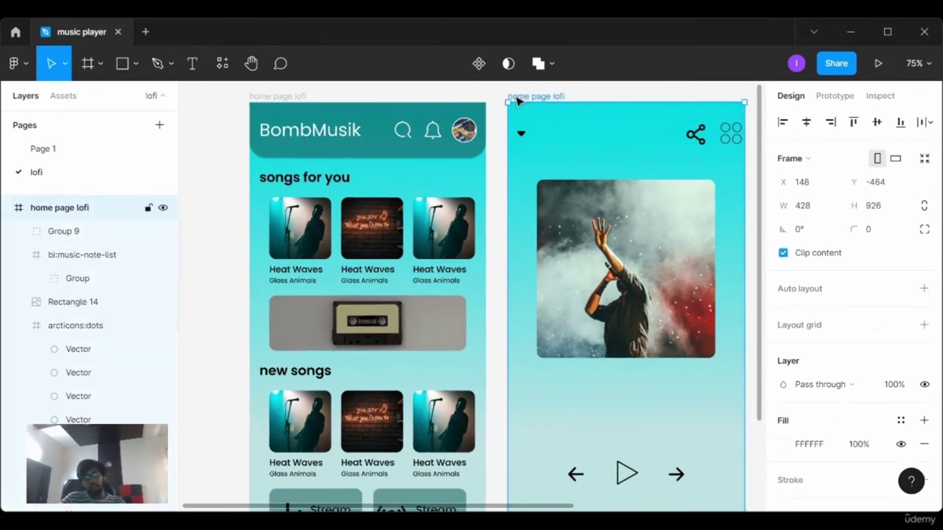
pyautogui.hotkey('ctrl', 'v')
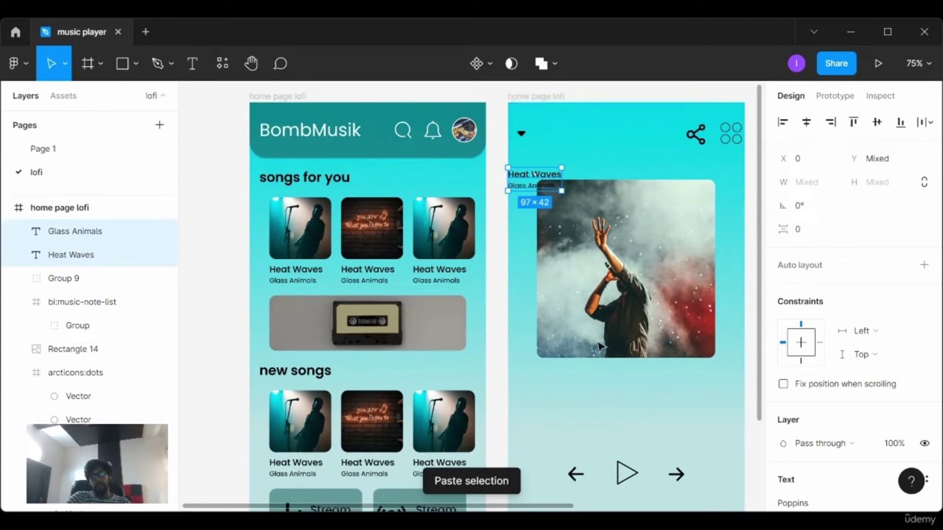
# - Move the Heat Waves title block below the album art, aligned to its left edge
pyautogui.hotkey('shift', 'Right')
pyautogui.press('Right')
pyautogui.press('Right')
pyautogui.moveTo(557, 177); pyautogui.dragTo(609, 386)
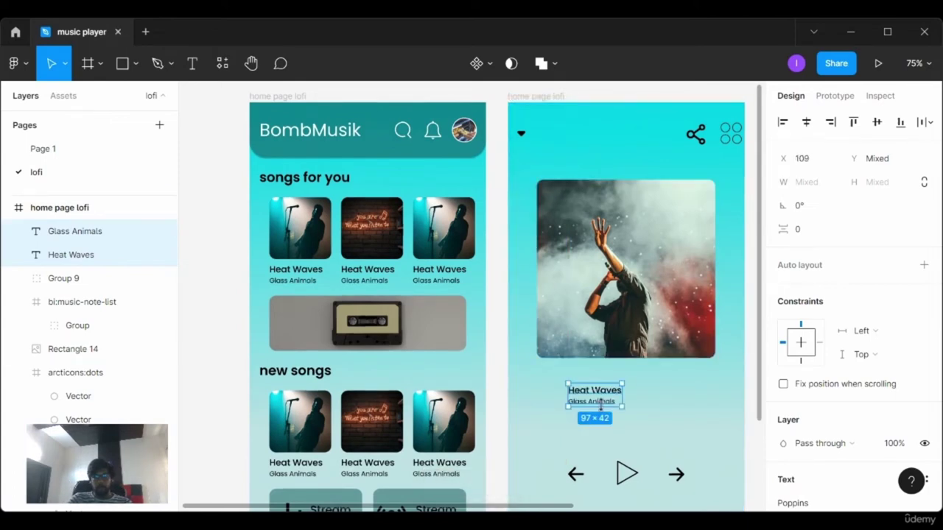
pyautogui.moveTo(598, 403); pyautogui.dragTo(581, 393)
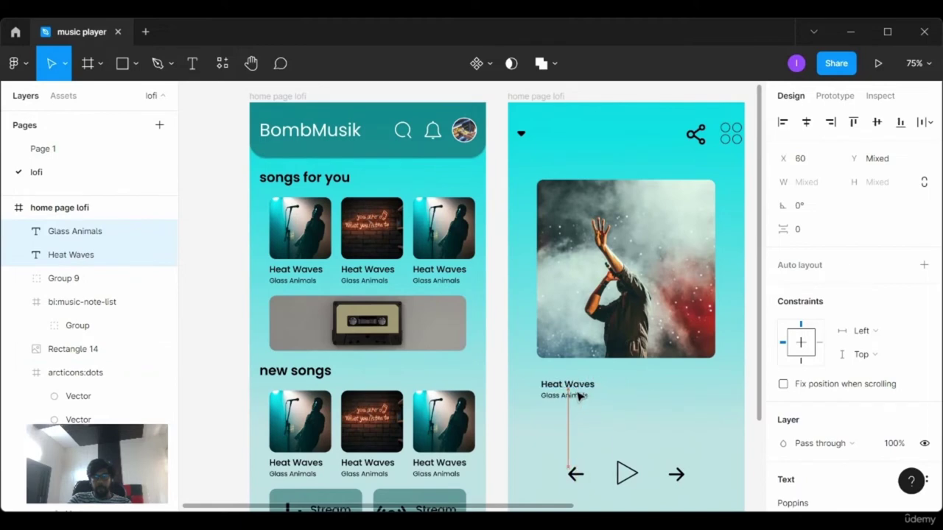
pyautogui.scroll(2, 580, 393)
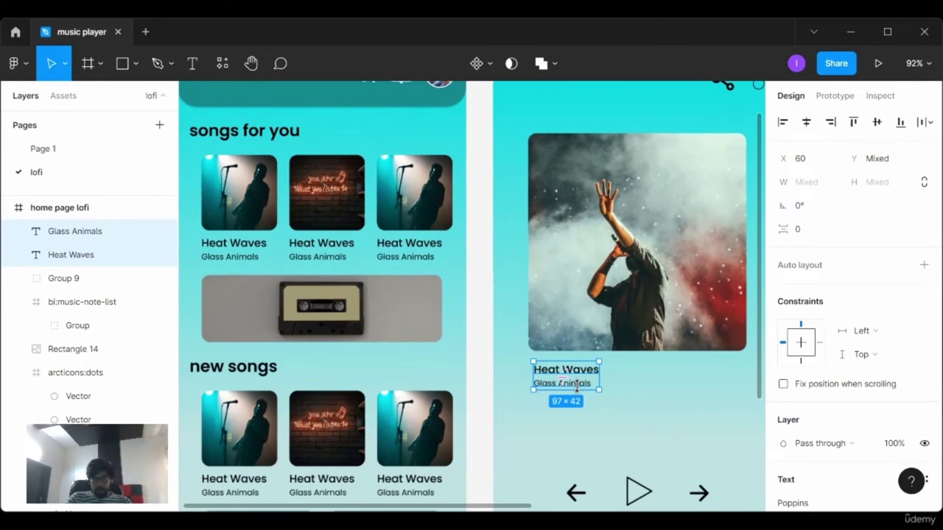
pyautogui.scroll(2, 577, 389)
pyautogui.scroll(2, 576, 388)
pyautogui.scroll(2, 580, 391)
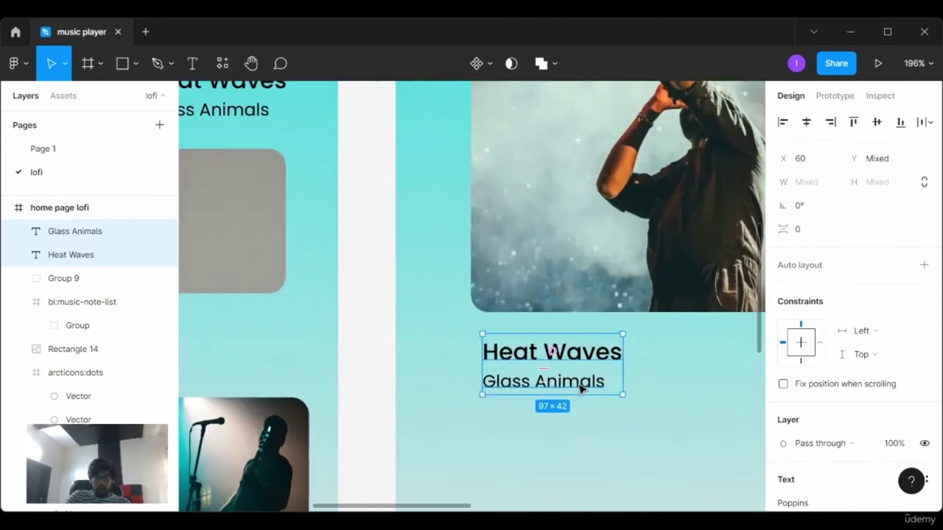
pyautogui.moveTo(567, 379); pyautogui.dragTo(569, 366)
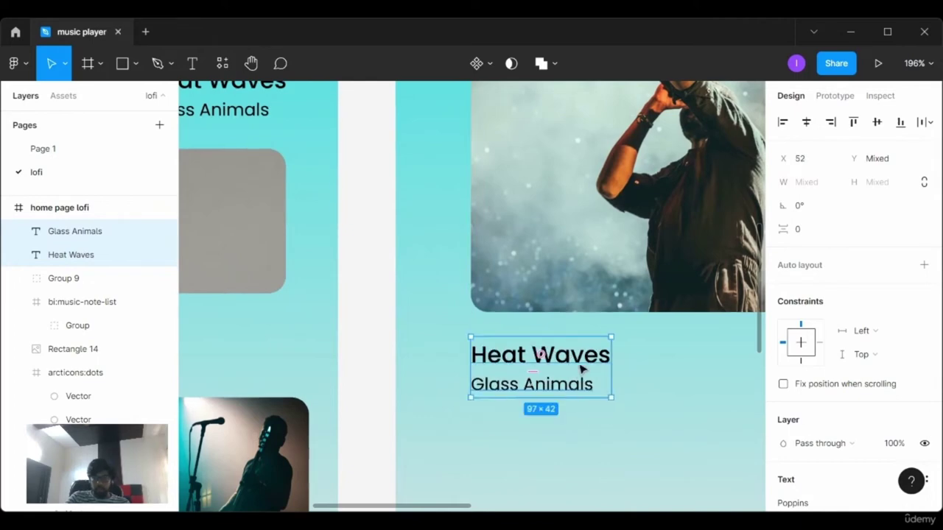
# - Set the Heat Waves title to font size 36
pyautogui.doubleClick(581, 368)
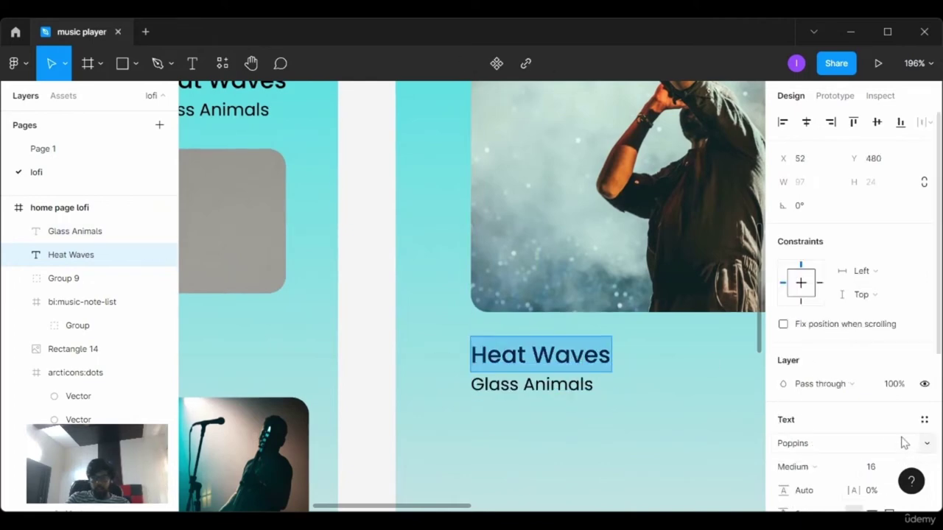
pyautogui.scroll(-2, 891, 479)
pyautogui.click(894, 394)
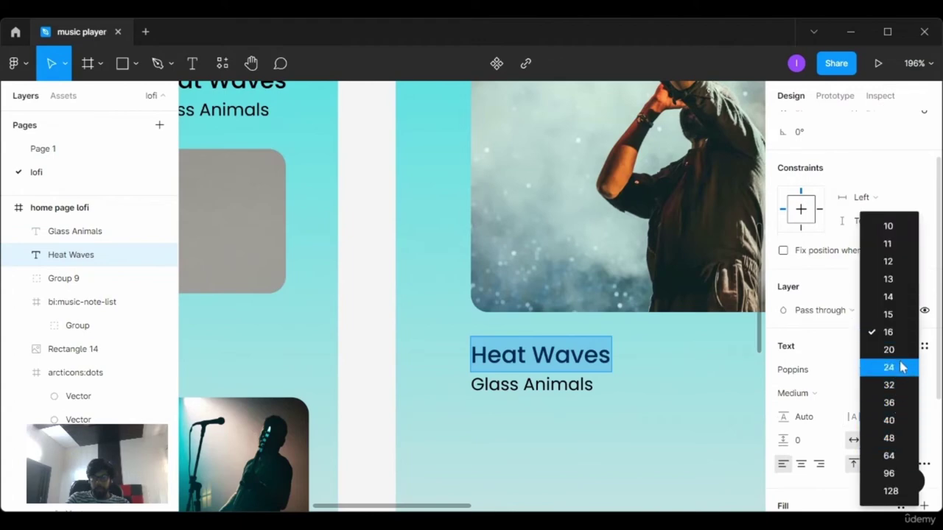
pyautogui.click(902, 405)
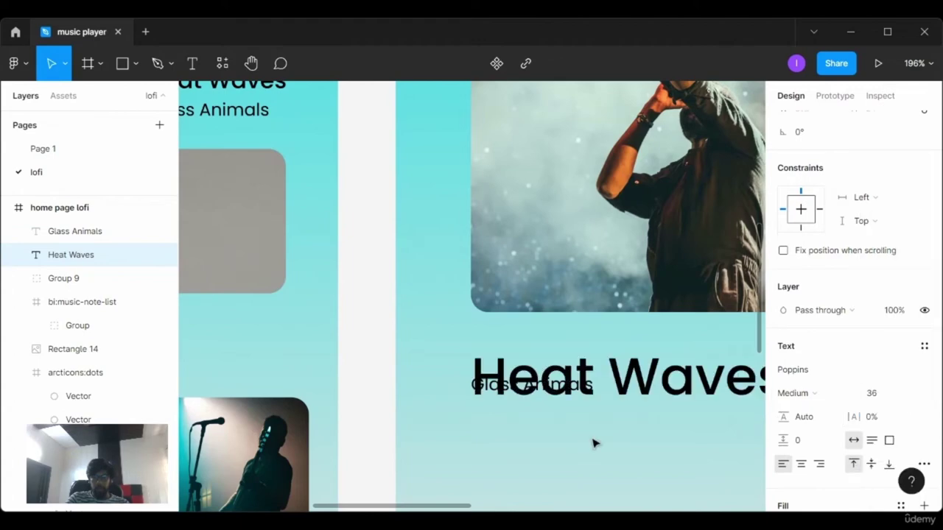
pyautogui.scroll(-1, 586, 419)
pyautogui.press('Return')
pyautogui.press('Escape')
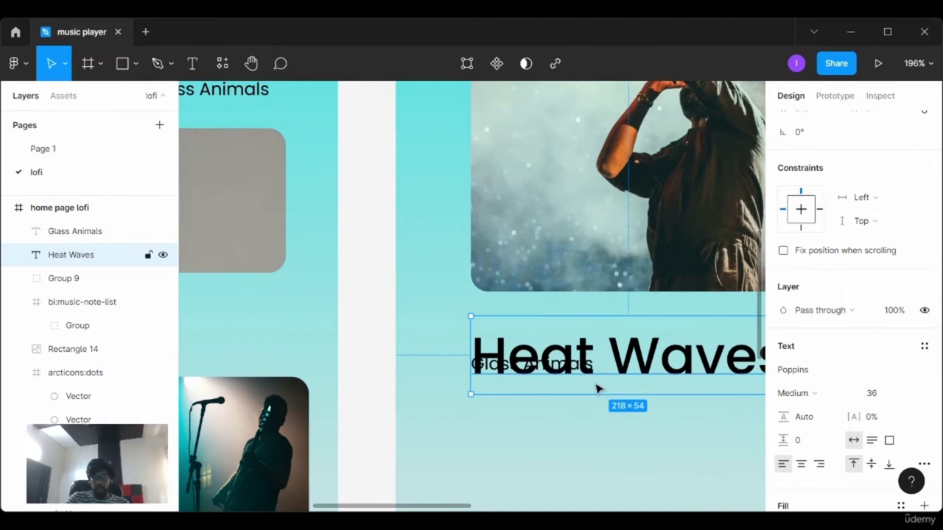
pyautogui.press('Return')
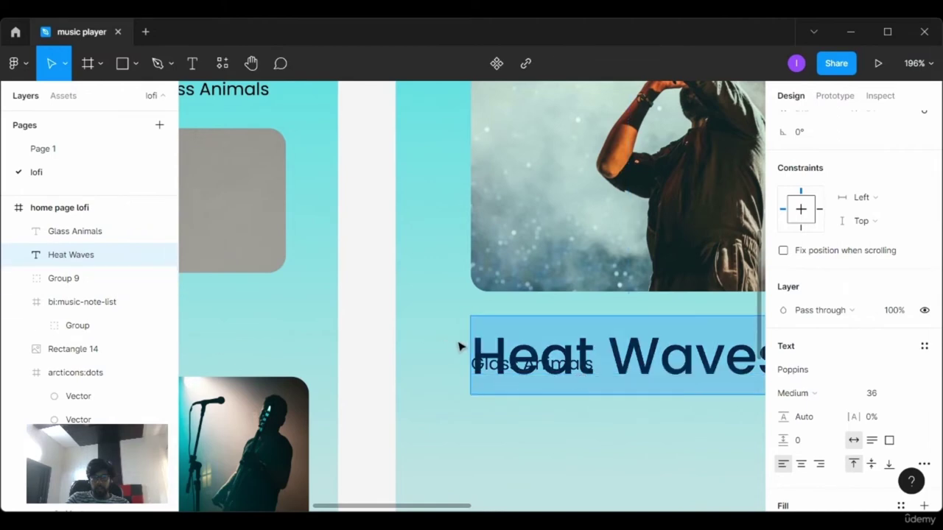
pyautogui.click(573, 364)
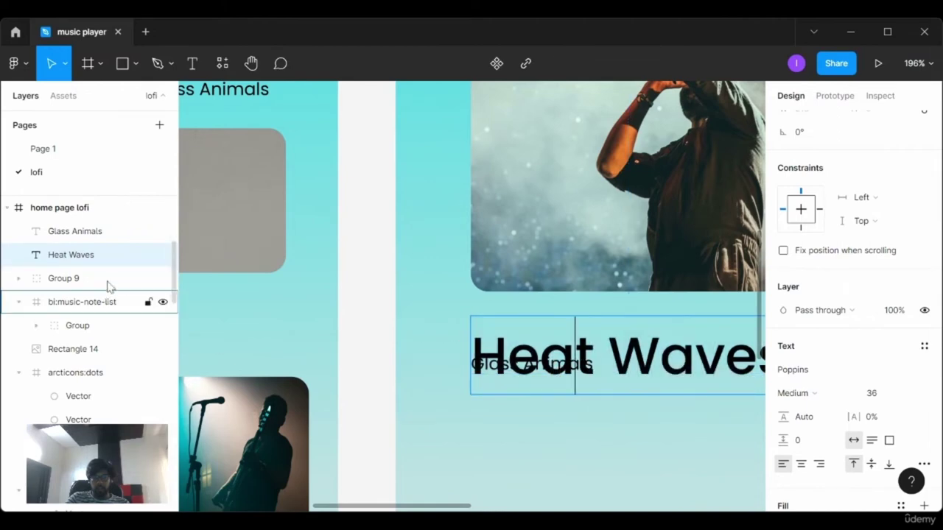
# - Place the Glass Animals text just below Heat Waves at font size 24
pyautogui.click(103, 234)
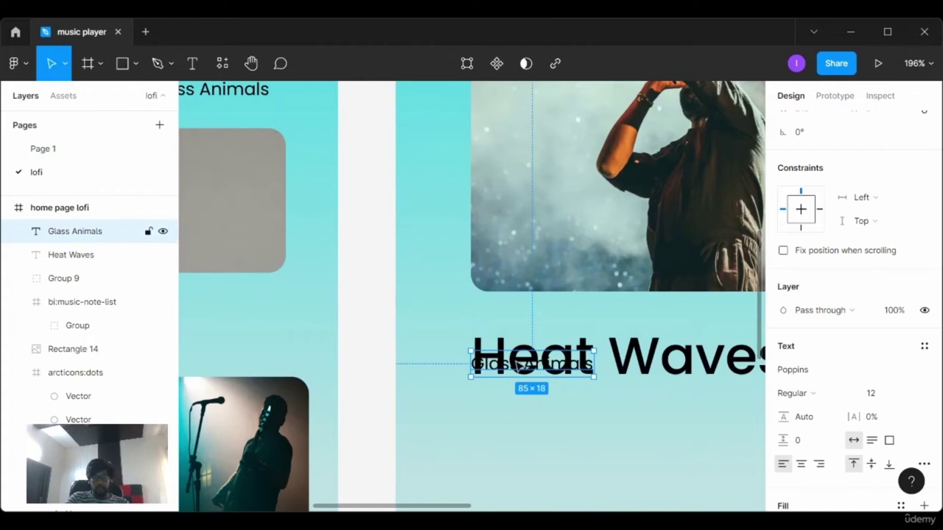
pyautogui.moveTo(519, 365); pyautogui.dragTo(528, 395)
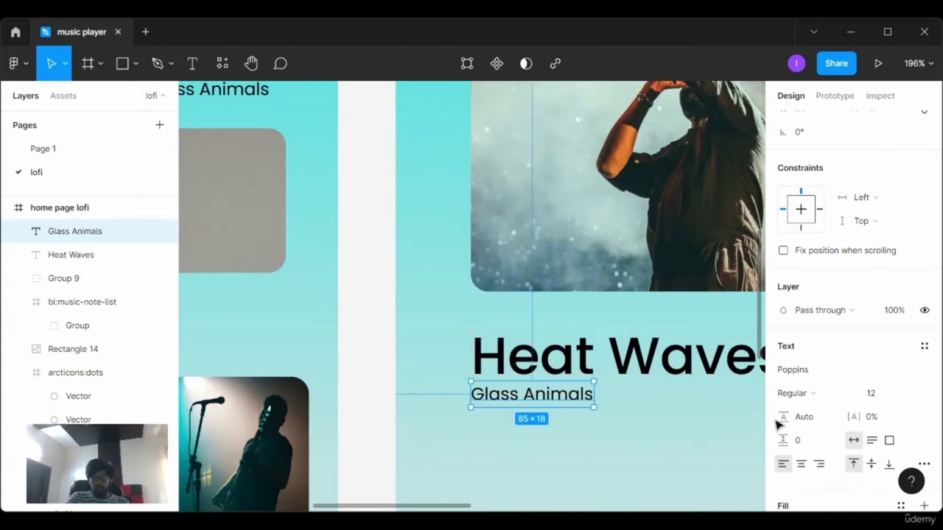
pyautogui.click(903, 395)
pyautogui.click(901, 388)
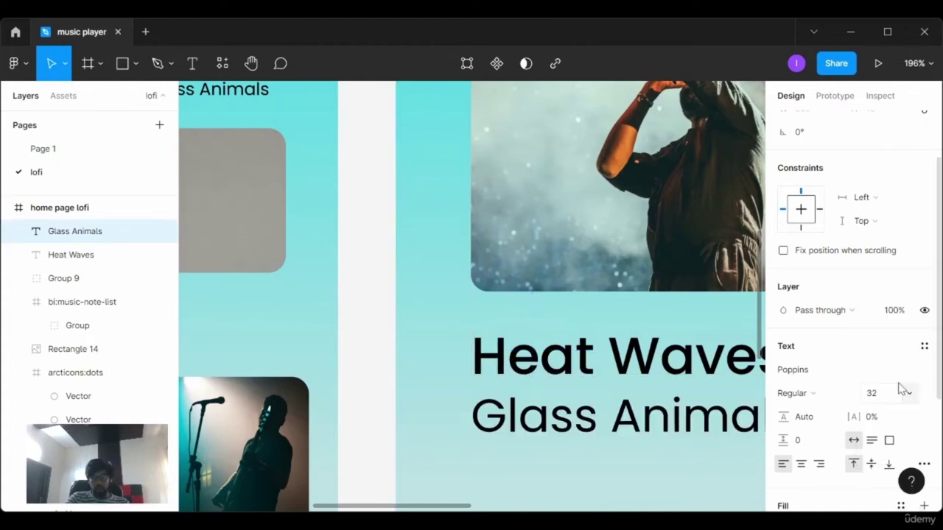
pyautogui.click(908, 393)
pyautogui.click(884, 366)
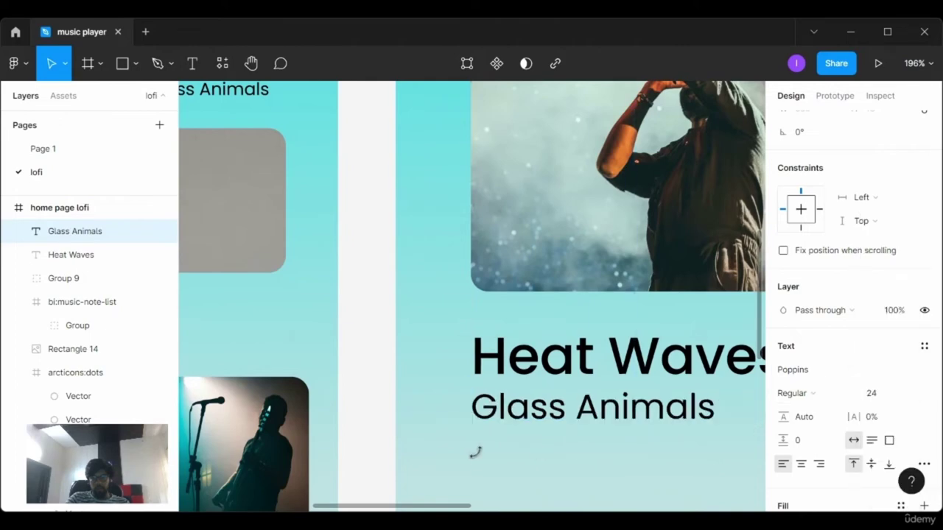
pyautogui.keyDown('ctrl'); pyautogui.scroll(-3, 472, 449); pyautogui.keyUp('ctrl')
pyautogui.keyDown('ctrl'); pyautogui.scroll(-2, 516, 427); pyautogui.keyUp('ctrl')
pyautogui.scroll(-1, 547, 395)
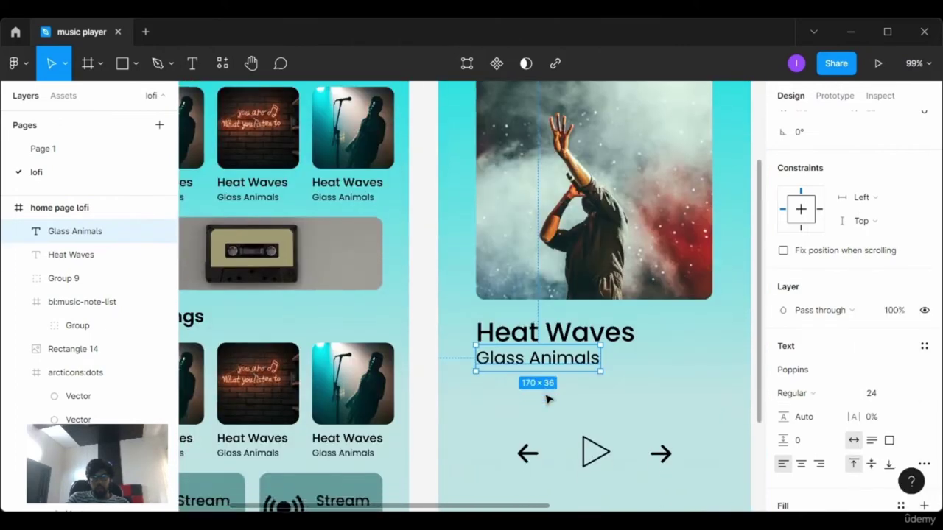
# - Position the Heat Waves title 16px below the album art, aligned with it
pyautogui.click(595, 333)
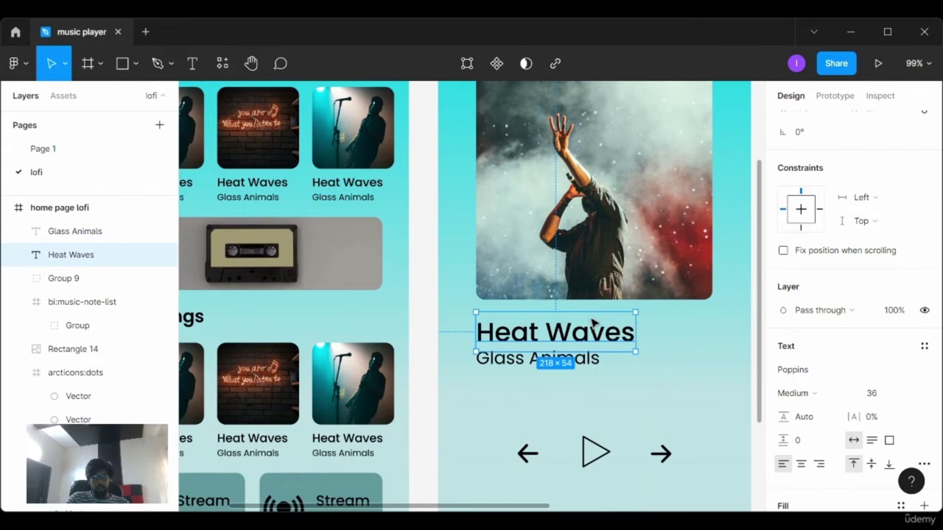
pyautogui.moveTo(593, 322); pyautogui.dragTo(587, 325)
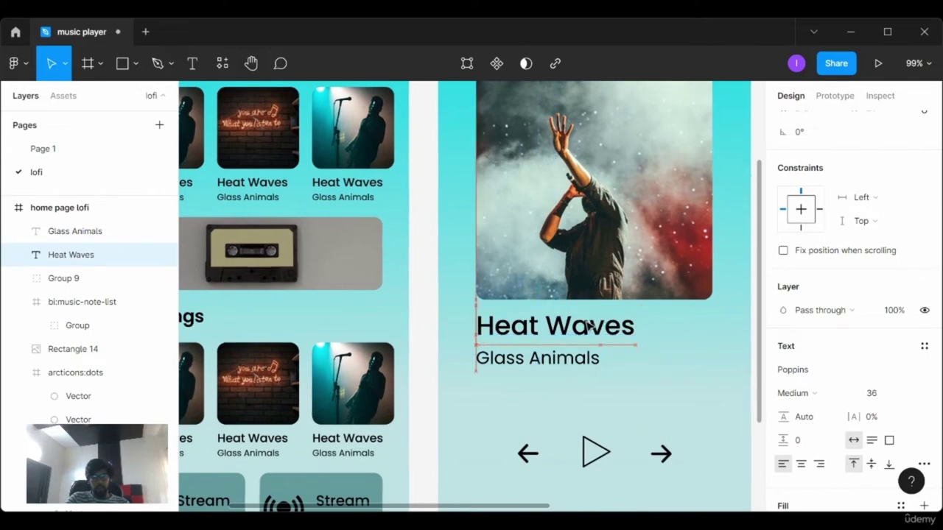
pyautogui.moveTo(589, 328); pyautogui.dragTo(594, 329)
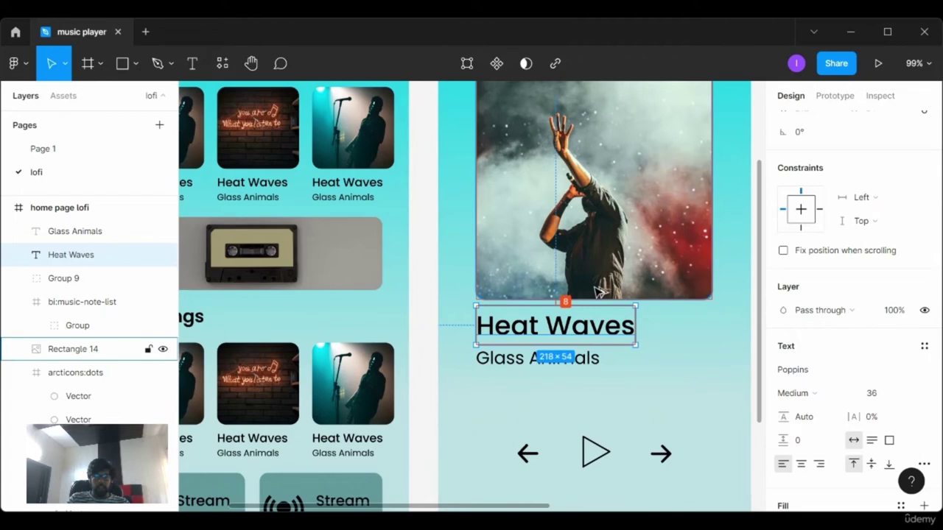
pyautogui.press('Up')
pyautogui.press('Up')
pyautogui.press('Up')
pyautogui.press('Up')
pyautogui.press('Up')
pyautogui.press('Up')
pyautogui.press('Up')
pyautogui.press('Up')
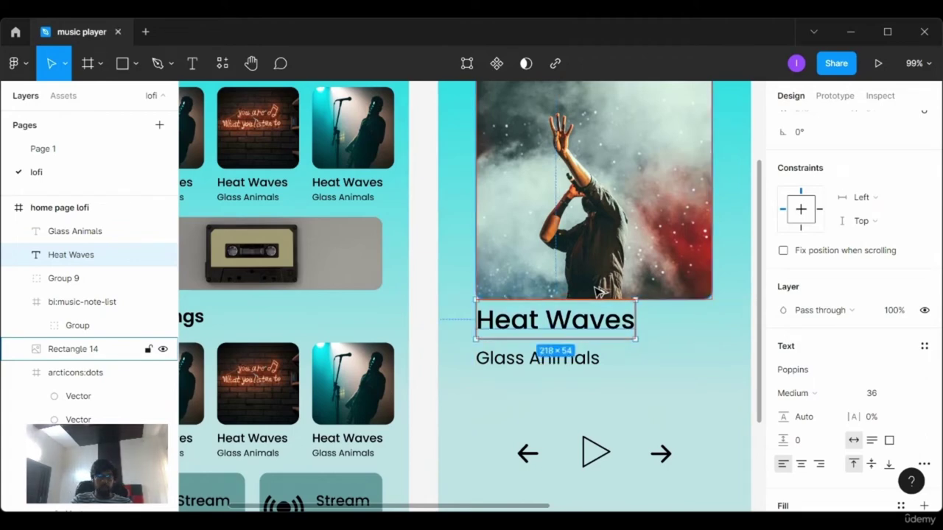
pyautogui.press('Down')
pyautogui.press('Down')
pyautogui.press('Down')
pyautogui.press('Down')
pyautogui.press('Down')
pyautogui.press('Down')
pyautogui.press('Down')
pyautogui.press('Down')
pyautogui.press('Down')
pyautogui.press('Down')
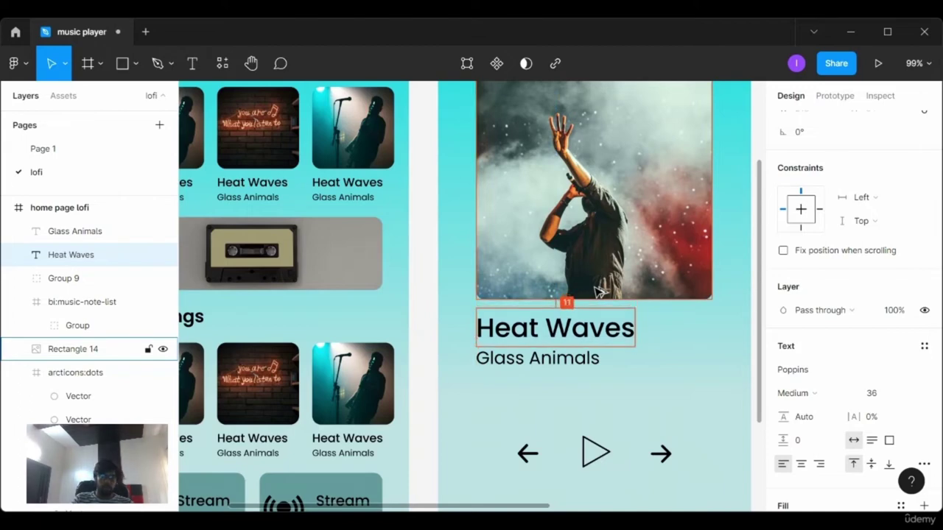
pyautogui.press('Down')
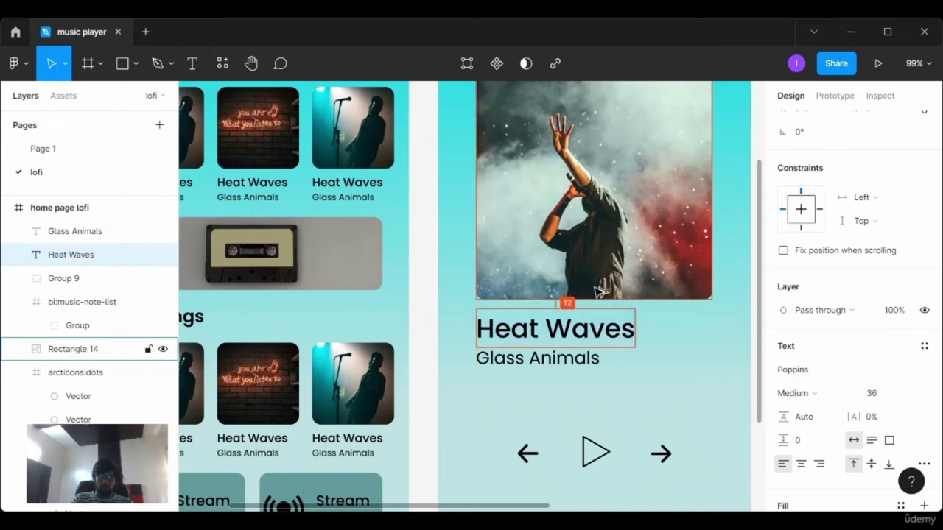
pyautogui.press('Down')
pyautogui.press('Up')
pyautogui.press('Up')
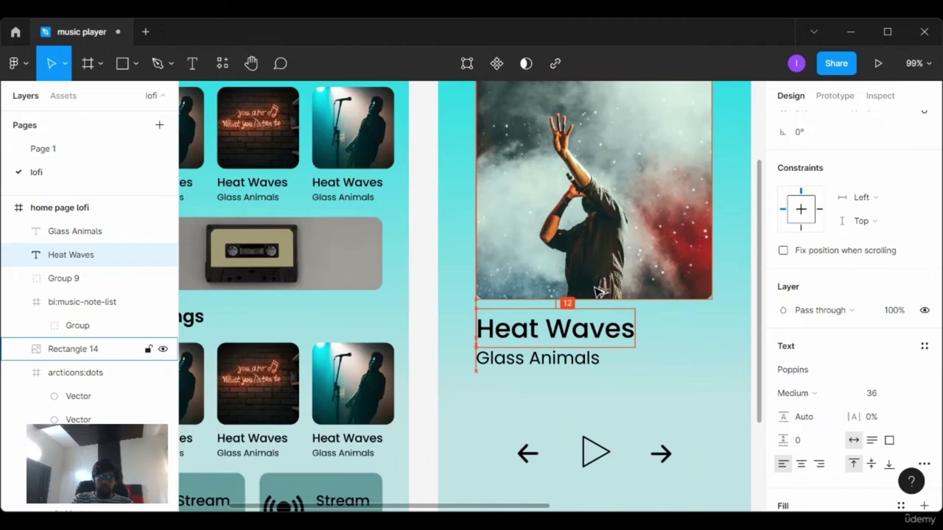
pyautogui.press('Down')
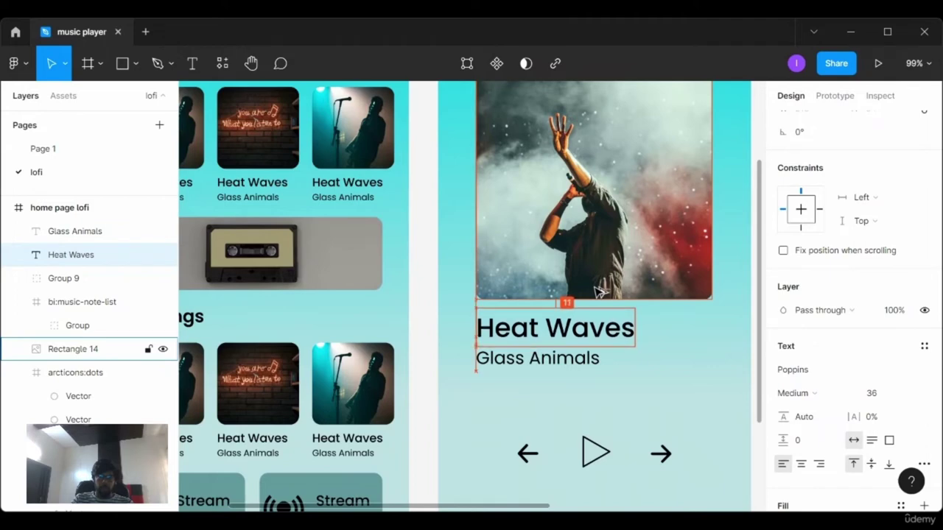
pyautogui.press('Up')
pyautogui.press('Down')
pyautogui.press('Down')
pyautogui.press('Down')
pyautogui.press('Down')
pyautogui.press('Down')
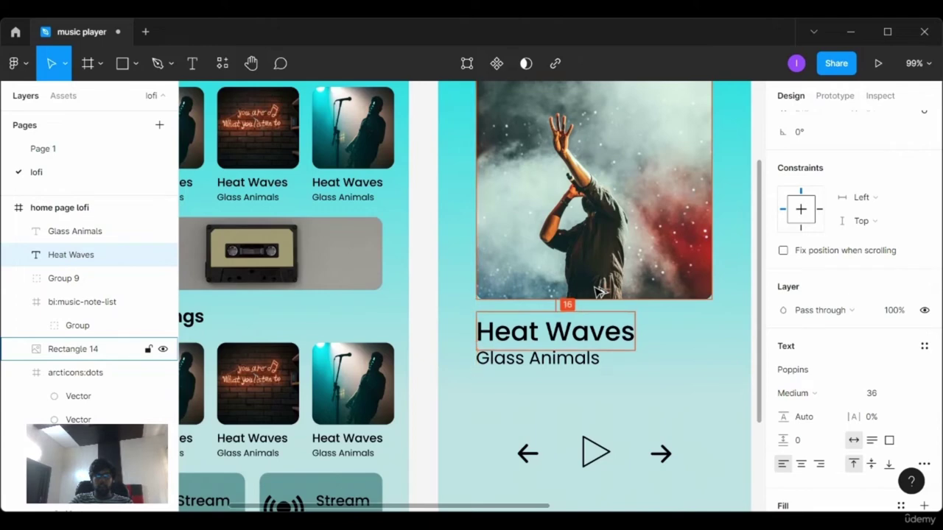
# - Nudge Glass Animals to sit evenly spaced beneath Heat Waves
pyautogui.click(585, 359)
pyautogui.press('alt')
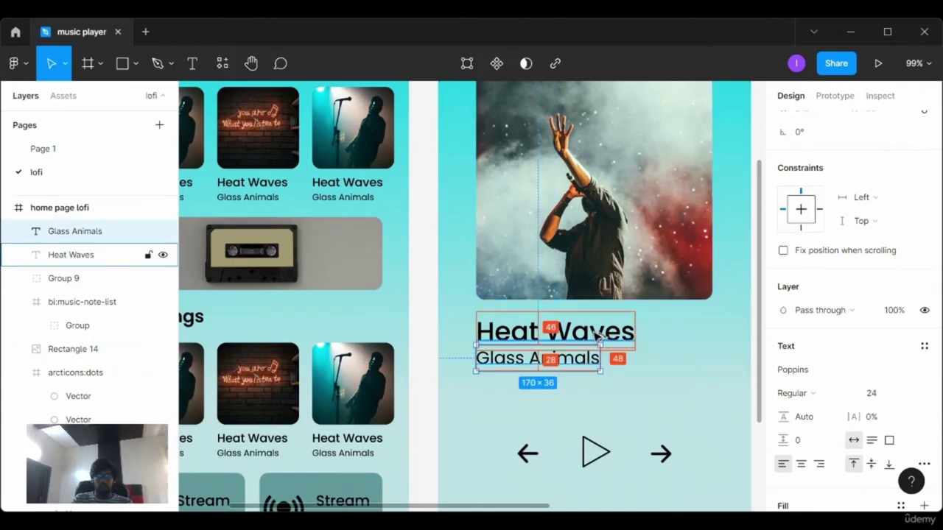
pyautogui.press('Down')
pyautogui.press('Down')
pyautogui.press('Down')
pyautogui.press('Down')
pyautogui.press('Down')
pyautogui.press('Down')
pyautogui.press('Down')
pyautogui.press('Down')
pyautogui.press('Up')
pyautogui.press('Up')
pyautogui.press('Up')
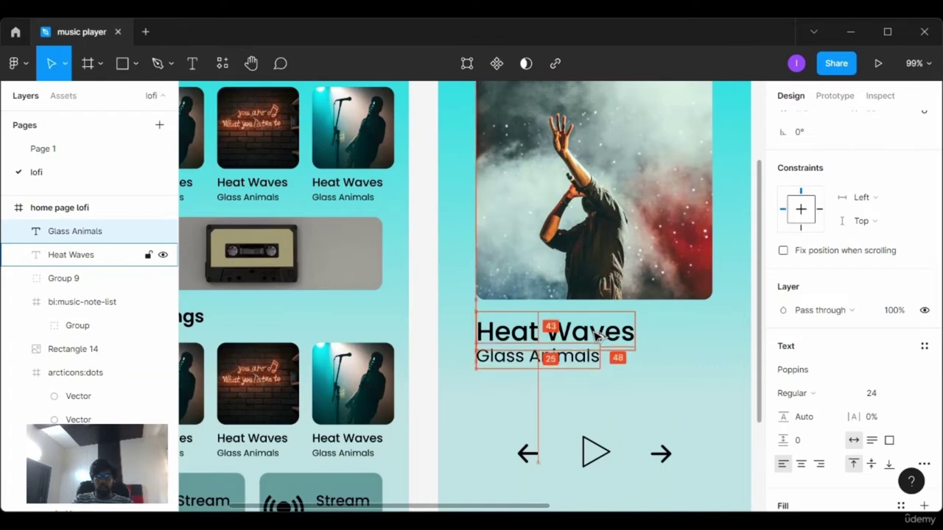
pyautogui.press('Down')
pyautogui.press('Down')
pyautogui.press('Down')
pyautogui.press('Down')
pyautogui.press('Down')
pyautogui.press('Down')
pyautogui.press('Down')
pyautogui.press('Down')
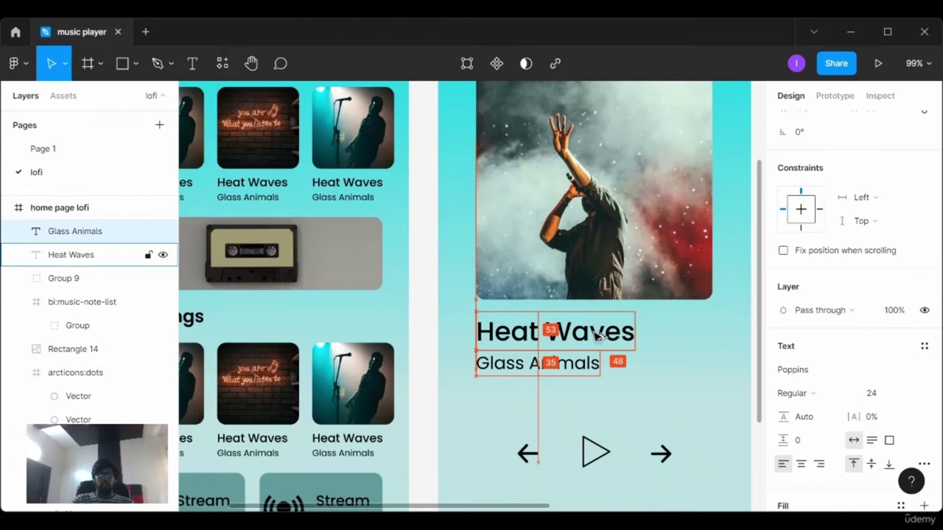
# - Select the home page lofi frame and switch to the Line tool
pyautogui.click(592, 401)
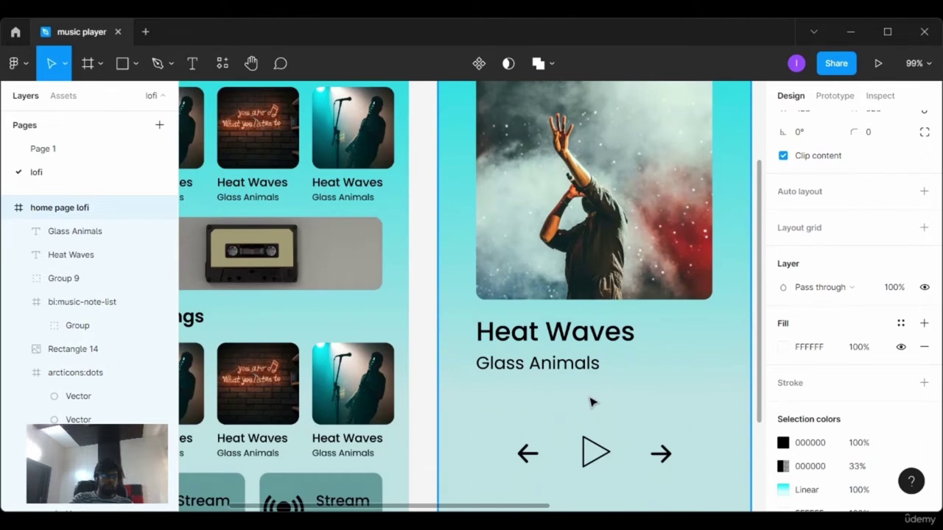
pyautogui.scroll(-3, 592, 401)
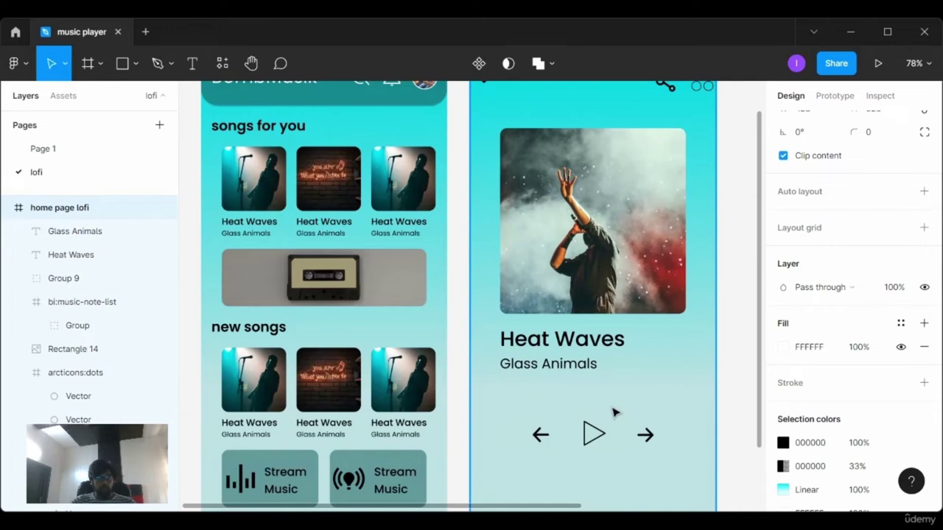
pyautogui.click(135, 64)
pyautogui.click(158, 117)
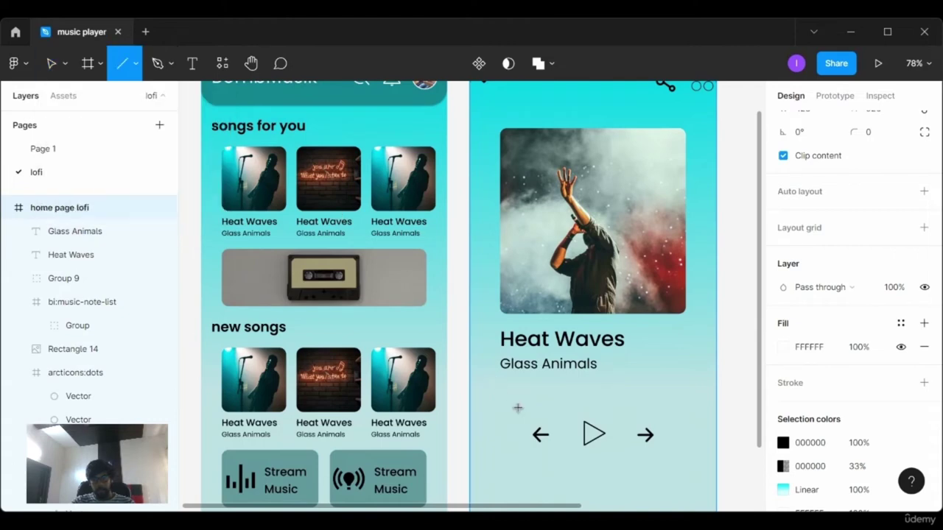
# - Draw a horizontal 323-wide line starting at x 52, above the playback controls
pyautogui.moveTo(506, 399); pyautogui.dragTo(686, 399)
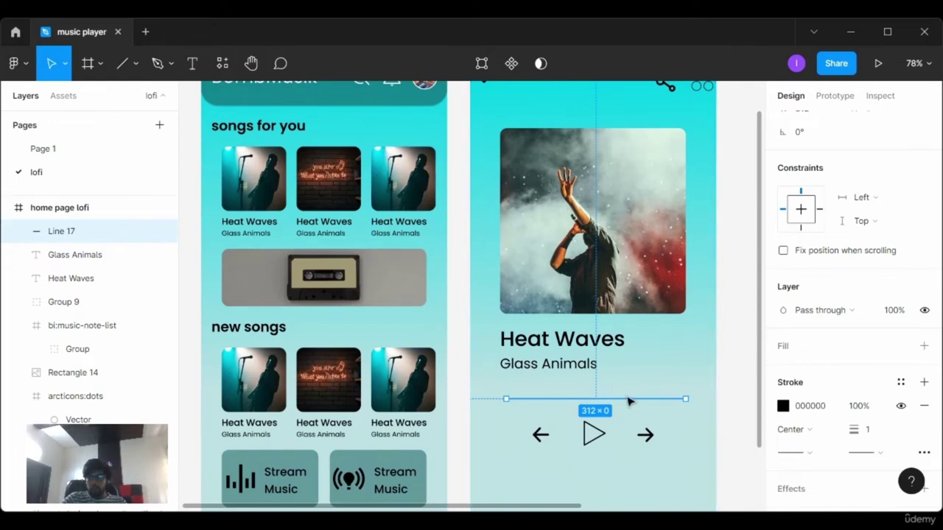
pyautogui.scroll(2, 770, 184)
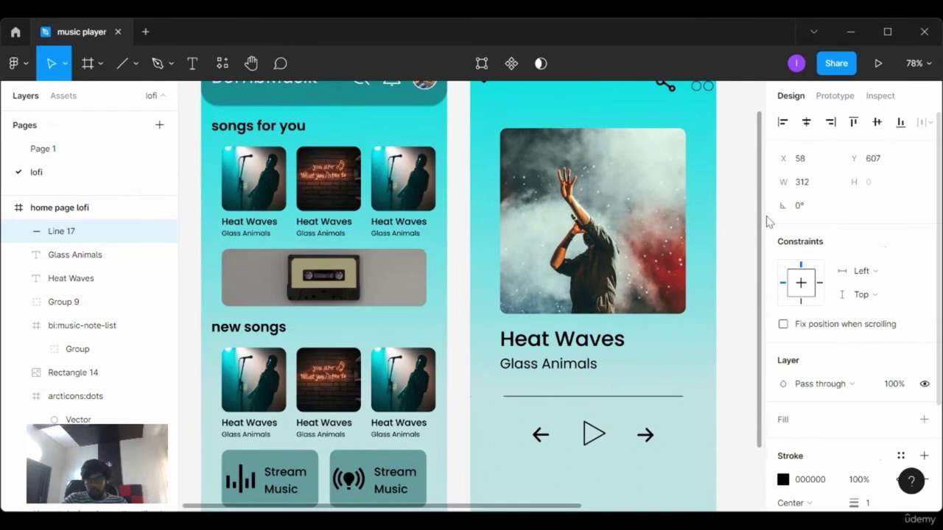
pyautogui.moveTo(501, 396); pyautogui.dragTo(500, 396)
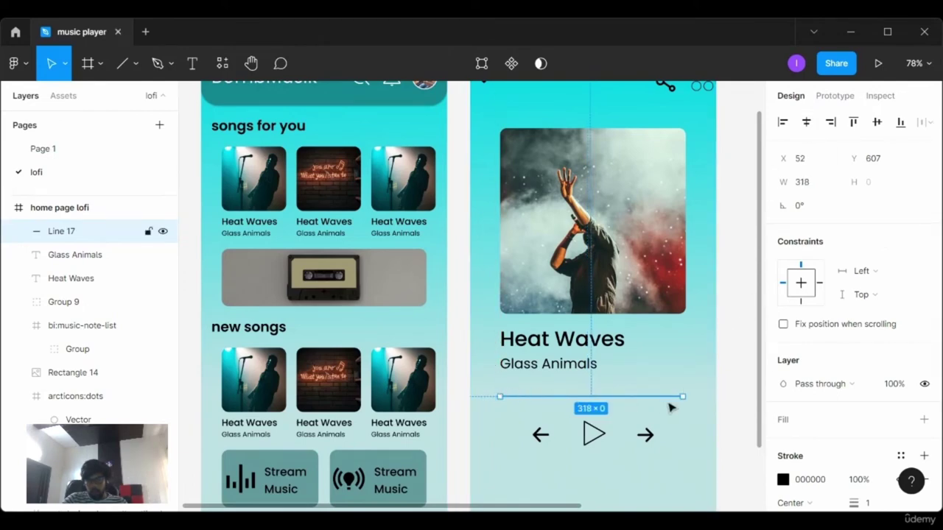
pyautogui.moveTo(683, 396); pyautogui.dragTo(685, 397)
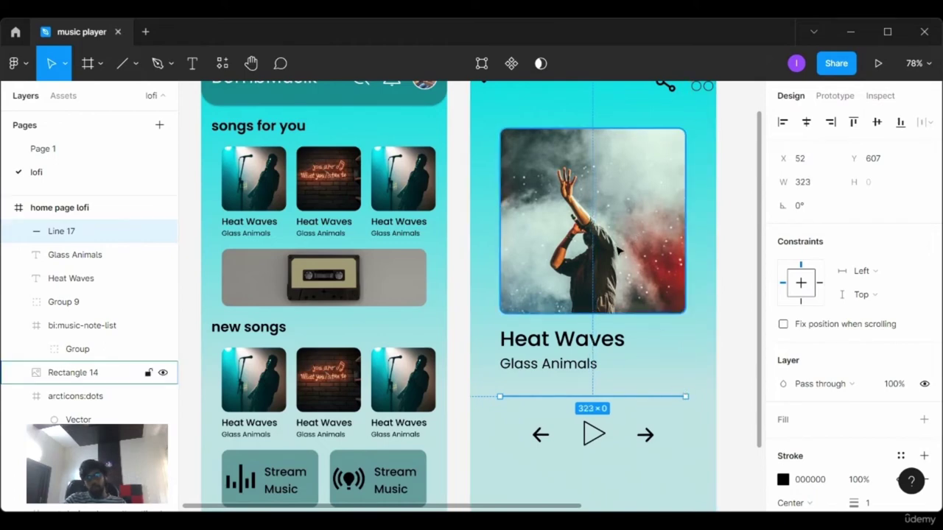
pyautogui.click(752, 385)
pyautogui.click(669, 403)
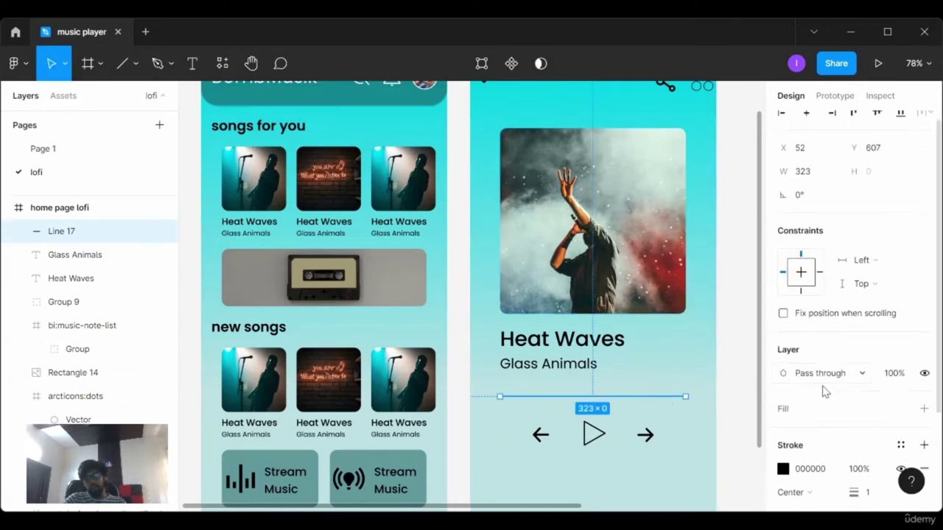
# - Give the line a centred grey 777777 stroke
pyautogui.click(819, 368)
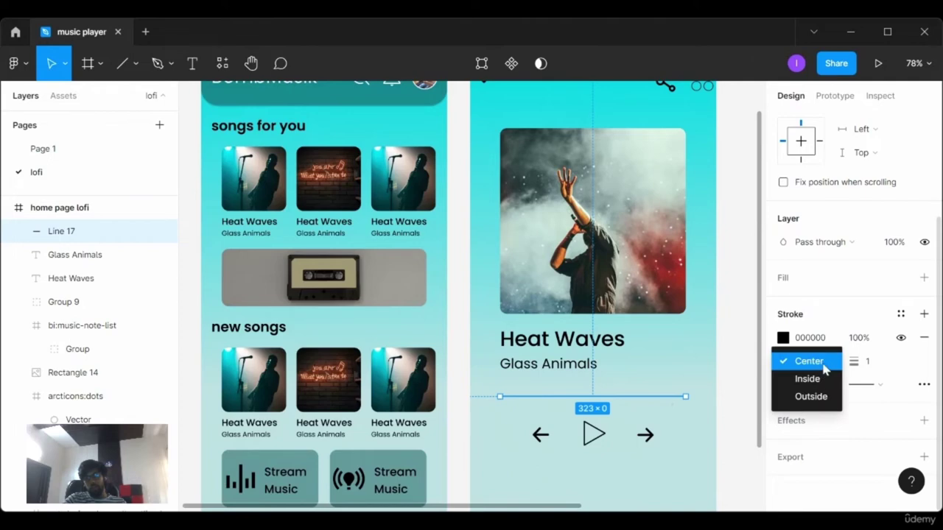
pyautogui.click(825, 362)
pyautogui.click(869, 362)
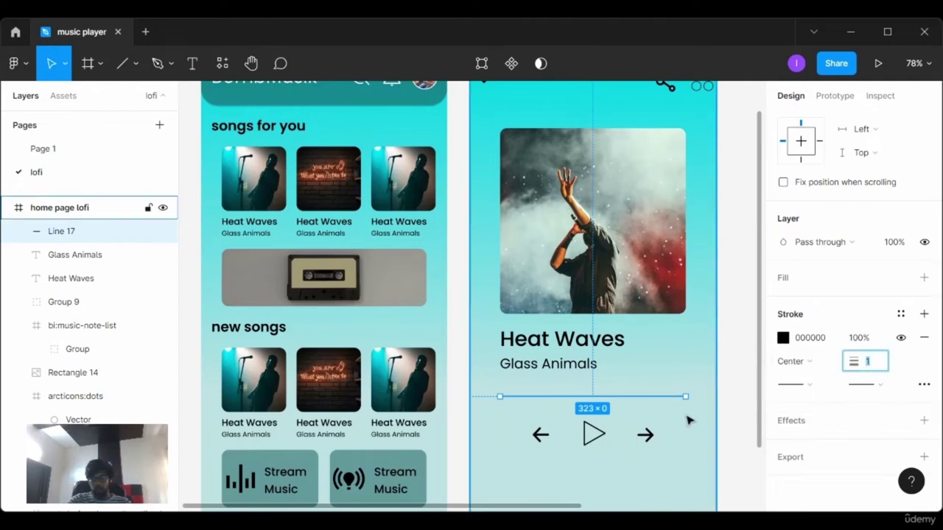
pyautogui.click(782, 338)
pyautogui.click(811, 339)
pyautogui.write('777')
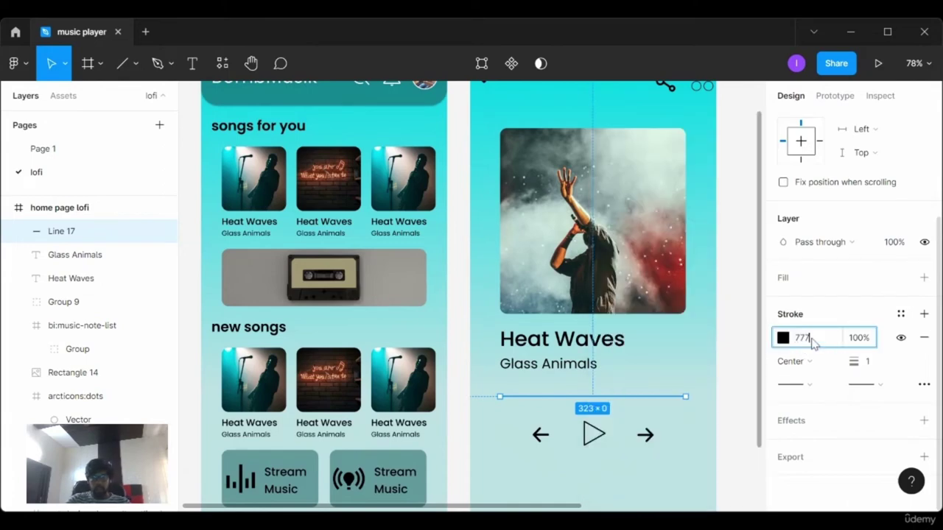
pyautogui.write('777')
pyautogui.press('Return')
pyautogui.keyDown('ctrl'); pyautogui.scroll(3, 718, 406); pyautogui.keyUp('ctrl')
pyautogui.keyDown('ctrl'); pyautogui.scroll(3, 718, 405); pyautogui.keyUp('ctrl')
pyautogui.press('Escape')
pyautogui.keyDown('ctrl'); pyautogui.scroll(2, 607, 459); pyautogui.keyUp('ctrl')
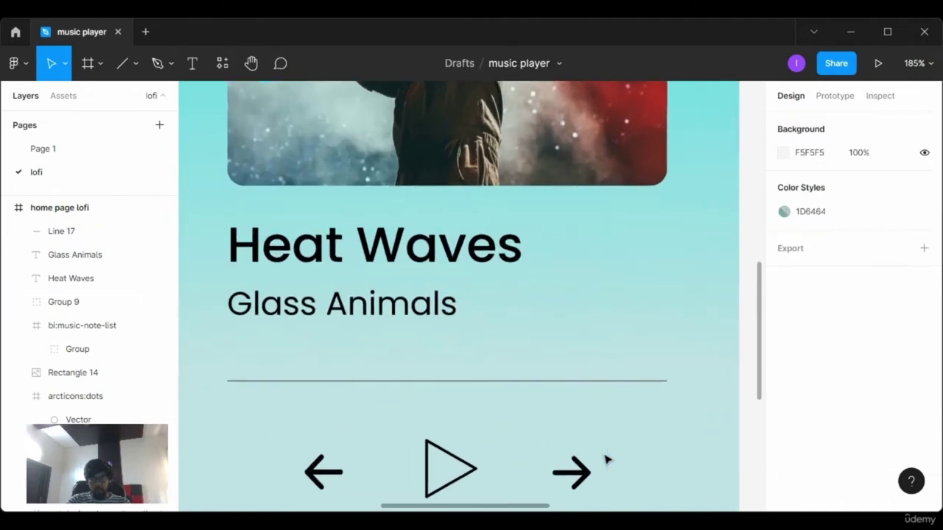
# - Copy the grey track line and shorten the copy into a 115-wide progress segment
pyautogui.click(619, 383)
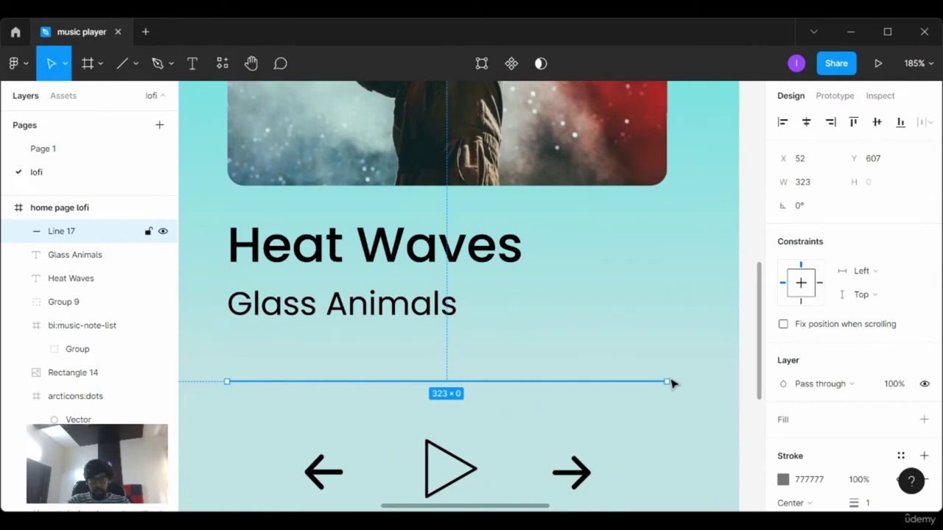
pyautogui.hotkey('ctrl', 'v')
pyautogui.moveTo(667, 382); pyautogui.dragTo(383, 382)
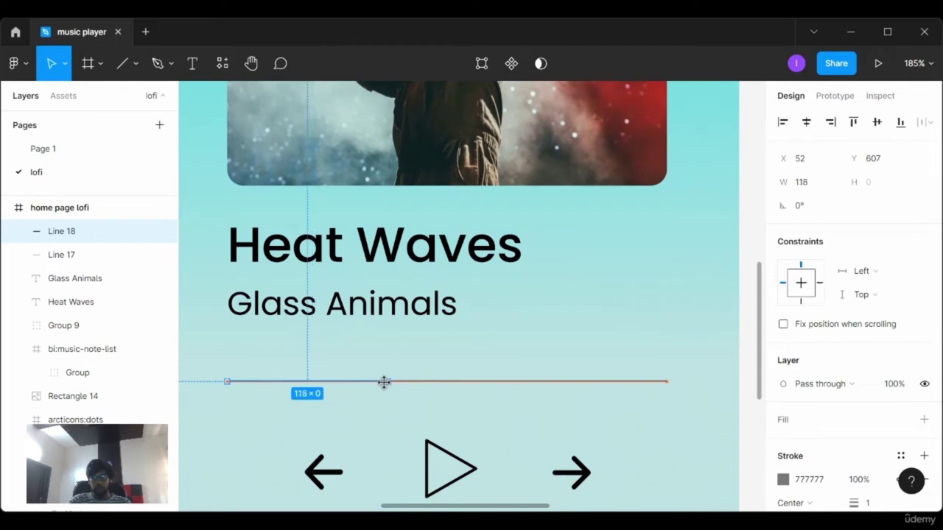
pyautogui.scroll(-2, 832, 366)
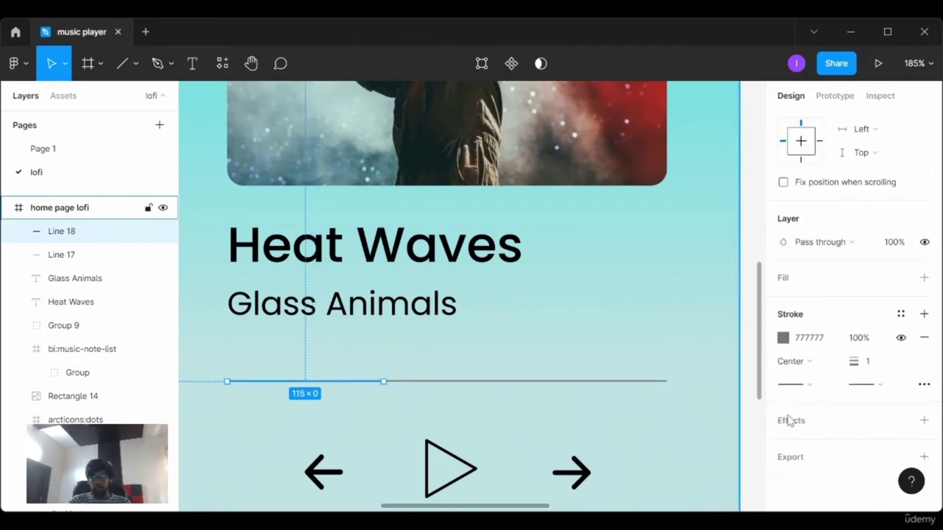
# - Give the progress line a black 000000 stroke with weight 2
pyautogui.click(782, 338)
pyautogui.click(765, 319)
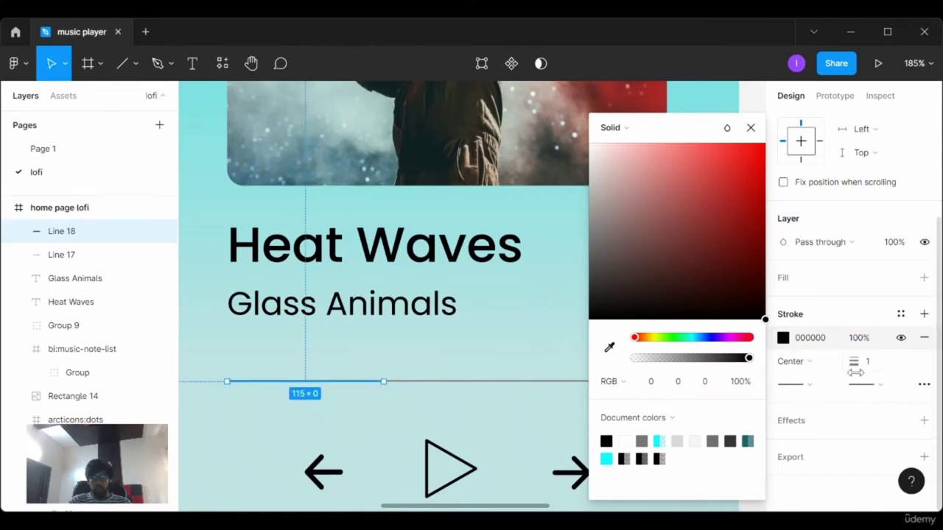
pyautogui.click(573, 357)
pyautogui.click(362, 382)
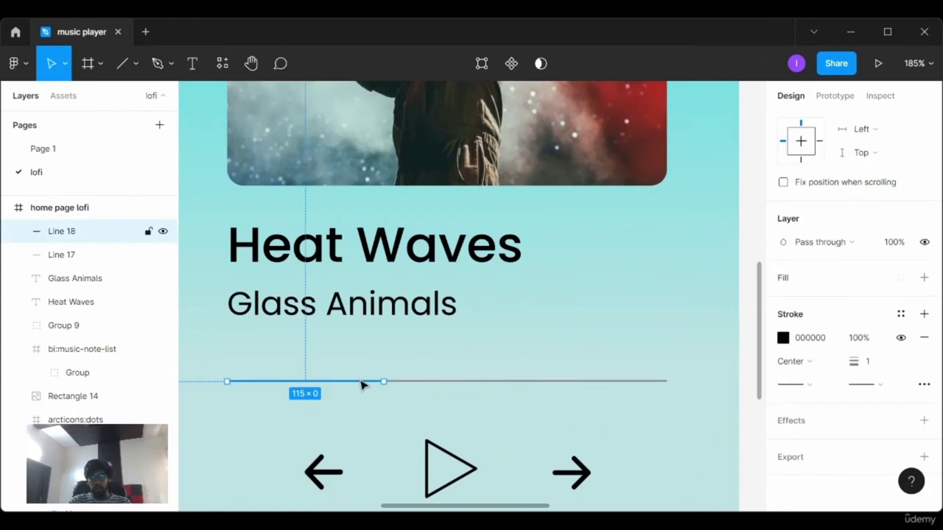
pyautogui.click(880, 367)
pyautogui.write('2')
pyautogui.press('Return')
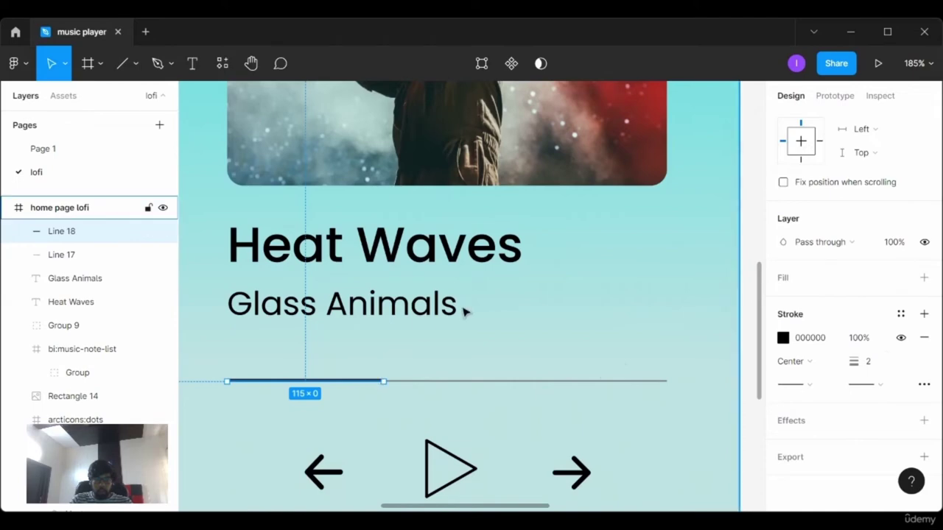
pyautogui.press('alt')
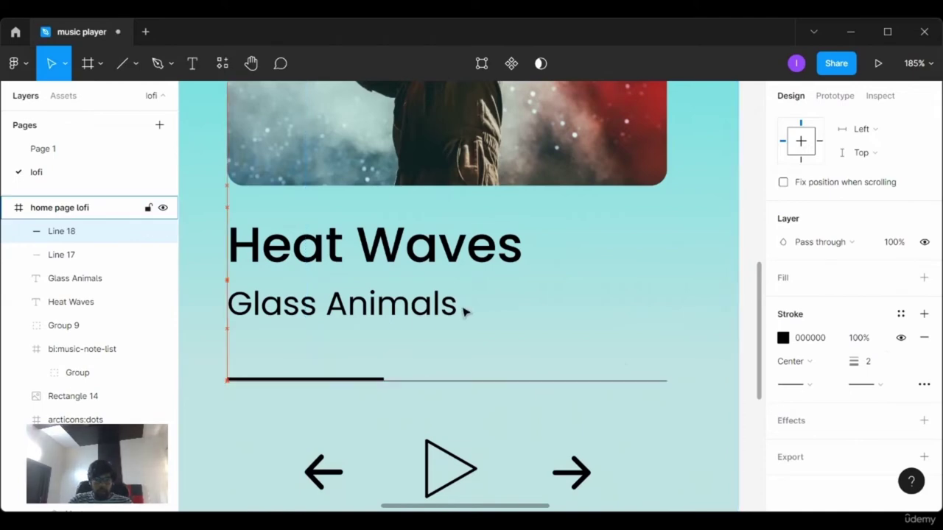
# - Adjust the black progress line's position over the grey track's left end
pyautogui.scroll(3, 473, 383)
pyautogui.scroll(2, 470, 375)
pyautogui.hscroll(-5, 467, 374)
pyautogui.hscroll(-5, 466, 374)
pyautogui.hscroll(-1, 467, 373)
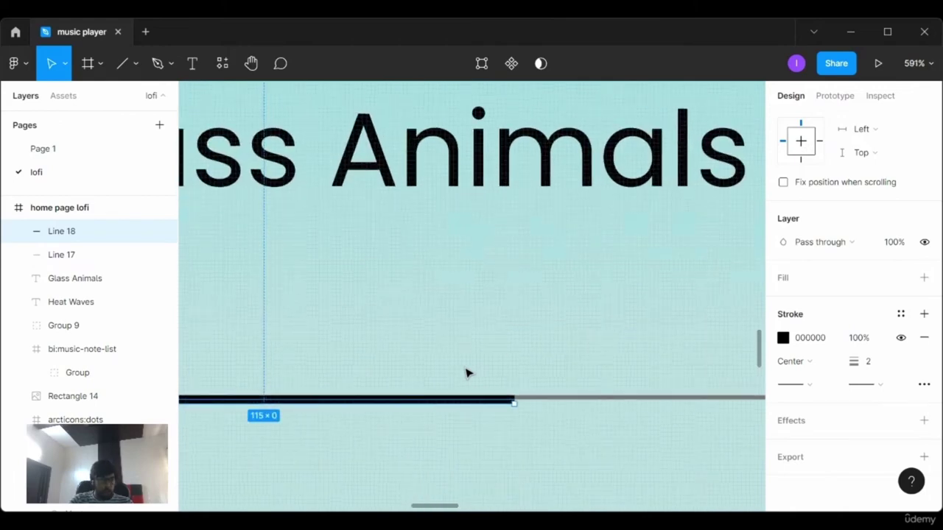
pyautogui.scroll(2, 466, 374)
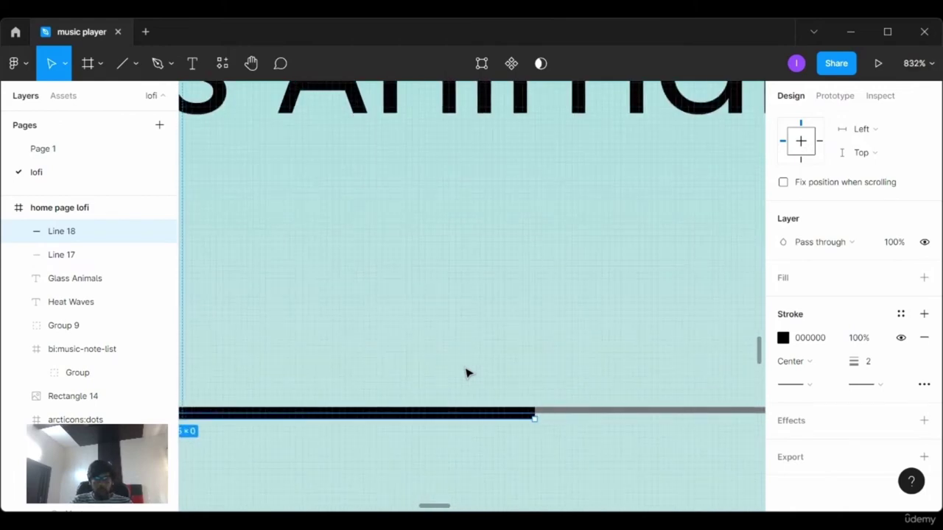
pyautogui.press('Down')
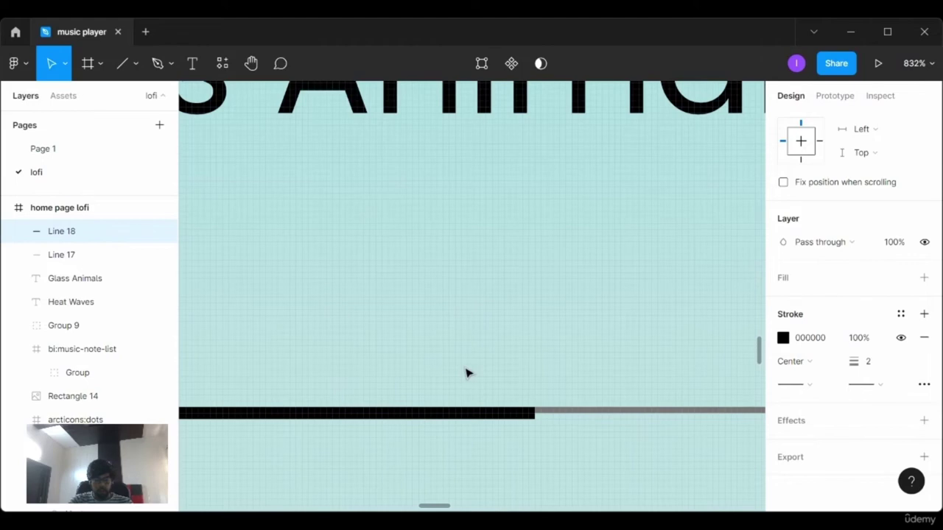
pyautogui.scroll(-2, 464, 386)
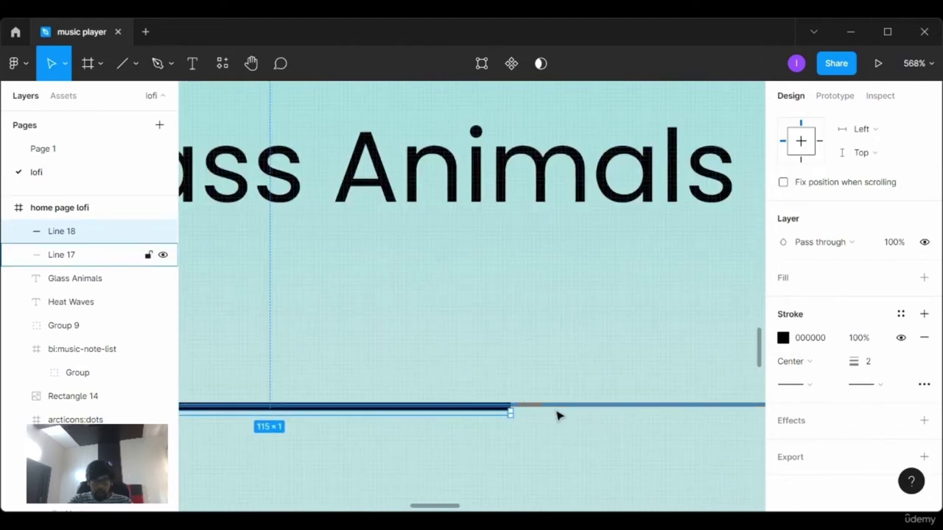
pyautogui.moveTo(477, 417)
pyautogui.mouseDown()
pyautogui.moveTo(476, 436)
pyautogui.moveTo(482, 406)
pyautogui.mouseUp()
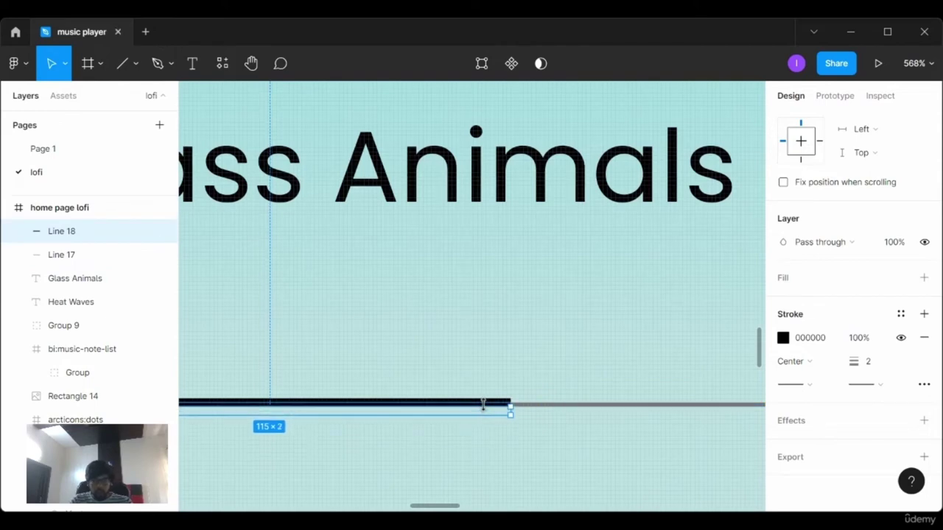
pyautogui.click(574, 405)
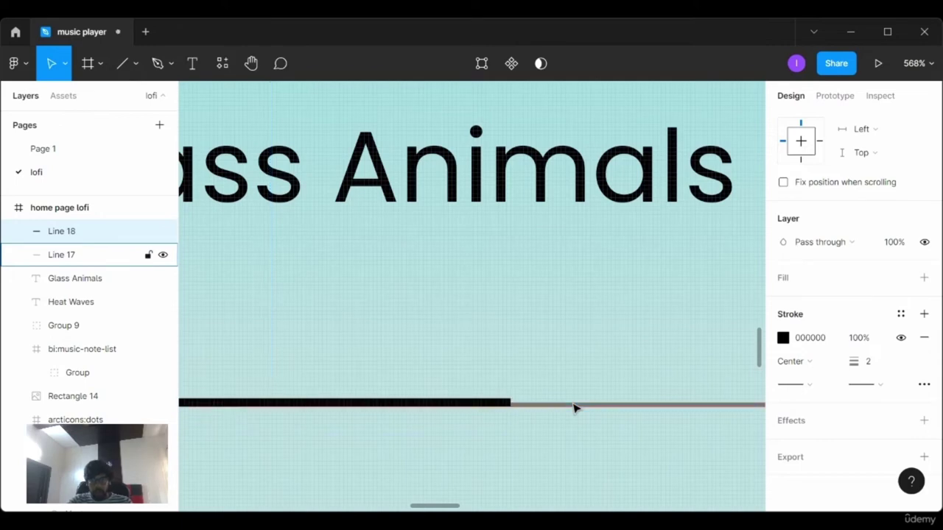
# - Set the grey track line's stroke alignment to Inside
pyautogui.click(744, 404)
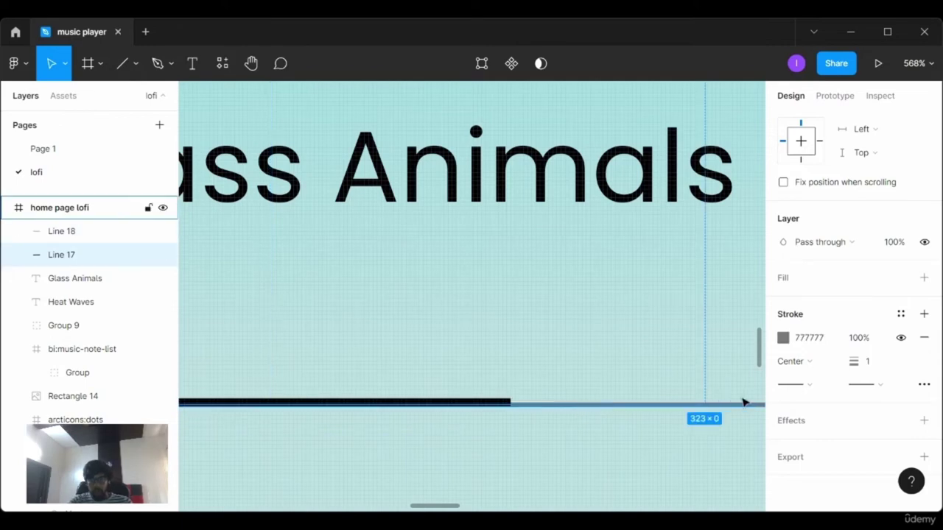
pyautogui.click(802, 367)
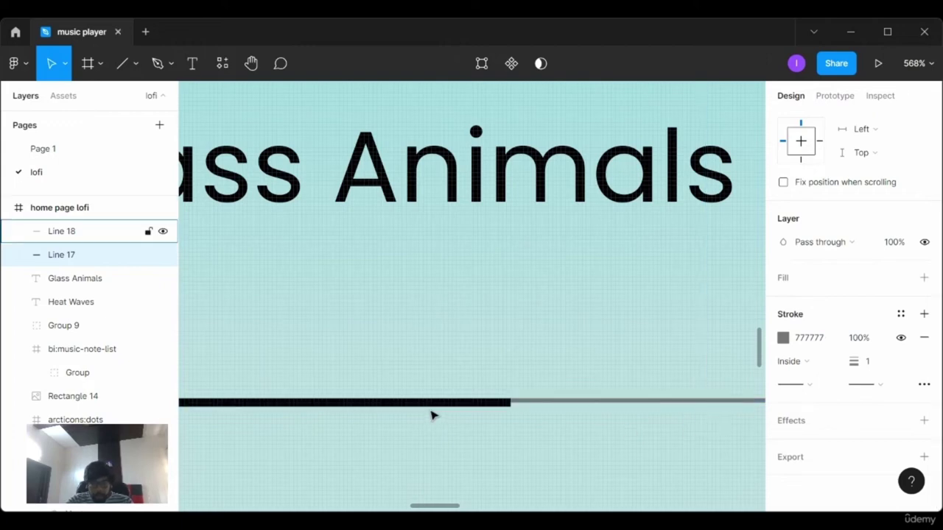
pyautogui.scroll(2, 433, 415)
pyautogui.scroll(5, 432, 414)
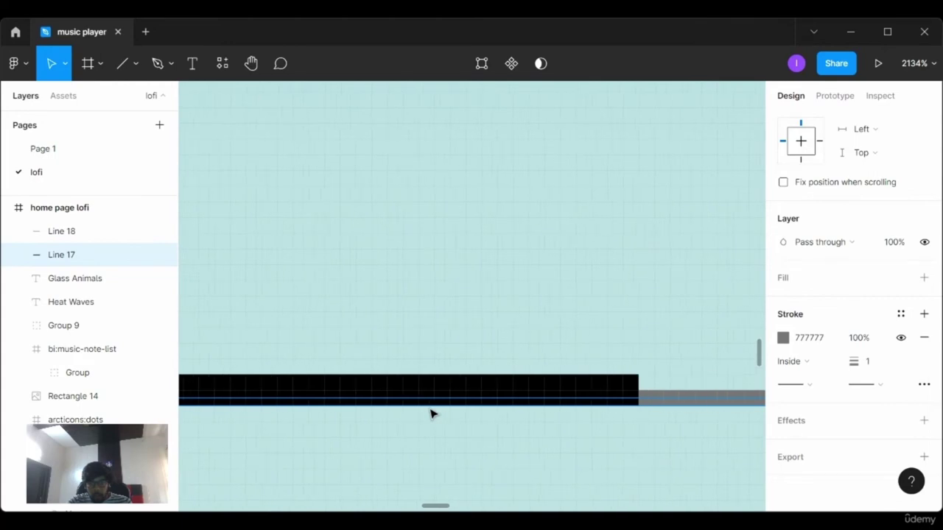
# - Increase the black progress line's stroke weight to 3
pyautogui.click(451, 389)
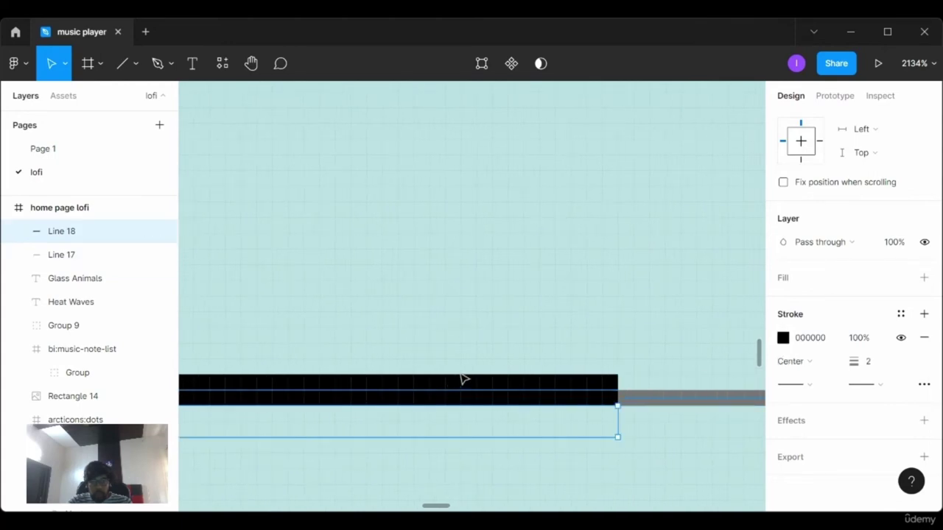
pyautogui.click(596, 388)
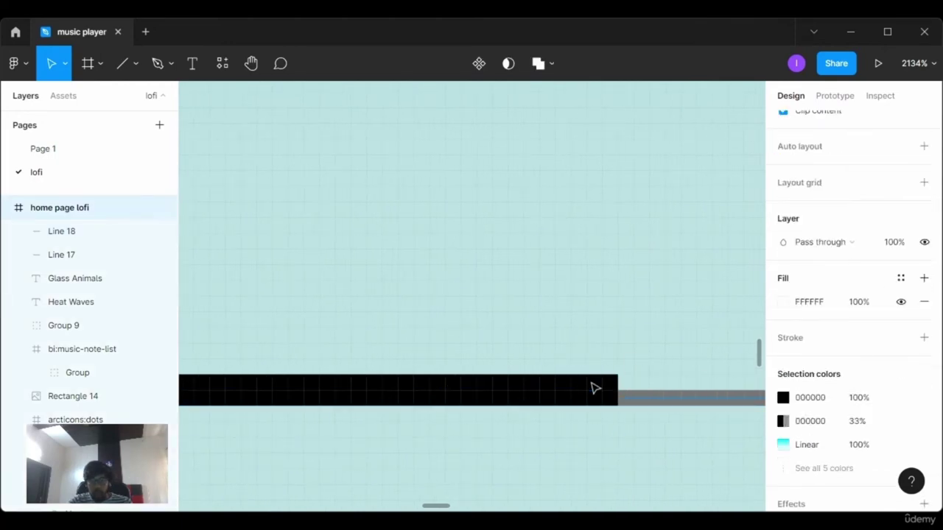
pyautogui.click(888, 365)
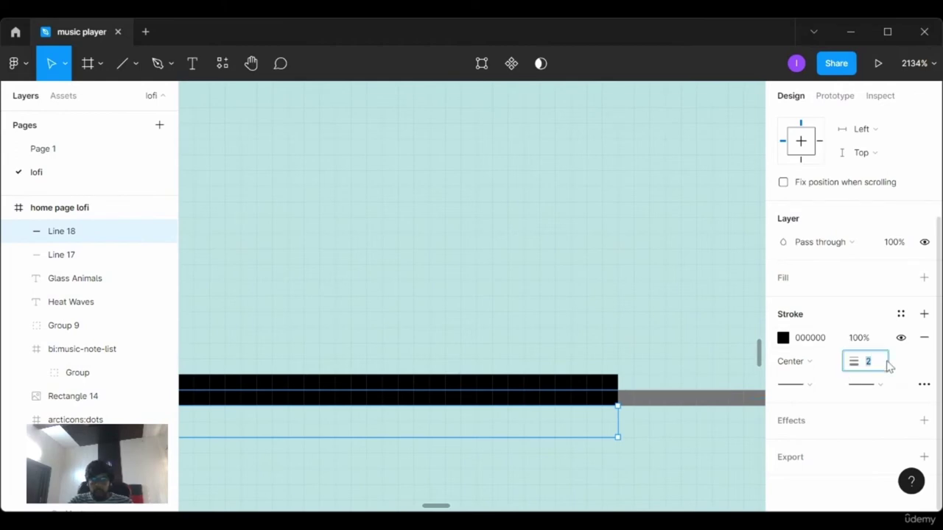
pyautogui.write('3')
pyautogui.press('Return')
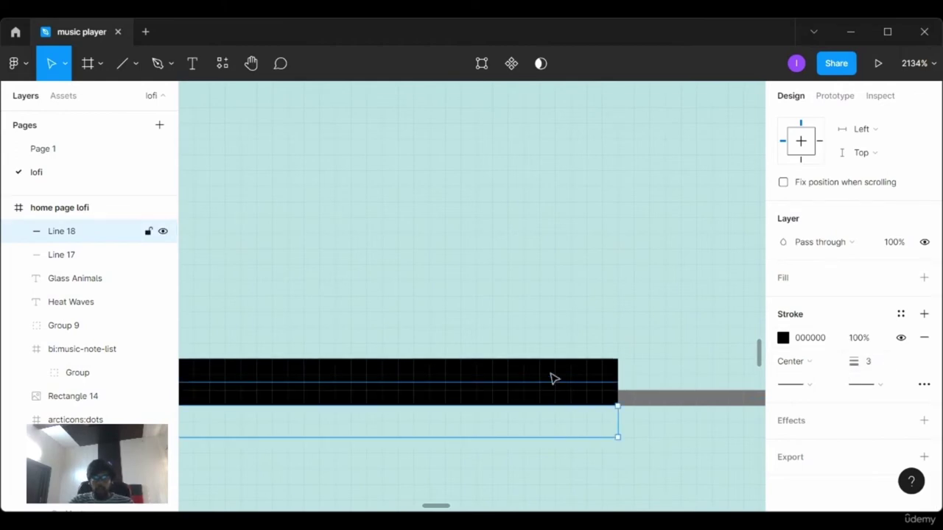
pyautogui.scroll(-5, 564, 268)
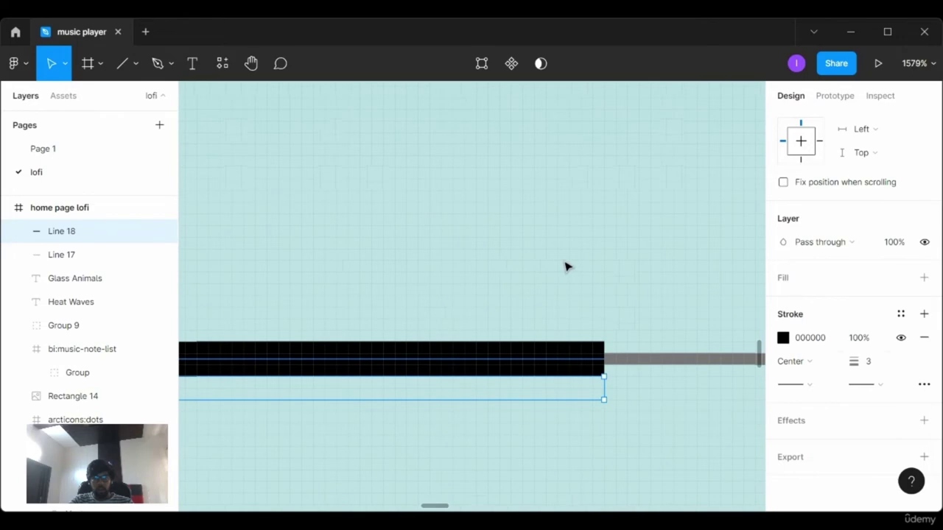
pyautogui.scroll(-5, 564, 267)
pyautogui.scroll(-5, 568, 288)
pyautogui.scroll(3, 604, 346)
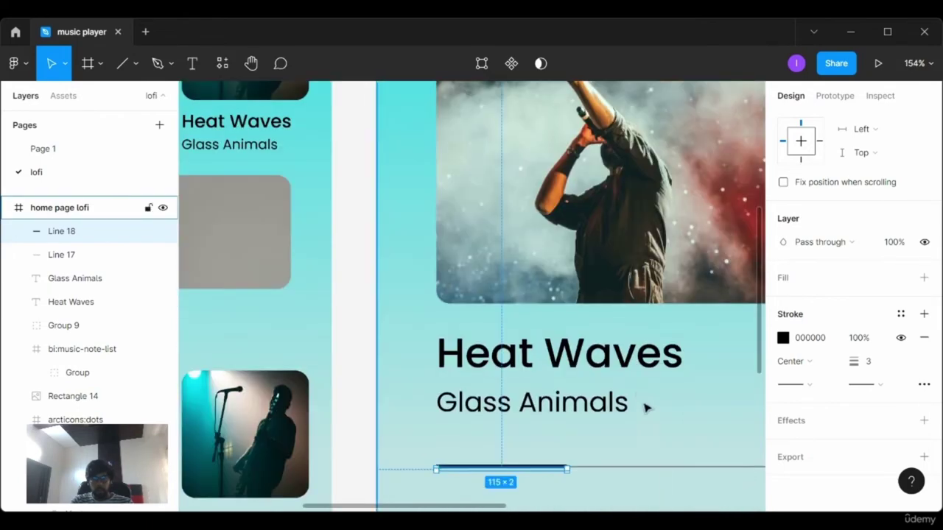
pyautogui.press('Escape')
pyautogui.scroll(-2, 674, 451)
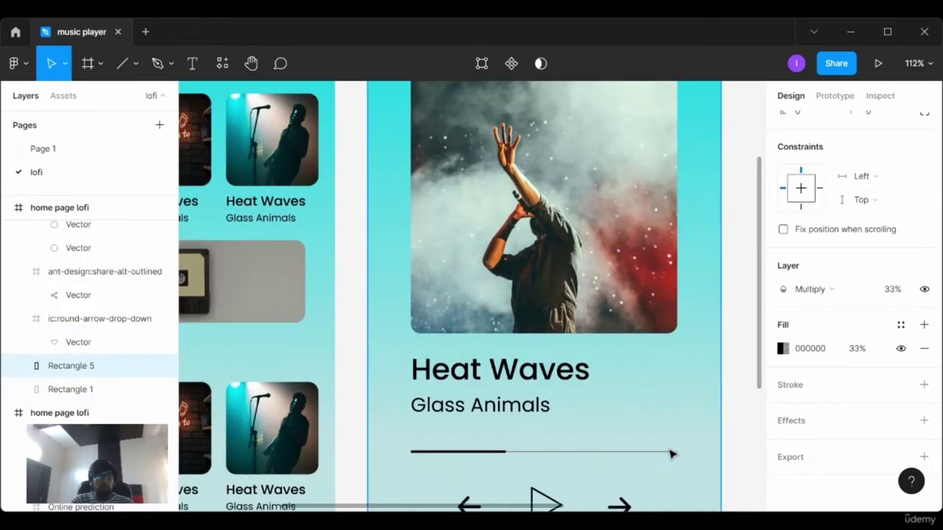
pyautogui.scroll(1, 524, 476)
pyautogui.scroll(1, 525, 475)
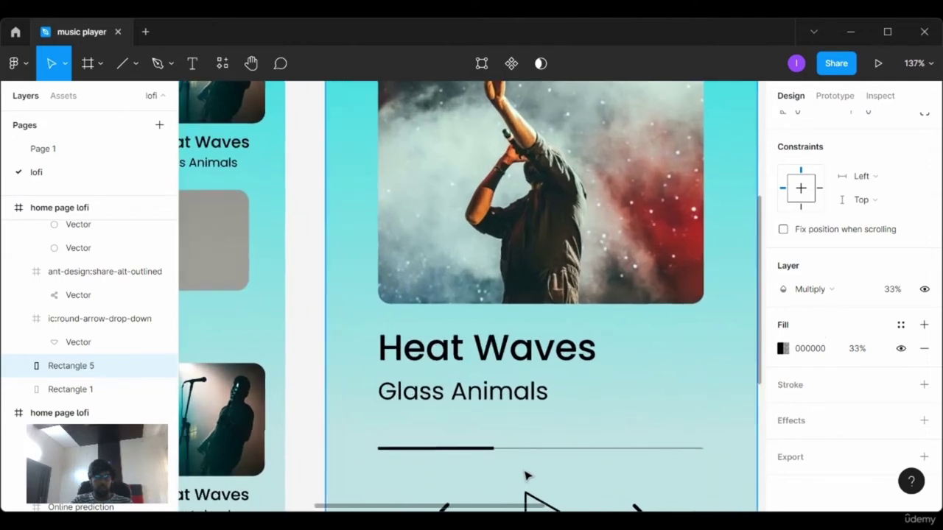
pyautogui.scroll(1, 524, 476)
pyautogui.scroll(1, 522, 479)
pyautogui.scroll(2, 521, 479)
pyautogui.scroll(1, 522, 479)
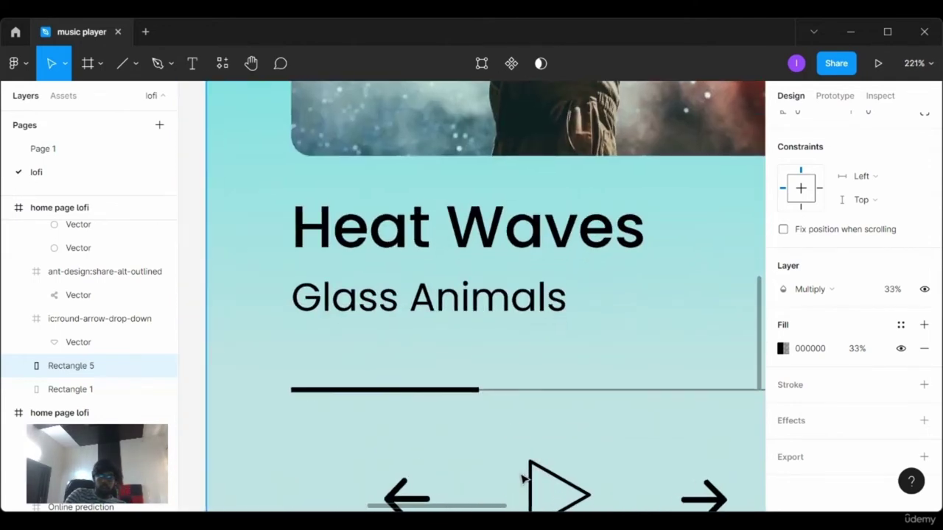
pyautogui.hscroll(1, 521, 478)
pyautogui.hscroll(1, 522, 479)
pyautogui.hscroll(1, 521, 479)
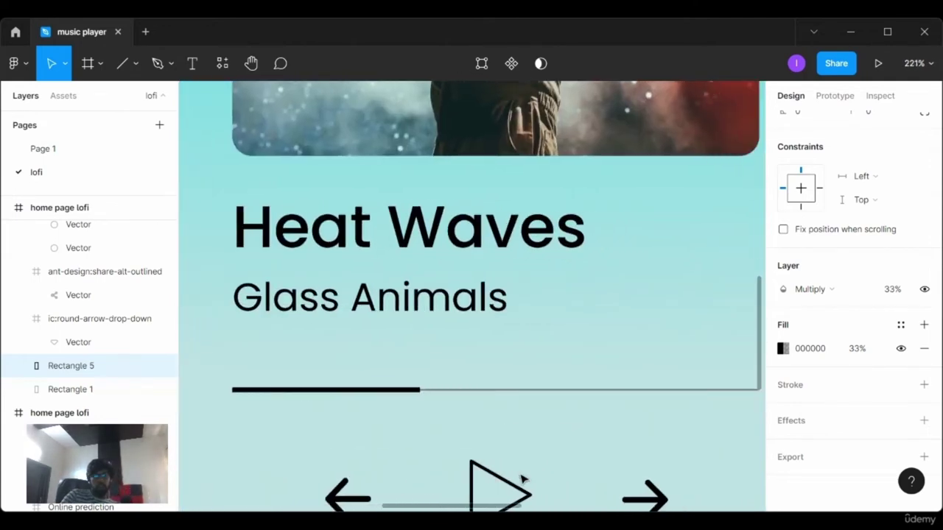
pyautogui.scroll(2, 522, 479)
pyautogui.hscroll(-4, 522, 479)
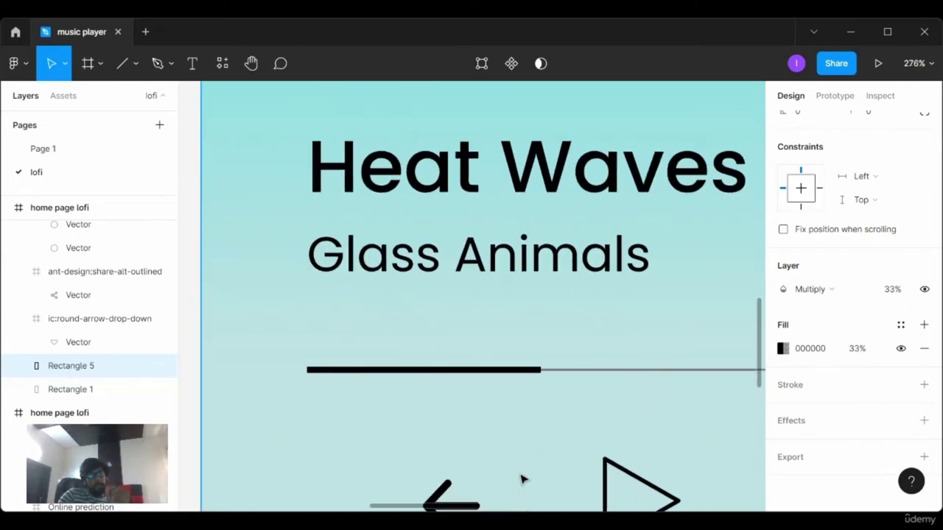
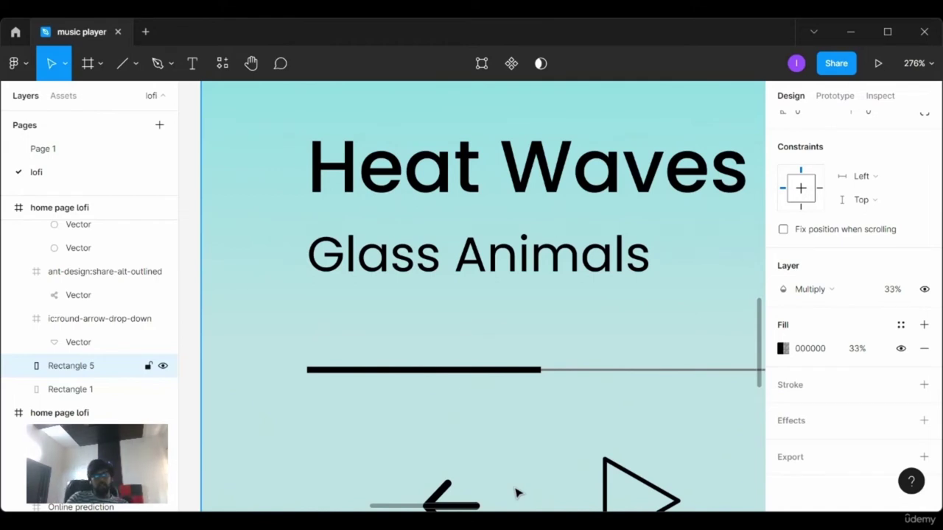
# - Add a '1:09' text label under the left end of the Heat Waves progress bar
pyautogui.scroll(5, 515, 494)
pyautogui.scroll(2, 515, 493)
pyautogui.scroll(2, 515, 493)
pyautogui.scroll(3, 515, 494)
pyautogui.scroll(3, 702, 355)
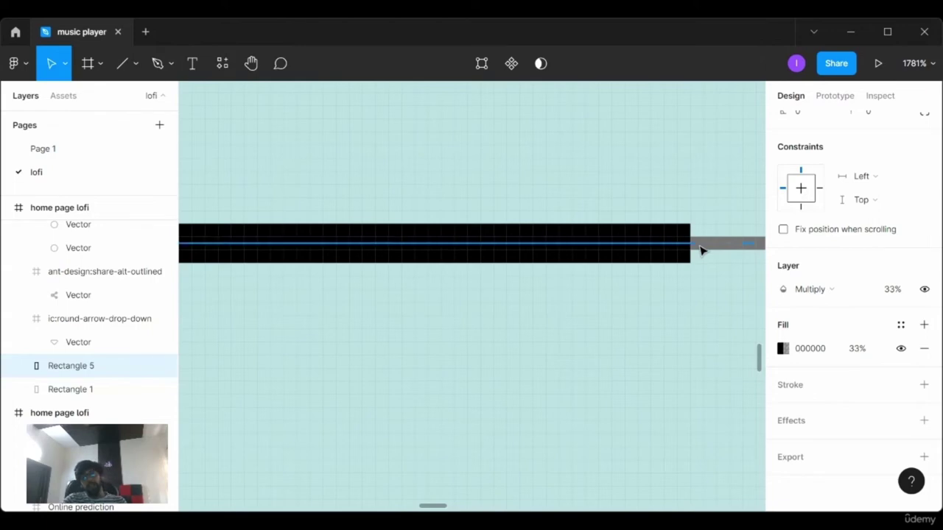
pyautogui.scroll(-5, 701, 251)
pyautogui.scroll(-3, 699, 261)
pyautogui.hscroll(2, 678, 274)
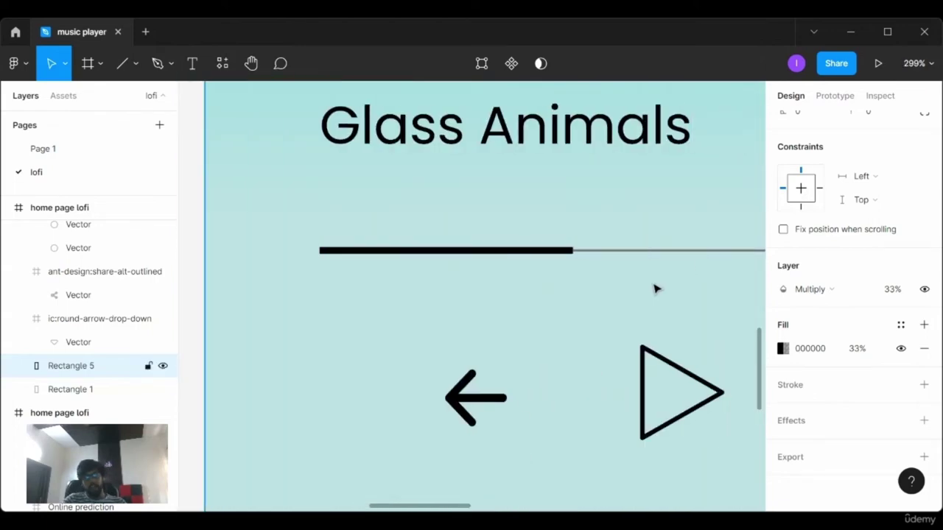
pyautogui.scroll(-5, 656, 289)
pyautogui.hscroll(3, 655, 288)
pyautogui.scroll(1, 653, 290)
pyautogui.scroll(-2, 651, 291)
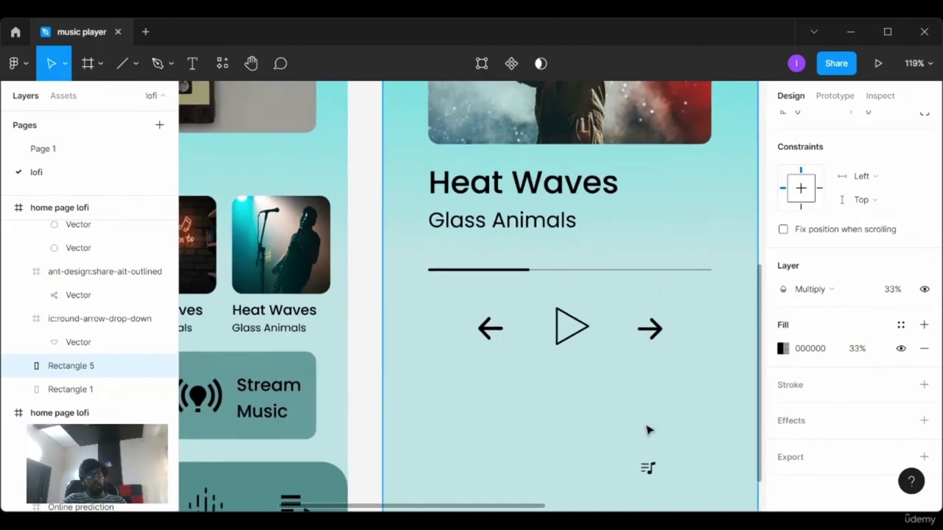
pyautogui.click(198, 65)
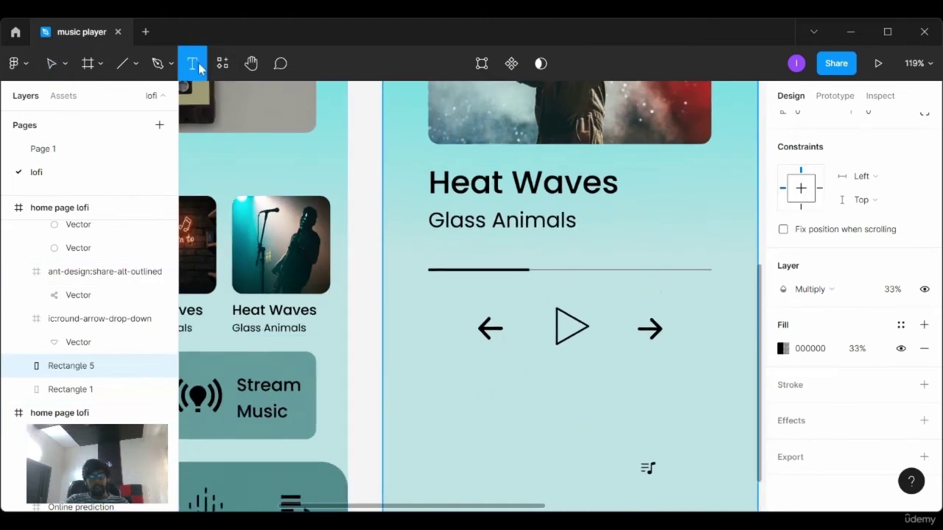
pyautogui.click(431, 278)
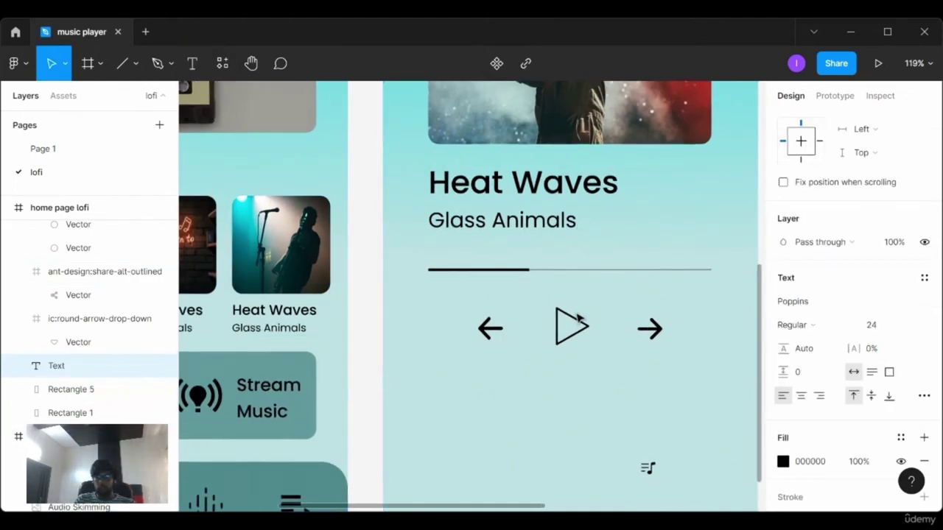
pyautogui.write('1')
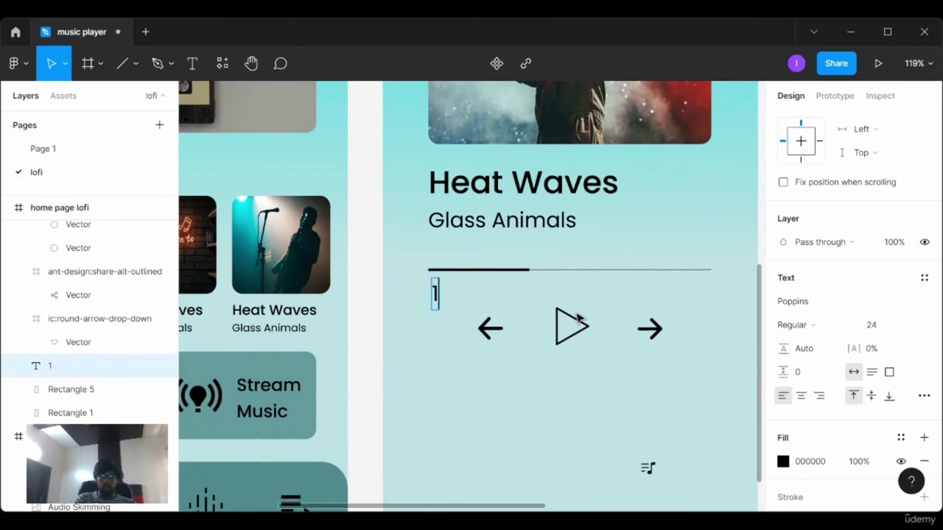
pyautogui.write(':09')
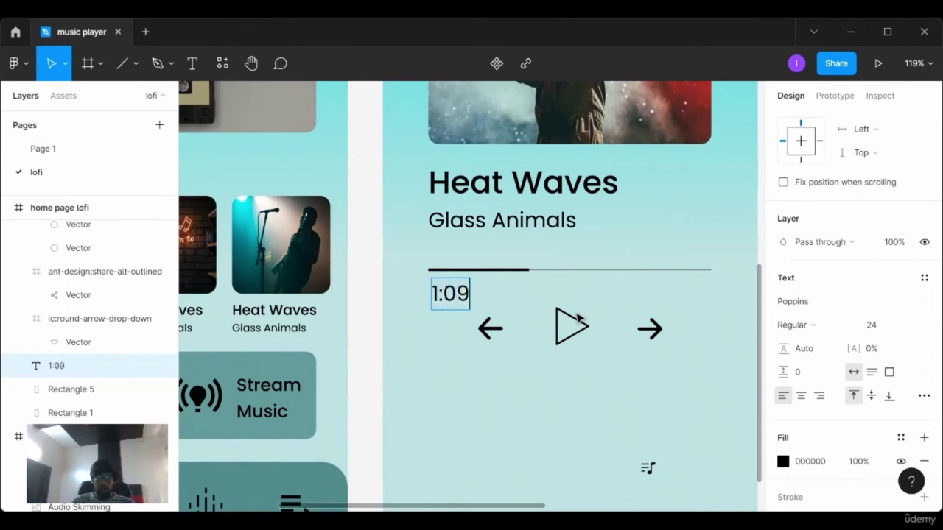
pyautogui.click(507, 311)
# - Style the 1:09 label at size 16, Light weight, aligned under the bar's left edge
pyautogui.click(462, 292)
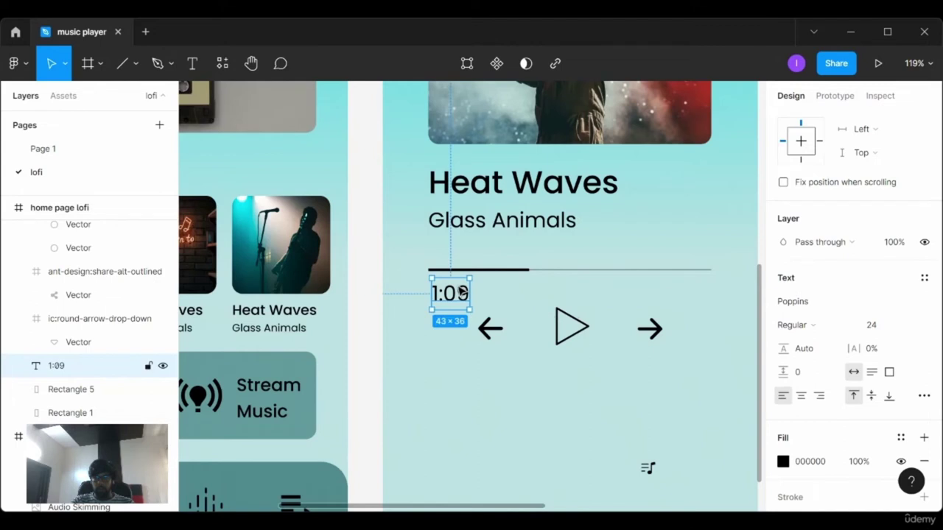
pyautogui.click(906, 326)
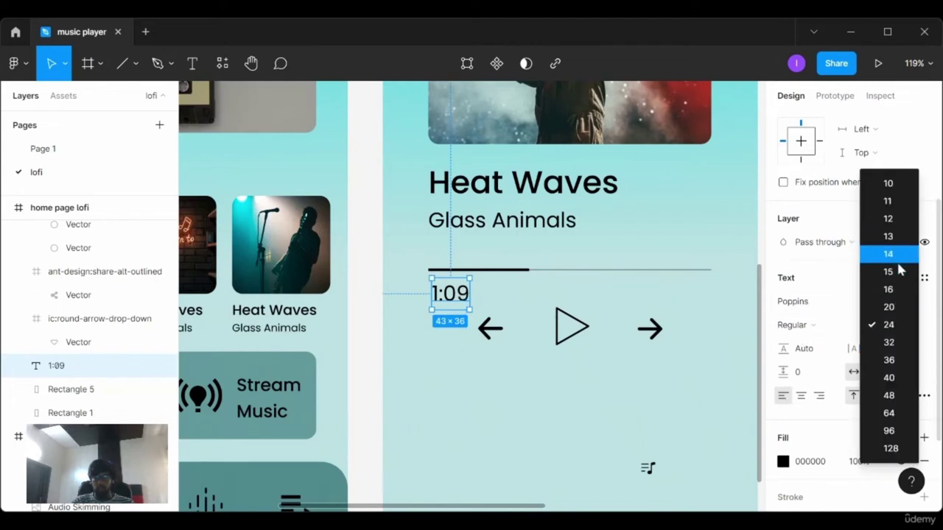
pyautogui.click(900, 289)
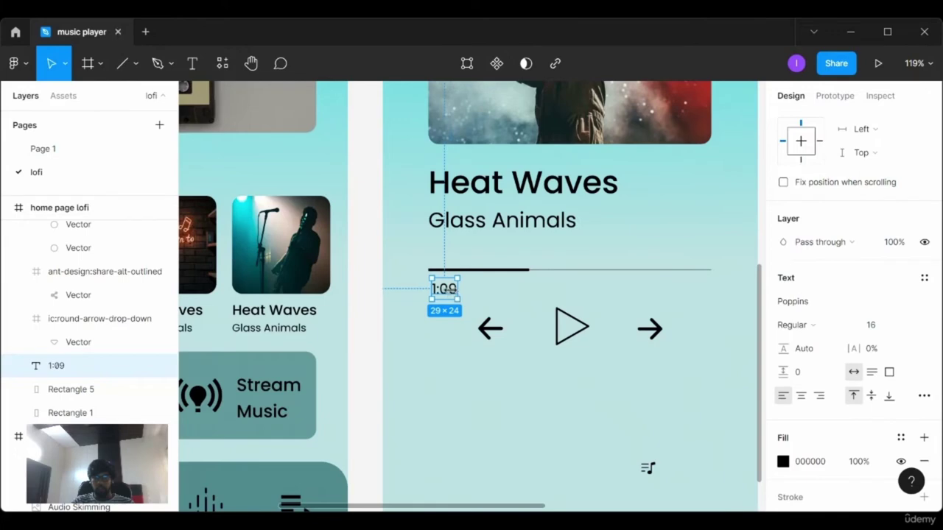
pyautogui.moveTo(447, 291); pyautogui.dragTo(446, 295)
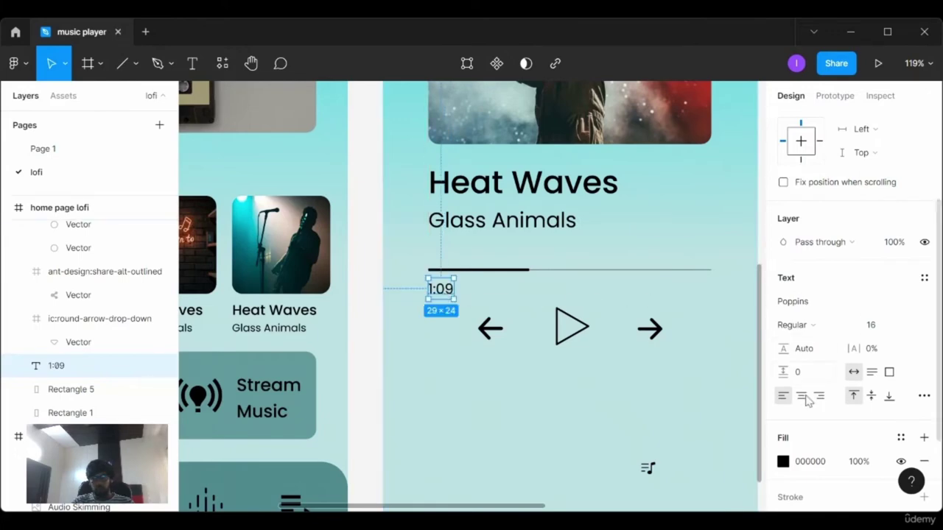
pyautogui.click(804, 333)
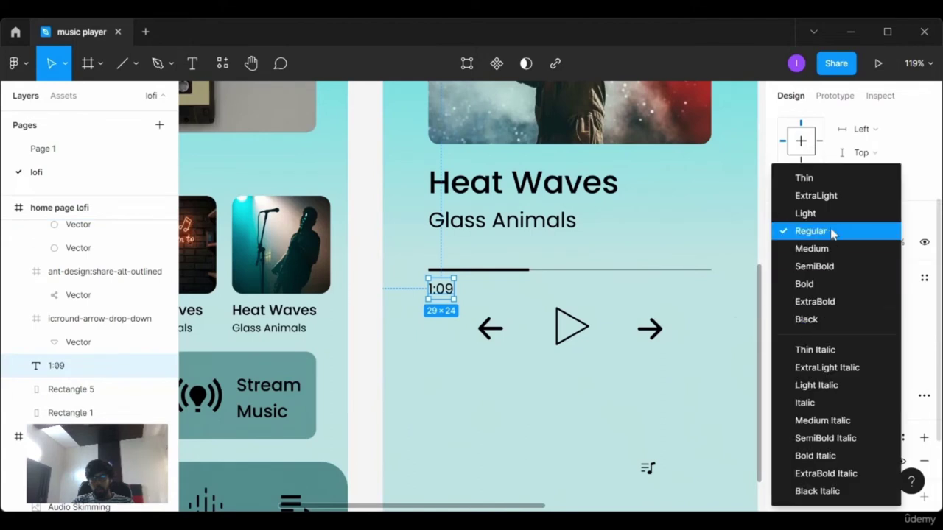
pyautogui.click(799, 232)
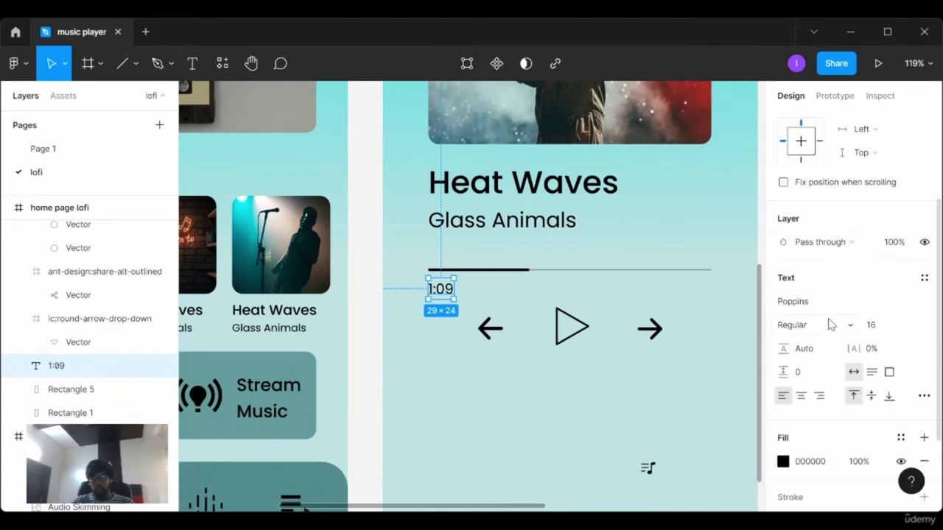
pyautogui.click(810, 324)
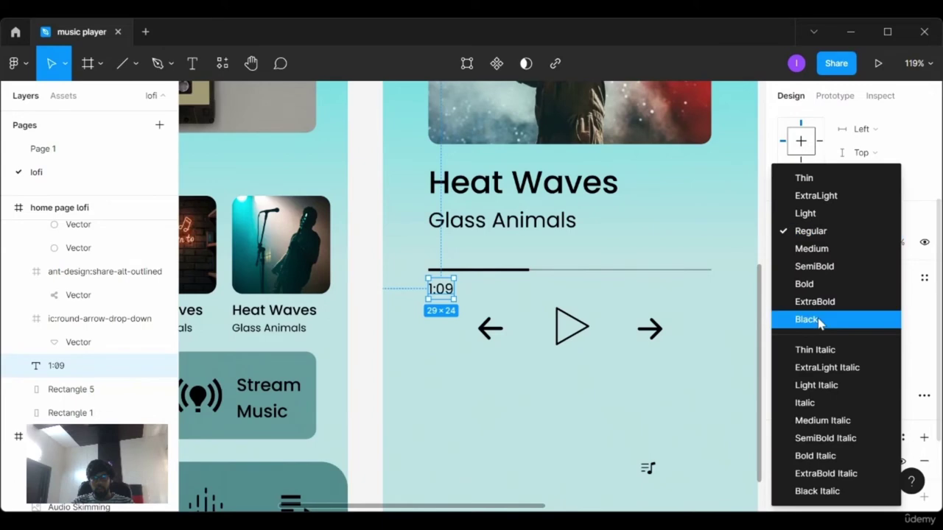
pyautogui.click(836, 217)
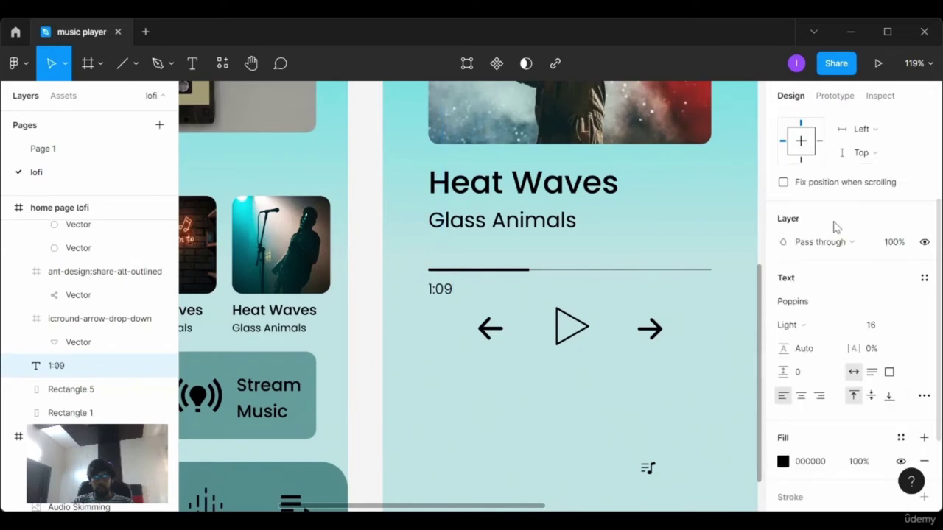
pyautogui.keyDown('ctrl'); pyautogui.scroll(3, 413, 284); pyautogui.keyUp('ctrl')
pyautogui.keyDown('ctrl'); pyautogui.scroll(3, 420, 285); pyautogui.keyUp('ctrl')
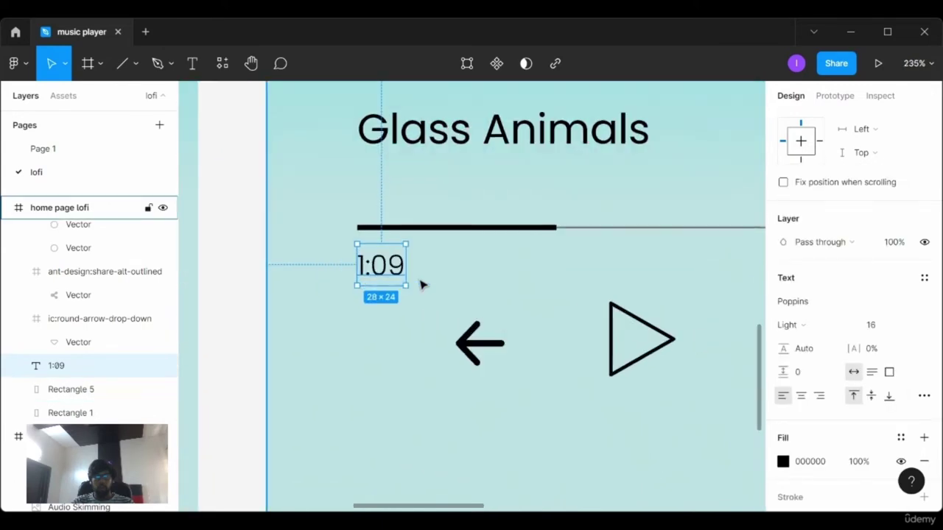
pyautogui.moveTo(396, 268); pyautogui.dragTo(389, 264)
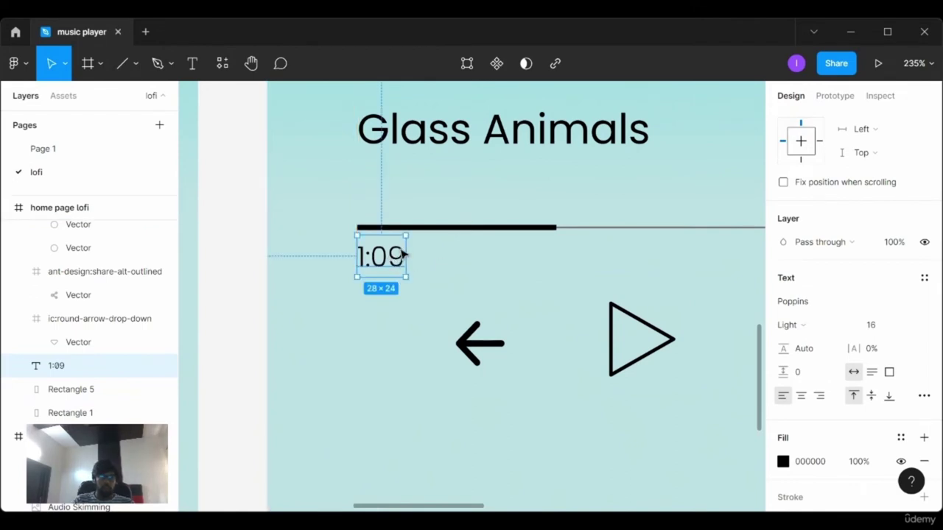
# - Duplicate the 1:09 label and move the copy under the progress bar's right end
pyautogui.press('alt')
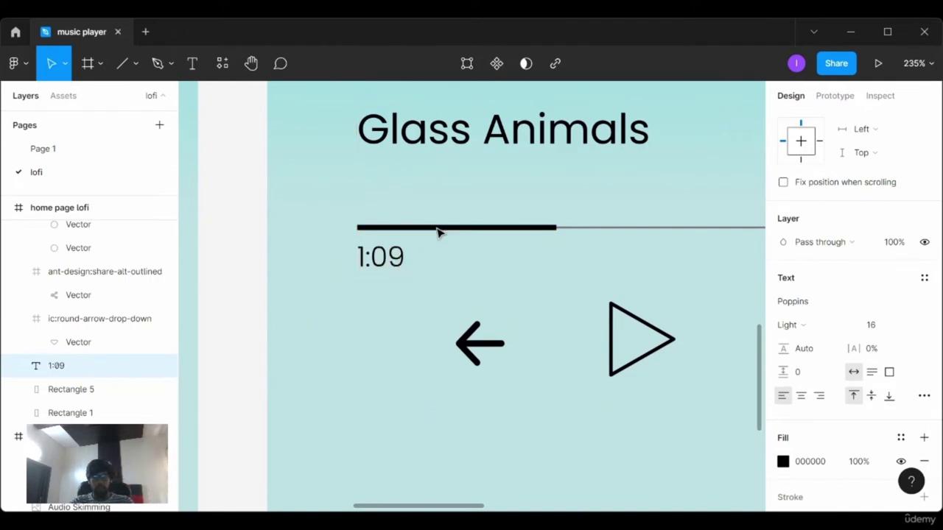
pyautogui.hotkey('ctrl', 'v')
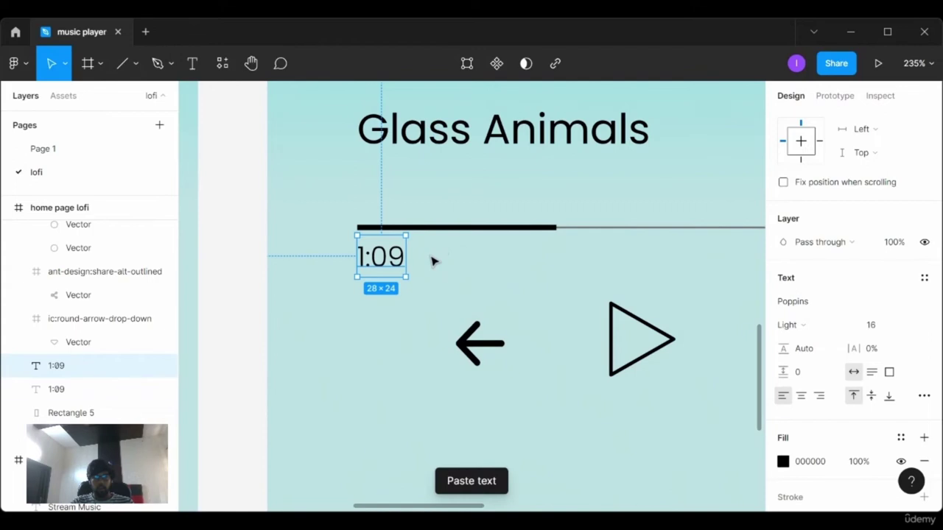
pyautogui.scroll(-3, 433, 261)
pyautogui.scroll(-3, 431, 261)
pyautogui.moveTo(402, 258); pyautogui.dragTo(622, 261)
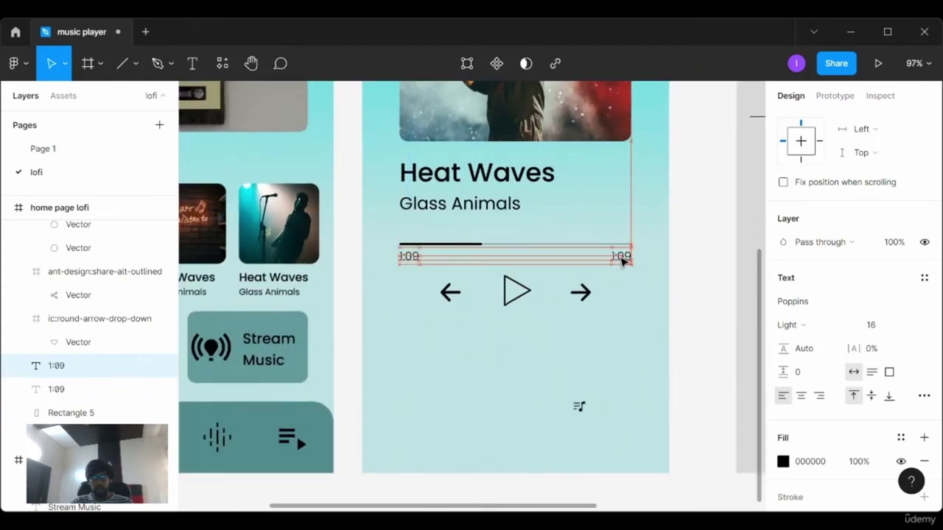
pyautogui.scroll(2, 622, 260)
pyautogui.scroll(2, 622, 261)
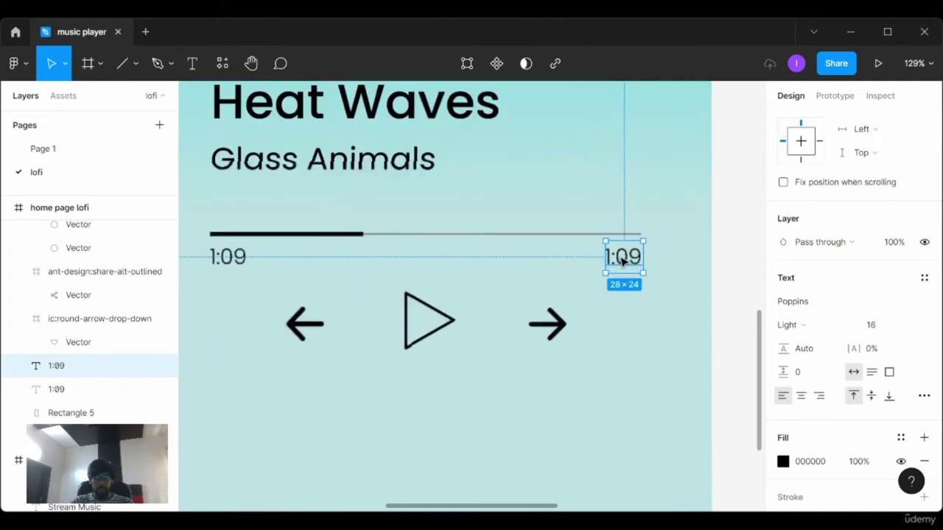
pyautogui.scroll(2, 622, 262)
pyautogui.hscroll(-2, 623, 262)
pyautogui.hscroll(-2, 622, 262)
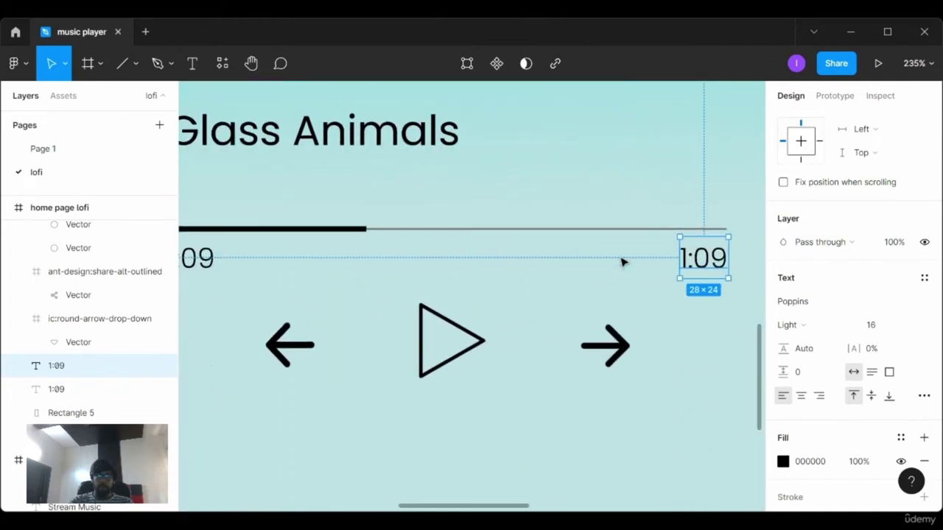
# - Change the copied label's text to 8:40 and nudge it to end at the bar's end
pyautogui.doubleClick(718, 257)
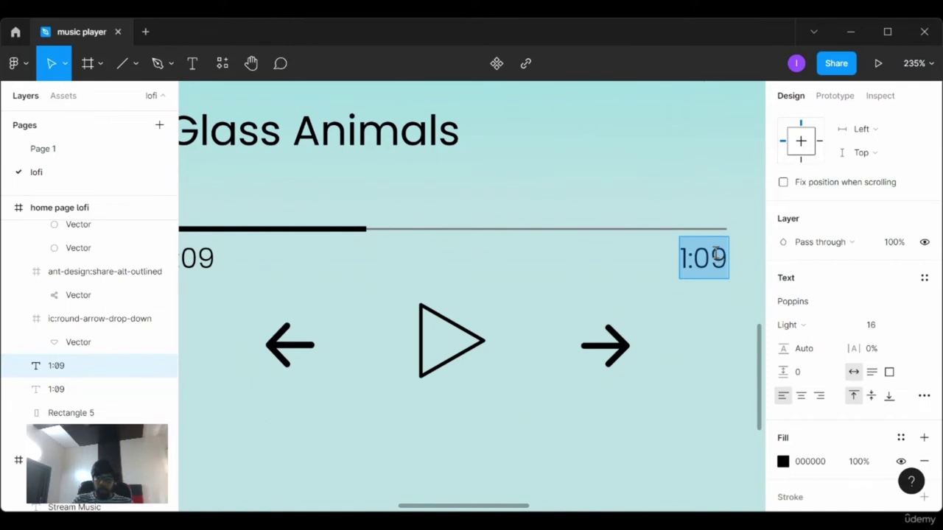
pyautogui.press('Left')
pyautogui.press('Right')
pyautogui.press('BackSpace')
pyautogui.write('8')
pyautogui.press('Right')
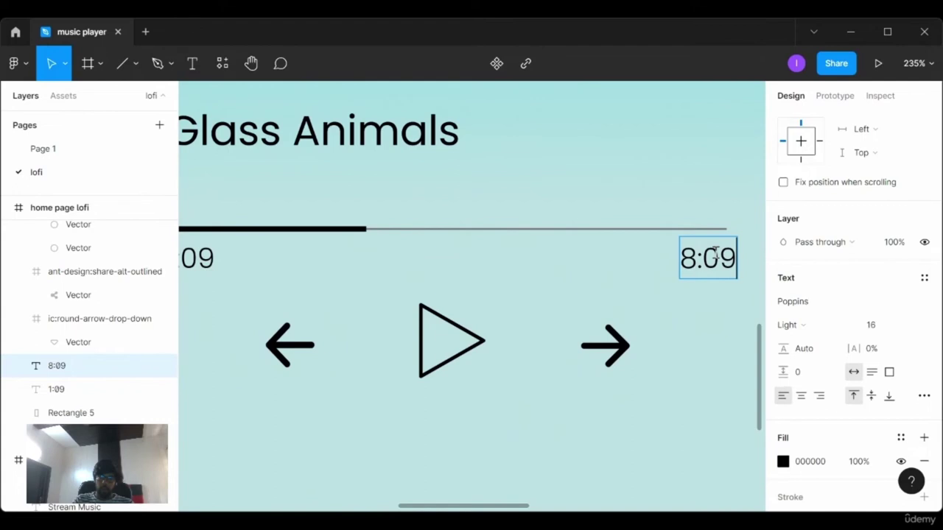
pyautogui.press('BackSpace')
pyautogui.press('BackSpace')
pyautogui.write('40')
pyautogui.press('Escape')
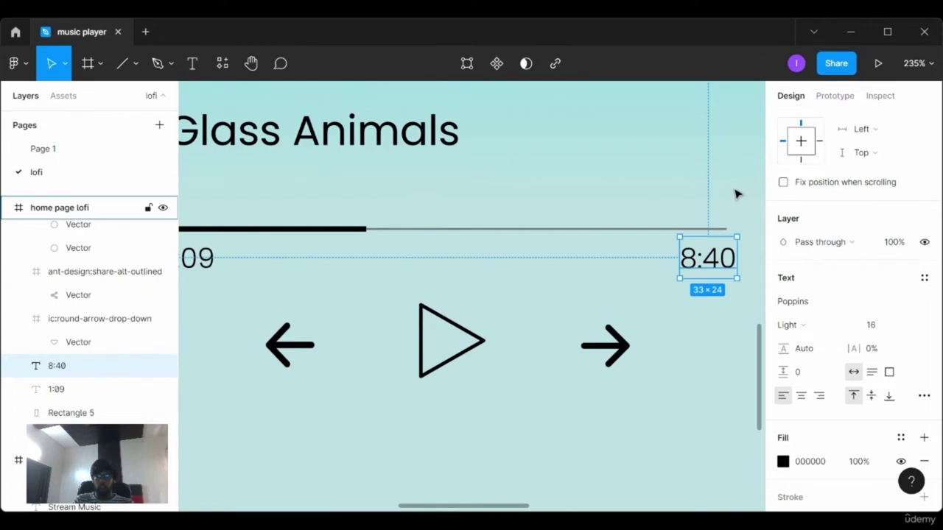
pyautogui.press('Left')
pyautogui.press('Left')
pyautogui.press('Left')
pyautogui.press('Left')
pyautogui.press('Left')
pyautogui.press('Left')
pyautogui.scroll(-2, 735, 192)
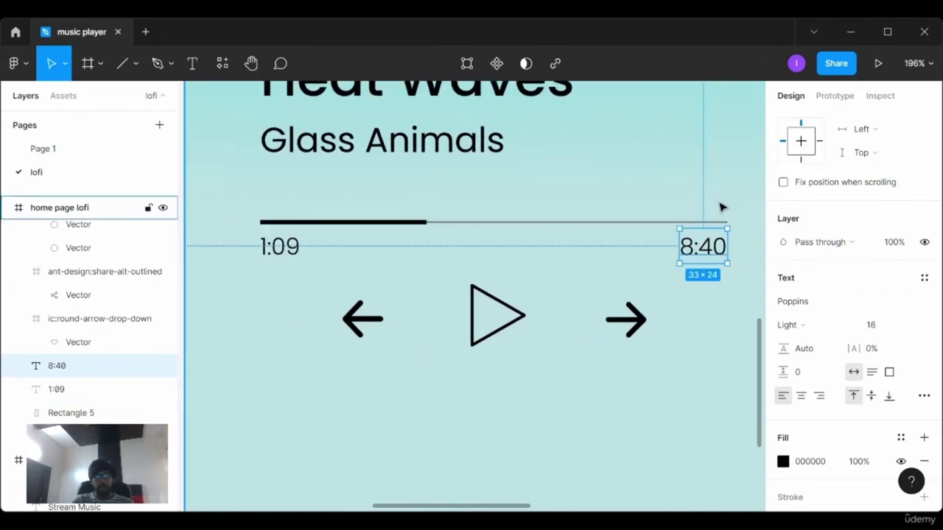
pyautogui.hscroll(-1, 722, 208)
pyautogui.scroll(-3, 721, 206)
pyautogui.scroll(-3, 692, 324)
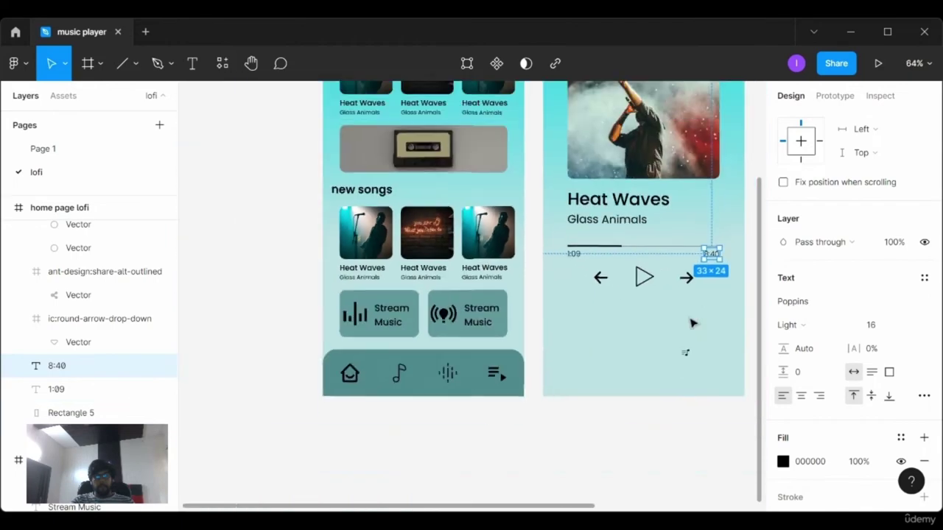
pyautogui.hscroll(2, 678, 332)
pyautogui.click(688, 301)
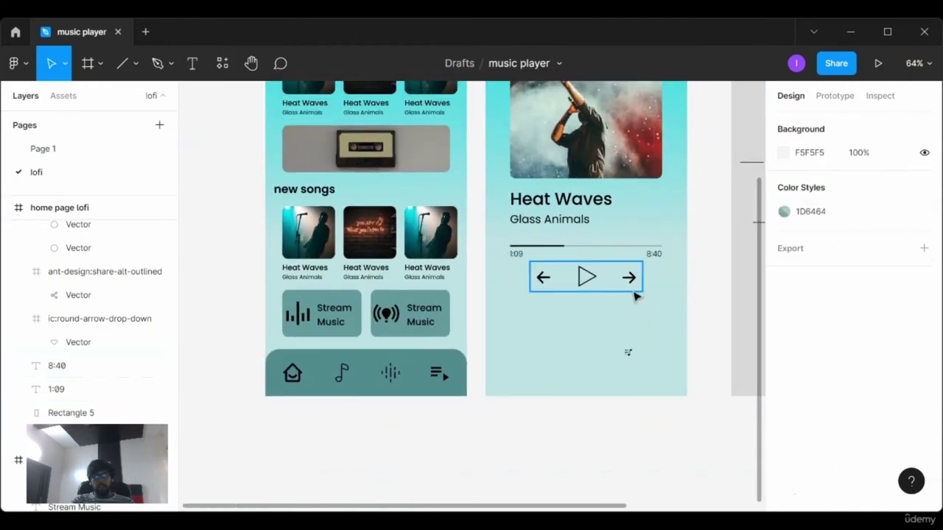
# - Nudge the arrow-and-play controls group (Group 9) down from Y 640 to Y 643
pyautogui.scroll(-1, 642, 294)
pyautogui.click(613, 280)
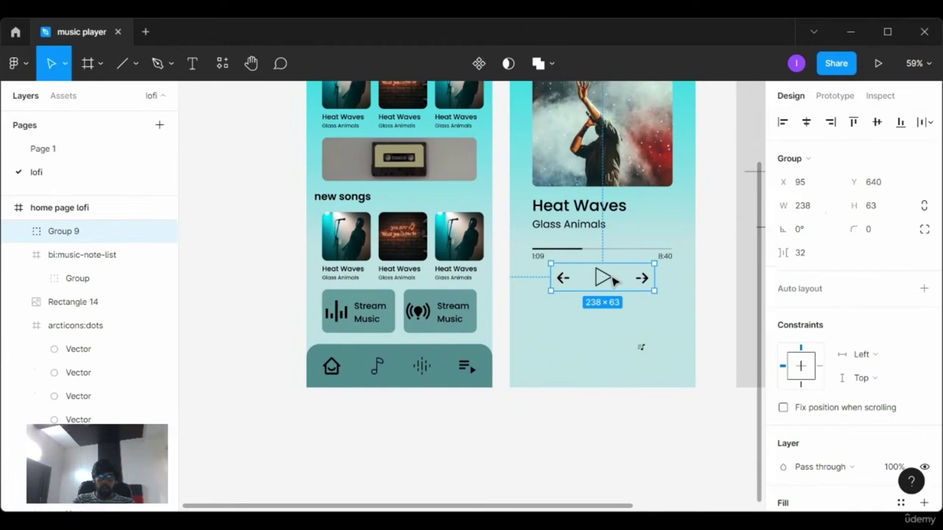
pyautogui.press('alt')
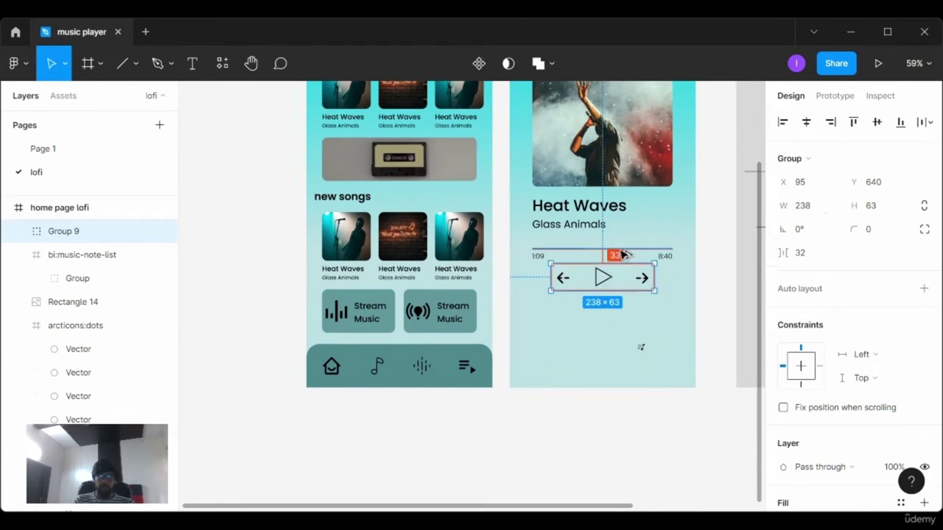
pyautogui.press('Down')
pyautogui.press('Down')
pyautogui.press('Down')
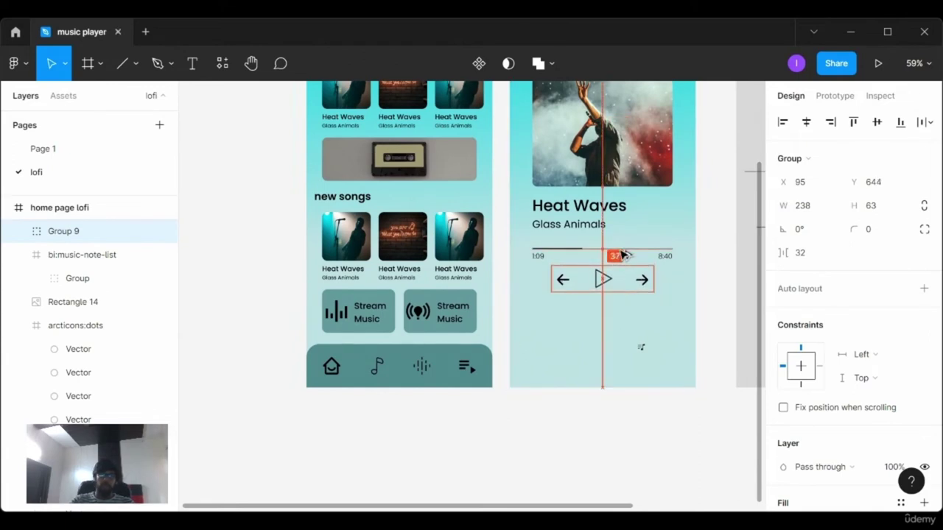
pyautogui.press('Up')
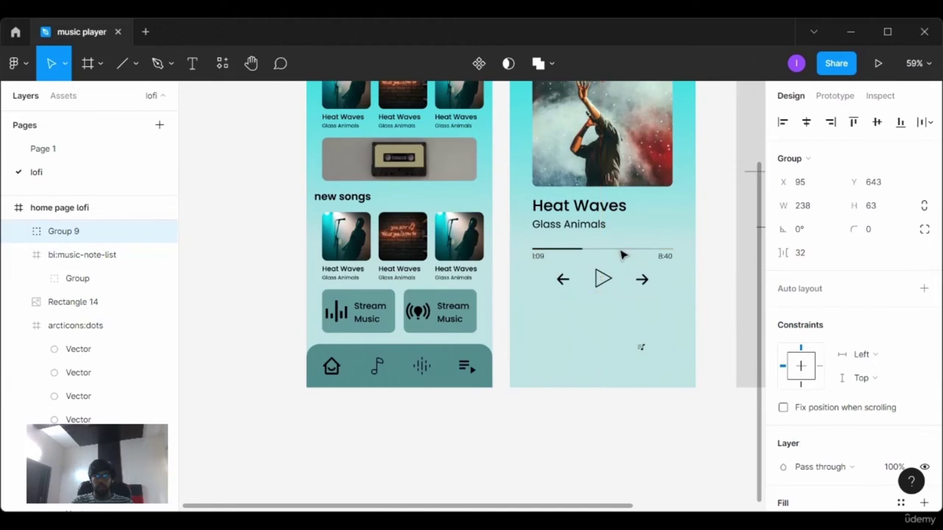
pyautogui.scroll(2, 621, 254)
pyautogui.scroll(2, 621, 254)
pyautogui.scroll(2, 621, 254)
pyautogui.scroll(-1, 621, 253)
pyautogui.press('Escape')
pyautogui.click(604, 252)
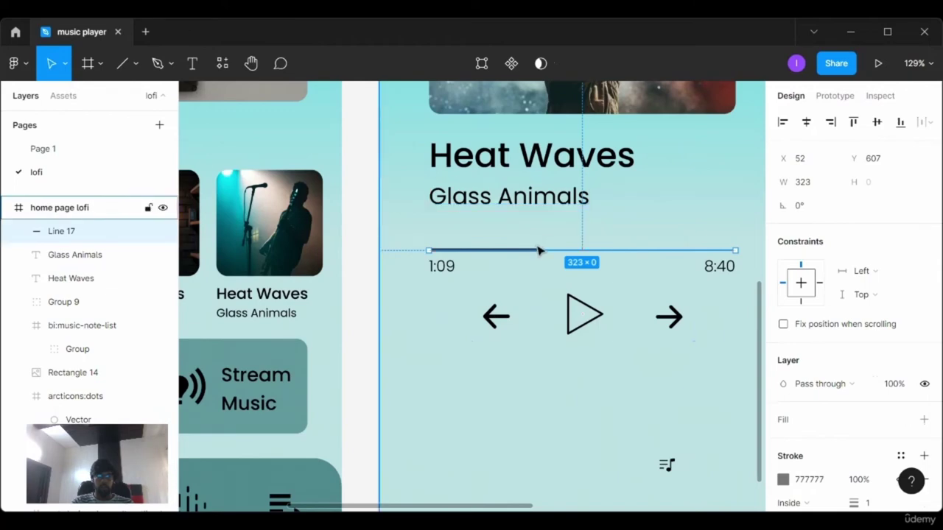
# - Group Line 18, Line 17, 1:09 and 8:40, and raise the group to Y 603
pyautogui.keyDown('shift'); pyautogui.click(453, 270); pyautogui.keyUp('shift')
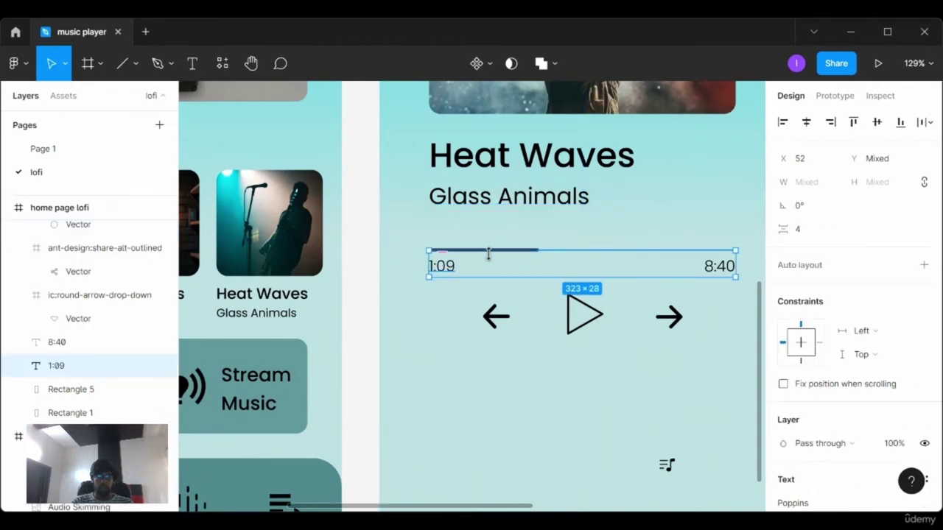
pyautogui.scroll(1, 488, 259)
pyautogui.scroll(5, 500, 264)
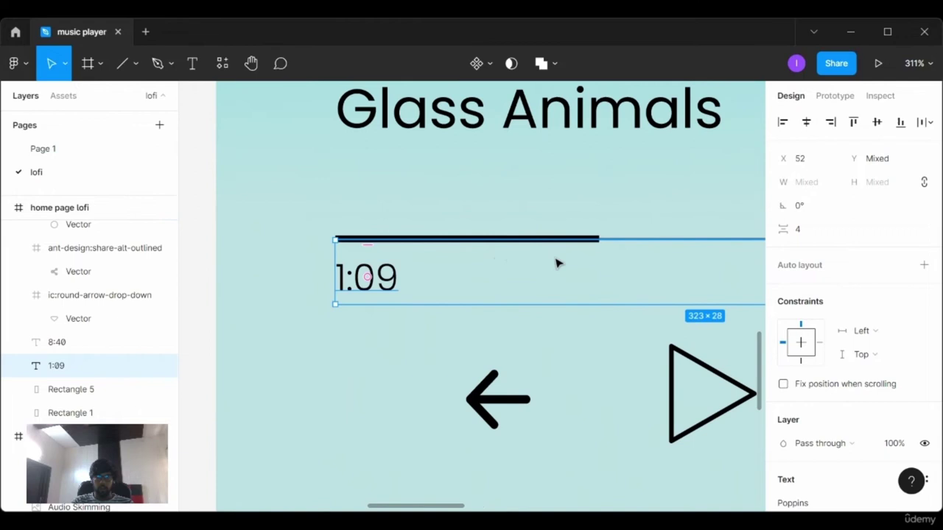
pyautogui.press('Escape')
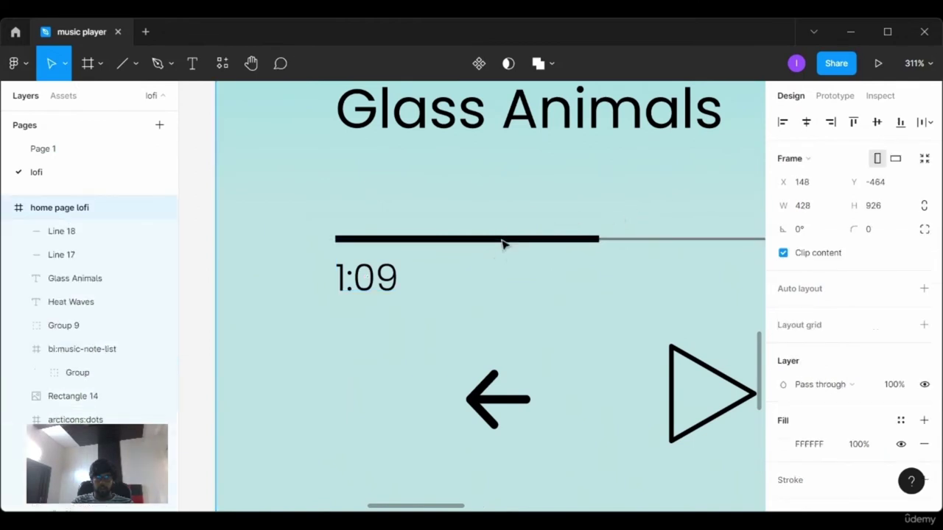
pyautogui.click(646, 239)
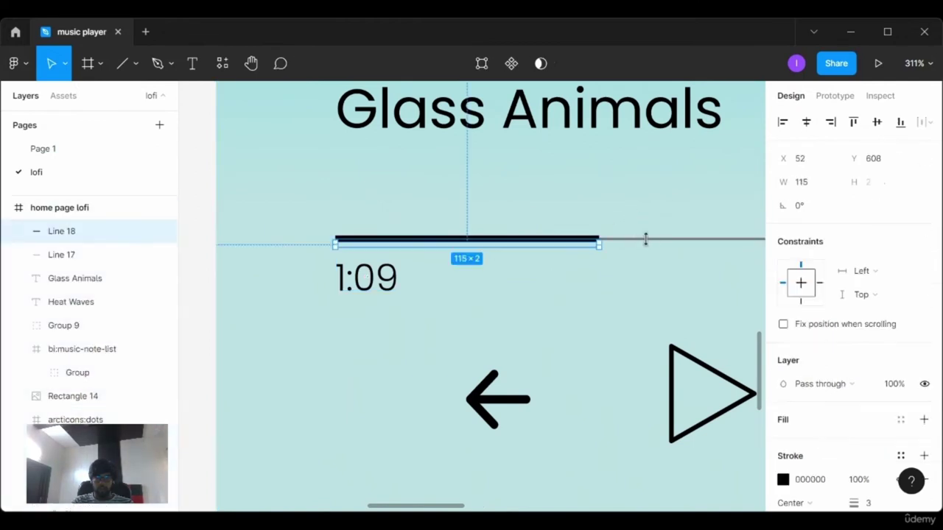
pyautogui.keyDown('shift'); pyautogui.click(644, 241); pyautogui.keyUp('shift')
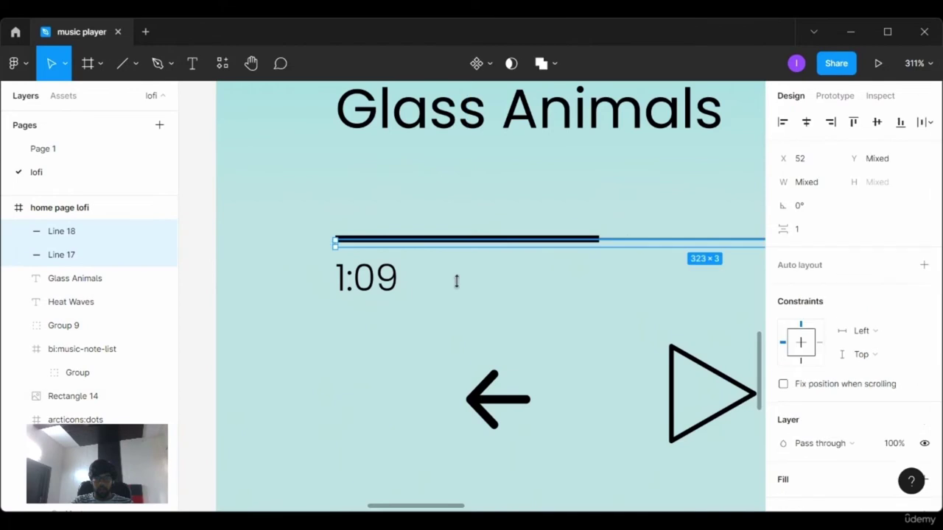
pyautogui.keyDown('shift'); pyautogui.click(401, 290); pyautogui.keyUp('shift')
pyautogui.keyDown('ctrl'); pyautogui.scroll(-5, 682, 199); pyautogui.keyUp('ctrl')
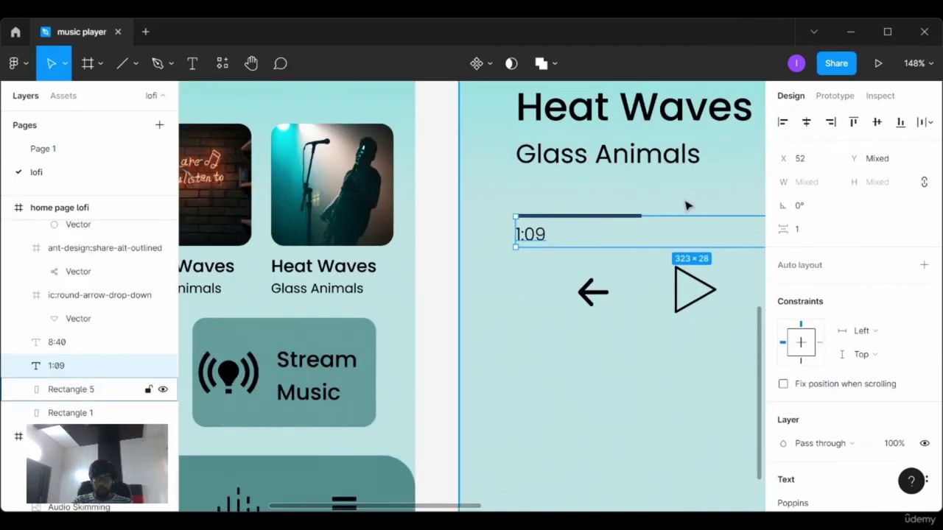
pyautogui.hscroll(5, 681, 206)
pyautogui.keyDown('shift'); pyautogui.click(535, 239); pyautogui.keyUp('shift')
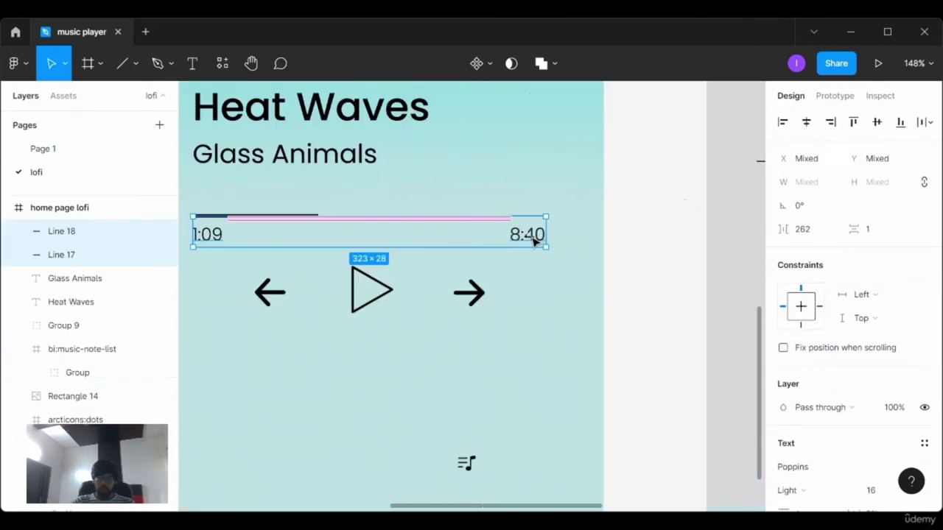
pyautogui.hotkey('ctrl', 'g')
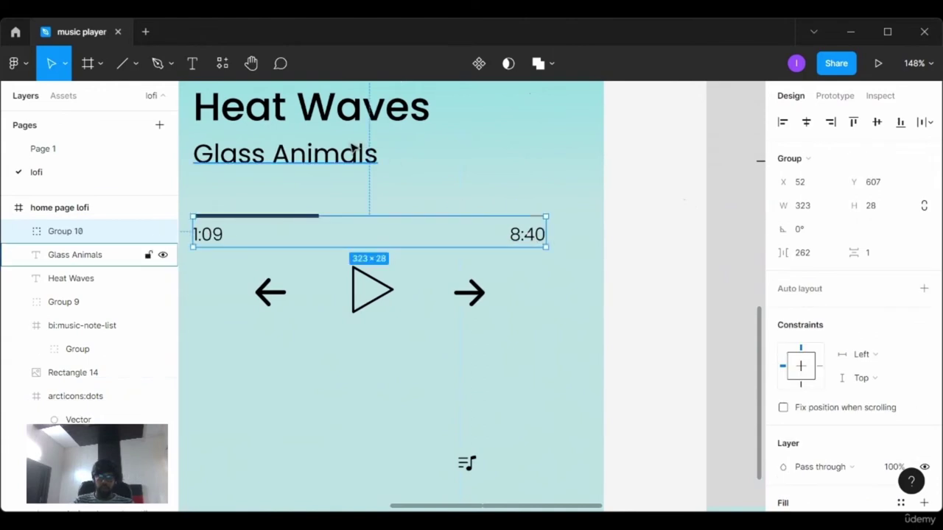
pyautogui.press('Up')
pyautogui.press('Up')
pyautogui.press('Up')
# - Lower the arrow-and-play controls group (Group 9) to Y 648
pyautogui.click(371, 273)
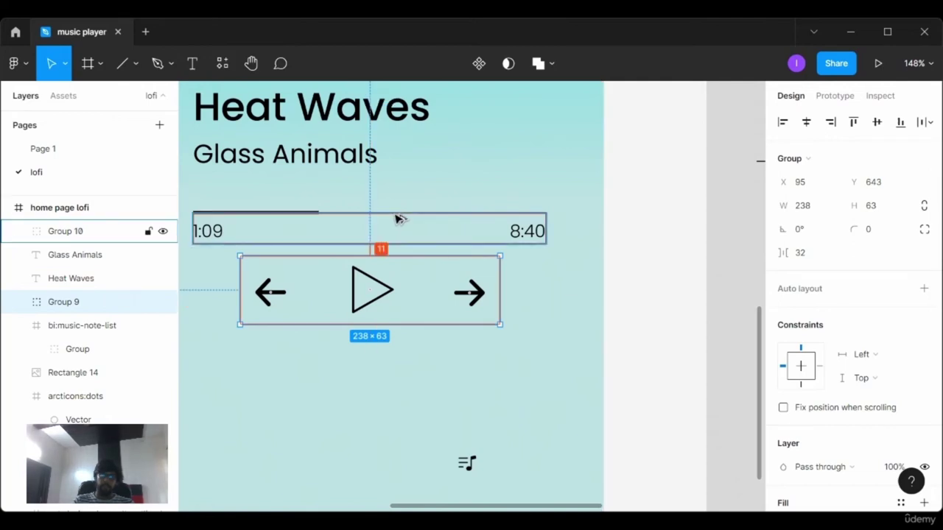
pyautogui.press('Down')
pyautogui.press('Down')
pyautogui.press('Down')
pyautogui.press('Down')
pyautogui.press('Down')
pyautogui.press('Down')
pyautogui.press('Up')
pyautogui.scroll(-2, 398, 219)
pyautogui.scroll(-4, 398, 218)
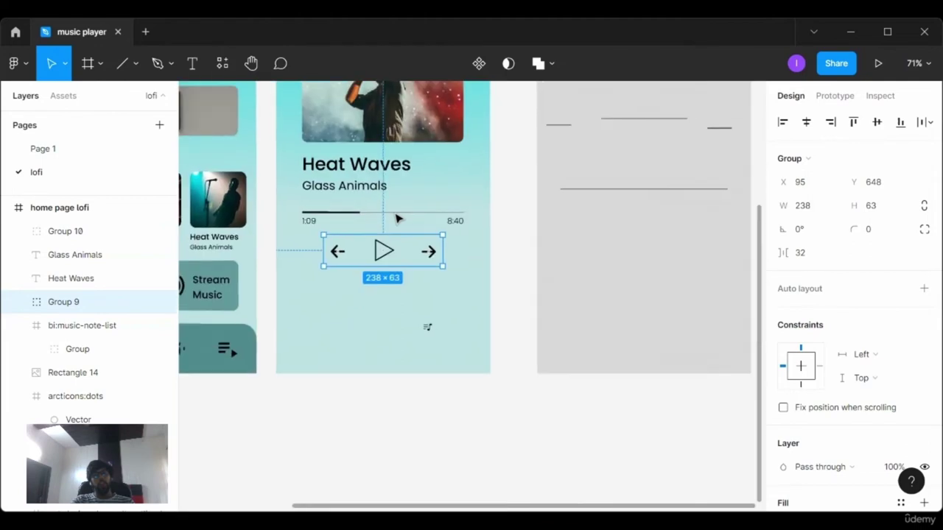
pyautogui.scroll(-1, 417, 312)
pyautogui.scroll(-1, 417, 312)
pyautogui.scroll(-1, 417, 313)
pyautogui.scroll(-1, 417, 312)
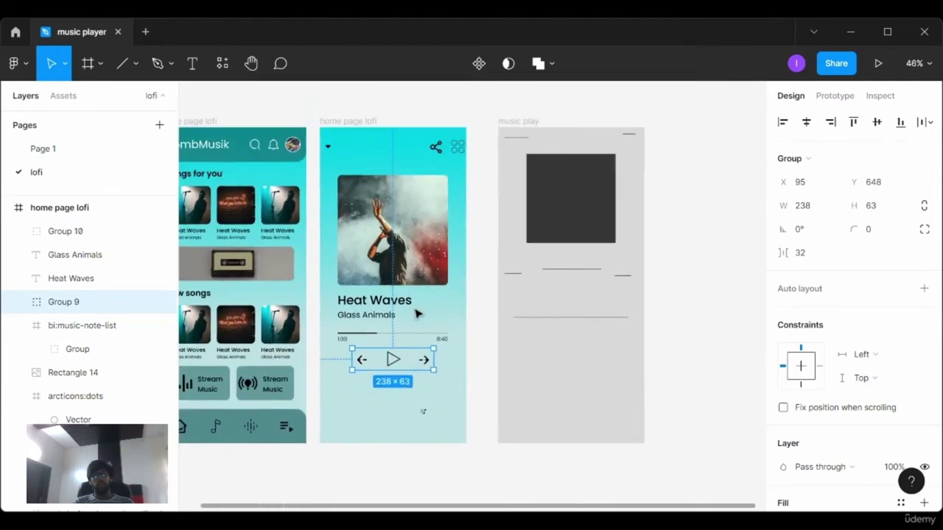
# - Resize the music-note-list icon to 48×48 and move it beside the playback controls
pyautogui.click(486, 252)
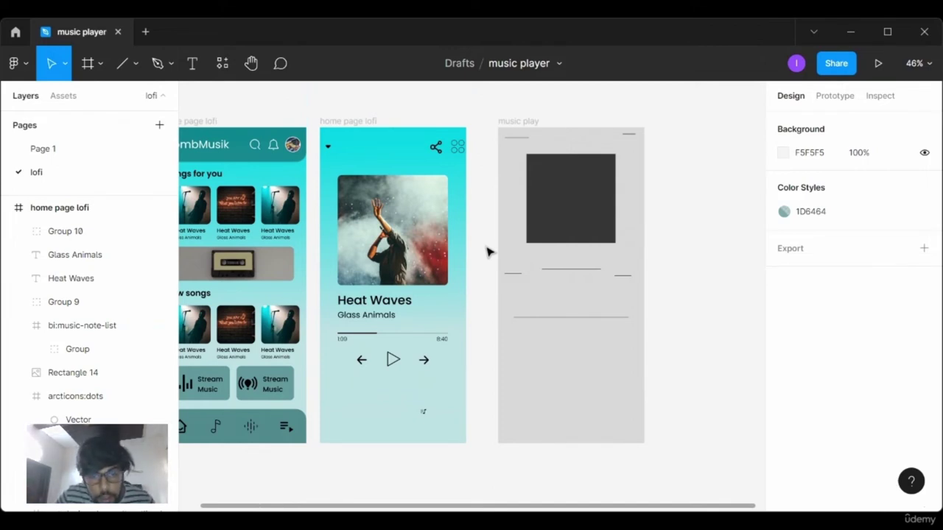
pyautogui.click(424, 412)
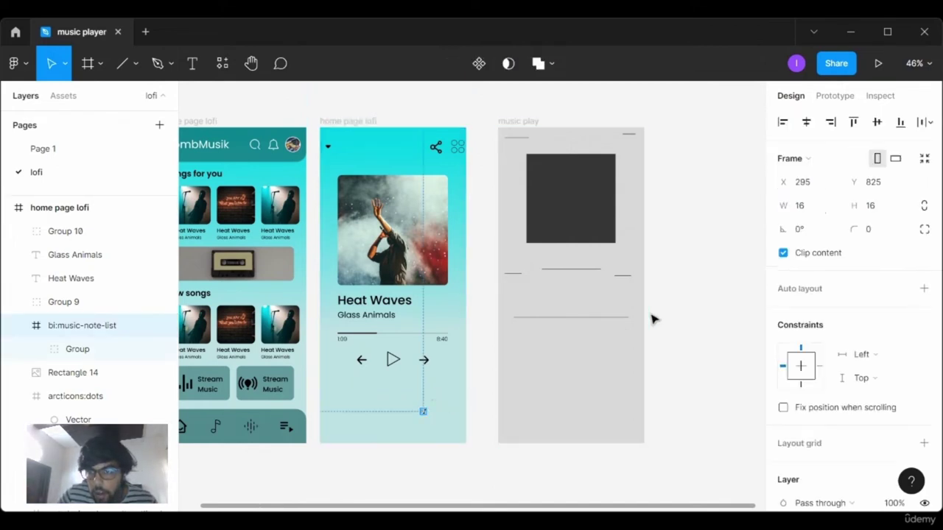
pyautogui.scroll(-3, 810, 236)
pyautogui.scroll(-2, 791, 383)
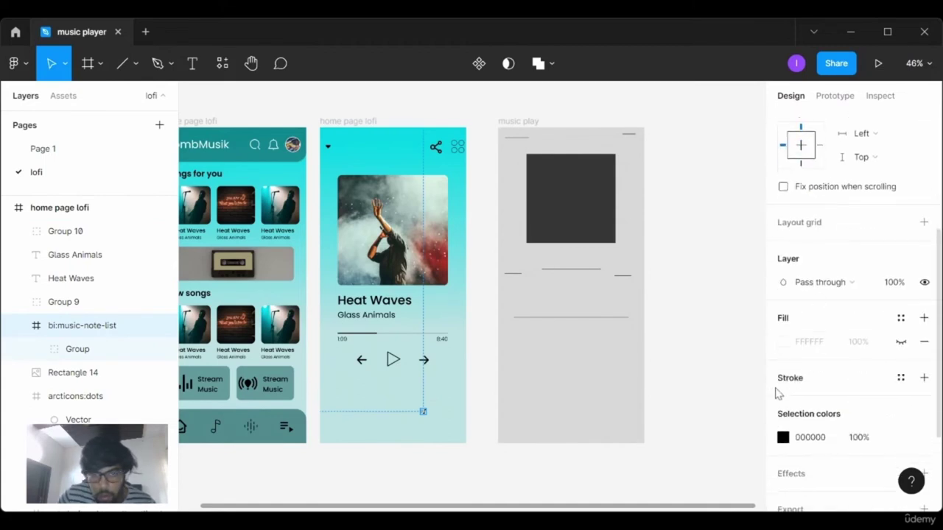
pyautogui.scroll(-2, 834, 360)
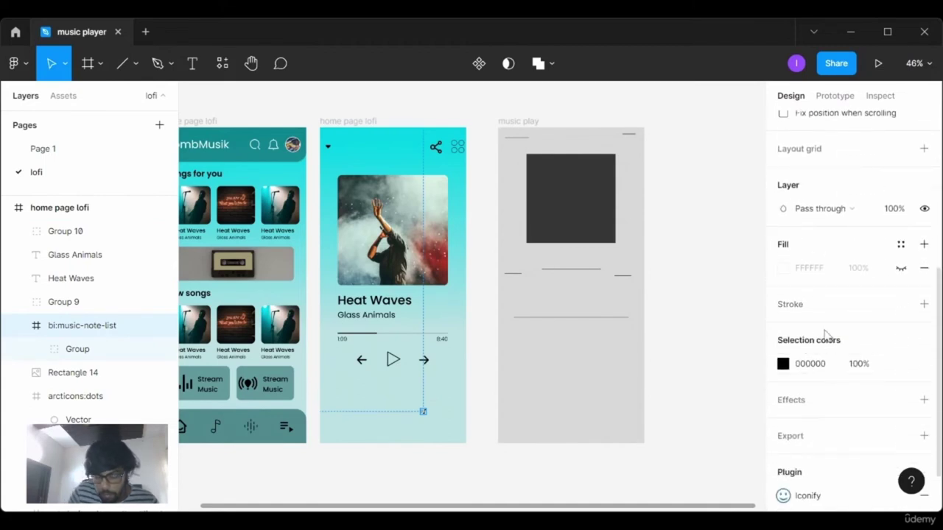
pyautogui.scroll(5, 822, 332)
pyautogui.click(801, 209)
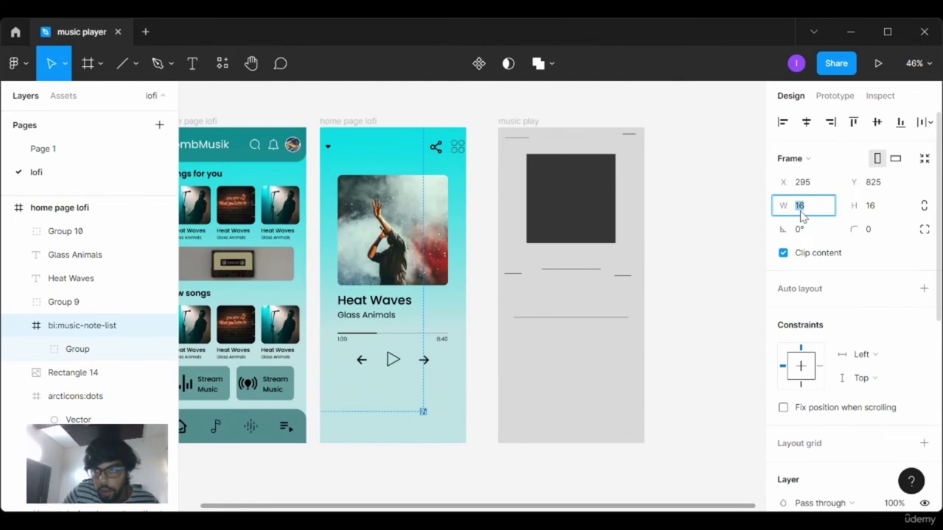
pyautogui.press('Return')
pyautogui.click(883, 208)
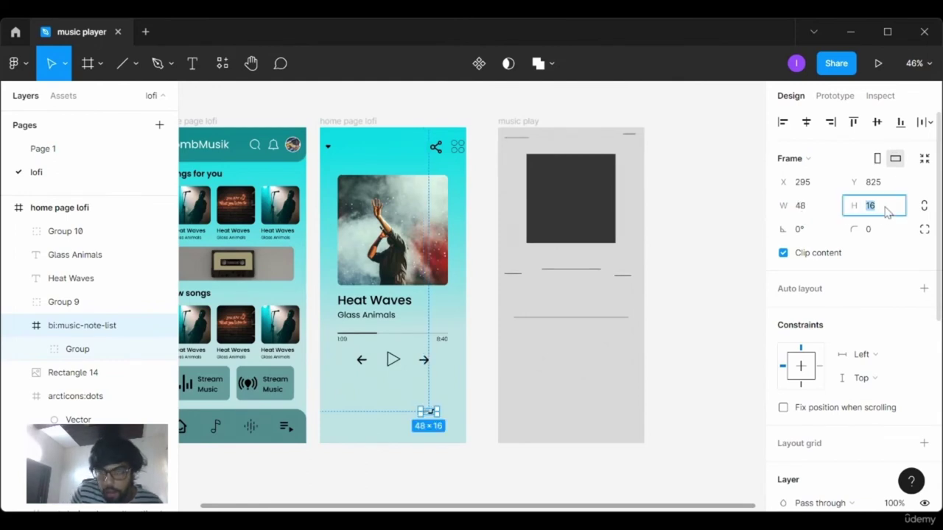
pyautogui.write('48')
pyautogui.press('Return')
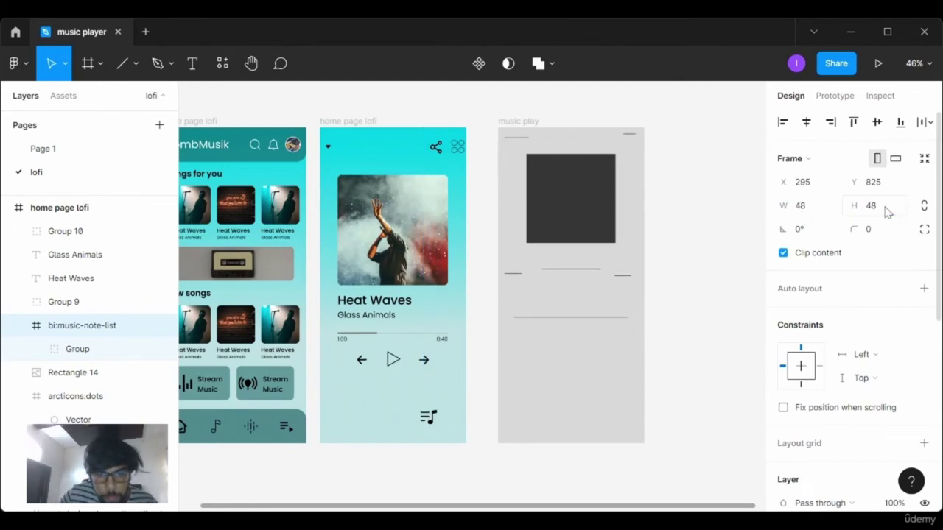
pyautogui.moveTo(427, 415); pyautogui.dragTo(425, 360)
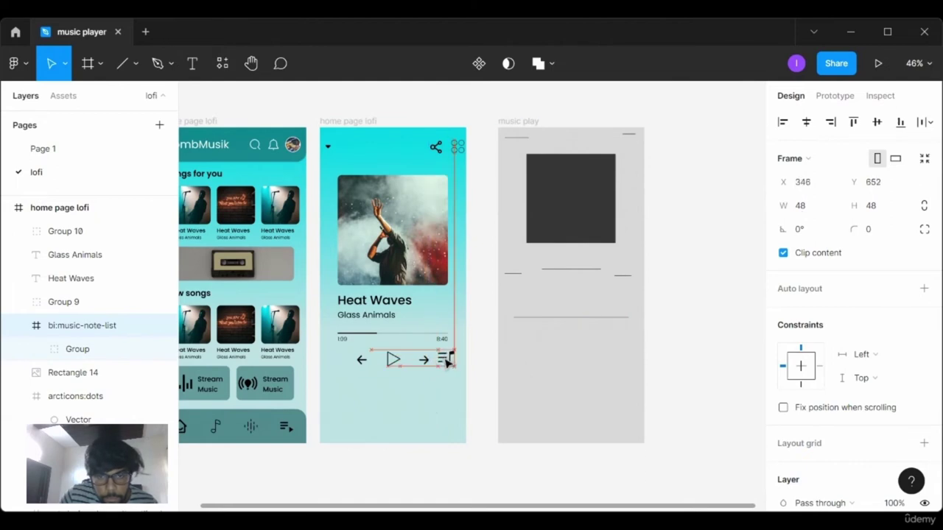
# - Inspect the arrow and play icons in the controls group, then reselect the playlist icon
pyautogui.click(426, 366)
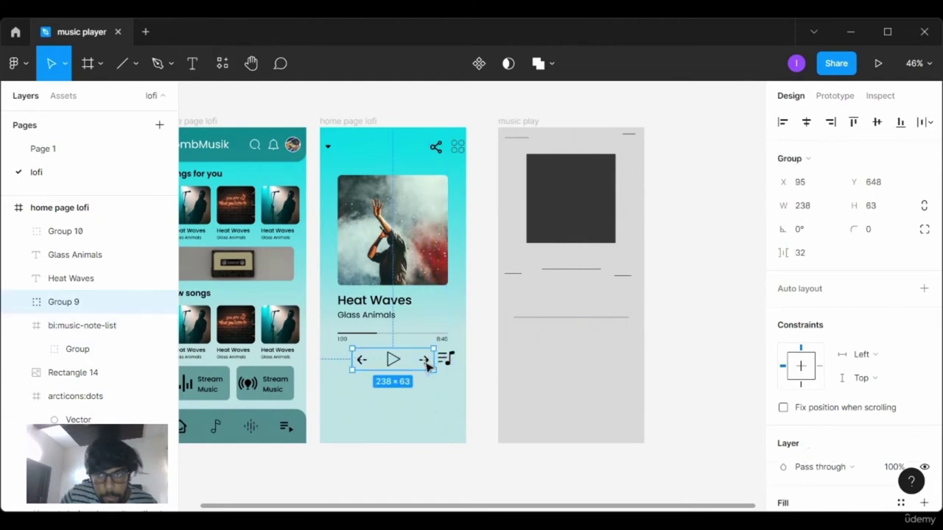
pyautogui.doubleClick(426, 366)
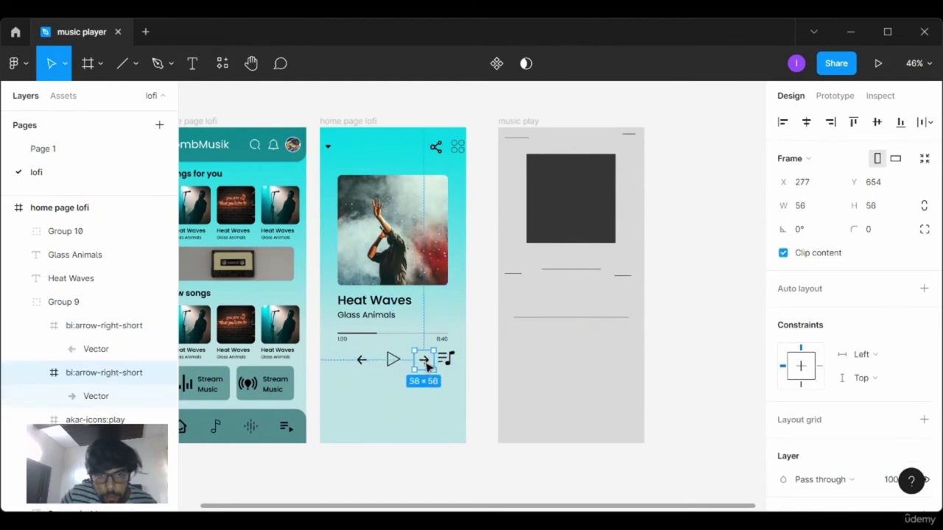
pyautogui.doubleClick(425, 361)
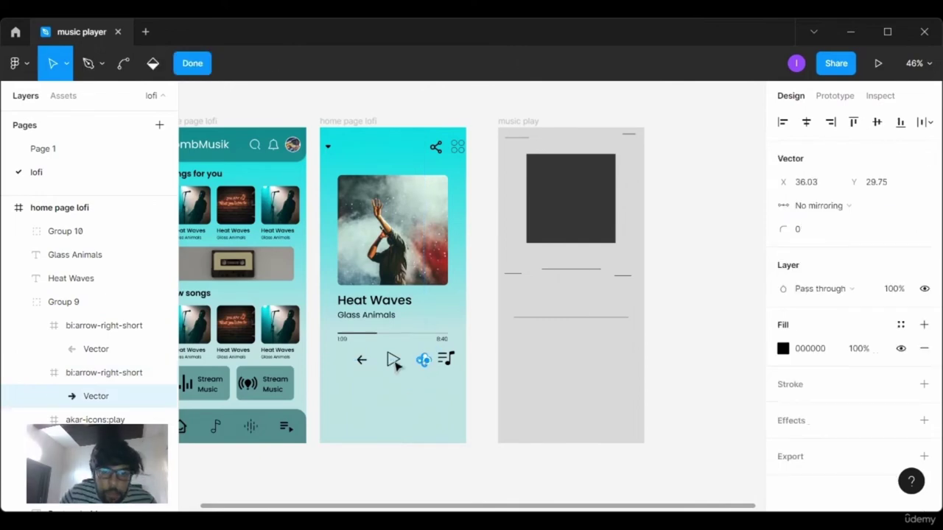
pyautogui.press('Escape')
pyautogui.click(396, 361)
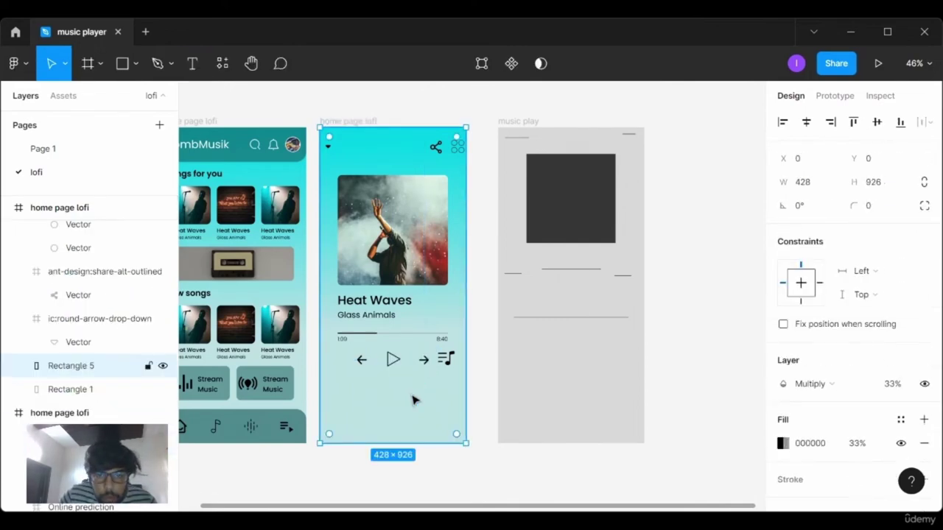
pyautogui.click(394, 360)
pyautogui.click(445, 358)
pyautogui.press('Escape')
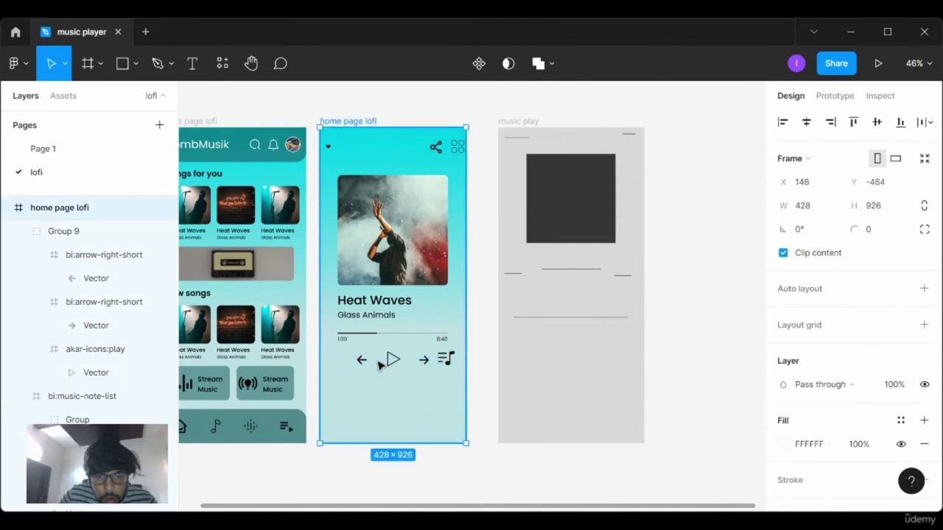
pyautogui.doubleClick(391, 364)
pyautogui.press('Escape')
pyautogui.click(396, 364)
pyautogui.doubleClick(394, 361)
pyautogui.click(445, 359)
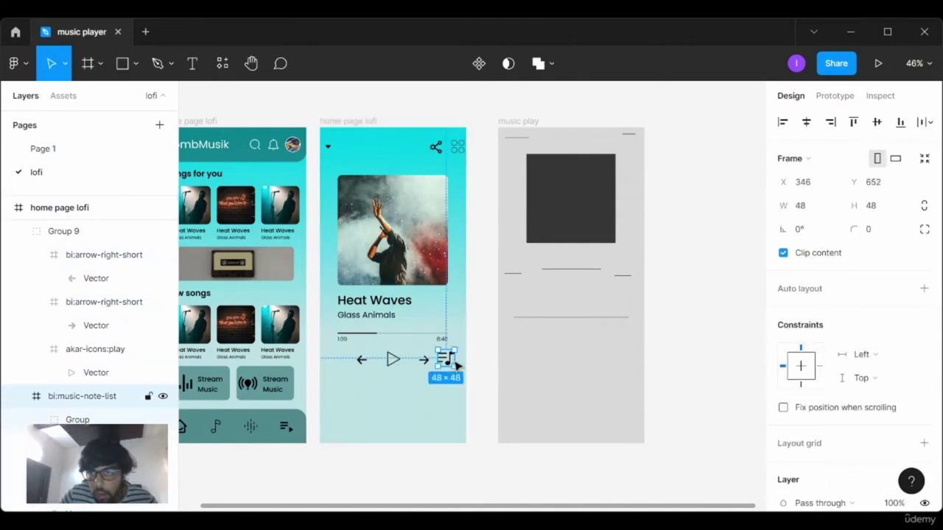
# - Resize the playlist icon to 32×32 and place it at the controls row's right end
pyautogui.click(809, 210)
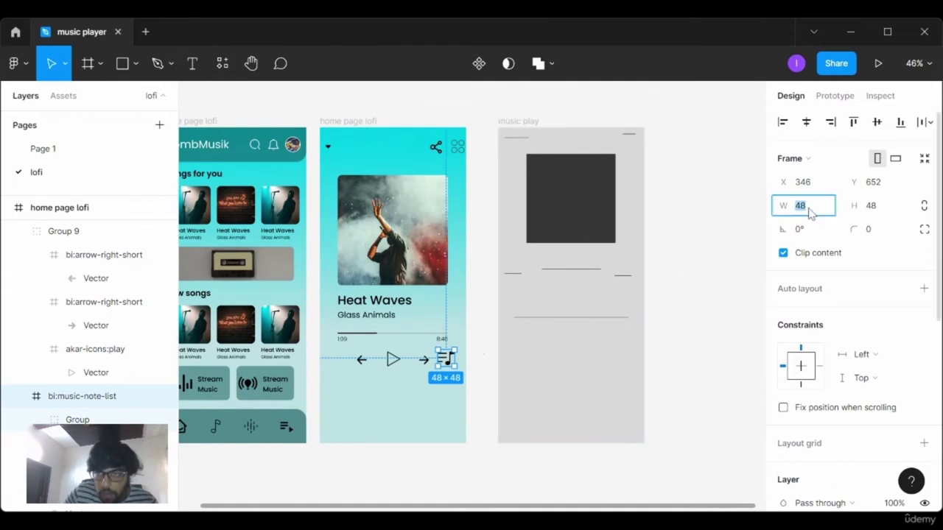
pyautogui.write('32')
pyautogui.click(869, 207)
pyautogui.write('32')
pyautogui.press('Return')
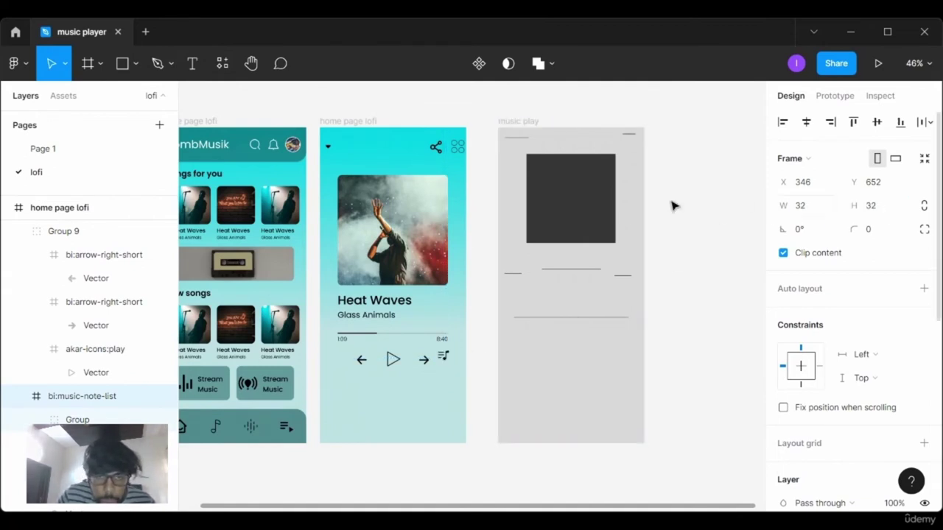
pyautogui.keyDown('ctrl'); pyautogui.scroll(3, 486, 450); pyautogui.keyUp('ctrl')
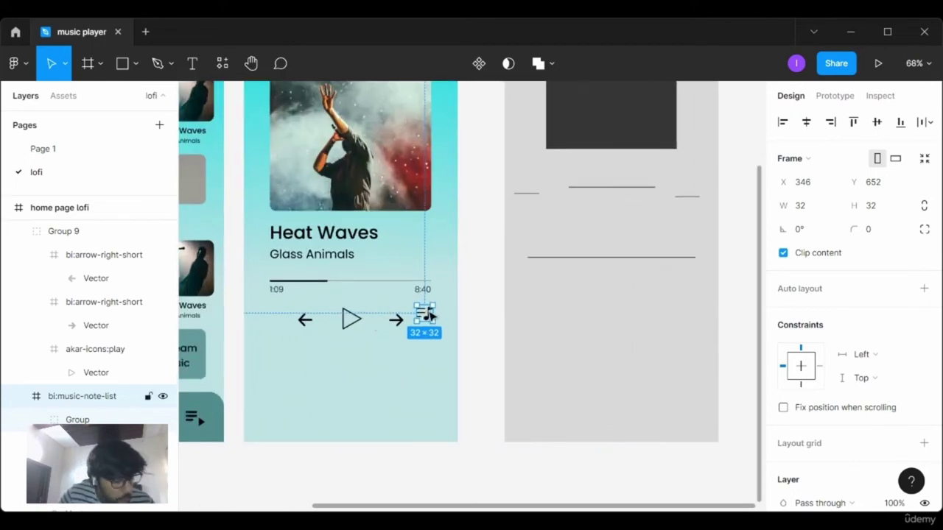
pyautogui.moveTo(437, 332)
pyautogui.mouseDown()
pyautogui.moveTo(437, 321)
pyautogui.moveTo(434, 344)
pyautogui.moveTo(432, 323)
pyautogui.mouseUp()
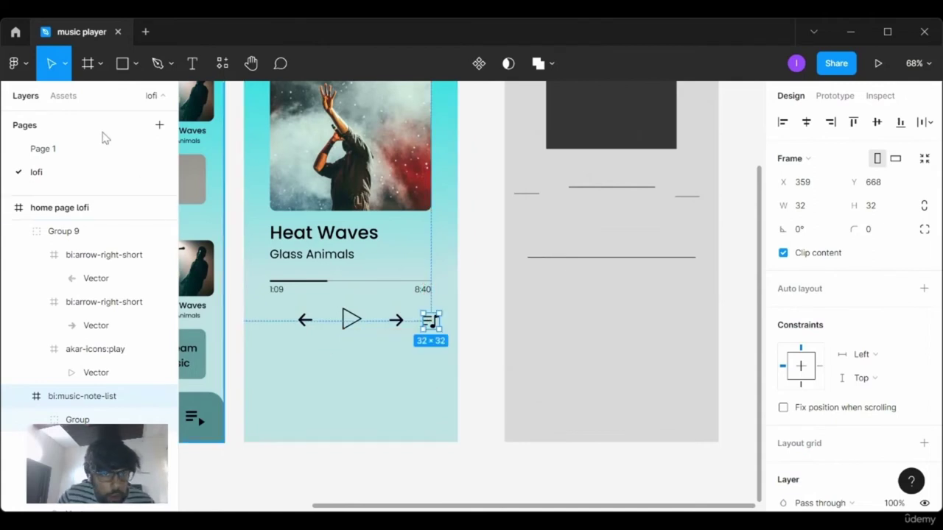
pyautogui.click(17, 63)
pyautogui.moveTo(44, 129)
pyautogui.moveTo(74, 129)
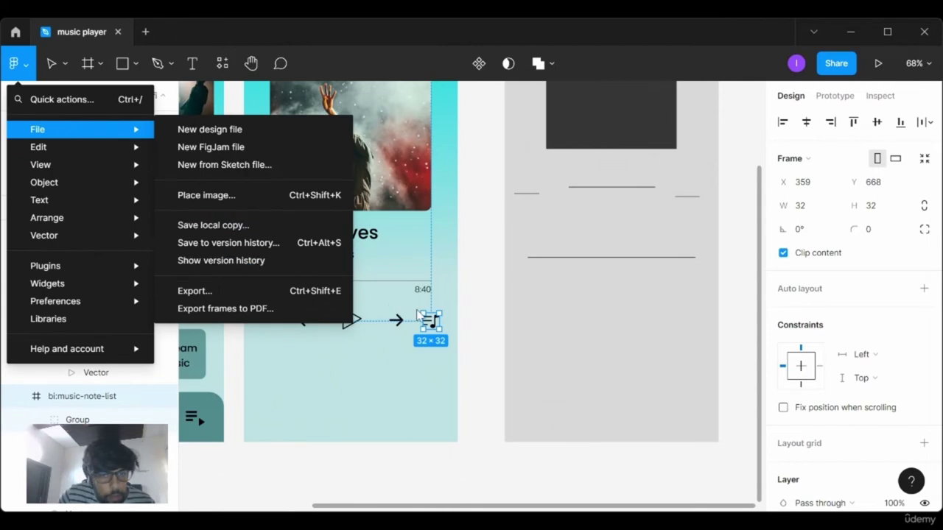
# - Launch the Iconify plugin and search for 'repeat' icons
pyautogui.click(431, 322)
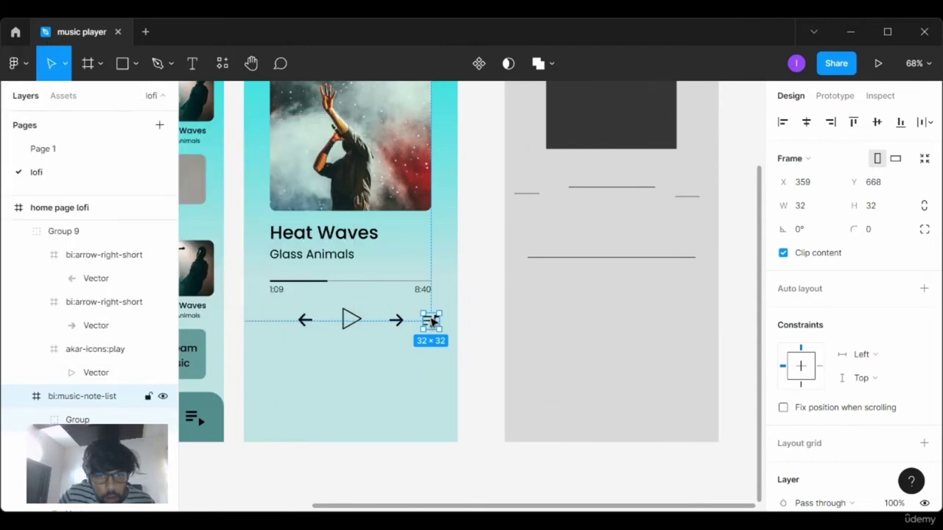
pyautogui.click(481, 267)
pyautogui.click(18, 63)
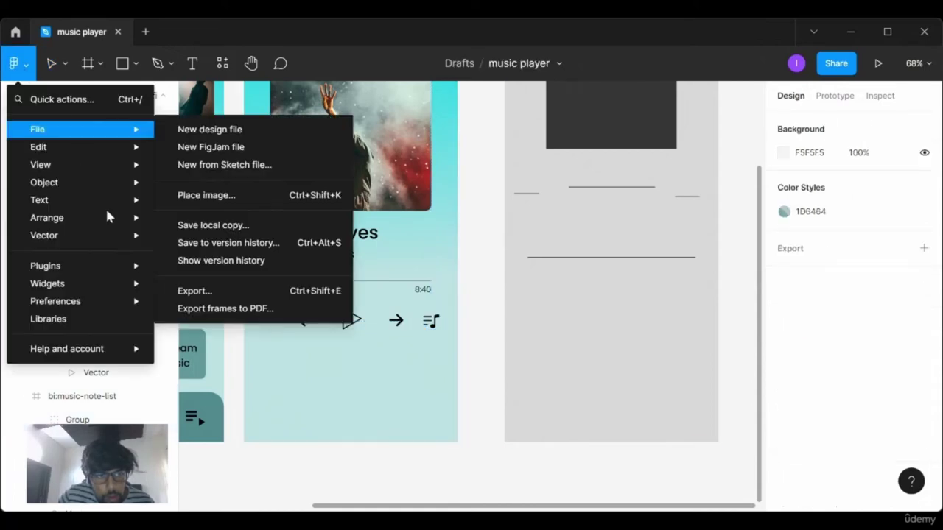
pyautogui.moveTo(45, 266)
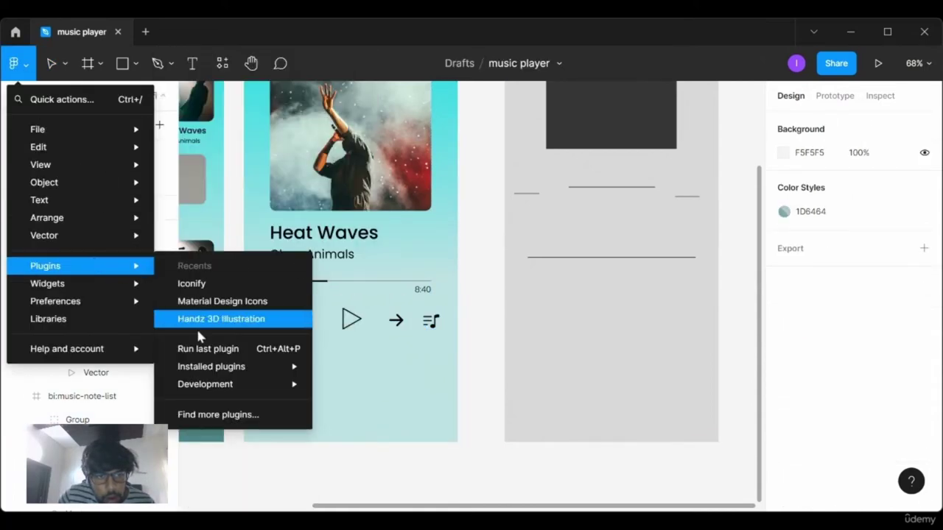
pyautogui.click(205, 290)
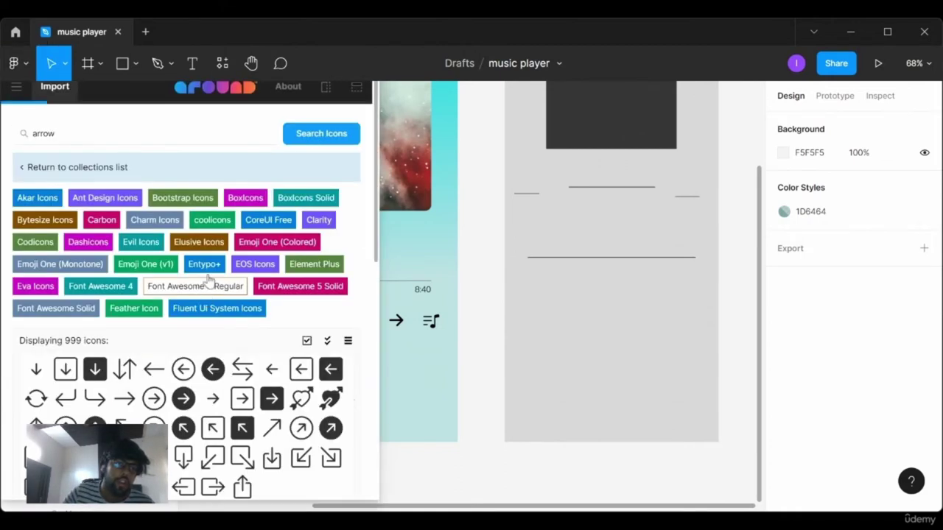
pyautogui.moveTo(87, 135); pyautogui.dragTo(21, 131)
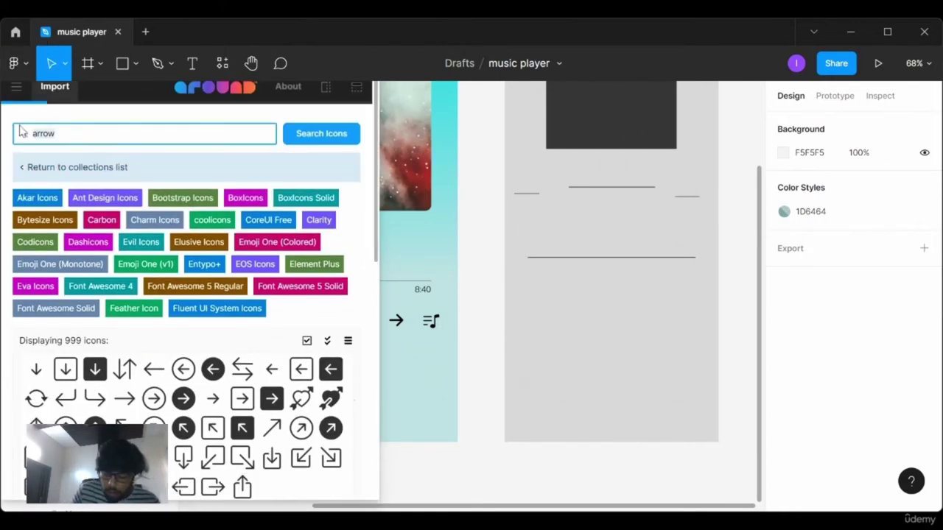
pyautogui.write('repeat')
pyautogui.press('Return')
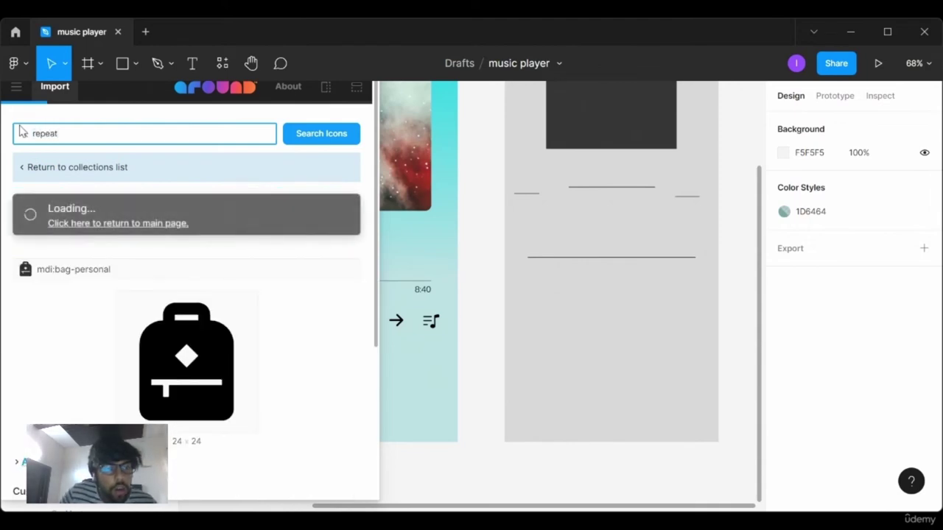
# - Drag the first repeat icon onto the player screen at 24×24, then close Iconify
pyautogui.scroll(-5, 119, 236)
pyautogui.scroll(-1, 111, 234)
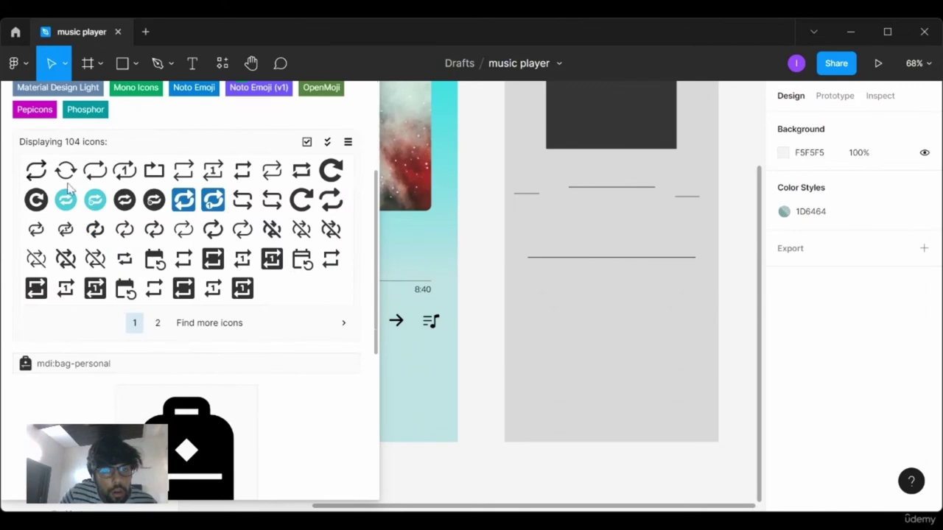
pyautogui.moveTo(36, 170); pyautogui.dragTo(406, 378)
pyautogui.scroll(5, 346, 125)
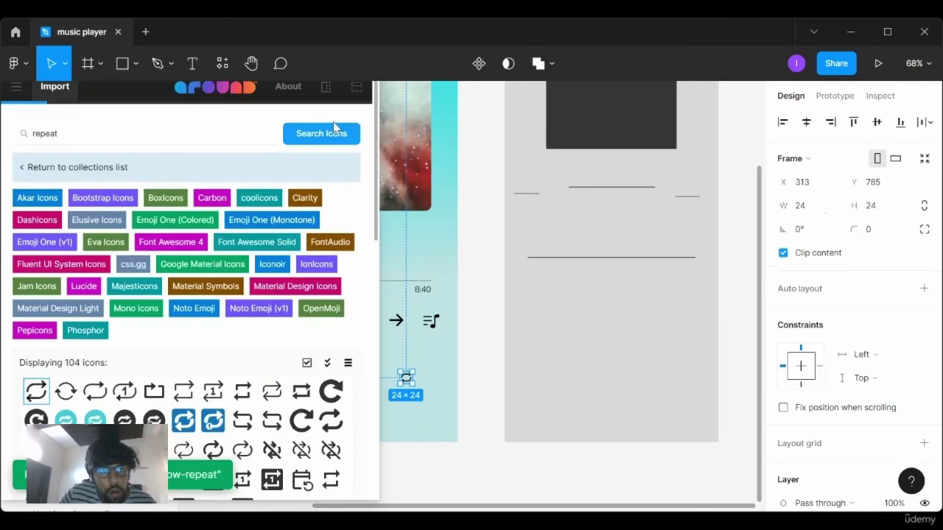
pyautogui.click(361, 92)
pyautogui.click(115, 138)
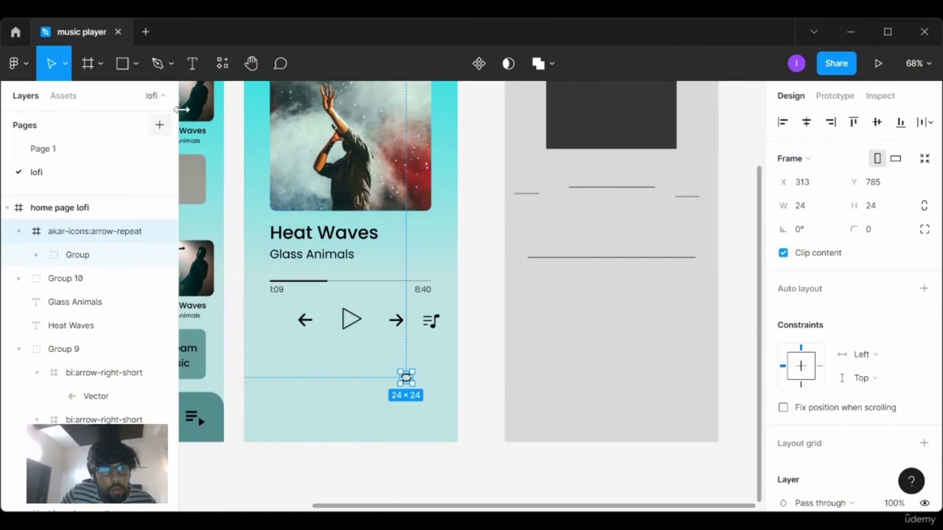
pyautogui.click(223, 65)
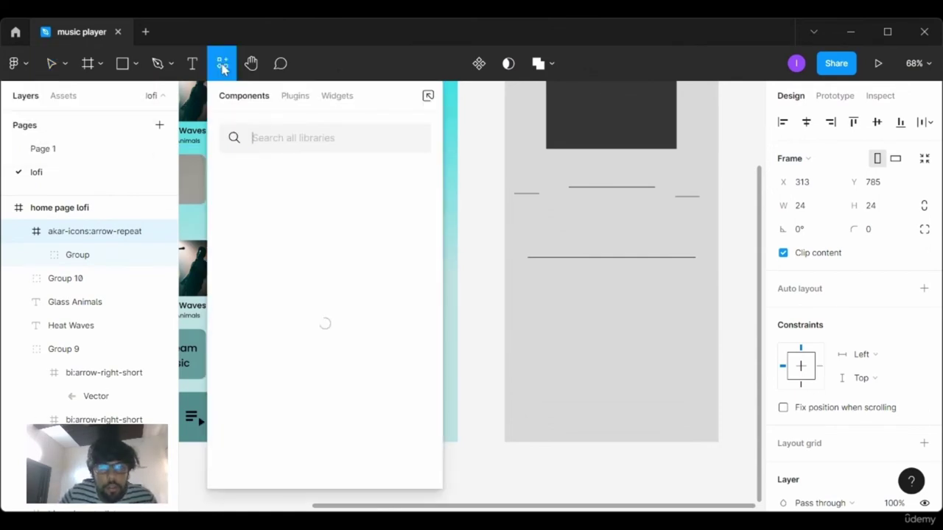
pyautogui.press('Escape')
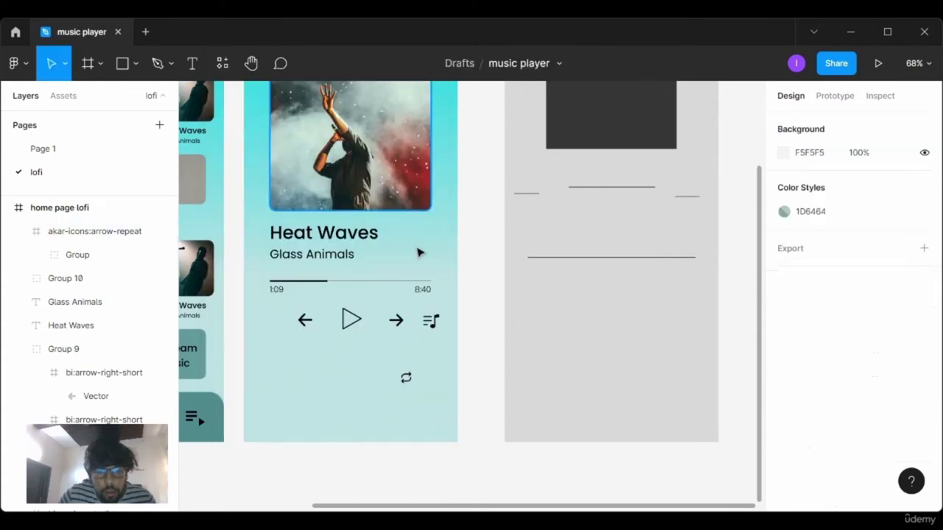
# - Move the repeat icon to the left end of the controls row and size it 32×32
pyautogui.moveTo(404, 378)
pyautogui.mouseDown()
pyautogui.moveTo(288, 348)
pyautogui.moveTo(270, 321)
pyautogui.mouseUp()
pyautogui.click(805, 212)
pyautogui.write('32')
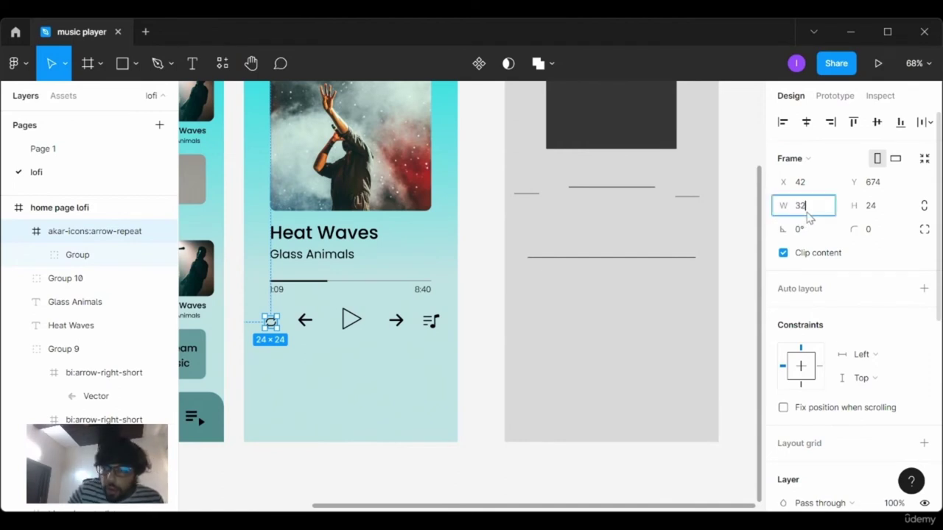
pyautogui.press('Return')
pyautogui.click(893, 206)
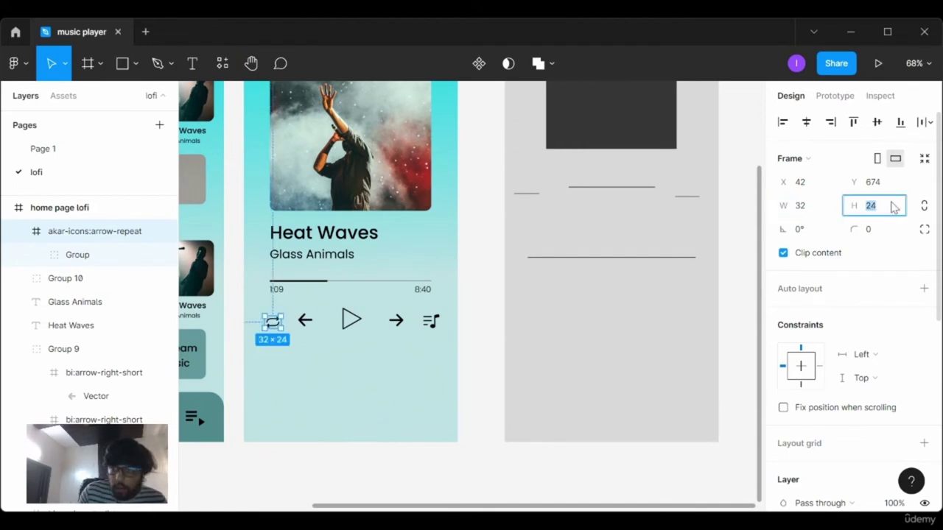
pyautogui.write('32')
pyautogui.press('Return')
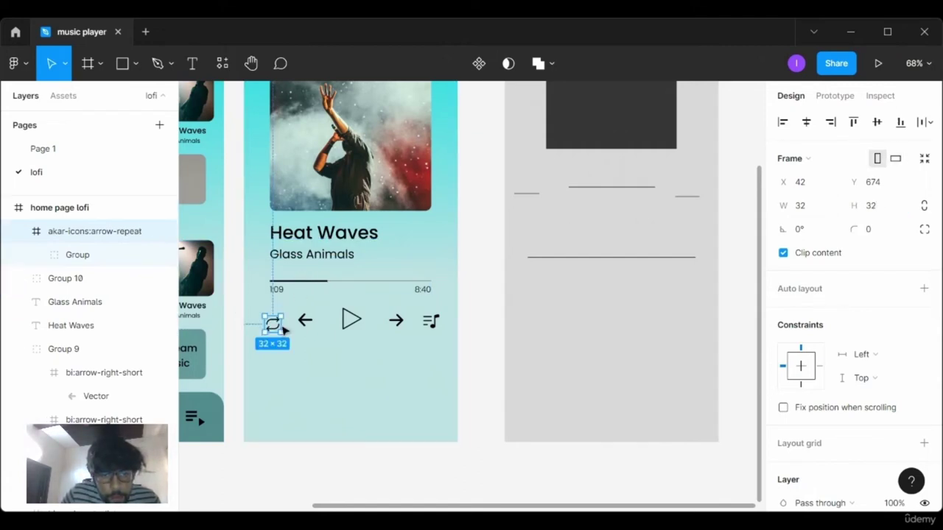
# - Level the repeat icon with the playback arrows and even out its spacing
pyautogui.moveTo(272, 324); pyautogui.dragTo(271, 324)
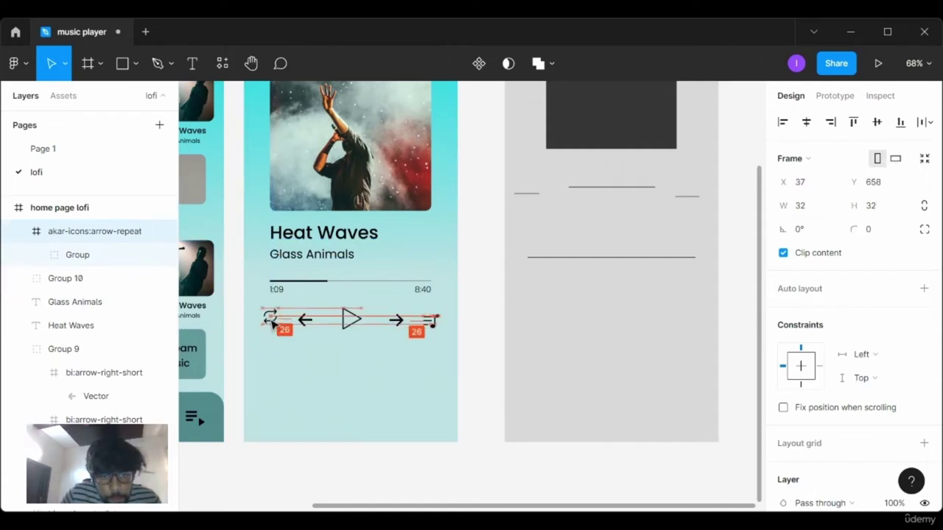
pyautogui.moveTo(273, 326); pyautogui.dragTo(272, 325)
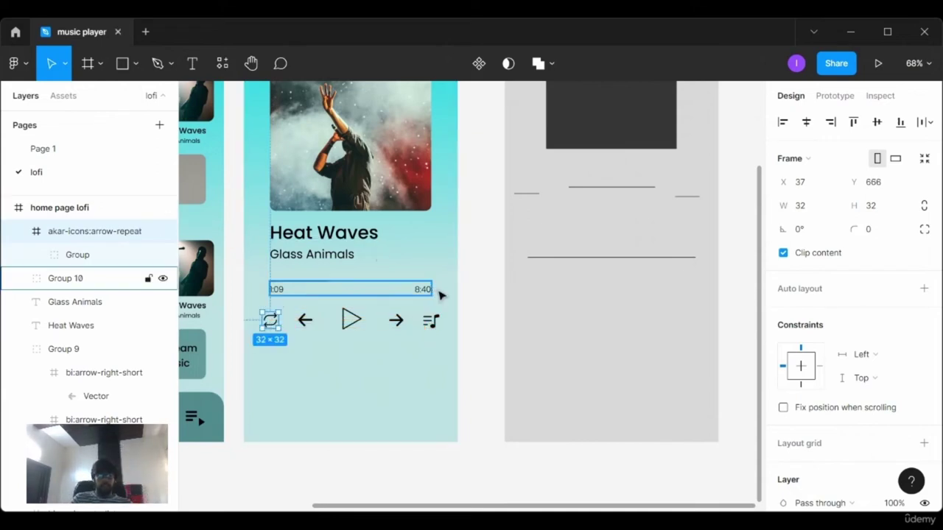
pyautogui.press('alt')
pyautogui.press('Right')
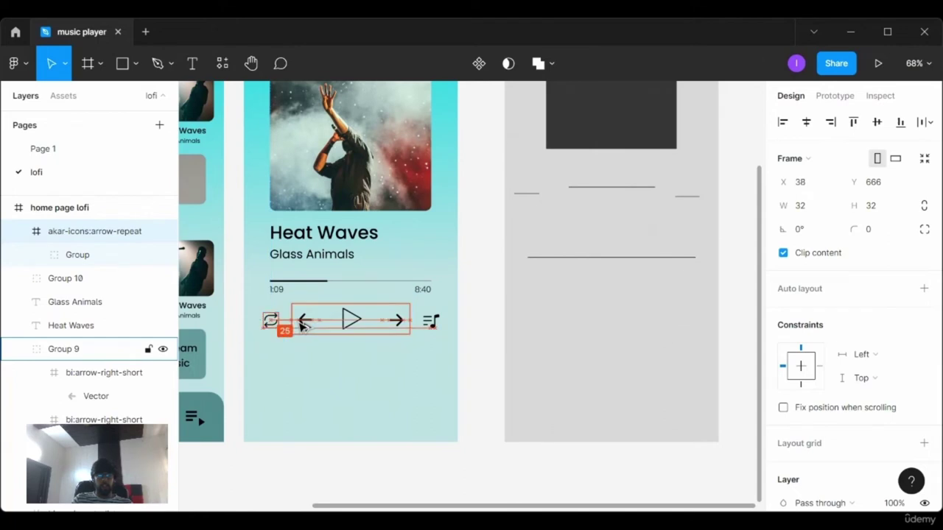
pyautogui.press('Right')
pyautogui.press('Right')
pyautogui.press('Right')
pyautogui.press('Left')
pyautogui.press('Left')
pyautogui.press('Right')
pyautogui.press('Right')
pyautogui.press('Right')
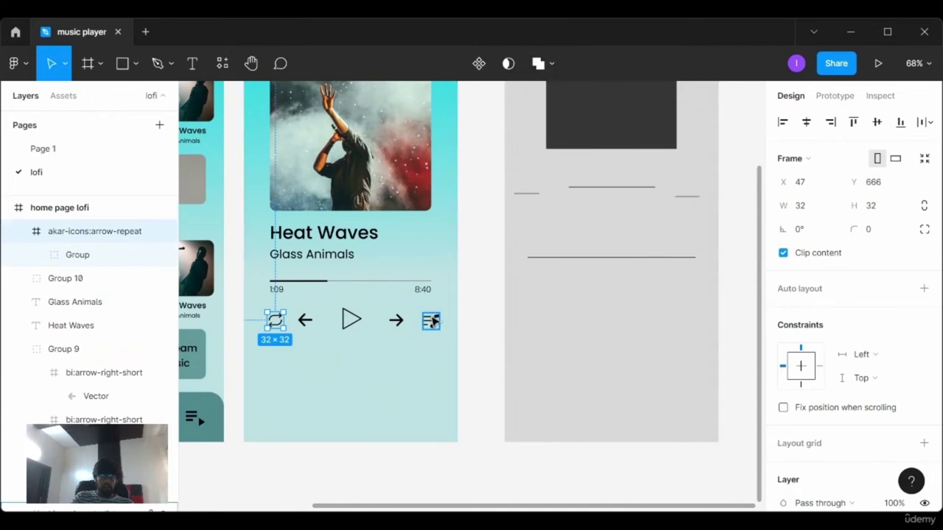
# - Nudge the playlist icon so it aligns evenly with the playback controls
pyautogui.click(433, 321)
pyautogui.press('Left')
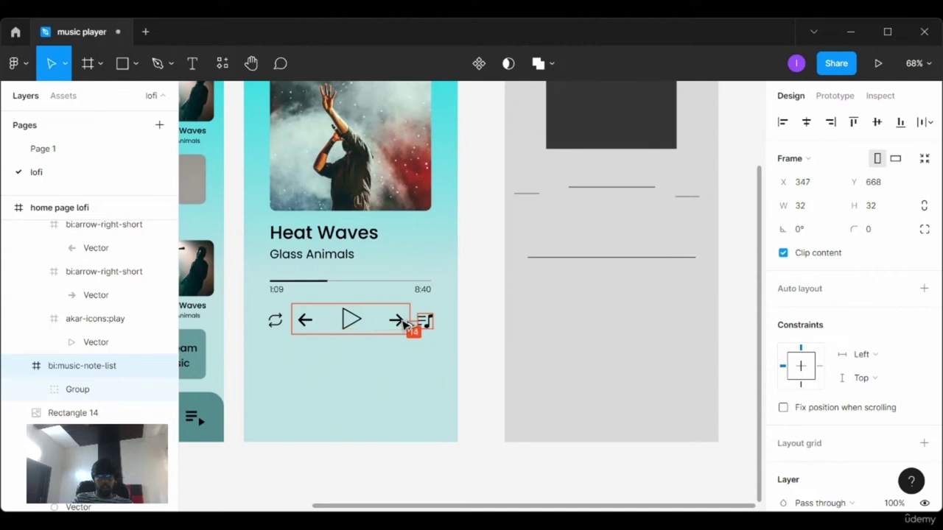
pyautogui.press('Up')
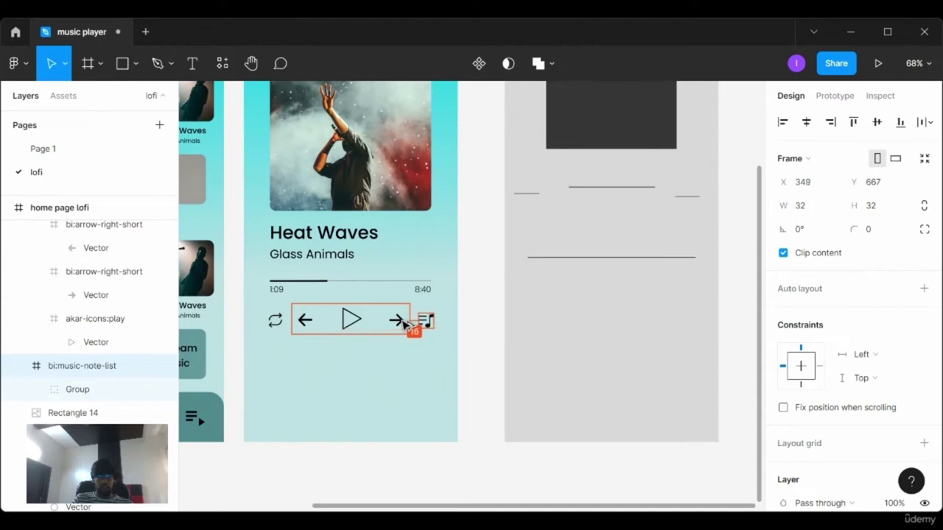
pyautogui.press('Down')
pyautogui.press('Down')
pyautogui.press('Up')
pyautogui.press('Up')
pyautogui.press('Up')
pyautogui.press('Up')
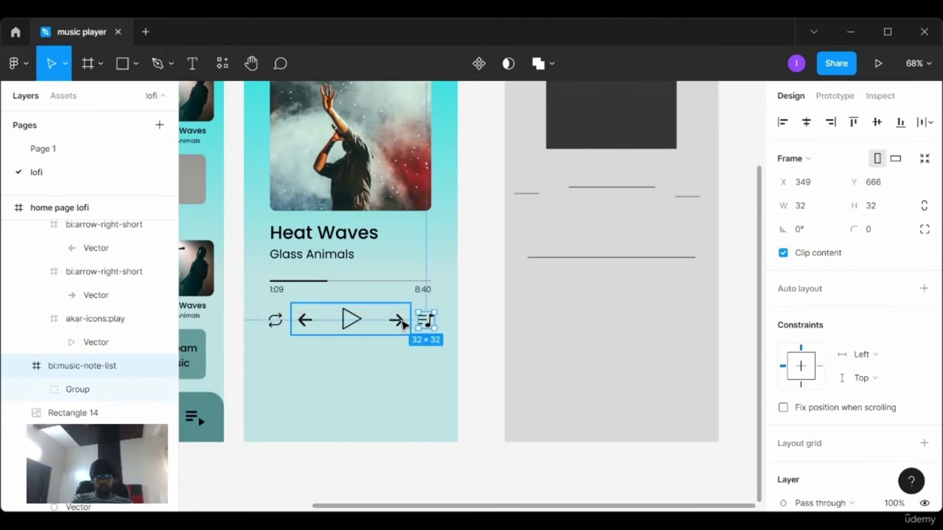
pyautogui.press('alt')
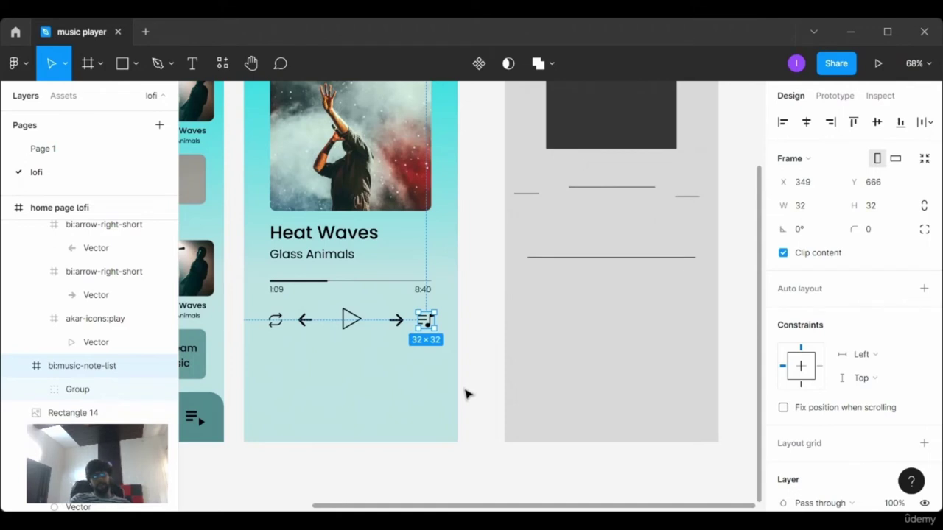
# - Select the playback controls group on the home page lofi player screen
pyautogui.click(466, 394)
pyautogui.scroll(2, 427, 388)
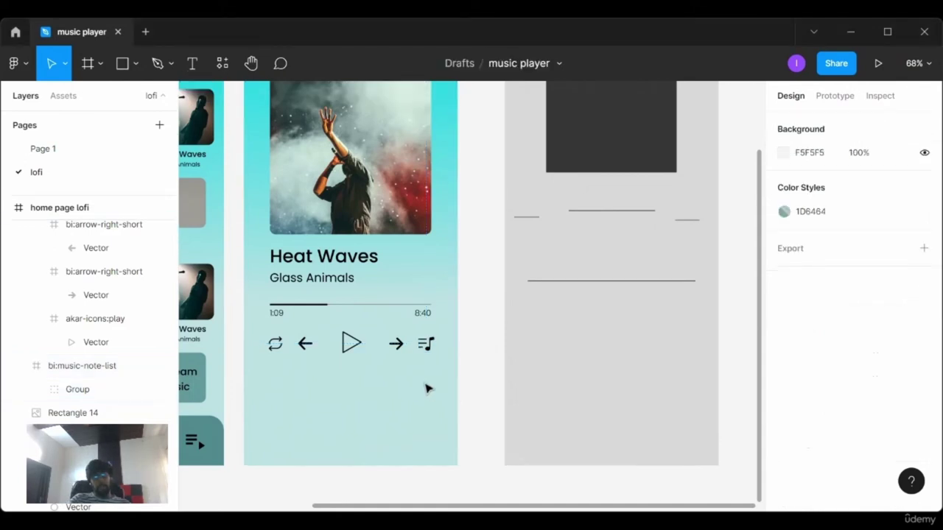
pyautogui.scroll(5, 427, 388)
pyautogui.keyDown('ctrl'); pyautogui.scroll(-1, 427, 388); pyautogui.keyUp('ctrl')
pyautogui.scroll(-1, 427, 389)
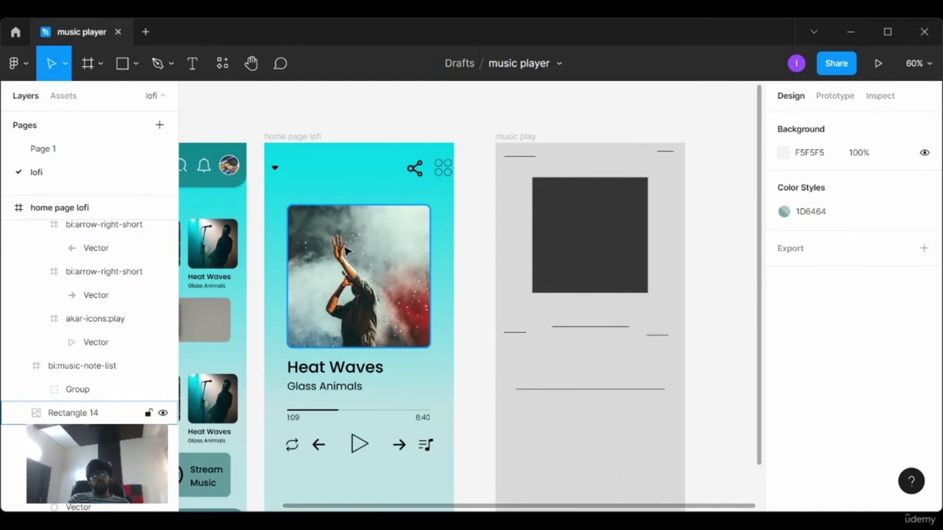
pyautogui.scroll(-1, 345, 252)
pyautogui.scroll(-1, 345, 257)
pyautogui.scroll(-1, 344, 269)
pyautogui.scroll(-1, 343, 276)
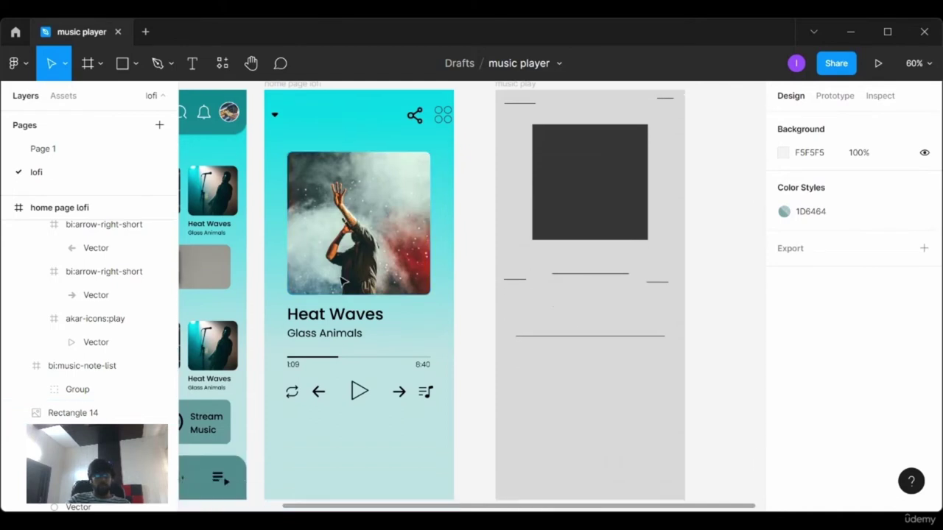
pyautogui.click(321, 393)
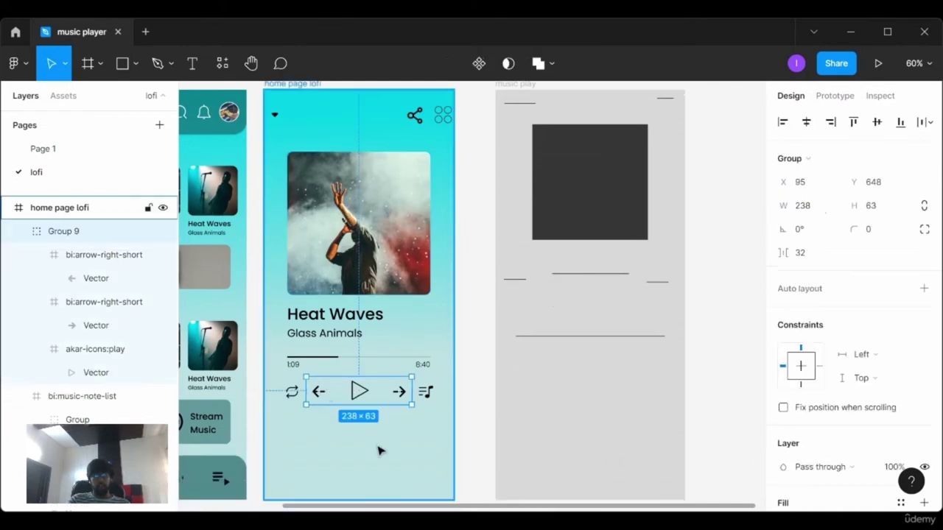
pyautogui.scroll(-1, 379, 450)
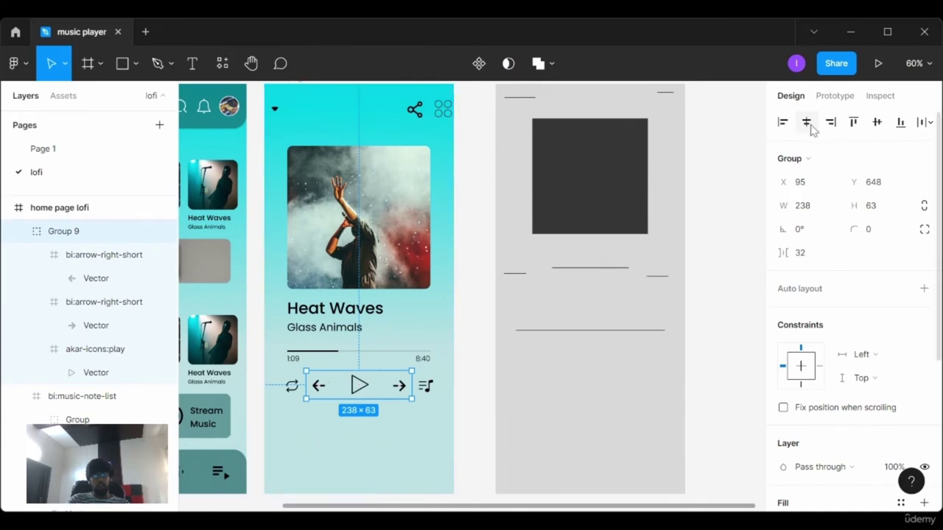
pyautogui.scroll(-2, 412, 372)
pyautogui.scroll(-2, 414, 387)
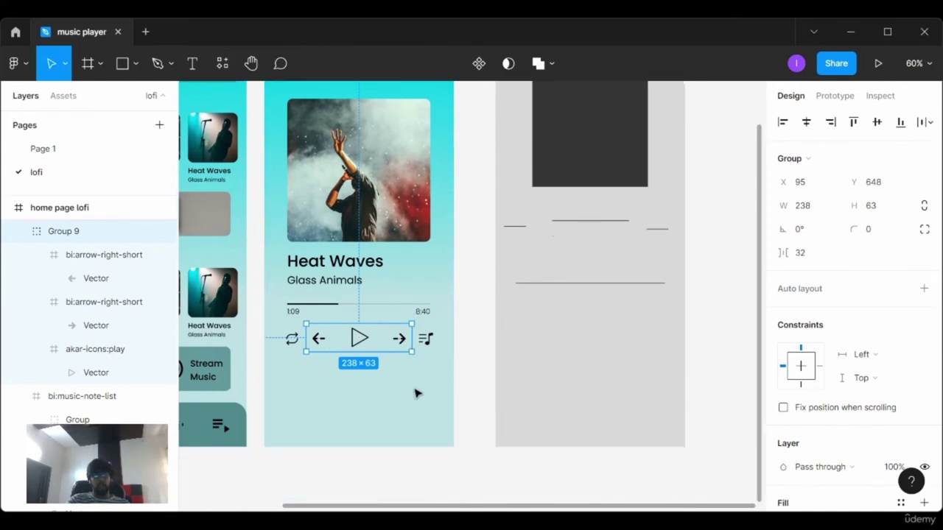
pyautogui.scroll(-1, 417, 393)
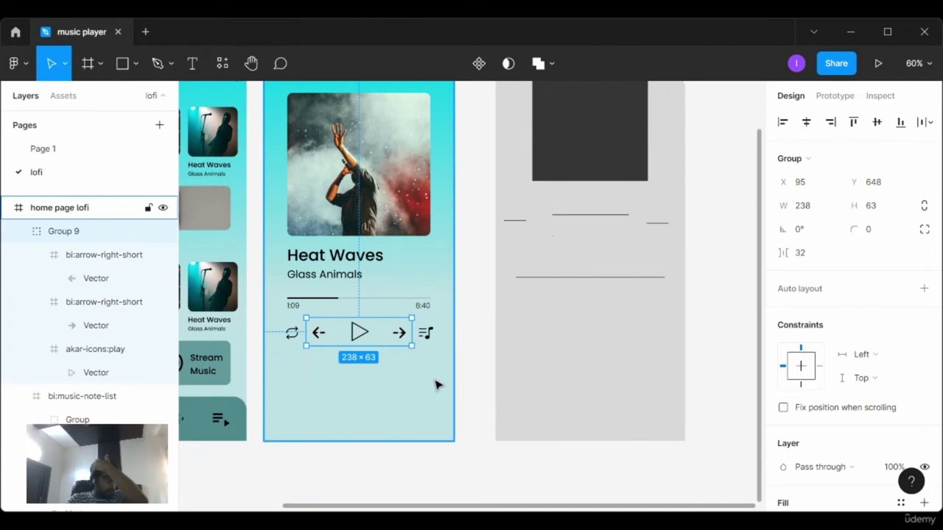
# - Add a 'Lyrics' text label below the playback controls
pyautogui.click(193, 62)
pyautogui.click(355, 393)
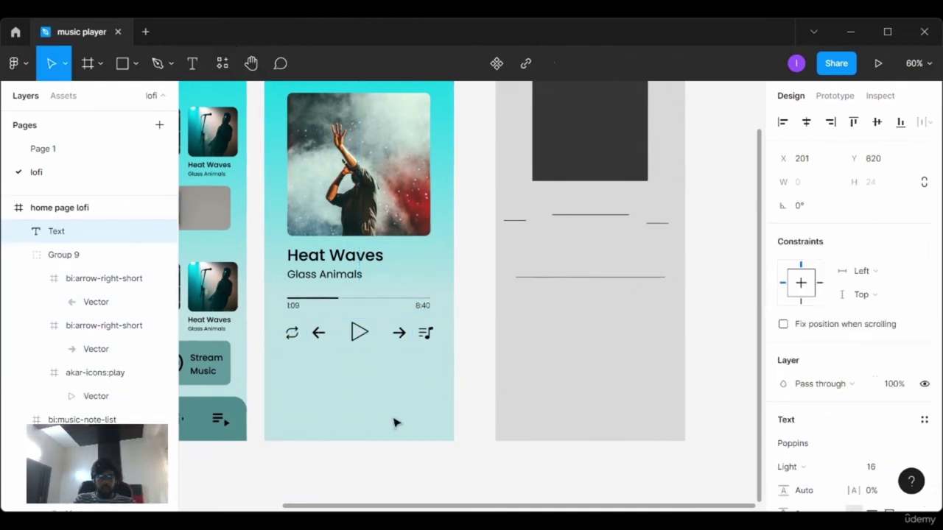
pyautogui.write('Lyrics')
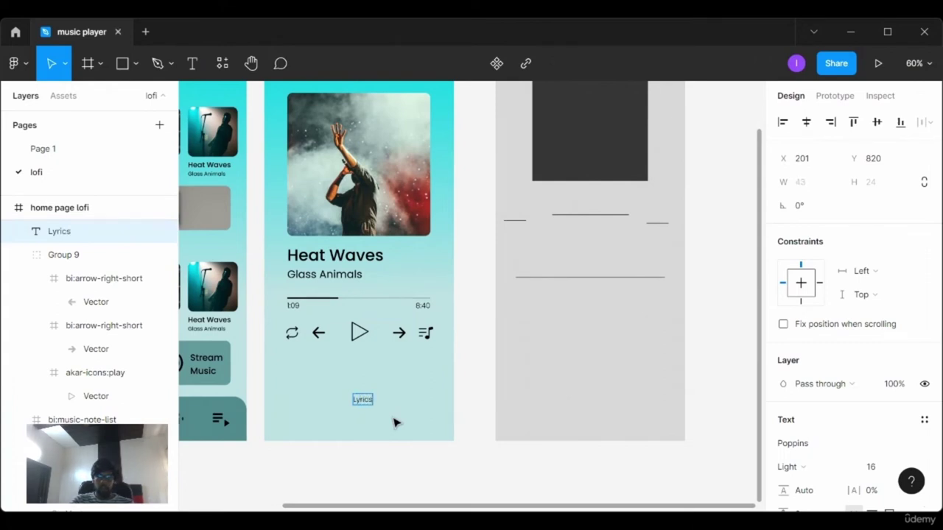
pyautogui.press('Escape')
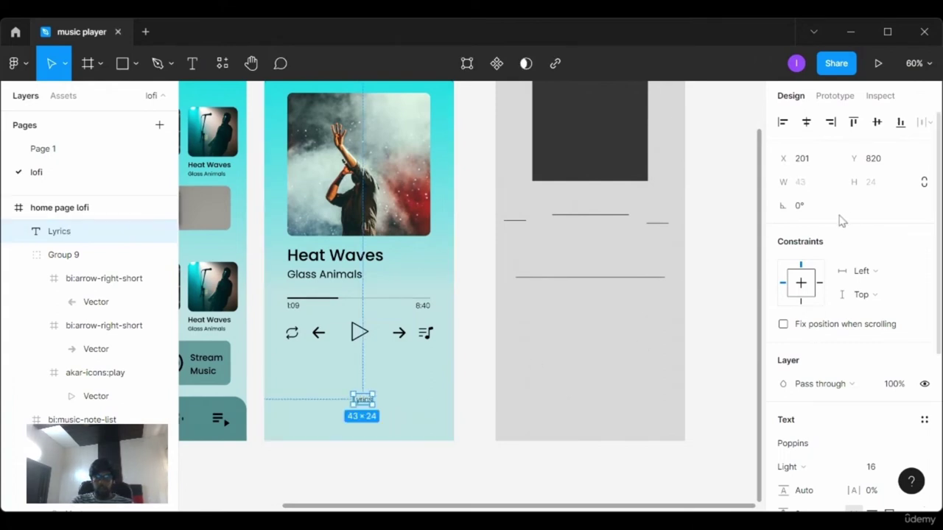
pyautogui.scroll(-2, 820, 361)
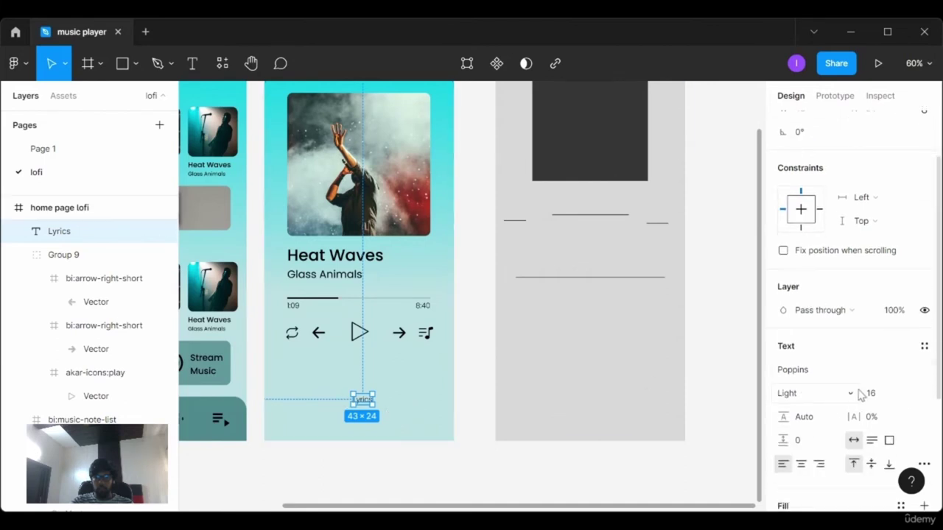
# - Set the Lyrics text to size 24, Regular weight, and centre it horizontally
pyautogui.click(911, 393)
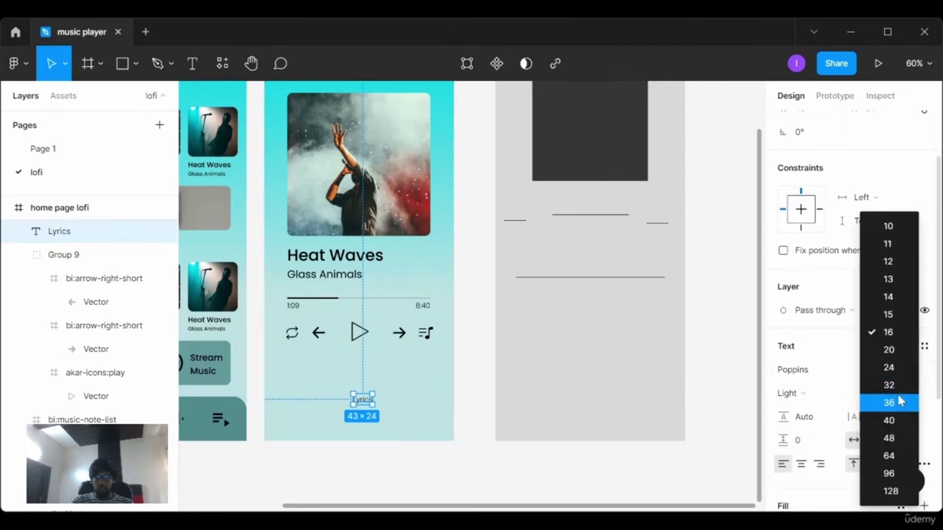
pyautogui.click(892, 402)
pyautogui.click(926, 395)
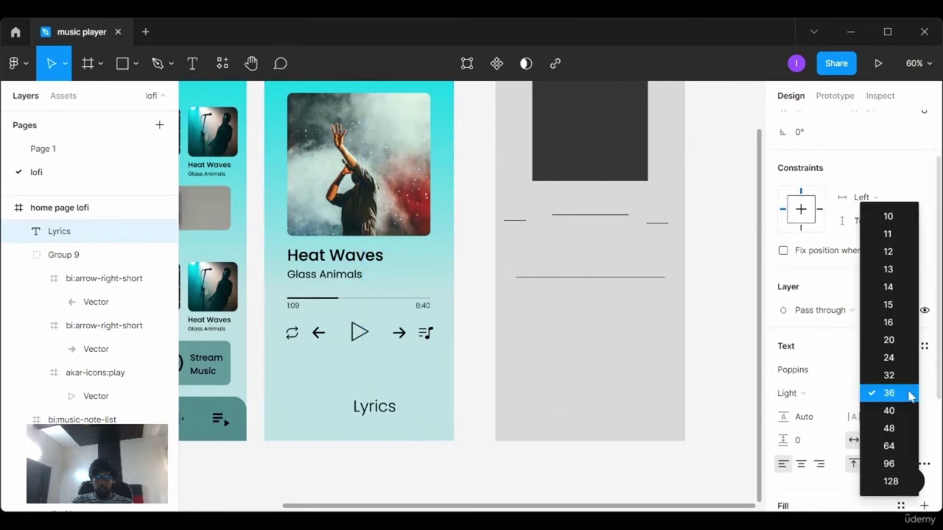
pyautogui.click(887, 358)
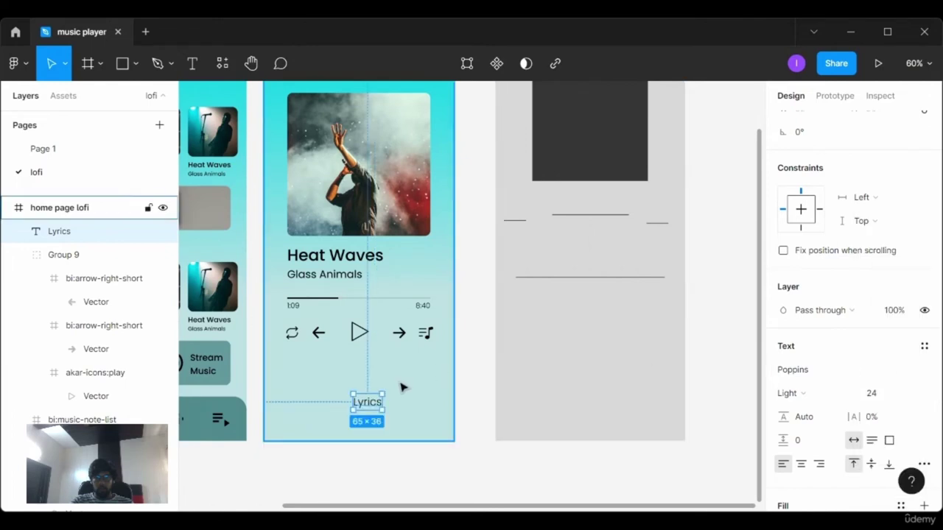
pyautogui.click(910, 395)
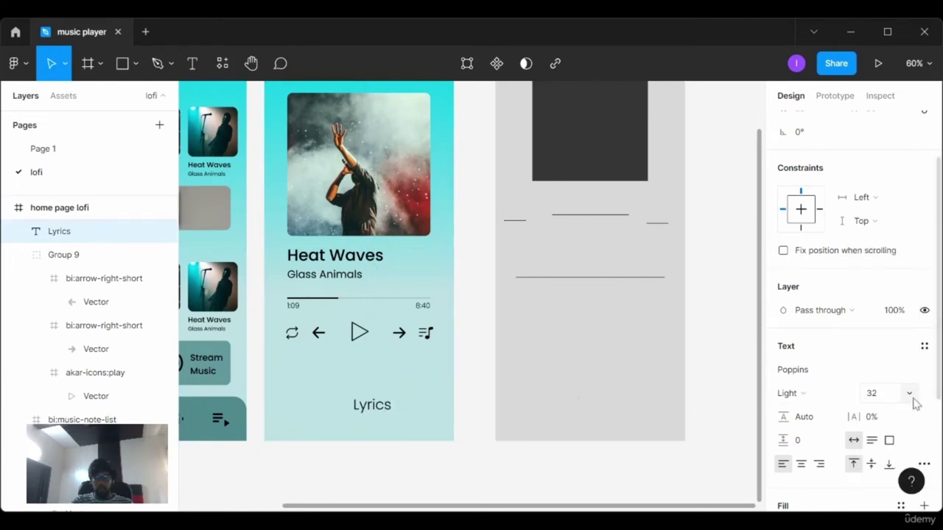
pyautogui.click(910, 395)
pyautogui.click(896, 366)
pyautogui.click(842, 394)
pyautogui.click(817, 229)
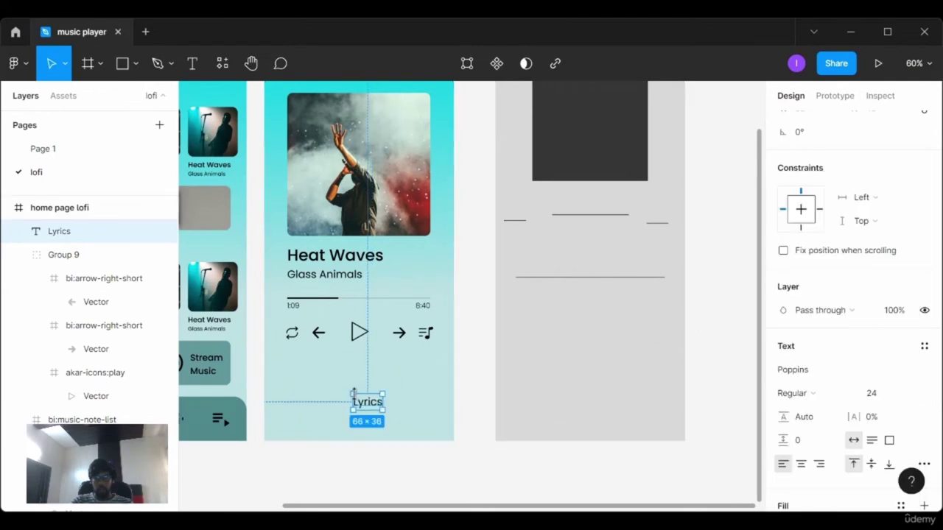
pyautogui.scroll(2, 847, 184)
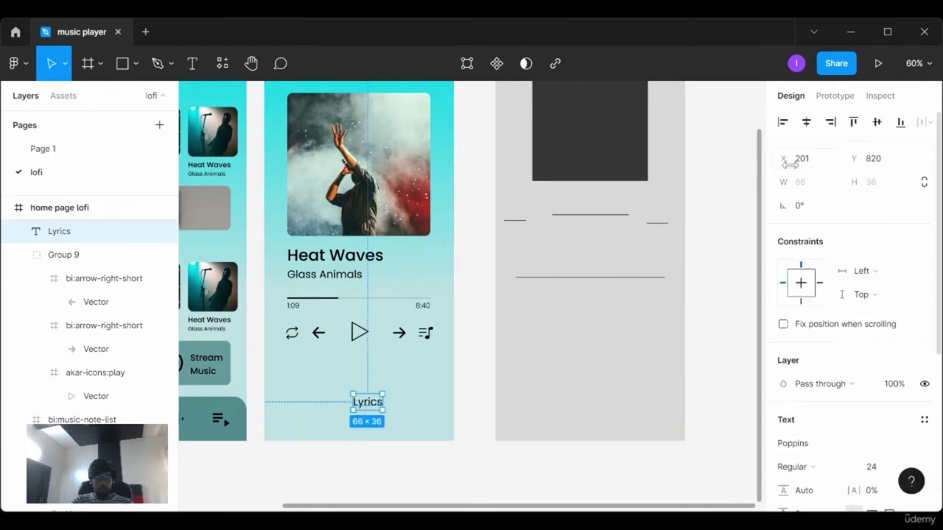
pyautogui.click(805, 122)
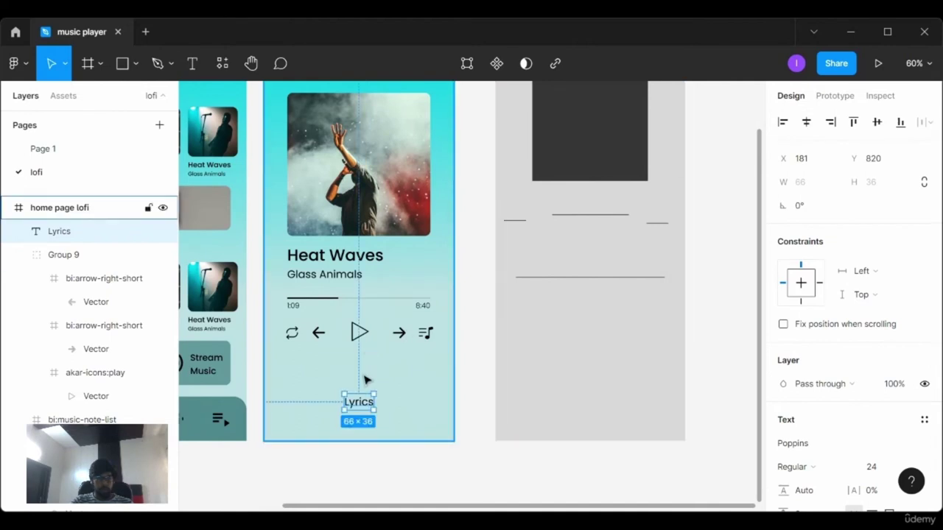
# - Select the home page lofi frame
pyautogui.click(425, 383)
pyautogui.click(471, 383)
pyautogui.click(405, 374)
pyautogui.scroll(3, 316, 257)
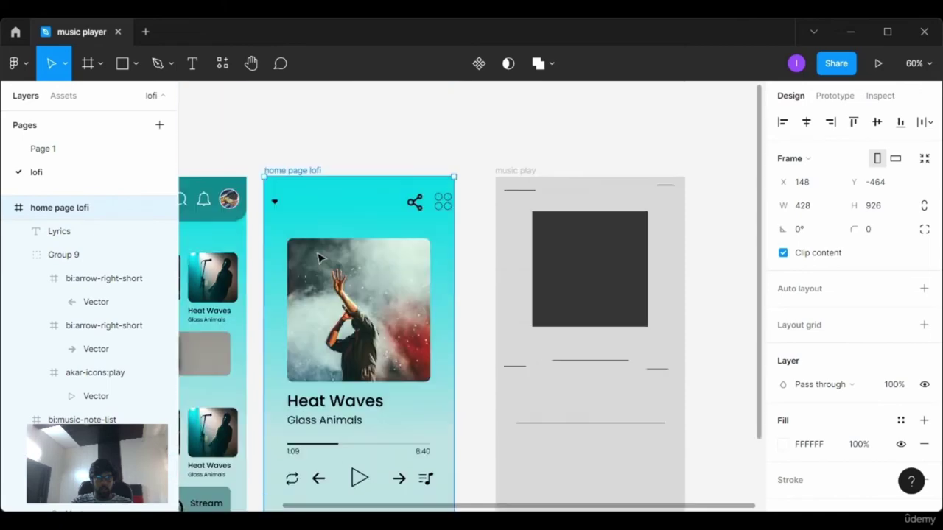
pyautogui.scroll(-2, 315, 257)
# - Launch the Iconify plugin and search for 'arrow' icons
pyautogui.click(15, 63)
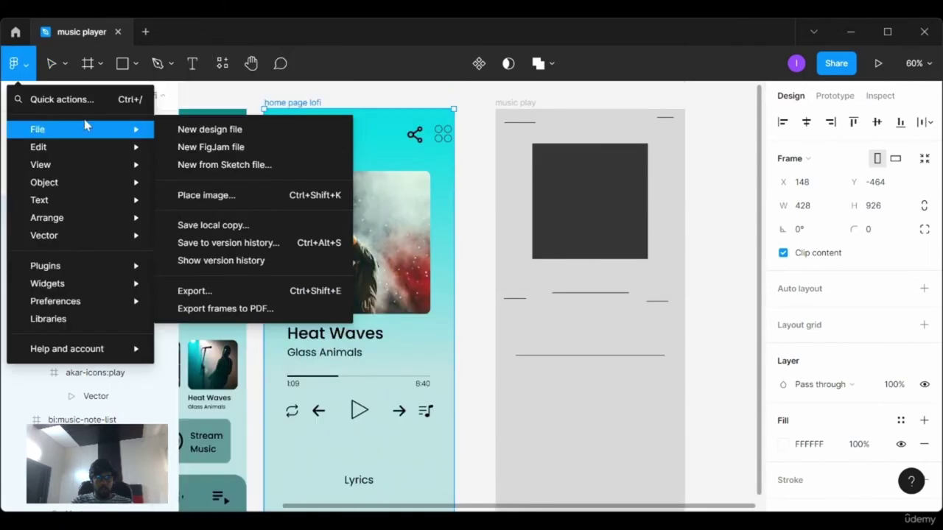
pyautogui.moveTo(46, 266)
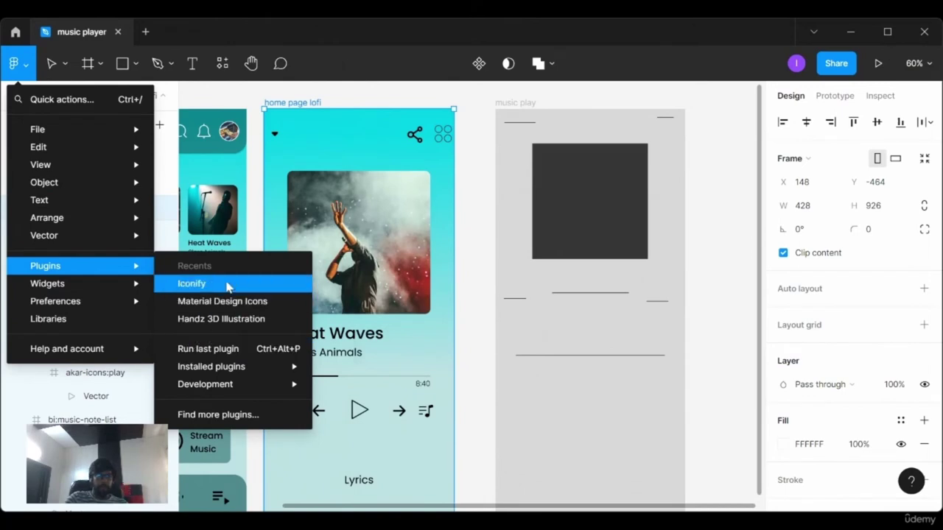
pyautogui.click(225, 284)
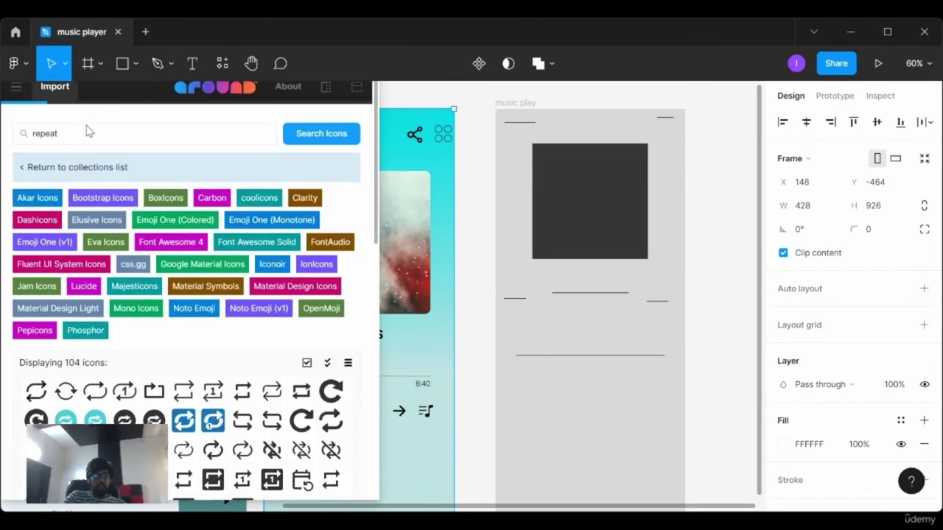
pyautogui.moveTo(60, 133); pyautogui.dragTo(27, 132)
pyautogui.write('areow')
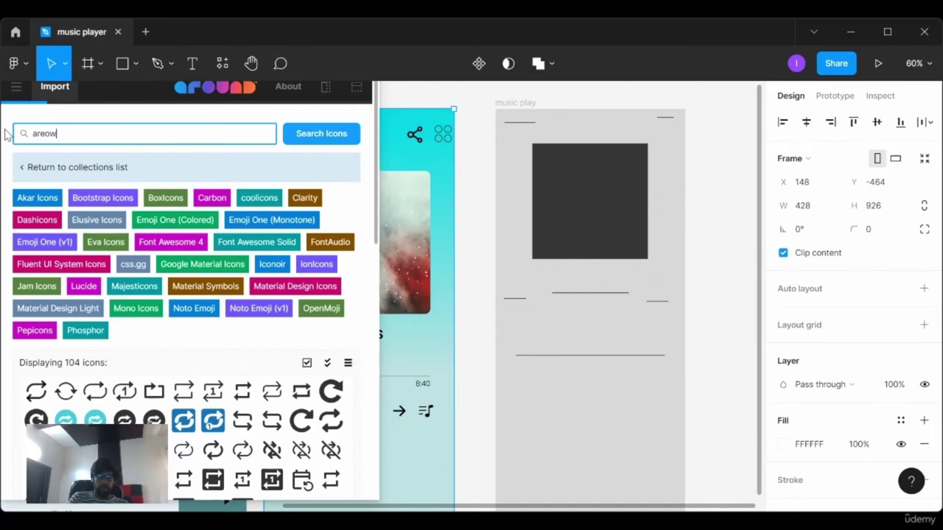
pyautogui.press('BackSpace')
pyautogui.press('BackSpace')
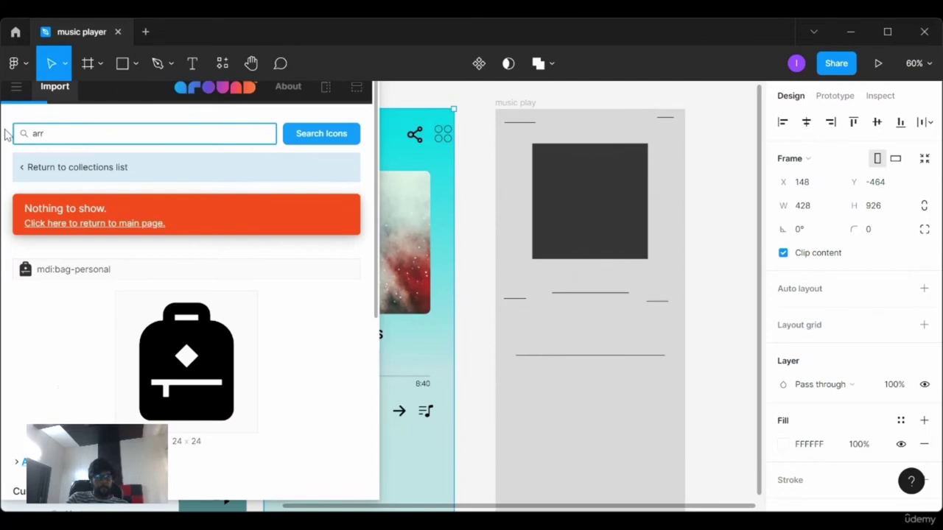
pyautogui.write('ow')
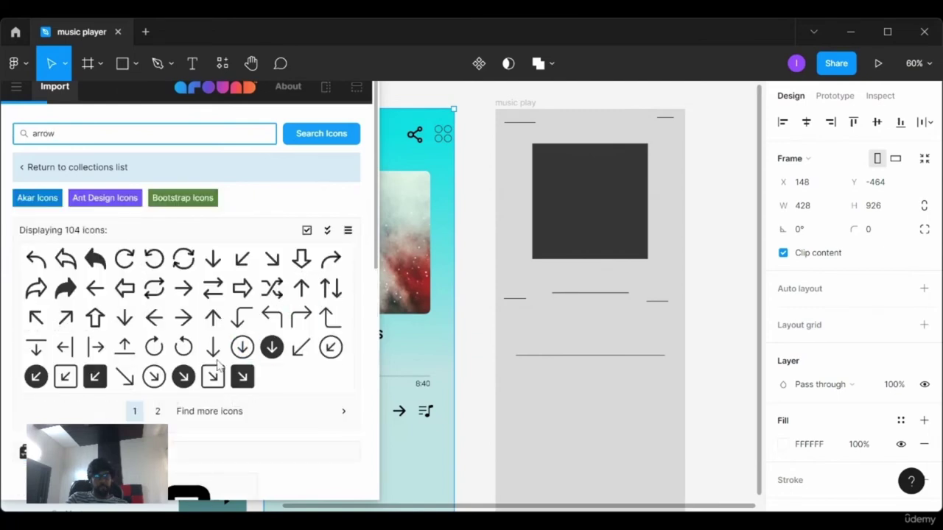
# - Browse the arrow icon results through to page 8
pyautogui.scroll(-1, 208, 318)
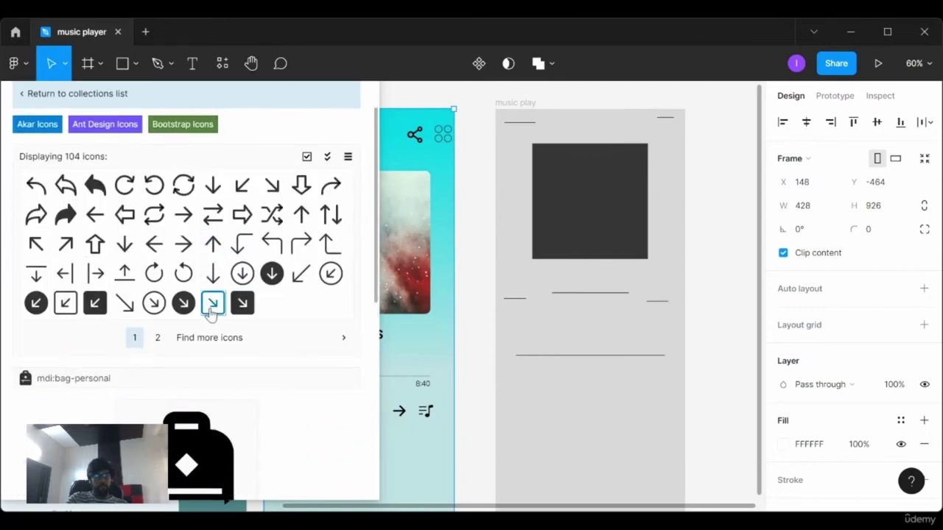
pyautogui.click(155, 337)
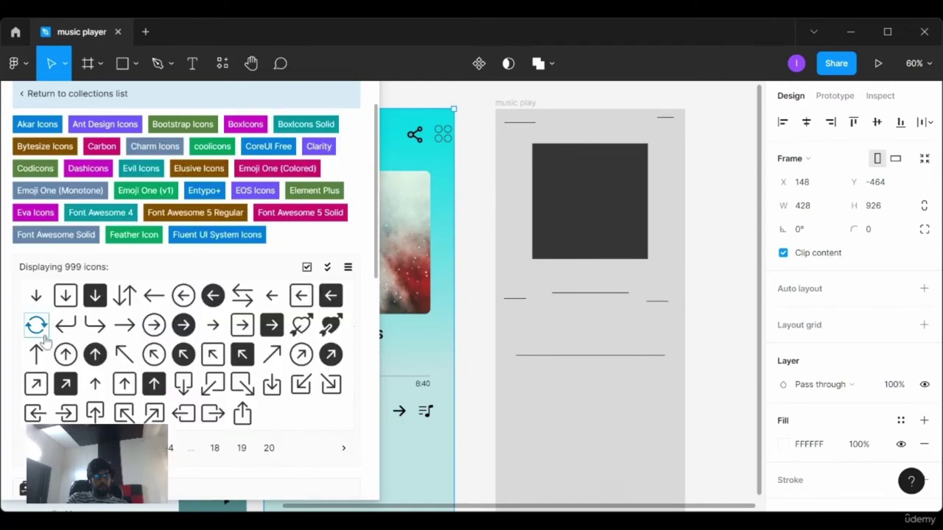
pyautogui.scroll(-1, 180, 324)
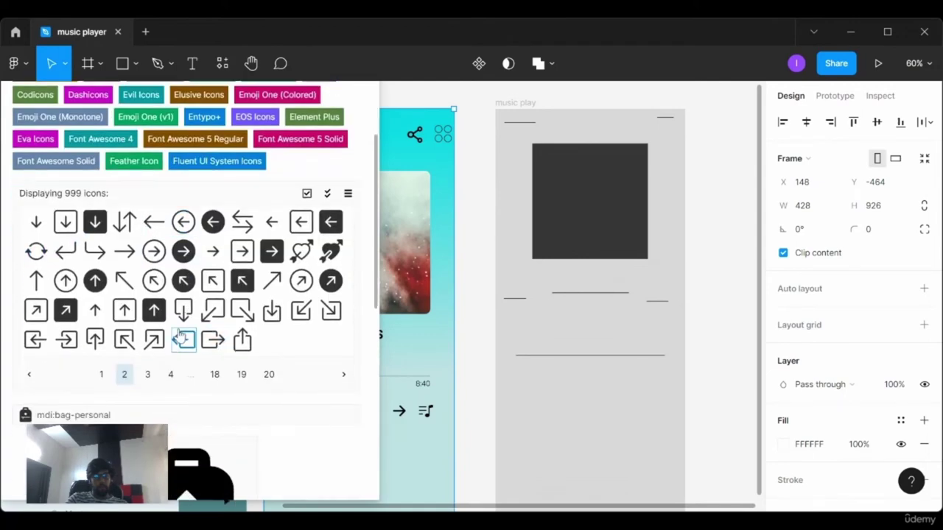
pyautogui.click(170, 374)
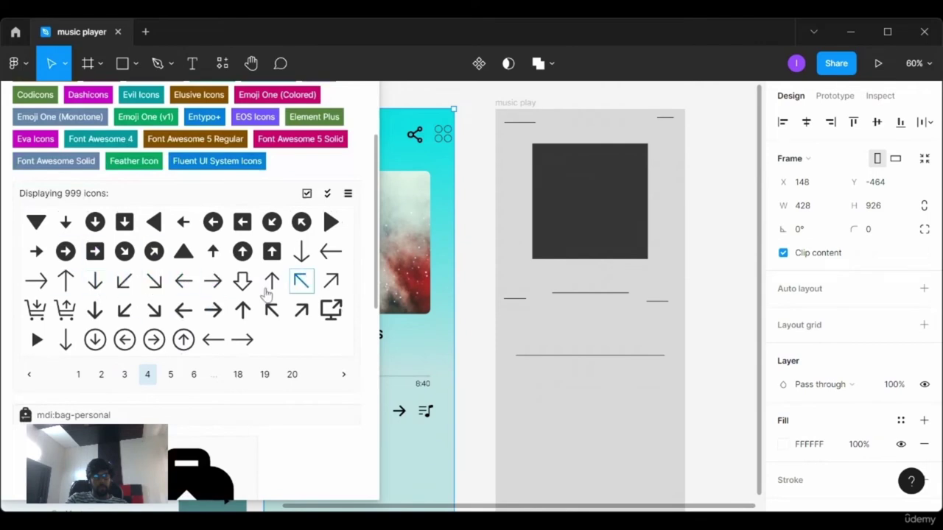
pyautogui.scroll(-1, 251, 298)
pyautogui.scroll(-1, 221, 287)
pyautogui.click(194, 228)
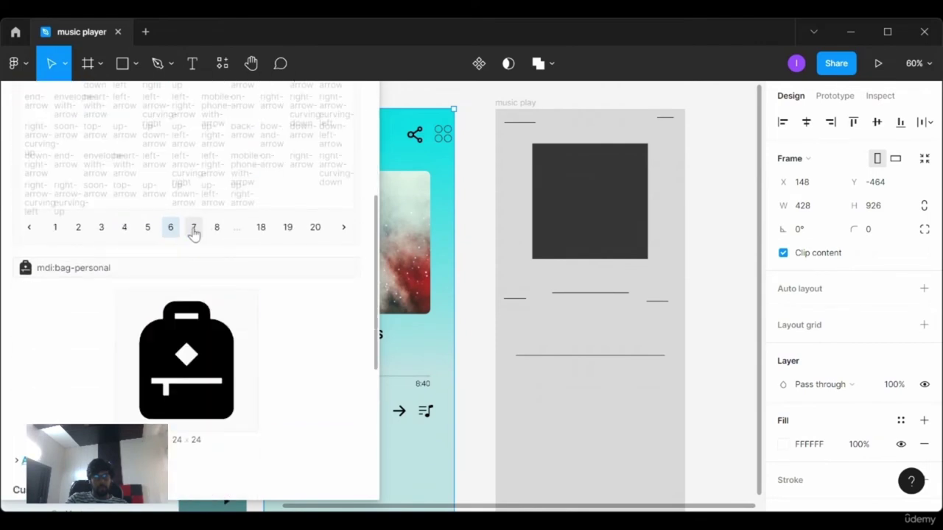
pyautogui.scroll(1, 193, 236)
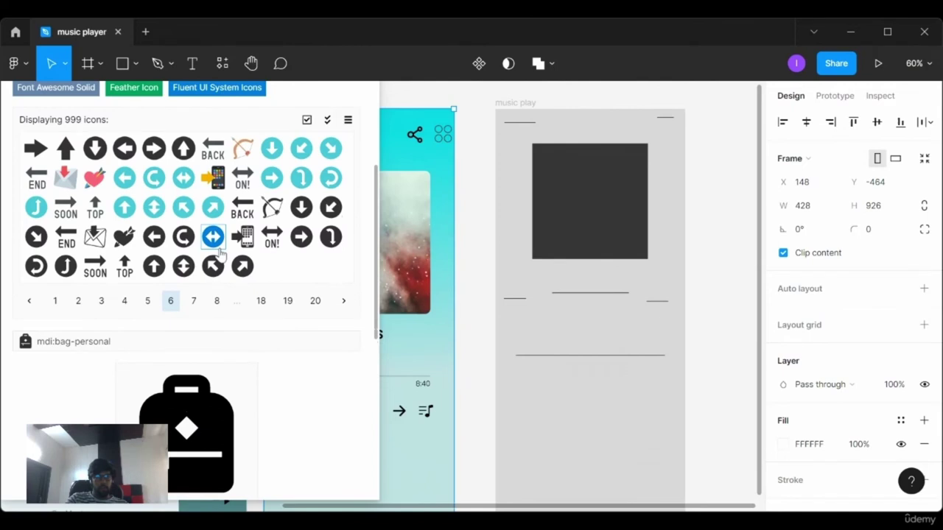
pyautogui.click(216, 301)
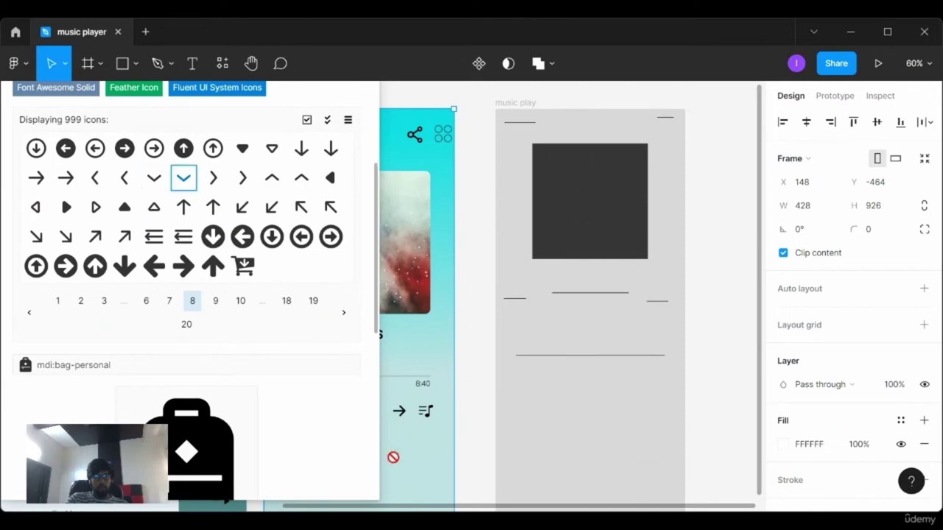
# - Insert the eva arrow-ios-downward-outline chevron into the player screen
pyautogui.scroll(3, 331, 206)
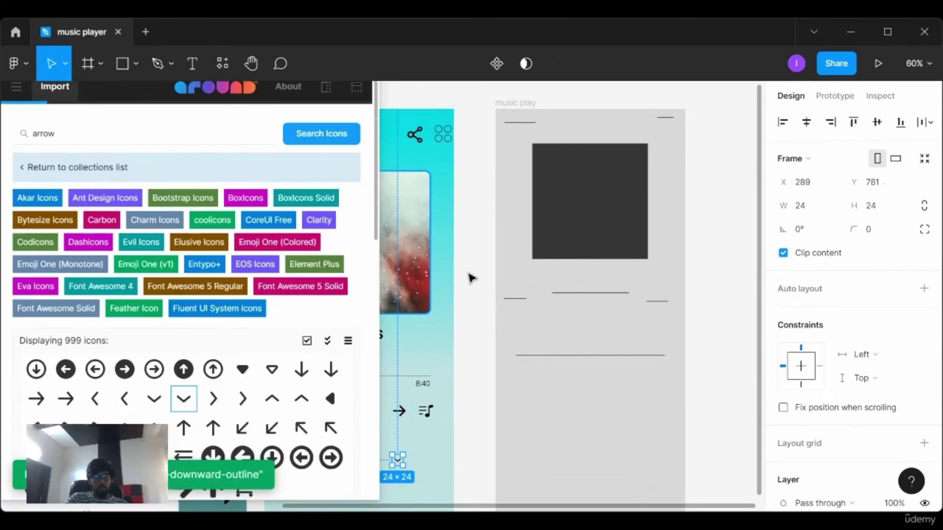
pyautogui.click(477, 302)
pyautogui.scroll(-1, 468, 308)
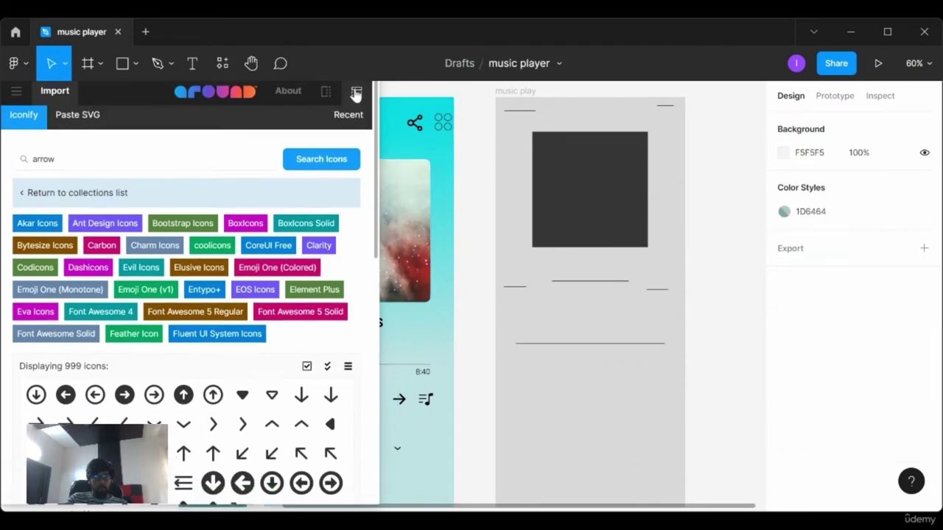
pyautogui.click(356, 90)
# - Close the plugin and resize the chevron to 32×32
pyautogui.click(74, 135)
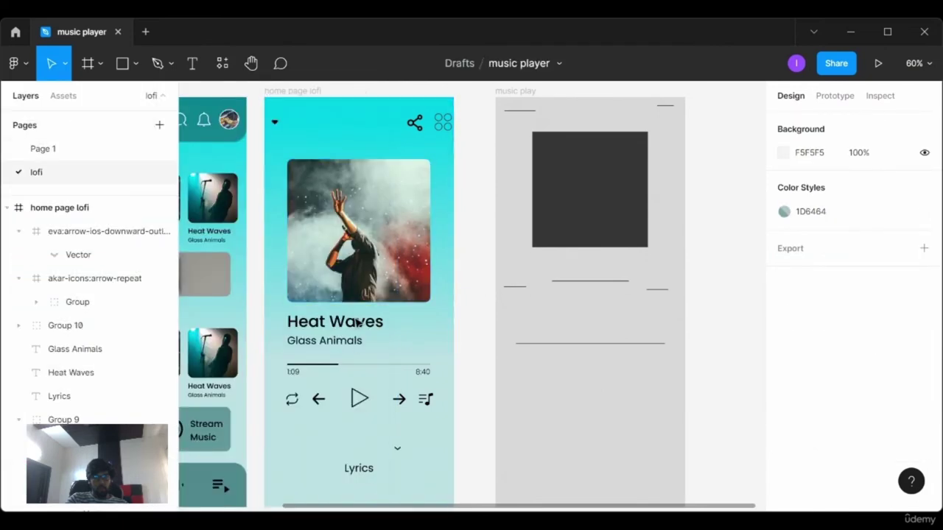
pyautogui.click(397, 449)
pyautogui.click(397, 450)
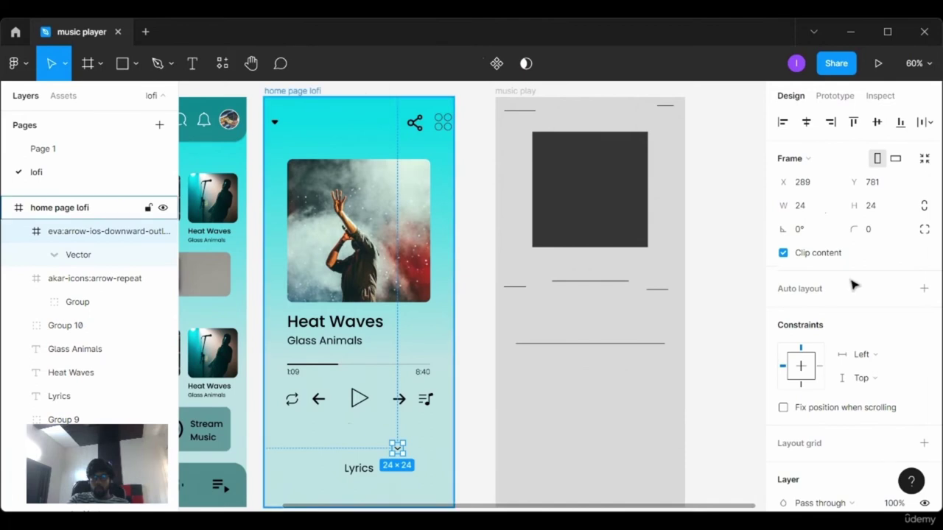
pyautogui.click(811, 211)
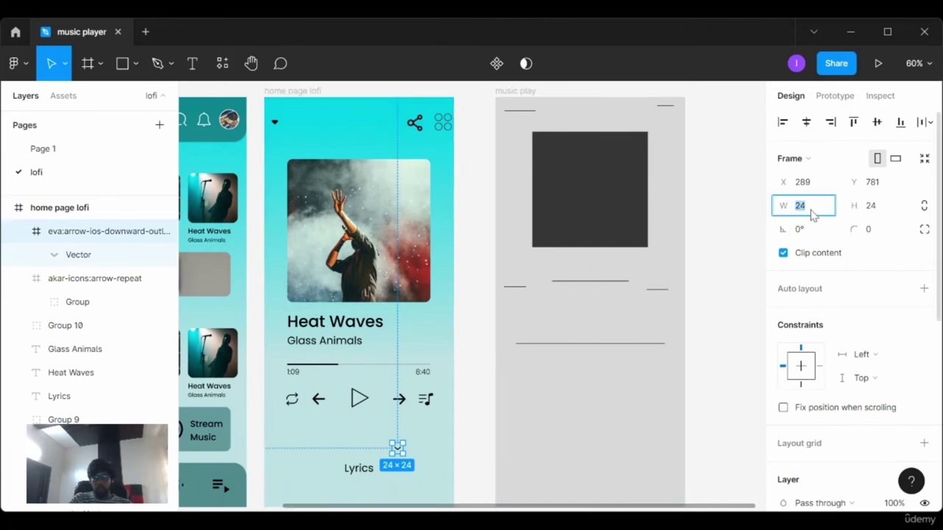
pyautogui.write('32')
pyautogui.press('Return')
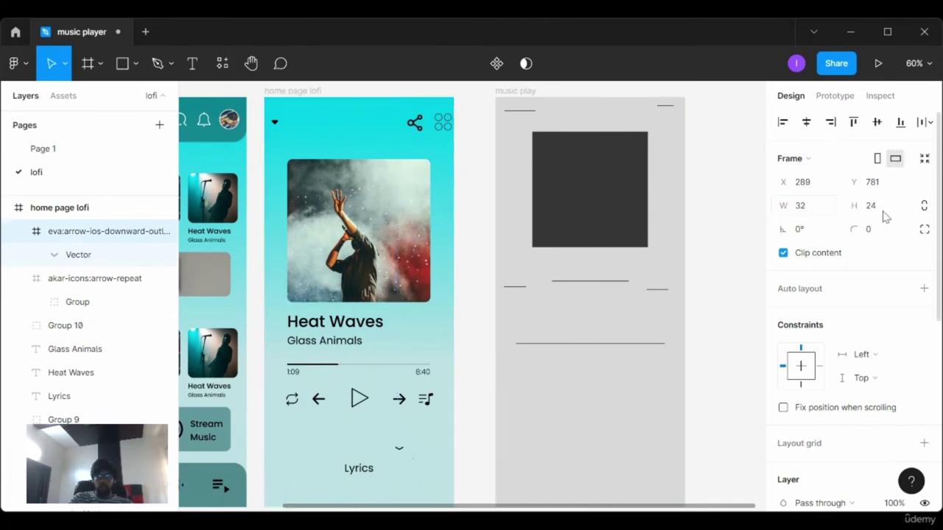
pyautogui.click(878, 212)
pyautogui.write('32')
pyautogui.press('Return')
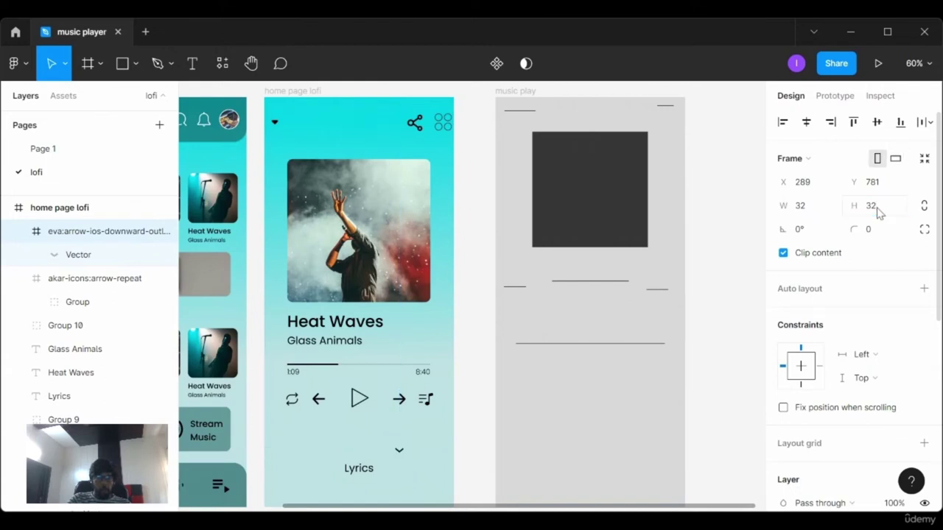
# - Rotate the chevron 180° to point upward and centre it below the Lyrics label
pyautogui.scroll(-3, 459, 288)
pyautogui.scroll(-1, 458, 288)
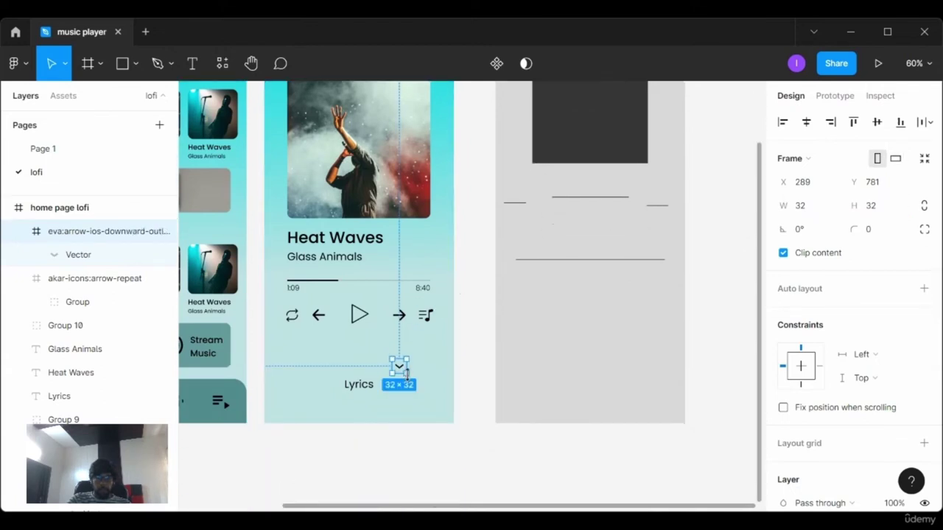
pyautogui.moveTo(417, 371); pyautogui.dragTo(368, 354)
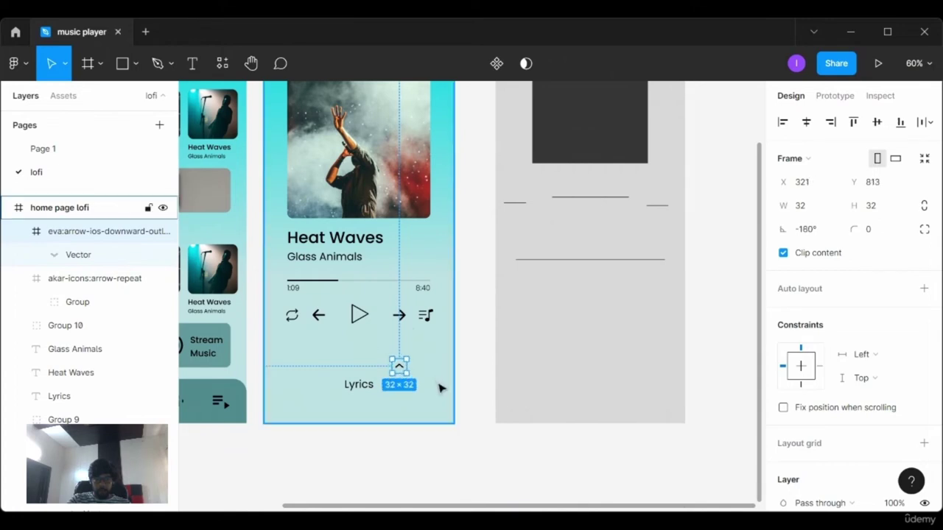
pyautogui.moveTo(404, 372); pyautogui.dragTo(360, 411)
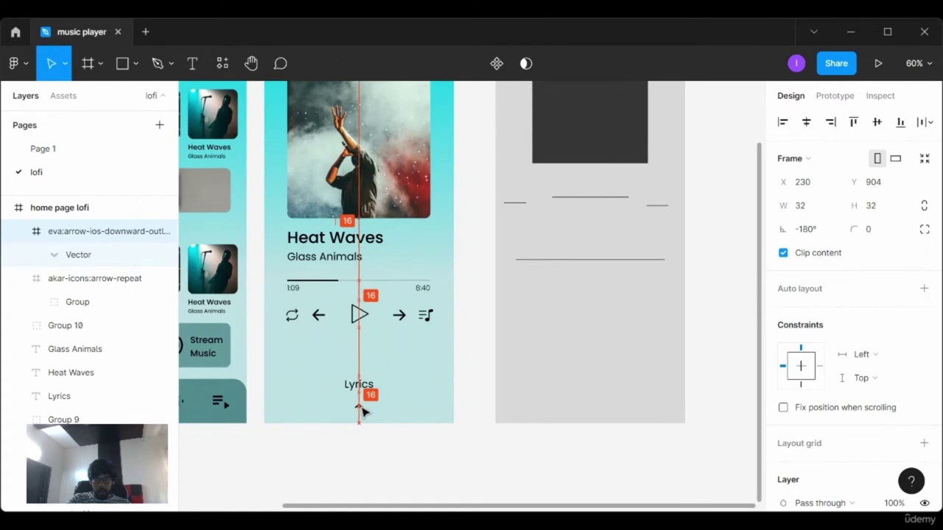
pyautogui.moveTo(360, 411); pyautogui.dragTo(359, 408)
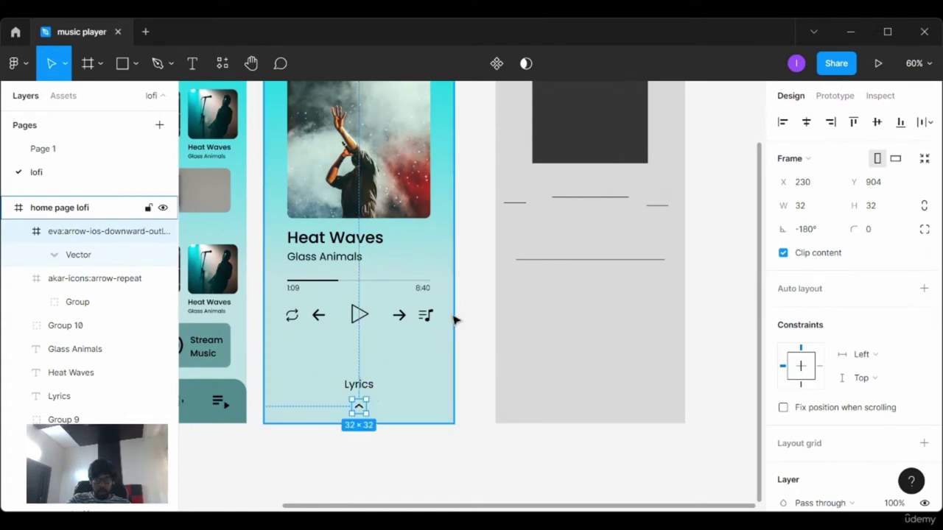
pyautogui.click(357, 384)
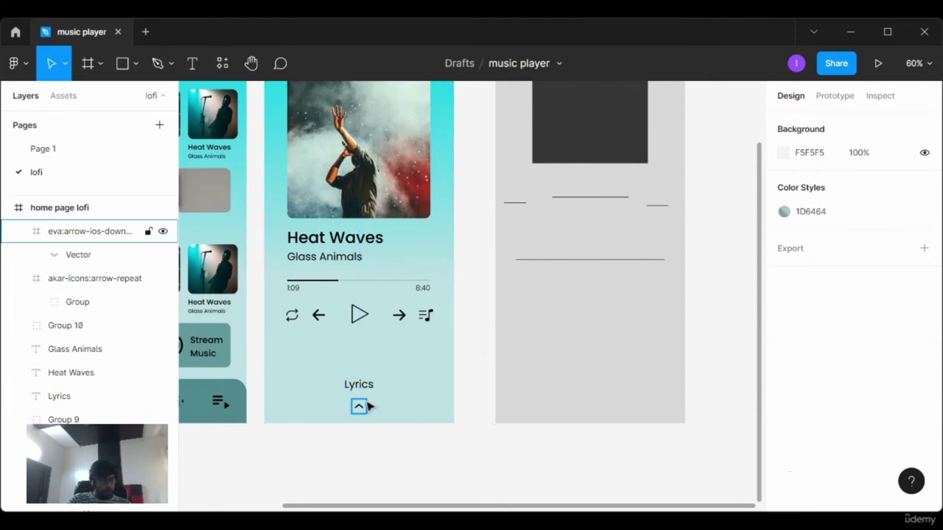
# - Nudge the Lyrics label down to Y 836, just above the chevron
pyautogui.keyDown('ctrl'); pyautogui.scroll(5, 362, 405); pyautogui.keyUp('ctrl')
pyautogui.keyDown('ctrl'); pyautogui.scroll(5, 365, 406); pyautogui.keyUp('ctrl')
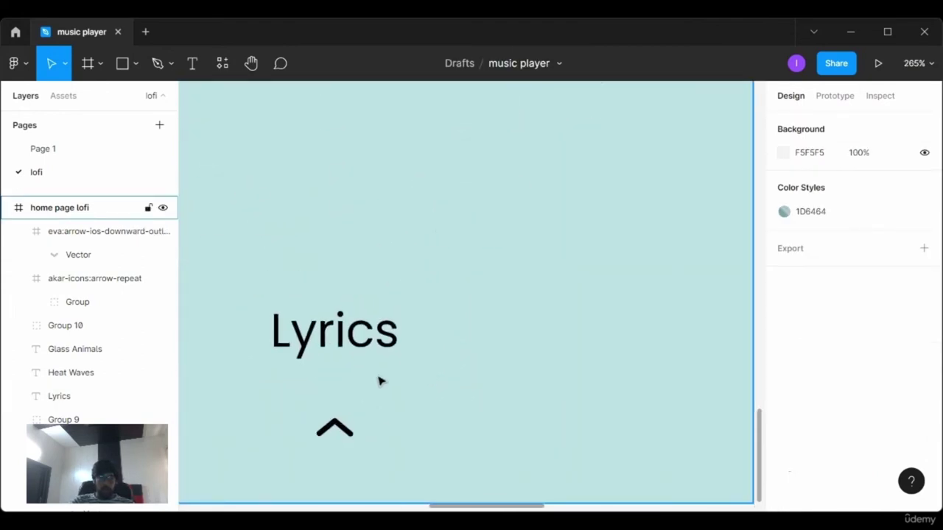
pyautogui.keyDown('ctrl'); pyautogui.scroll(-1, 379, 381); pyautogui.keyUp('ctrl')
pyautogui.keyDown('ctrl'); pyautogui.scroll(-5, 379, 380); pyautogui.keyUp('ctrl')
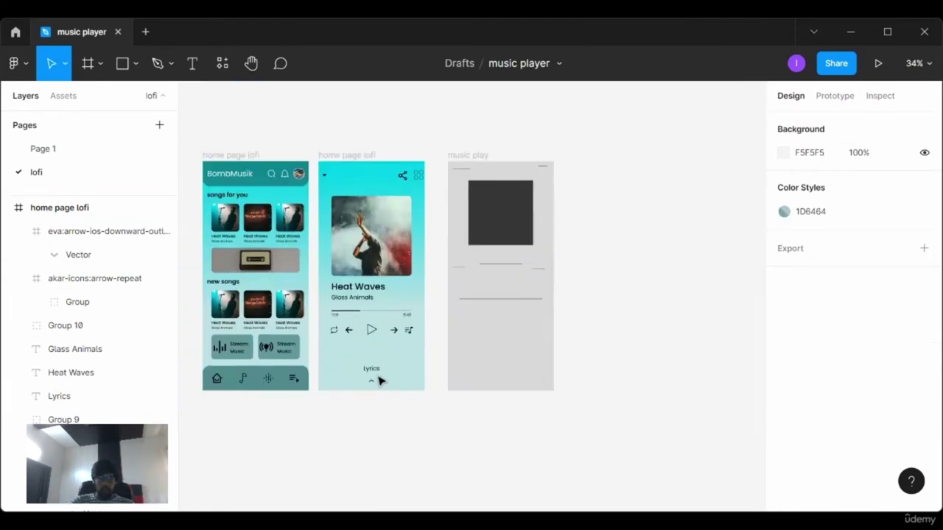
pyautogui.keyDown('ctrl'); pyautogui.scroll(2, 378, 380); pyautogui.keyUp('ctrl')
pyautogui.keyDown('ctrl'); pyautogui.scroll(2, 378, 381); pyautogui.keyUp('ctrl')
pyautogui.click(353, 351)
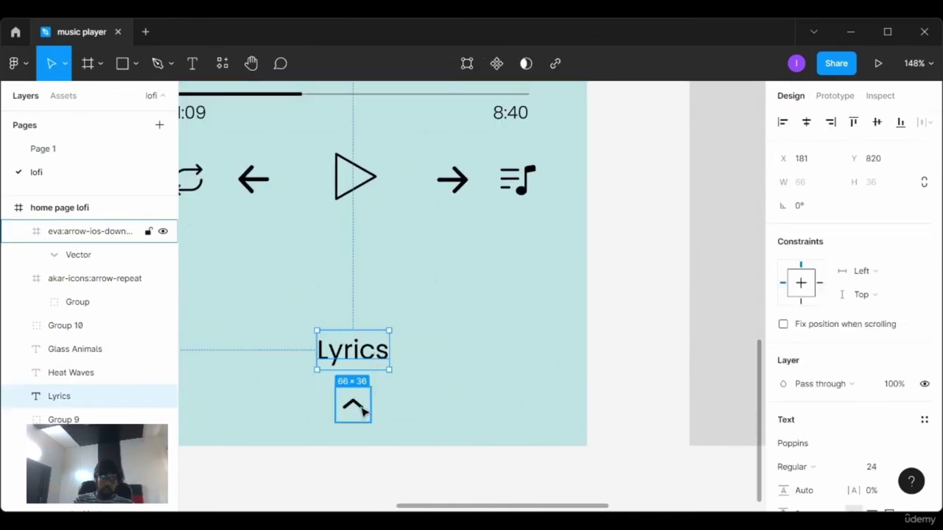
pyautogui.press('Down')
pyautogui.press('Down')
pyautogui.press('Down')
pyautogui.press('Down')
pyautogui.press('Down')
pyautogui.press('Down')
pyautogui.press('Down')
pyautogui.press('Down')
pyautogui.press('Down')
pyautogui.press('Down')
pyautogui.press('Down')
pyautogui.press('Down')
pyautogui.press('Down')
pyautogui.press('Down')
pyautogui.press('Down')
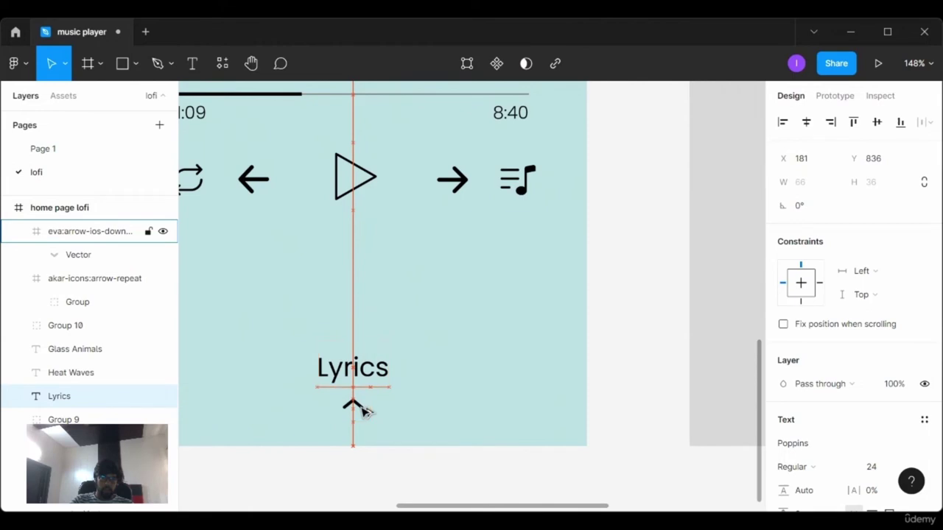
pyautogui.click(619, 324)
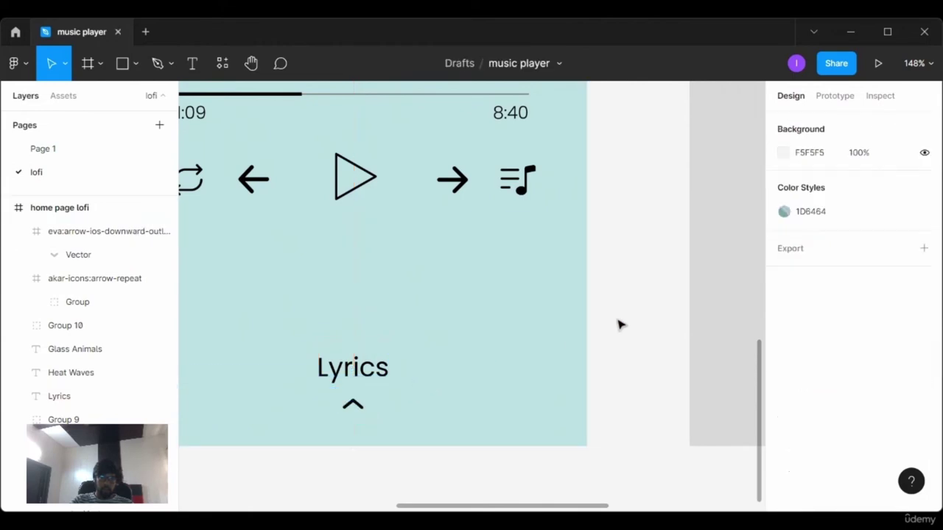
pyautogui.scroll(-5, 618, 324)
pyautogui.hscroll(-1, 619, 324)
pyautogui.scroll(-2, 619, 324)
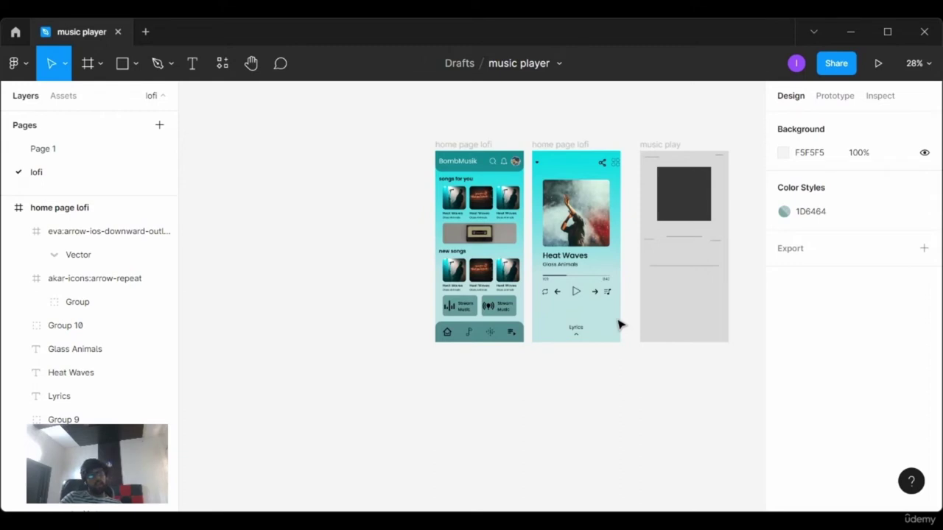
pyautogui.click(16, 63)
pyautogui.moveTo(73, 130)
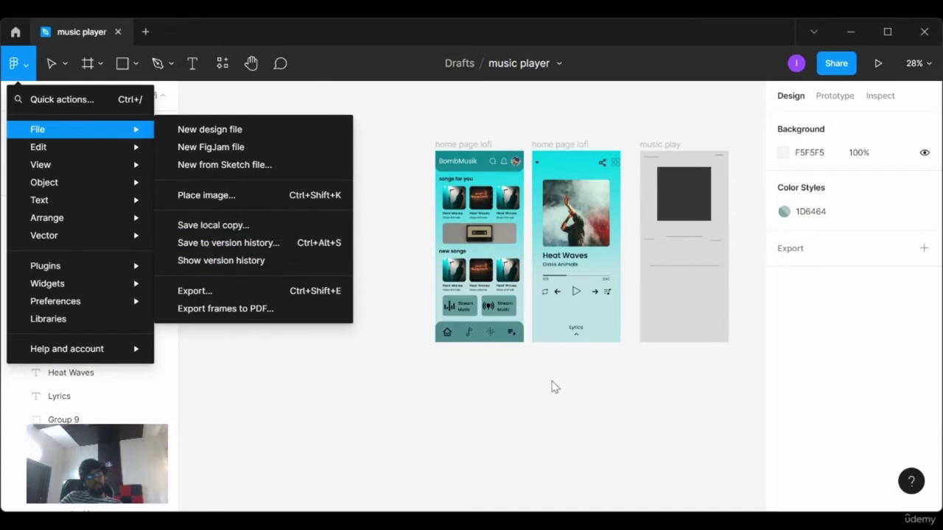
pyautogui.click(555, 386)
pyautogui.scroll(5, 554, 386)
pyautogui.hscroll(-3, 554, 387)
pyautogui.hscroll(2, 554, 387)
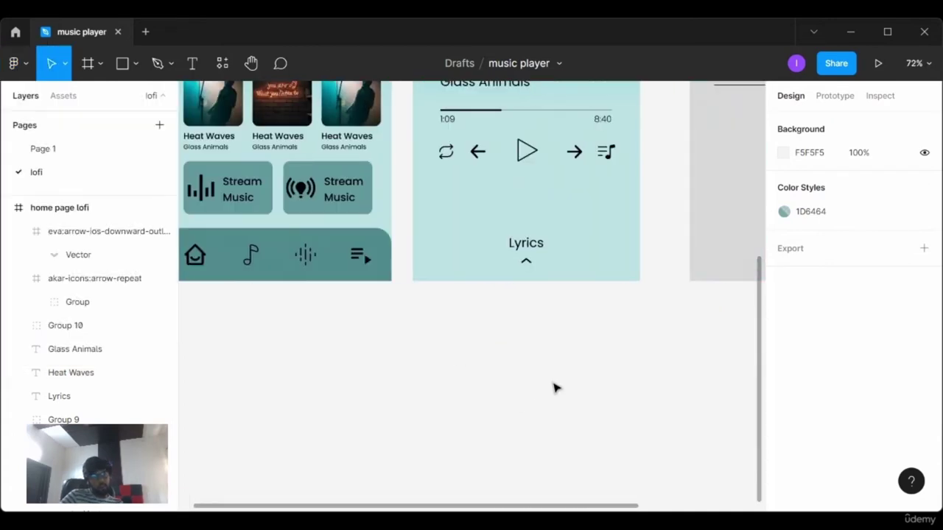
pyautogui.scroll(-3, 544, 354)
pyautogui.scroll(3, 543, 354)
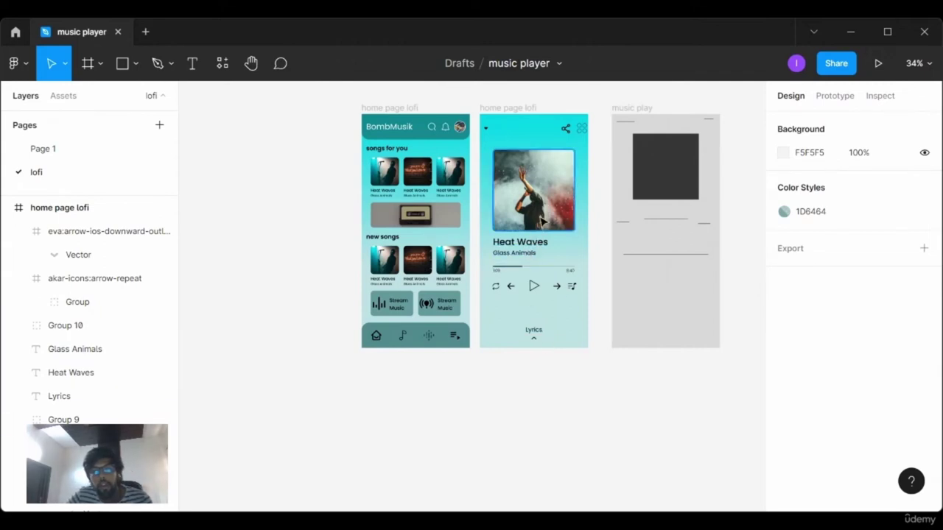
pyautogui.click(557, 339)
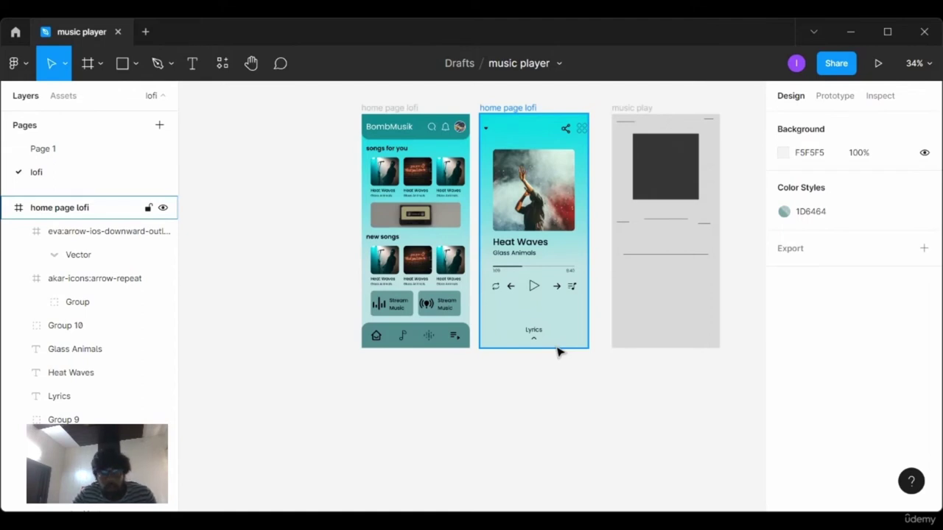
# - Check the chevron under Lyrics by selecting it, then deselect everything
pyautogui.click(545, 364)
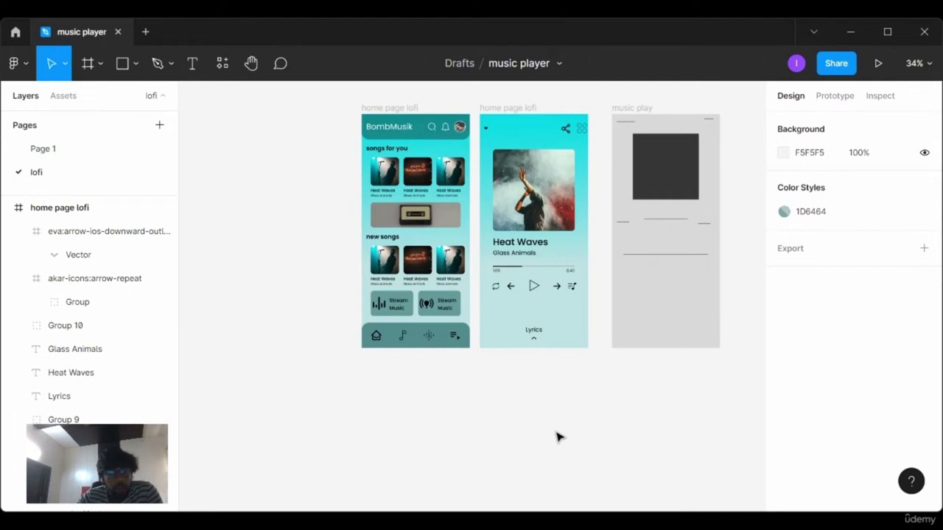
pyautogui.click(533, 338)
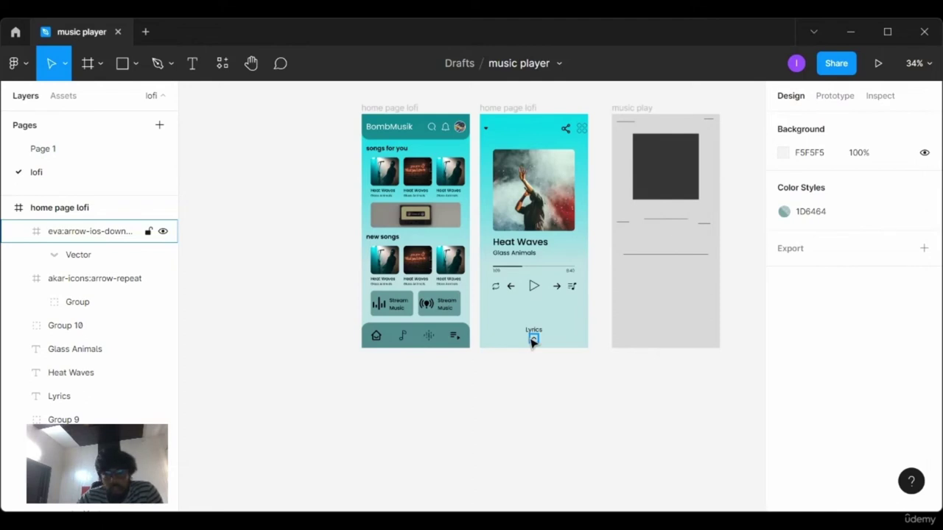
pyautogui.press('Escape')
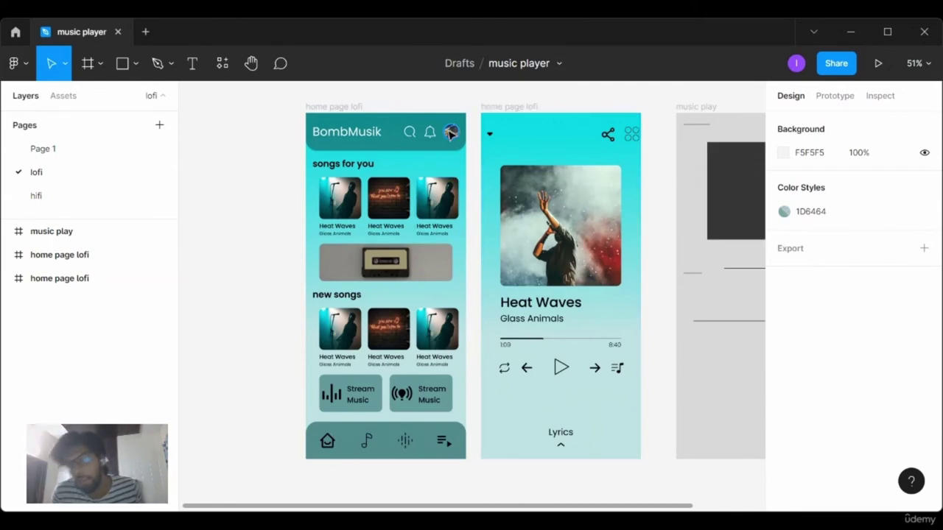
pyautogui.doubleClick(501, 107)
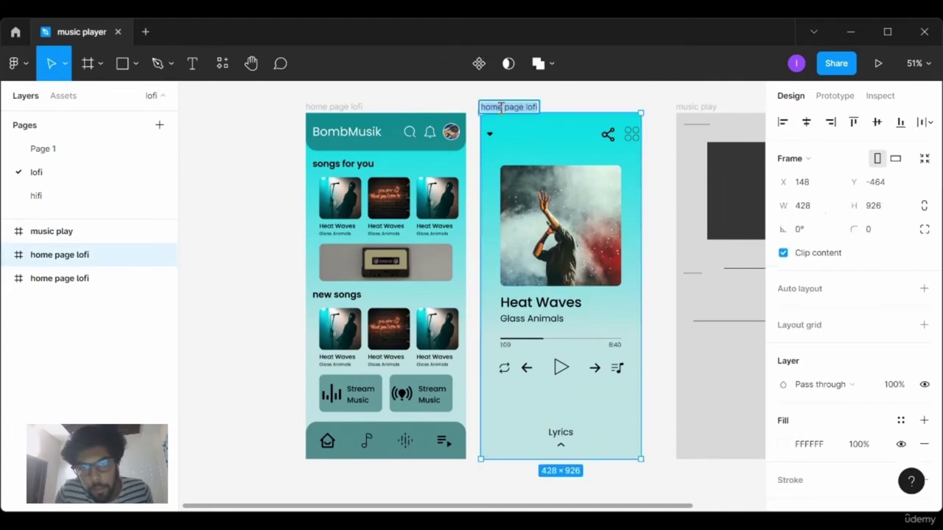
pyautogui.click(501, 107)
pyautogui.press('Right')
pyautogui.press('Right')
pyautogui.press('Right')
pyautogui.press('BackSpace')
pyautogui.press('BackSpace')
pyautogui.press('BackSpace')
pyautogui.press('BackSpace')
pyautogui.press('BackSpace')
pyautogui.press('BackSpace')
pyautogui.press('BackSpace')
pyautogui.press('BackSpace')
pyautogui.press('BackSpace')
pyautogui.write('mus')
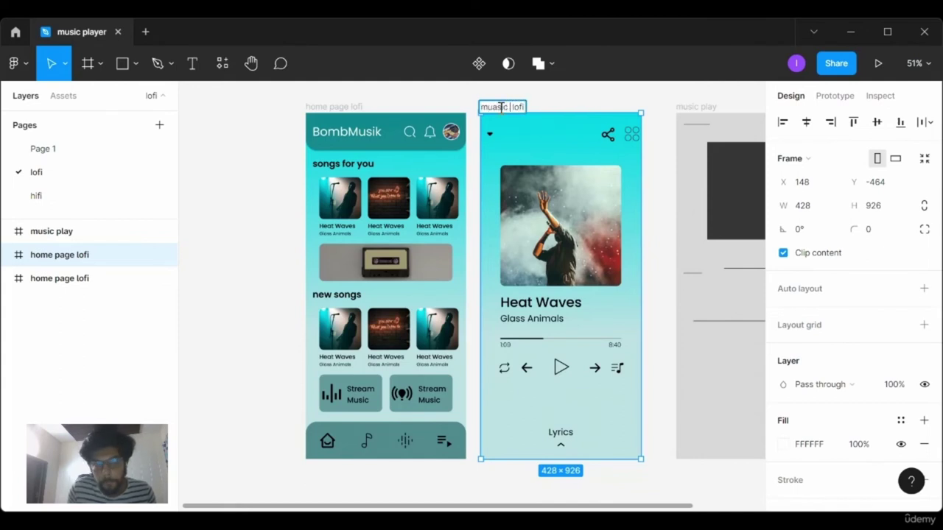
pyautogui.press('BackSpace')
pyautogui.press('BackSpace')
pyautogui.write('s')
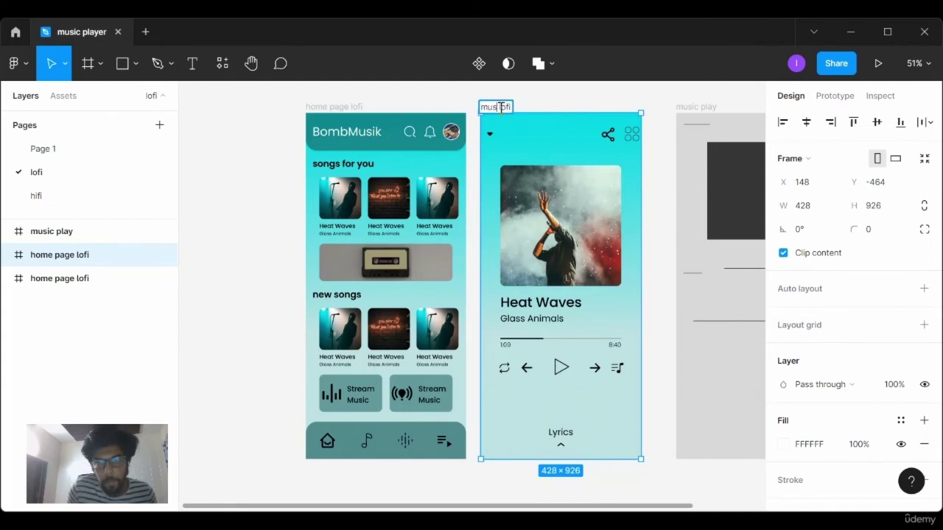
pyautogui.write('ic player')
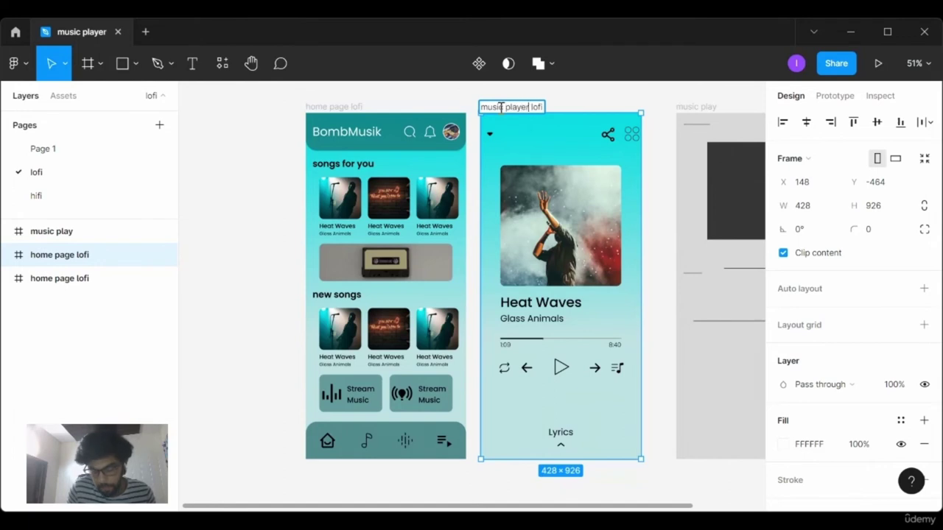
pyautogui.click(267, 222)
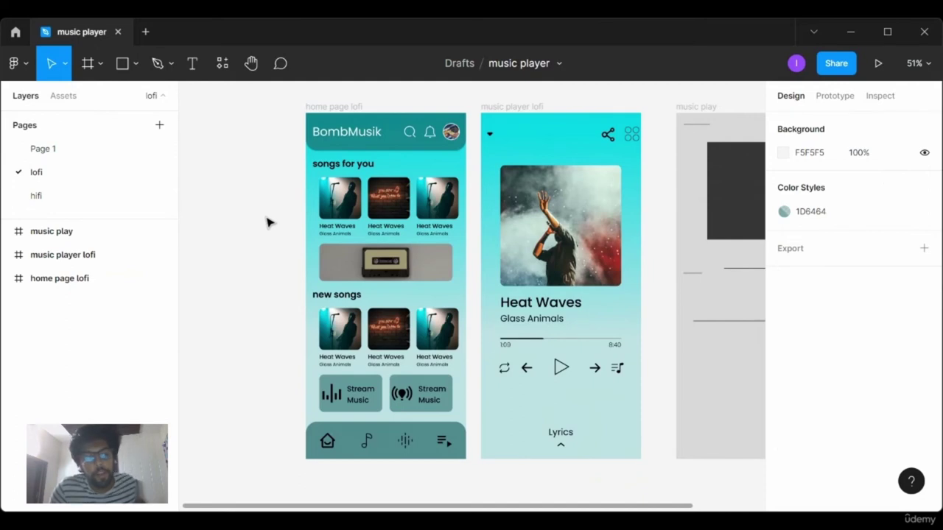
# - Paste copies of the home page lofi and music player lofi frames onto the hifi page
pyautogui.click(83, 212)
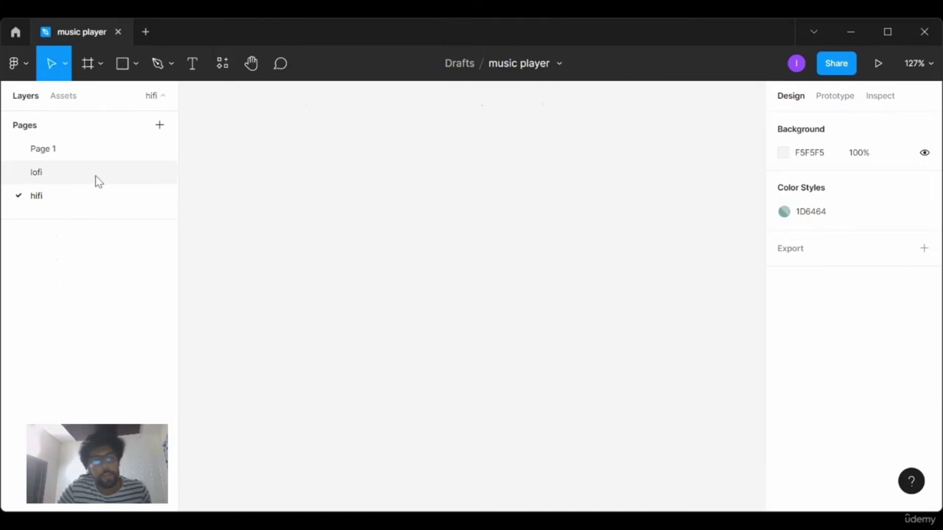
pyautogui.click(96, 176)
pyautogui.click(352, 110)
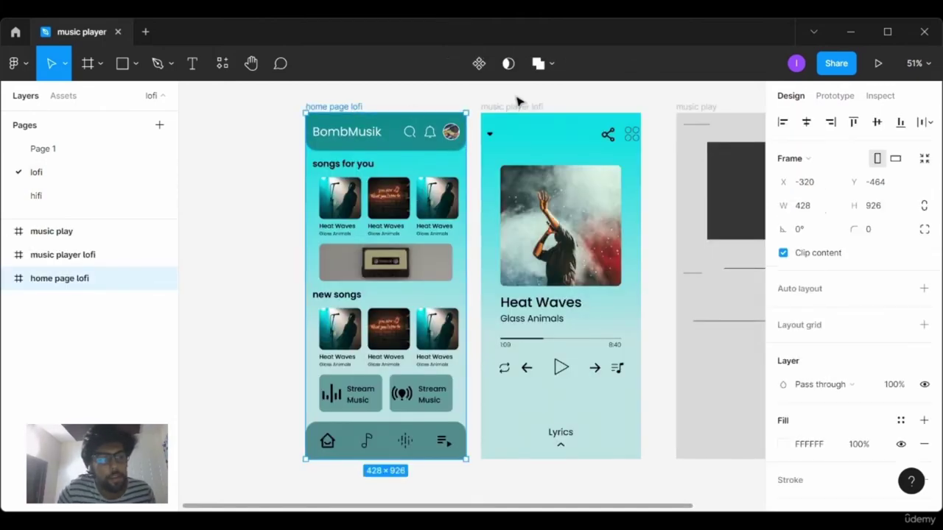
pyautogui.keyDown('shift'); pyautogui.click(513, 108); pyautogui.keyUp('shift')
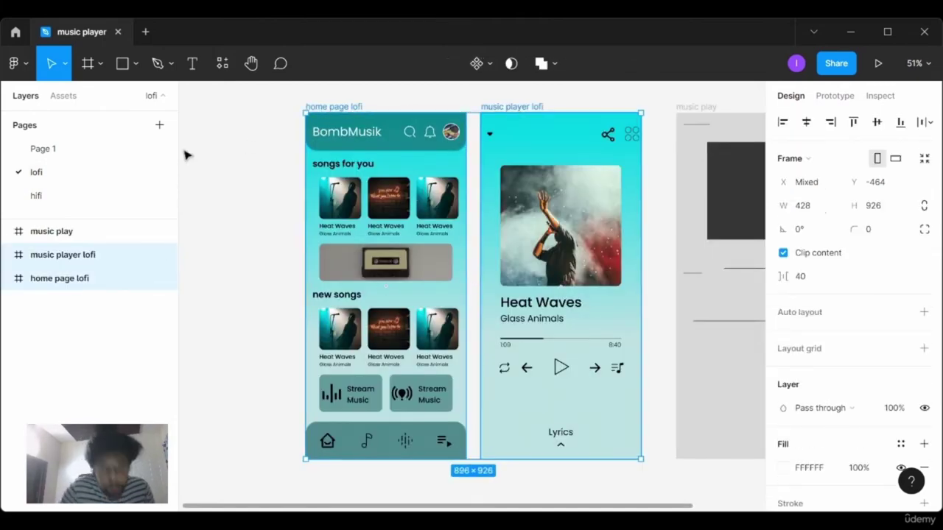
pyautogui.click(101, 195)
pyautogui.hotkey('ctrl', 'v')
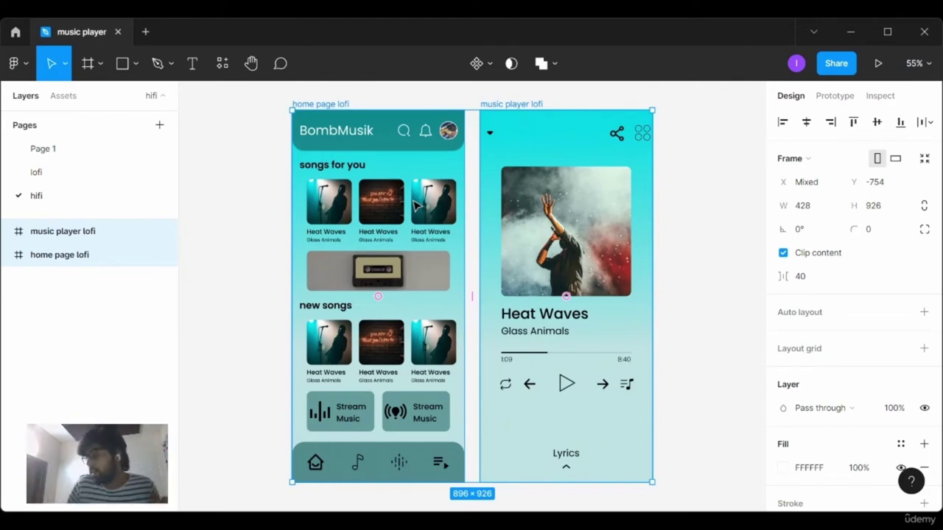
pyautogui.click(687, 201)
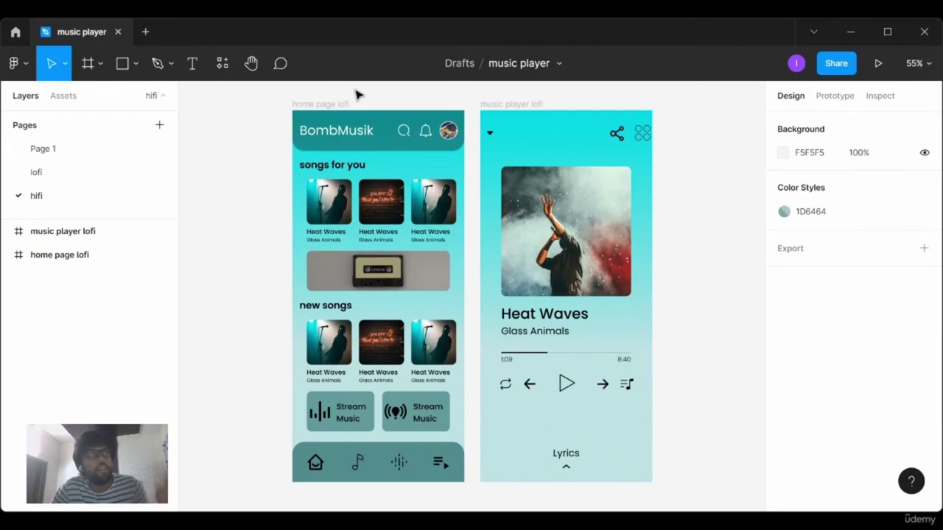
pyautogui.click(343, 103)
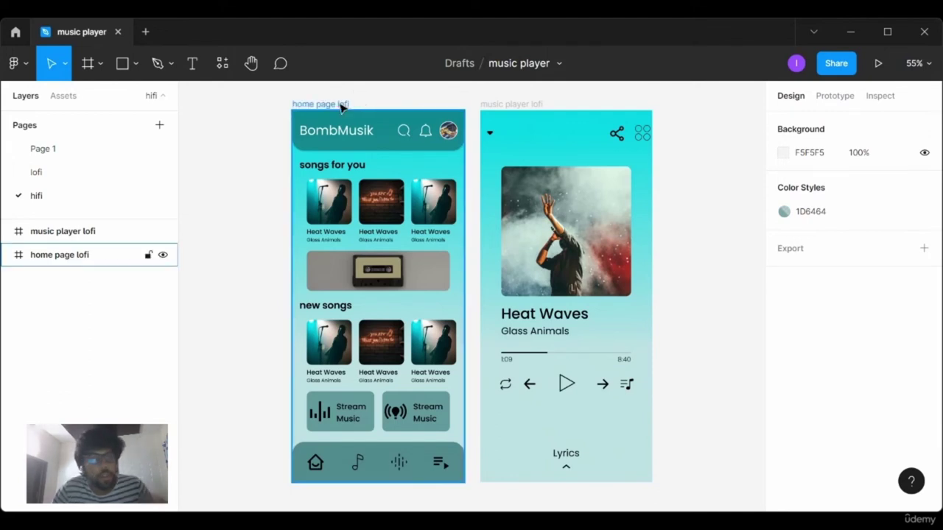
# - Move the home page lofi frame about 50 px left on the hifi page
pyautogui.doubleClick(332, 104)
pyautogui.click(372, 99)
pyautogui.moveTo(347, 101); pyautogui.dragTo(311, 101)
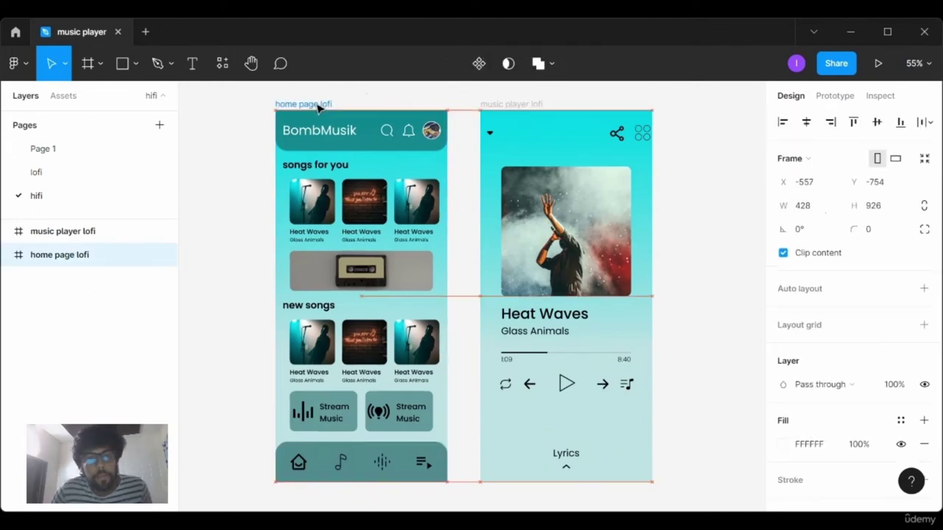
pyautogui.click(525, 171)
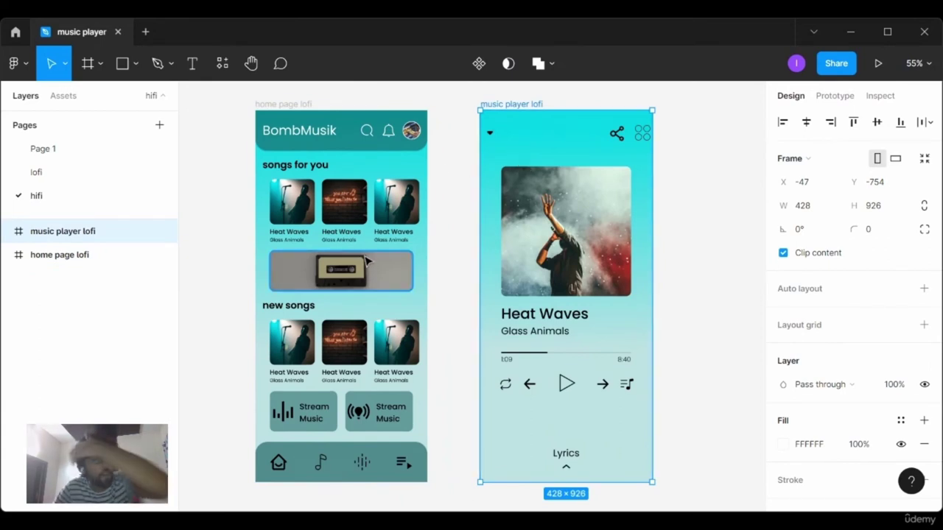
pyautogui.click(336, 155)
pyautogui.click(455, 221)
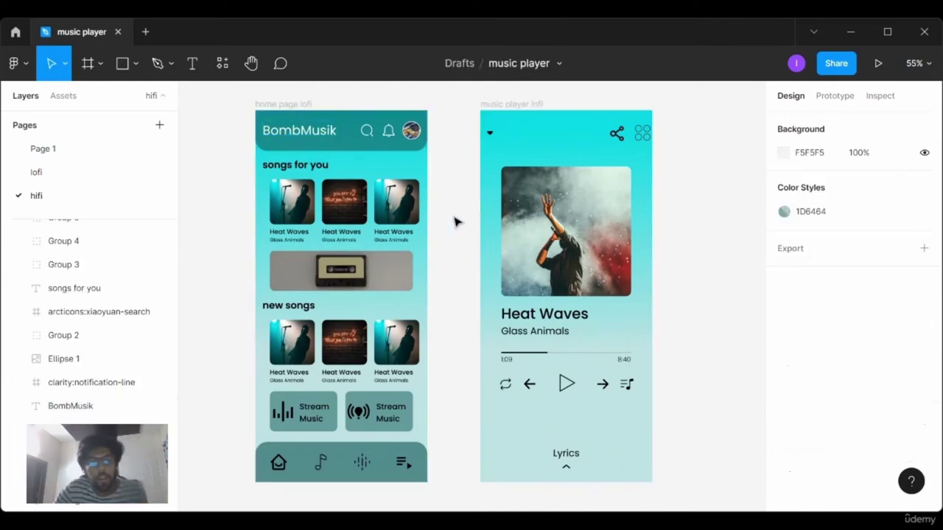
# - Zoom in on the home screen and select the cassette banner rectangle
pyautogui.scroll(3, 431, 294)
pyautogui.scroll(-2, 431, 295)
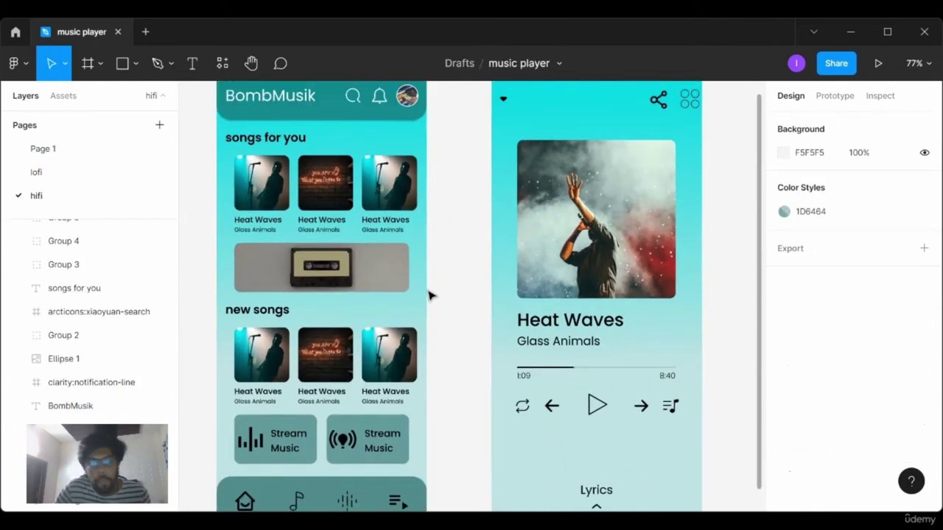
pyautogui.scroll(-3, 431, 294)
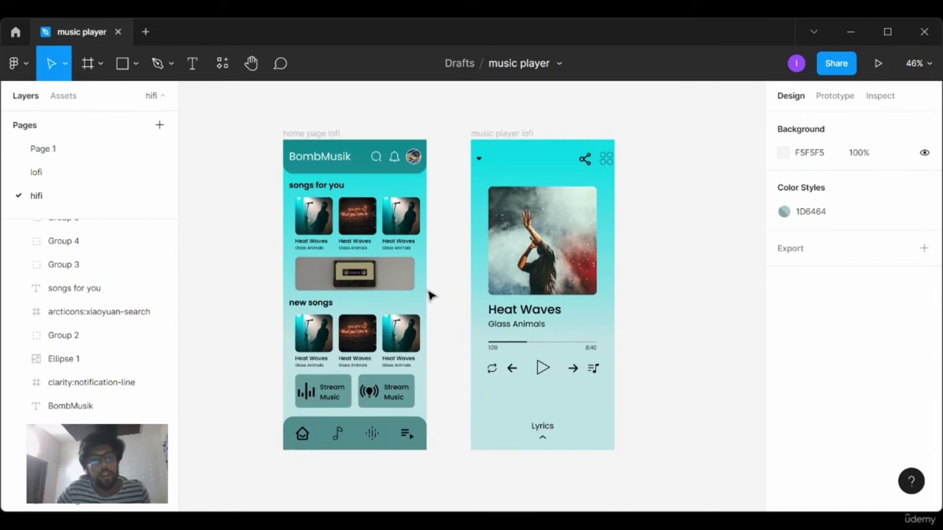
pyautogui.scroll(1, 431, 295)
pyautogui.scroll(3, 430, 294)
pyautogui.scroll(-2, 405, 280)
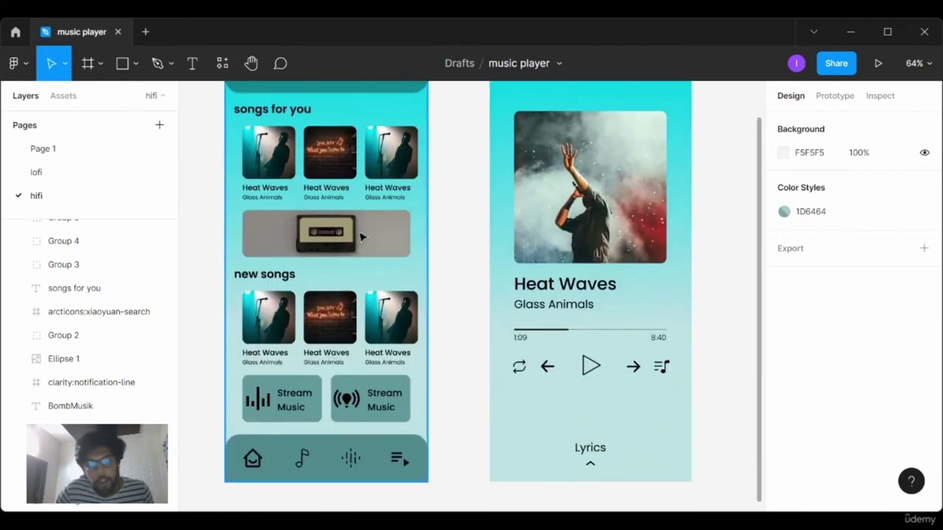
pyautogui.click(359, 232)
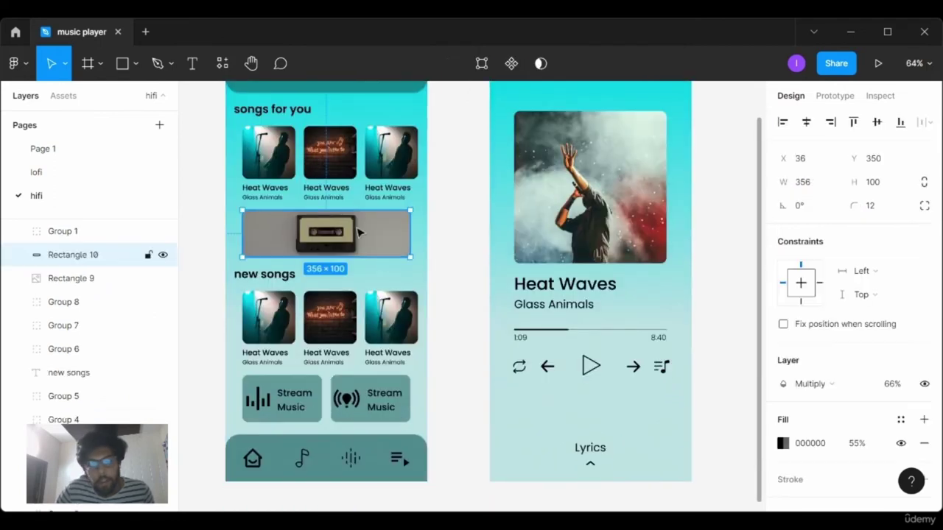
# - Type 'Best 90s Songs' onto the cassette banner and set it to size 32
pyautogui.click(191, 63)
pyautogui.click(257, 228)
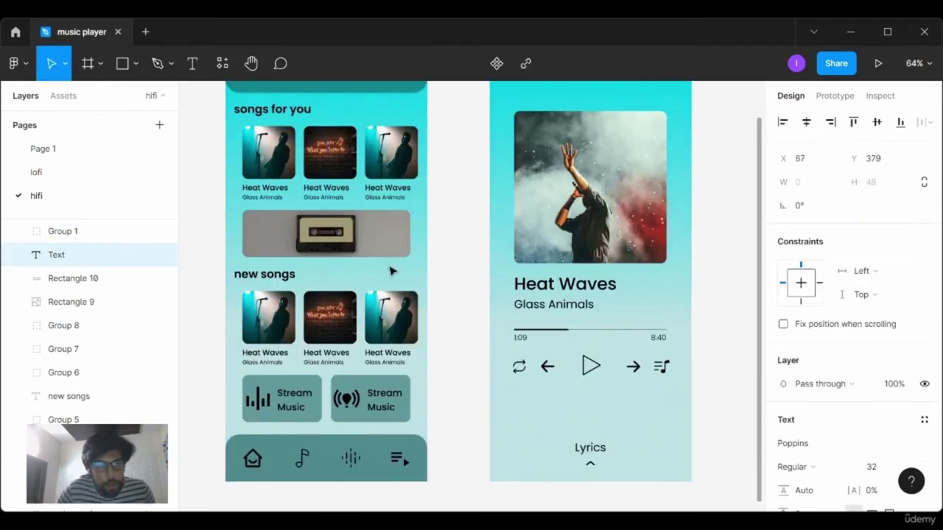
pyautogui.write('Besd')
pyautogui.press('BackSpace')
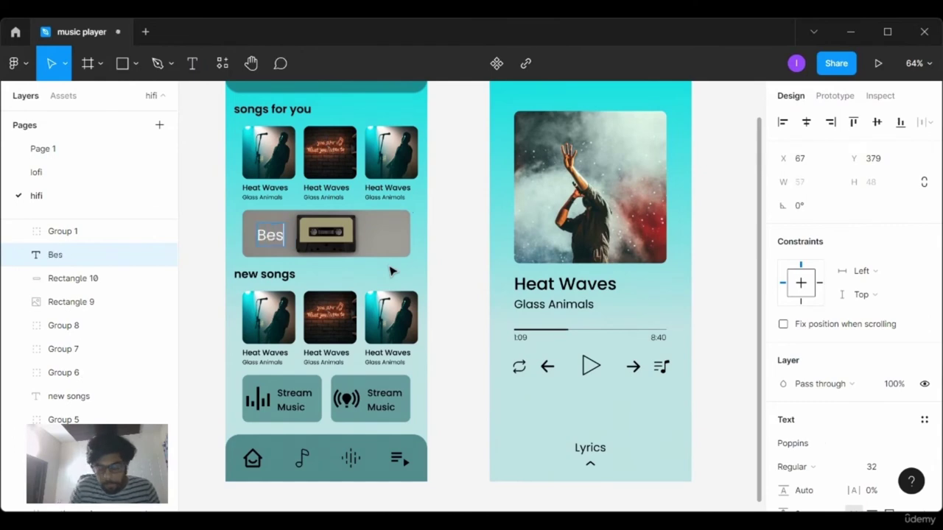
pyautogui.write('t 90s')
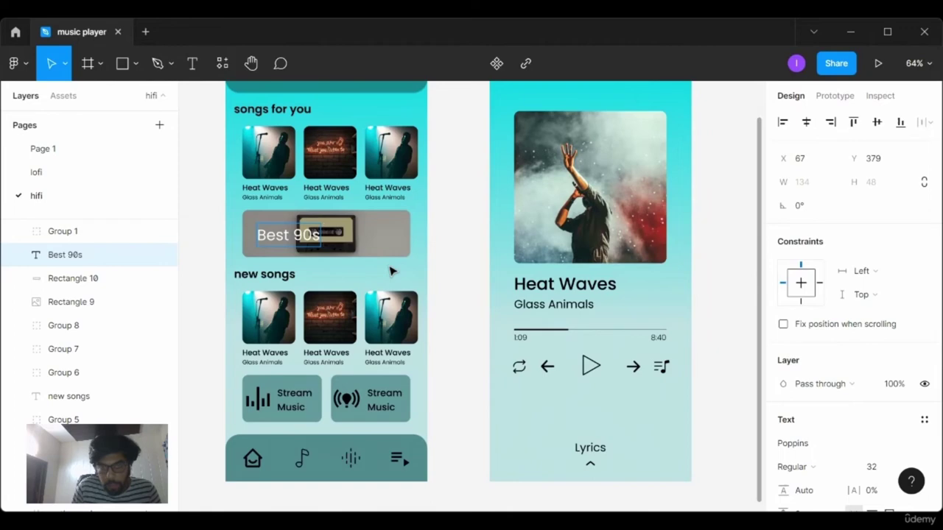
pyautogui.write(' sgs')
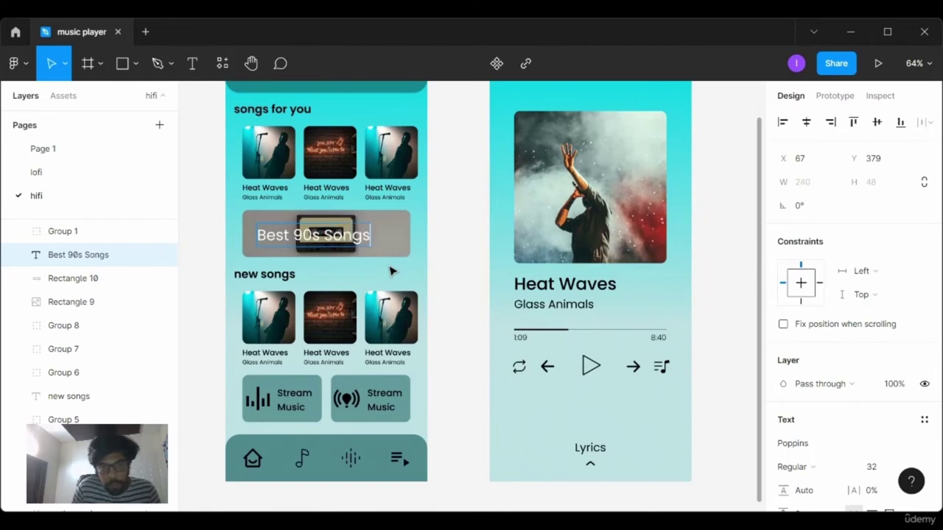
pyautogui.press('Escape')
pyautogui.scroll(-3, 847, 350)
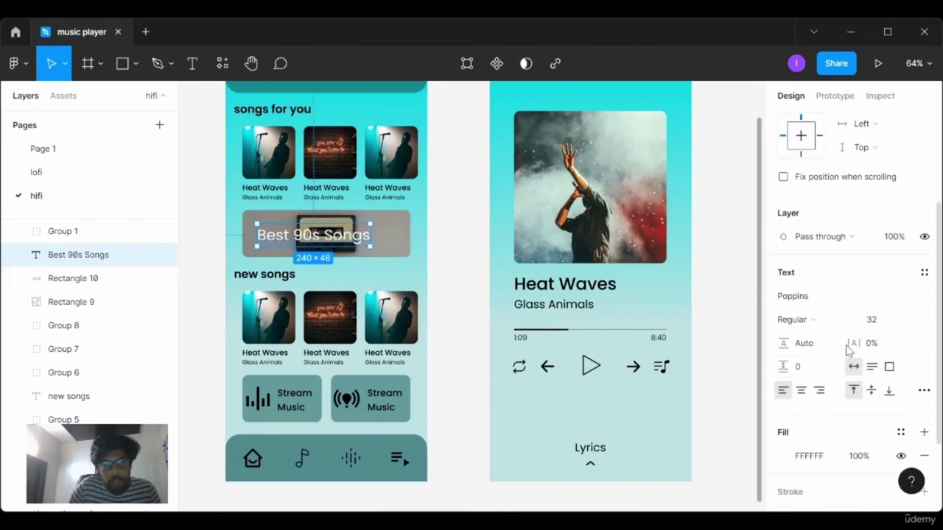
pyautogui.click(907, 319)
pyautogui.click(897, 303)
pyautogui.click(912, 324)
pyautogui.click(898, 339)
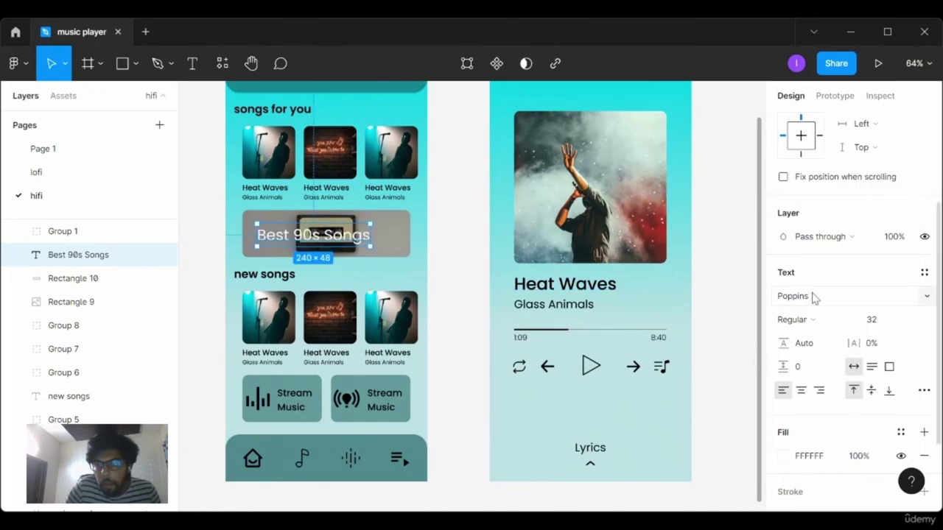
# - Try darker colours for the Best 90s Songs text fill, ending back on white
pyautogui.click(785, 456)
pyautogui.moveTo(755, 308); pyautogui.dragTo(478, 160)
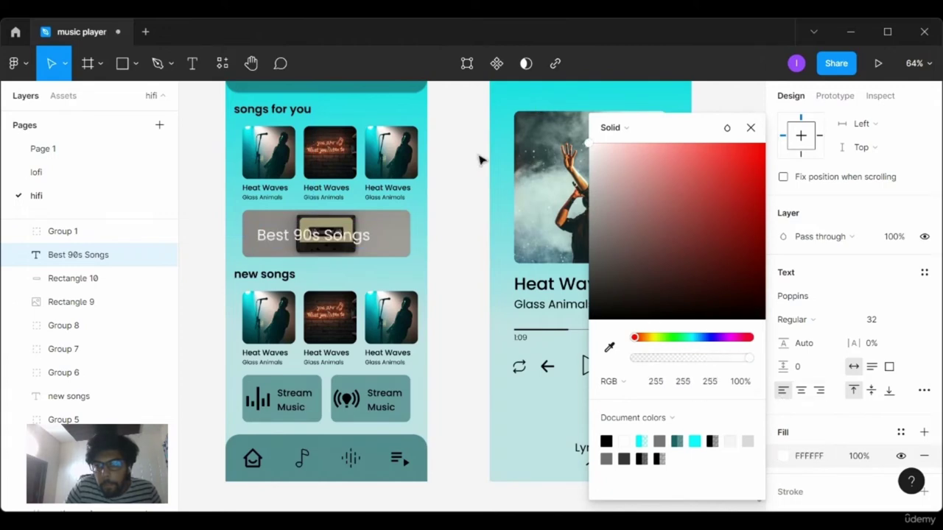
pyautogui.click(384, 231)
pyautogui.hotkey('shift', 'Tab')
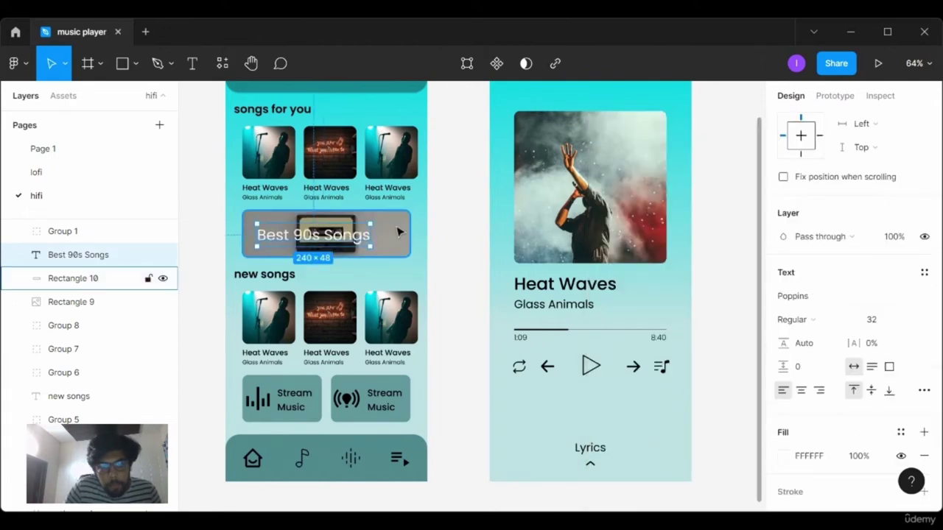
pyautogui.press('Tab')
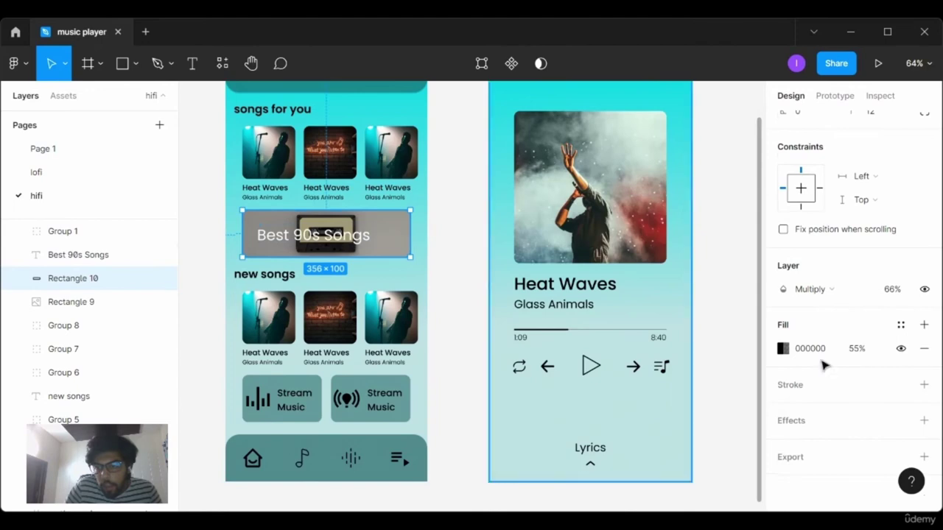
# - Try the banner's layer opacity at 77%, then return it to 66%
pyautogui.click(910, 291)
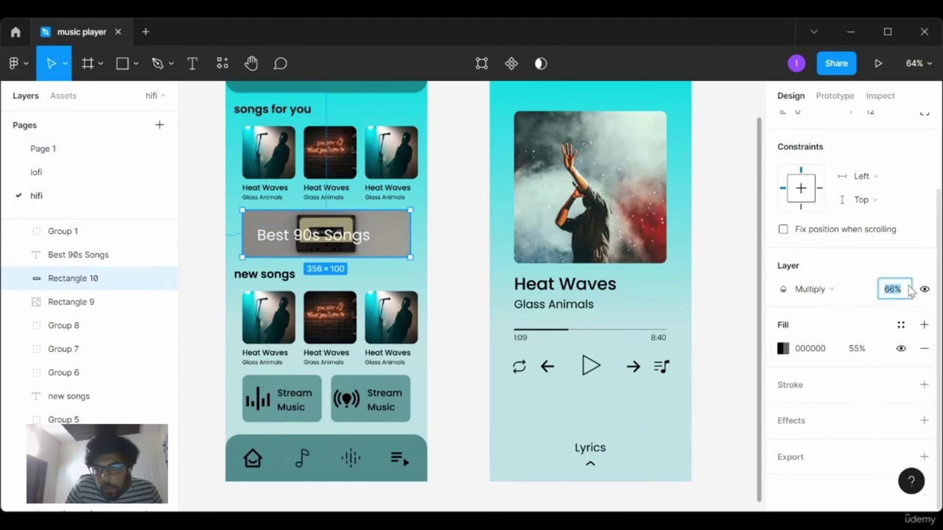
pyautogui.write('77')
pyautogui.press('Return')
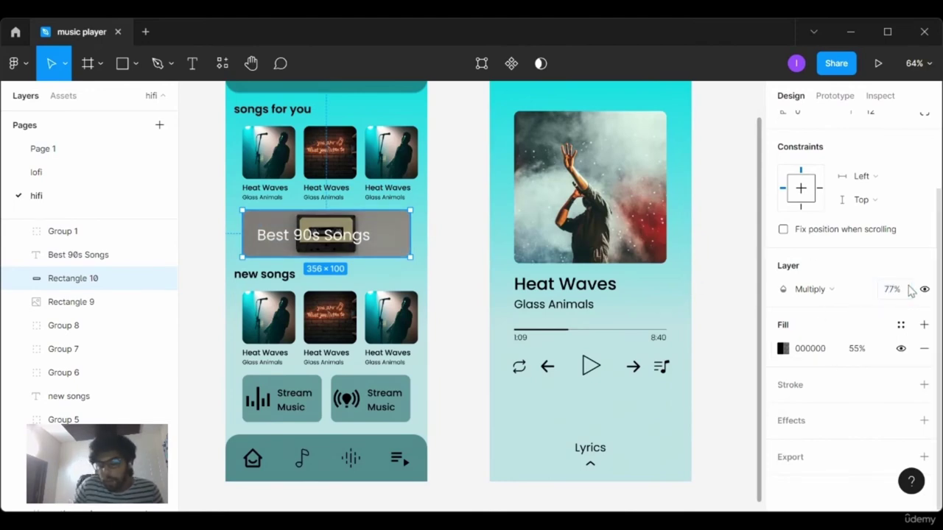
pyautogui.click(338, 239)
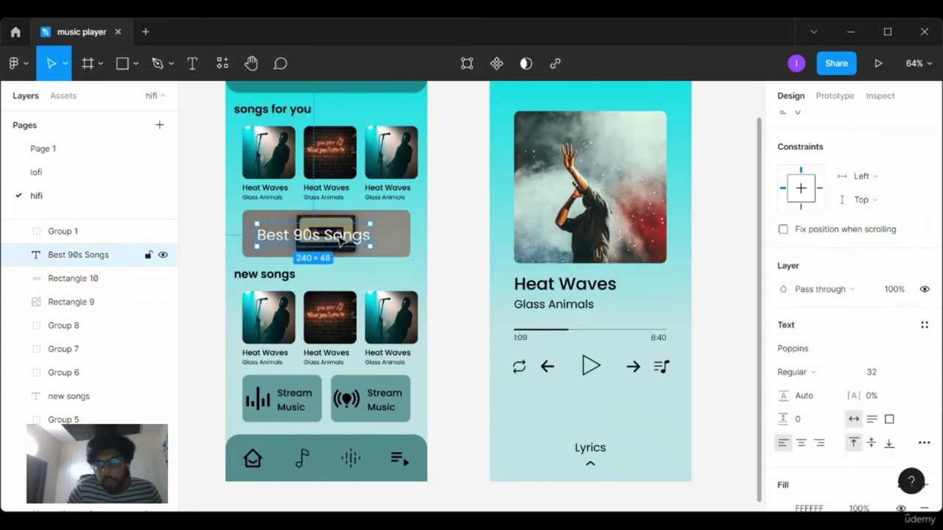
pyautogui.click(402, 238)
pyautogui.click(907, 291)
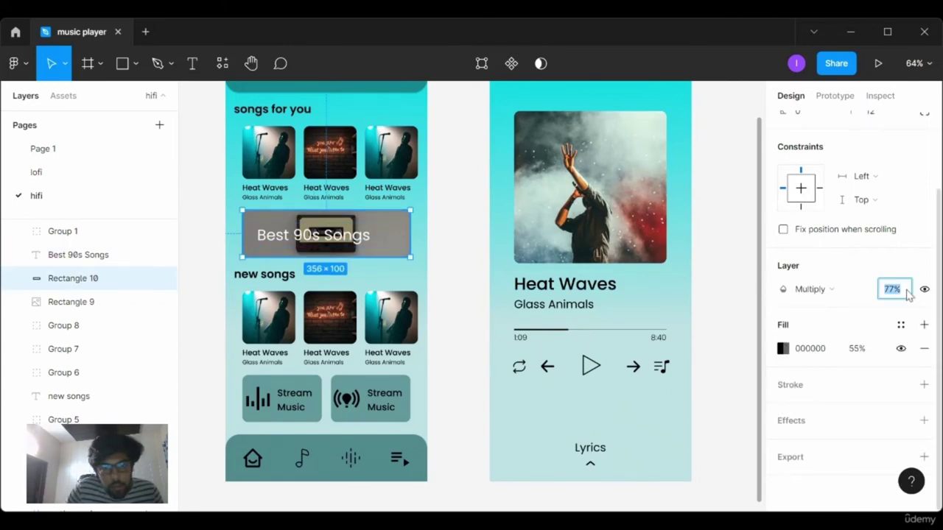
pyautogui.write('66')
pyautogui.press('Return')
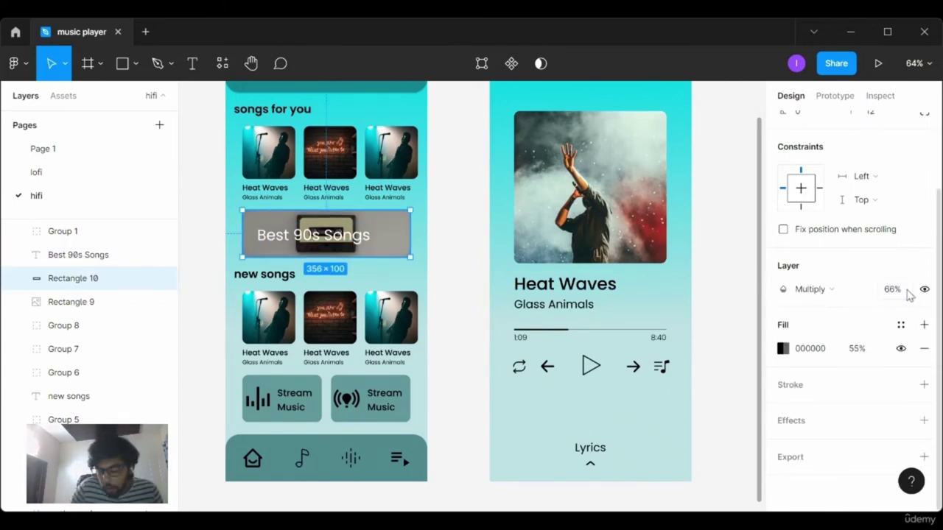
# - Set the dark strip's fill opacity to 77%
pyautogui.click(869, 349)
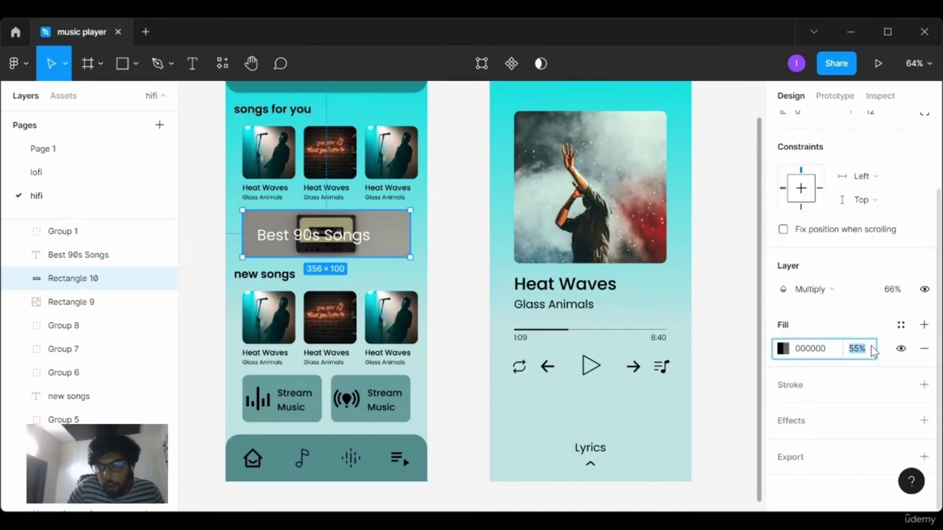
pyautogui.write('6')
pyautogui.press('Return')
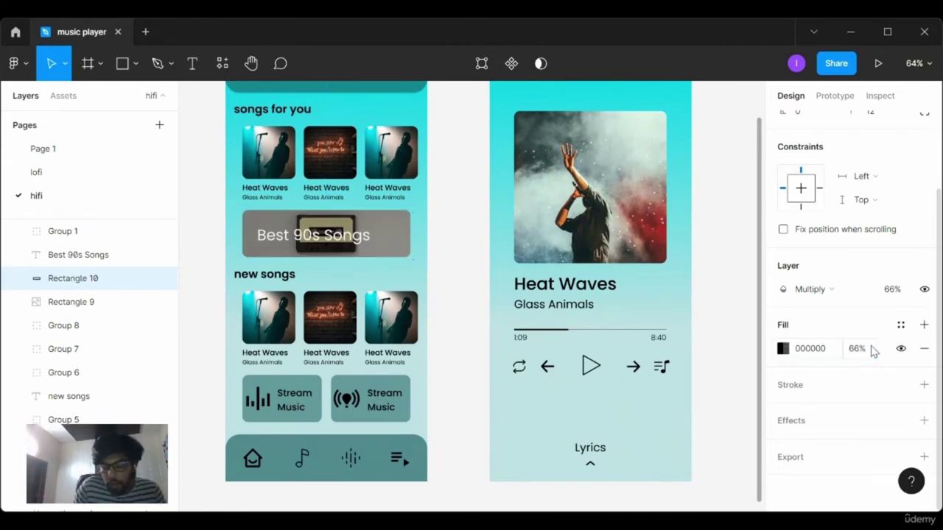
pyautogui.click(871, 350)
pyautogui.write('77')
pyautogui.press('Return')
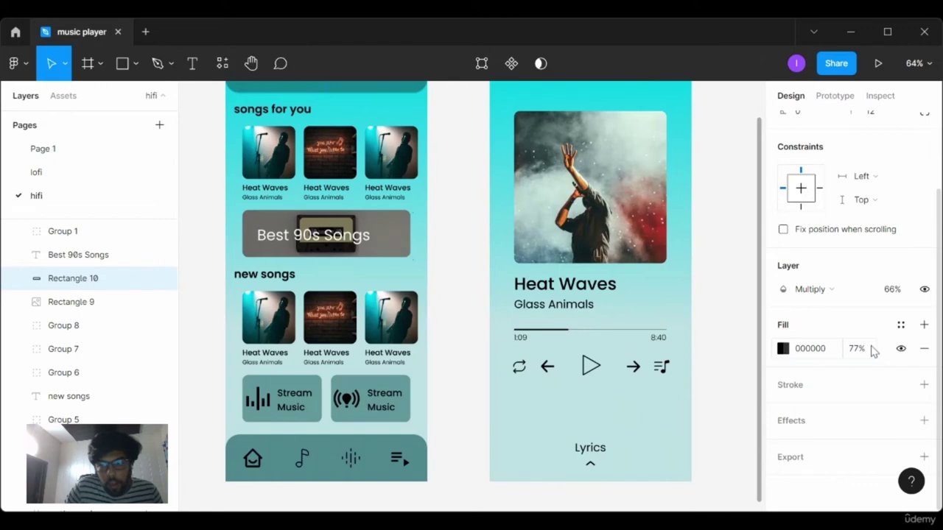
# - Move the Best 90s Songs title lower and against the banner's left edge
pyautogui.moveTo(345, 238); pyautogui.dragTo(346, 248)
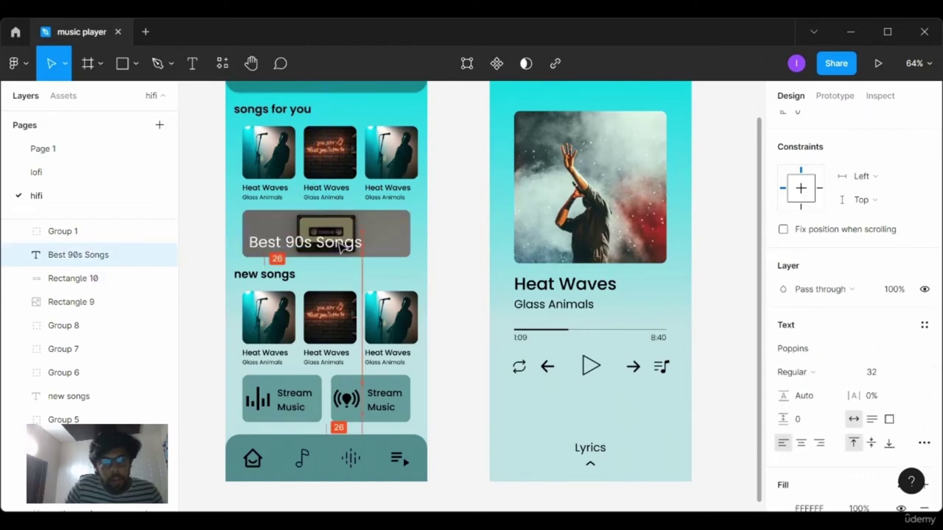
pyautogui.moveTo(346, 249); pyautogui.dragTo(341, 249)
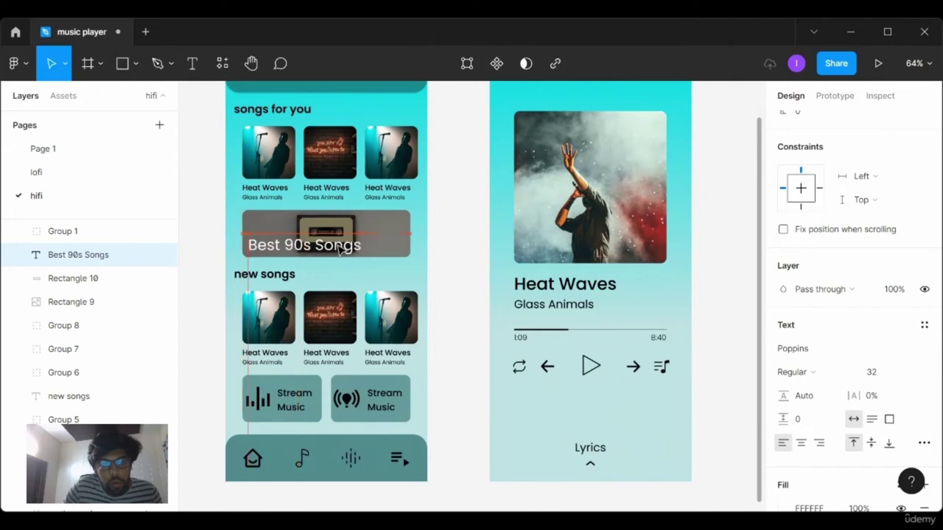
pyautogui.click(471, 234)
pyautogui.scroll(2, 471, 233)
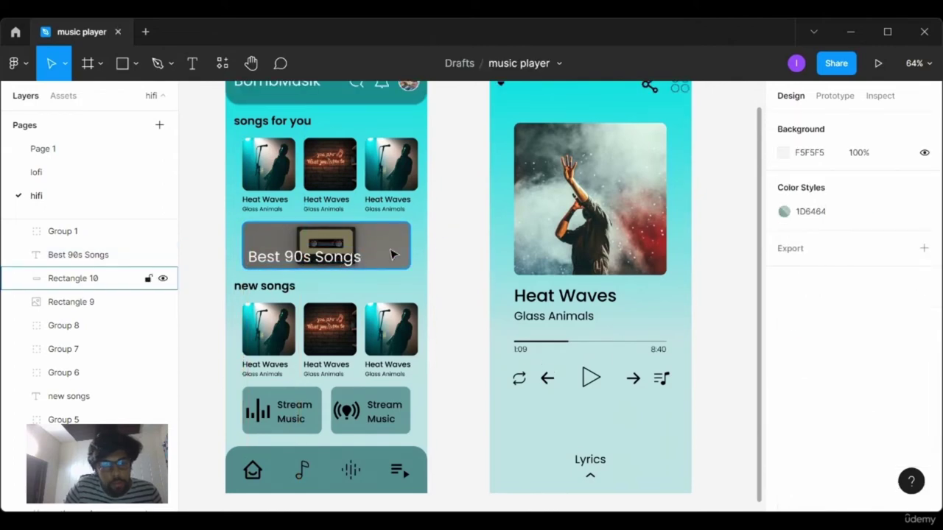
# - Move the dark strip aside and set the cassette image's opacity to 80%
pyautogui.click(392, 254)
pyautogui.moveTo(393, 254); pyautogui.dragTo(369, 258)
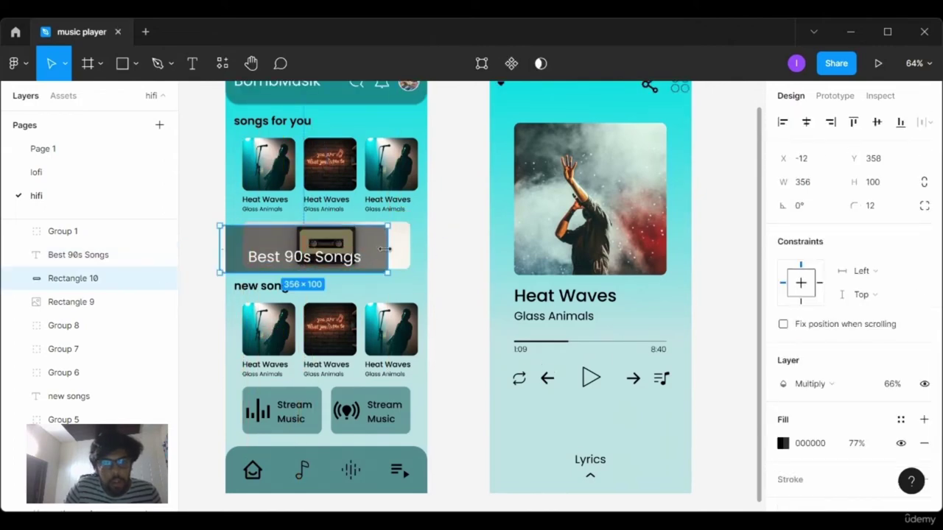
pyautogui.click(403, 252)
pyautogui.scroll(-2, 854, 390)
pyautogui.click(865, 371)
pyautogui.write('0')
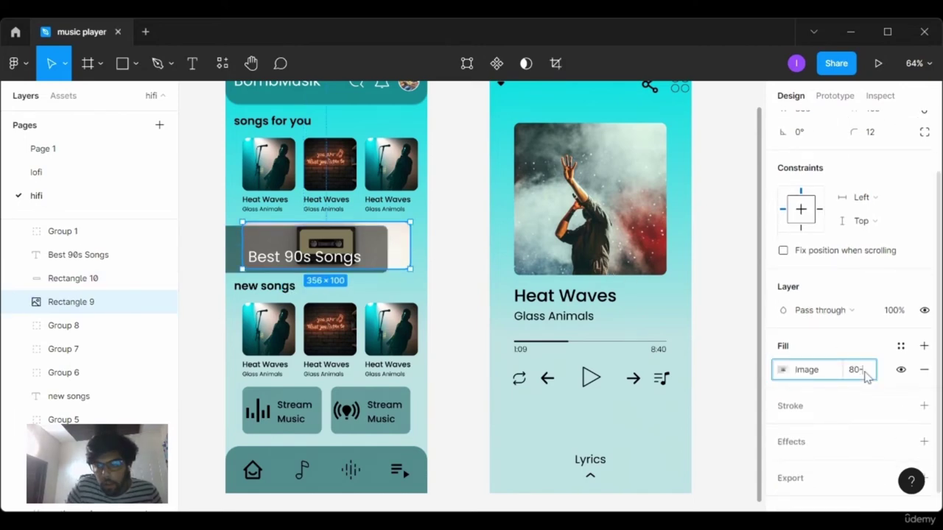
pyautogui.press('Return')
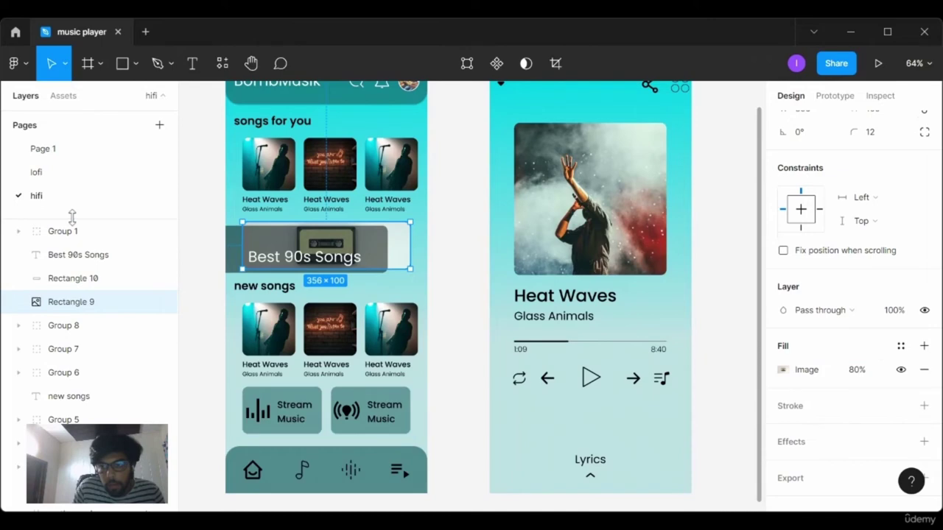
# - Move the dark strip back and line it up centrally over the cassette image
pyautogui.click(70, 278)
pyautogui.moveTo(376, 255); pyautogui.dragTo(398, 252)
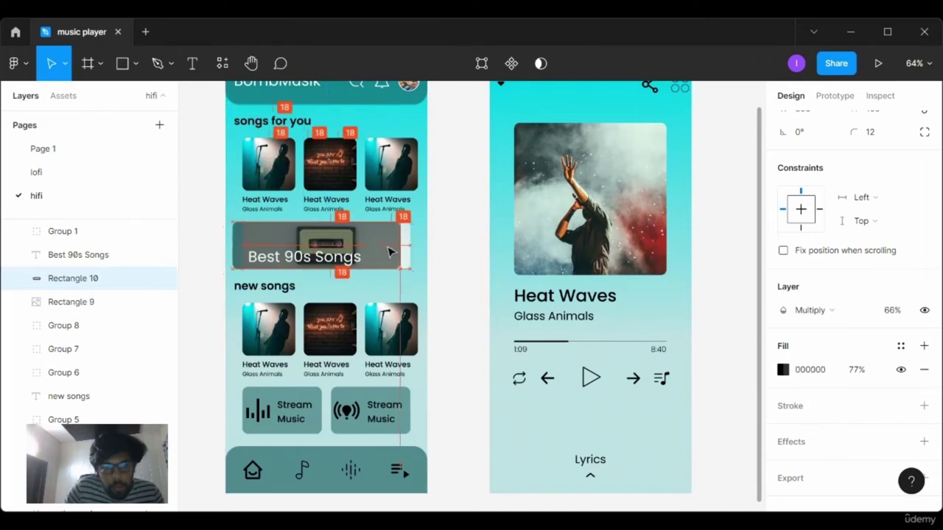
pyautogui.moveTo(396, 251); pyautogui.dragTo(398, 251)
pyautogui.scroll(5, 397, 252)
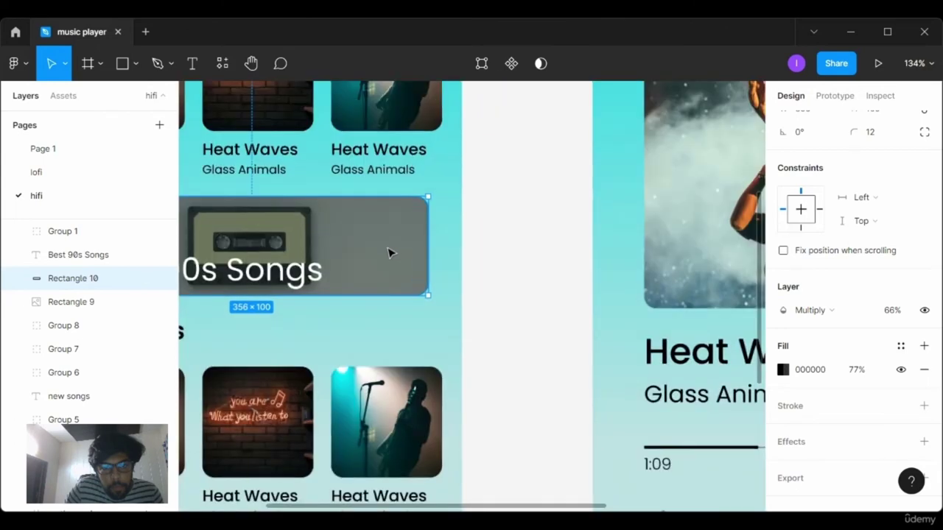
pyautogui.moveTo(395, 252); pyautogui.dragTo(394, 253)
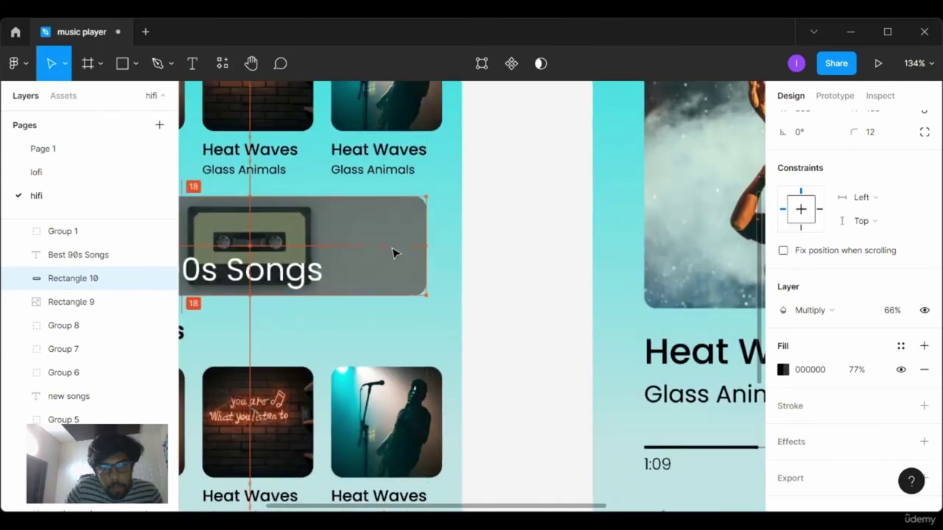
pyautogui.scroll(-5, 415, 252)
pyautogui.hscroll(-2, 421, 254)
pyautogui.click(505, 261)
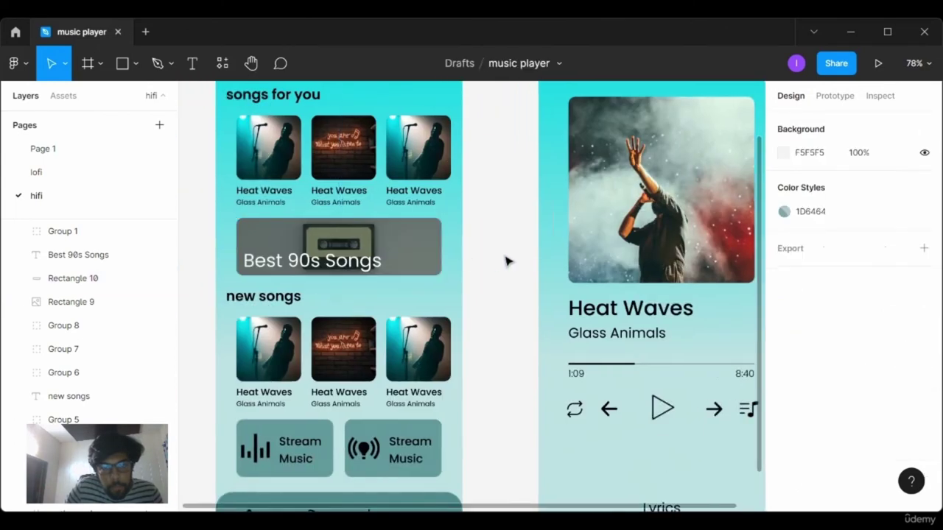
# - Set the dark strip's fill opacity and layer opacity both to 77%
pyautogui.scroll(1, 442, 265)
pyautogui.click(416, 268)
pyautogui.click(857, 443)
pyautogui.write('88')
pyautogui.press('Return')
pyautogui.click(857, 444)
pyautogui.write('77')
pyautogui.press('Return')
pyautogui.click(893, 383)
pyautogui.write('77')
pyautogui.press('Return')
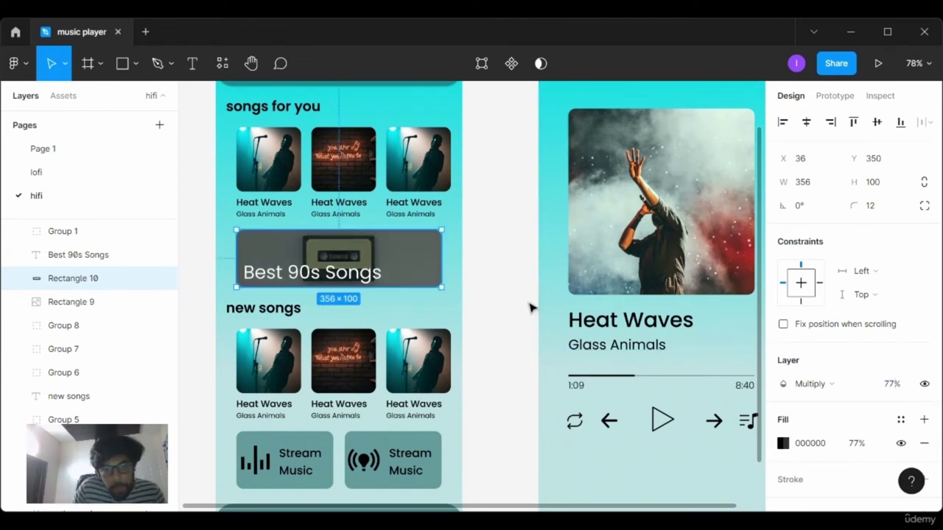
pyautogui.click(531, 307)
# - Set the Best 90s Songs title's font size to 24
pyautogui.scroll(-3, 442, 316)
pyautogui.scroll(1, 442, 316)
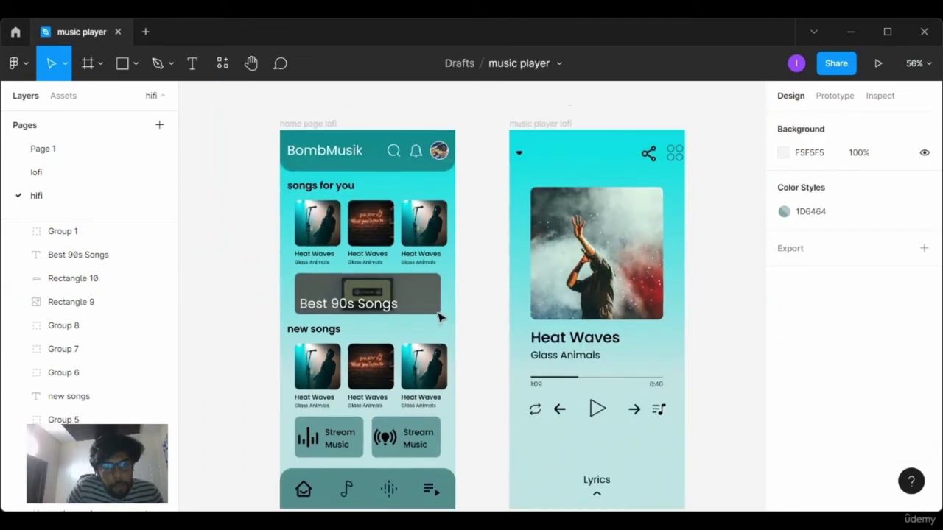
pyautogui.click(368, 306)
pyautogui.click(908, 393)
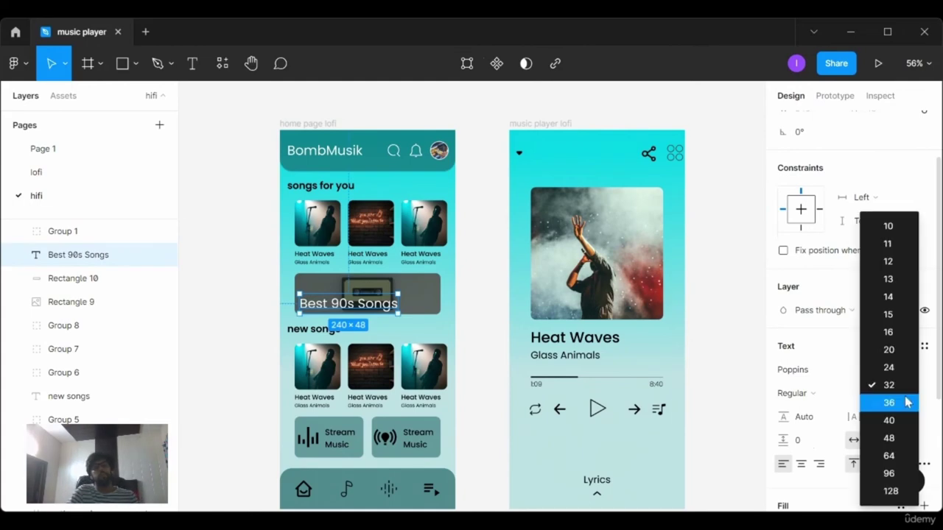
pyautogui.click(889, 366)
# - Position the title at the banner's lower left, nudging it with arrow keys
pyautogui.scroll(3, 398, 369)
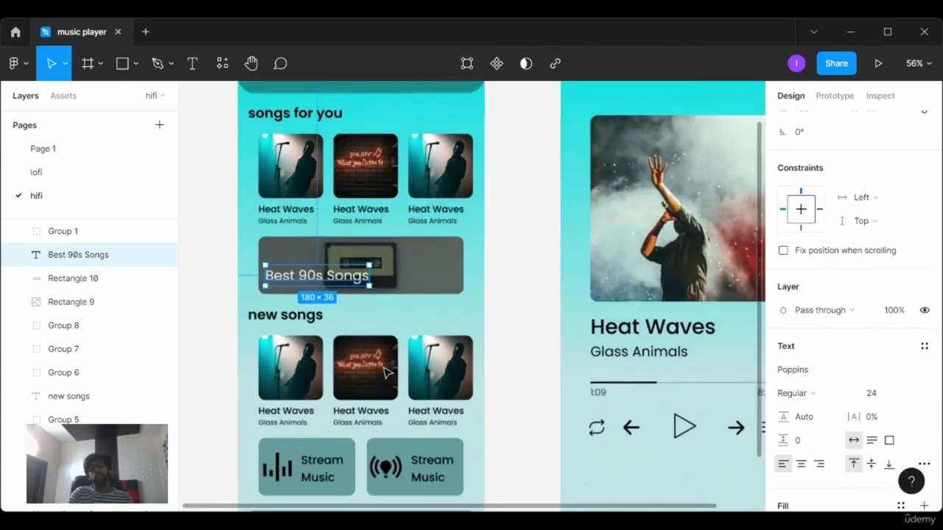
pyautogui.scroll(2, 397, 369)
pyautogui.moveTo(326, 243); pyautogui.dragTo(321, 253)
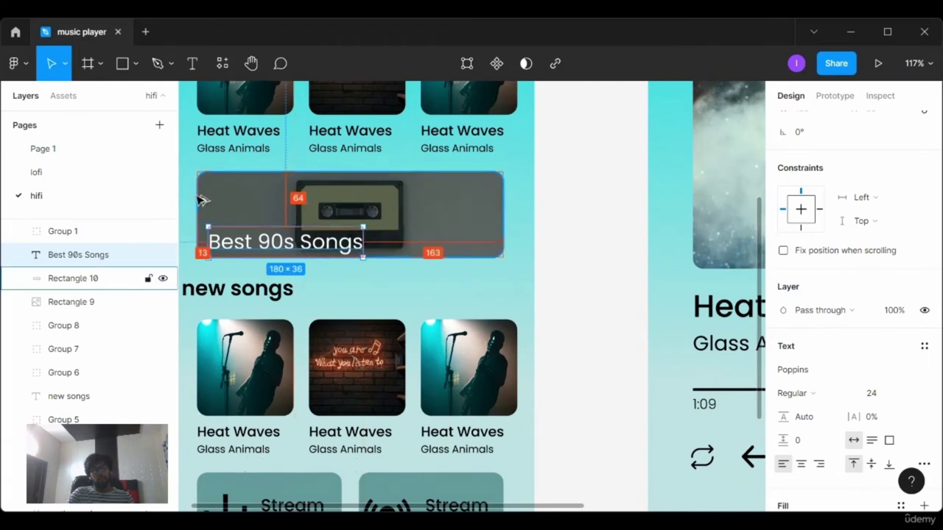
pyautogui.press('Right')
pyautogui.press('Right')
pyautogui.press('Right')
pyautogui.press('Left')
pyautogui.press('Left')
pyautogui.press('Left')
pyautogui.press('Left')
pyautogui.press('Left')
pyautogui.press('Left')
pyautogui.press('Left')
pyautogui.press('Right')
pyautogui.press('Right')
pyautogui.press('Right')
pyautogui.press('Right')
pyautogui.press('Right')
pyautogui.press('Right')
pyautogui.press('Right')
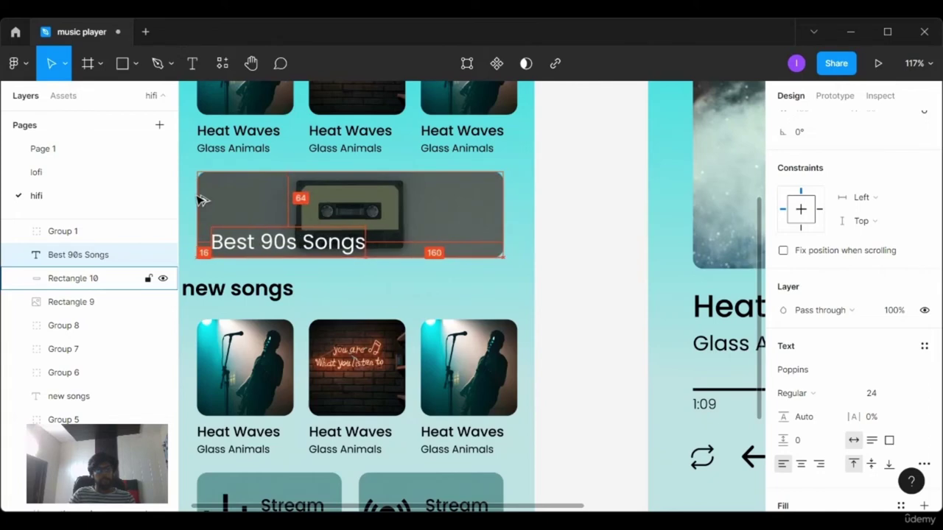
pyautogui.scroll(-5, 332, 330)
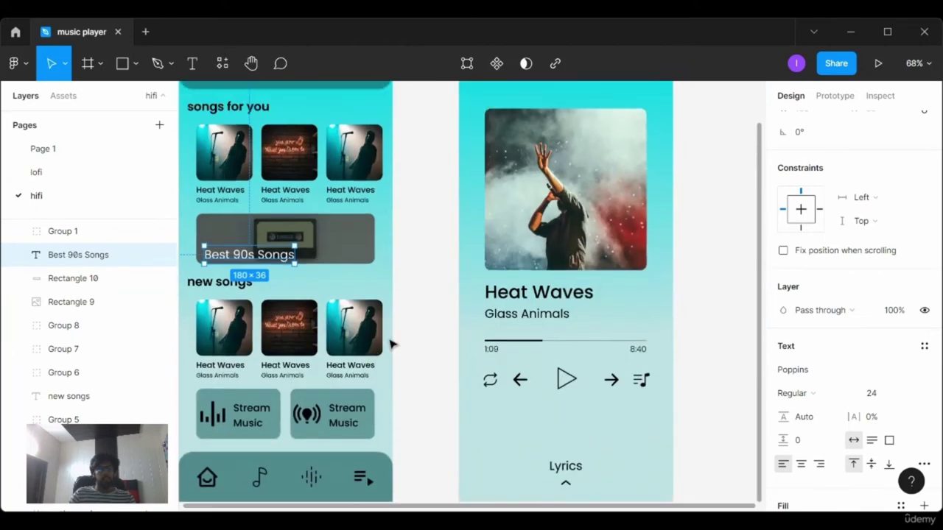
pyautogui.click(410, 296)
# - Move the dark strip up-left off the cassette banner
pyautogui.click(356, 242)
pyautogui.scroll(1, 365, 269)
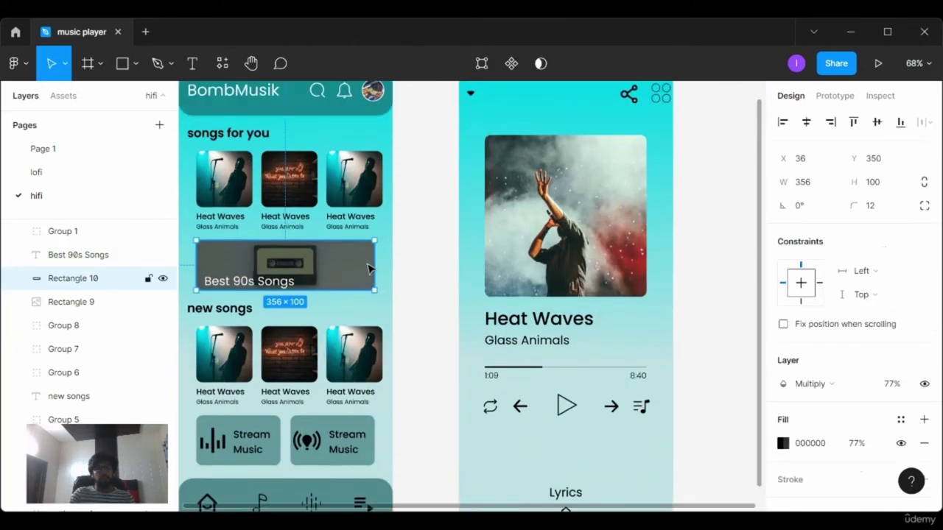
pyautogui.scroll(-3, 364, 278)
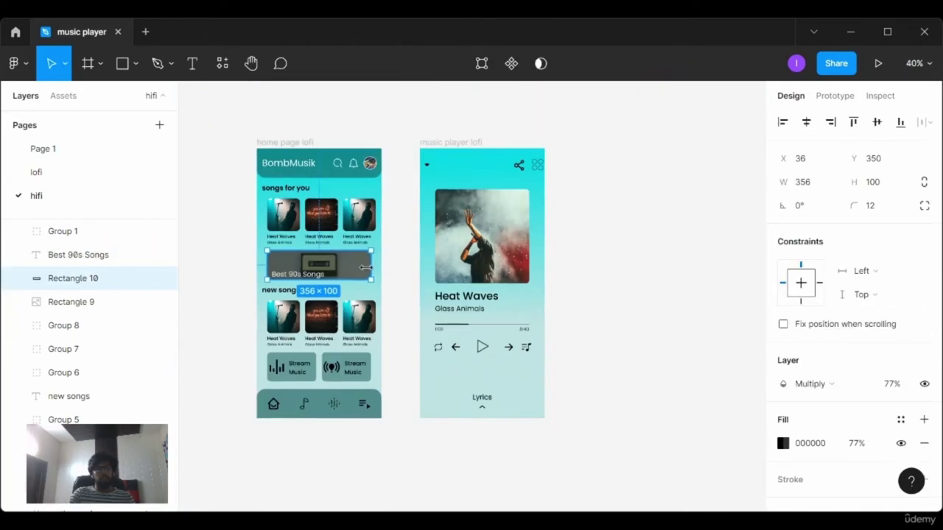
pyautogui.click(415, 312)
pyautogui.scroll(2, 351, 313)
pyautogui.scroll(1, 350, 313)
pyautogui.click(379, 275)
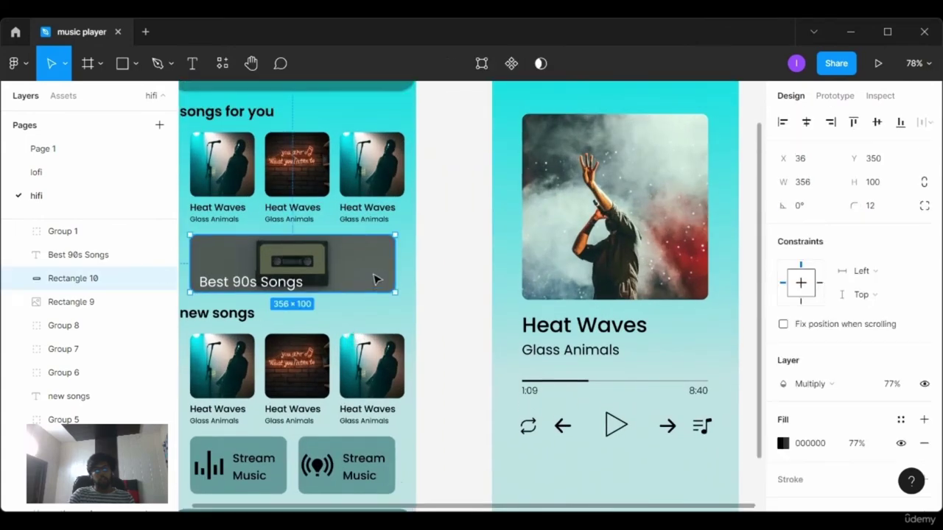
pyautogui.scroll(2, 385, 278)
pyautogui.moveTo(481, 260); pyautogui.dragTo(373, 221)
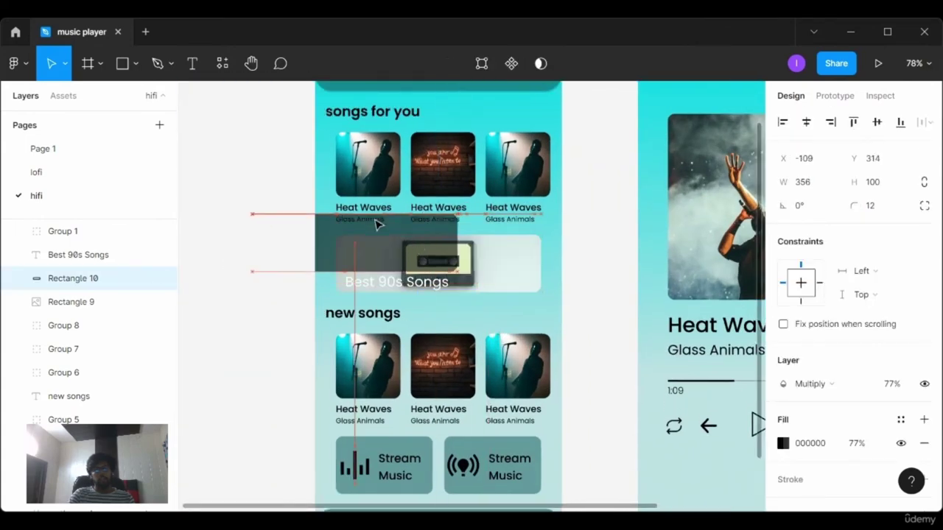
# - Turn the Best 90s Songs title text black
pyautogui.click(431, 287)
pyautogui.scroll(-2, 854, 416)
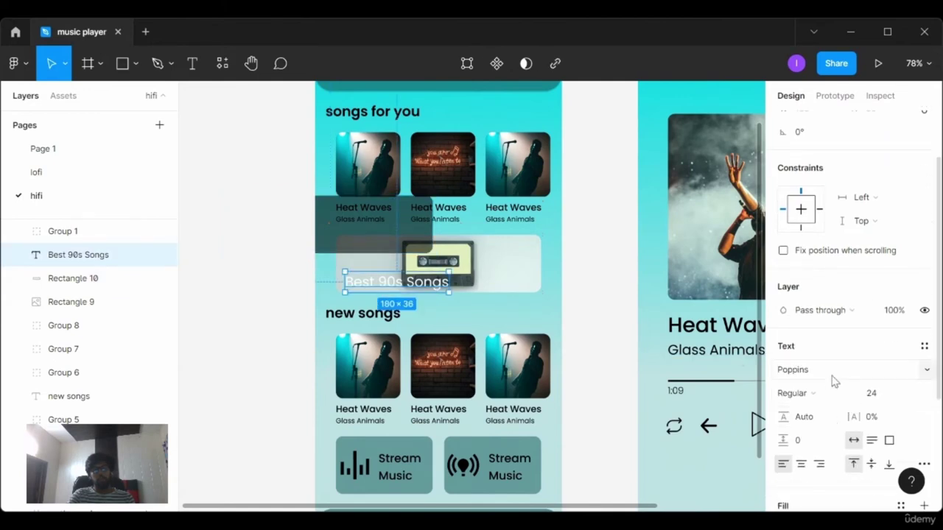
pyautogui.scroll(-3, 839, 405)
pyautogui.click(783, 382)
pyautogui.moveTo(669, 265); pyautogui.dragTo(804, 390)
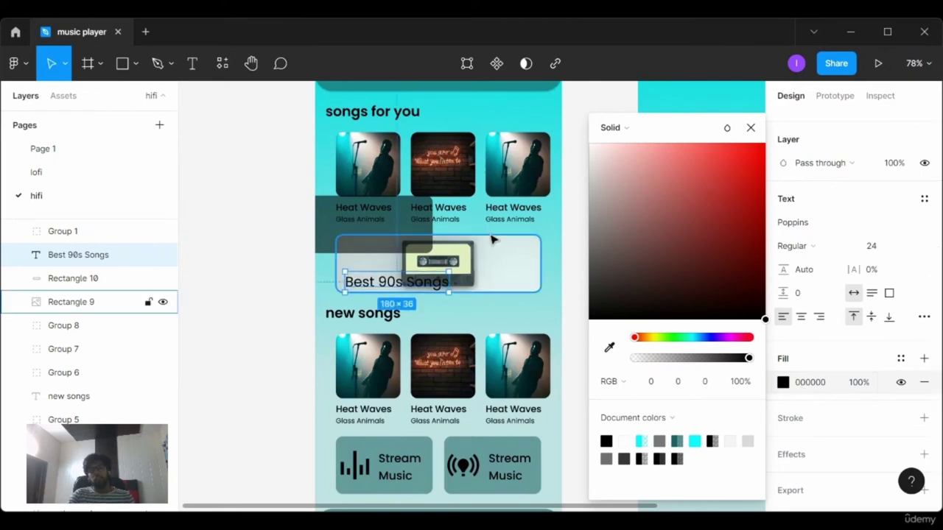
# - Give the strip a white fill, place it over the banner, and blend it with Darken
pyautogui.click(110, 278)
pyautogui.click(783, 349)
pyautogui.moveTo(589, 316)
pyautogui.mouseDown()
pyautogui.moveTo(422, 206)
pyautogui.moveTo(508, 269)
pyautogui.mouseUp()
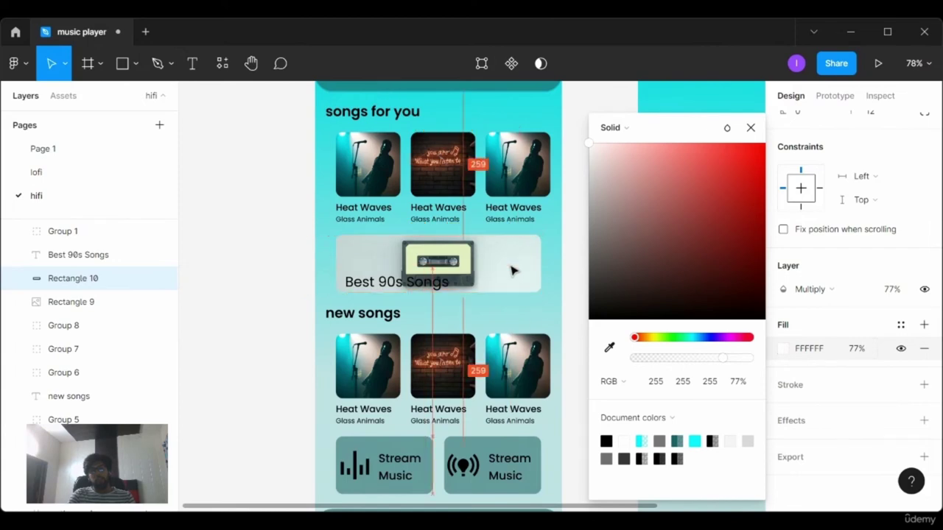
pyautogui.moveTo(508, 269); pyautogui.dragTo(514, 273)
pyautogui.click(863, 290)
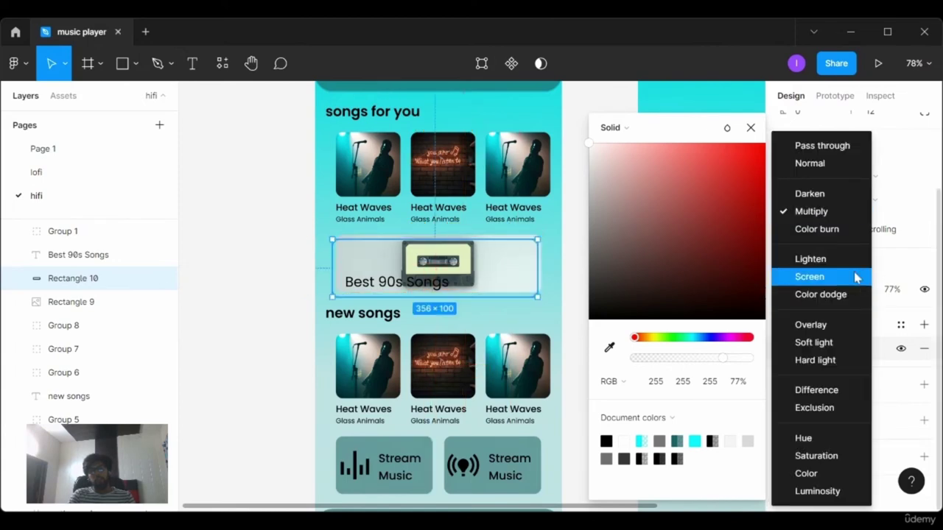
pyautogui.click(847, 199)
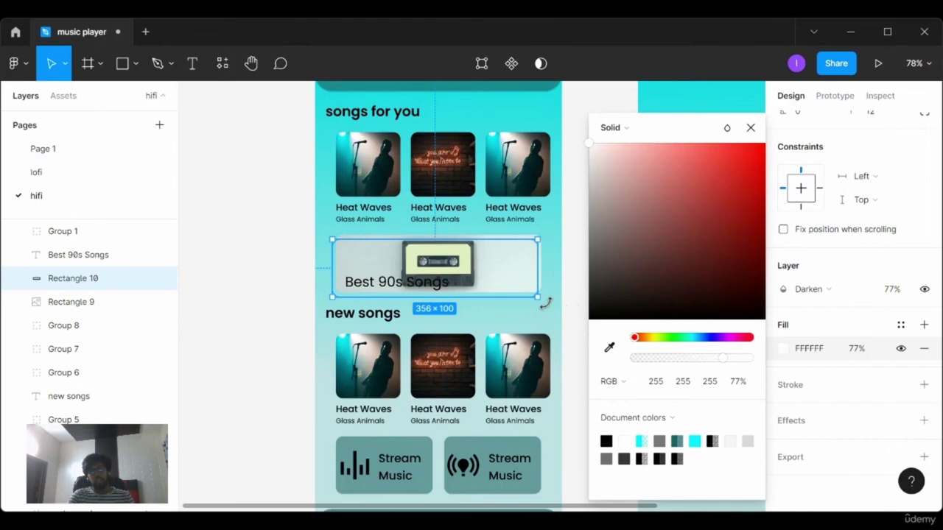
# - Drag the dark overlay off the card and delete it
pyautogui.moveTo(228, 194); pyautogui.dragTo(461, 259)
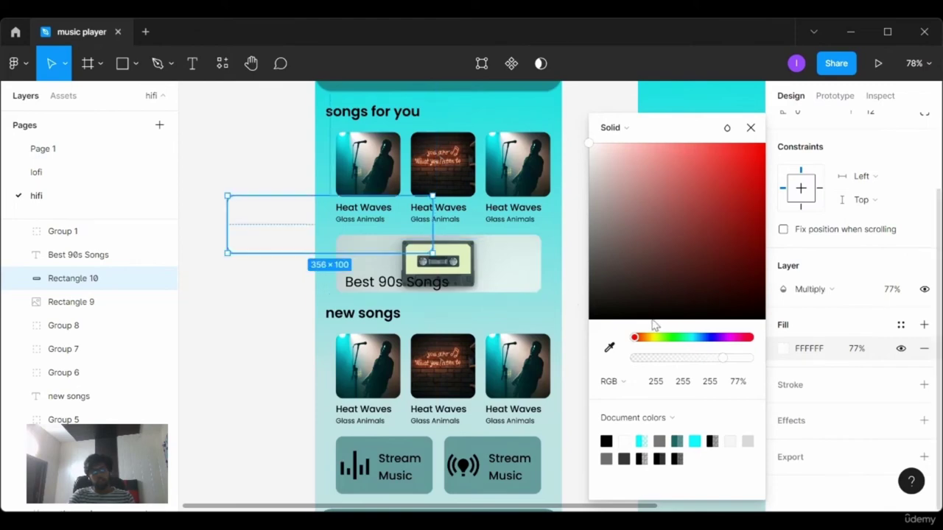
pyautogui.moveTo(228, 194); pyautogui.dragTo(389, 253)
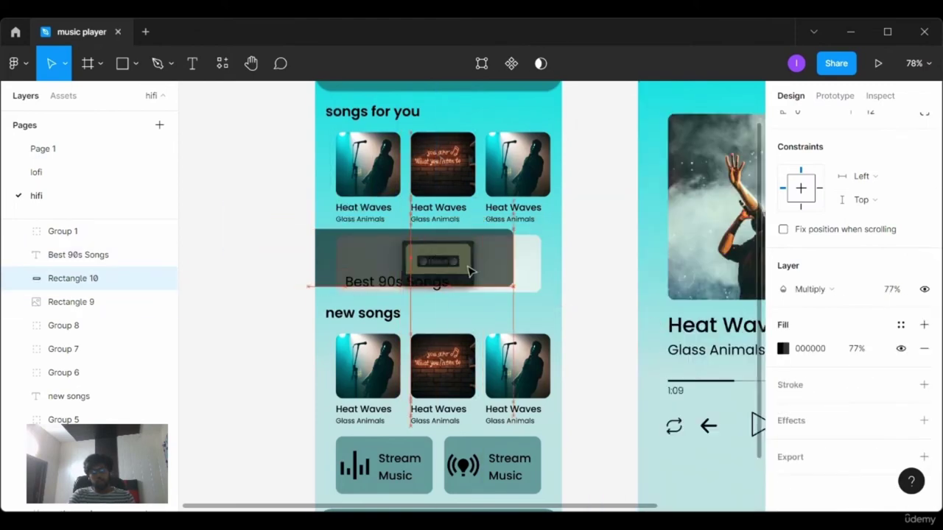
pyautogui.moveTo(497, 274)
pyautogui.mouseDown()
pyautogui.moveTo(343, 240)
pyautogui.moveTo(354, 277)
pyautogui.mouseUp()
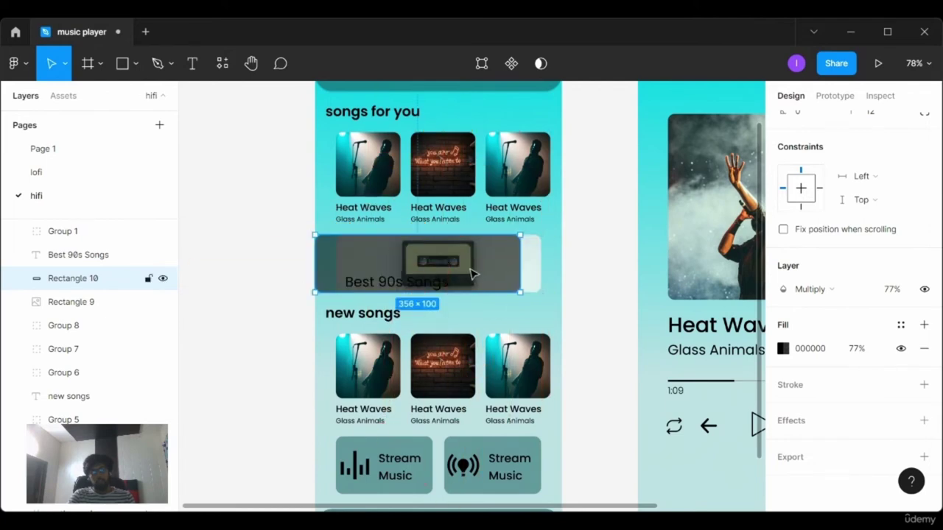
pyautogui.press('Delete')
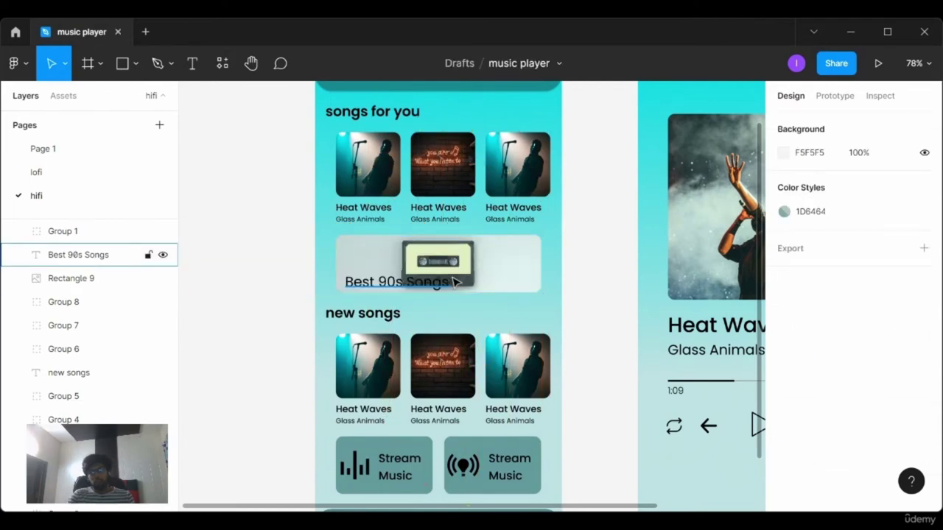
# - Set the cassette image fill's opacity to 100%
pyautogui.click(455, 282)
pyautogui.scroll(-2, 879, 421)
pyautogui.click(869, 372)
pyautogui.write('66')
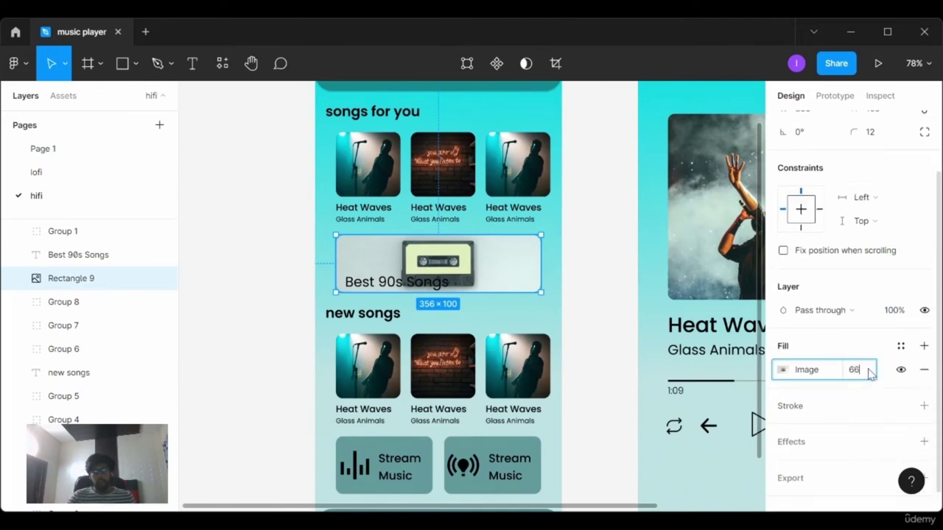
pyautogui.press('Return')
pyautogui.click(869, 374)
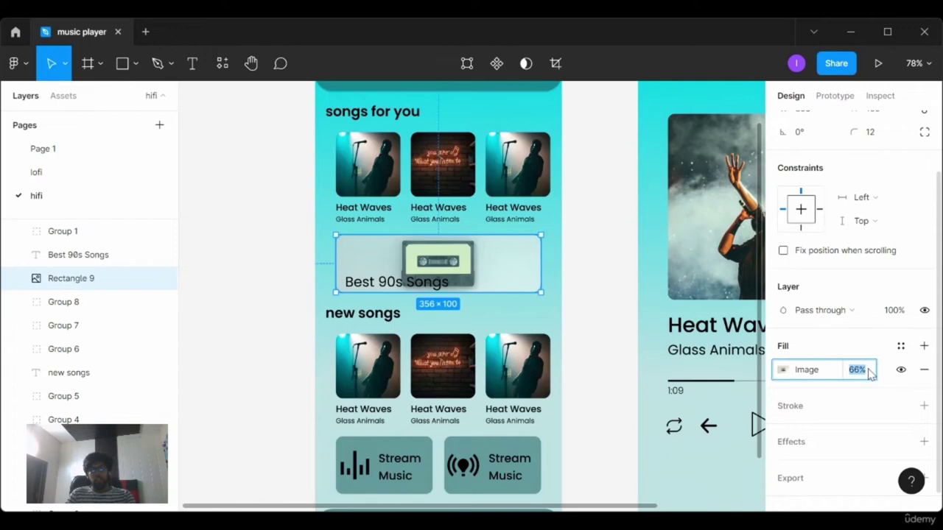
pyautogui.write('00')
pyautogui.press('Return')
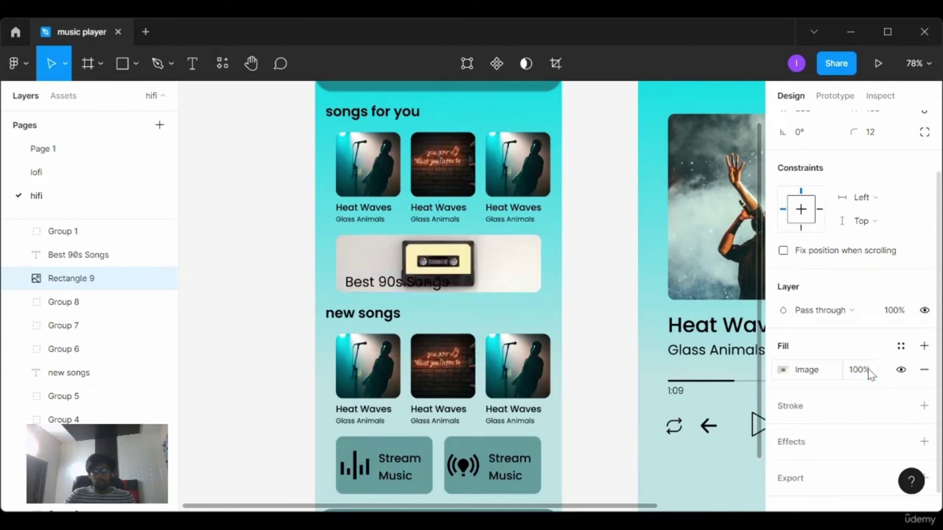
# - Try Multiply, Overlay, Hard light, Lighten and Darken blend modes on the cassette image
pyautogui.click(838, 310)
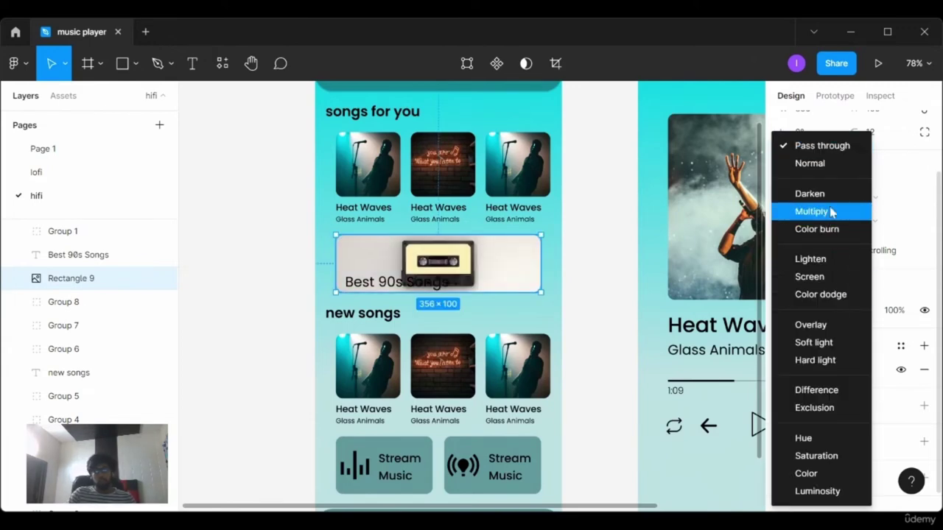
pyautogui.click(830, 212)
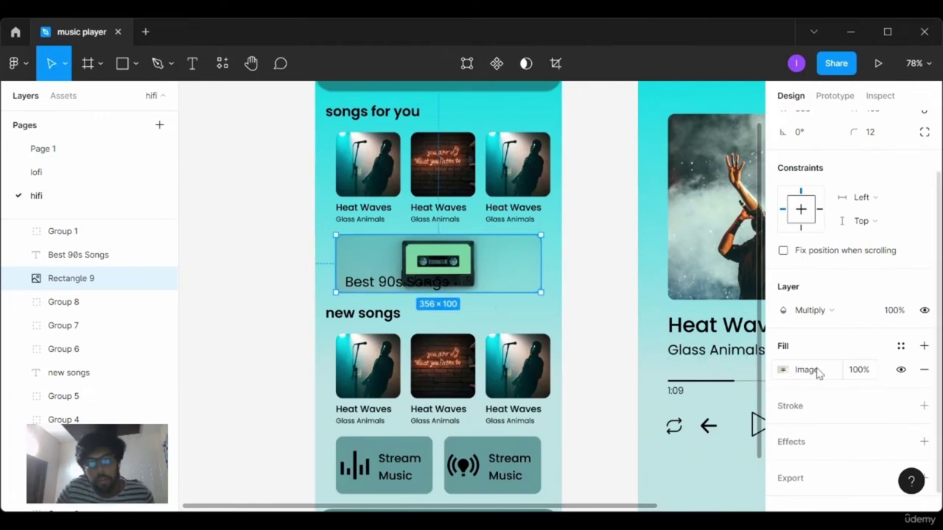
pyautogui.click(810, 310)
pyautogui.click(830, 327)
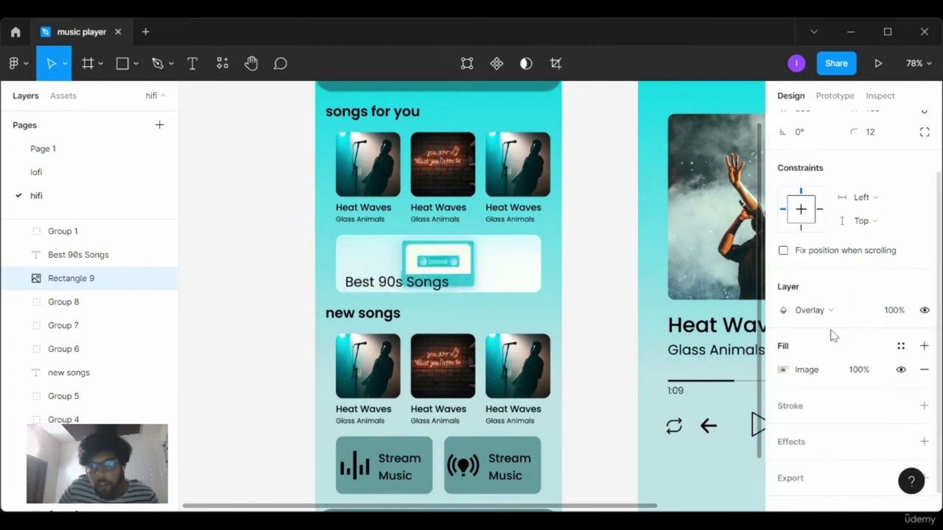
pyautogui.click(843, 310)
pyautogui.click(835, 343)
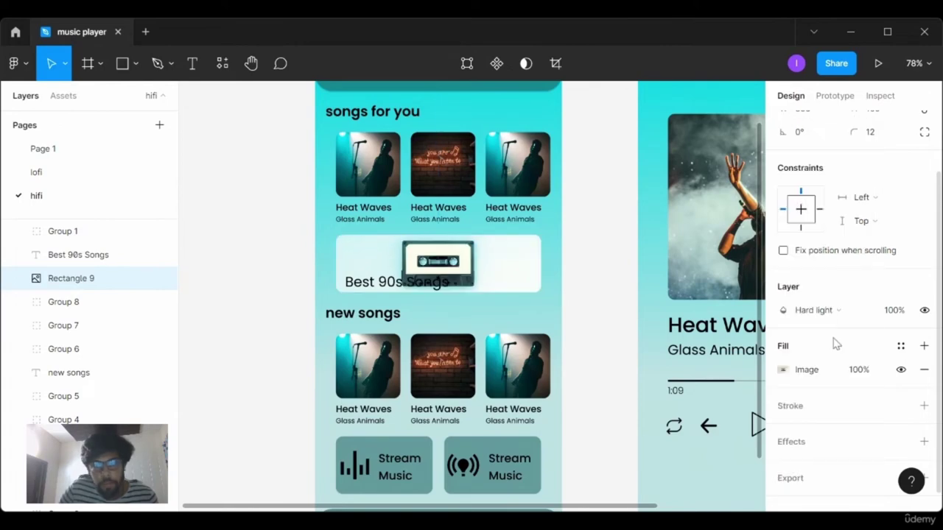
pyautogui.click(830, 316)
pyautogui.click(835, 215)
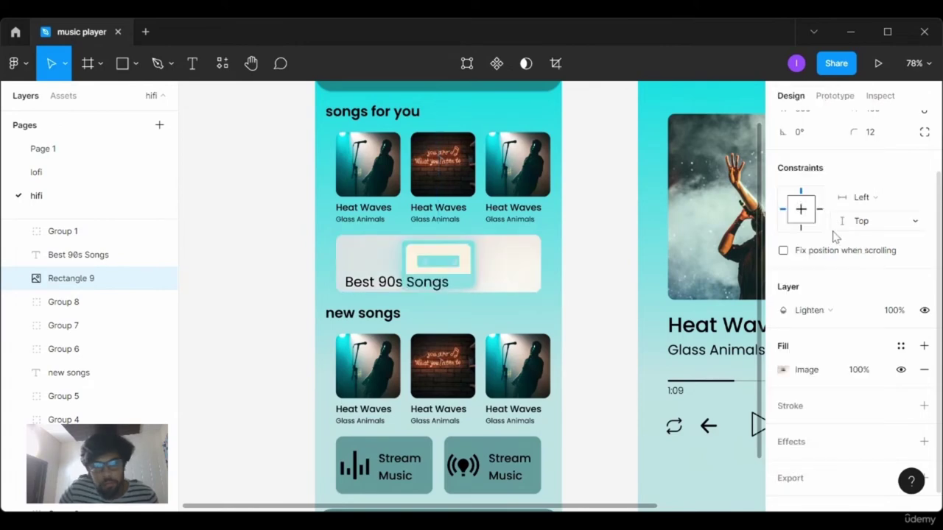
pyautogui.click(810, 315)
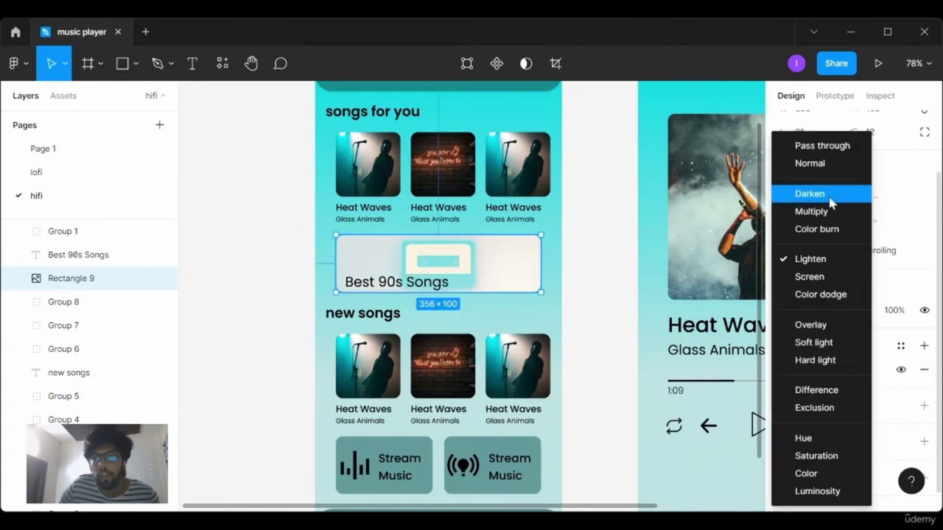
pyautogui.click(831, 193)
# - Try Normal and Saturation blending, then settle on Pass through
pyautogui.click(816, 321)
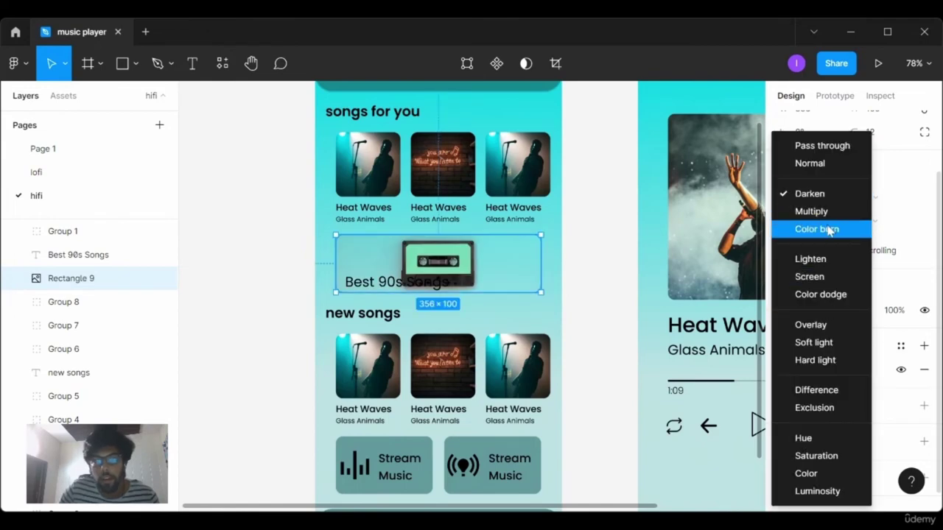
pyautogui.click(839, 162)
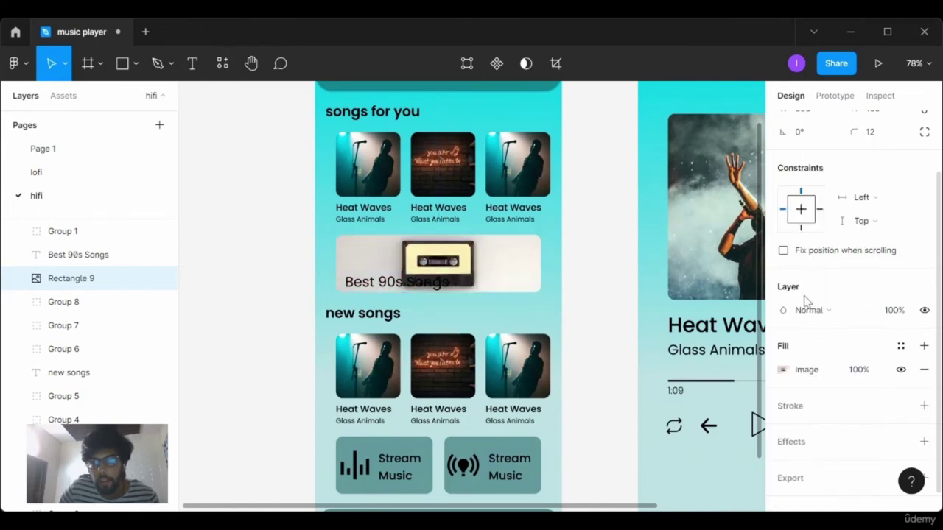
pyautogui.click(811, 316)
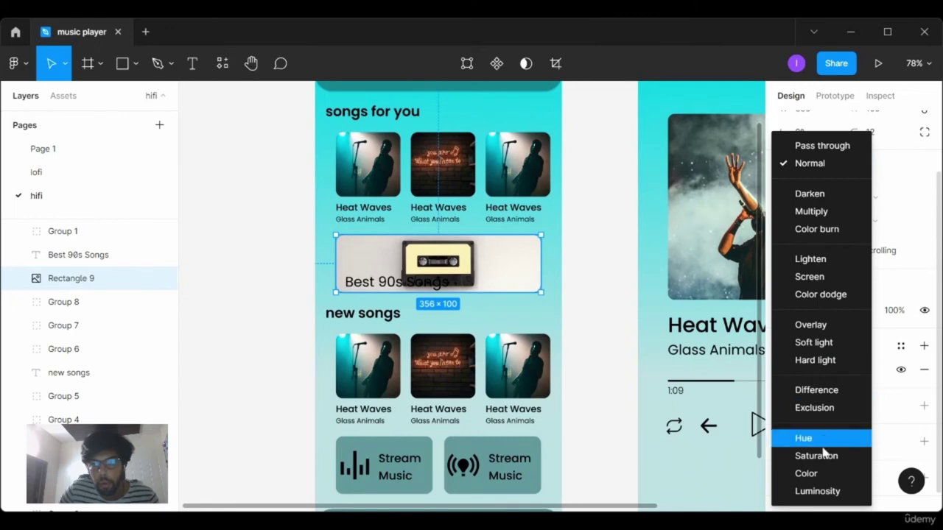
pyautogui.click(821, 456)
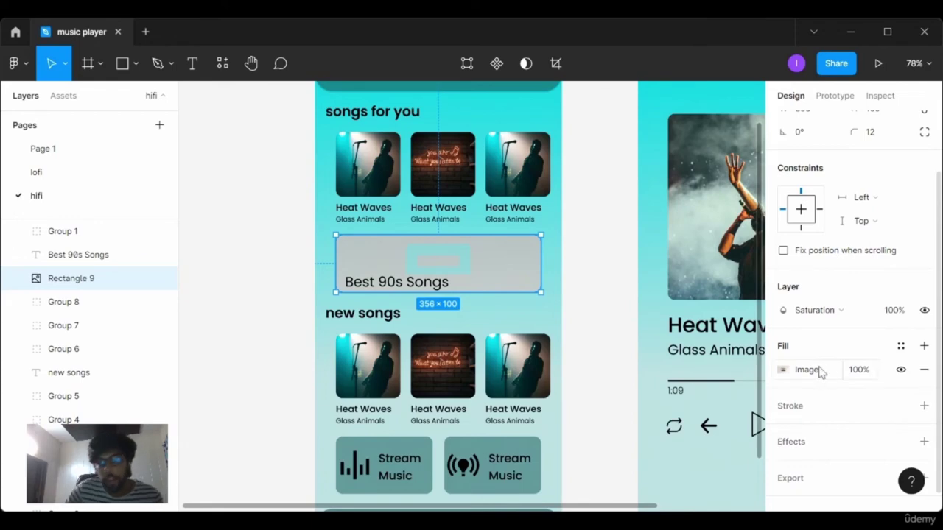
pyautogui.click(811, 311)
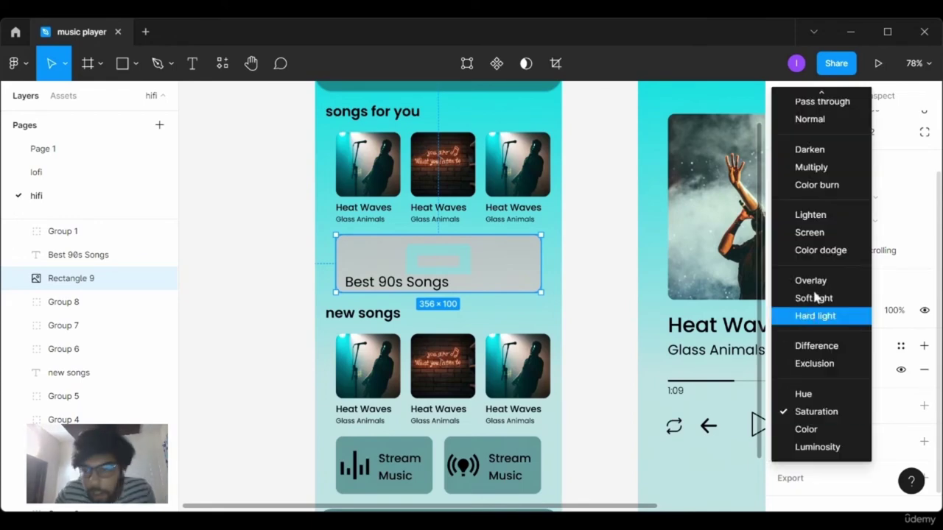
pyautogui.click(842, 96)
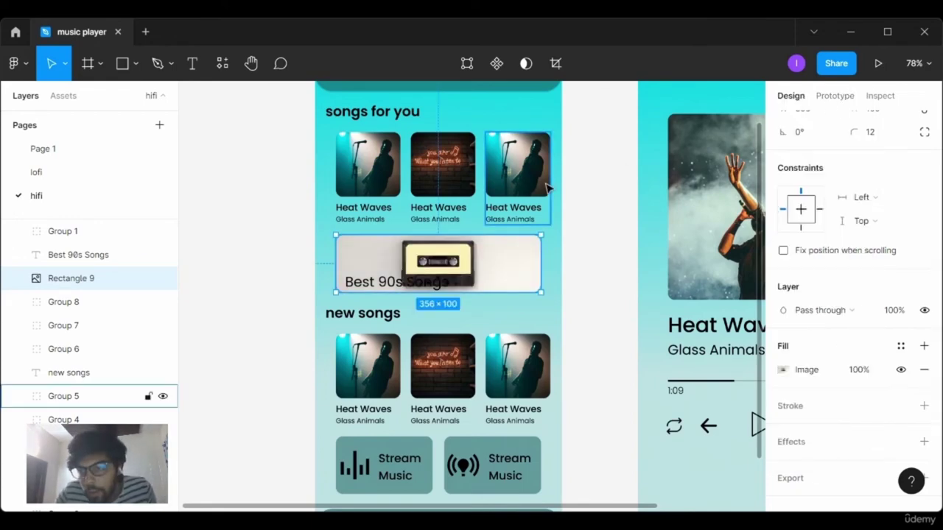
# - Paste the black 77% Multiply overlay onto the Best 90s Songs card
pyautogui.click(436, 283)
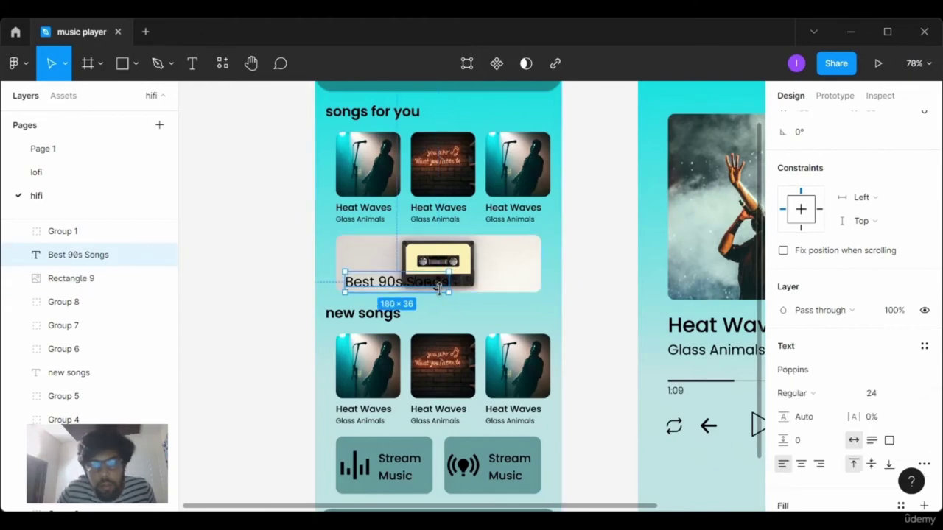
pyautogui.click(500, 279)
pyautogui.hotkey('ctrl', 'v')
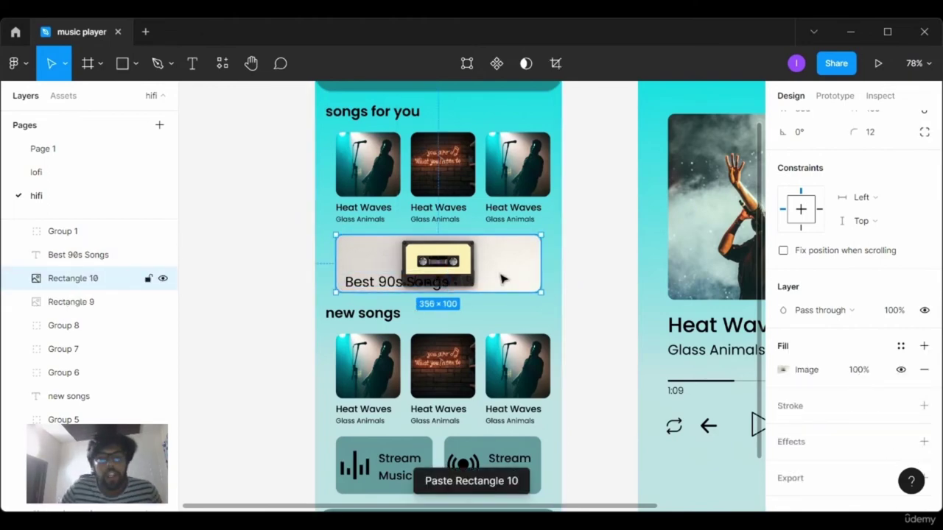
pyautogui.hotkey('ctrl', 'z')
pyautogui.hotkey('ctrl', 'z')
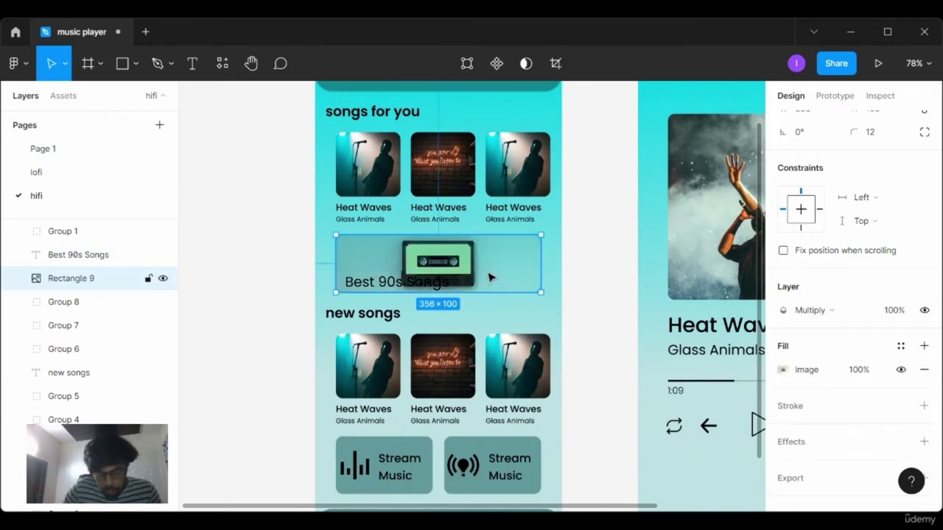
pyautogui.hotkey('ctrl', 'z')
pyautogui.hotkey('ctrl', 'v')
pyautogui.moveTo(491, 277)
pyautogui.mouseDown()
pyautogui.moveTo(498, 257)
pyautogui.moveTo(522, 257)
pyautogui.mouseUp()
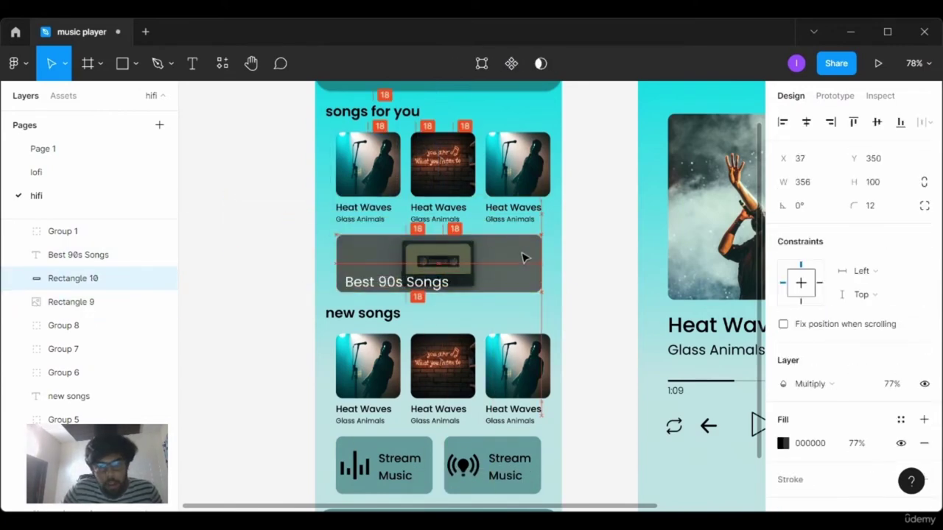
# - Line the overlay up with the card's left edge
pyautogui.scroll(5, 523, 257)
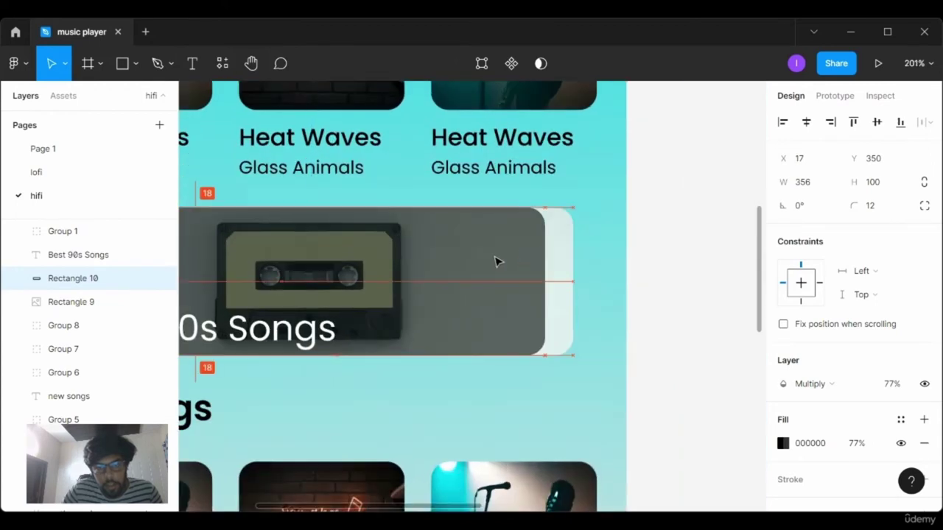
pyautogui.moveTo(526, 261); pyautogui.dragTo(523, 261)
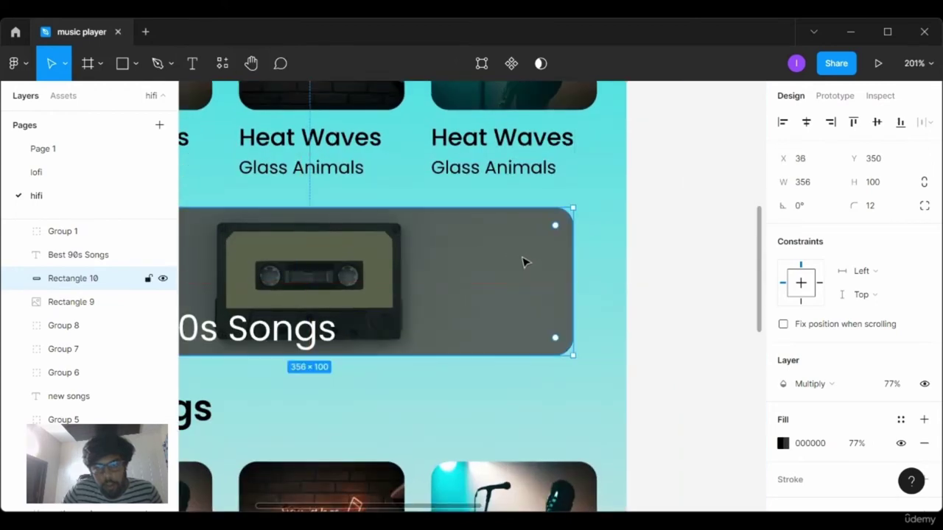
pyautogui.scroll(-5, 524, 261)
pyautogui.click(509, 280)
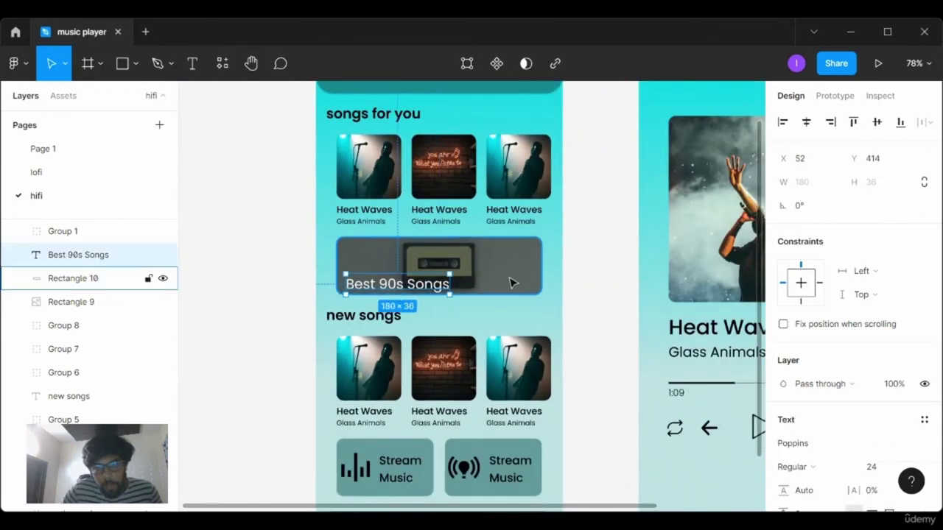
pyautogui.click(586, 274)
pyautogui.scroll(-2, 586, 274)
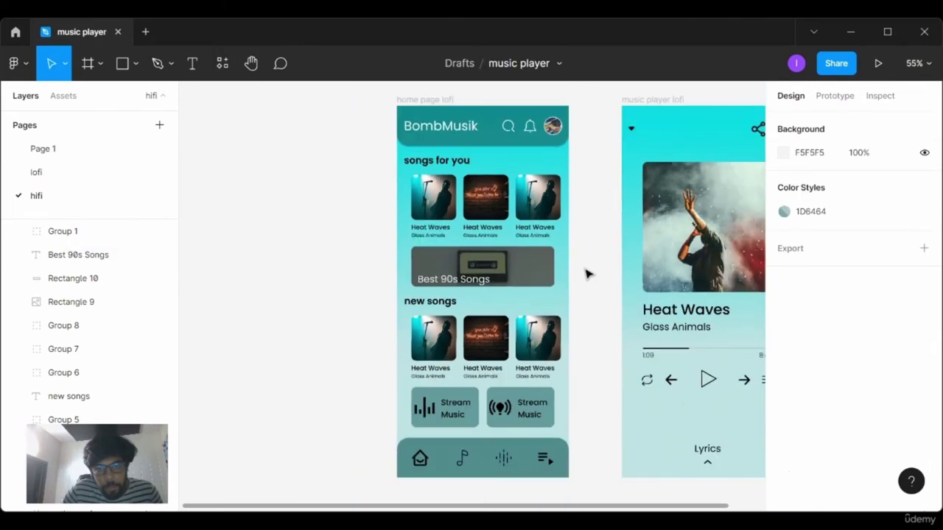
# - Shrink the overlay into a dark strip along the card's bottom
pyautogui.click(533, 277)
pyautogui.moveTo(533, 277); pyautogui.dragTo(438, 282)
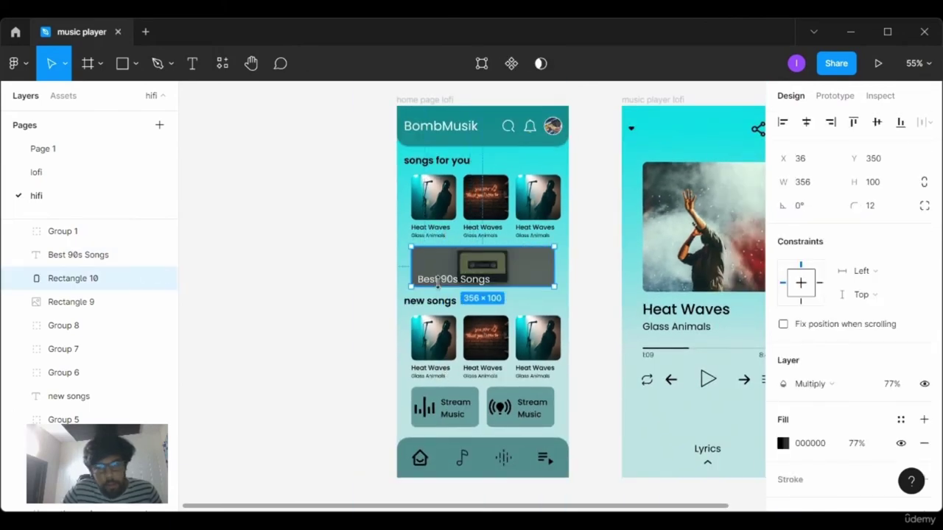
pyautogui.click(569, 277)
pyautogui.click(592, 277)
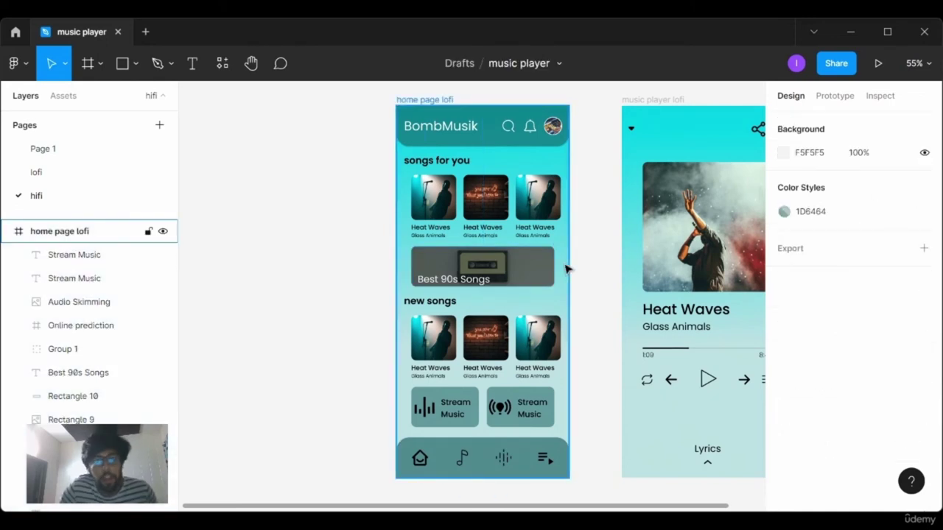
pyautogui.click(505, 263)
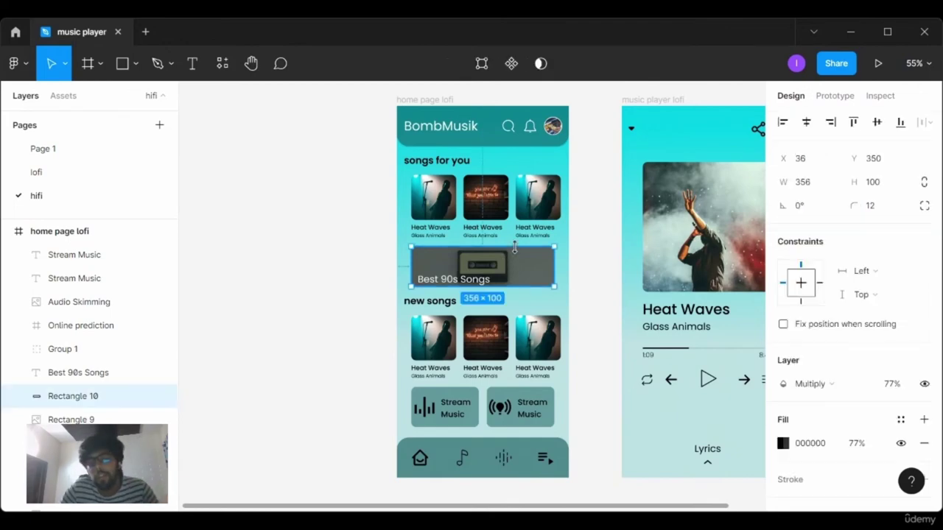
pyautogui.moveTo(515, 248); pyautogui.dragTo(516, 274)
# - Switch Rectangle 10 to independent corners and set its top-left and top-right radii to 0
pyautogui.scroll(3, 516, 271)
pyautogui.scroll(2, 515, 273)
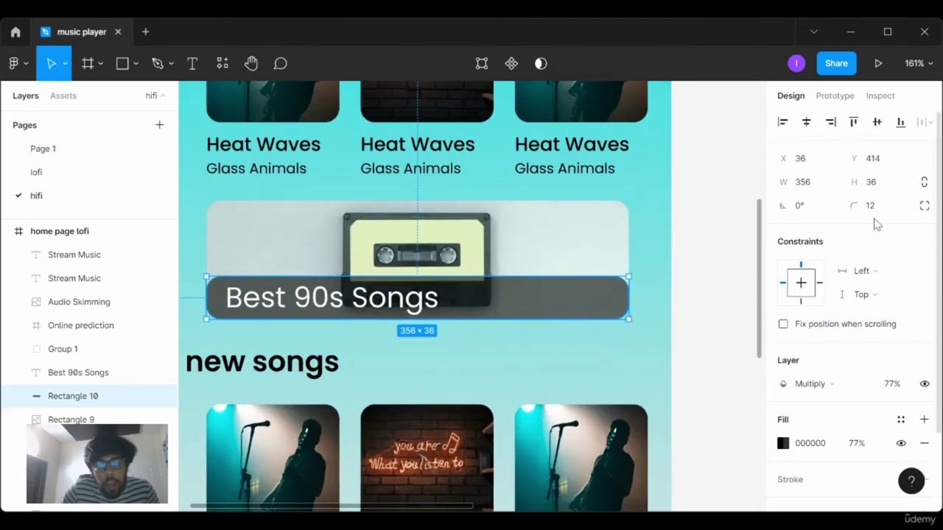
pyautogui.click(926, 208)
pyautogui.click(801, 230)
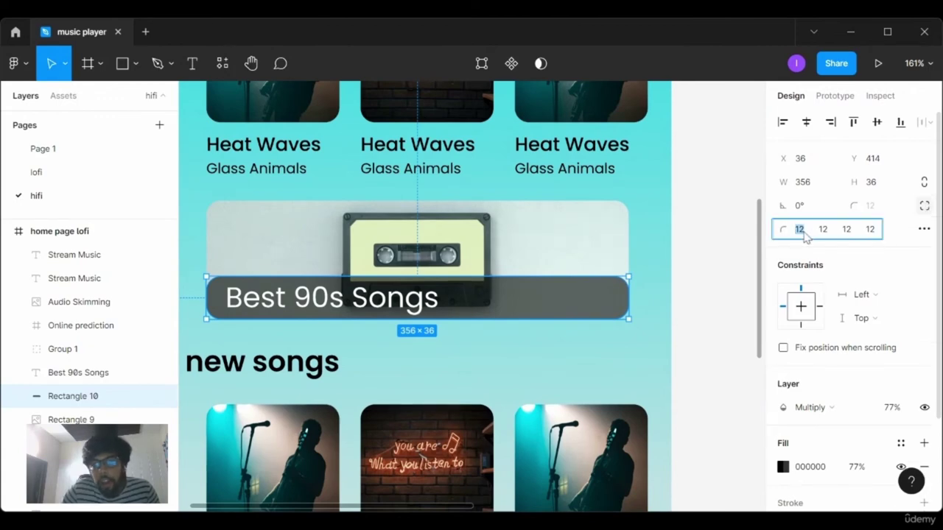
pyautogui.write('0')
pyautogui.press('Return')
pyautogui.click(822, 229)
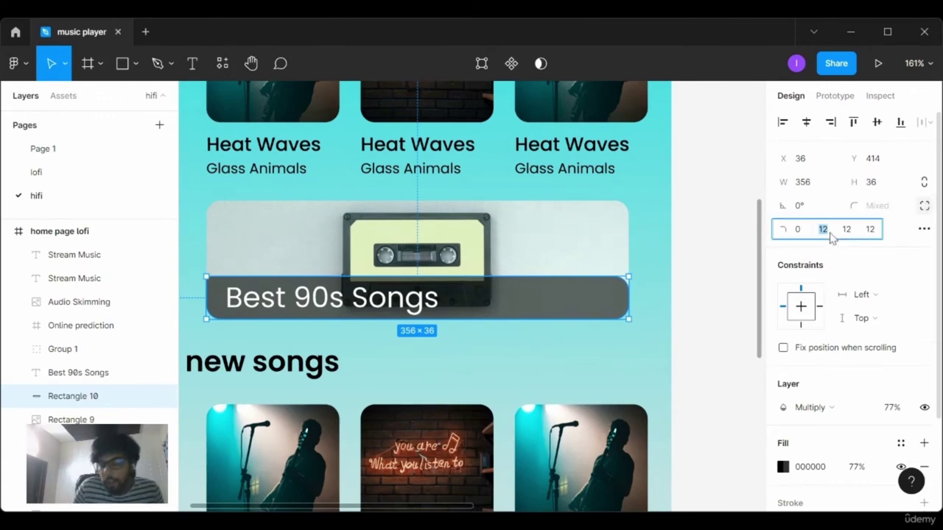
pyautogui.press('Return')
pyautogui.click(823, 230)
pyautogui.write('0')
pyautogui.press('Return')
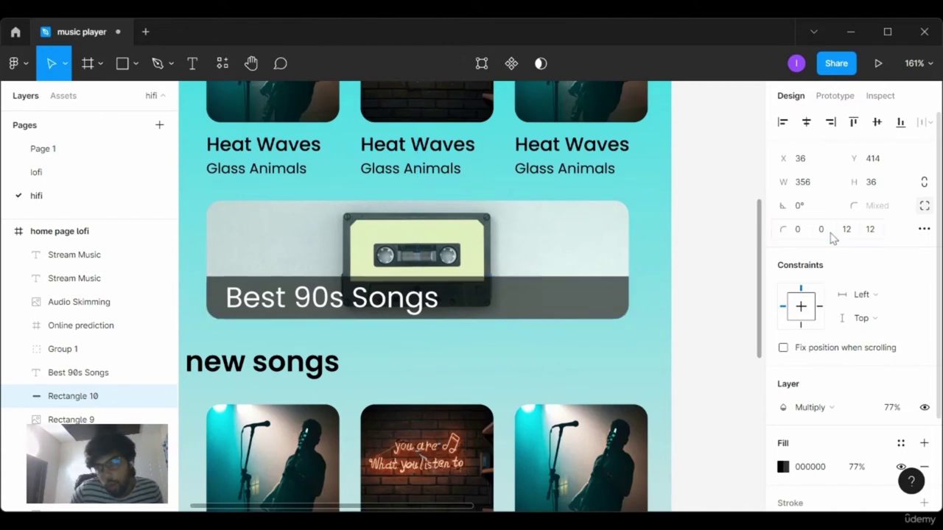
# - Check the strip's rounded bottom corners on the canvas, then select the home page lofi frame
pyautogui.click(684, 284)
pyautogui.scroll(-2, 684, 285)
pyautogui.scroll(-1, 683, 285)
pyautogui.scroll(-3, 683, 284)
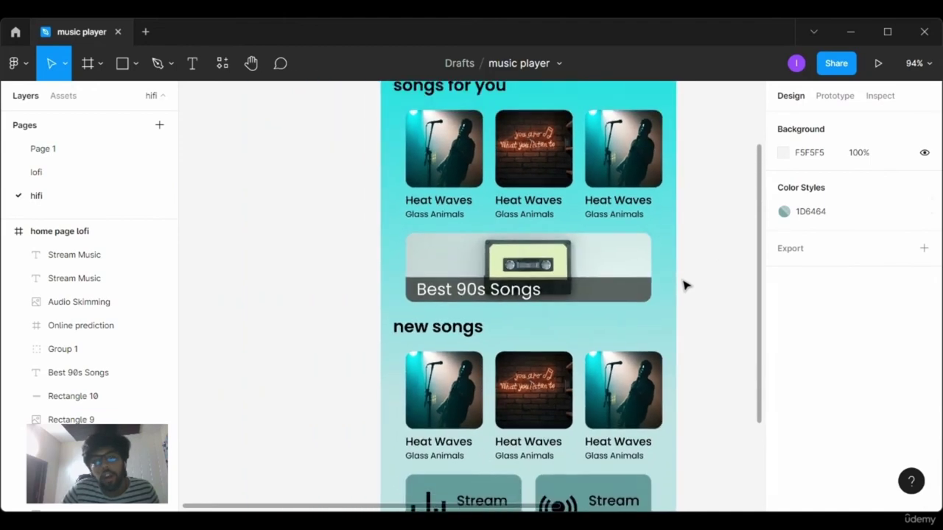
pyautogui.scroll(-1, 683, 284)
pyautogui.scroll(1, 683, 284)
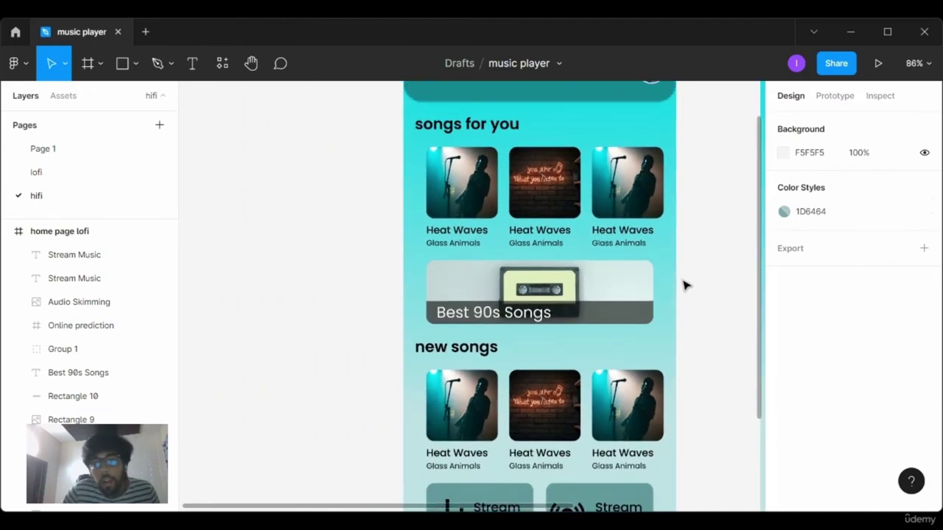
pyautogui.scroll(-3, 683, 284)
pyautogui.hscroll(1, 683, 284)
pyautogui.hscroll(2, 684, 284)
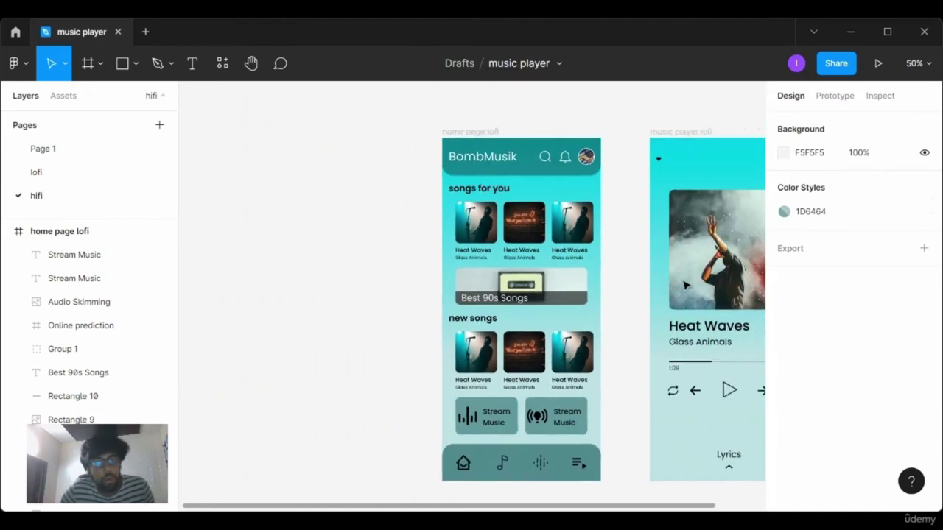
pyautogui.hscroll(2, 683, 284)
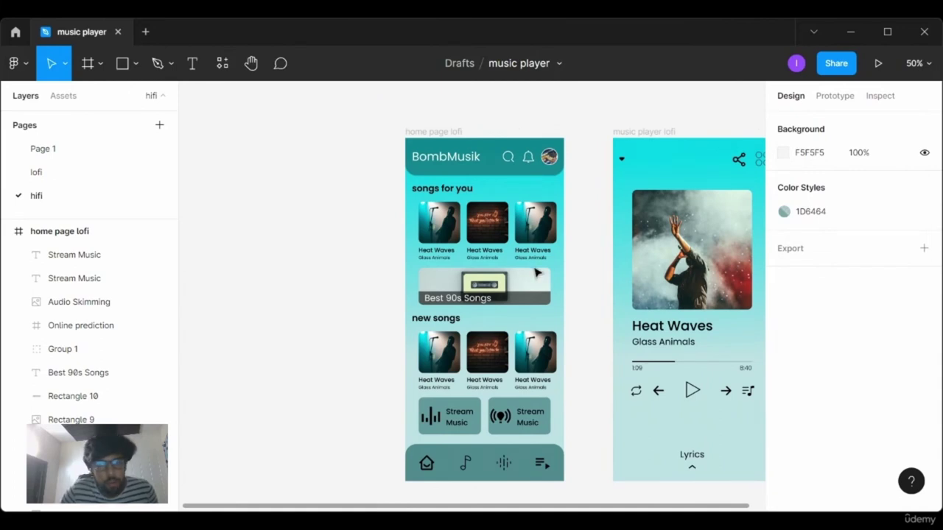
pyautogui.scroll(-1, 536, 273)
pyautogui.scroll(-1, 536, 272)
pyautogui.scroll(-3, 529, 282)
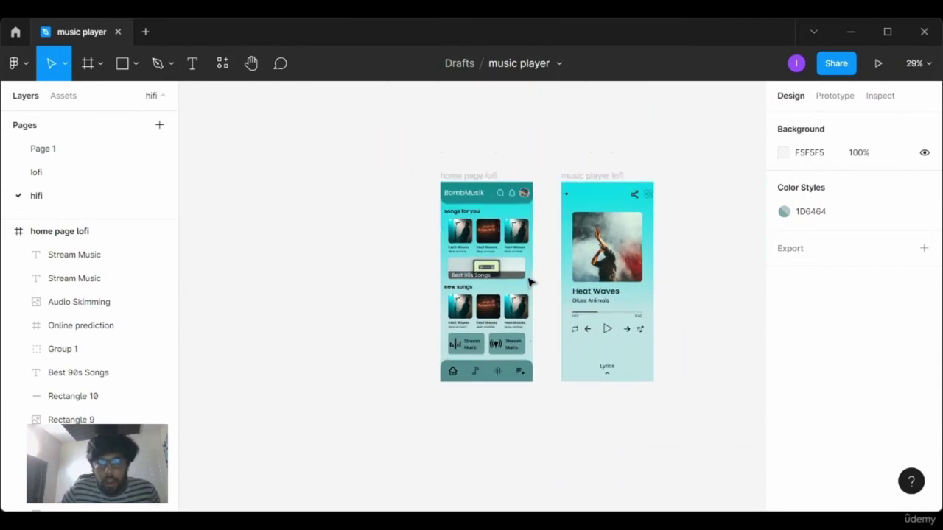
pyautogui.scroll(1, 530, 282)
pyautogui.moveTo(467, 224); pyautogui.dragTo(431, 223)
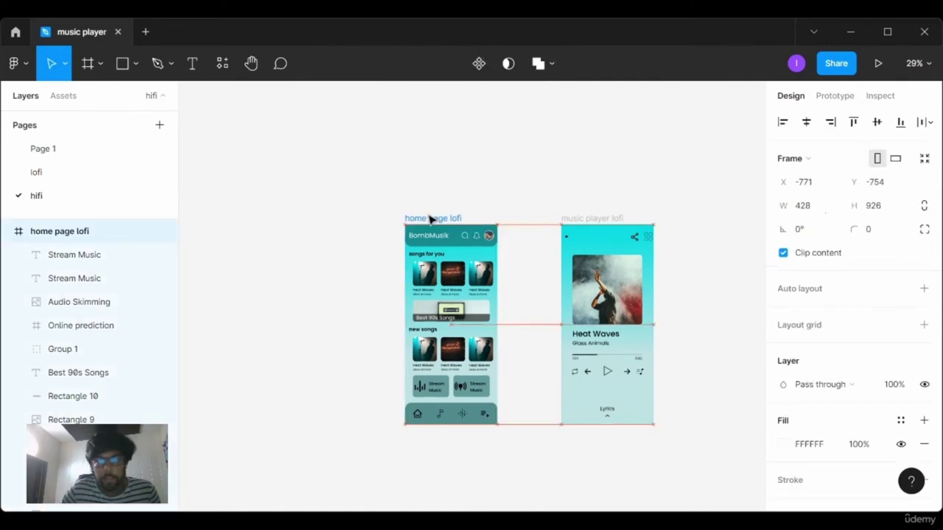
# - In Prototype mode, connect the third songs-for-you card (Group 5) to music player lofi
pyautogui.click(835, 97)
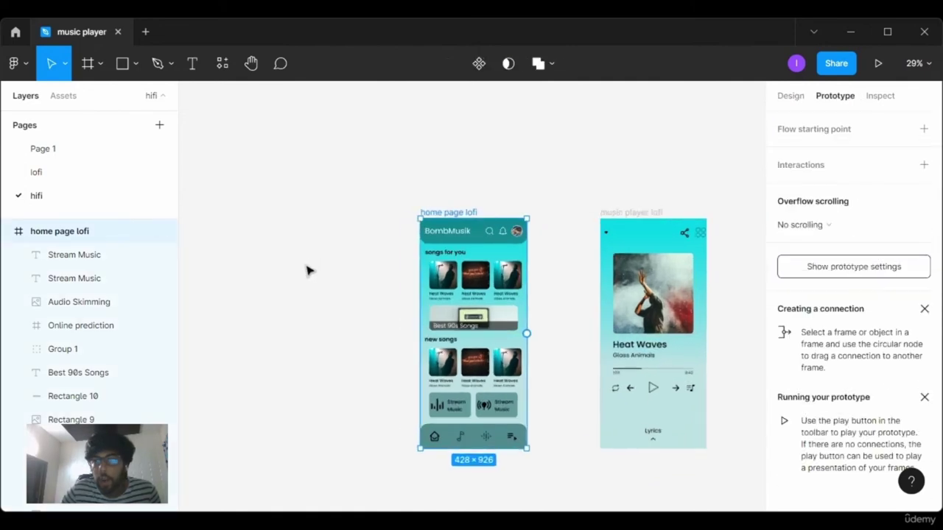
pyautogui.scroll(3, 307, 270)
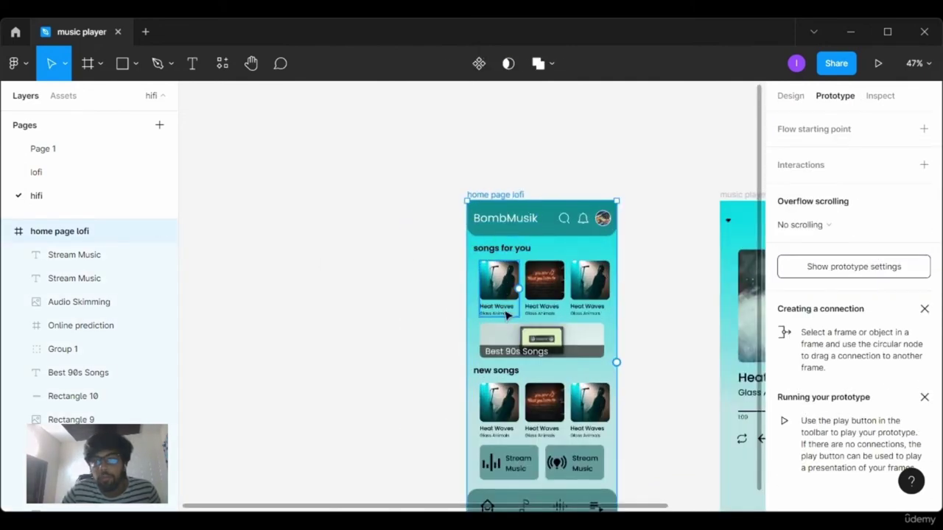
pyautogui.scroll(-2, 556, 289)
pyautogui.hscroll(2, 556, 289)
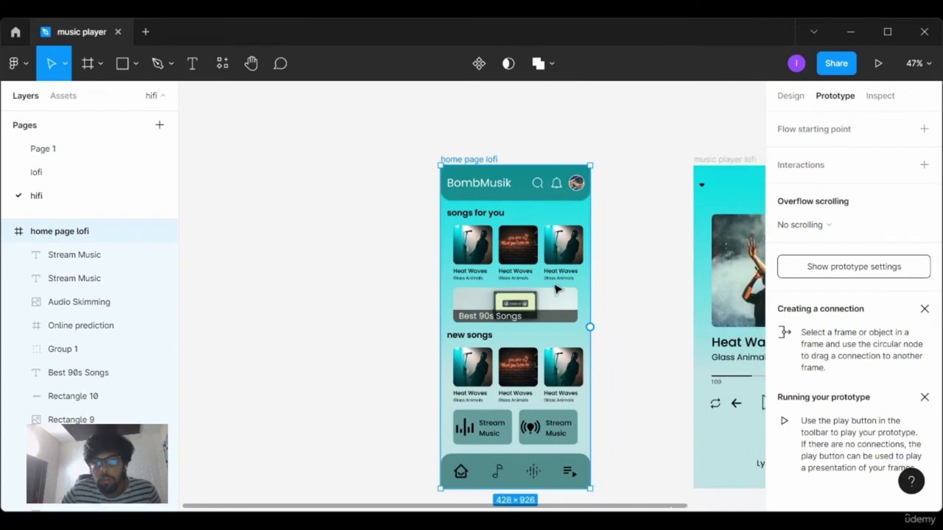
pyautogui.hscroll(3, 556, 289)
pyautogui.click(513, 250)
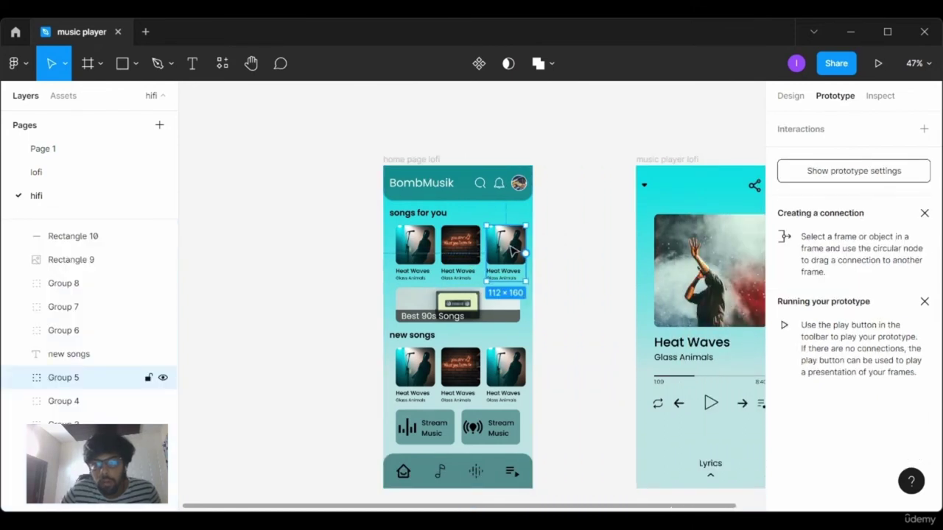
pyautogui.moveTo(525, 254); pyautogui.dragTo(651, 349)
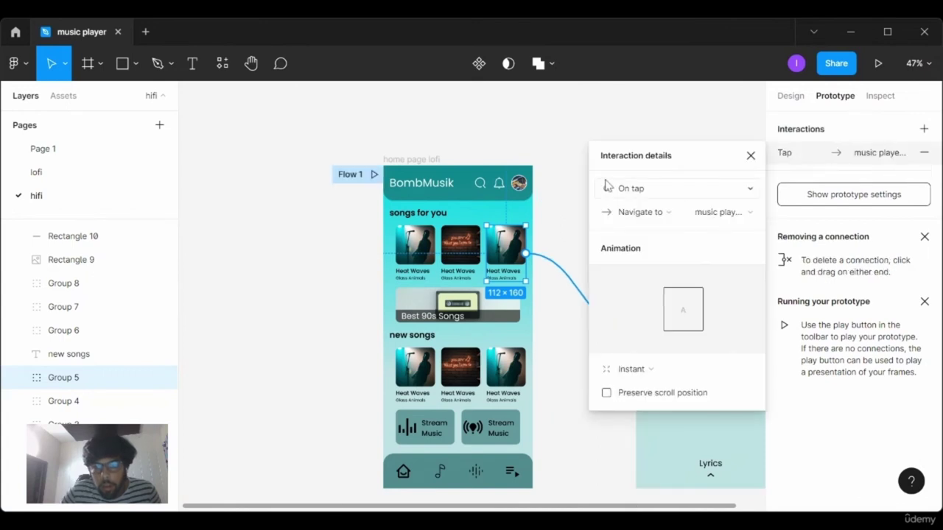
# - Keep the On tap trigger and set the transition animation to Move in
pyautogui.click(615, 189)
pyautogui.click(620, 190)
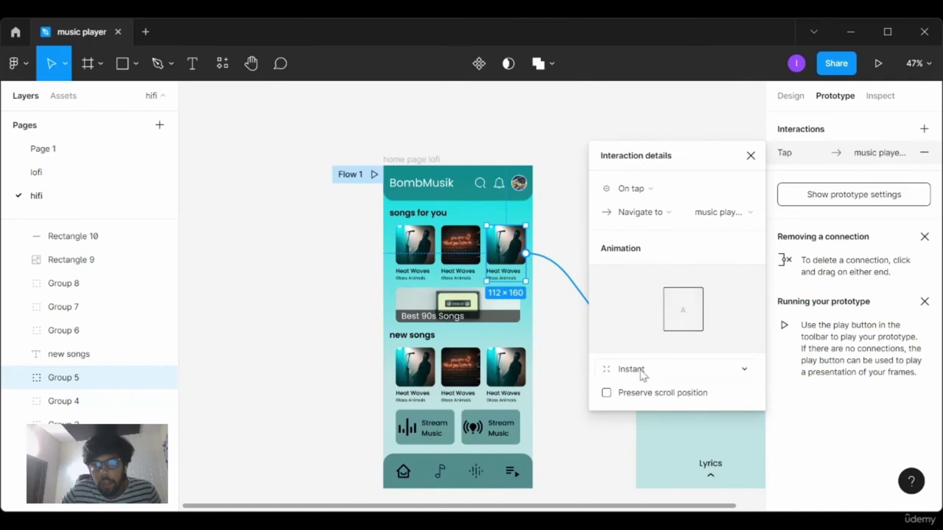
pyautogui.click(642, 371)
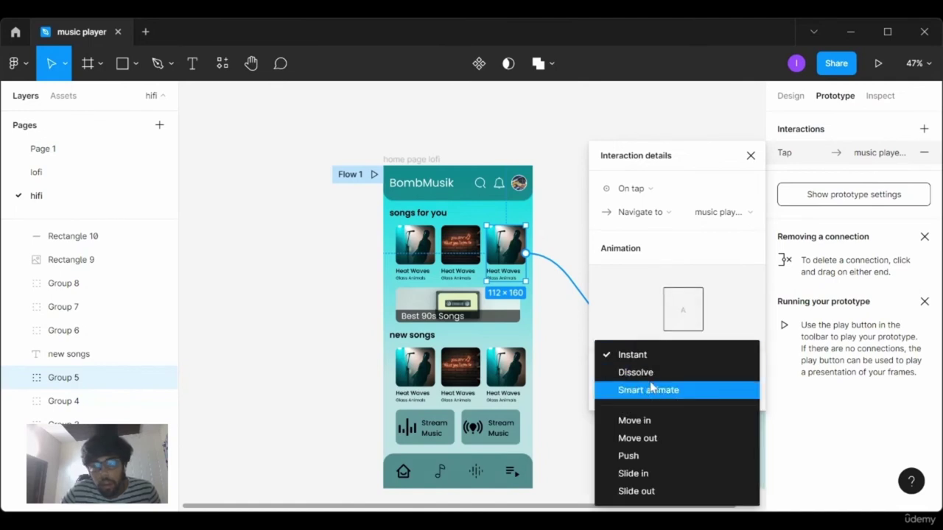
pyautogui.click(651, 389)
pyautogui.click(669, 367)
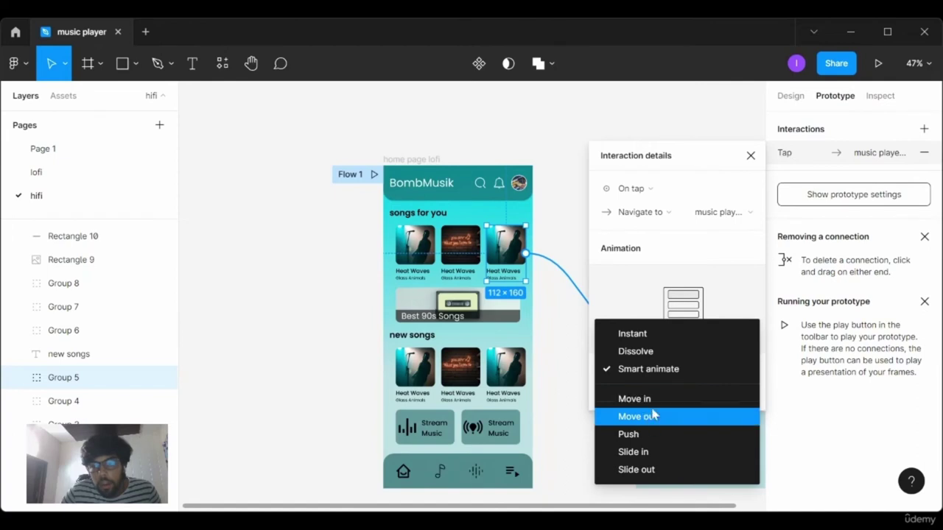
pyautogui.click(656, 400)
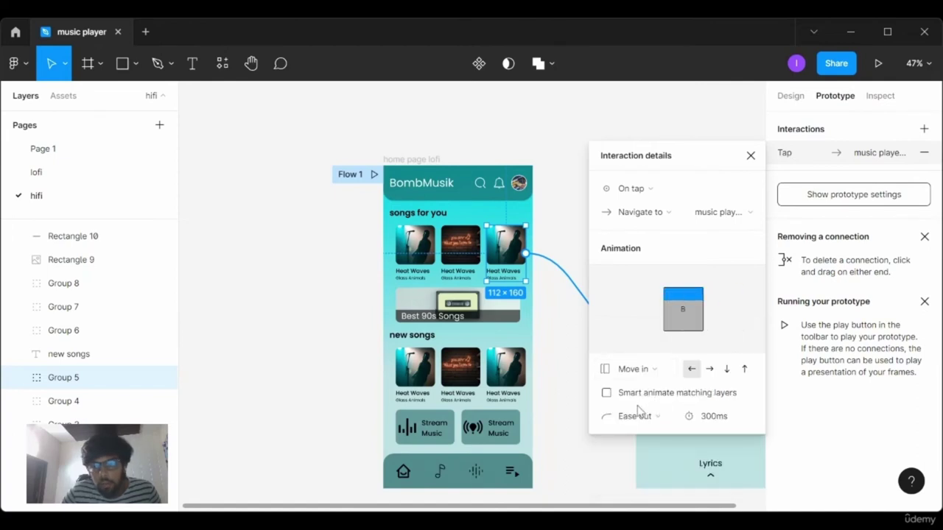
# - Enable Smart animate matching layers and set the animation duration to 500ms
pyautogui.click(606, 393)
pyautogui.click(617, 397)
pyautogui.click(617, 397)
pyautogui.click(617, 397)
pyautogui.click(618, 397)
pyautogui.click(617, 397)
pyautogui.click(617, 397)
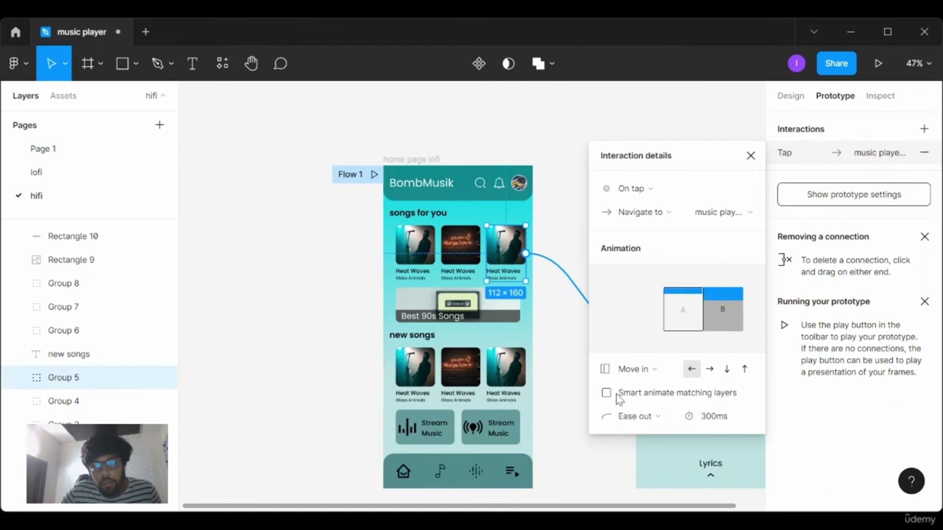
pyautogui.click(617, 397)
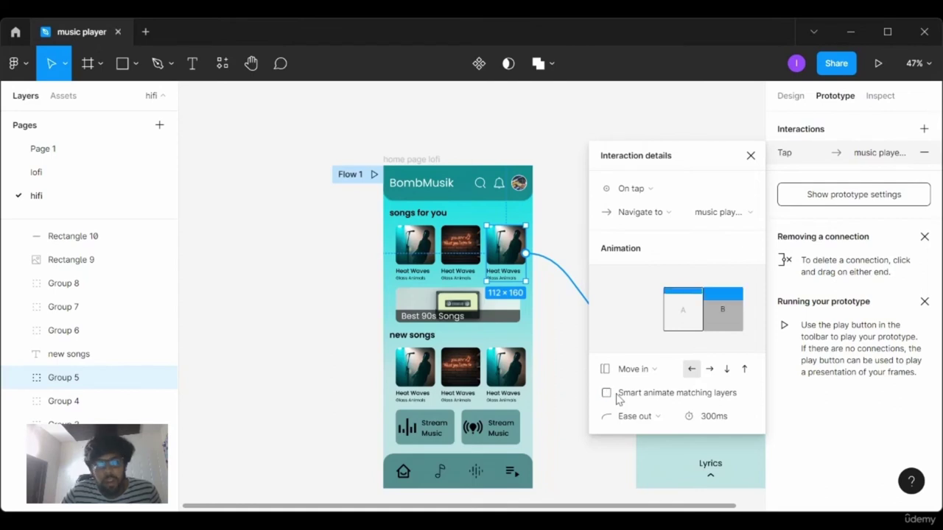
pyautogui.click(617, 397)
pyautogui.click(708, 425)
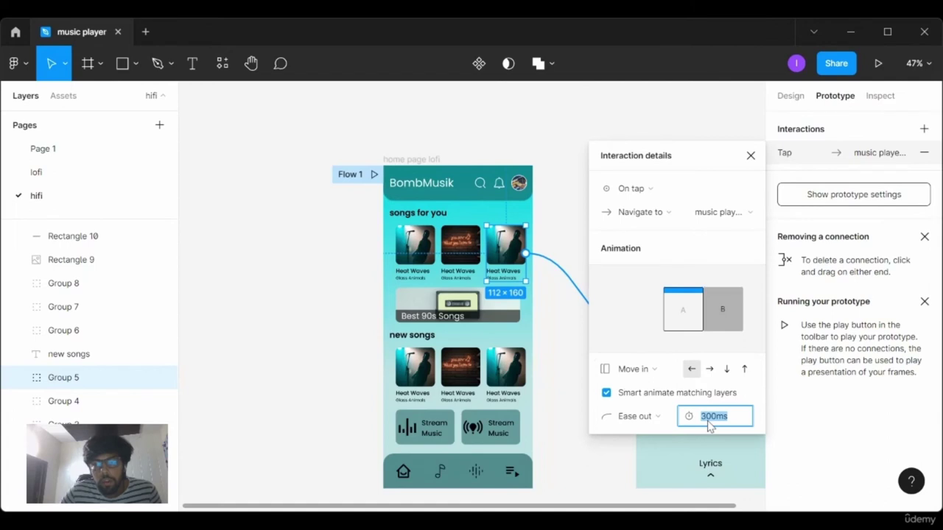
pyautogui.write('500')
pyautogui.press('Return')
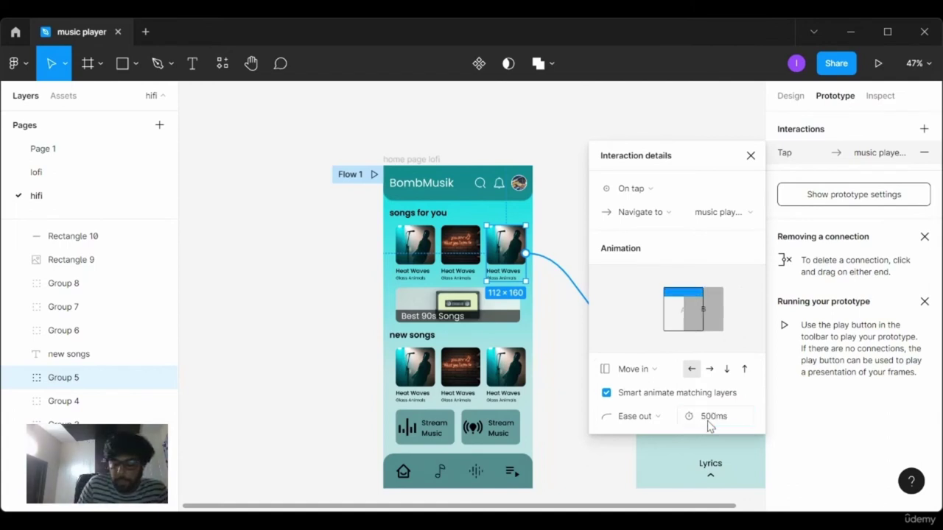
pyautogui.click(429, 159)
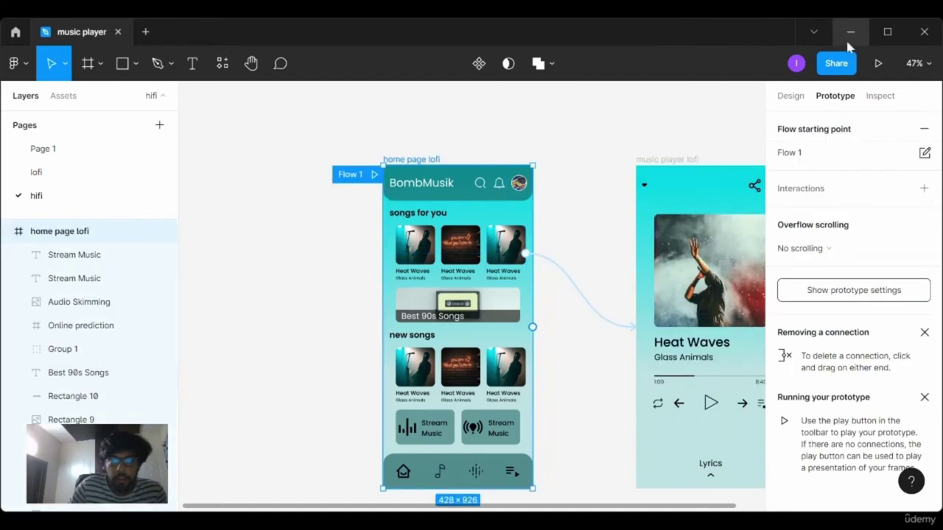
# - Play the hifi prototype in a presentation tab, briefly selecting the player's arrow icon in the design file
pyautogui.click(879, 73)
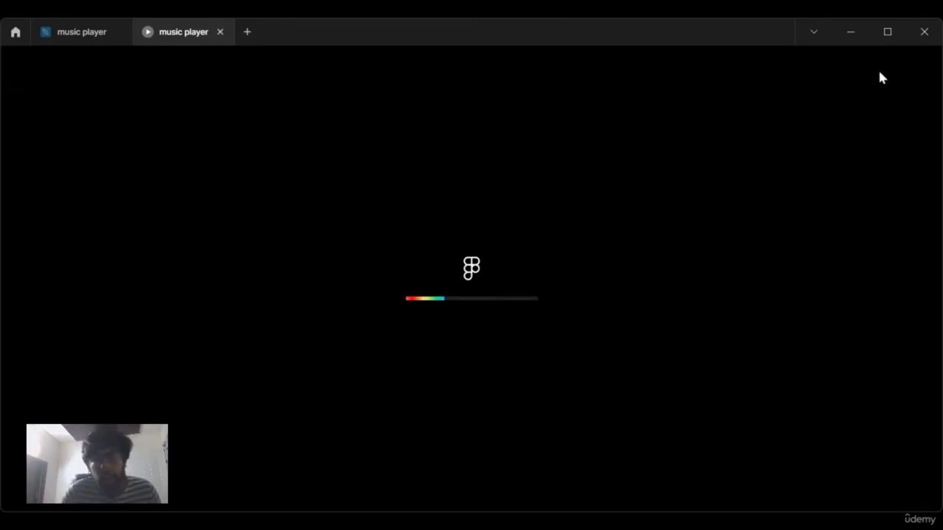
pyautogui.click(83, 37)
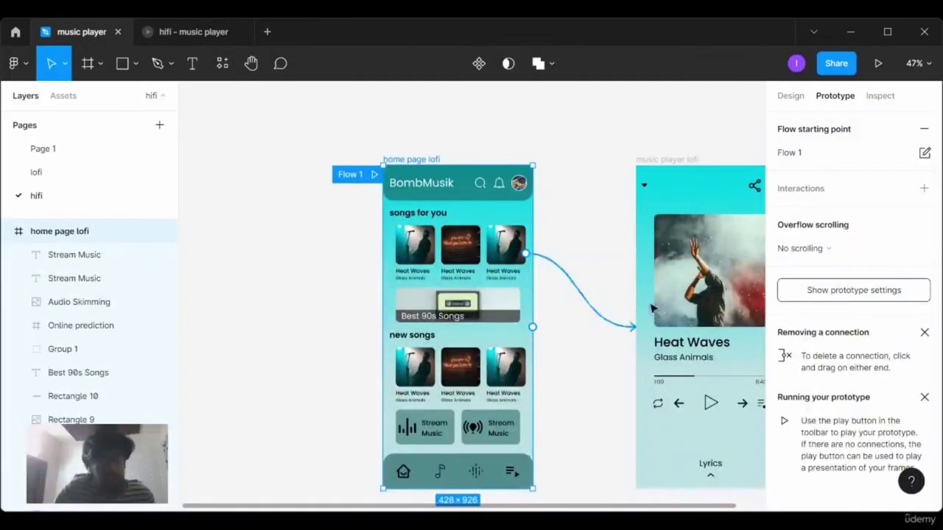
pyautogui.click(650, 188)
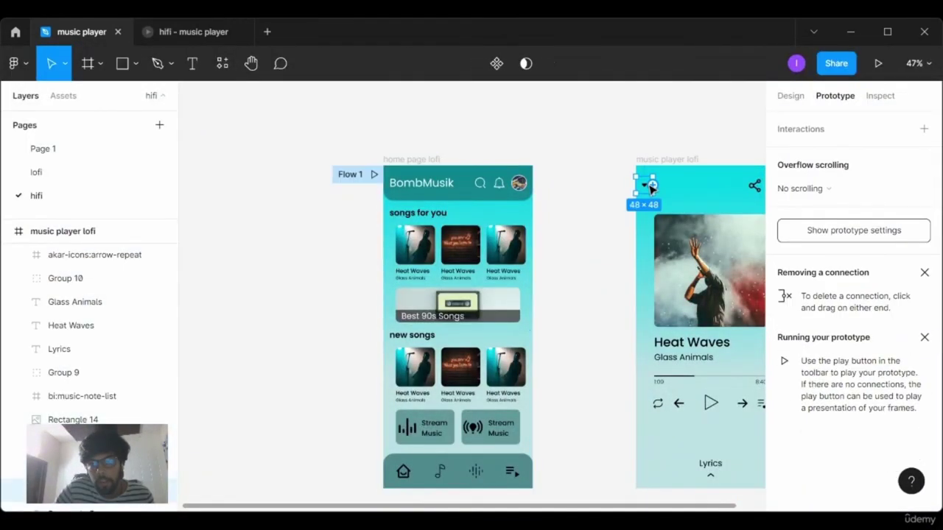
pyautogui.click(194, 38)
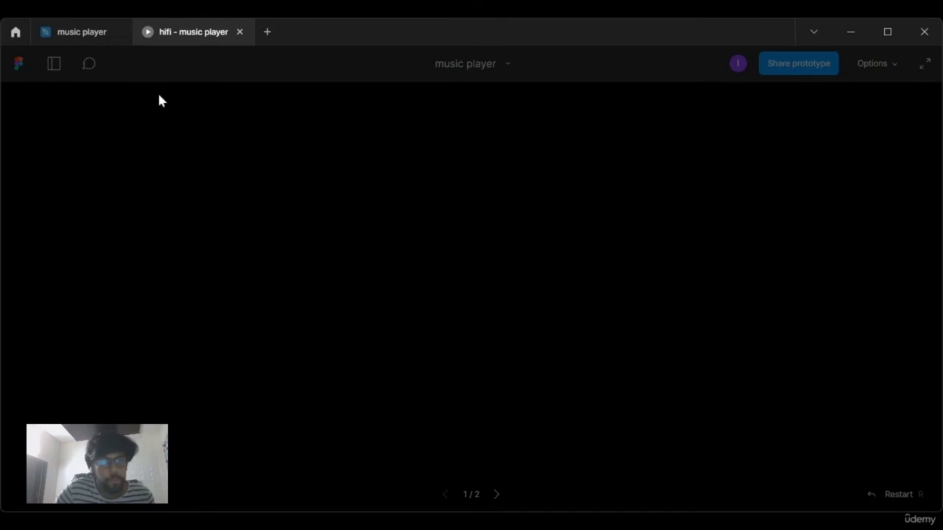
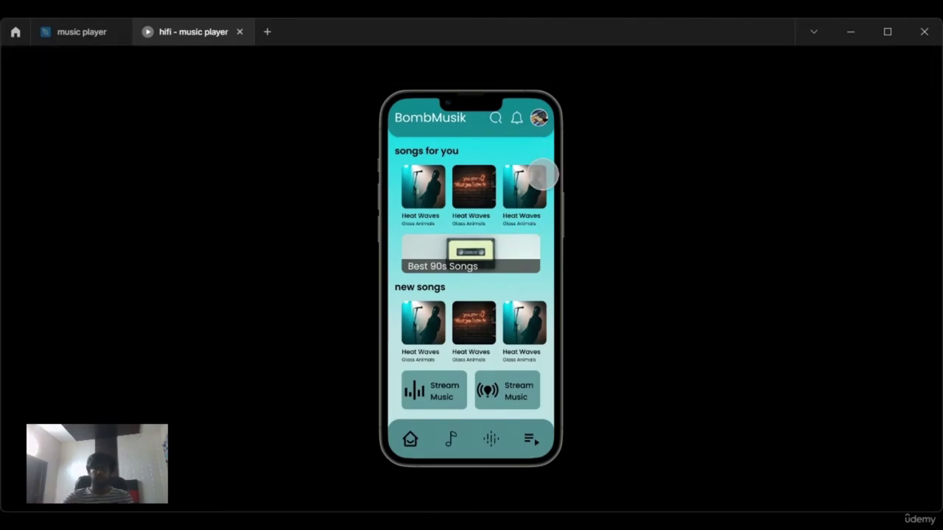
# - Preview the third card's tap into the Heat Waves player and back in the prototype
pyautogui.click(540, 175)
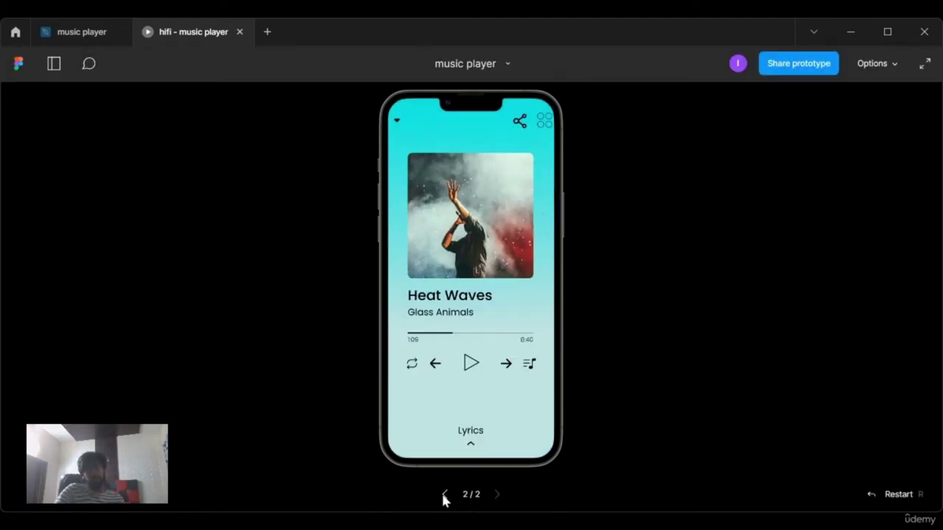
pyautogui.click(444, 495)
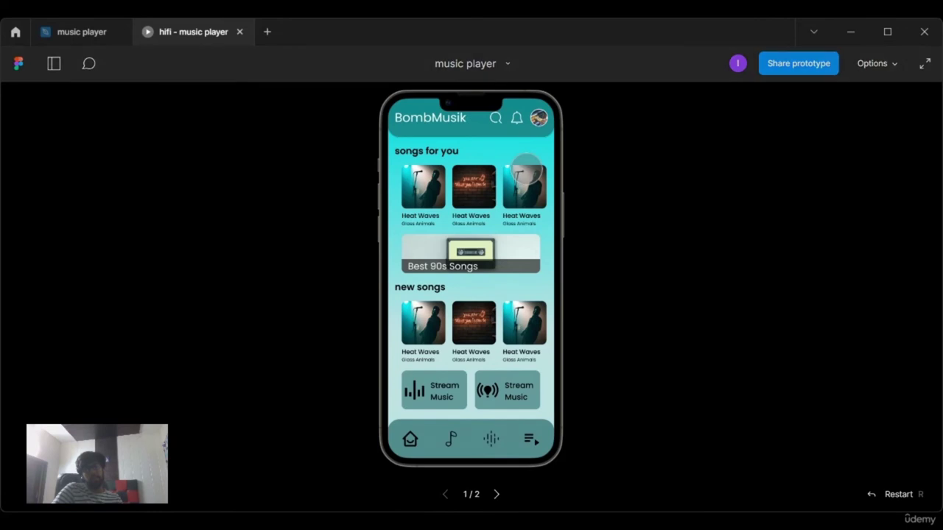
pyautogui.click(526, 169)
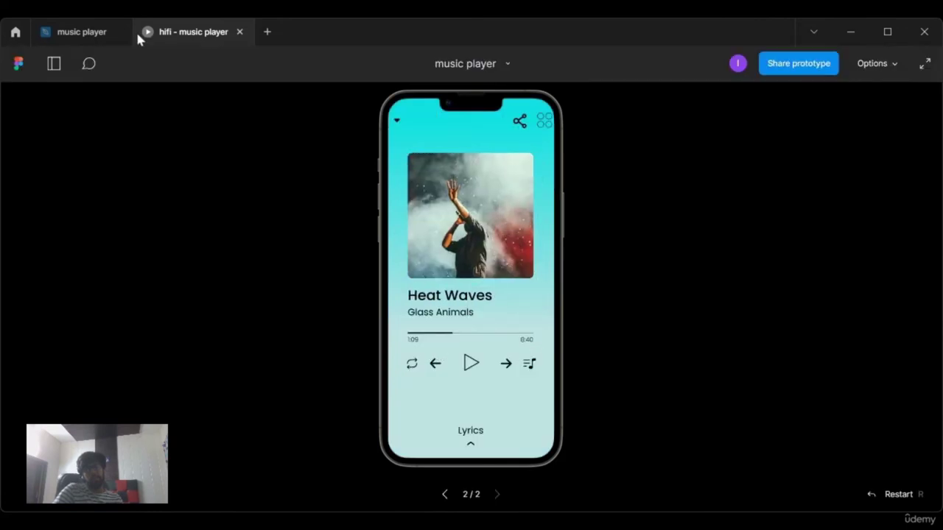
pyautogui.click(106, 33)
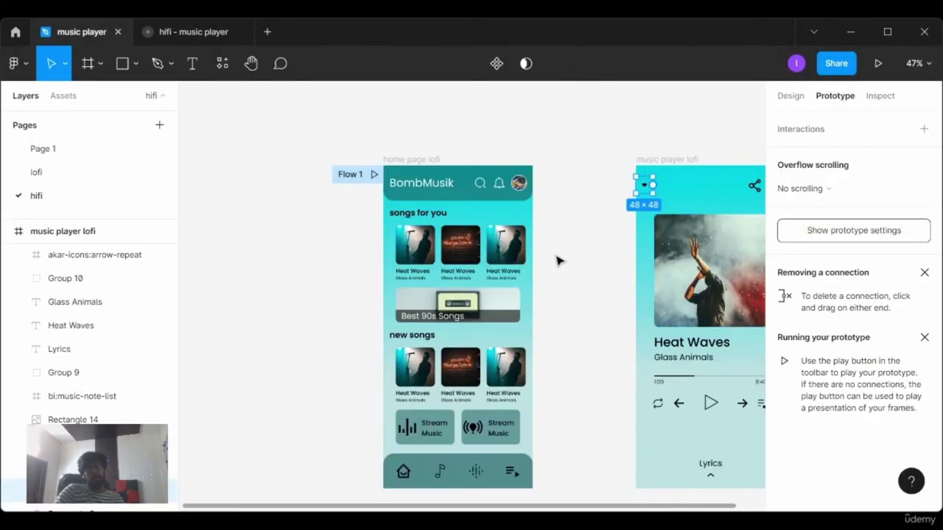
# - Uncheck 'Smart animate matching layers' on the third Heat Waves card's tap interaction
pyautogui.click(523, 271)
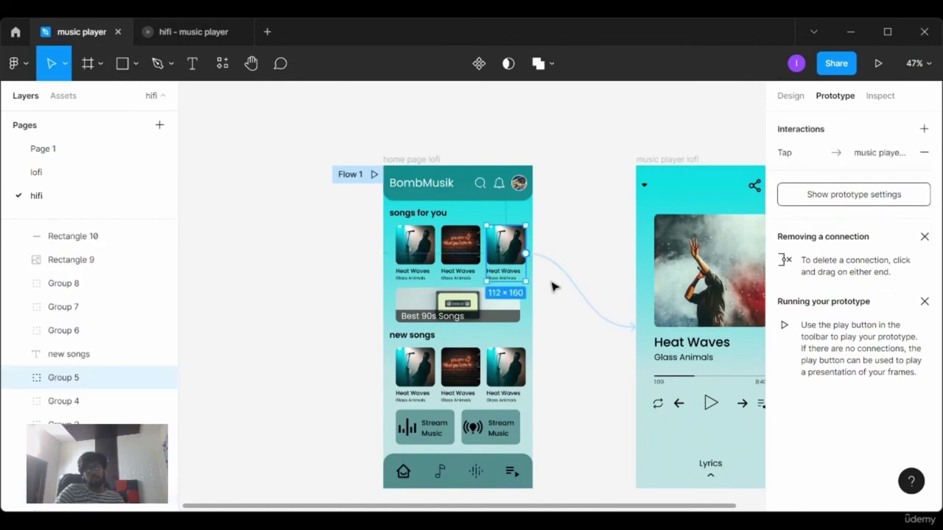
pyautogui.click(582, 281)
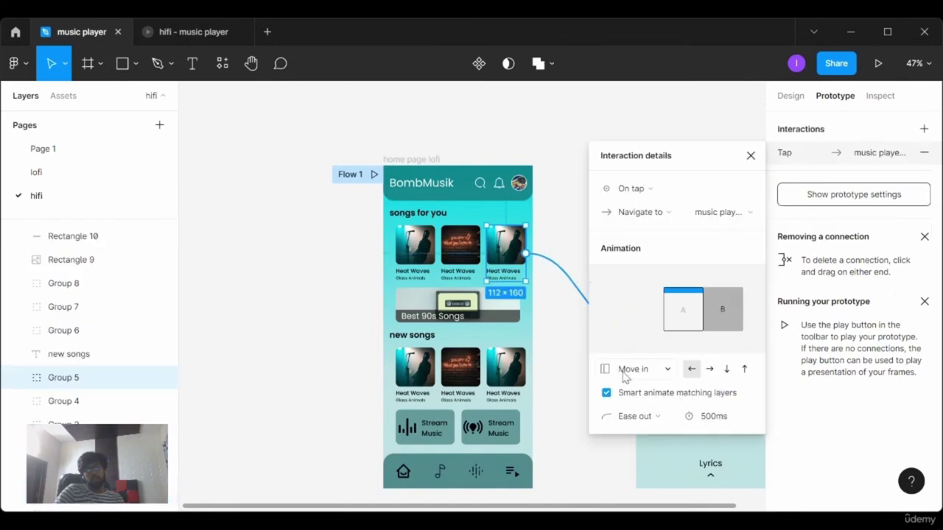
pyautogui.click(623, 395)
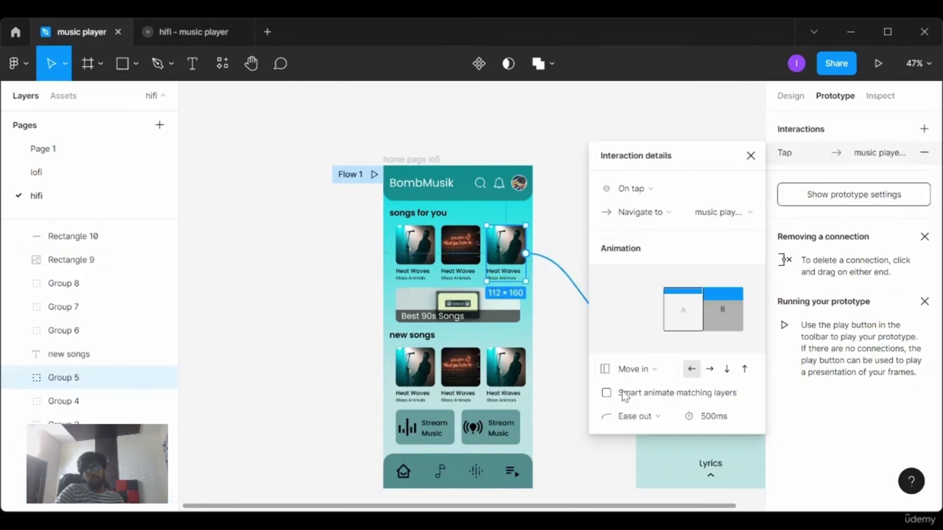
# - Replay the song card's Move in transition to the player several times in the prototype
pyautogui.click(208, 36)
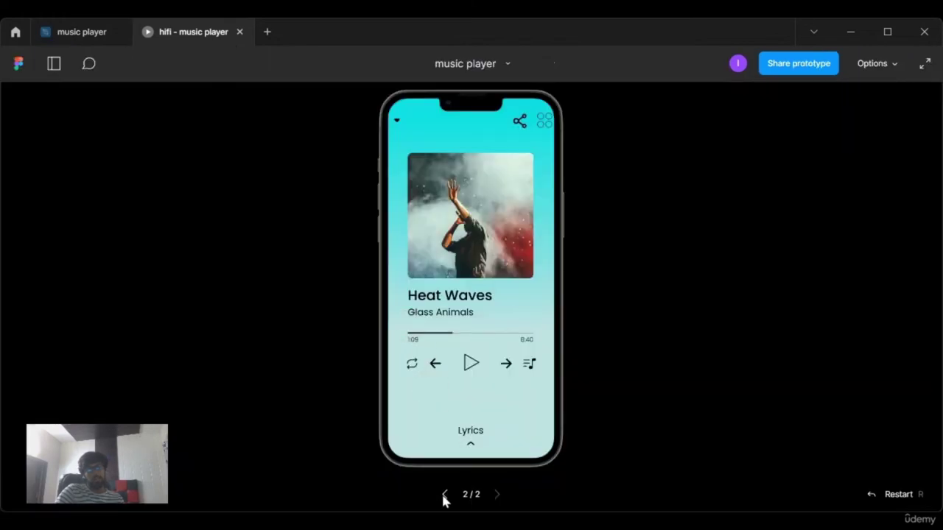
pyautogui.click(444, 494)
pyautogui.click(526, 193)
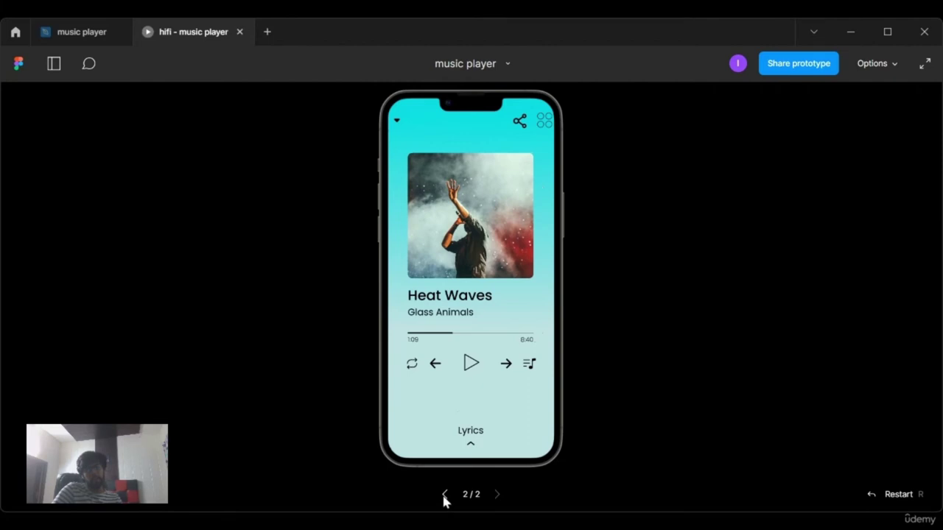
pyautogui.click(444, 494)
pyautogui.click(517, 194)
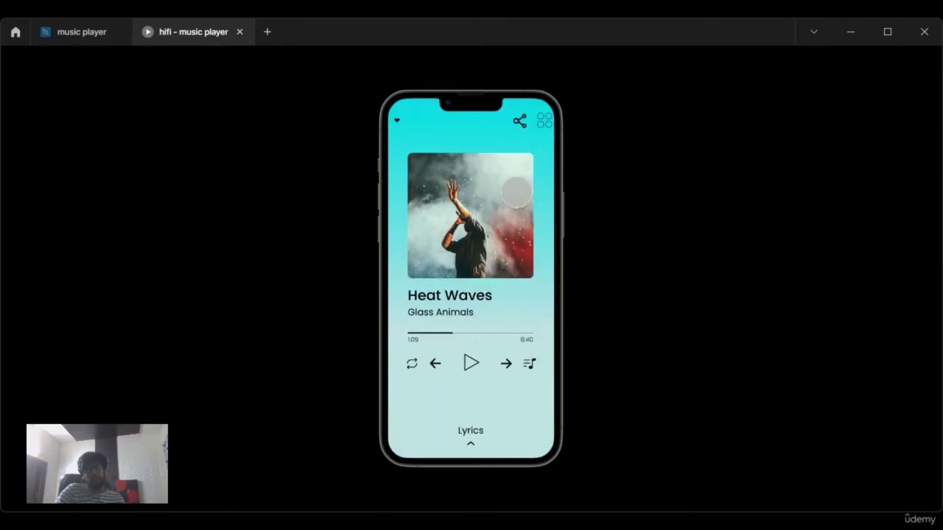
pyautogui.click(444, 494)
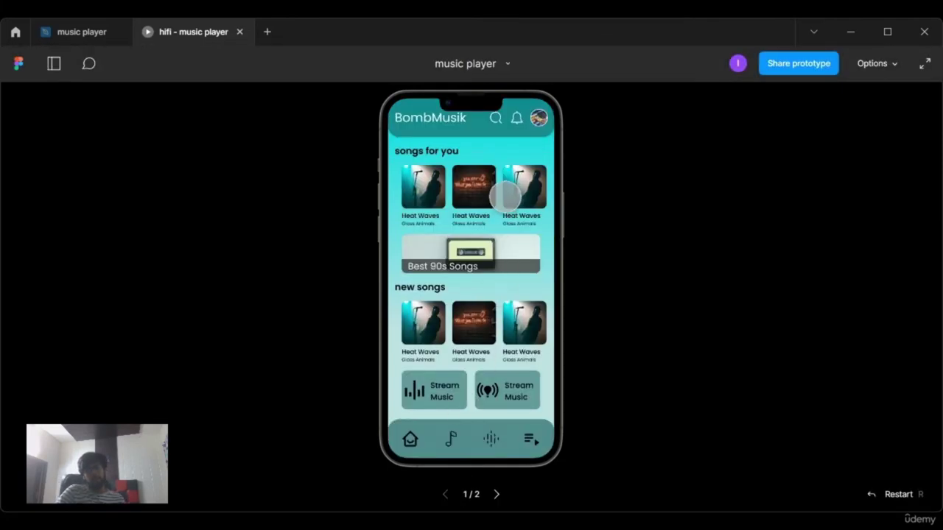
pyautogui.click(506, 196)
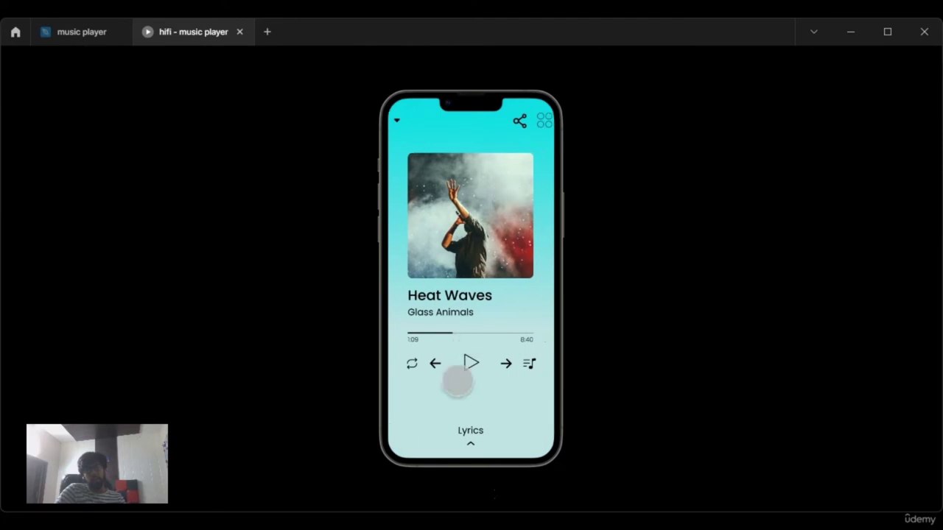
pyautogui.click(445, 494)
pyautogui.click(492, 177)
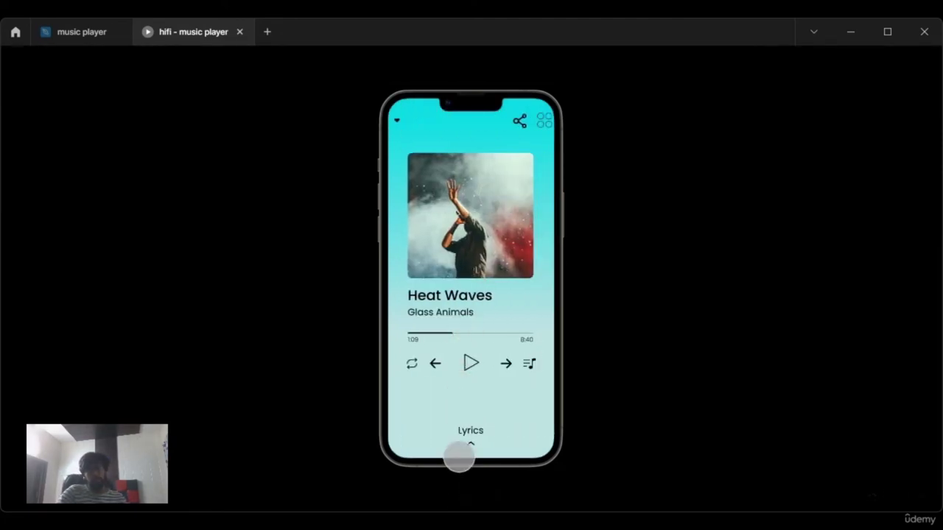
pyautogui.click(445, 495)
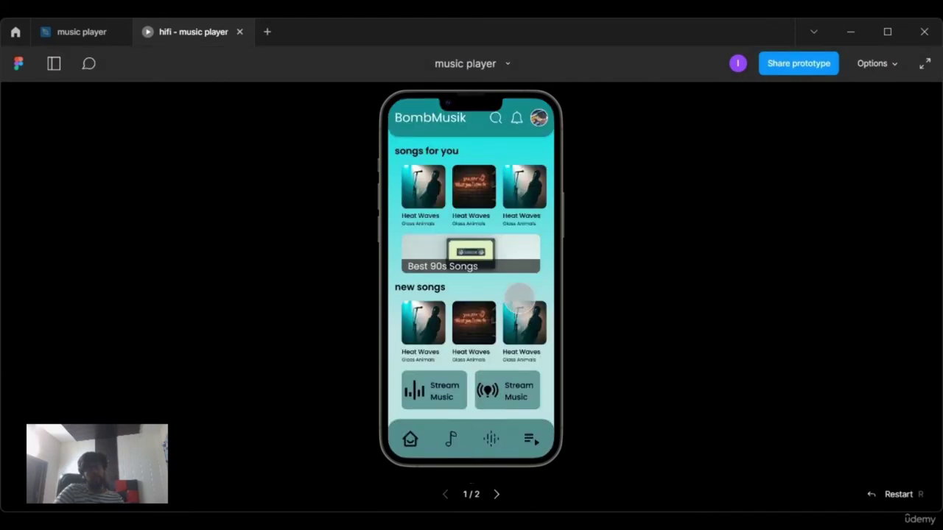
pyautogui.click(531, 188)
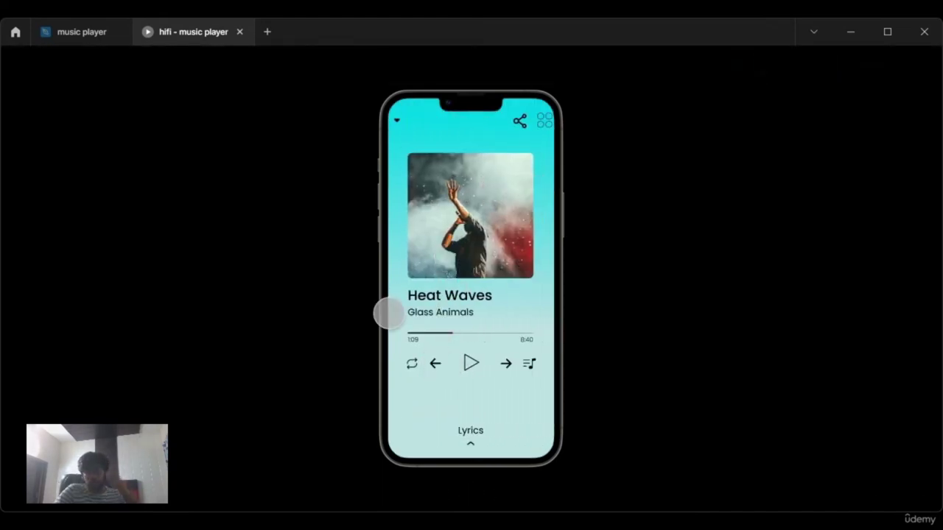
pyautogui.click(66, 34)
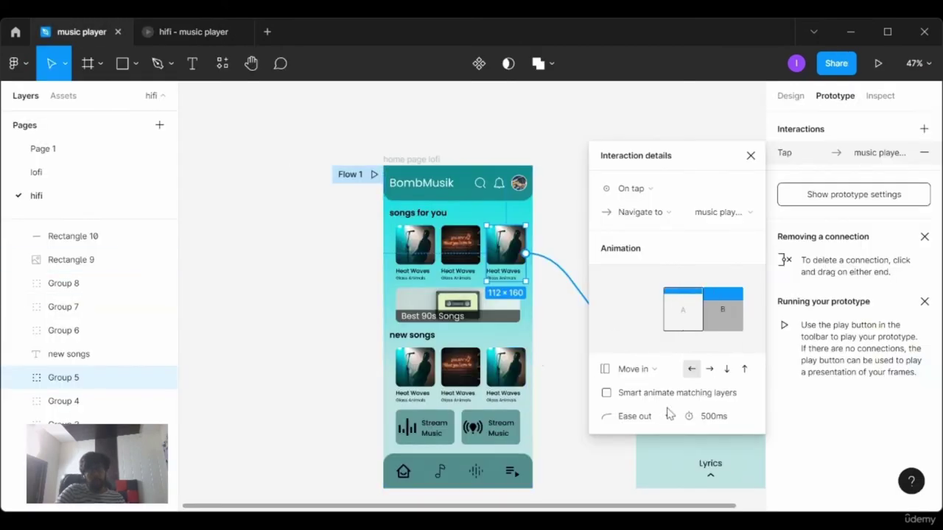
# - Change the card's Move in duration to 250ms and replay it twice in the prototype
pyautogui.click(715, 417)
pyautogui.write('250')
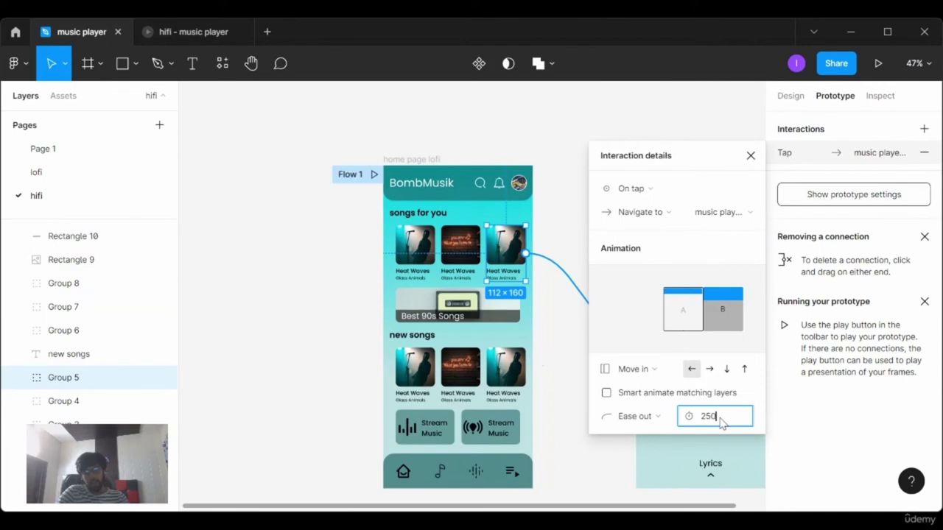
pyautogui.press('Return')
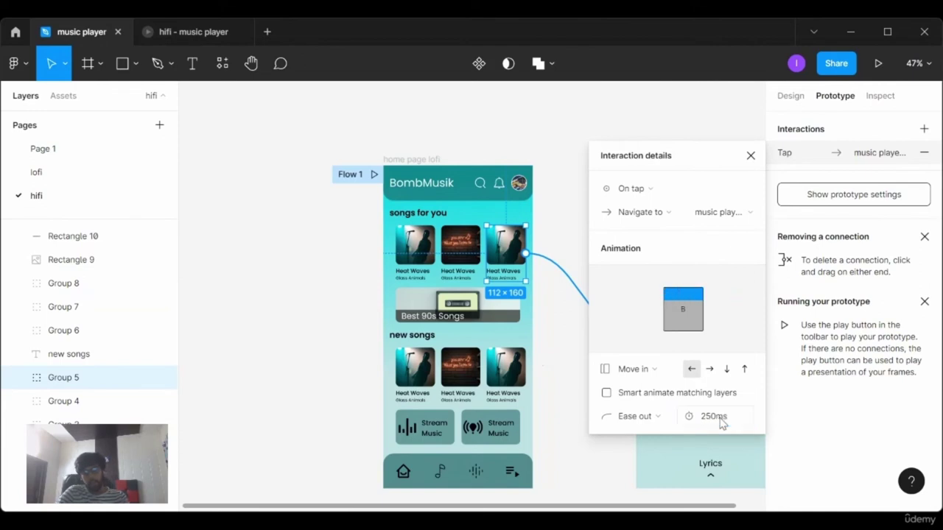
pyautogui.click(172, 31)
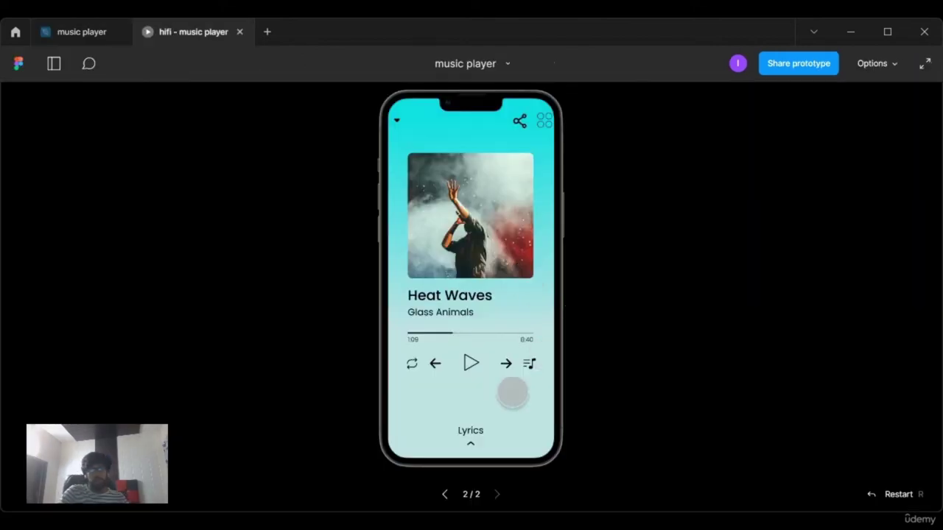
pyautogui.click(445, 498)
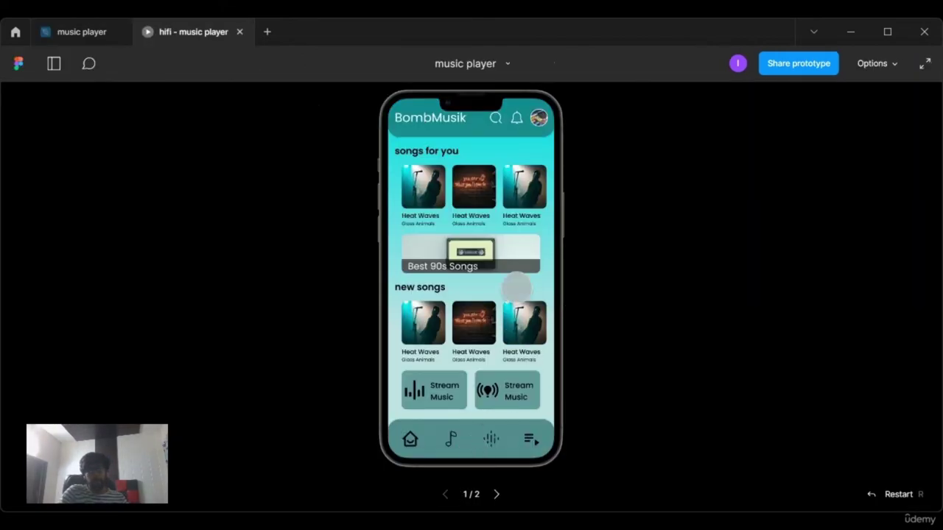
pyautogui.click(528, 193)
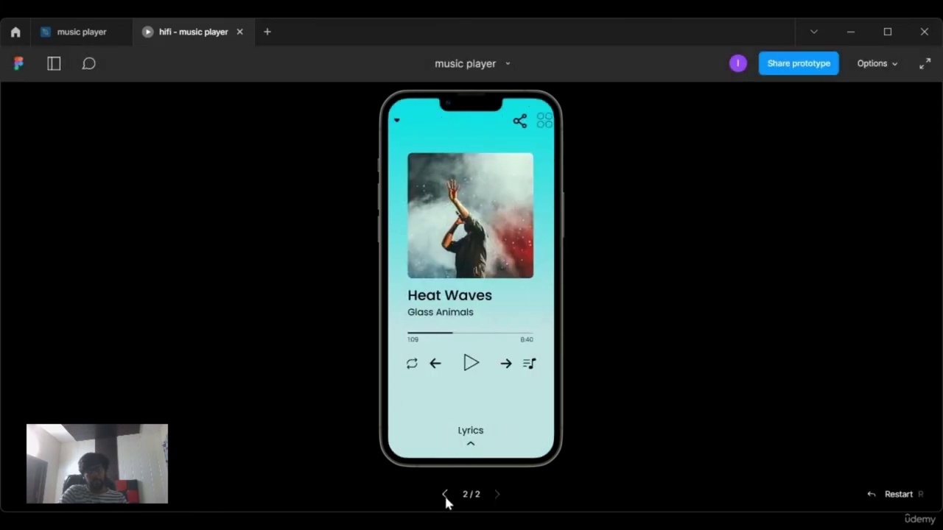
pyautogui.click(446, 500)
pyautogui.click(523, 197)
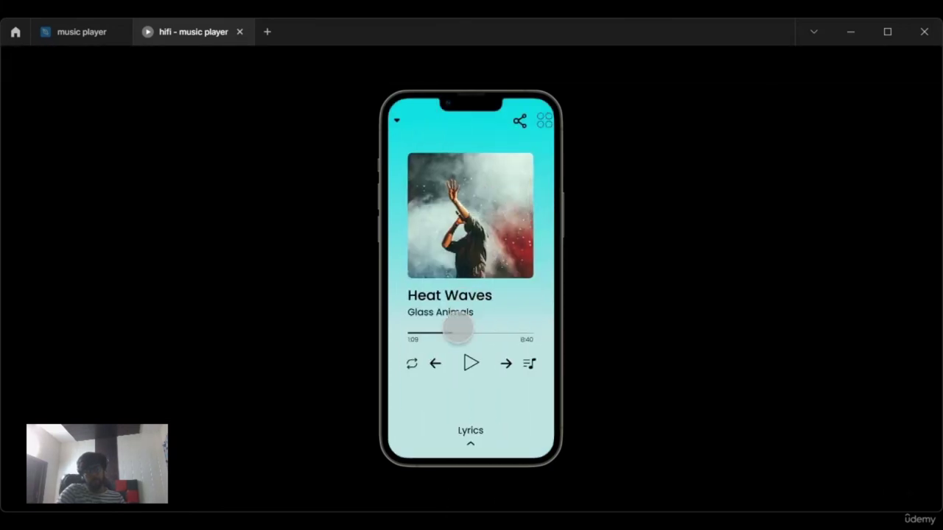
pyautogui.click(74, 32)
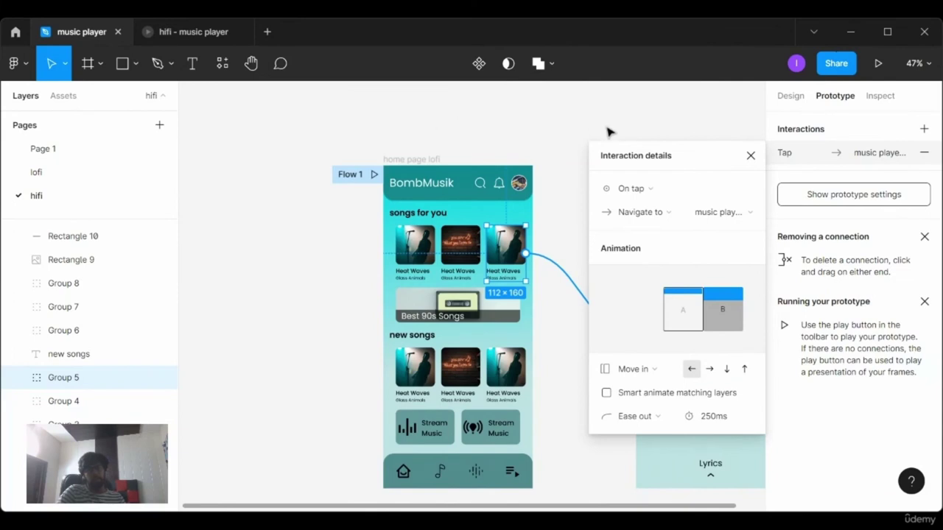
# - Link the player's drop-down arrow icon back to the home page screen
pyautogui.click(749, 156)
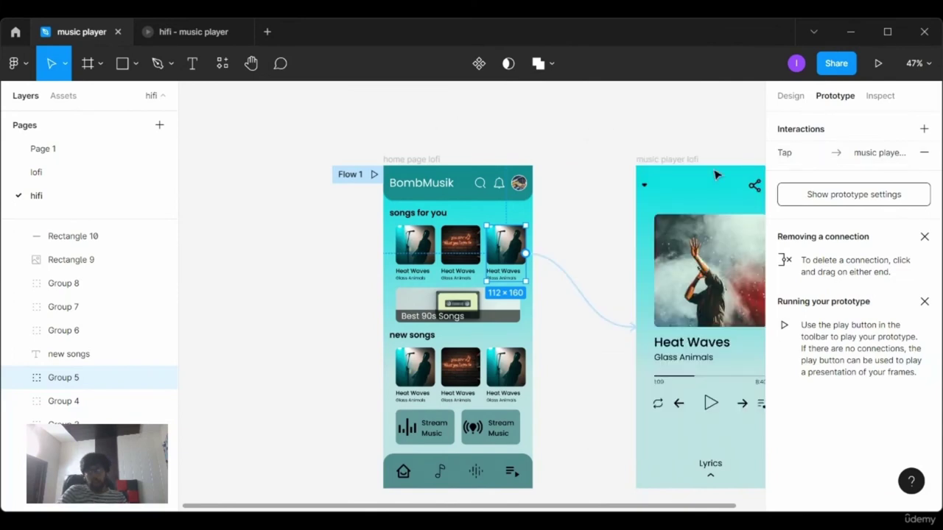
pyautogui.click(649, 188)
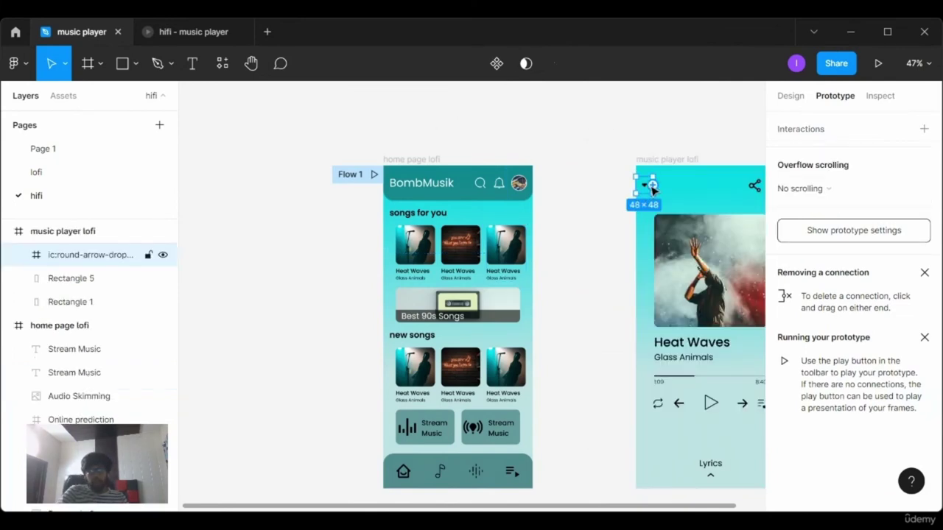
pyautogui.moveTo(651, 186); pyautogui.dragTo(510, 239)
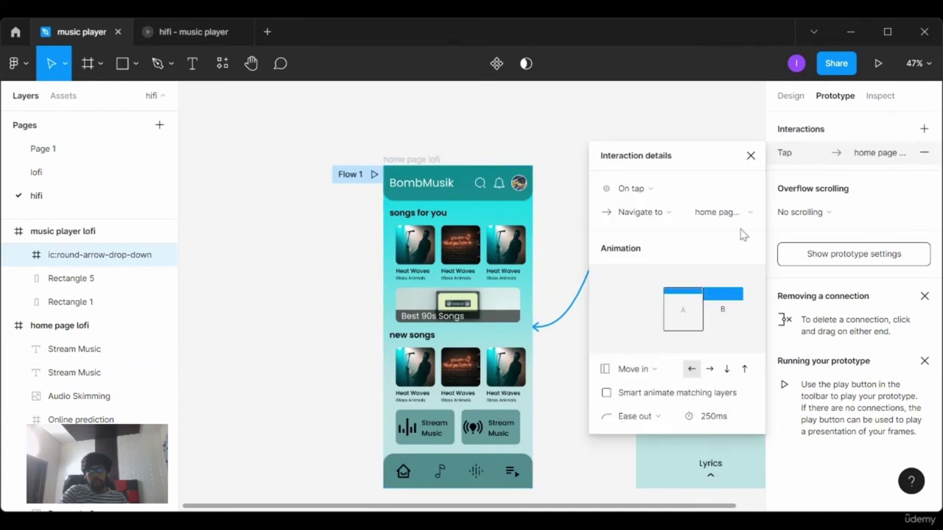
# - Set the arrow's return transition to Slide out with Ease out easing
pyautogui.click(651, 377)
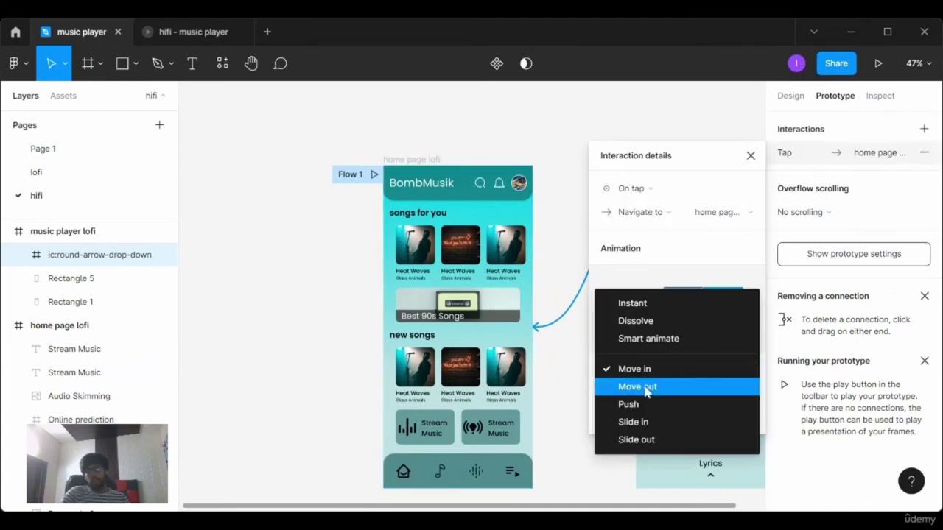
pyautogui.click(647, 388)
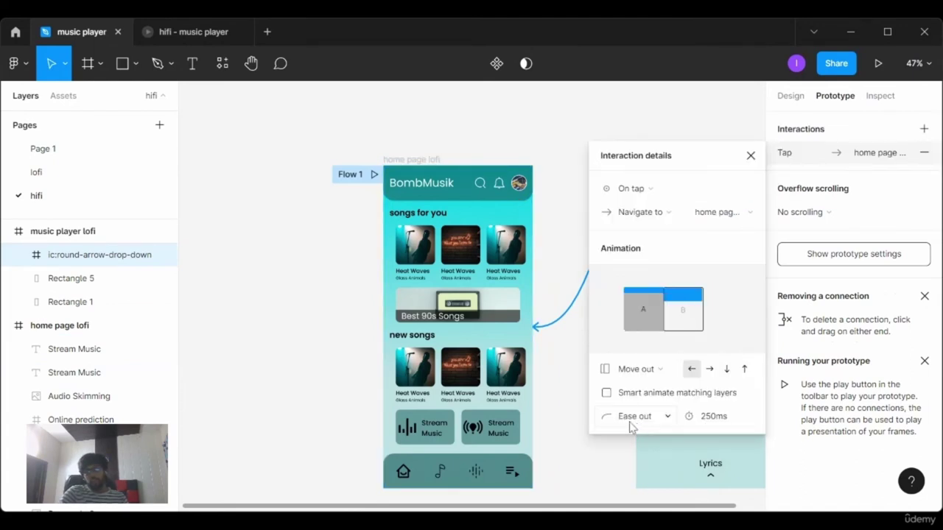
pyautogui.click(652, 375)
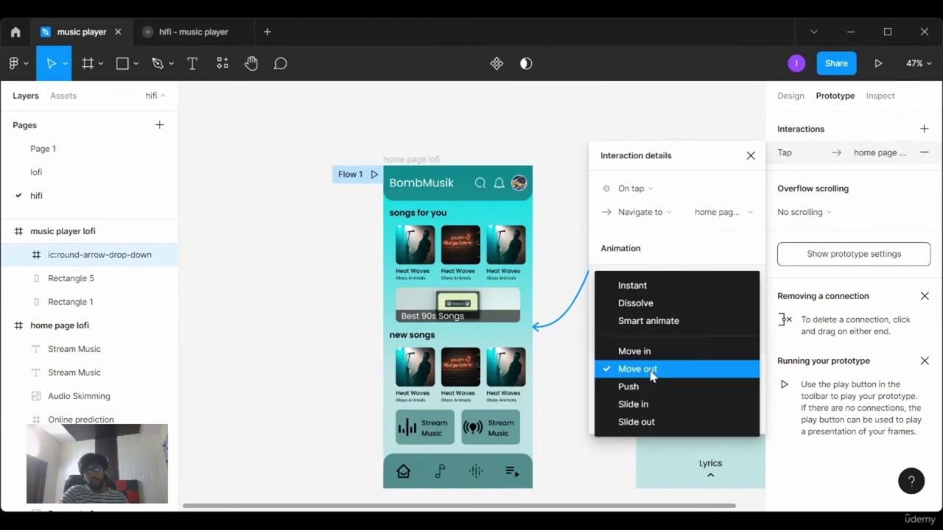
pyautogui.click(652, 422)
pyautogui.click(650, 417)
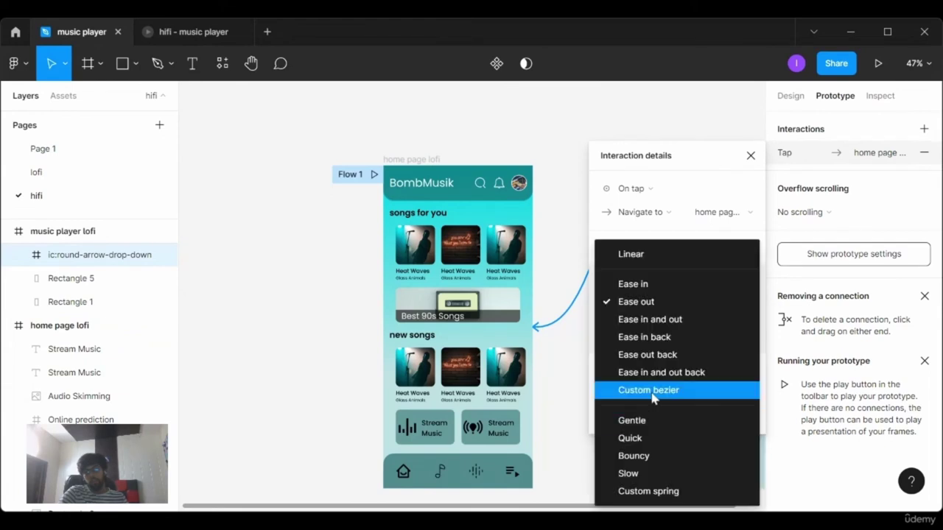
pyautogui.click(678, 302)
# - Try Move out, Push and Slide in before settling back on Slide out
pyautogui.click(648, 370)
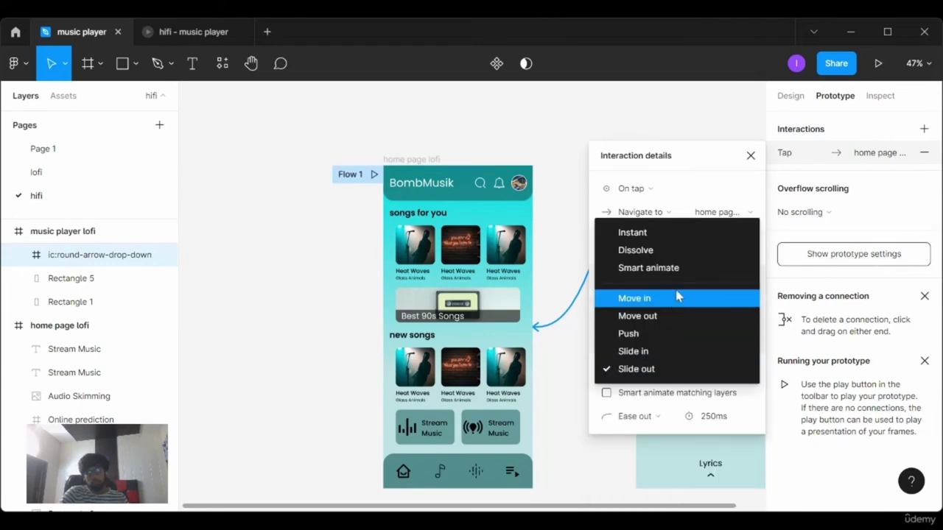
pyautogui.click(639, 316)
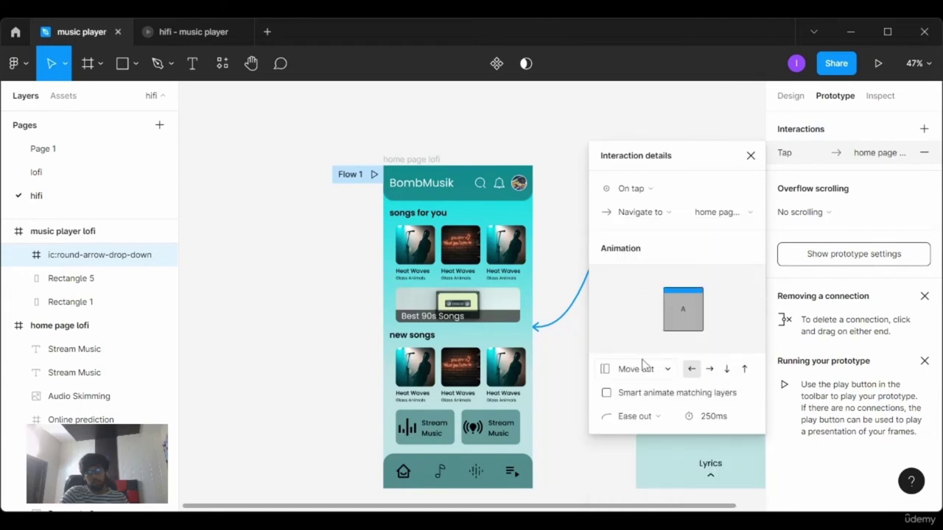
pyautogui.click(642, 366)
pyautogui.click(646, 386)
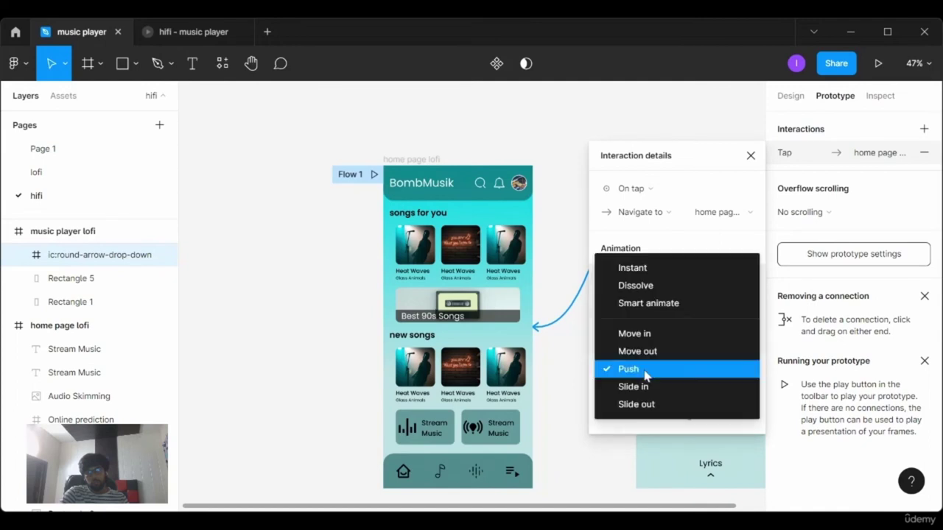
pyautogui.click(641, 386)
pyautogui.click(635, 369)
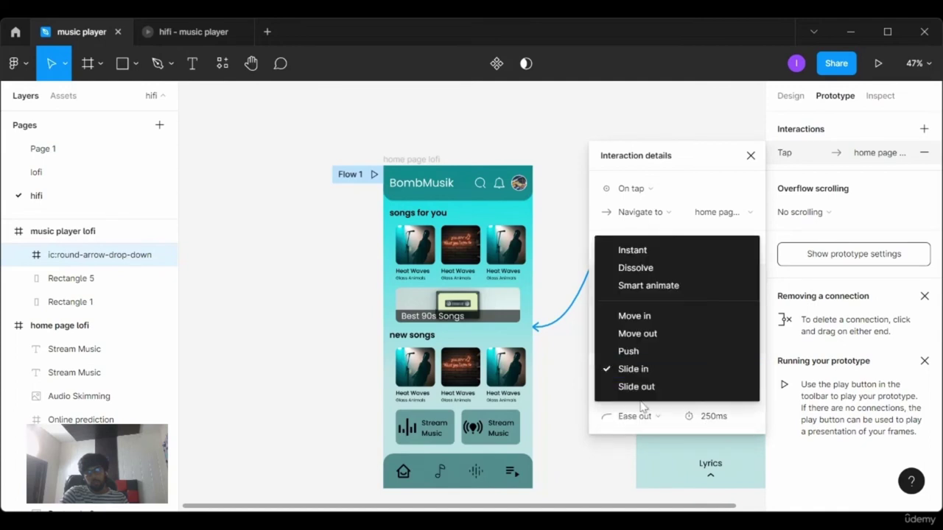
pyautogui.click(634, 387)
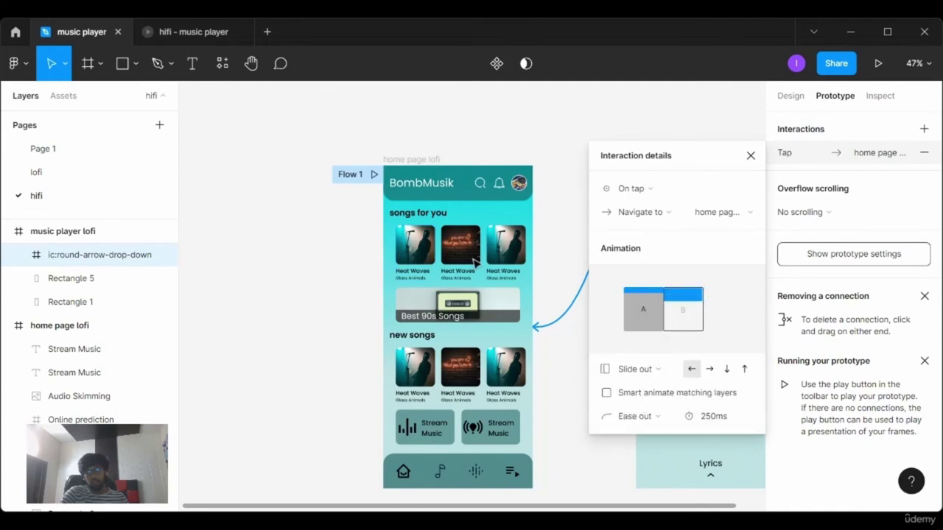
pyautogui.click(151, 32)
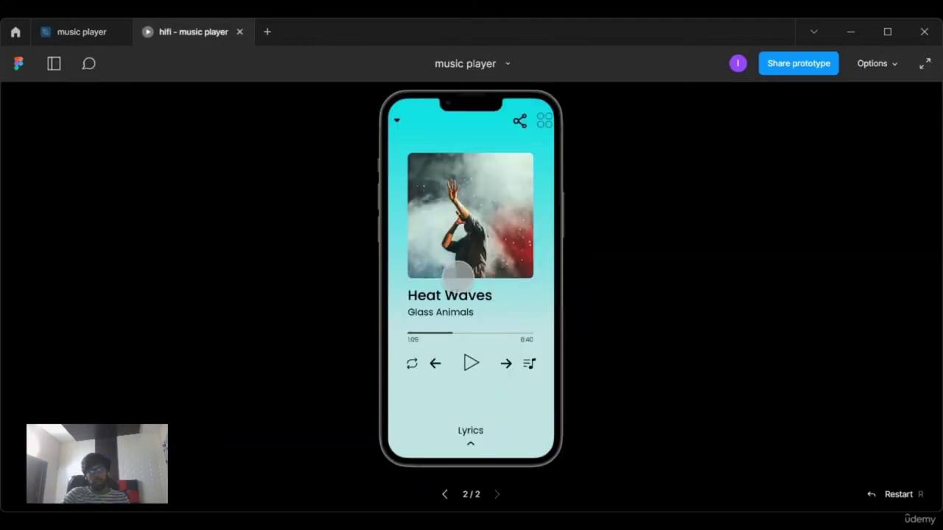
# - Tap song cards and the back arrow three times to test the player-to-home round trip
pyautogui.click(397, 115)
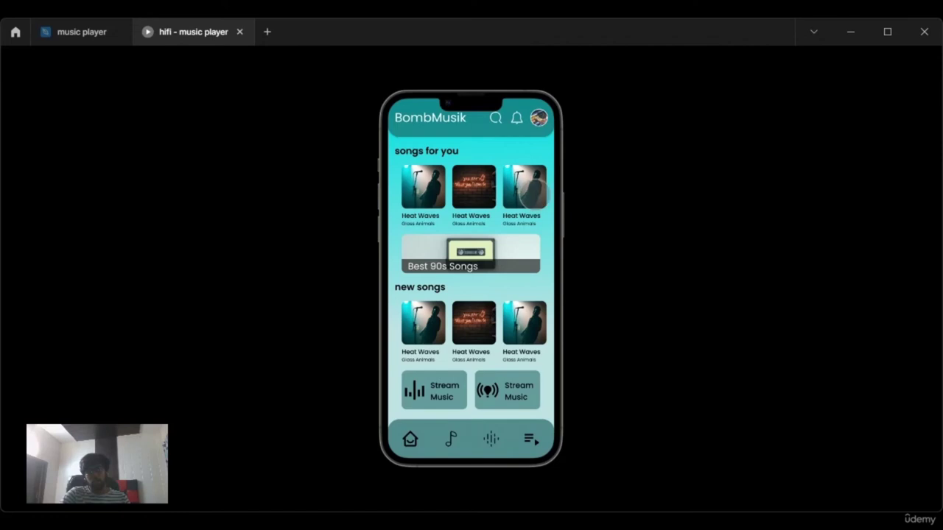
pyautogui.click(525, 193)
pyautogui.click(395, 126)
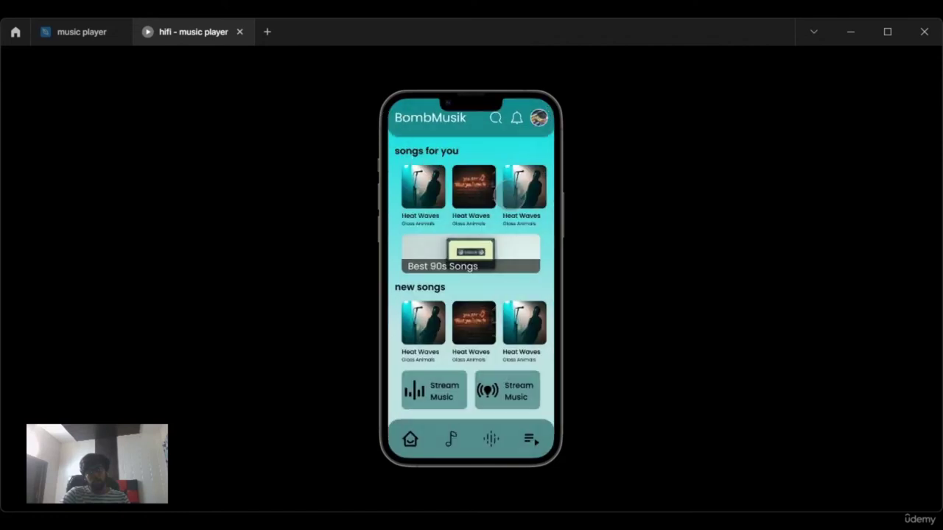
pyautogui.click(513, 193)
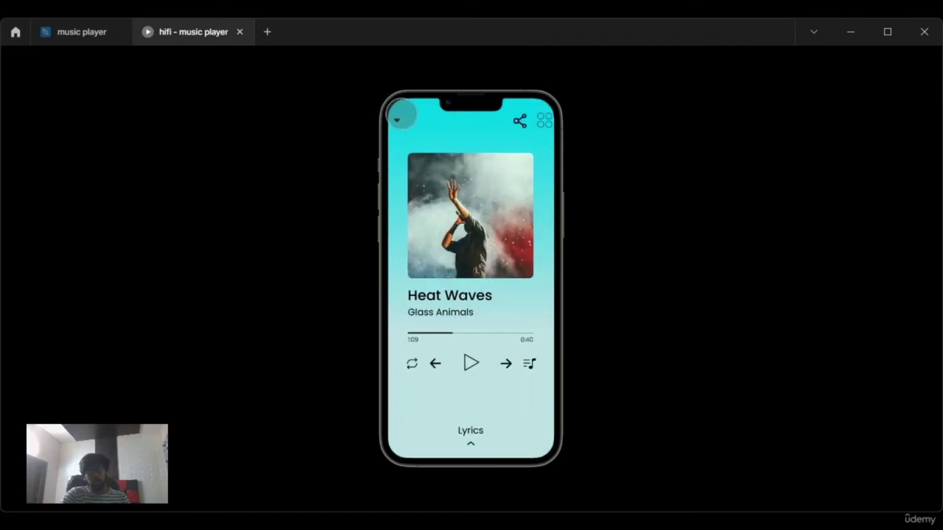
pyautogui.click(399, 116)
pyautogui.click(520, 190)
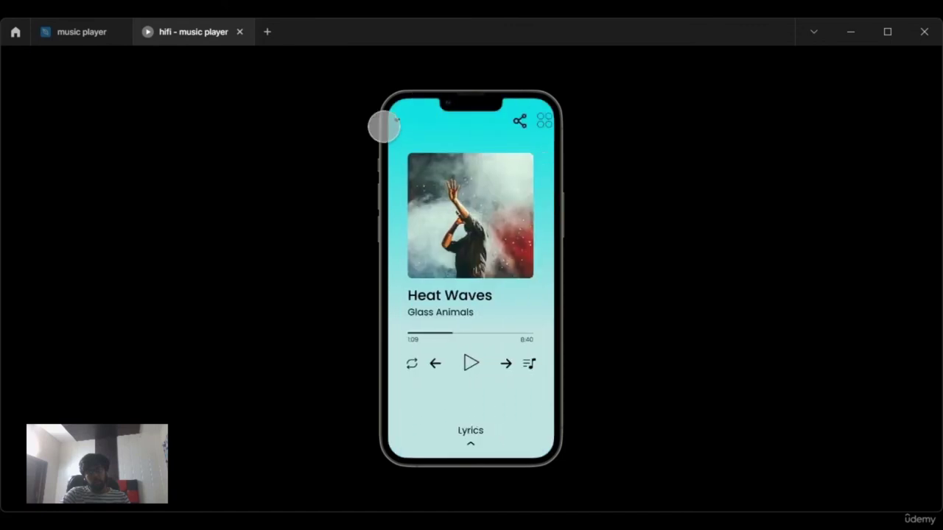
pyautogui.click(398, 122)
pyautogui.moveTo(98, 30)
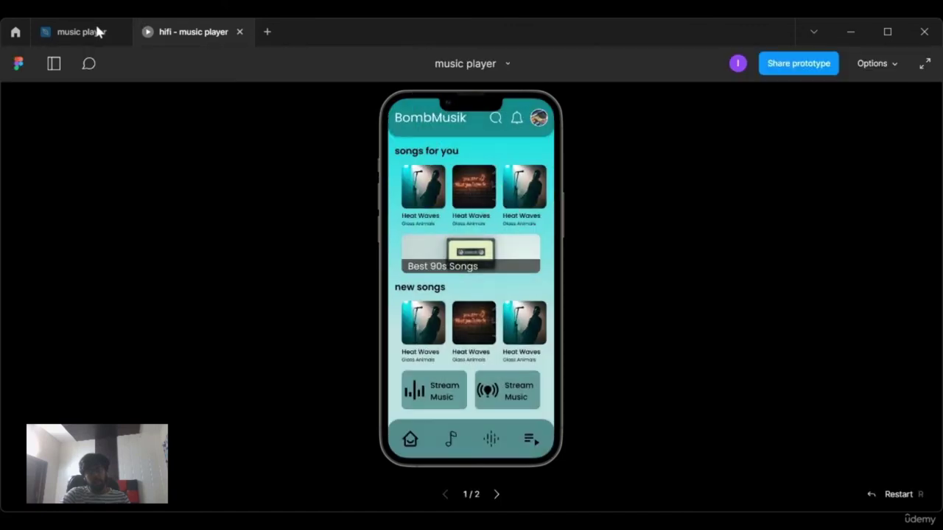
pyautogui.click(98, 31)
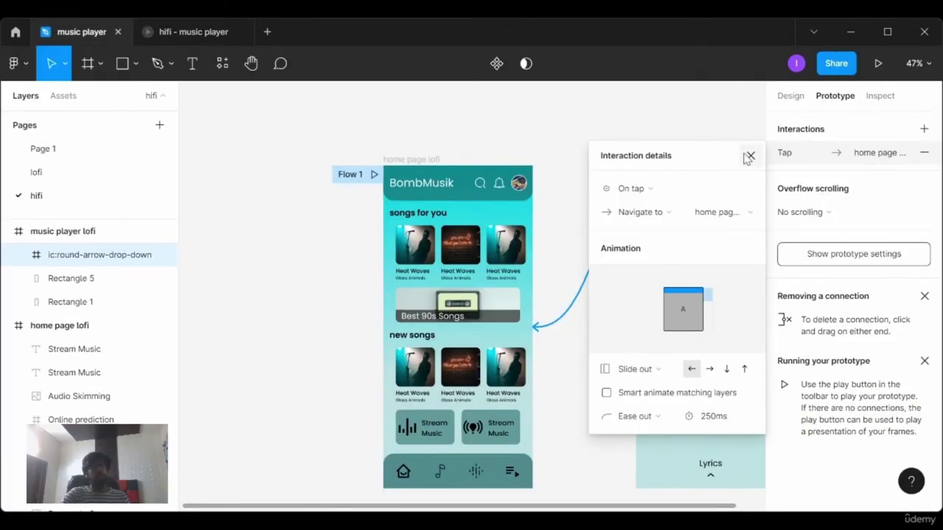
# - Switch the back arrow's return animation from Slide out to Smart animate
pyautogui.click(751, 155)
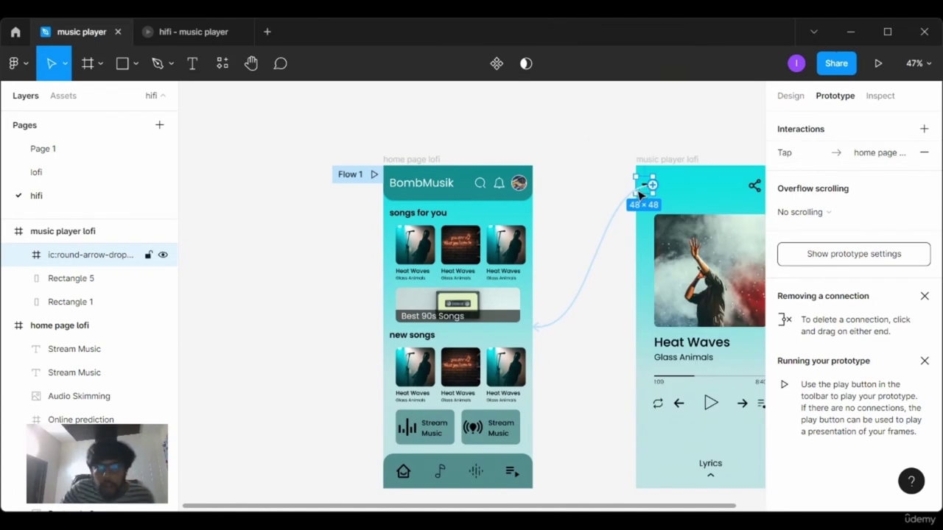
pyautogui.click(607, 250)
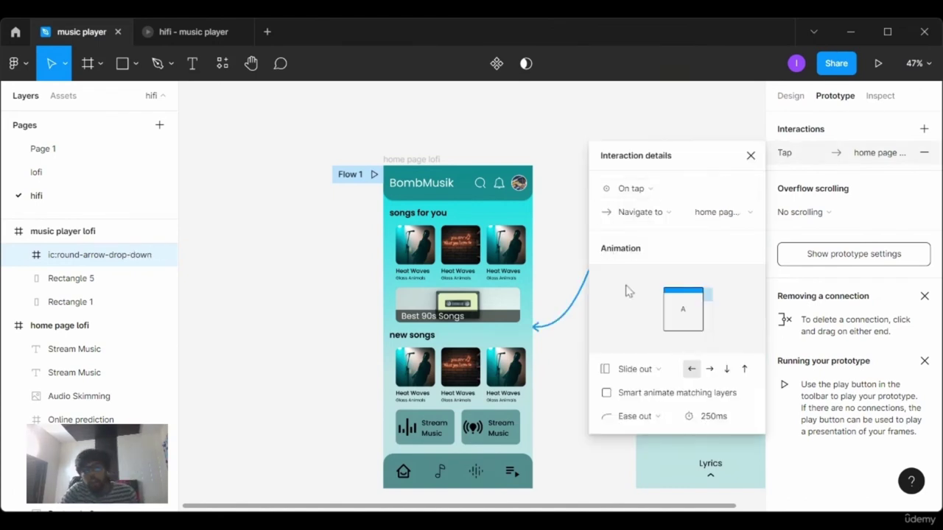
pyautogui.click(653, 372)
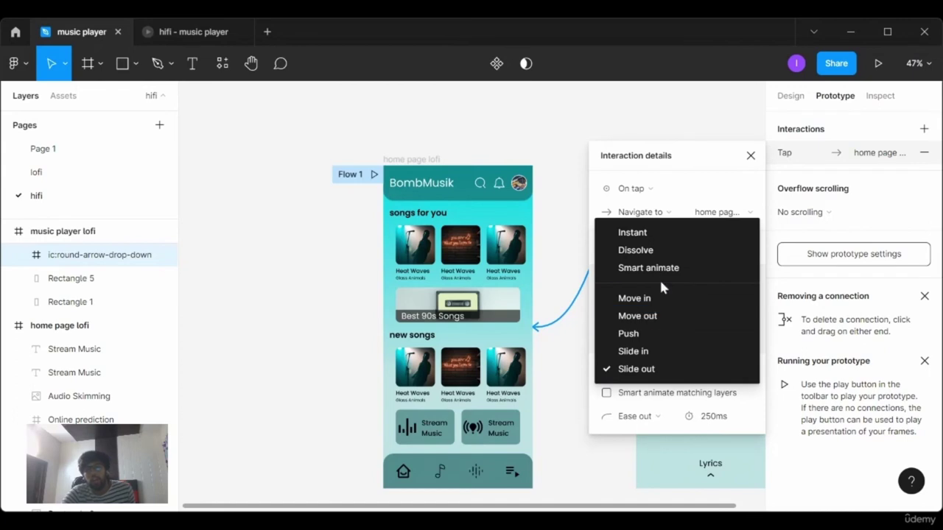
pyautogui.click(645, 369)
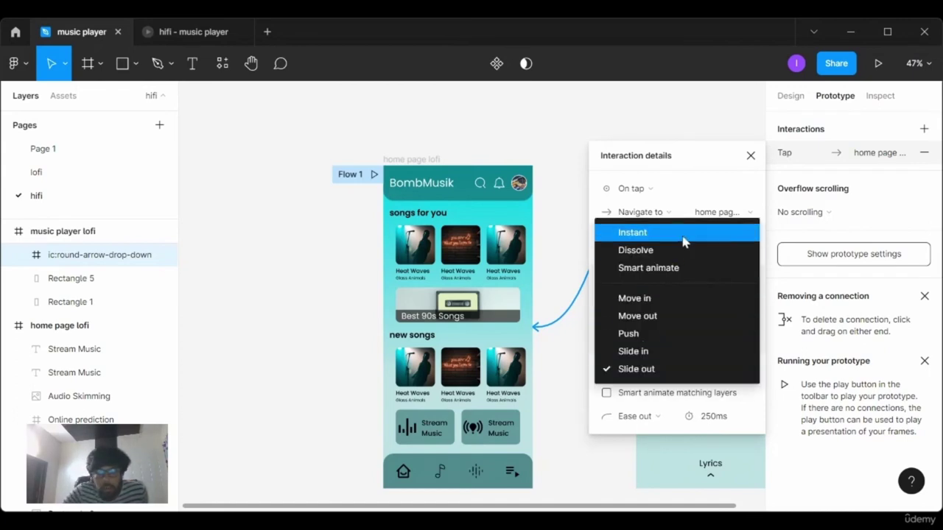
pyautogui.click(667, 274)
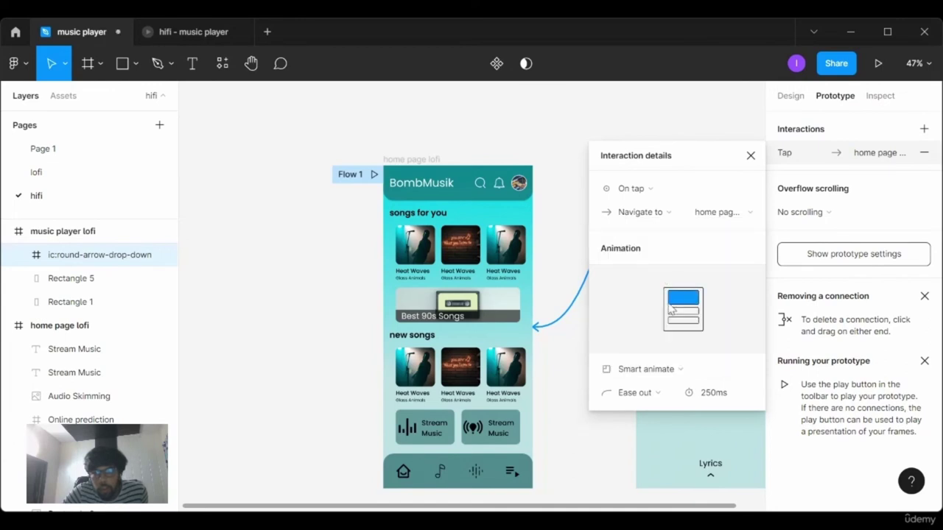
# - Replay the song-to-player and back-arrow Smart animate transitions twice, then close Interaction details
pyautogui.moveTo(193, 32)
pyautogui.click(209, 37)
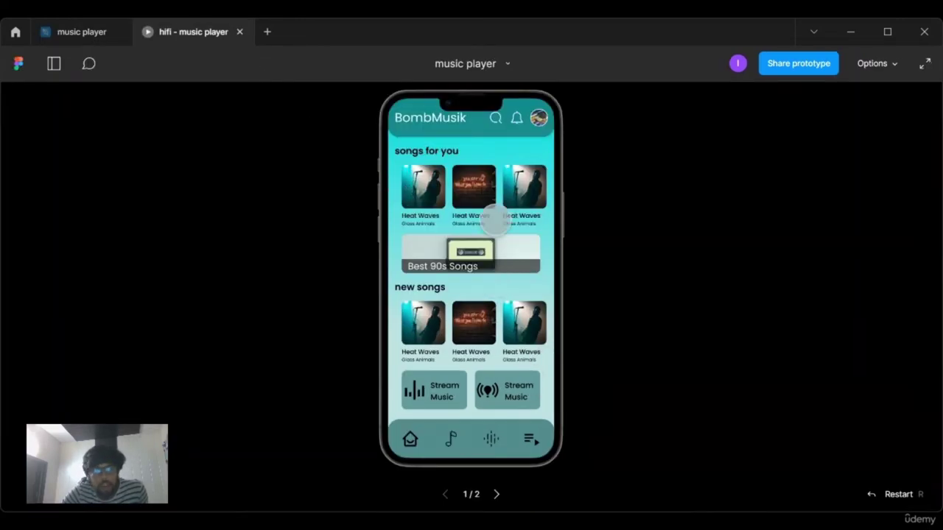
pyautogui.click(471, 191)
pyautogui.click(398, 119)
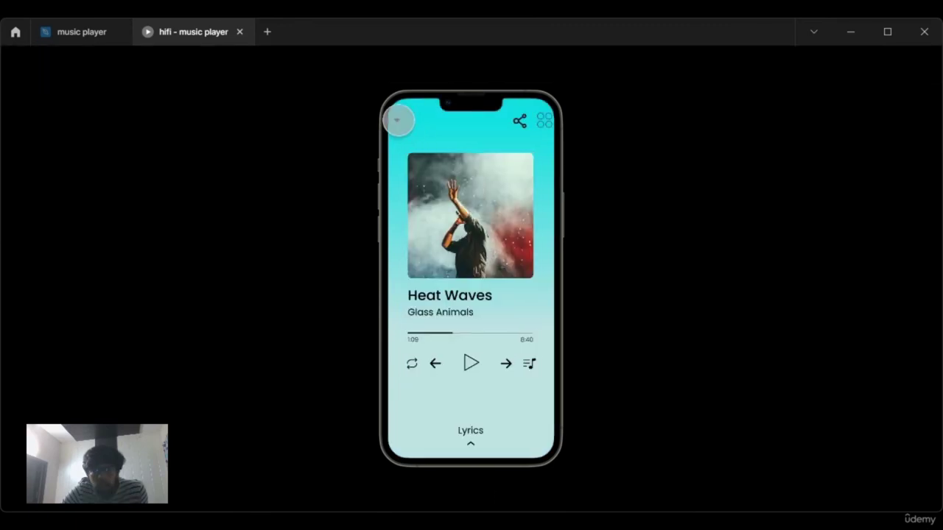
pyautogui.click(529, 183)
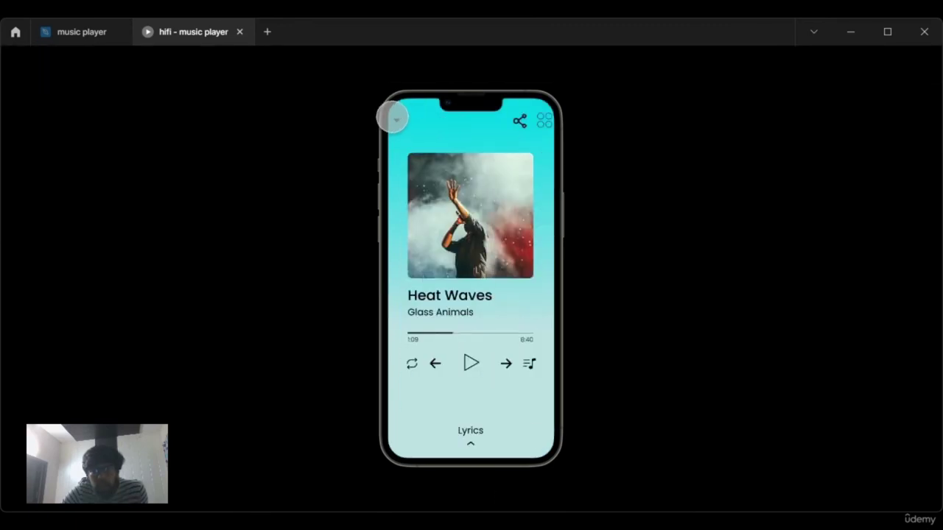
pyautogui.click(393, 115)
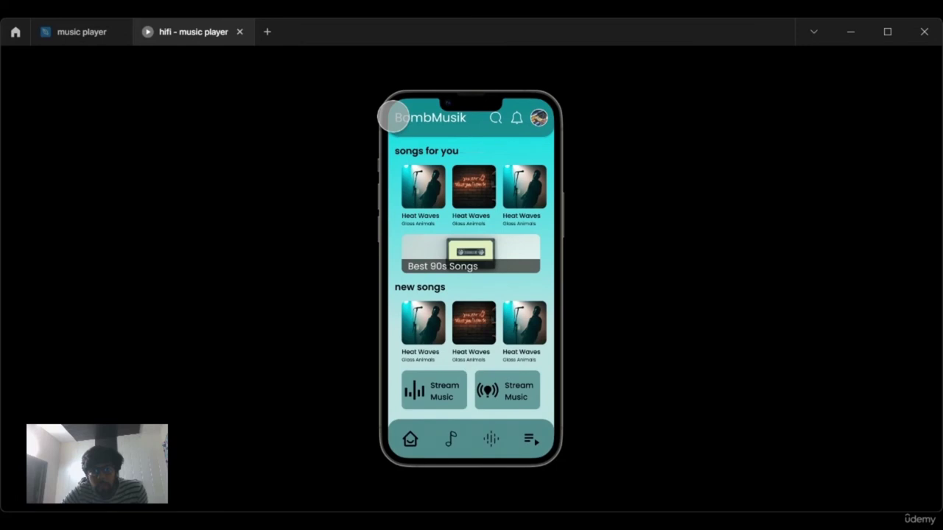
pyautogui.click(80, 37)
pyautogui.click(750, 156)
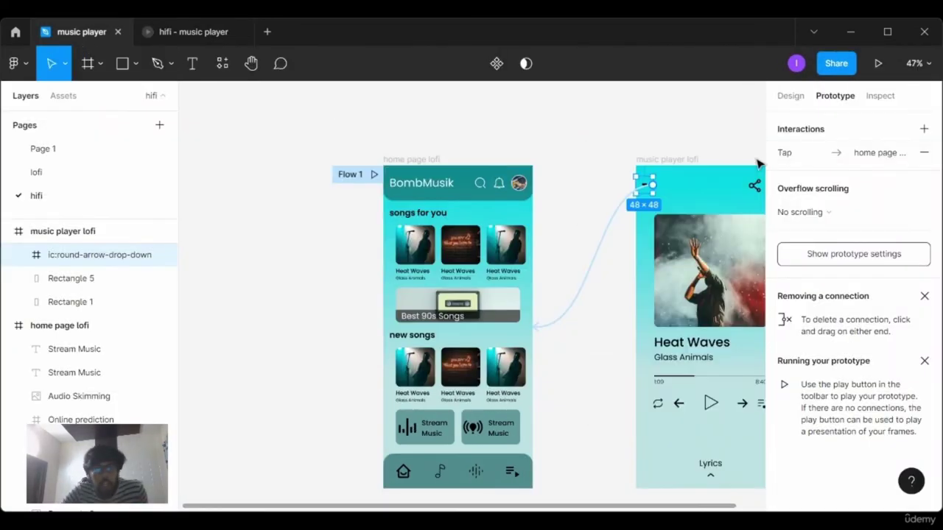
# - Dismiss the back arrow's interaction details and show the Design panel with F5F5F5 background
pyautogui.click(615, 229)
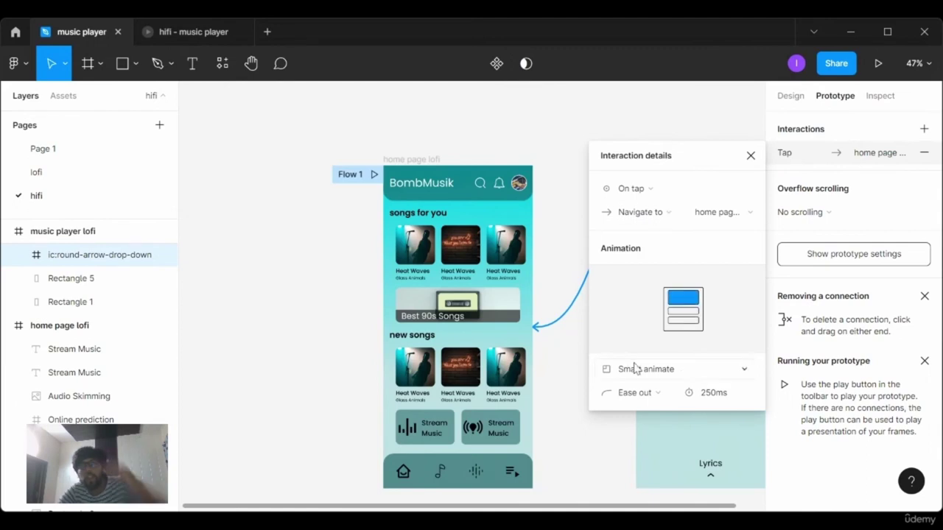
pyautogui.click(584, 362)
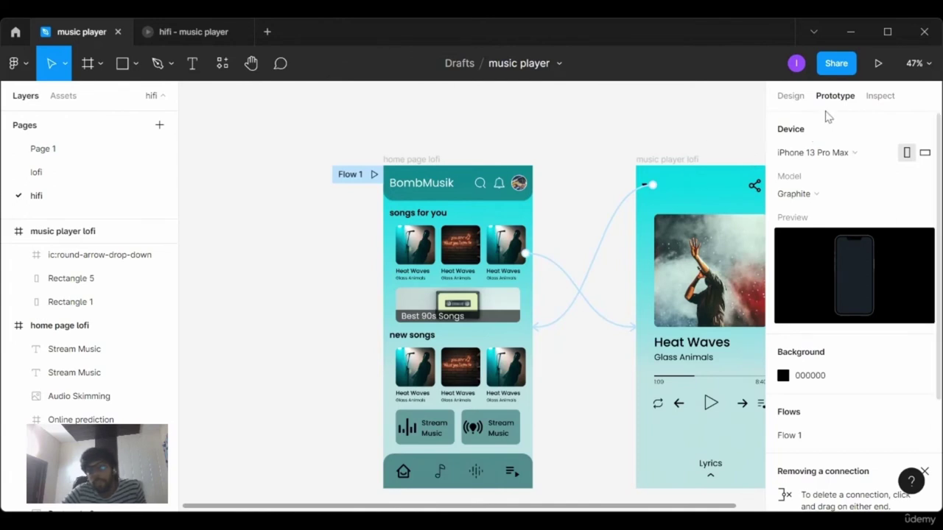
pyautogui.click(791, 97)
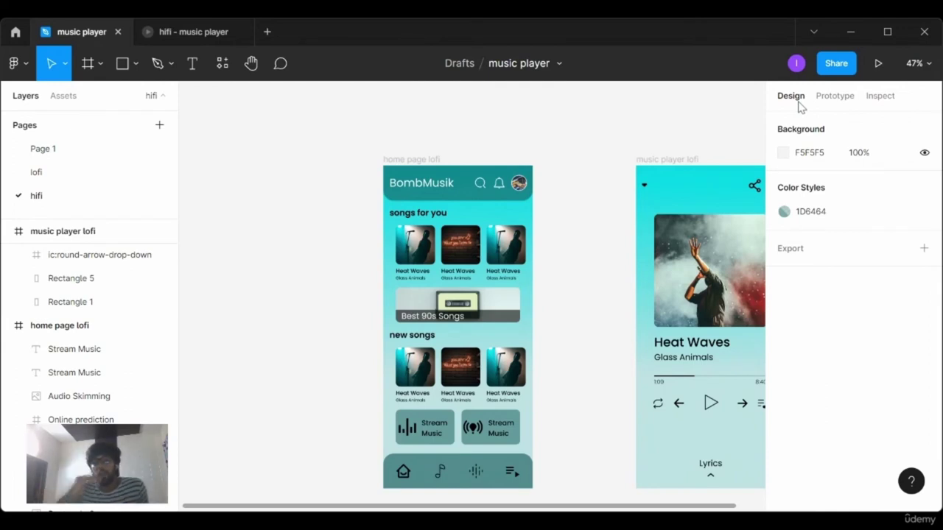
# - Shift the home page lofi frame left and paste a copy of it
pyautogui.moveTo(431, 160); pyautogui.dragTo(311, 160)
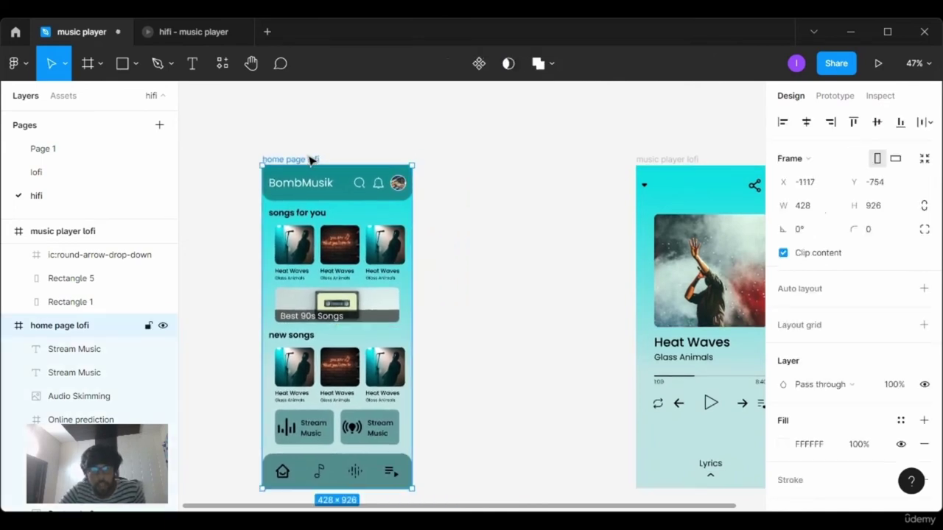
pyautogui.hotkey('ctrl', 'v')
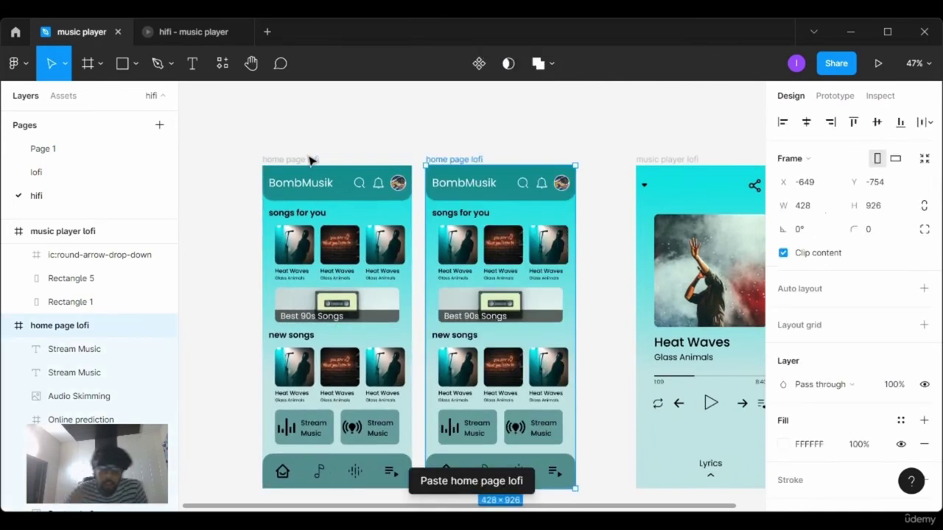
pyautogui.scroll(-2, 573, 238)
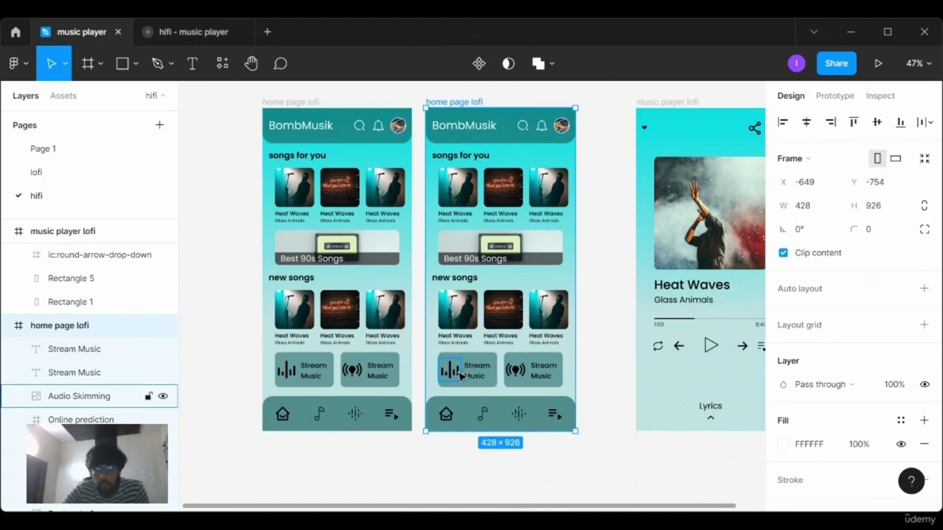
pyautogui.scroll(2, 461, 376)
# - Delete both Stream Music labels, their backgrounds, and the Online prediction and Audio Skimming icons
pyautogui.click(478, 371)
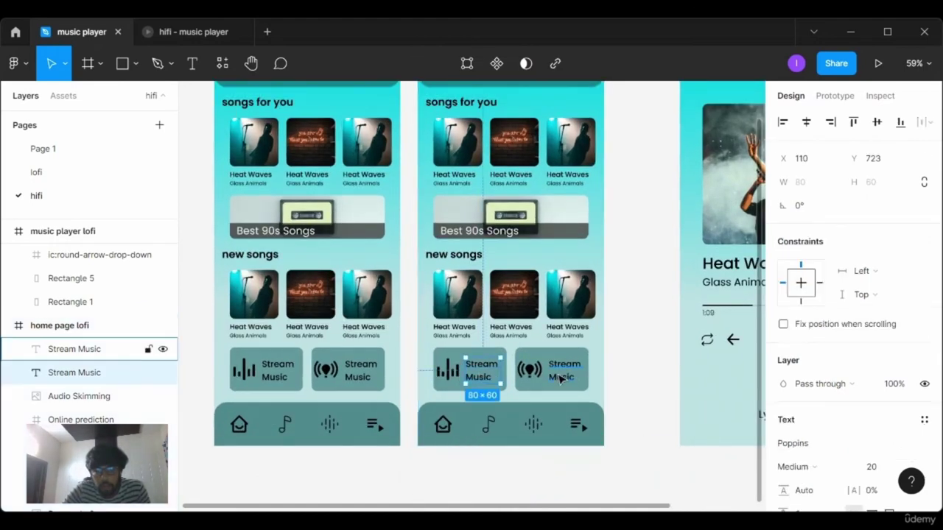
pyautogui.keyDown('shift'); pyautogui.click(561, 378); pyautogui.keyUp('shift')
pyautogui.press('Delete')
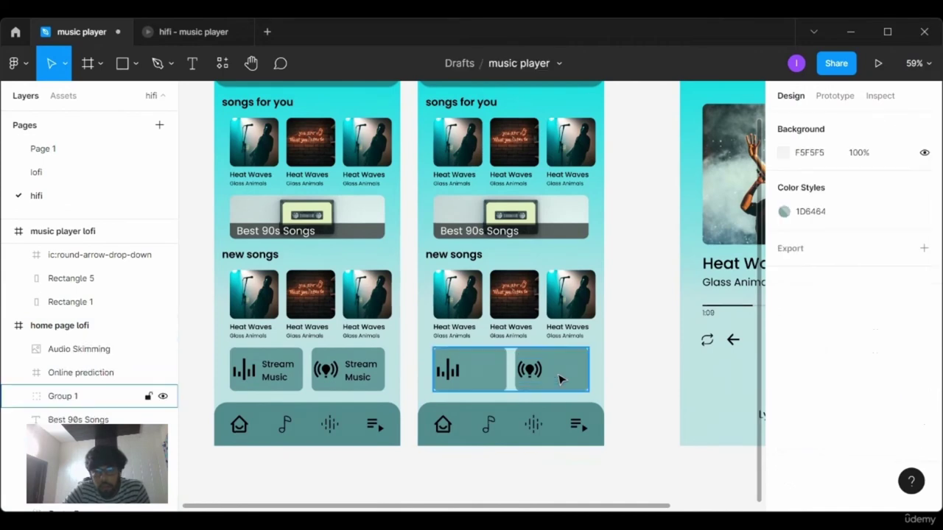
pyautogui.press('Delete')
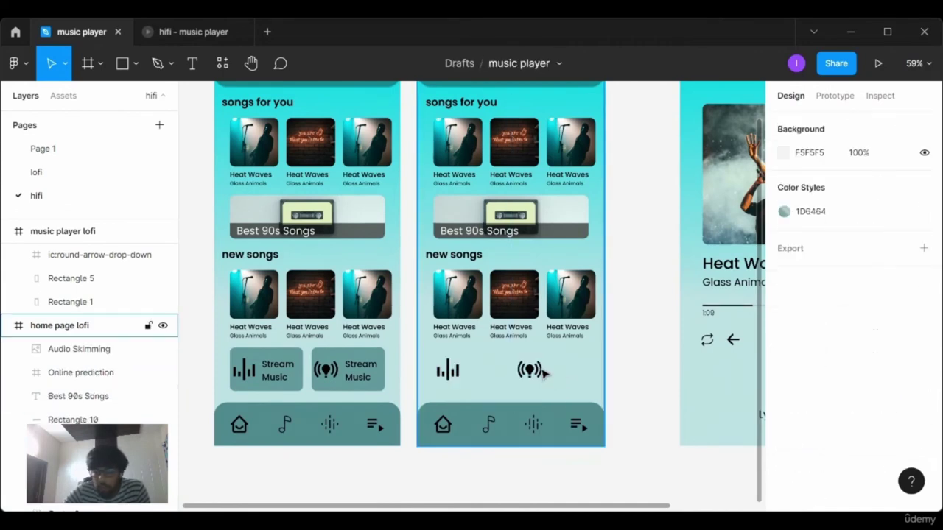
pyautogui.click(542, 369)
pyautogui.press('Delete')
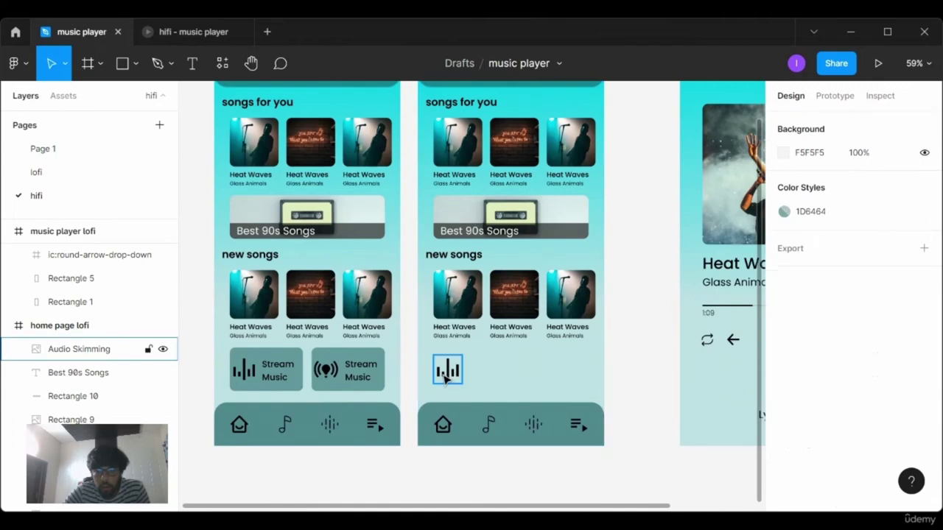
pyautogui.click(445, 374)
pyautogui.press('Delete')
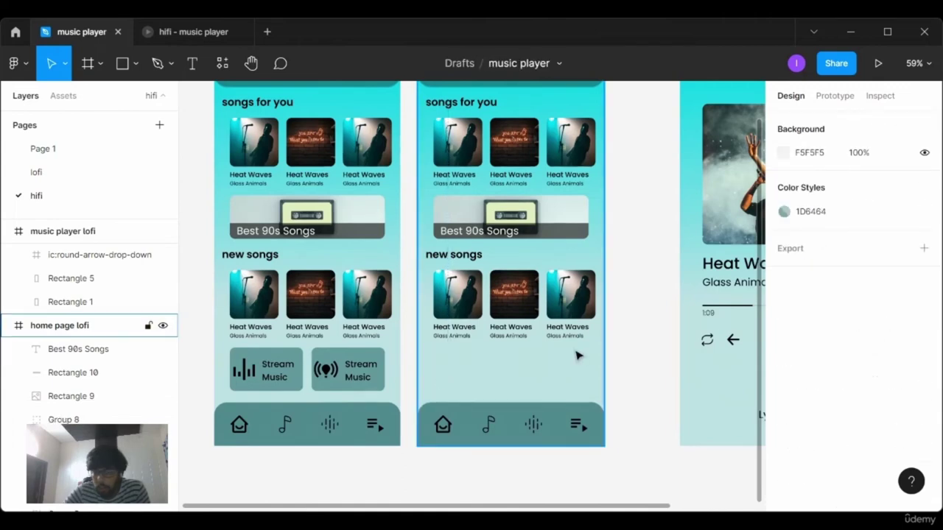
pyautogui.scroll(2, 579, 353)
pyautogui.scroll(1, 692, 311)
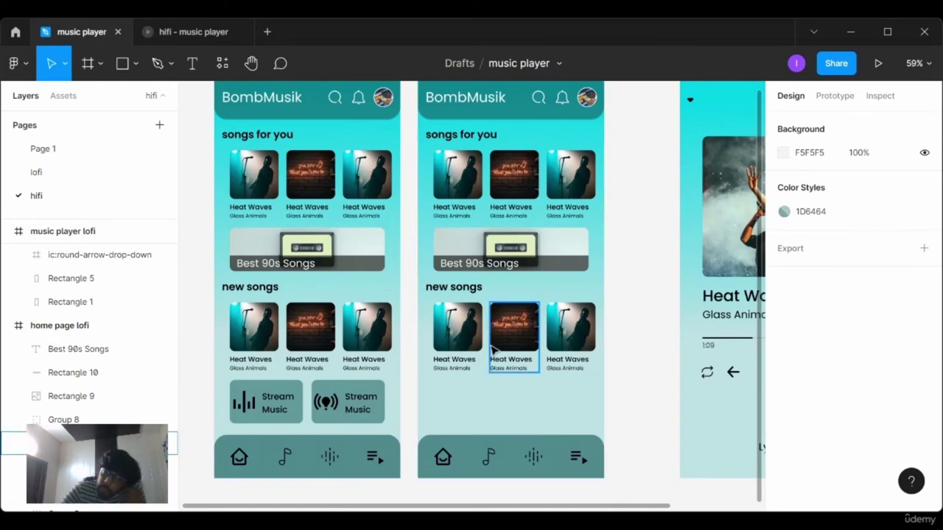
pyautogui.click(475, 471)
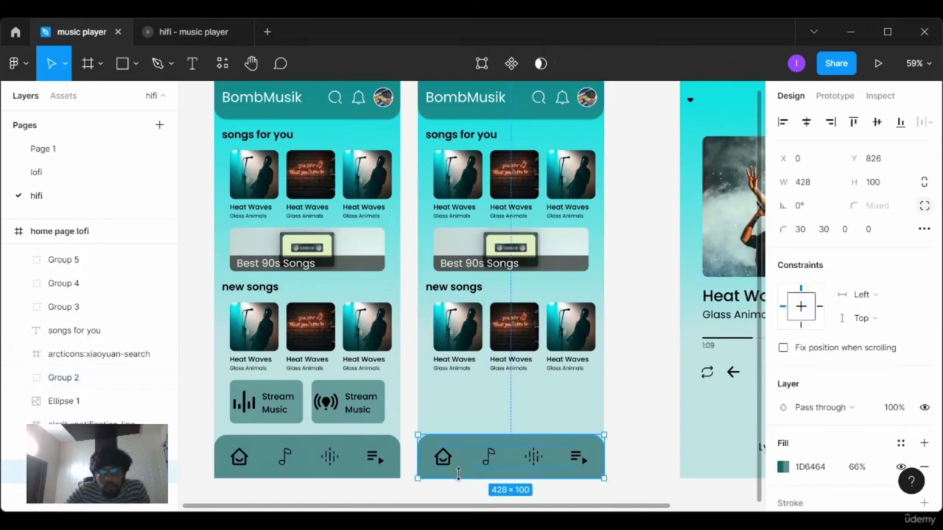
# - Paste the nav bar's rectangle above the bar and give it 30 corner radius
pyautogui.hotkey('ctrl', 'v')
pyautogui.moveTo(472, 473)
pyautogui.mouseDown()
pyautogui.moveTo(469, 421)
pyautogui.moveTo(476, 432)
pyautogui.mouseUp()
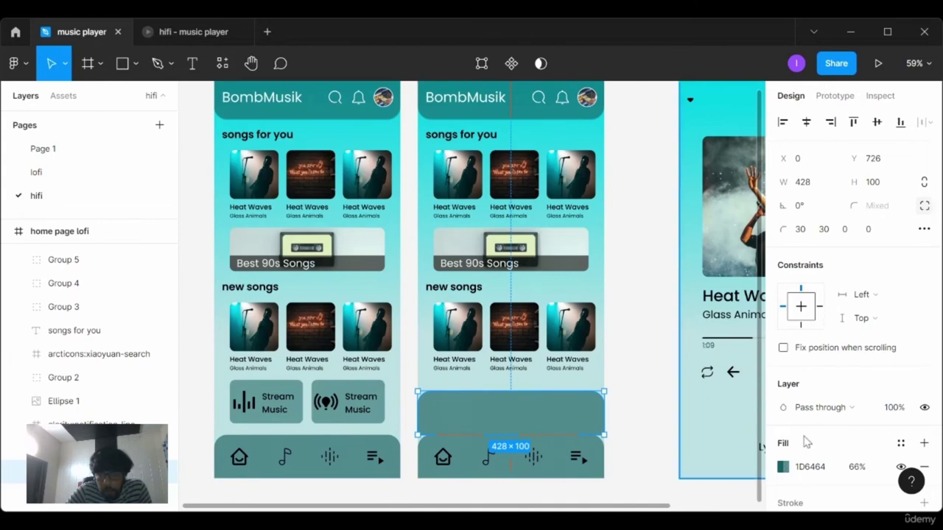
pyautogui.click(874, 228)
pyautogui.write('30')
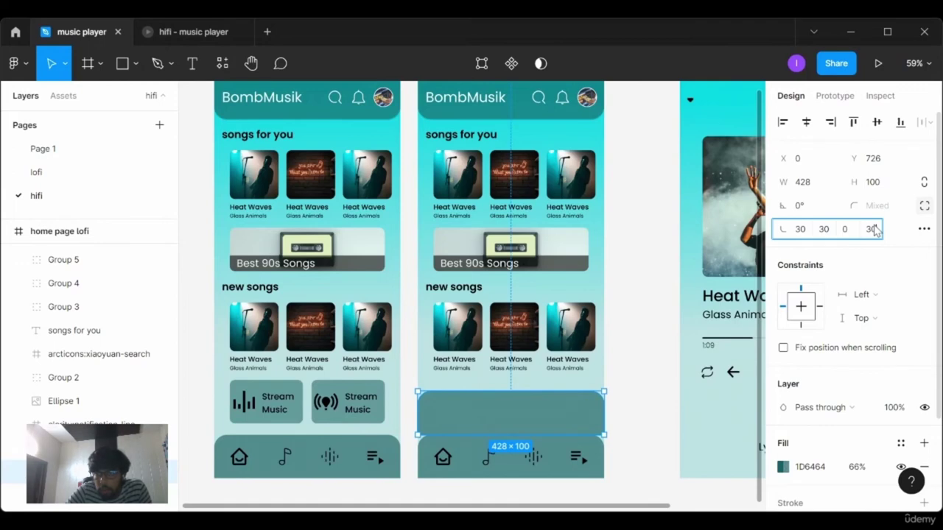
pyautogui.click(847, 229)
pyautogui.write('30')
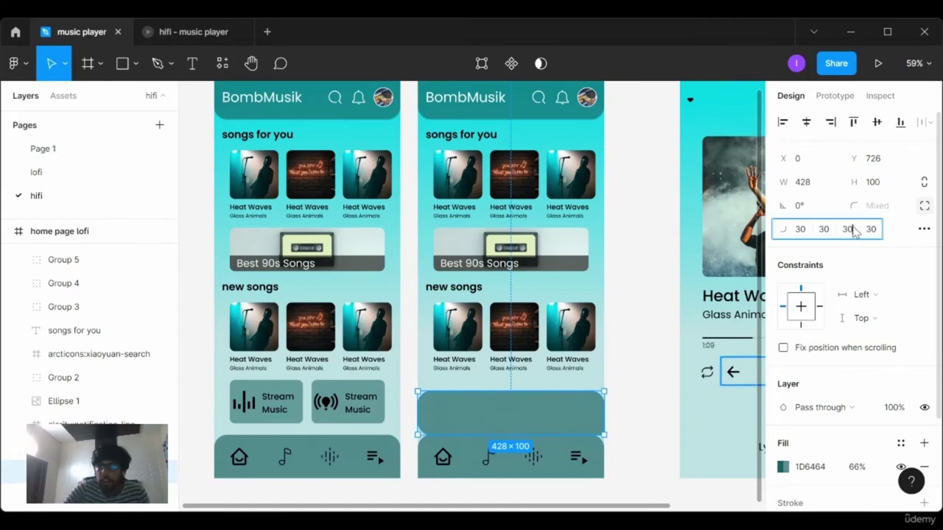
pyautogui.press('Return')
pyautogui.click(849, 229)
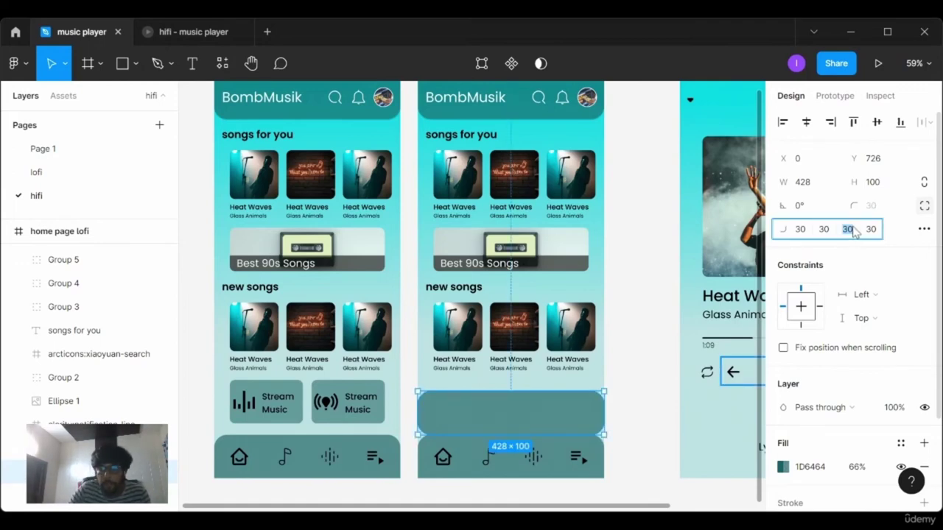
pyautogui.press('Escape')
# - Change the panel's corner radius to 12 and nudge it into place below the new songs row
pyautogui.click(924, 206)
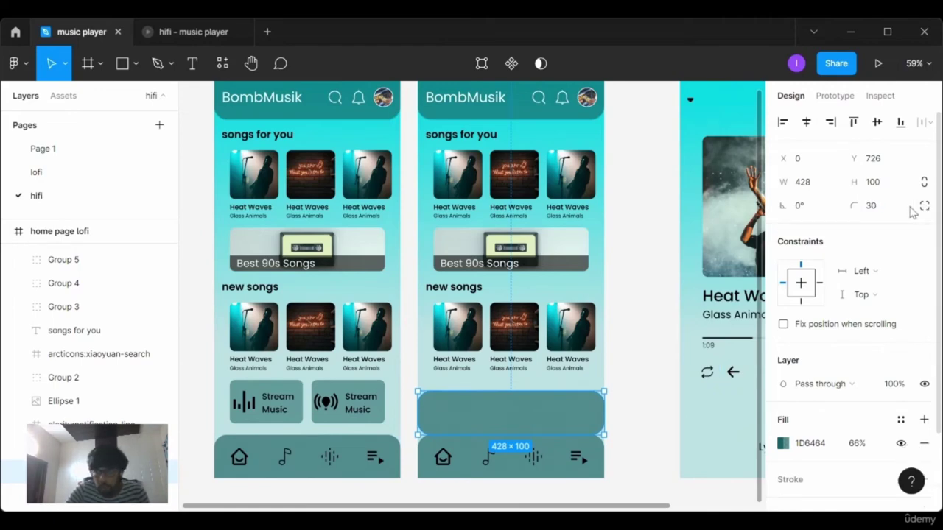
pyautogui.write('12')
pyautogui.press('Return')
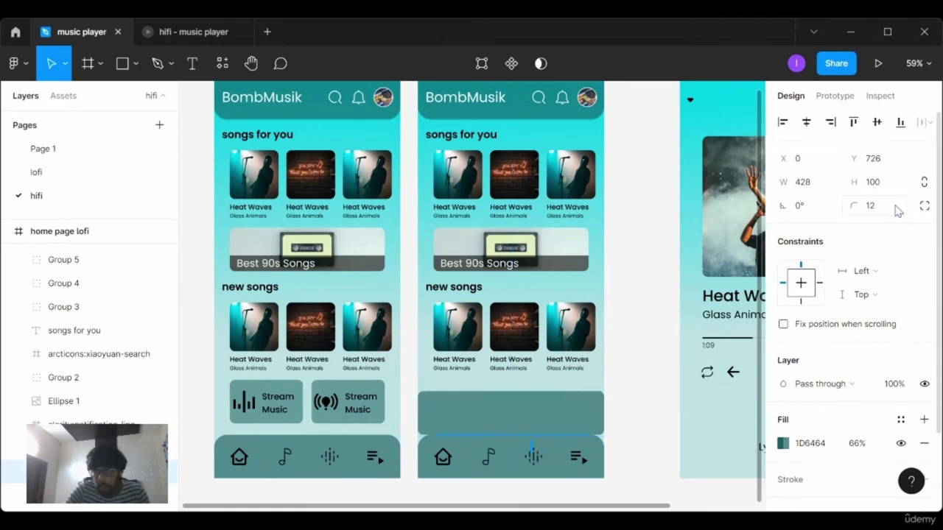
pyautogui.moveTo(565, 433); pyautogui.dragTo(570, 419)
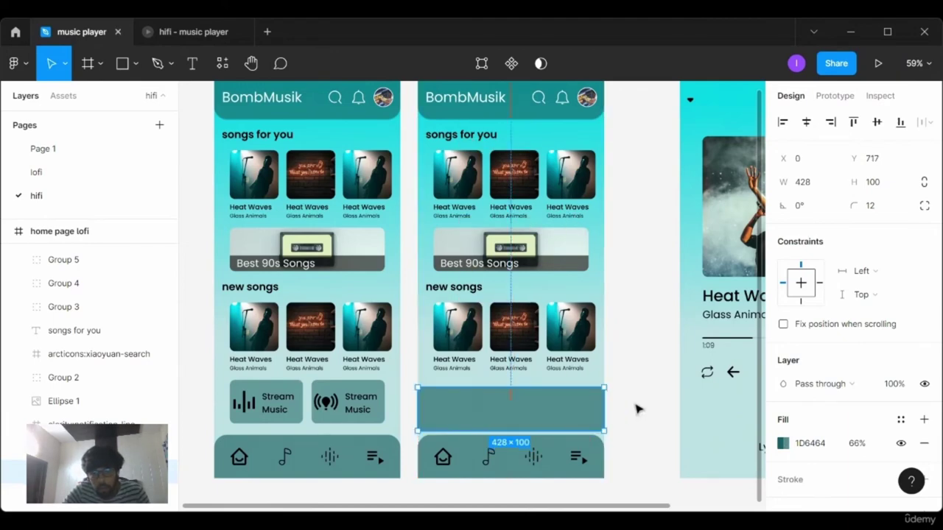
pyautogui.press('Down')
pyautogui.press('Down')
pyautogui.press('Down')
pyautogui.press('Down')
pyautogui.press('Down')
pyautogui.press('Down')
pyautogui.press('Down')
pyautogui.press('Down')
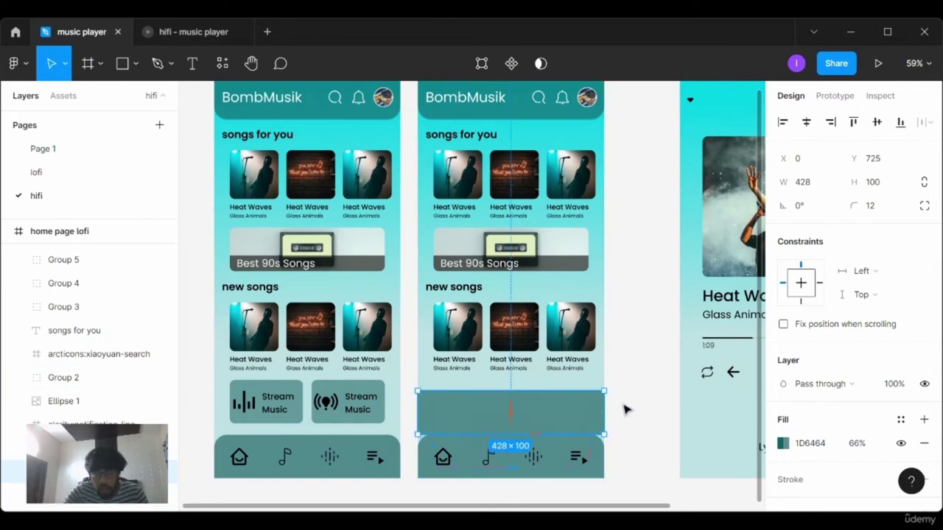
pyautogui.click(672, 391)
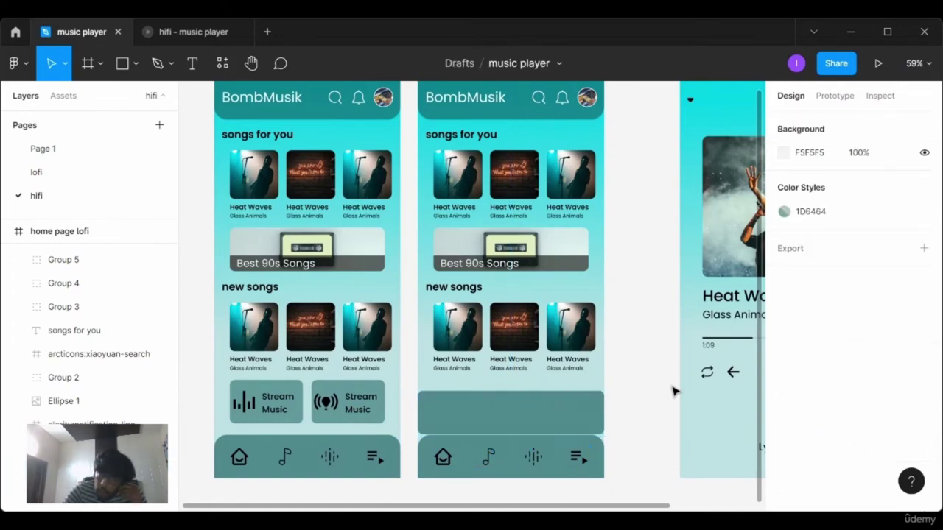
# - Paste a duplicate of the teal panel and resize it to 102 px wide at the left end
pyautogui.hscroll(2, 672, 391)
pyautogui.hscroll(5, 626, 339)
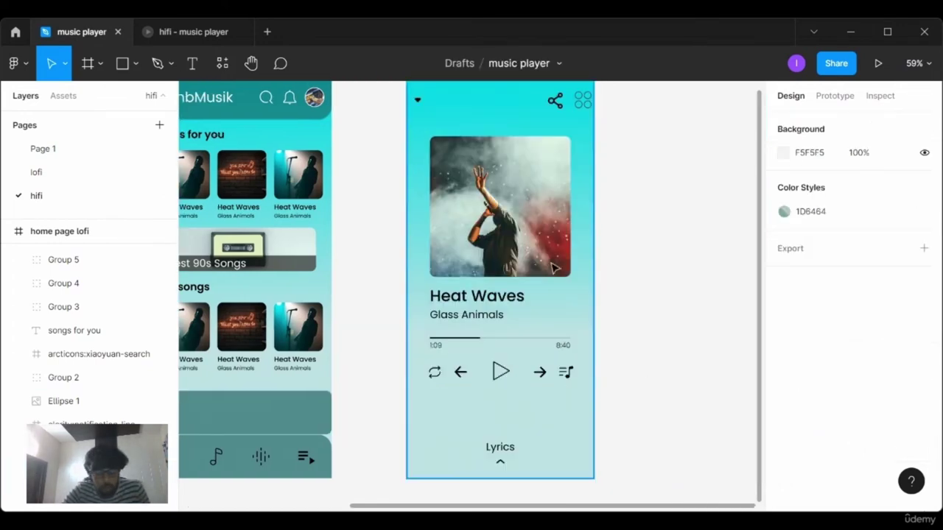
pyautogui.hscroll(-3, 527, 238)
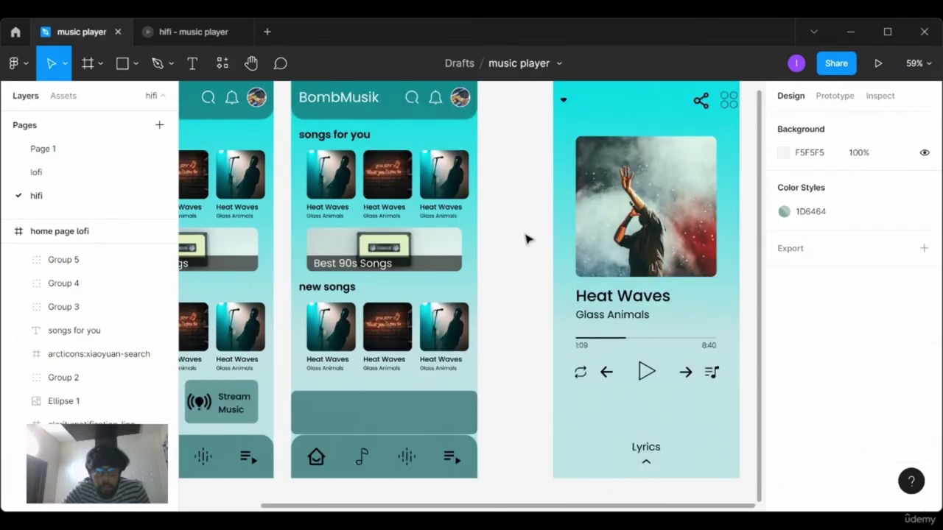
pyautogui.click(390, 425)
pyautogui.hotkey('ctrl', 'v')
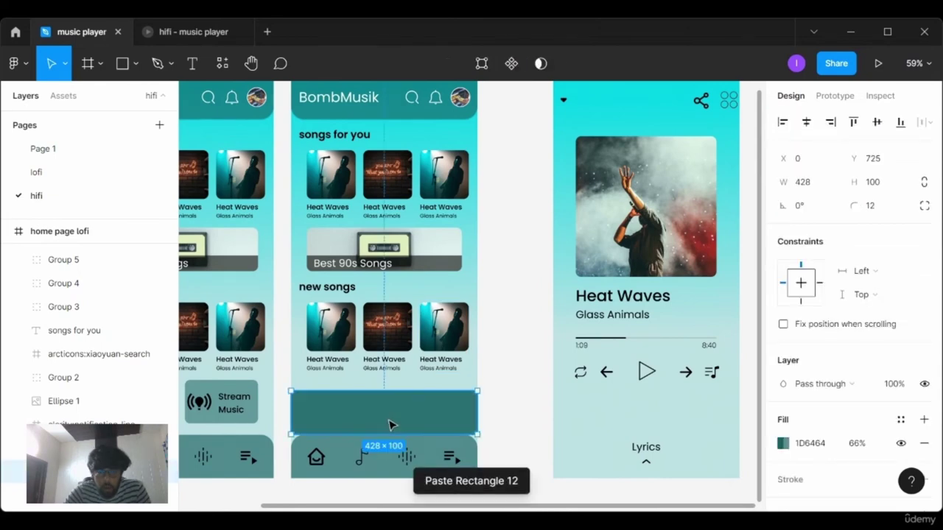
pyautogui.moveTo(475, 413); pyautogui.dragTo(337, 418)
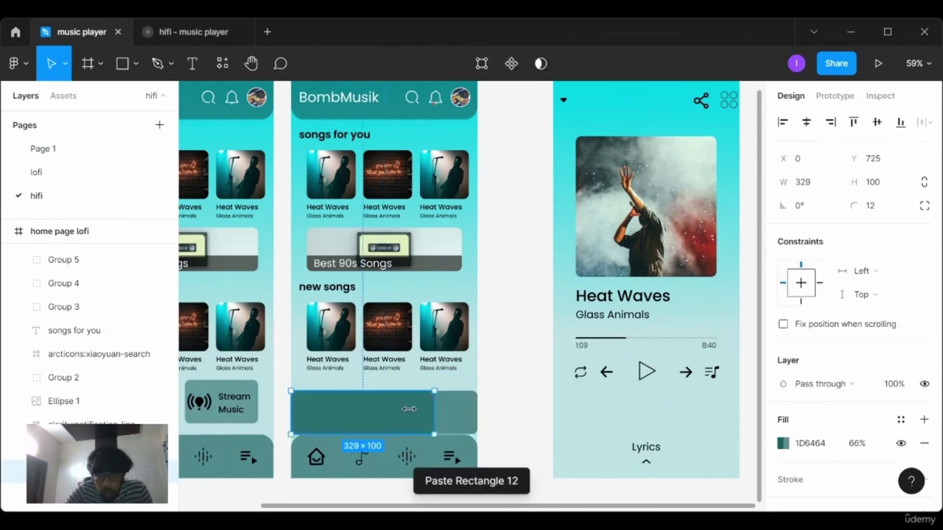
pyautogui.moveTo(337, 418); pyautogui.dragTo(344, 420)
pyautogui.press('Return')
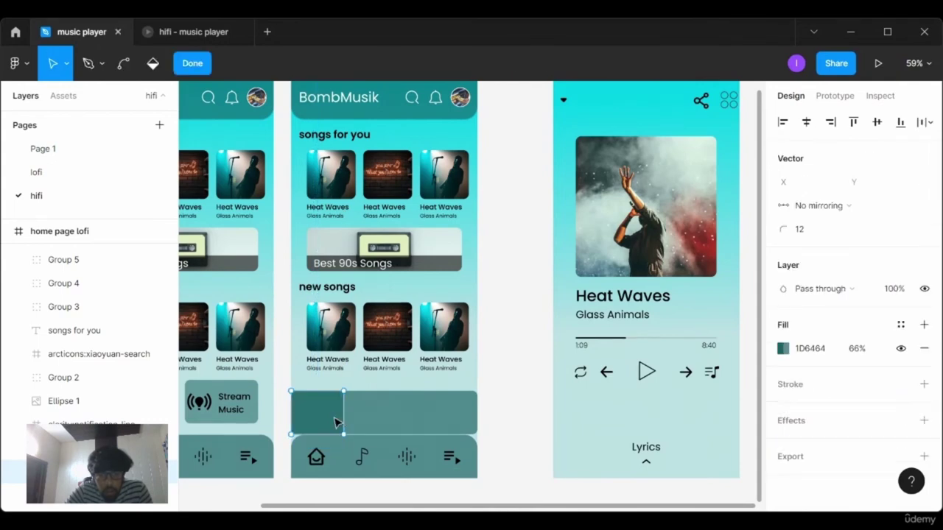
pyautogui.click(381, 420)
pyautogui.click(331, 423)
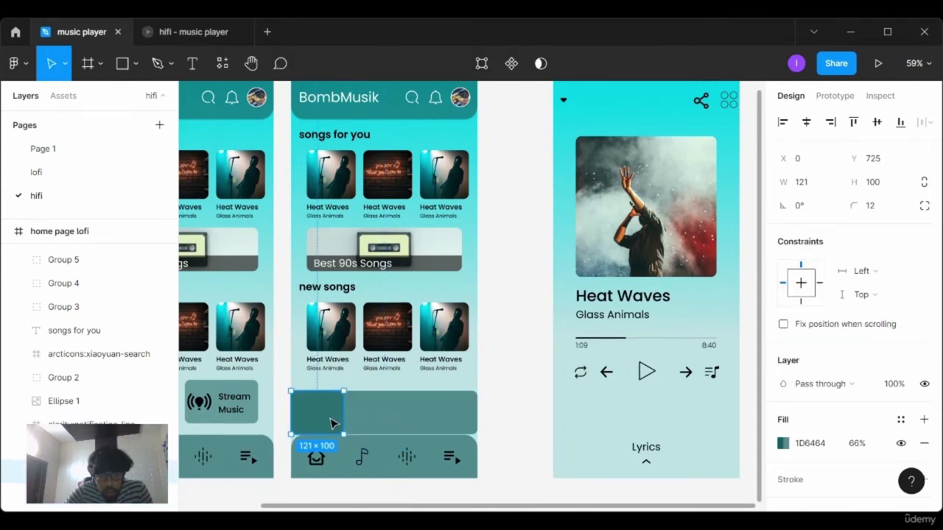
pyautogui.moveTo(341, 411); pyautogui.dragTo(333, 411)
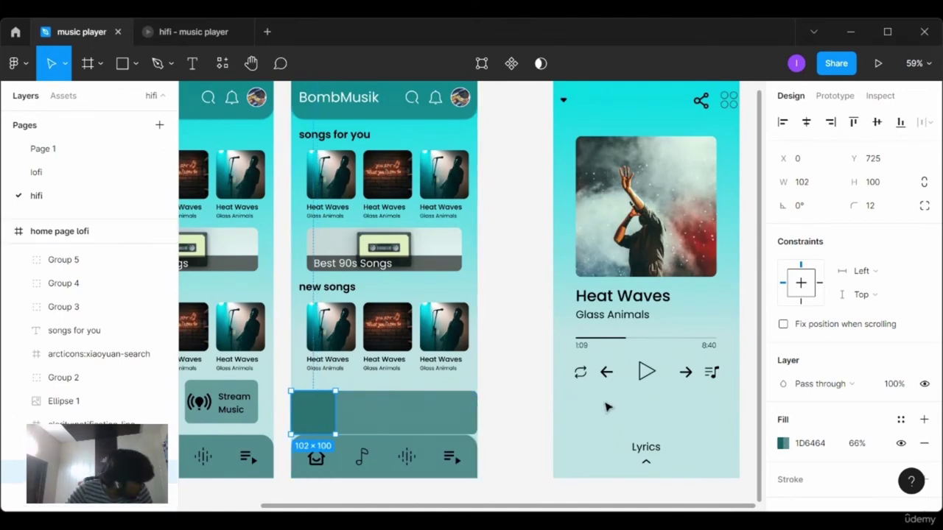
# - Change the tile's fill from Solid to the concert singer image at 100% opacity
pyautogui.click(782, 444)
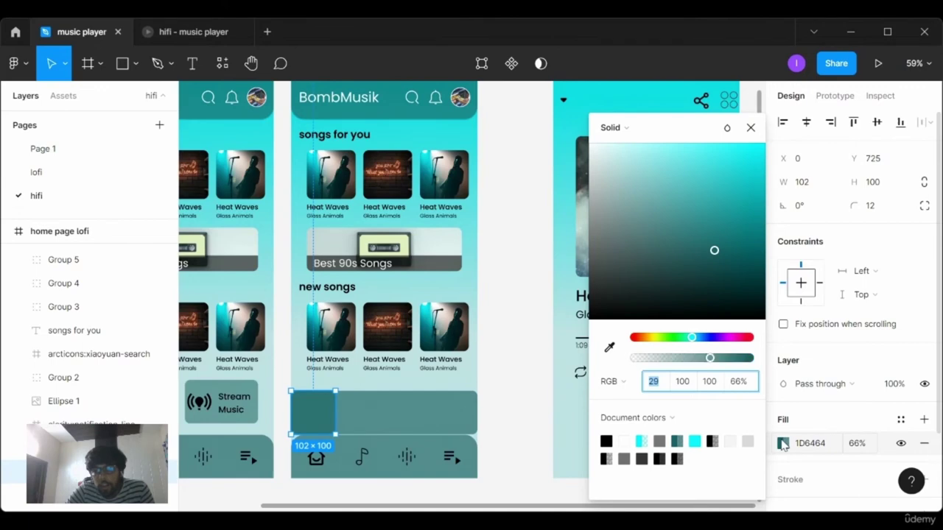
pyautogui.click(621, 130)
pyautogui.click(631, 216)
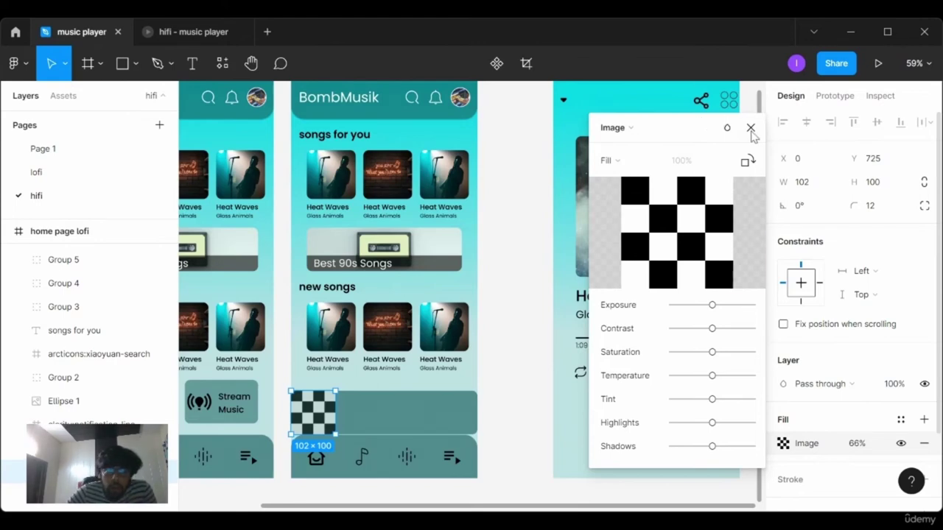
pyautogui.click(861, 445)
# - Confirm the image tile's fill opacity at 100%
pyautogui.write('00')
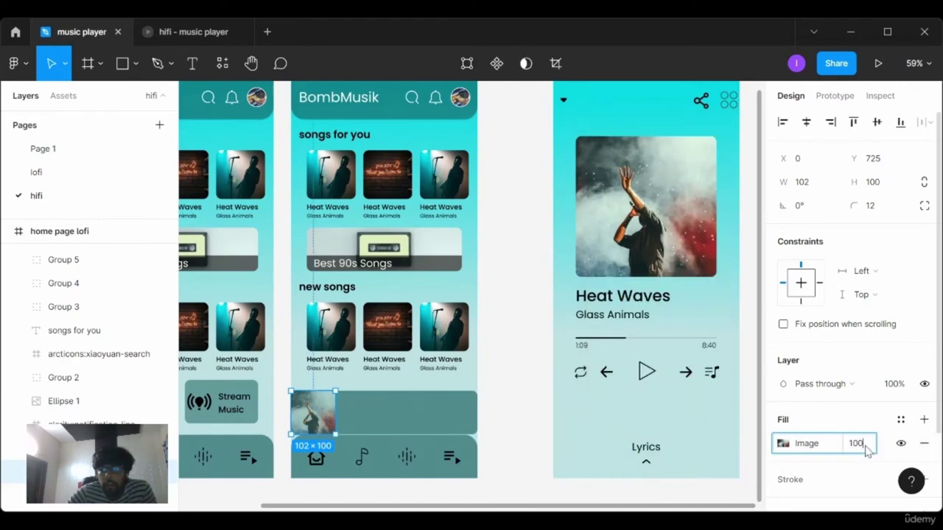
pyautogui.press('Return')
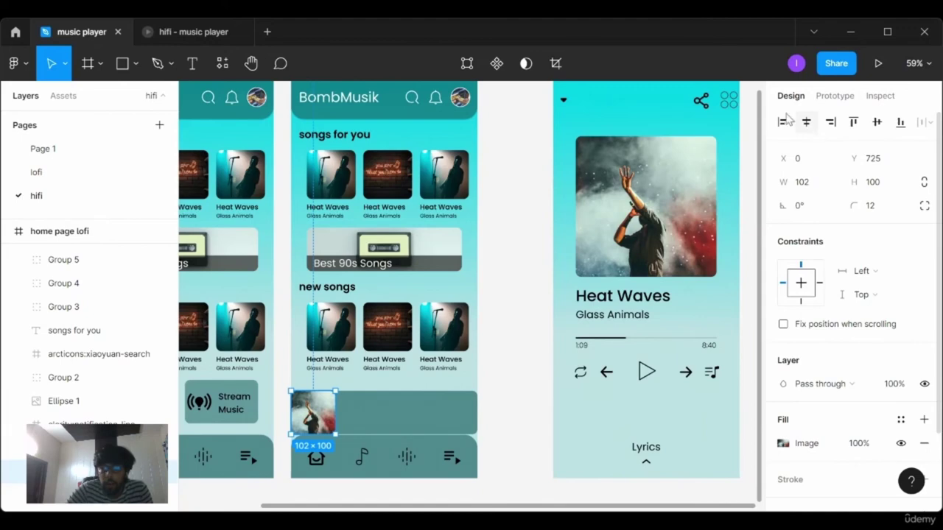
pyautogui.click(536, 294)
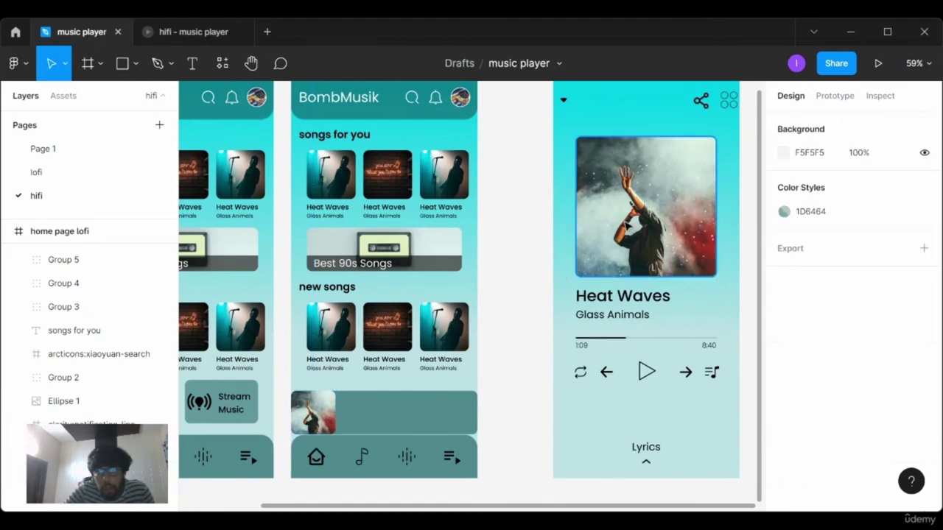
# - Give the mini-player thumbnail independent corner radii 12, 0, 0, 12, rounding only its left corners
pyautogui.click(313, 412)
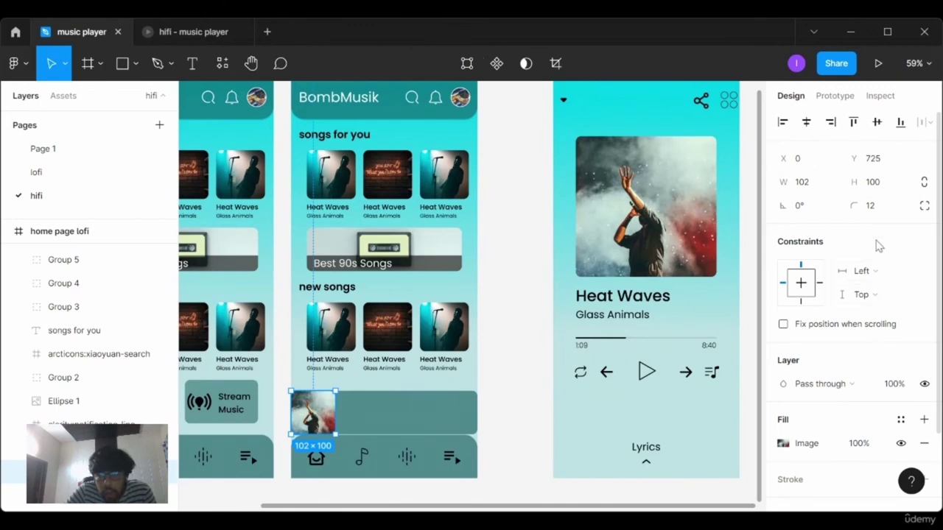
pyautogui.click(924, 206)
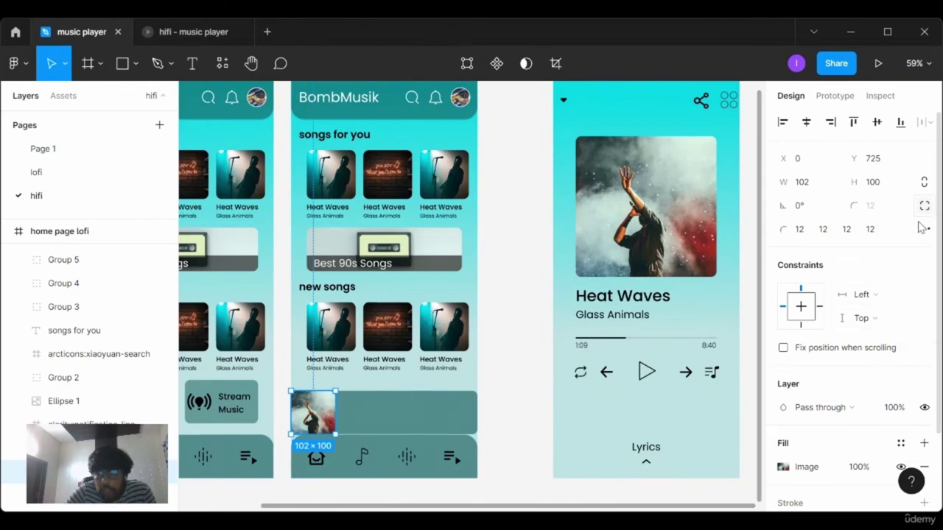
pyautogui.click(822, 230)
pyautogui.write('0')
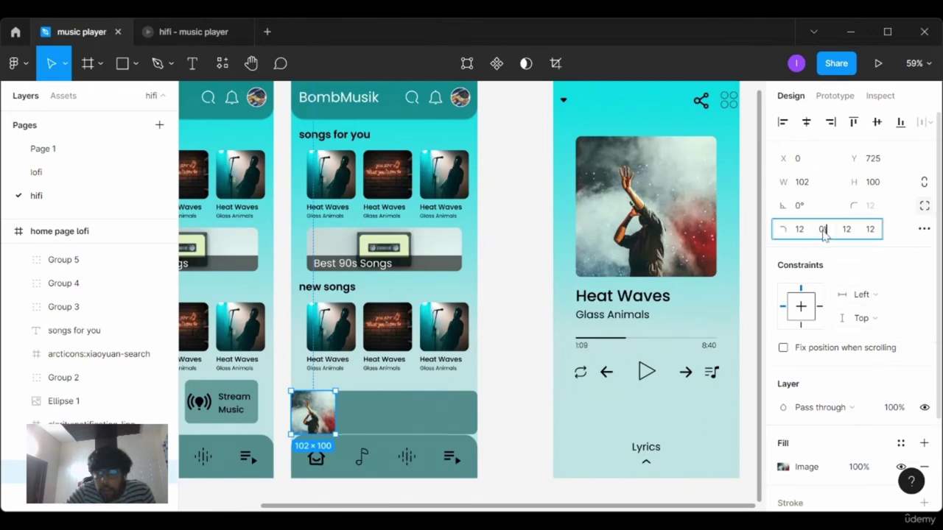
pyautogui.press('Return')
pyautogui.click(873, 229)
pyautogui.write('0')
pyautogui.press('Return')
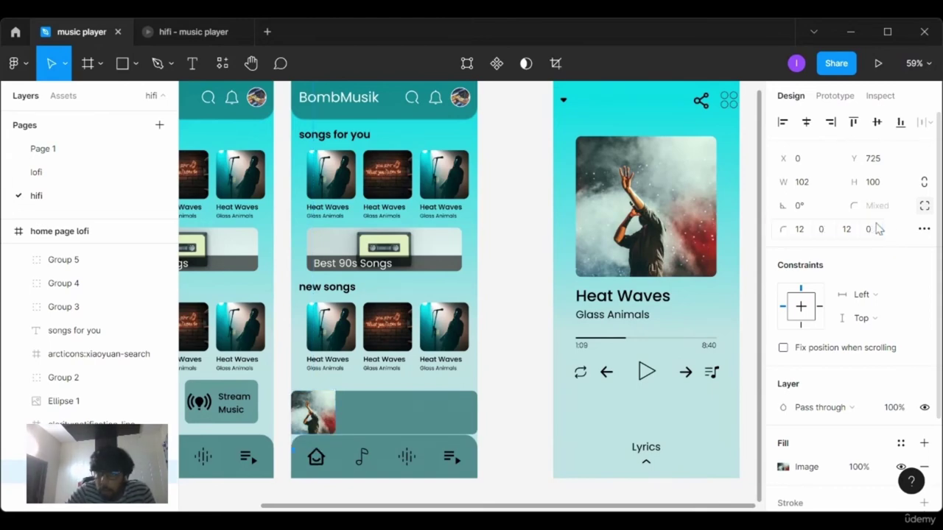
pyautogui.click(876, 230)
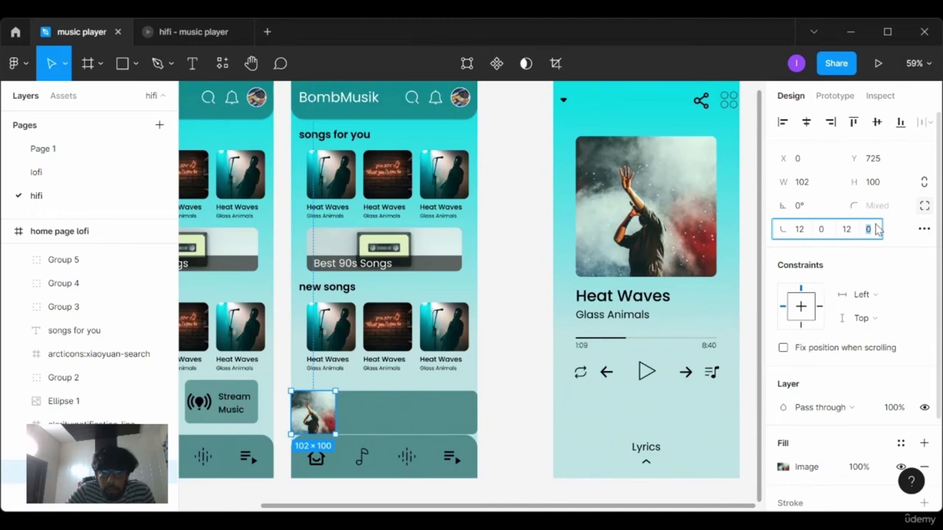
pyautogui.write('12')
pyautogui.press('Return')
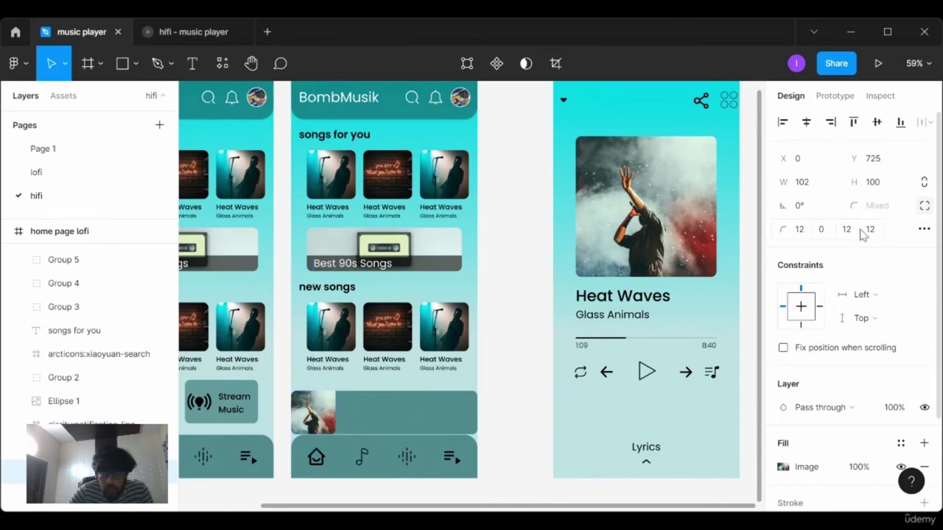
pyautogui.click(846, 231)
pyautogui.write('0')
pyautogui.press('Return')
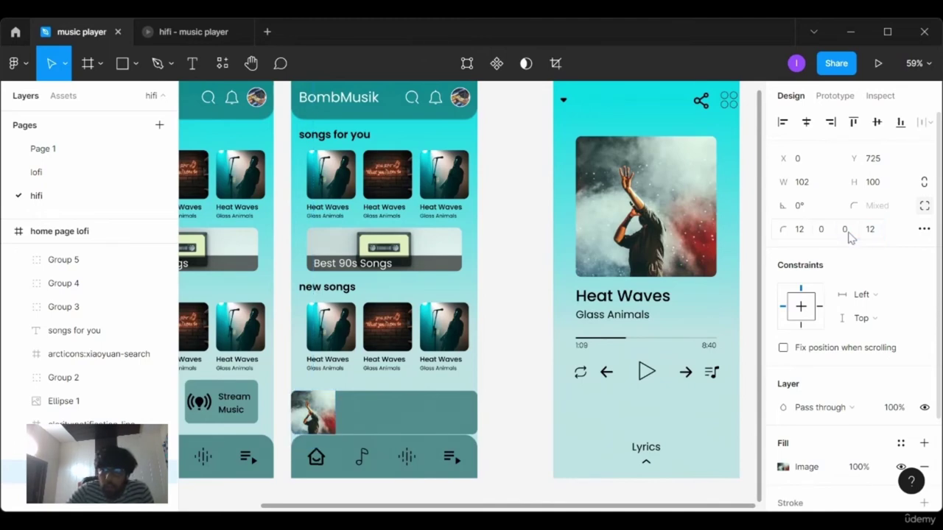
pyautogui.click(486, 371)
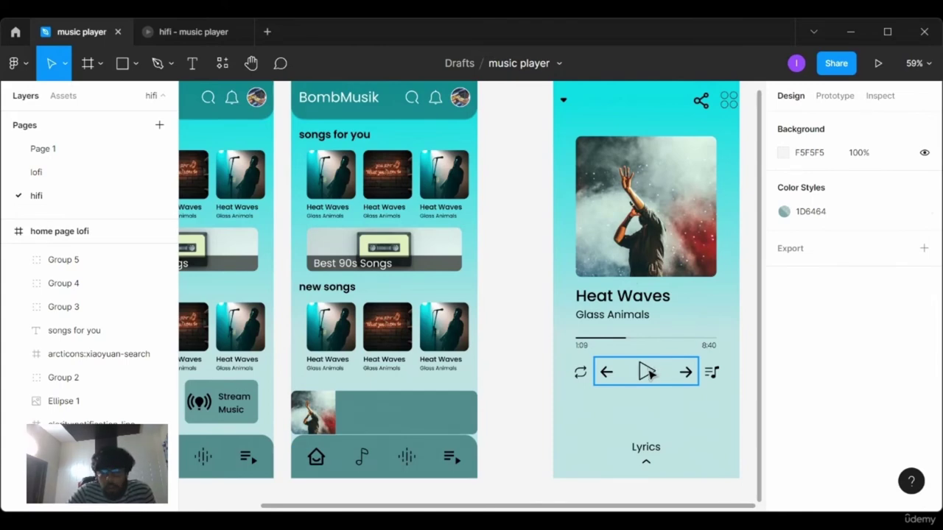
# - Paste a copy of the music player's previous/play/next controls onto the home page mini-player bar
pyautogui.click(647, 372)
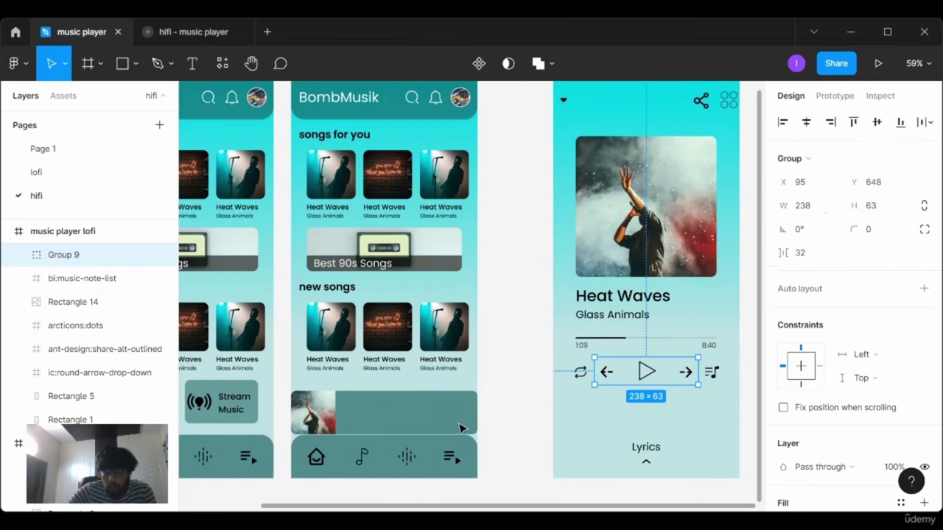
pyautogui.click(458, 427)
pyautogui.hotkey('ctrl', 'v')
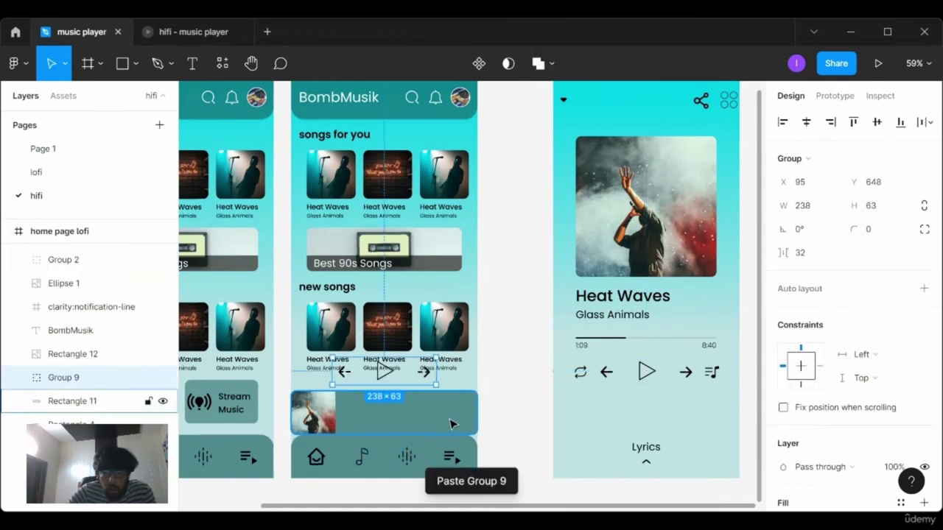
pyautogui.moveTo(419, 383); pyautogui.dragTo(435, 421)
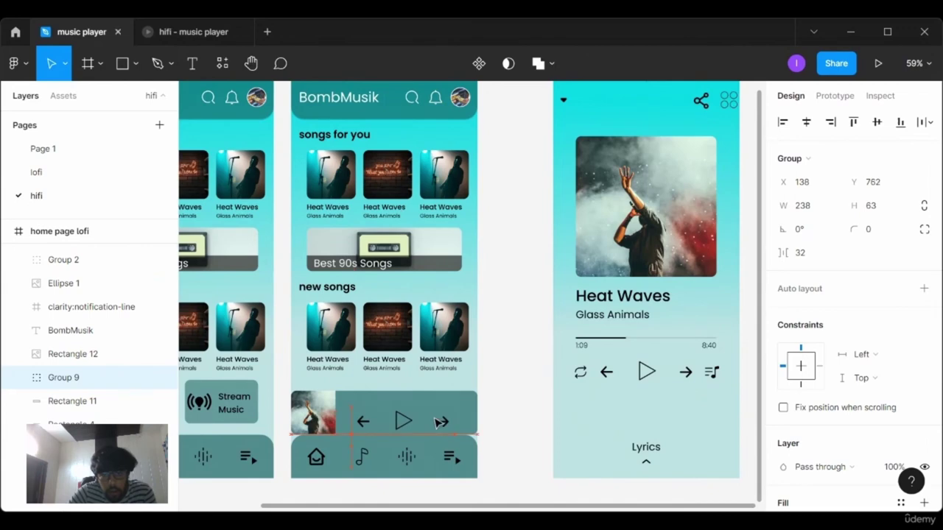
pyautogui.click(519, 405)
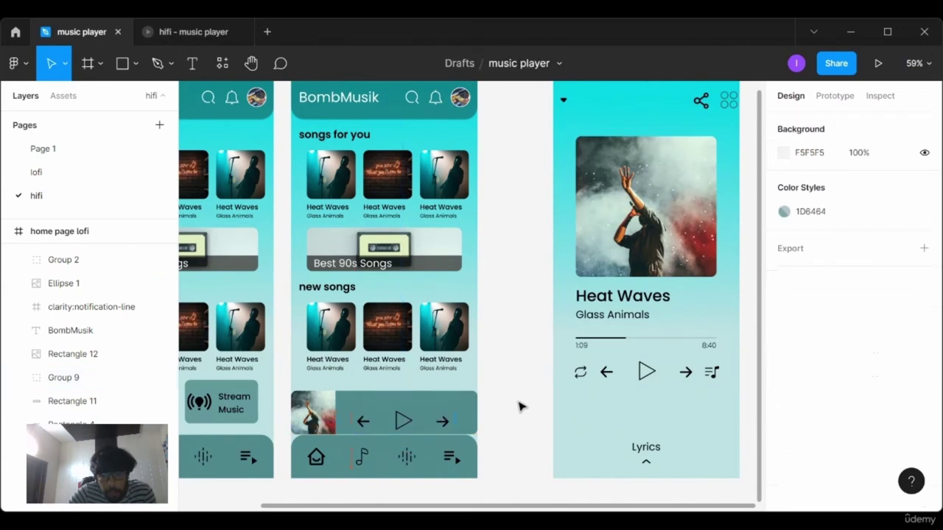
# - Shrink the pasted controls to about 162×43 and position them within the bar
pyautogui.click(440, 420)
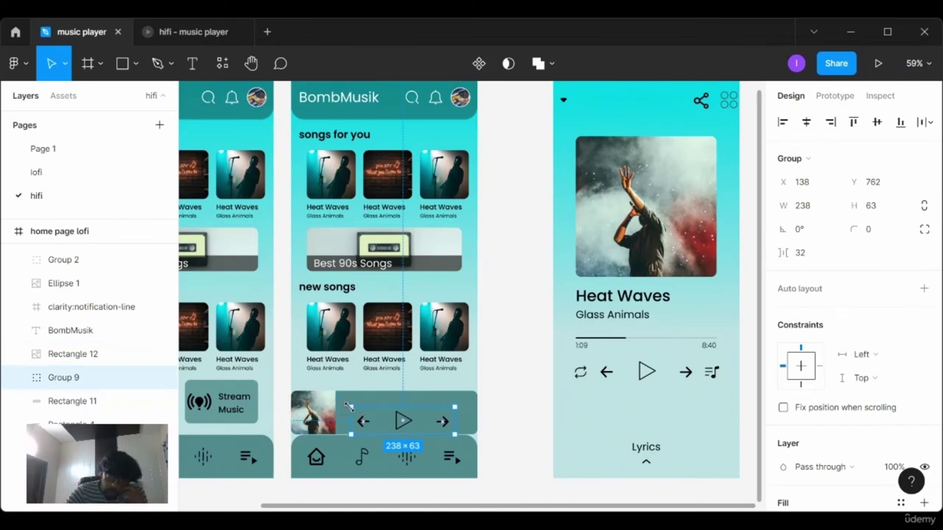
pyautogui.moveTo(374, 430); pyautogui.dragTo(386, 431)
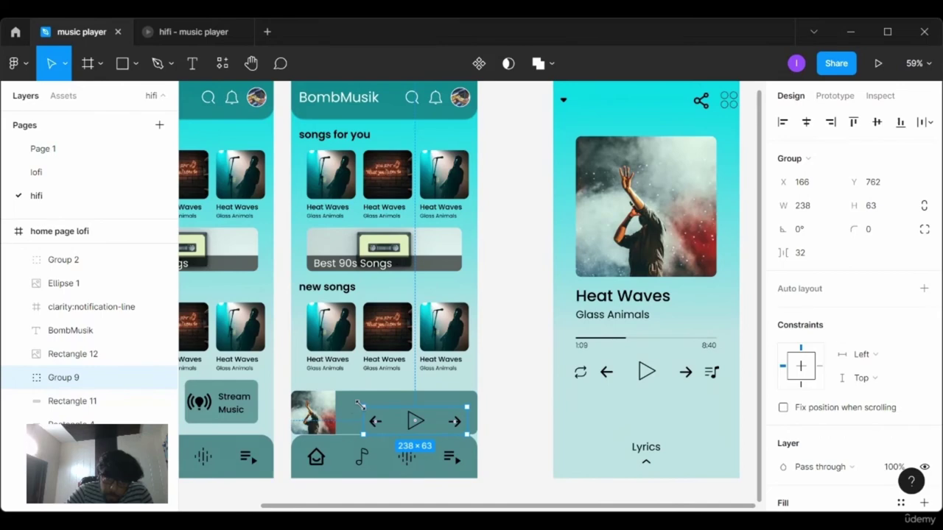
pyautogui.moveTo(366, 406); pyautogui.dragTo(396, 416)
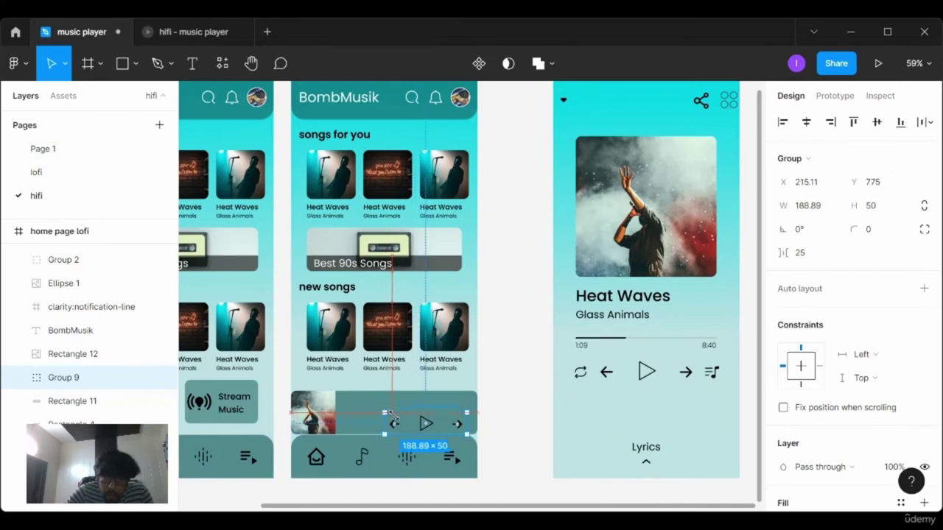
pyautogui.click(508, 405)
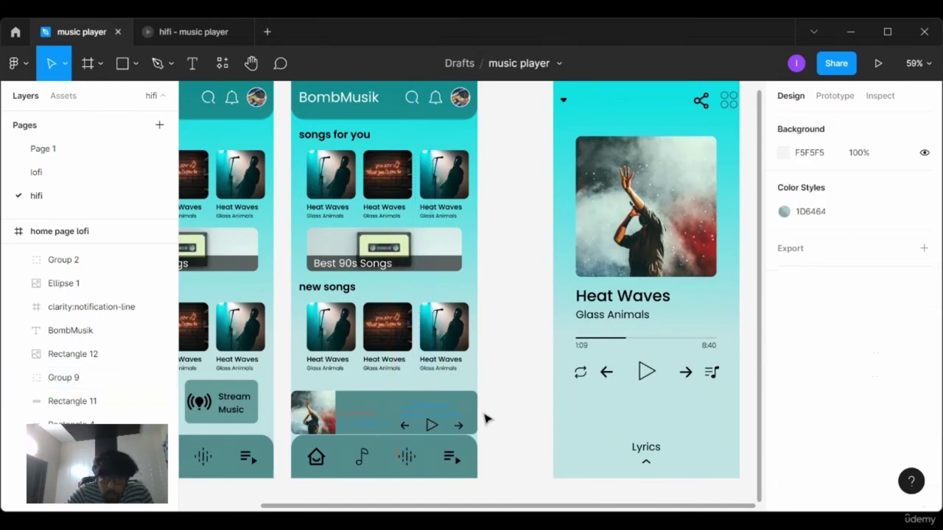
pyautogui.moveTo(444, 428); pyautogui.dragTo(425, 424)
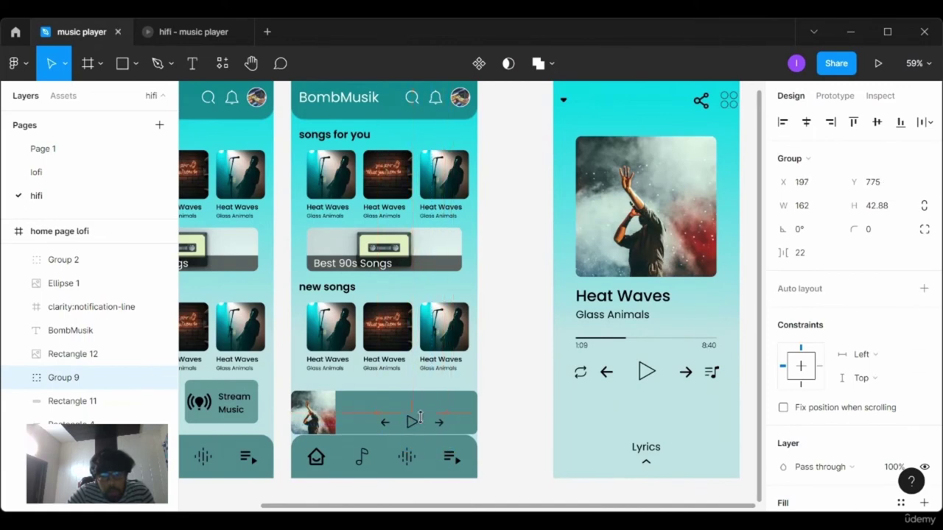
# - Paste copies of the Heat Waves title and artist text onto the mini-player bar
pyautogui.click(522, 373)
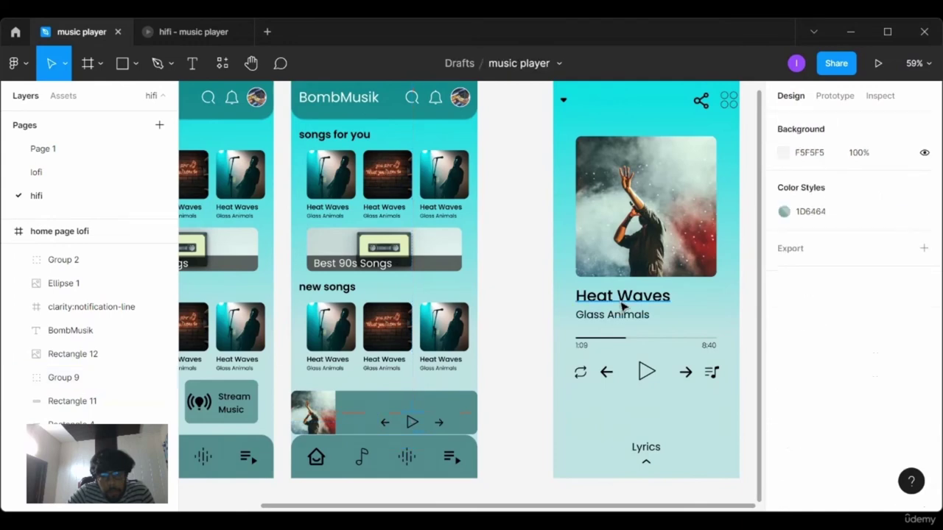
pyautogui.click(626, 321)
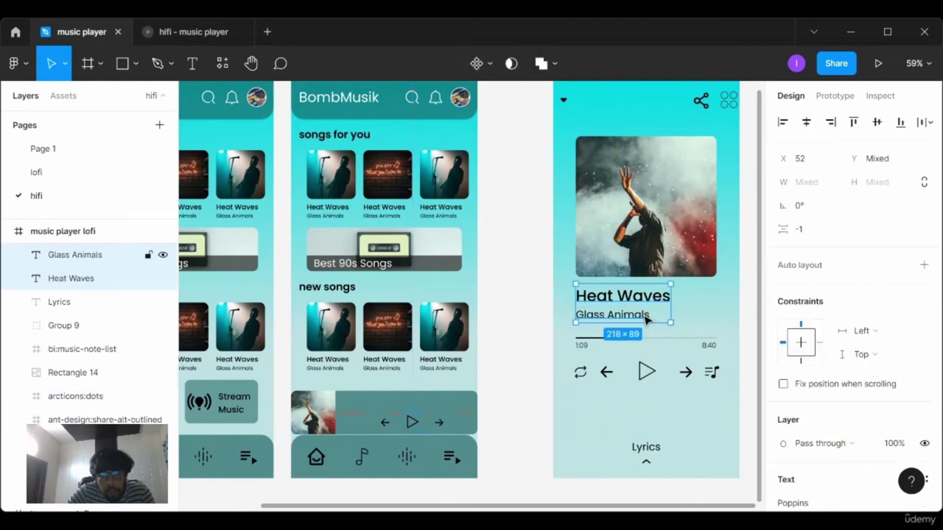
pyautogui.hotkey('ctrl', 'v')
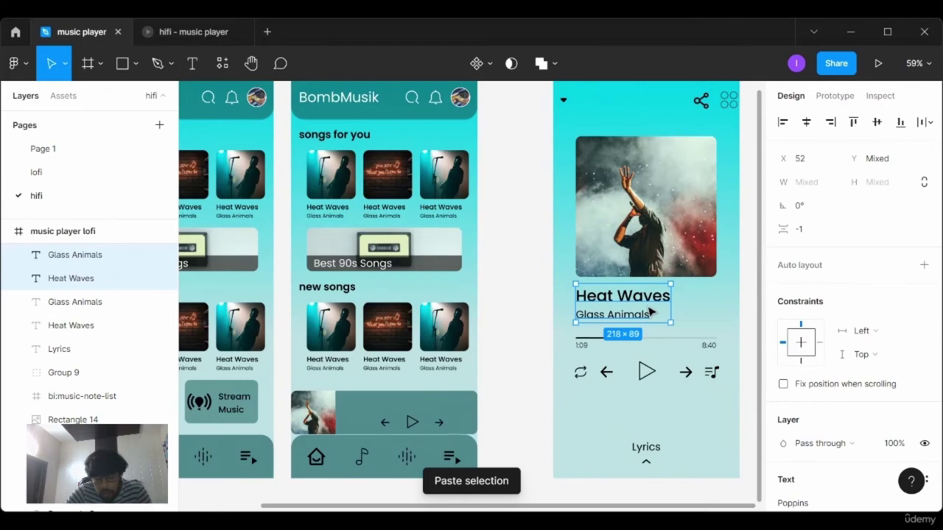
pyautogui.moveTo(625, 286)
pyautogui.mouseDown()
pyautogui.moveTo(489, 341)
pyautogui.moveTo(403, 412)
pyautogui.mouseUp()
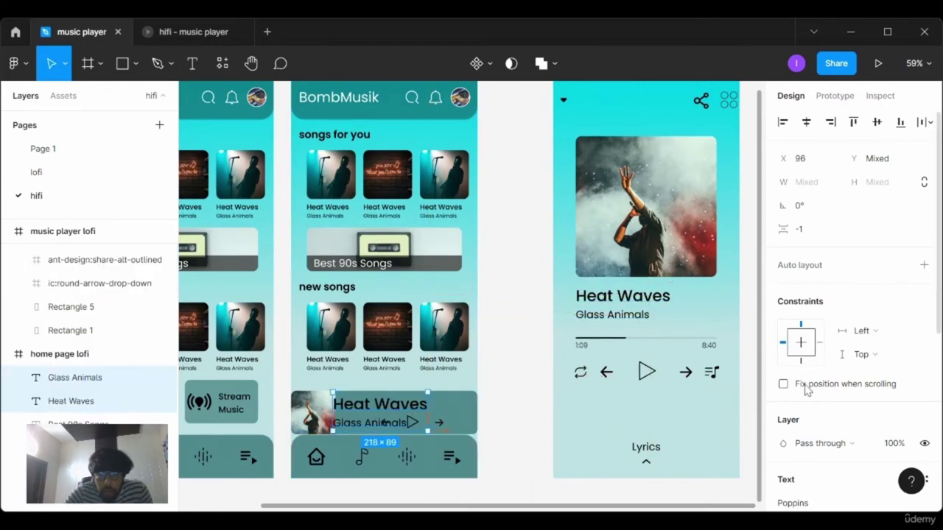
# - Set the Heat Waves title to size 24 and delete the Glass Animals artist text
pyautogui.click(391, 409)
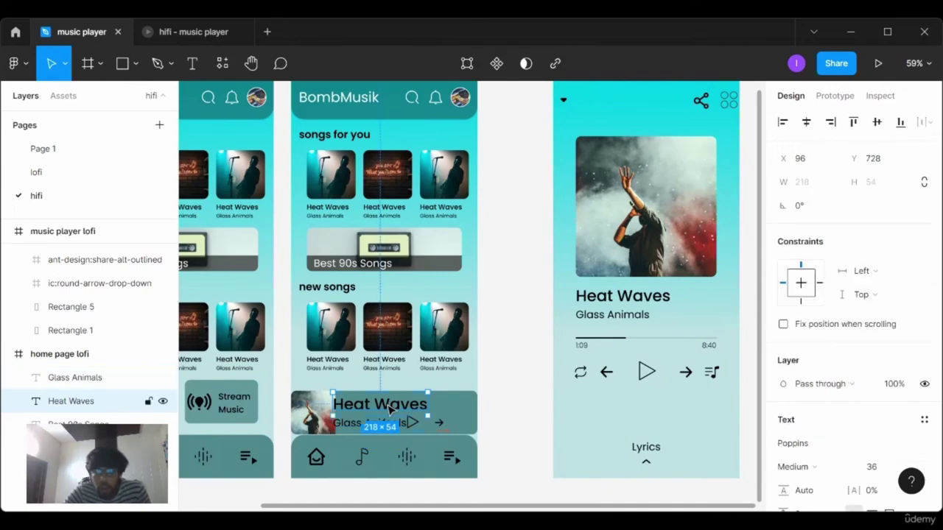
pyautogui.scroll(-1, 835, 373)
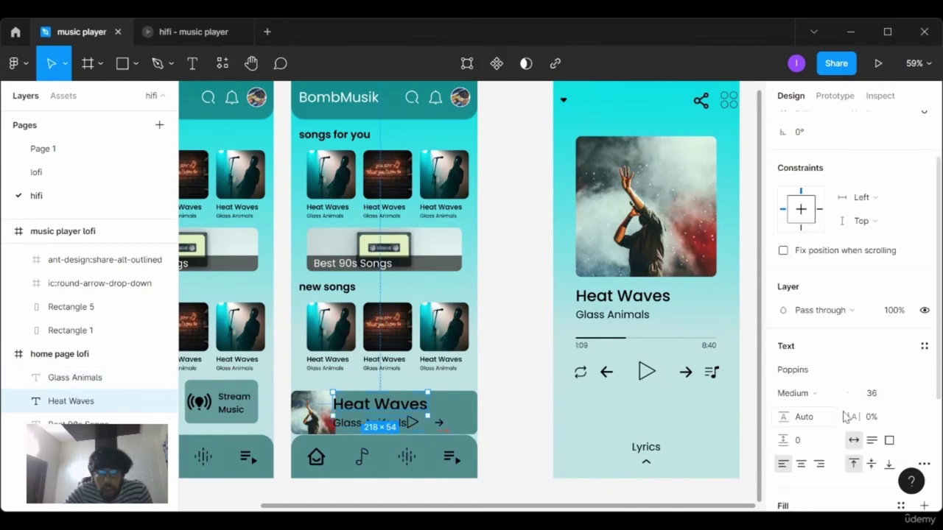
pyautogui.click(899, 392)
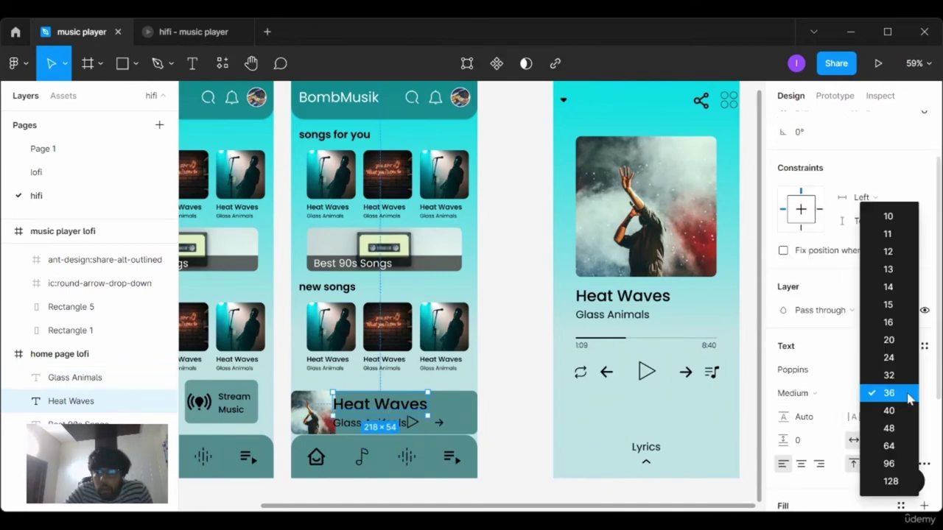
pyautogui.click(893, 358)
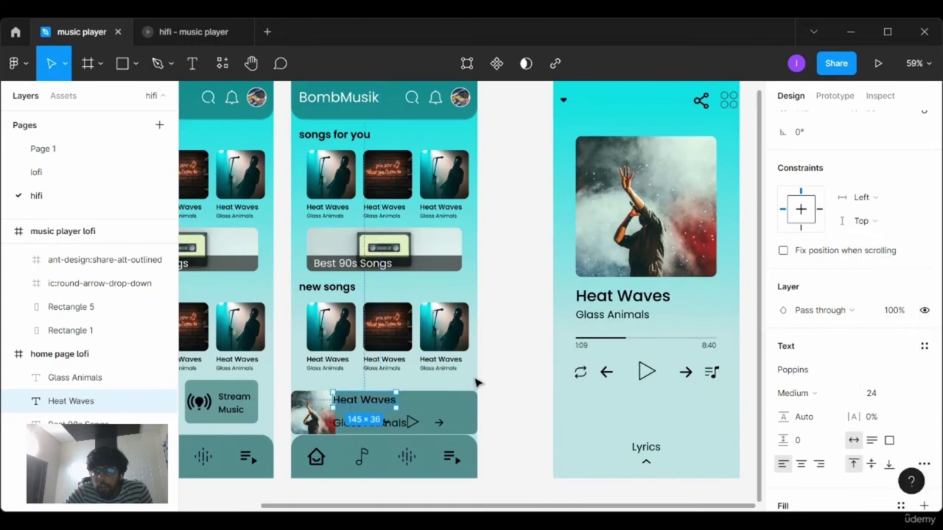
pyautogui.click(392, 424)
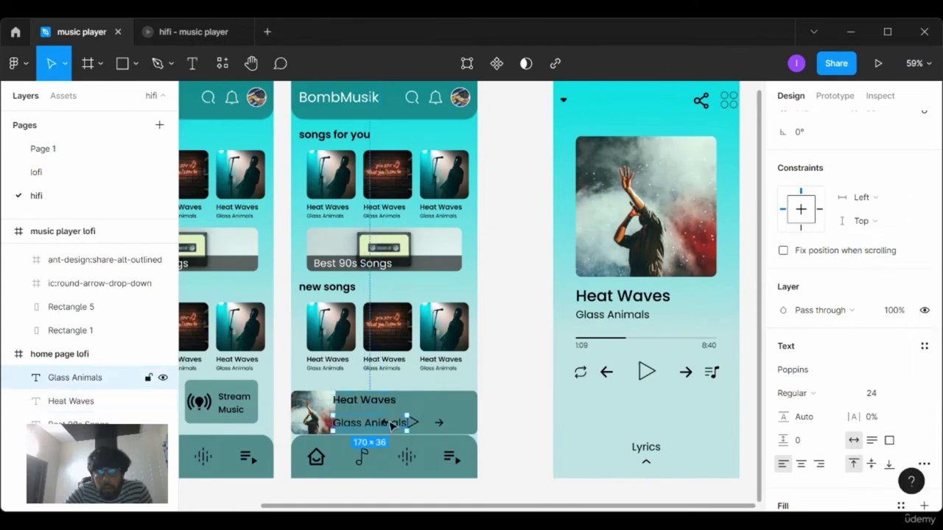
pyautogui.press('Delete')
# - Position the Heat Waves title in the bar, finishing one pixel lower
pyautogui.moveTo(391, 405); pyautogui.dragTo(388, 410)
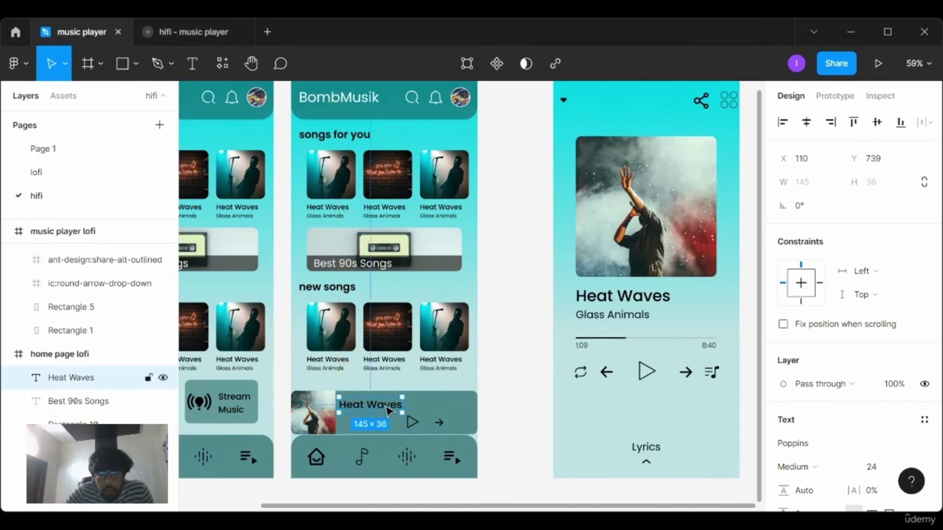
pyautogui.click(507, 385)
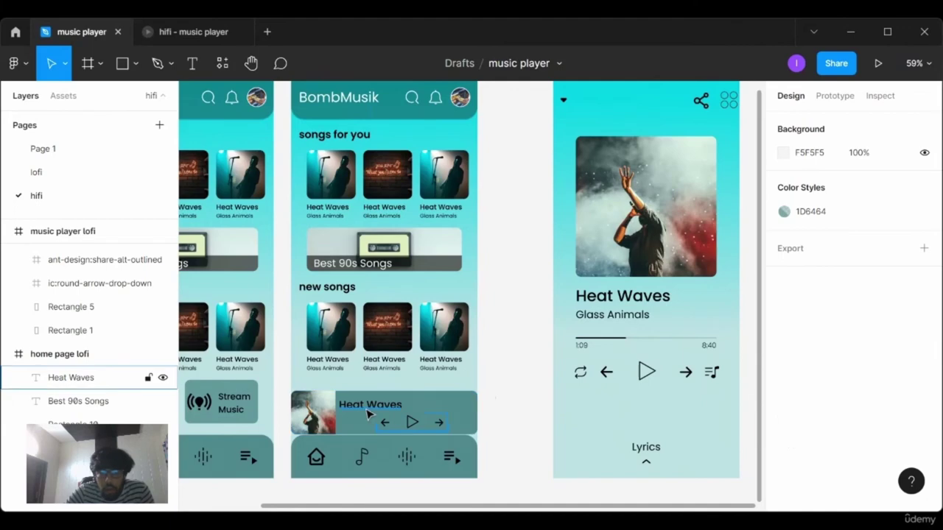
pyautogui.click(368, 415)
pyautogui.moveTo(370, 415); pyautogui.dragTo(369, 416)
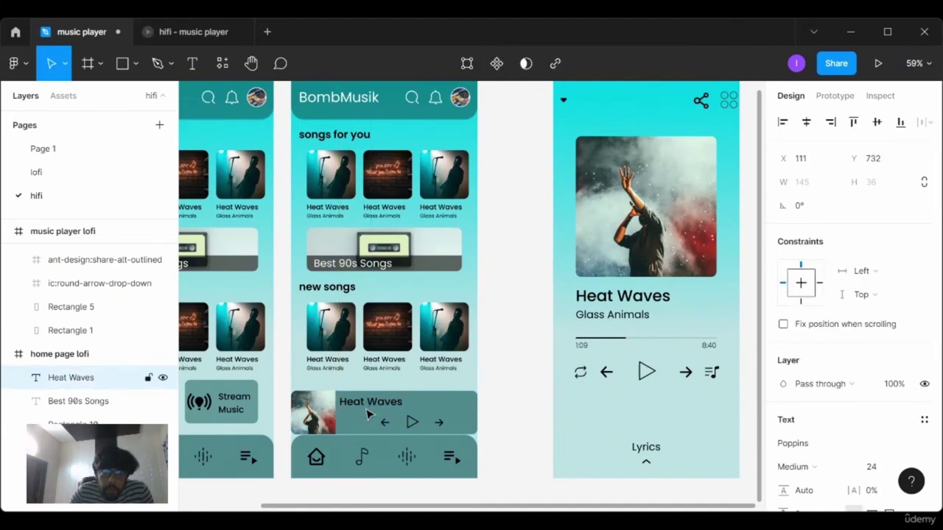
pyautogui.moveTo(368, 414); pyautogui.dragTo(369, 415)
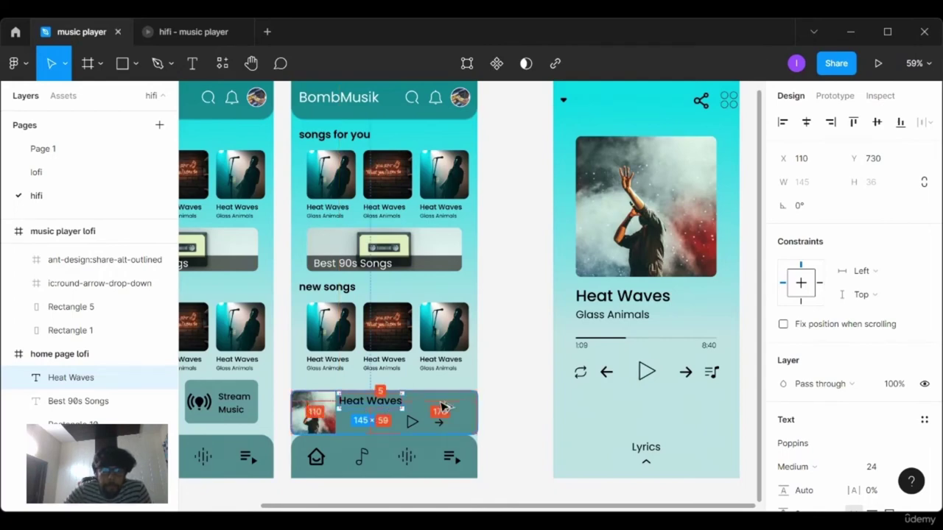
pyautogui.press('Down')
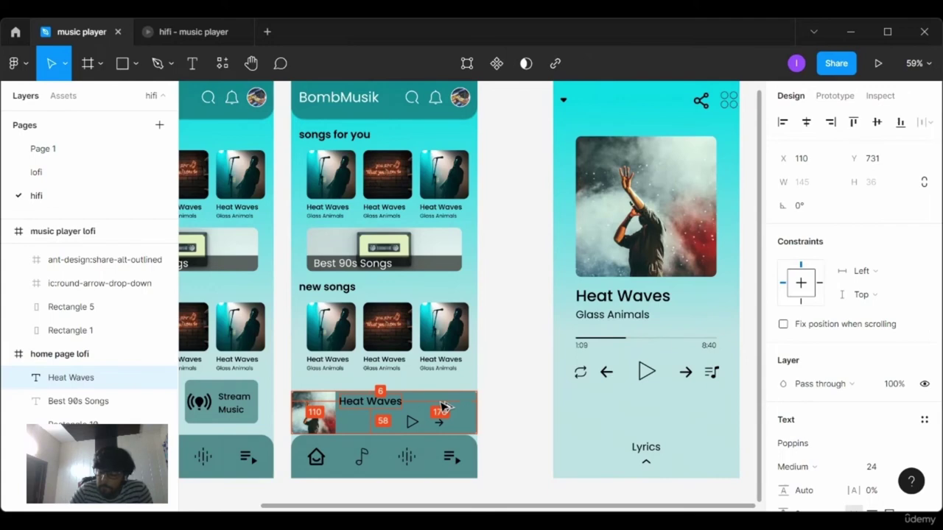
pyautogui.click(506, 401)
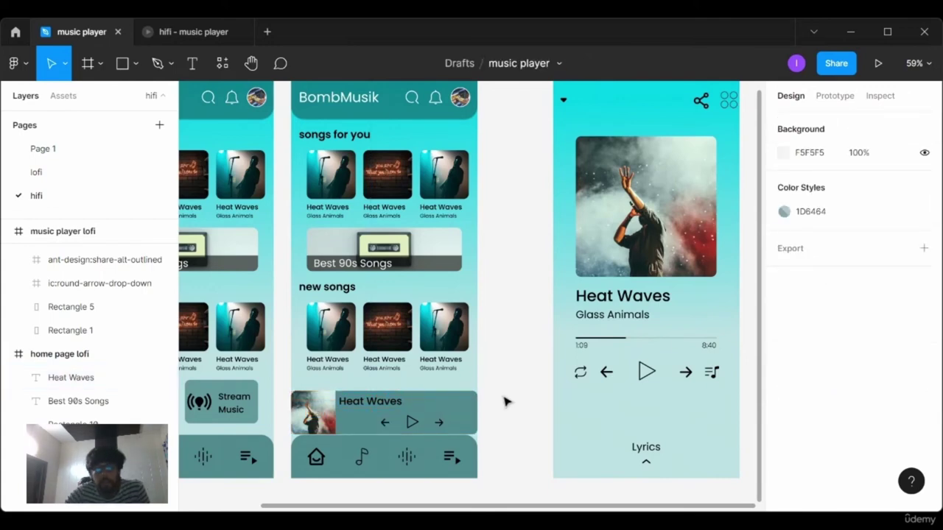
pyautogui.scroll(-2, 437, 404)
# - Move the mini-player playback controls left to X 110 under the title
pyautogui.scroll(-2, 437, 403)
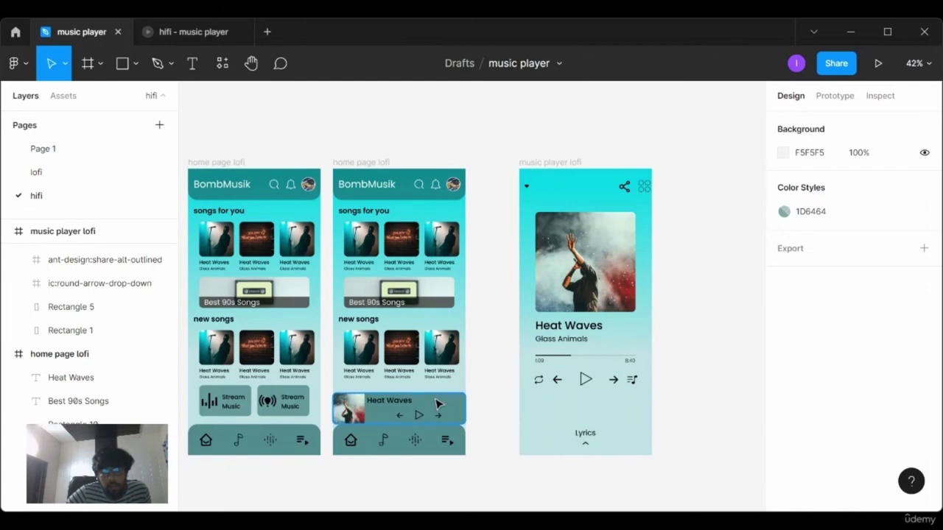
pyautogui.click(413, 410)
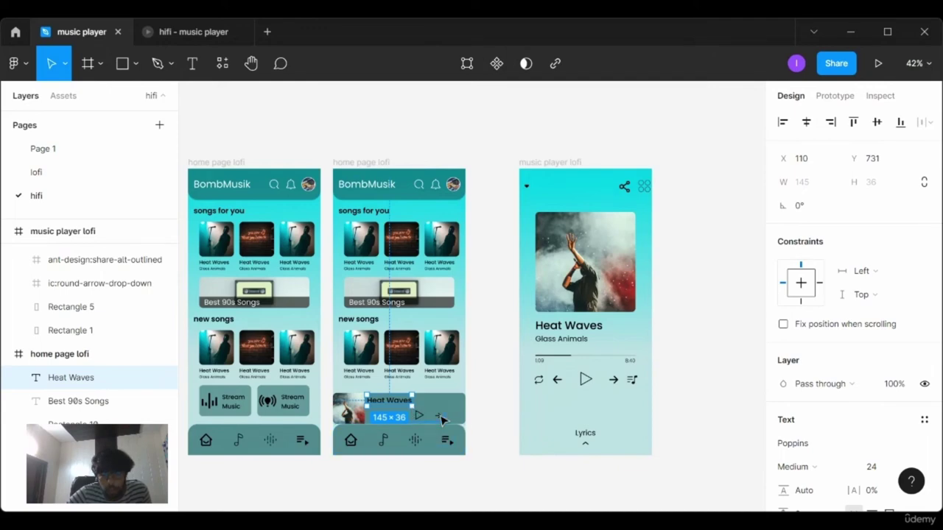
pyautogui.click(441, 415)
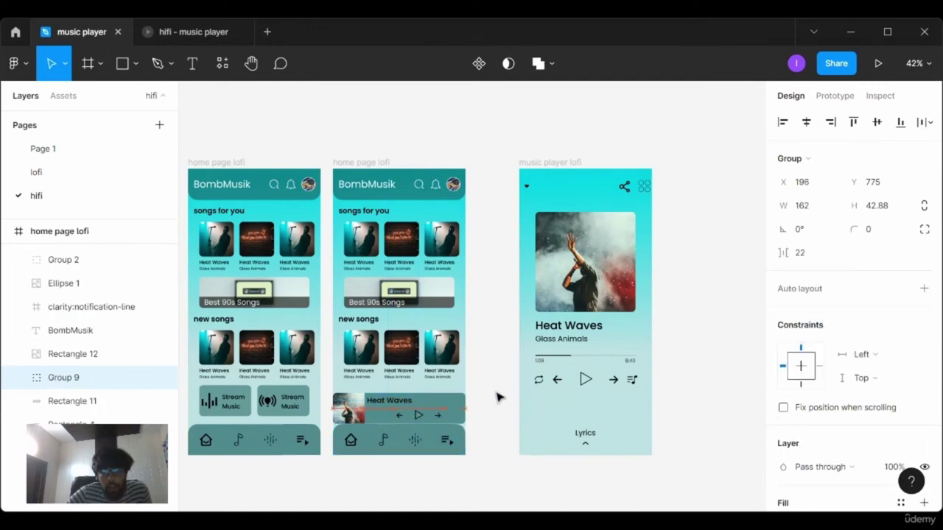
pyautogui.hotkey('shift', 'Left')
pyautogui.hotkey('shift', 'Left')
pyautogui.hotkey('shift', 'Left')
pyautogui.press('Left')
pyautogui.hotkey('shift', 'Left')
pyautogui.hotkey('shift', 'Left')
pyautogui.hotkey('shift', 'Left')
pyautogui.press('Left')
pyautogui.press('Left')
pyautogui.press('Left')
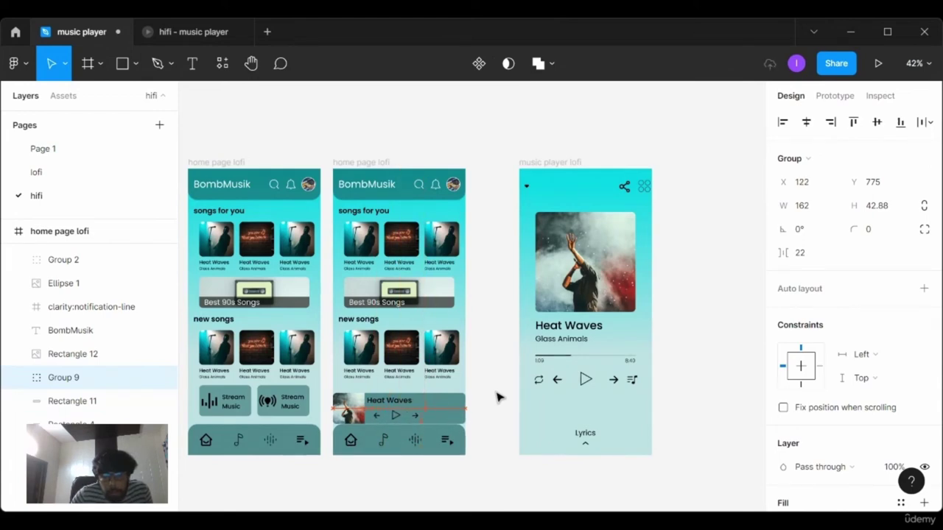
pyautogui.press('Left')
pyautogui.press('Left')
pyautogui.press('Left')
pyautogui.press('Left')
pyautogui.press('Right')
# - Narrow the mini-player background bar
pyautogui.click(496, 397)
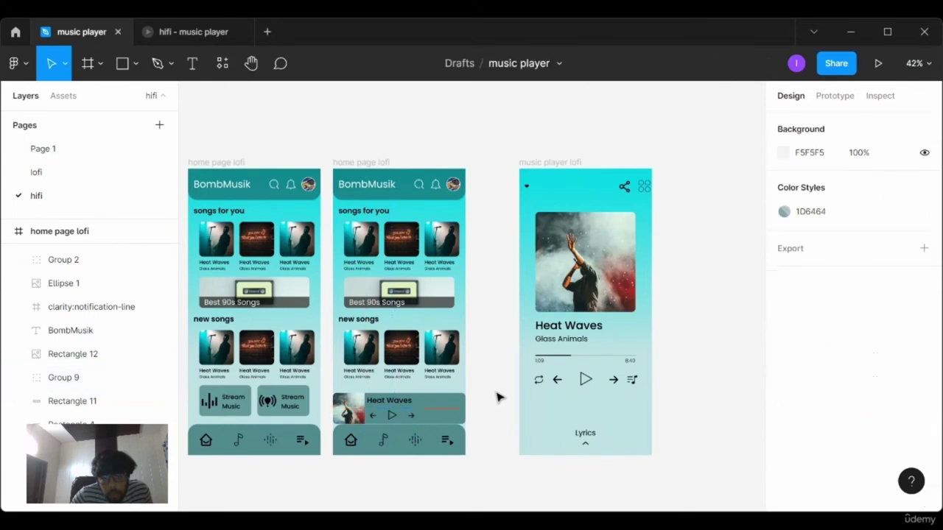
pyautogui.click(454, 415)
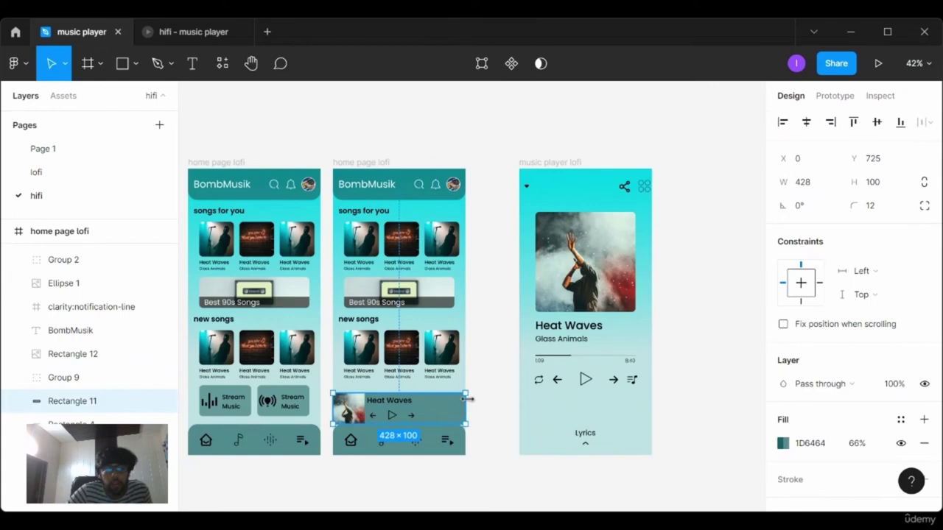
pyautogui.click(486, 390)
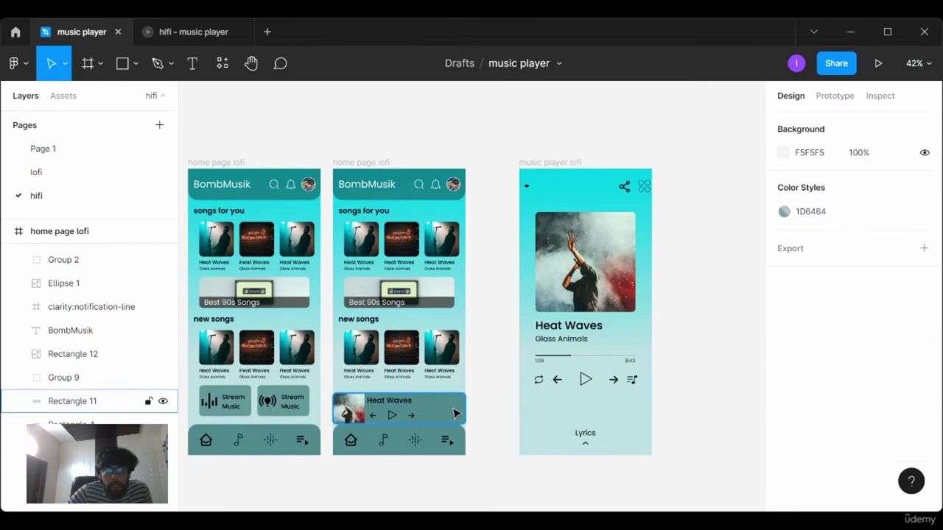
pyautogui.moveTo(454, 415); pyautogui.dragTo(413, 415)
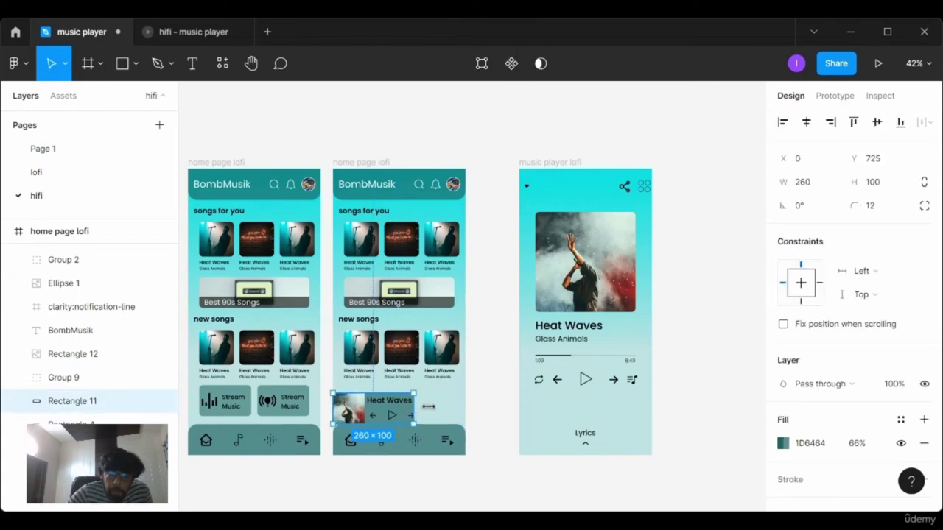
pyautogui.click(478, 376)
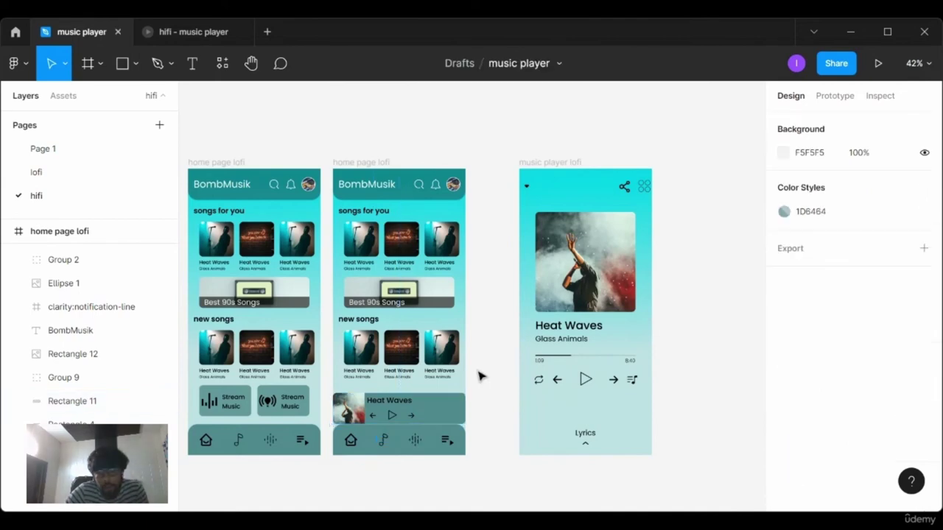
# - Shift the Heat Waves title and playback controls together right to X 118
pyautogui.scroll(5, 400, 418)
pyautogui.click(400, 416)
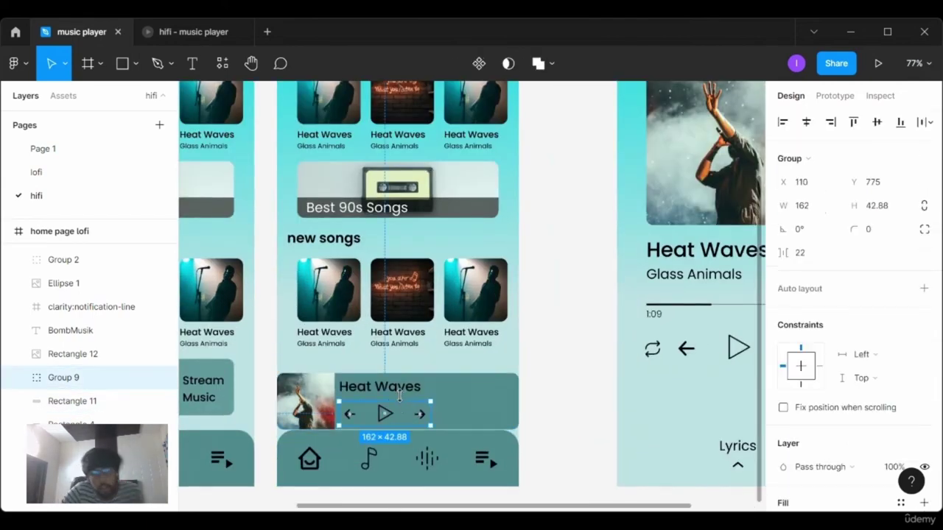
pyautogui.keyDown('shift'); pyautogui.click(403, 395); pyautogui.keyUp('shift')
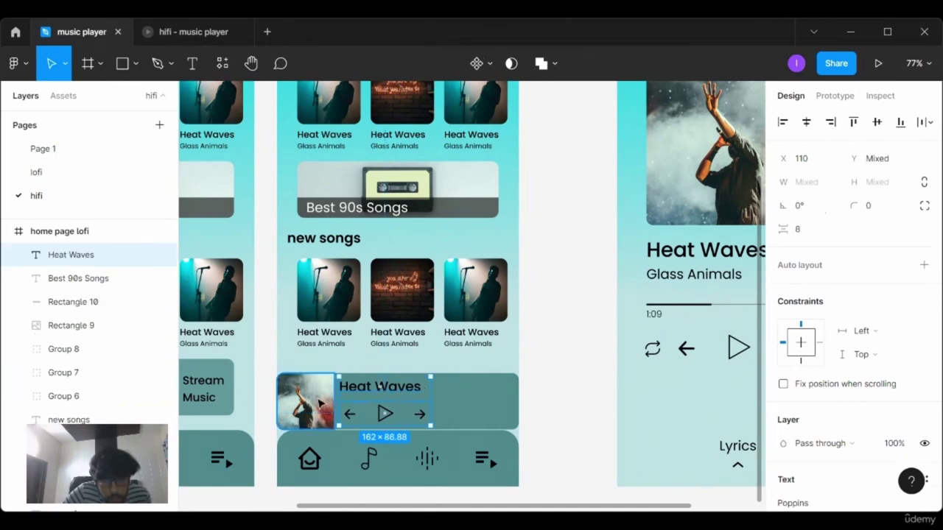
pyautogui.press('Right')
pyautogui.press('Right')
pyautogui.press('Right')
pyautogui.press('Right')
pyautogui.press('Right')
pyautogui.press('Right')
pyautogui.press('Right')
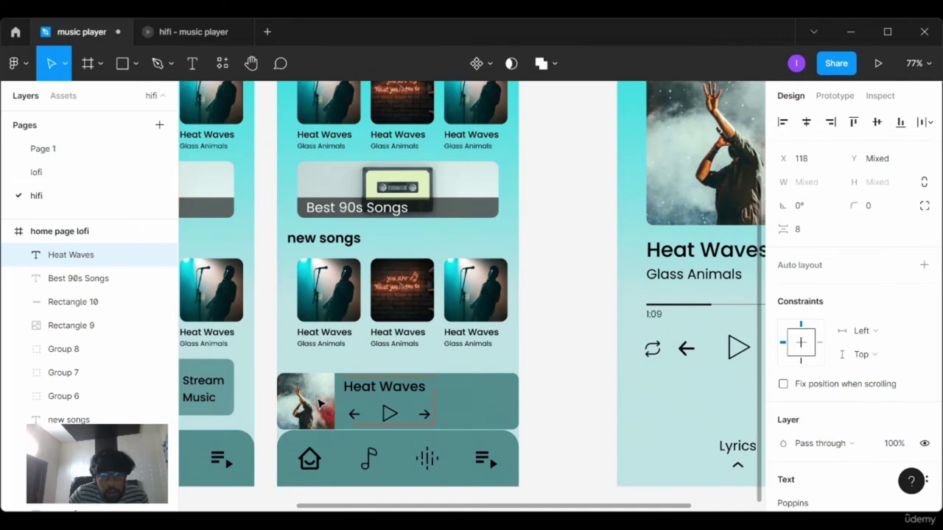
pyautogui.press('Escape')
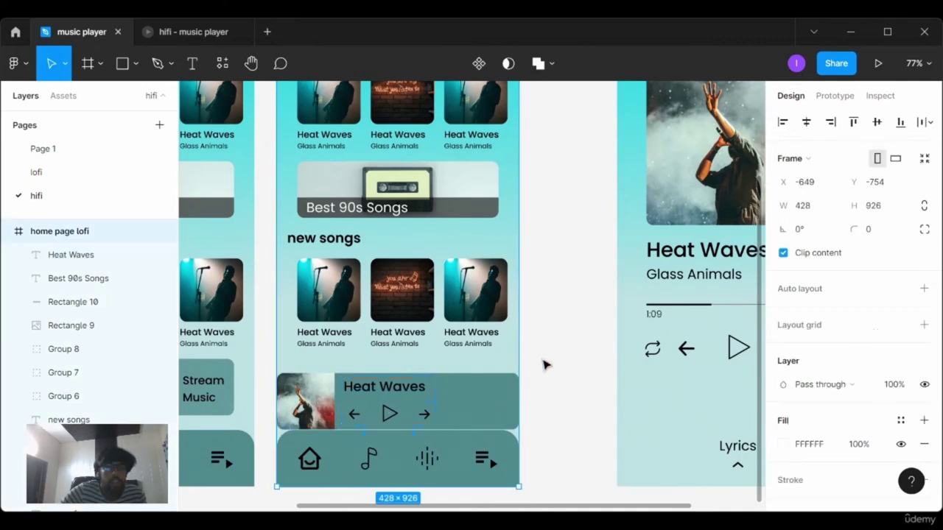
pyautogui.press('Escape')
pyautogui.keyDown('ctrl'); pyautogui.scroll(-1, 545, 366); pyautogui.keyUp('ctrl')
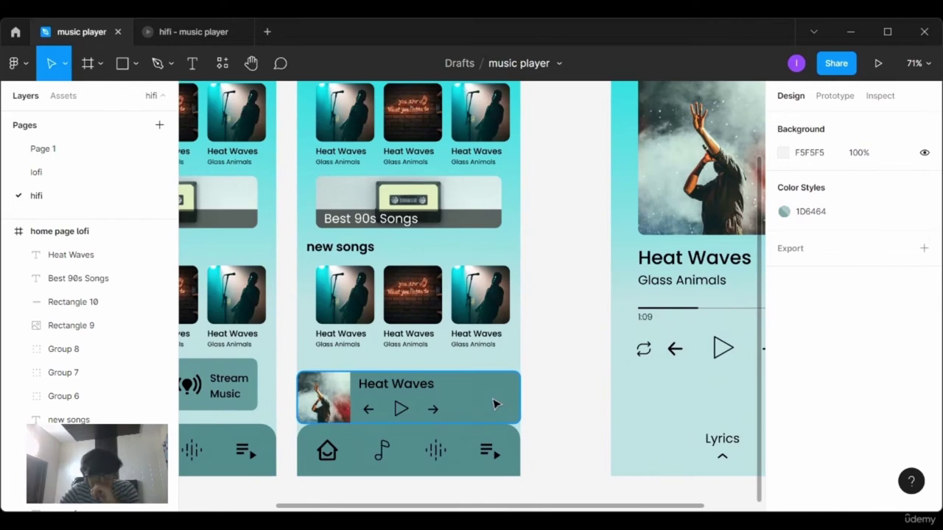
pyautogui.scroll(2, 496, 403)
pyautogui.keyDown('ctrl'); pyautogui.scroll(-3, 496, 404); pyautogui.keyUp('ctrl')
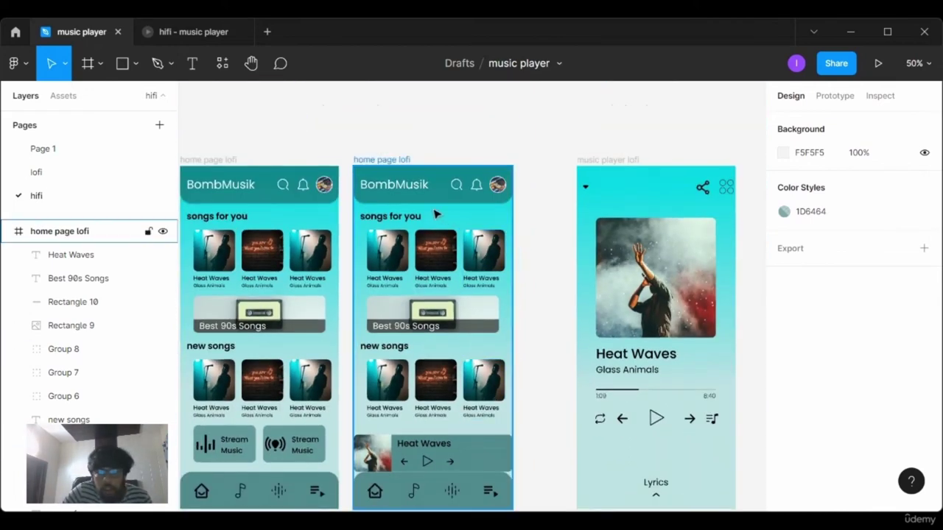
# - Link the player's drop-down arrow to the second home page with On tap Smart animate, then present
pyautogui.click(392, 161)
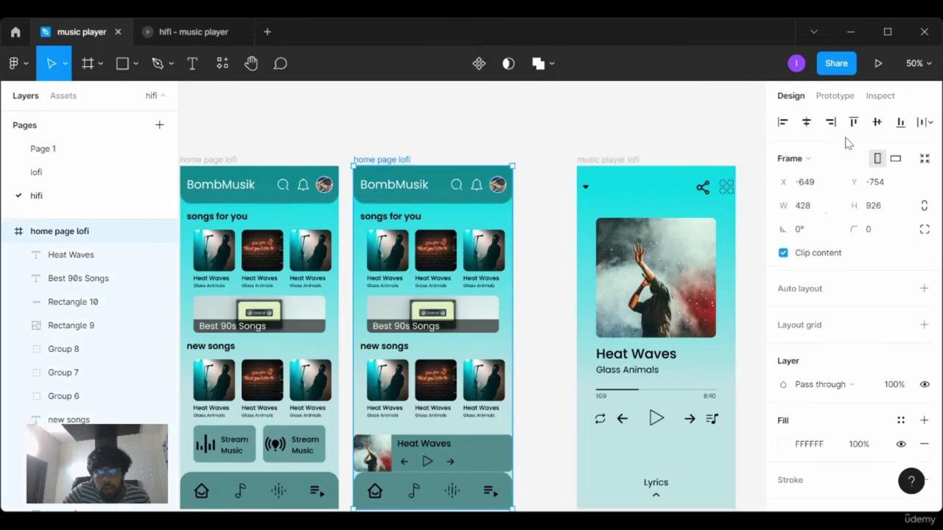
pyautogui.click(835, 96)
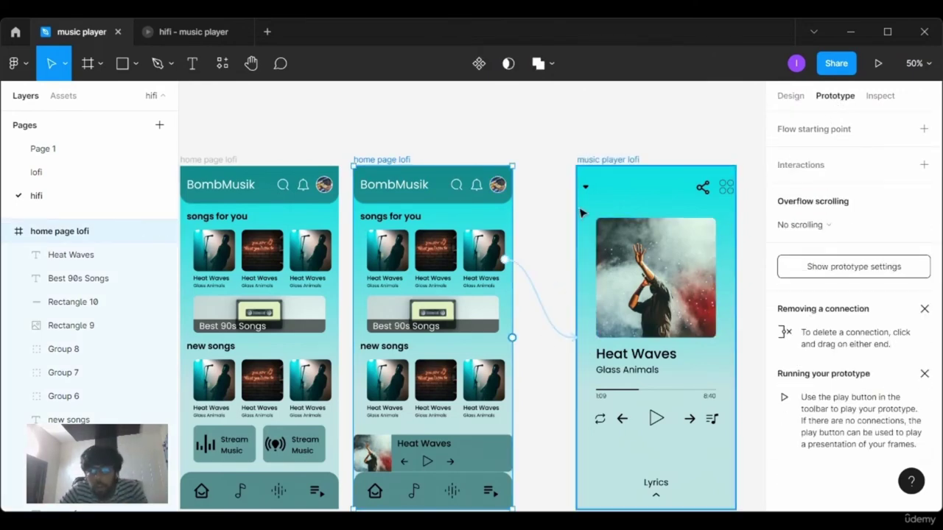
pyautogui.click(586, 186)
pyautogui.moveTo(594, 186); pyautogui.dragTo(462, 275)
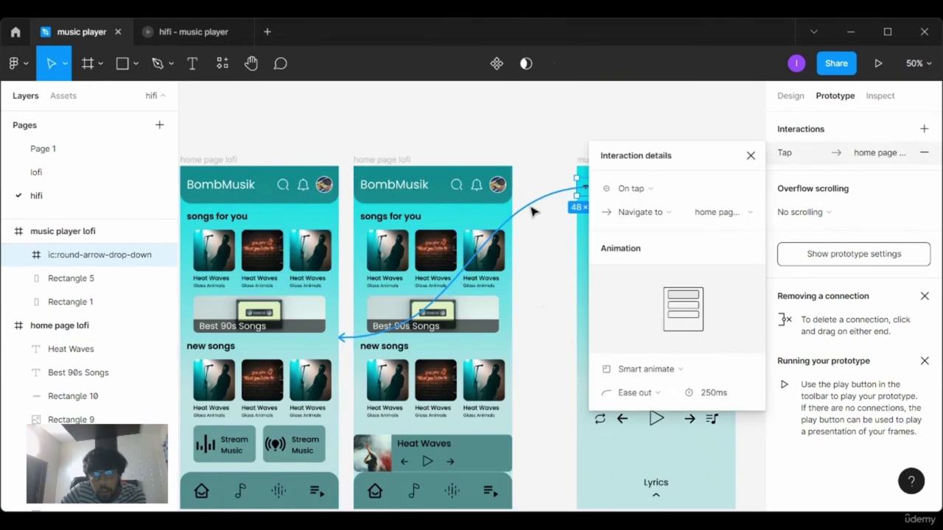
pyautogui.press('Delete')
pyautogui.moveTo(595, 188)
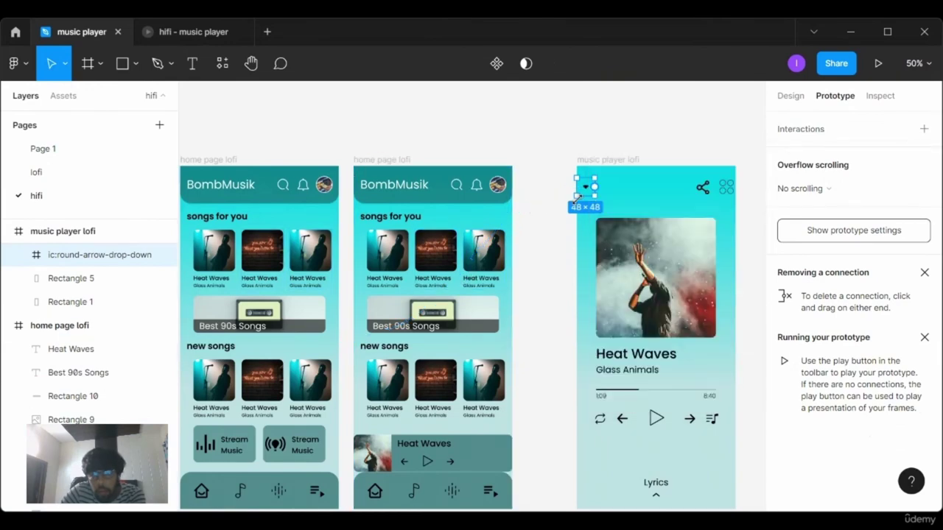
pyautogui.moveTo(595, 187); pyautogui.dragTo(522, 321)
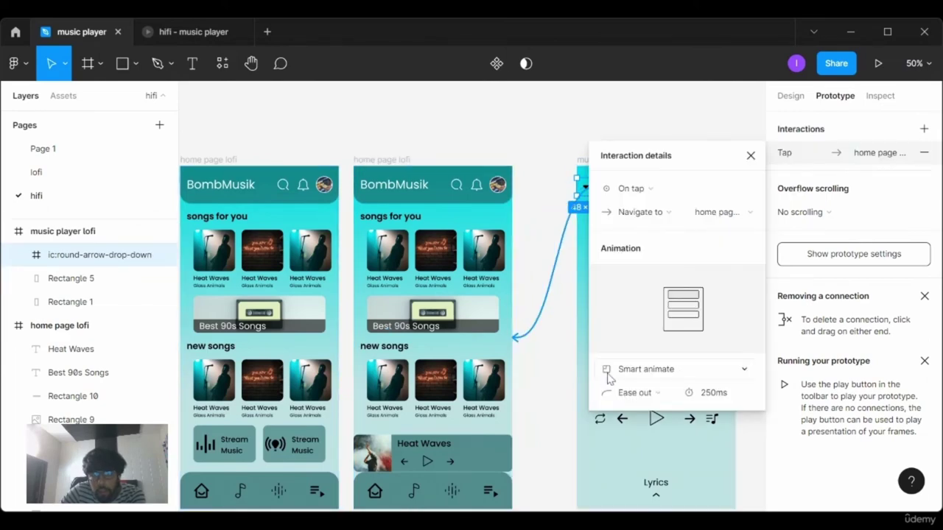
pyautogui.click(207, 35)
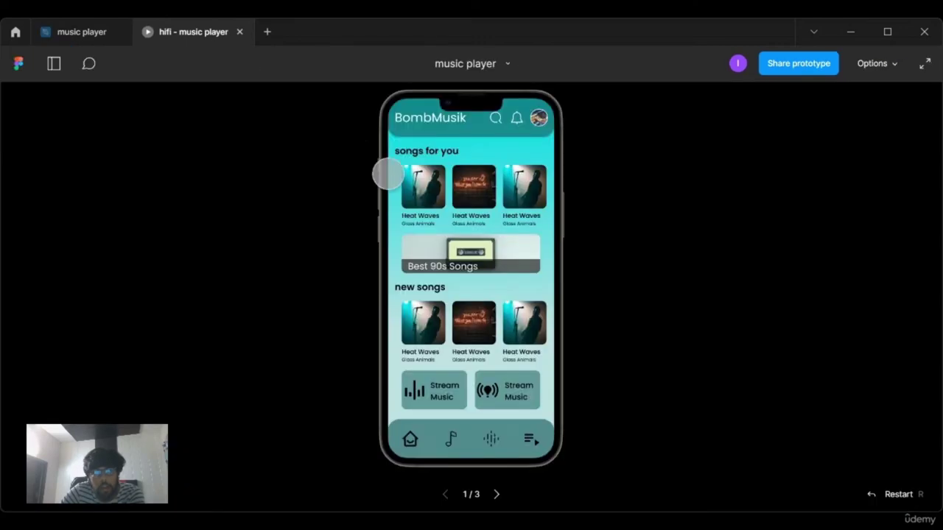
# - Advance to the Heat Waves player, tap its drop-down arrow back home, then return to the editor
pyautogui.click(496, 495)
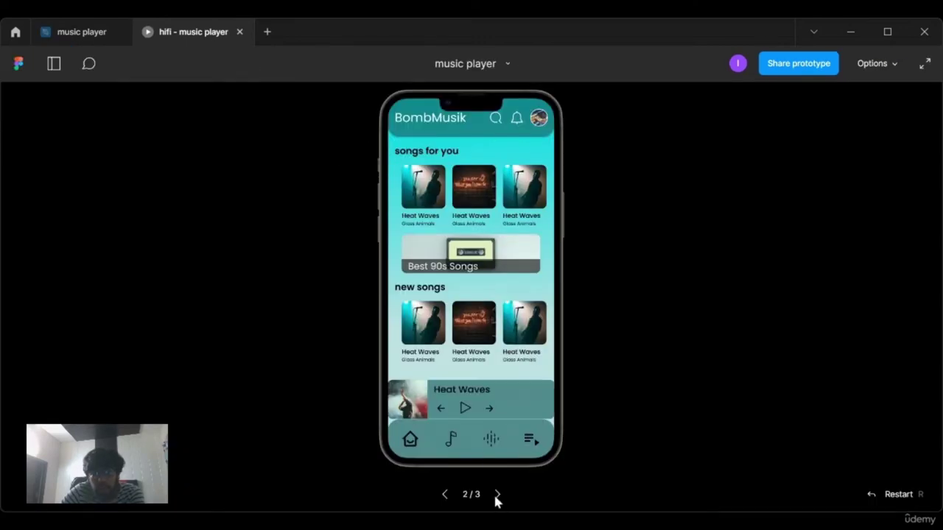
pyautogui.click(496, 495)
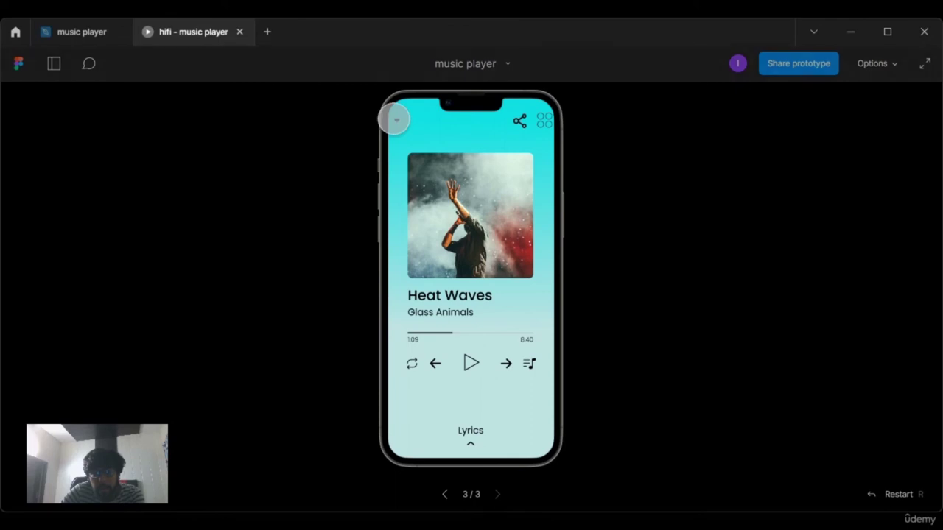
pyautogui.click(396, 120)
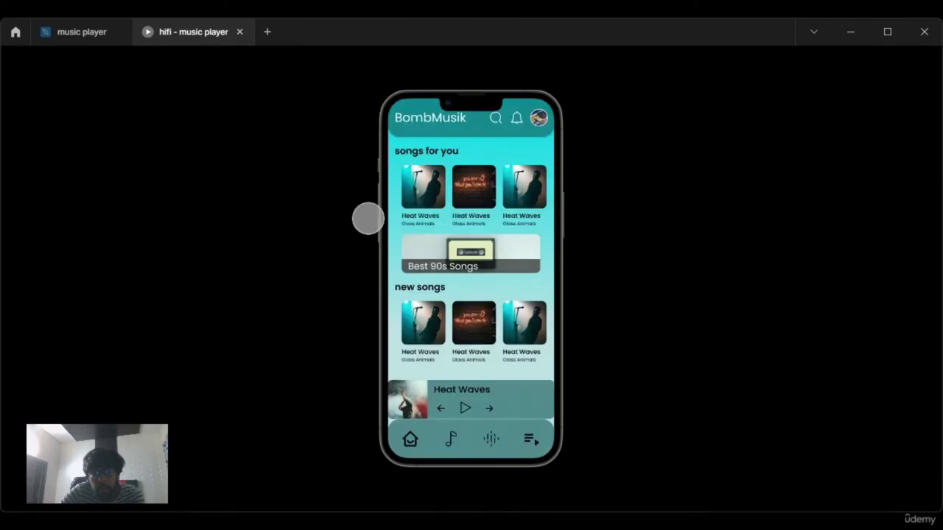
pyautogui.click(59, 35)
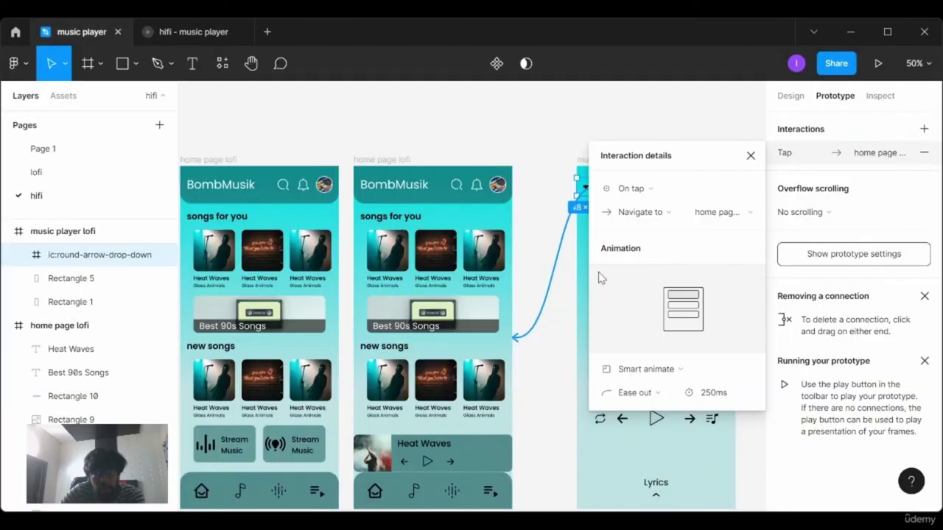
# - Set the Smart animate transition duration to 350ms
pyautogui.click(732, 397)
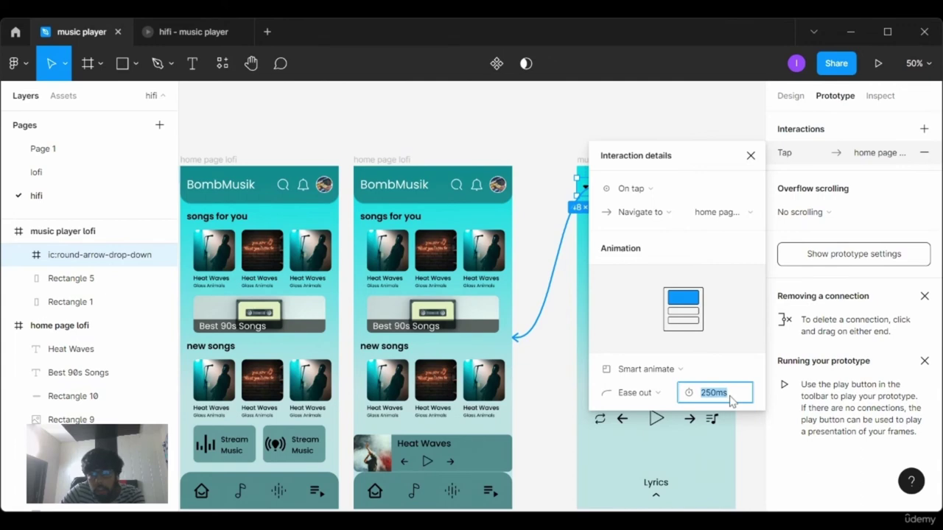
pyautogui.write('350')
pyautogui.press('Return')
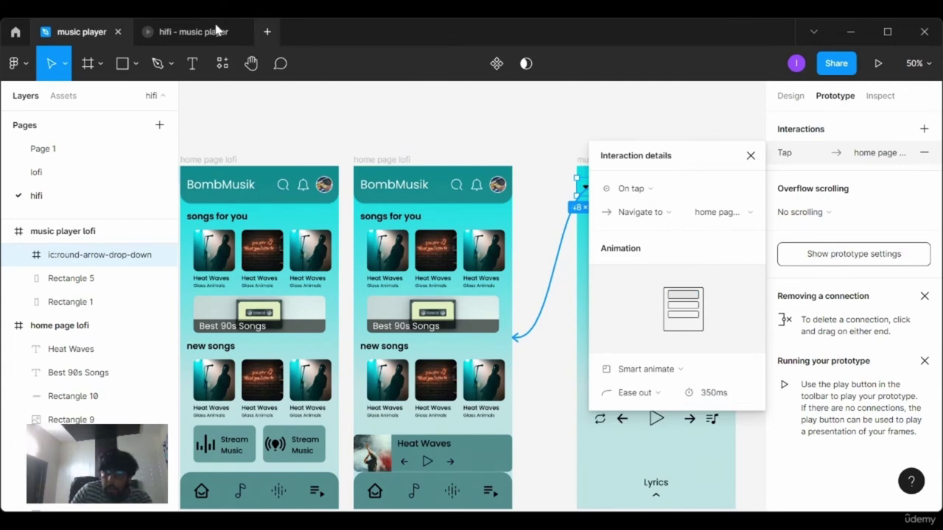
# - Test the back-arrow transition in the prototype preview, then return to the editor
pyautogui.click(187, 32)
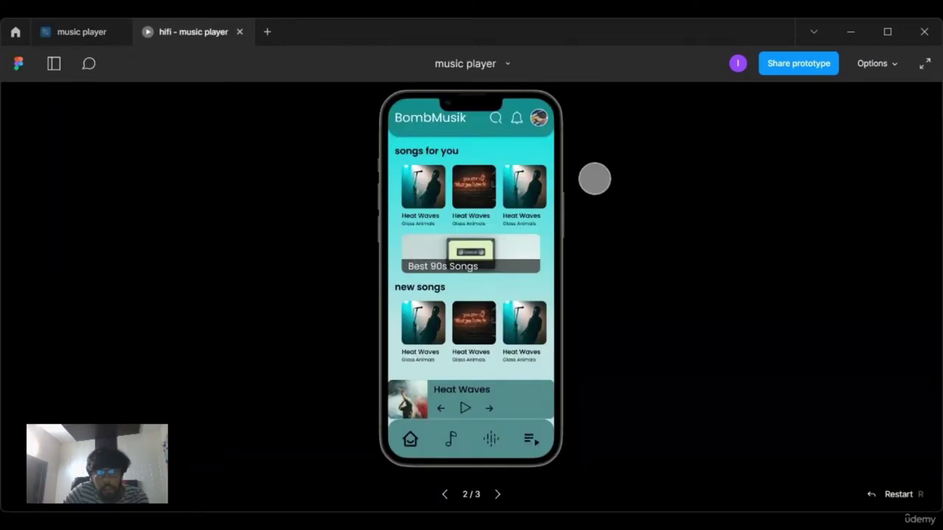
pyautogui.click(500, 496)
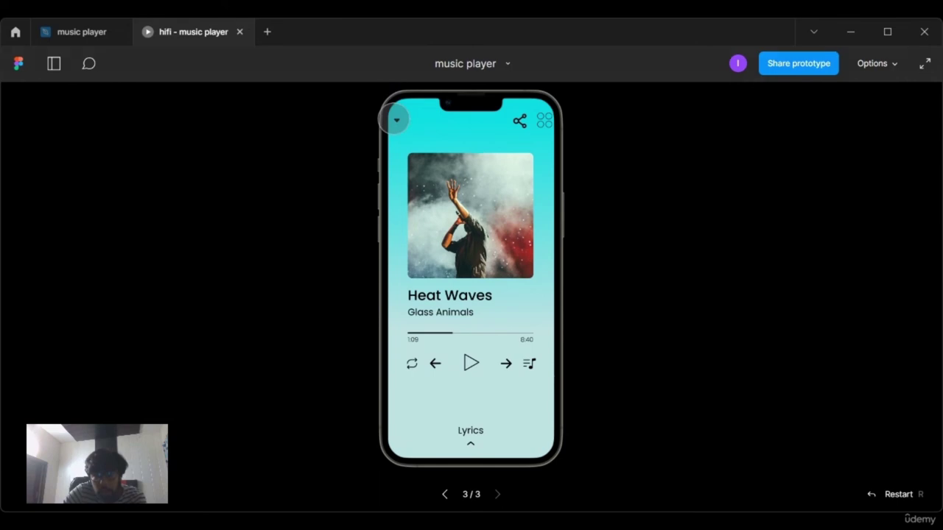
pyautogui.click(394, 118)
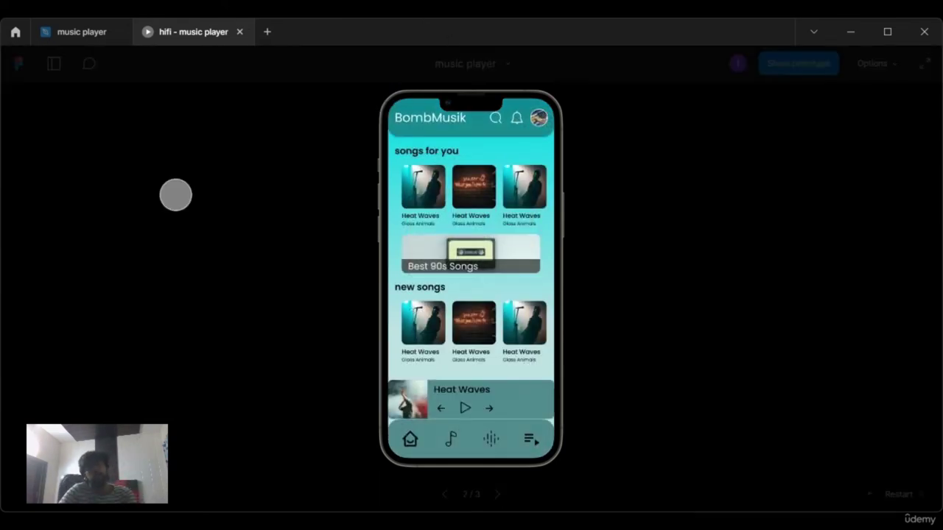
pyautogui.click(85, 31)
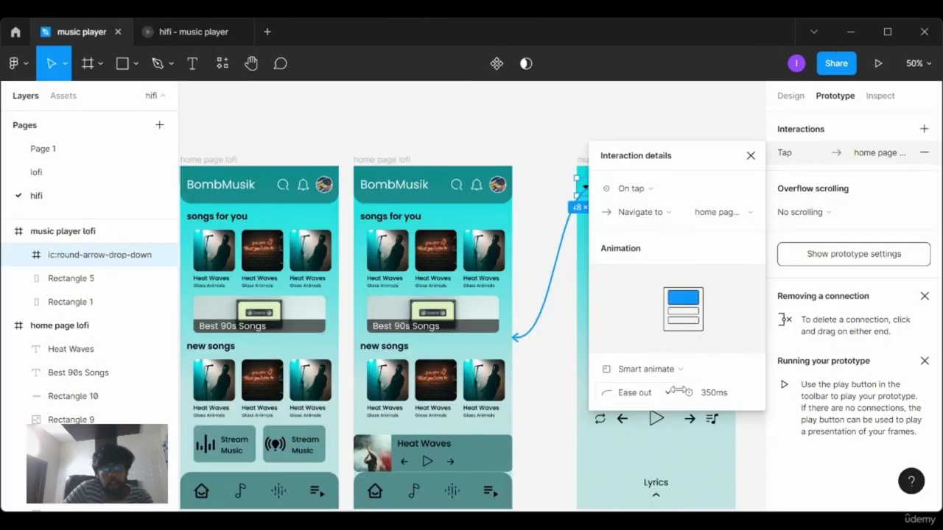
# - Shorten the transition duration to 250ms and close the interaction details
pyautogui.click(704, 392)
pyautogui.press('BackSpace')
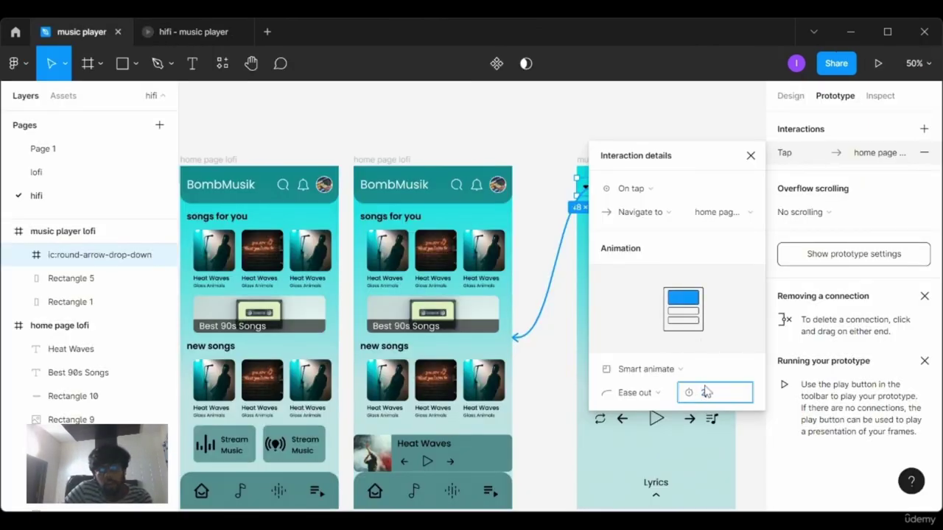
pyautogui.write('200')
pyautogui.press('Return')
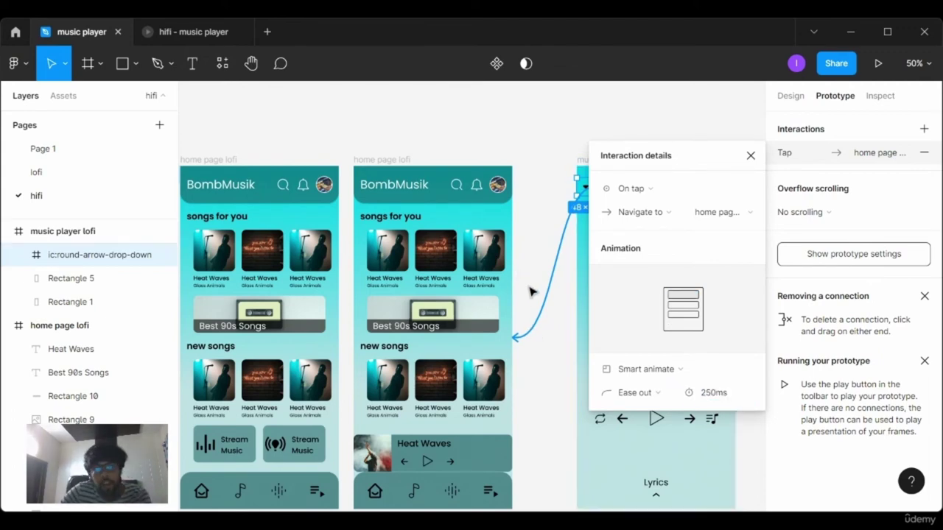
pyautogui.click(750, 156)
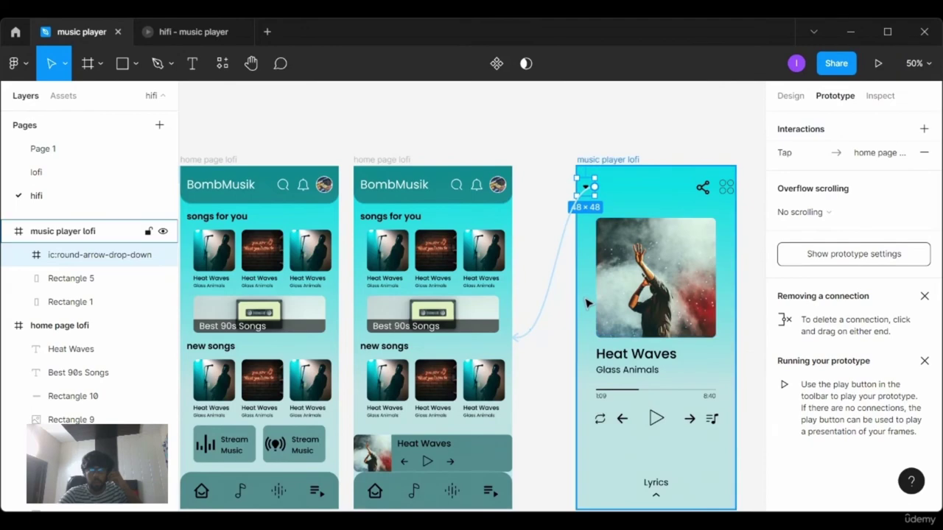
# - Make the first frame's BombMusik title Poppins SemiBold
pyautogui.hscroll(-1, 587, 300)
pyautogui.keyDown('ctrl'); pyautogui.scroll(-2, 587, 302); pyautogui.keyUp('ctrl')
pyautogui.hscroll(-2, 587, 303)
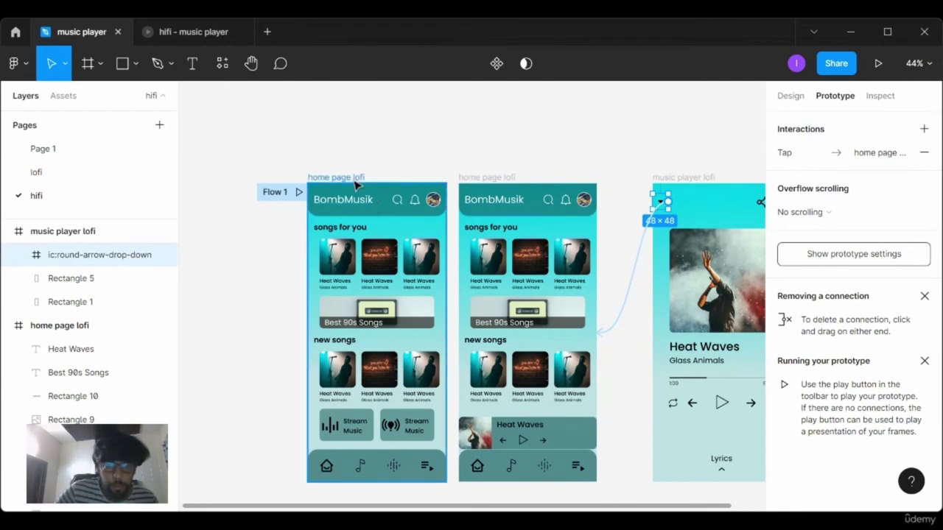
pyautogui.click(352, 206)
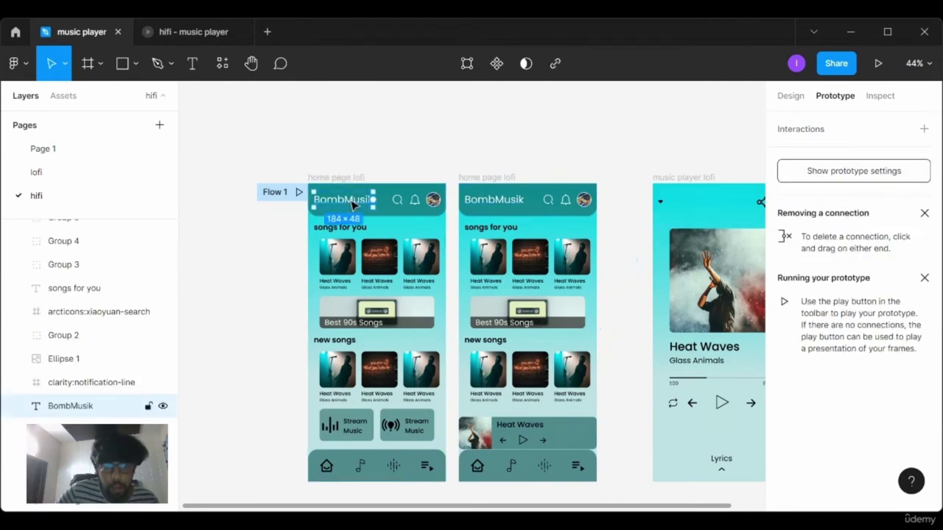
pyautogui.click(786, 104)
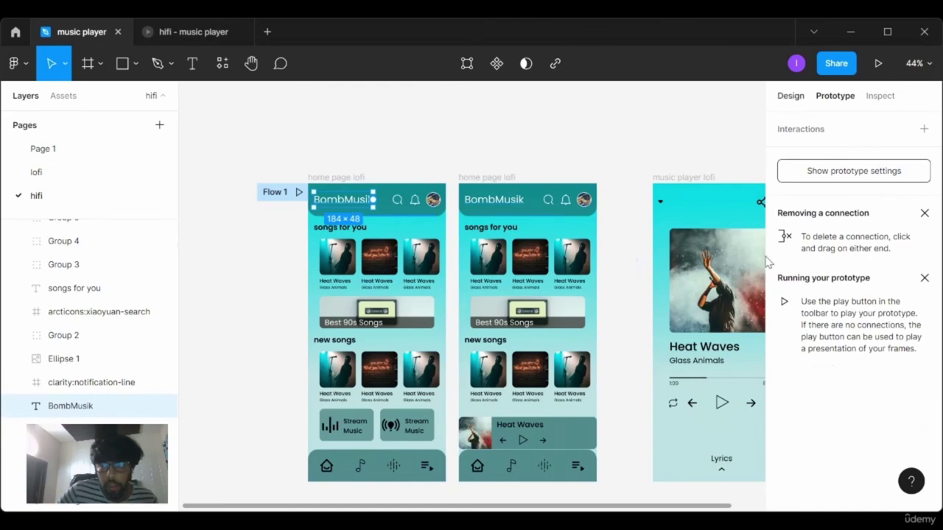
pyautogui.scroll(-2, 794, 310)
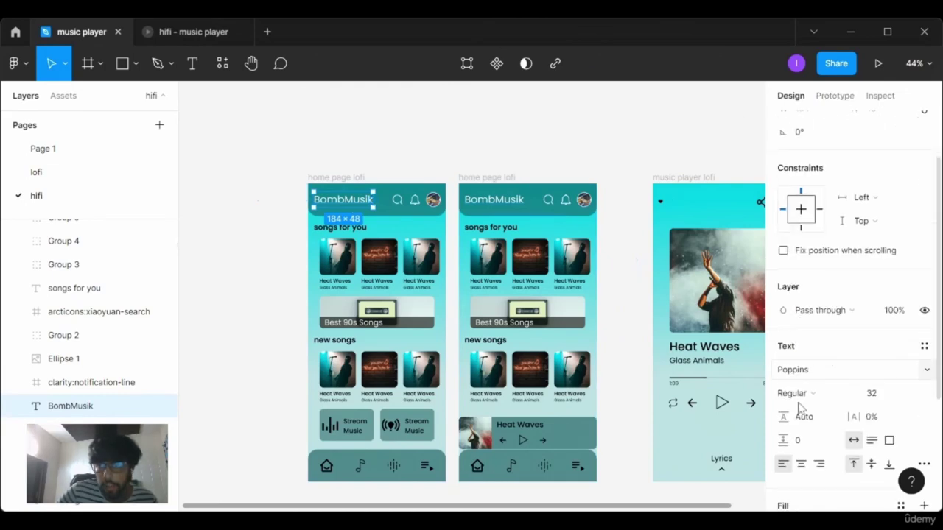
pyautogui.click(840, 396)
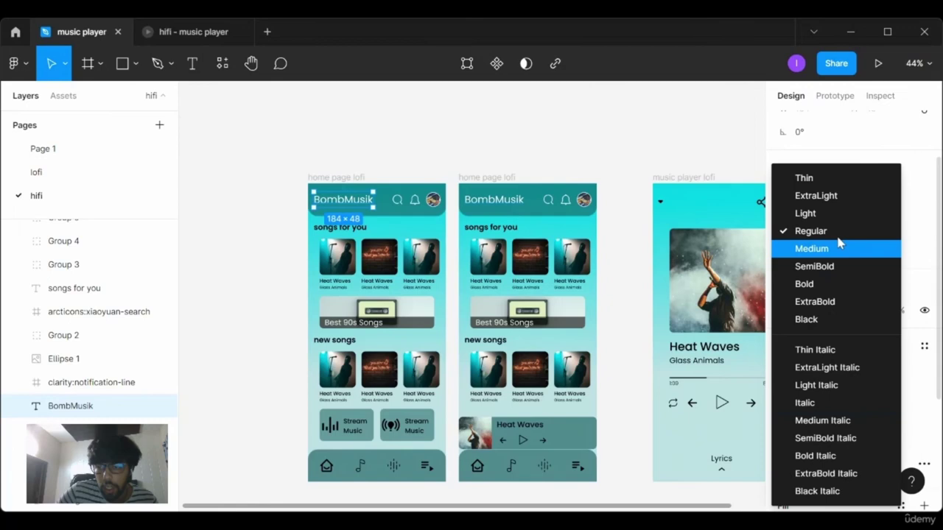
pyautogui.click(834, 265)
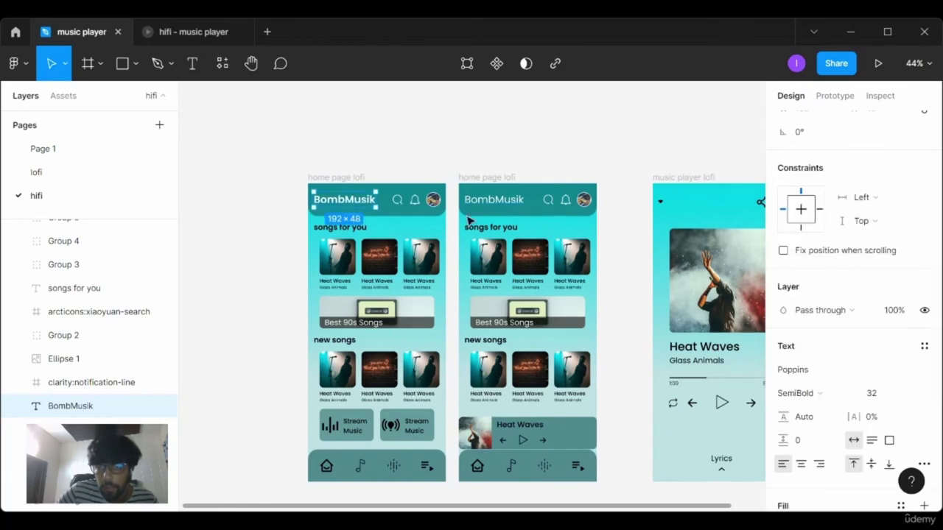
# - Make the second frame's BombMusik title SemiBold as well
pyautogui.click(480, 204)
pyautogui.click(800, 393)
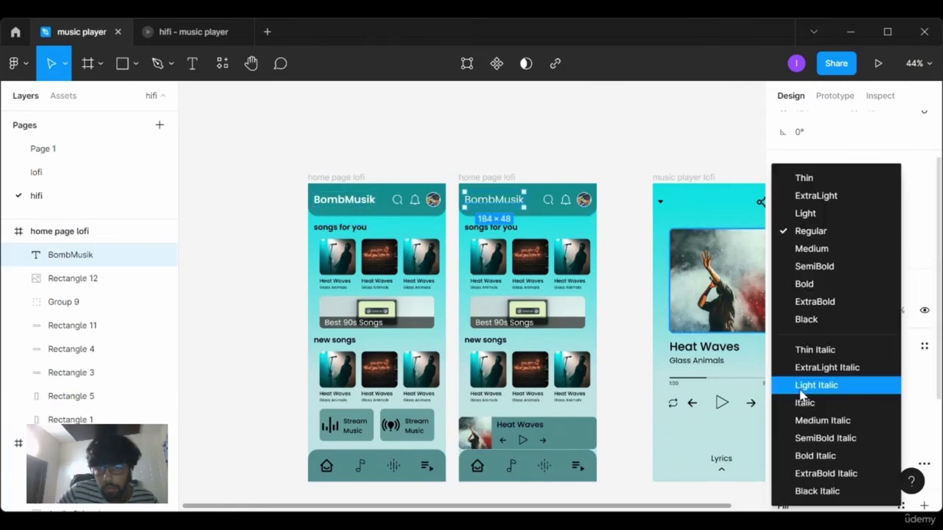
pyautogui.click(830, 267)
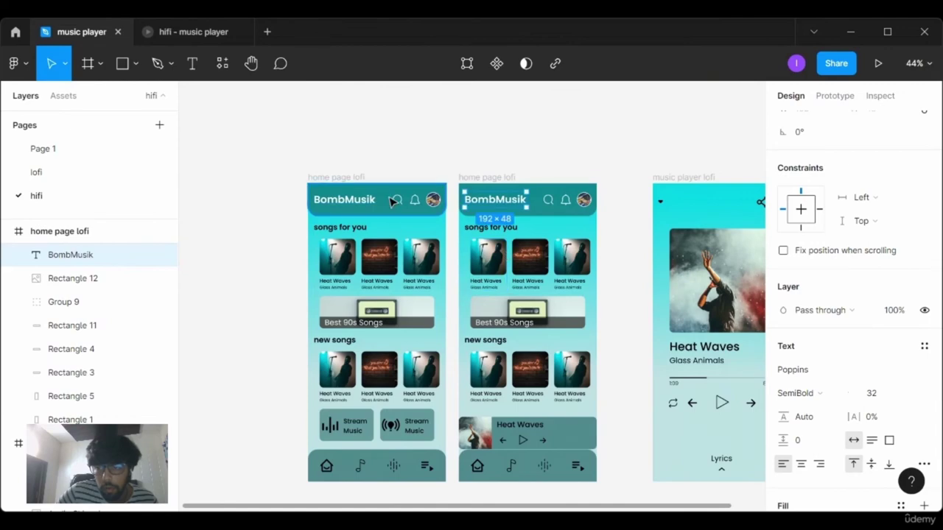
pyautogui.click(426, 149)
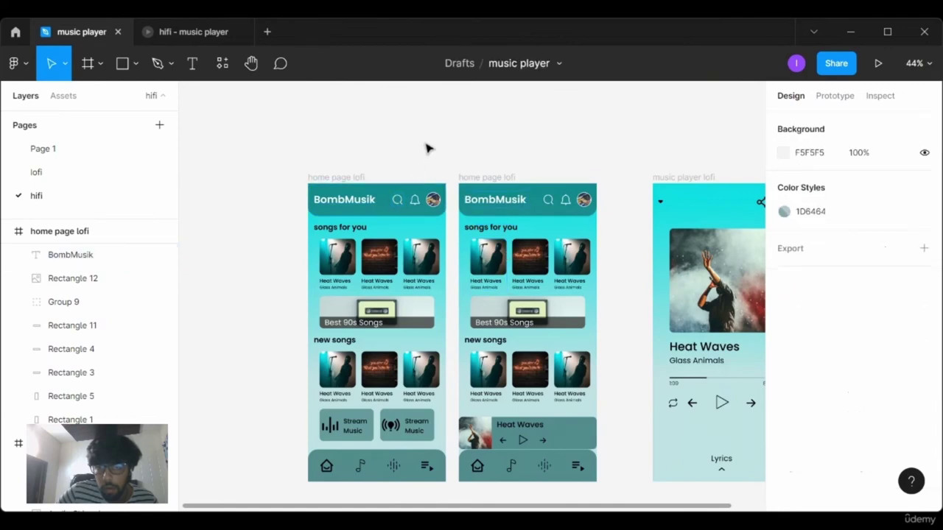
# - Inspect the image fill settings of the first songs-for-you and new-songs thumbnails
pyautogui.click(397, 199)
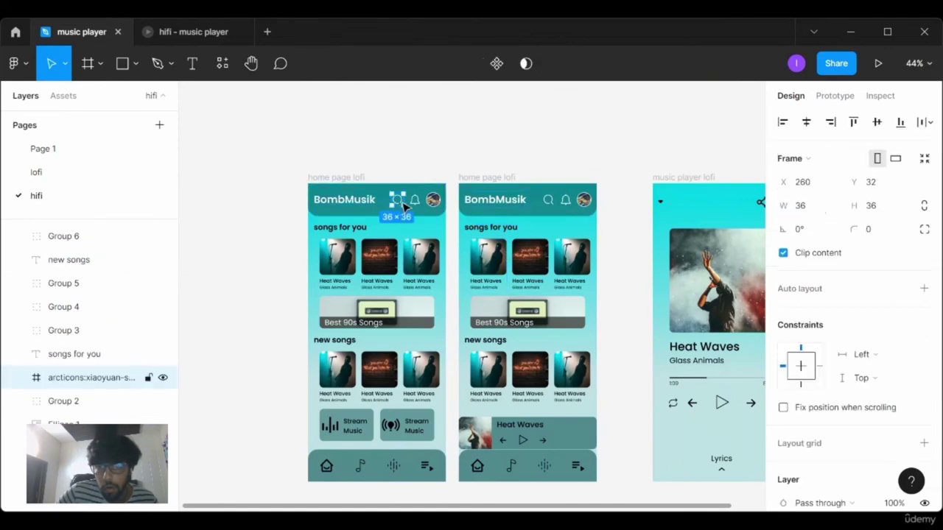
pyautogui.click(442, 160)
pyautogui.scroll(1, 390, 257)
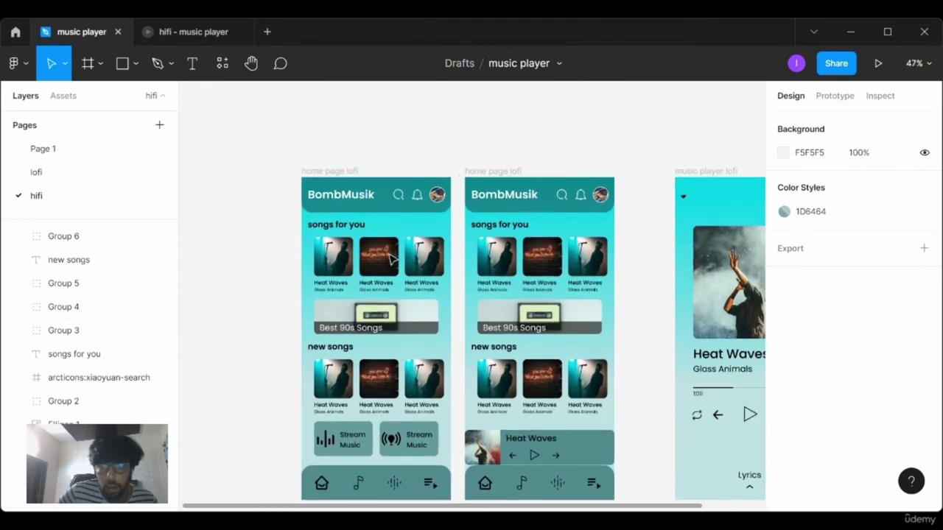
pyautogui.doubleClick(344, 263)
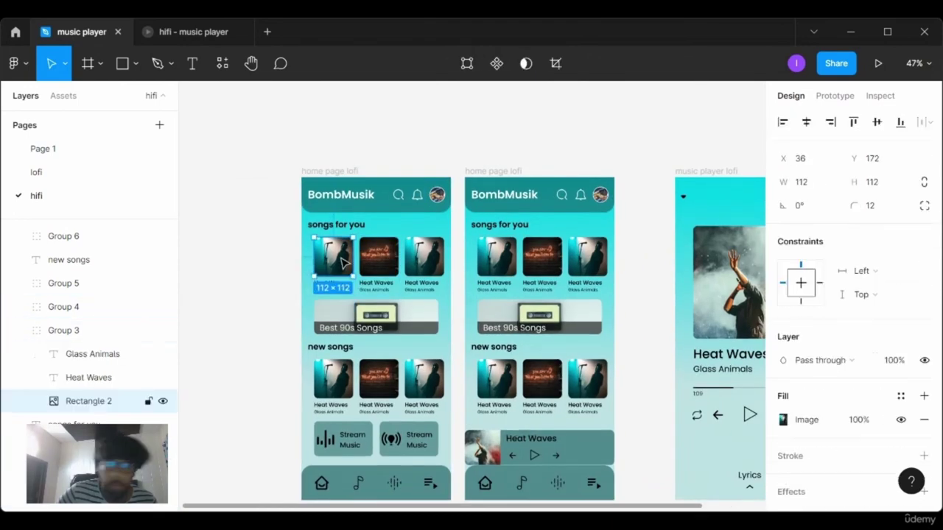
pyautogui.scroll(-2, 796, 347)
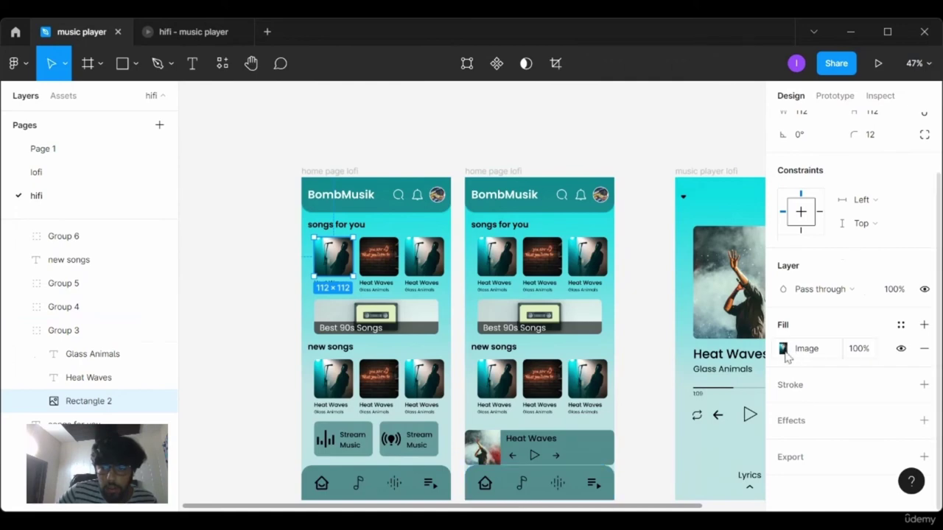
pyautogui.click(783, 349)
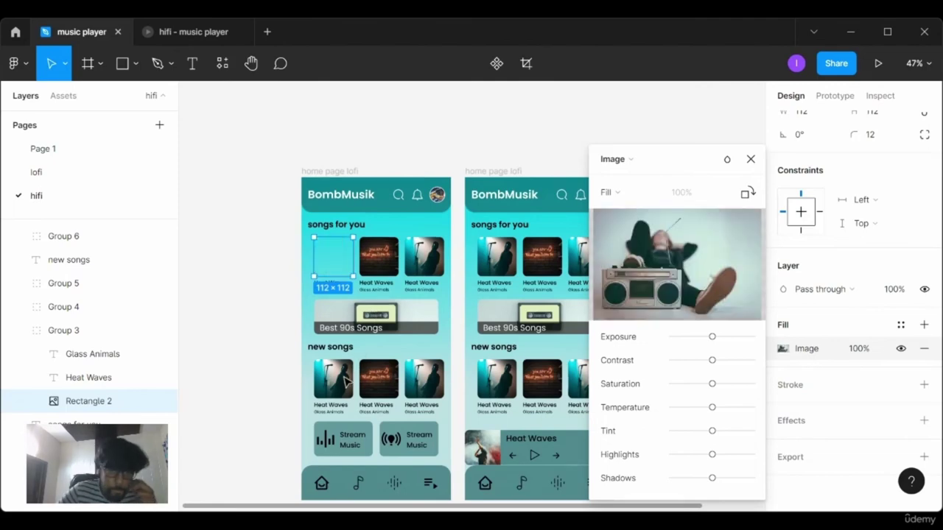
pyautogui.press('Escape')
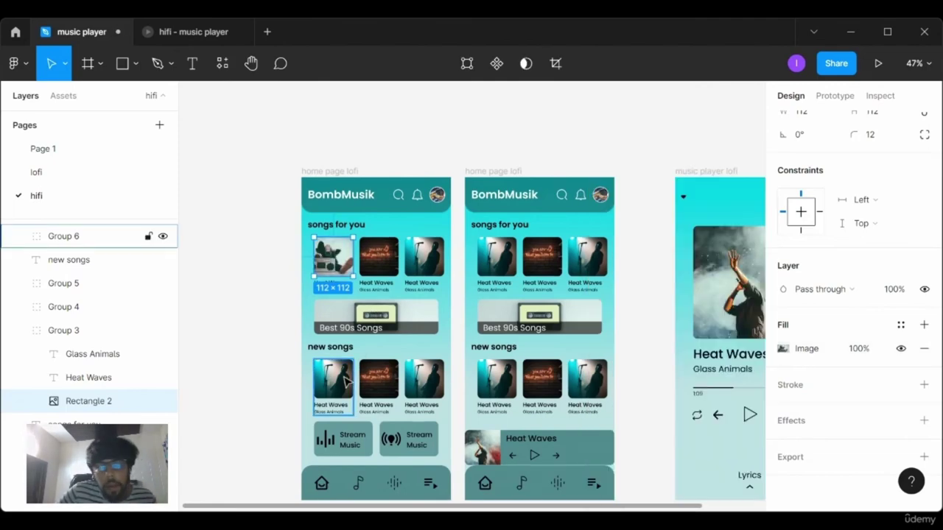
pyautogui.click(325, 387)
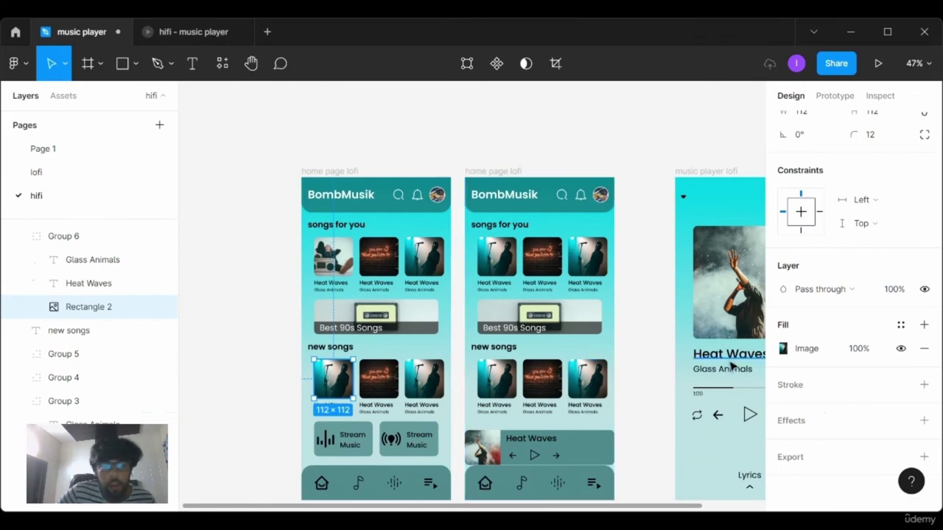
pyautogui.click(784, 349)
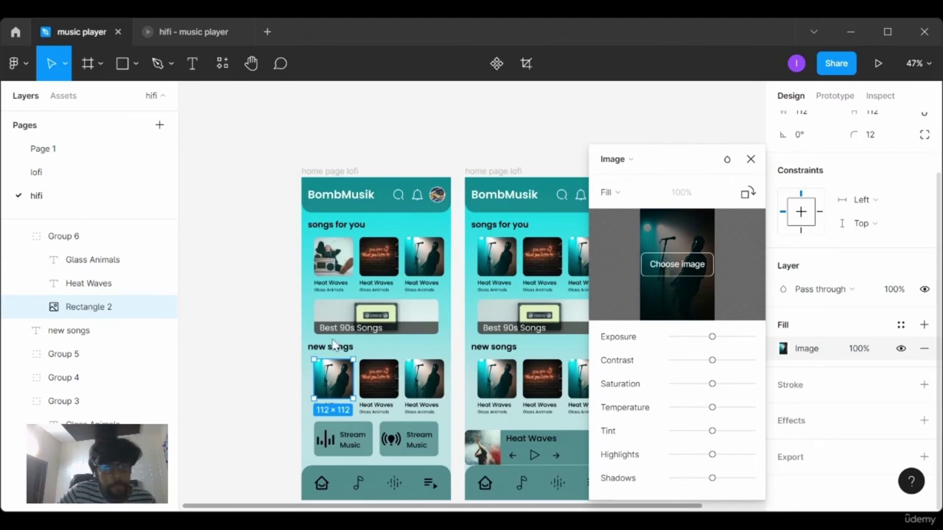
pyautogui.hotkey('ctrl', 'z')
pyautogui.hotkey('ctrl', 'z')
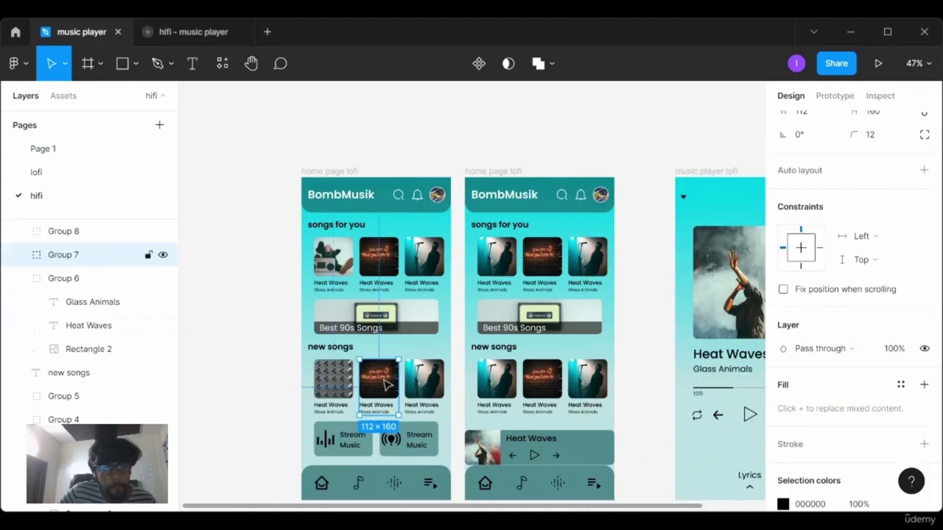
# - Set the neon image in the middle new-songs card to Fill mode
pyautogui.doubleClick(379, 378)
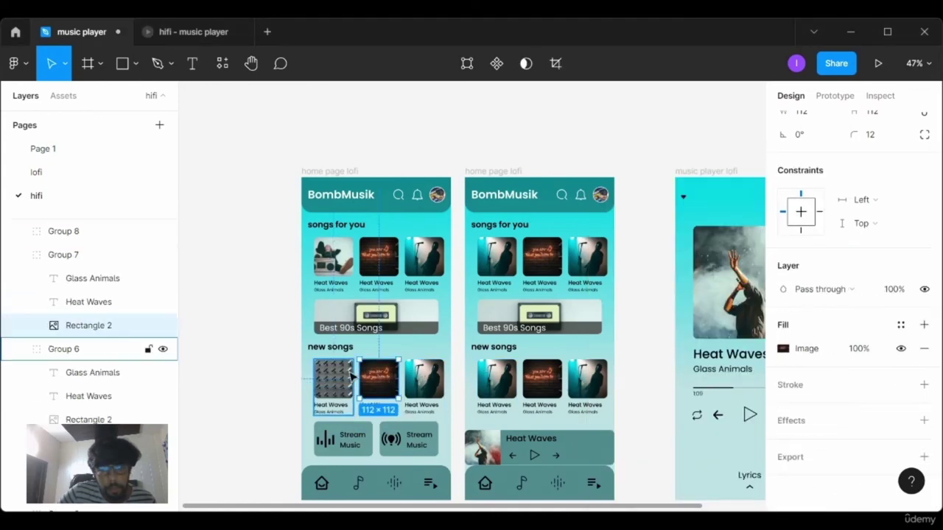
pyautogui.click(783, 349)
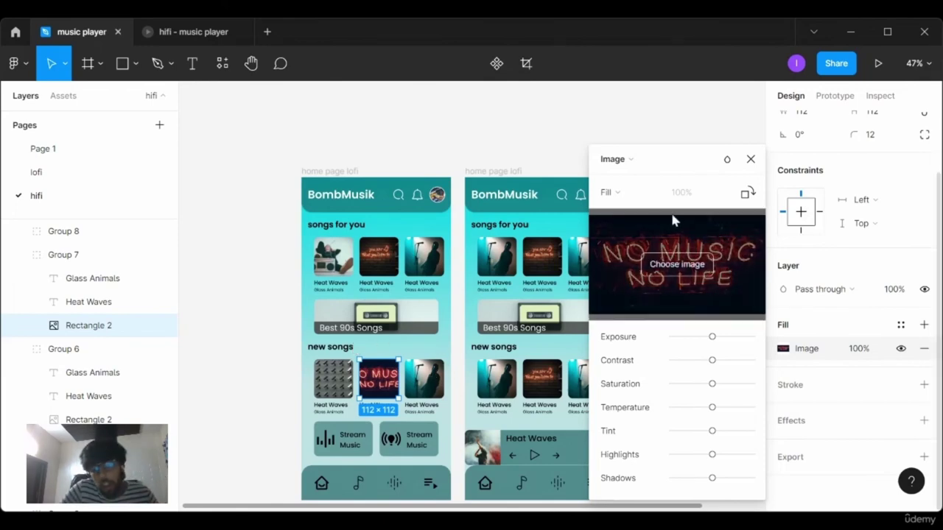
pyautogui.click(623, 193)
pyautogui.click(631, 211)
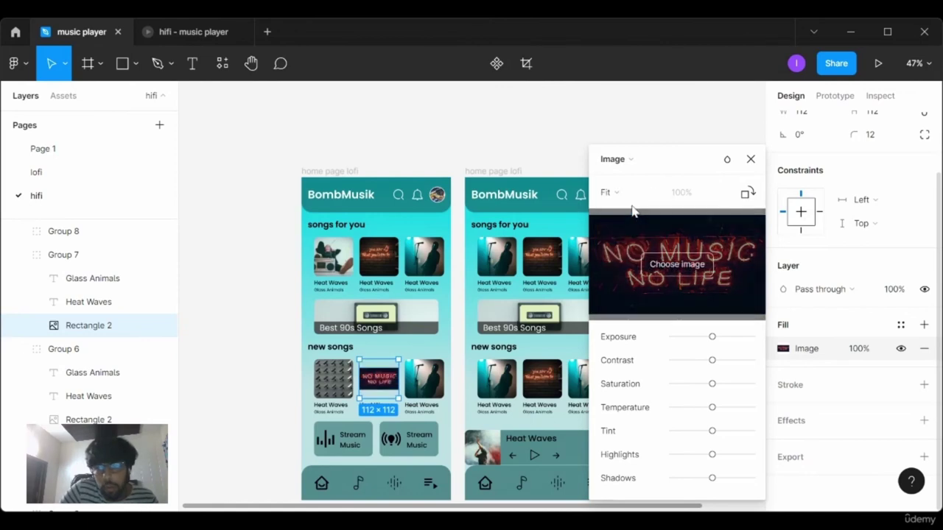
pyautogui.click(607, 192)
pyautogui.click(628, 215)
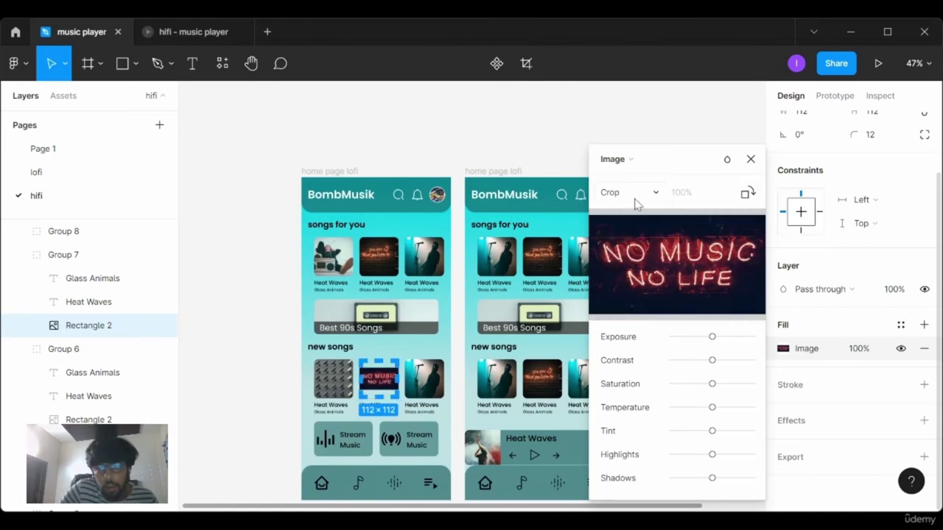
pyautogui.click(635, 196)
pyautogui.click(641, 155)
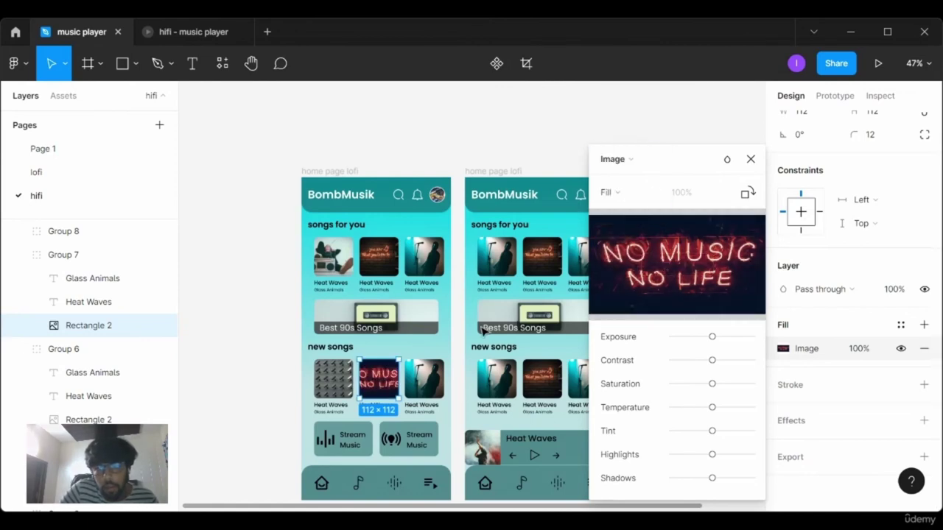
pyautogui.click(439, 377)
# - Replace the third new-songs card's image with the red graffiti sign photo
pyautogui.doubleClick(438, 377)
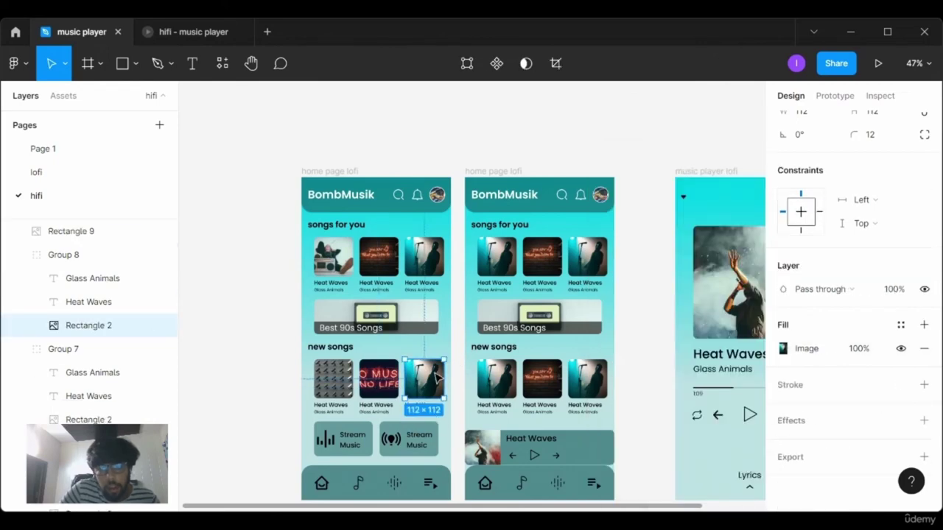
pyautogui.click(783, 349)
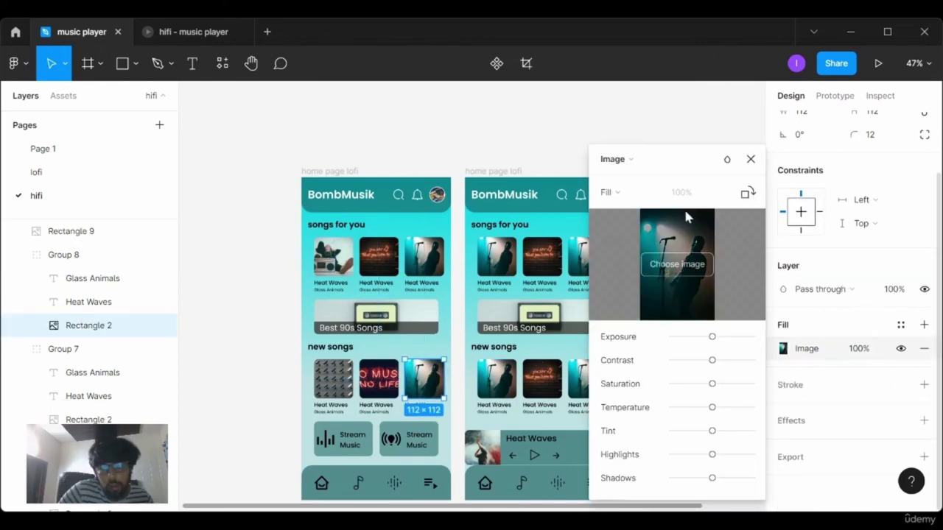
pyautogui.click(630, 193)
pyautogui.click(642, 164)
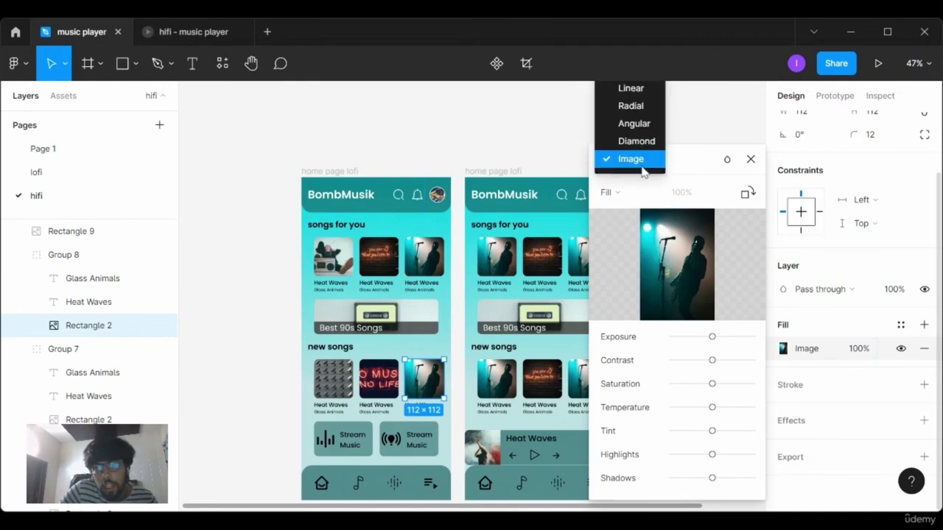
pyautogui.click(652, 159)
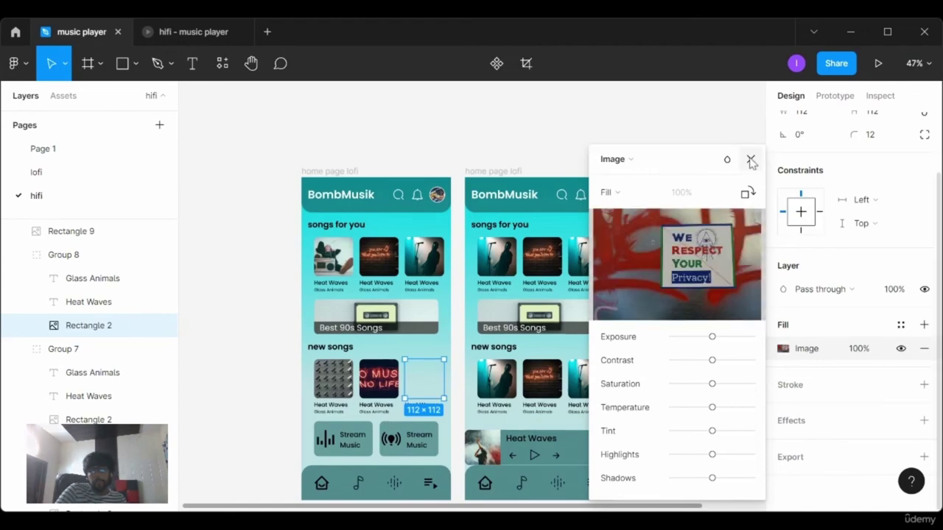
pyautogui.click(750, 160)
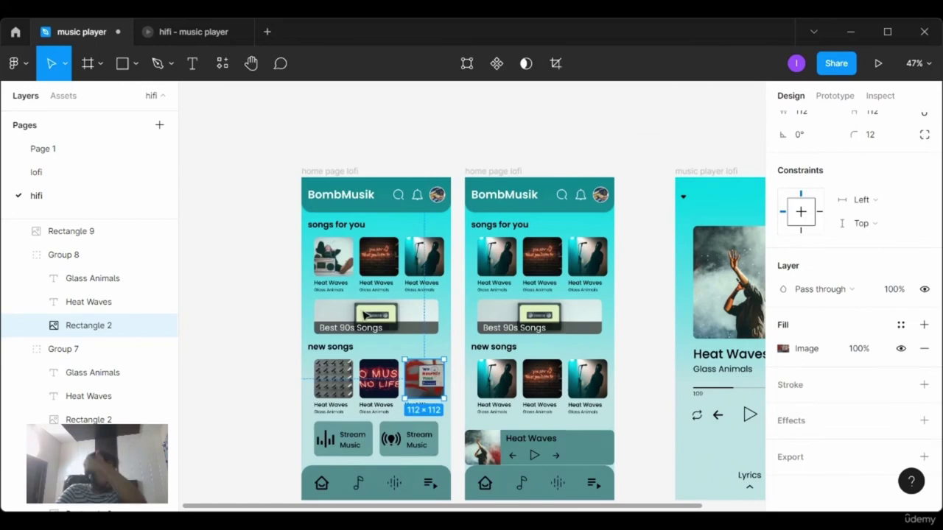
pyautogui.click(416, 412)
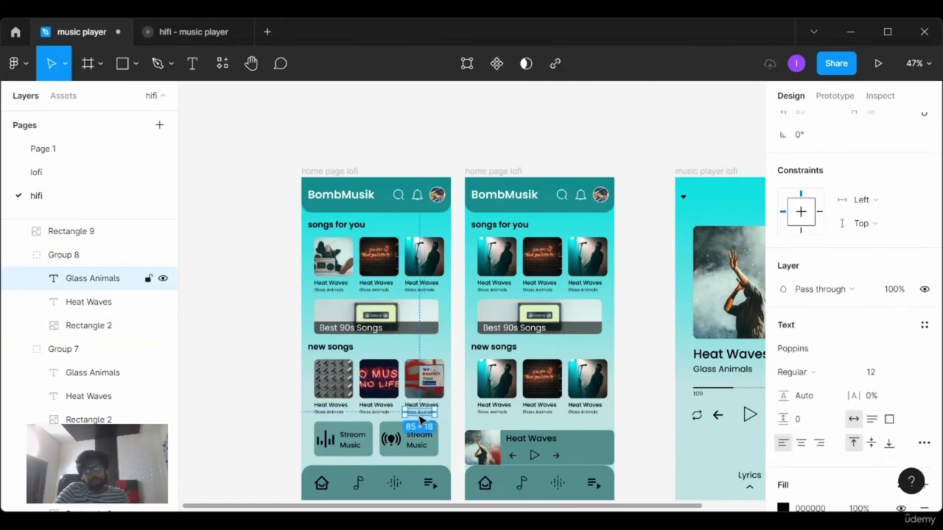
# - Retitle the second songs-for-you card Waver with artist Mr X
pyautogui.click(432, 130)
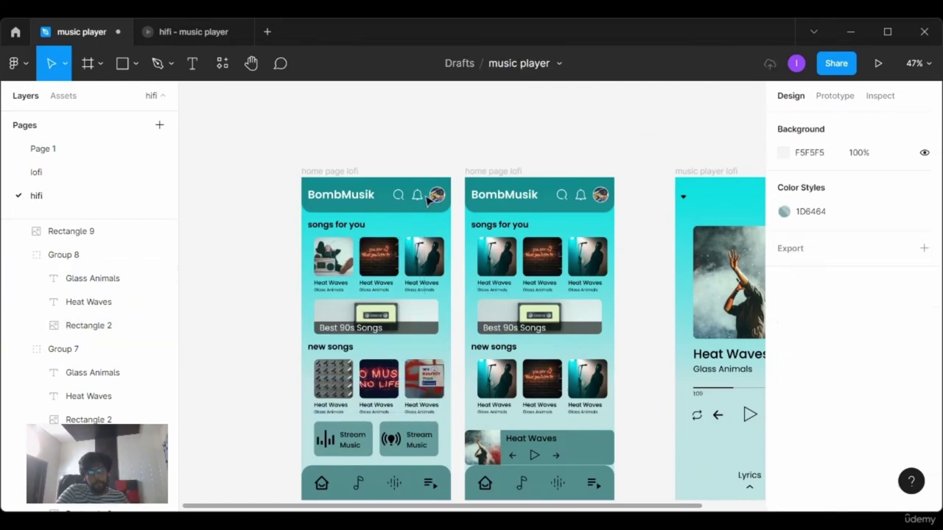
pyautogui.doubleClick(381, 287)
pyautogui.click(375, 283)
pyautogui.press('BackSpace')
pyautogui.press('BackSpace')
pyautogui.press('BackSpace')
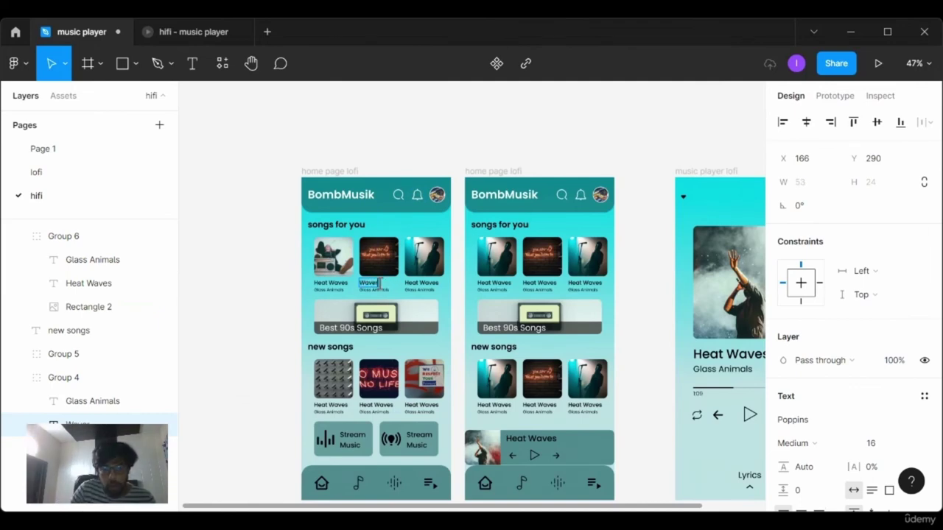
pyautogui.click(377, 289)
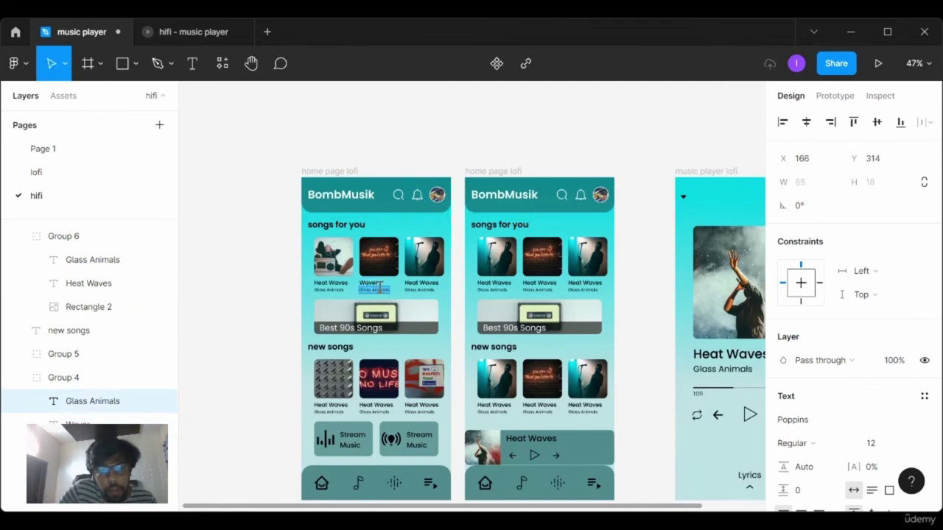
pyautogui.write('Mr')
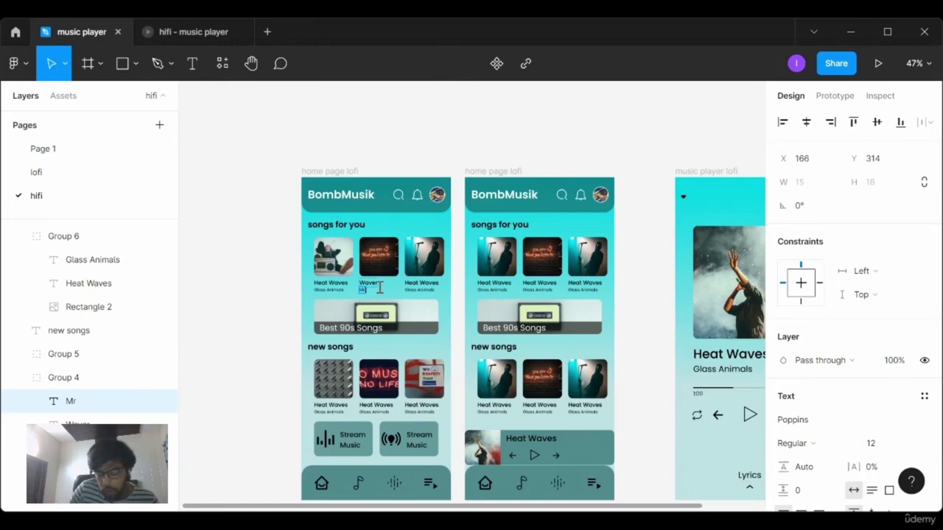
pyautogui.write(' XC')
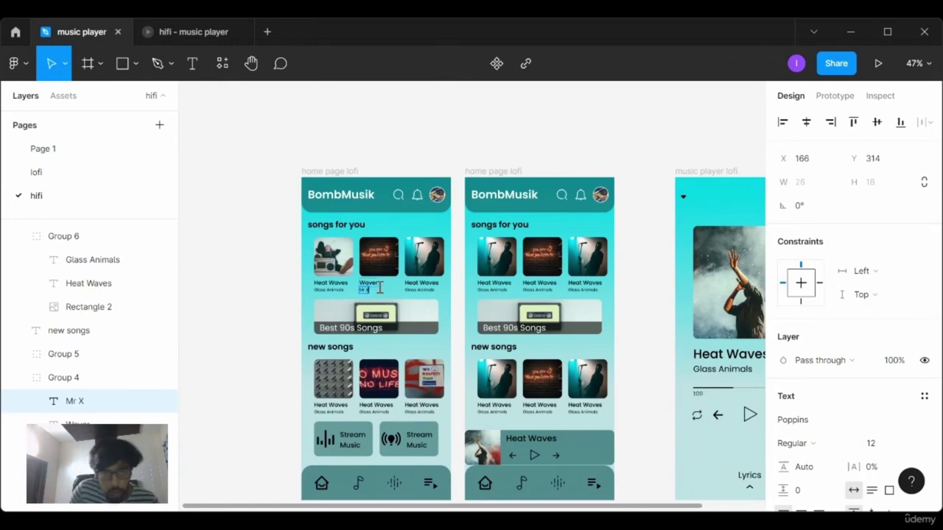
# - Change the first songs-for-you card's title to lOVe is DeaD
pyautogui.click(324, 284)
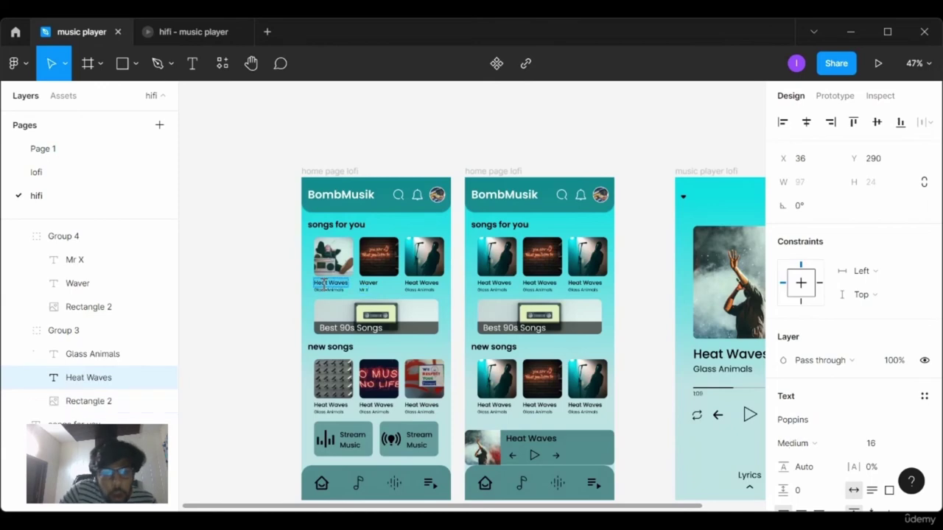
pyautogui.write('loVE')
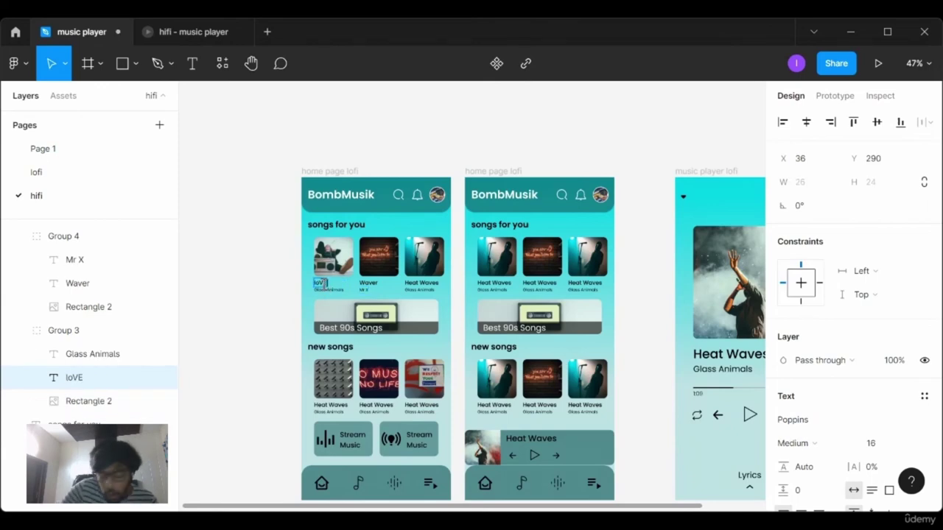
pyautogui.press('BackSpace')
pyautogui.write('lOV')
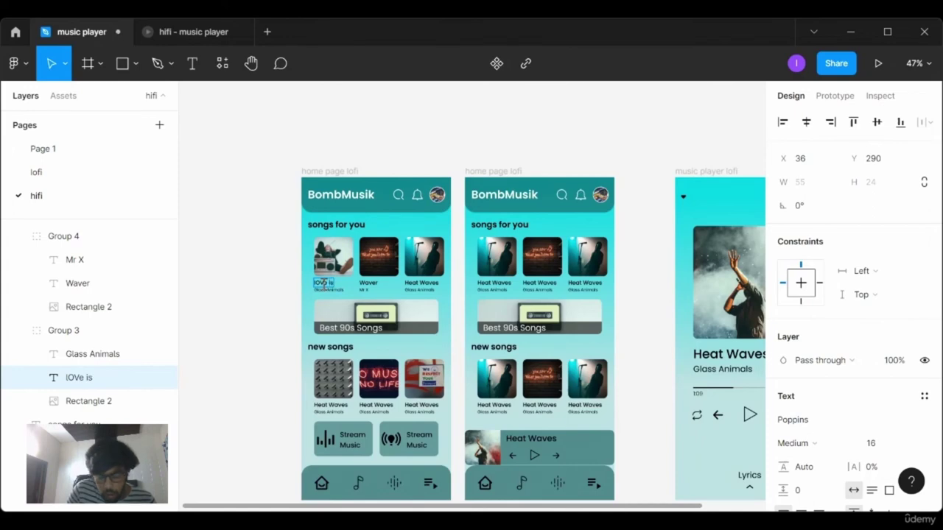
pyautogui.write('eaD')
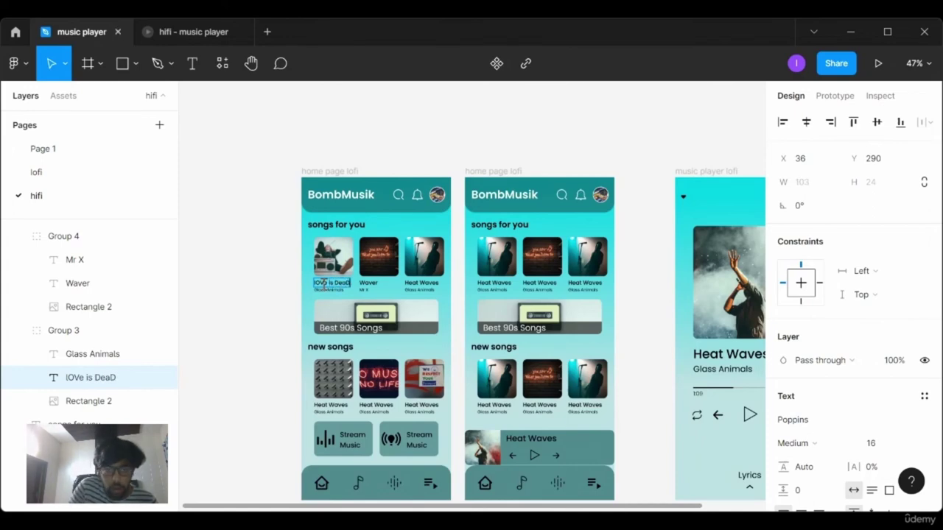
pyautogui.press('Escape')
# - Set the first card's artist name to KY Group
pyautogui.click(425, 123)
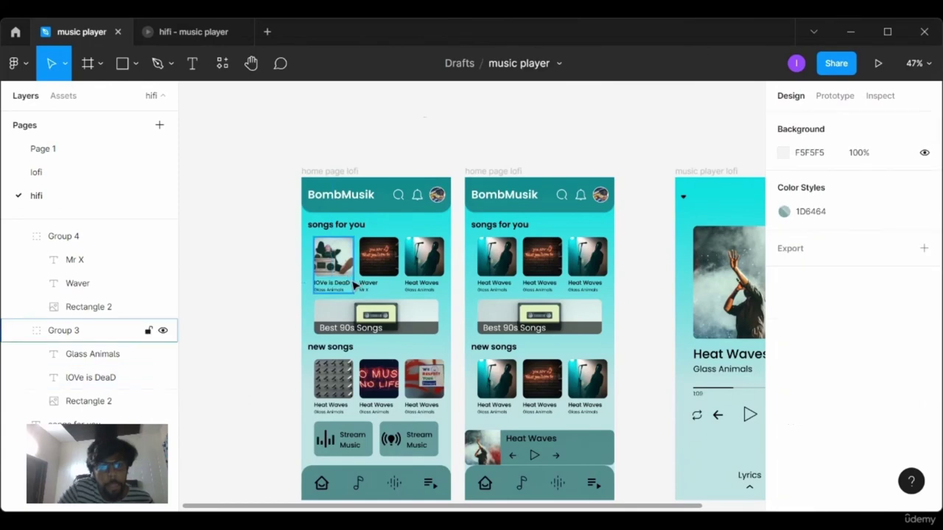
pyautogui.click(331, 292)
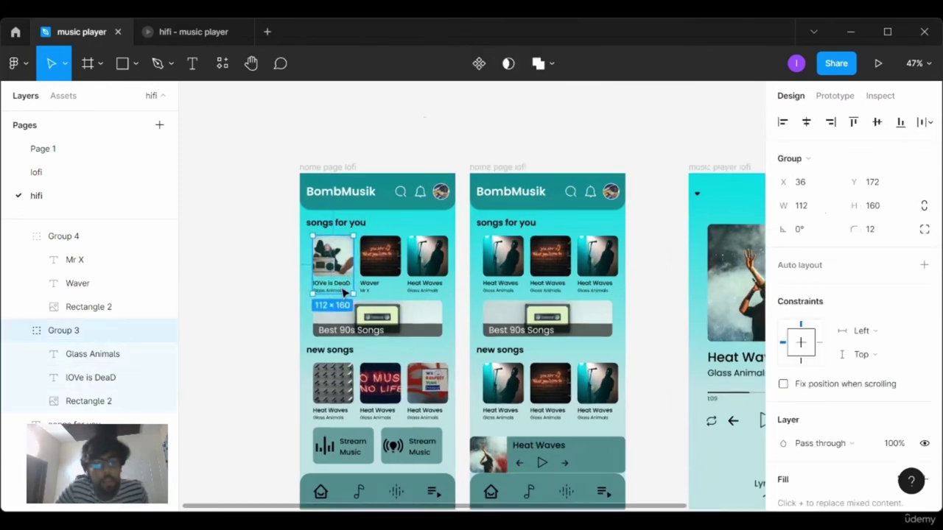
pyautogui.scroll(3, 331, 291)
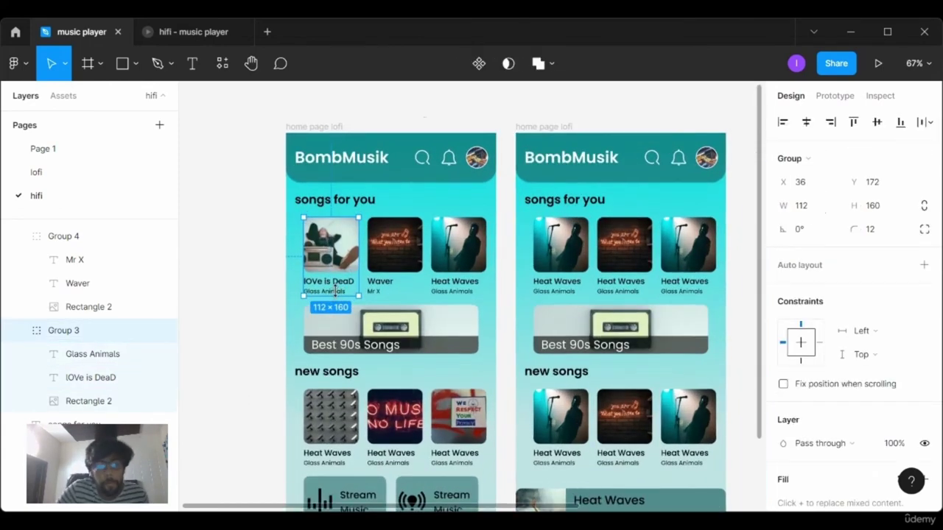
pyautogui.doubleClick(336, 292)
pyautogui.press('Return')
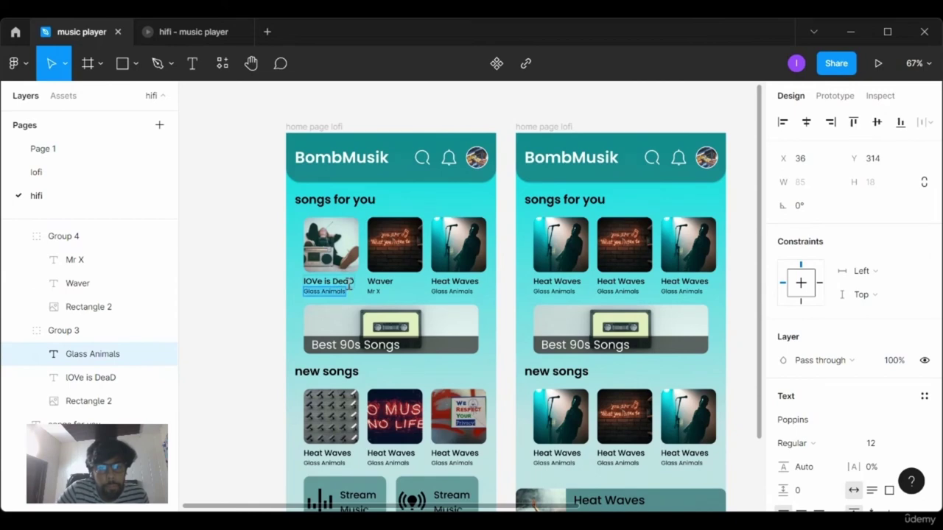
pyautogui.write('KY Group')
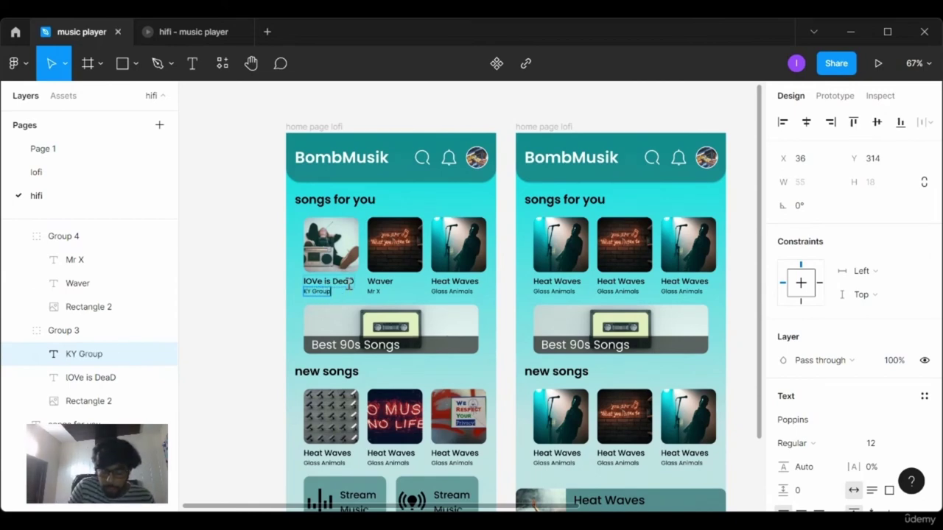
pyautogui.scroll(-1, 355, 417)
# - Title the first new-songs card Night Changes by One Direction
pyautogui.doubleClick(323, 447)
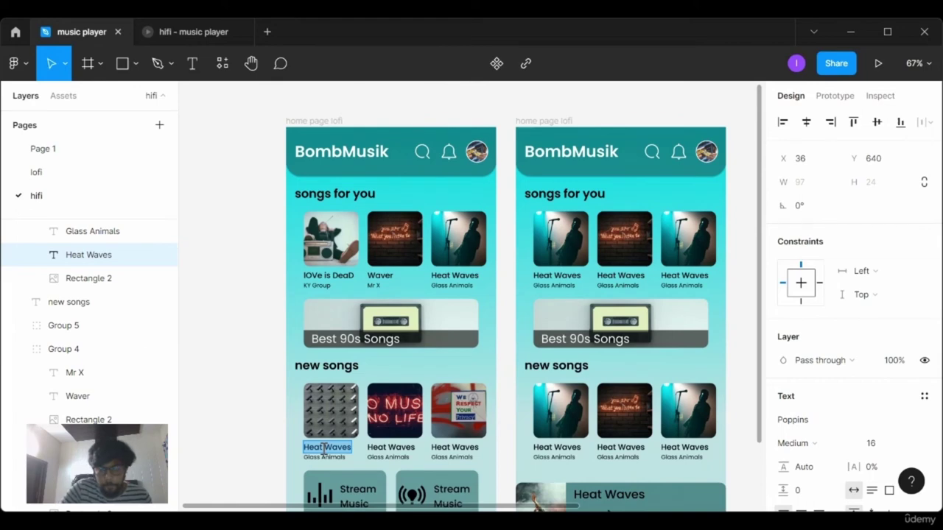
pyautogui.write('Night Change')
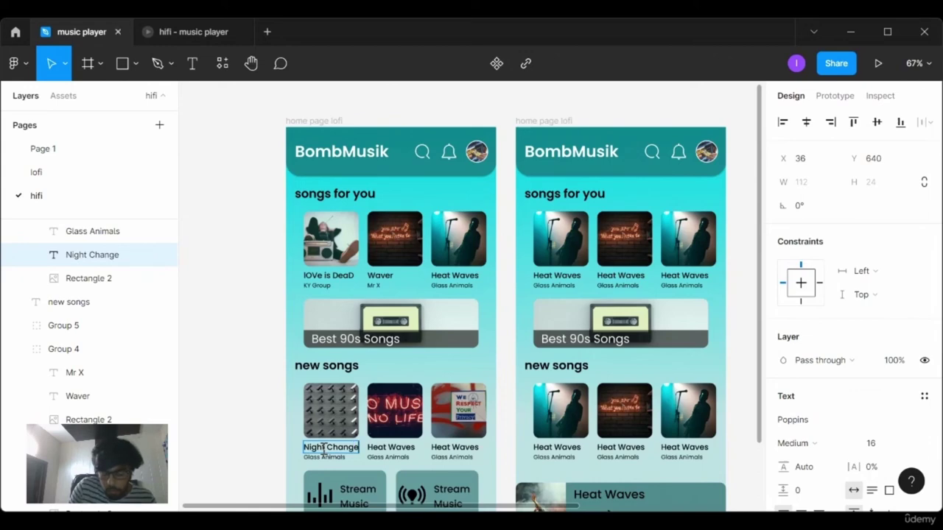
pyautogui.write('s')
pyautogui.click(333, 457)
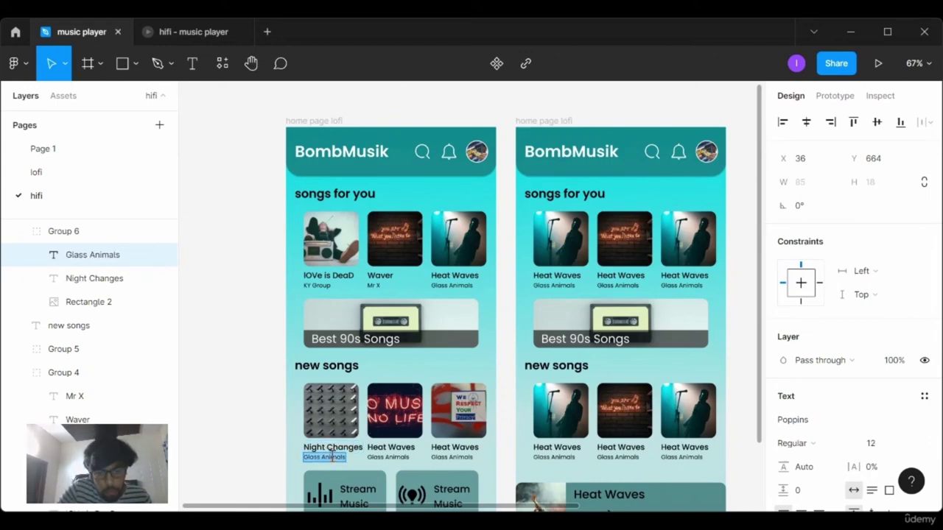
pyautogui.write('o')
pyautogui.press('BackSpace')
pyautogui.write('o')
pyautogui.press('BackSpace')
pyautogui.write('One Direction')
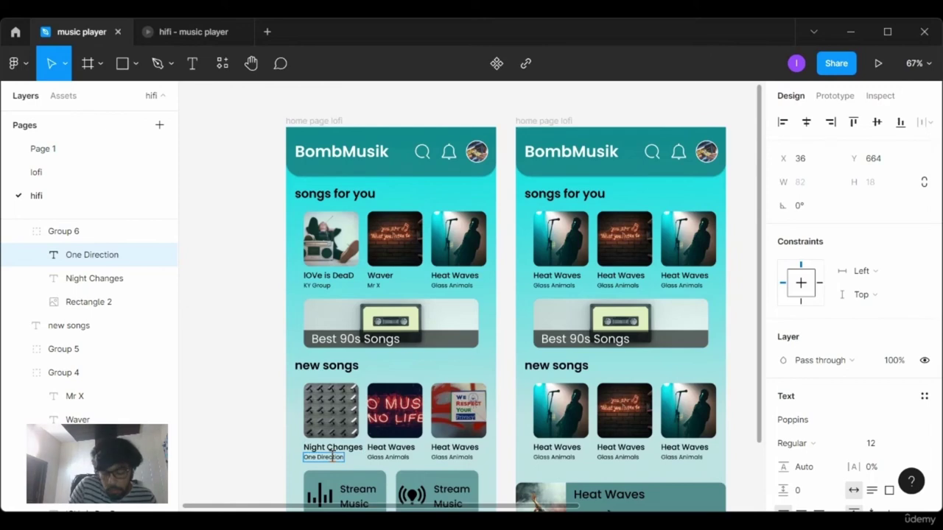
# - Give the second new-songs card the artist Hey Group and the title Music Beats
pyautogui.doubleClick(375, 458)
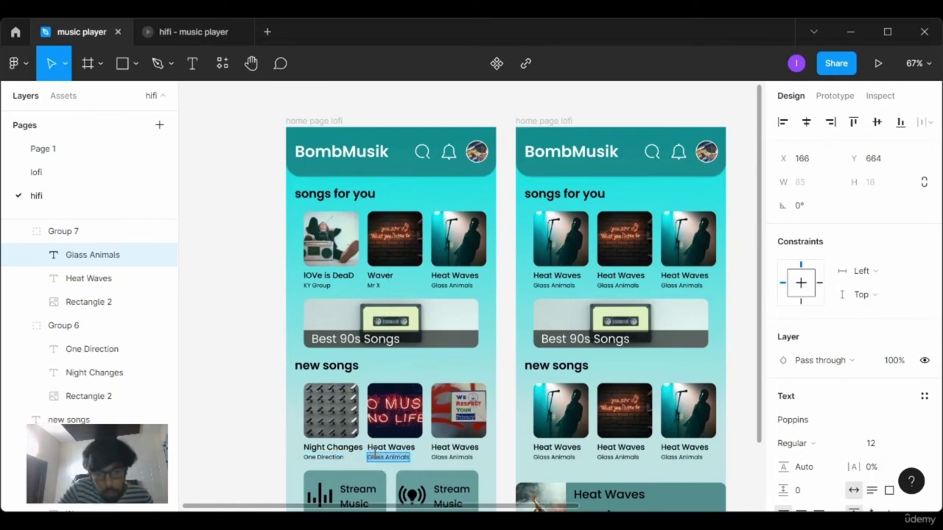
pyautogui.write('Hey Group')
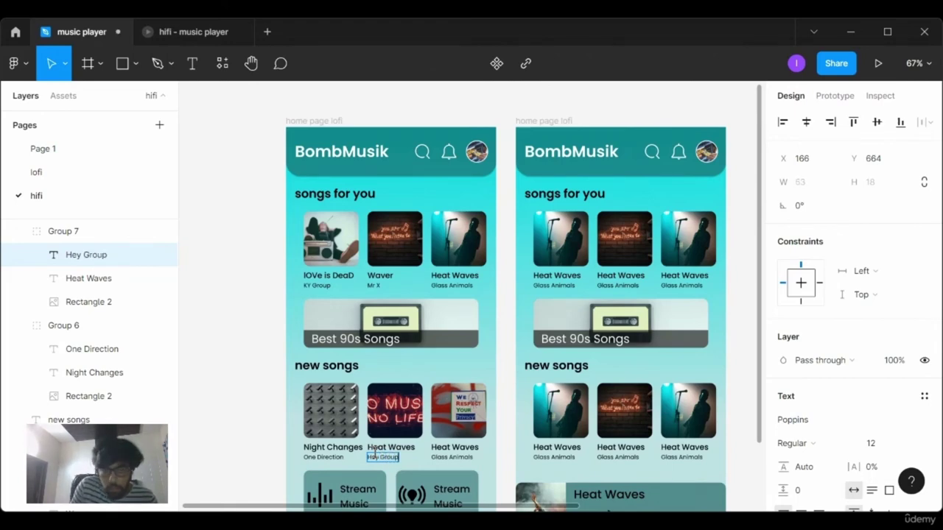
pyautogui.doubleClick(393, 447)
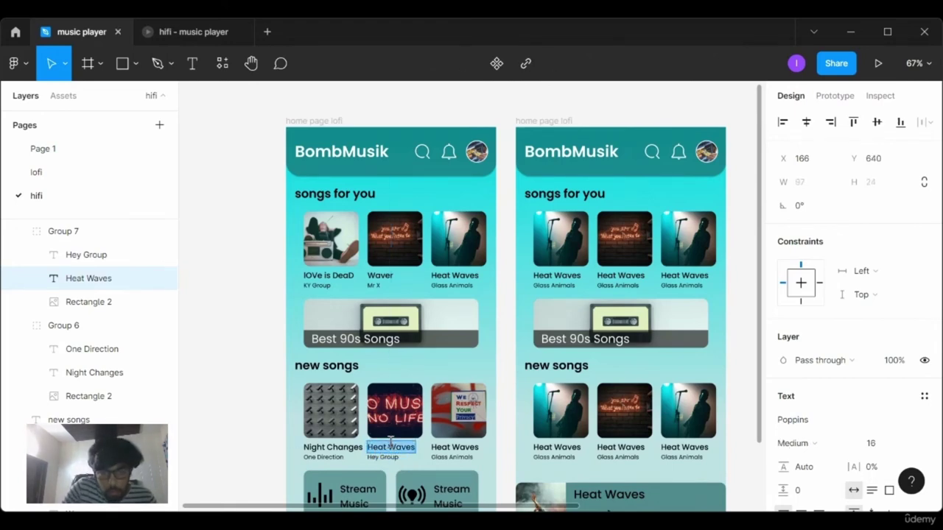
pyautogui.write('Music')
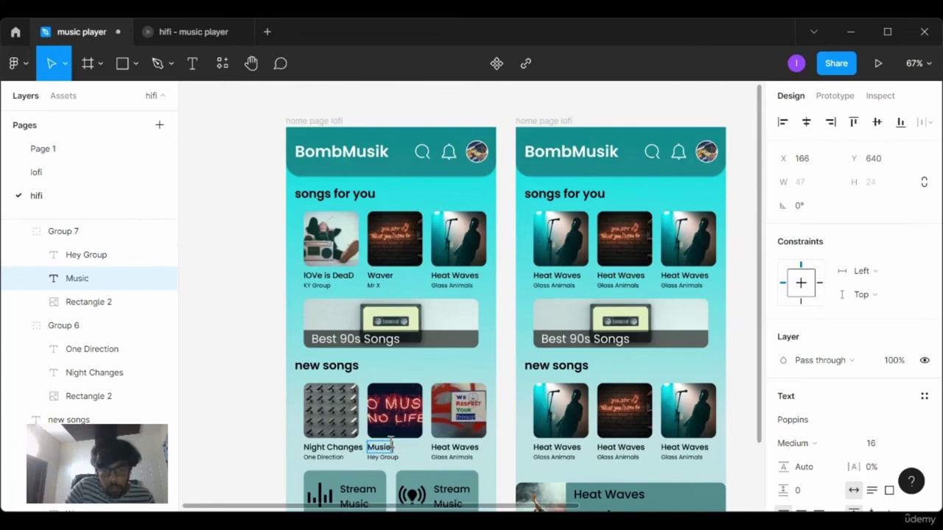
pyautogui.write(' Beats')
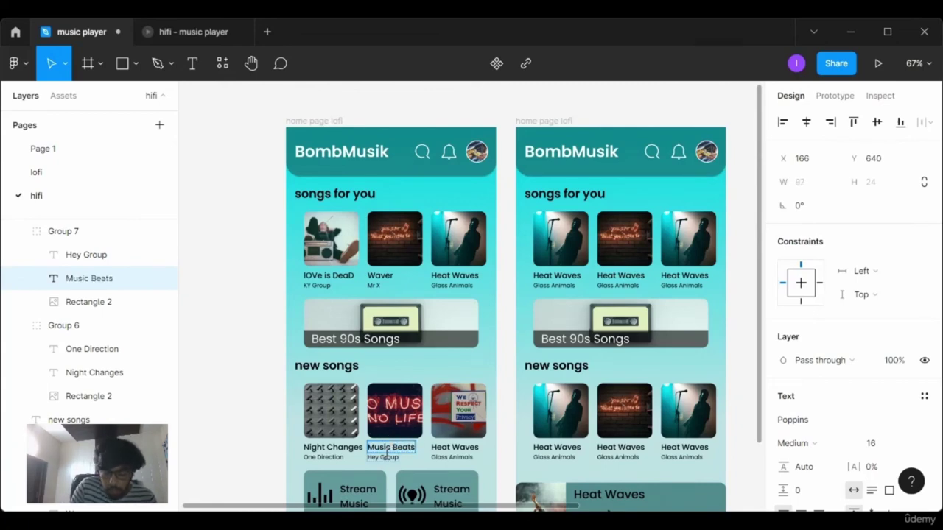
# - Retitle the third new-songs card Respect LBGTQ with the artist World Band
pyautogui.doubleClick(451, 448)
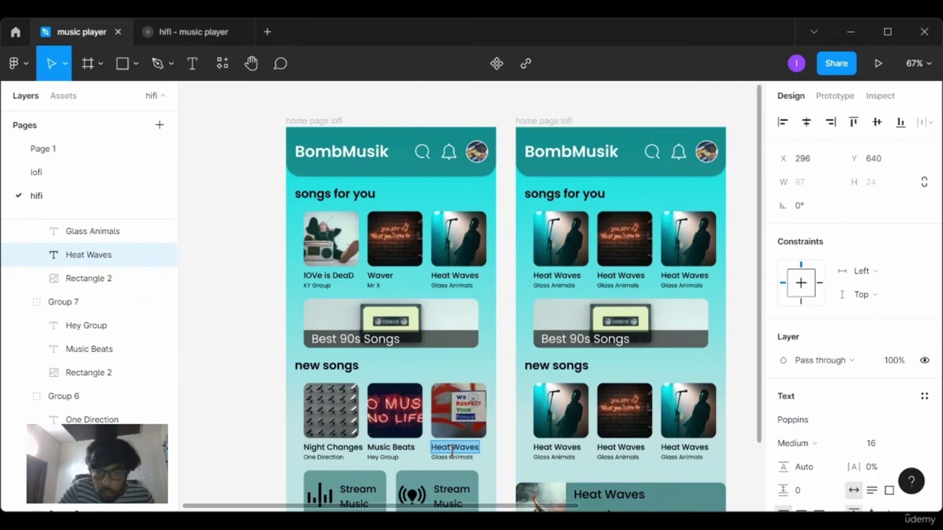
pyautogui.write('Res')
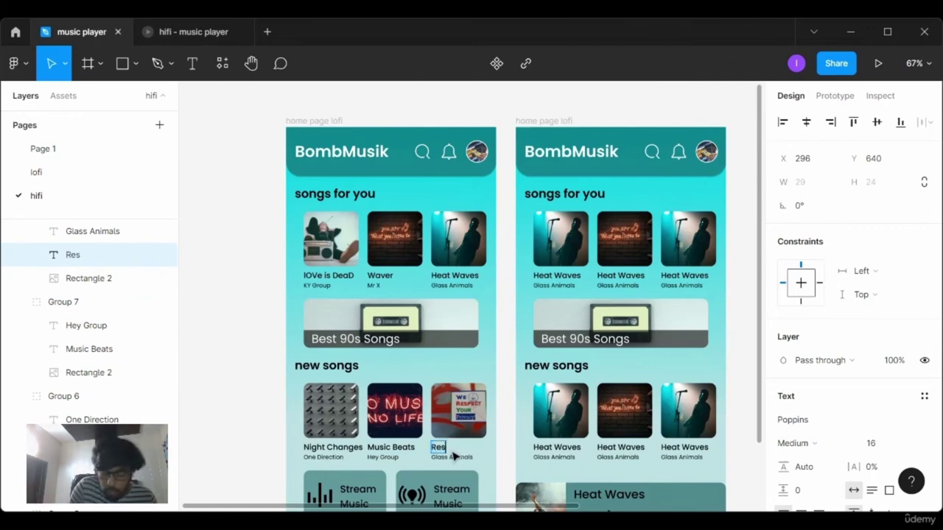
pyautogui.write('pect L')
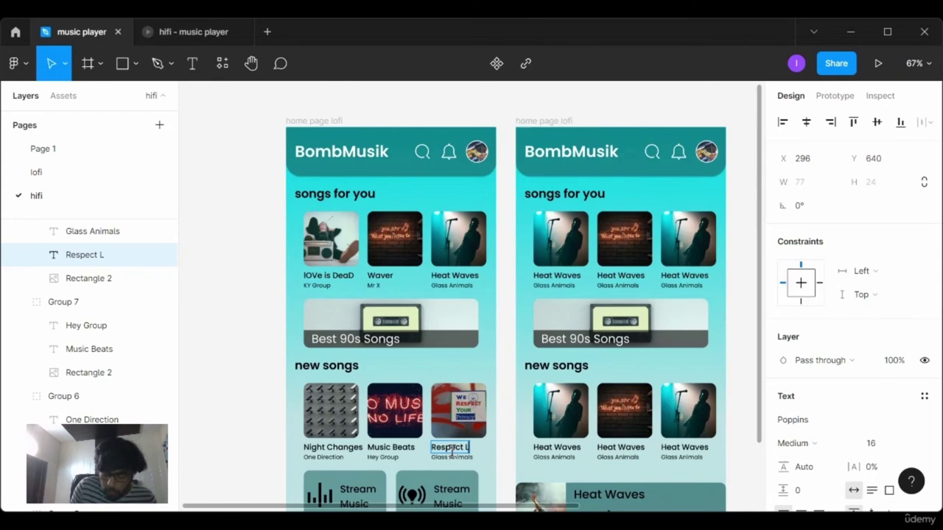
pyautogui.write('BGTQ')
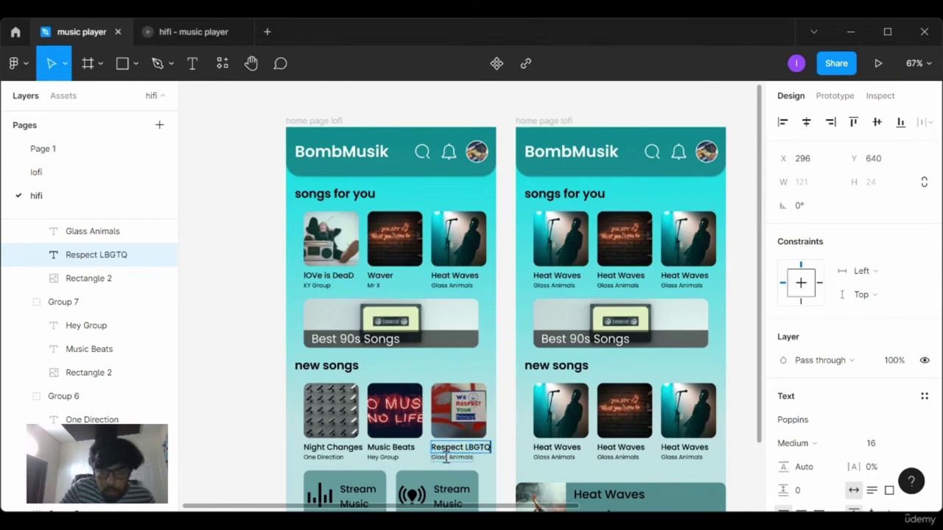
pyautogui.doubleClick(447, 457)
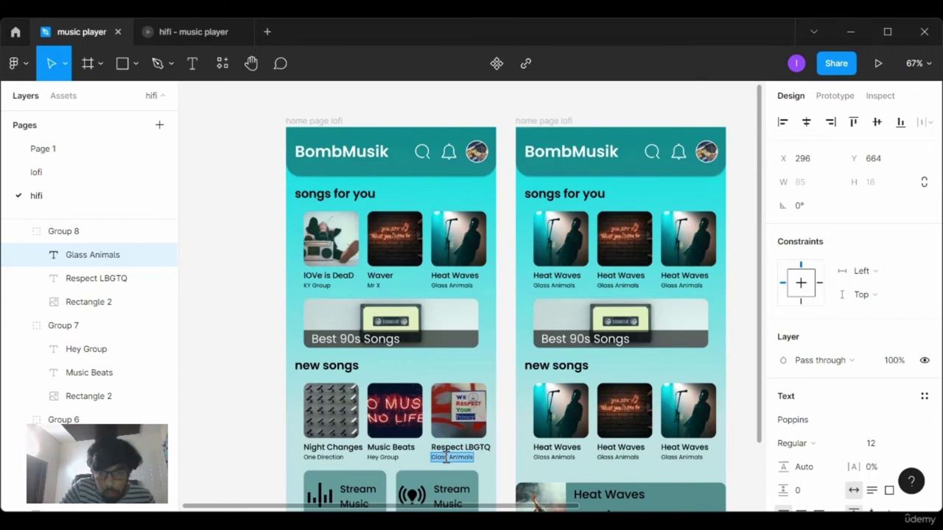
pyautogui.press('BackSpace')
pyautogui.write('wORLD')
pyautogui.press('BackSpace')
pyautogui.press('BackSpace')
pyautogui.press('BackSpace')
pyautogui.press('BackSpace')
pyautogui.press('BackSpace')
pyautogui.write('World Ban')
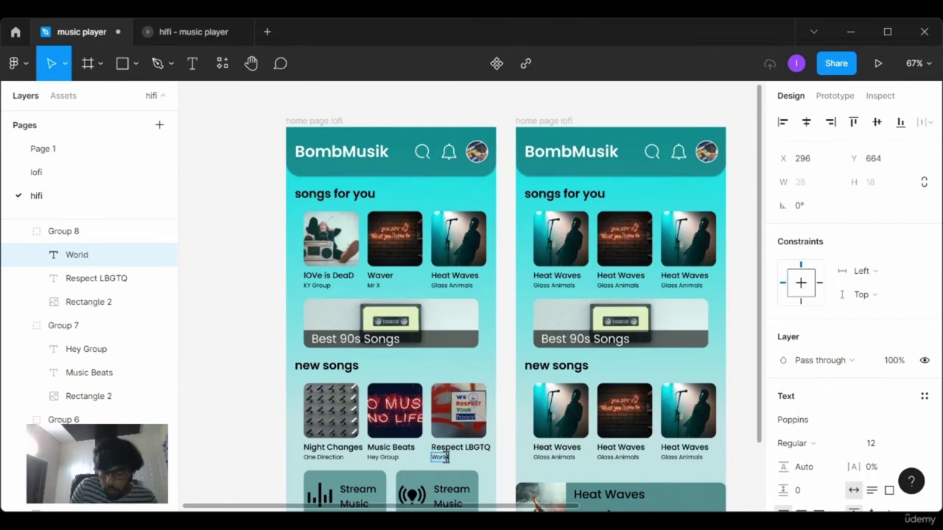
pyautogui.write('d')
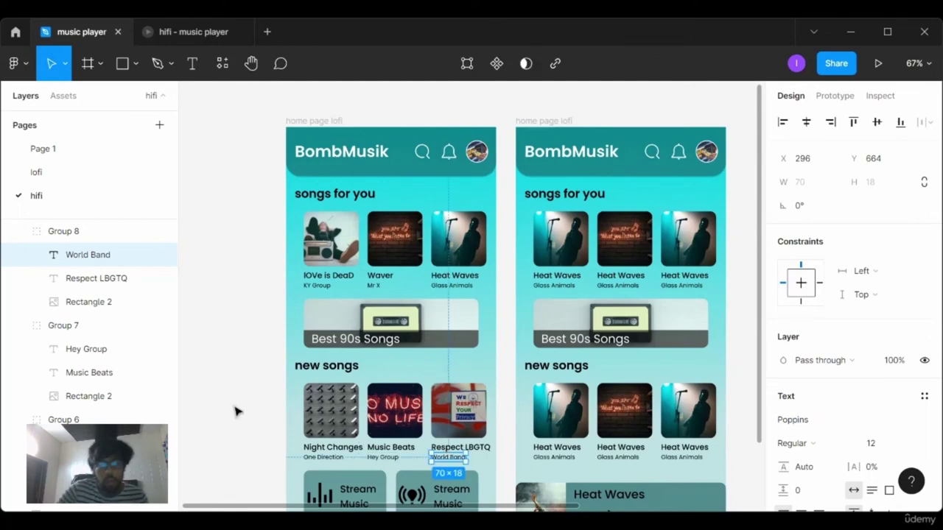
pyautogui.click(235, 411)
pyautogui.scroll(-3, 515, 356)
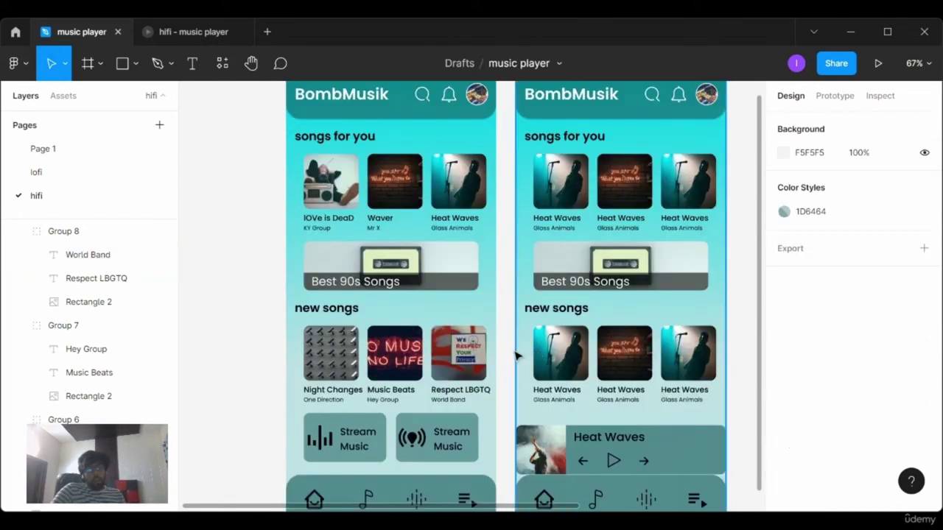
pyautogui.keyDown('ctrl'); pyautogui.scroll(-3, 516, 356); pyautogui.keyUp('ctrl')
pyautogui.scroll(1, 516, 355)
pyautogui.scroll(1, 516, 356)
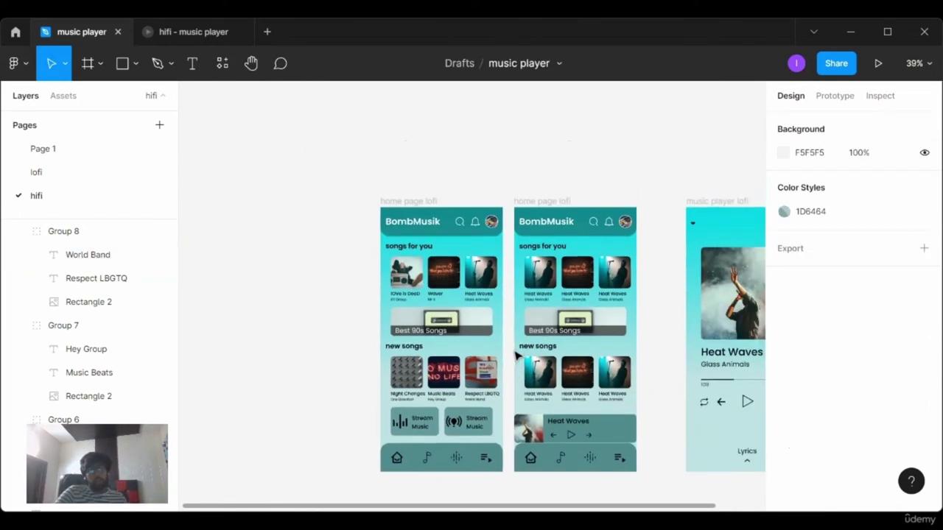
pyautogui.keyDown('ctrl'); pyautogui.scroll(3, 515, 356); pyautogui.keyUp('ctrl')
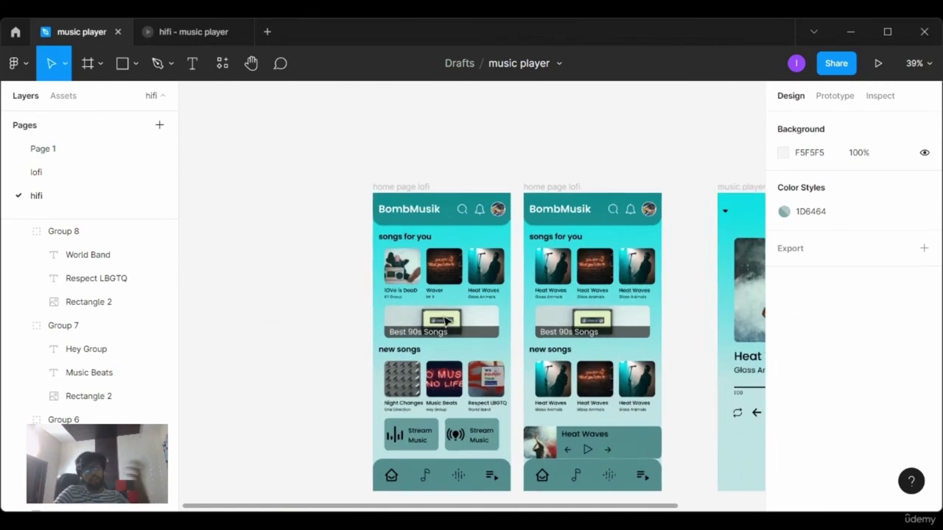
pyautogui.keyDown('ctrl'); pyautogui.scroll(-2, 446, 321); pyautogui.keyUp('ctrl')
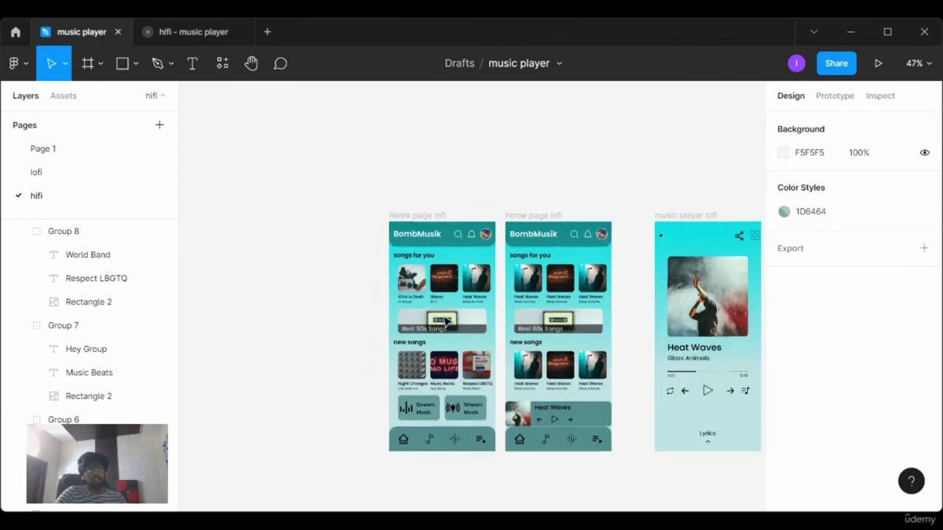
pyautogui.click(417, 215)
pyautogui.click(833, 96)
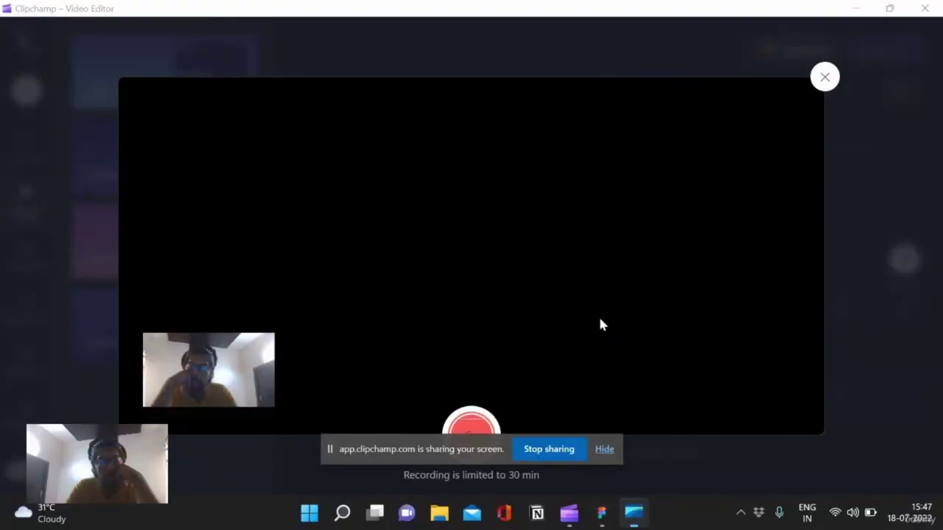
pyautogui.click(604, 440)
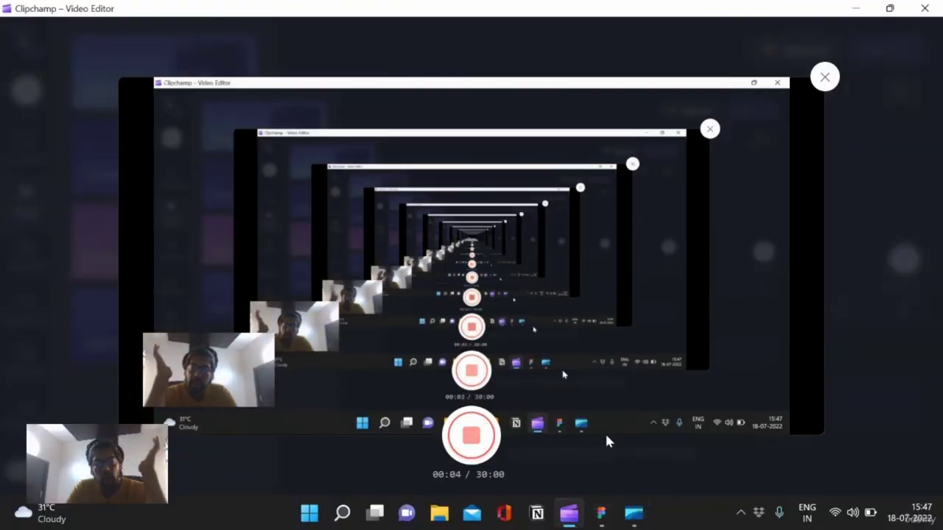
pyautogui.click(601, 513)
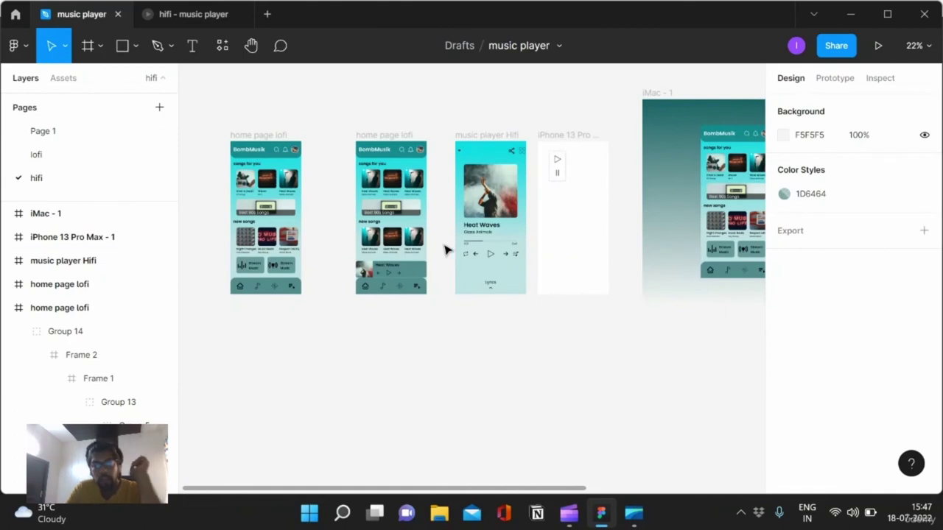
# - Add a 1280×720 iMac frame and drag it below the phone frames
pyautogui.keyDown('ctrl'); pyautogui.scroll(2, 446, 251); pyautogui.keyUp('ctrl')
pyautogui.hscroll(-3, 445, 251)
pyautogui.keyDown('ctrl'); pyautogui.scroll(1, 446, 250); pyautogui.keyUp('ctrl')
pyautogui.keyDown('ctrl'); pyautogui.scroll(1, 446, 251); pyautogui.keyUp('ctrl')
pyautogui.keyDown('ctrl'); pyautogui.scroll(1, 446, 251); pyautogui.keyUp('ctrl')
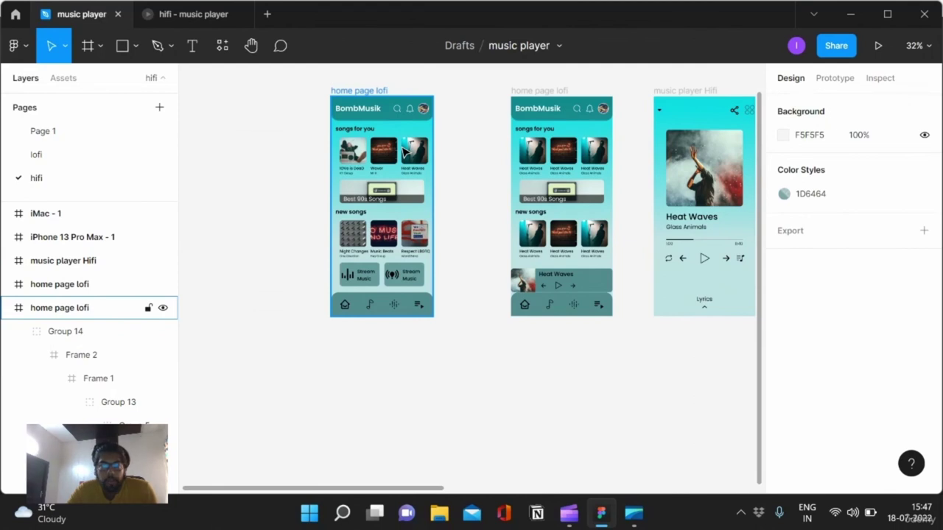
pyautogui.click(92, 48)
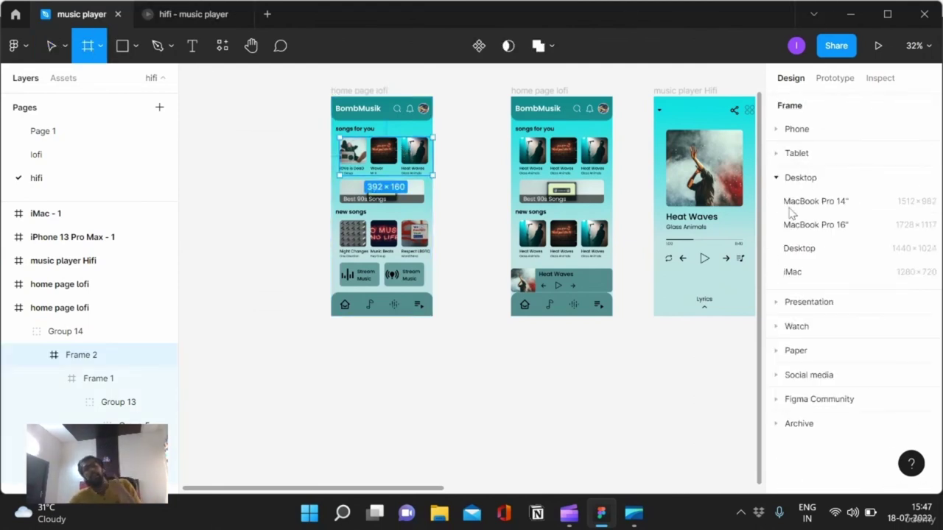
pyautogui.click(791, 271)
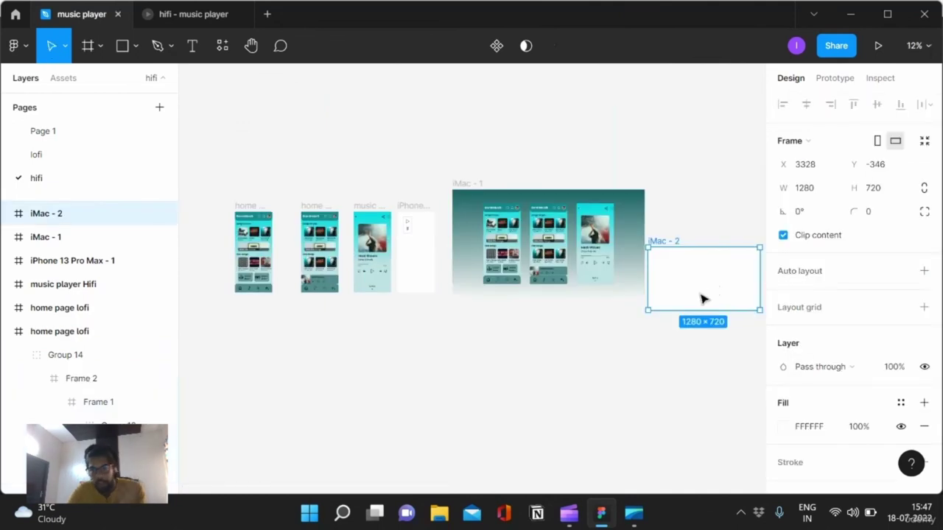
pyautogui.moveTo(705, 299); pyautogui.dragTo(327, 357)
pyautogui.hotkey('shift', '2')
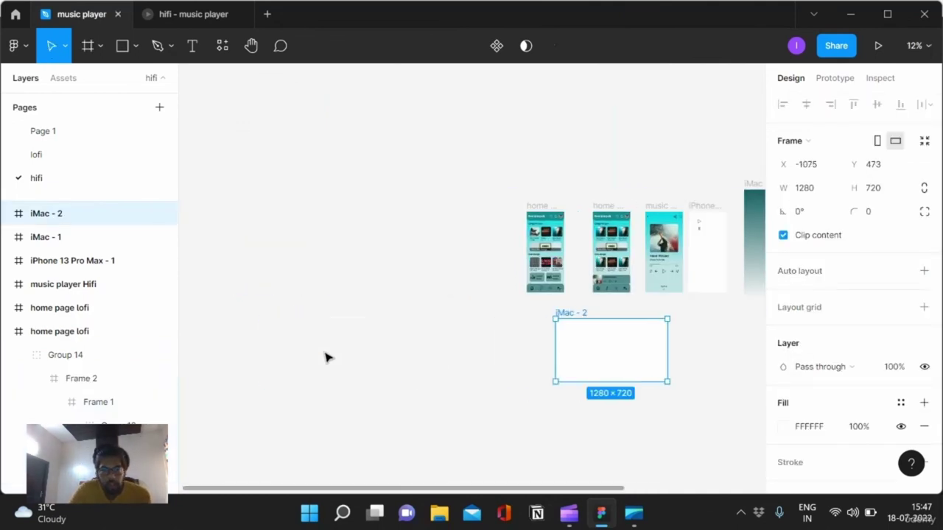
# - Shift the iMac - 2 frame left so it sits beneath the home pages
pyautogui.hscroll(3, 335, 348)
pyautogui.scroll(-3, 343, 338)
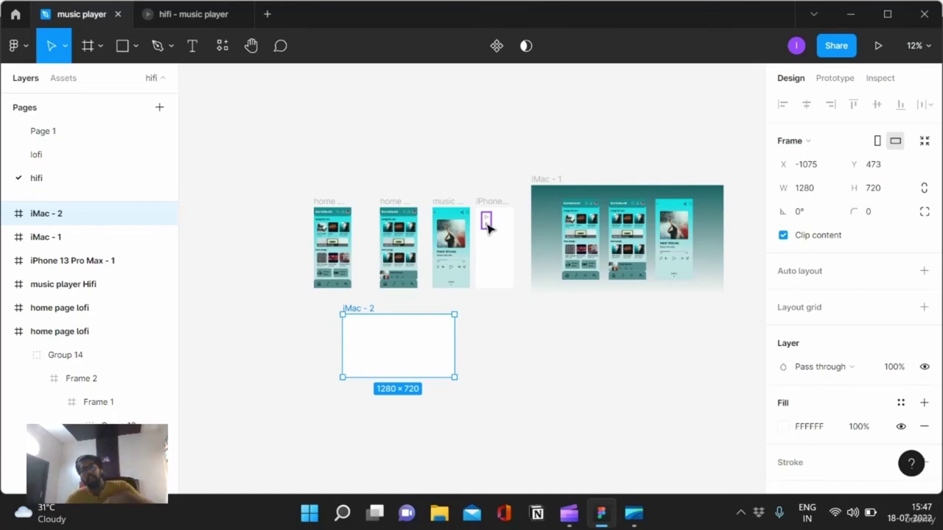
pyautogui.hscroll(-2, 528, 341)
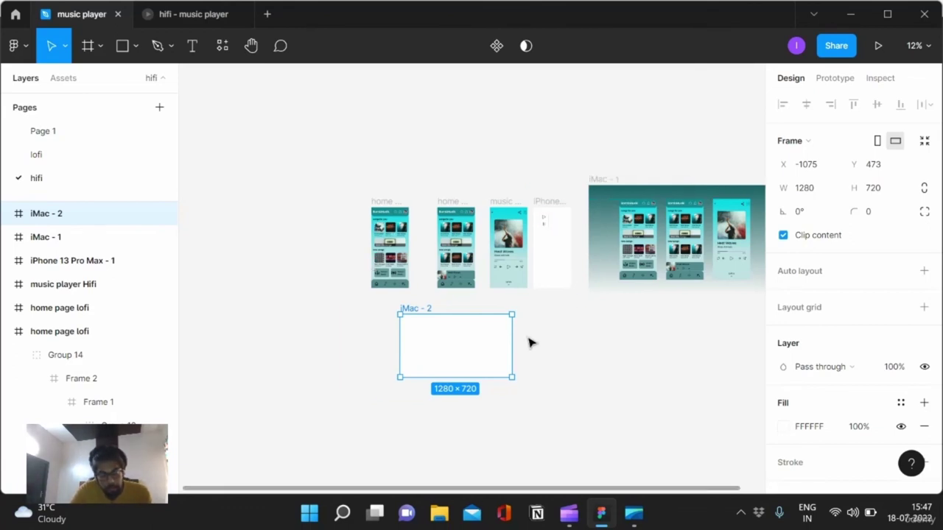
pyautogui.scroll(3, 528, 341)
pyautogui.hscroll(-3, 528, 341)
pyautogui.hscroll(-2, 529, 341)
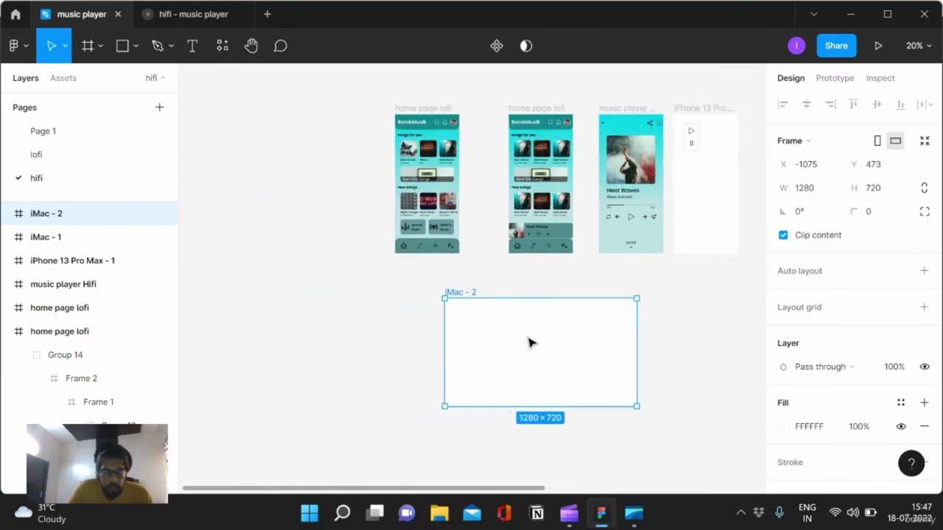
pyautogui.hscroll(-1, 528, 341)
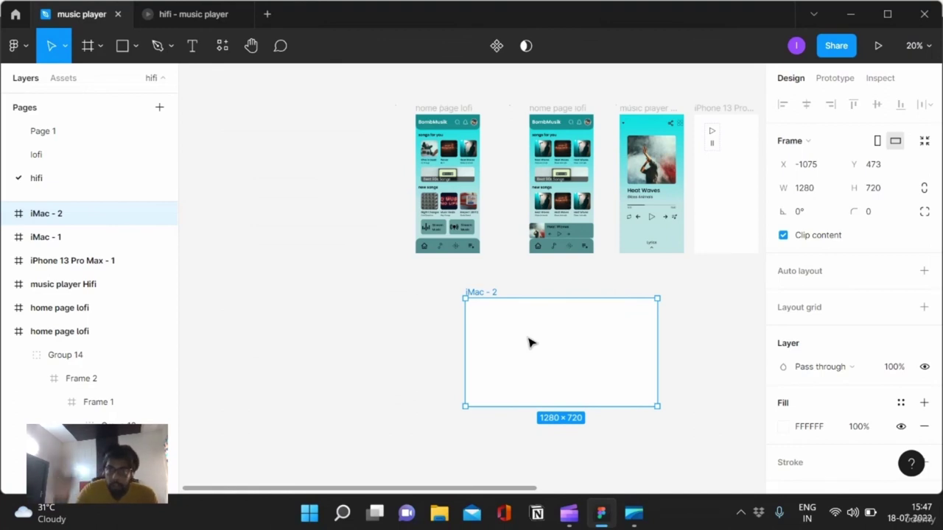
pyautogui.moveTo(527, 340); pyautogui.dragTo(476, 338)
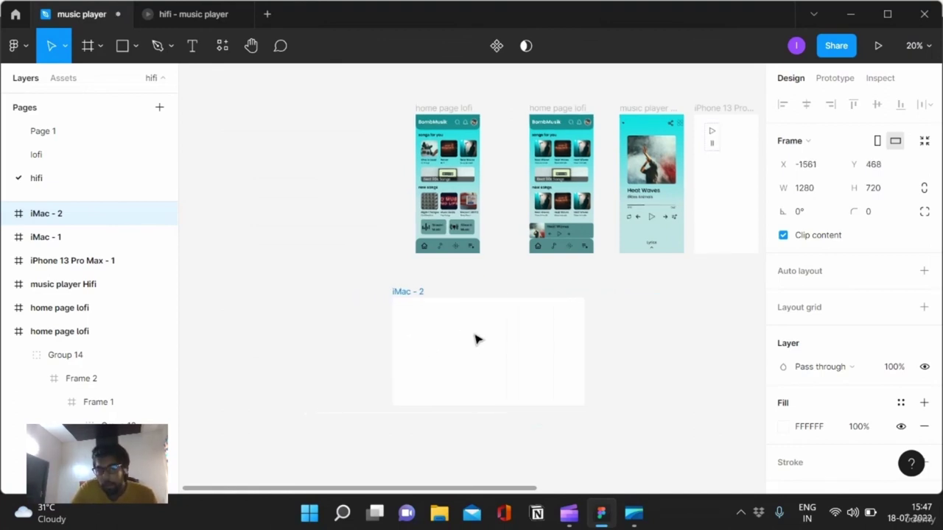
# - Select the songs for you card rows on the home pages
pyautogui.hscroll(-10, 475, 339)
pyautogui.hscroll(10, 475, 340)
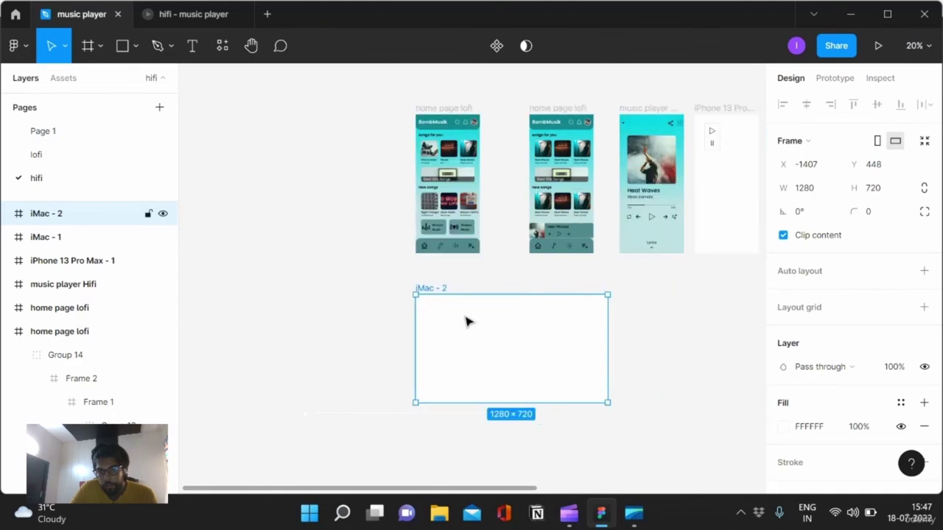
pyautogui.keyDown('ctrl'); pyautogui.scroll(3, 467, 320); pyautogui.keyUp('ctrl')
pyautogui.keyDown('ctrl'); pyautogui.scroll(3, 463, 317); pyautogui.keyUp('ctrl')
pyautogui.keyDown('ctrl'); pyautogui.scroll(-2, 462, 317); pyautogui.keyUp('ctrl')
pyautogui.click(471, 167)
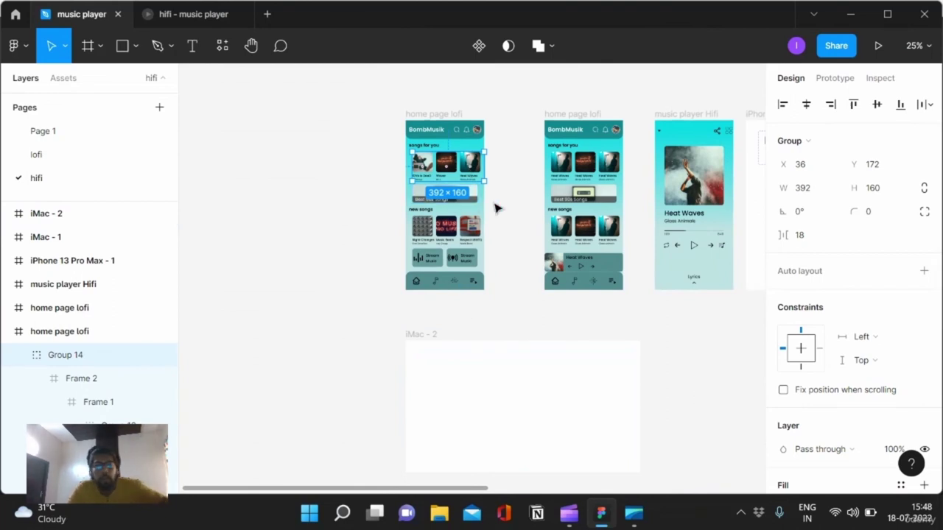
pyautogui.click(562, 162)
# - Copy the three individual songs-for-you cards
pyautogui.keyDown('shift'); pyautogui.click(614, 166); pyautogui.keyUp('shift')
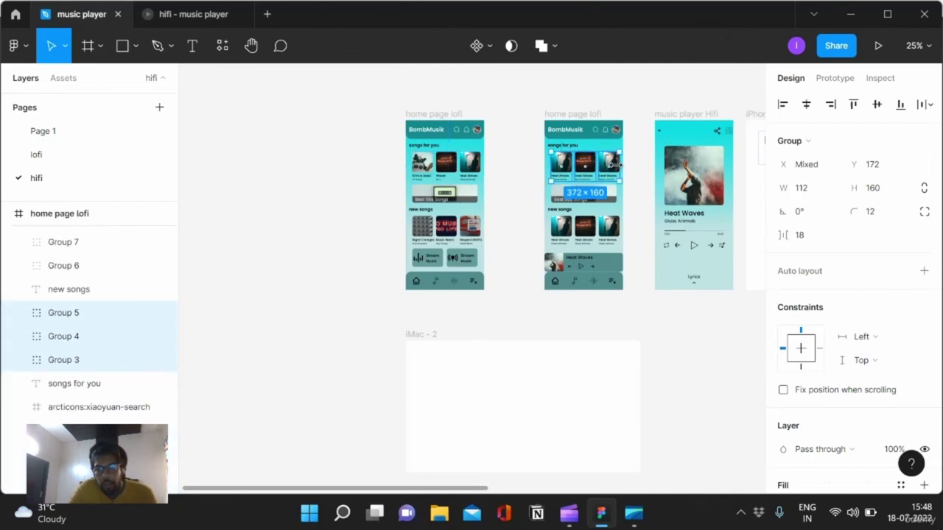
pyautogui.click(536, 398)
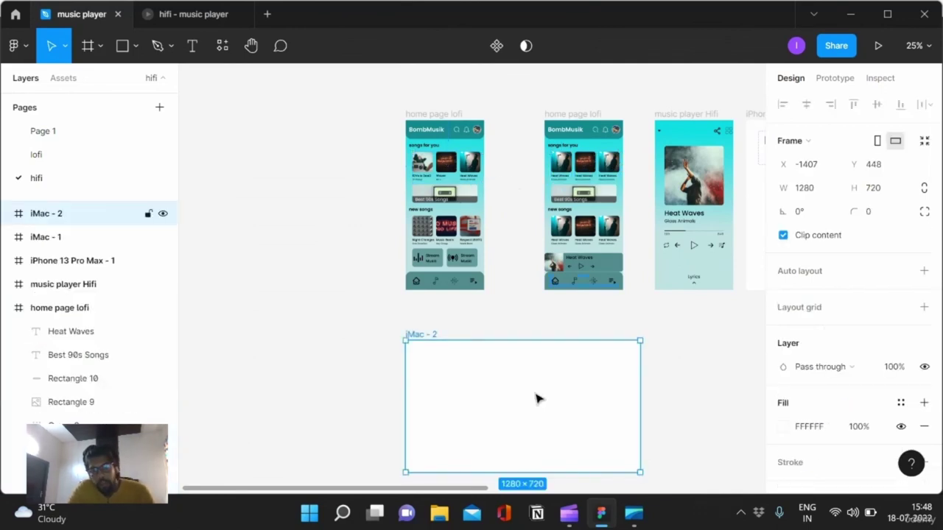
pyautogui.click(434, 168)
pyautogui.doubleClick(433, 168)
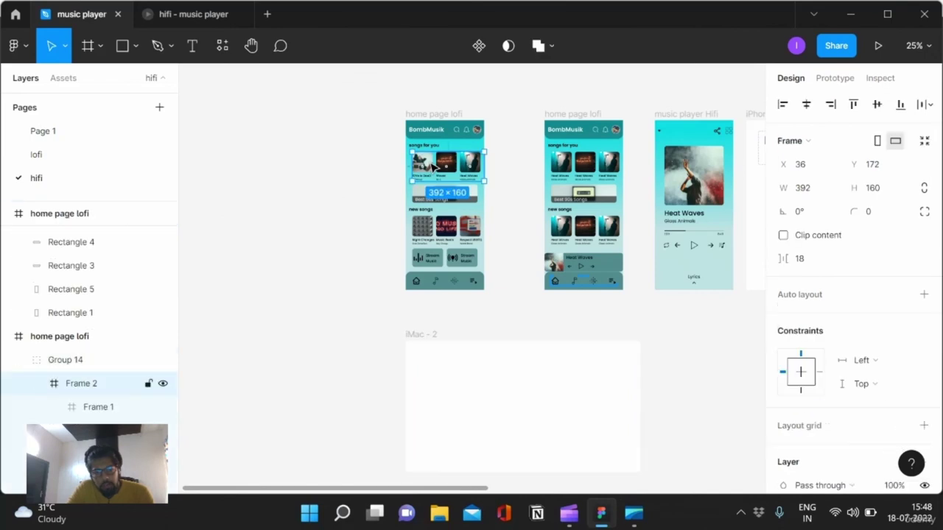
pyautogui.doubleClick(433, 168)
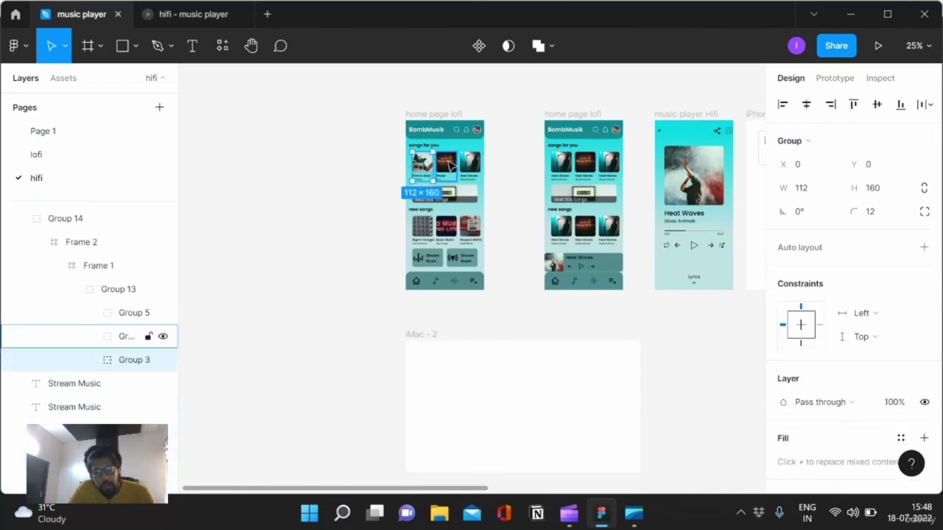
pyautogui.keyDown('shift'); pyautogui.click(446, 164); pyautogui.keyUp('shift')
pyautogui.hotkey('ctrl', 'c')
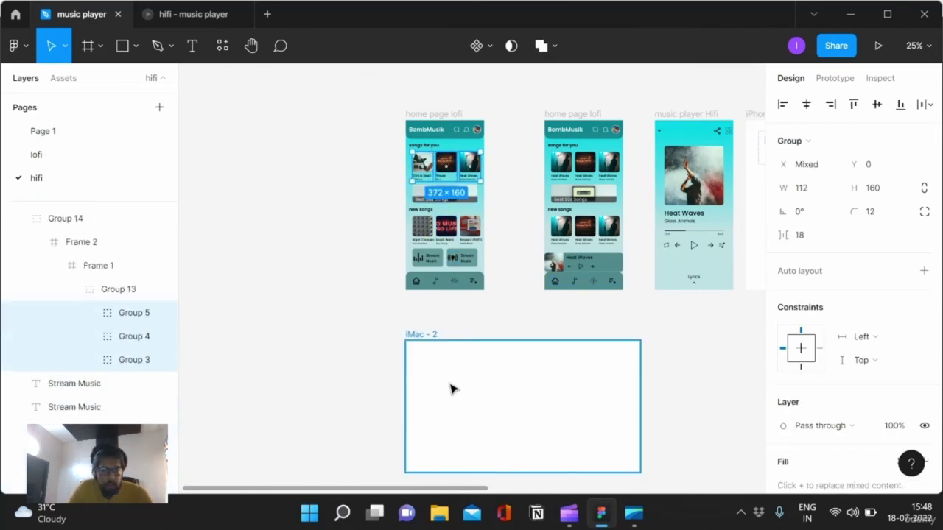
# - Paste the cards into iMac - 2 twice, placing the second set beside the first
pyautogui.click(450, 386)
pyautogui.hotkey('ctrl', 'v')
pyautogui.scroll(5, 452, 388)
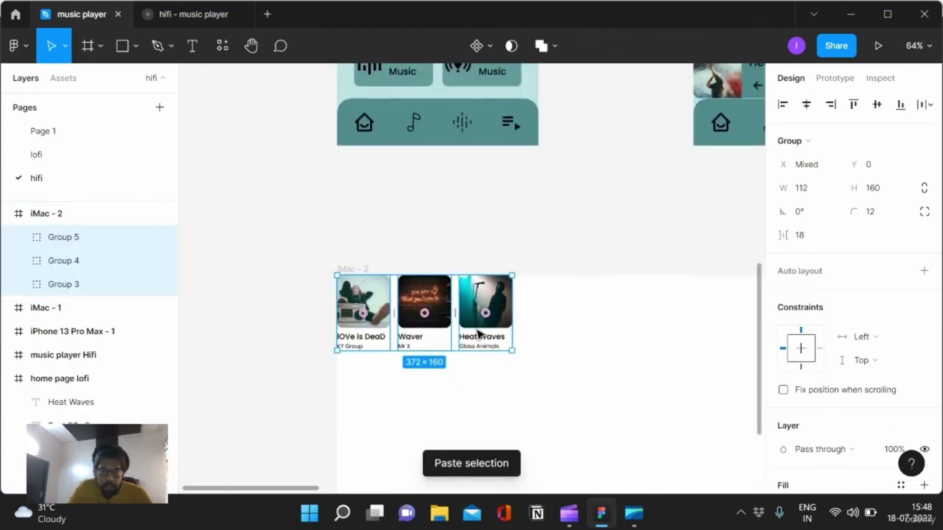
pyautogui.hotkey('ctrl', 'v')
pyautogui.moveTo(477, 324); pyautogui.dragTo(662, 329)
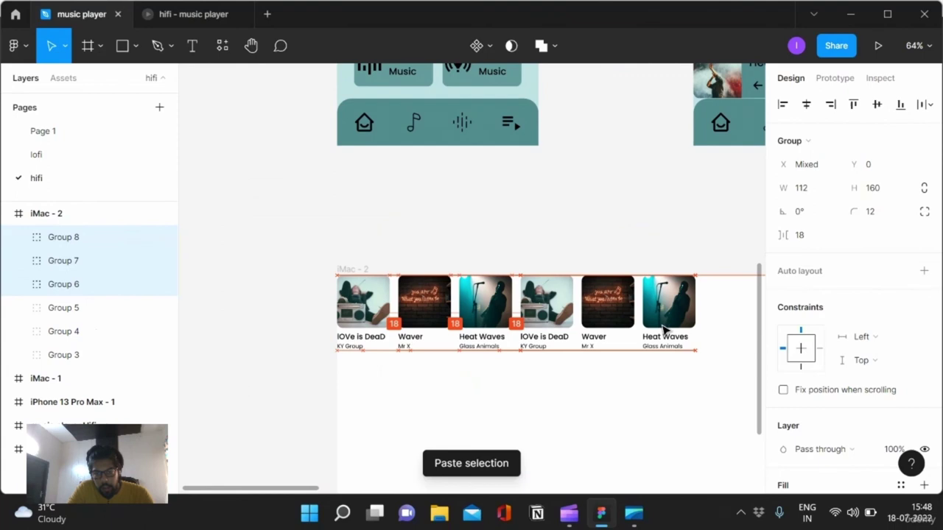
# - Group all six song cards into a single row
pyautogui.keyDown('shift'); pyautogui.click(364, 306); pyautogui.keyUp('shift')
pyautogui.keyDown('shift'); pyautogui.click(423, 318); pyautogui.keyUp('shift')
pyautogui.keyDown('shift'); pyautogui.click(471, 313); pyautogui.keyUp('shift')
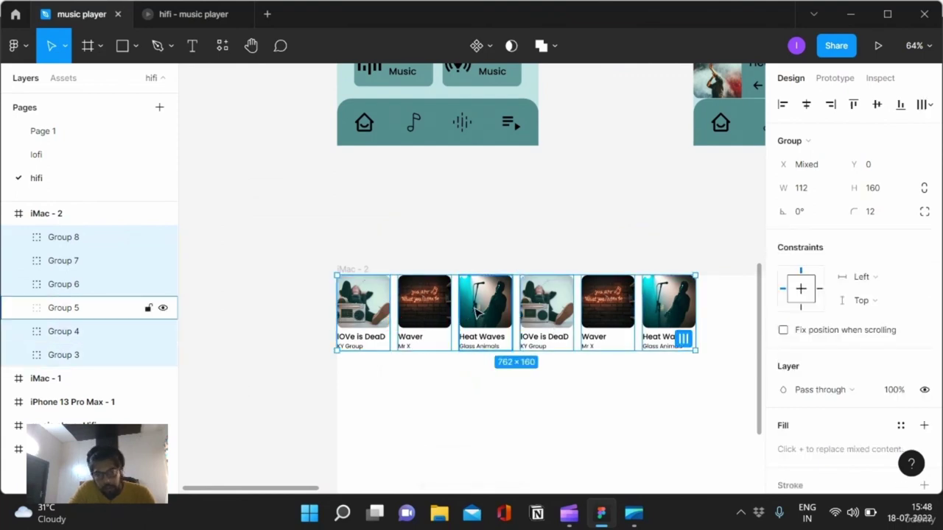
pyautogui.keyDown('shift'); pyautogui.click(508, 311); pyautogui.keyUp('shift')
pyautogui.click(589, 417)
pyautogui.moveTo(691, 391); pyautogui.dragTo(355, 287)
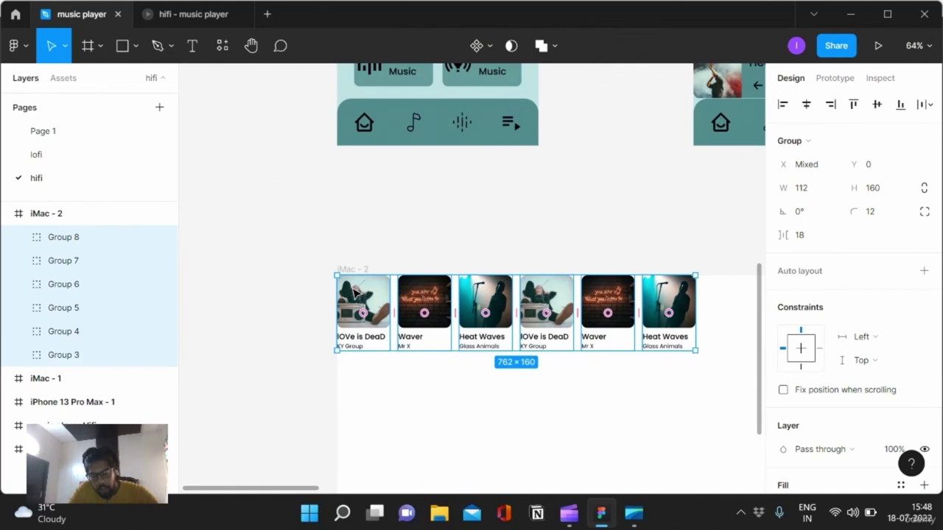
pyautogui.hotkey('ctrl', 'g')
# - Delete the old three-card songs for you row from the home page
pyautogui.scroll(-5, 472, 322)
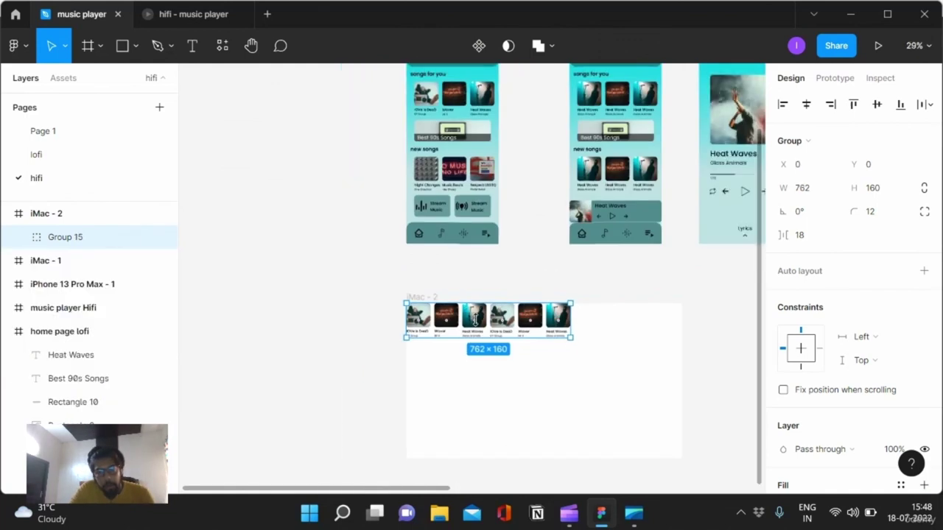
pyautogui.scroll(2, 475, 318)
pyautogui.click(453, 154)
pyautogui.press('Delete')
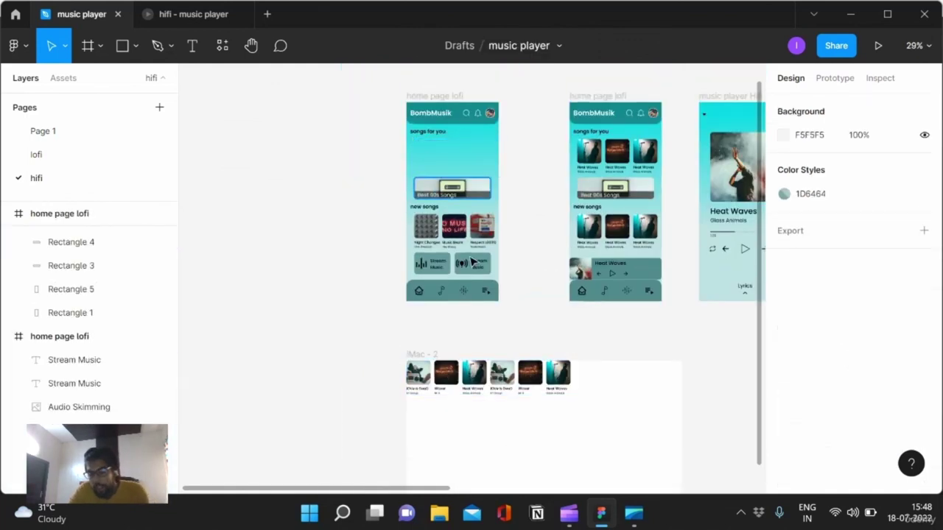
# - Paste the six-card row into the home page under the songs for you heading
pyautogui.click(473, 372)
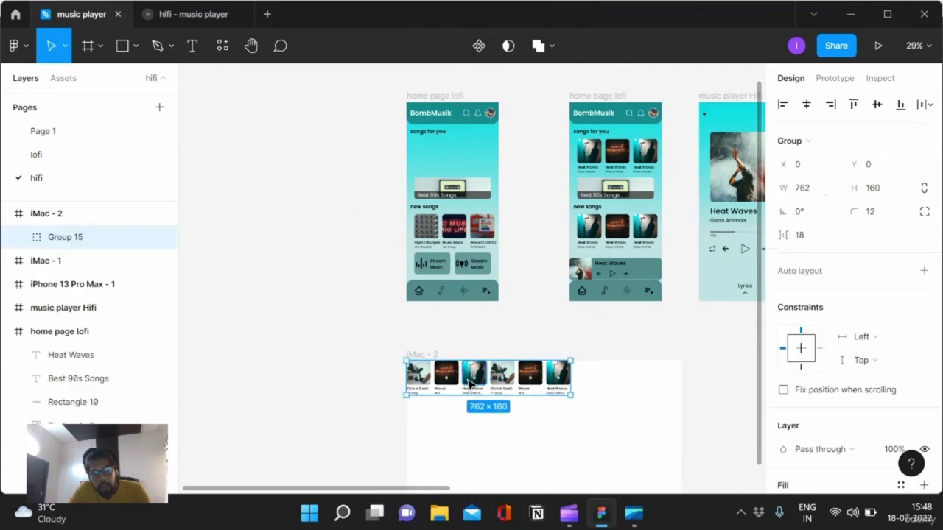
pyautogui.click(438, 95)
pyautogui.hotkey('ctrl', 'v')
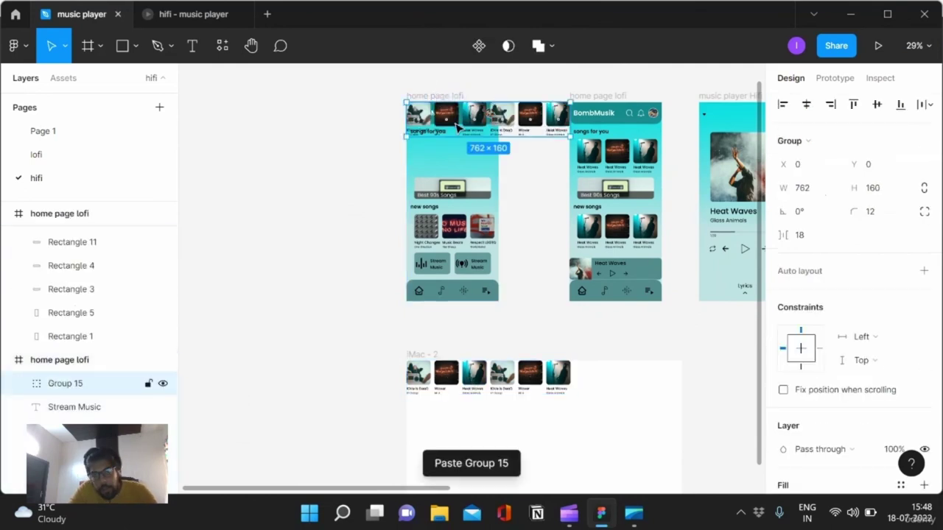
pyautogui.moveTo(477, 122)
pyautogui.mouseDown()
pyautogui.moveTo(477, 163)
pyautogui.moveTo(482, 157)
pyautogui.mouseUp()
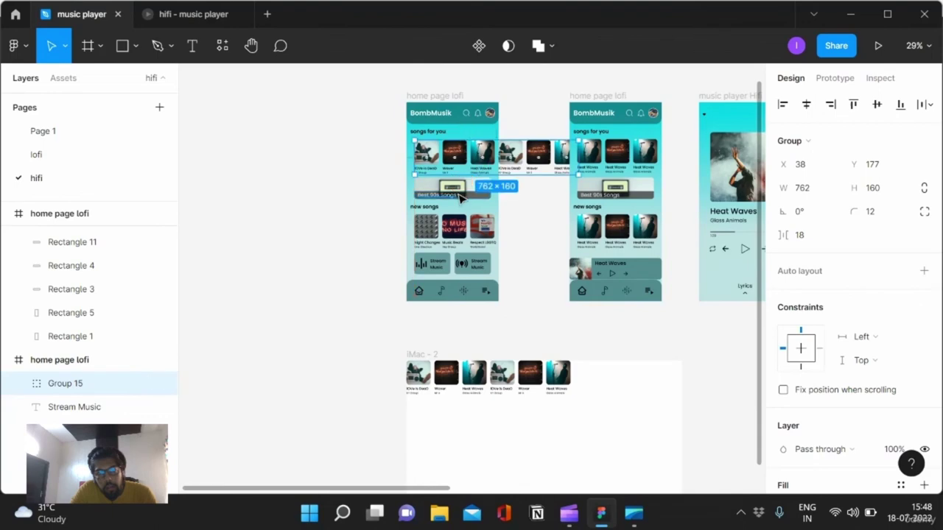
# - Nudge the six-card row up closer to its heading
pyautogui.scroll(3, 475, 188)
pyautogui.scroll(3, 475, 188)
pyautogui.scroll(1, 475, 188)
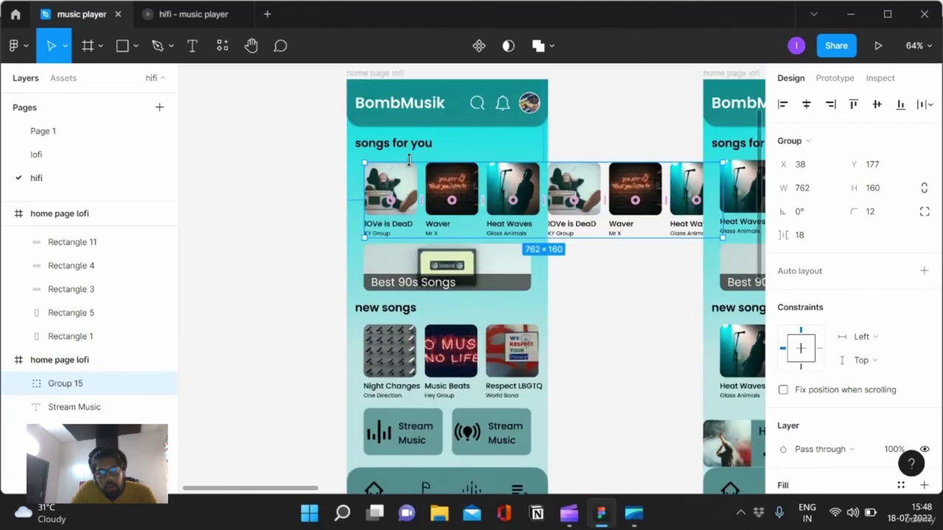
pyautogui.click(393, 311)
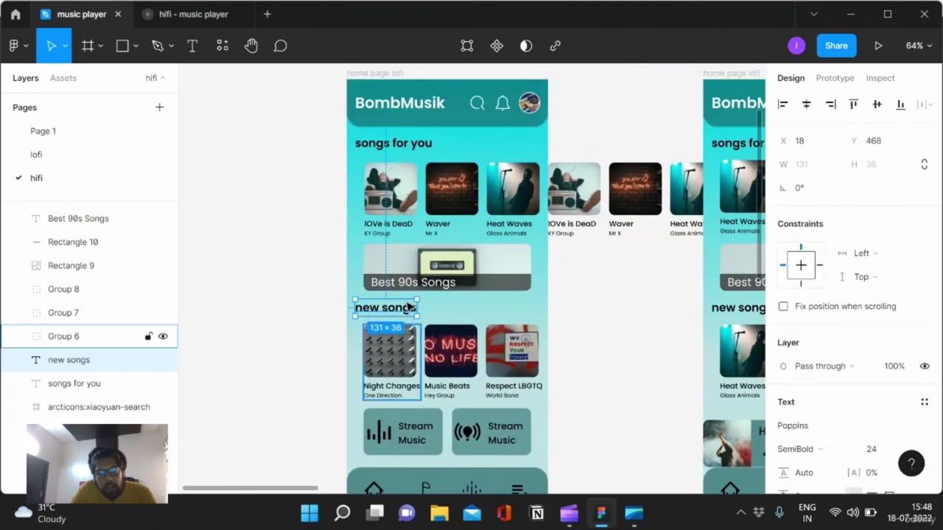
pyautogui.click(422, 171)
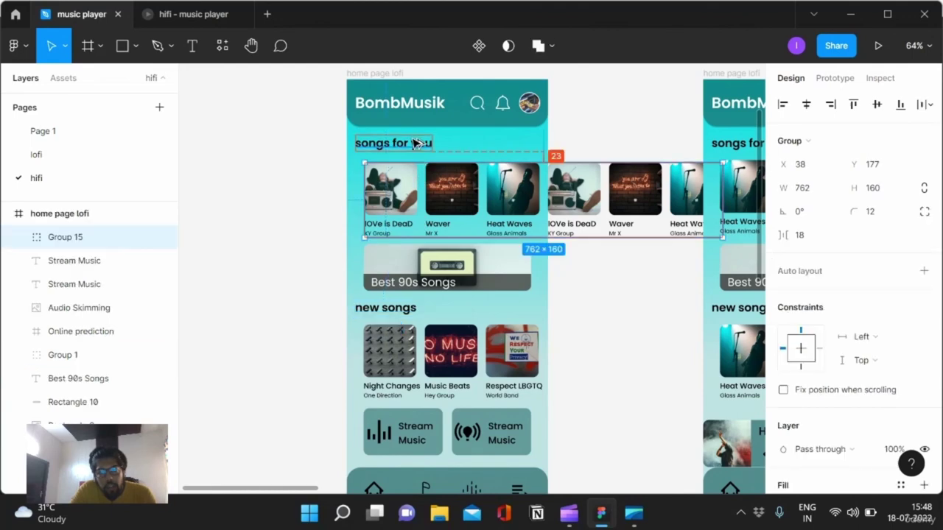
pyautogui.press('Up')
pyautogui.press('Up')
pyautogui.press('Up')
pyautogui.press('Up')
pyautogui.press('Up')
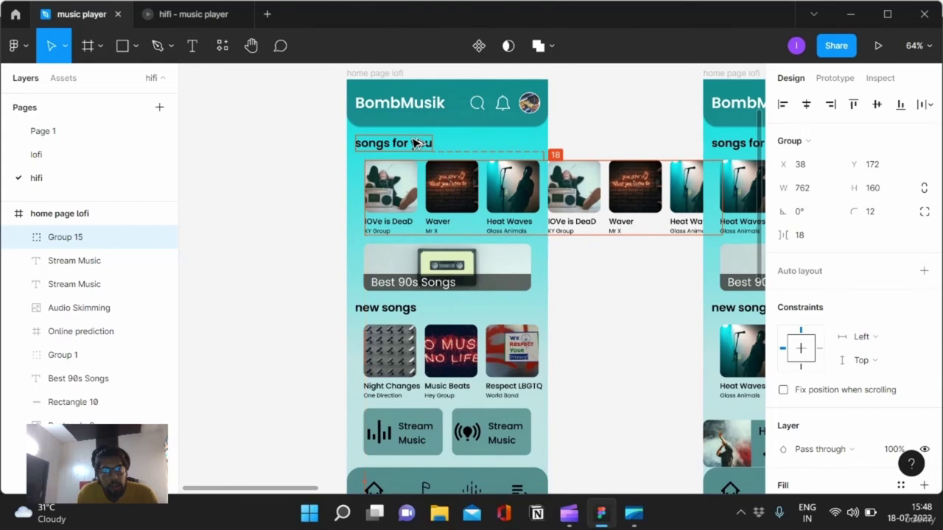
# - Leave Clip content off on the home page frame so the extra cards overflow
pyautogui.hscroll(1, 415, 143)
pyautogui.hscroll(1, 415, 143)
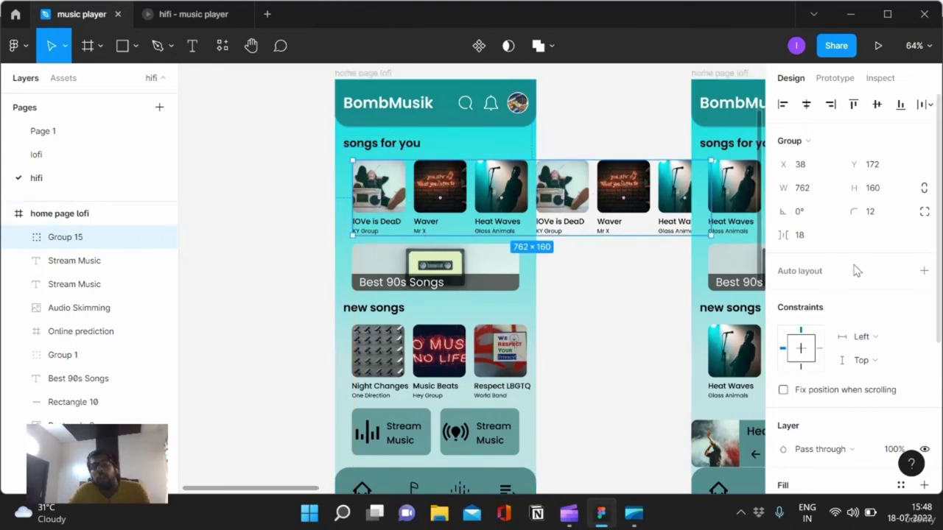
pyautogui.click(378, 76)
pyautogui.click(783, 235)
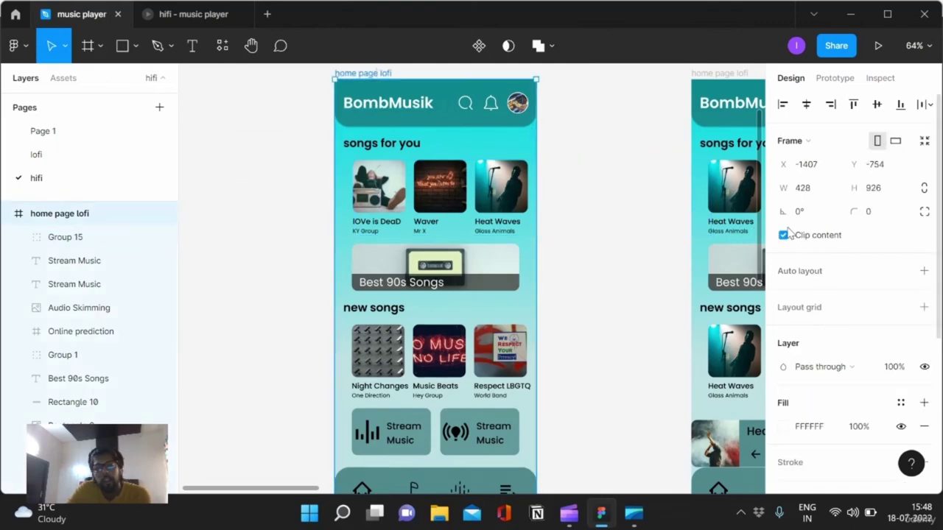
pyautogui.click(783, 235)
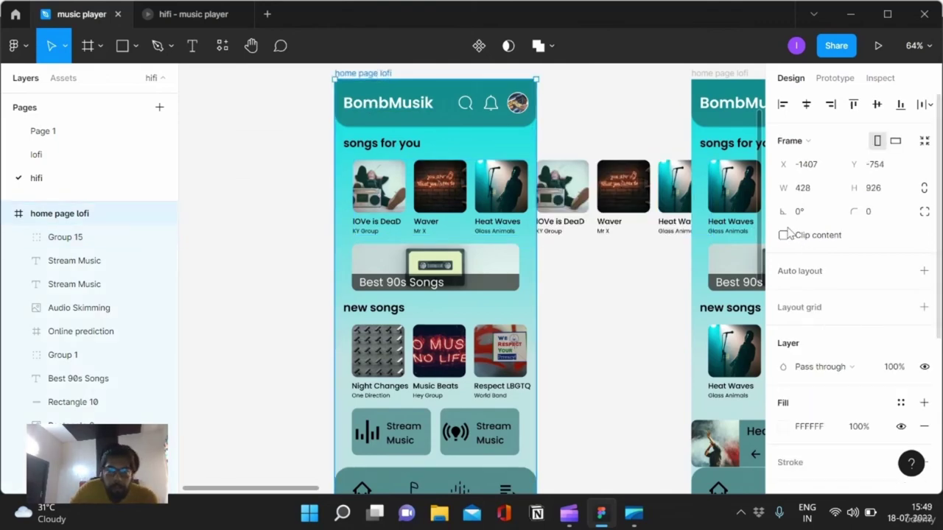
pyautogui.click(459, 183)
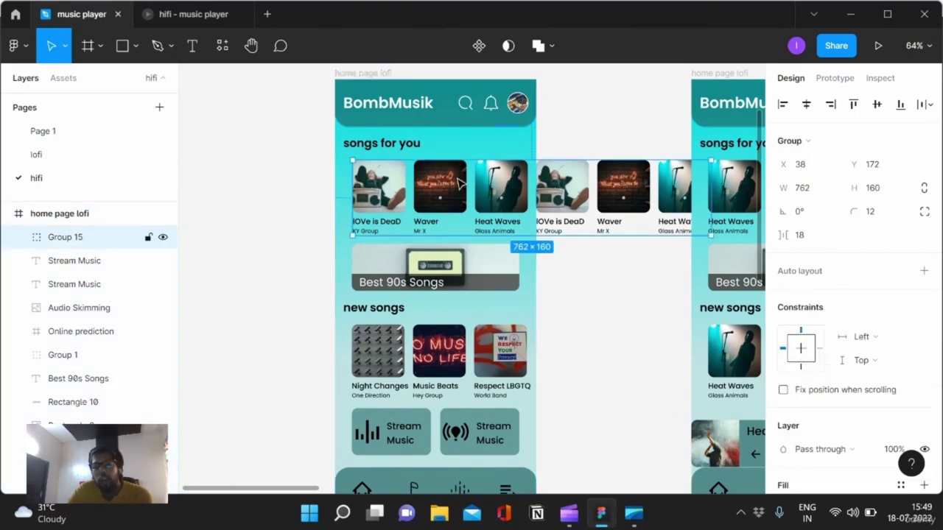
pyautogui.rightClick(463, 183)
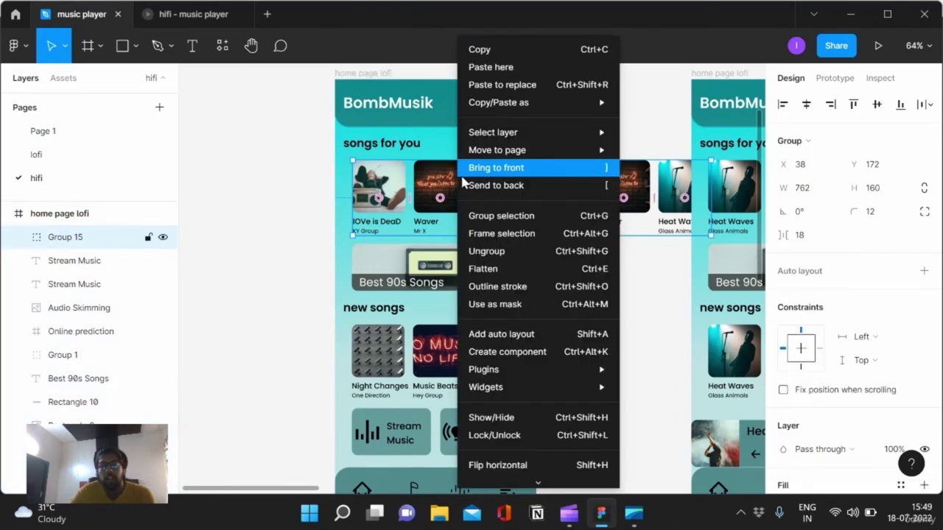
# - Wrap the six-card row in Frame 1 and narrow that frame to 390 wide
pyautogui.click(498, 233)
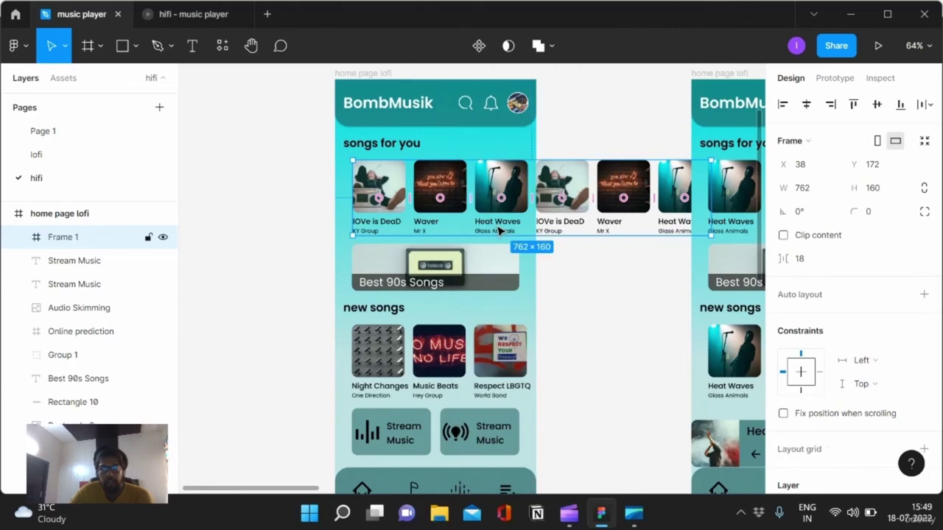
pyautogui.hscroll(2, 515, 184)
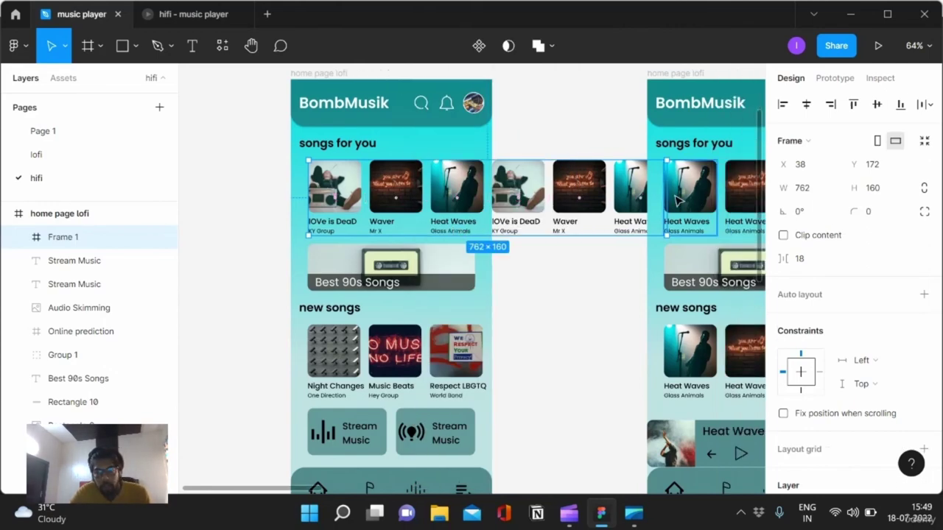
pyautogui.moveTo(665, 195); pyautogui.dragTo(492, 199)
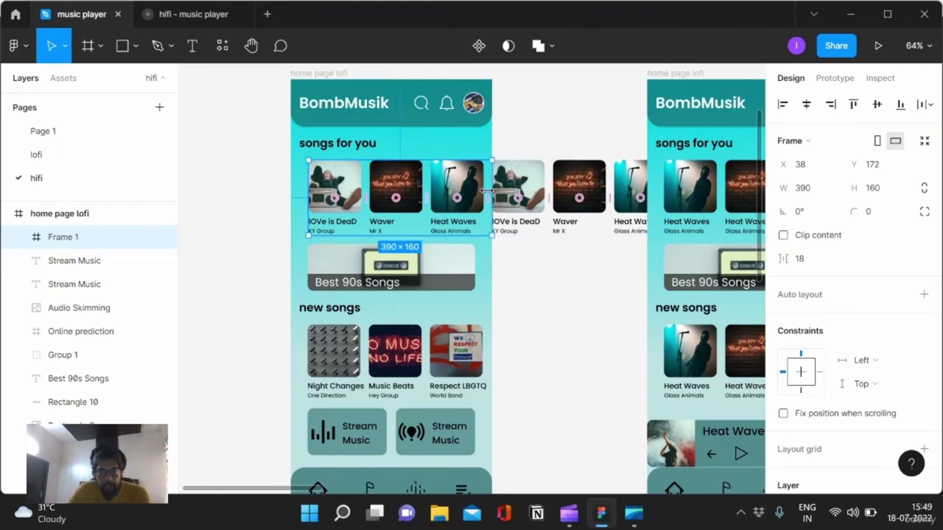
pyautogui.click(487, 193)
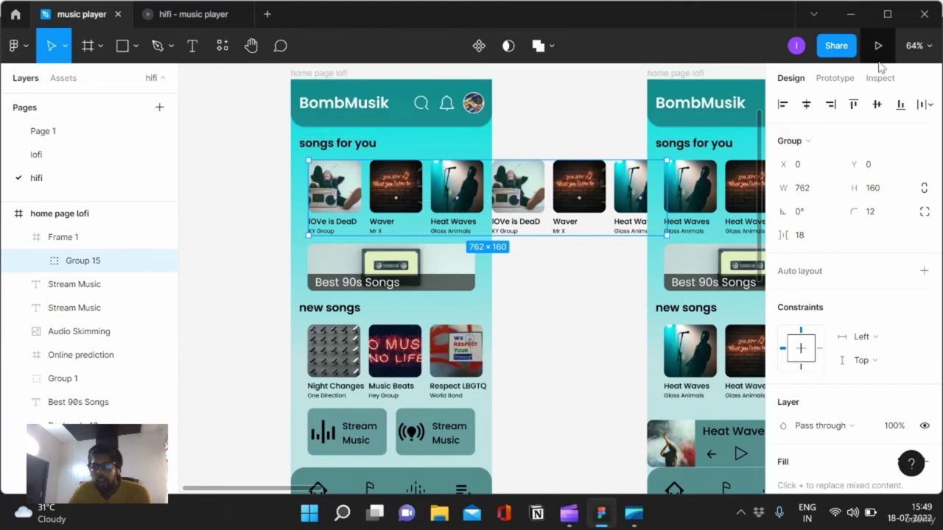
pyautogui.click(847, 78)
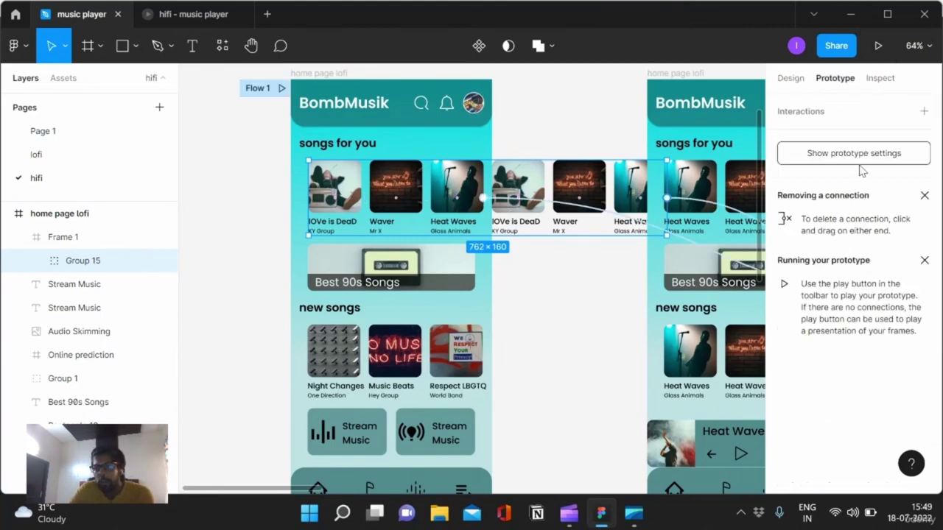
# - Set Frame 1's overflow scrolling to Horizontal
pyautogui.click(433, 198)
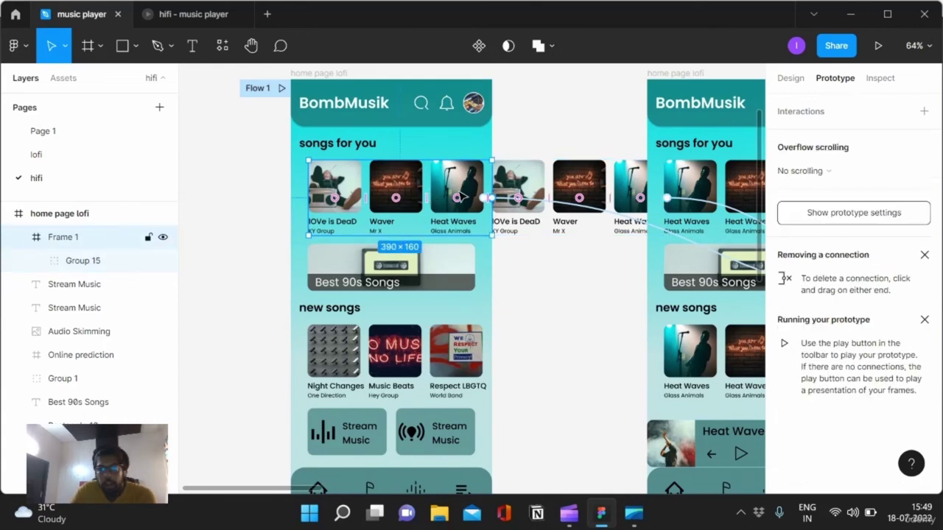
pyautogui.click(853, 177)
pyautogui.click(840, 188)
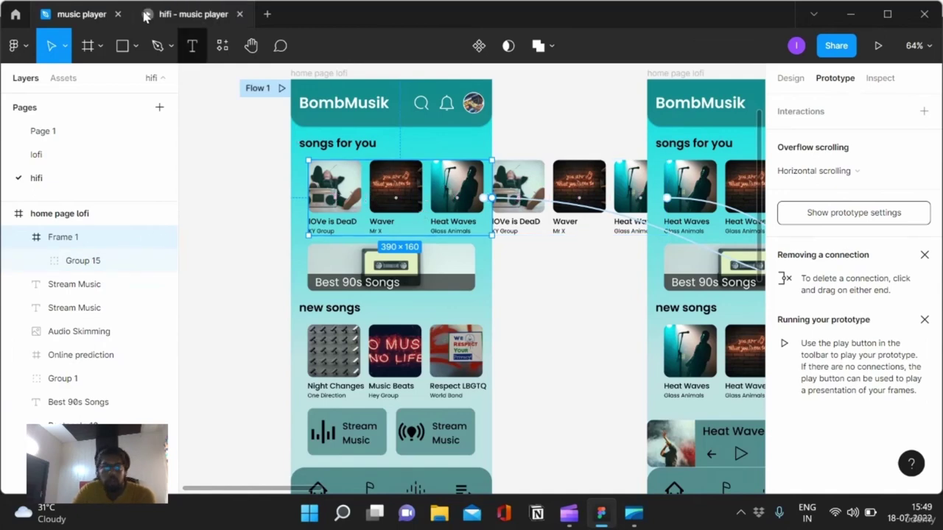
# - Drag the songs for you row sideways in the prototype, then return to the music player file
pyautogui.click(166, 15)
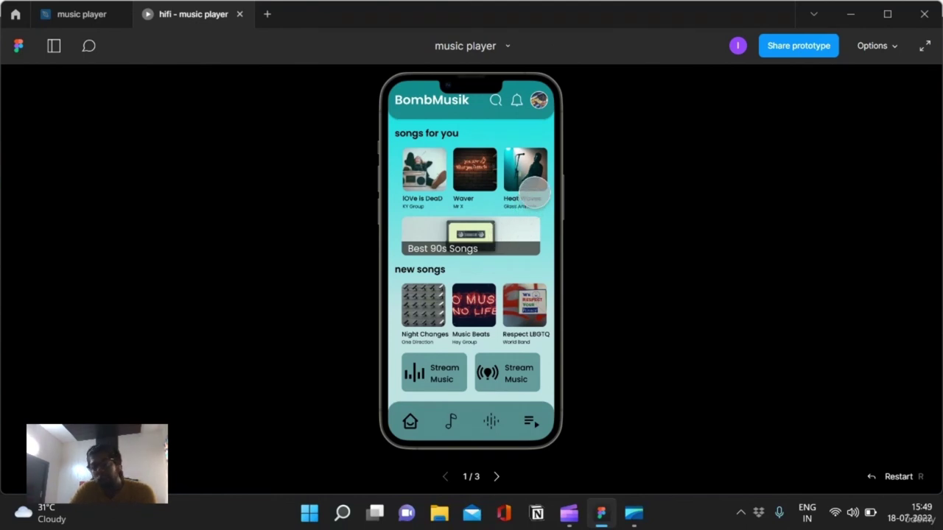
pyautogui.moveTo(530, 199); pyautogui.dragTo(383, 198)
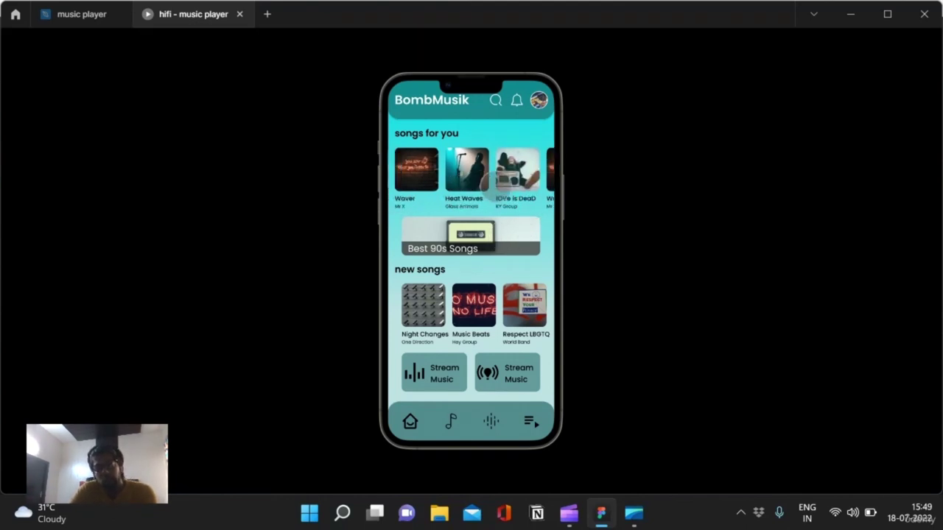
pyautogui.moveTo(316, 199)
pyautogui.mouseDown()
pyautogui.moveTo(560, 196)
pyautogui.moveTo(631, 185)
pyautogui.moveTo(324, 174)
pyautogui.moveTo(560, 184)
pyautogui.moveTo(331, 198)
pyautogui.mouseUp()
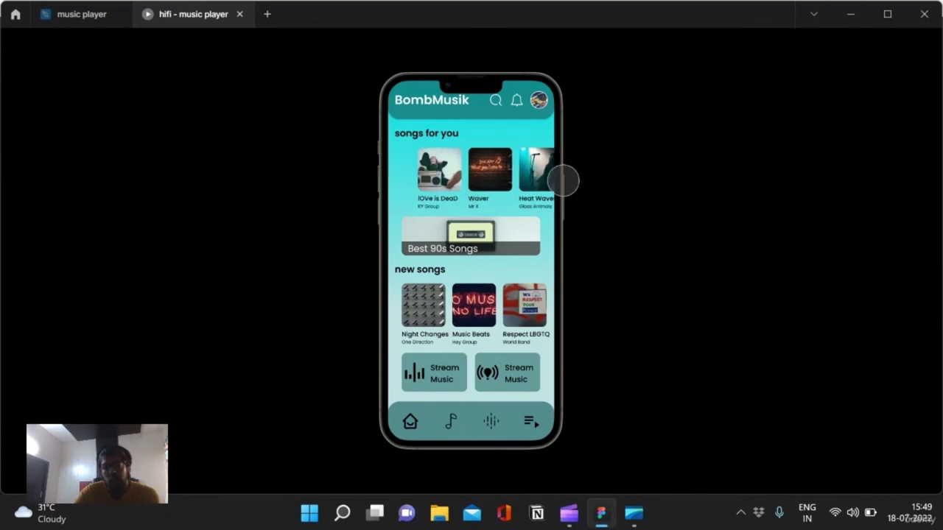
pyautogui.click(88, 15)
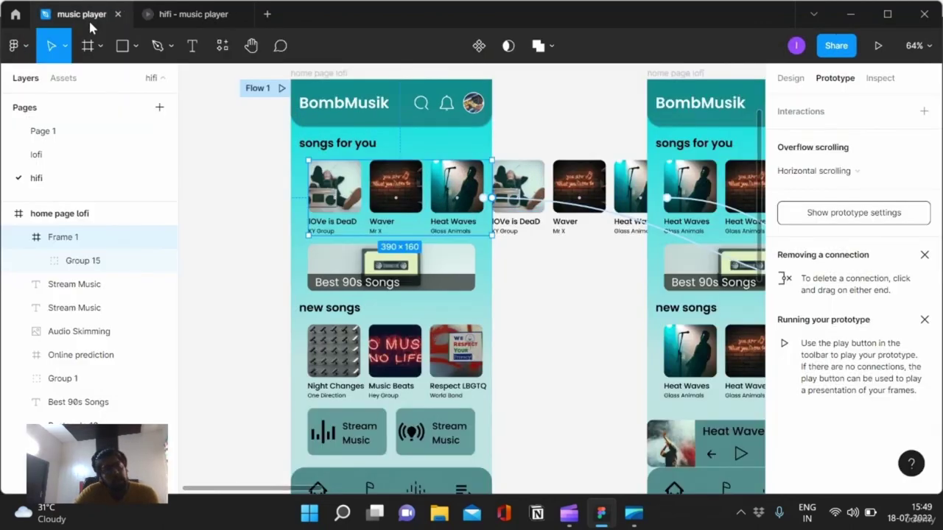
# - Select the Night Changes, Music Beats and Respect LBGTQ cards, cut them, then undo
pyautogui.click(445, 360)
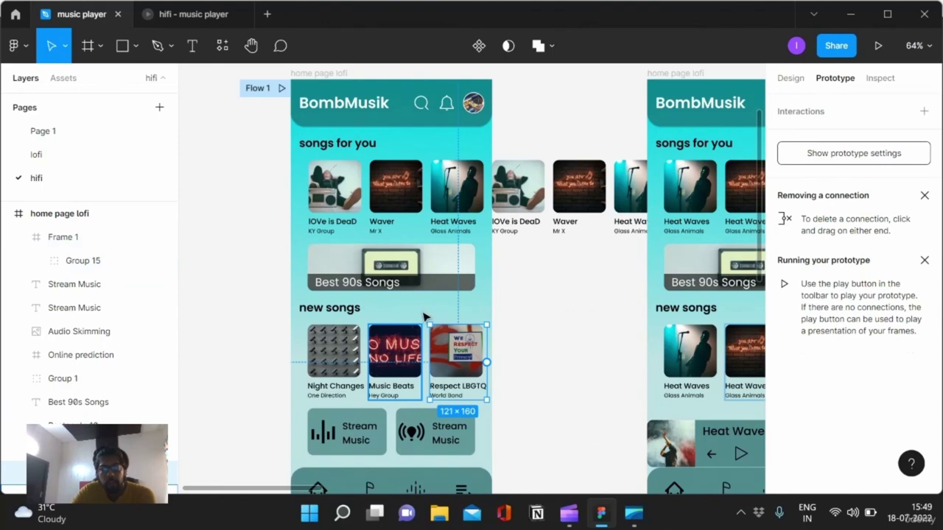
pyautogui.scroll(-1, 445, 360)
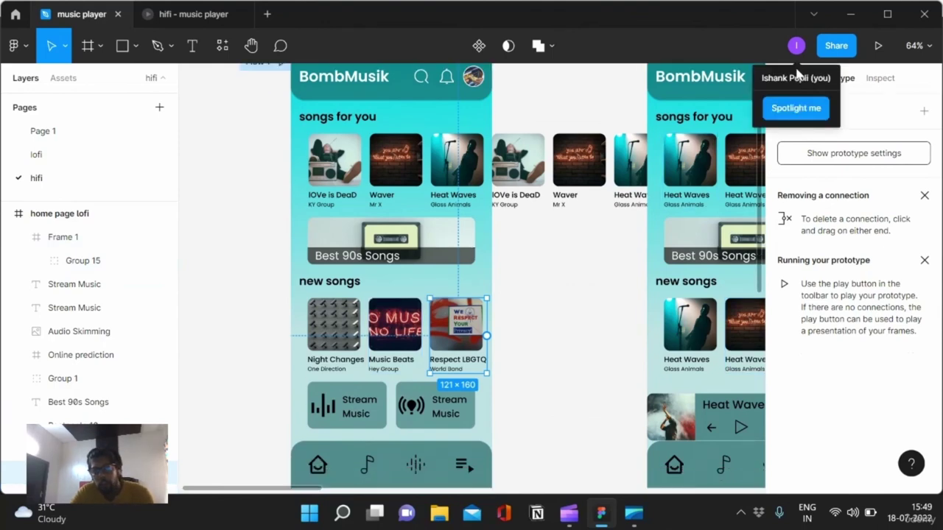
pyautogui.click(791, 78)
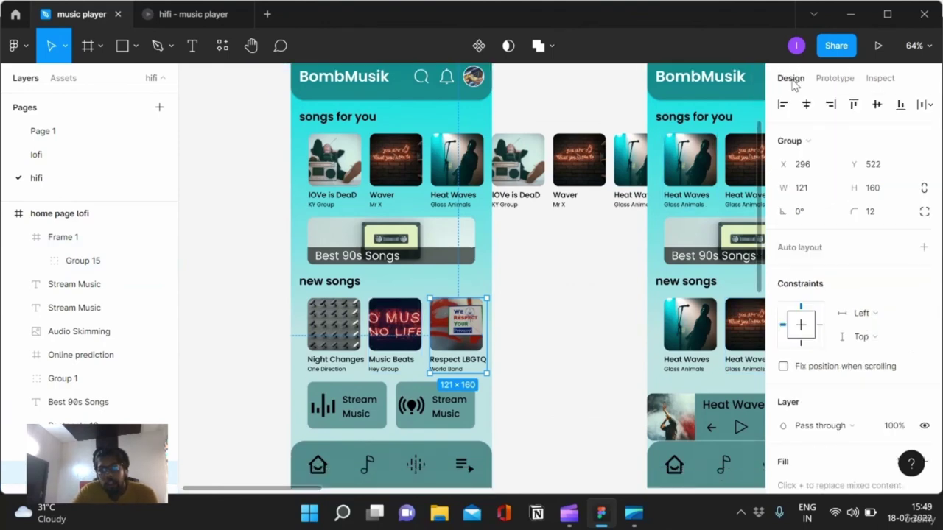
pyautogui.click(347, 322)
pyautogui.keyDown('shift'); pyautogui.click(401, 333); pyautogui.keyUp('shift')
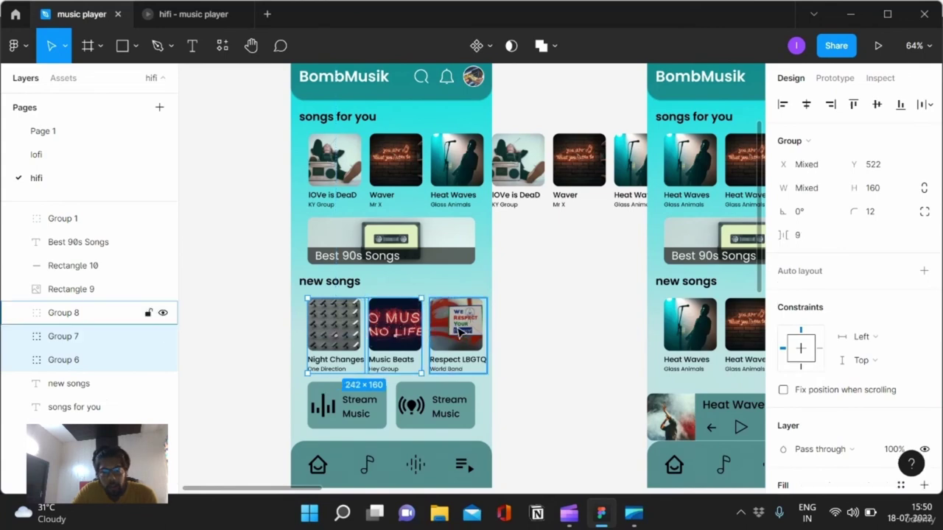
pyautogui.keyDown('shift'); pyautogui.click(456, 335); pyautogui.keyUp('shift')
pyautogui.scroll(-1, 458, 333)
pyautogui.press('Delete')
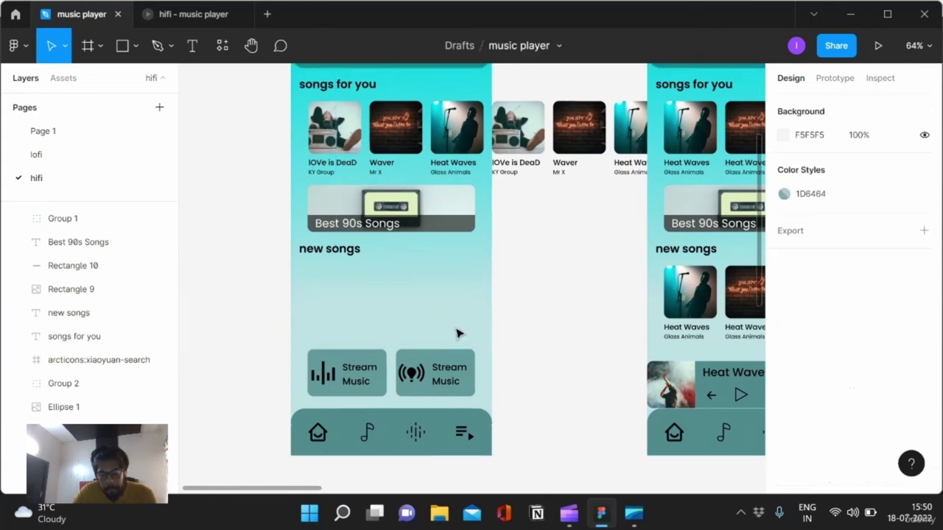
pyautogui.hotkey('ctrl', 'z')
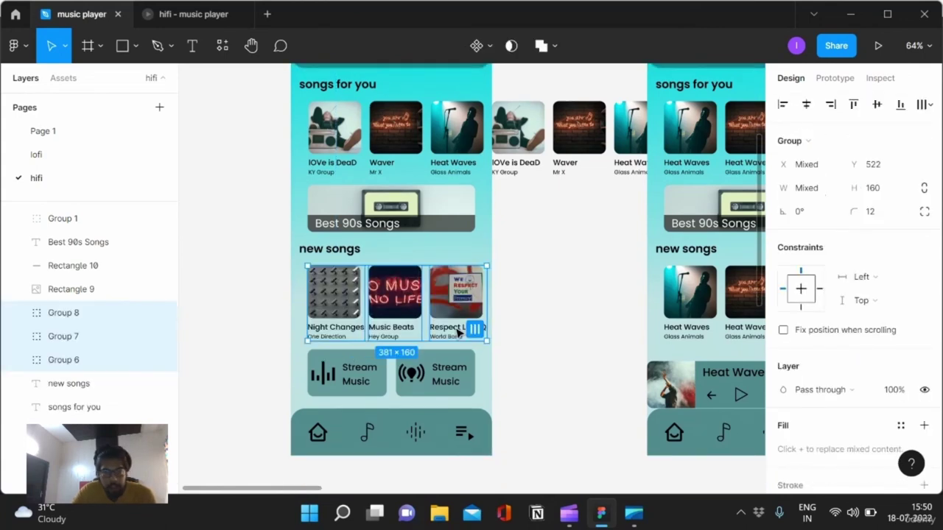
# - Paste the three cards into iMac - 2 twice, placing the copy to the right
pyautogui.keyDown('ctrl'); pyautogui.scroll(-3, 459, 333); pyautogui.keyUp('ctrl')
pyautogui.scroll(-3, 457, 331)
pyautogui.scroll(-2, 442, 309)
pyautogui.scroll(1, 412, 265)
pyautogui.click(374, 130)
pyautogui.hotkey('ctrl', 'v')
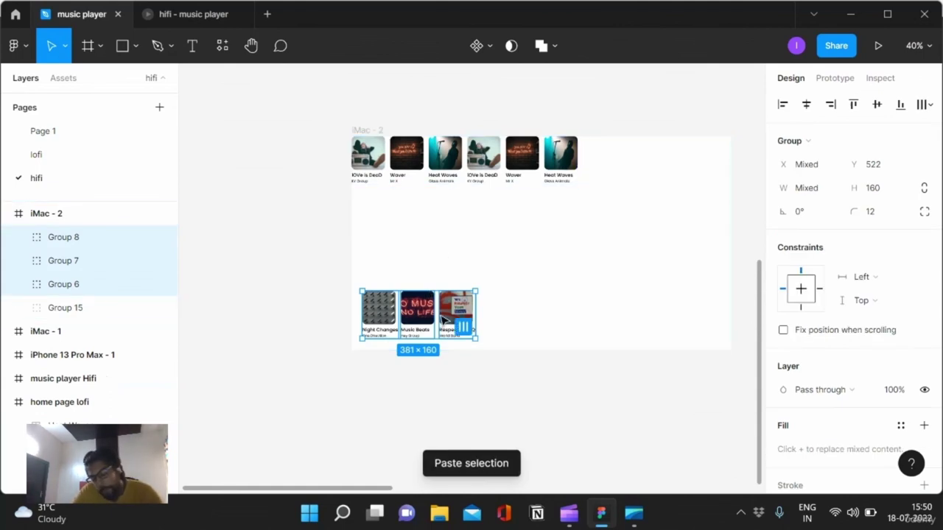
pyautogui.hotkey('ctrl', 'v')
pyautogui.moveTo(442, 318); pyautogui.dragTo(566, 317)
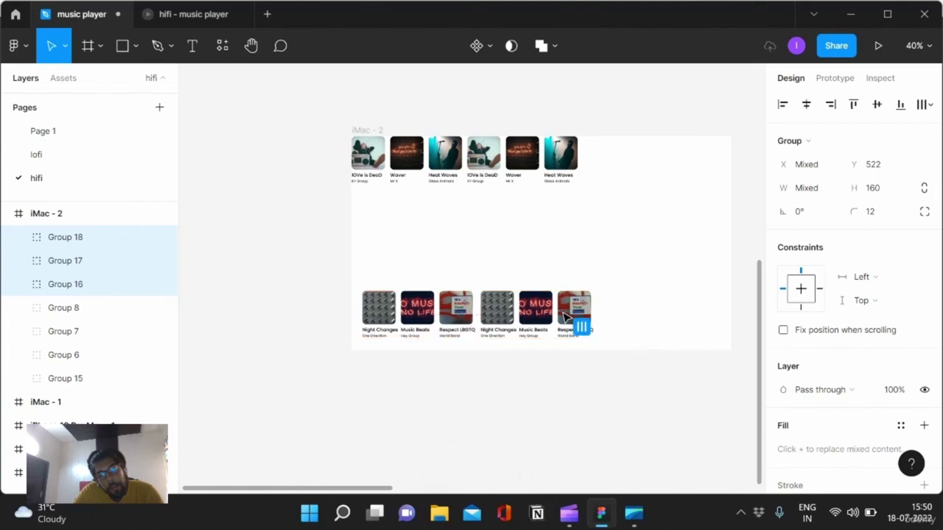
# - Group all six new-songs cards into one 780-wide row
pyautogui.keyDown('shift'); pyautogui.click(384, 318); pyautogui.keyUp('shift')
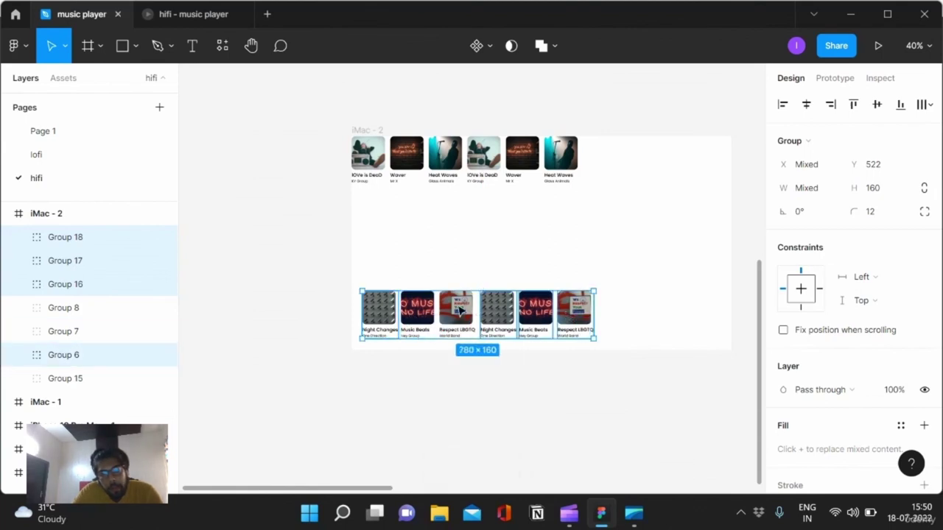
pyautogui.keyDown('shift'); pyautogui.click(417, 317); pyautogui.keyUp('shift')
pyautogui.keyDown('shift'); pyautogui.click(466, 315); pyautogui.keyUp('shift')
pyautogui.hotkey('ctrl', 'g')
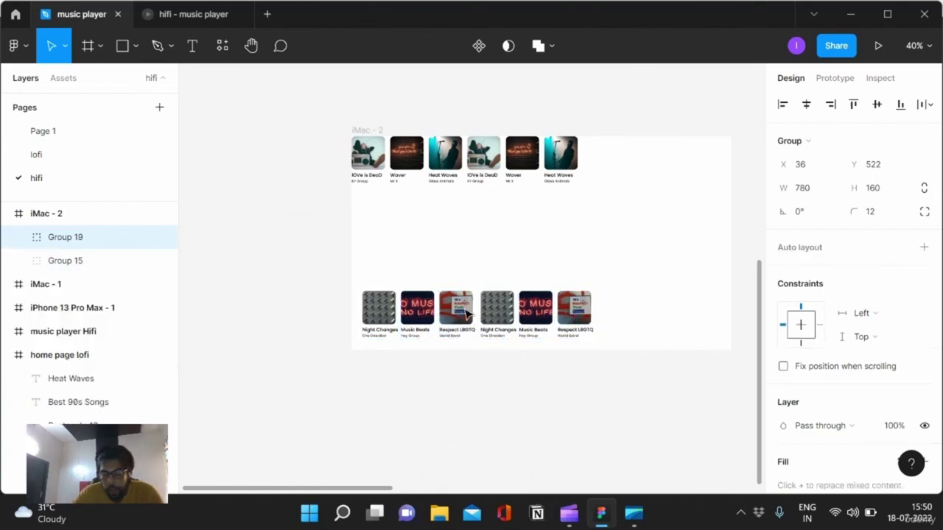
# - Delete the three original new songs cards: Night Changes, Music Beats and Respect LBGTQ
pyautogui.scroll(5, 392, 259)
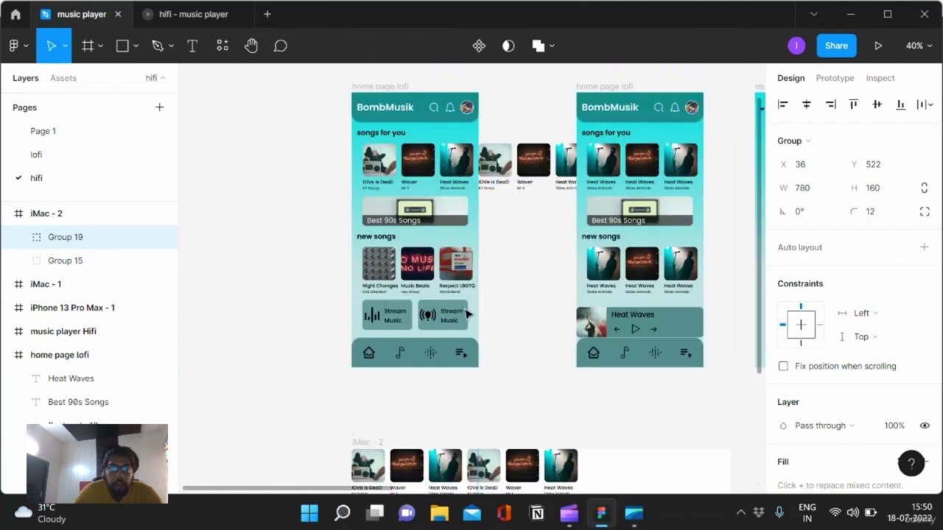
pyautogui.click(380, 265)
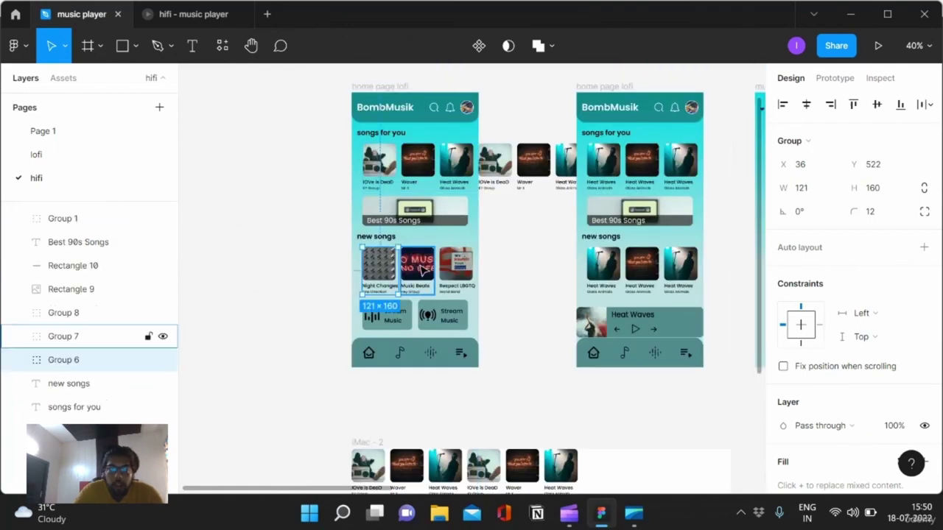
pyautogui.keyDown('shift'); pyautogui.click(417, 268); pyautogui.keyUp('shift')
pyautogui.keyDown('shift'); pyautogui.click(452, 274); pyautogui.keyUp('shift')
pyautogui.press('Delete')
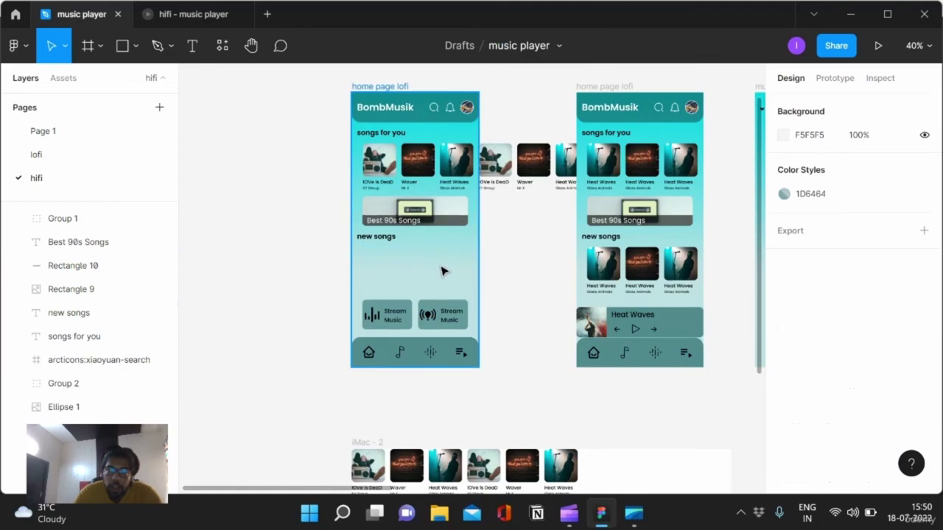
# - Paste the six-card Group 19 row into the home page lofi frame under new songs
pyautogui.click(385, 87)
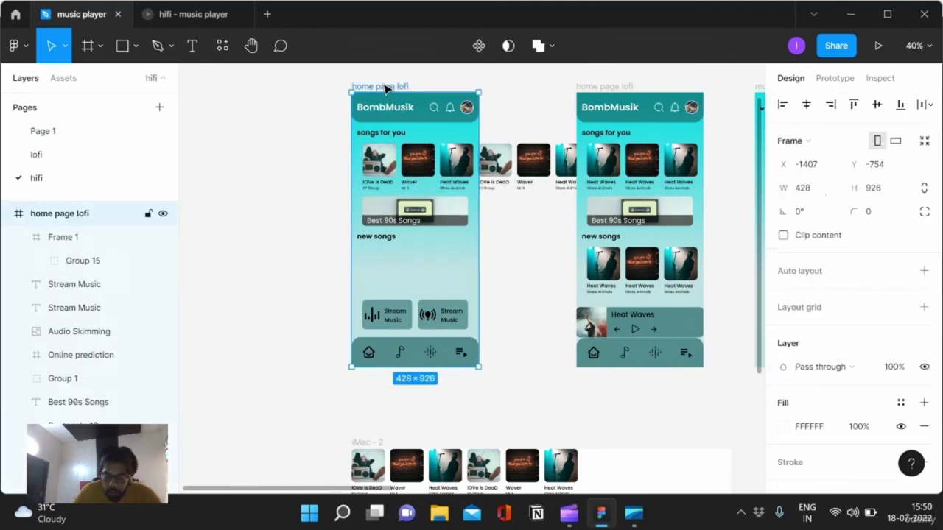
pyautogui.hotkey('ctrl', 'v')
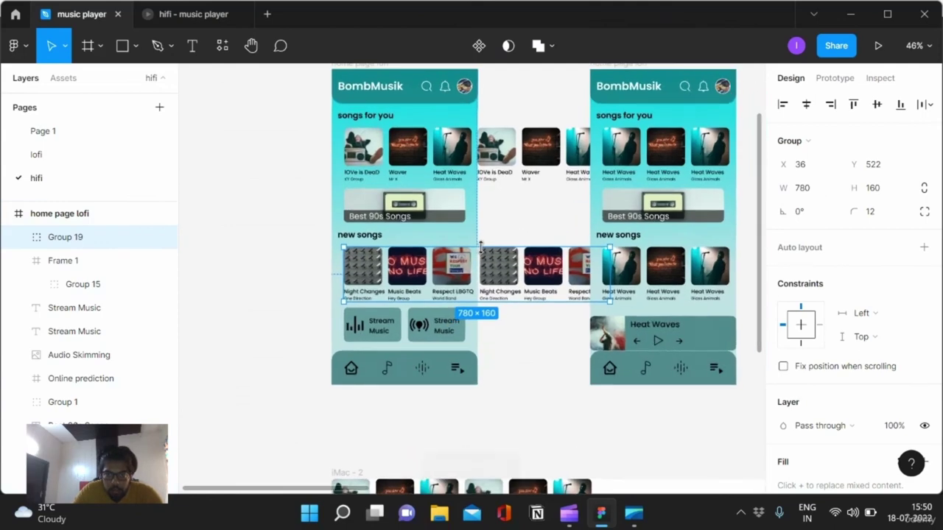
pyautogui.scroll(2, 482, 245)
pyautogui.scroll(1, 524, 179)
pyautogui.scroll(1, 525, 180)
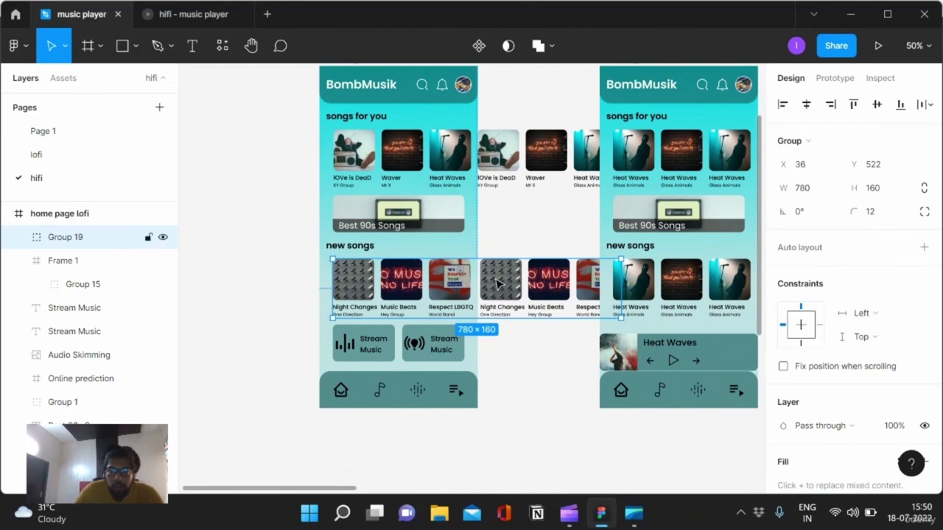
pyautogui.rightClick(496, 284)
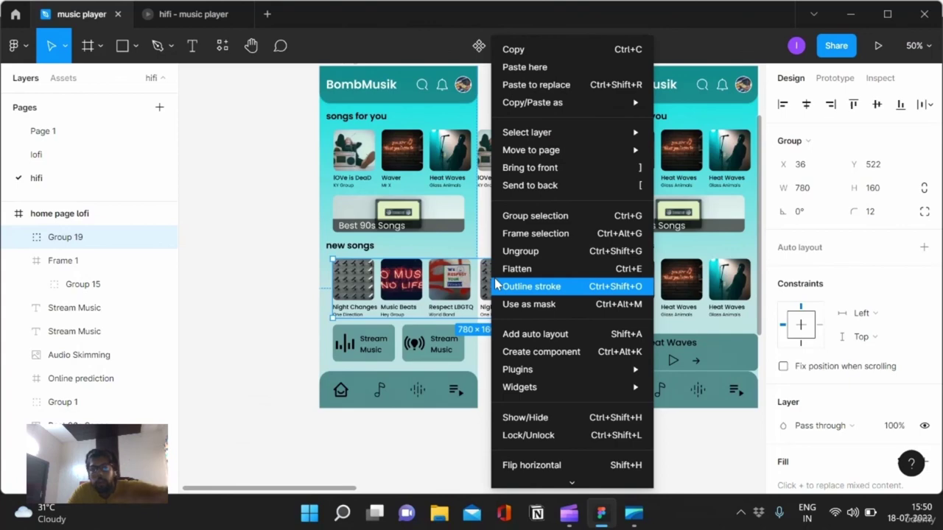
# - Wrap the new songs row in a 392 px wide frame with horizontal overflow scrolling
pyautogui.click(528, 234)
pyautogui.moveTo(619, 294); pyautogui.dragTo(477, 293)
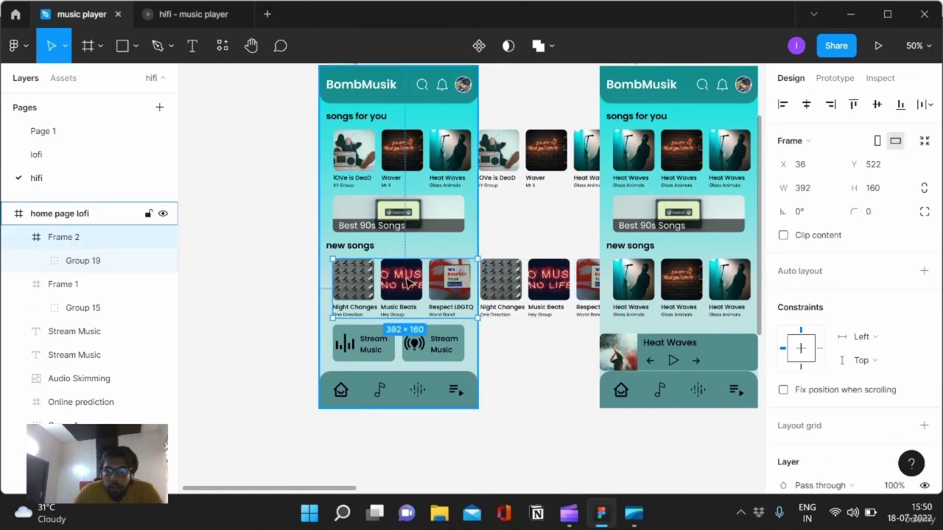
pyautogui.click(833, 77)
pyautogui.click(810, 170)
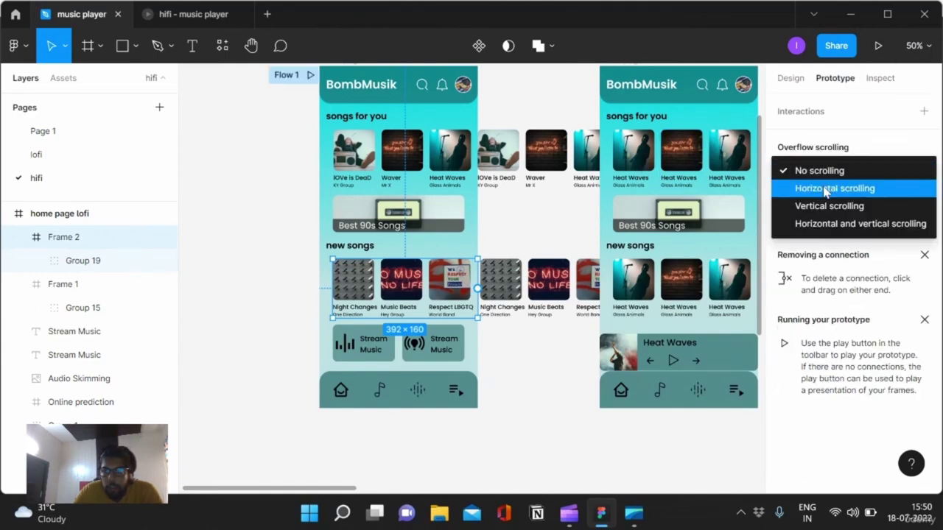
pyautogui.click(834, 185)
# - Test the new songs row sliding sideways in the prototype, then return to the design file
pyautogui.click(189, 11)
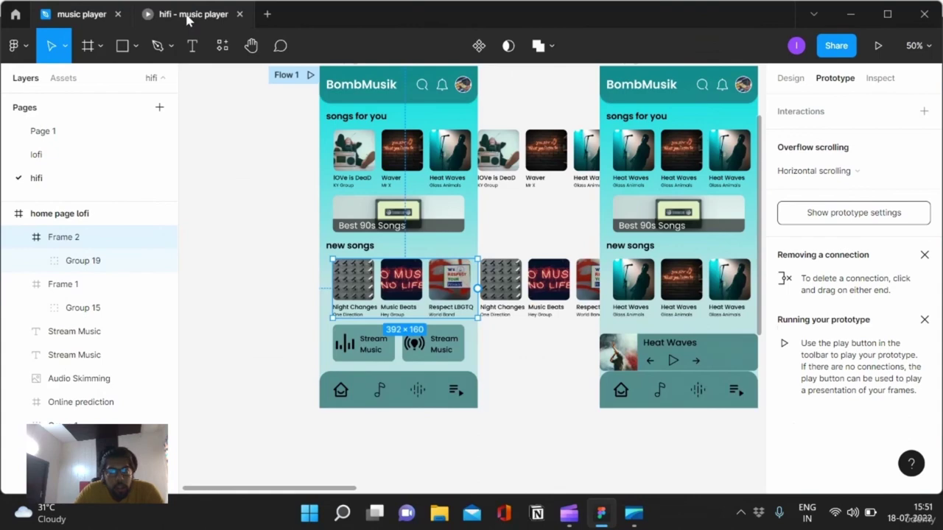
pyautogui.moveTo(497, 306); pyautogui.dragTo(381, 322)
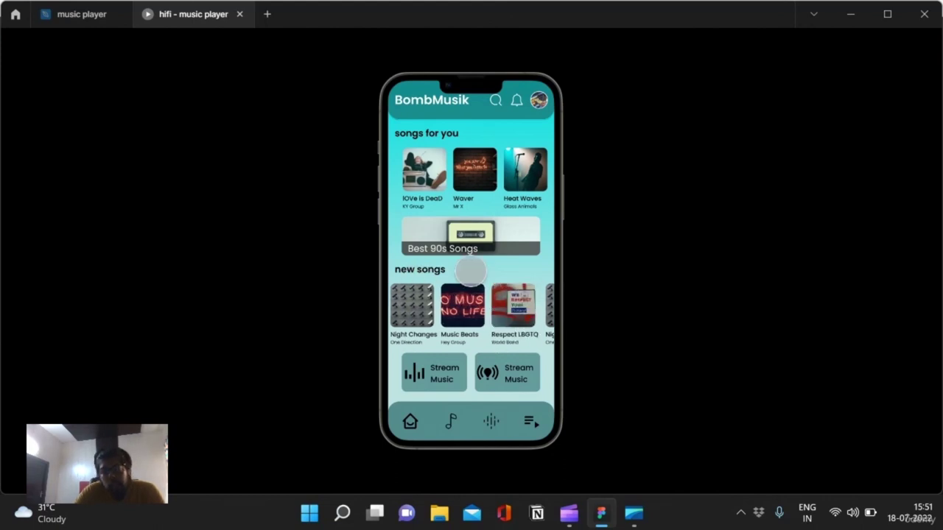
pyautogui.click(67, 27)
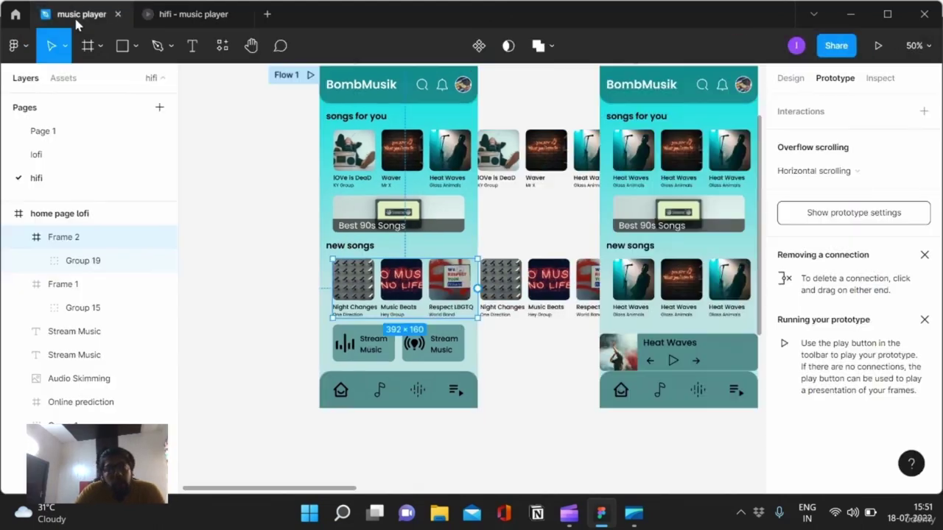
pyautogui.press('Escape')
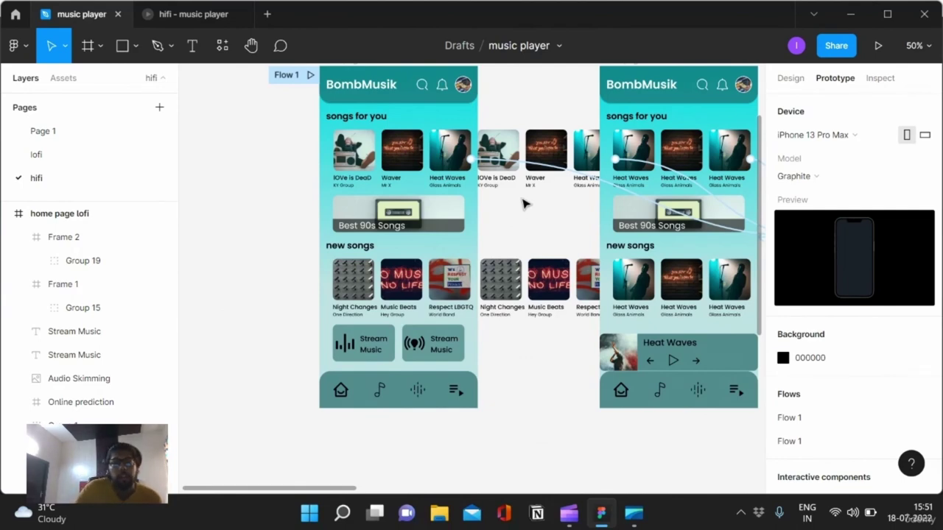
pyautogui.click(791, 80)
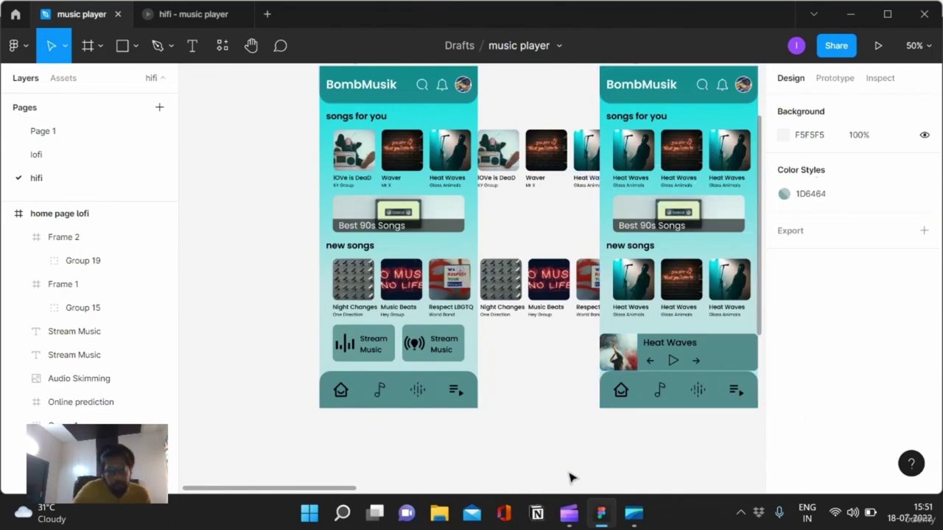
pyautogui.click(569, 513)
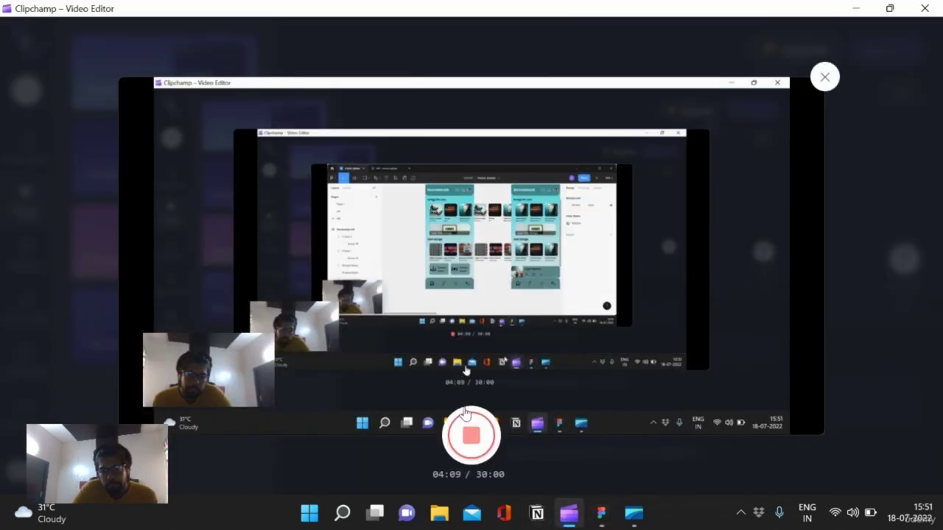
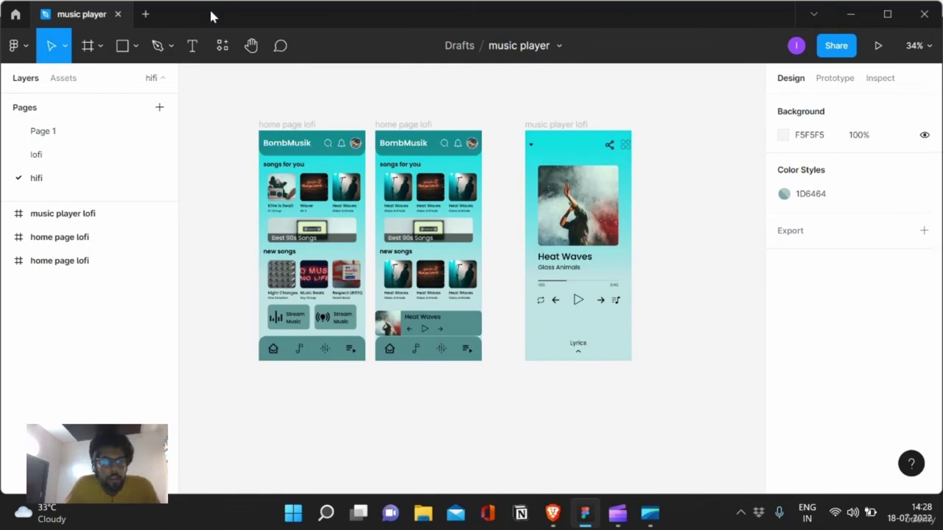
# - Add an iPhone 13 Pro Max frame beside the player screen and paste the player's play icon into it
pyautogui.click(82, 46)
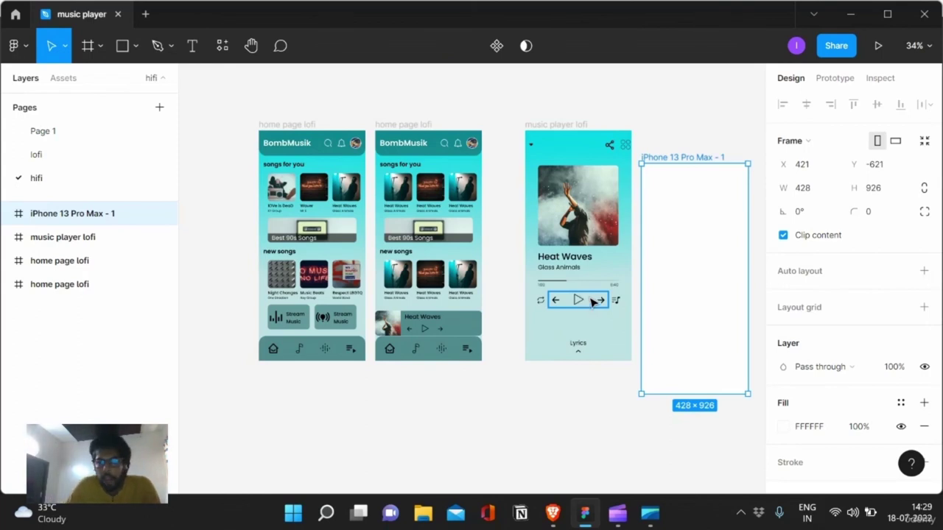
pyautogui.moveTo(693, 196)
pyautogui.mouseDown()
pyautogui.moveTo(692, 175)
pyautogui.moveTo(691, 184)
pyautogui.mouseUp()
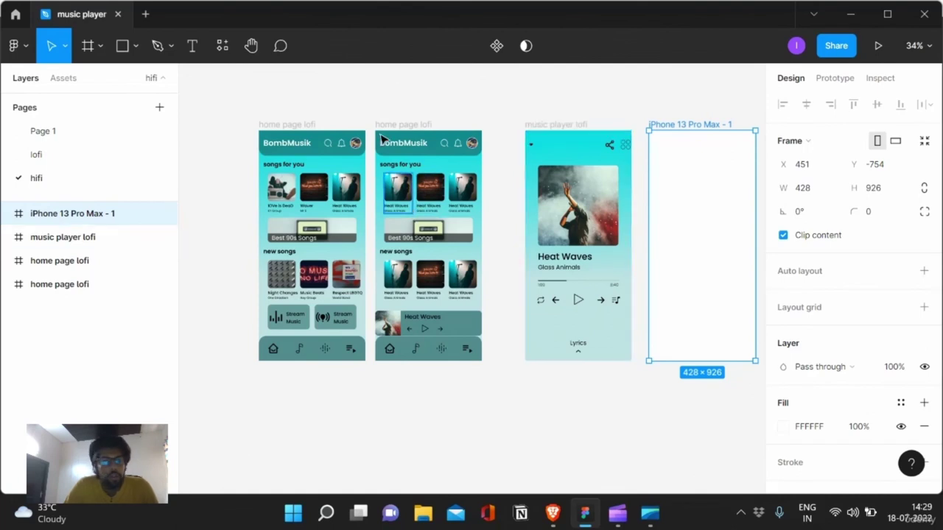
pyautogui.click(577, 302)
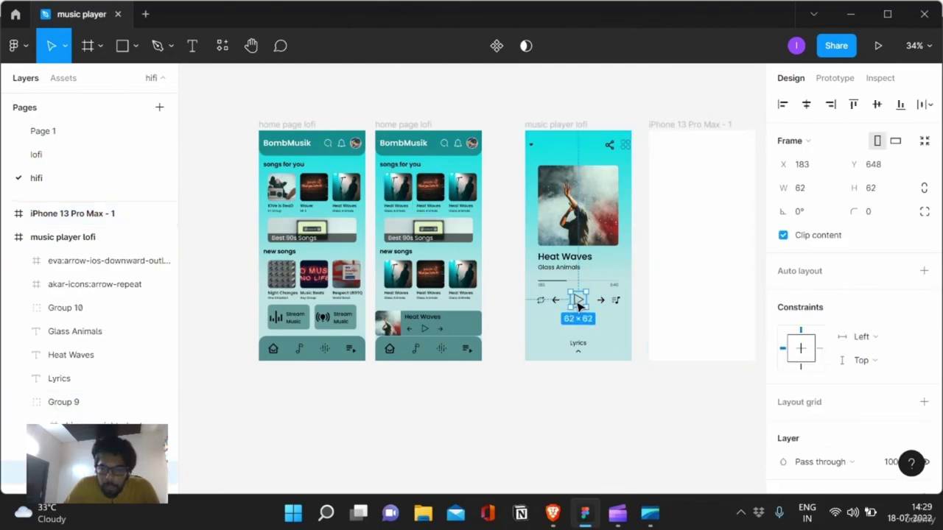
pyautogui.click(705, 199)
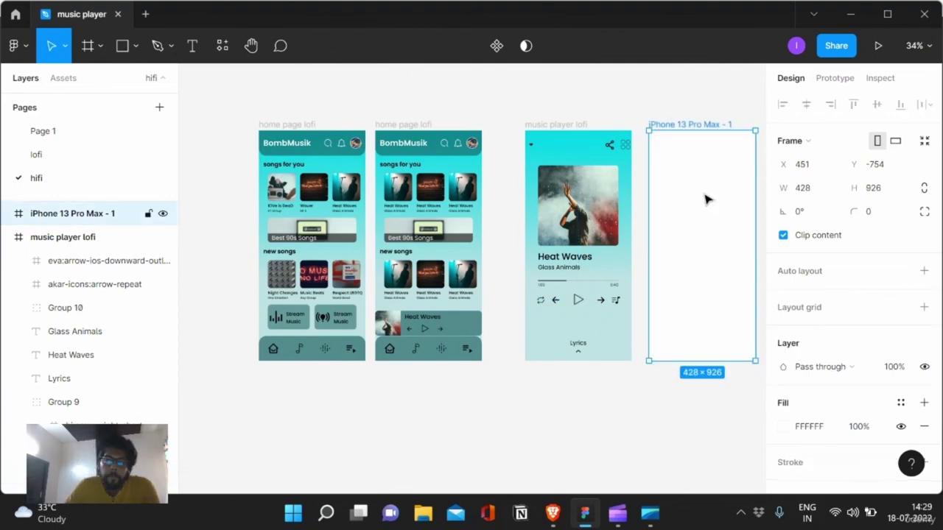
pyautogui.hotkey('ctrl', 'v')
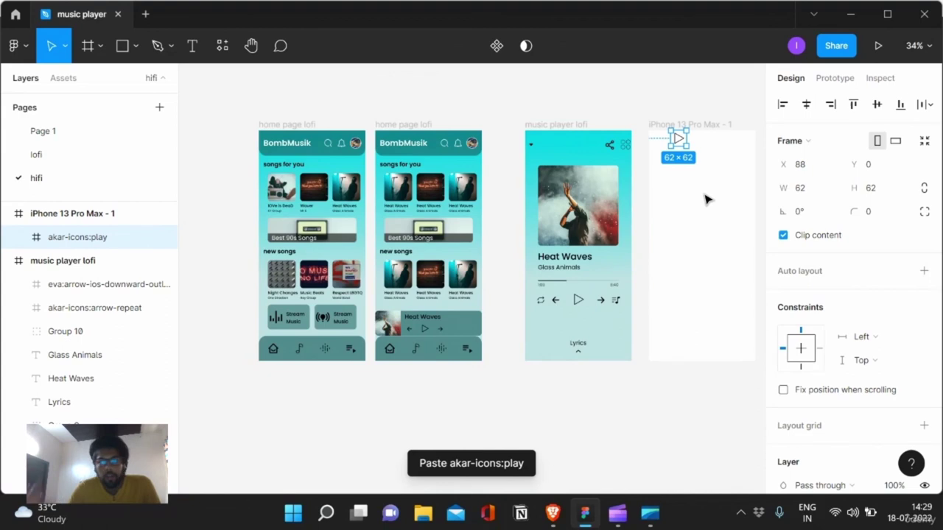
# - Move the pasted akar-icons:play icon down to Y 78 in iPhone 13 Pro Max - 1
pyautogui.scroll(1, 705, 199)
pyautogui.scroll(1, 705, 199)
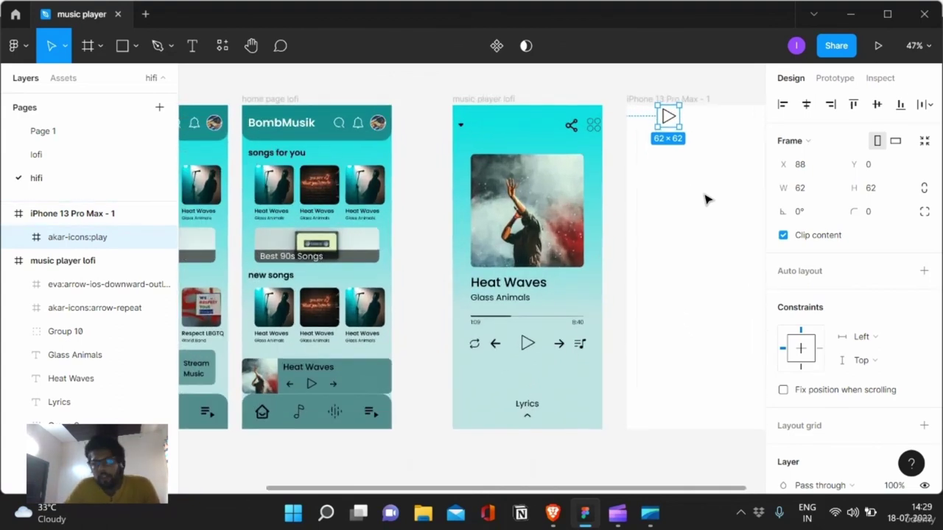
pyautogui.hscroll(1, 705, 200)
pyautogui.hscroll(1, 706, 200)
pyautogui.hscroll(1, 705, 200)
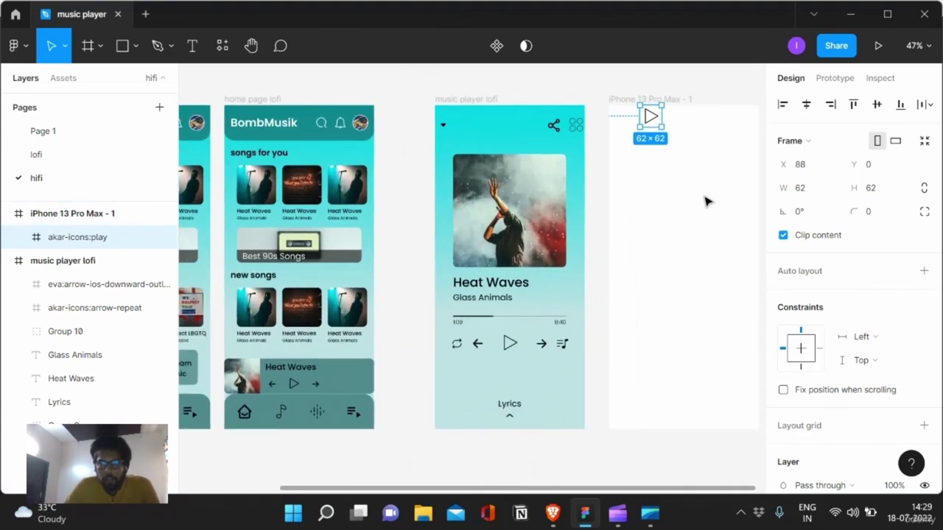
pyautogui.hscroll(2, 705, 202)
pyautogui.hscroll(3, 705, 200)
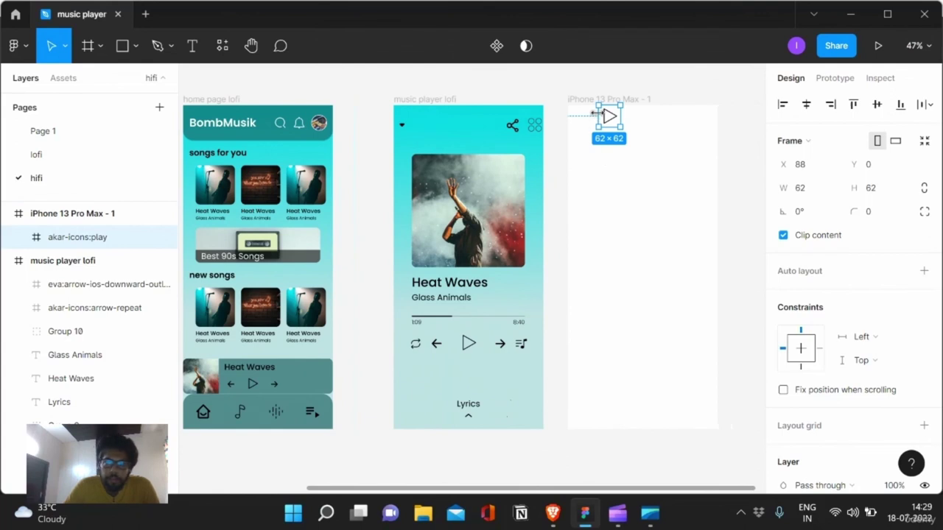
pyautogui.moveTo(610, 107); pyautogui.dragTo(615, 145)
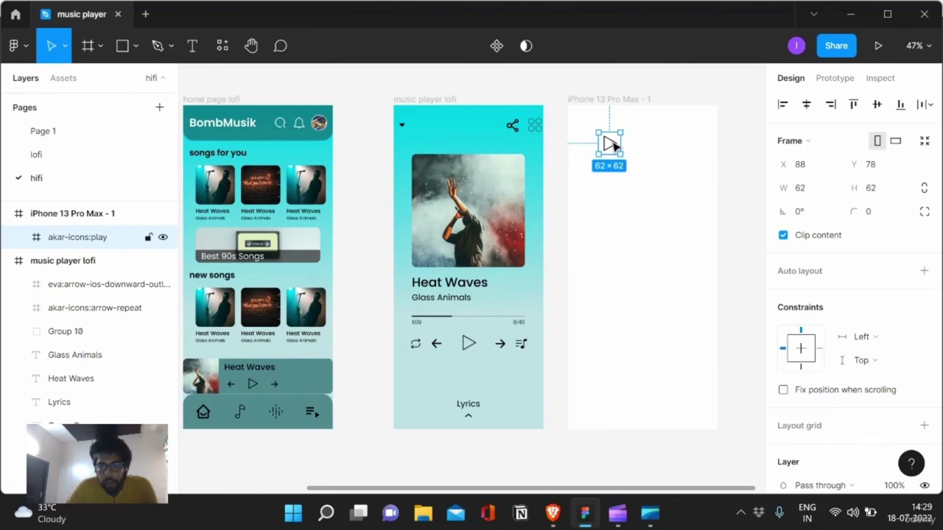
pyautogui.scroll(3, 615, 146)
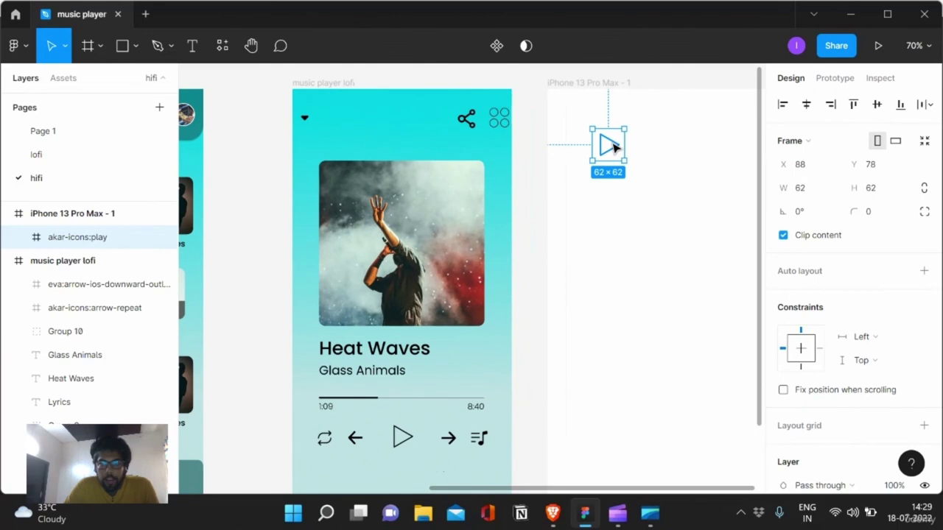
pyautogui.hscroll(1, 581, 297)
pyautogui.hscroll(2, 581, 297)
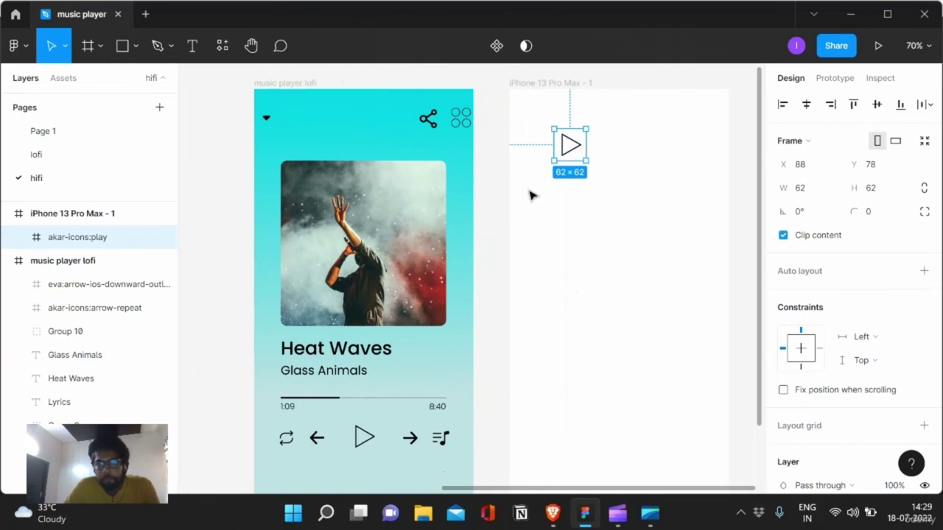
# - Convert the pasted play icon into a component
pyautogui.click(601, 150)
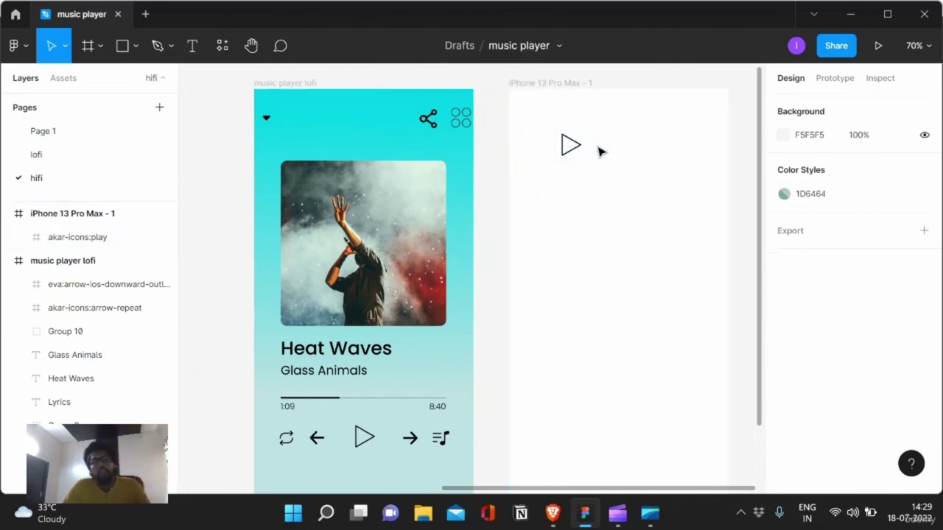
pyautogui.click(582, 153)
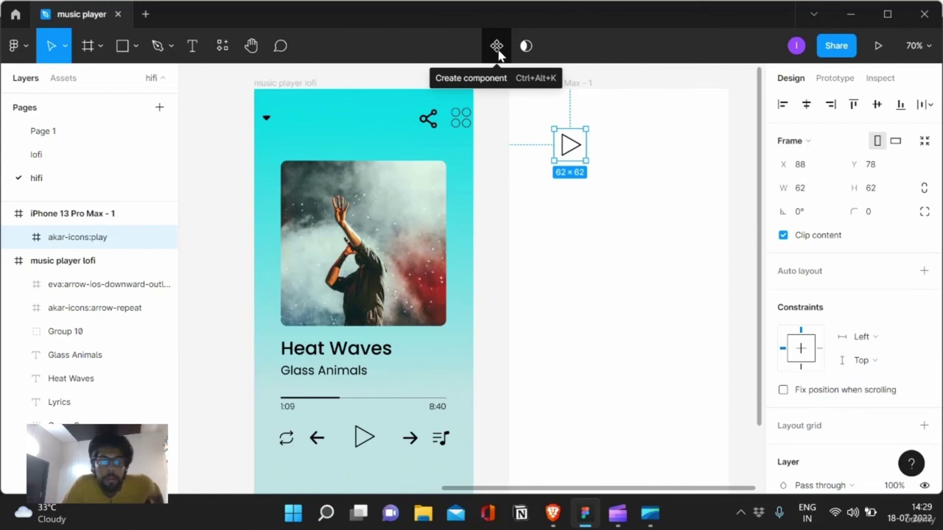
pyautogui.click(498, 50)
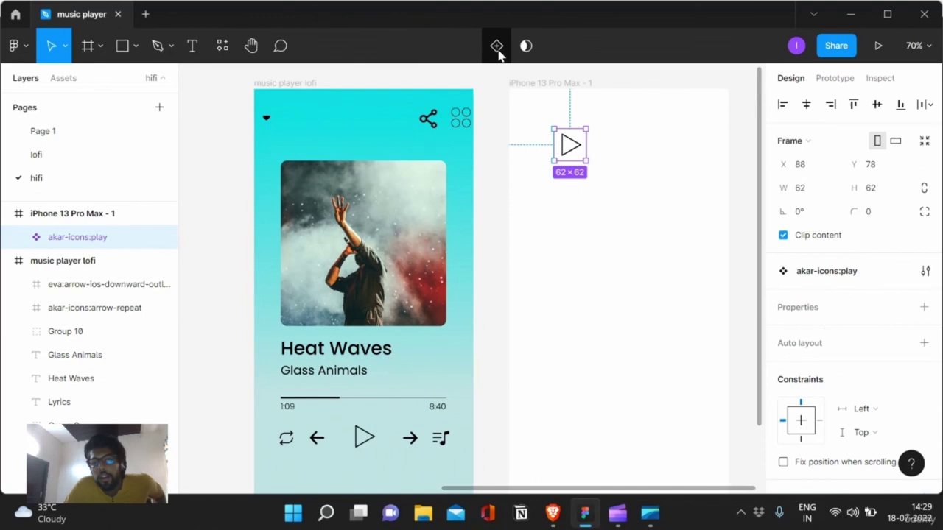
pyautogui.moveTo(570, 145)
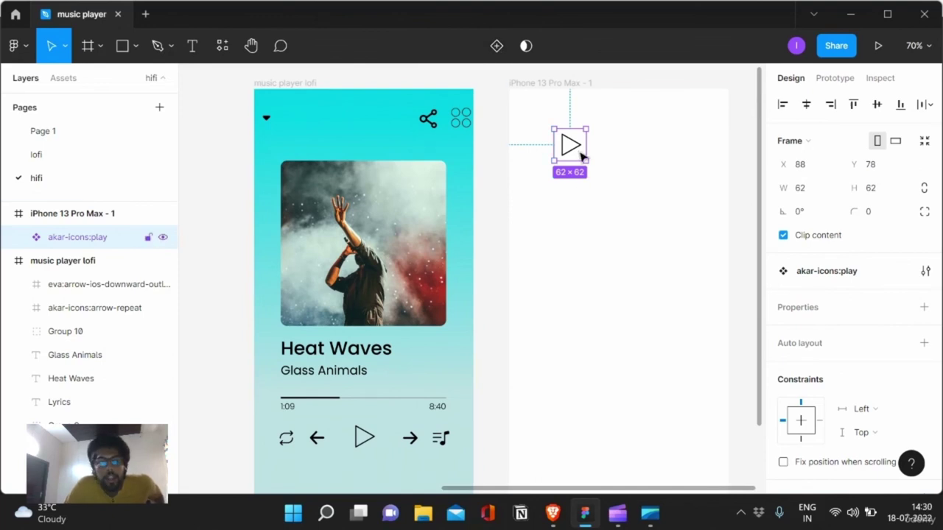
# - Locate the play component in local components and add a second variant
pyautogui.click(63, 78)
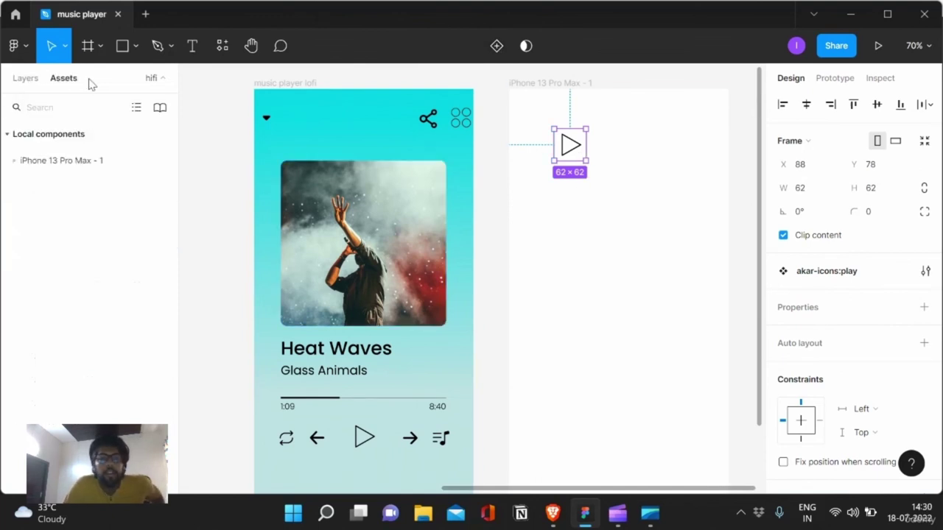
pyautogui.click(21, 163)
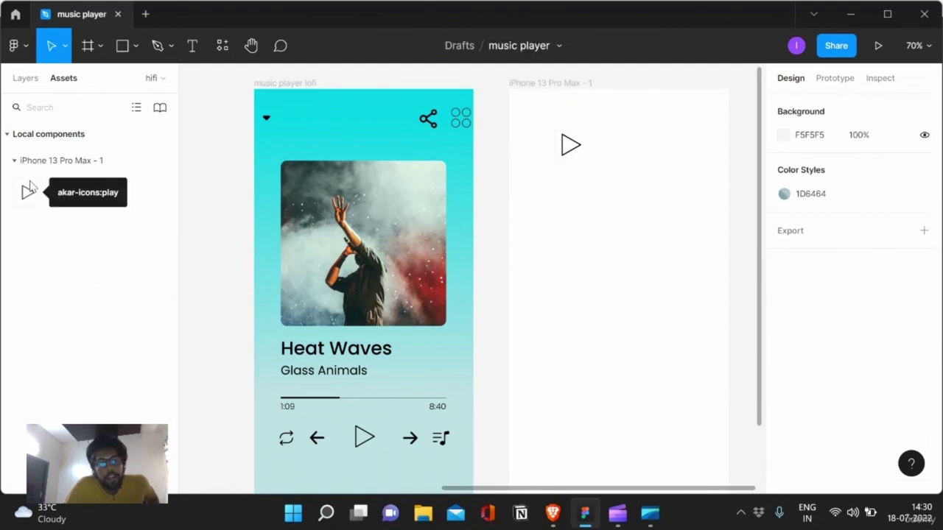
pyautogui.click(27, 78)
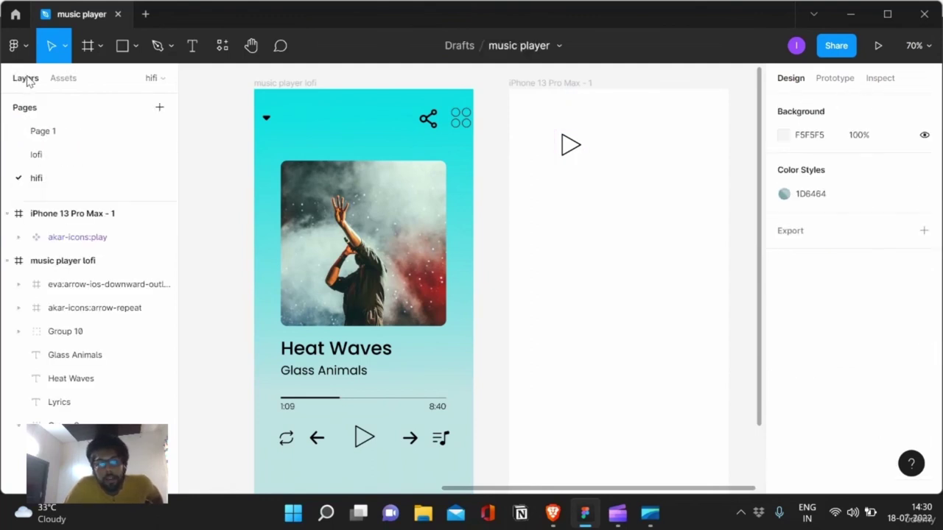
pyautogui.click(579, 152)
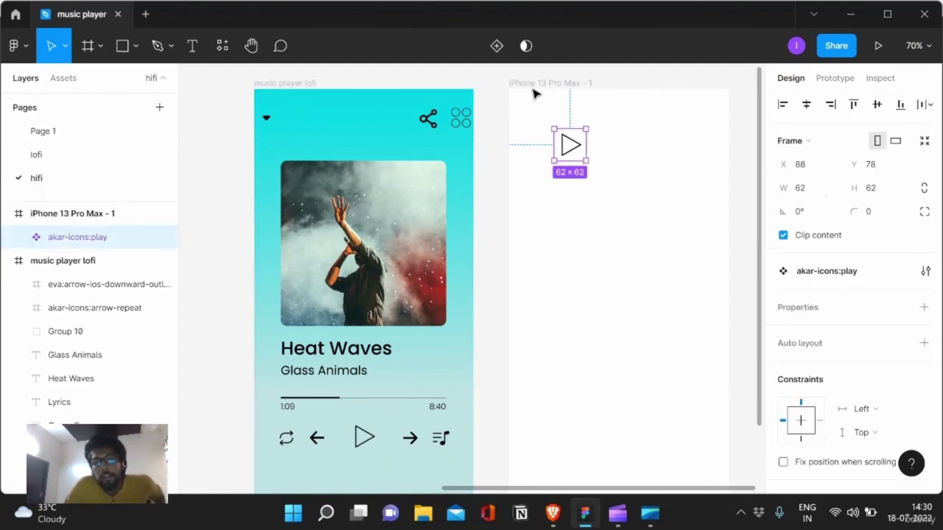
pyautogui.click(497, 48)
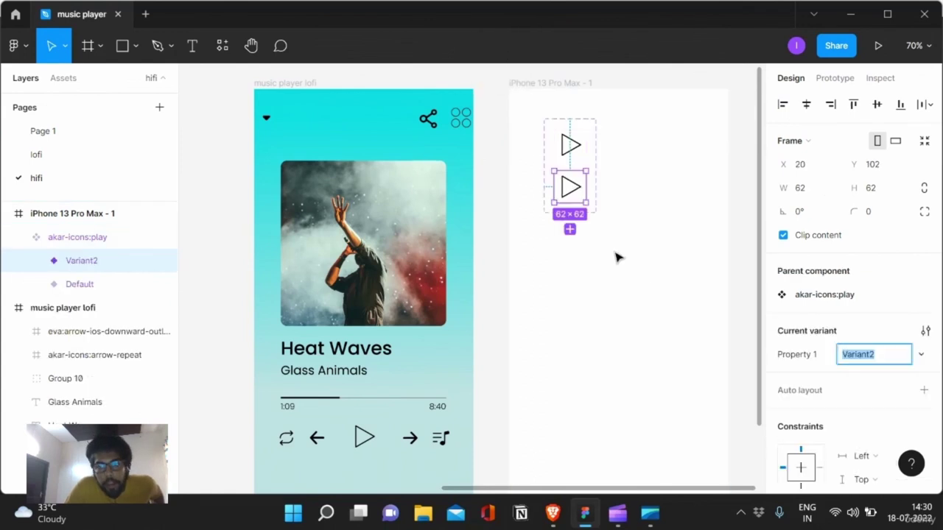
# - Delete the play triangle Vector from Variant2, leaving an empty 62 × 62 frame
pyautogui.click(571, 145)
pyautogui.click(578, 181)
pyautogui.moveTo(571, 187)
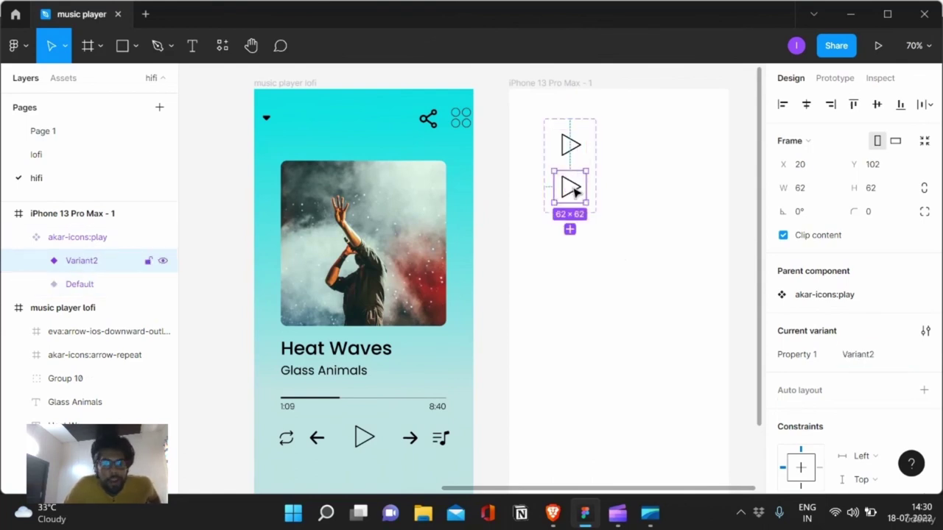
pyautogui.scroll(2, 574, 190)
pyautogui.scroll(2, 575, 190)
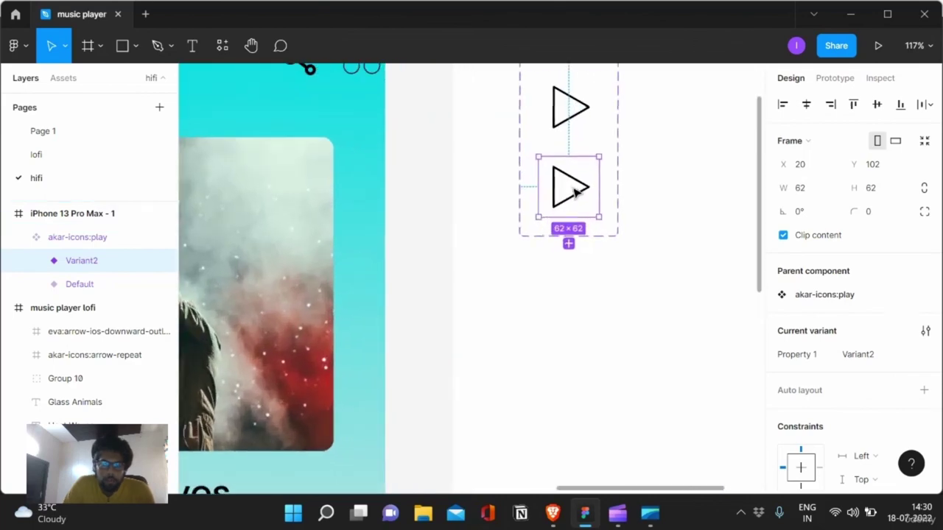
pyautogui.scroll(2, 576, 192)
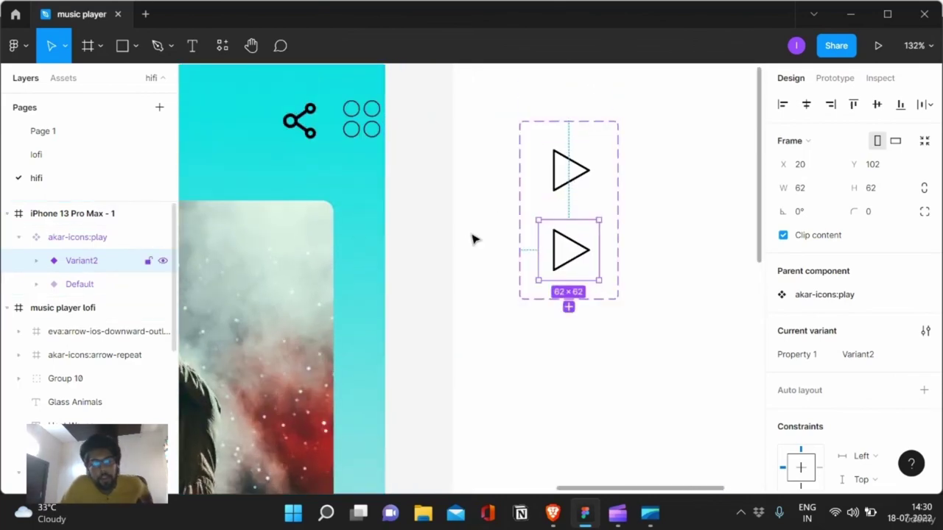
pyautogui.doubleClick(570, 236)
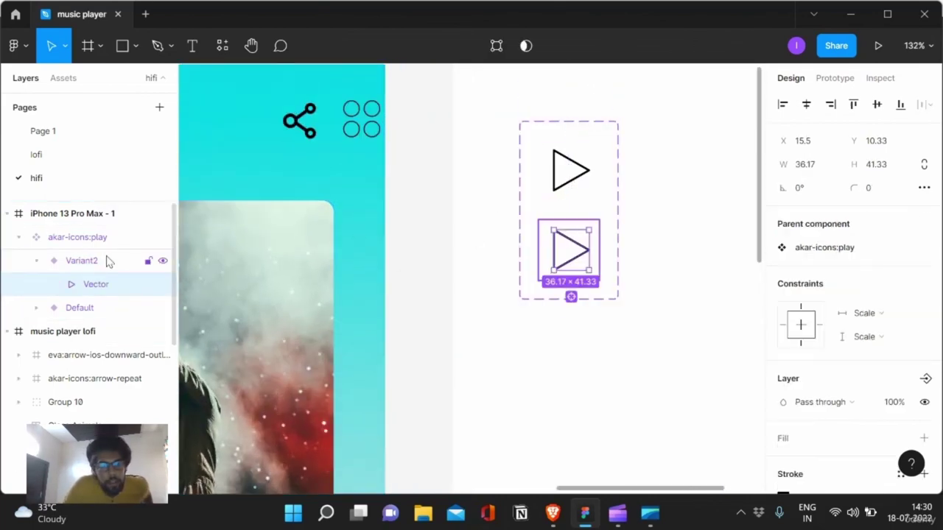
pyautogui.click(110, 261)
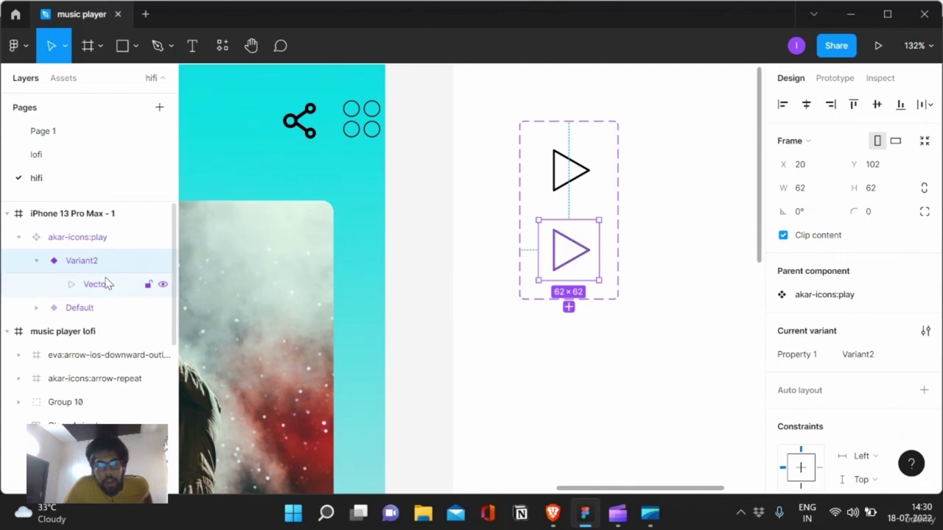
pyautogui.click(106, 287)
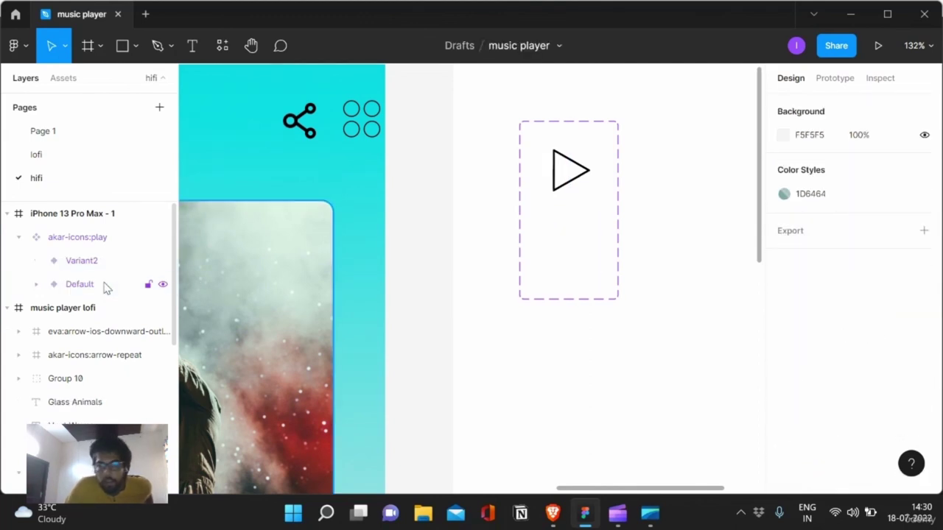
pyautogui.click(85, 265)
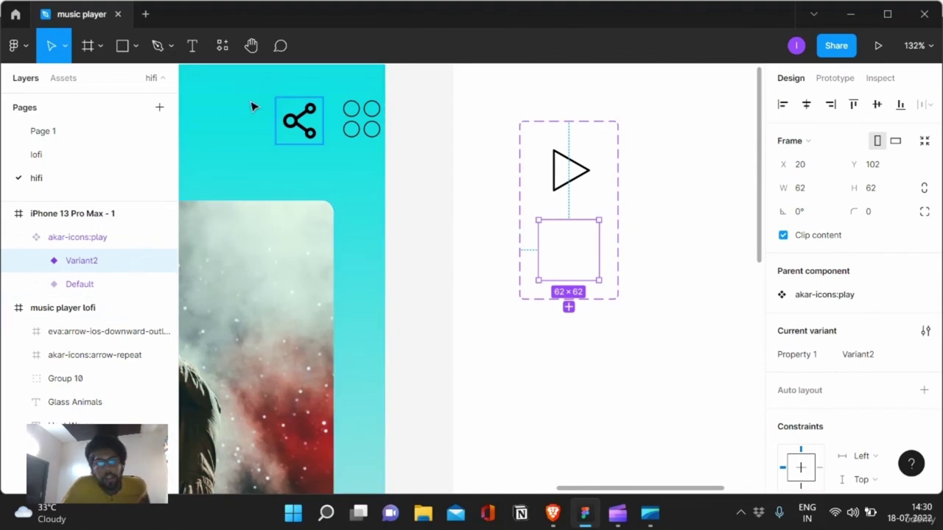
pyautogui.click(123, 50)
pyautogui.click(137, 59)
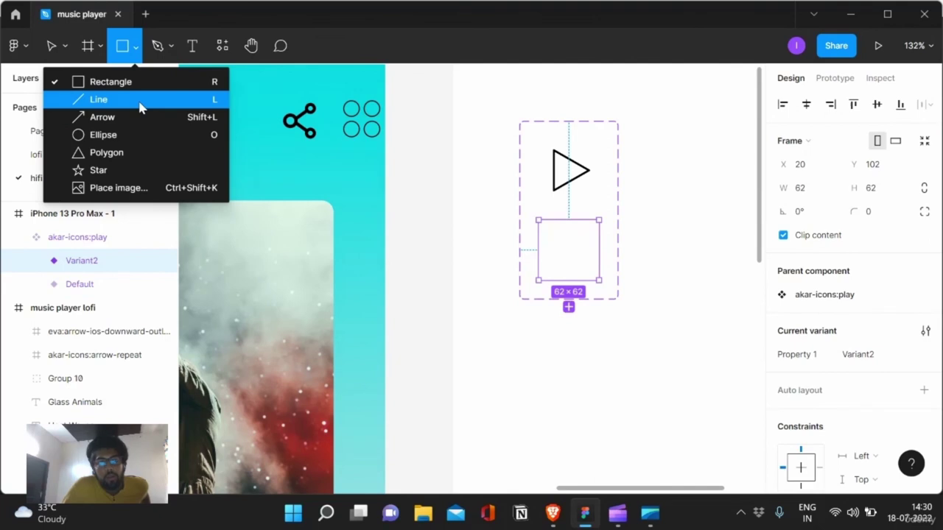
pyautogui.click(140, 107)
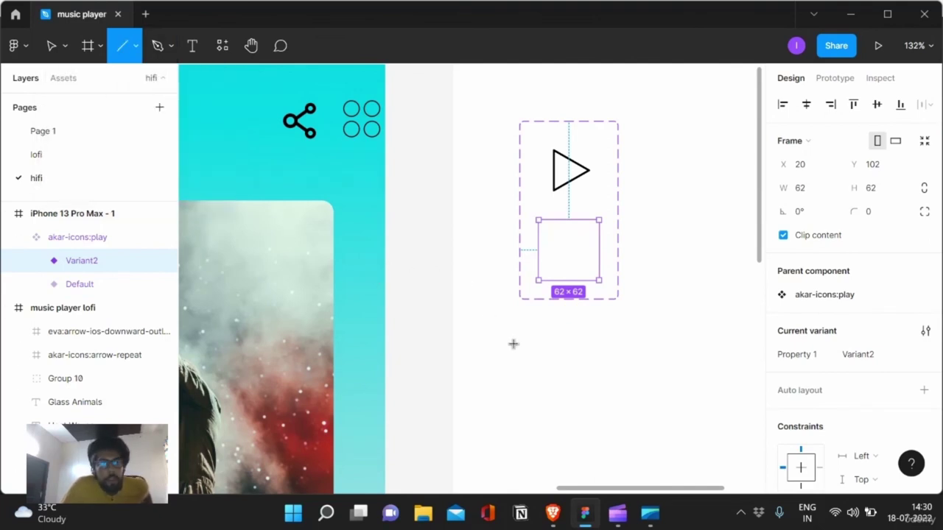
pyautogui.moveTo(514, 344); pyautogui.dragTo(516, 426)
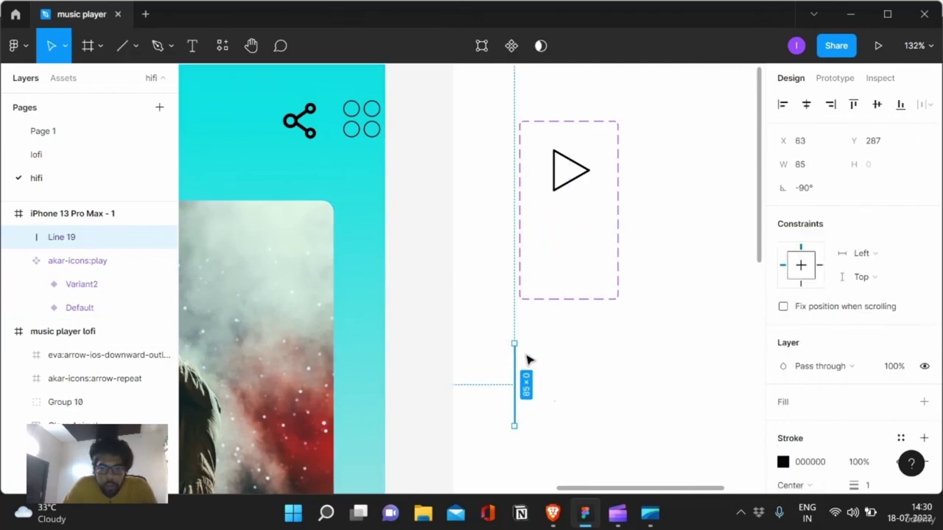
pyautogui.moveTo(514, 426); pyautogui.dragTo(513, 370)
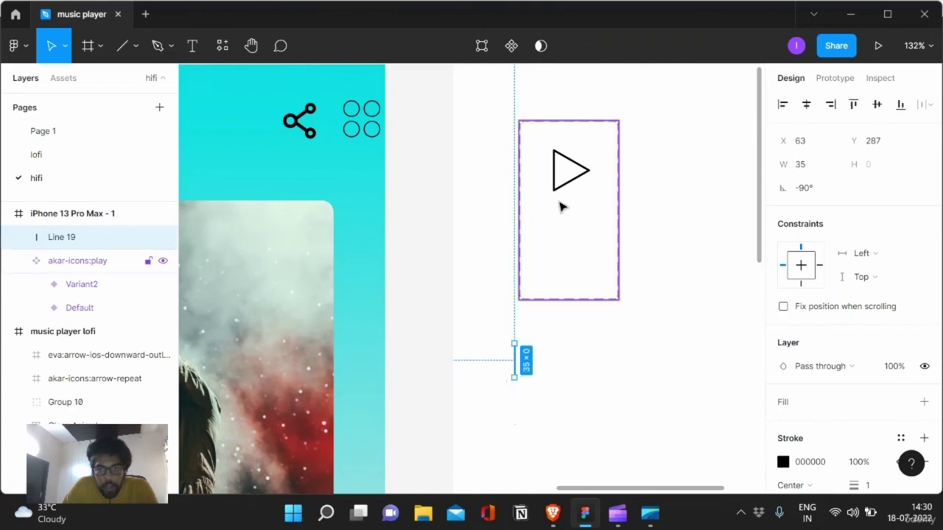
pyautogui.click(569, 163)
pyautogui.doubleClick(570, 163)
pyautogui.press('Escape')
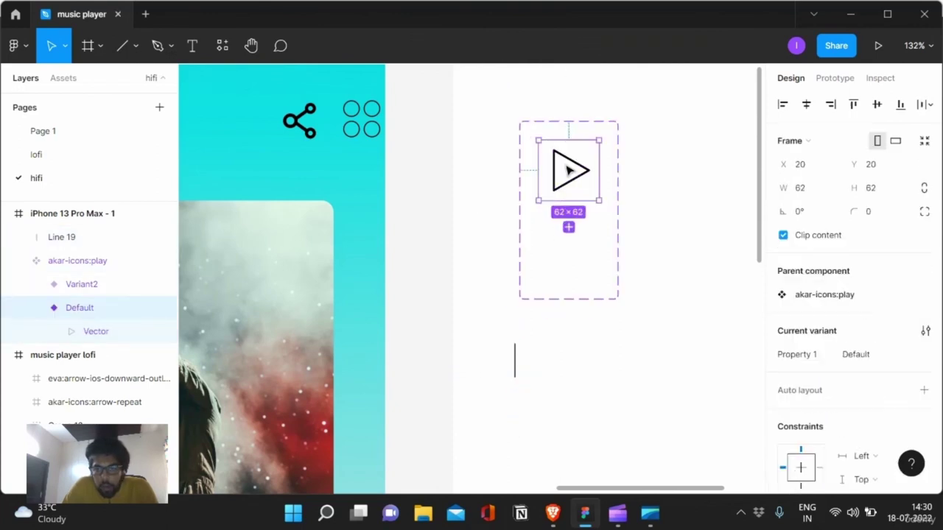
pyautogui.click(516, 362)
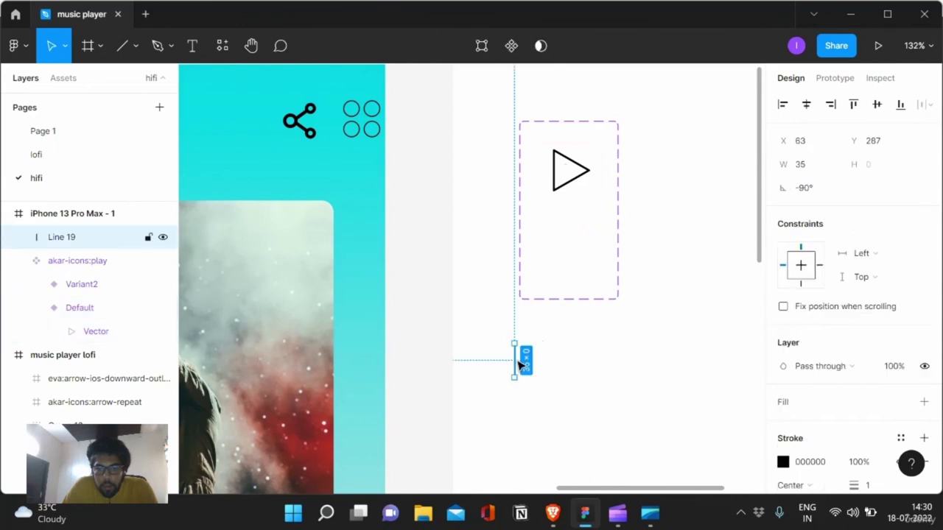
pyautogui.click(814, 166)
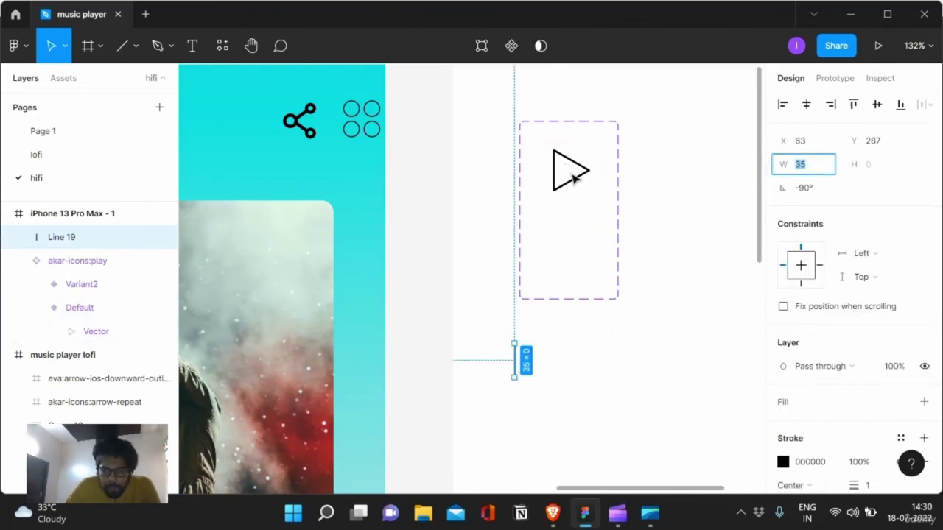
pyautogui.click(548, 179)
pyautogui.doubleClick(552, 181)
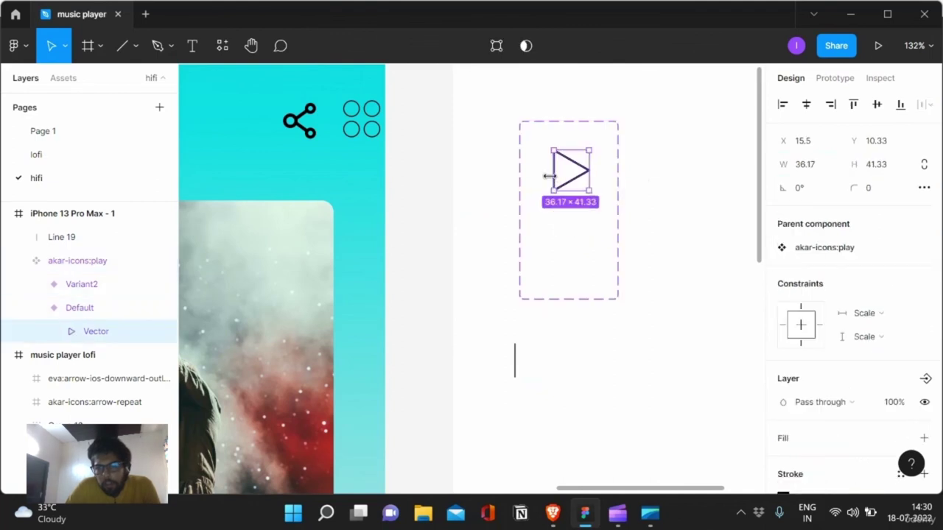
pyautogui.doubleClick(556, 182)
pyautogui.press('Escape')
pyautogui.press('Escape')
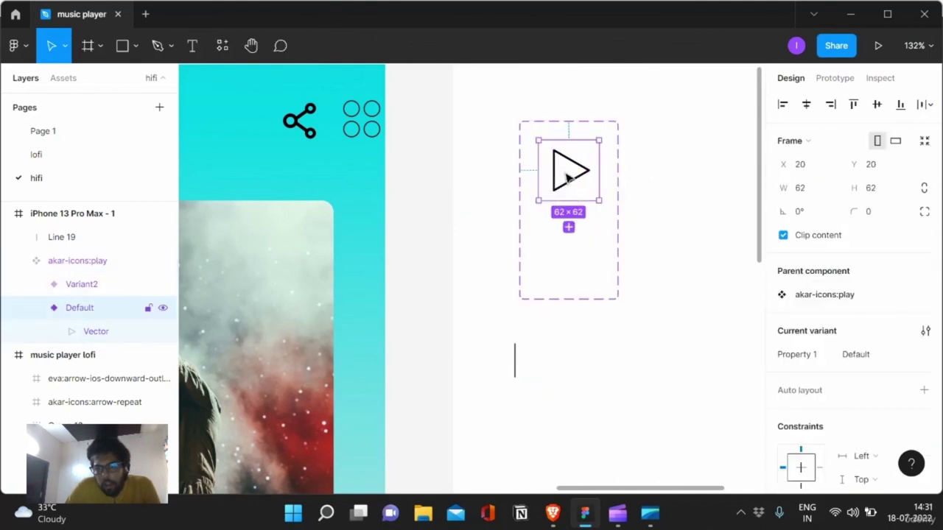
pyautogui.click(637, 173)
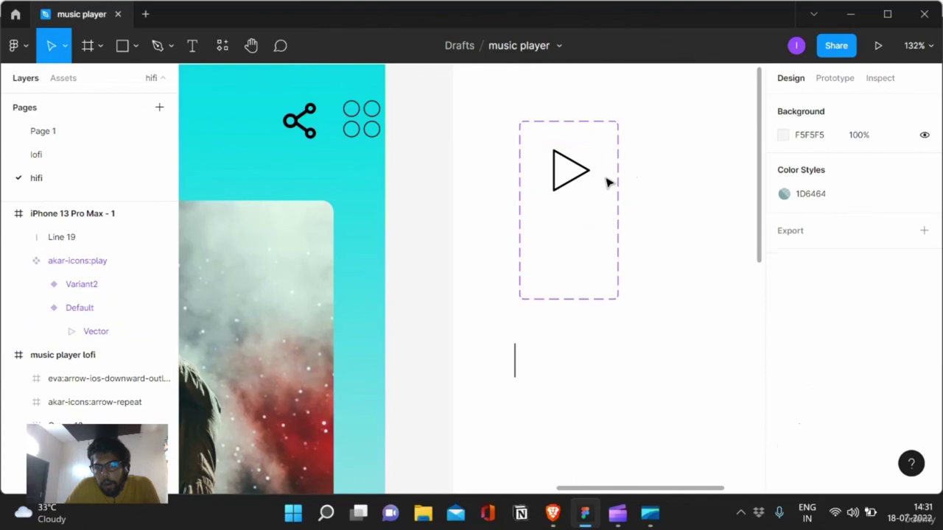
pyautogui.click(585, 184)
pyautogui.doubleClick(585, 183)
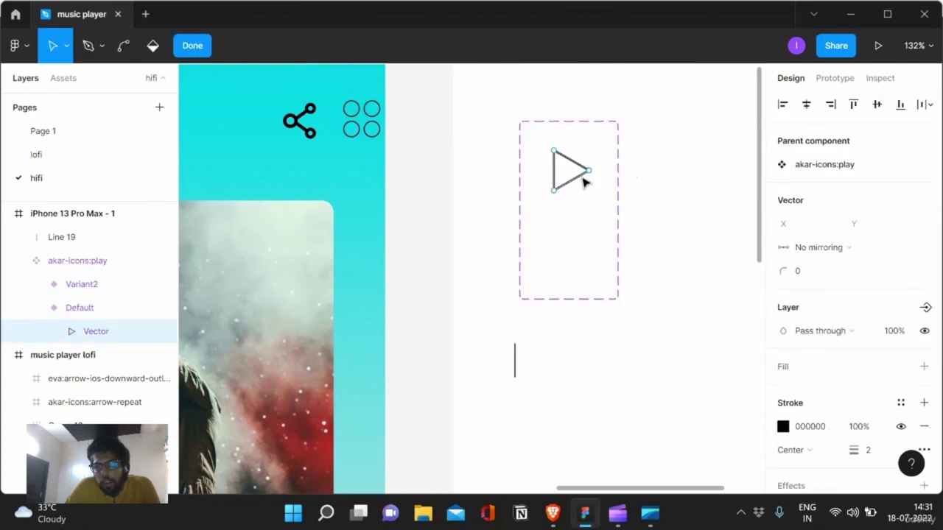
pyautogui.press('Escape')
pyautogui.click(675, 183)
pyautogui.click(579, 173)
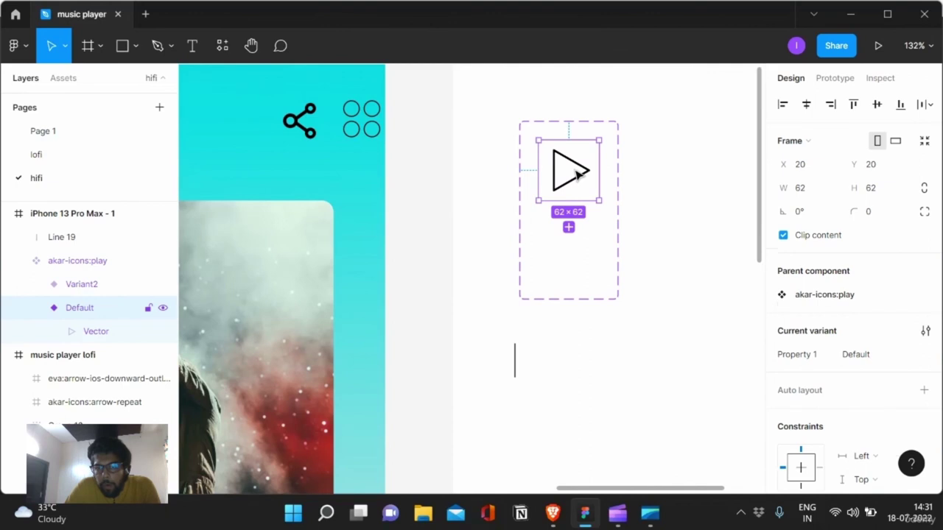
pyautogui.click(95, 332)
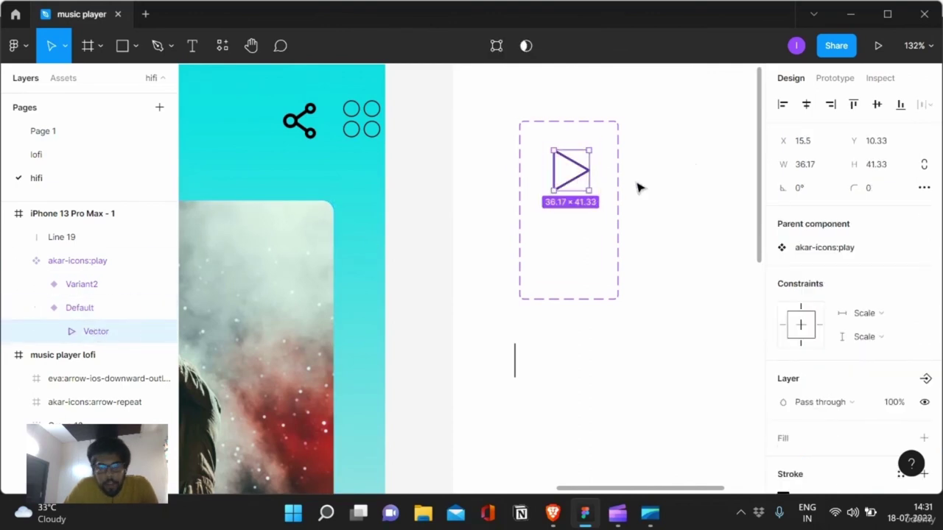
# - Set Line 19's width to 36 and paste a copy shifted 10 px right
pyautogui.click(514, 367)
pyautogui.click(808, 166)
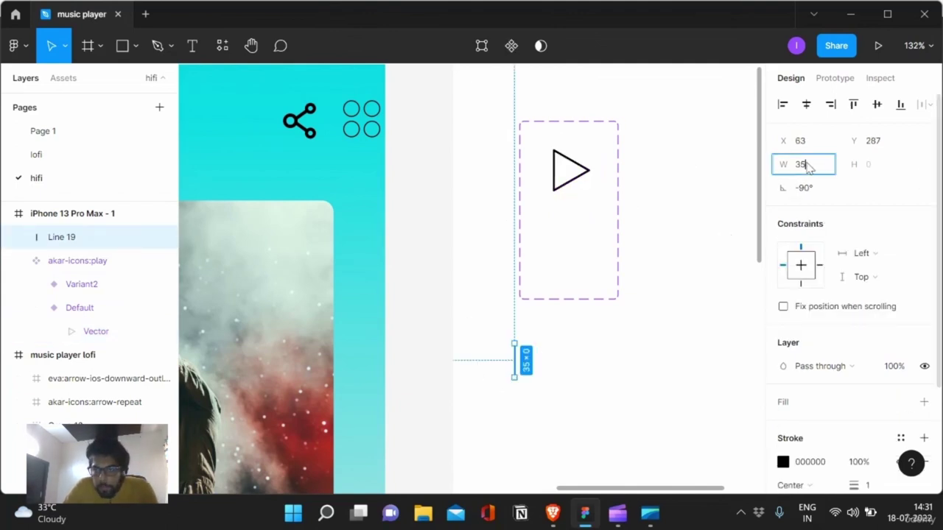
pyautogui.write('36')
pyautogui.press('Return')
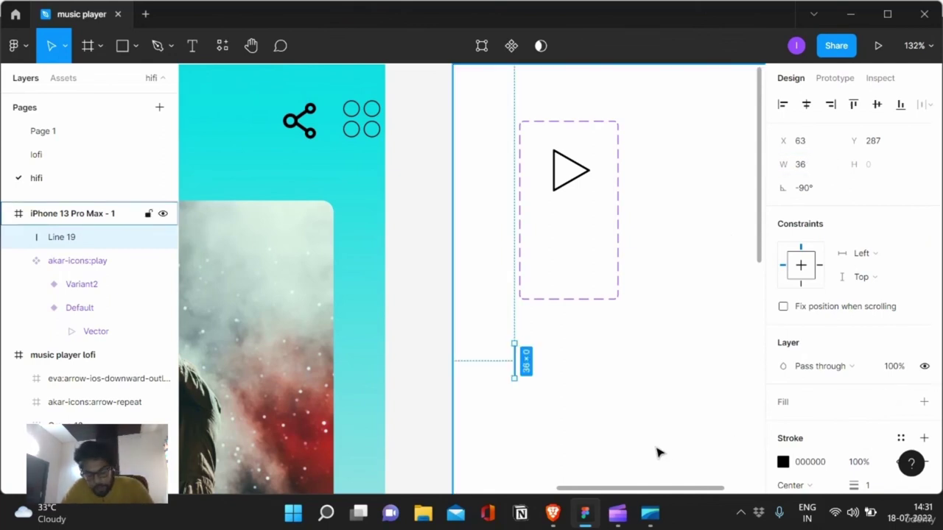
pyautogui.hotkey('ctrl', 'v')
pyautogui.scroll(3, 508, 372)
pyautogui.scroll(3, 526, 362)
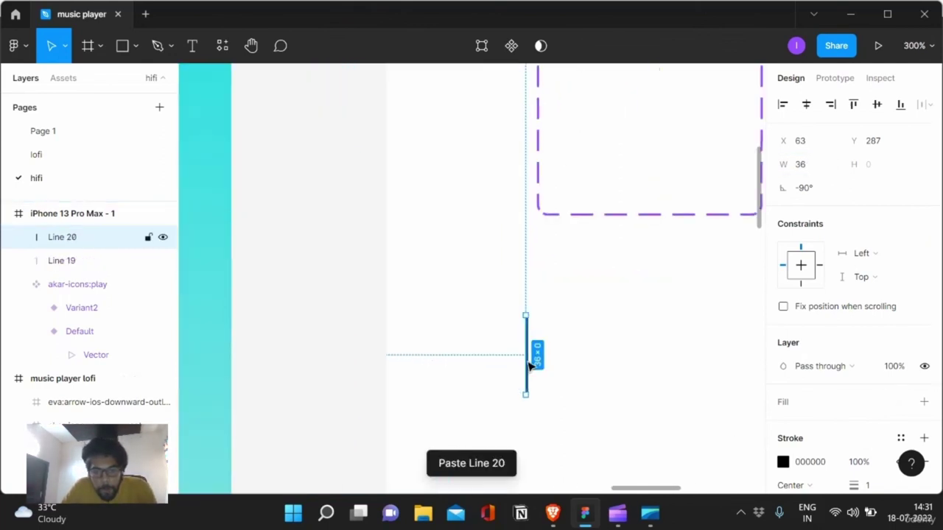
pyautogui.hotkey('shift', 'Right')
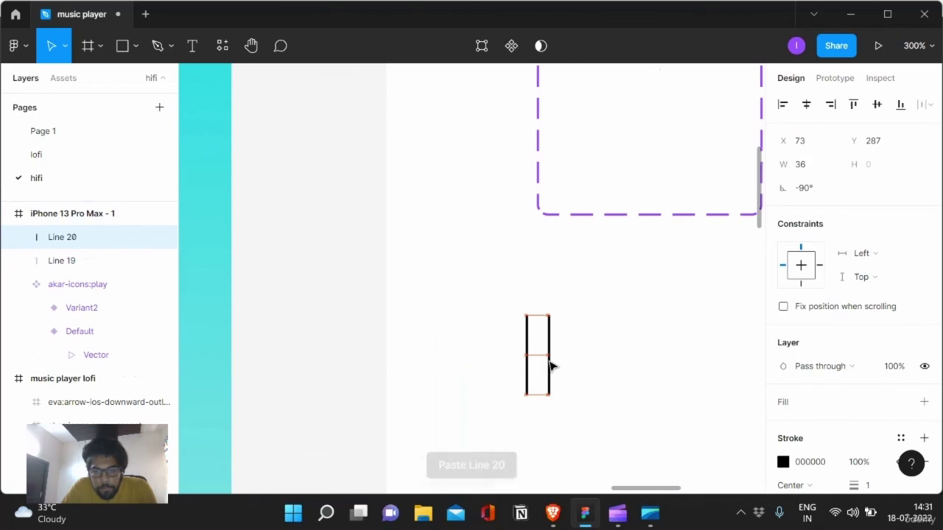
# - Group both lines into Group 11 and nest it inside Variant2
pyautogui.keyDown('shift'); pyautogui.click(528, 368); pyautogui.keyUp('shift')
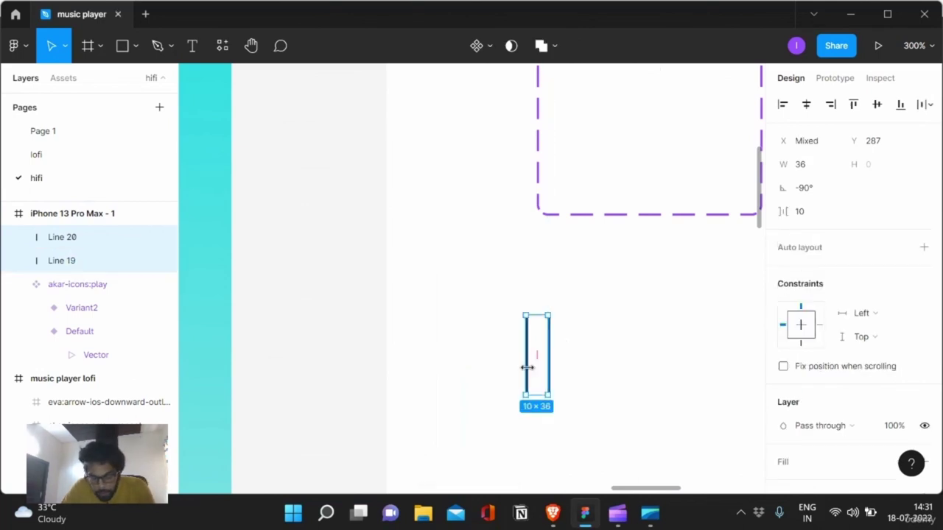
pyautogui.hotkey('ctrl', 'g')
pyautogui.scroll(-3, 527, 368)
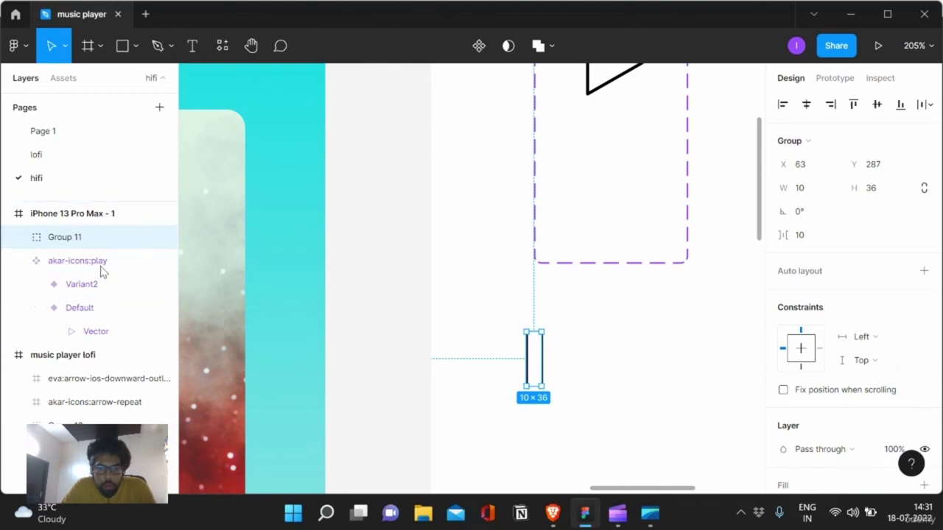
pyautogui.moveTo(84, 246); pyautogui.dragTo(84, 295)
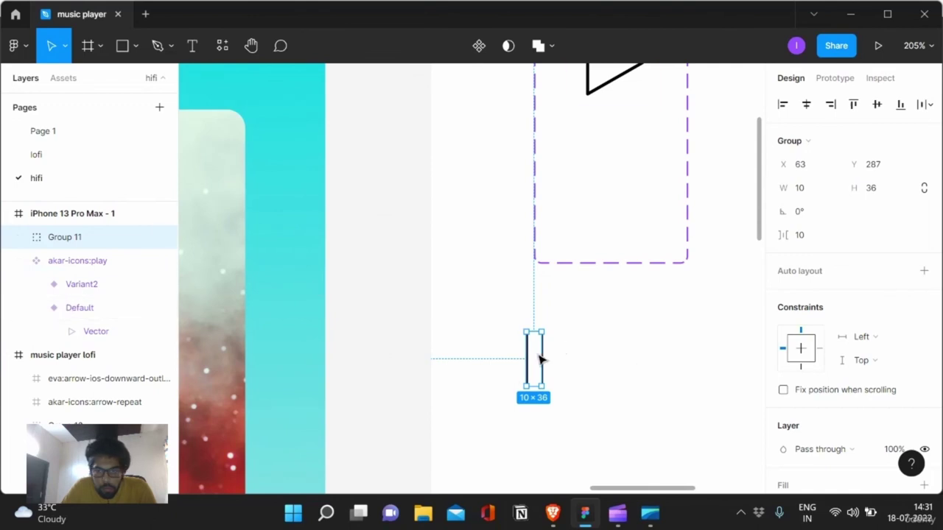
pyautogui.moveTo(539, 359)
pyautogui.mouseDown()
pyautogui.moveTo(608, 174)
pyautogui.moveTo(619, 190)
pyautogui.mouseUp()
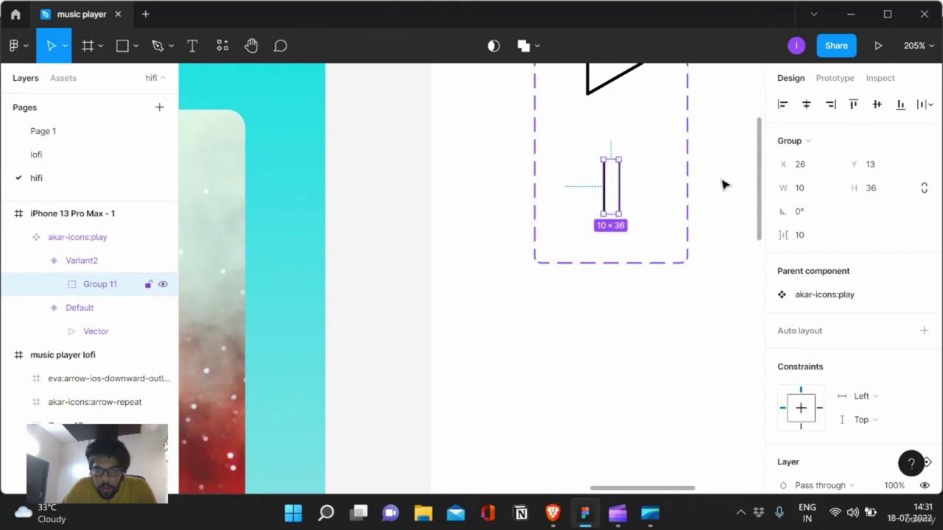
pyautogui.click(625, 332)
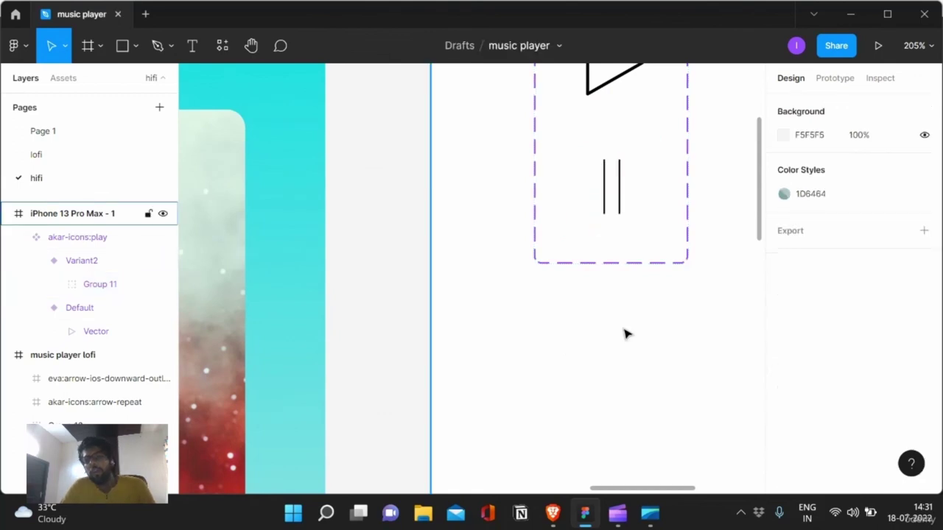
# - Add a prototype connection from the Default play variant to Variant2
pyautogui.keyDown('ctrl'); pyautogui.scroll(5, 625, 332); pyautogui.keyUp('ctrl')
pyautogui.scroll(4, 626, 333)
pyautogui.keyDown('ctrl'); pyautogui.scroll(-3, 625, 332); pyautogui.keyUp('ctrl')
pyautogui.keyDown('ctrl'); pyautogui.scroll(-3, 625, 332); pyautogui.keyUp('ctrl')
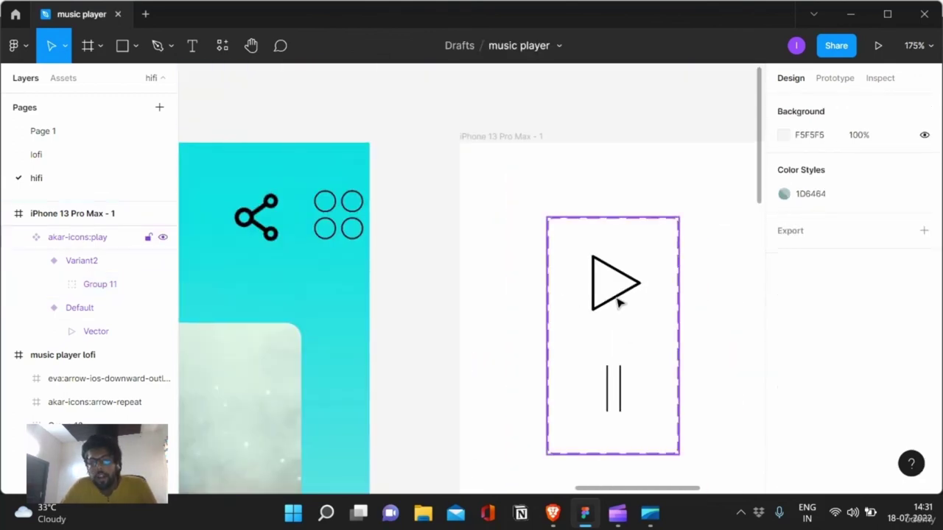
pyautogui.click(617, 296)
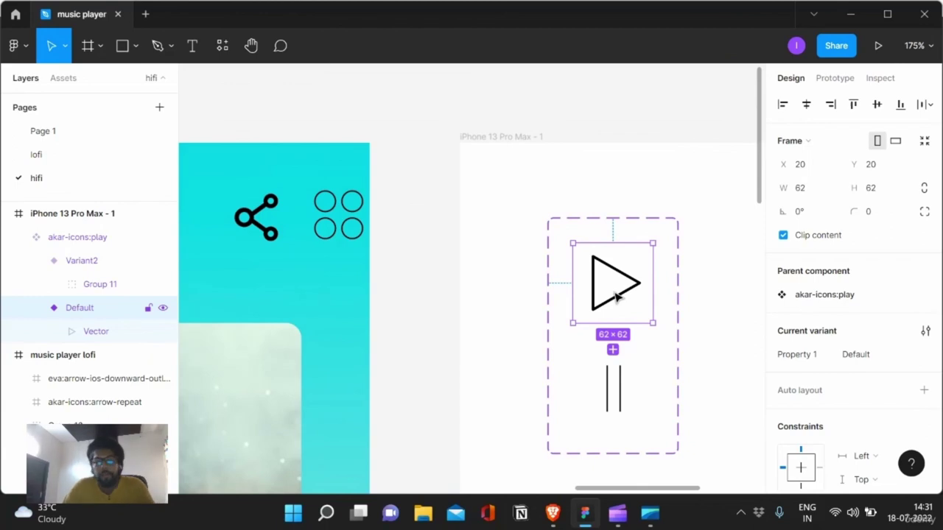
pyautogui.click(617, 398)
pyautogui.click(638, 316)
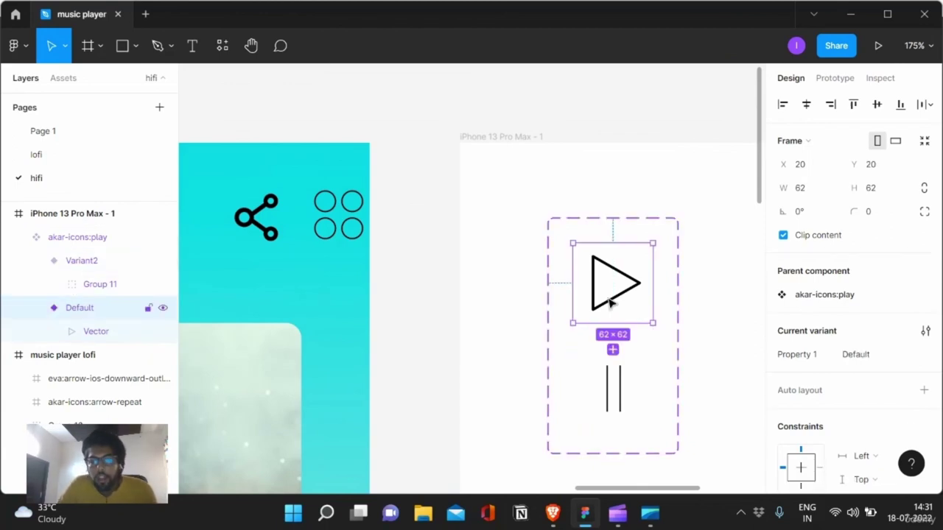
pyautogui.click(626, 413)
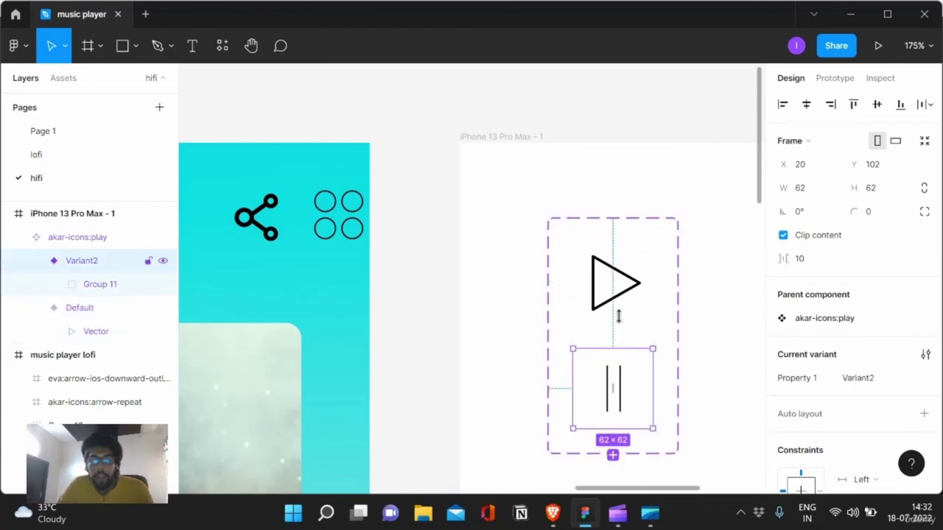
pyautogui.click(627, 283)
pyautogui.click(830, 81)
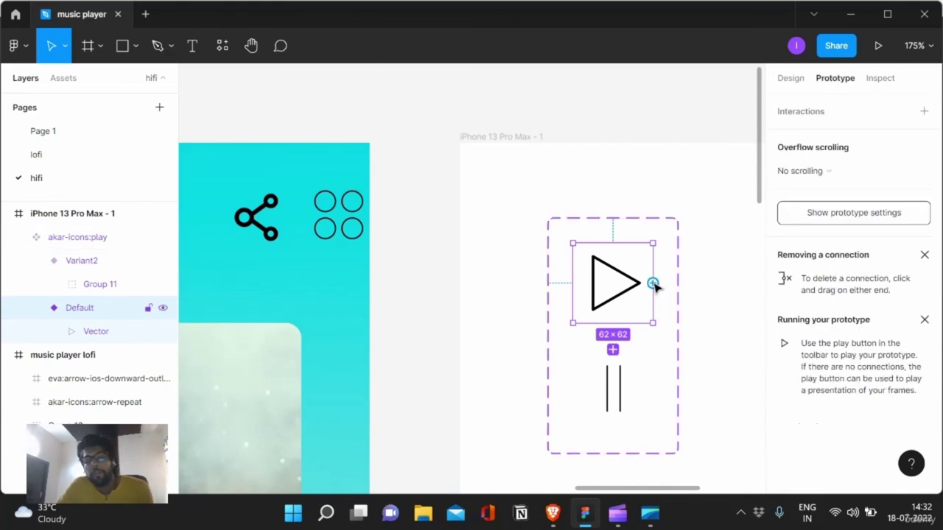
pyautogui.moveTo(652, 283); pyautogui.dragTo(660, 396)
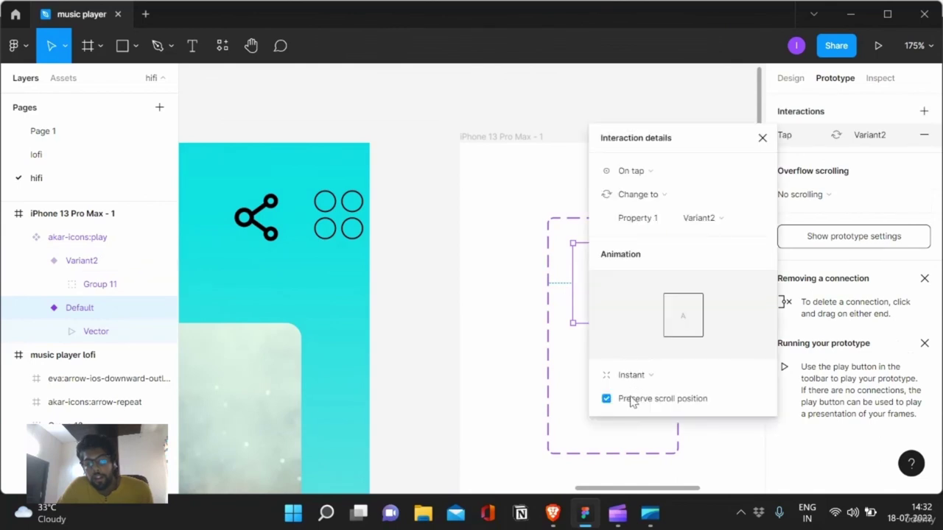
# - Turn off Preserve scroll position and keep the Instant animation for the interaction
pyautogui.click(631, 400)
pyautogui.click(643, 377)
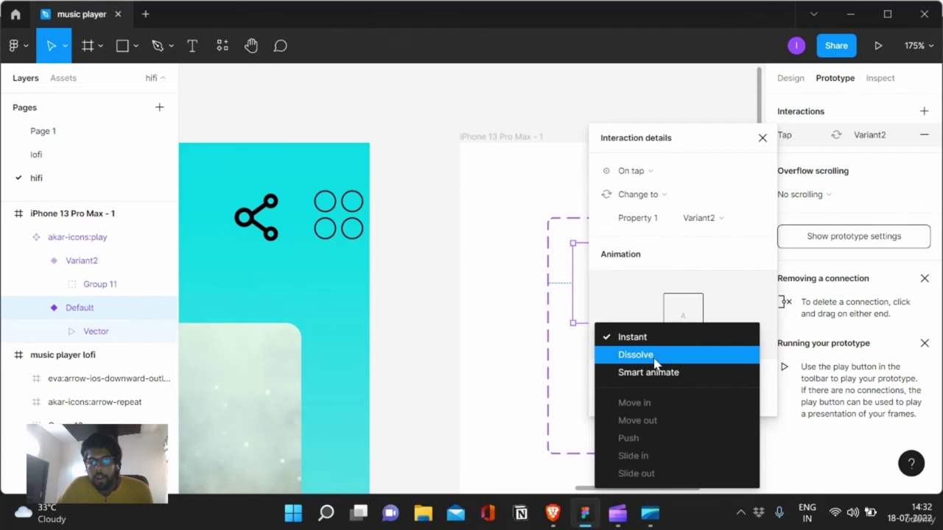
pyautogui.click(653, 356)
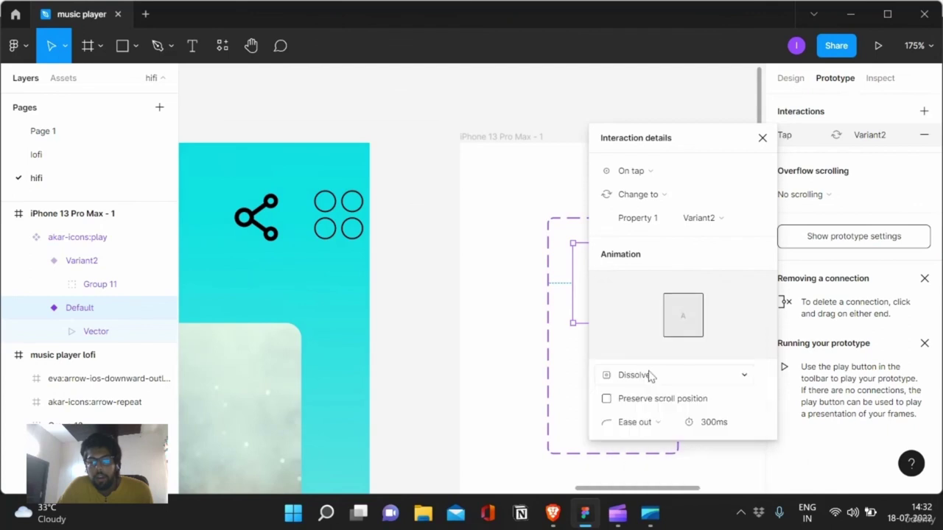
pyautogui.click(652, 372)
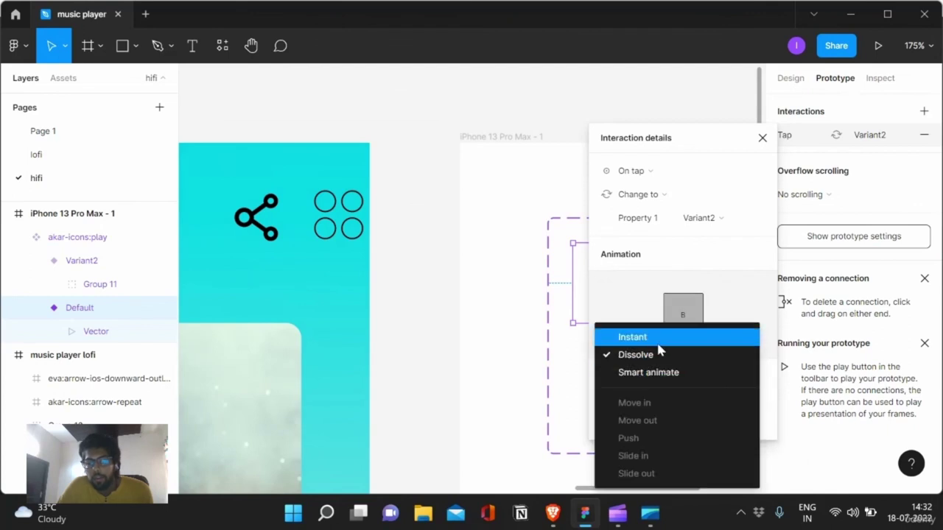
pyautogui.click(658, 342)
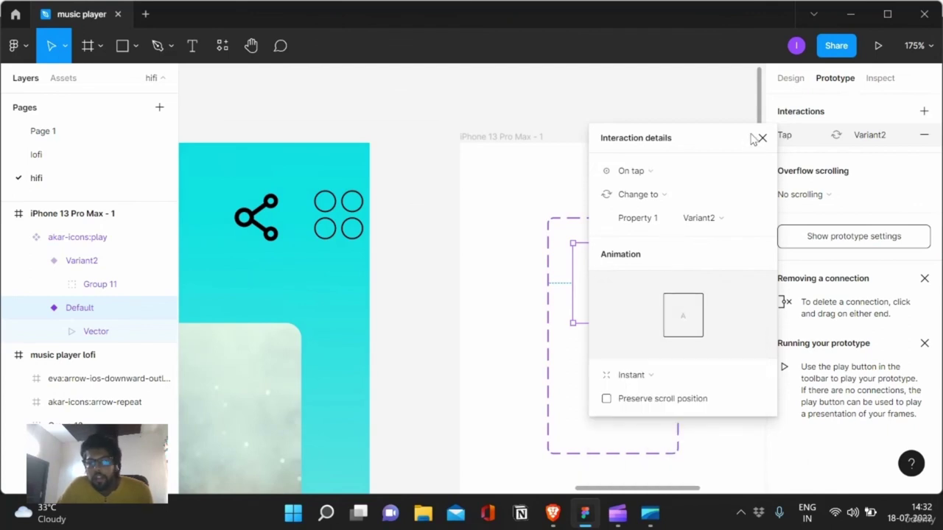
pyautogui.click(759, 139)
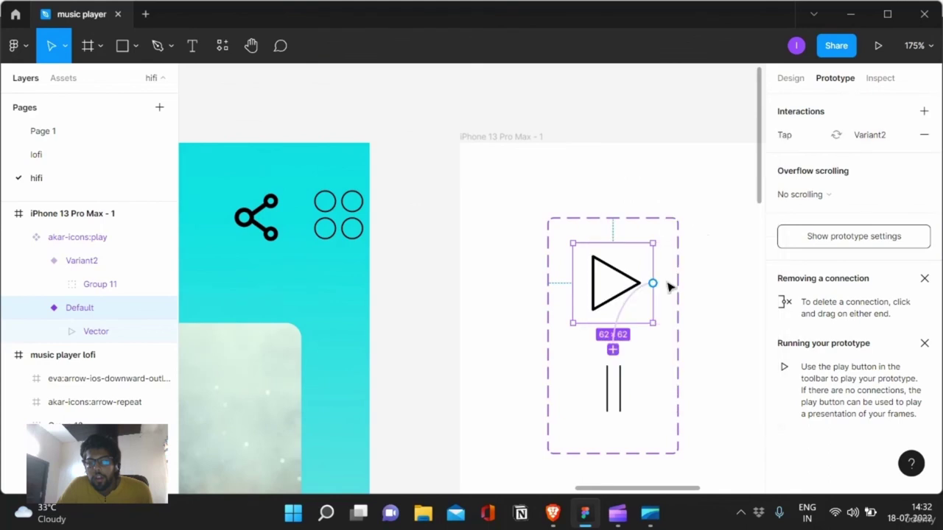
# - Connect Variant2 back to the Default variant on tap and check both interactions
pyautogui.click(629, 373)
pyautogui.moveTo(652, 388); pyautogui.dragTo(644, 288)
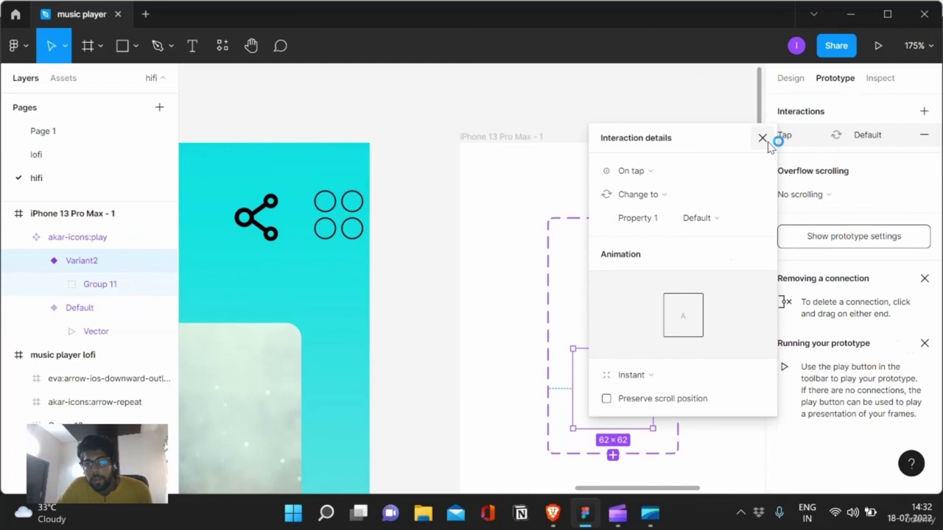
pyautogui.click(763, 138)
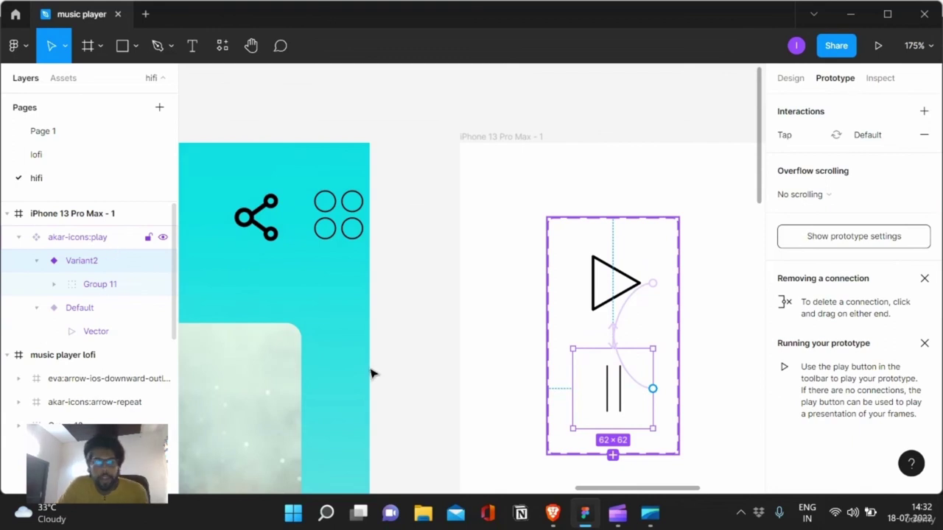
pyautogui.click(579, 290)
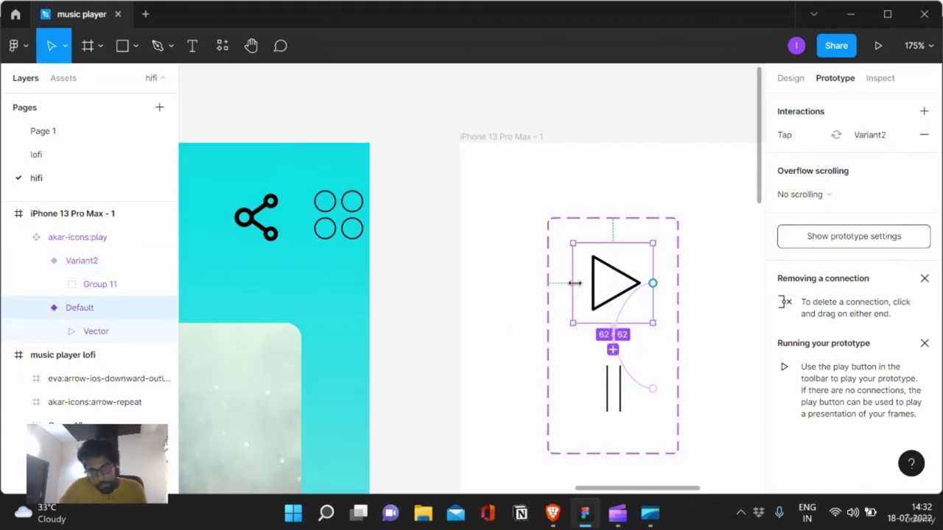
pyautogui.click(628, 387)
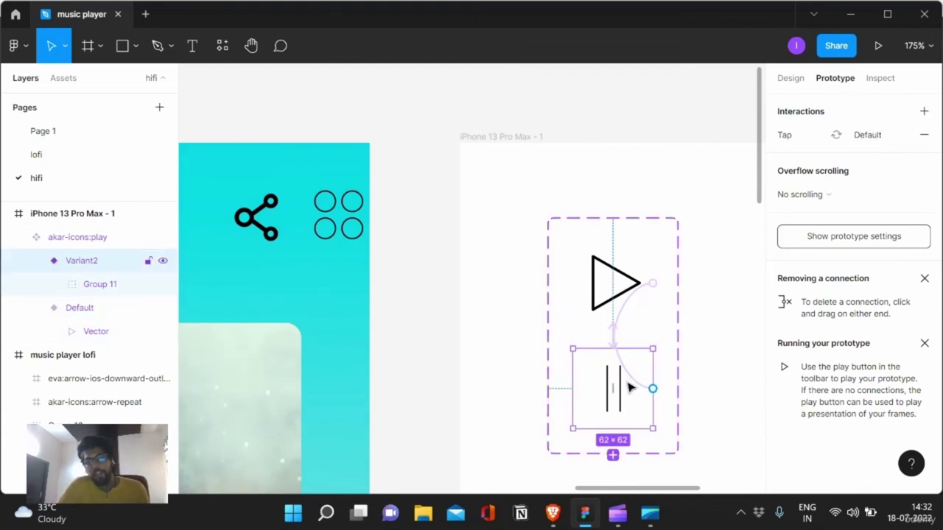
pyautogui.click(607, 302)
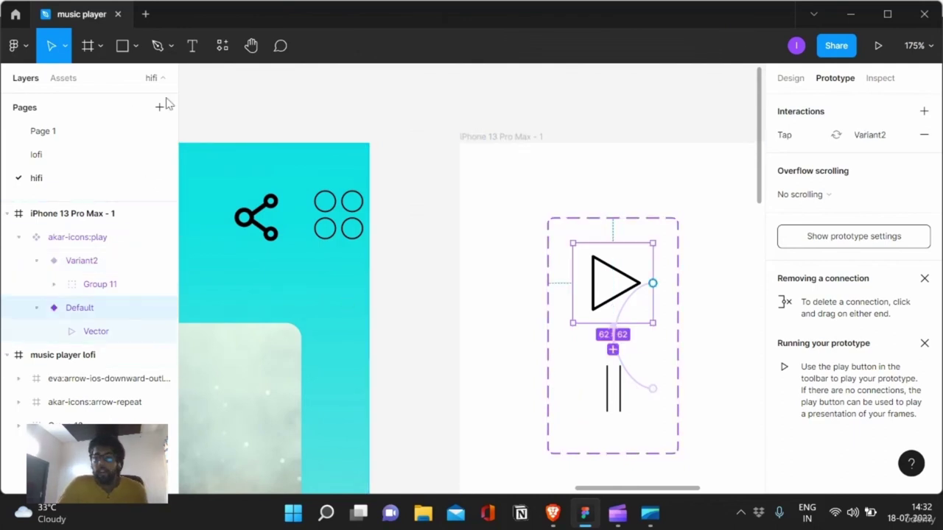
pyautogui.hotkey('shift', 'e')
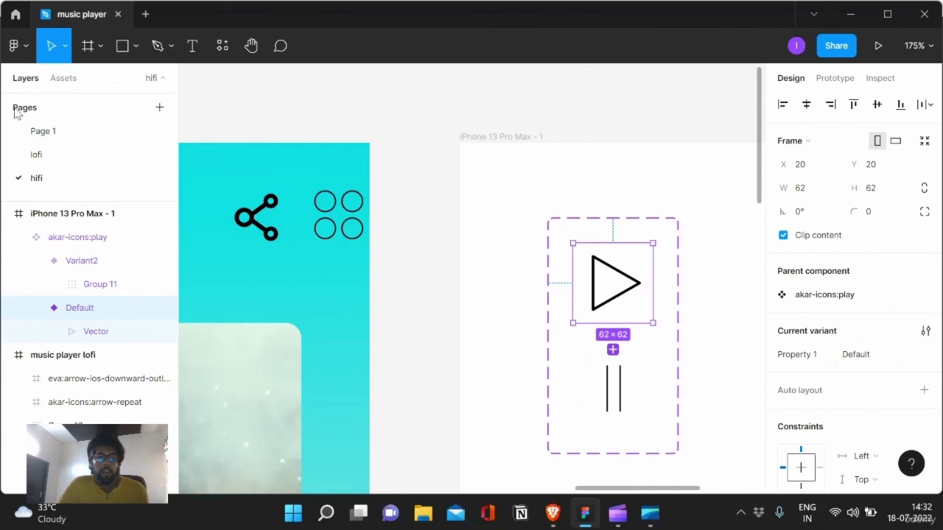
# - Create another iPhone 13 Pro Max frame, iPhone 13 Pro Max - 2
pyautogui.click(64, 78)
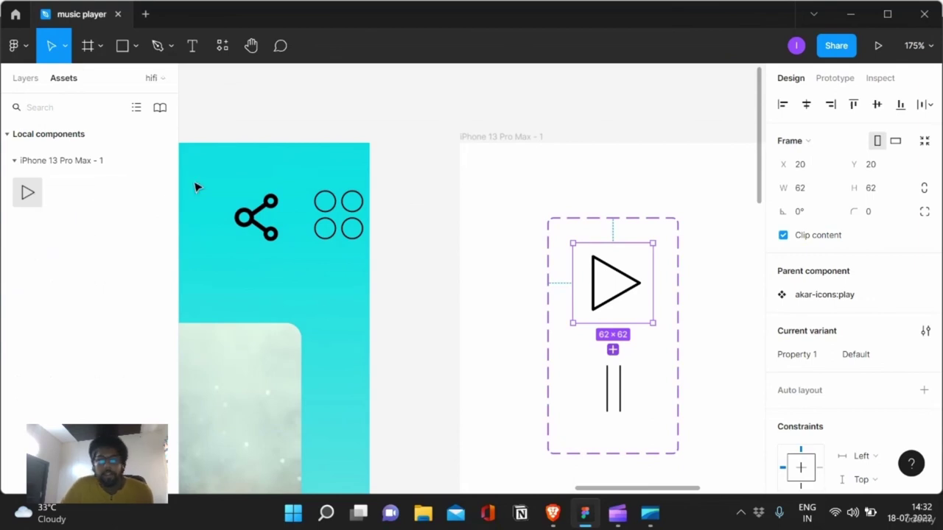
pyautogui.hscroll(-2, 302, 251)
pyautogui.hscroll(5, 301, 251)
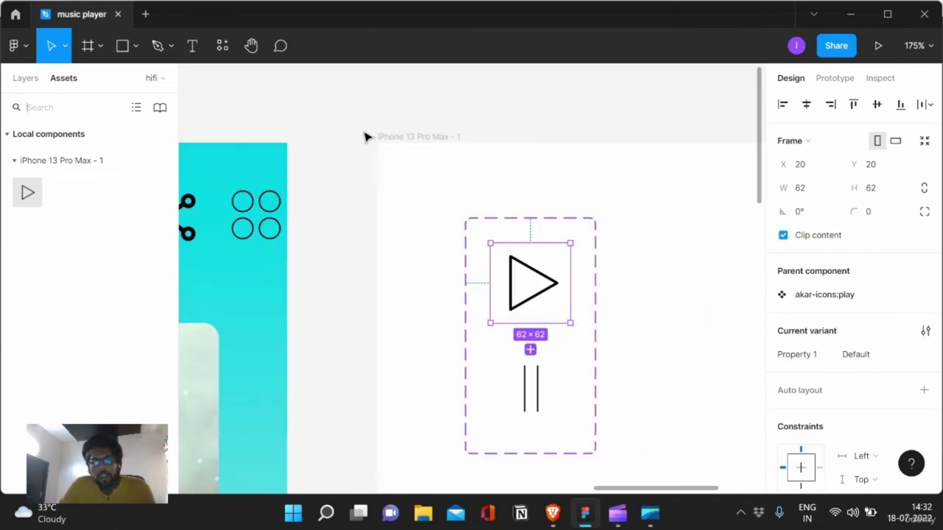
pyautogui.click(100, 47)
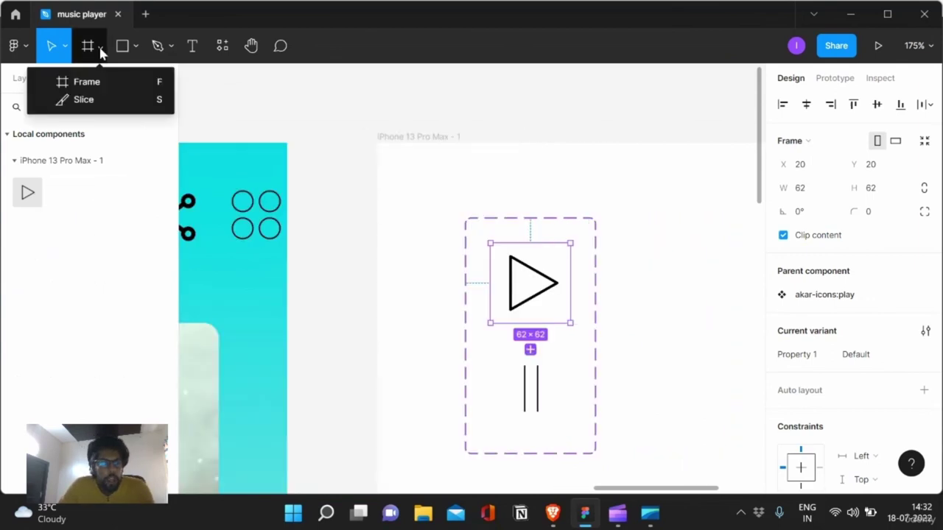
pyautogui.click(91, 84)
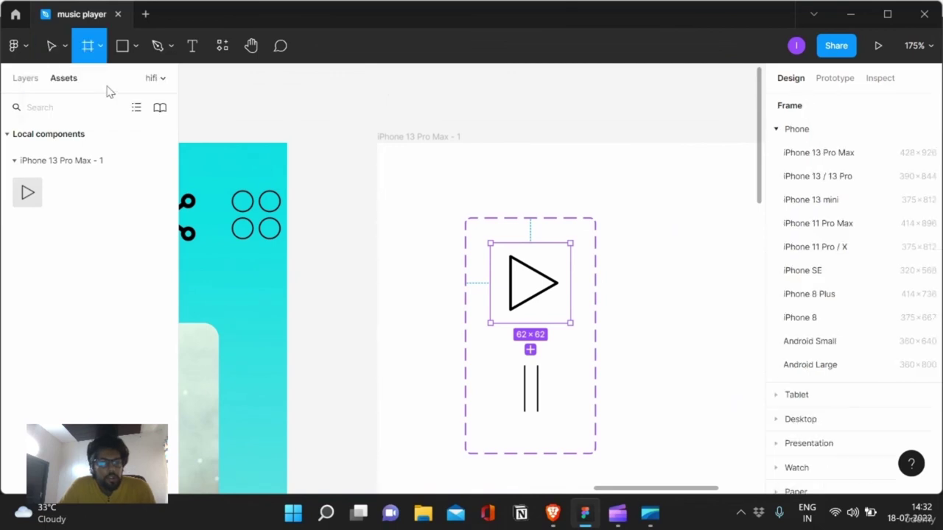
pyautogui.click(845, 163)
# - Drag a Default instance of the akar-icons:play component into iPhone 13 Pro Max - 2
pyautogui.scroll(-2, 684, 245)
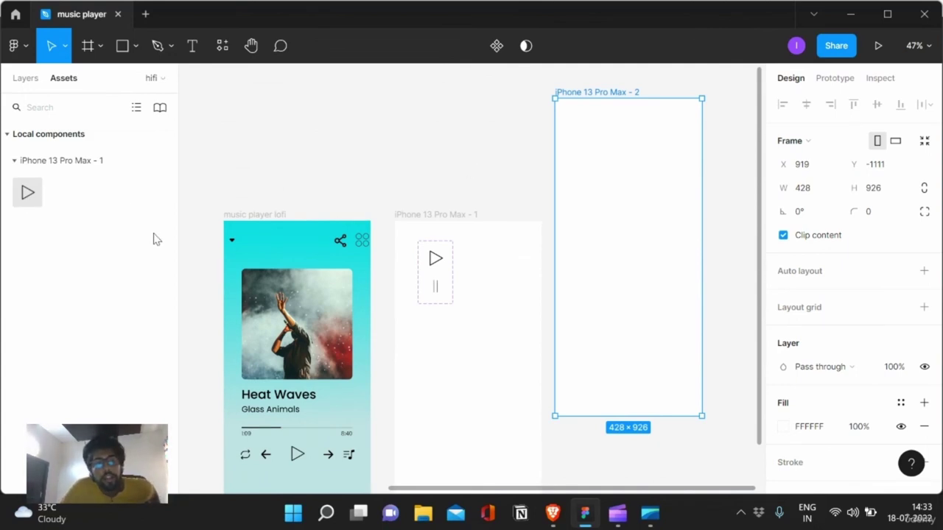
pyautogui.moveTo(398, 262); pyautogui.dragTo(628, 210)
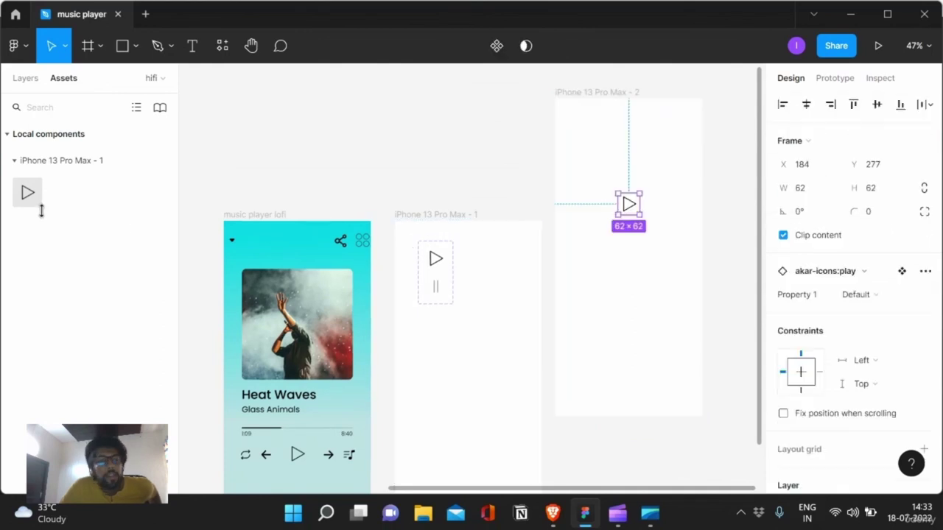
pyautogui.click(24, 77)
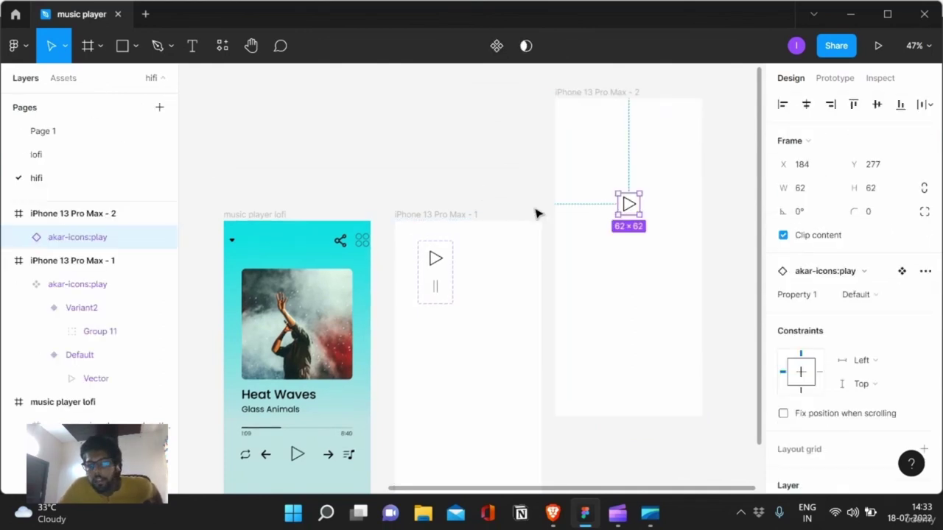
pyautogui.click(581, 92)
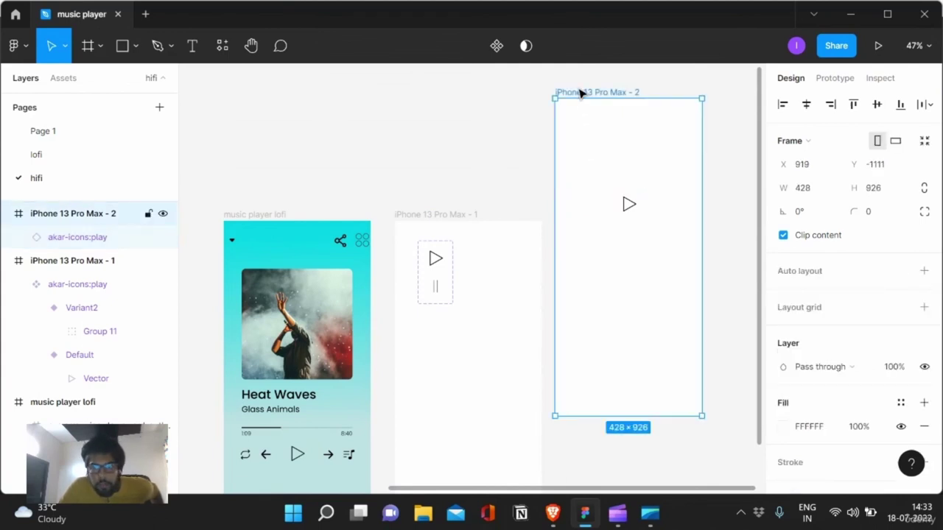
# - Present the hifi - music player prototype and tap the icon repeatedly to verify play/pause toggling
pyautogui.click(876, 46)
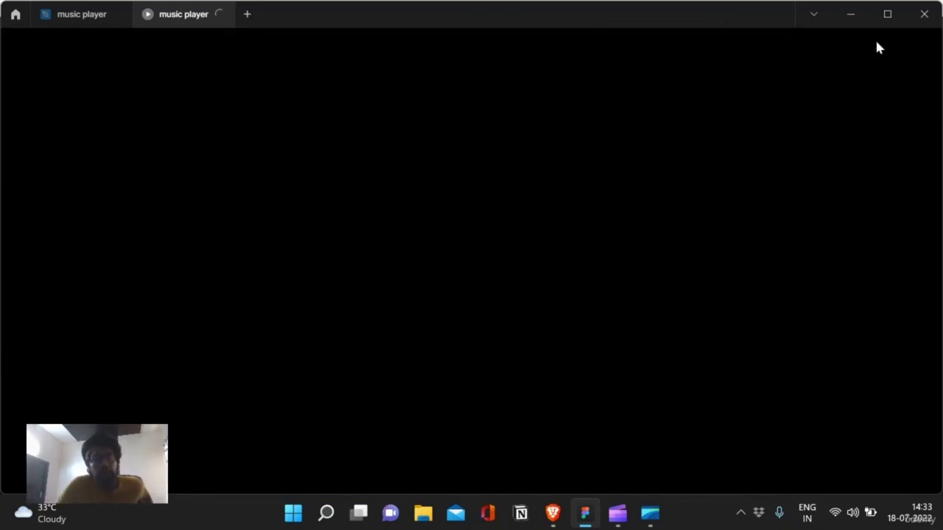
pyautogui.click(74, 22)
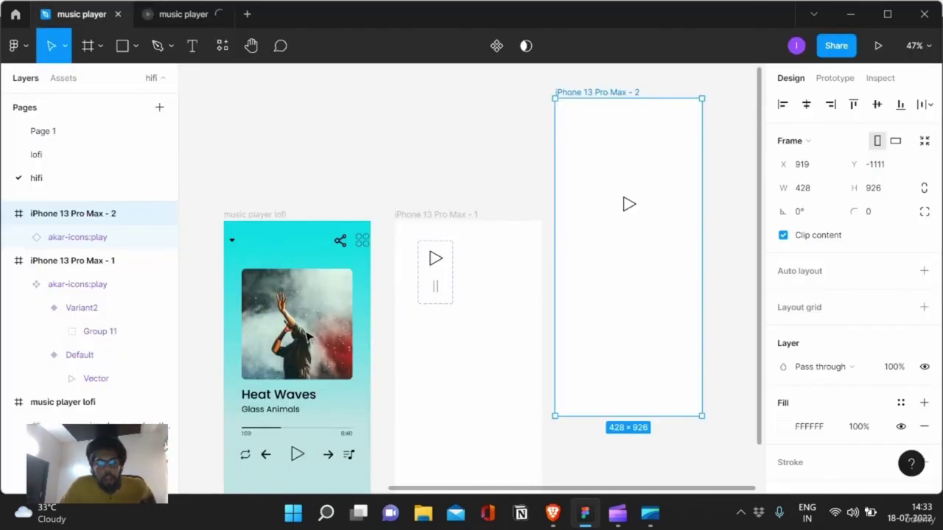
pyautogui.scroll(-1, 309, 336)
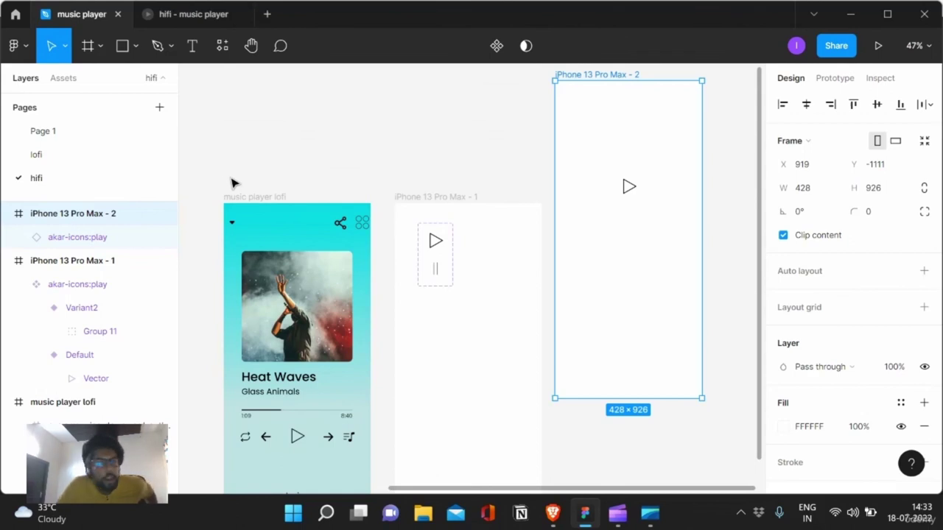
pyautogui.click(156, 17)
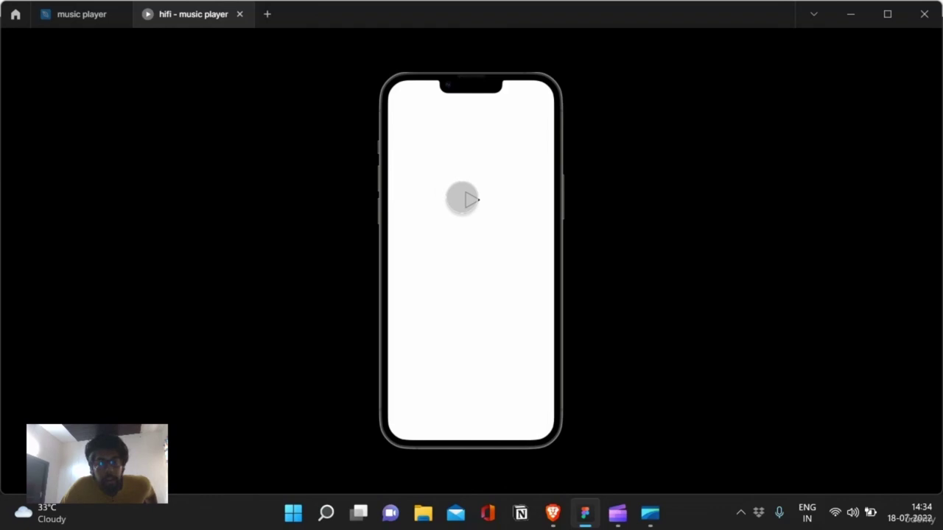
pyautogui.click(463, 199)
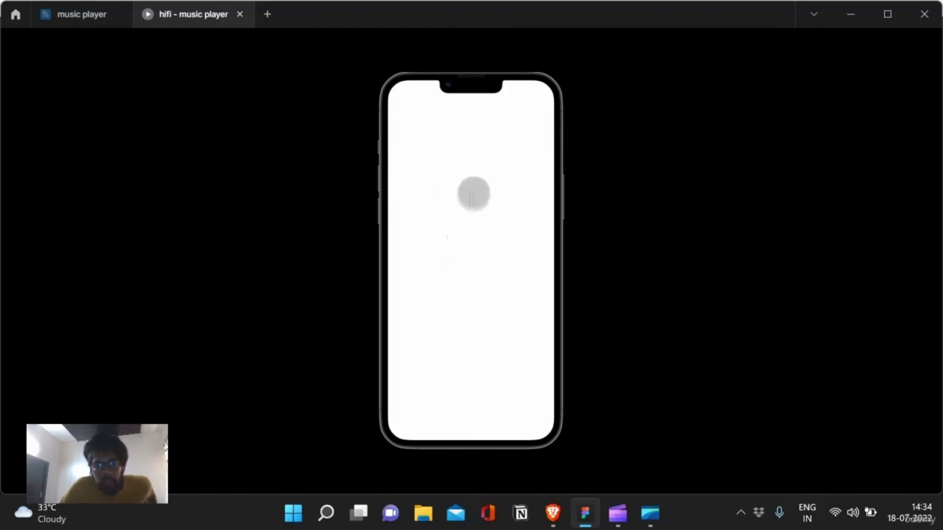
pyautogui.click(471, 201)
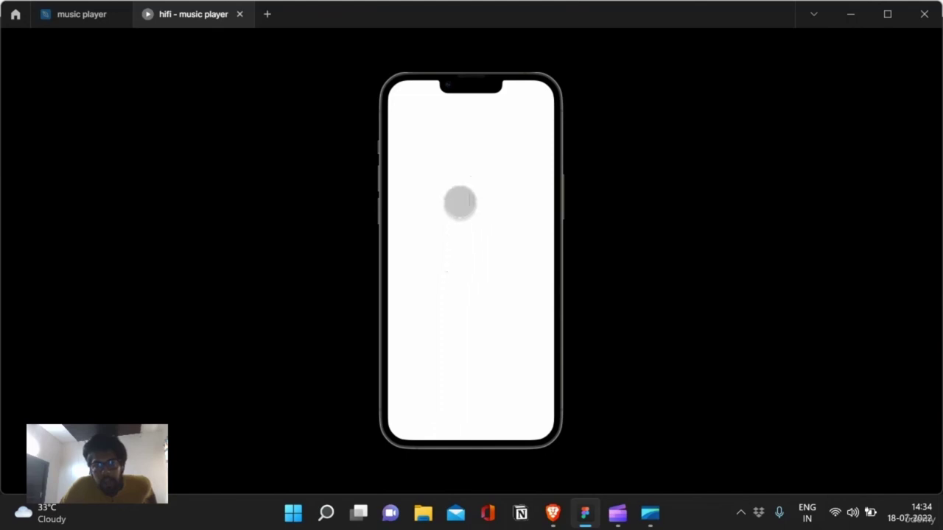
pyautogui.click(462, 199)
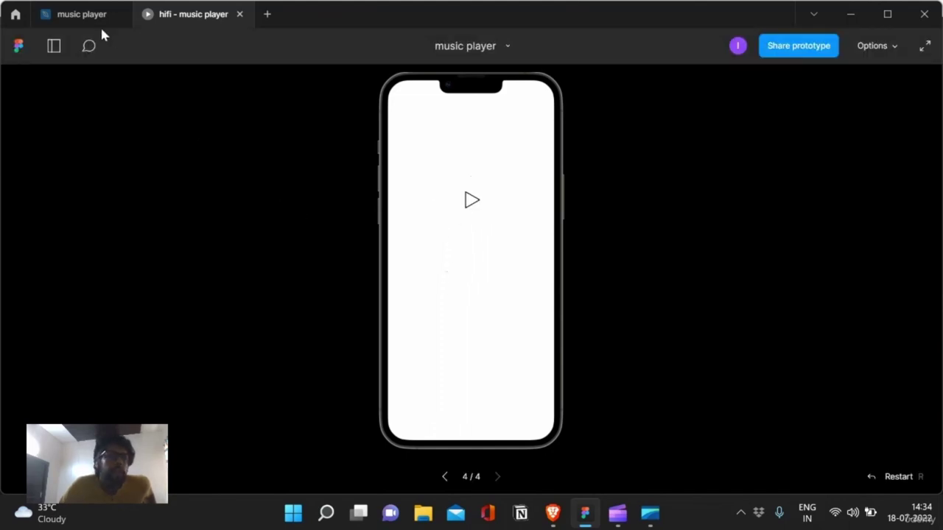
pyautogui.moveTo(471, 46)
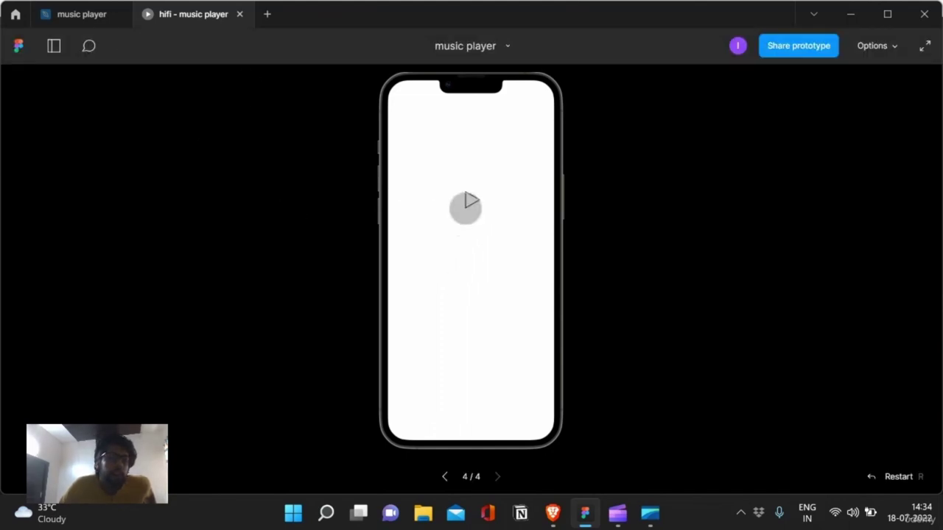
pyautogui.click(467, 203)
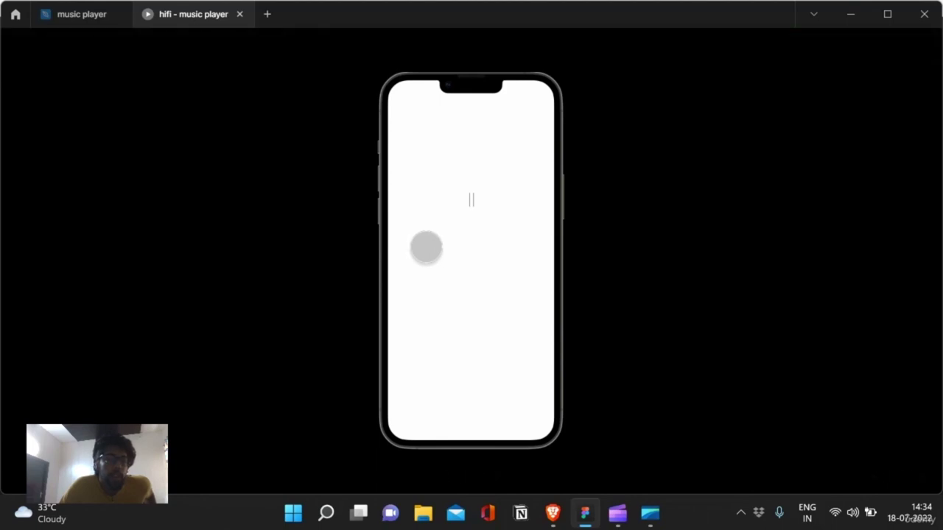
pyautogui.click(103, 20)
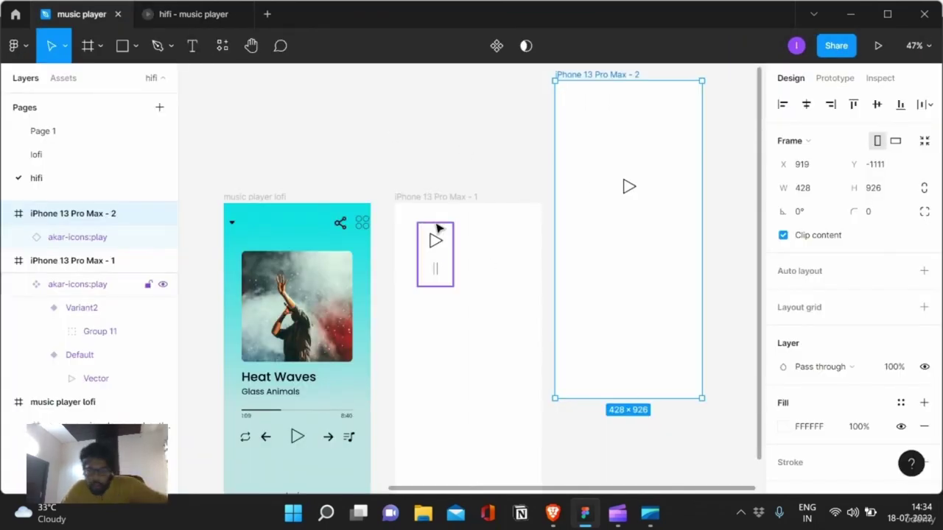
# - Set the first pause bar, Line 19, to stroke weight 2
pyautogui.keyDown('ctrl'); pyautogui.scroll(3, 449, 262); pyautogui.keyUp('ctrl')
pyautogui.keyDown('ctrl'); pyautogui.scroll(3, 451, 262); pyautogui.keyUp('ctrl')
pyautogui.keyDown('ctrl'); pyautogui.scroll(1, 435, 280); pyautogui.keyUp('ctrl')
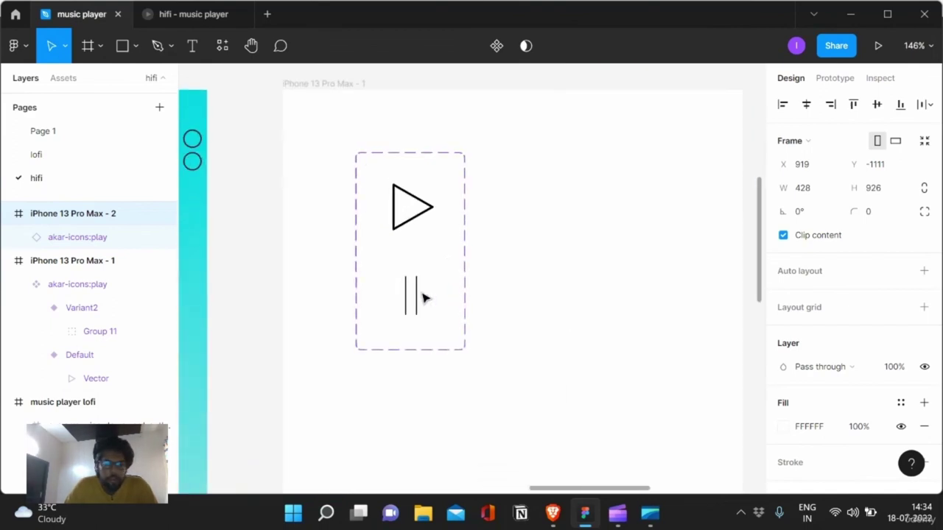
pyautogui.keyDown('ctrl'); pyautogui.click(405, 310); pyautogui.keyUp('ctrl')
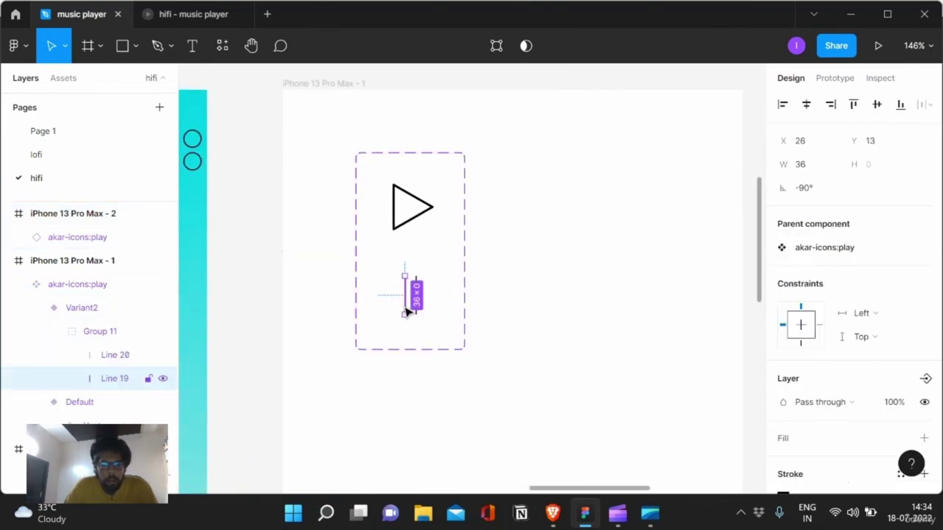
pyautogui.scroll(-2, 815, 380)
pyautogui.scroll(-3, 847, 353)
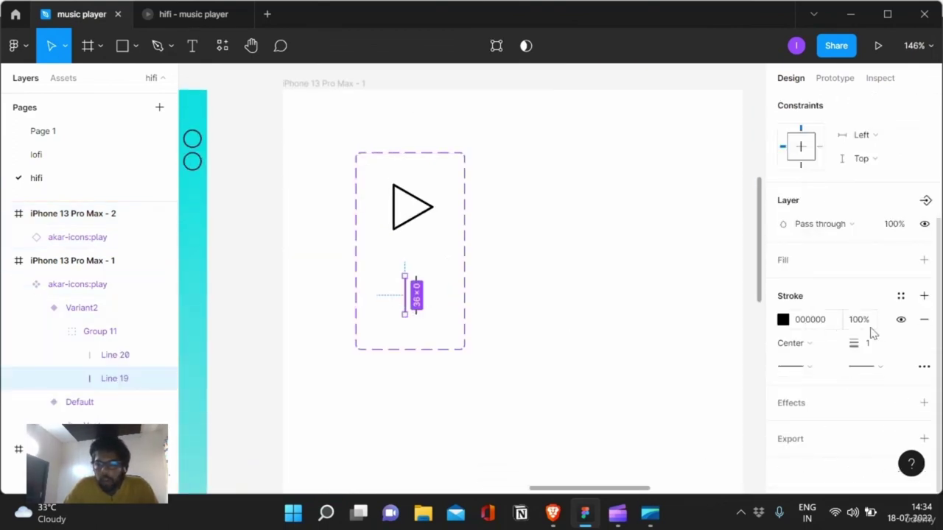
pyautogui.write('2')
pyautogui.press('Return')
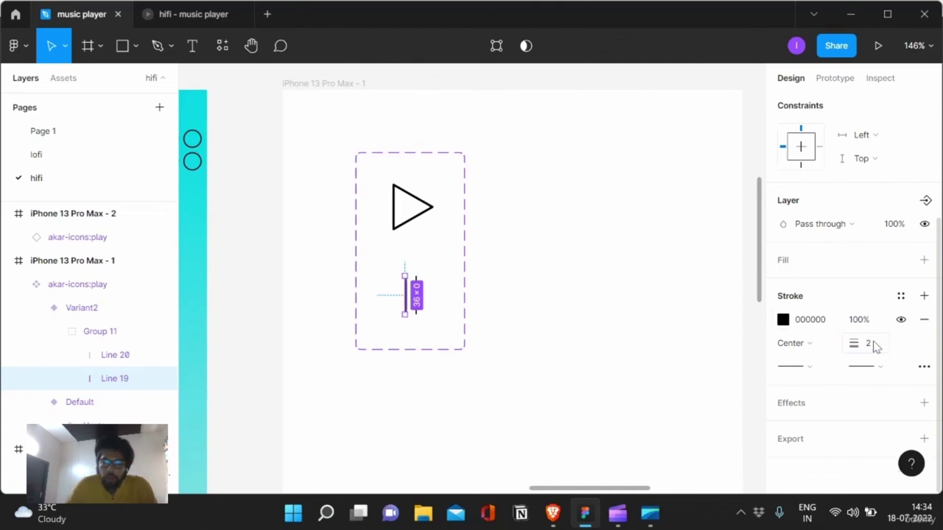
# - Set the second pause bar, Line 20, to stroke weight 2
pyautogui.click(420, 314)
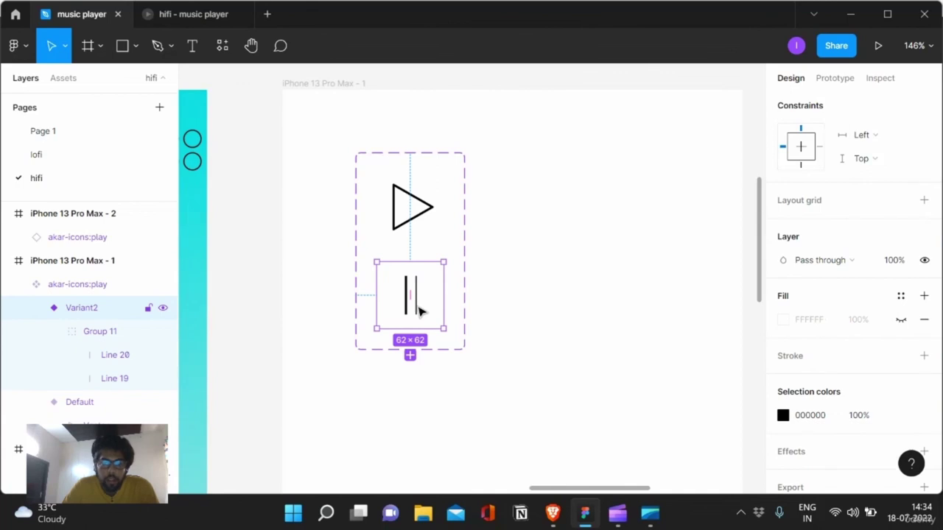
pyautogui.doubleClick(418, 312)
pyautogui.click(867, 348)
pyautogui.write('2')
pyautogui.press('Return')
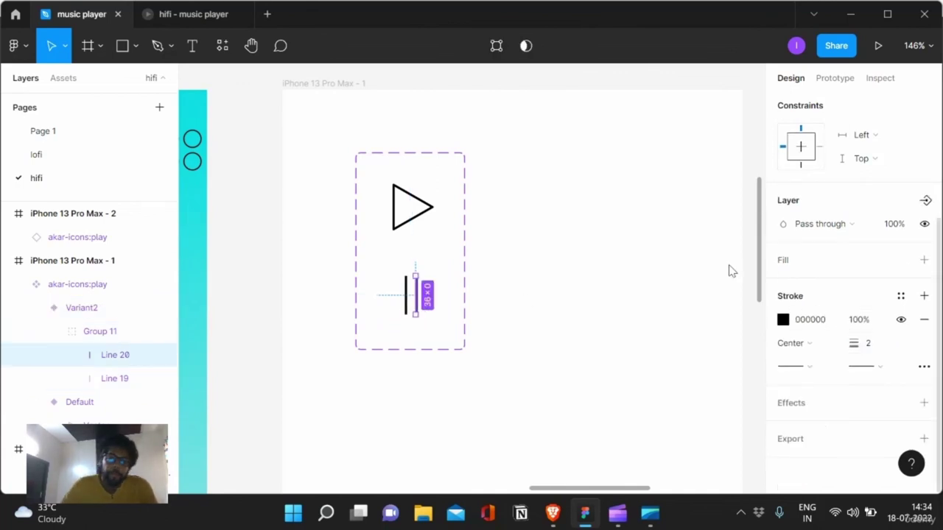
pyautogui.click(690, 205)
pyautogui.scroll(-5, 691, 206)
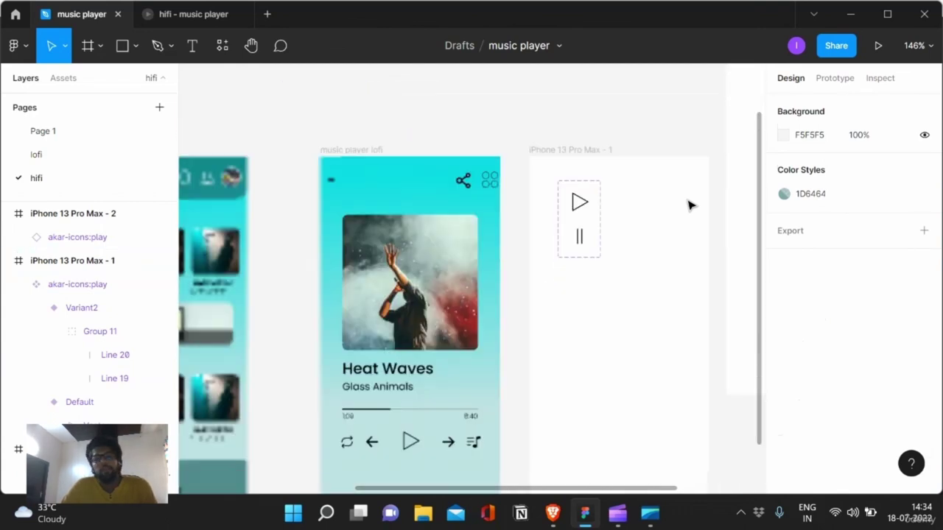
# - Tap the bolder pause icon in the prototype preview, then close the preview tab
pyautogui.click(157, 14)
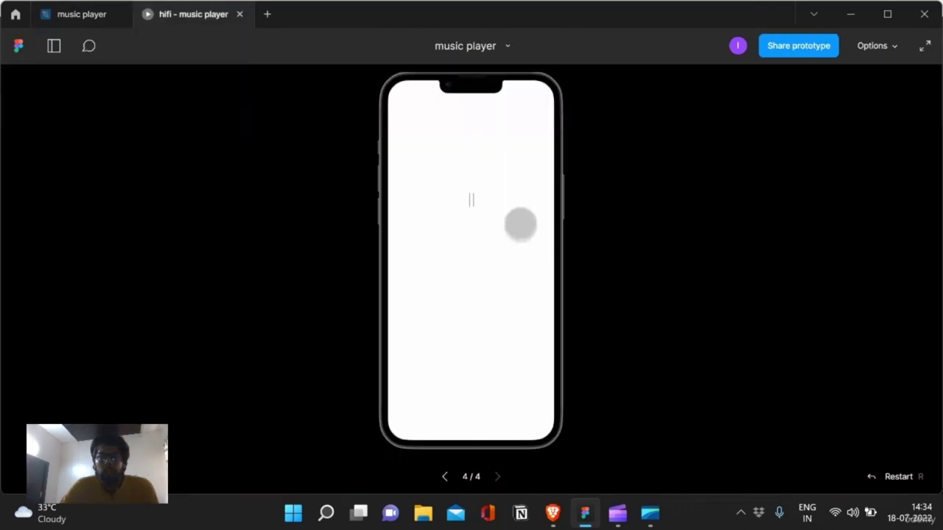
pyautogui.click(473, 199)
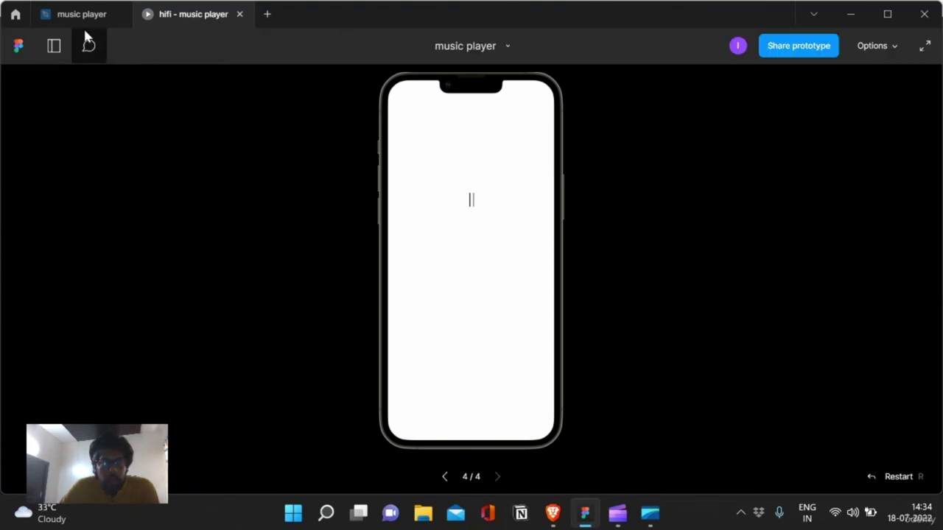
pyautogui.click(240, 14)
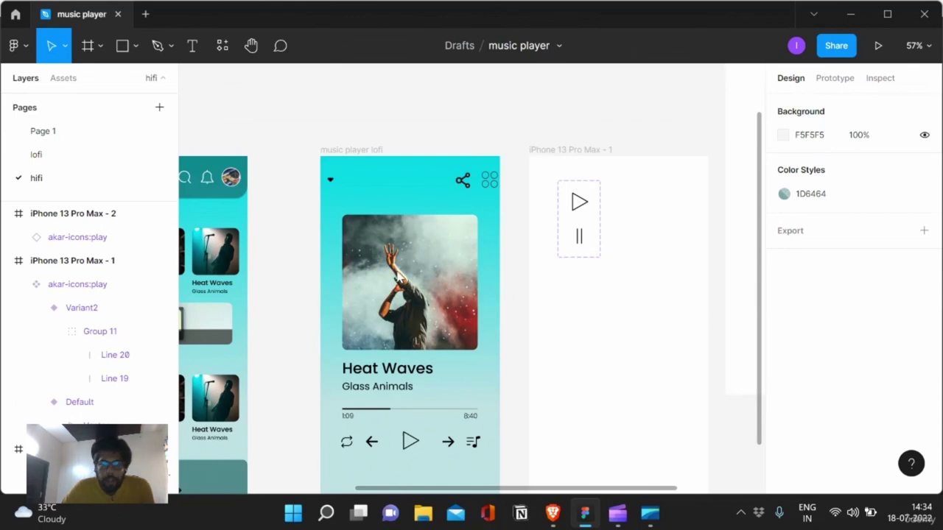
# - Replace the old play icon in the player controls with the play/pause component from local assets
pyautogui.doubleClick(405, 450)
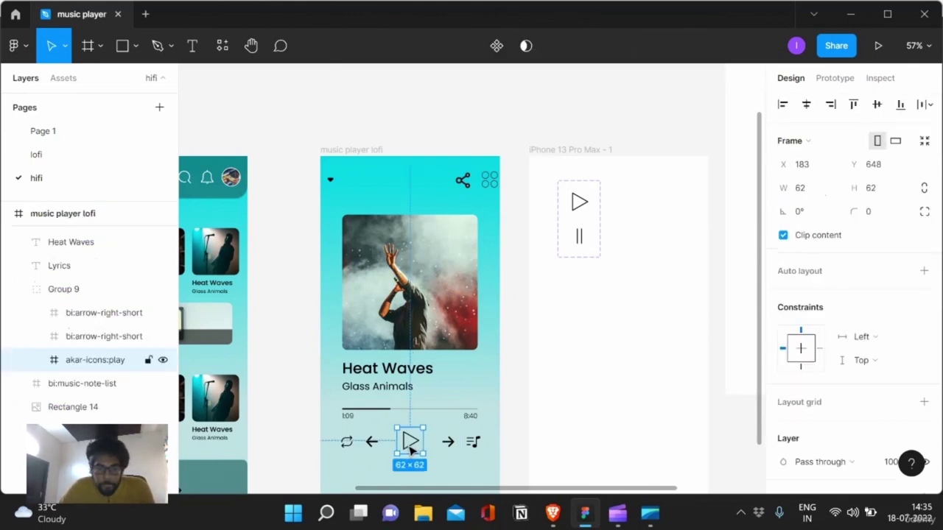
pyautogui.press('Delete')
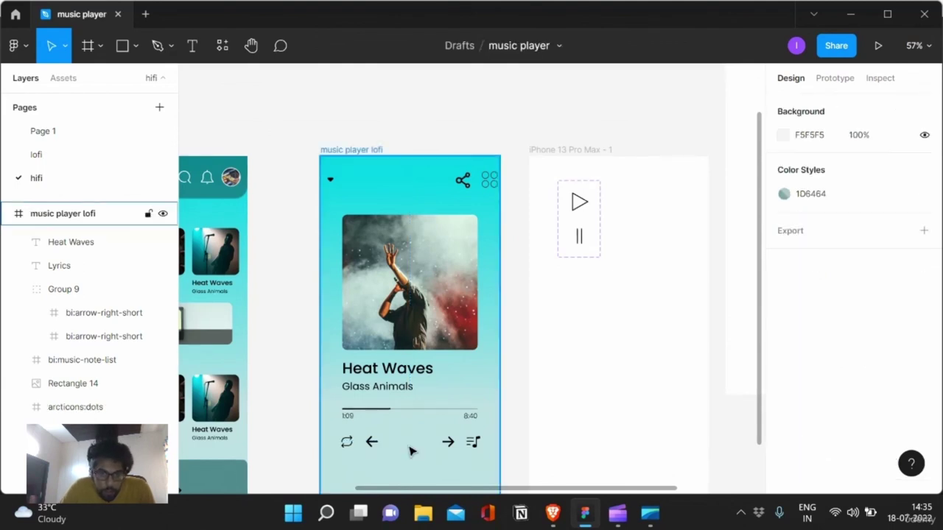
pyautogui.press('Escape')
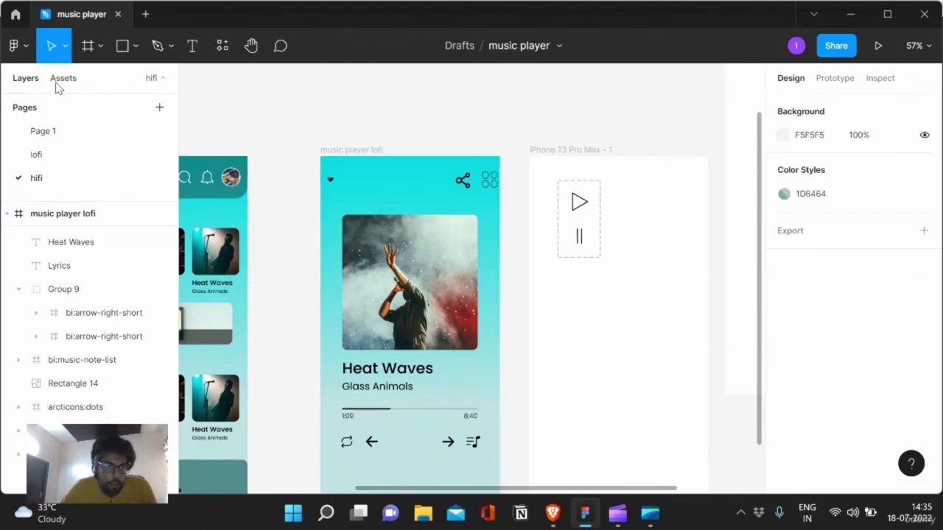
pyautogui.hotkey('alt', '2')
pyautogui.moveTo(27, 192)
pyautogui.mouseDown()
pyautogui.moveTo(80, 192)
pyautogui.moveTo(394, 429)
pyautogui.moveTo(410, 453)
pyautogui.mouseUp()
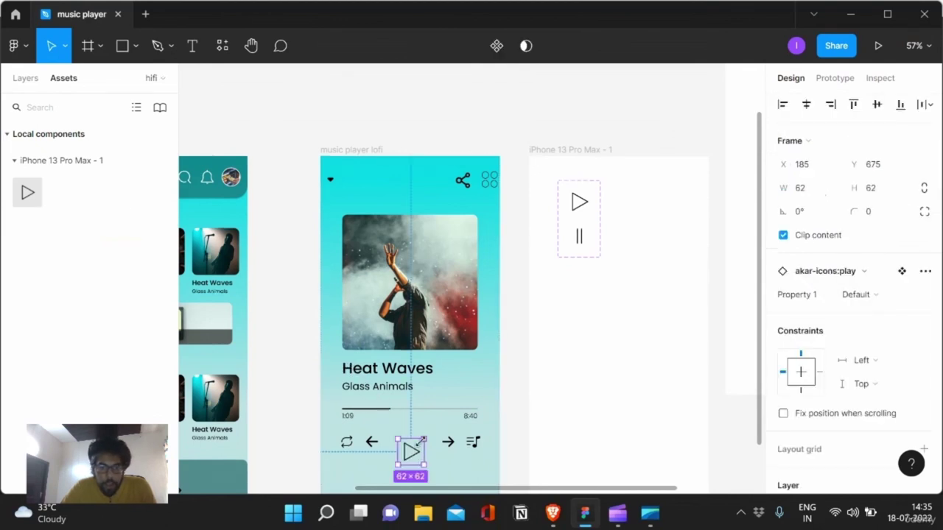
pyautogui.moveTo(418, 449); pyautogui.dragTo(418, 449)
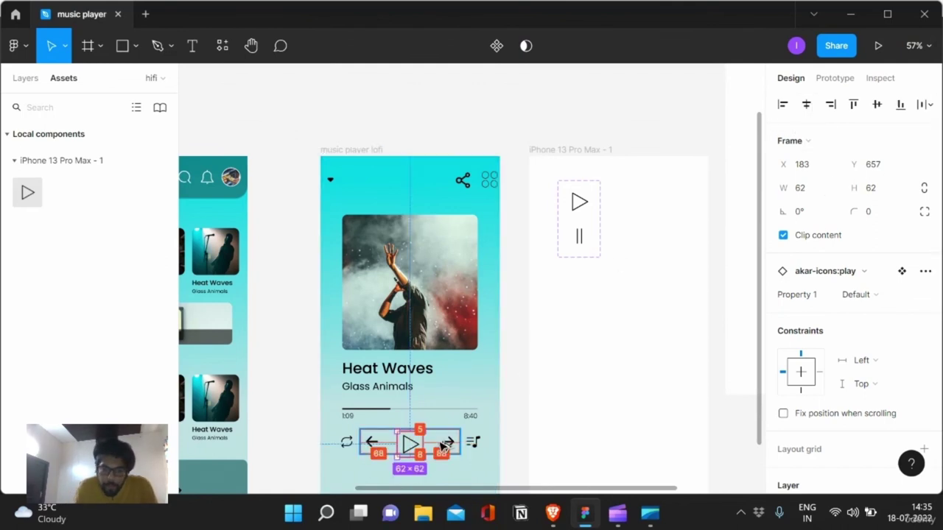
# - Nudge the 62 × 62 play button up to Y 651, centred between the arrows
pyautogui.press('Up')
pyautogui.press('Up')
pyautogui.press('Up')
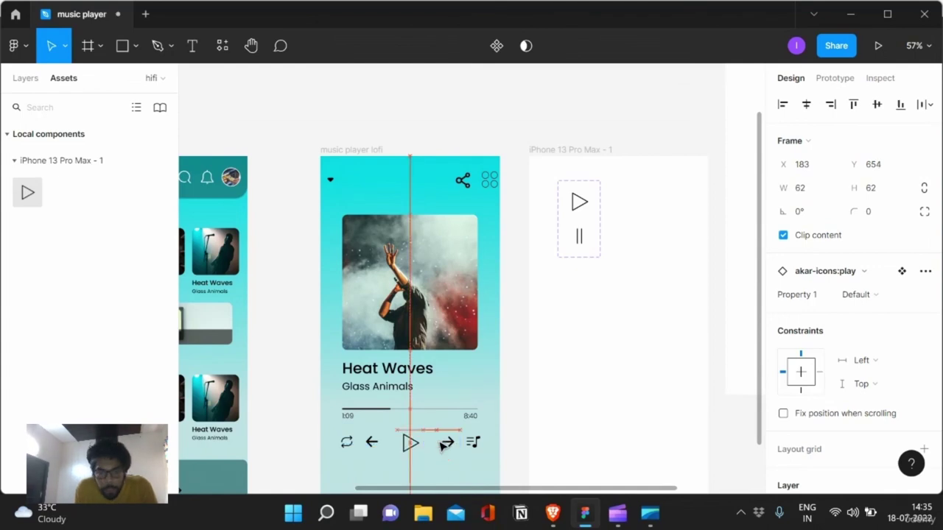
pyautogui.press('alt')
pyautogui.press('Down')
pyautogui.press('Down')
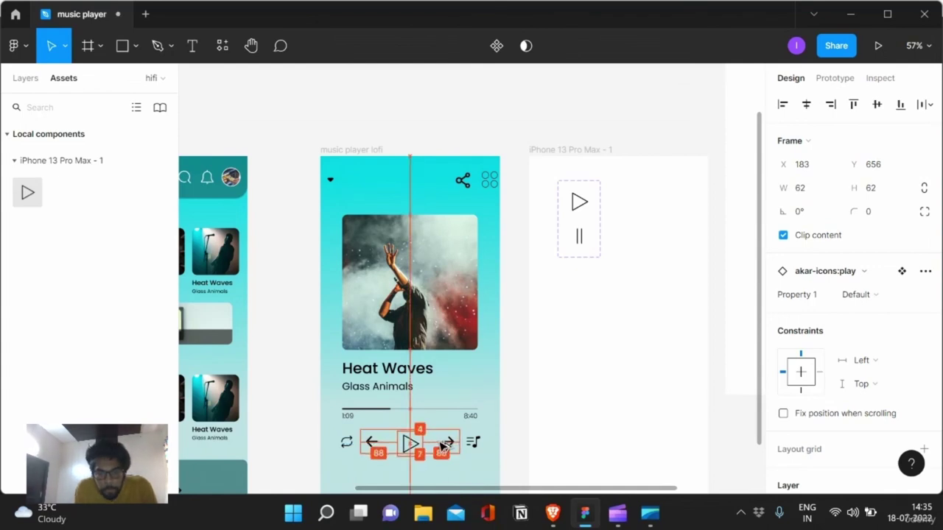
pyautogui.press('Down')
pyautogui.press('Down')
pyautogui.press('Down')
pyautogui.press('Up')
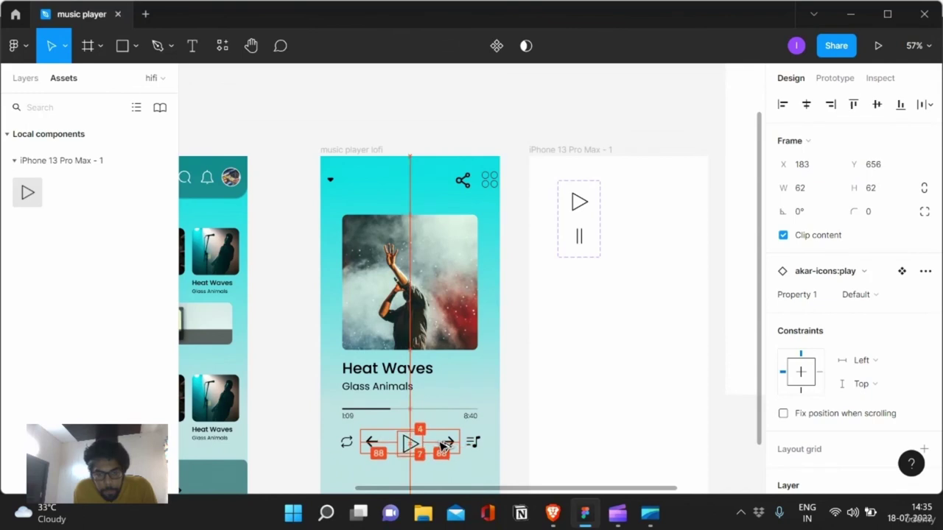
pyautogui.press('Up')
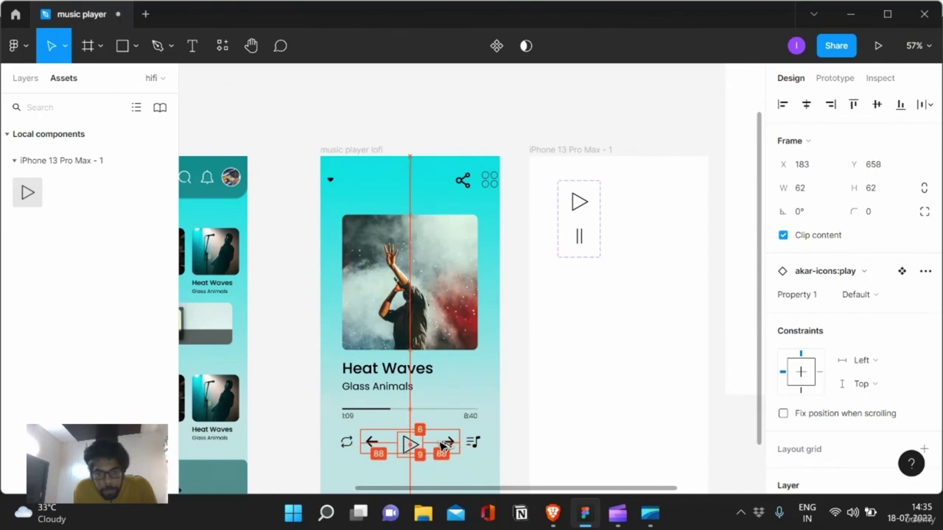
pyautogui.press('Up')
pyautogui.press('Up')
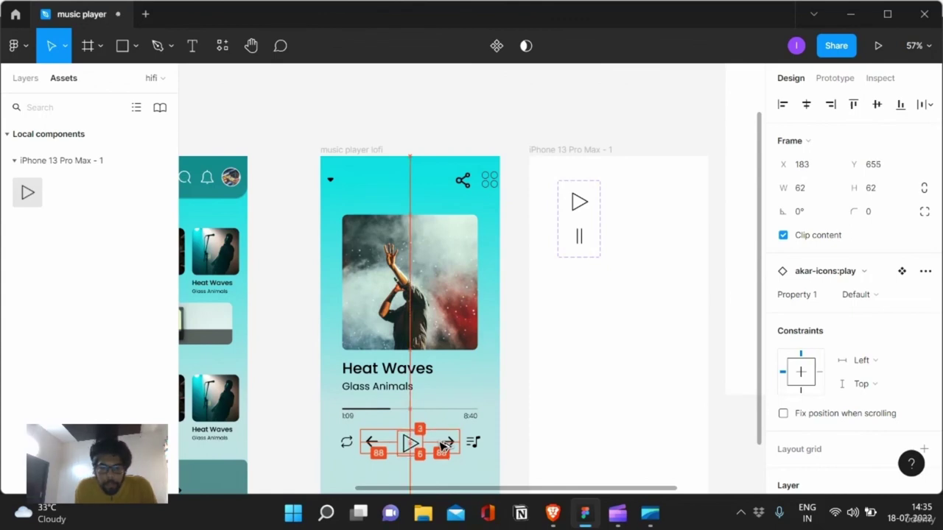
pyautogui.click(553, 377)
pyautogui.scroll(-1, 553, 377)
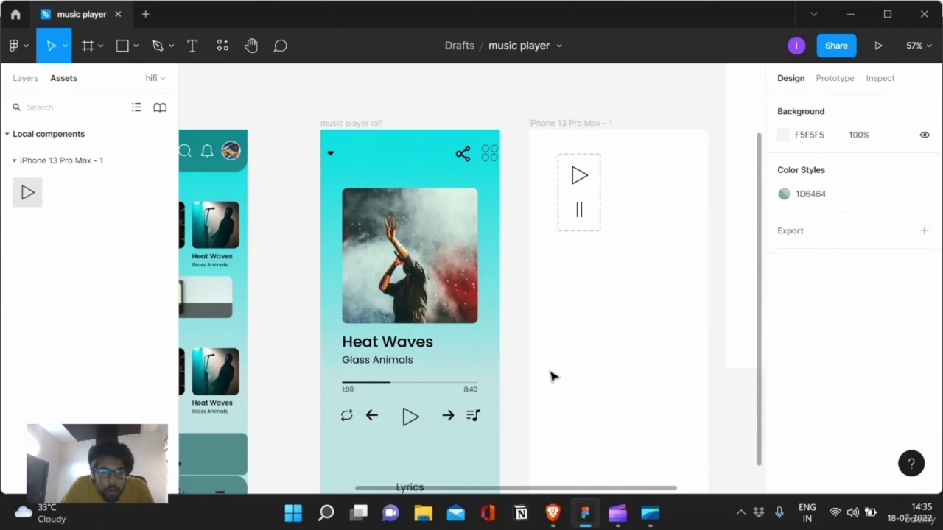
pyautogui.click(416, 417)
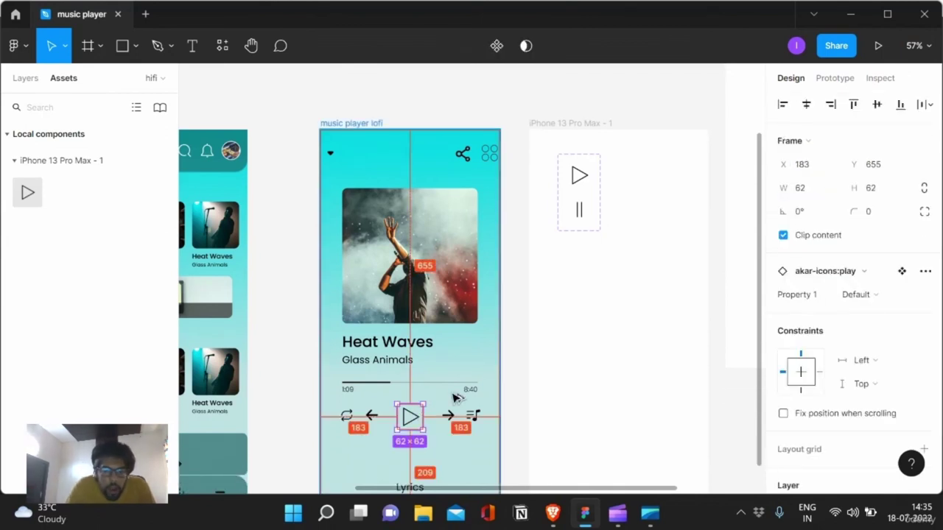
pyautogui.press('Up')
pyautogui.press('Up')
pyautogui.press('Up')
pyautogui.press('Up')
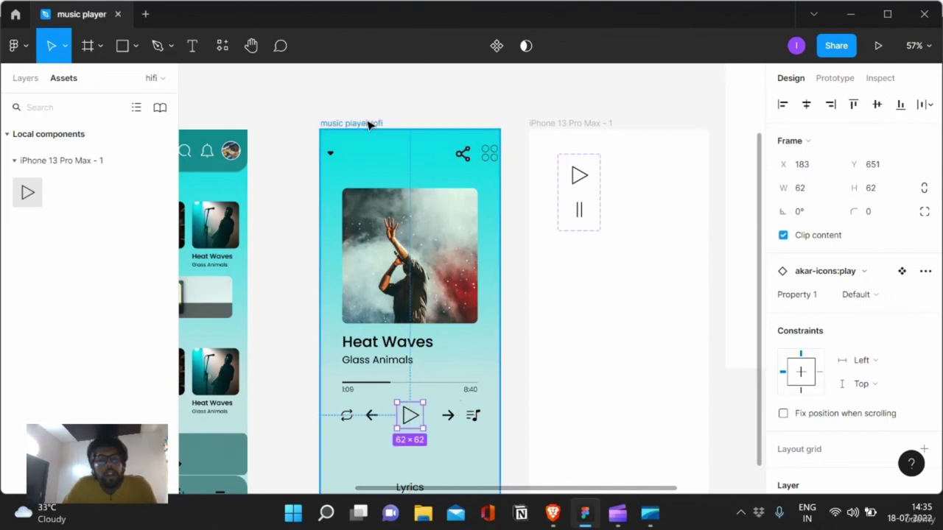
# - Rename the screen to 'music player Hifi' and run it as a prototype, tapping the play control
pyautogui.click(367, 122)
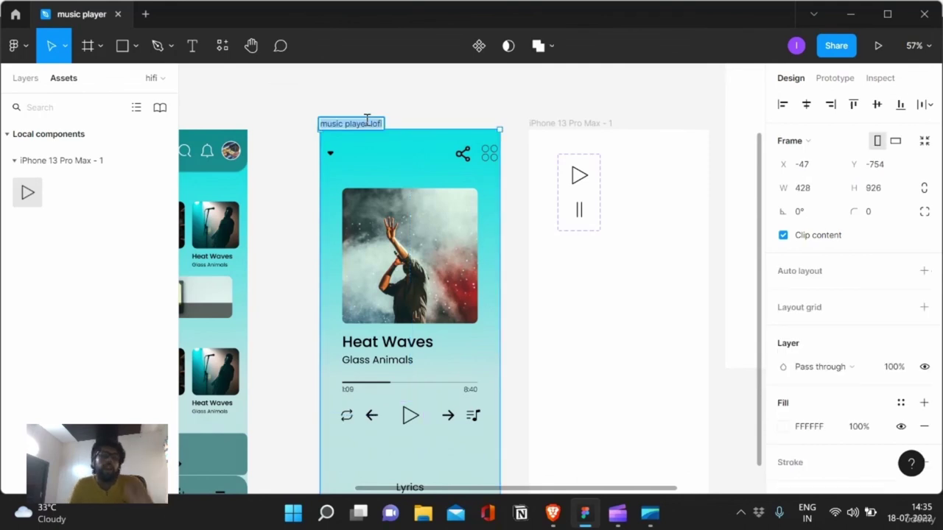
pyautogui.doubleClick(366, 121)
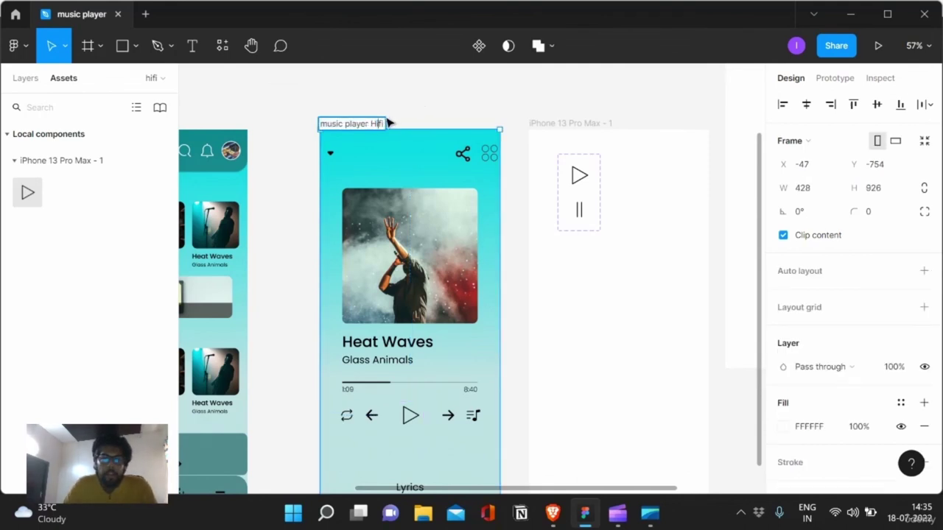
pyautogui.click(386, 119)
pyautogui.click(366, 123)
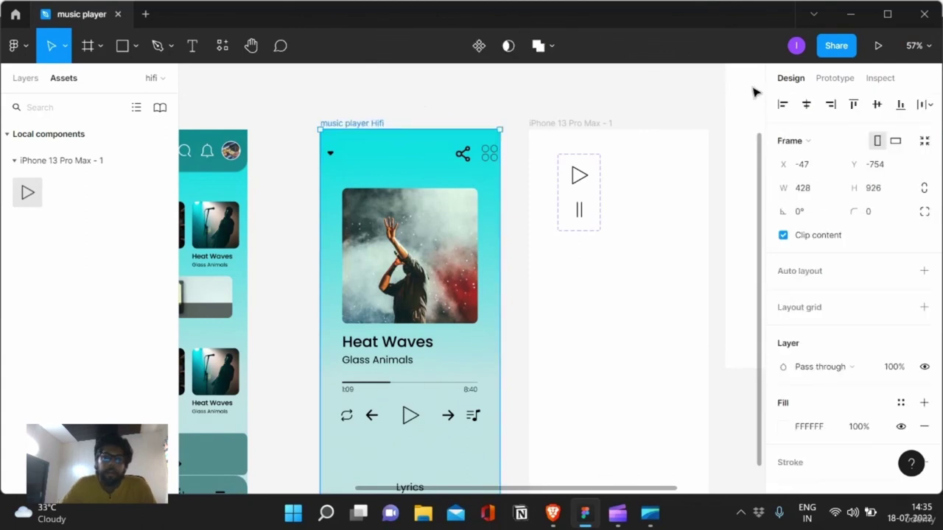
pyautogui.click(878, 46)
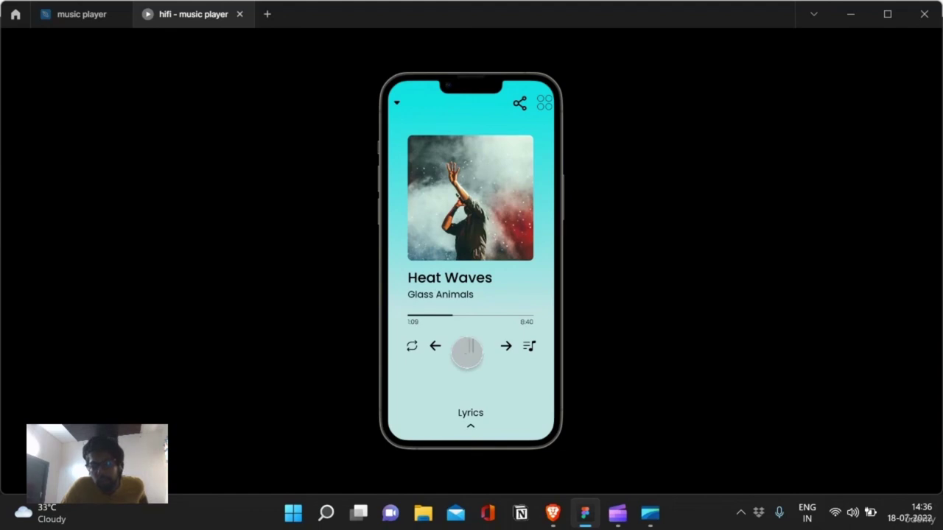
pyautogui.click(472, 352)
# - Toggle the prototype's centre control between play and pause, then go back to the design file
pyautogui.click(471, 345)
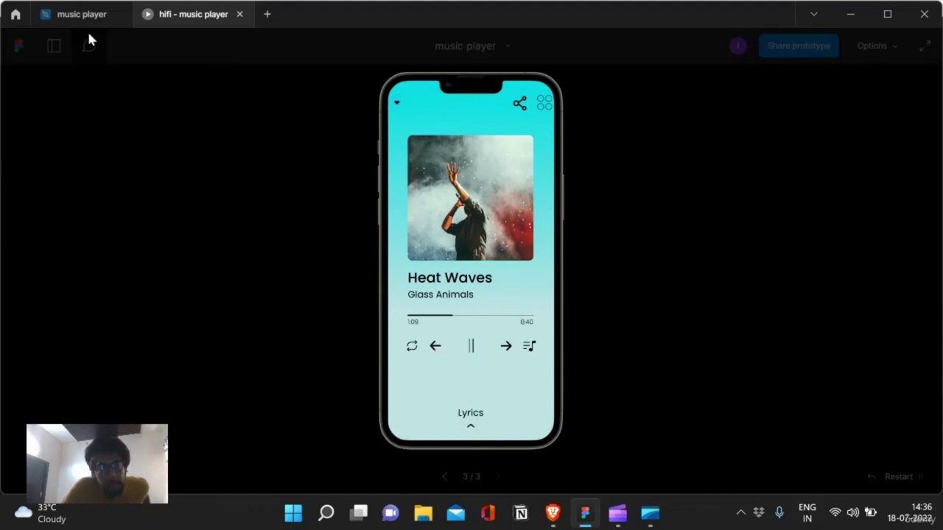
pyautogui.click(80, 21)
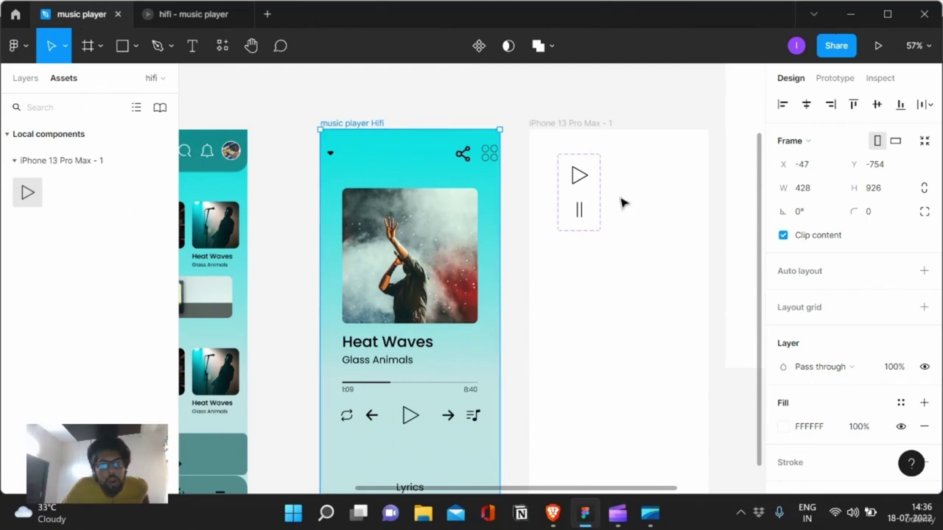
pyautogui.scroll(-5, 621, 202)
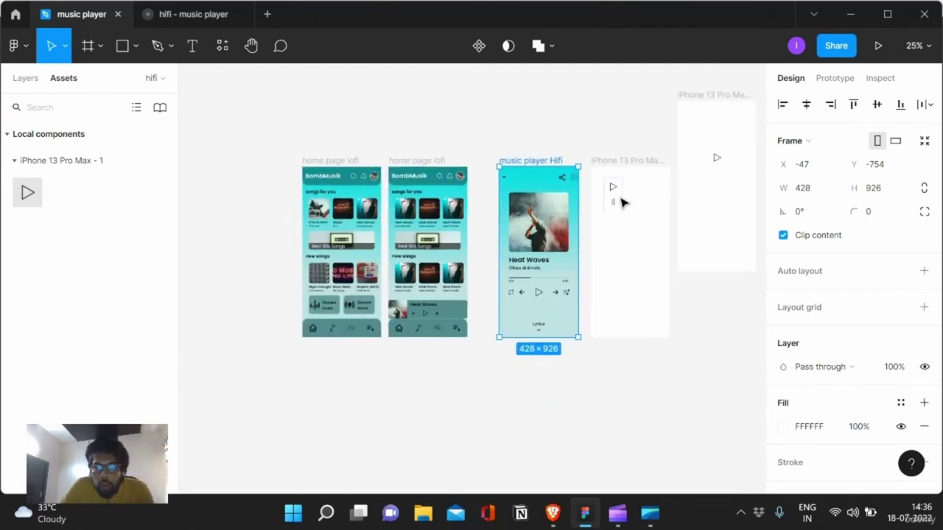
pyautogui.scroll(4, 621, 203)
pyautogui.scroll(4, 614, 244)
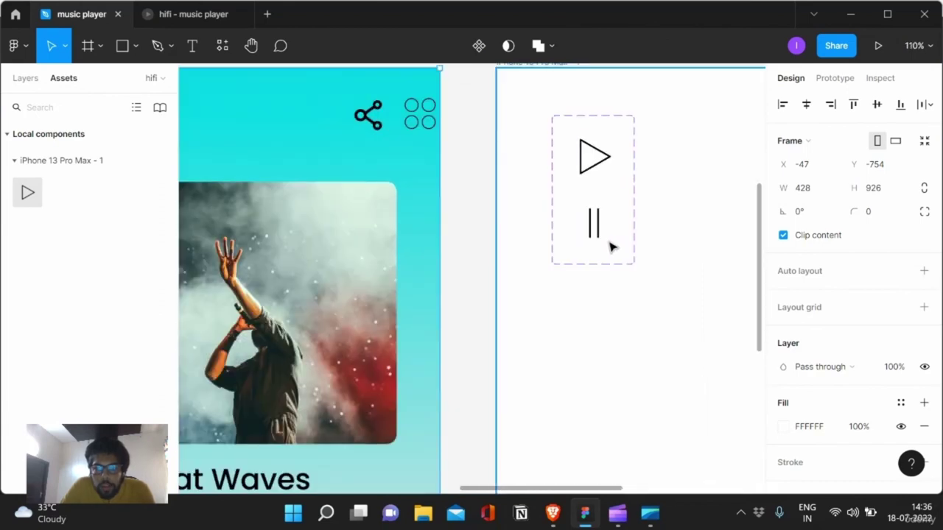
pyautogui.click(202, 15)
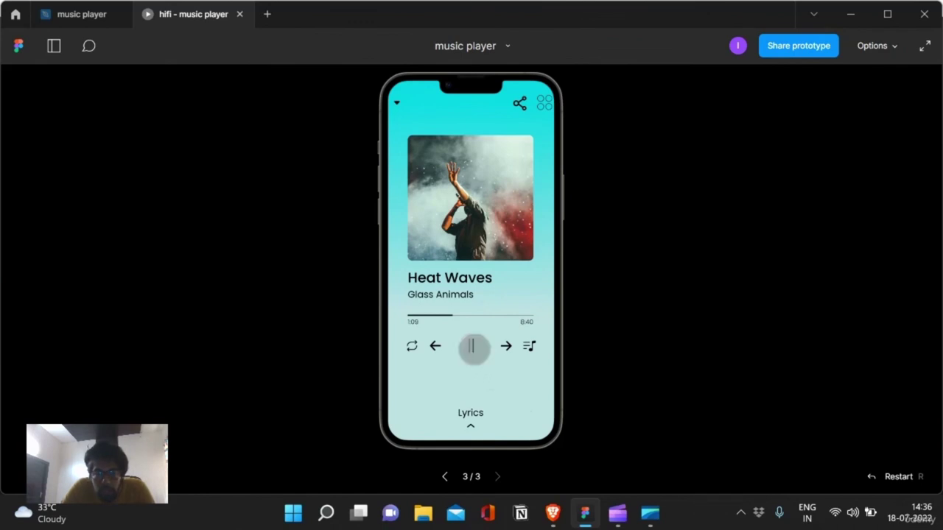
pyautogui.click(474, 349)
pyautogui.click(473, 354)
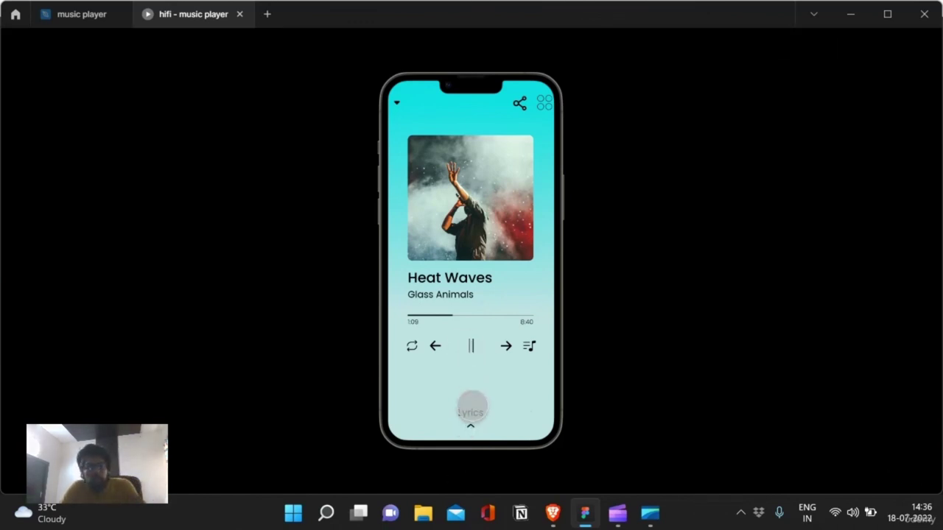
pyautogui.click(78, 19)
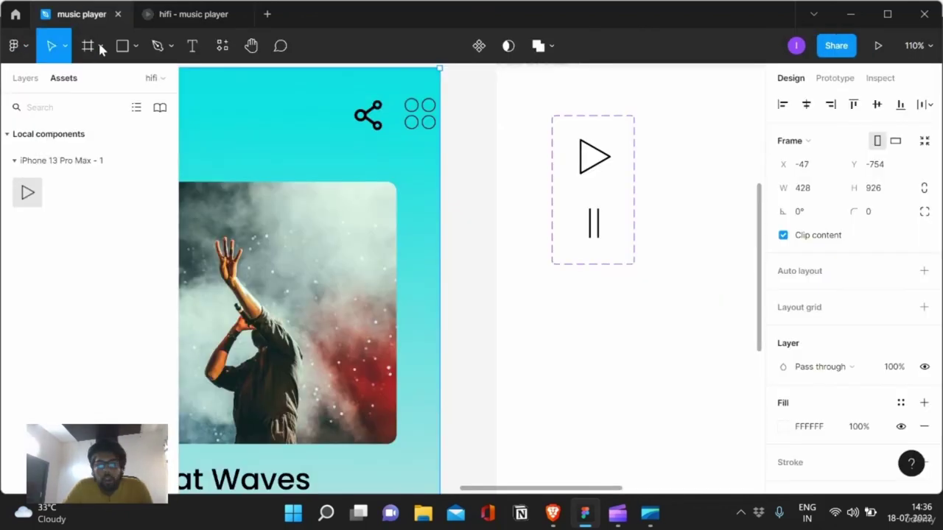
# - Set the stroke position of both pause bars to Outside
pyautogui.click(602, 219)
pyautogui.doubleClick(596, 218)
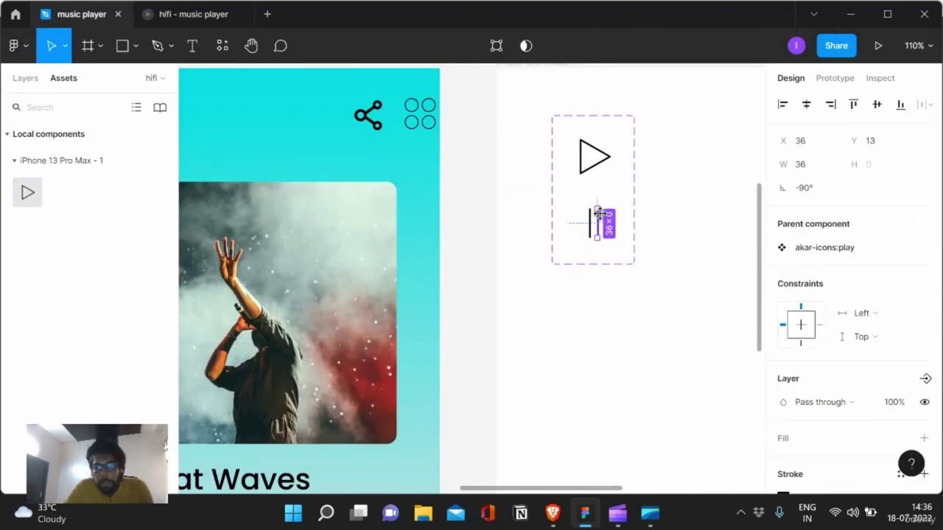
pyautogui.scroll(-3, 857, 317)
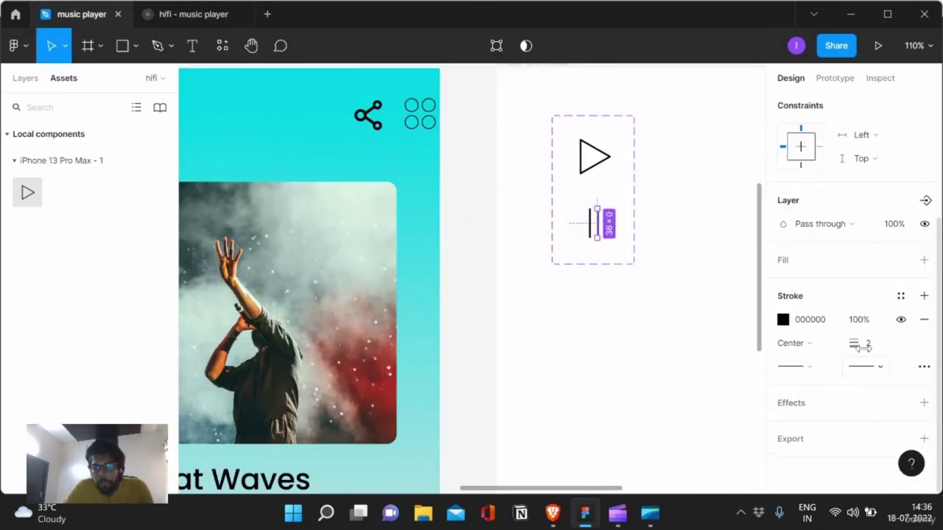
pyautogui.click(826, 354)
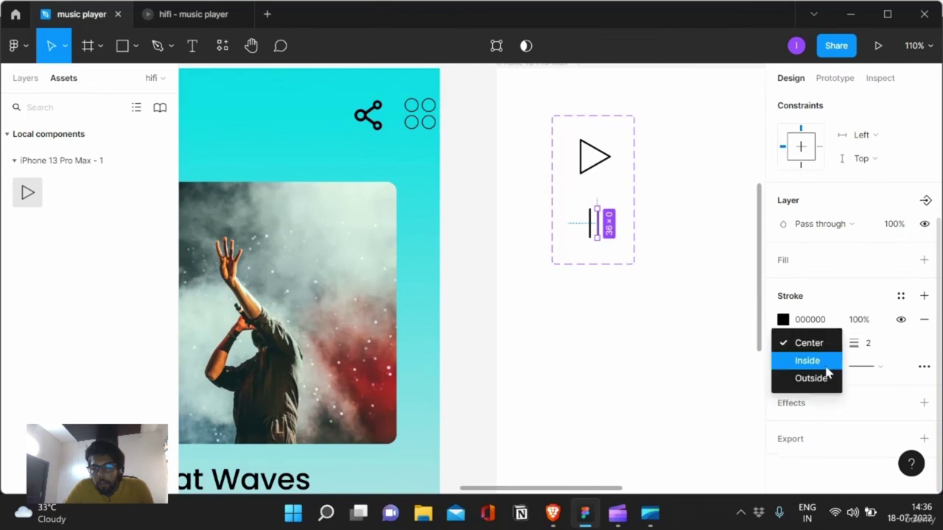
pyautogui.click(826, 378)
pyautogui.click(589, 221)
pyautogui.click(808, 345)
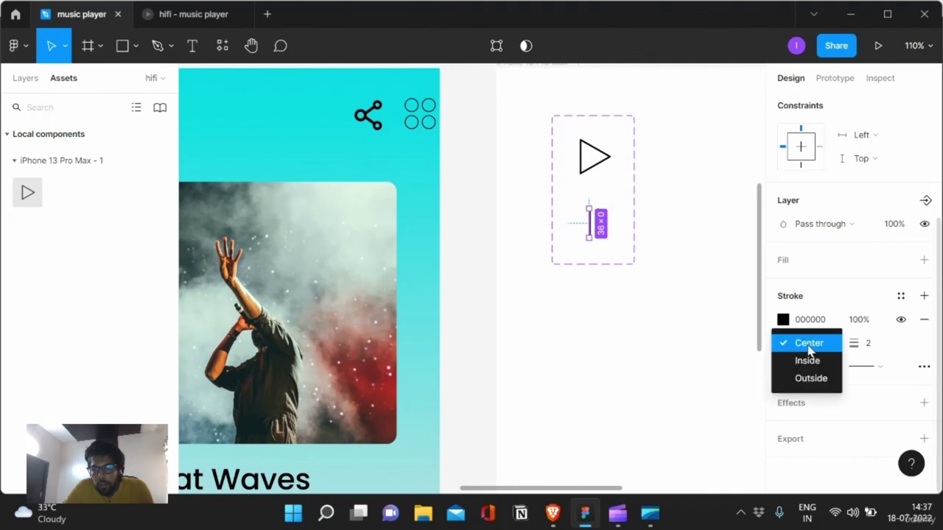
pyautogui.click(808, 379)
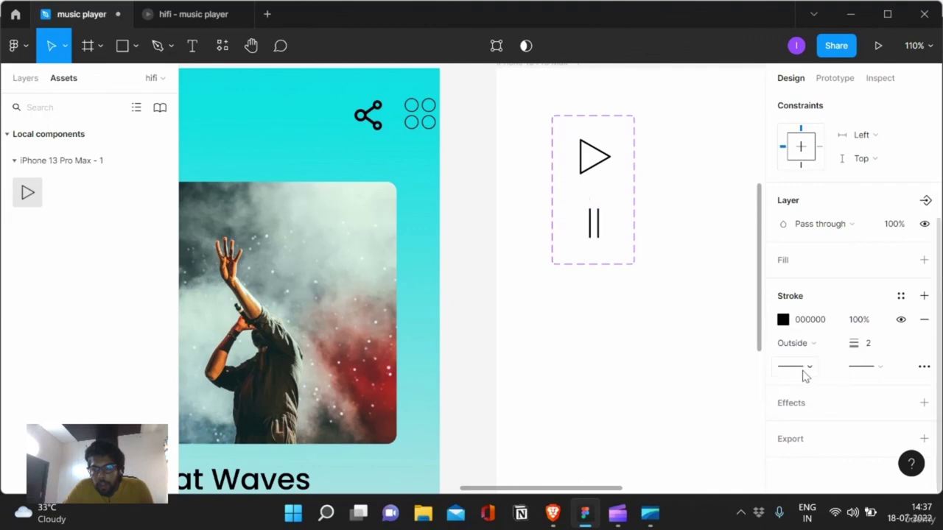
# - Leave the bar ends uncapped, set stroke weight to 3, and close the preview tab
pyautogui.click(804, 368)
pyautogui.click(820, 339)
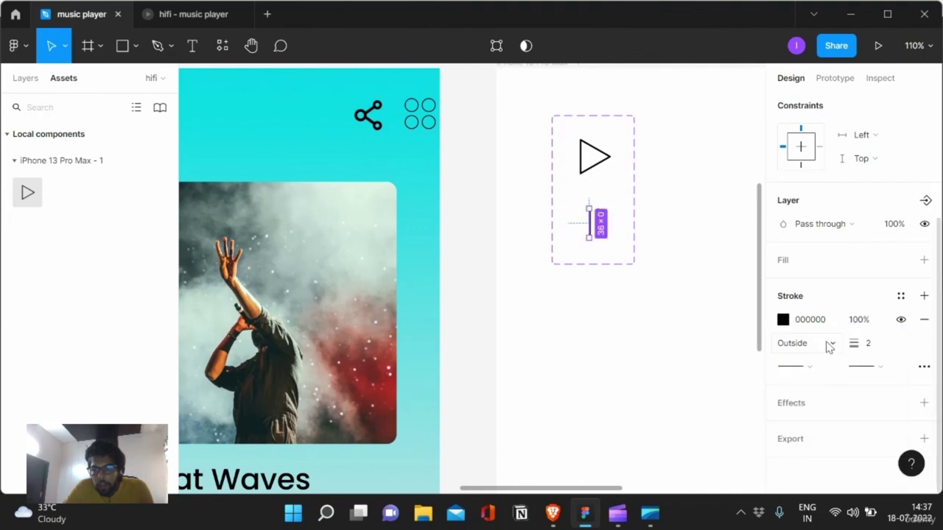
pyautogui.click(870, 346)
pyautogui.write('3')
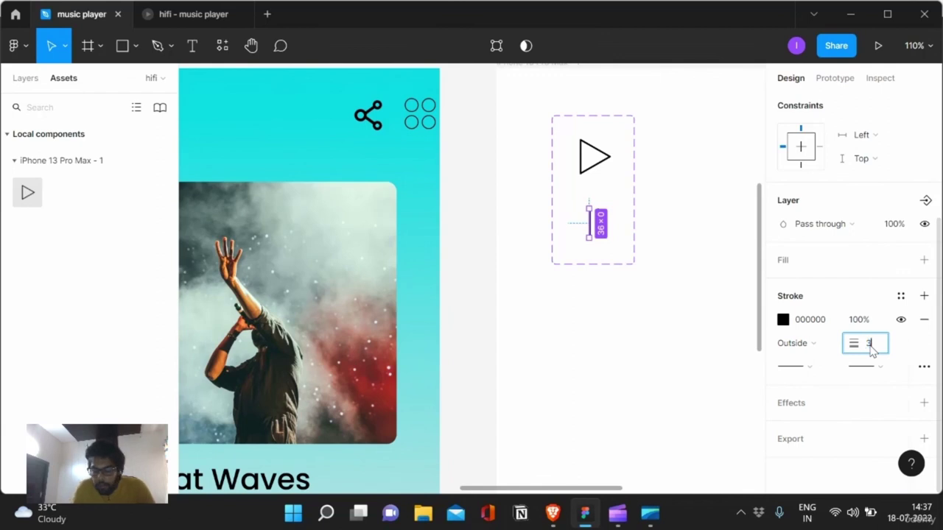
pyautogui.press('Return')
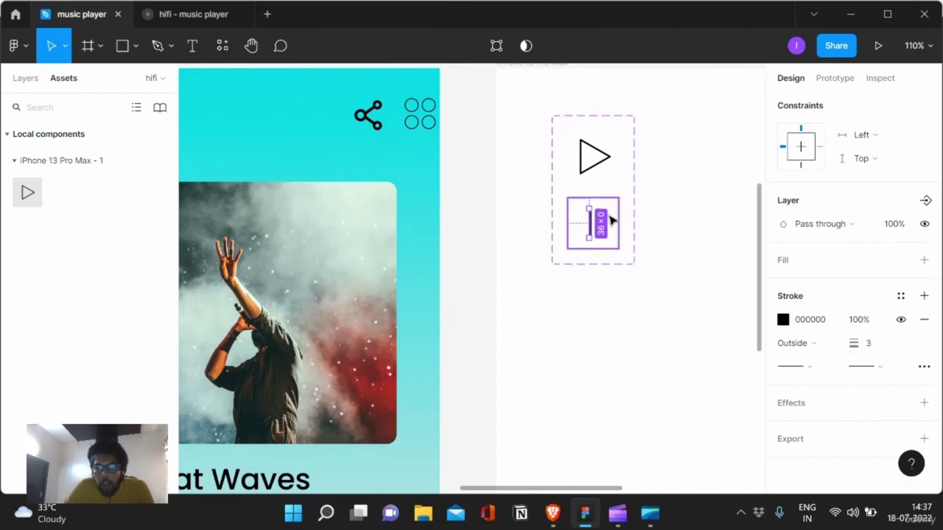
pyautogui.hotkey('ctrl', 'z')
pyautogui.hotkey('ctrl', 'z')
pyautogui.hotkey('ctrl', 'z')
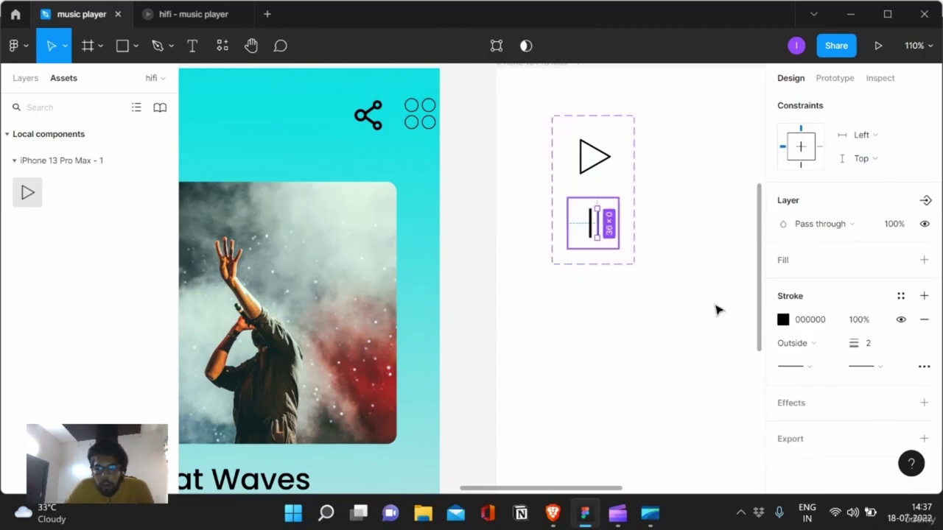
pyautogui.click(878, 346)
pyautogui.write('3')
pyautogui.press('Return')
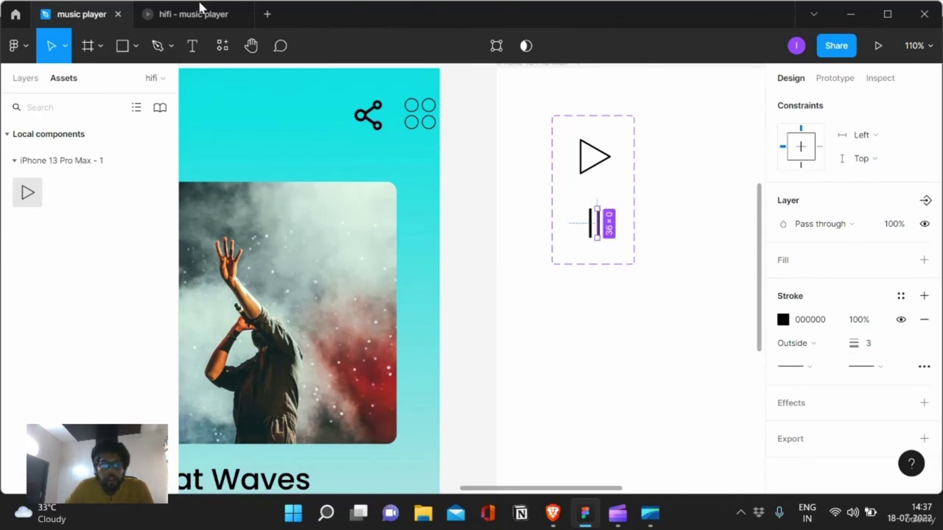
pyautogui.click(245, 14)
pyautogui.scroll(4, 295, 147)
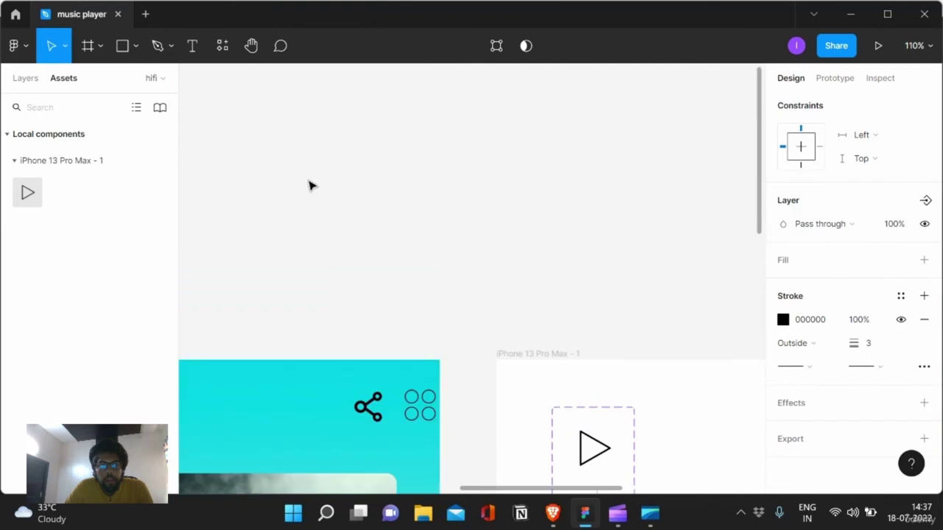
pyautogui.hscroll(-2, 322, 214)
pyautogui.hscroll(-2, 322, 211)
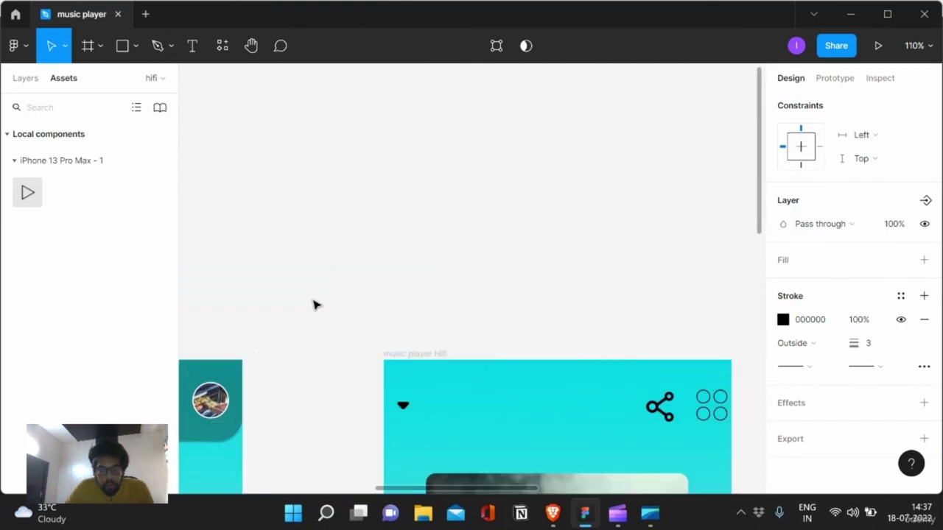
pyautogui.click(426, 354)
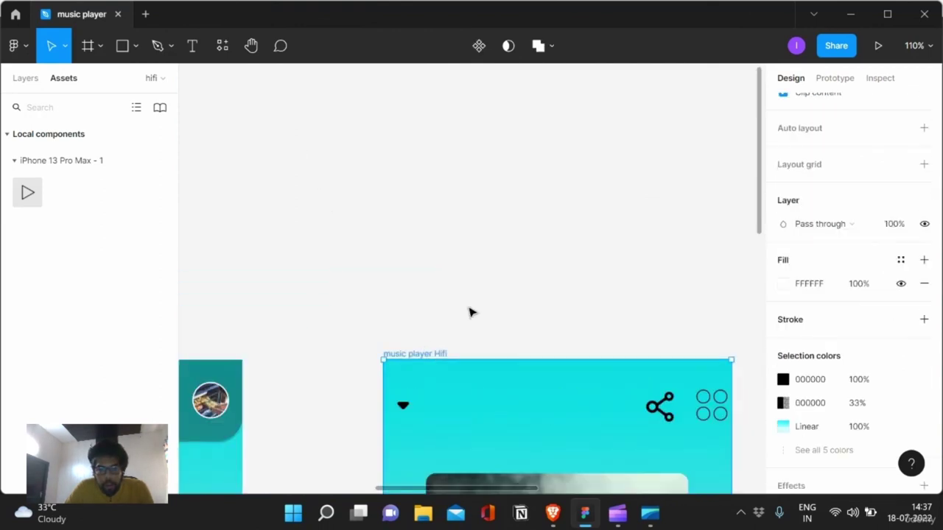
pyautogui.click(879, 47)
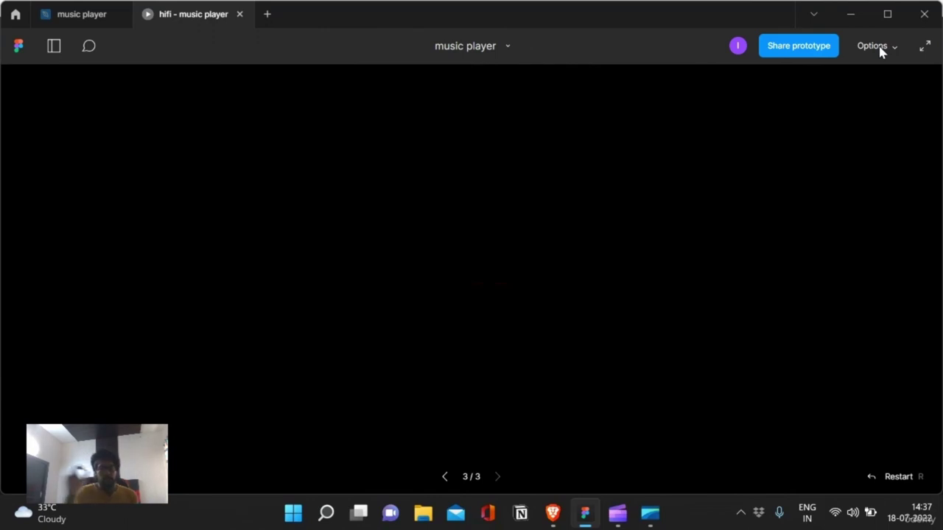
pyautogui.click(472, 345)
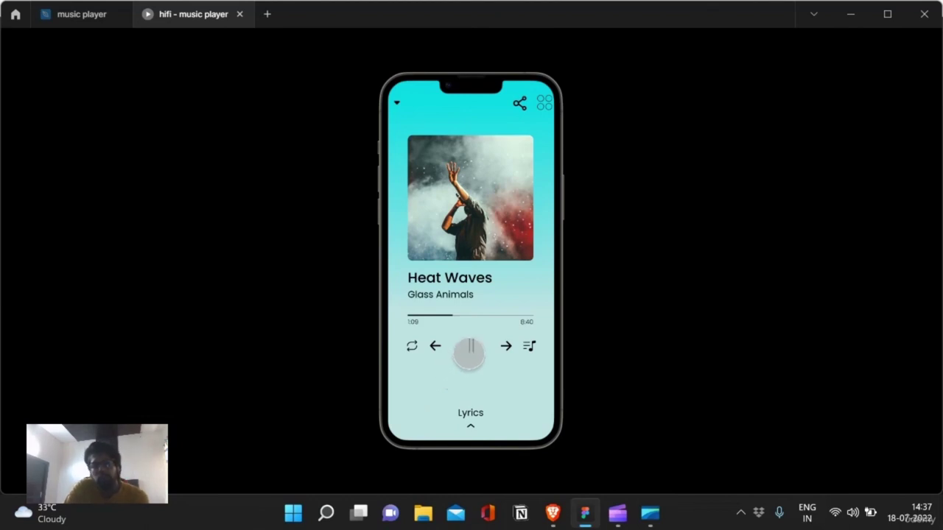
pyautogui.click(470, 354)
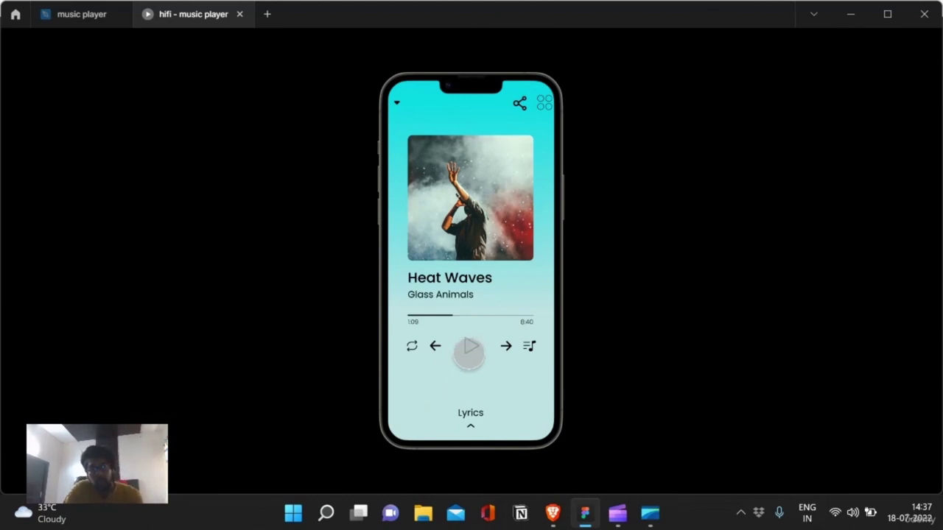
pyautogui.click(464, 372)
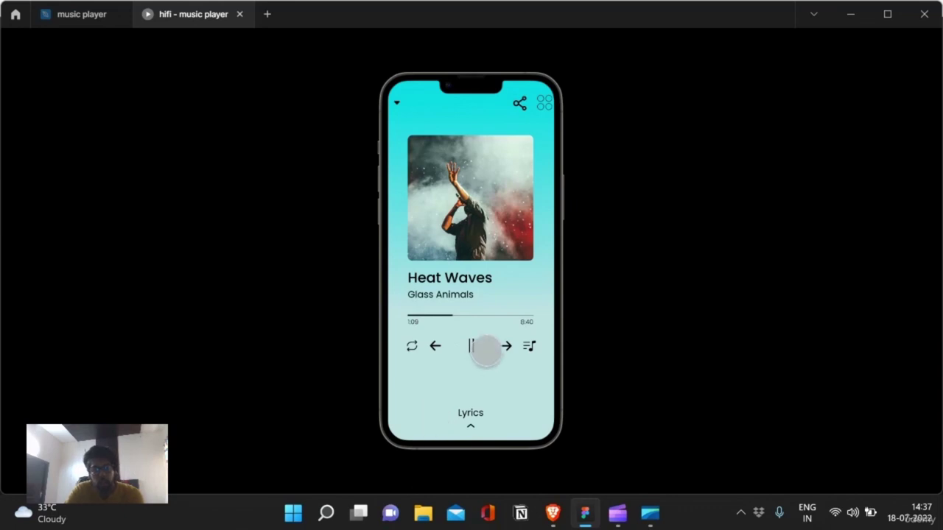
pyautogui.click(475, 356)
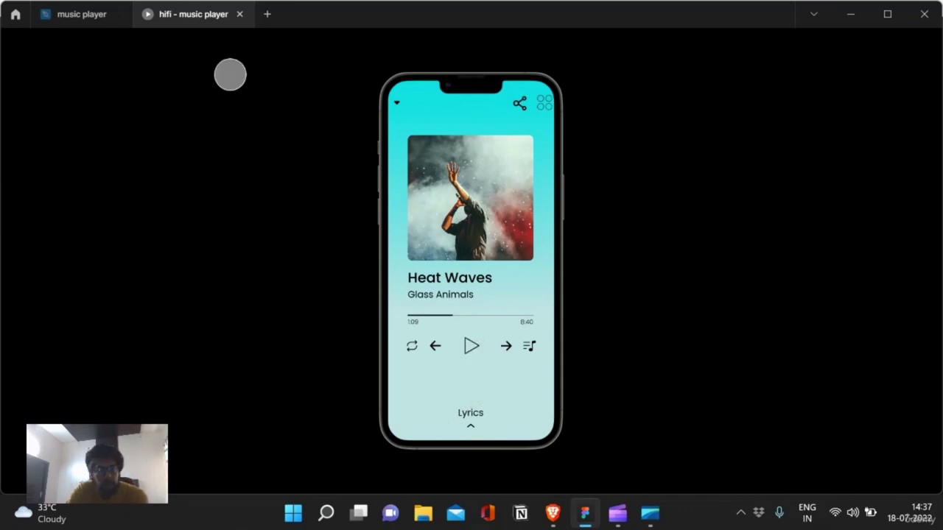
pyautogui.click(70, 16)
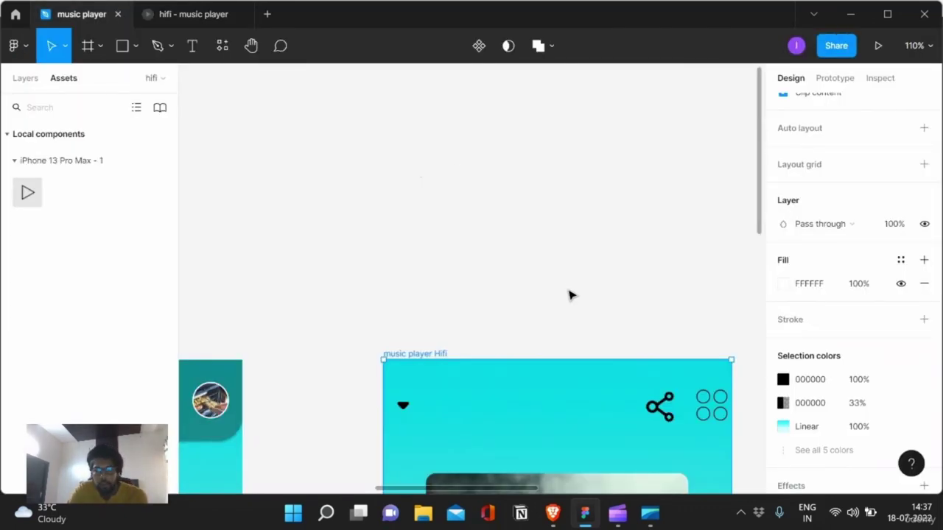
# - Nudge the left pause bar so the gap between the two bars is 12
pyautogui.scroll(-3, 561, 282)
pyautogui.scroll(-2, 561, 282)
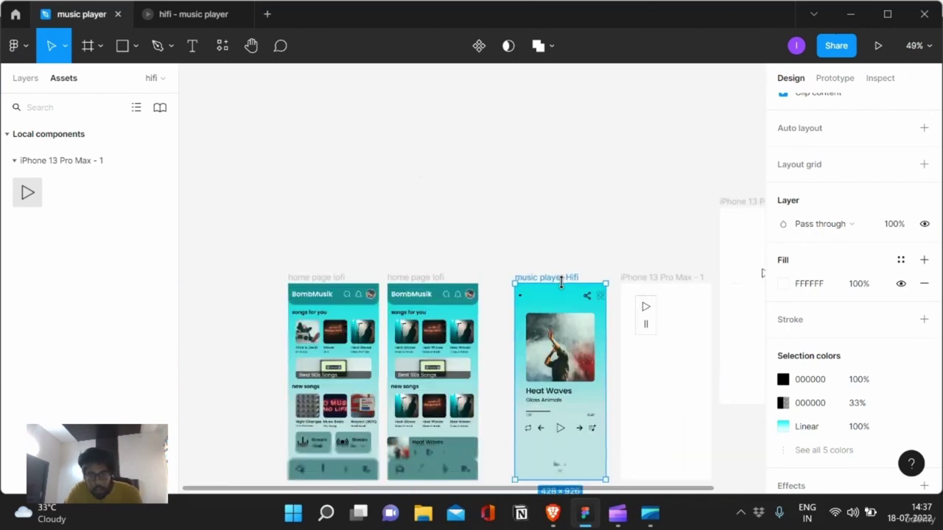
pyautogui.hscroll(-2, 634, 332)
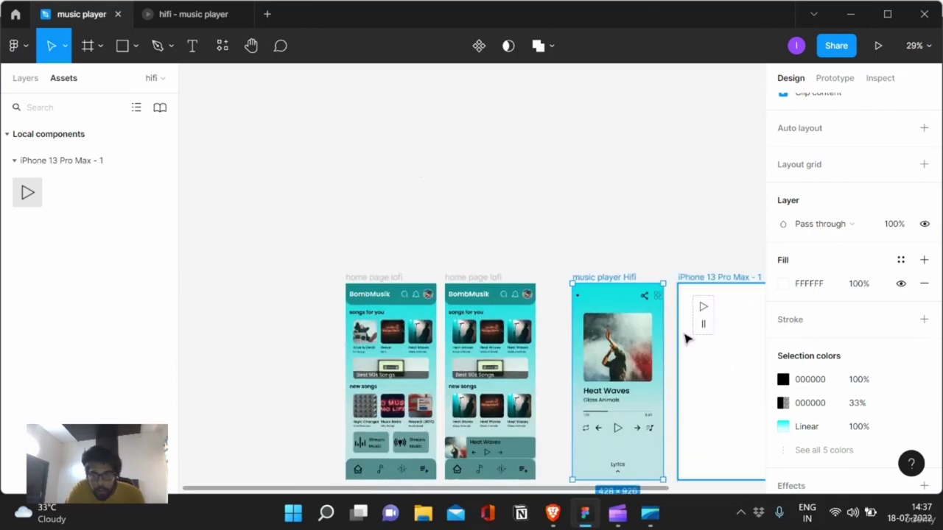
pyautogui.scroll(1, 685, 338)
pyautogui.scroll(2, 685, 338)
pyautogui.scroll(3, 685, 338)
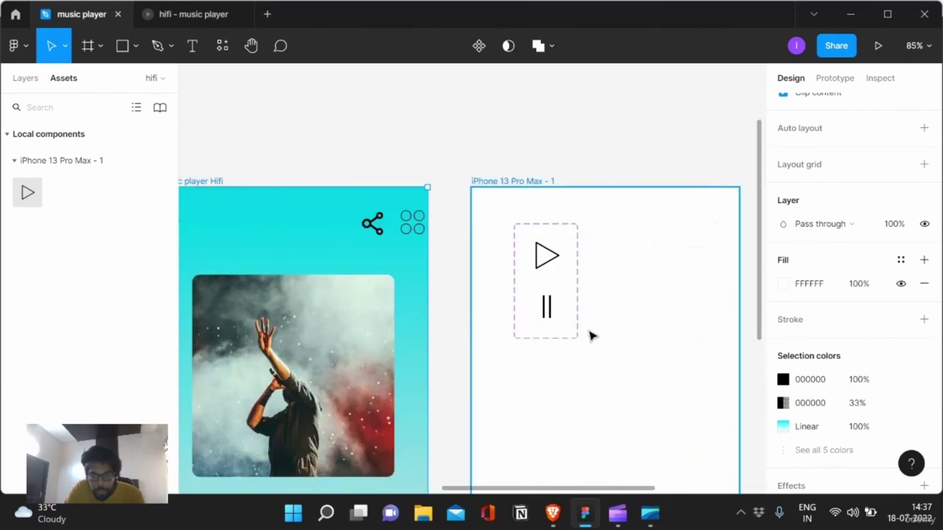
pyautogui.scroll(2, 591, 336)
pyautogui.scroll(2, 525, 331)
pyautogui.doubleClick(538, 291)
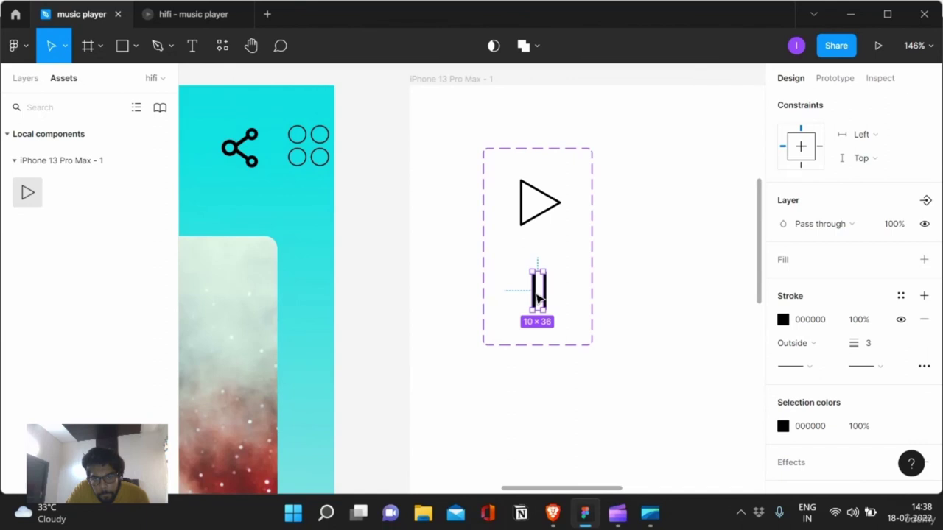
pyautogui.scroll(3, 538, 297)
pyautogui.scroll(3, 541, 298)
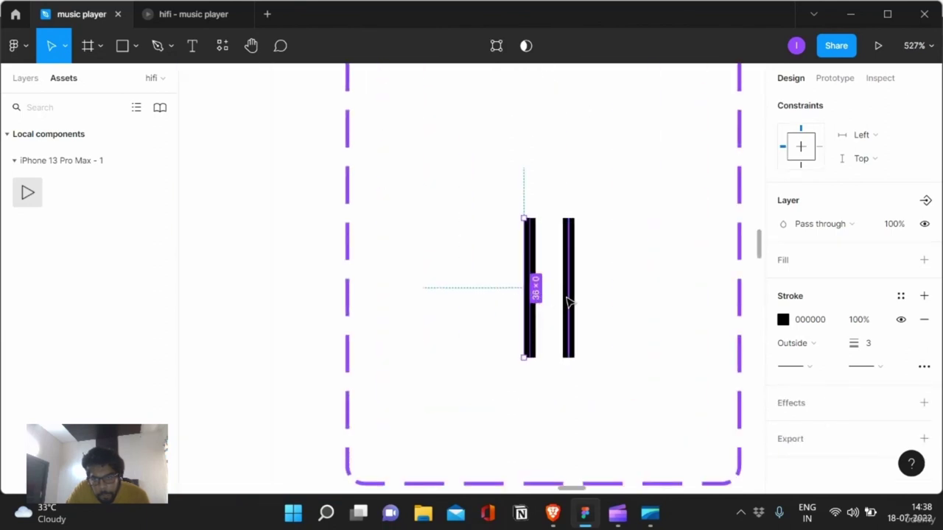
pyautogui.press('alt')
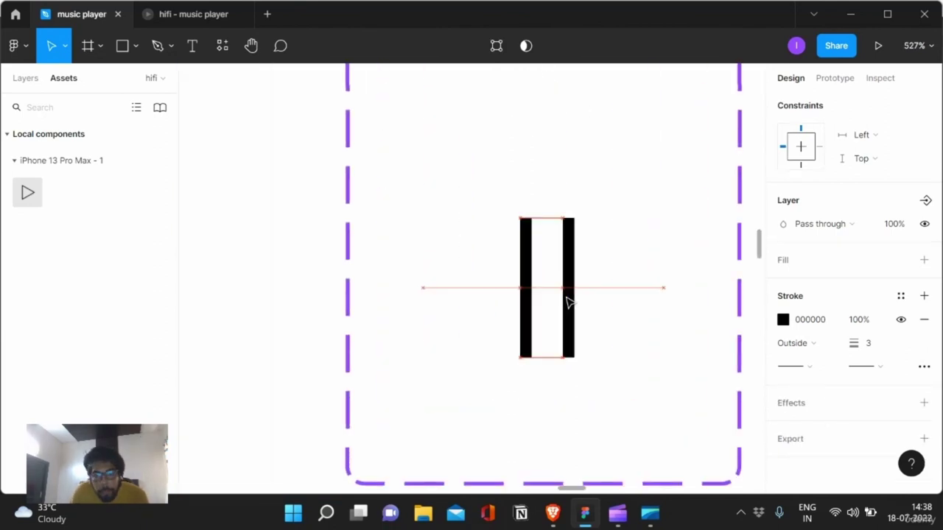
pyautogui.press('Left')
pyautogui.press('Left')
pyautogui.press('Left')
pyautogui.press('Left')
pyautogui.press('Right')
pyautogui.press('Right')
pyautogui.press('Right')
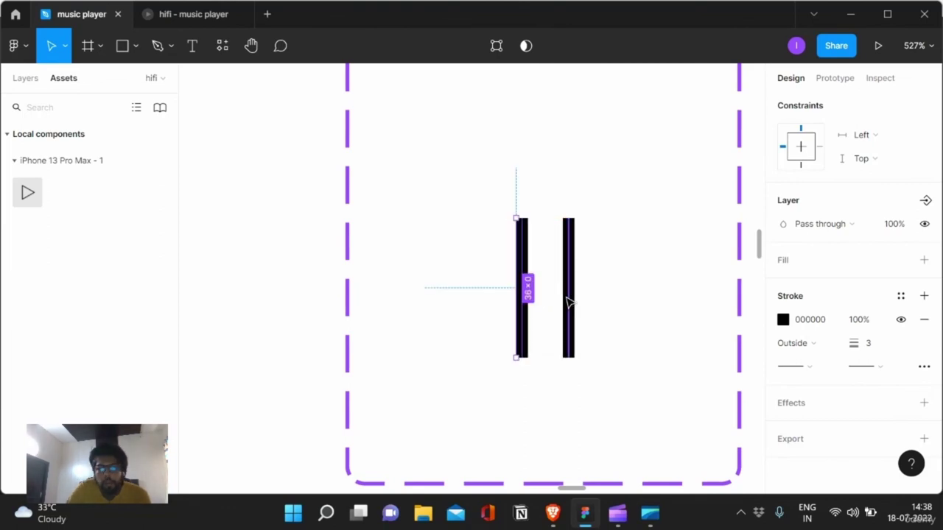
pyautogui.click(567, 300)
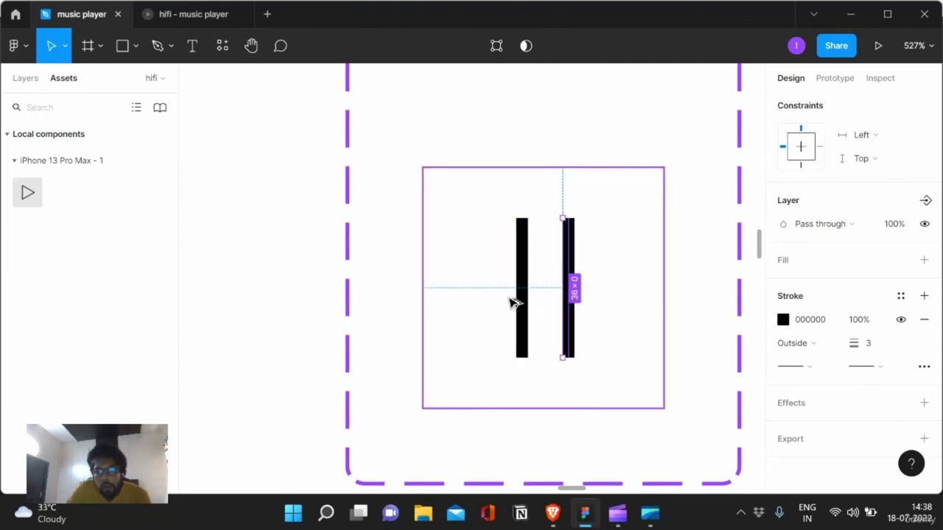
# - Delete the empty iPhone 13 Pro Max - 2 frame and pick the Frame tool
pyautogui.scroll(-3, 511, 301)
pyautogui.scroll(-5, 511, 300)
pyautogui.scroll(2, 511, 300)
pyautogui.scroll(2, 511, 301)
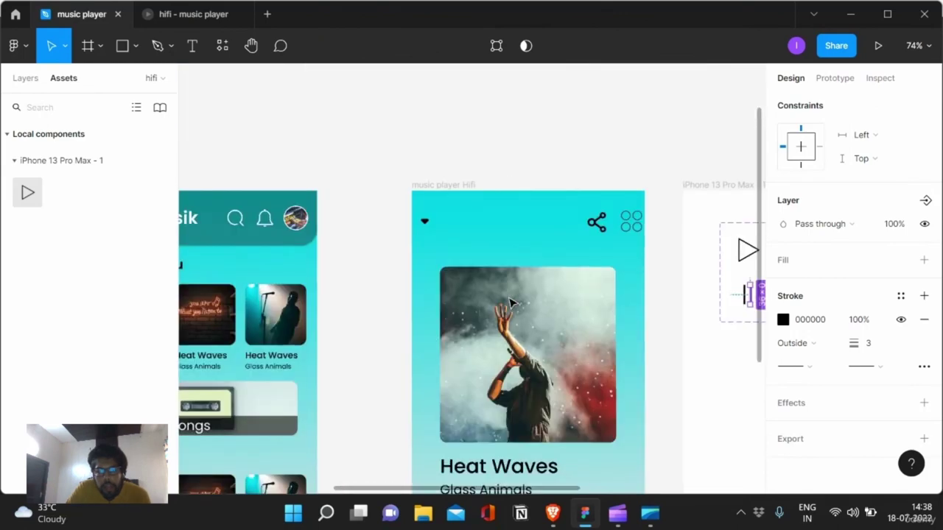
pyautogui.scroll(2, 511, 300)
pyautogui.scroll(-2, 511, 302)
pyautogui.scroll(-2, 511, 302)
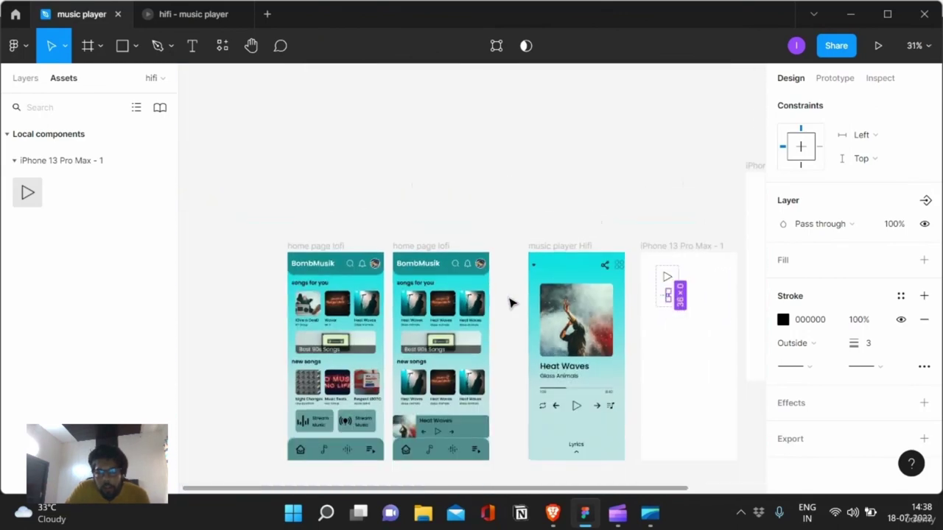
pyautogui.scroll(-1, 512, 302)
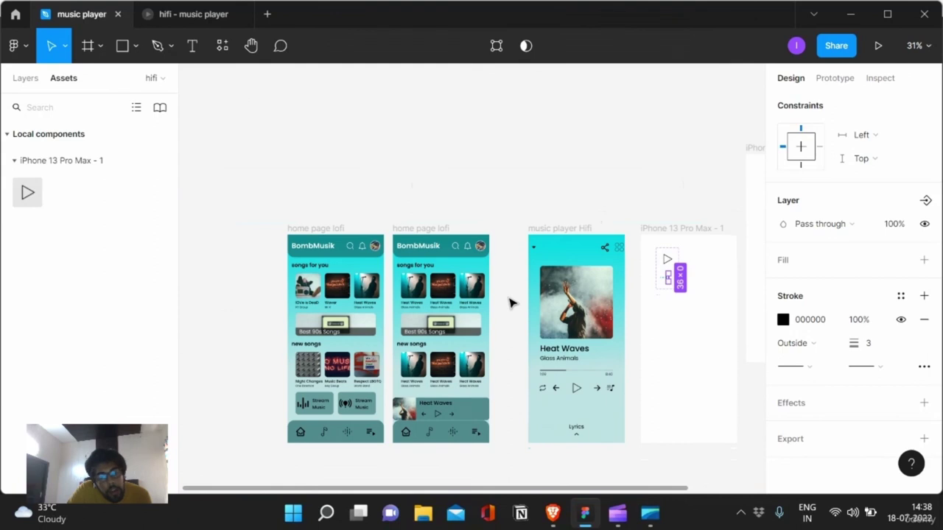
pyautogui.click(434, 133)
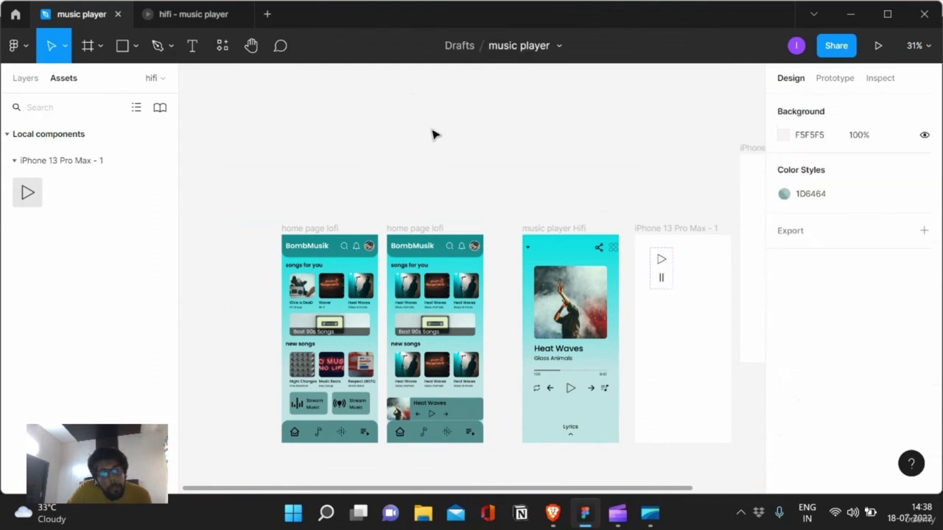
pyautogui.hscroll(2, 433, 133)
pyautogui.hscroll(2, 433, 133)
pyautogui.hscroll(3, 437, 135)
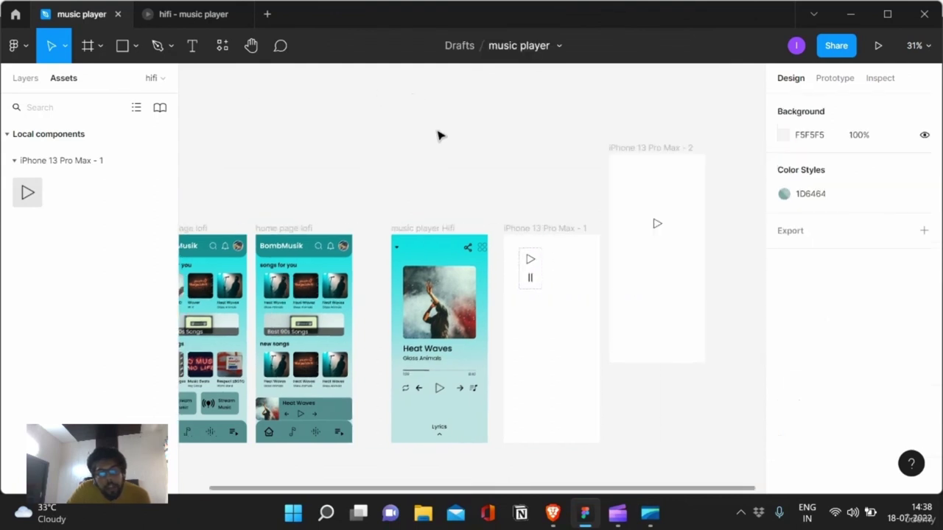
pyautogui.click(637, 147)
pyautogui.press('Delete')
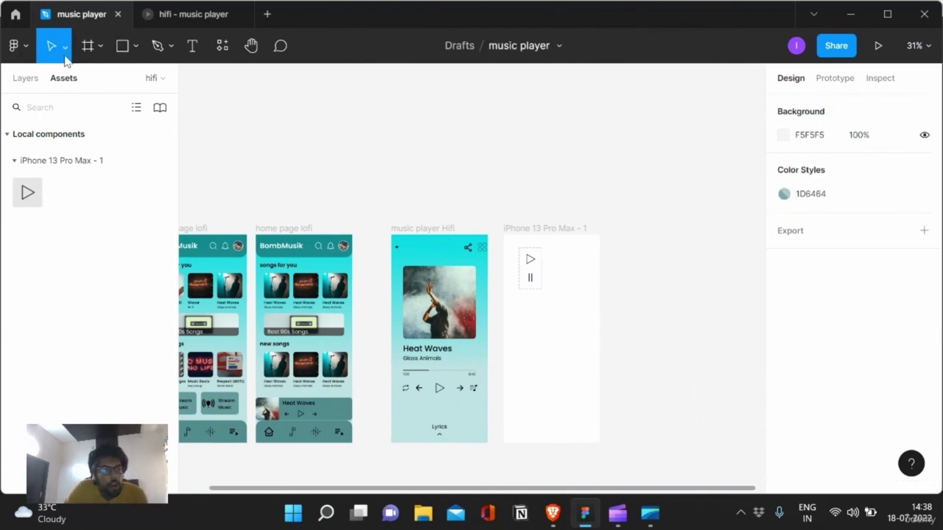
pyautogui.click(100, 47)
pyautogui.click(91, 89)
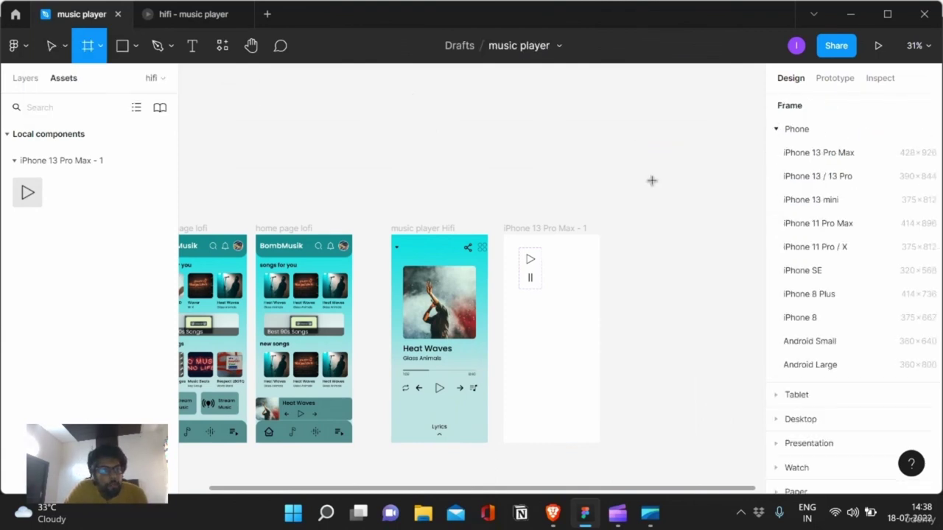
# - Create a 1280×720 iMac frame and paste copies of the three phone screens into it
pyautogui.click(797, 129)
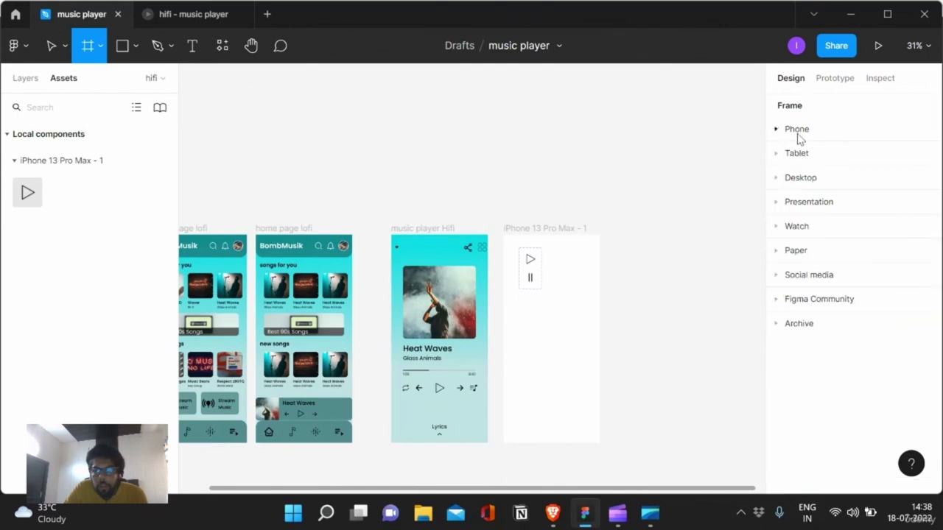
pyautogui.click(800, 181)
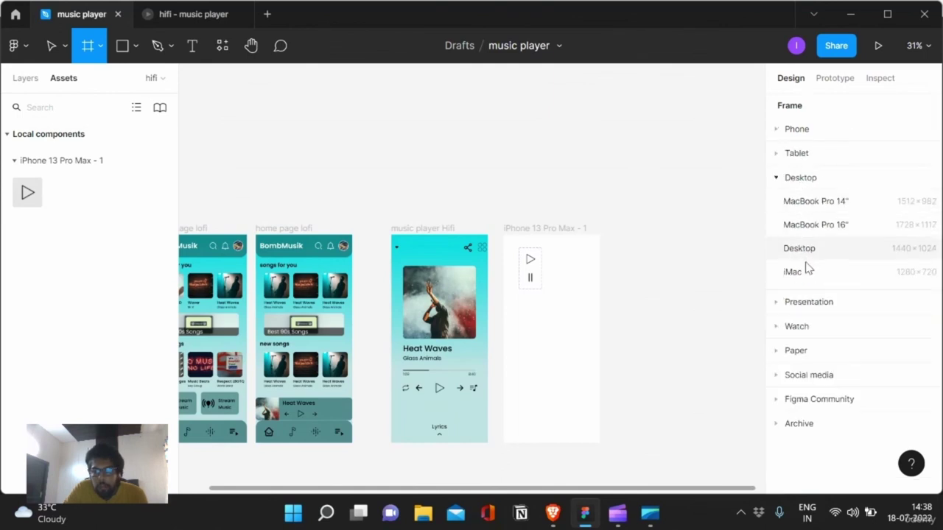
pyautogui.click(813, 274)
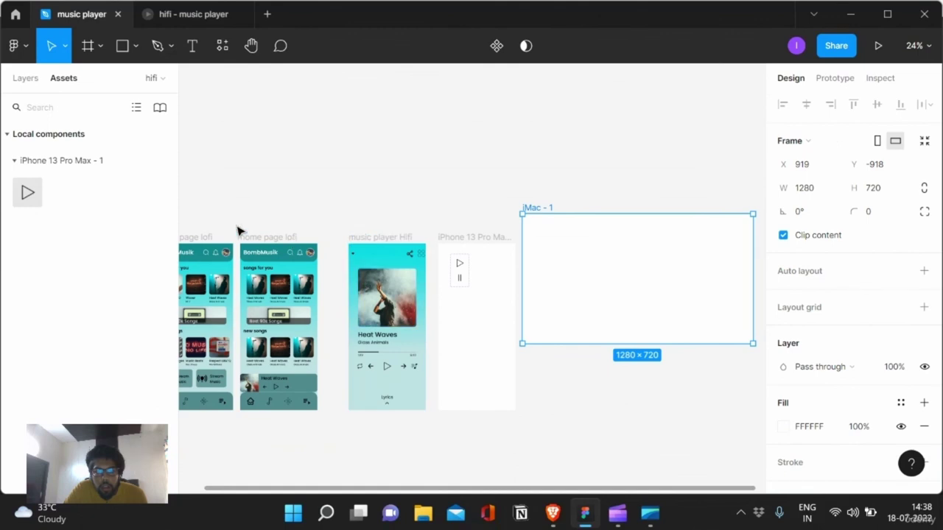
pyautogui.click(206, 236)
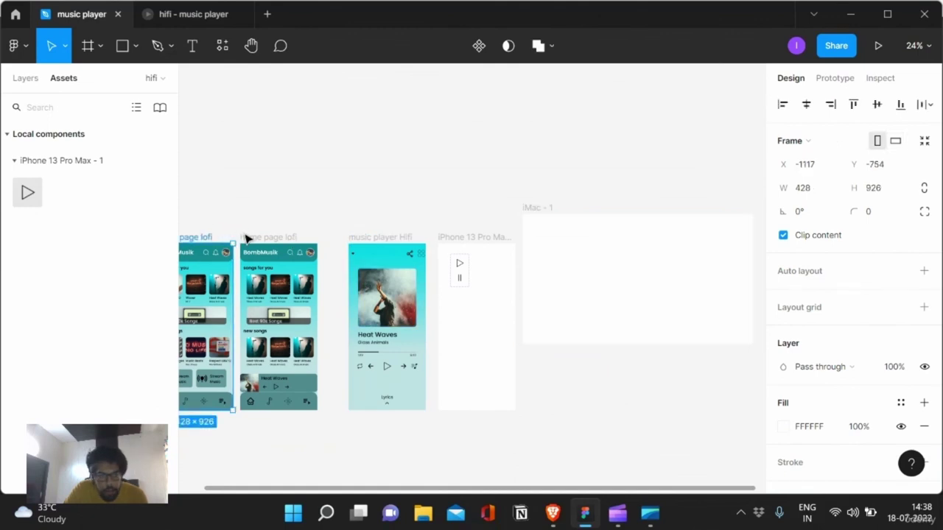
pyautogui.keyDown('shift'); pyautogui.click(272, 237); pyautogui.keyUp('shift')
pyautogui.keyDown('shift'); pyautogui.click(380, 237); pyautogui.keyUp('shift')
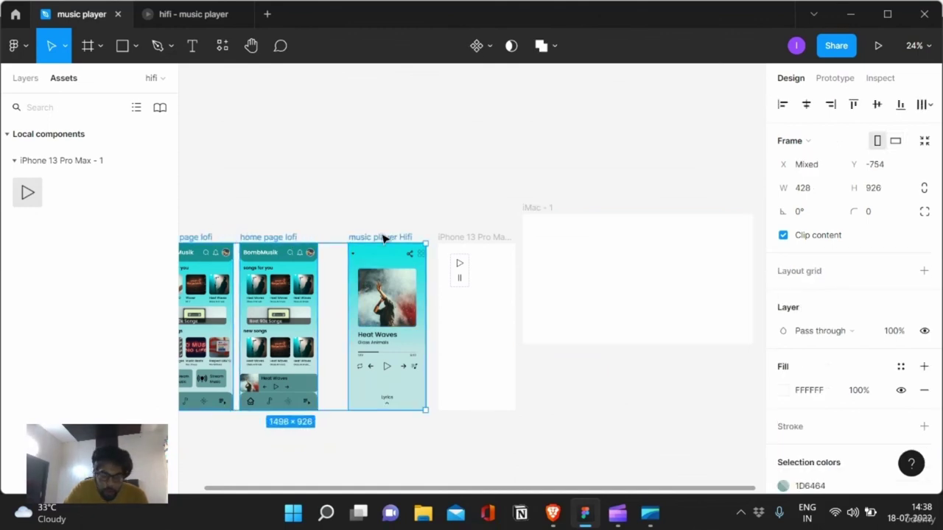
pyautogui.click(549, 212)
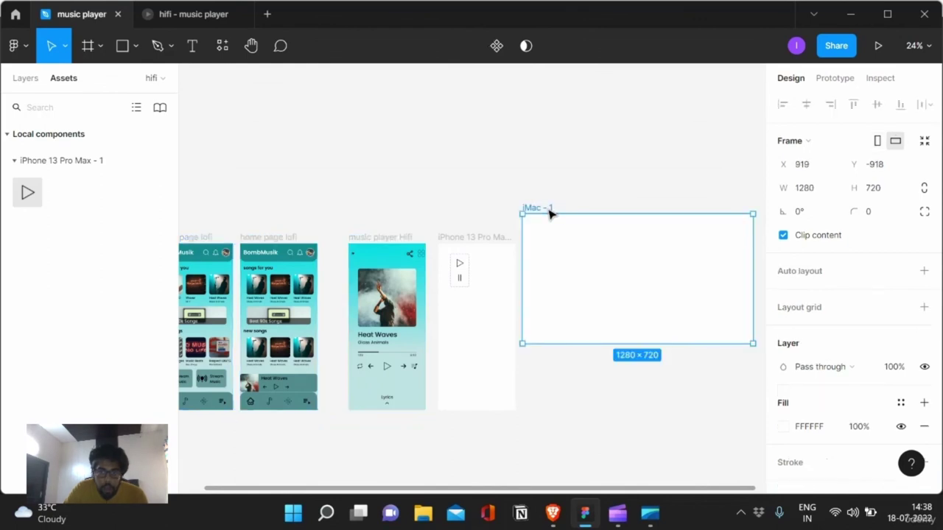
pyautogui.hotkey('ctrl', 'v')
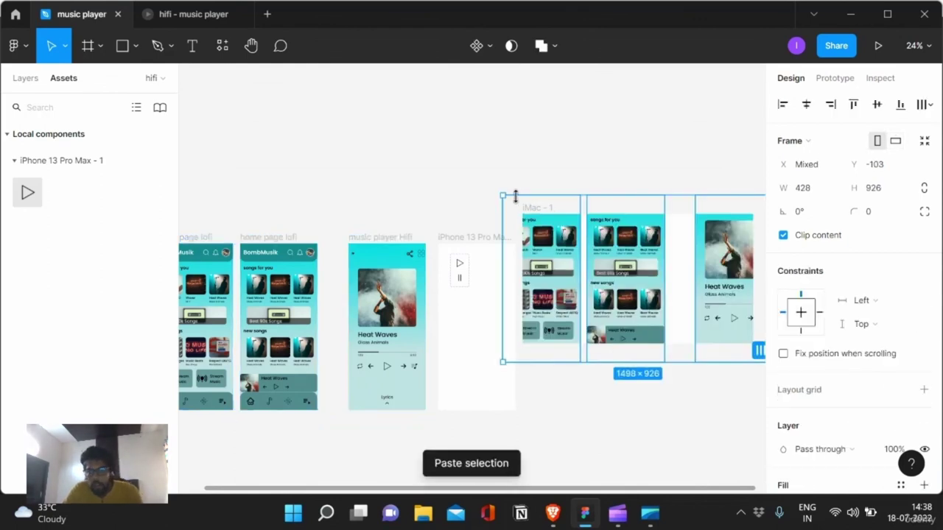
pyautogui.moveTo(498, 193)
pyautogui.mouseDown()
pyautogui.moveTo(555, 234)
pyautogui.moveTo(540, 234)
pyautogui.mouseUp()
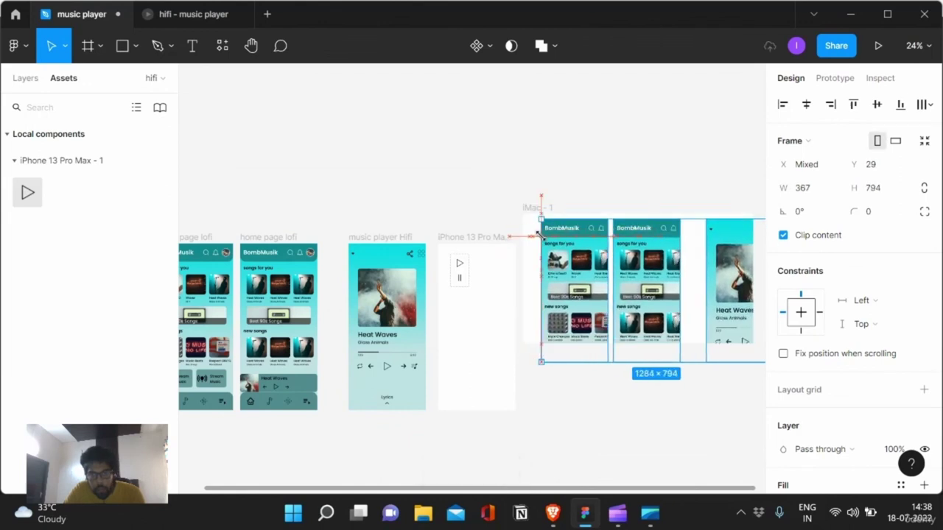
pyautogui.hotkey('ctrl', 'z')
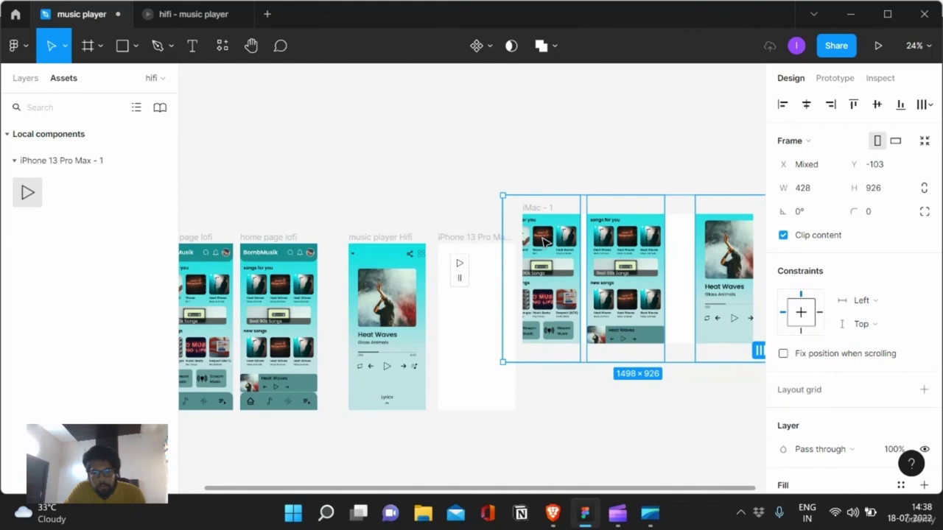
# - Enlarge the iMac - 1 frame to 2204×1240
pyautogui.click(567, 178)
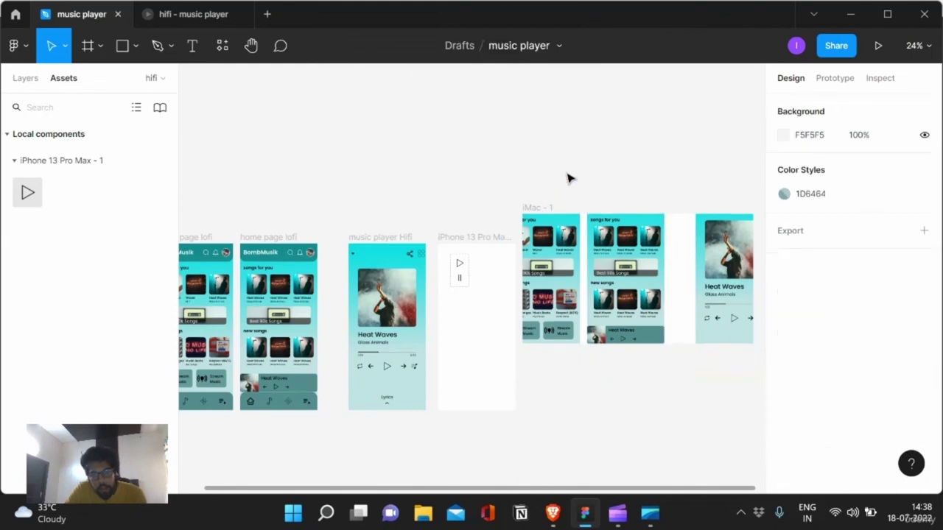
pyautogui.click(547, 209)
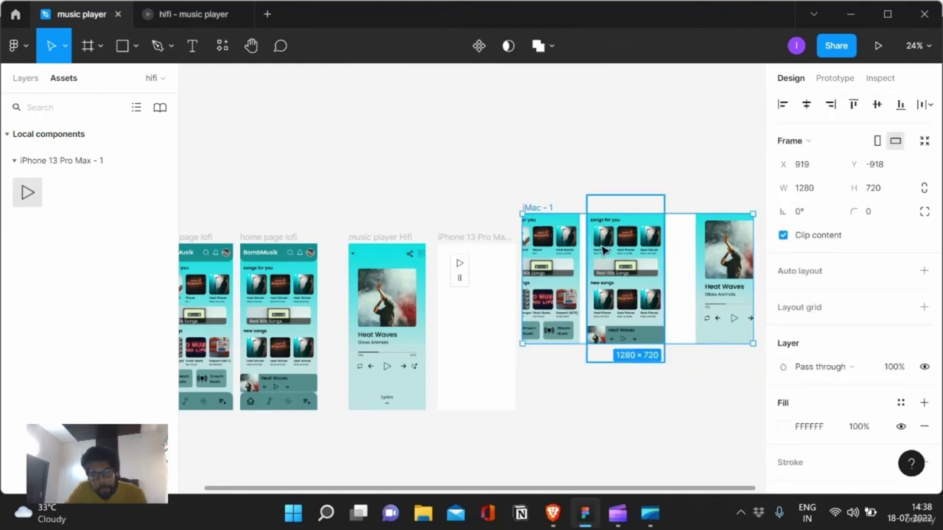
pyautogui.scroll(-3, 600, 244)
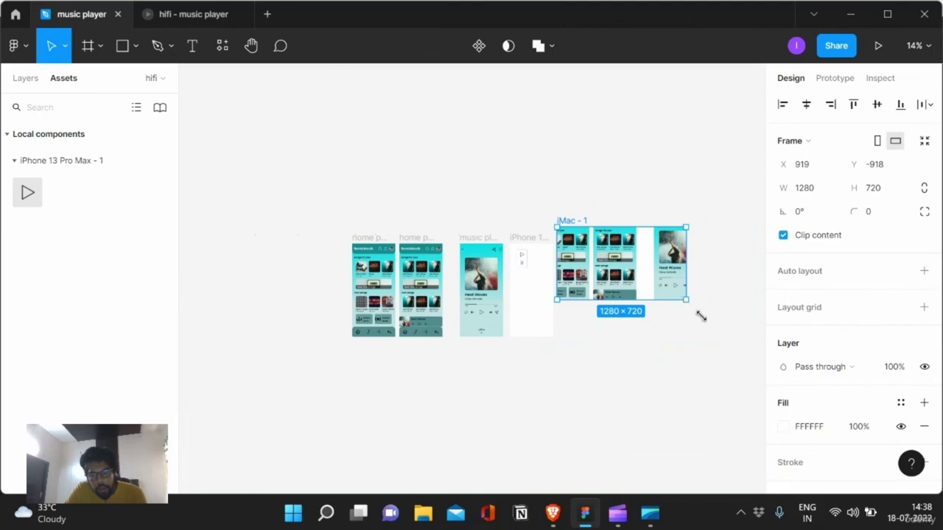
pyautogui.moveTo(702, 316); pyautogui.dragTo(692, 310)
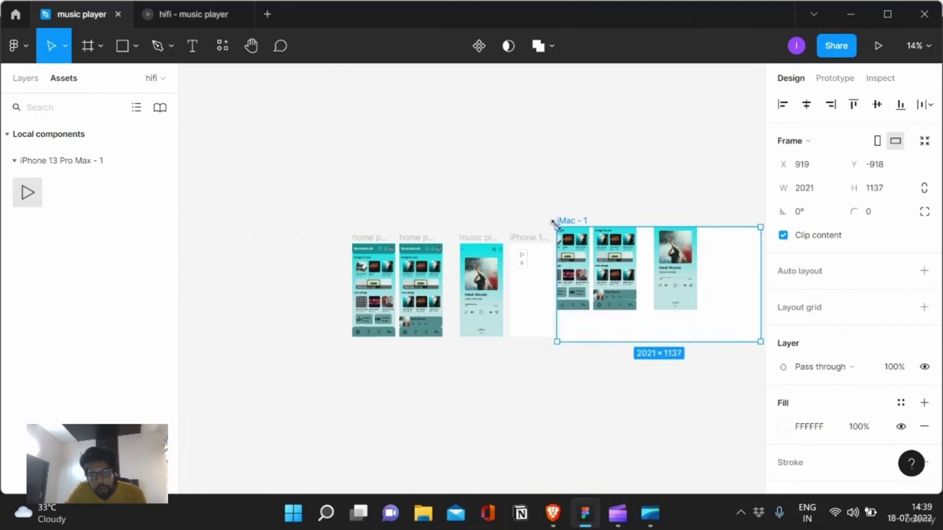
pyautogui.moveTo(553, 223); pyautogui.dragTo(538, 216)
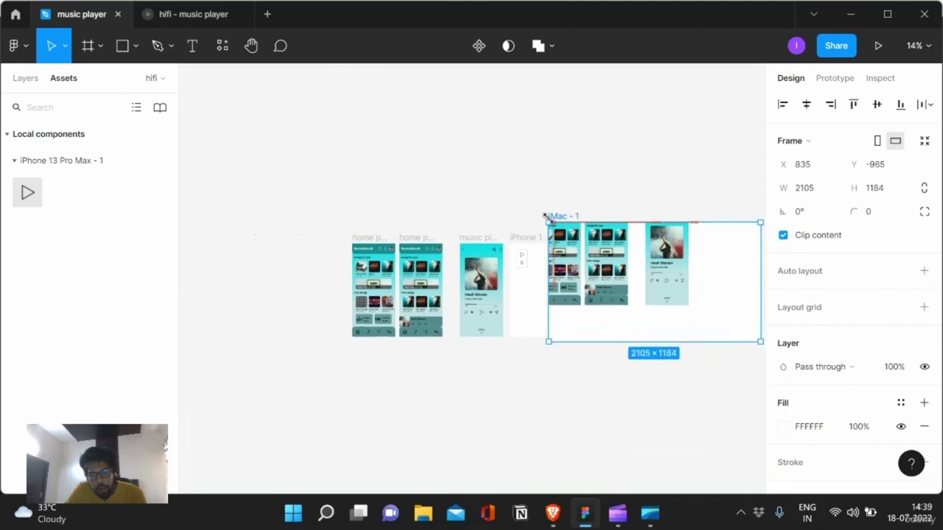
# - Tidy the three phone screens into an even row and move them inside the iMac frame
pyautogui.click(551, 252)
pyautogui.keyDown('shift'); pyautogui.click(600, 261); pyautogui.keyUp('shift')
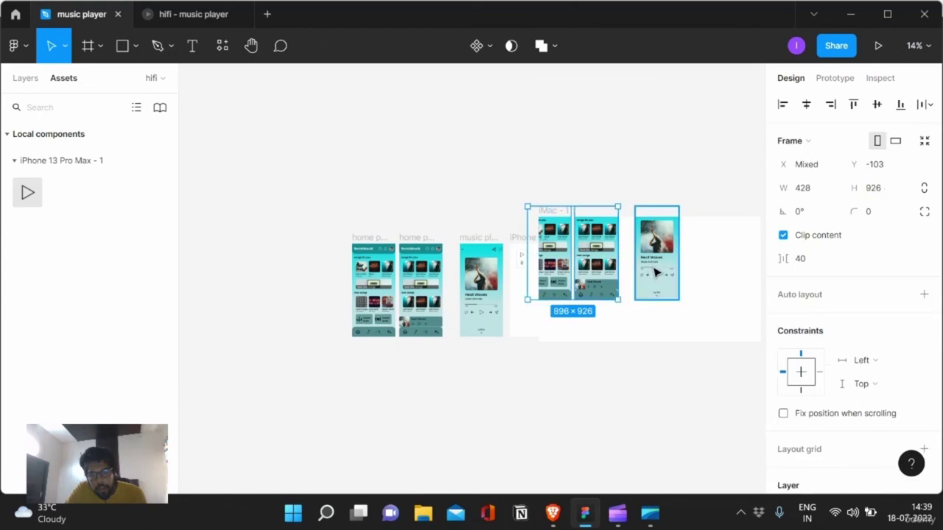
pyautogui.keyDown('shift'); pyautogui.click(656, 273); pyautogui.keyUp('shift')
pyautogui.hotkey('ctrl', 'alt', 't')
pyautogui.hotkey('shift', 'Down')
pyautogui.hotkey('shift', 'Down')
pyautogui.hotkey('shift', 'Down')
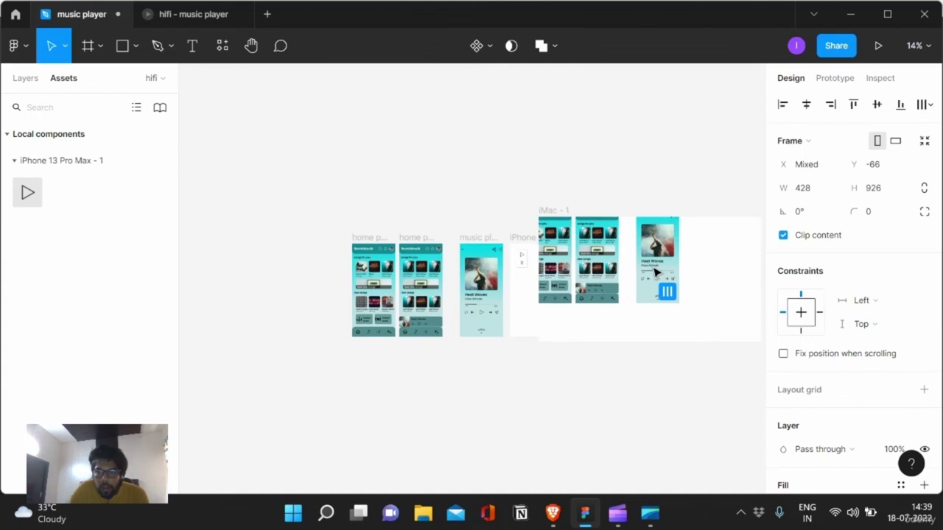
pyautogui.moveTo(669, 269); pyautogui.dragTo(625, 283)
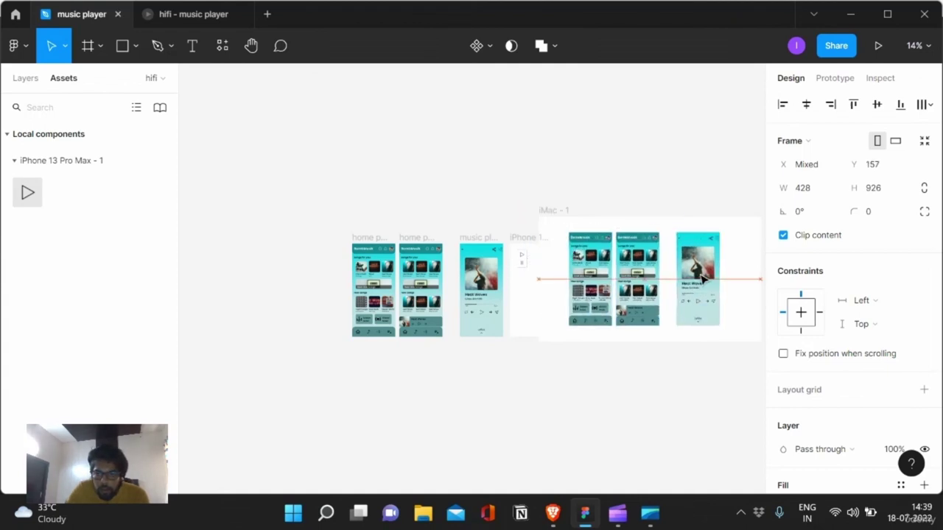
pyautogui.scroll(3, 636, 259)
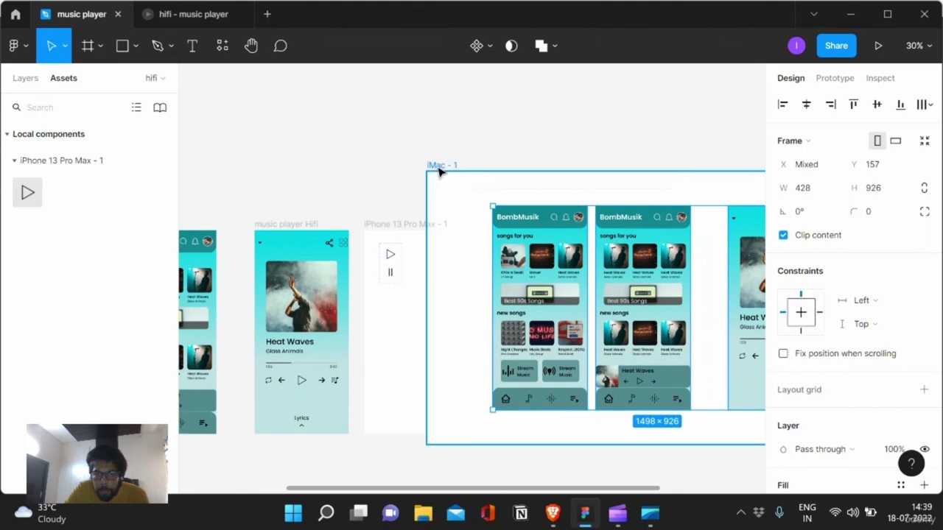
pyautogui.moveTo(439, 171); pyautogui.dragTo(515, 173)
pyautogui.hscroll(5, 516, 174)
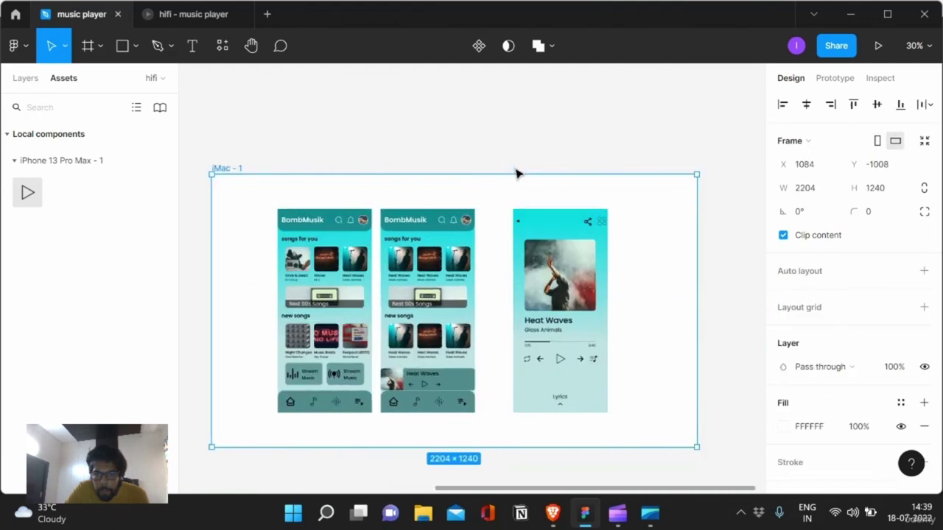
# - Nudge the middle phone screen until the gaps on both sides are equal (107)
pyautogui.click(424, 221)
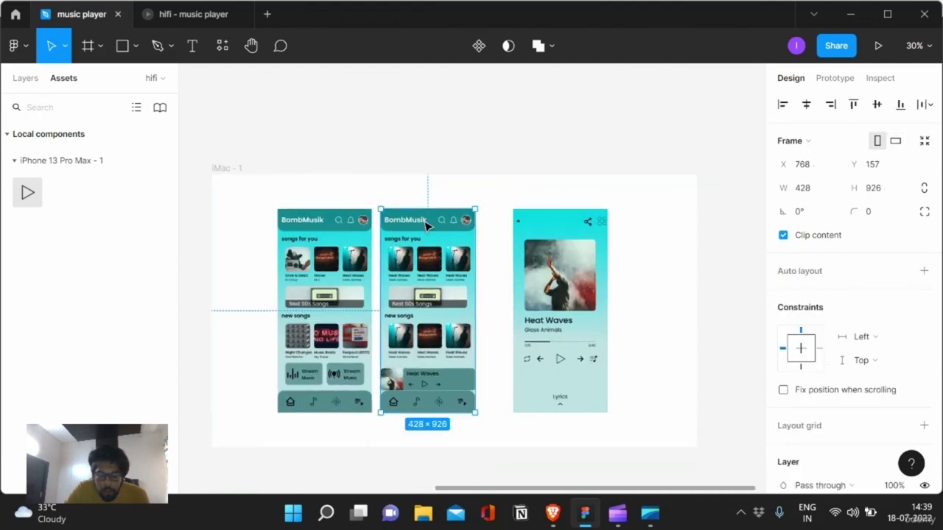
pyautogui.press('alt')
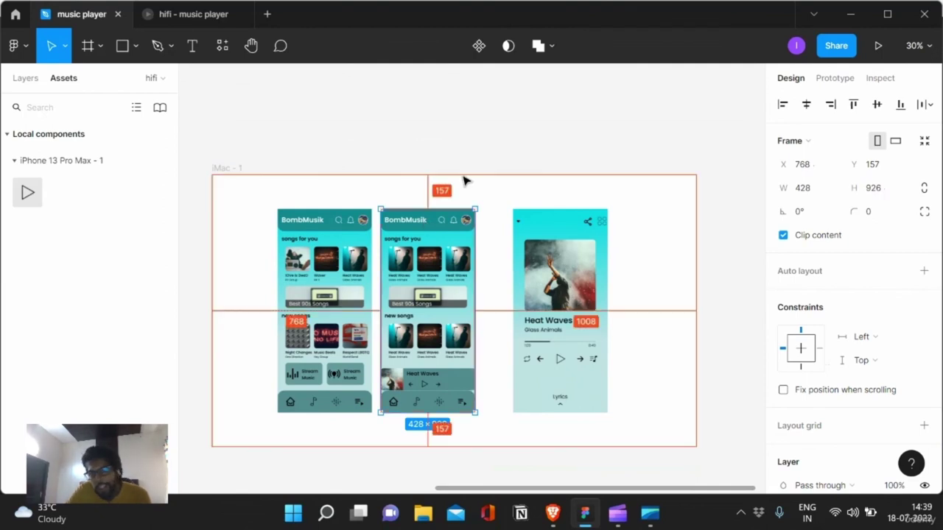
pyautogui.press('Right')
pyautogui.press('Right')
pyautogui.press('Right')
pyautogui.hotkey('shift', 'Right')
pyautogui.press('Right')
pyautogui.press('Right')
pyautogui.press('Right')
pyautogui.hotkey('shift', 'Right')
pyautogui.hotkey('shift', 'Right')
pyautogui.press('Right')
pyautogui.press('Right')
pyautogui.press('Right')
pyautogui.press('Right')
pyautogui.press('Right')
pyautogui.press('Right')
pyautogui.press('Right')
pyautogui.press('Right')
pyautogui.press('Right')
pyautogui.press('Right')
pyautogui.press('Right')
pyautogui.press('Right')
pyautogui.hotkey('shift', 'Right')
pyautogui.hotkey('shift', 'Right')
pyautogui.press('Right')
pyautogui.press('Right')
pyautogui.press('Right')
pyautogui.press('Right')
pyautogui.press('Right')
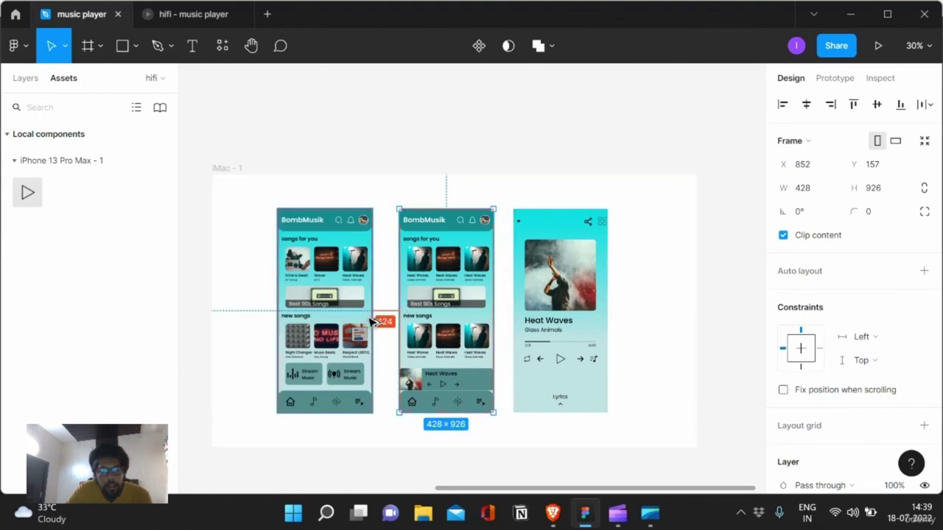
pyautogui.hotkey('shift', 'Left')
pyautogui.press('Left')
pyautogui.press('Left')
pyautogui.press('Left')
pyautogui.hotkey('shift', 'Left')
pyautogui.press('Left')
pyautogui.press('Left')
pyautogui.press('Left')
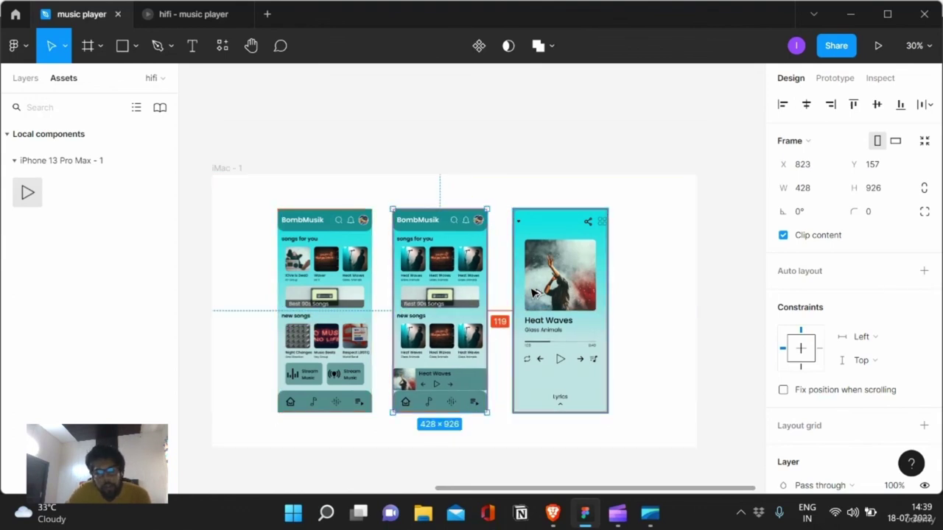
pyautogui.press('Right')
pyautogui.press('Right')
pyautogui.press('Right')
pyautogui.press('Right')
pyautogui.press('Right')
pyautogui.press('Right')
pyautogui.press('Right')
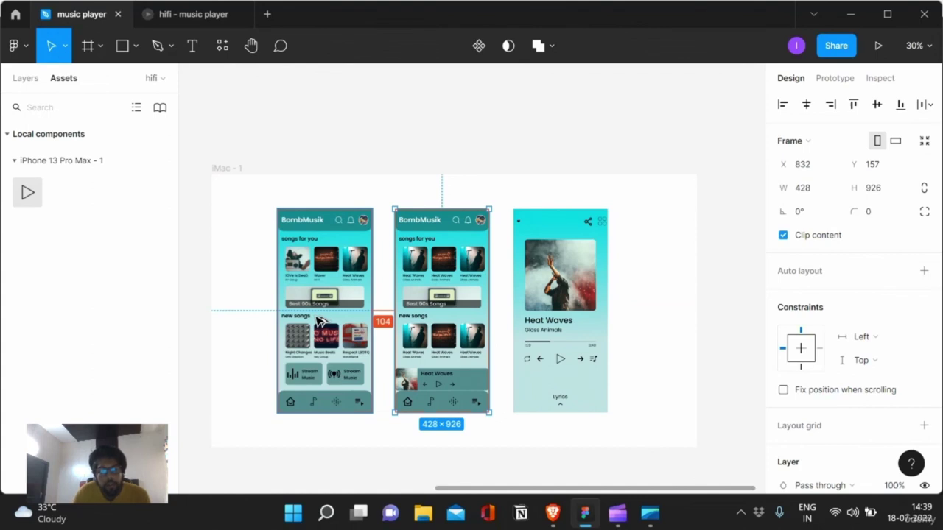
pyautogui.press('Right')
pyautogui.press('Right')
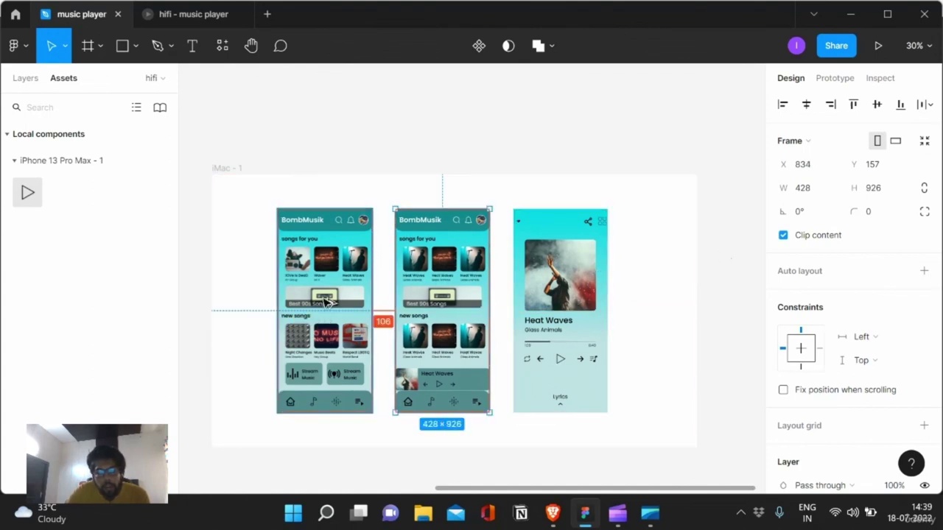
pyautogui.press('Right')
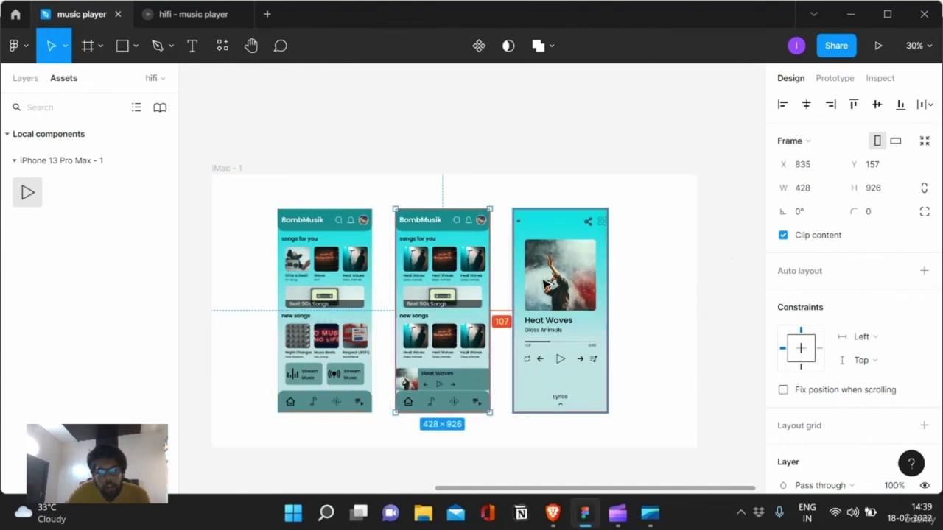
# - Group the three screens into a 1498 × 926 group centred in the iMac - 1 frame
pyautogui.keyDown('shift'); pyautogui.click(282, 220); pyautogui.keyUp('shift')
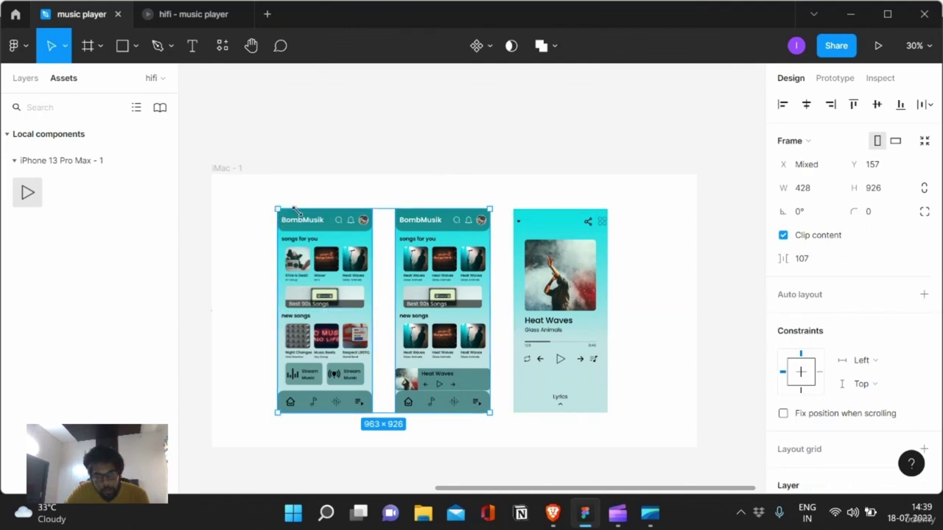
pyautogui.keyDown('shift'); pyautogui.click(556, 214); pyautogui.keyUp('shift')
pyautogui.hotkey('ctrl', 'g')
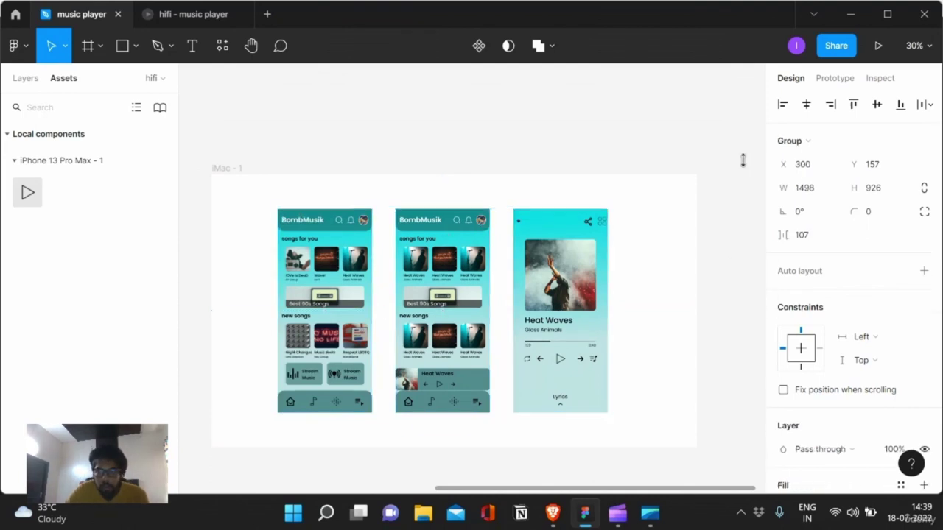
pyautogui.click(806, 103)
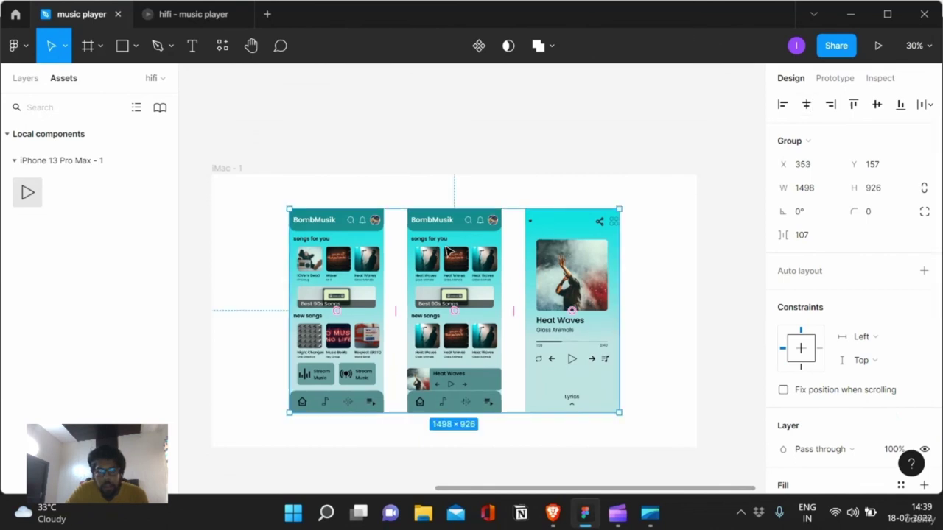
pyautogui.scroll(-2, 216, 171)
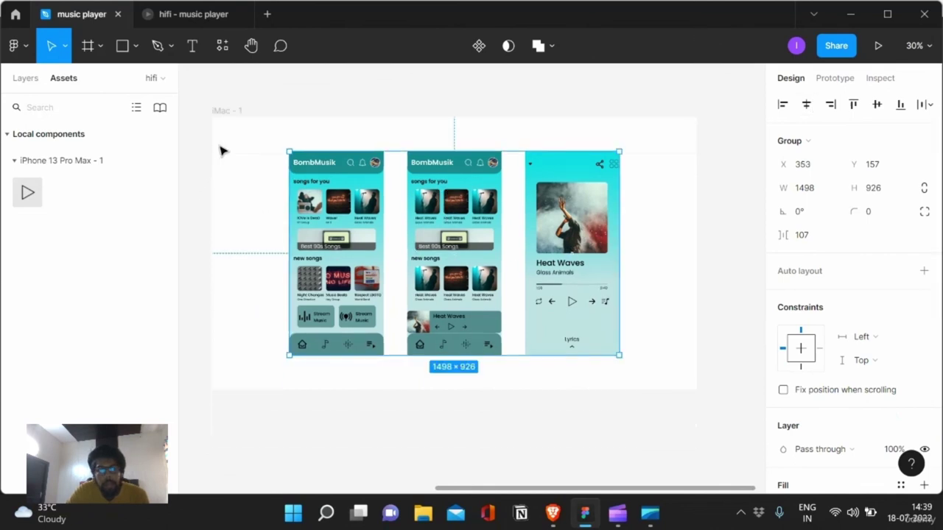
pyautogui.click(225, 110)
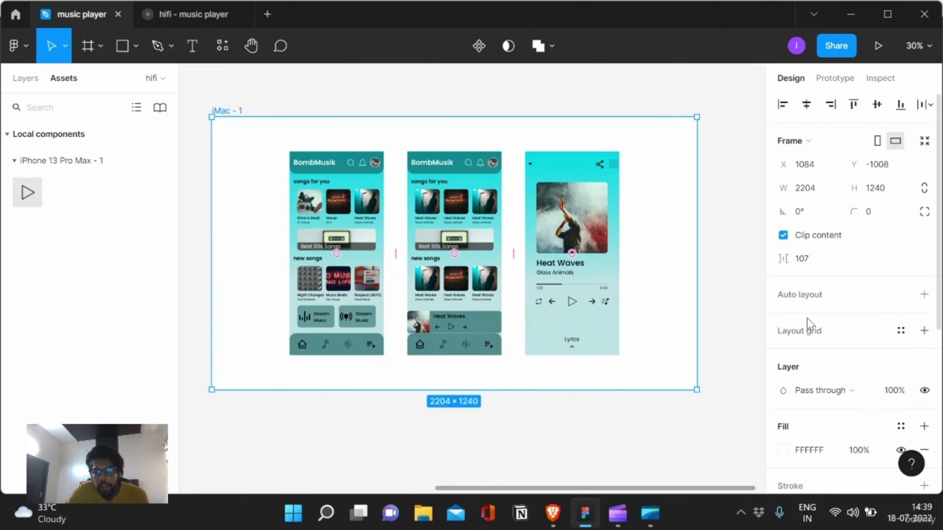
pyautogui.scroll(-2, 808, 325)
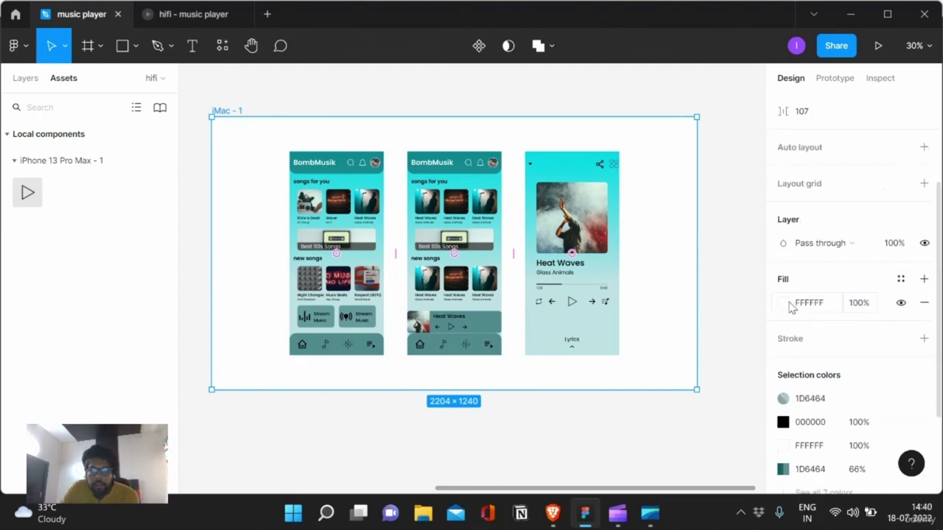
# - Apply the 1D6464 teal colour style to the iMac frame's fill, then detach it
pyautogui.click(777, 303)
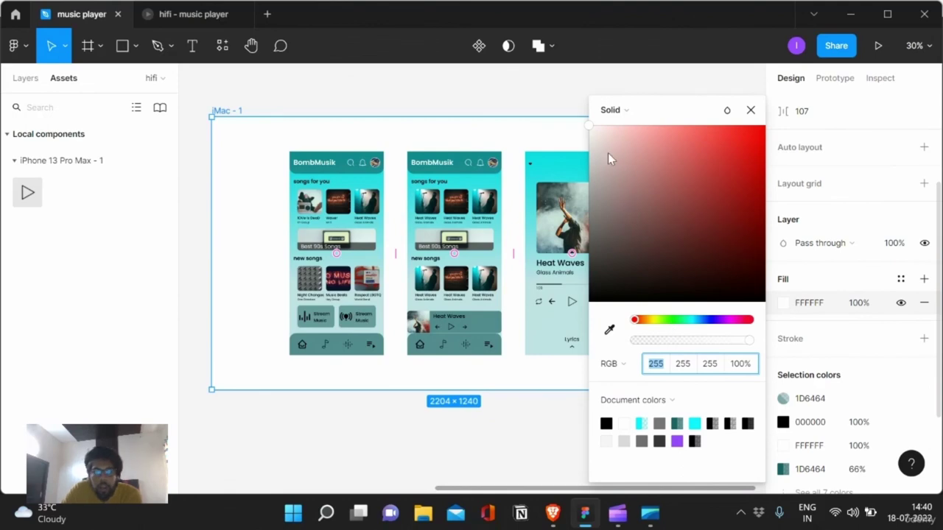
pyautogui.click(621, 111)
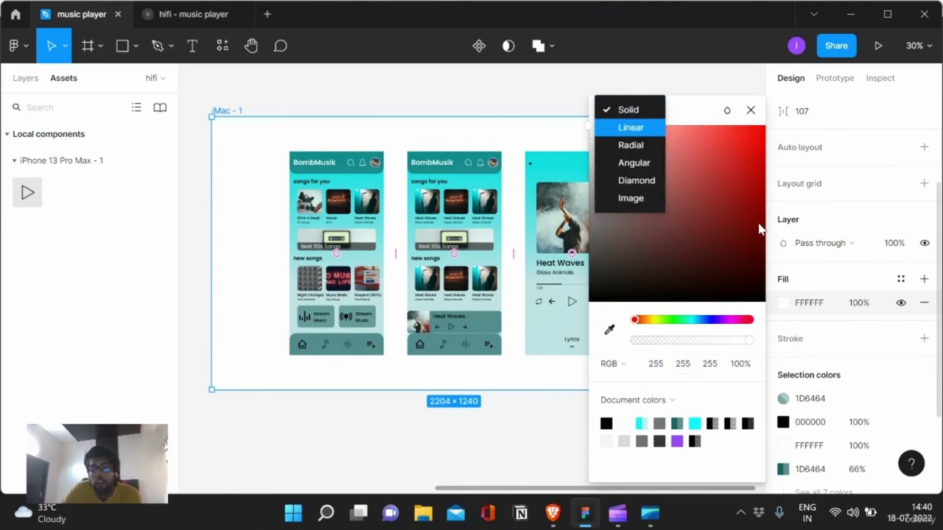
pyautogui.press('Return')
pyautogui.click(900, 279)
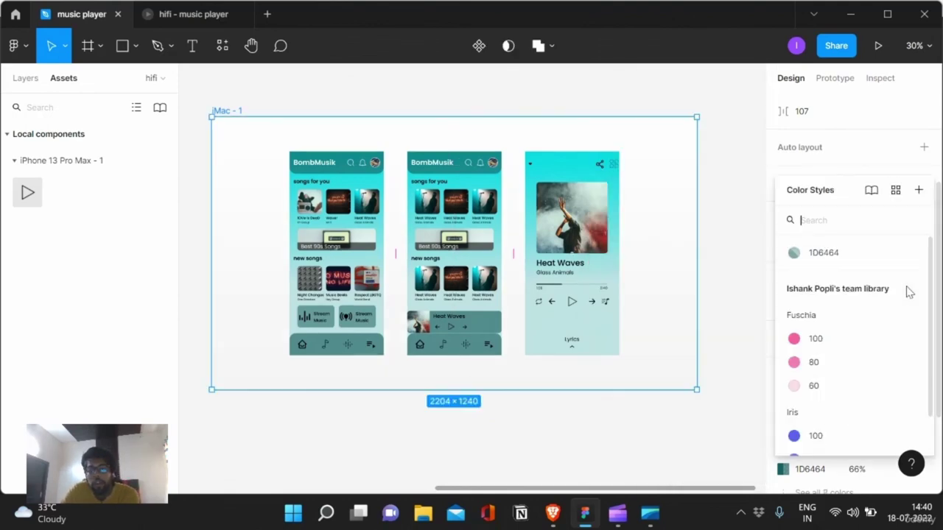
pyautogui.click(819, 253)
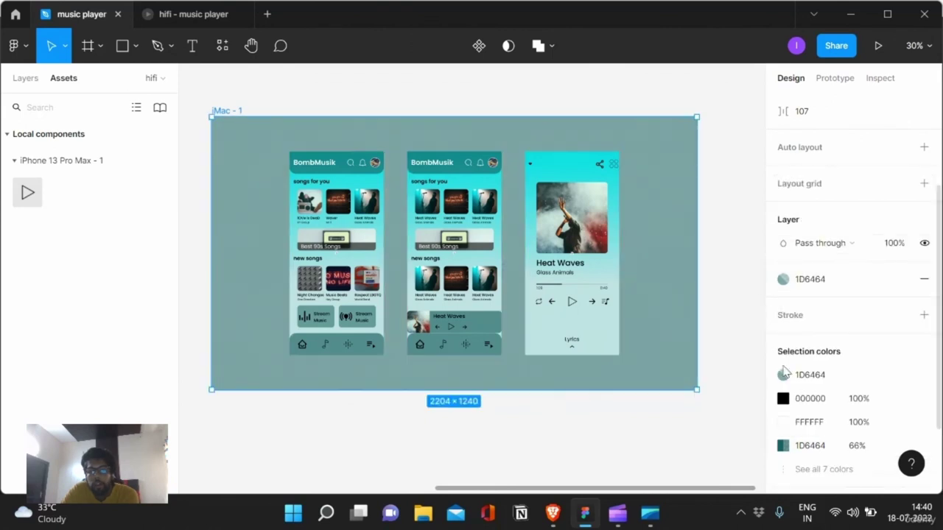
pyautogui.moveTo(832, 279)
pyautogui.click(901, 278)
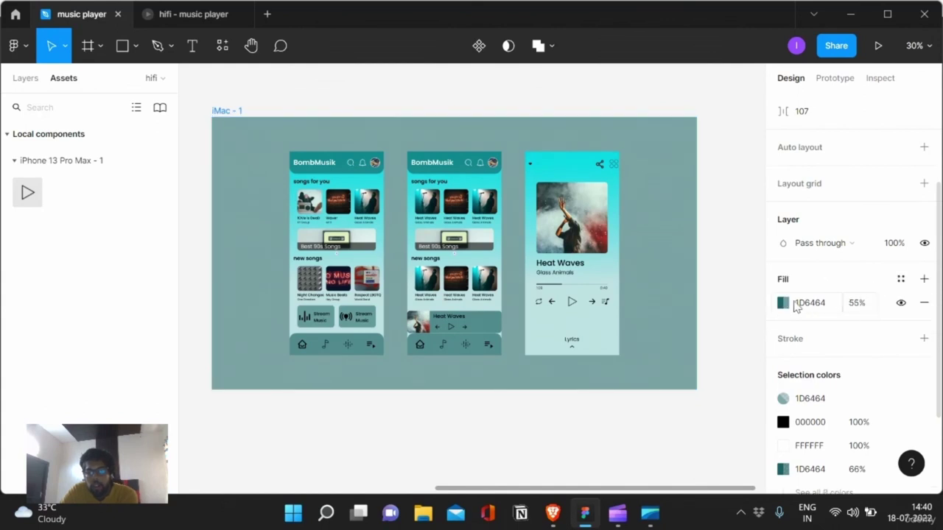
# - Change the frame fill to a linear gradient fading teal to transparent downward
pyautogui.click(784, 305)
pyautogui.click(611, 110)
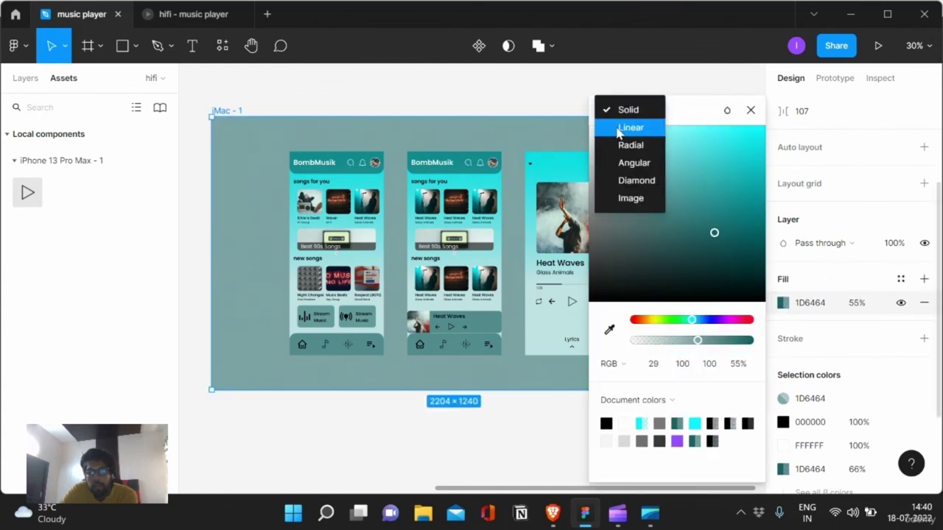
pyautogui.click(629, 128)
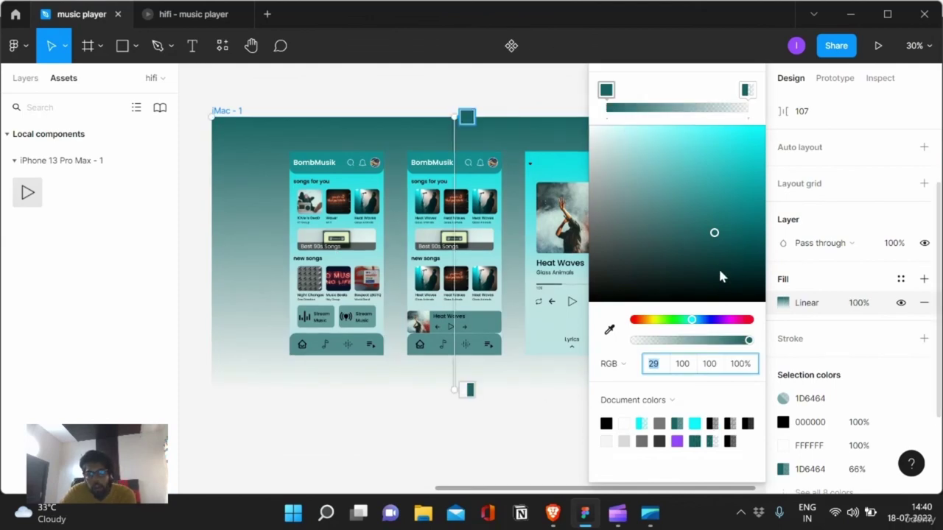
pyautogui.press('Escape')
pyautogui.press('Escape')
pyautogui.click(543, 425)
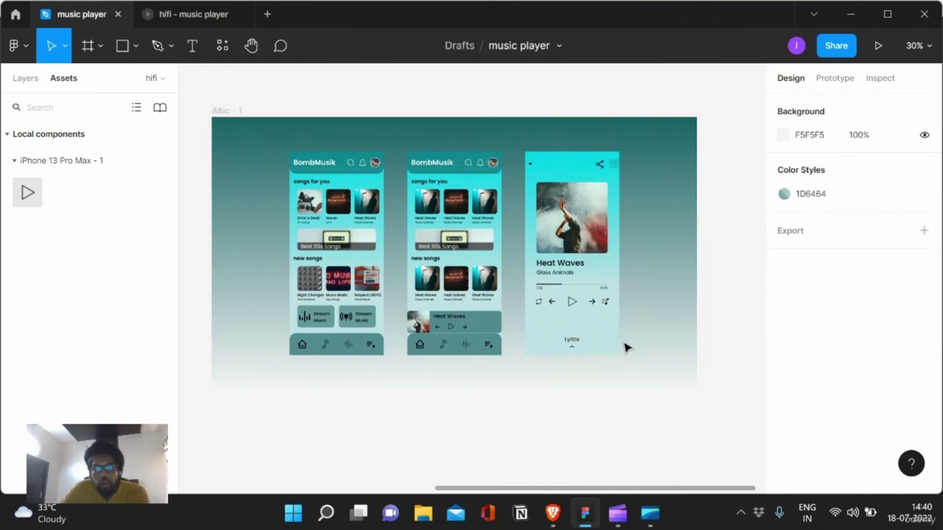
pyautogui.click(578, 203)
pyautogui.click(572, 252)
pyautogui.click(647, 224)
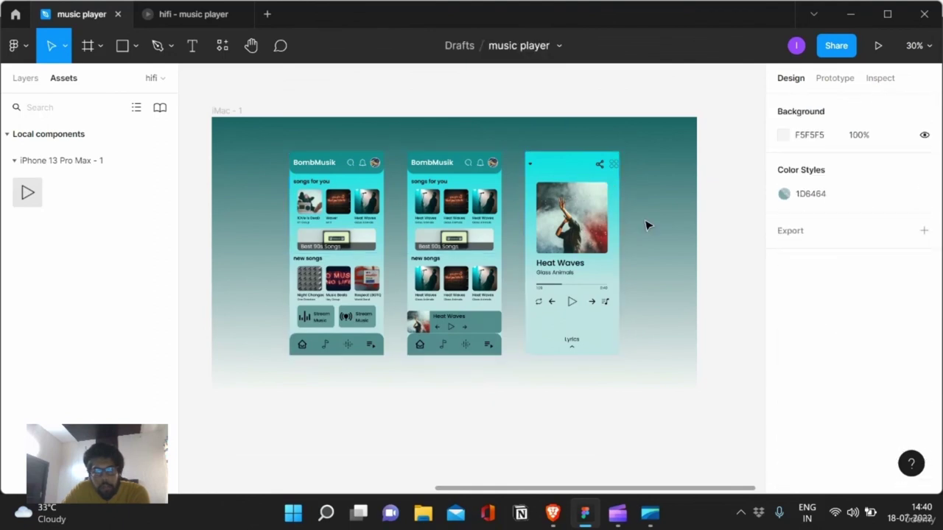